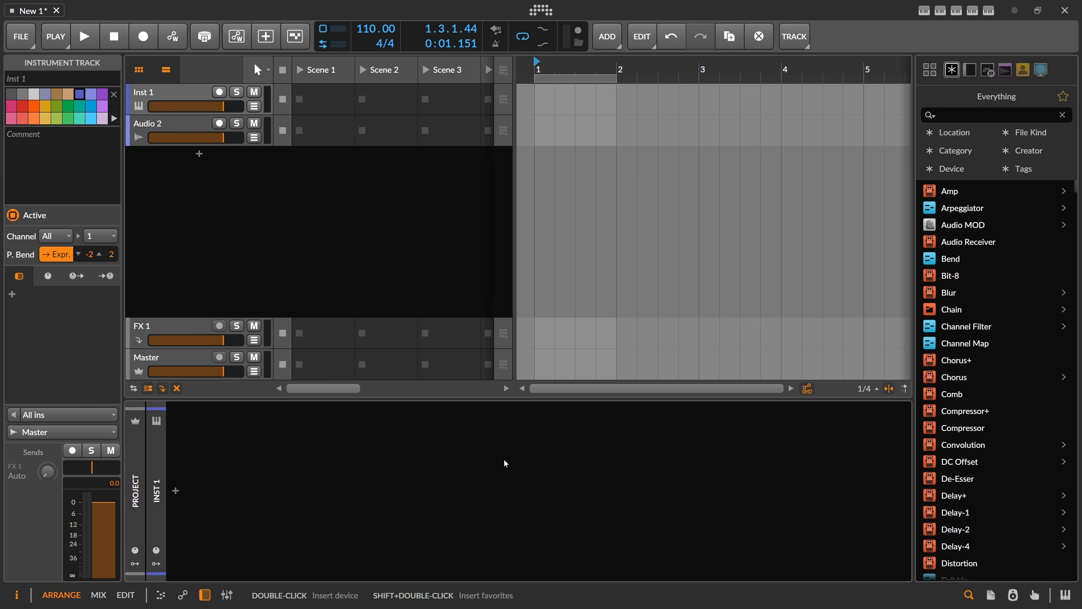
Step: Set the project tempo to 173 BPM
double_click(375, 29)
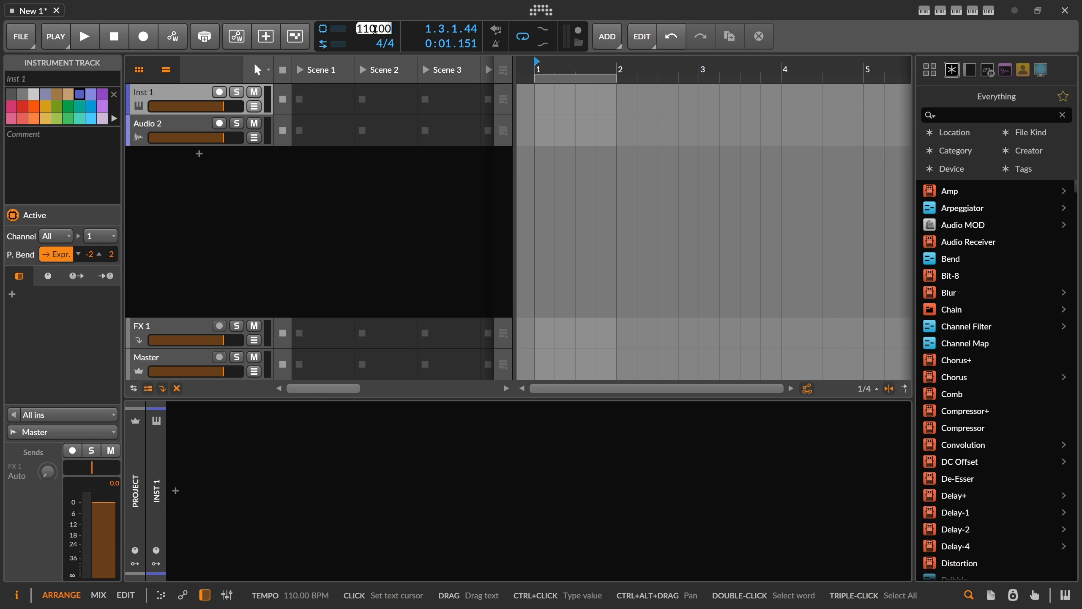
text(173)
key(Return)
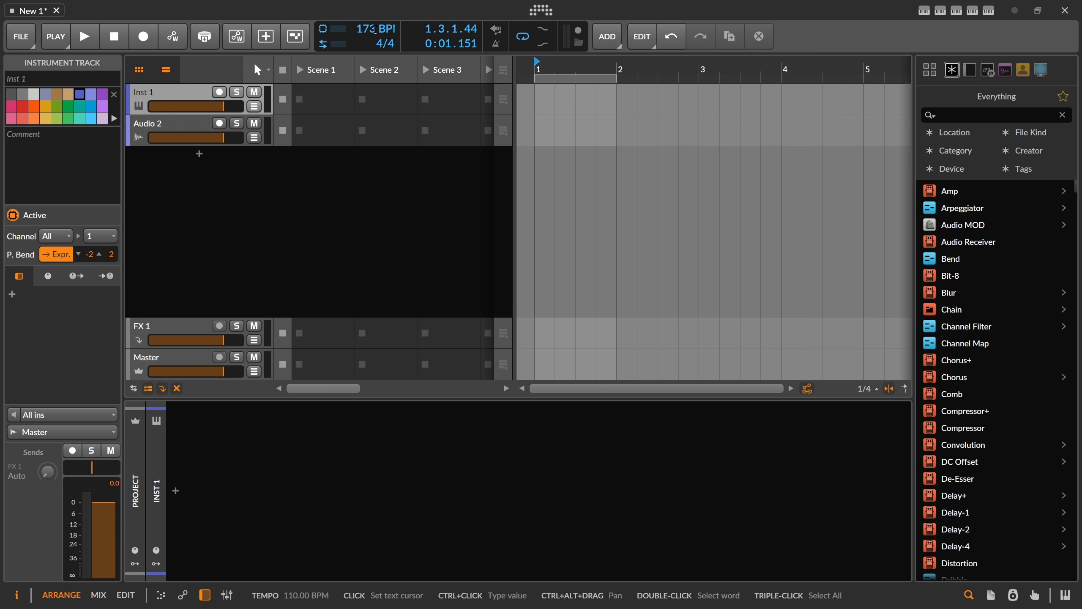
key(Return)
mouse_move(372, 29)
mouse_down()
mouse_move(372, 40)
mouse_move(374, 25)
mouse_up()
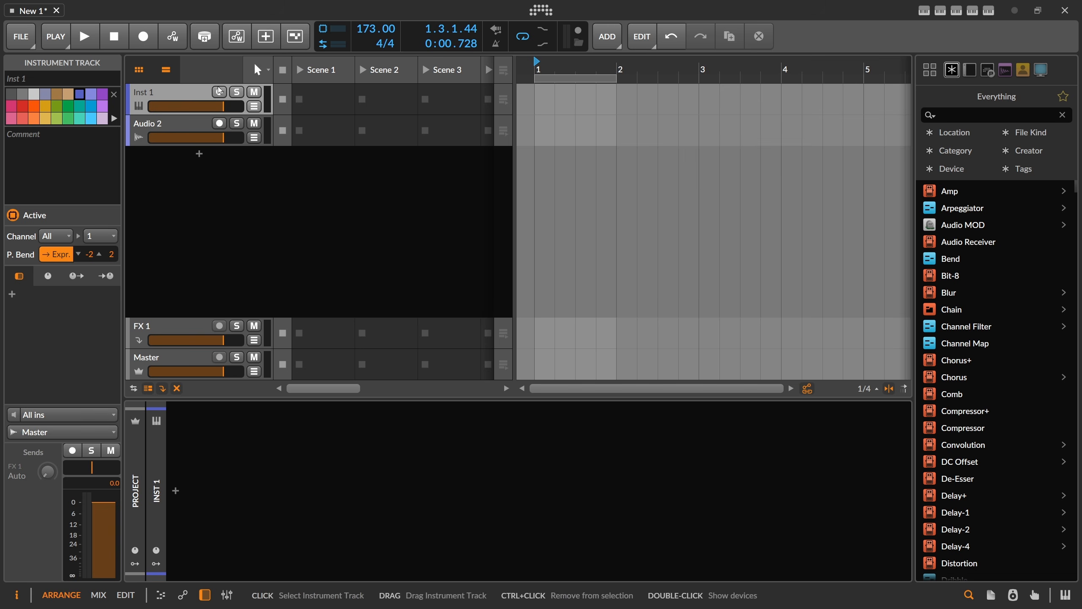
Step: Hide the clip launcher and delete the Audio 2 track
click(139, 70)
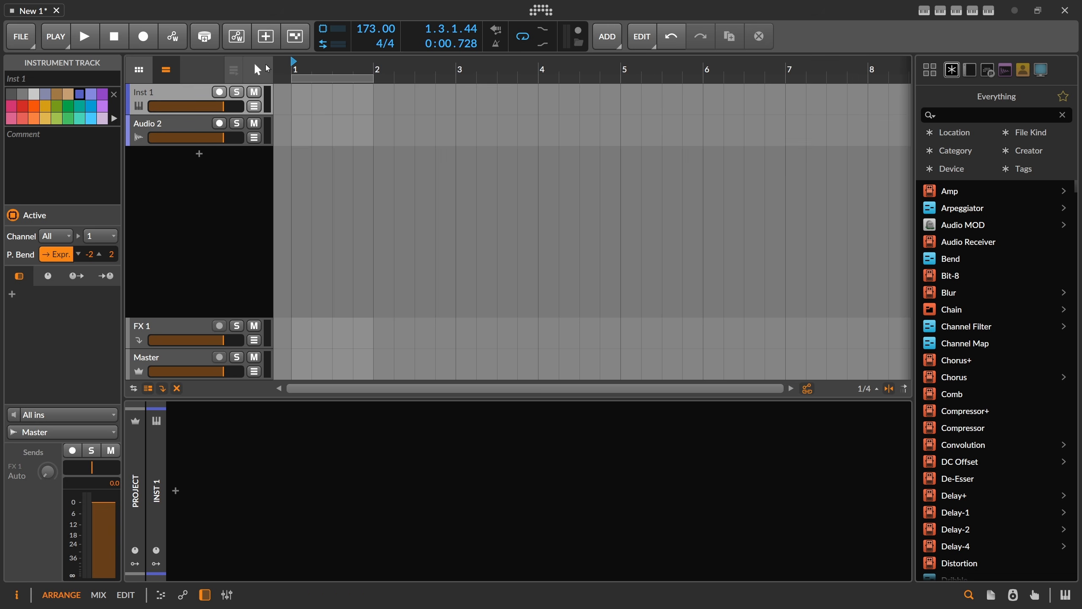
mouse_move(304, 64)
mouse_down()
mouse_move(317, 68)
mouse_move(298, 74)
mouse_up()
click(181, 122)
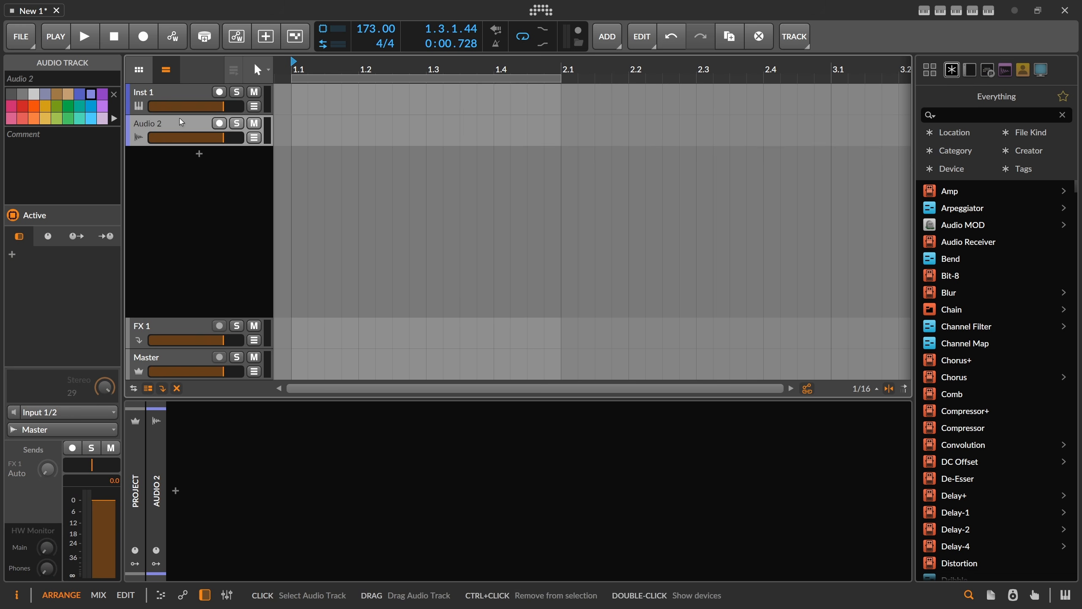
key(Delete)
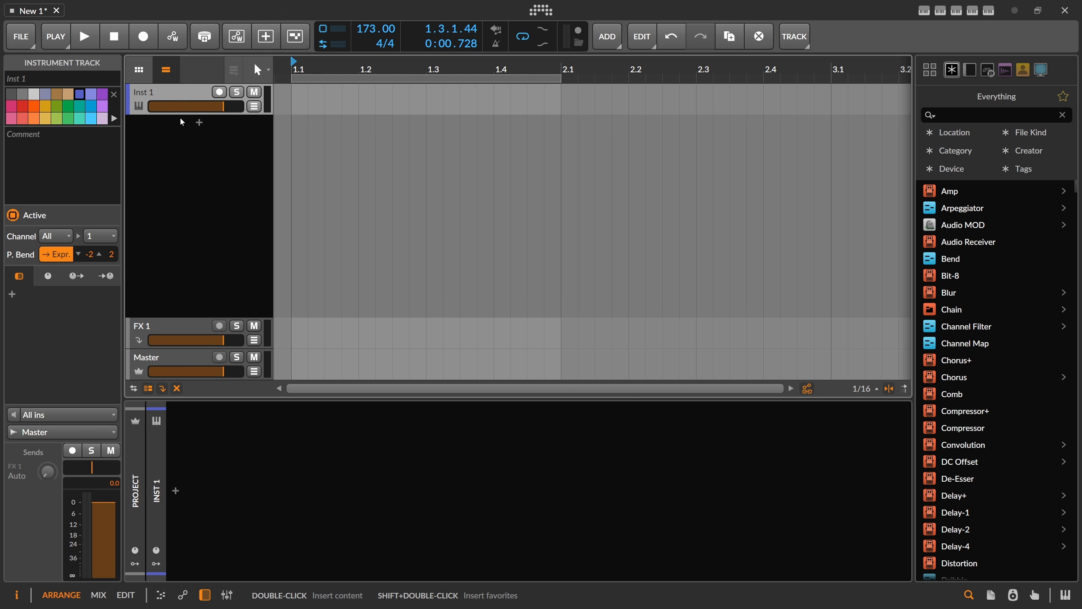
Step: Insert an empty note clip at bar 1 on the Inst 1 track and extend its length to 1.0.1.00
drag(301, 69, 298, 58)
double_click(292, 93)
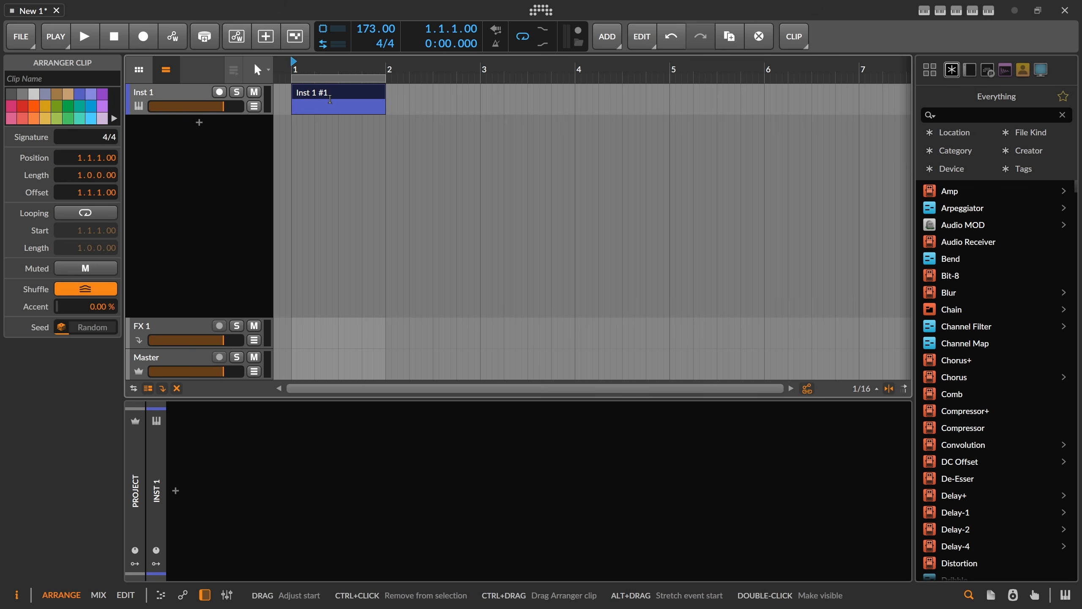
mouse_move(386, 102)
mouse_down()
mouse_move(467, 101)
mouse_move(390, 101)
mouse_up()
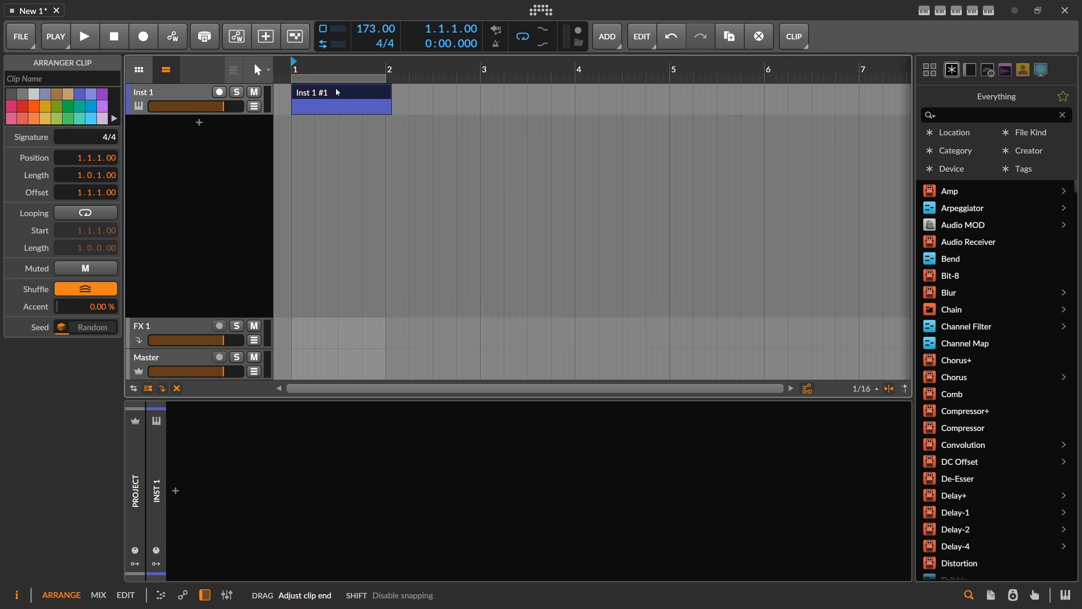
Step: Search for "phase" and add the Phase-4 synth to the Inst 1 track's device chain
drag(299, 68, 298, 75)
click(193, 94)
click(175, 491)
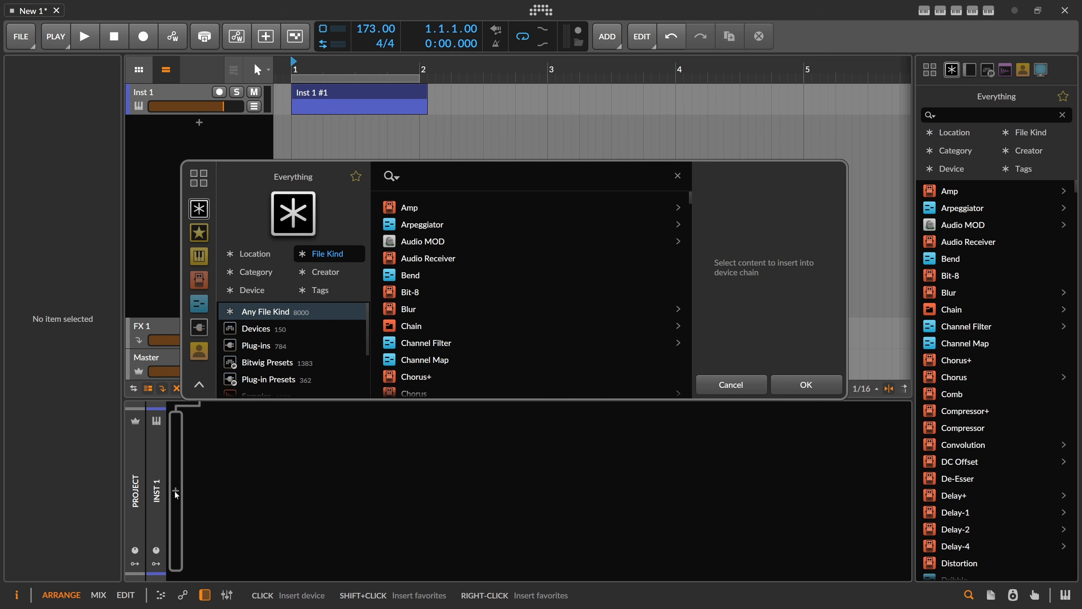
text(phase)
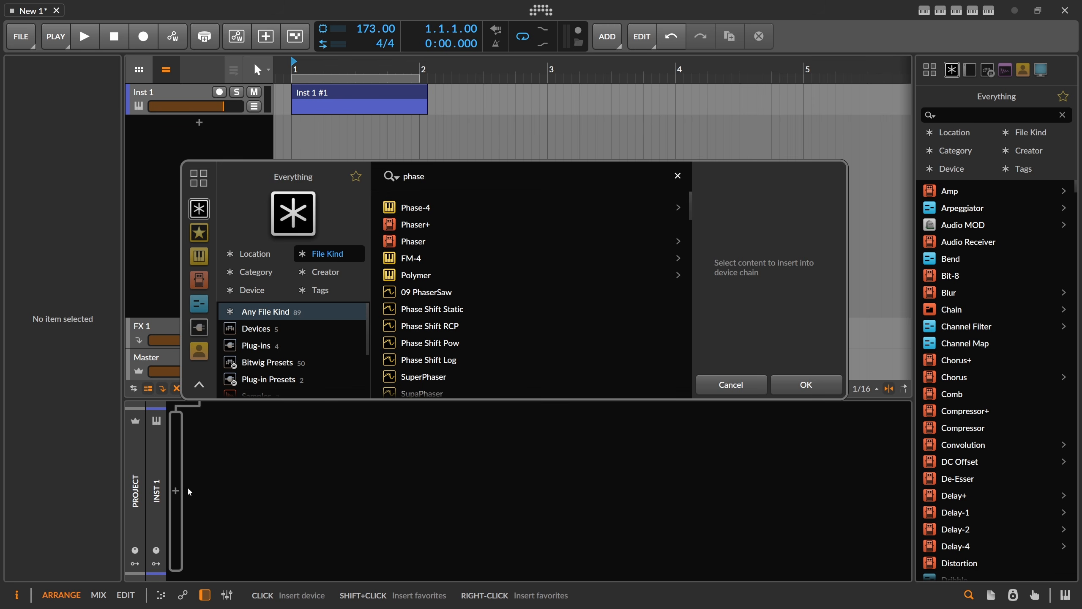
key(Return)
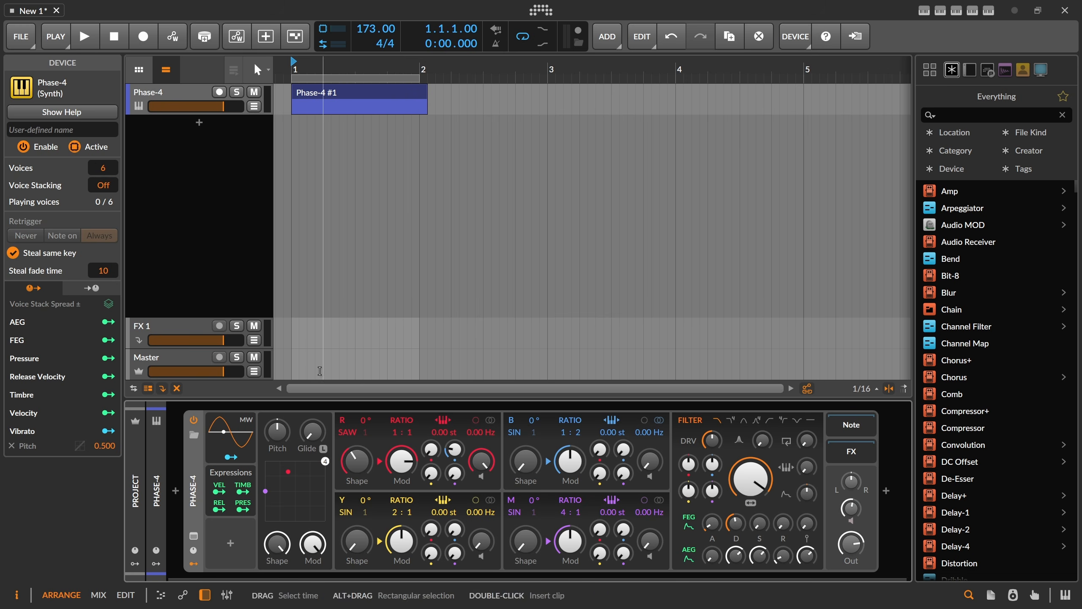
Step: Shorten the note clip on the Phase-4 track to exactly one bar
click(423, 91)
drag(424, 91, 416, 91)
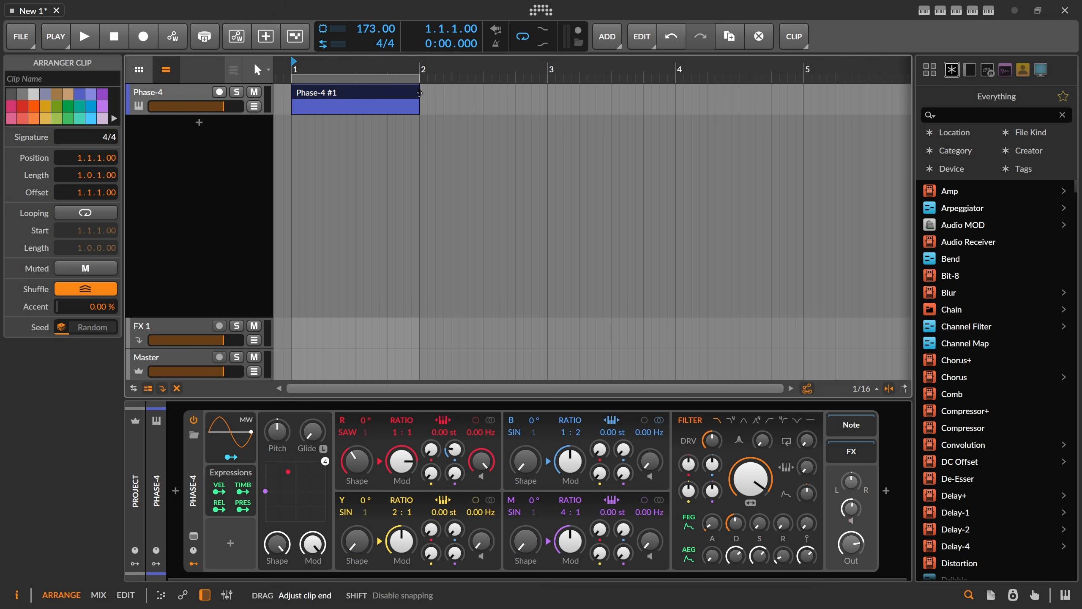
drag(296, 68, 296, 70)
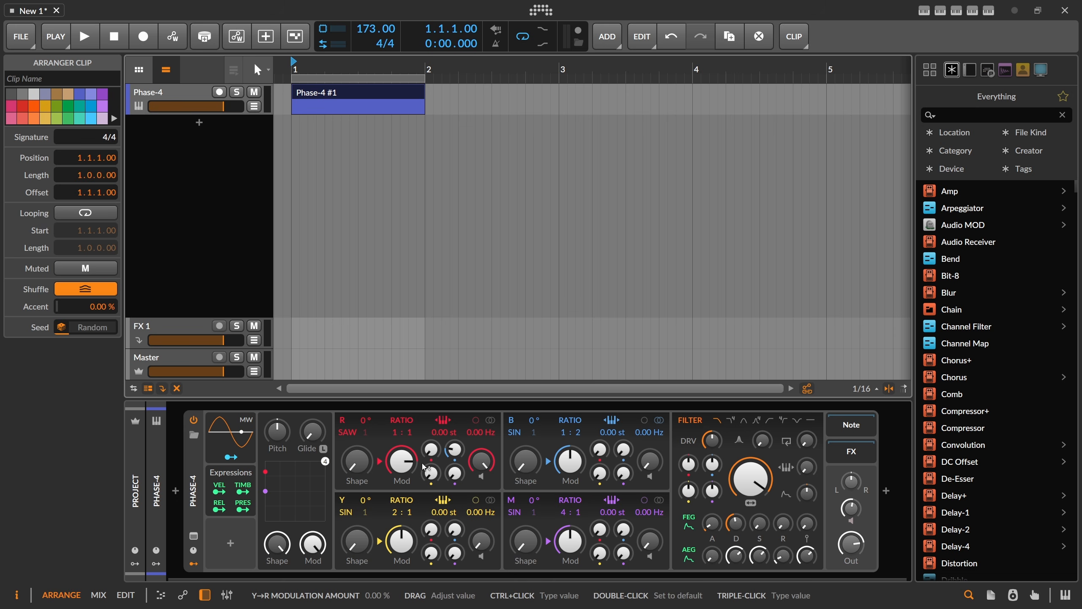
double_click(304, 98)
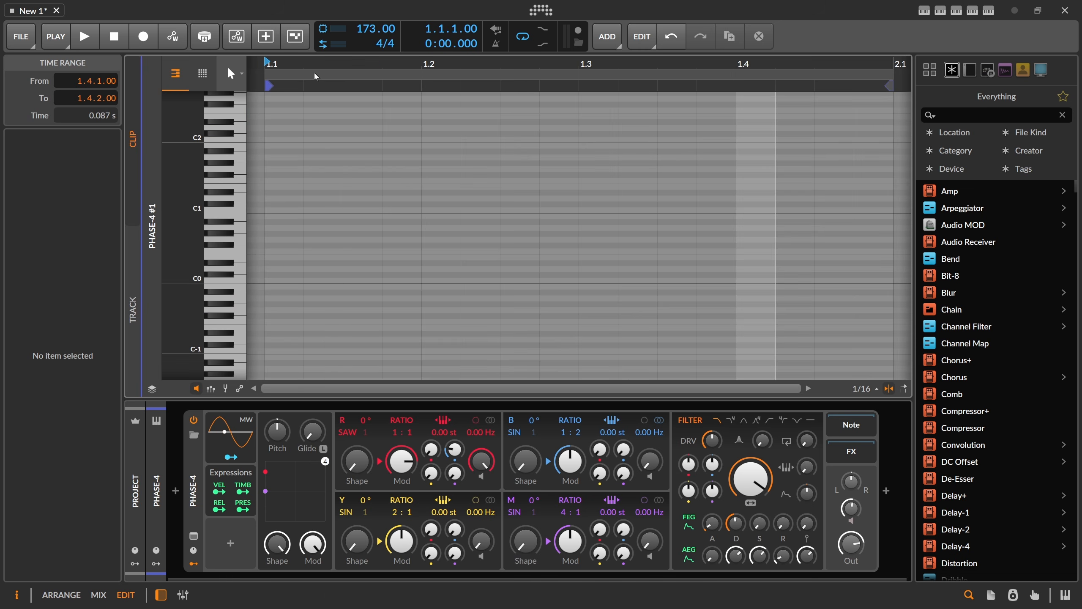
drag(304, 64, 310, 96)
scroll(311, 169, up, 1)
key(Tab)
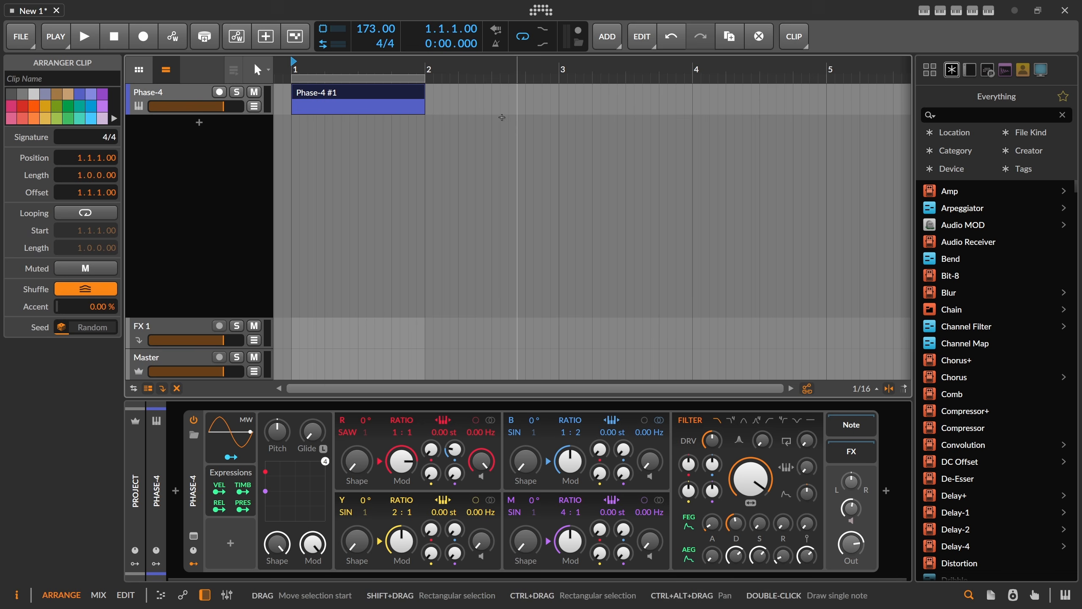
Step: Open the Phase-4 clip in the note editor and draw a D#0 note filling the whole first bar
double_click(327, 93)
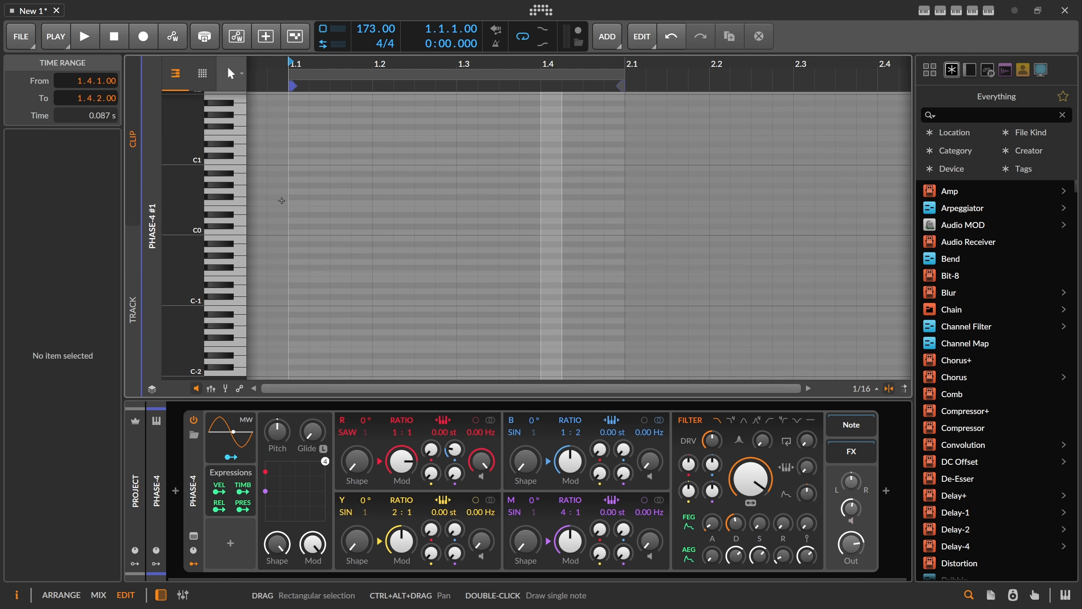
scroll(284, 198, up, 2)
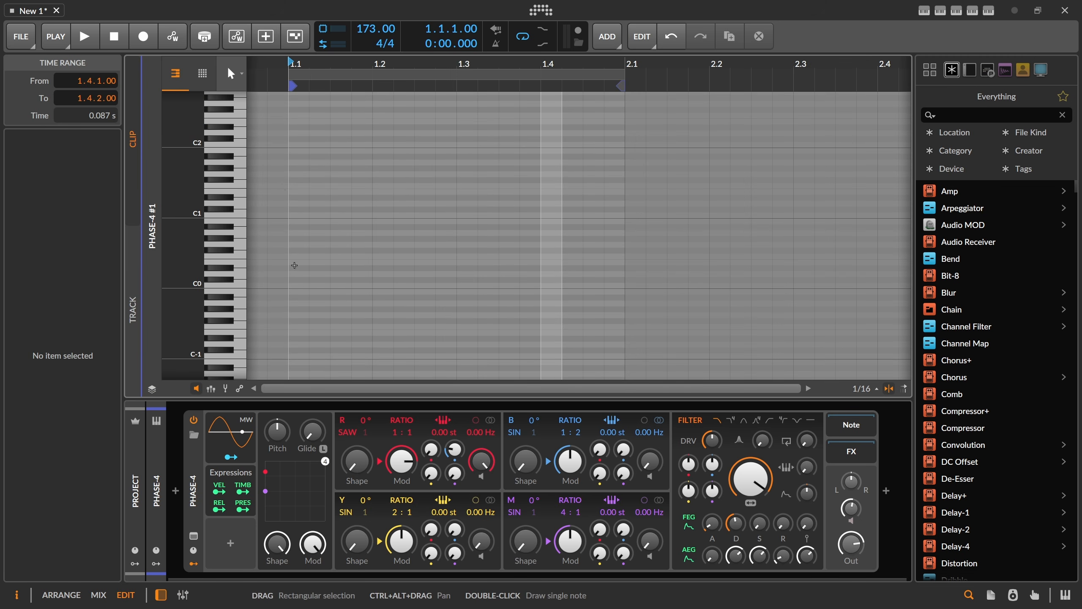
double_click(296, 269)
drag(309, 268, 625, 268)
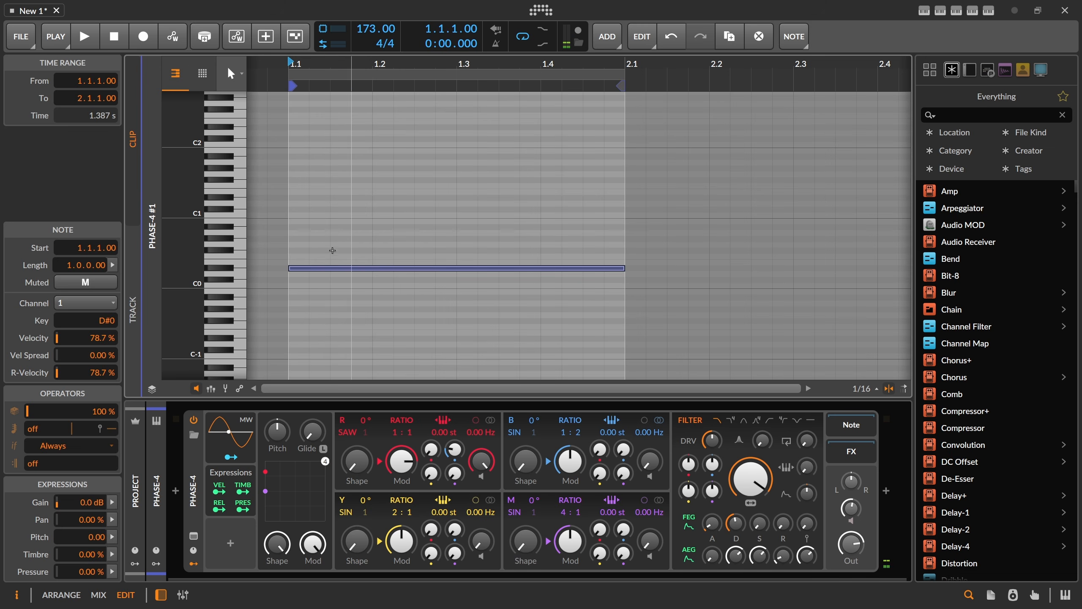
drag(201, 264, 245, 270)
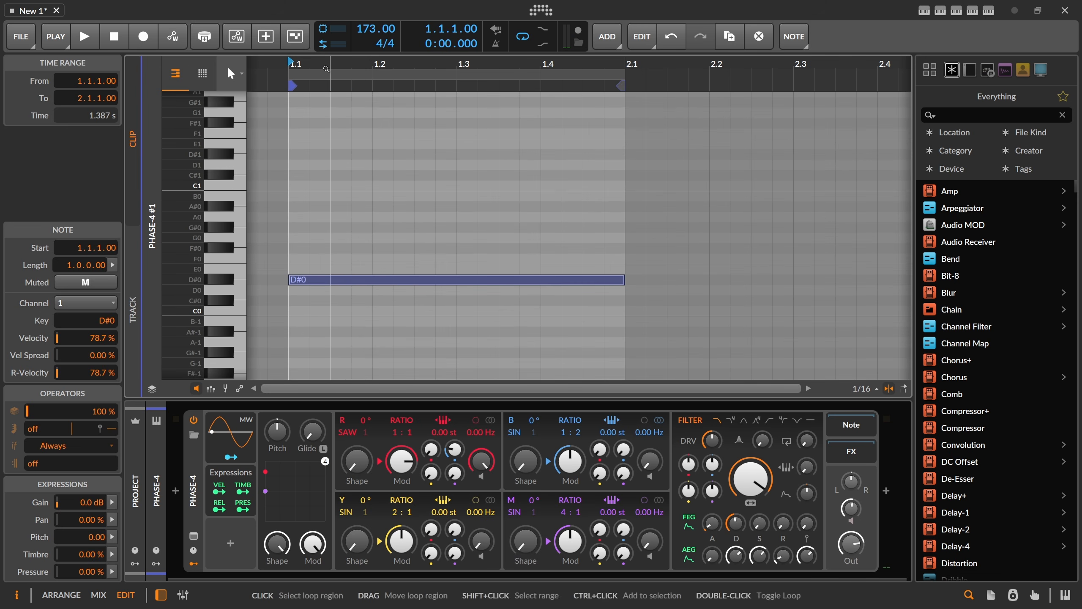
drag(350, 64, 349, 89)
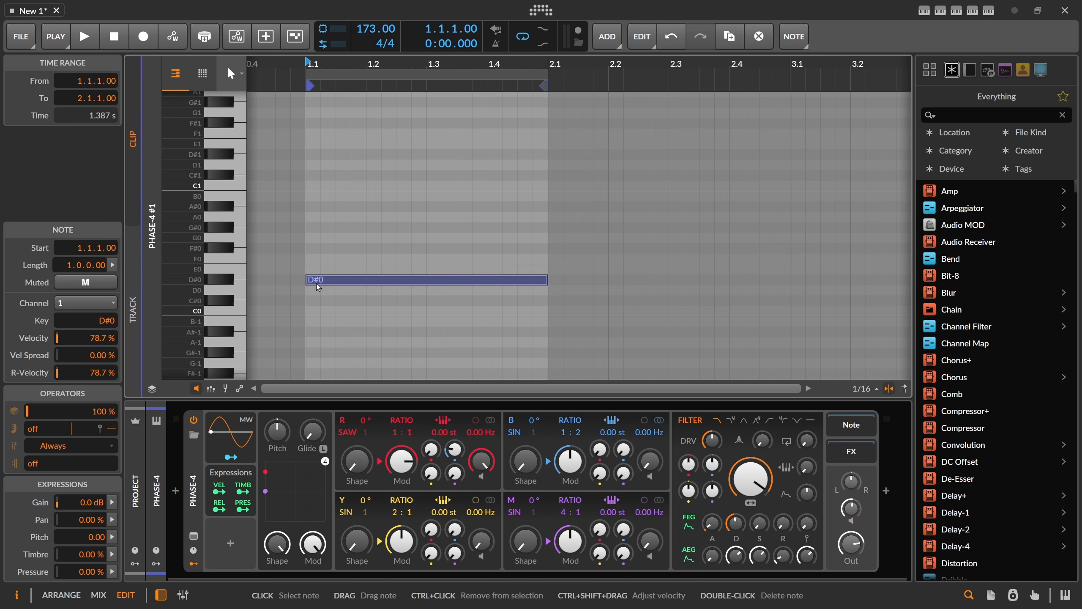
Step: Draw a G0 note at the start of the bar and shorten it to one sixteenth
drag(331, 258, 324, 310)
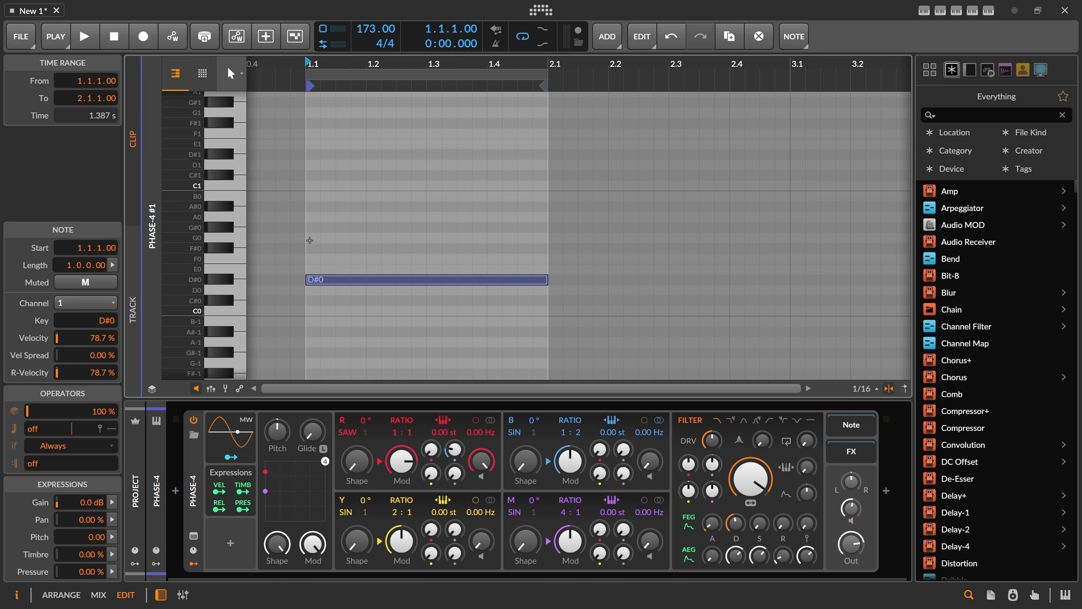
double_click(306, 238)
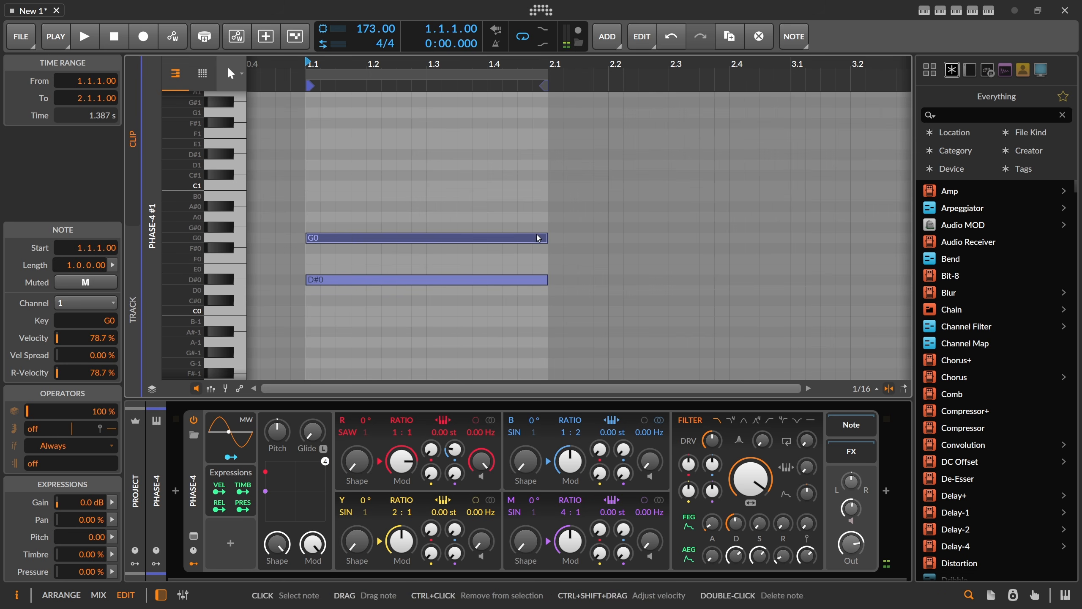
drag(546, 238, 318, 244)
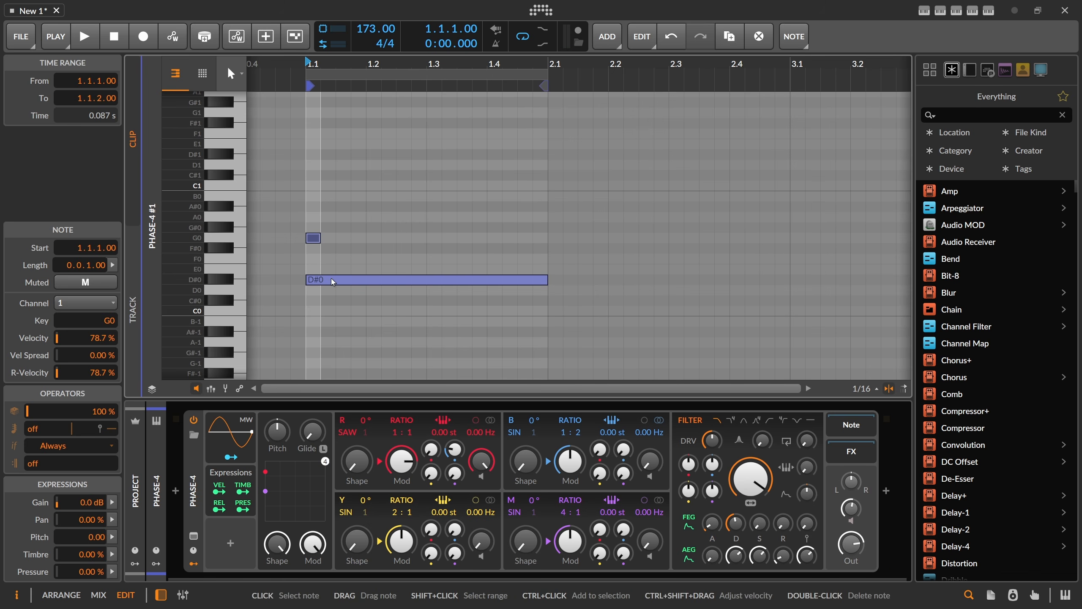
Step: Transpose the long D#0 note up three semitones to F#0, and return it to D#0
click(347, 281)
key(Up)
key(Up)
key(Up)
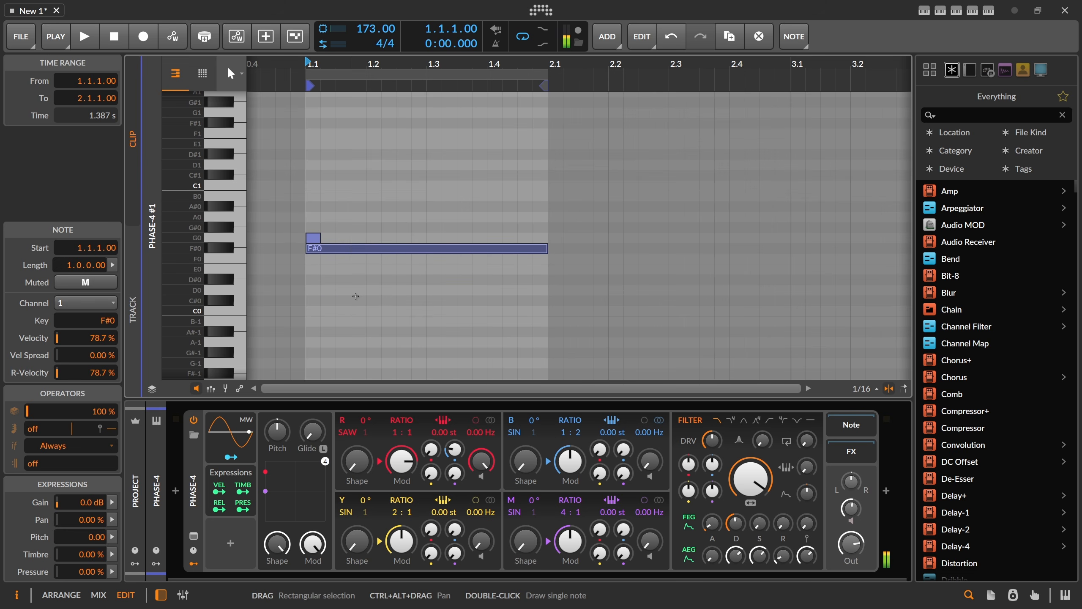
key(Down)
key(Down)
key(Down)
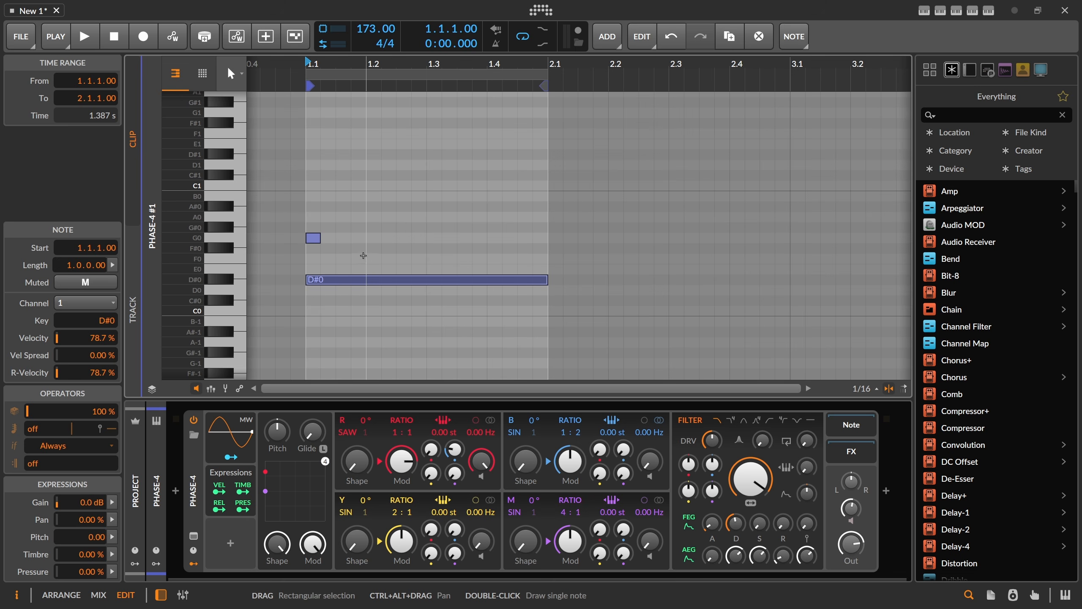
Step: Delete the short G0 note at the start of the bar
click(363, 259)
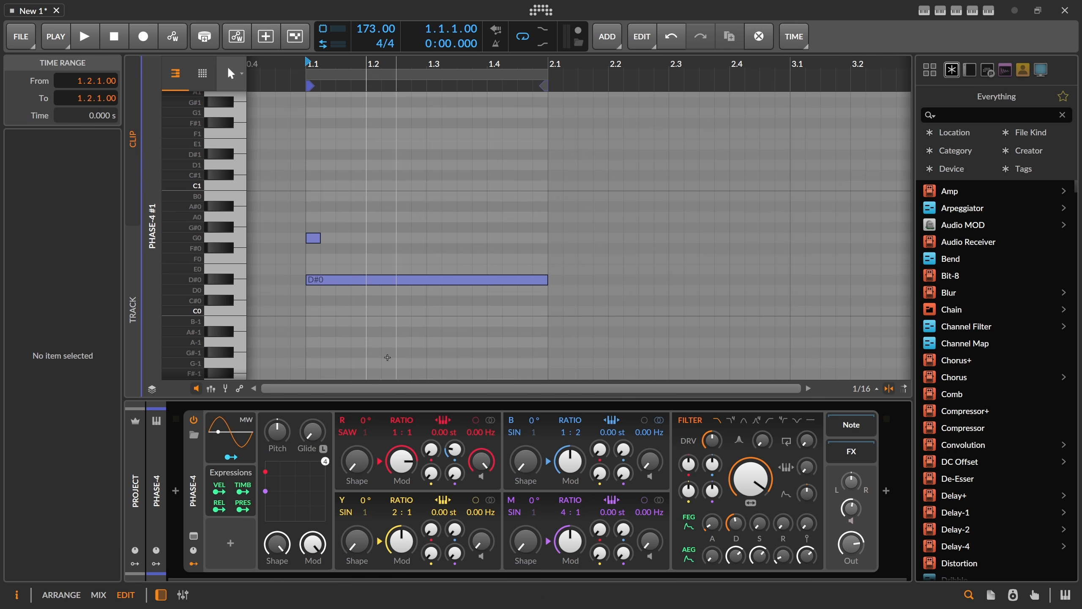
drag(346, 246, 284, 208)
key(Delete)
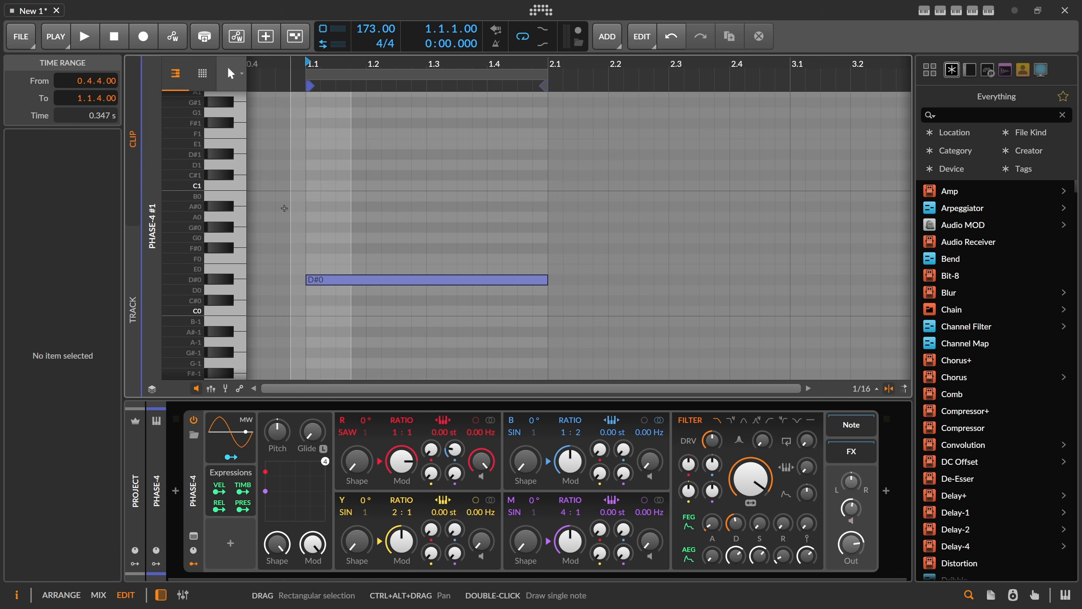
Step: Transpose the bar-long D#0 note up six semitones to A0
click(401, 280)
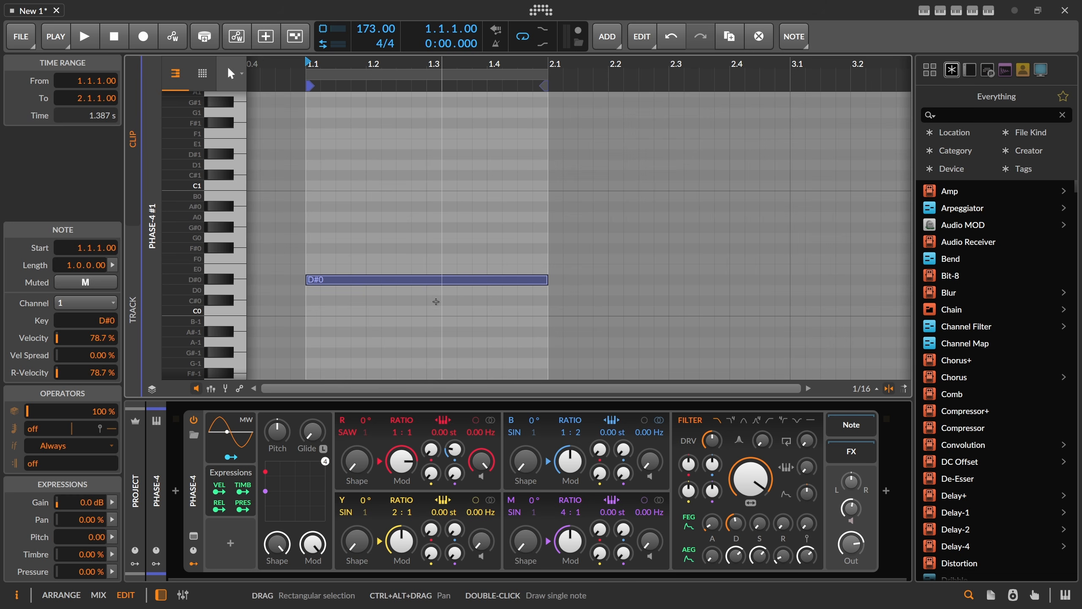
key(Up)
key(Up)
key(Up)
key(Up)
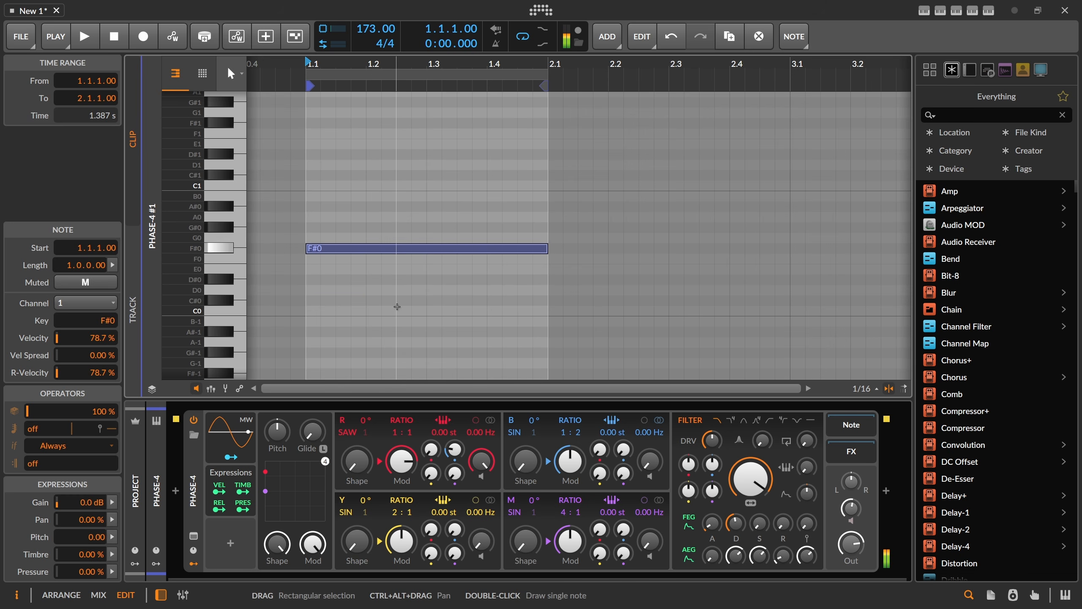
key(Up)
key(Up)
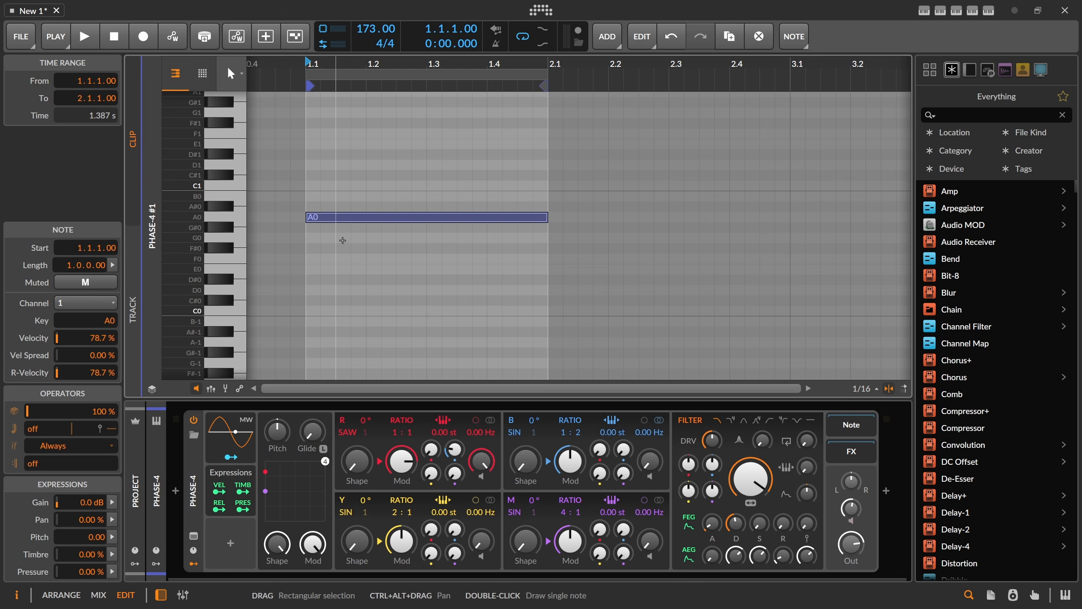
Step: Shorten the A0 note to a length of 0.0.3.00 and duplicate it four times in a row
click(532, 196)
drag(545, 218, 344, 227)
key(ctrl+d)
key(ctrl+d)
key(ctrl+d)
key(ctrl+d)
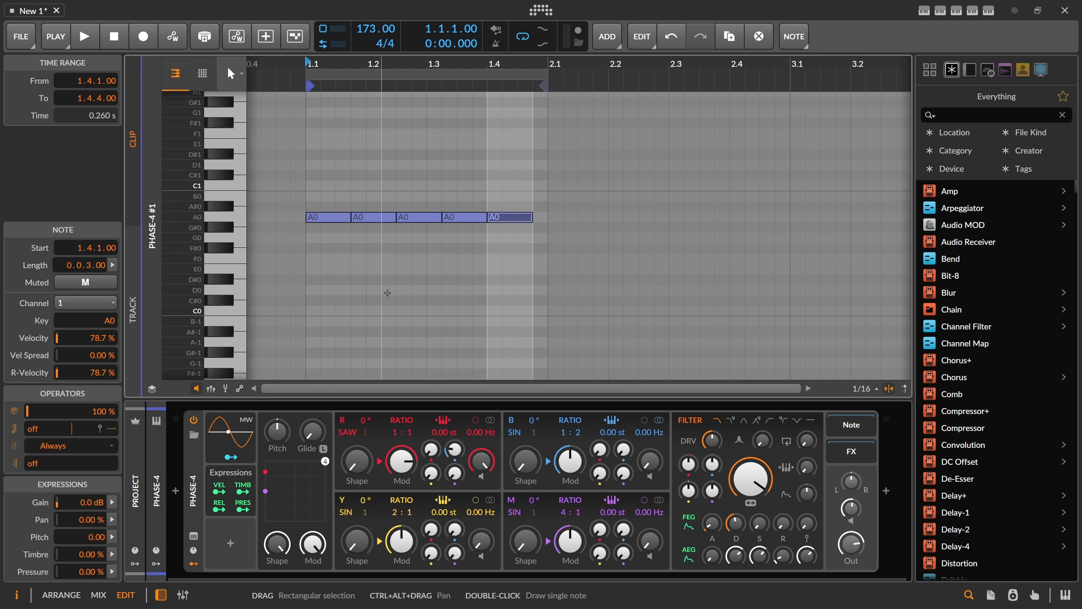
Step: Play the clip from the start to audition the repeated A0 notes, and stop playback before the bar ends
key(ctrl+a)
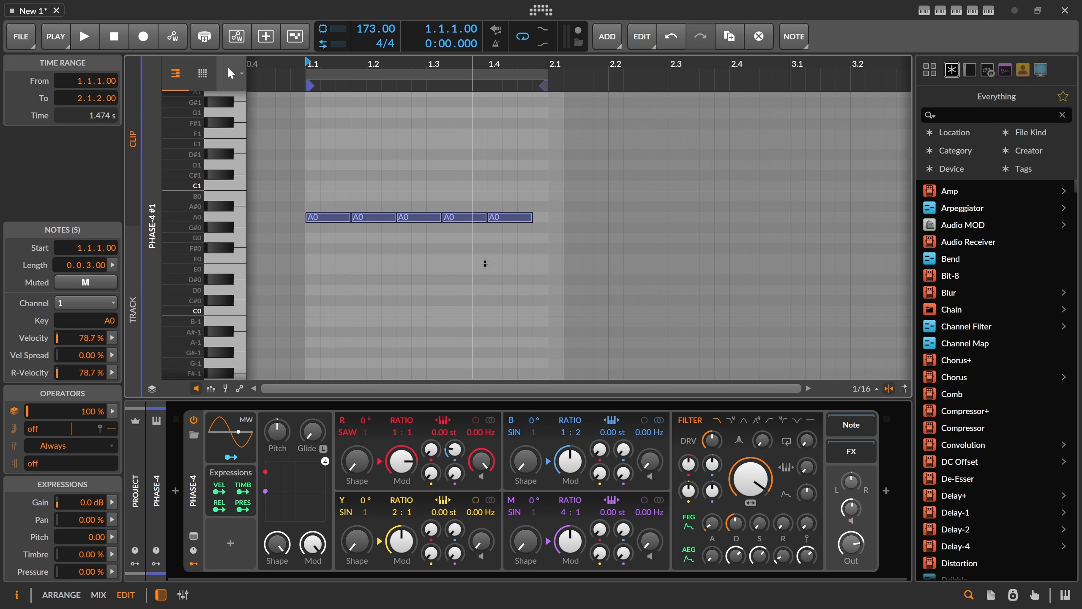
click(463, 239)
key(Tab)
key(Tab)
key(space)
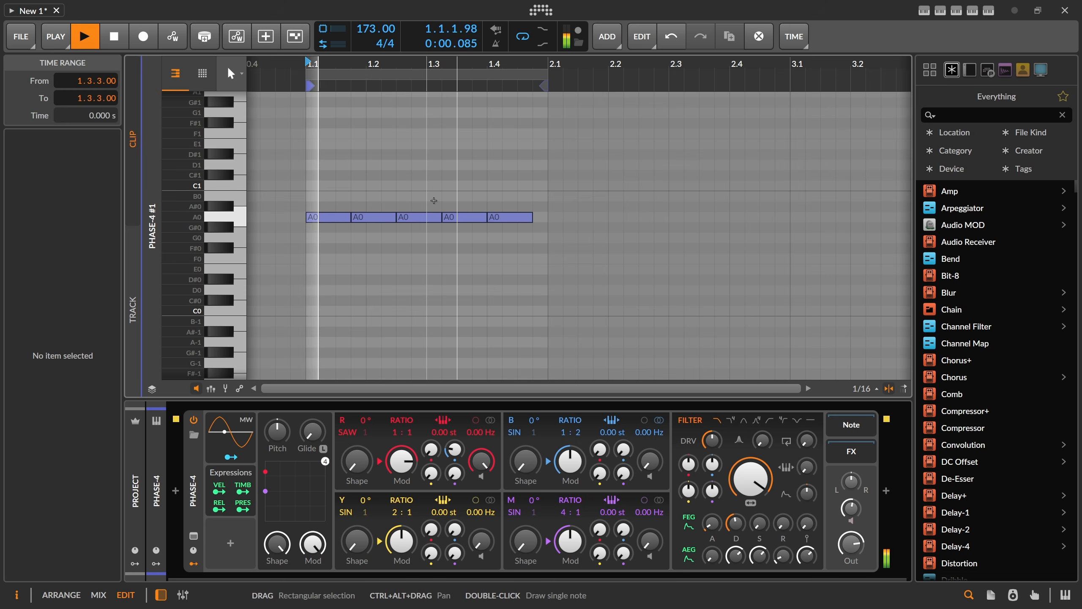
key(space)
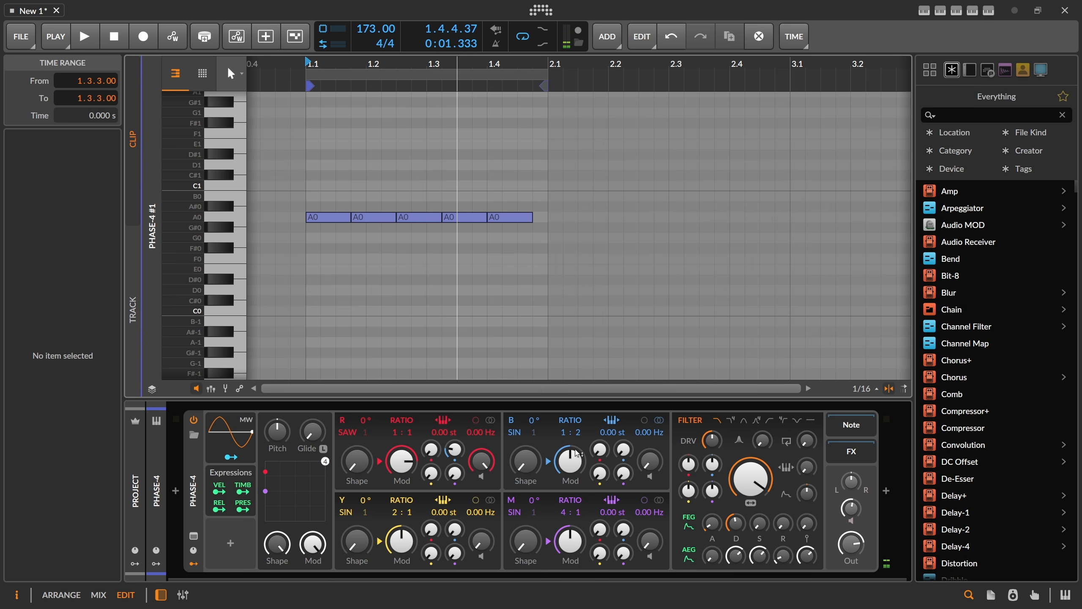
Step: Set the frequency ratio of Phase-4's blue B oscillator to 2:1
drag(578, 433, 567, 435)
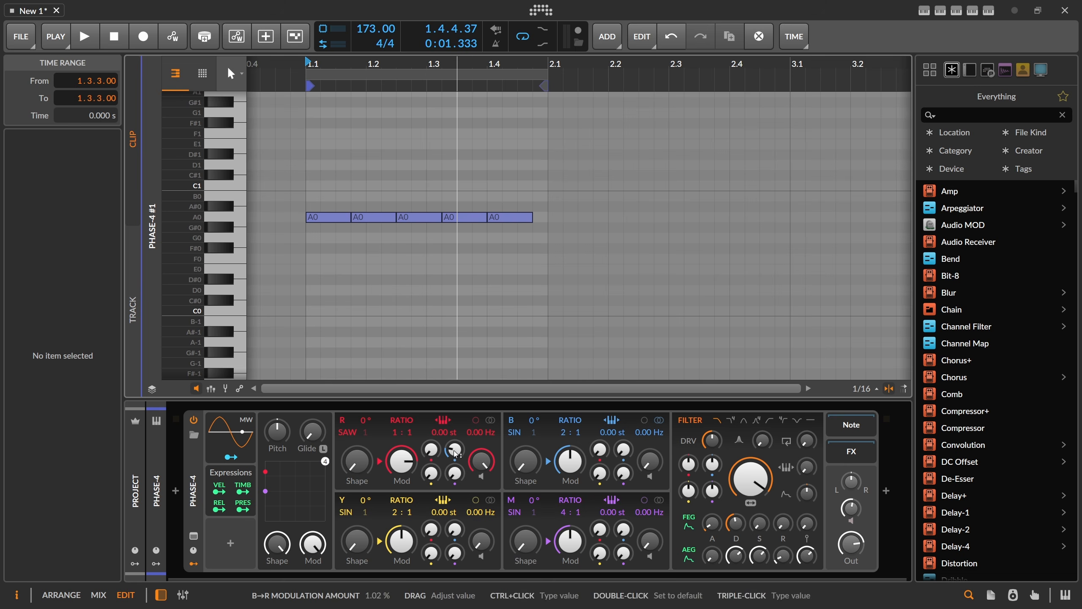
Step: Raise the B→R modulation amount slightly in Phase-4's red oscillator while auditioning the clip
drag(453, 450, 453, 447)
key(space)
drag(455, 453, 455, 449)
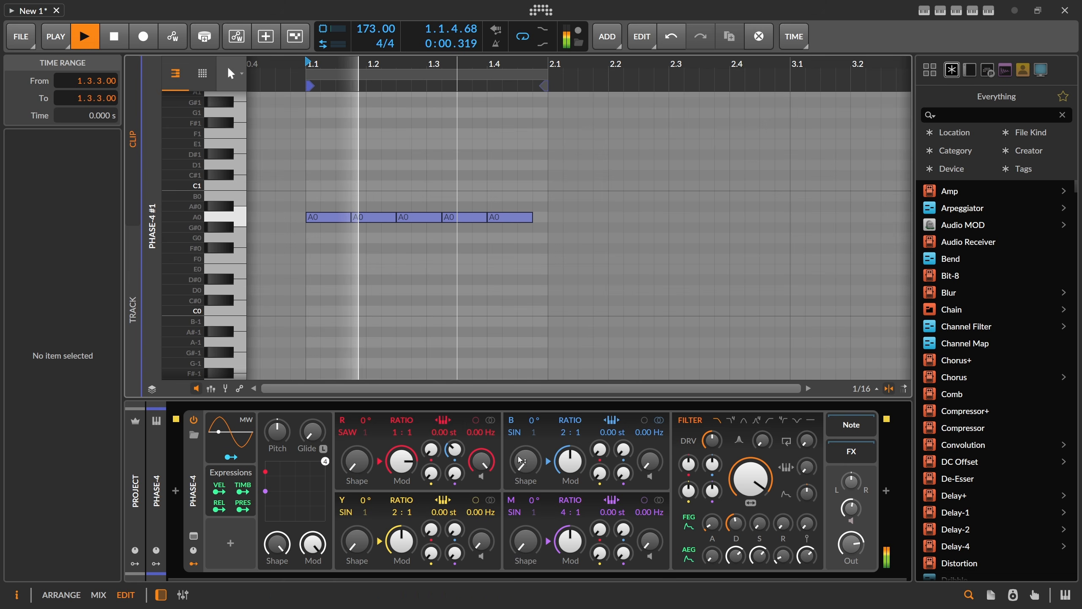
key(space)
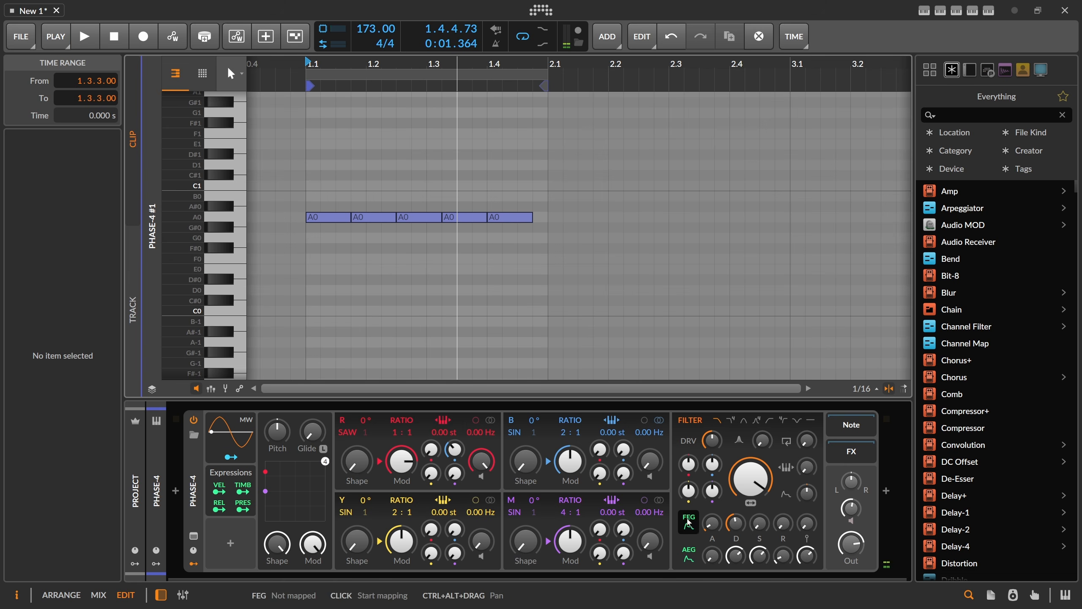
Step: Map the FEG envelope to the B→R modulation amount at 0.406 and adjust the FEG decay while auditioning the clip
click(693, 527)
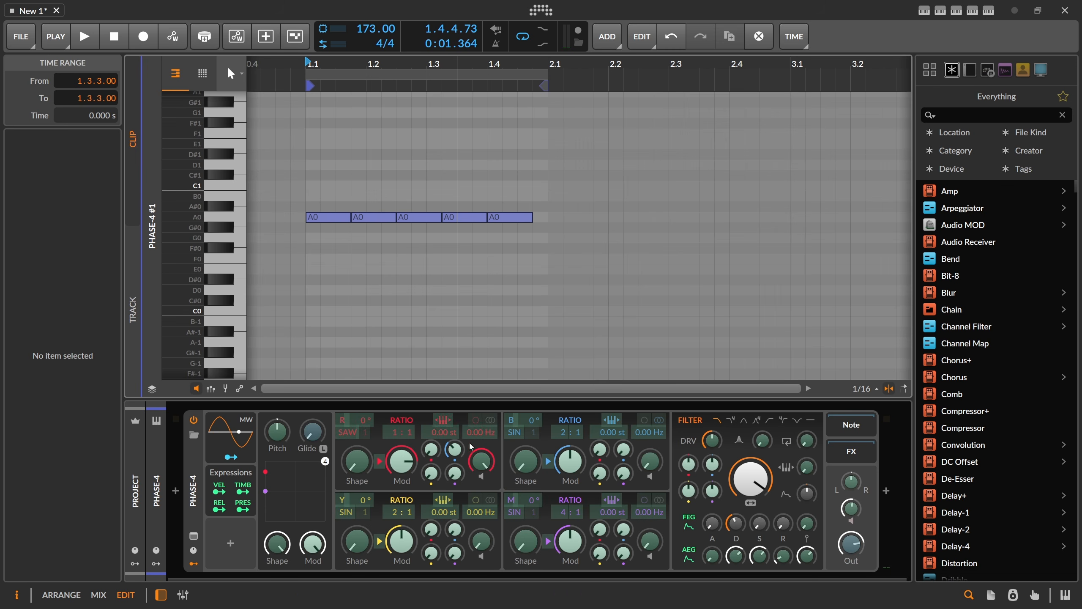
drag(455, 449, 455, 425)
key(space)
drag(727, 523, 728, 525)
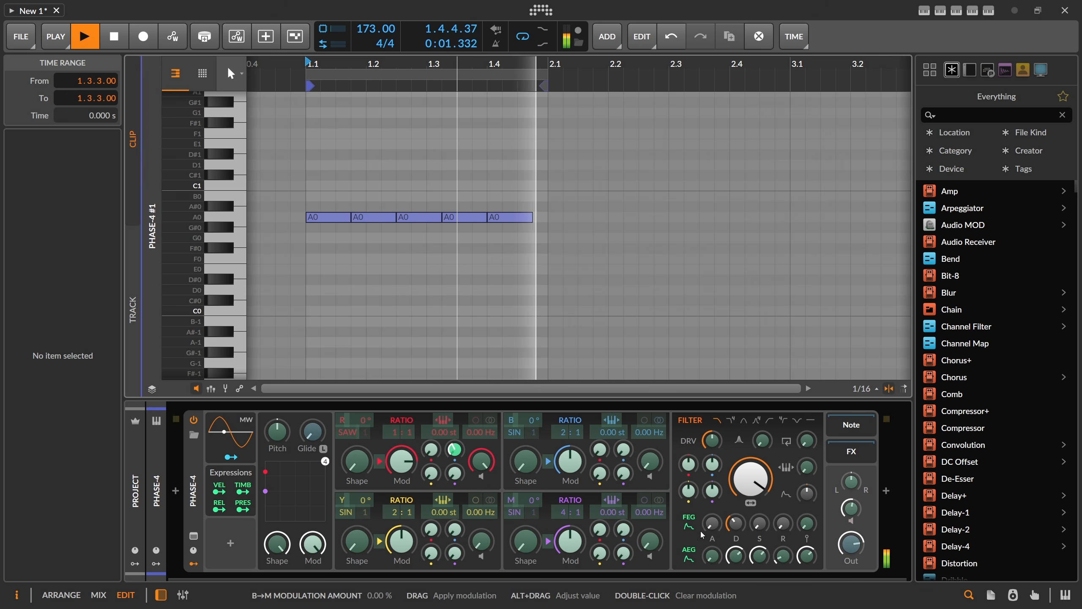
click(691, 524)
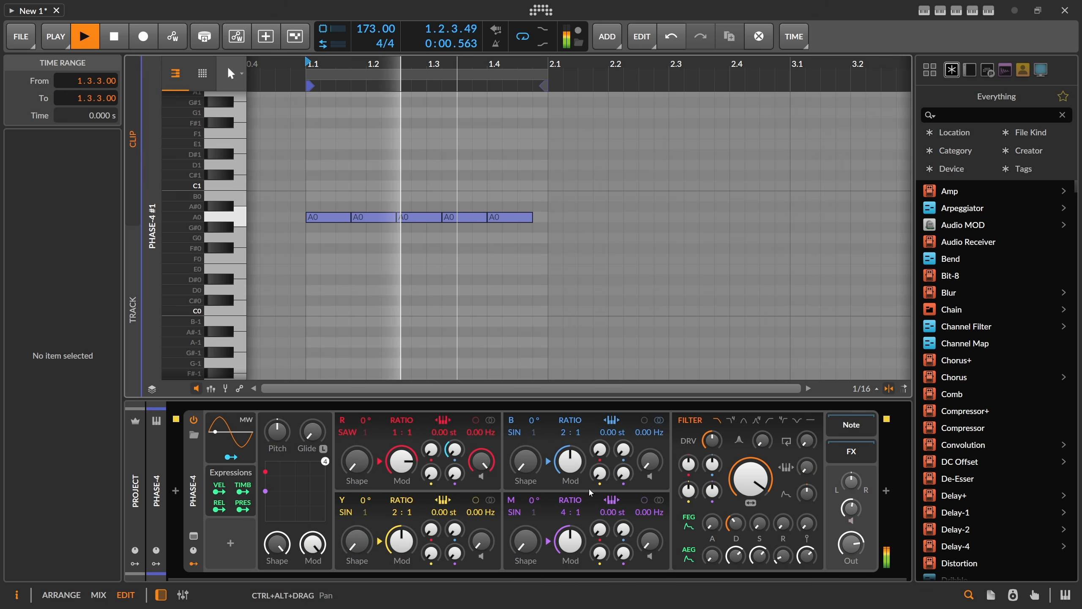
key(space)
Step: Select all five A0 notes, transpose them down six semitones to D#0 and audition the clip
drag(545, 240, 326, 198)
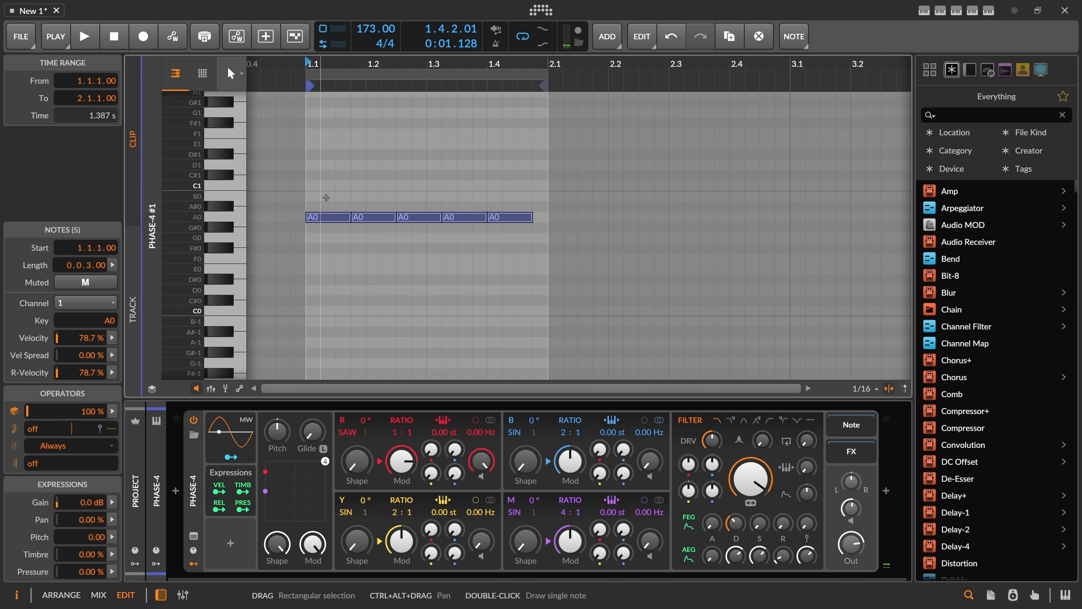
key(Down)
key(Down)
key(Down)
key(Down)
key(Down)
key(Down)
key(space)
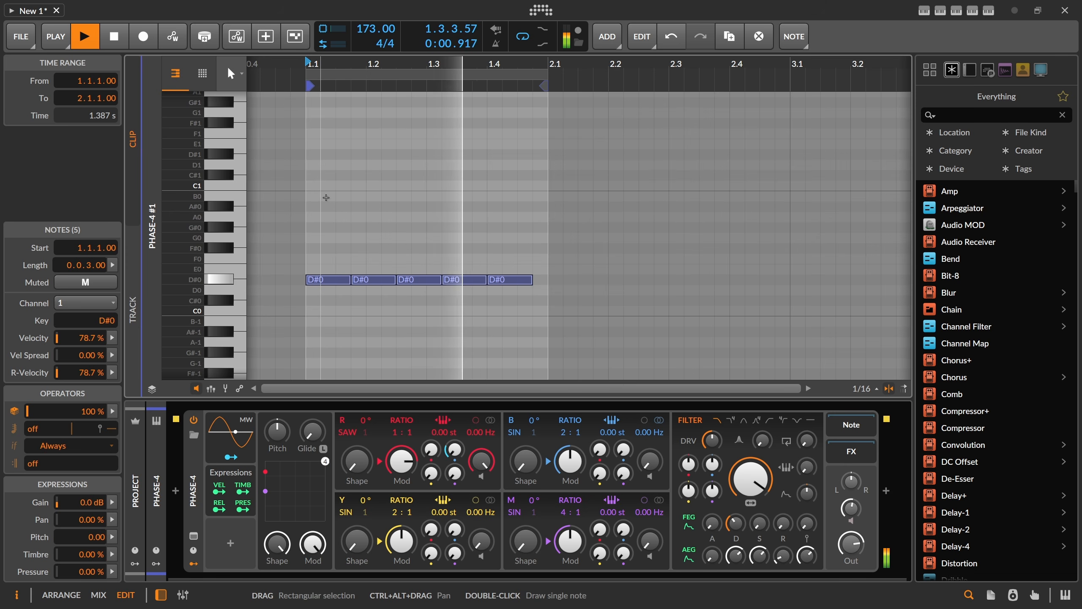
key(space)
Step: Transpose the five D#0 notes back up six semitones to A0 and audition the clip
key(Up)
key(Up)
key(Up)
key(Up)
key(Up)
key(Up)
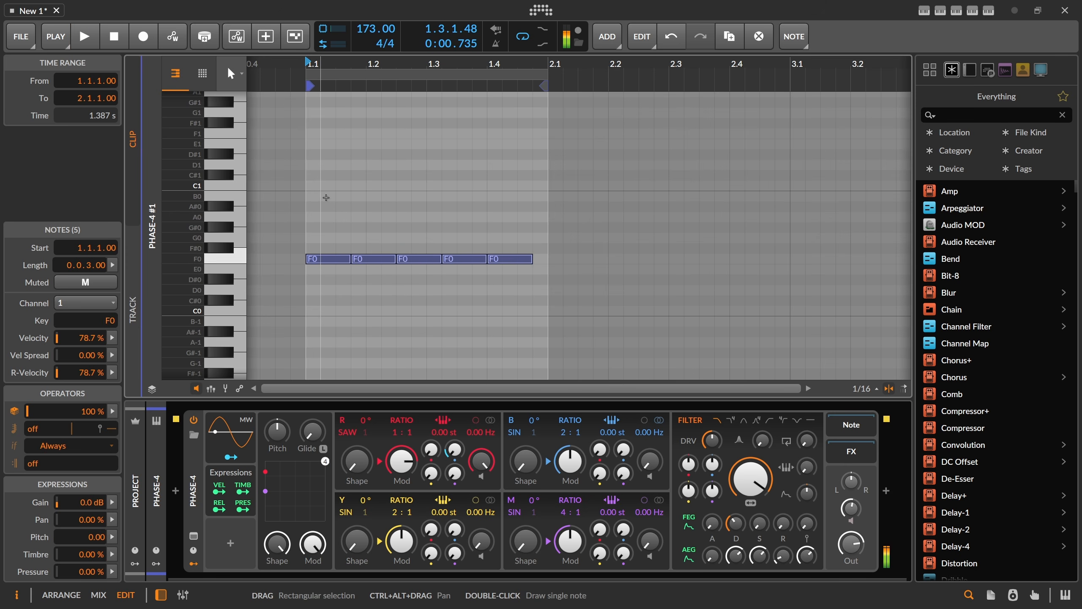
key(space)
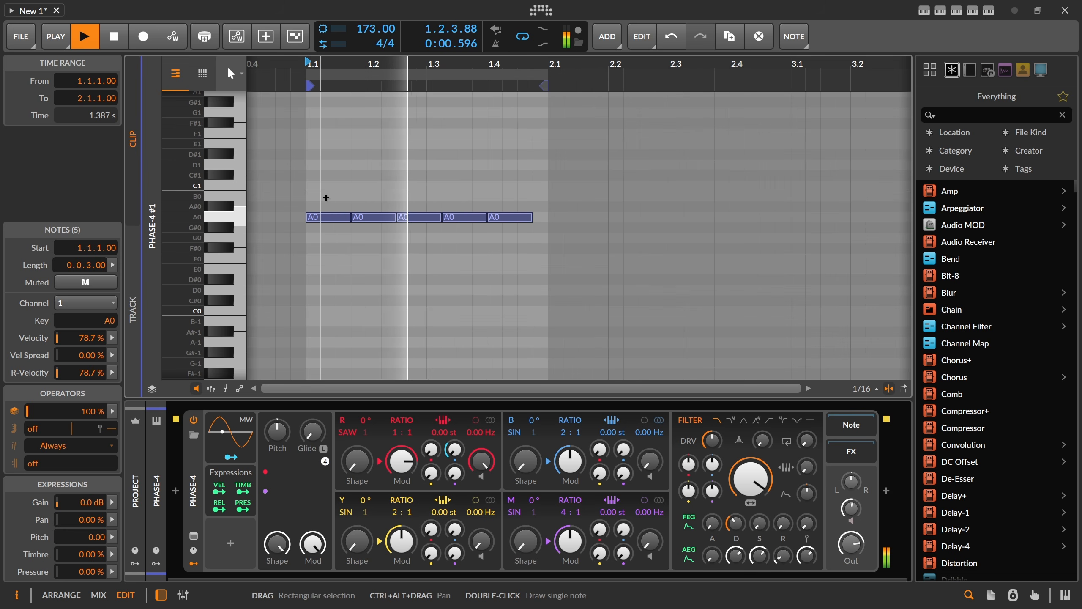
key(space)
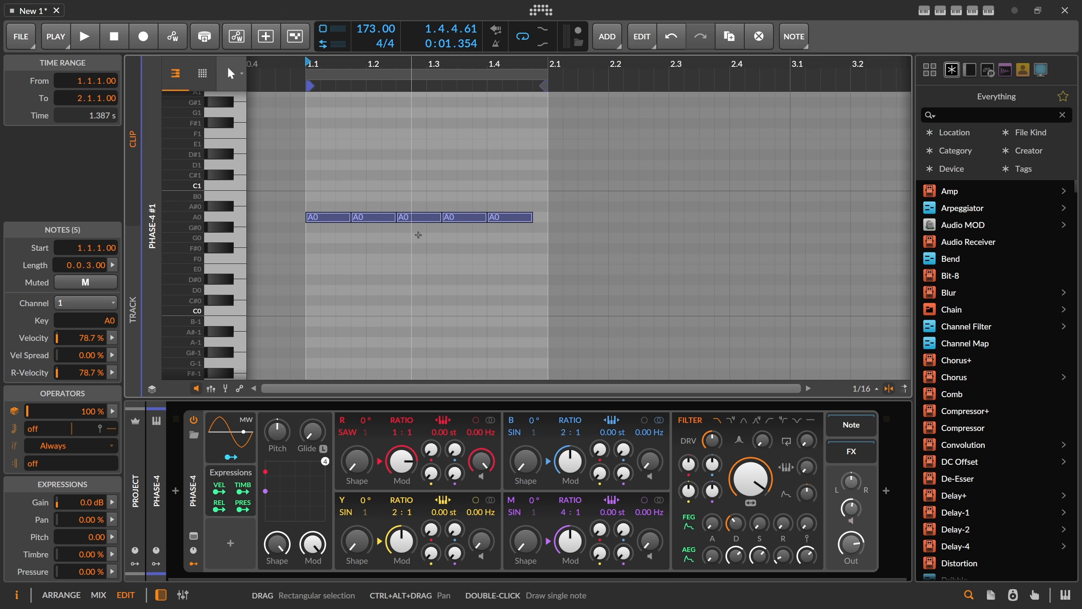
Step: Lower the five A0 notes to D#0 again, clear the selection and audition the clip
key(Down)
key(Down)
key(Down)
key(Down)
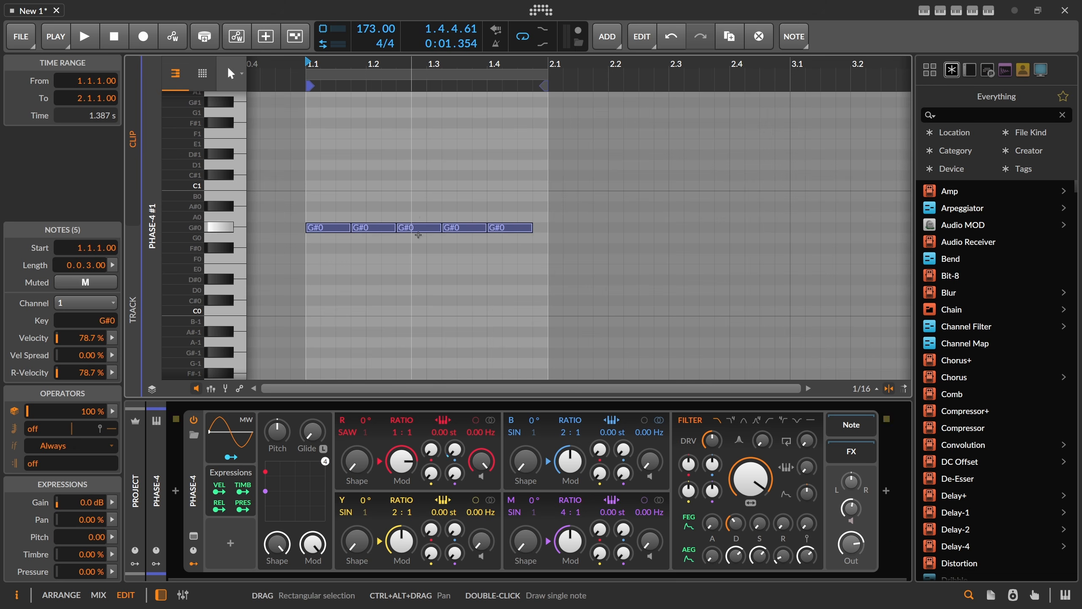
key(Down)
key(Down)
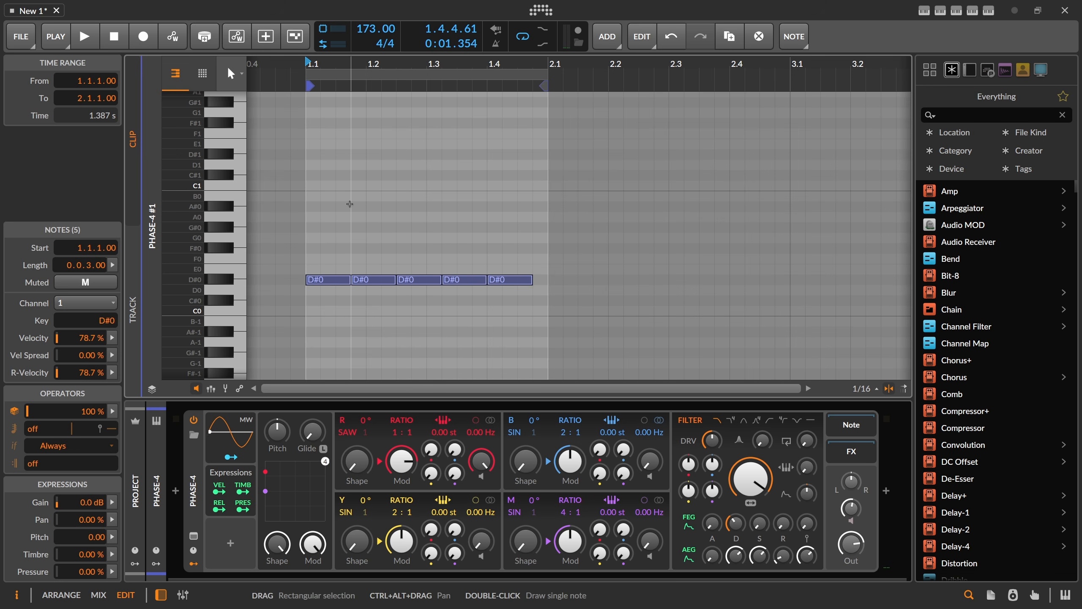
click(372, 246)
key(space)
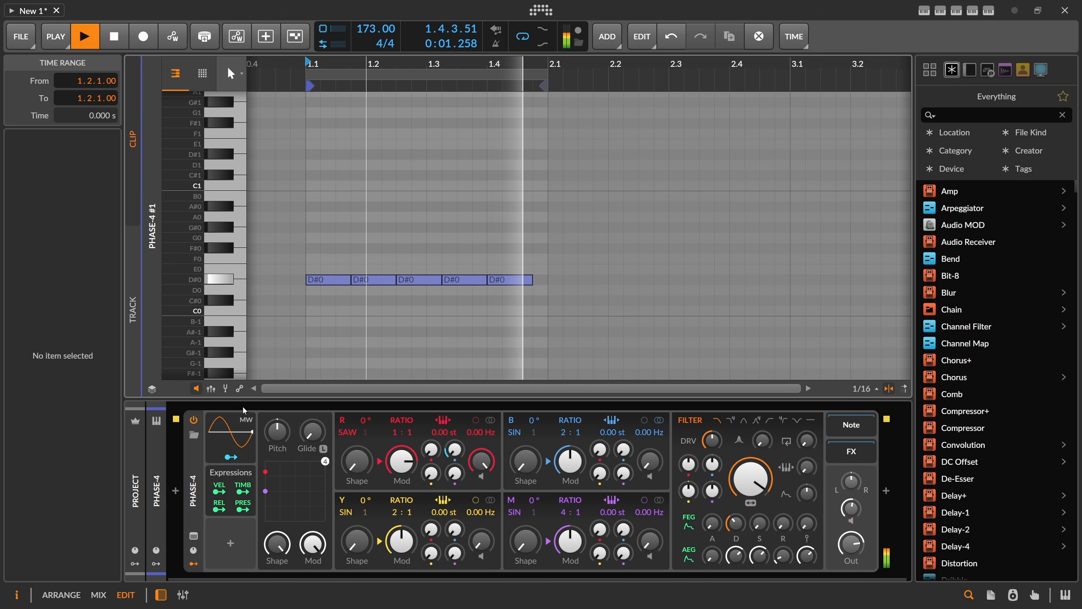
key(space)
Step: Set Phase-4's voices to Mono
click(199, 468)
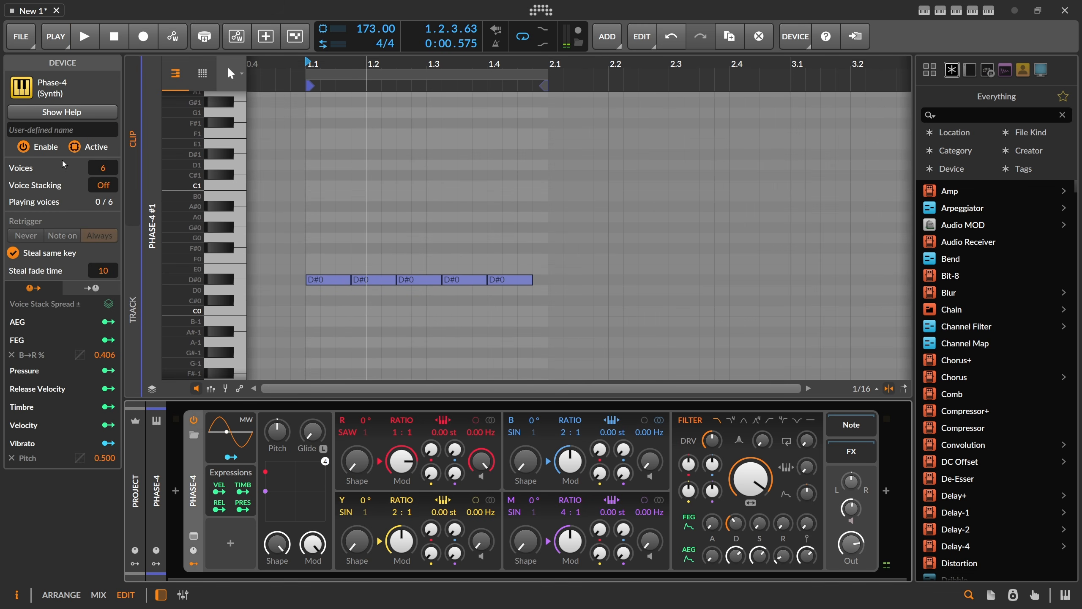
drag(103, 167, 103, 187)
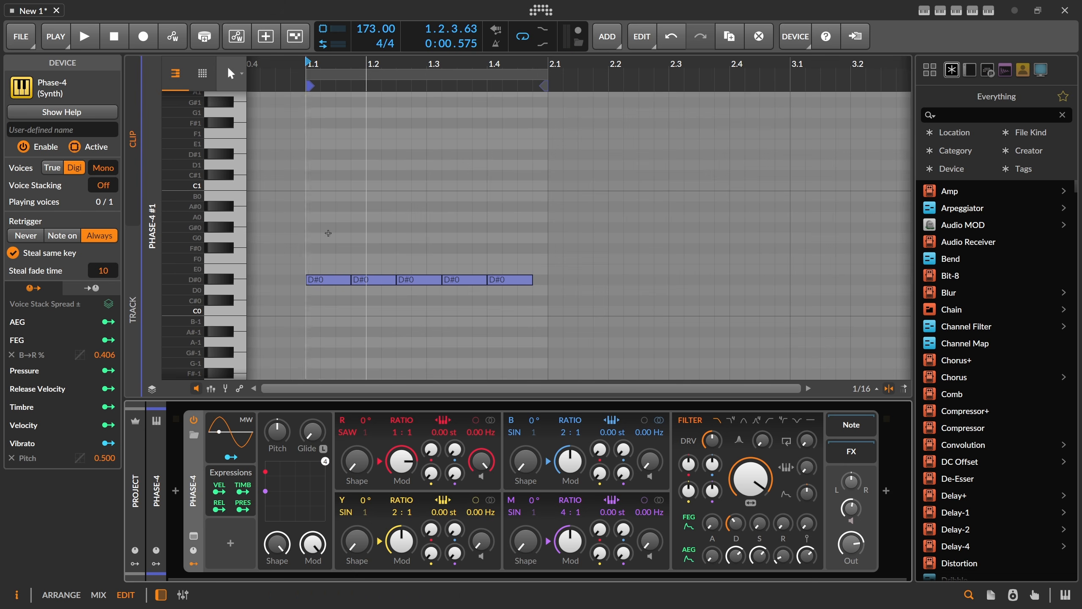
click(368, 243)
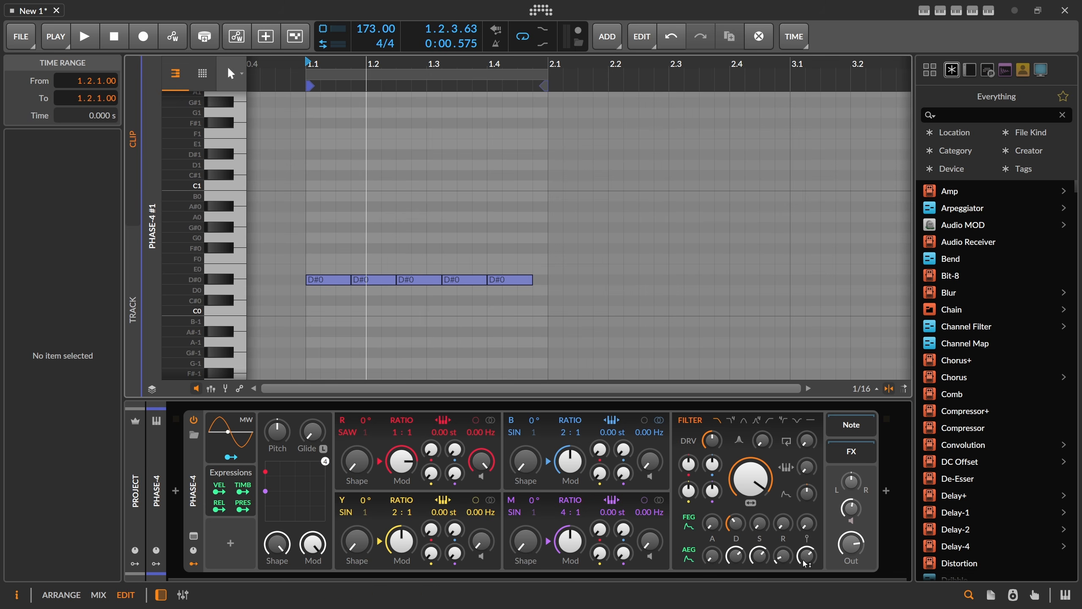
Step: Set Phase-4's AEG release to about 769 ms and audition the D#0 notes
key(ctrl+z)
drag(783, 556, 783, 550)
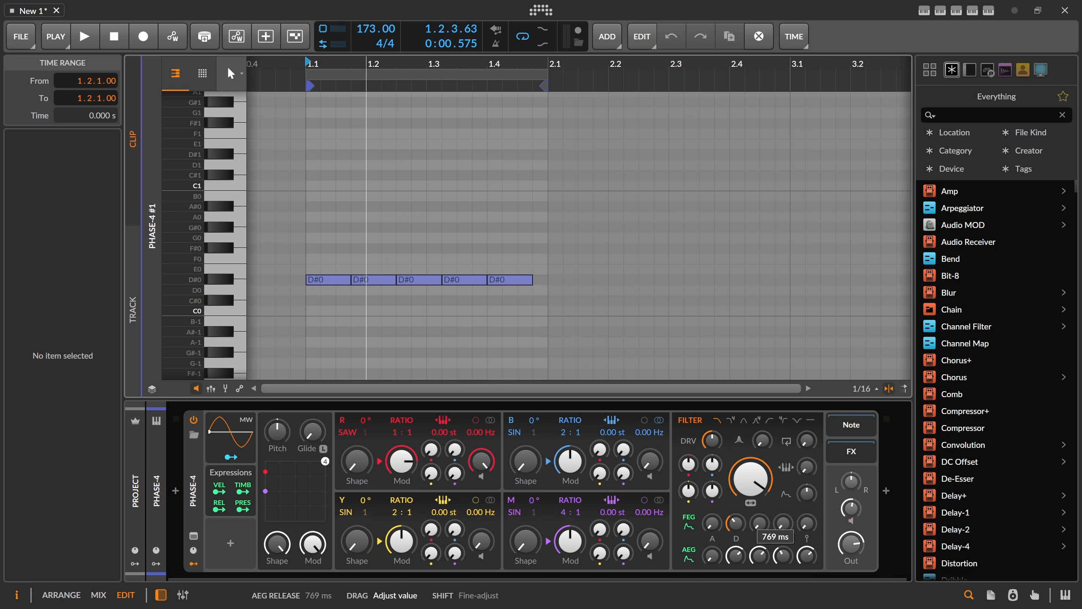
key(space)
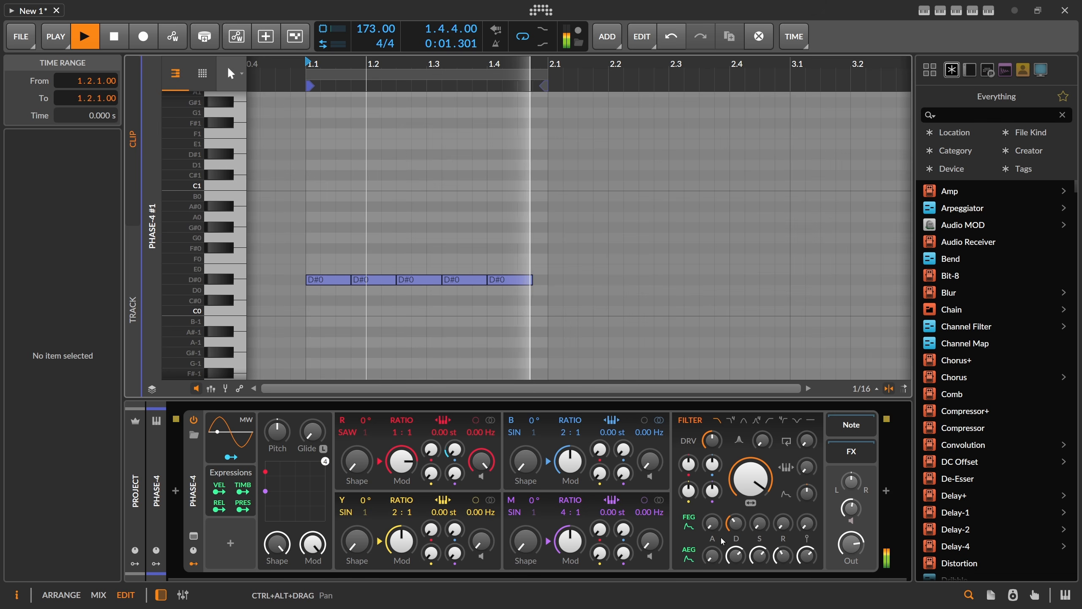
key(space)
Step: Select all five D#0 notes, transpose them up seven semitones to A#0 and audition the clip
drag(542, 293, 327, 273)
key(Up)
key(Up)
key(Up)
key(Up)
key(Up)
key(Up)
key(Up)
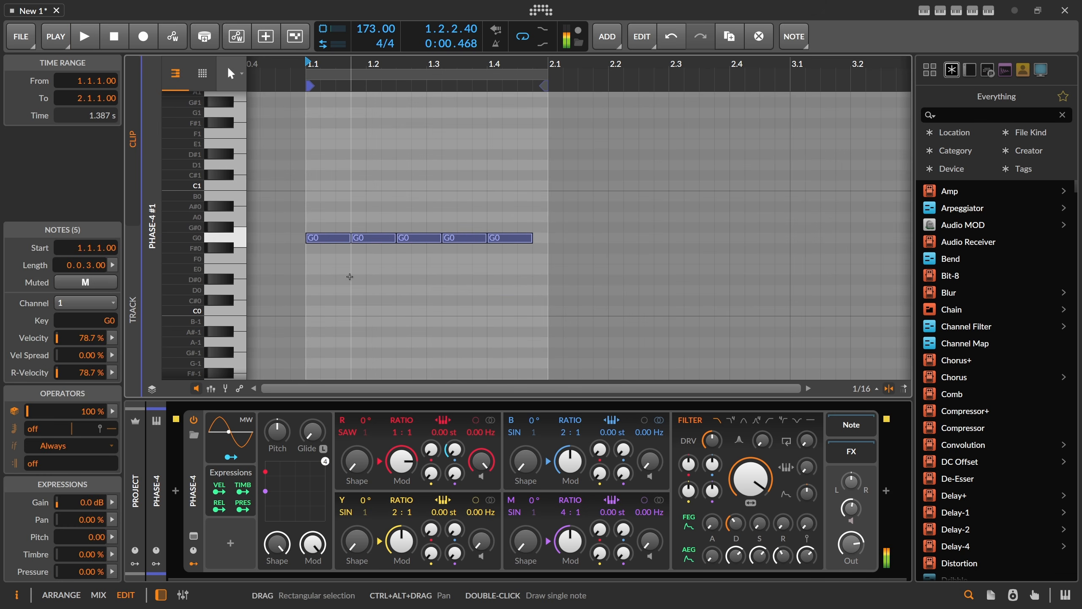
key(space)
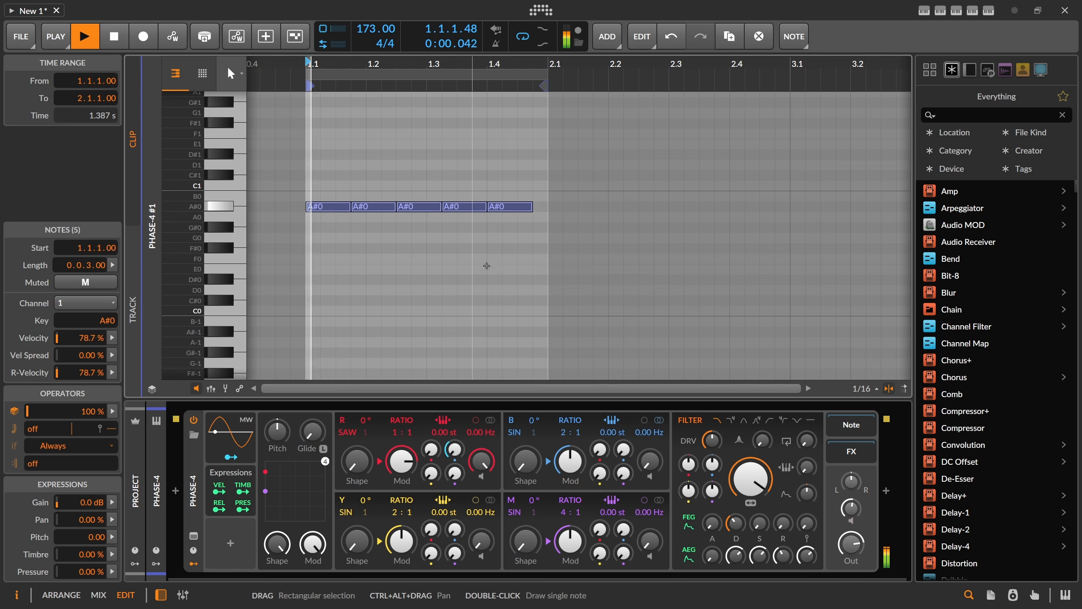
key(space)
Step: Delete the last A#0 note at 1.4.1 and play the clip to hear the release tail
click(514, 207)
key(Delete)
key(space)
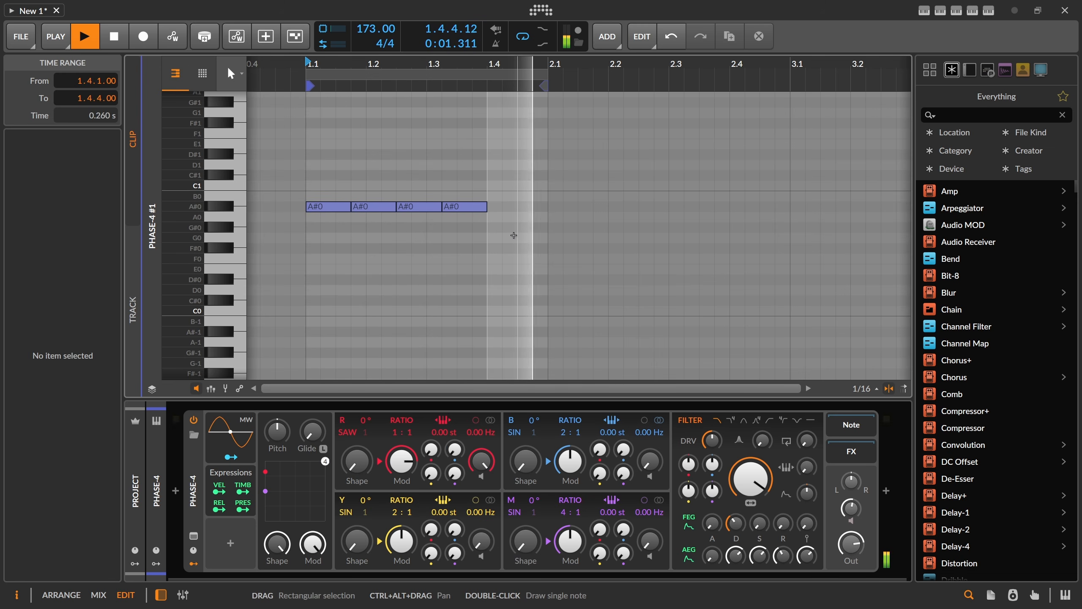
key(space)
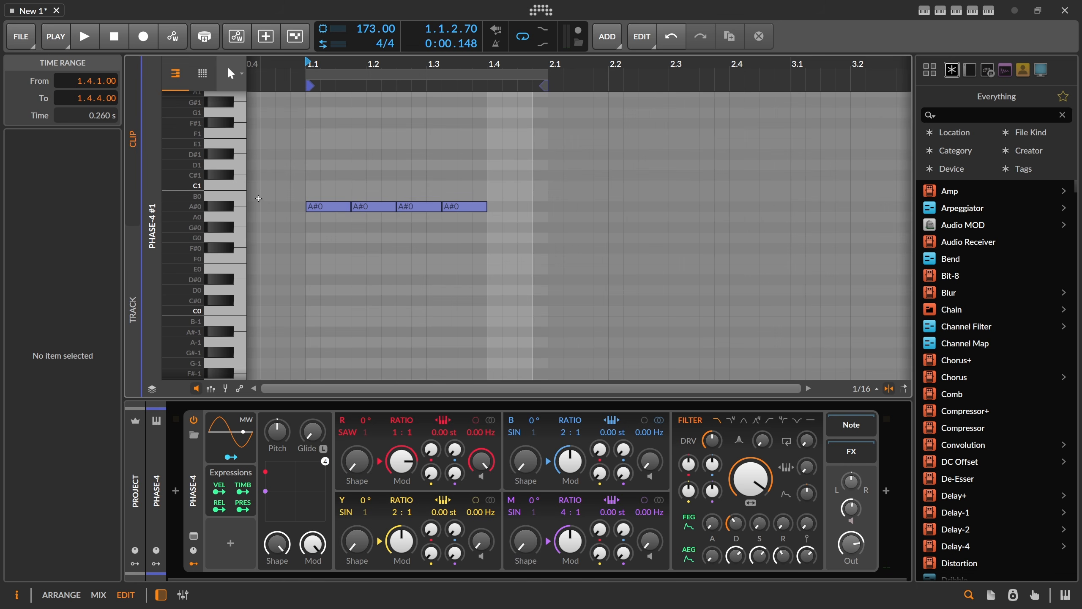
Step: Transpose the remaining four A#0 notes down seven semitones to D#0
click(325, 207)
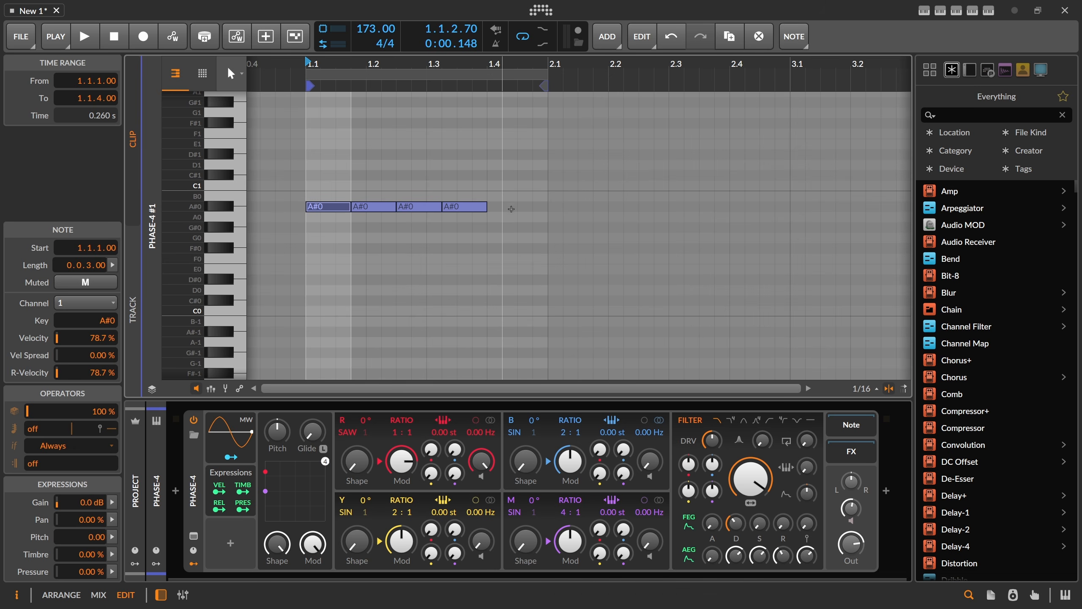
click(192, 457)
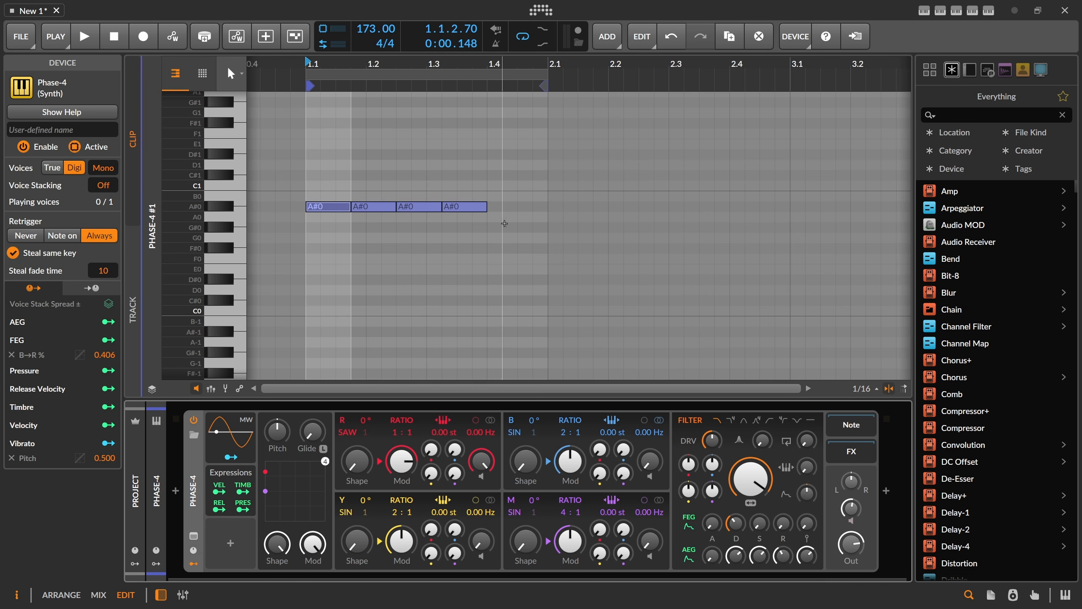
click(319, 207)
key(Down)
key(Down)
key(Down)
key(Down)
key(Down)
key(Down)
key(Down)
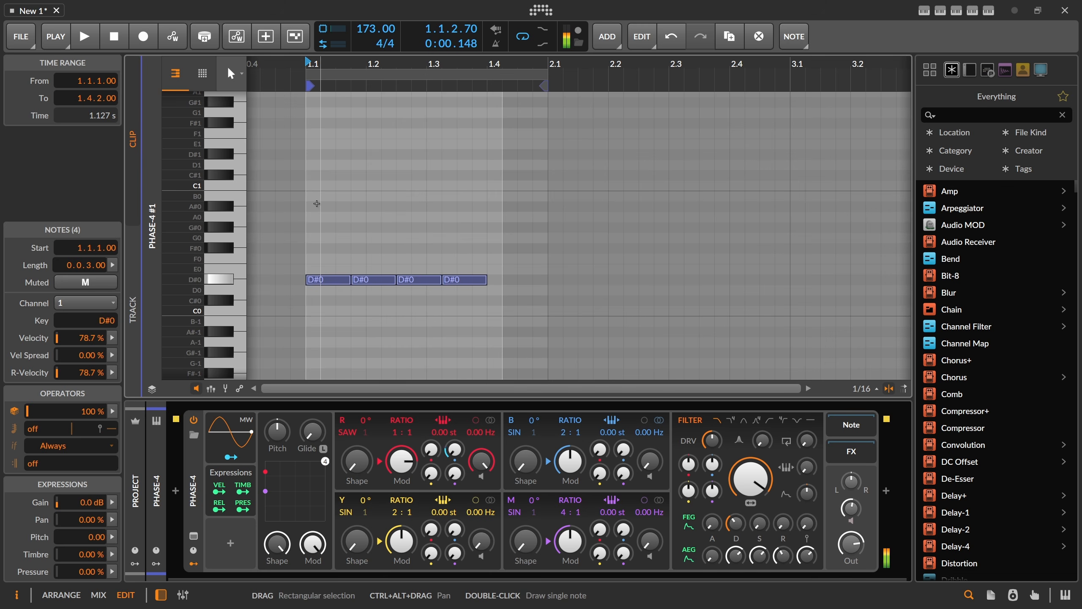
Step: Select the four D#0 notes and play the clip to audition them
click(412, 247)
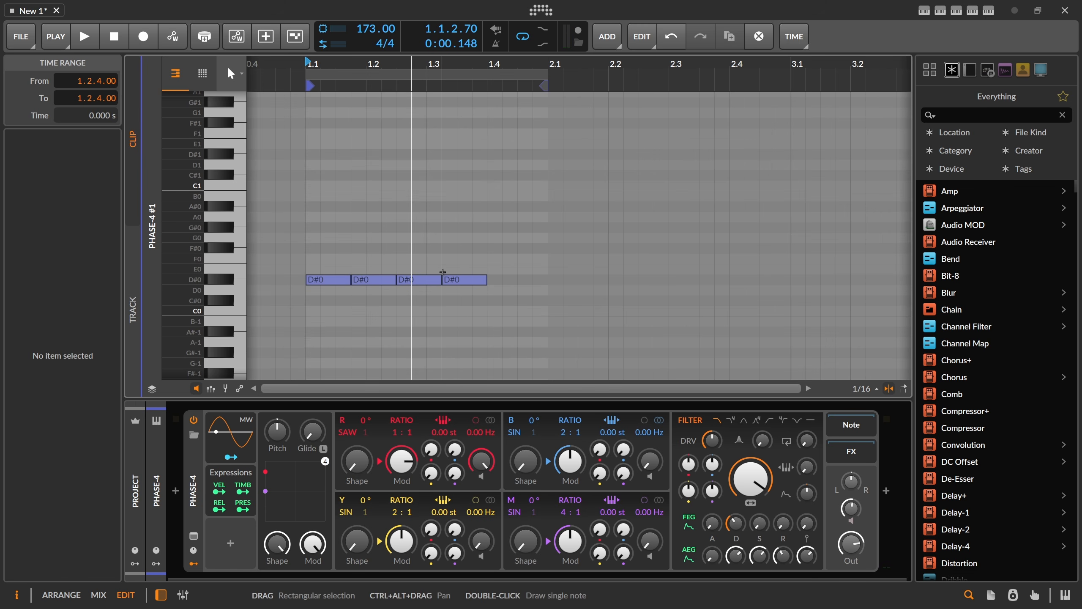
drag(325, 266, 506, 360)
key(space)
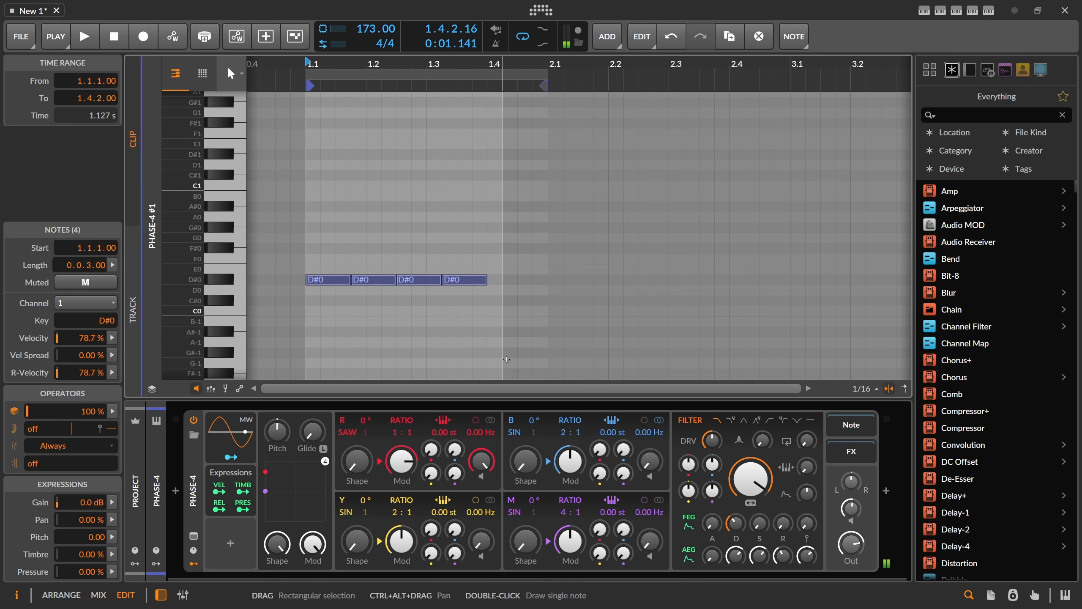
Step: Insert the Pro-Q 4 equalizer after Phase-4 and start playback to view the bass spectrum
click(887, 493)
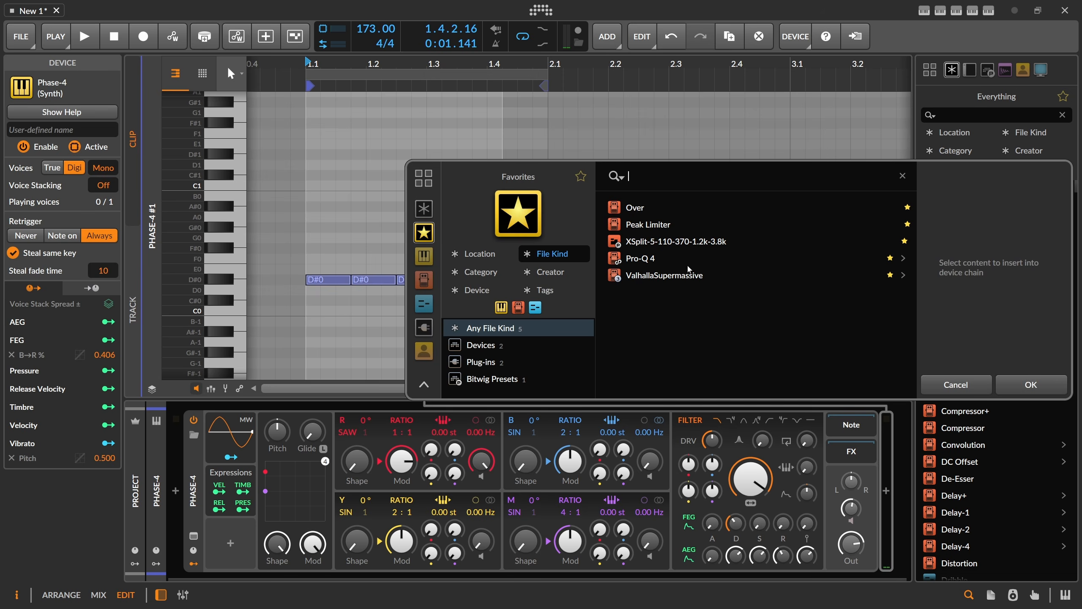
double_click(651, 261)
key(space)
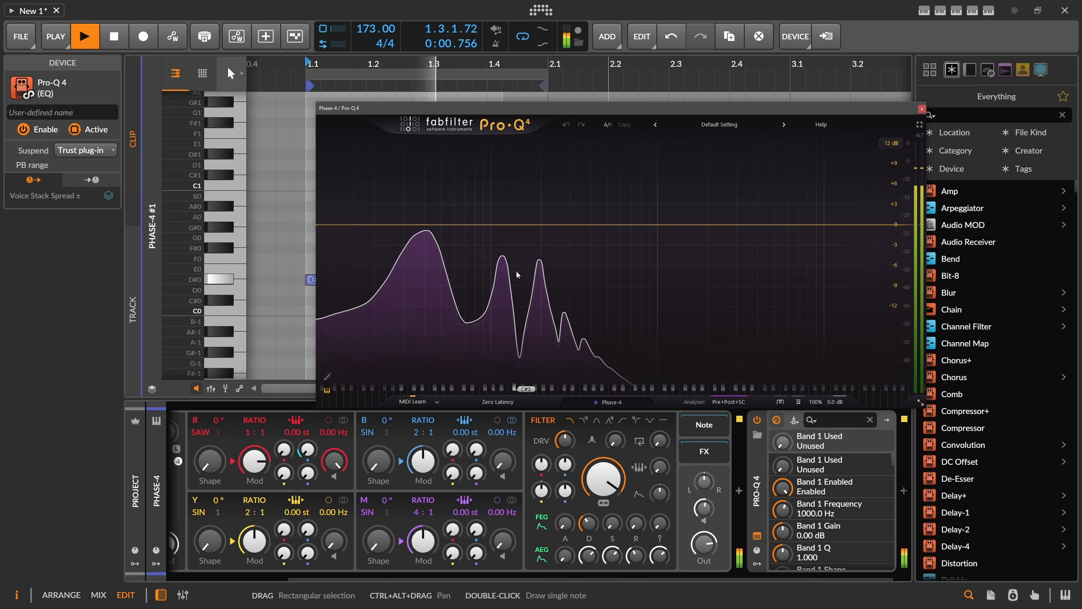
Step: Grab the A#2 spectrum peak as a dynamic bell band at 117.26 Hz and set its dynamic range to -0.55 dB during playback
mouse_move(426, 231)
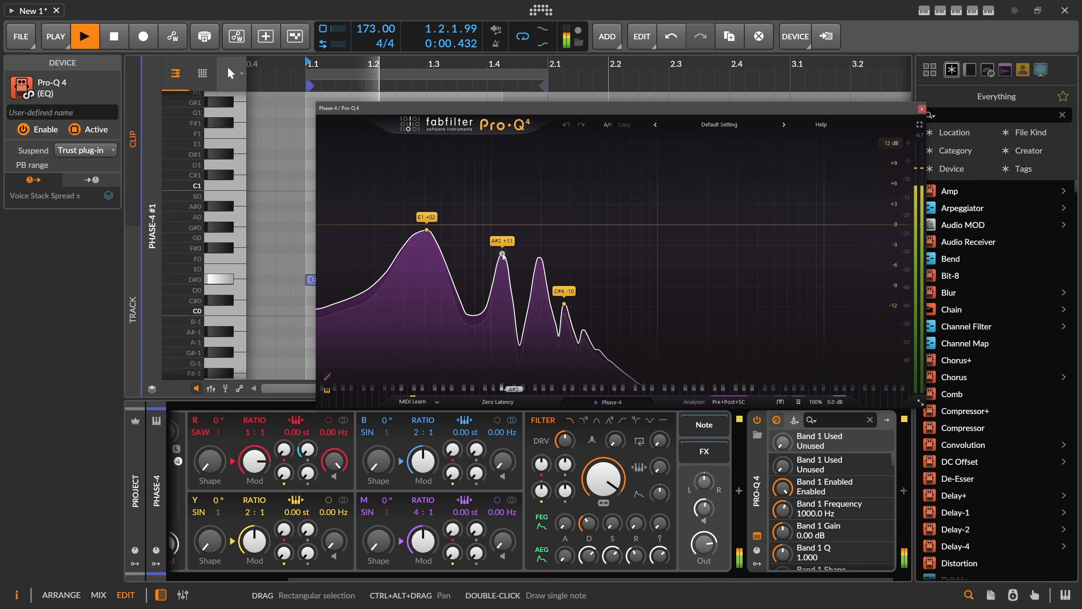
key(space)
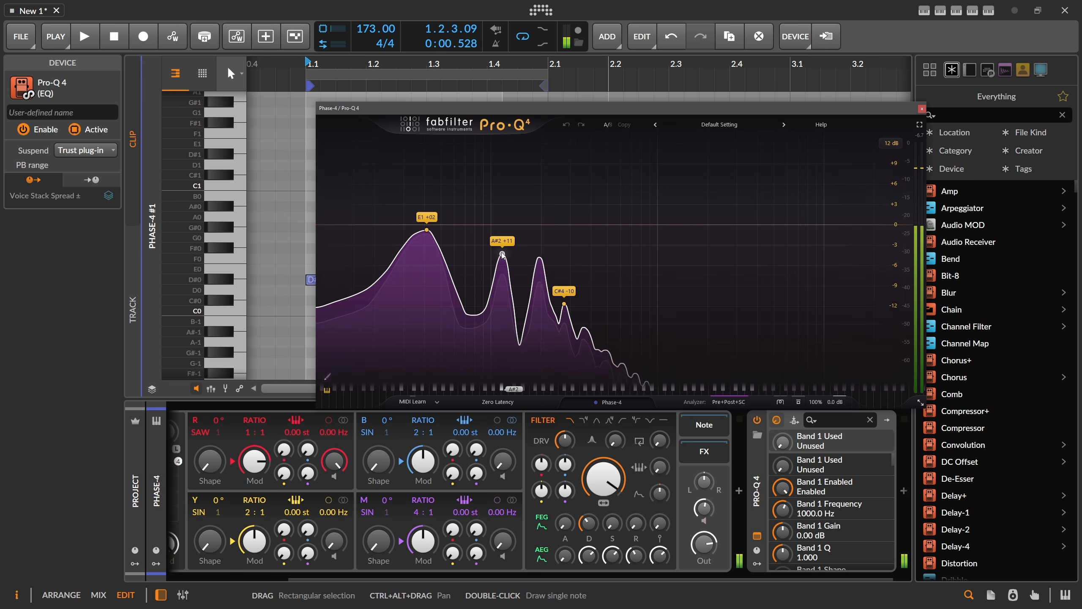
key(space)
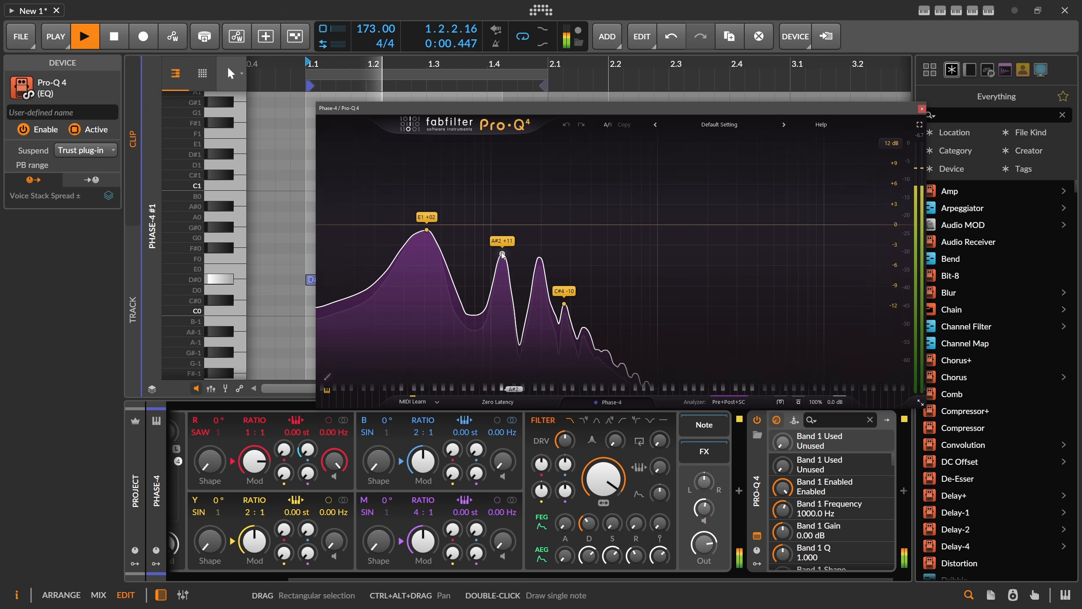
click(502, 254)
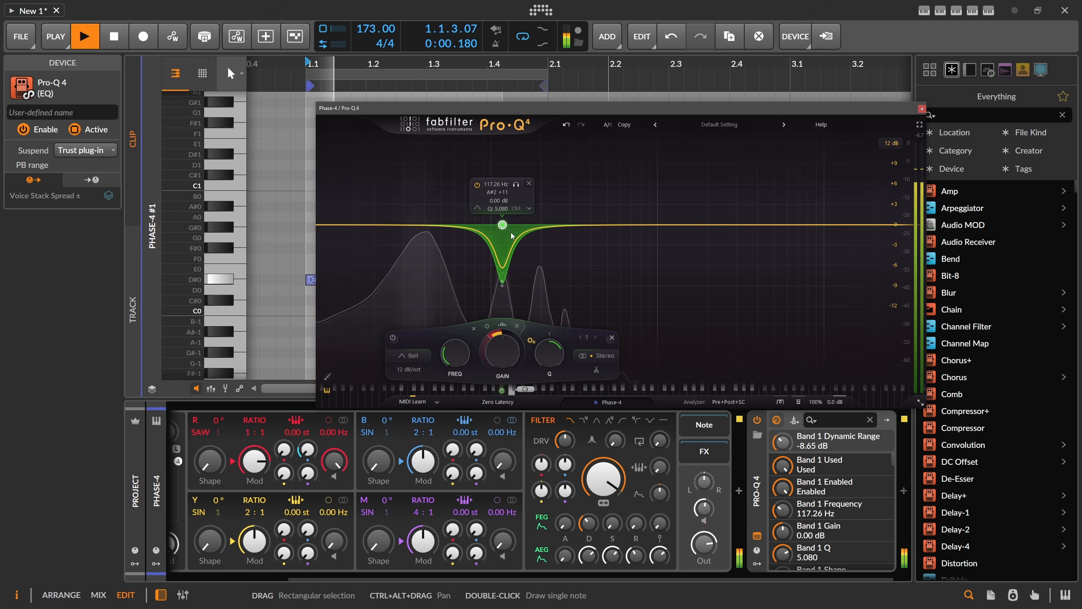
drag(502, 282, 503, 229)
key(space)
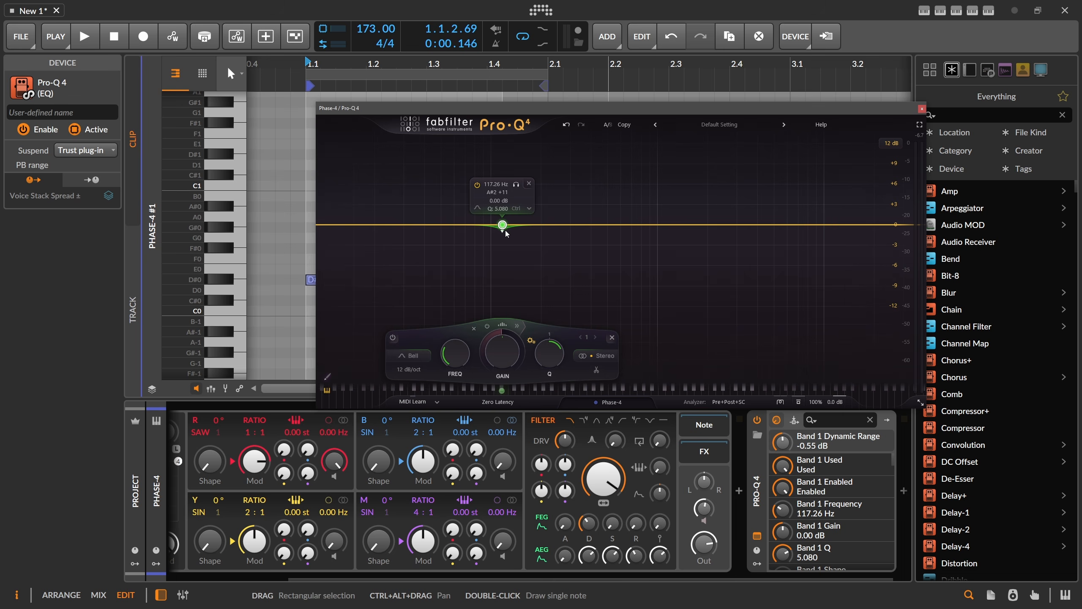
key(space)
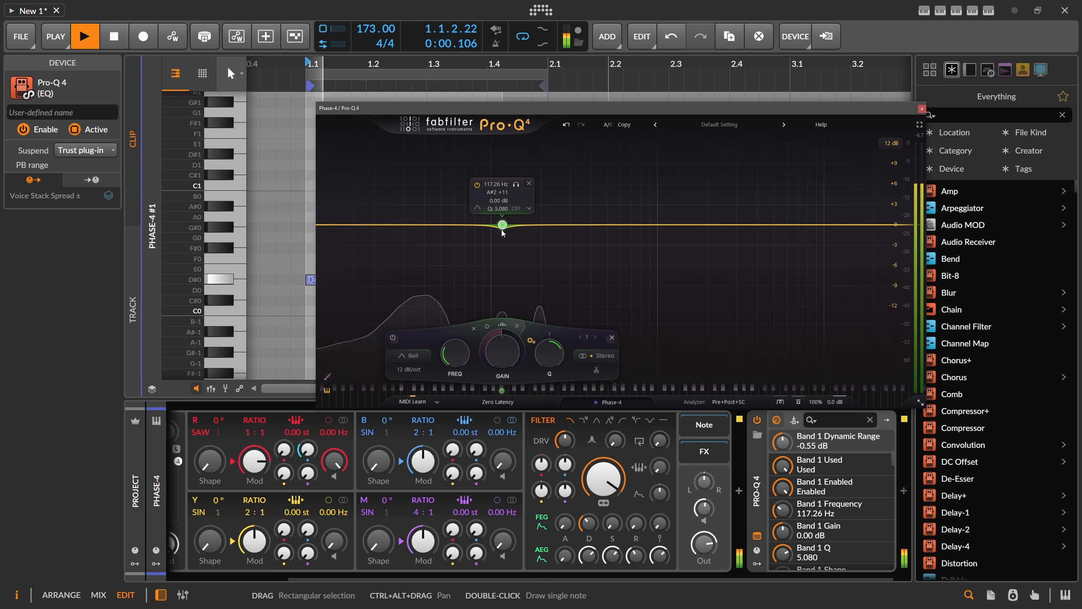
Step: Deepen the 117.26 Hz bell band's dynamic range to -3.54 dB, stop playback and close the equalizer window
mouse_move(504, 237)
mouse_down()
mouse_move(502, 265)
mouse_move(502, 253)
mouse_up()
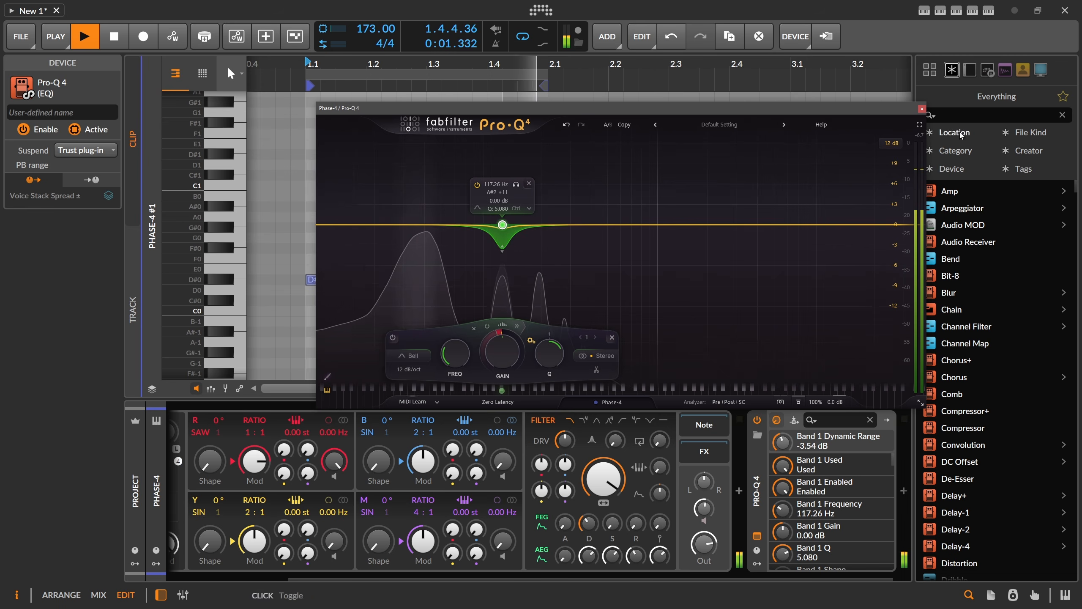
key(space)
click(922, 108)
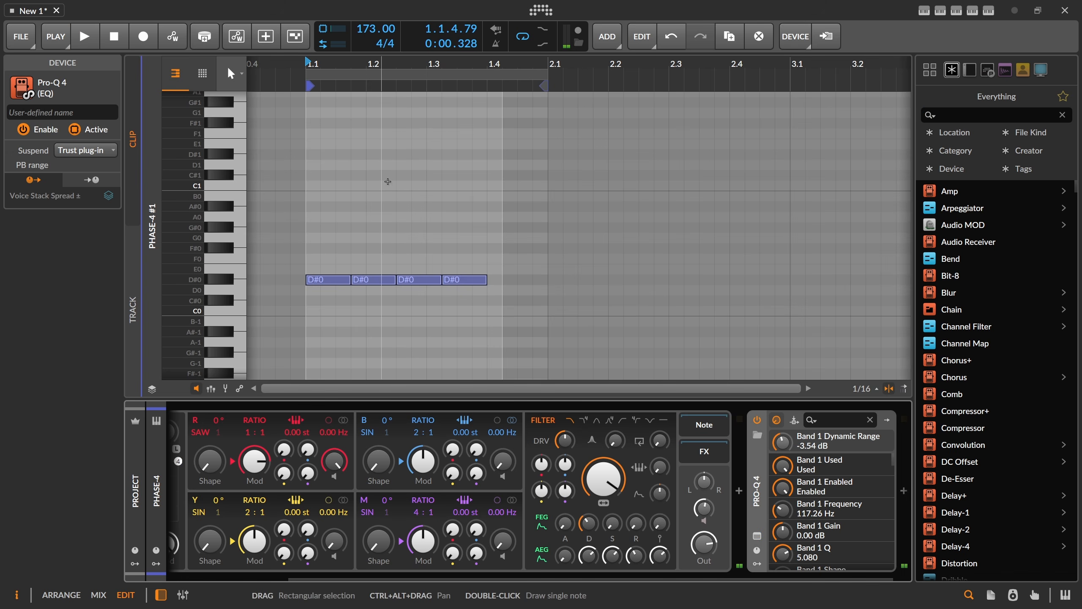
Step: Try a lower modulation amount on Phase-4's oscillator Y, return it to 800%, and raise the oscillator's feedback amount
scroll(373, 572, up, 3)
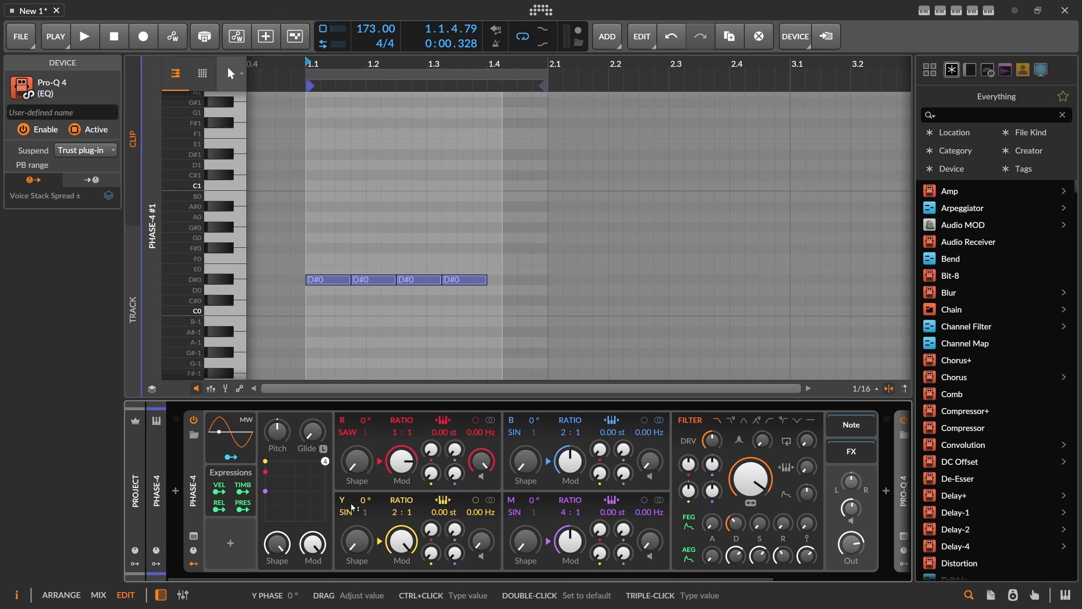
drag(401, 541, 400, 554)
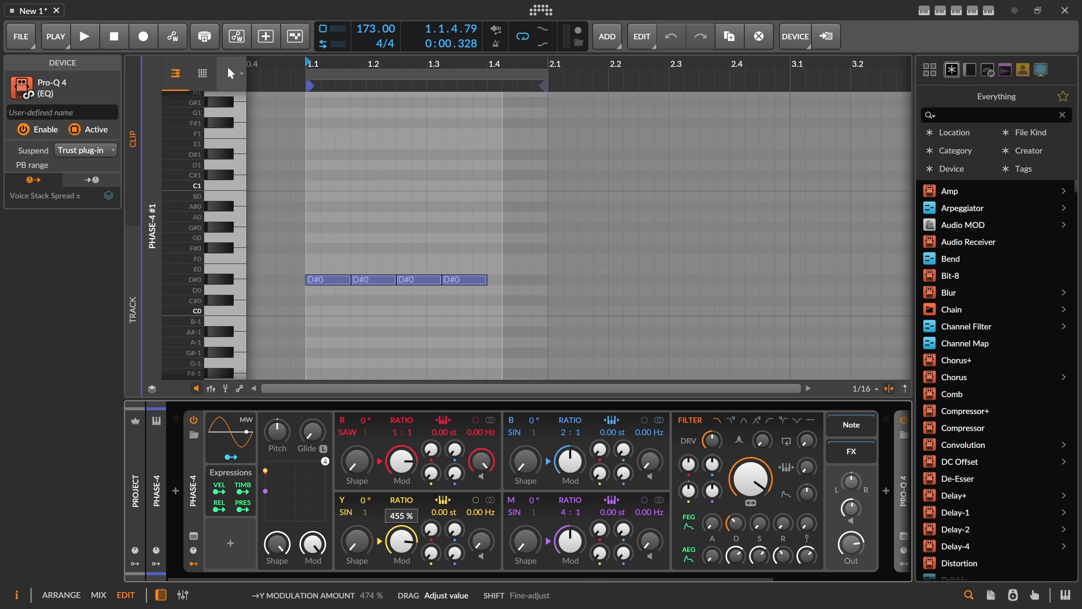
click(408, 534)
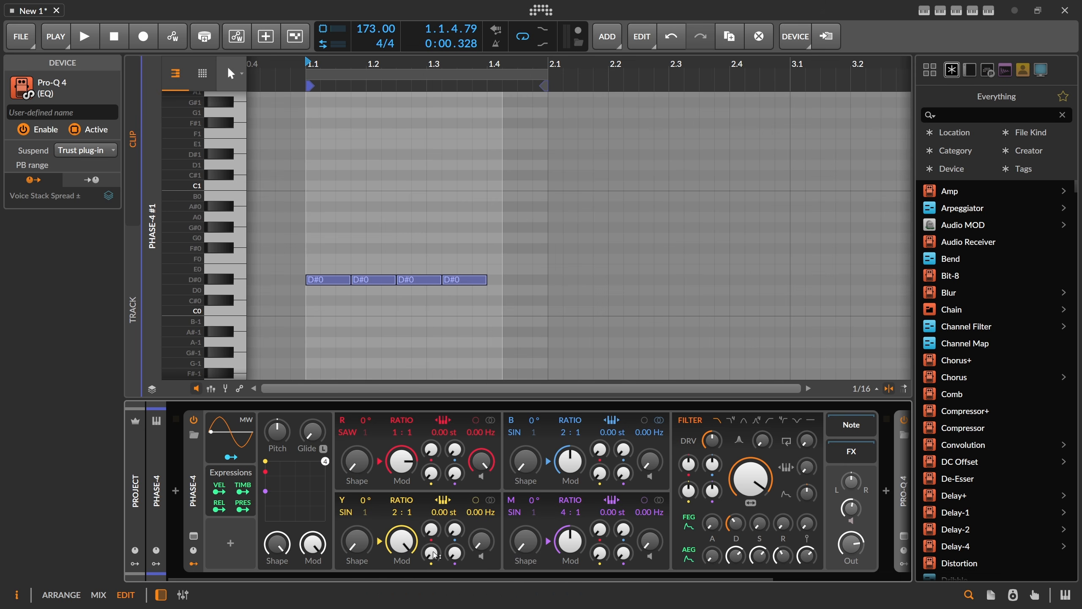
drag(431, 553, 431, 551)
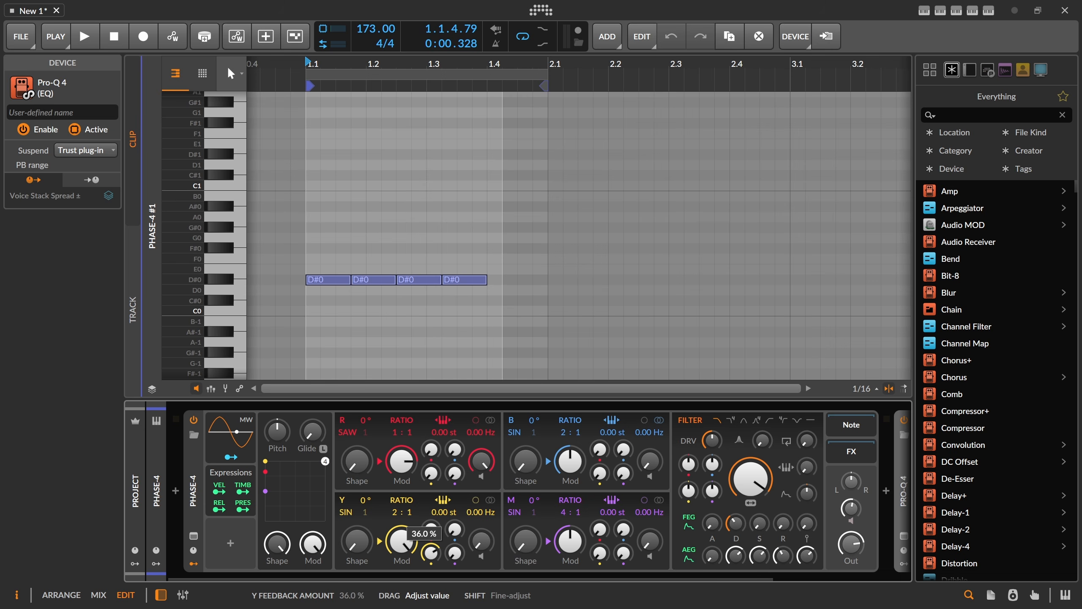
drag(431, 552, 428, 559)
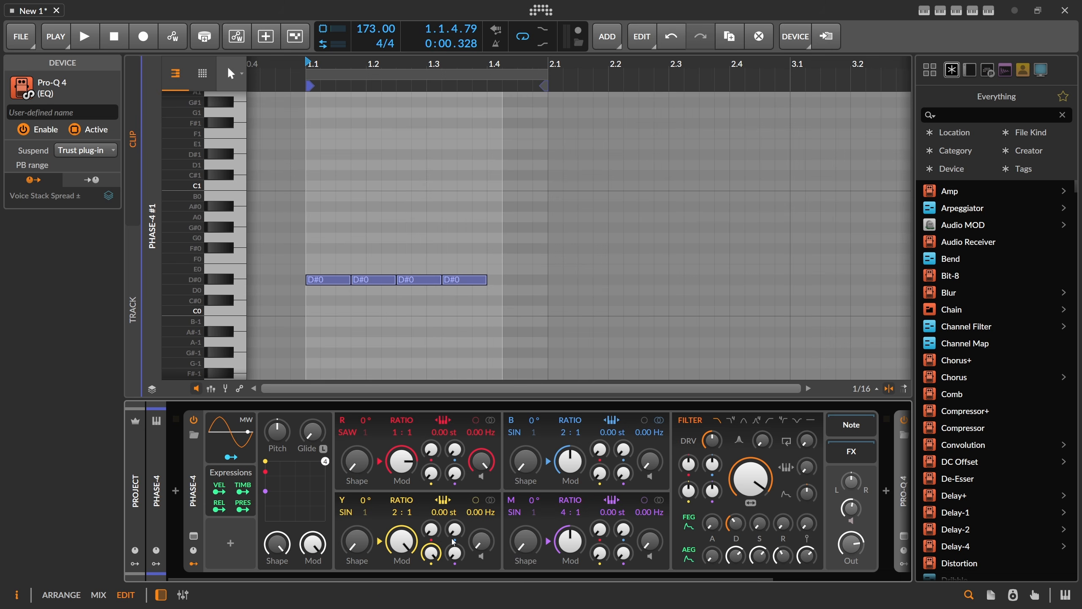
drag(430, 545, 430, 545)
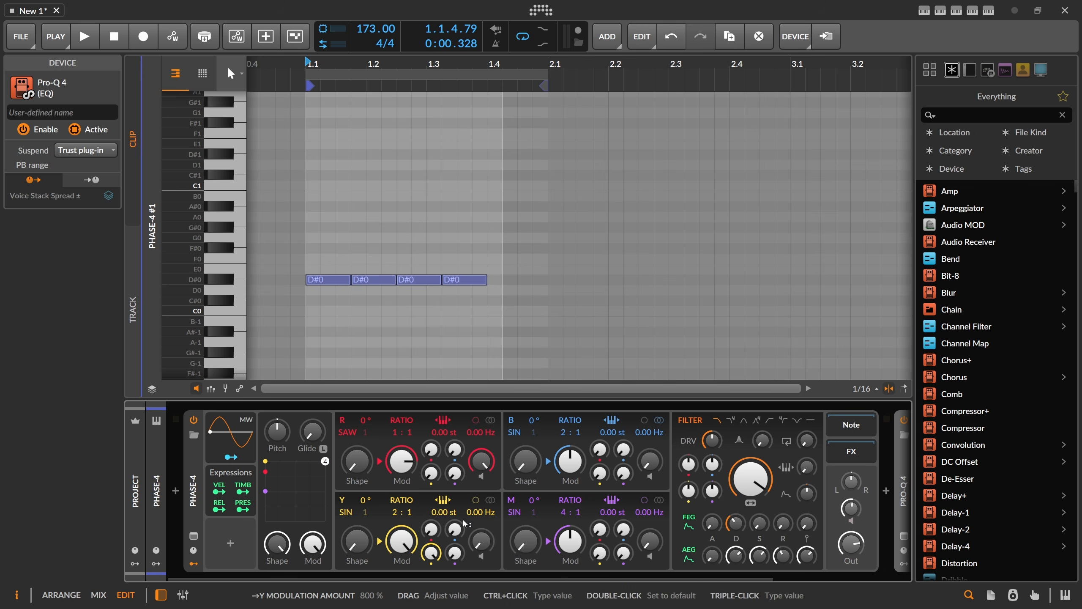
Step: Audition oscillator Y with oscillator R silenced, and switch Y to a SAW wave with a 1:1 ratio
key(space)
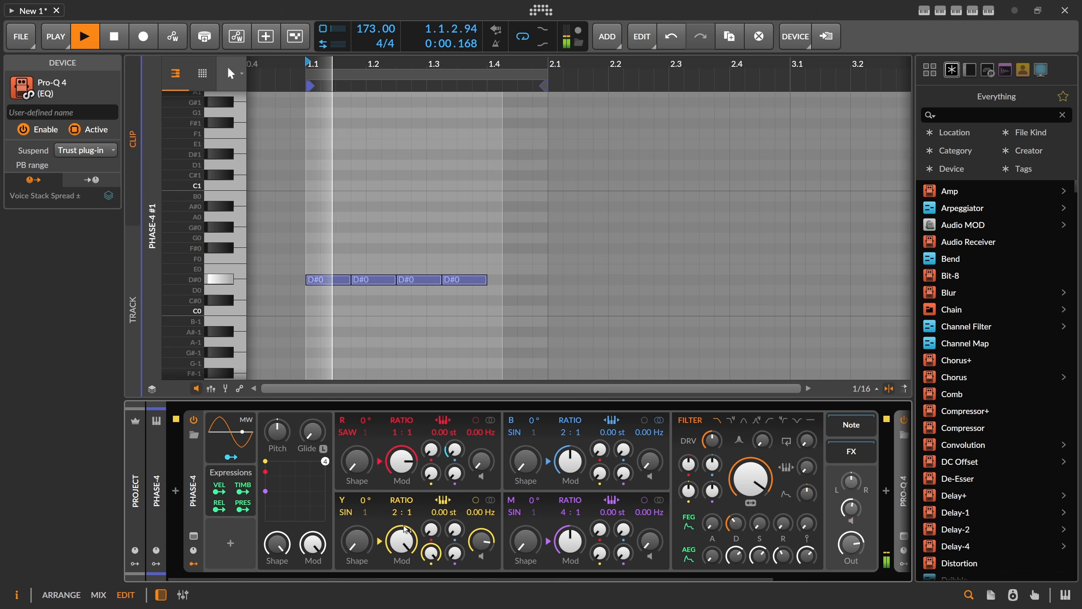
drag(396, 511, 350, 520)
key(space)
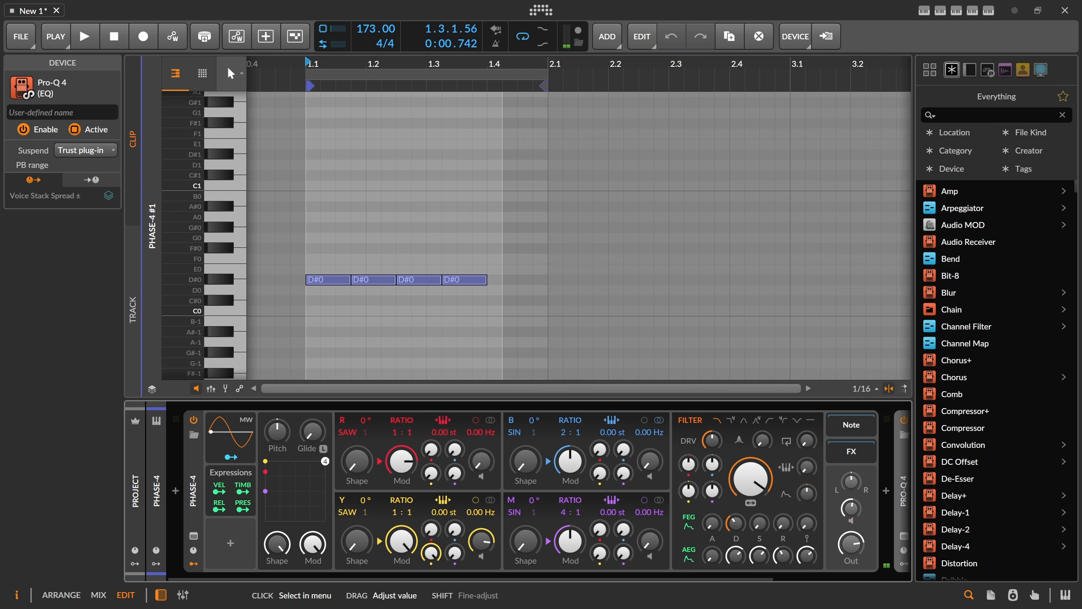
key(space)
key(space)
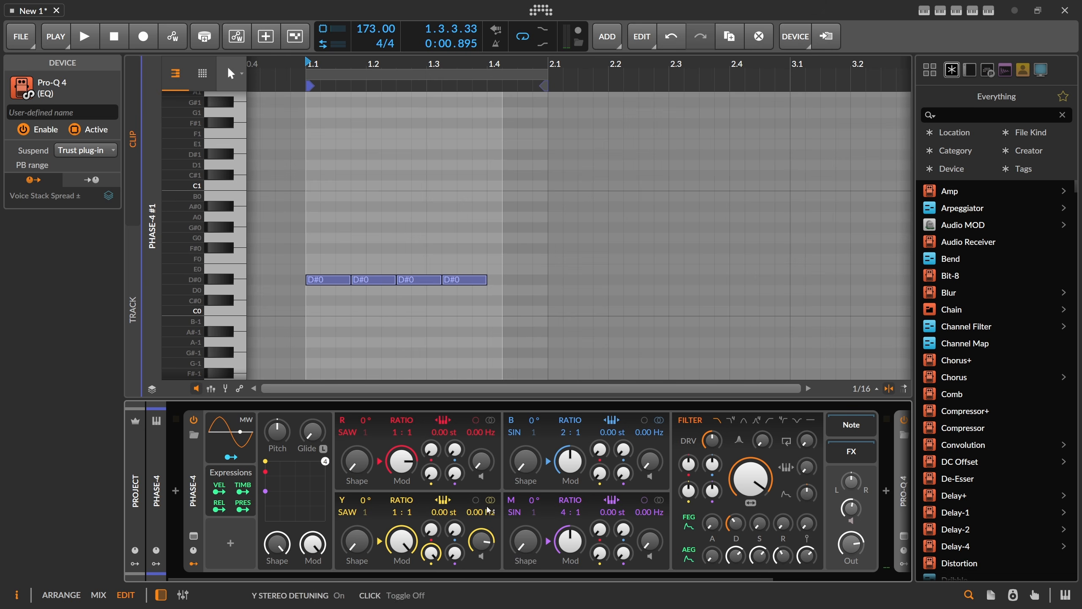
Step: Detune oscillator Y in stereo with a 0.12 Hz frequency offset, audition it and silence its output
drag(487, 510, 483, 518)
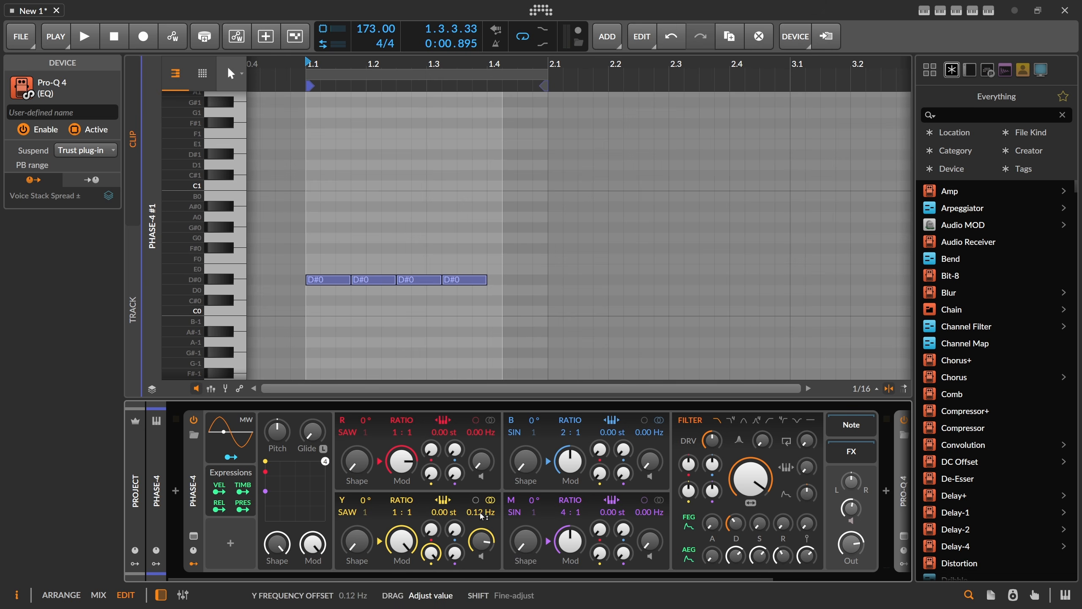
key(space)
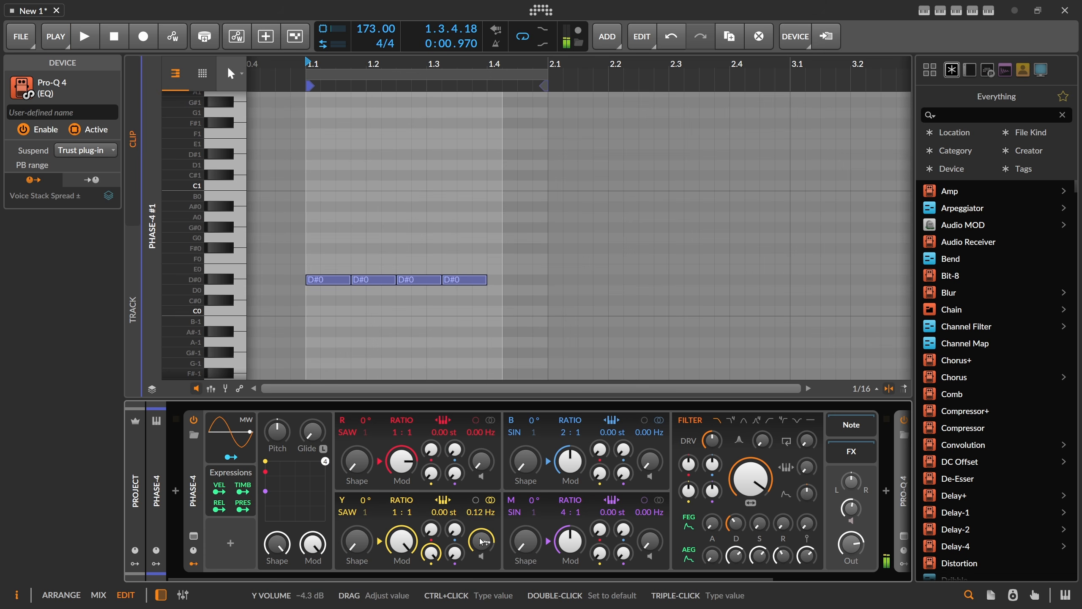
key(space)
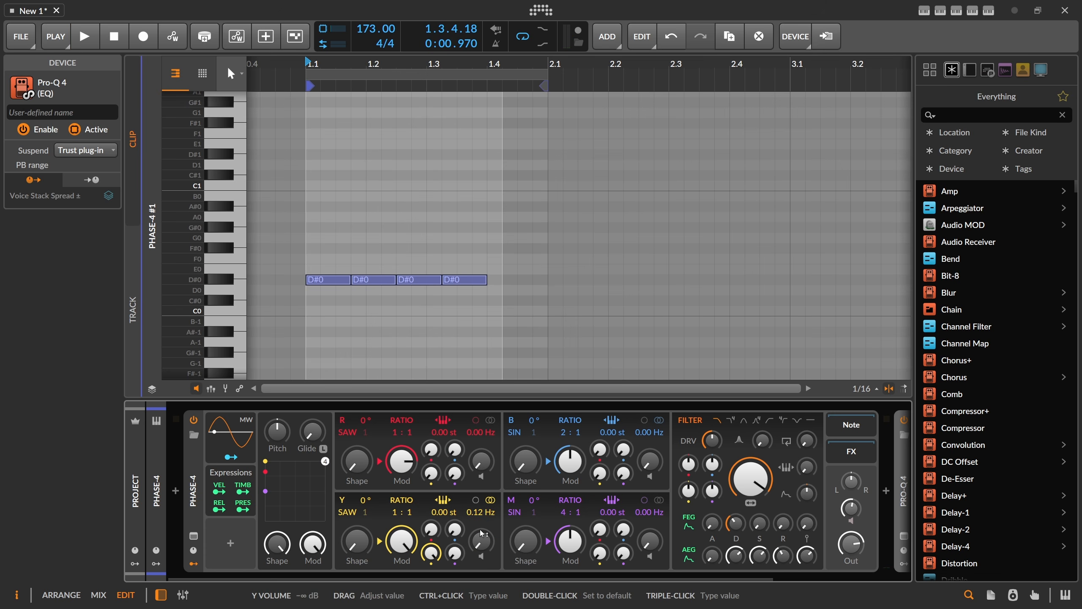
Step: Turn oscillator R's volume back up and try a small Y-to-R modulation amount during playback
drag(482, 460, 482, 396)
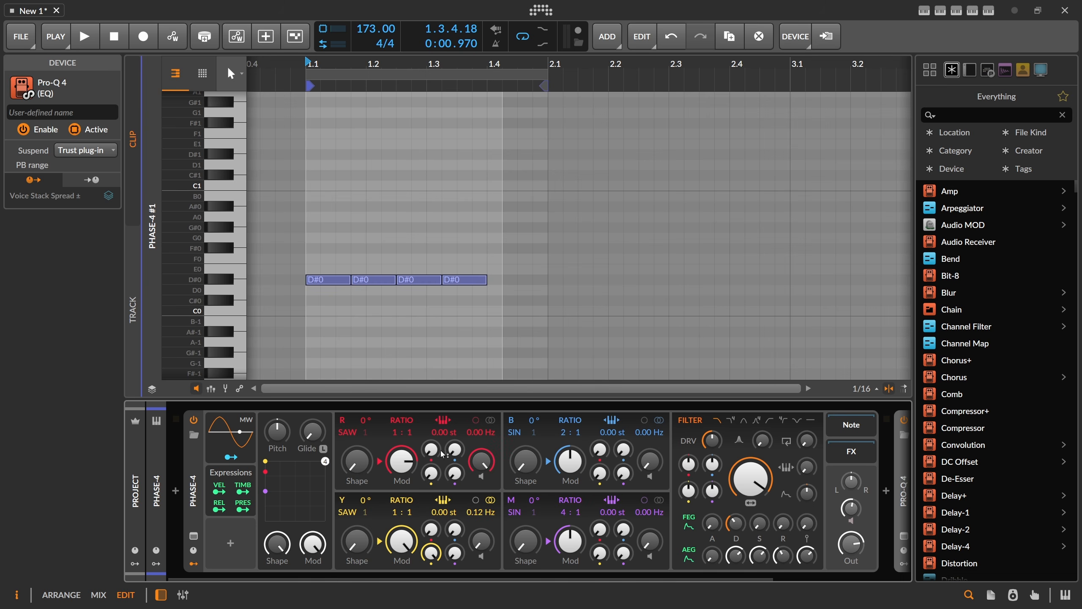
key(space)
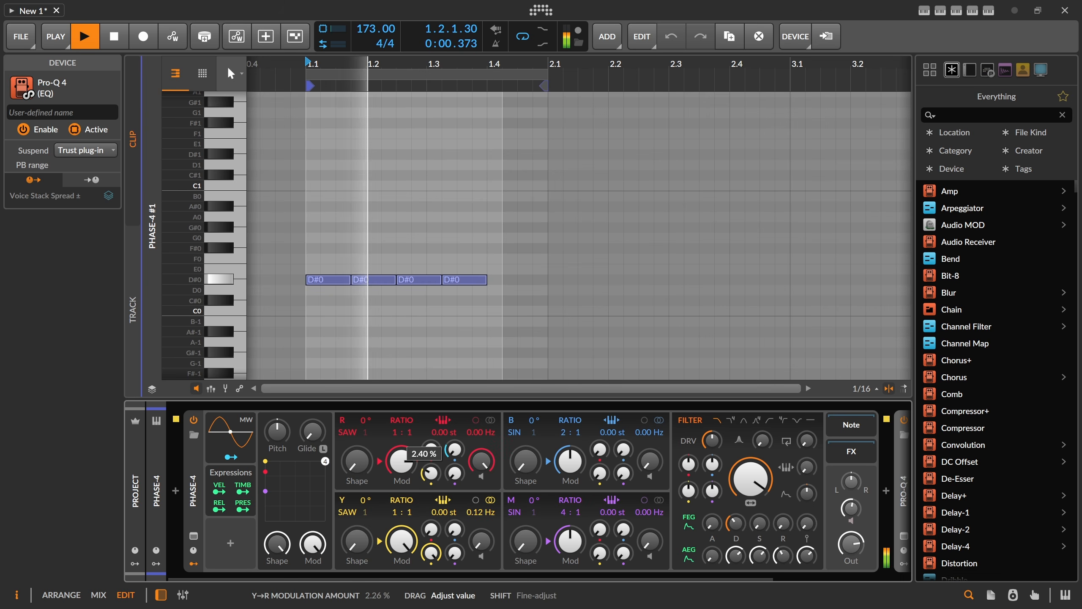
key(space)
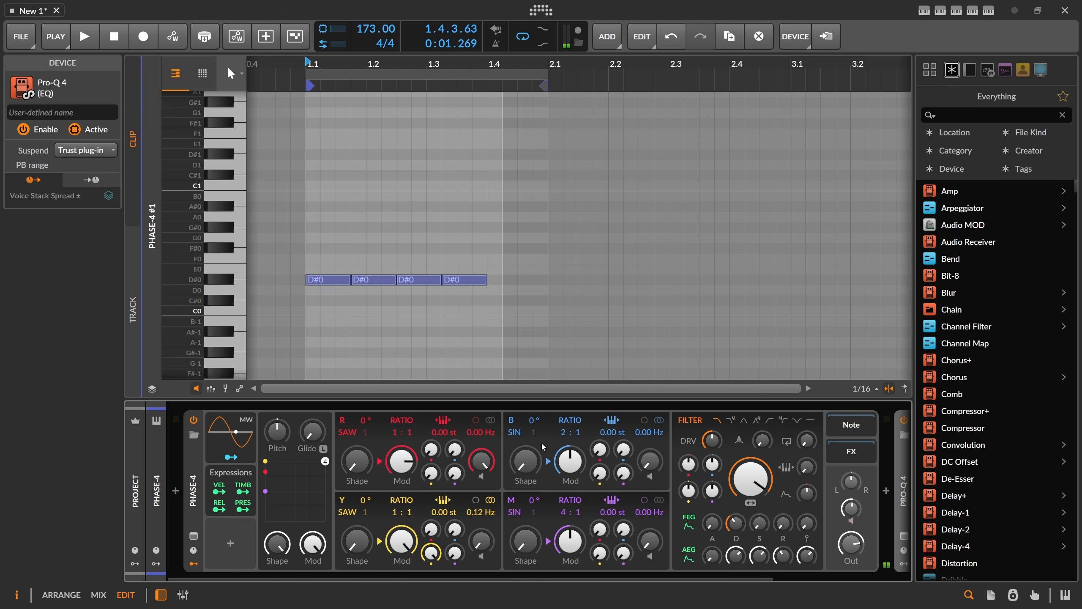
Step: Set the Y-to-B modulation amount to about 6.4% while auditioning the bass clip
mouse_move(599, 473)
mouse_down()
mouse_move(600, 459)
mouse_move(605, 488)
mouse_up()
key(space)
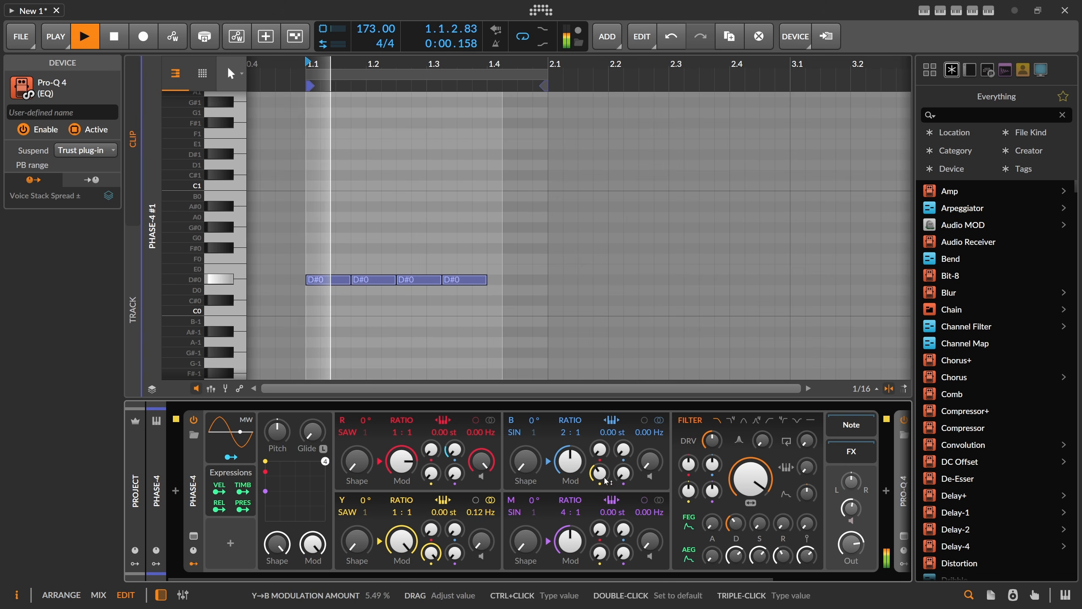
key(space)
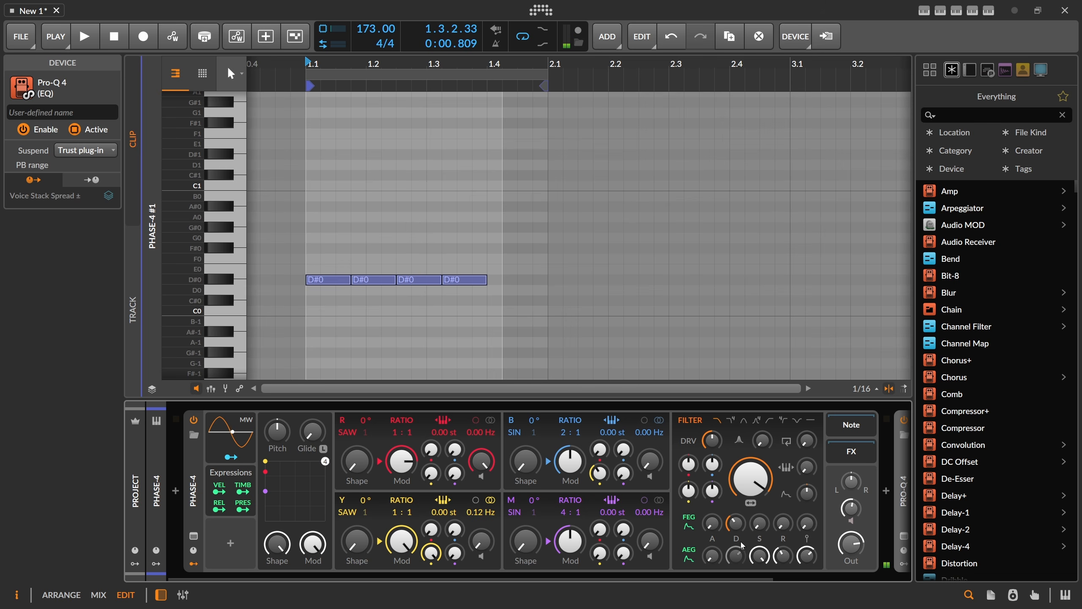
key(space)
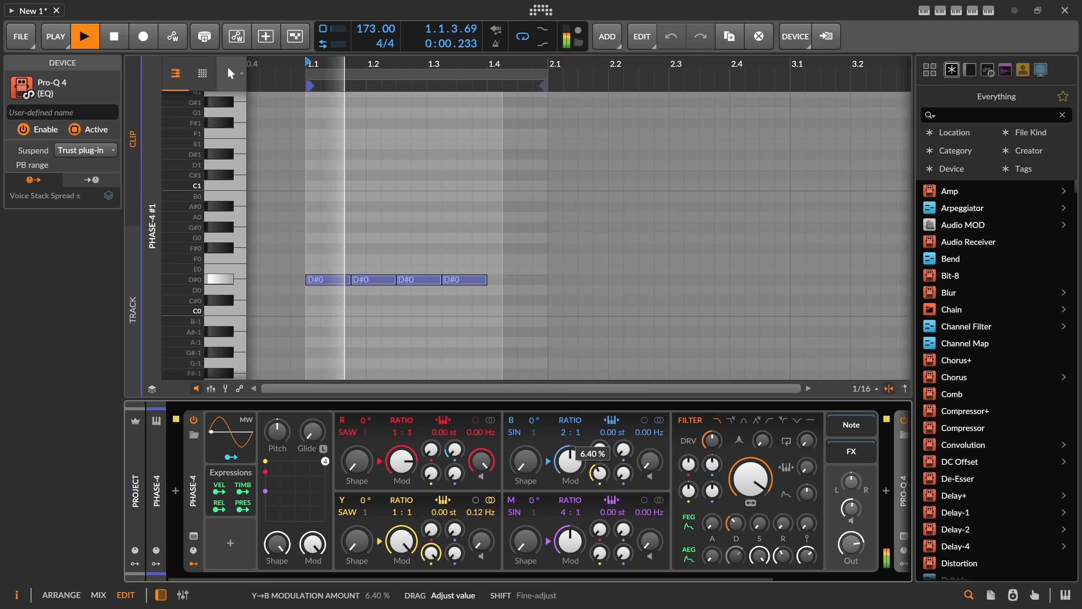
key(space)
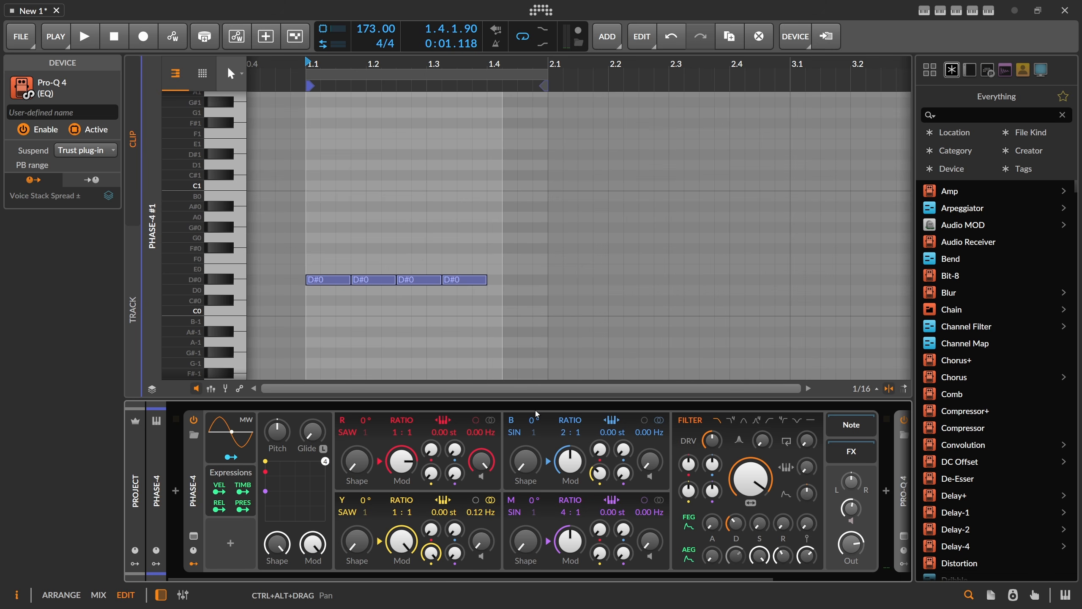
Step: Open Pro-Q 4 during playback to examine the bass spectrum, and close its window
click(905, 537)
key(space)
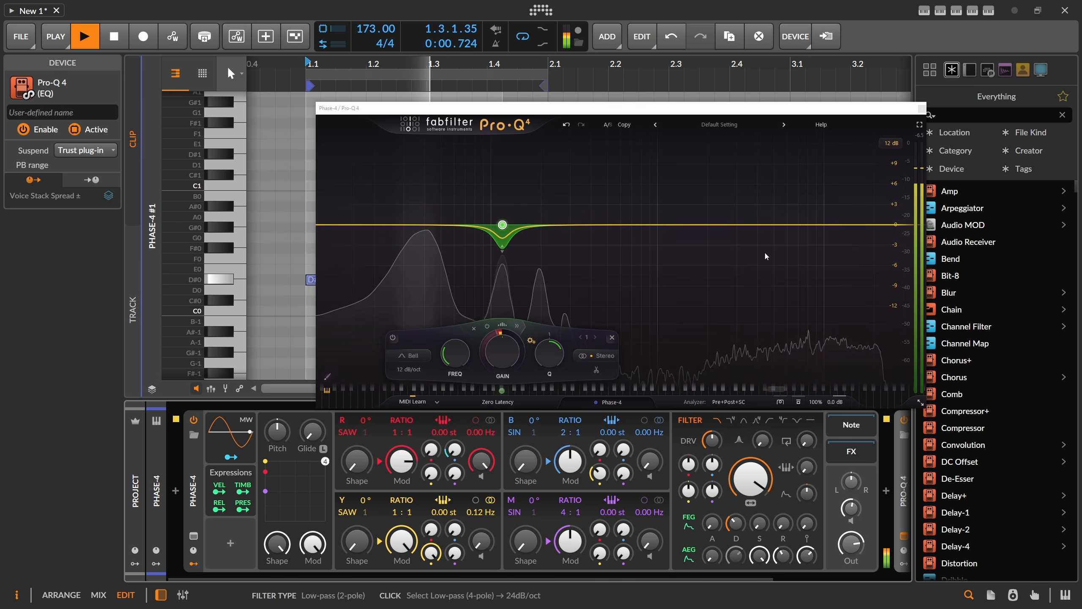
click(922, 110)
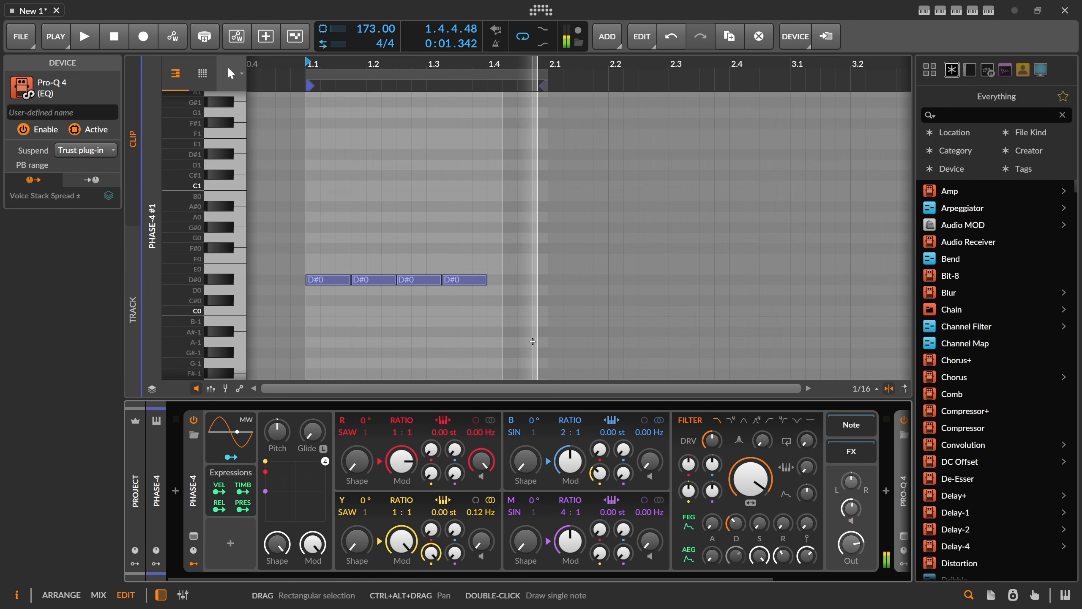
key(space)
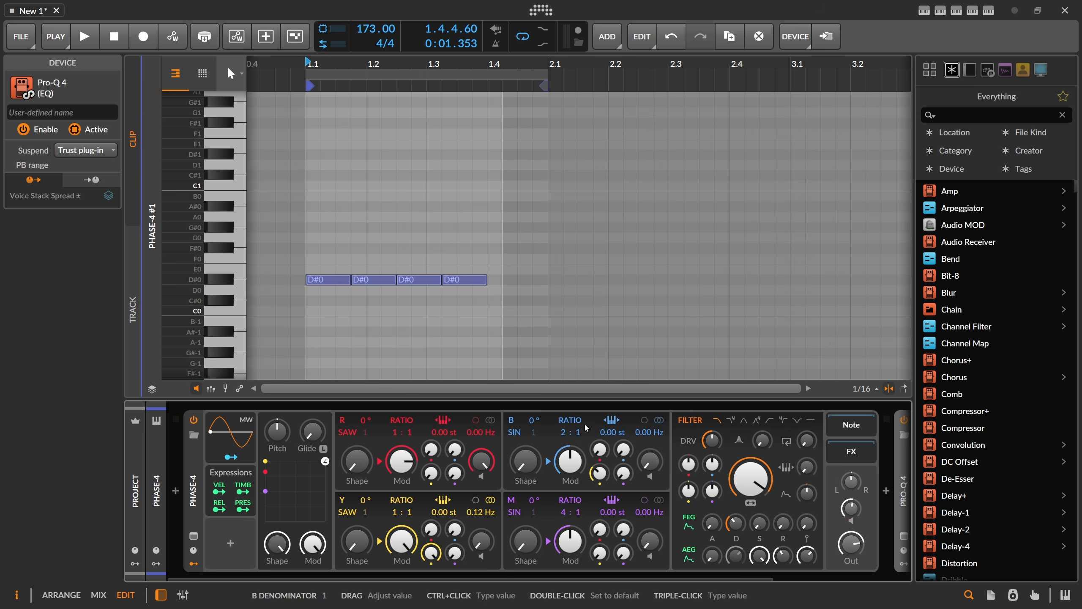
Step: Audition the clip and raise Phase-4's filter drive to about +9.8 dB during playback
key(space)
key(space)
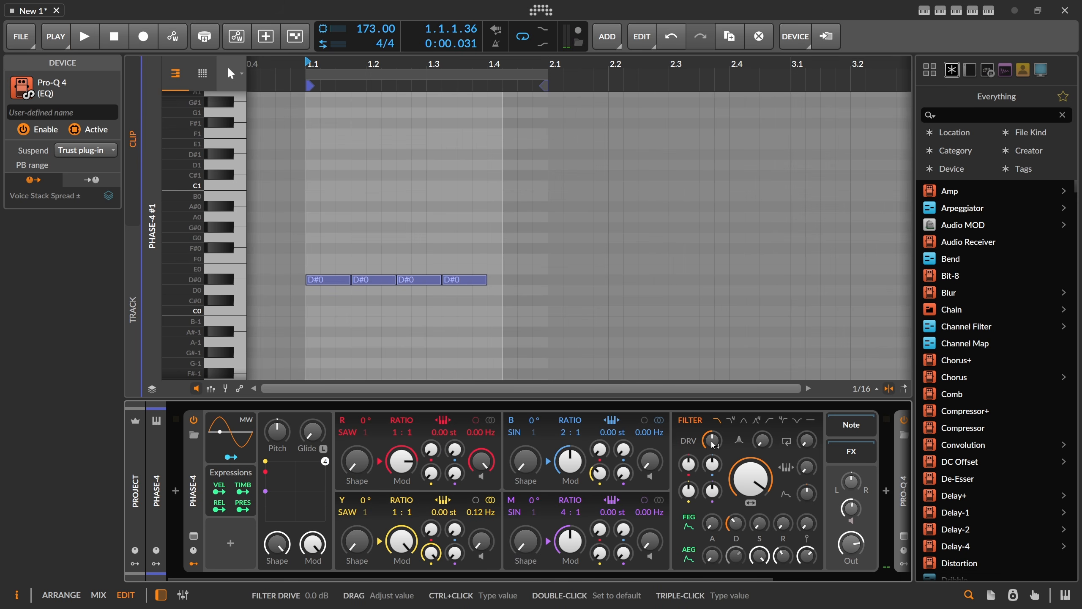
key(space)
mouse_move(713, 444)
mouse_down()
mouse_move(713, 405)
mouse_move(713, 423)
mouse_up()
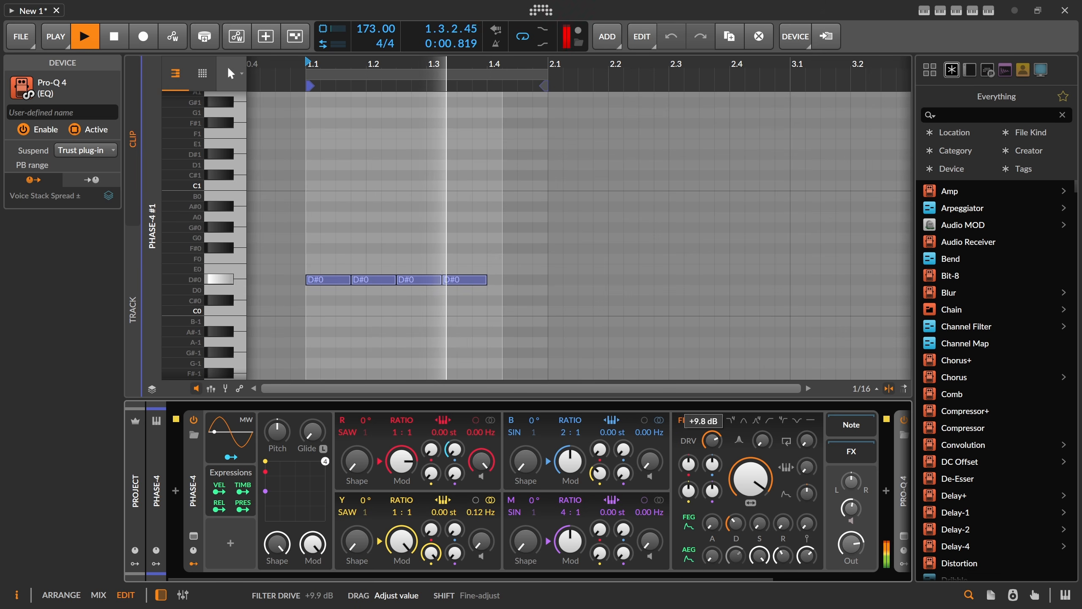
key(space)
Step: Switch to the arranger, insert a Peak Limiter on the Master track and play the clip through it
key(alt+1)
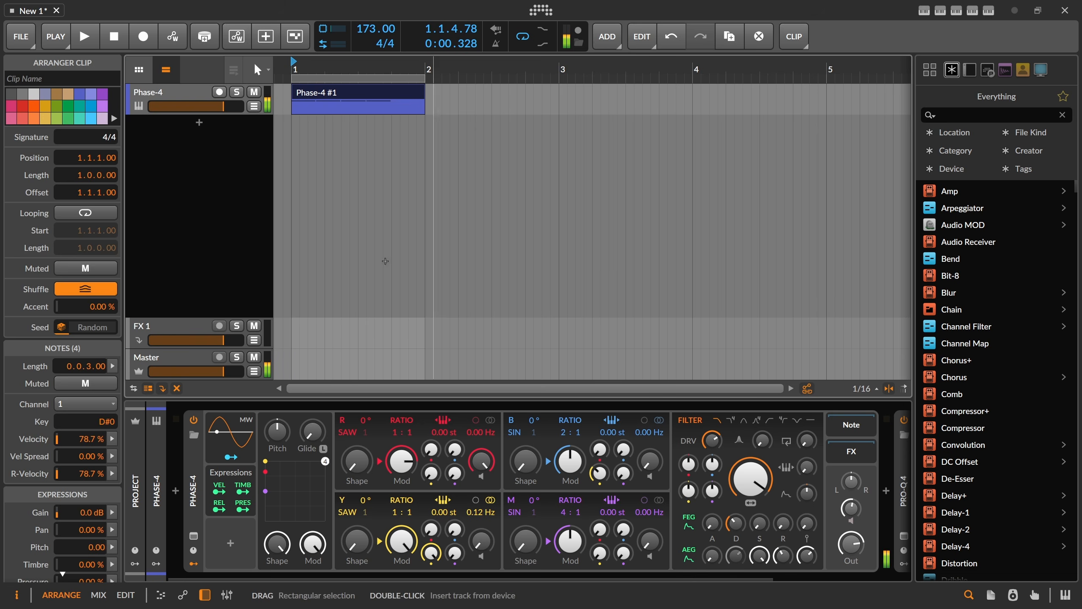
click(173, 371)
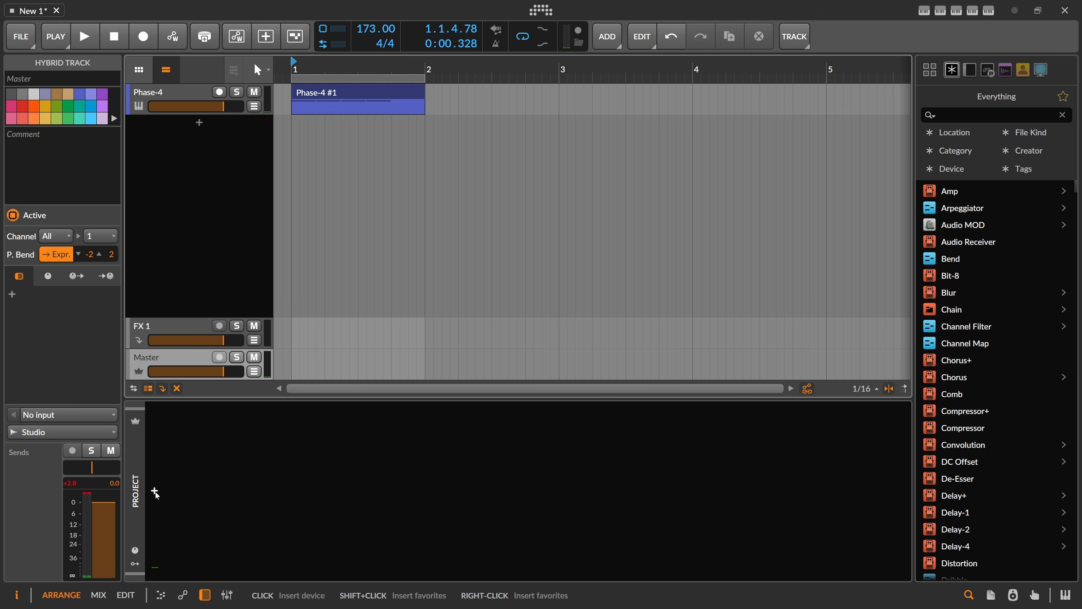
click(155, 492)
text(peak)
key(Return)
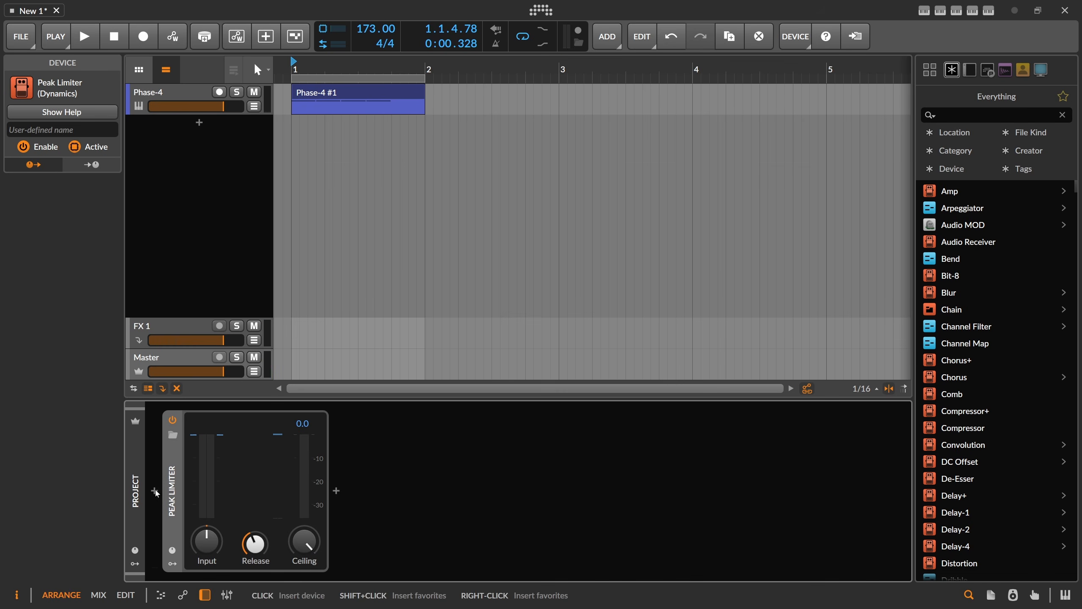
key(space)
key(space)
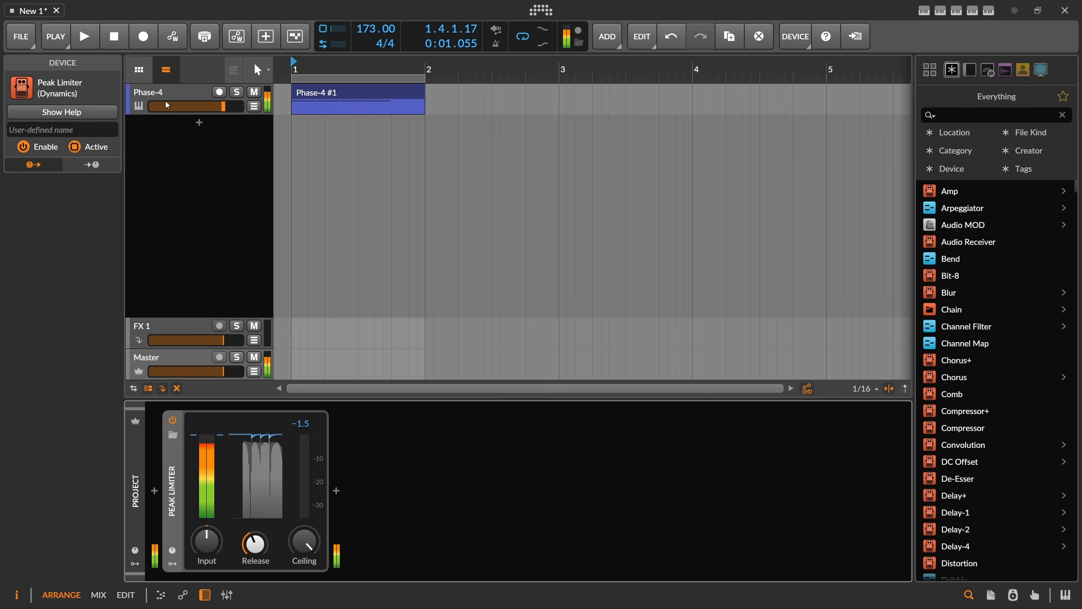
Step: Return to the Phase-4 track and set the synth's filter drive to about +7.3 dB while auditioning the clip
click(326, 208)
scroll(710, 516, down, 5)
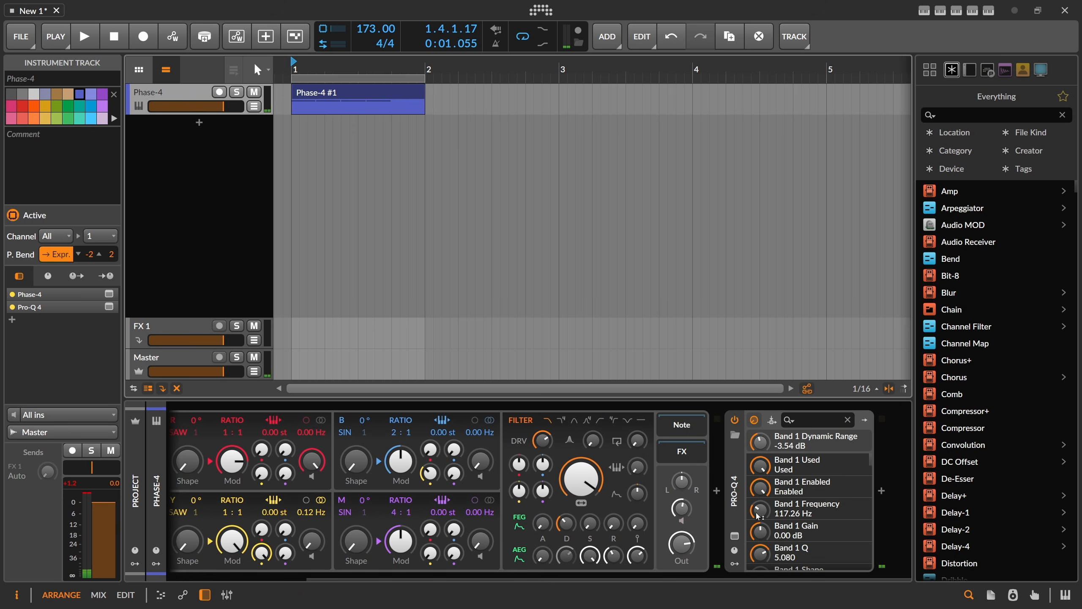
key(space)
scroll(473, 563, up, 4)
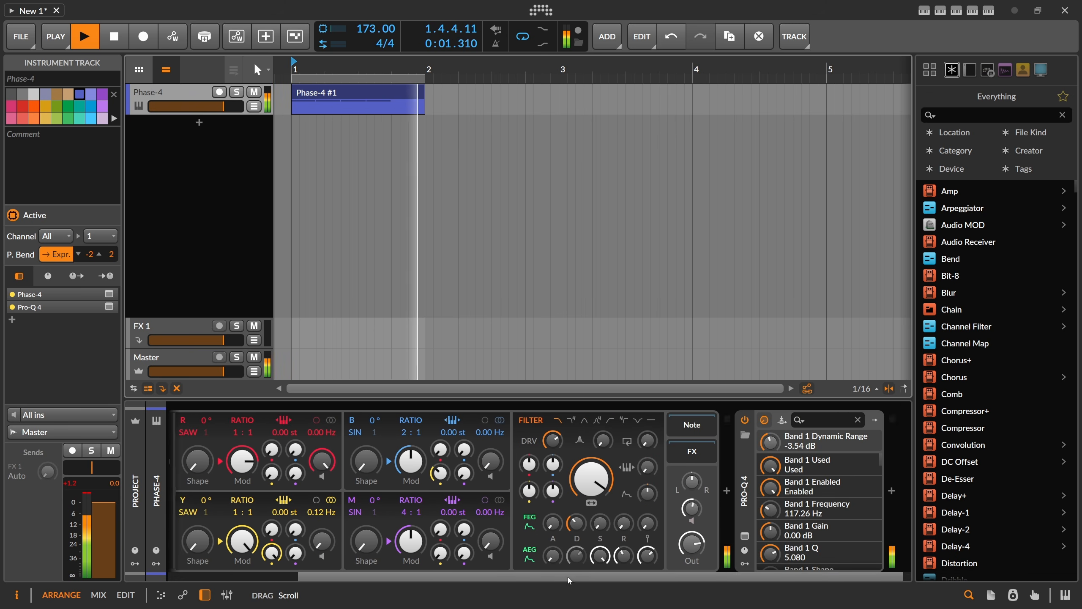
key(space)
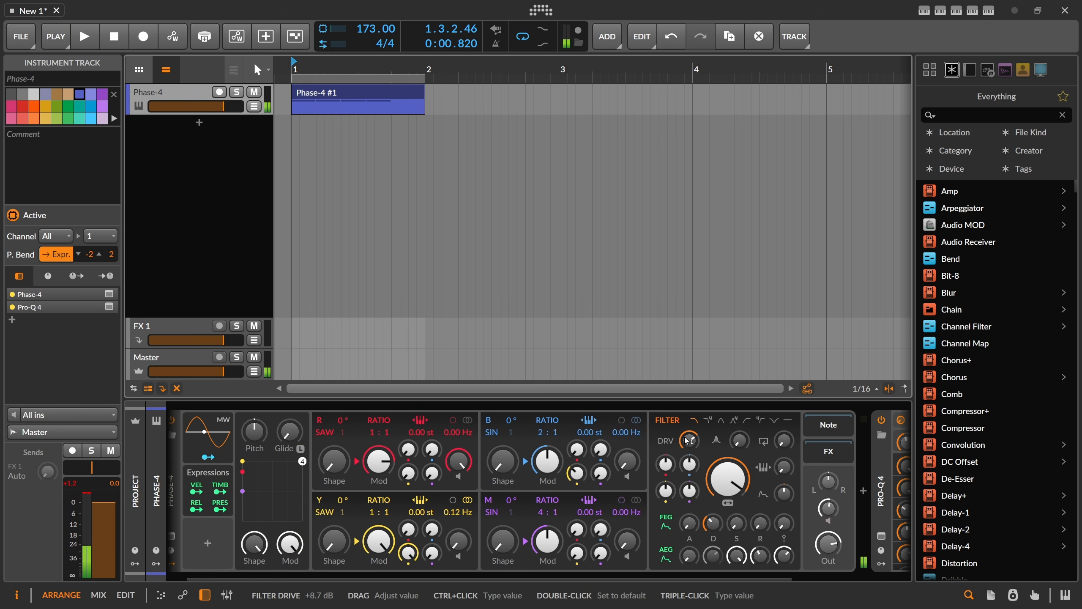
mouse_move(691, 444)
mouse_down()
mouse_move(691, 460)
mouse_move(691, 440)
mouse_up()
key(space)
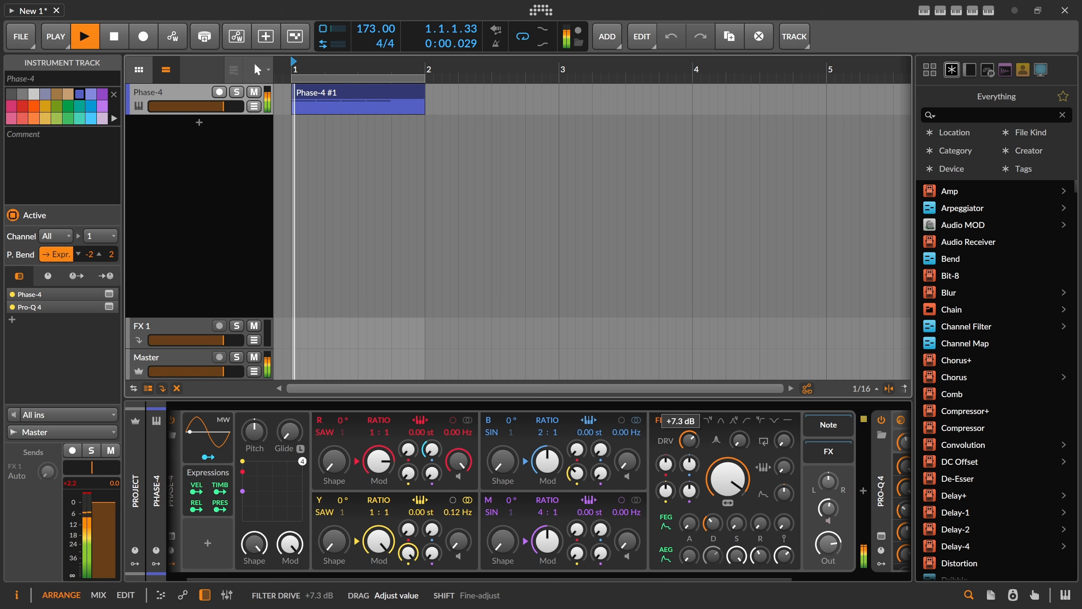
key(space)
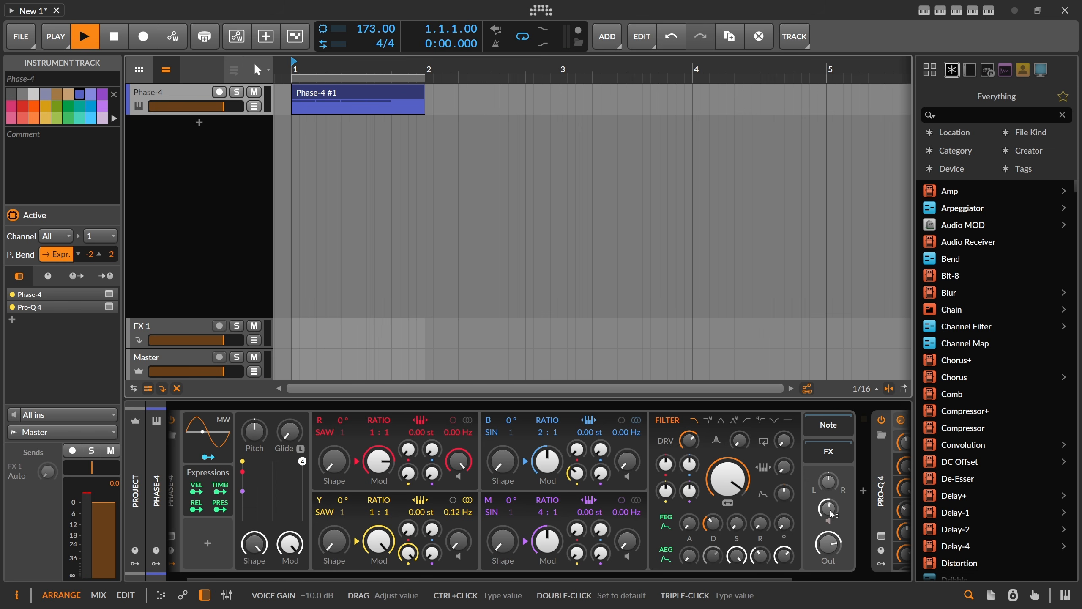
Step: Adjust Phase-4's voice gain and fine-tune its filter drive while auditioning the clip
key(space)
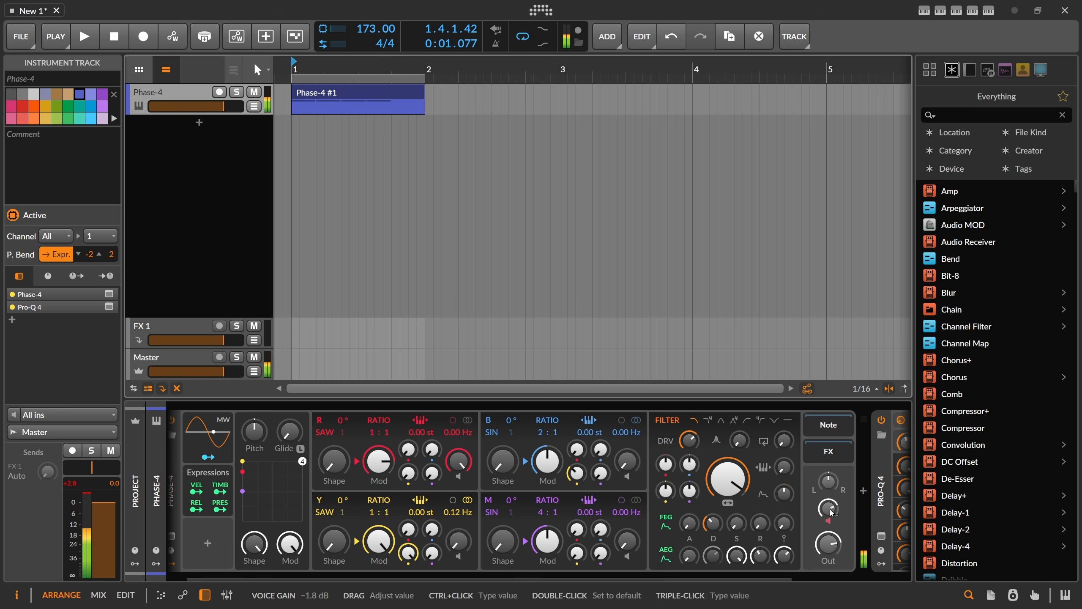
key(space)
drag(831, 512, 831, 526)
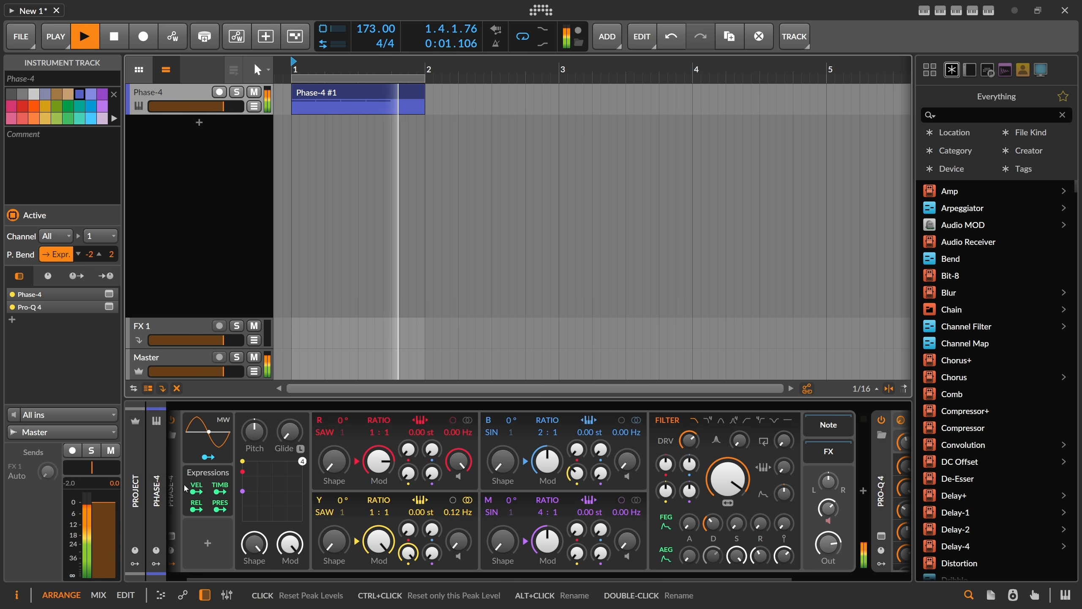
mouse_move(828, 510)
mouse_down()
mouse_move(828, 500)
mouse_move(828, 509)
mouse_up()
drag(689, 441, 689, 448)
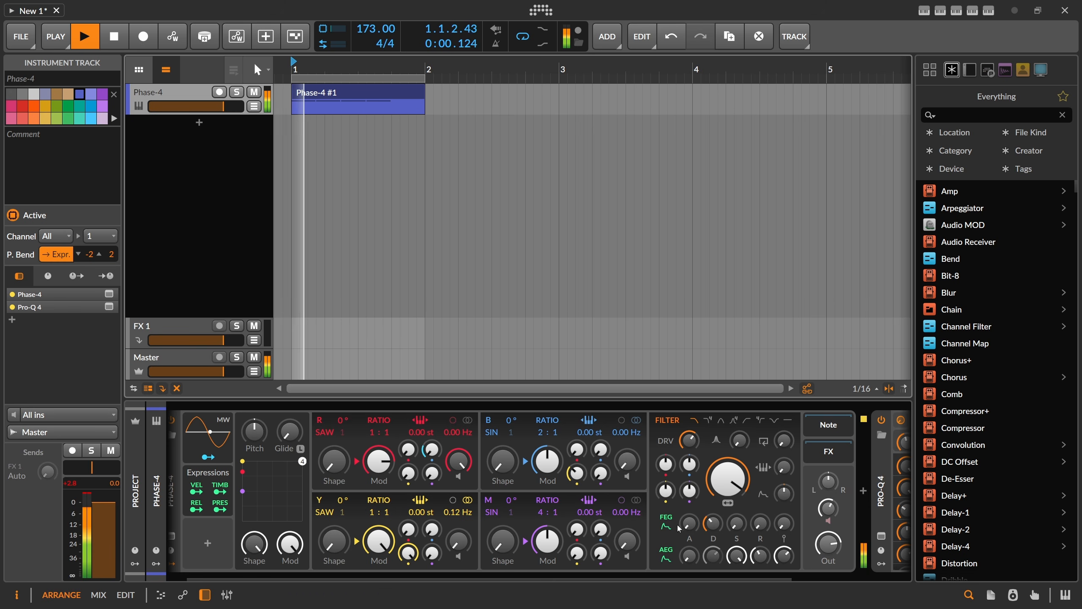
key(space)
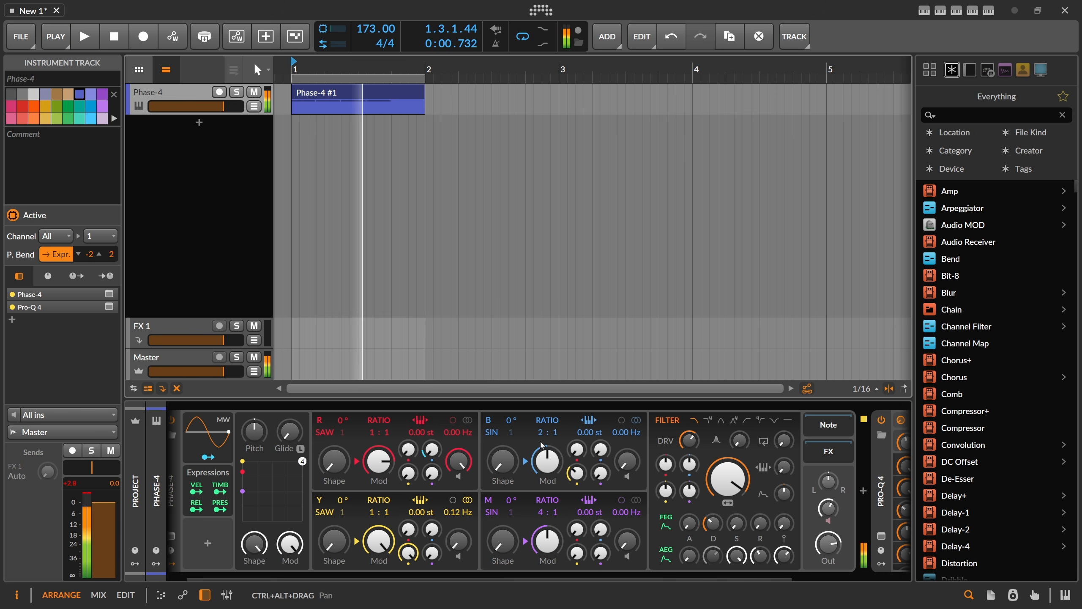
Step: Set oscillator B's frequency ratio to 4:1 during playback of the clip
scroll(400, 546, left, 1)
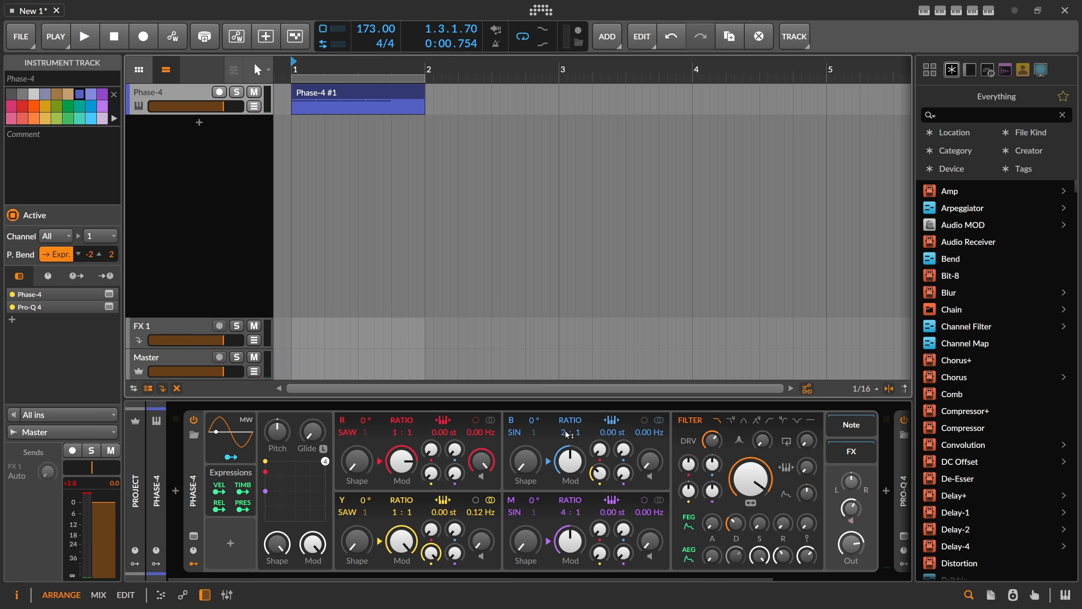
key(space)
drag(564, 433, 563, 422)
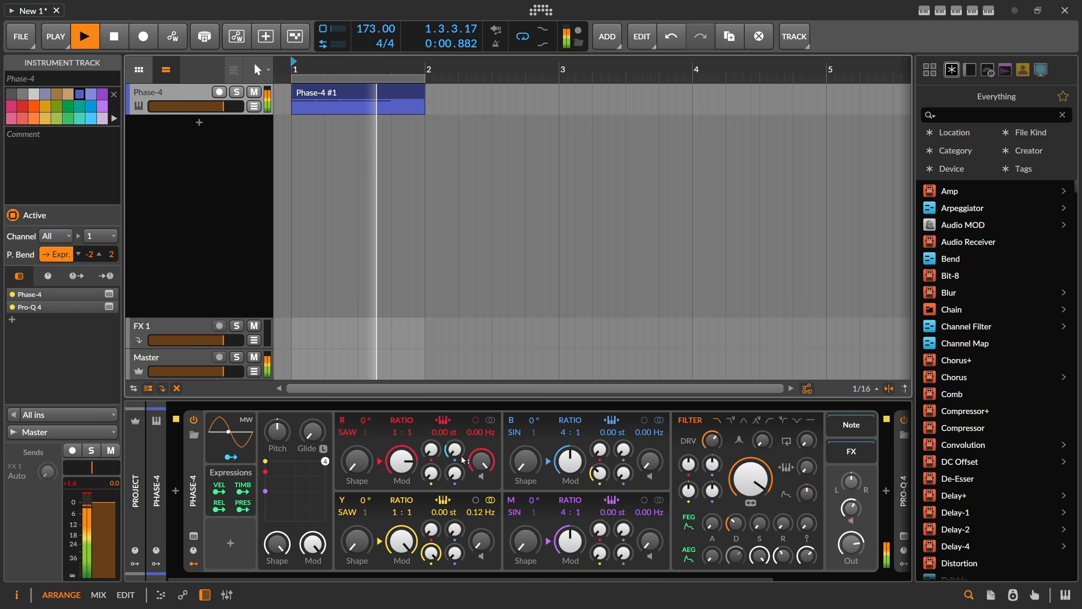
scroll(510, 567, right, 3)
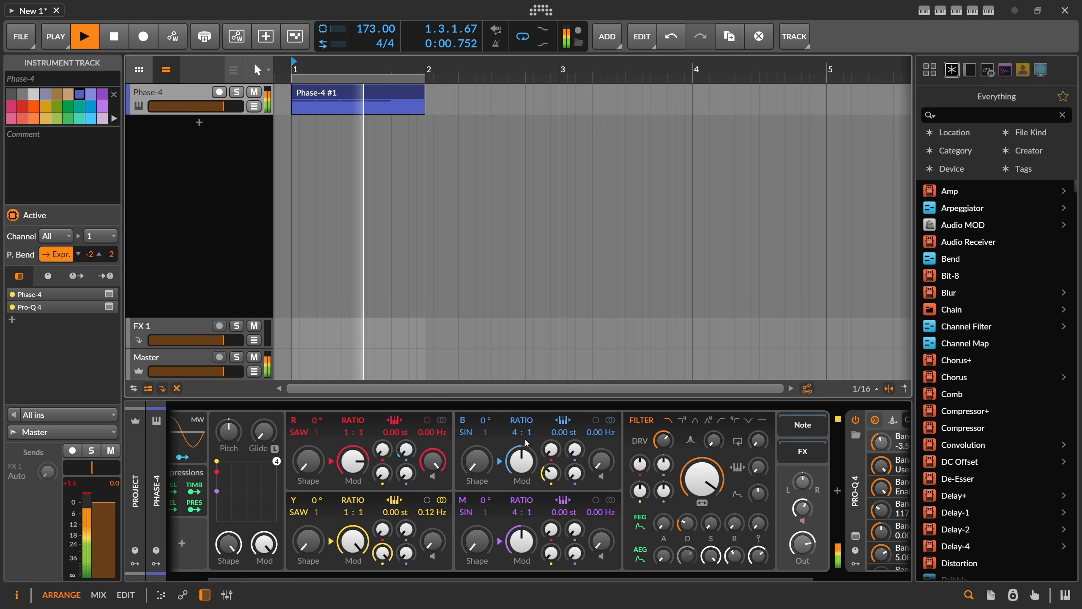
Step: Try a pitch offset of +1.00 st on oscillator B during playback, and raise it to +2.00 st
key(space)
triple_click(557, 434)
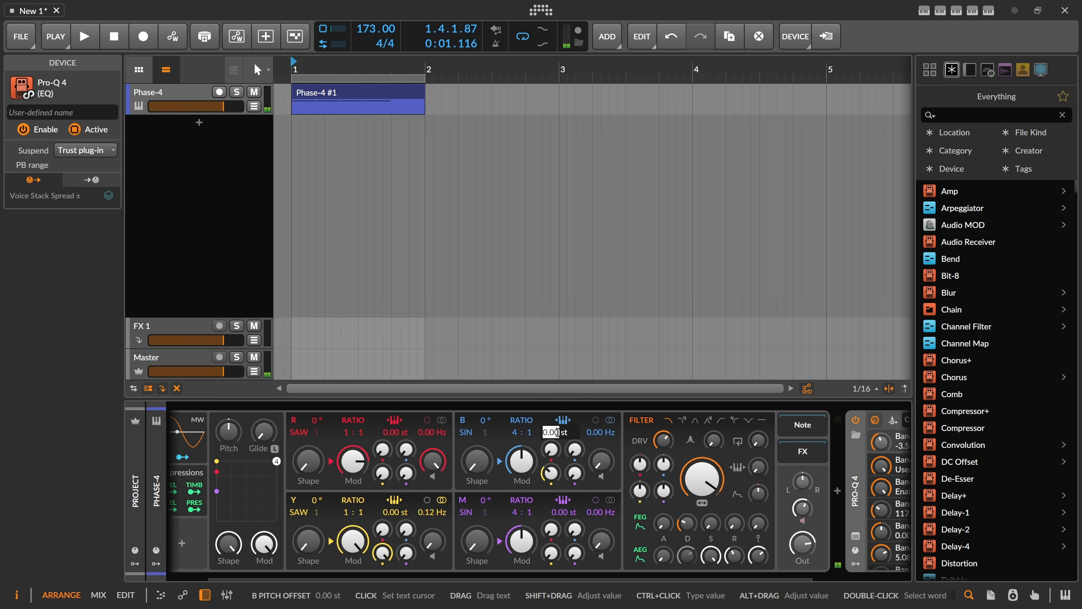
text(1)
key(Return)
key(space)
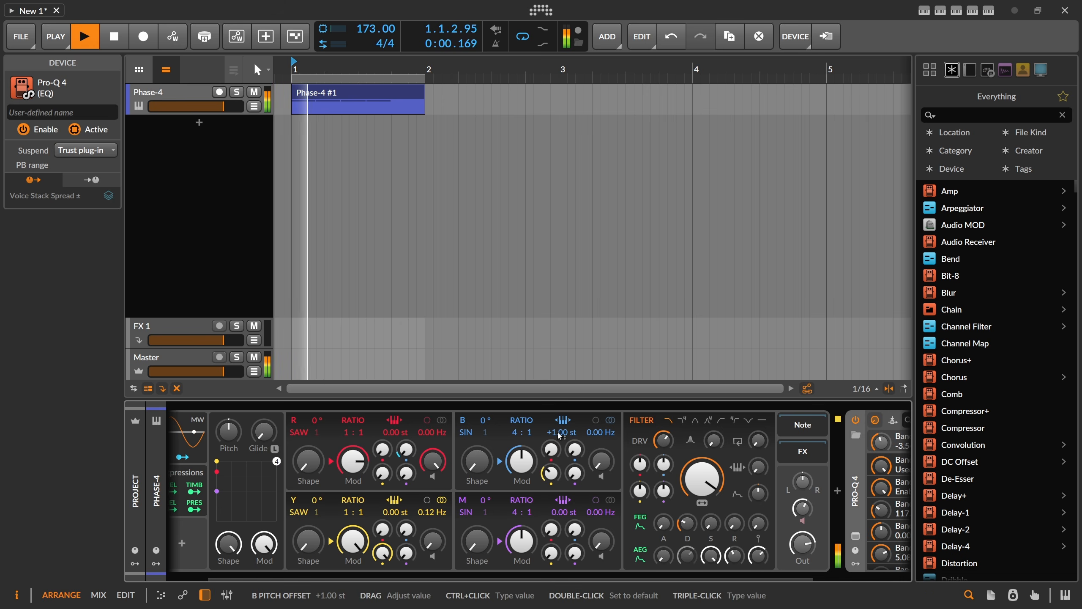
triple_click(560, 433)
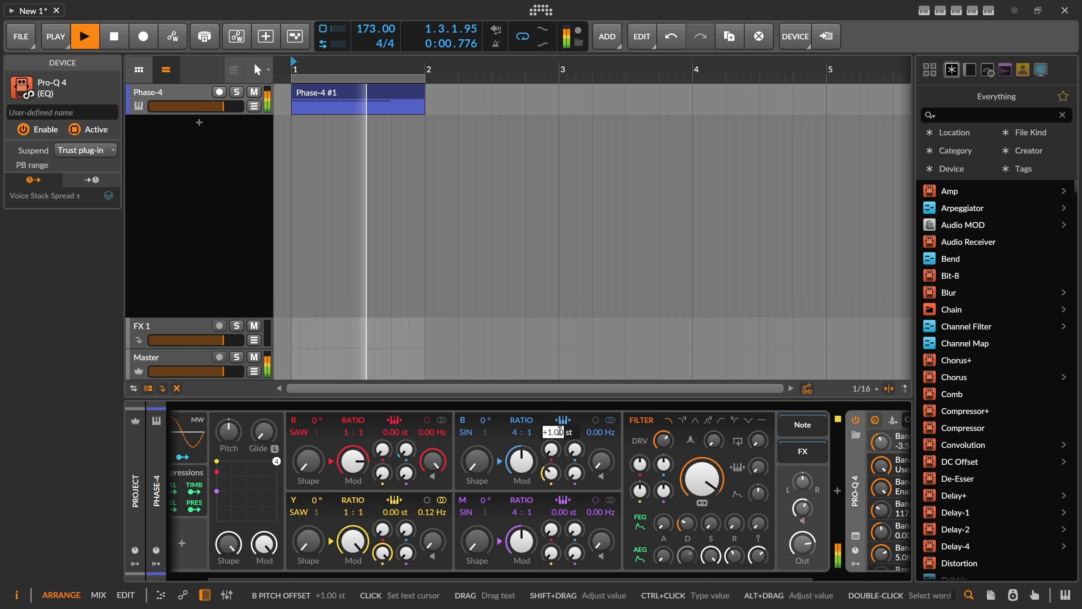
text(2)
key(Return)
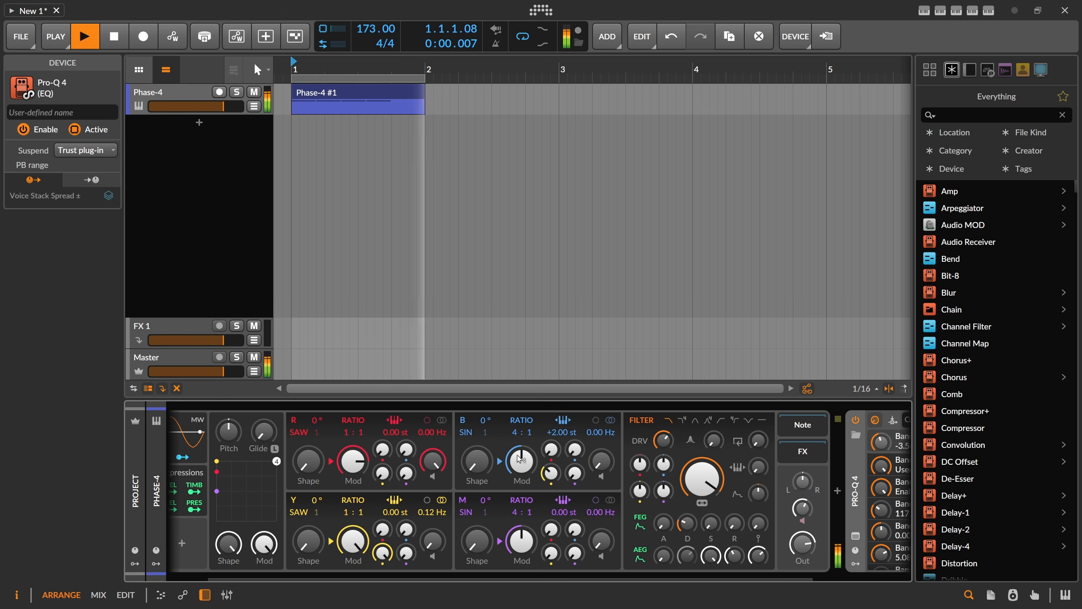
Step: Increase oscillator B's Mod amount and audition the clip
drag(521, 461, 484, 433)
key(space)
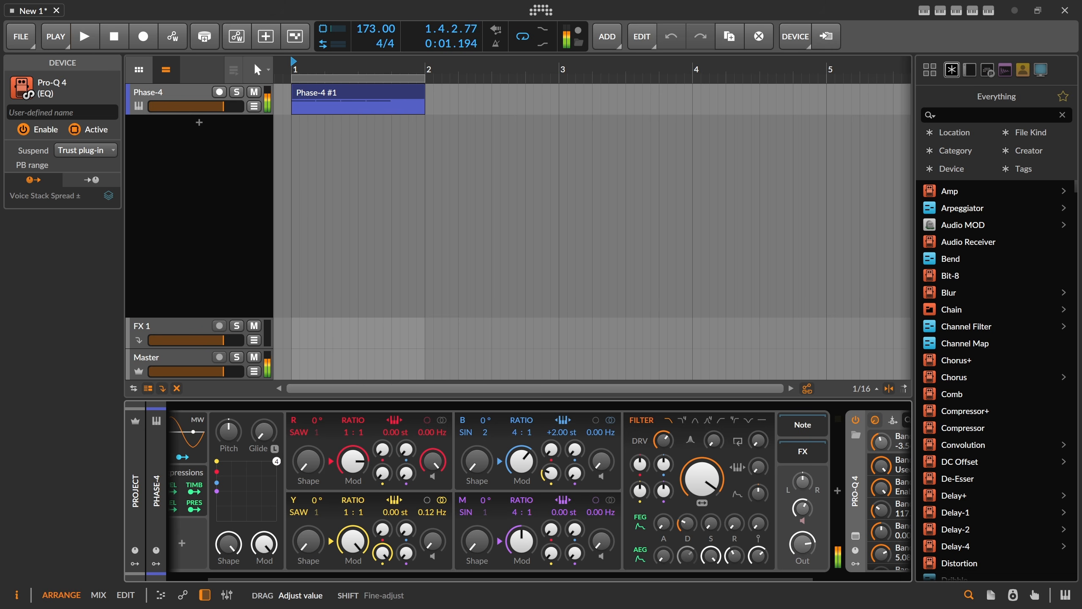
key(space)
key(space)
key(space)
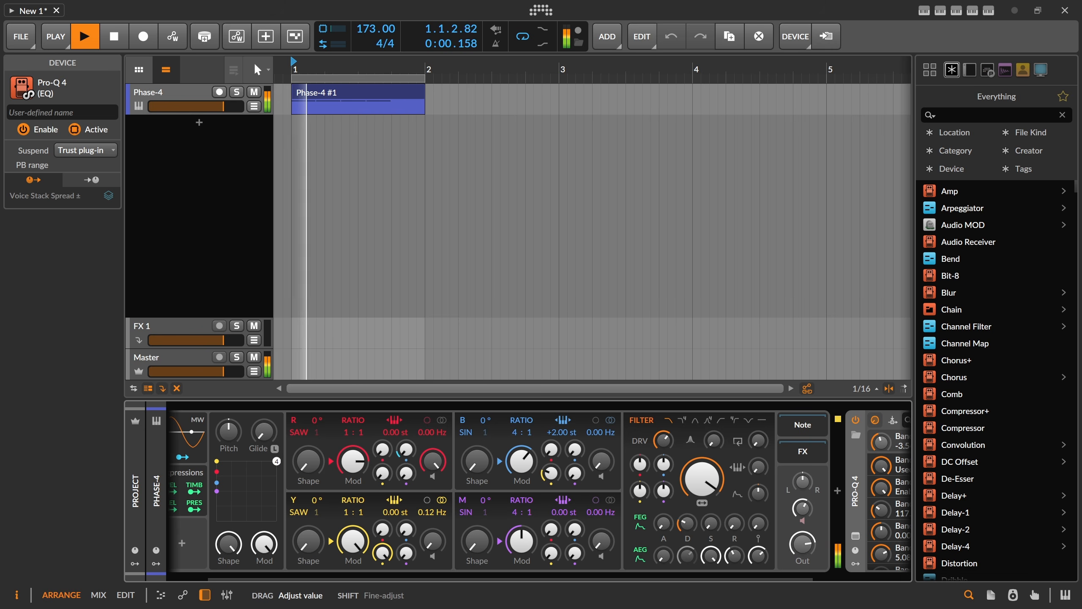
key(space)
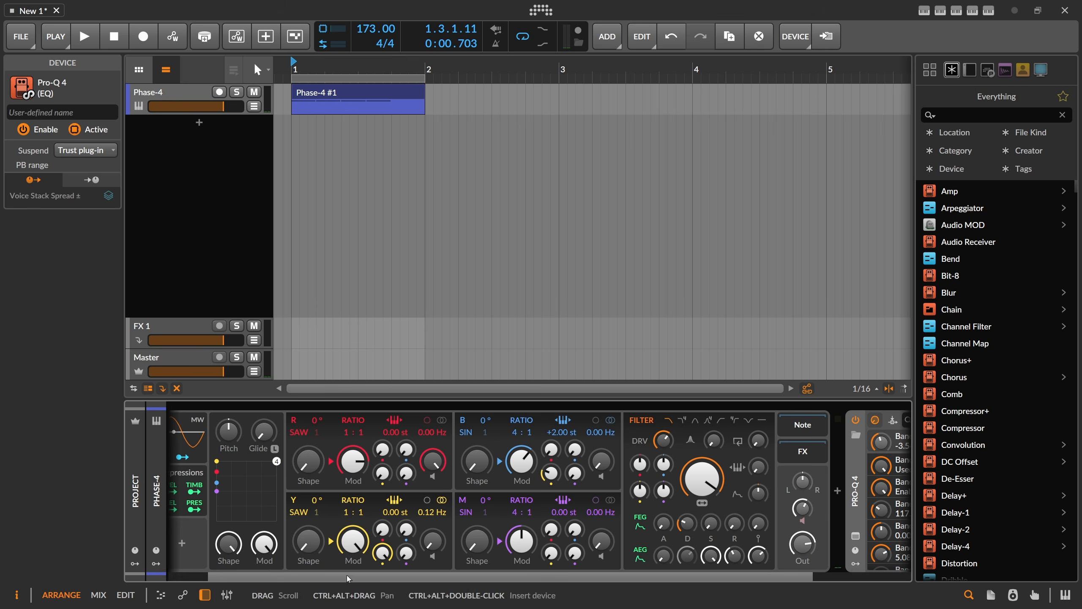
Step: Set Phase-4's FEG decay to about 144 ms and play the clip briefly
scroll(267, 574, left, 3)
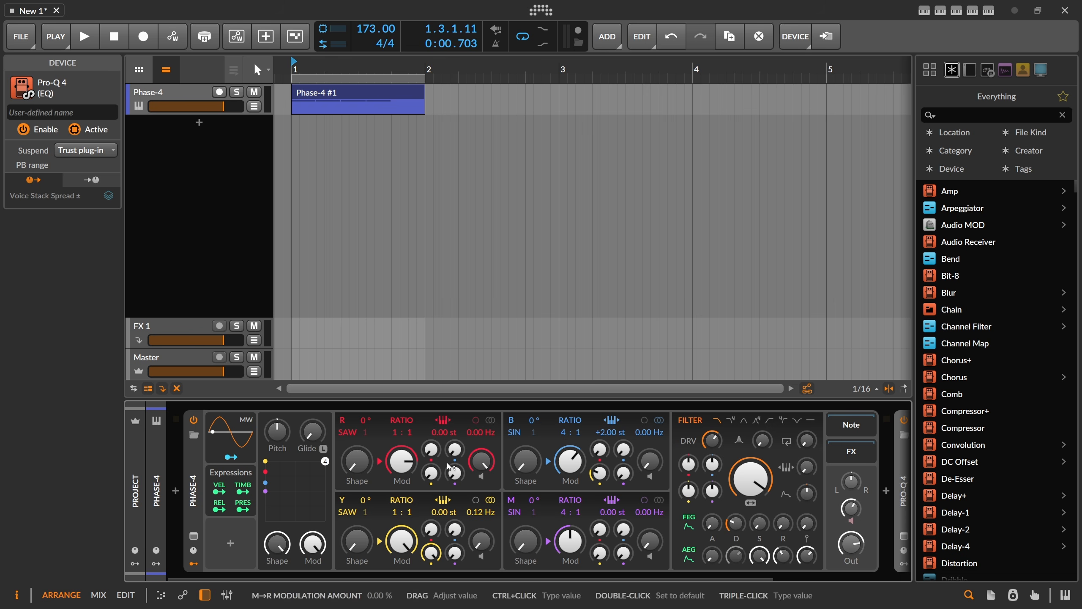
scroll(366, 571, right, 5)
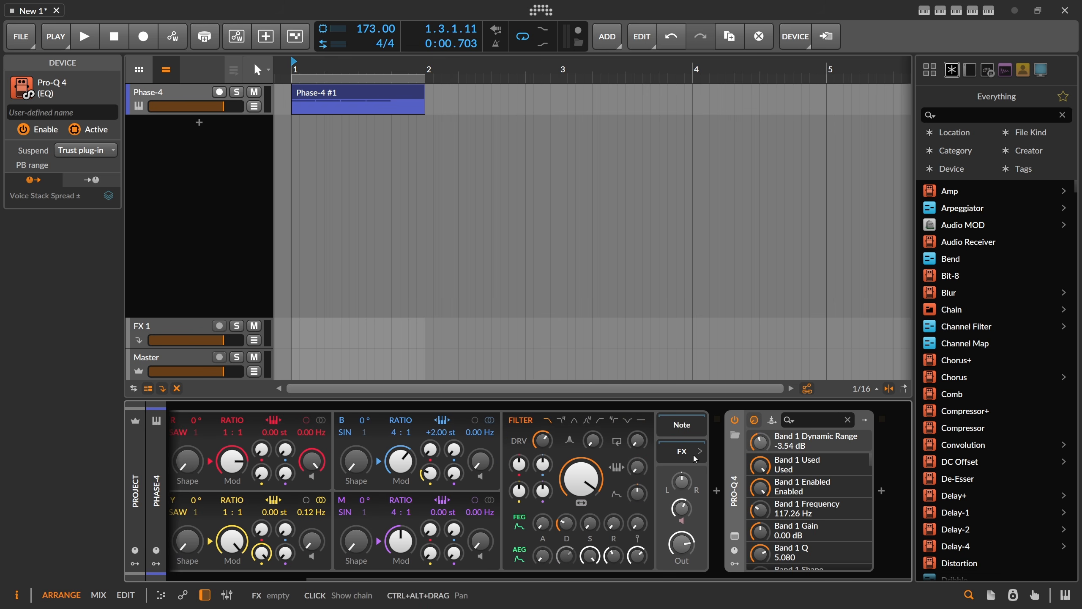
scroll(562, 580, left, 2)
scroll(562, 580, left, 5)
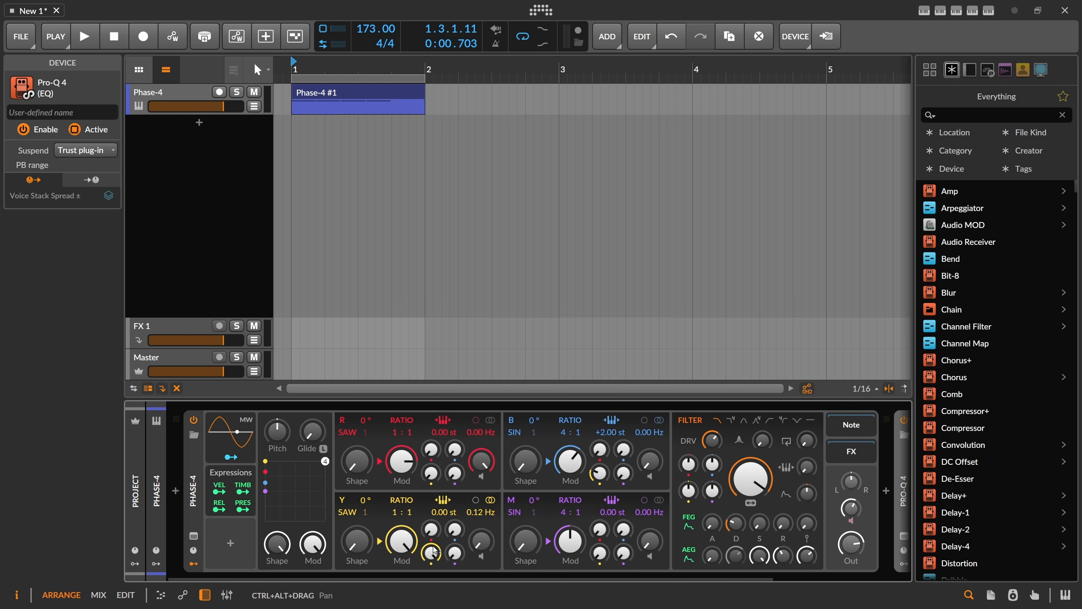
mouse_move(738, 525)
mouse_down()
mouse_move(737, 510)
mouse_move(738, 520)
mouse_up()
key(space)
key(space)
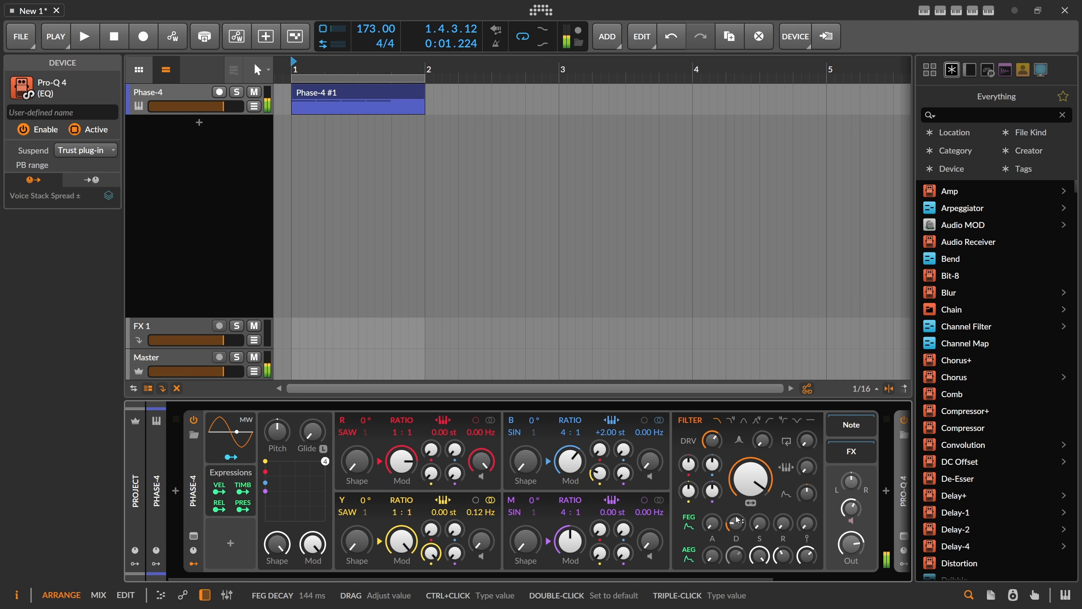
Step: Add a Curves modulator to the Phase-4 synth
click(235, 545)
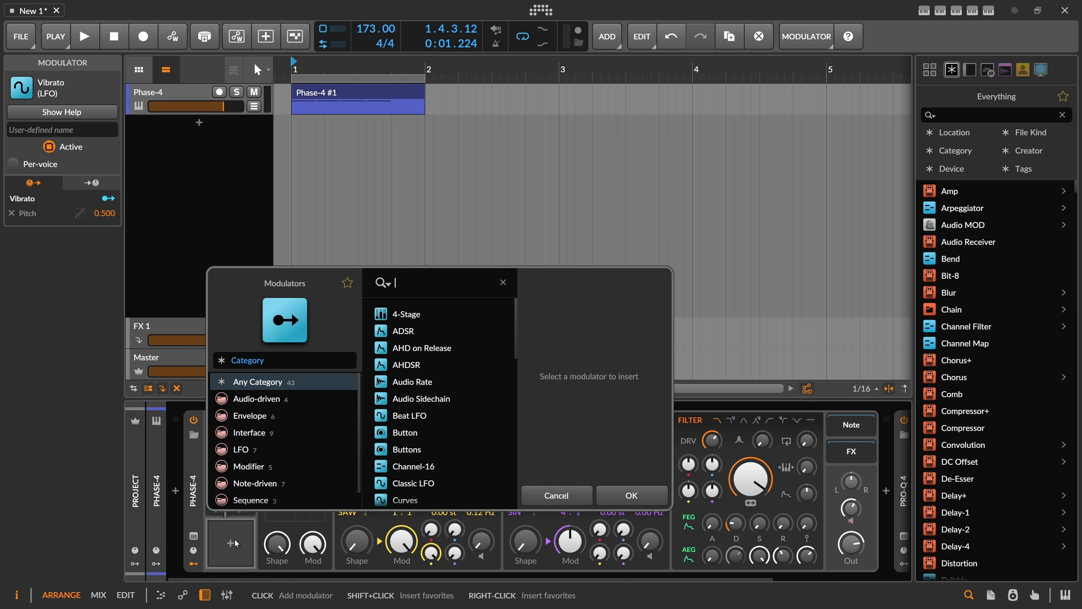
text(cur)
key(Down)
key(Return)
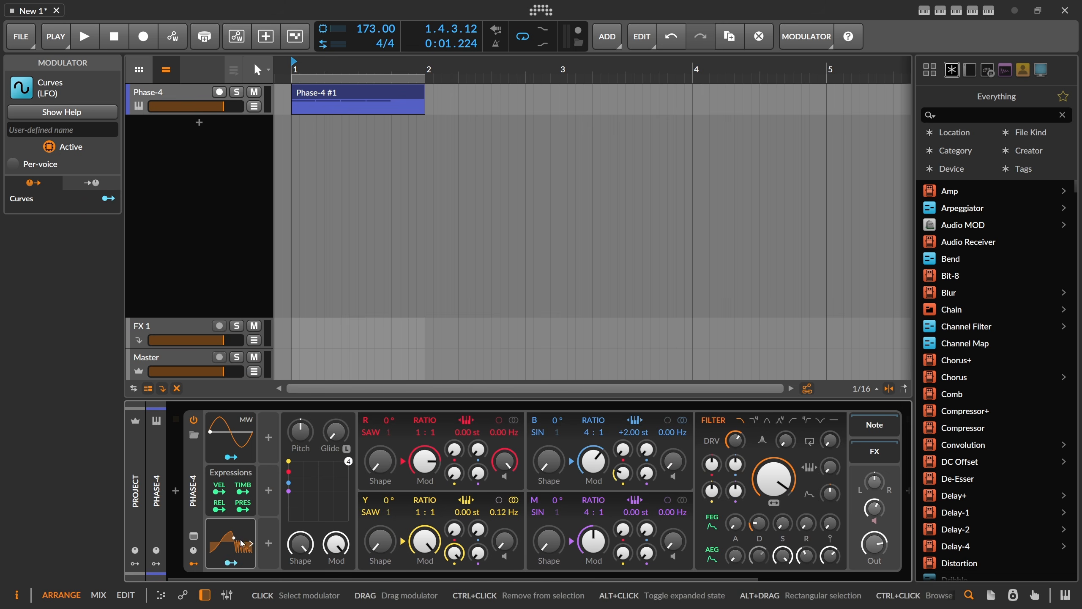
Step: Set the Curves modulator's rate unit to bar and its trigger mode to Grv
click(336, 445)
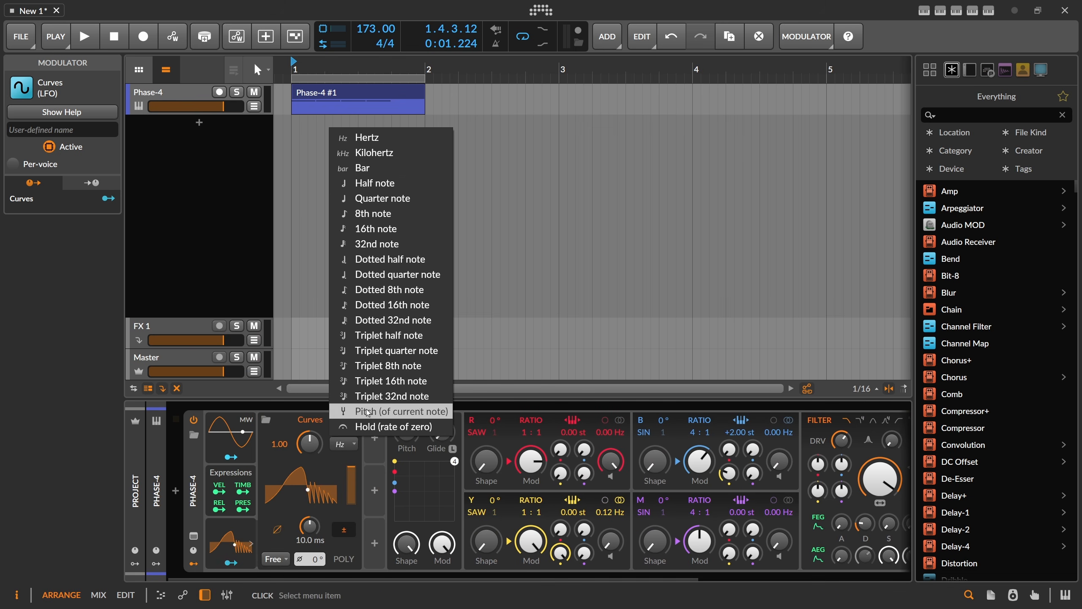
click(371, 167)
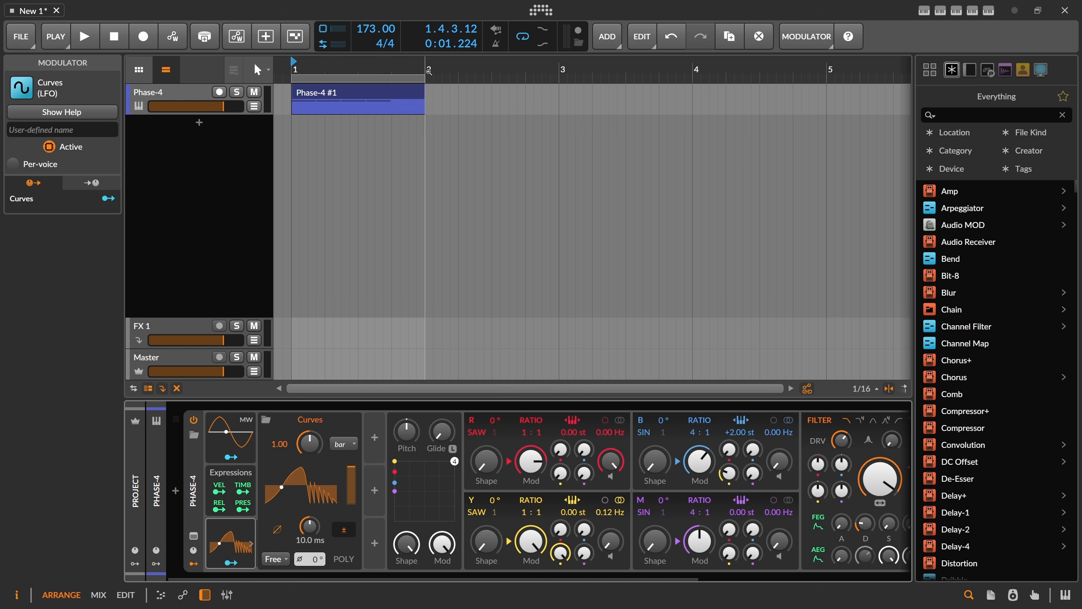
click(284, 560)
click(301, 524)
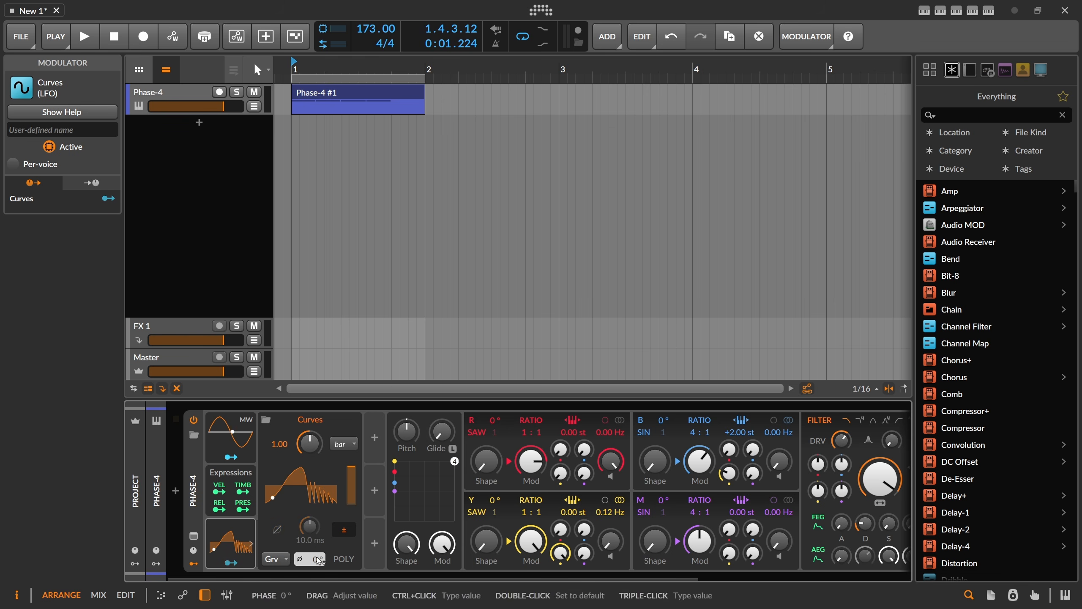
Step: Reset the modulator's curve, shape it into a ramp rising to 100% at its end, and make it unipolar
click(302, 480)
right_click(471, 266)
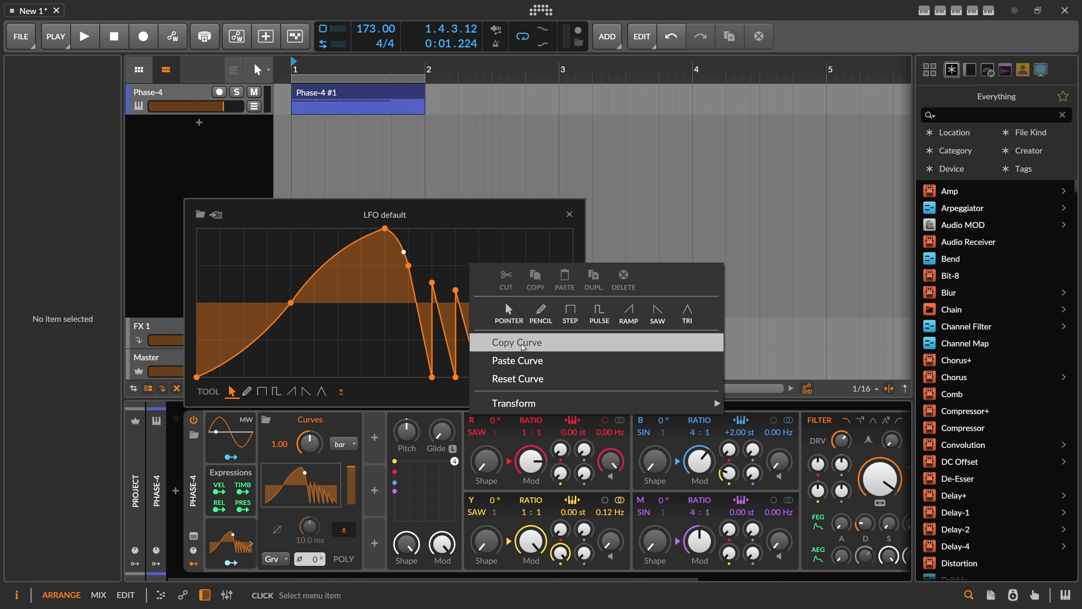
click(533, 379)
drag(378, 238, 573, 230)
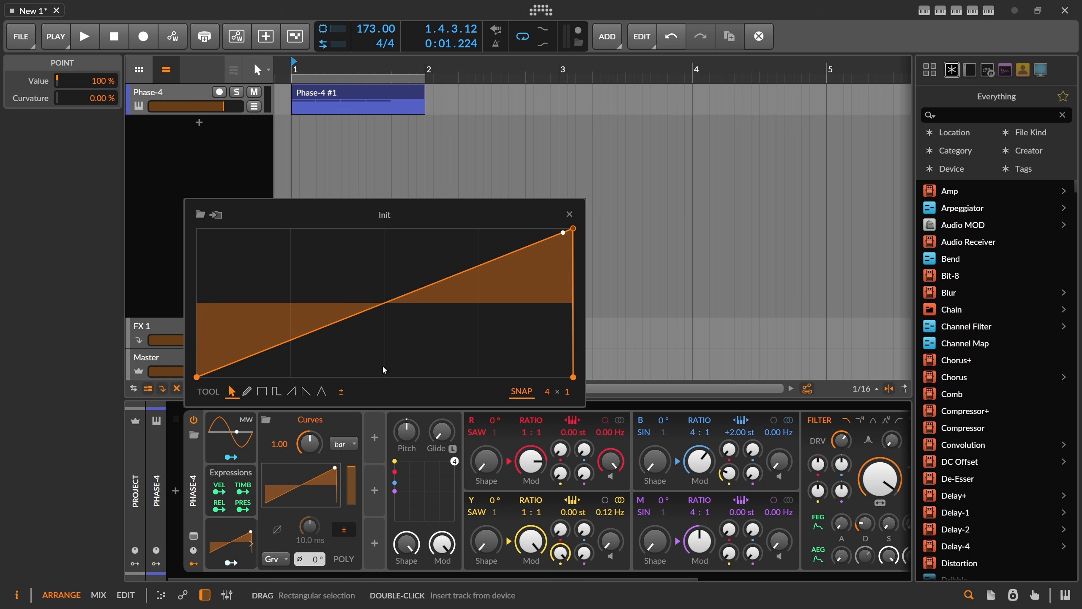
click(343, 391)
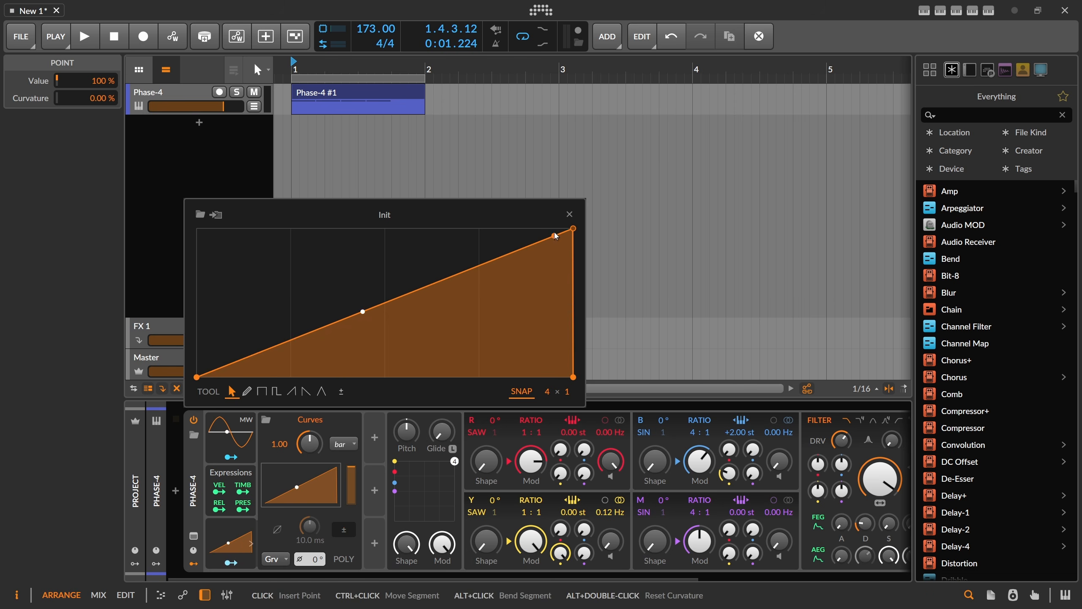
click(568, 214)
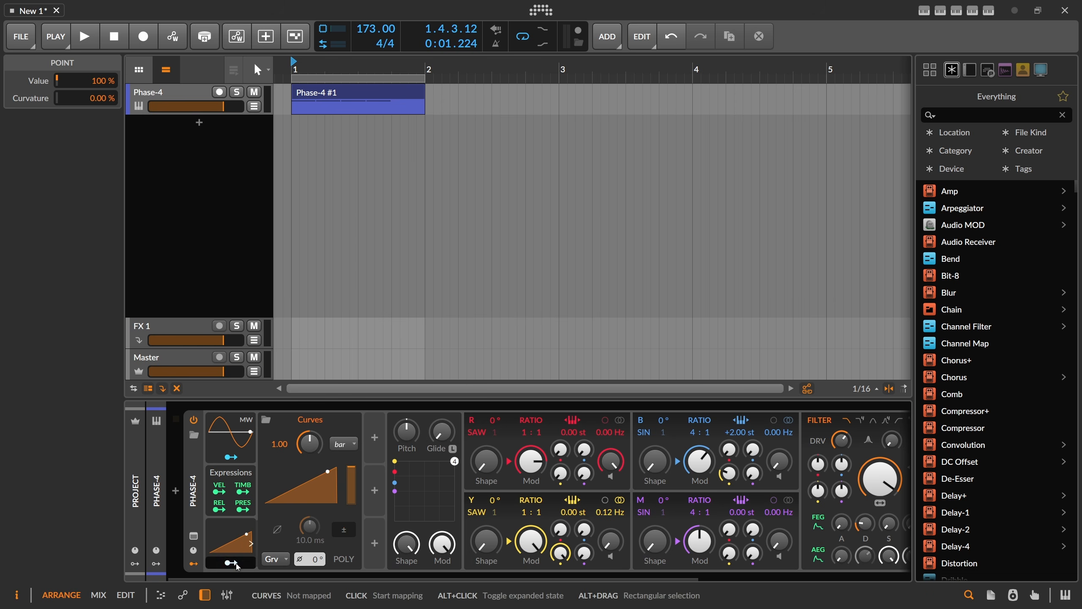
Step: Map the Curves modulator to FEG Decay by about +0.20 and positively to oscillator B's Mod while auditioning the clip
click(236, 564)
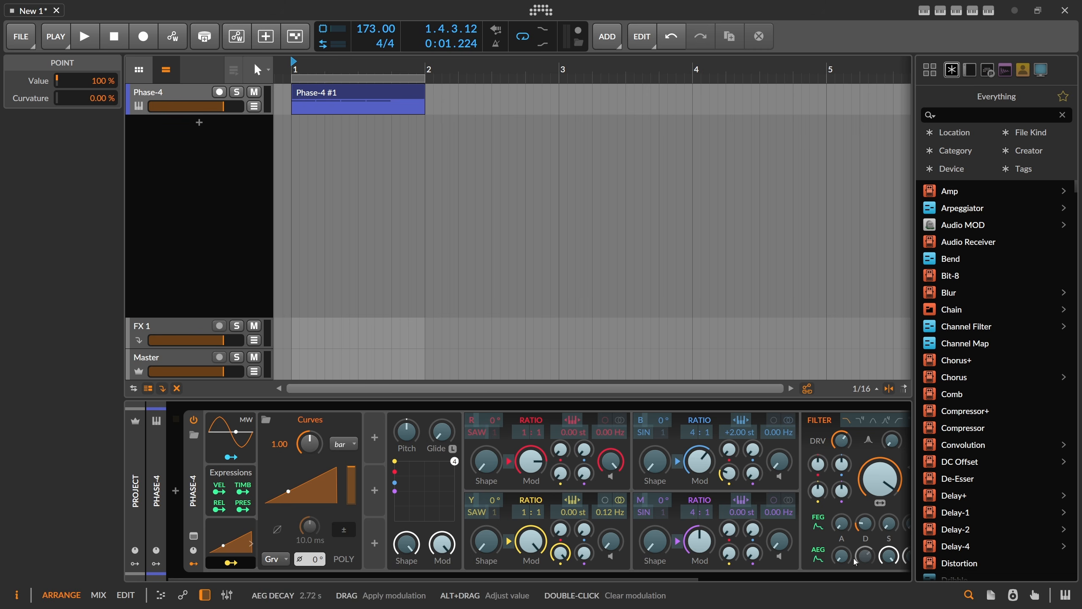
scroll(702, 556, right, 3)
drag(736, 530, 736, 512)
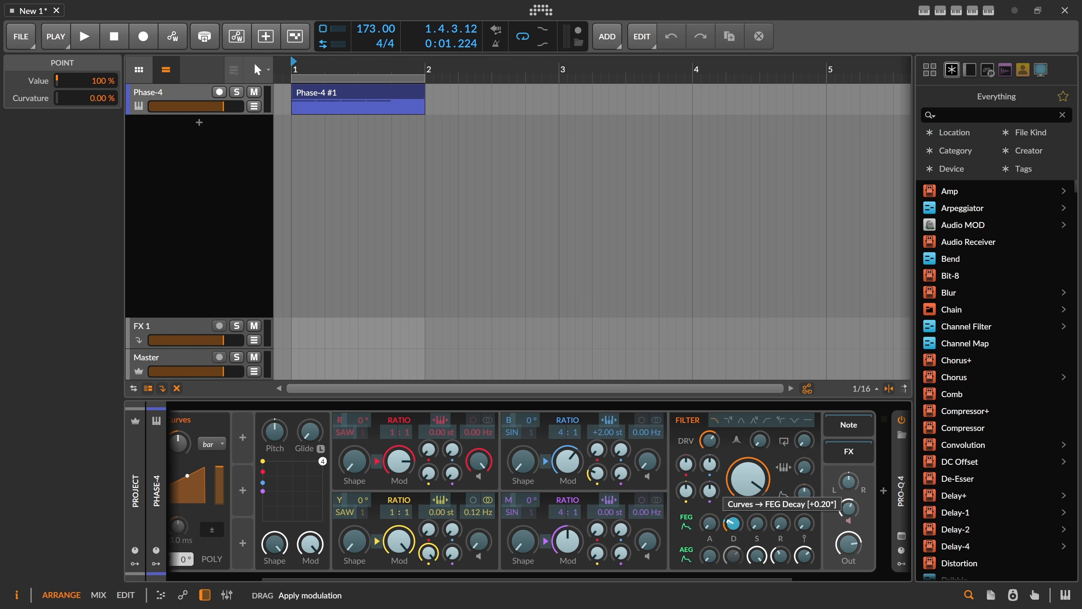
key(space)
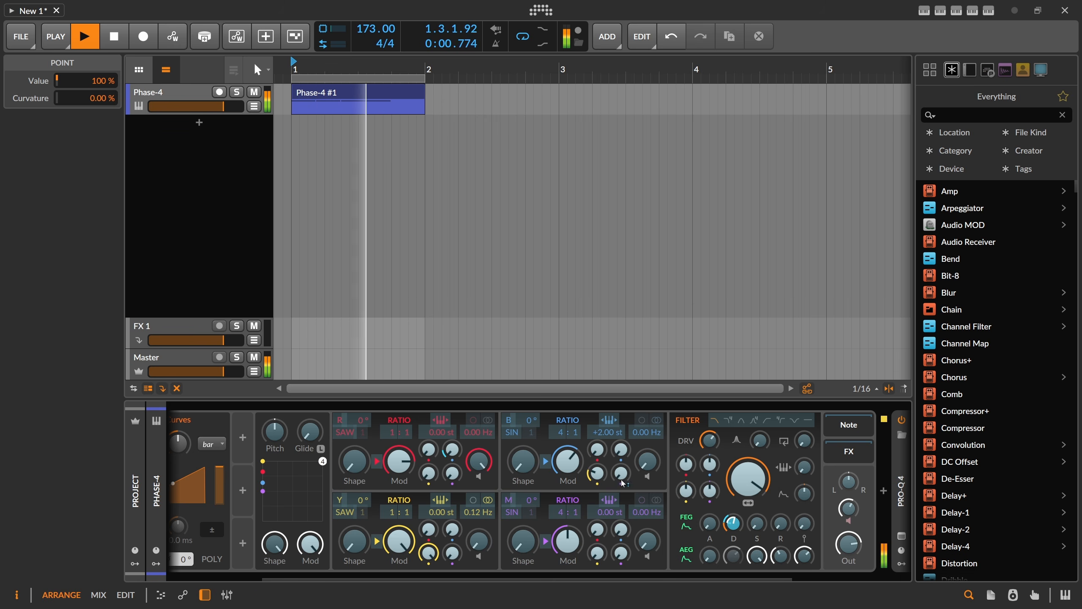
drag(570, 461, 571, 451)
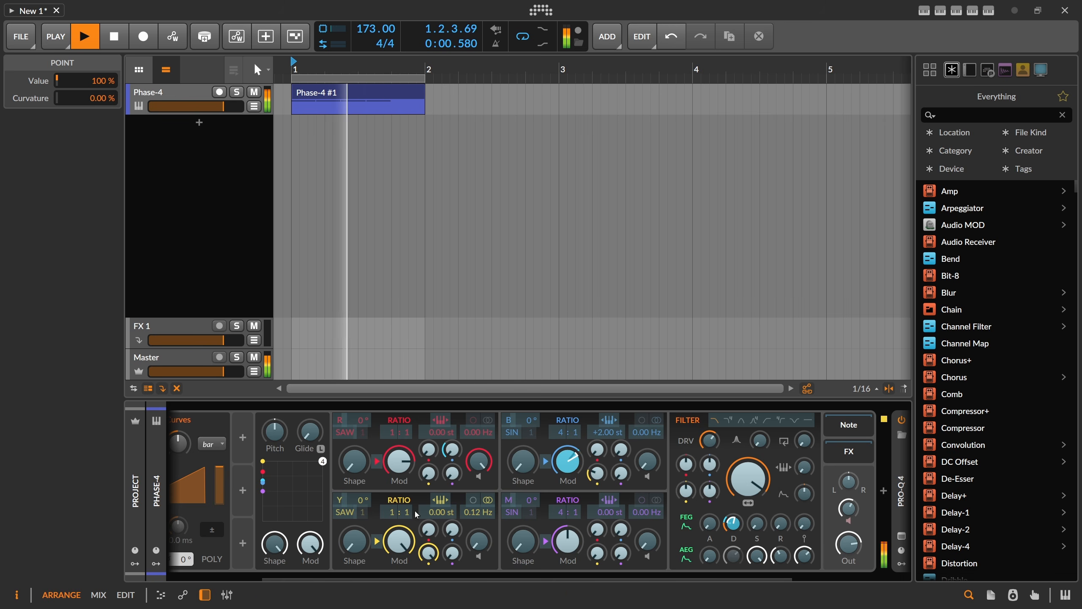
key(space)
Step: Duplicate the Curves modulator and set the copy's rate to 2.00 bars
drag(393, 576, 241, 563)
click(247, 553)
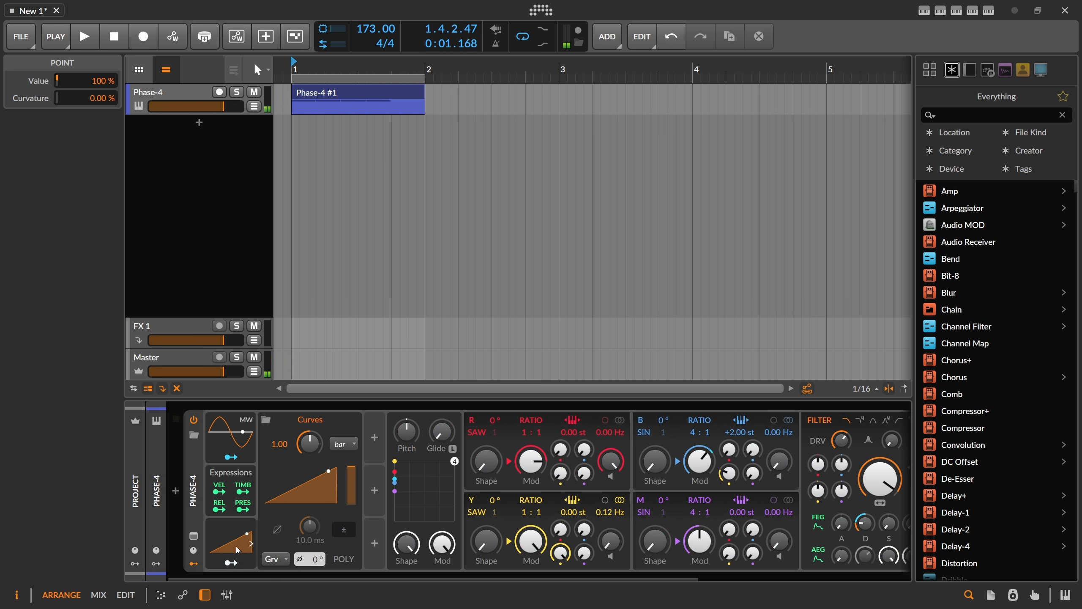
key(ctrl+d)
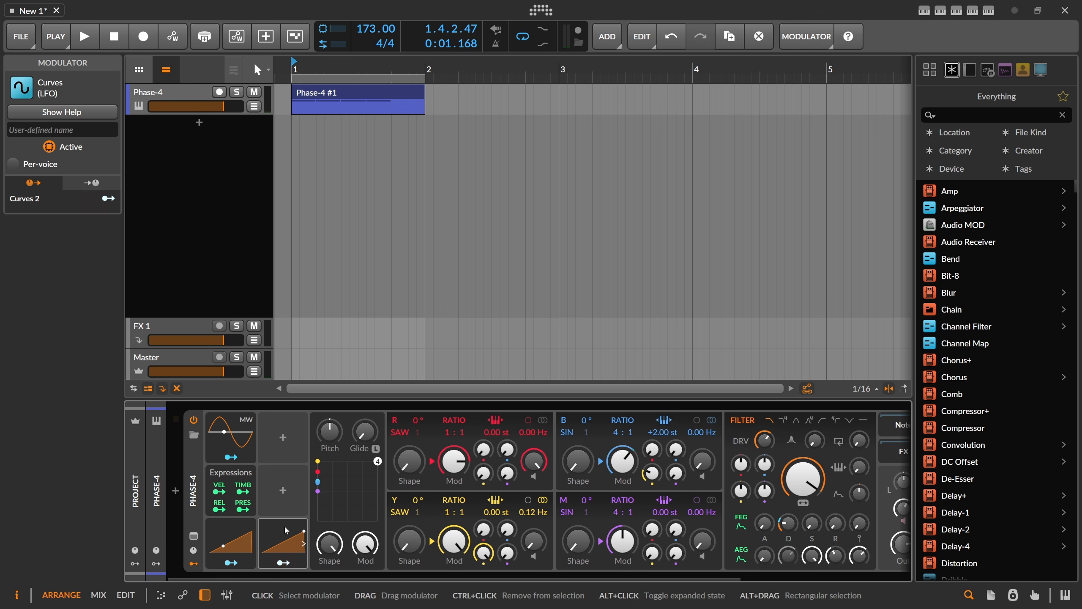
click(284, 530)
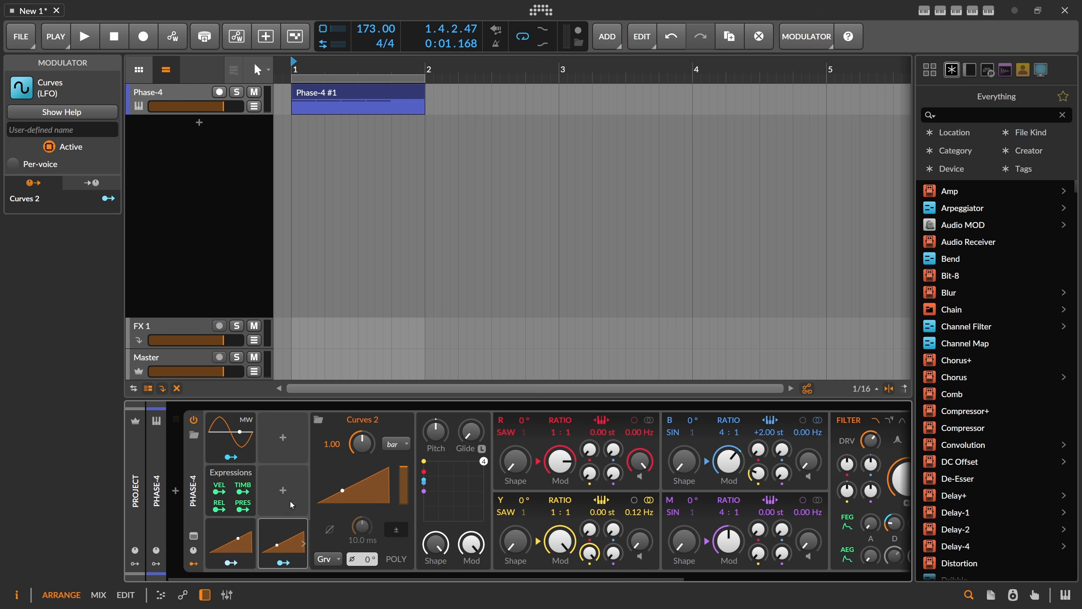
ctrl+click(364, 445)
key(Return)
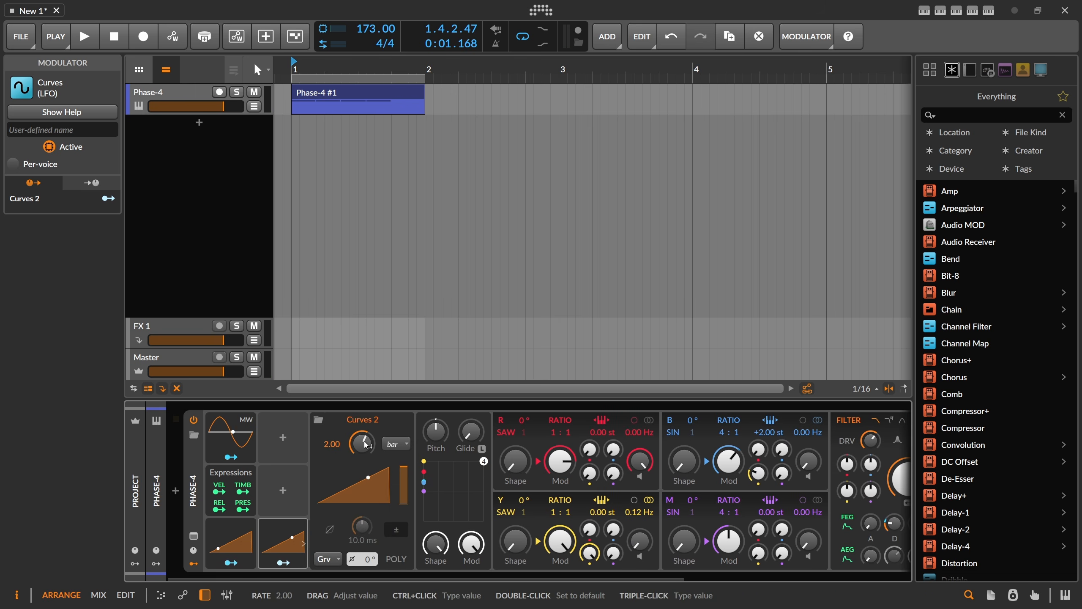
Step: Extend the Phase-4 clip and the arranger loop region to a length of two bars
scroll(385, 73, down, 3)
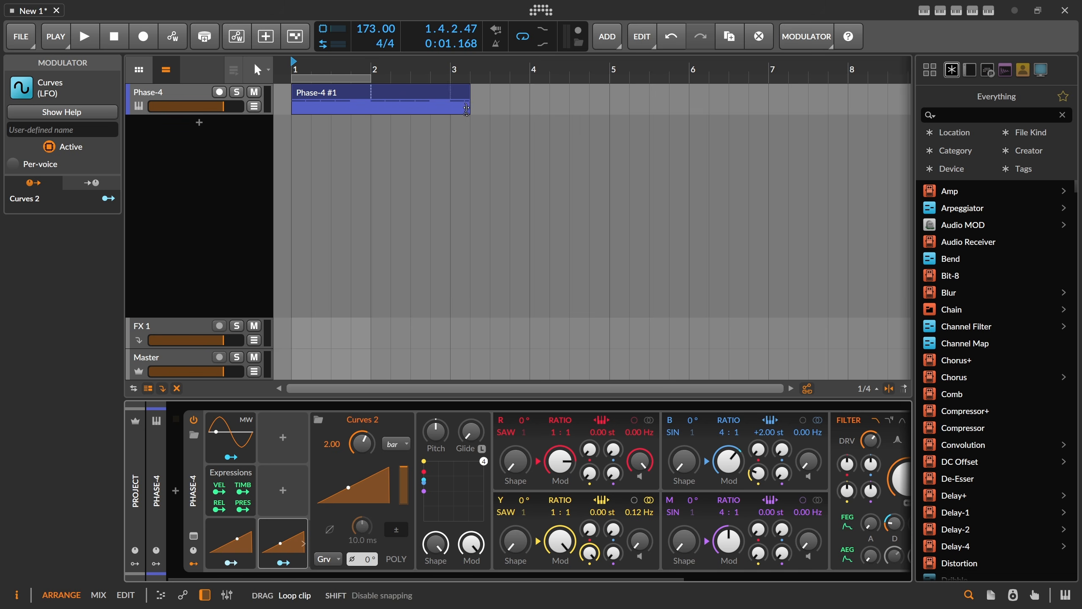
drag(371, 79, 431, 80)
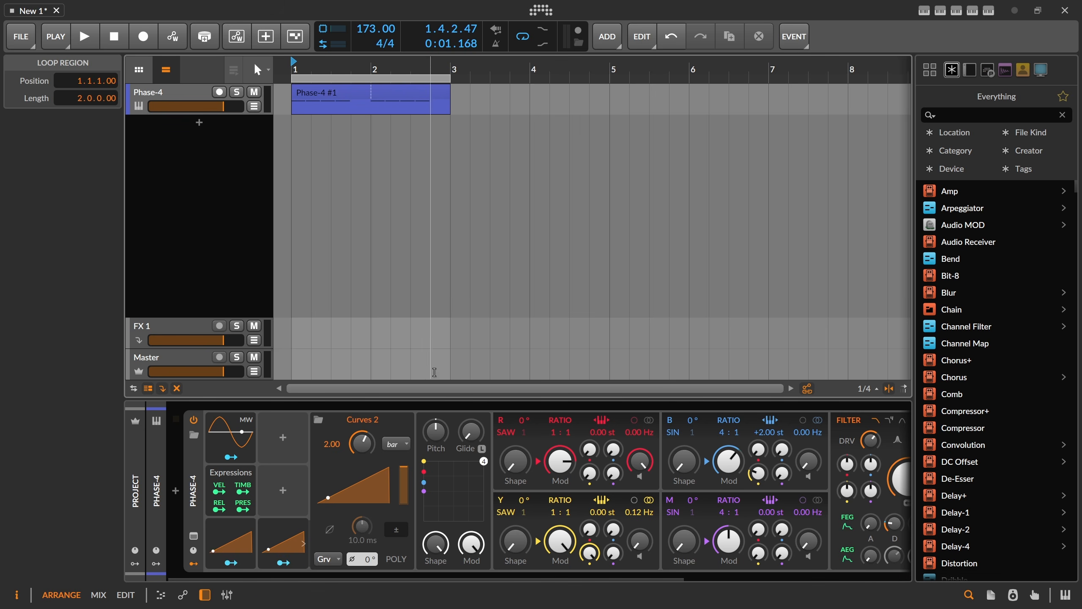
Step: Map the Curves 2 modulator to oscillator B's Shape by about +0.61 while playing the clip
click(283, 563)
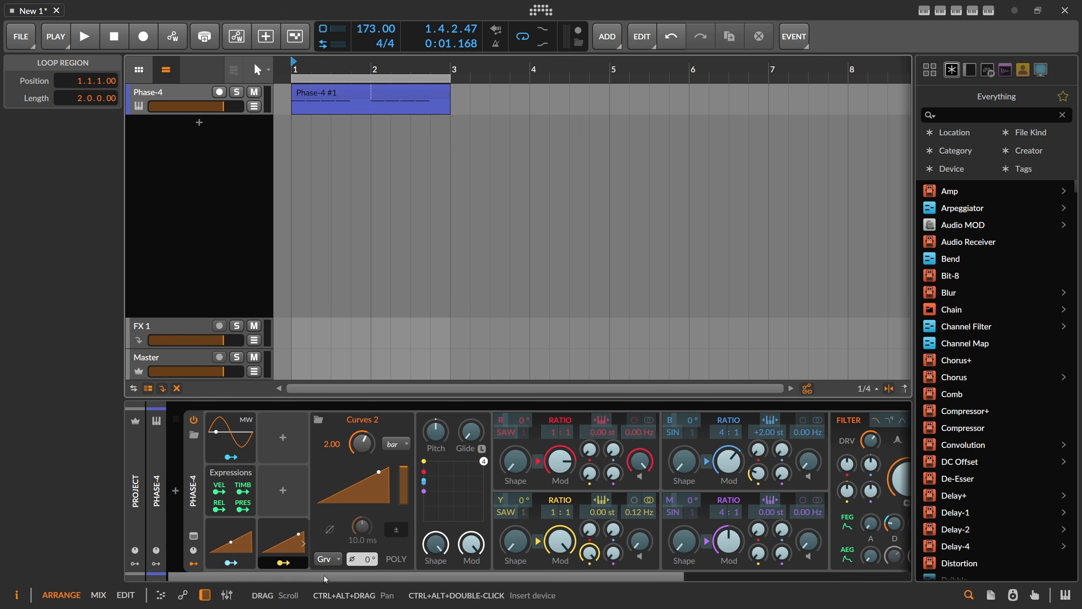
drag(326, 579, 408, 556)
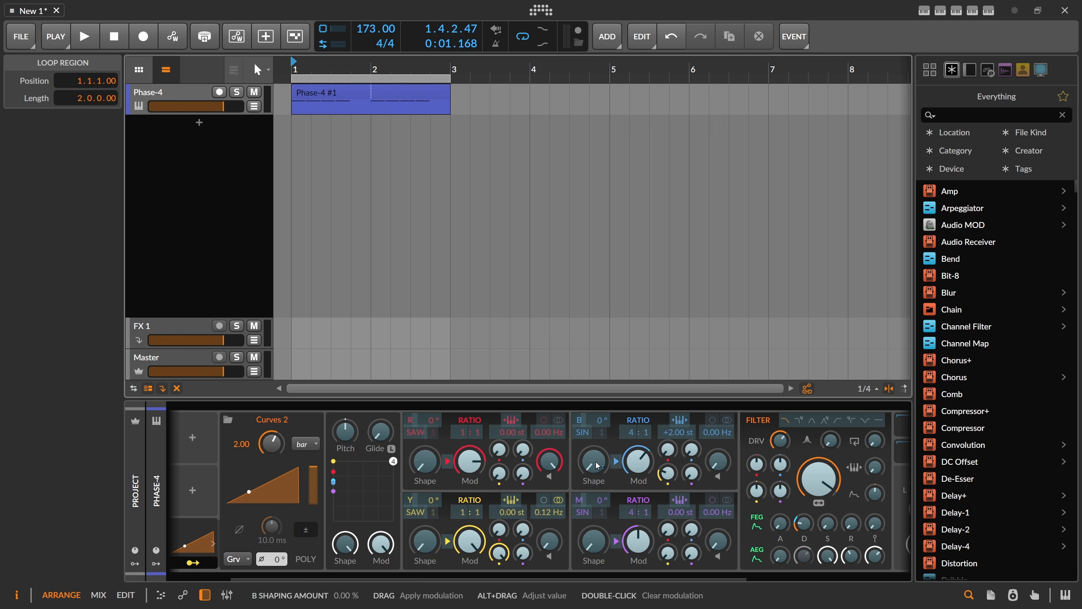
drag(595, 466, 595, 431)
key(space)
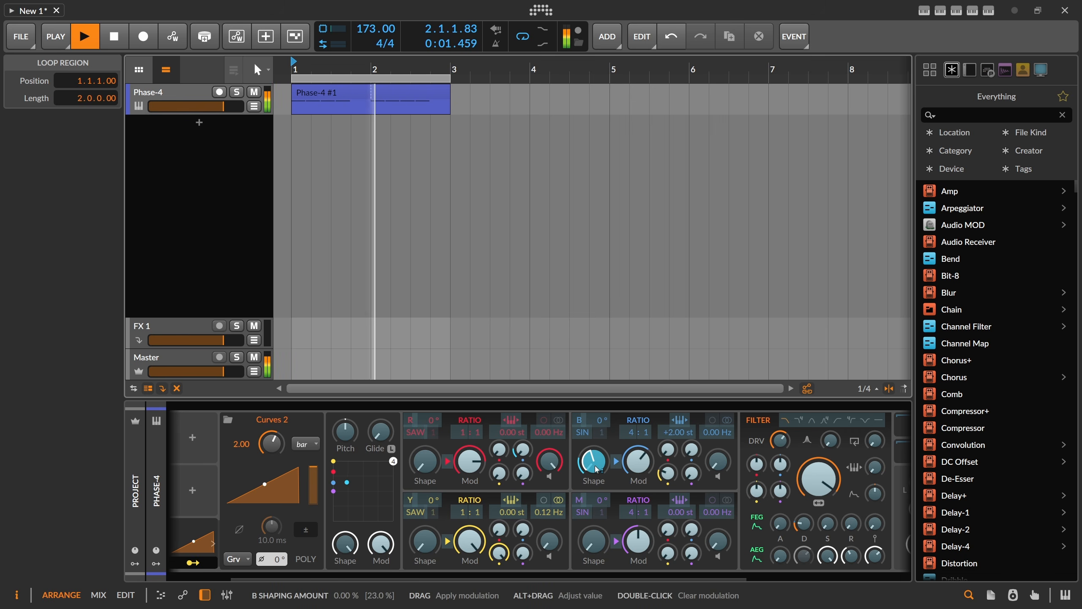
drag(596, 469, 596, 454)
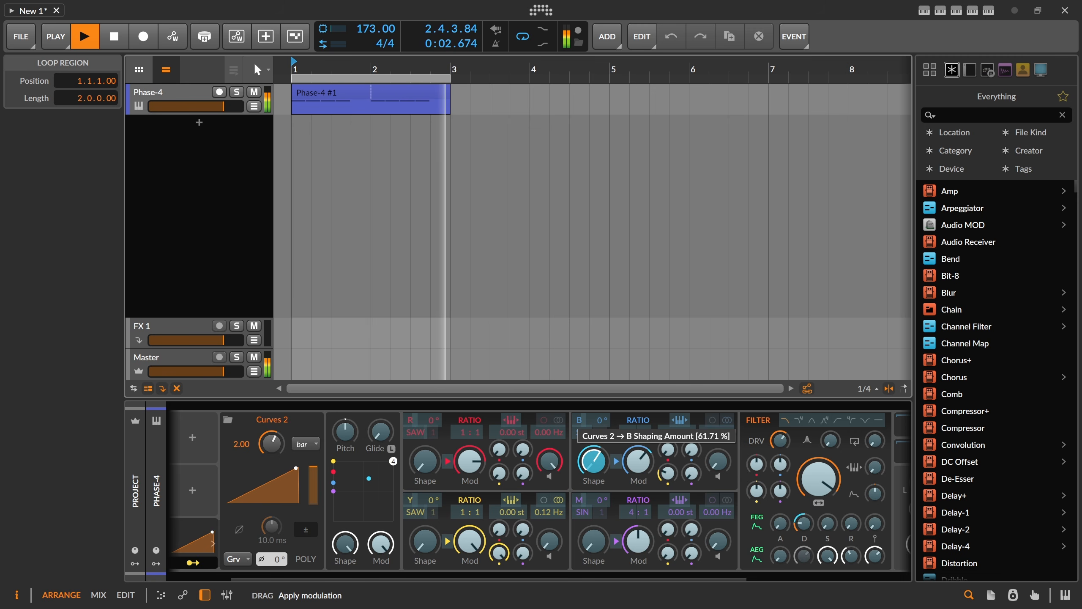
Step: Bend the Curves 2 ramp downward into an exponential rise and audition its effect on the loop
click(265, 485)
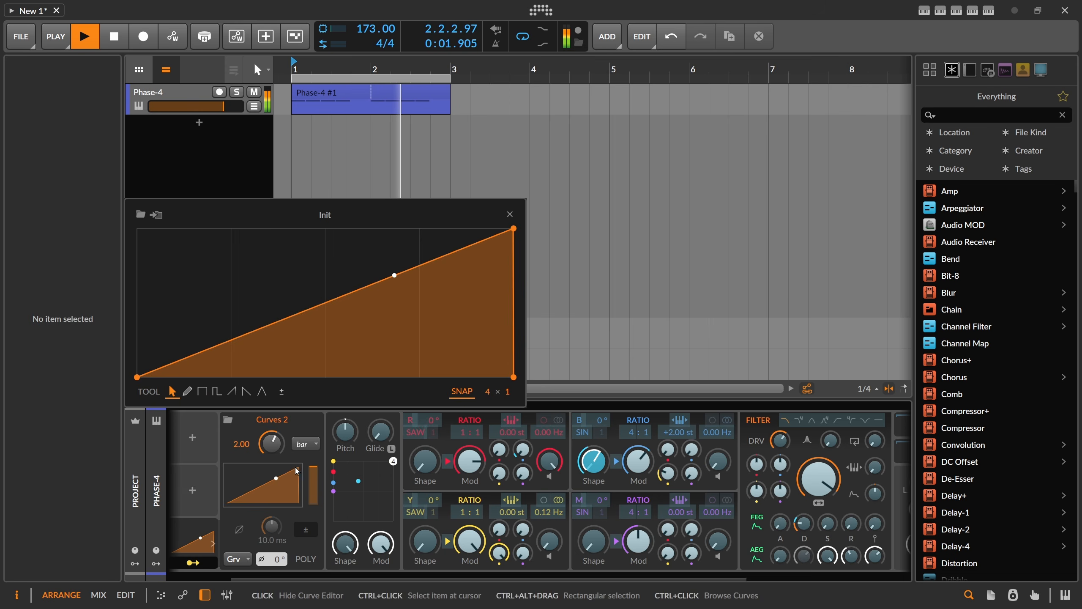
drag(317, 306, 318, 344)
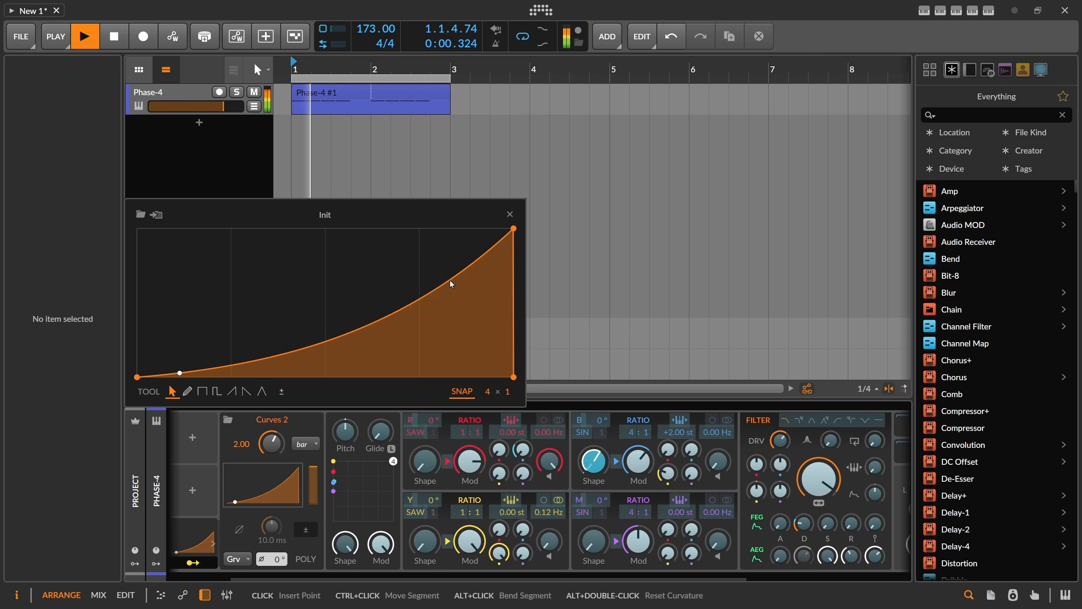
click(510, 214)
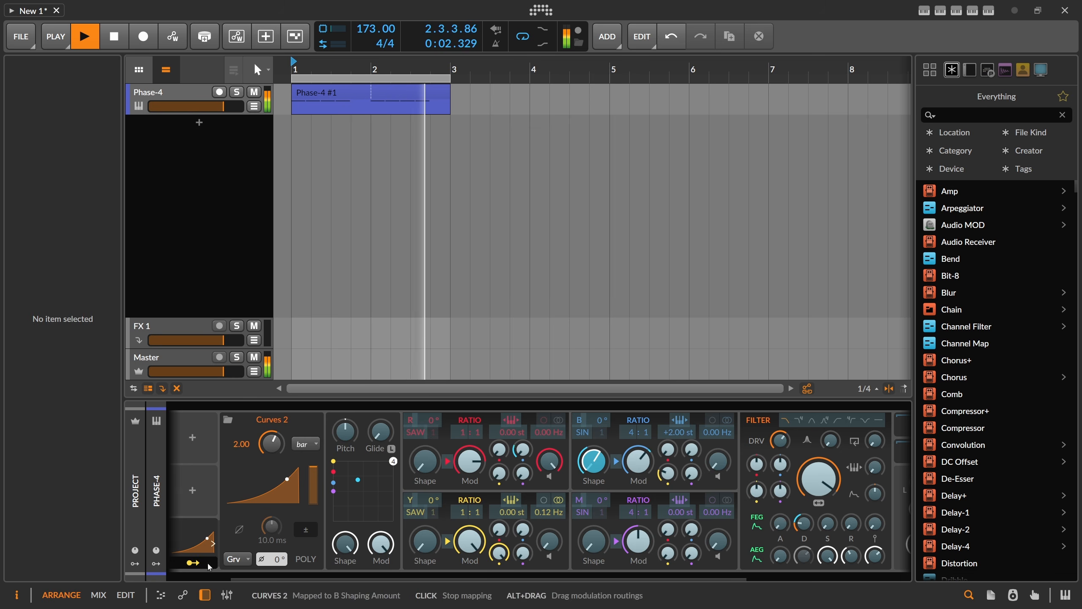
scroll(256, 545, left, 3)
click(290, 531)
scroll(289, 531, right, 3)
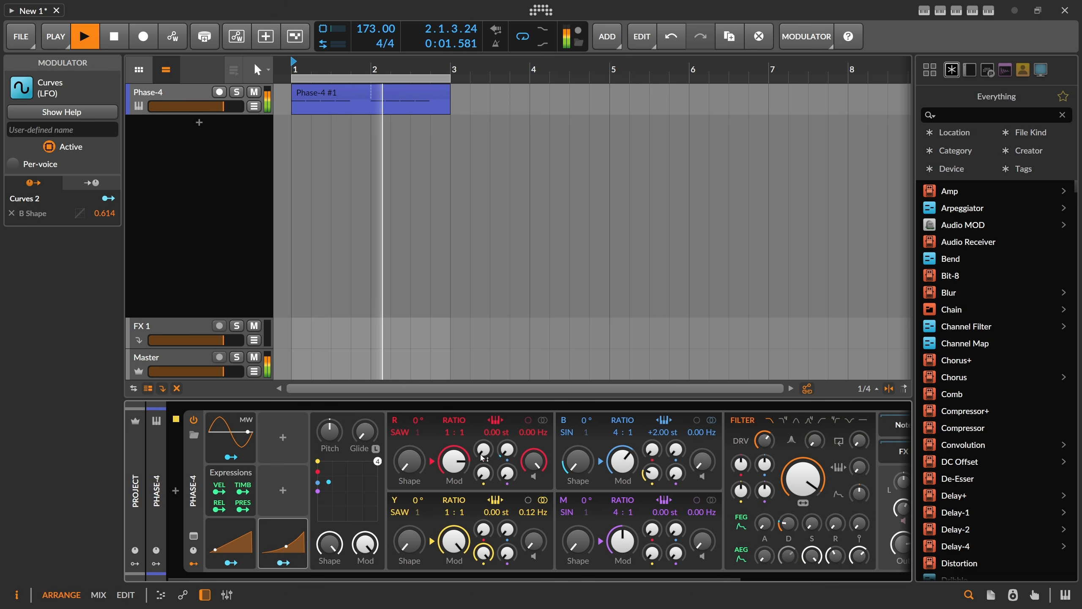
key(space)
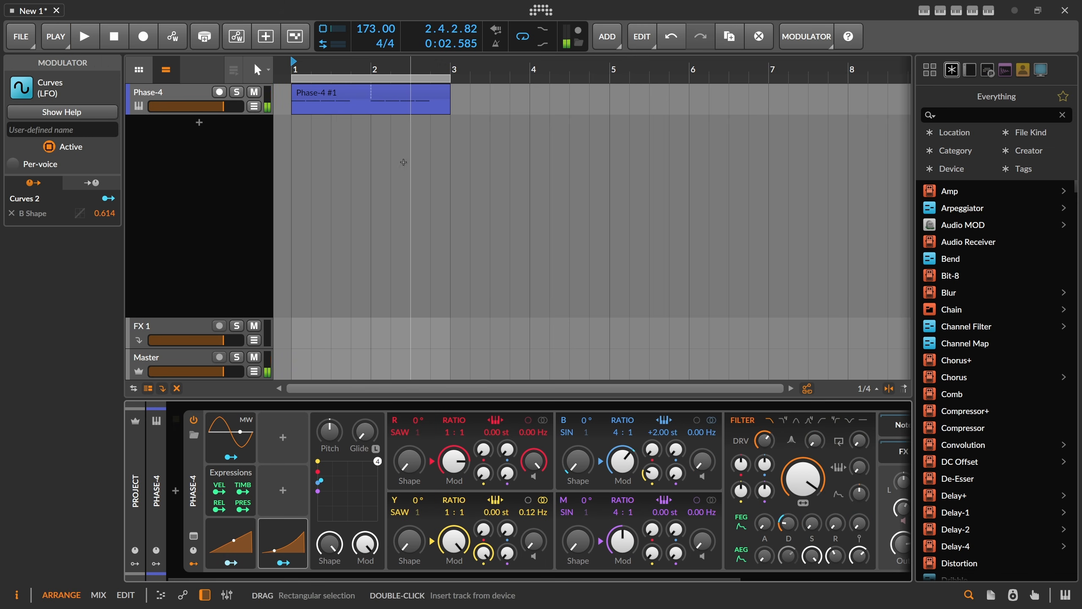
Step: Open the Phase-4 clip's notes and raise the last note of bar 2 to E0
click(343, 93)
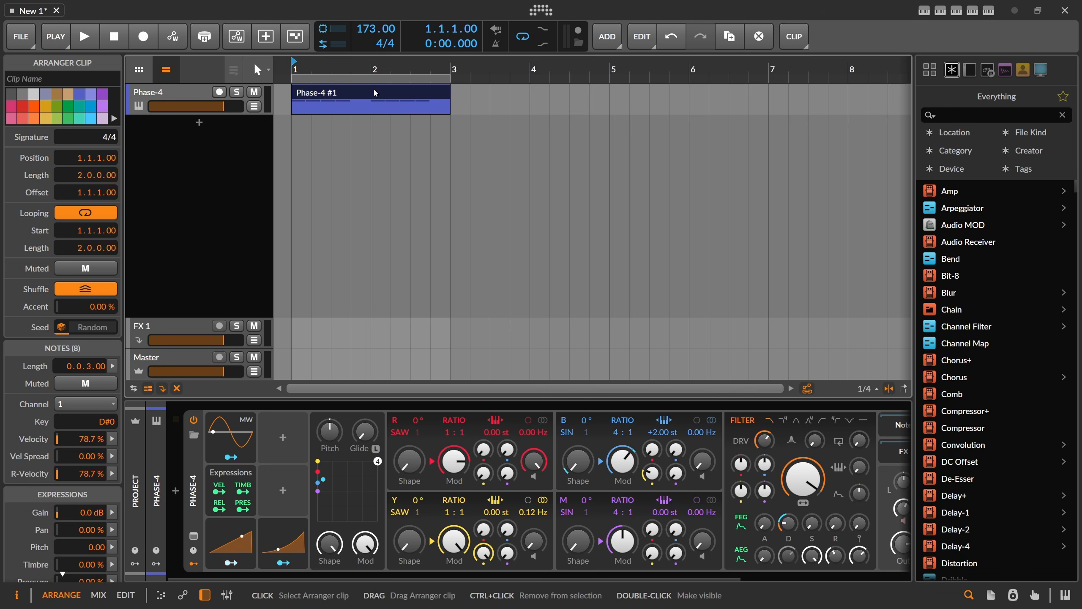
double_click(375, 90)
click(586, 263)
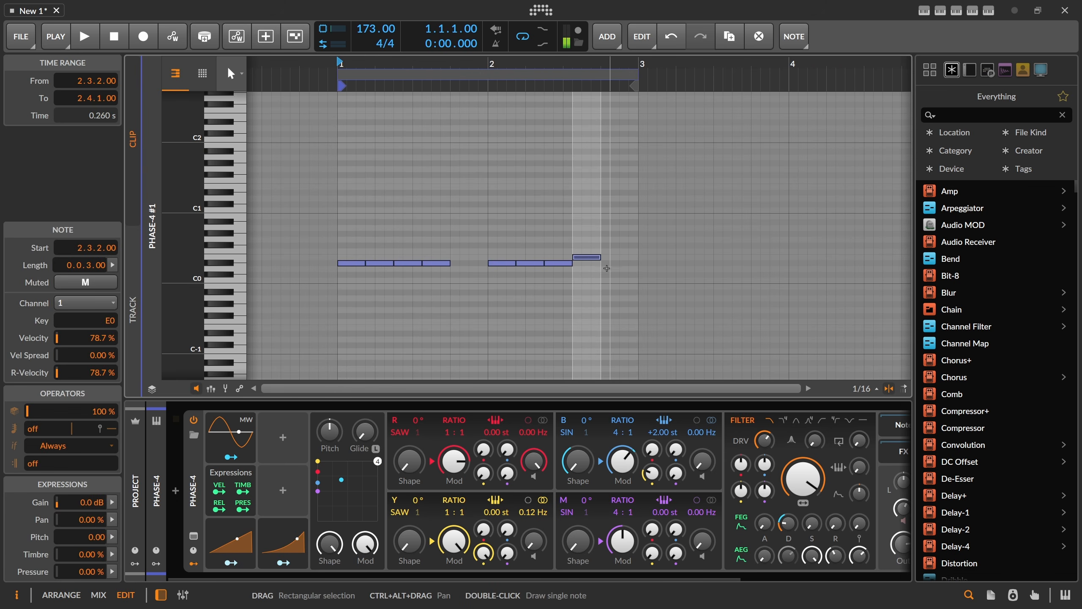
Step: Slightly lower the FEG Decay and AEG Release while auditioning the clip, and return to the arranger
key(space)
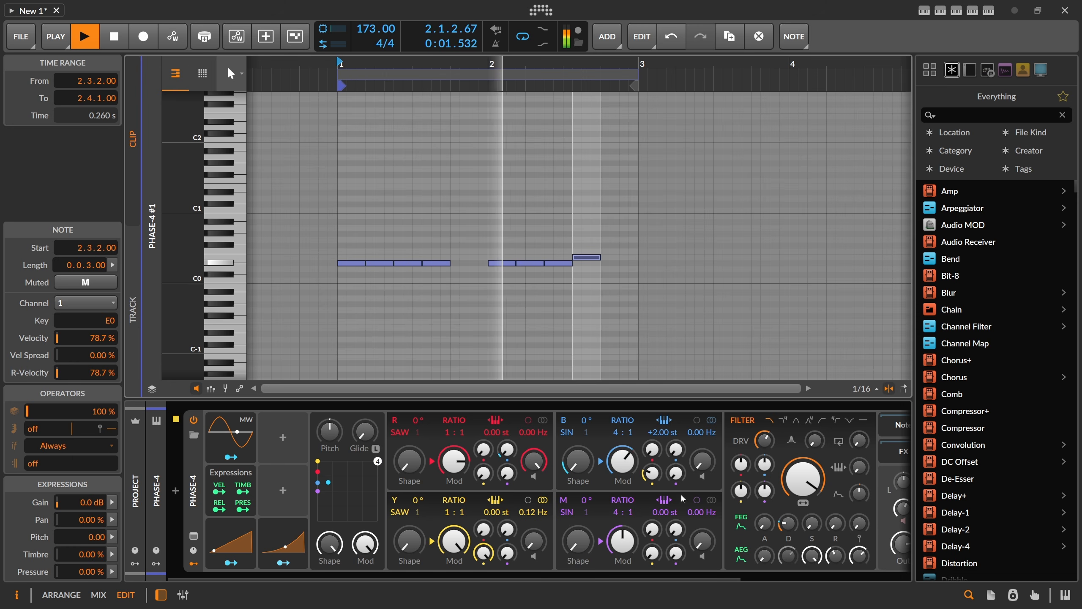
drag(789, 523, 788, 530)
drag(835, 556, 835, 571)
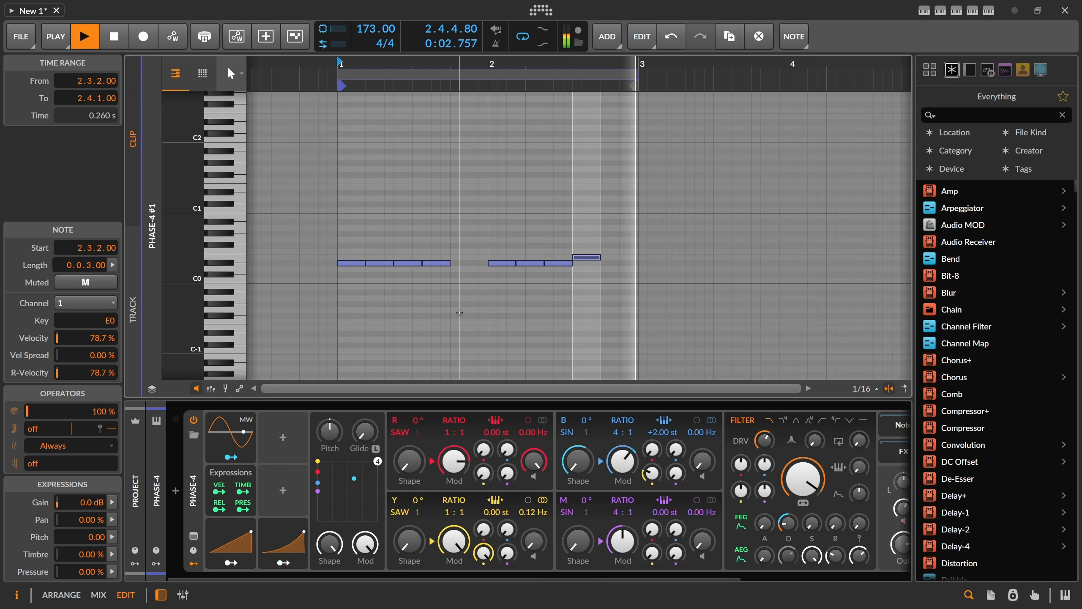
click(285, 531)
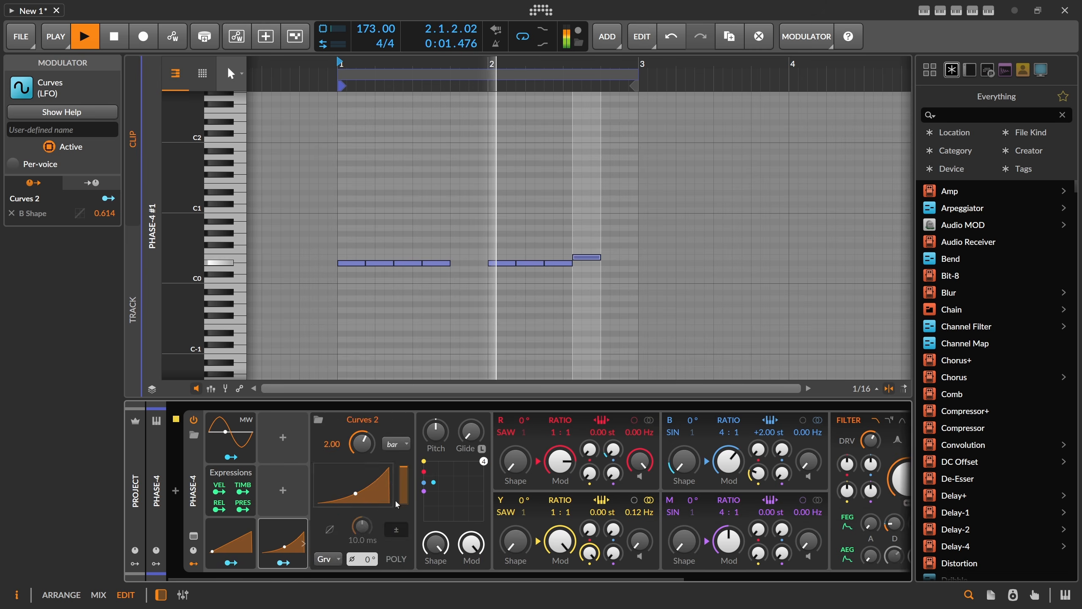
click(284, 532)
key(space)
key(alt+1)
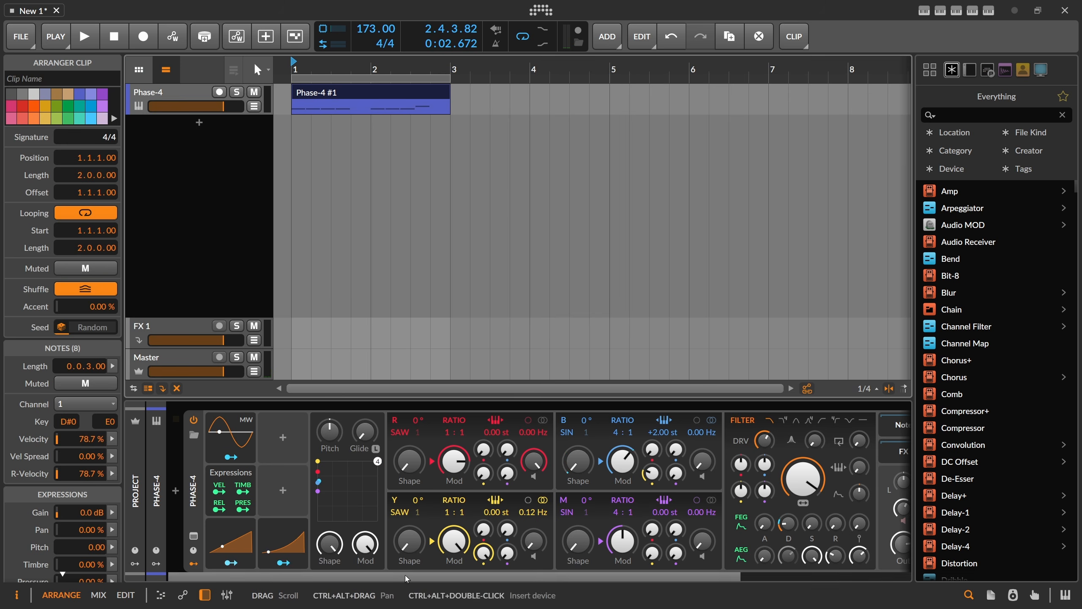
Step: Open Pro-Q 4 in Phase-4's FX chain and move Band 1 to 131.80 Hz with a deeper dynamic cut
drag(405, 576, 729, 566)
click(739, 494)
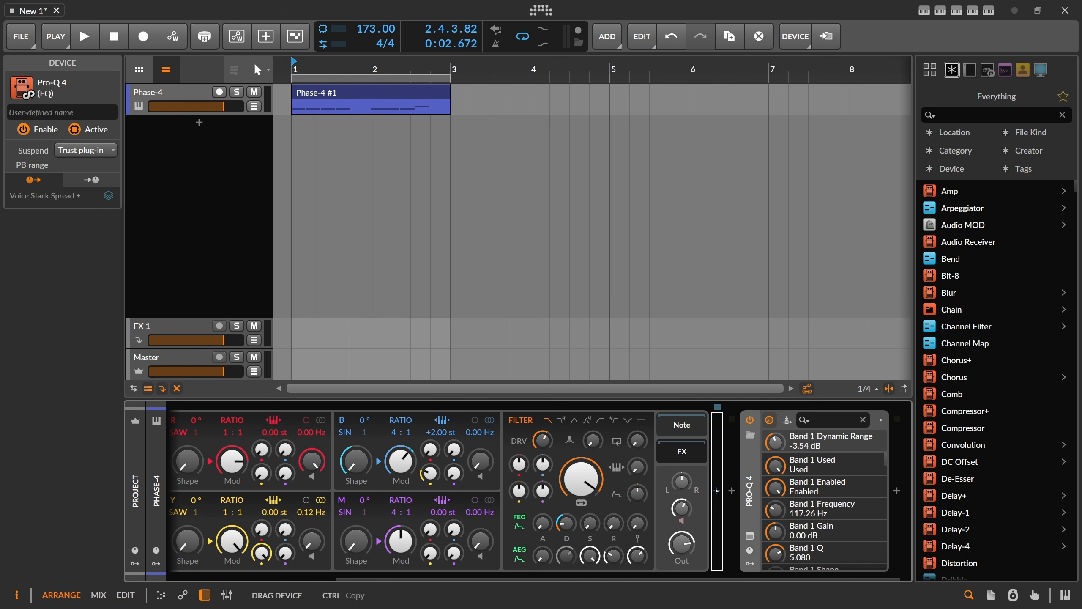
click(735, 536)
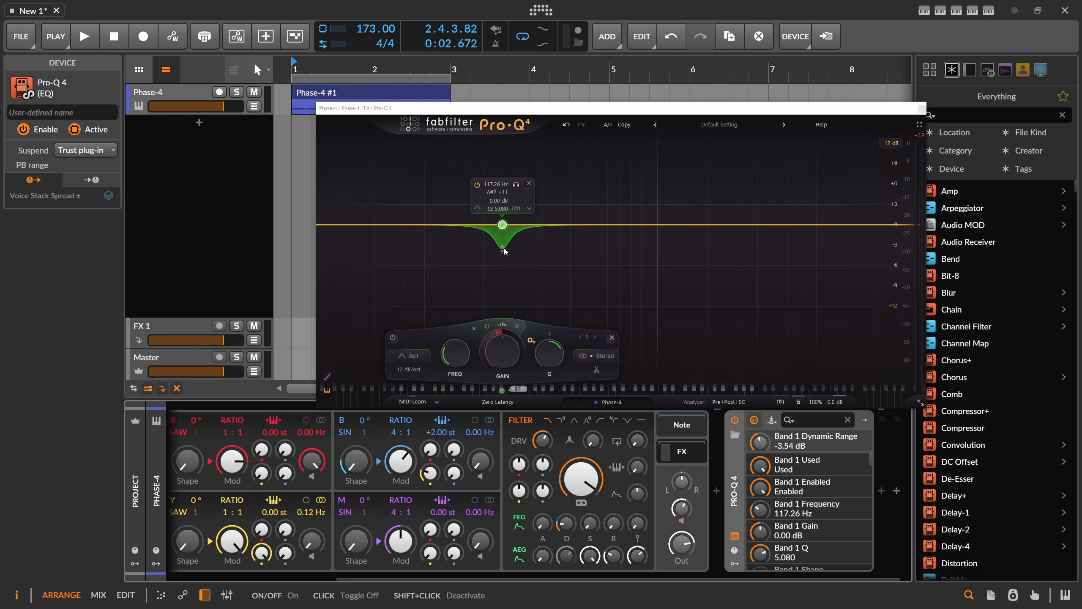
key(space)
drag(502, 254, 512, 277)
Step: Try a second band with a dynamic boost of +3.37 dB at about 1970 Hz, remove it, and close the equalizer
drag(662, 230, 709, 206)
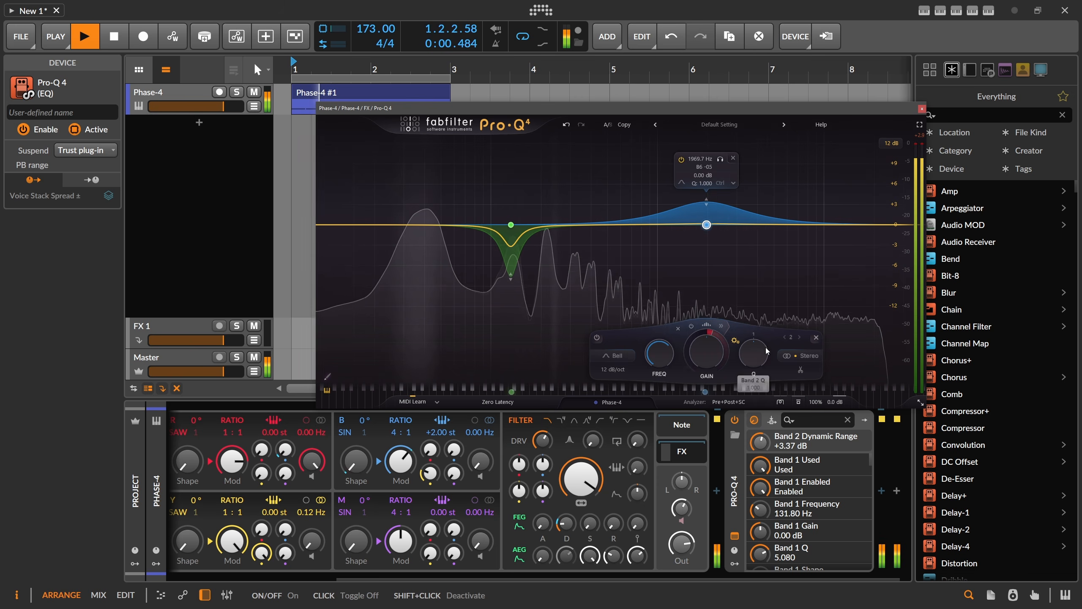
click(818, 337)
key(space)
click(922, 108)
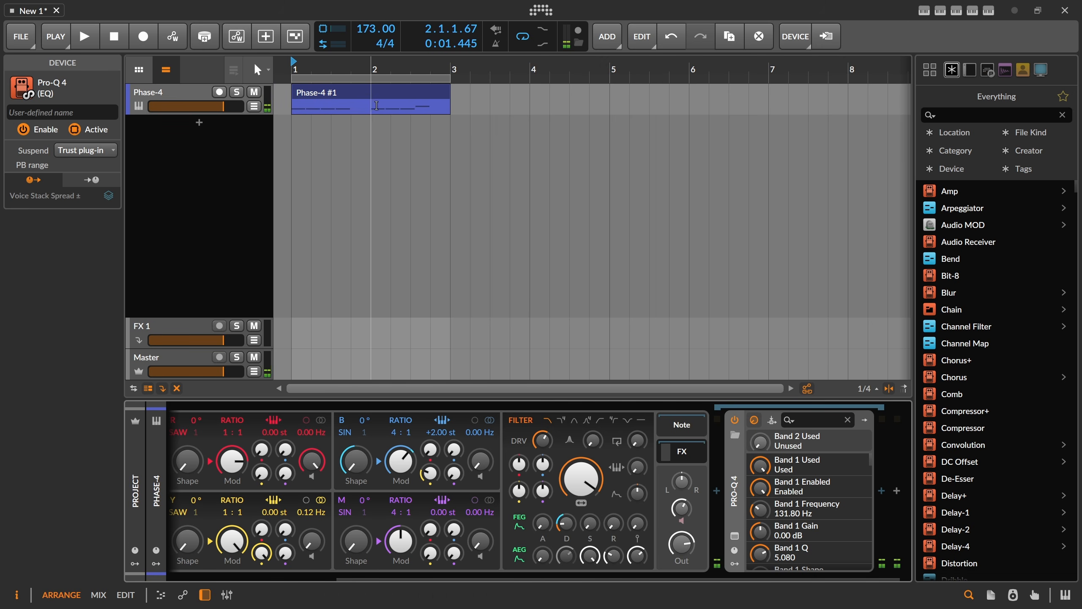
Step: Insert a Peak Limiter after Pro-Q 4 in the FX chain and set its input gain to +1.6 dB
drag(306, 69, 295, 92)
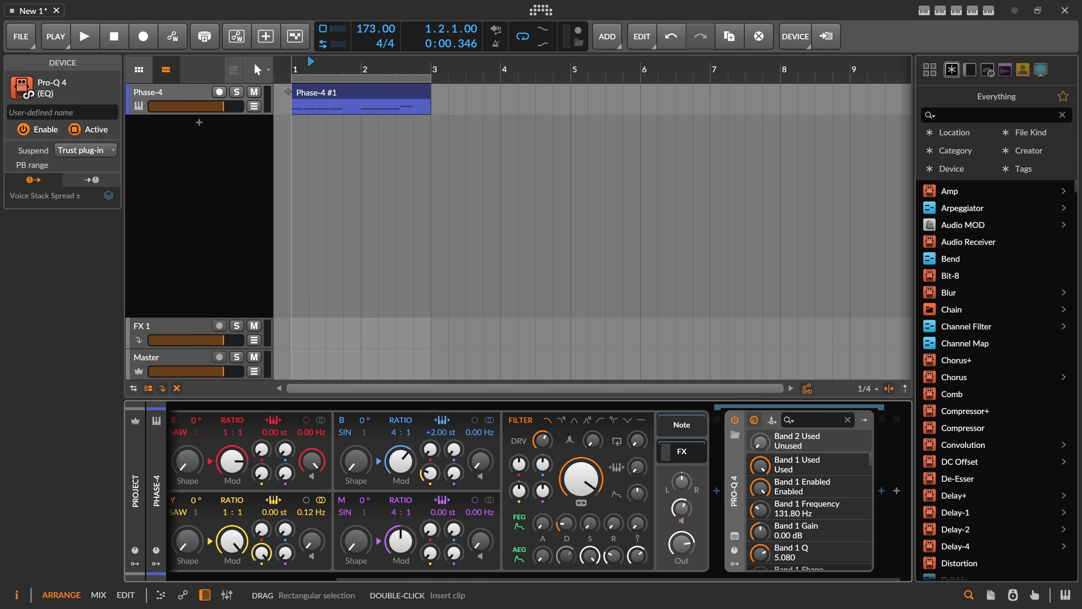
double_click(682, 561)
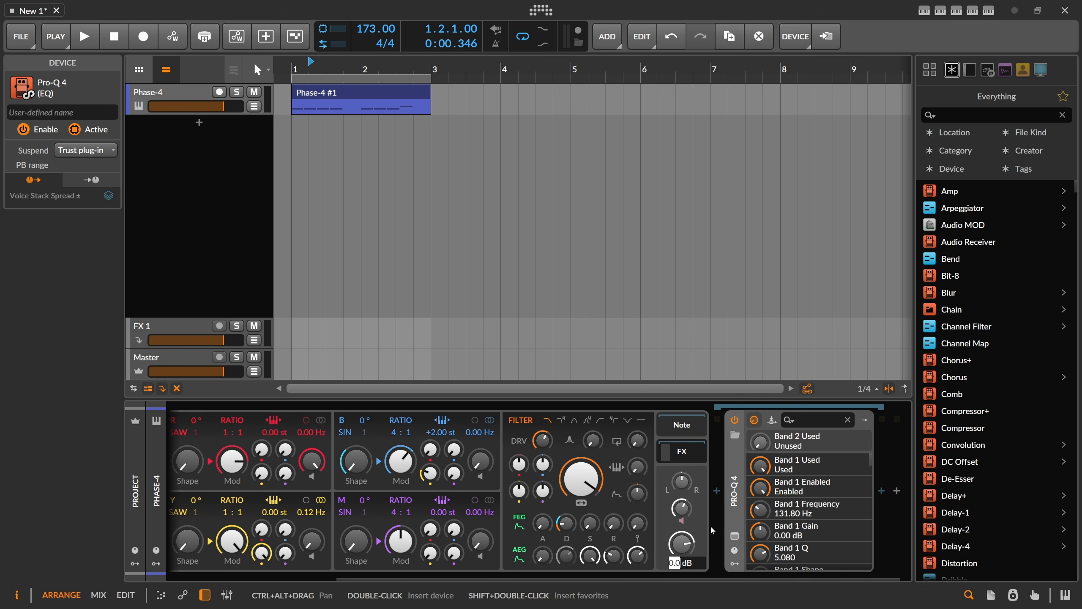
click(881, 491)
text(peak)
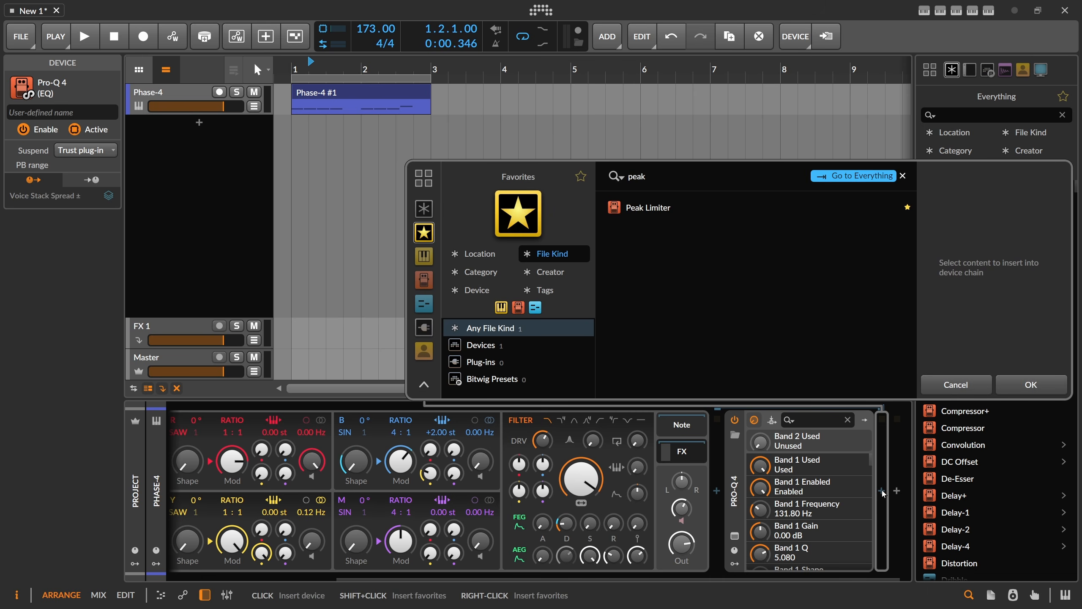
key(Return)
key(space)
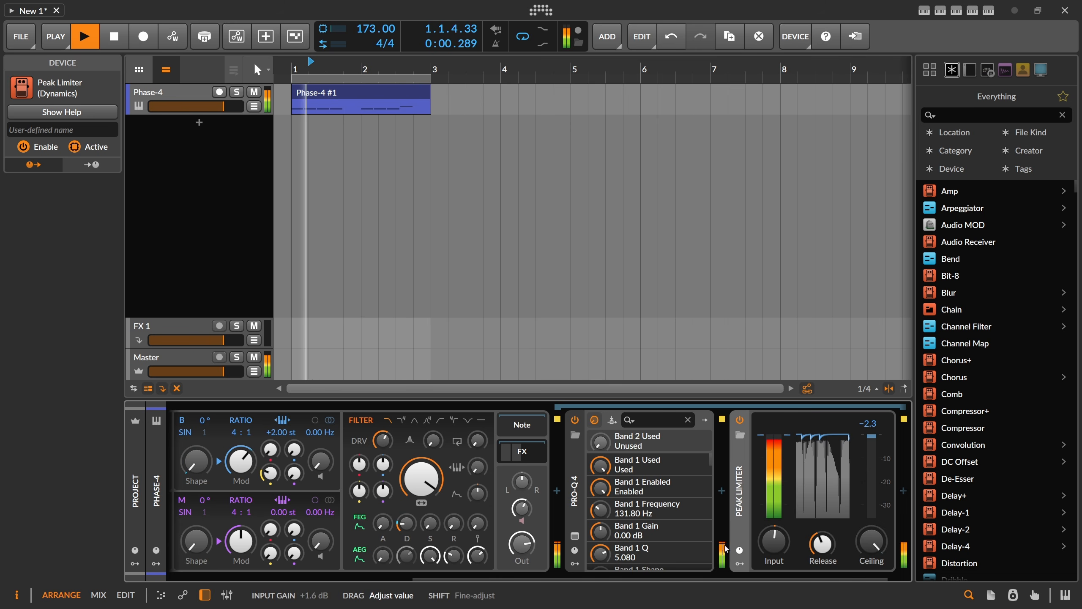
key(space)
Step: Examine the Phase-4 device chain and the Peak Limiter's gain reduction while playing the loop
scroll(652, 569, right, 2)
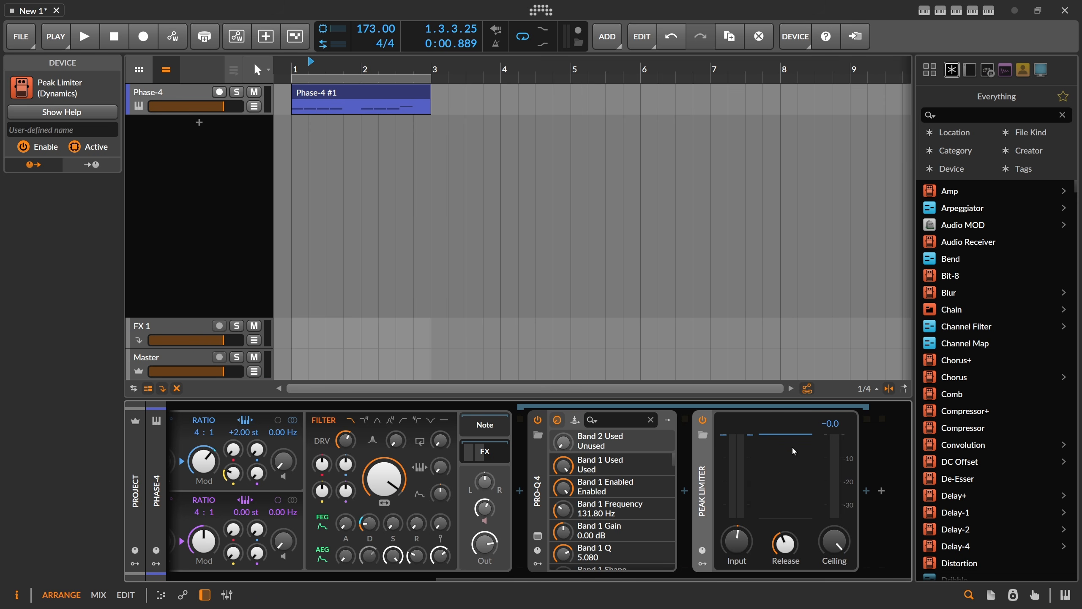
scroll(494, 454, left, 5)
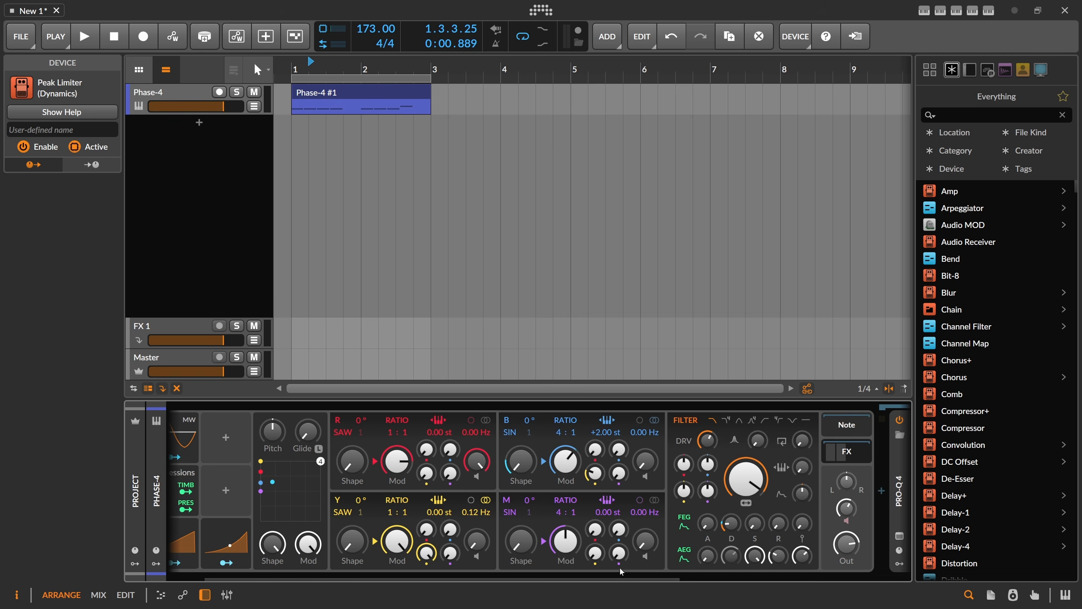
drag(619, 571, 862, 572)
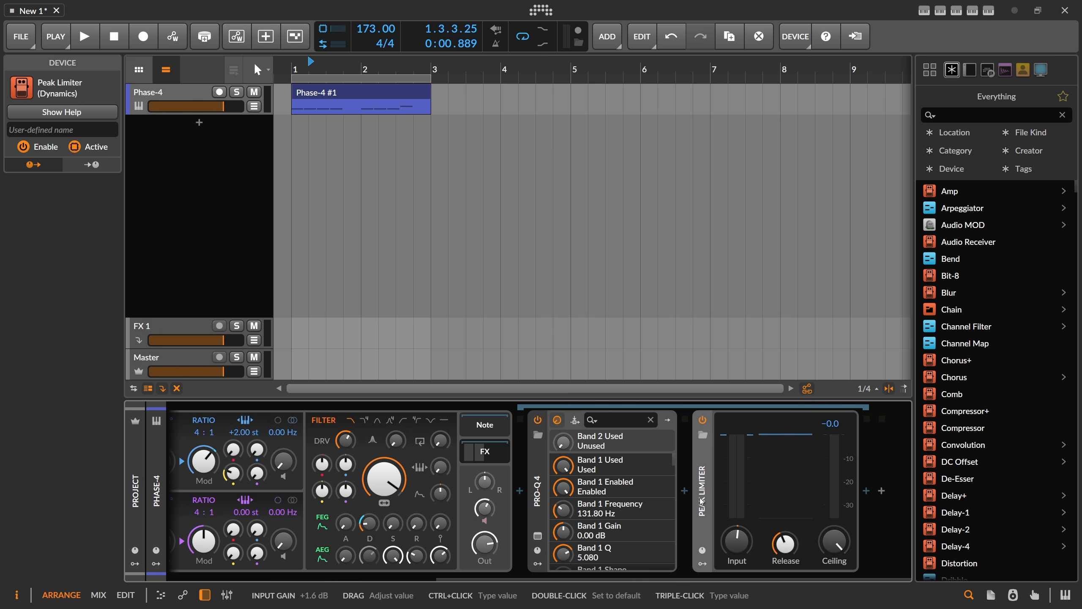
key(space)
key(space)
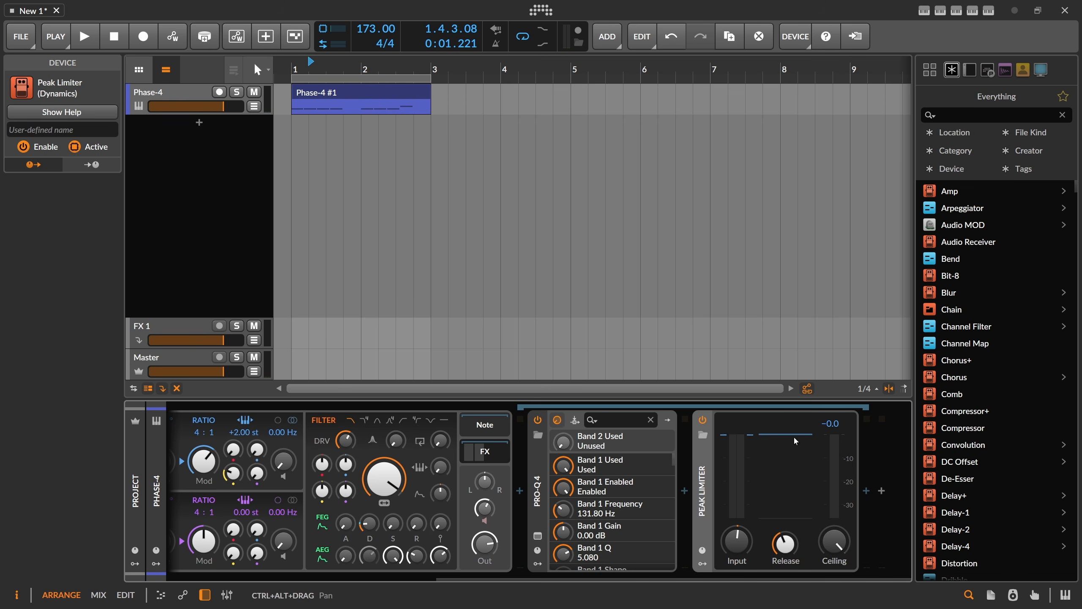
key(space)
key(space)
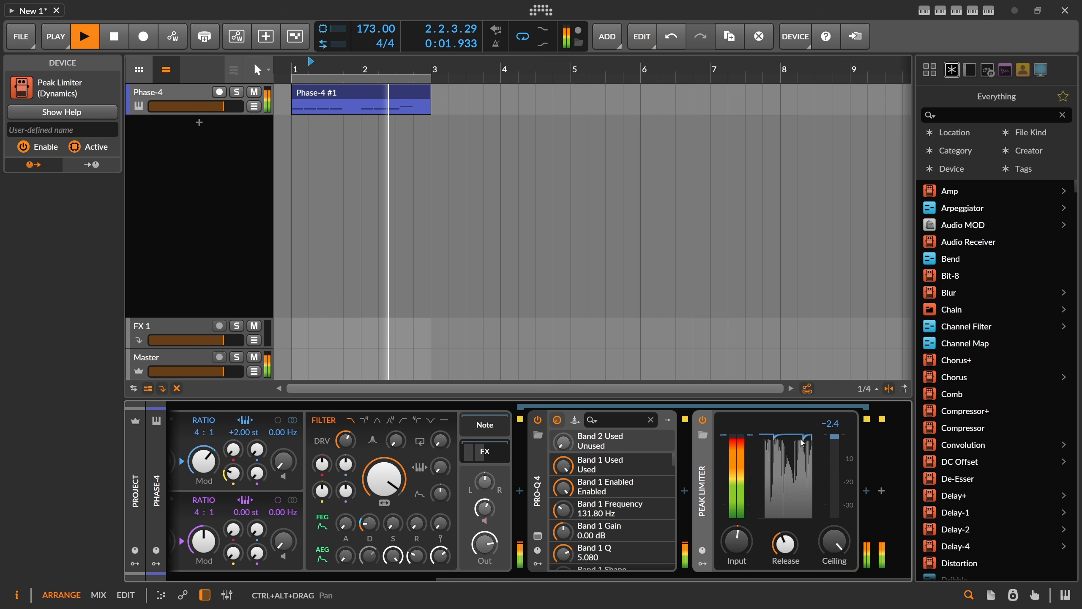
key(space)
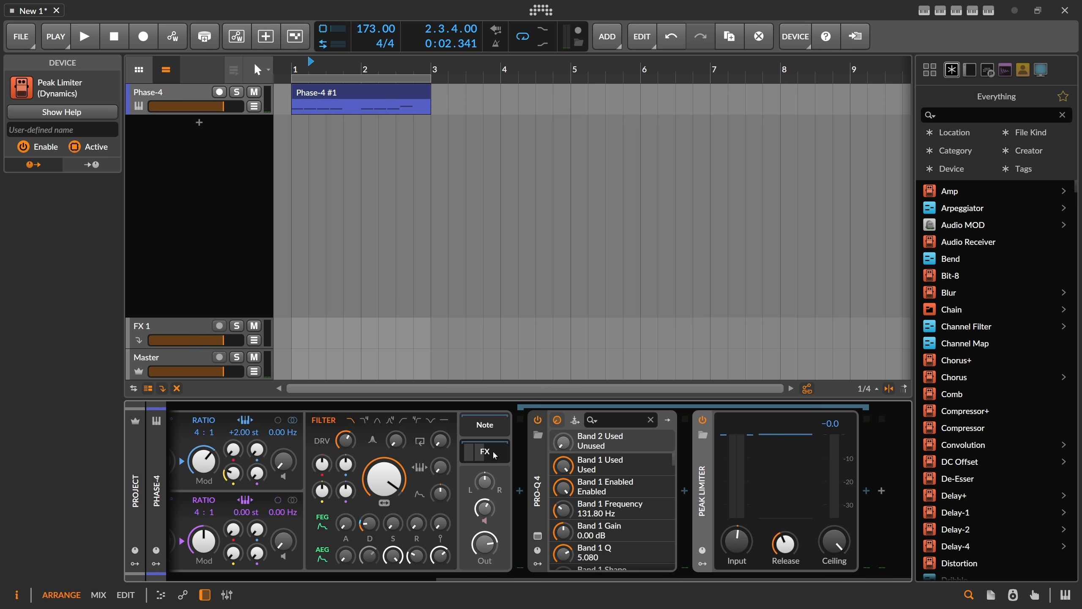
scroll(495, 455, up, 5)
scroll(368, 553, up, 1)
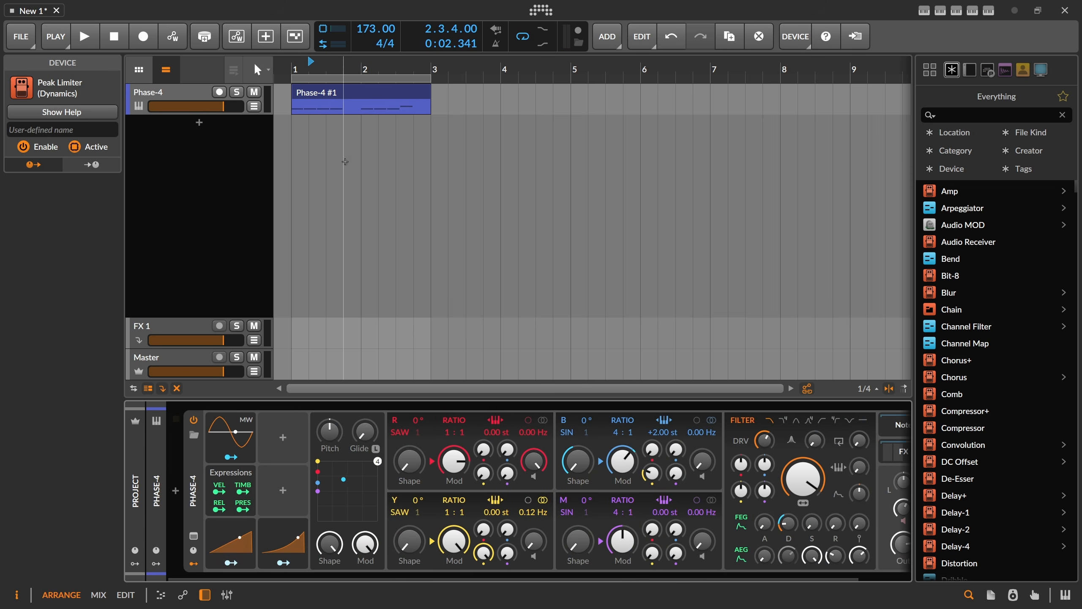
Step: Audition the loop from the start of bar 1 and rename the Phase-4 track as Bass
click(299, 71)
key(space)
click(189, 88)
key(space)
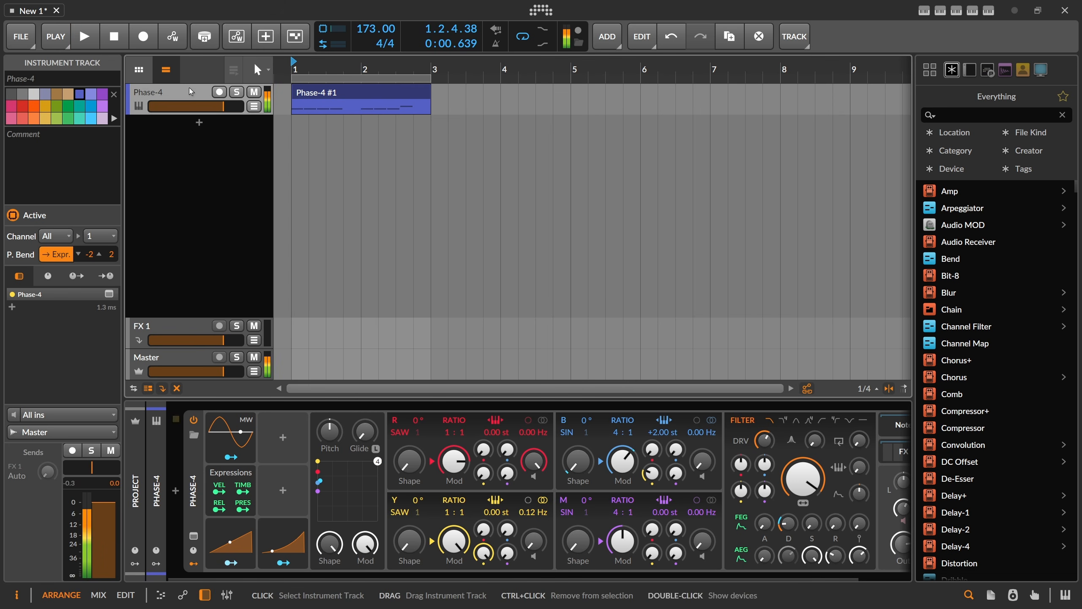
key(ctrl+r)
text(Bass)
key(Return)
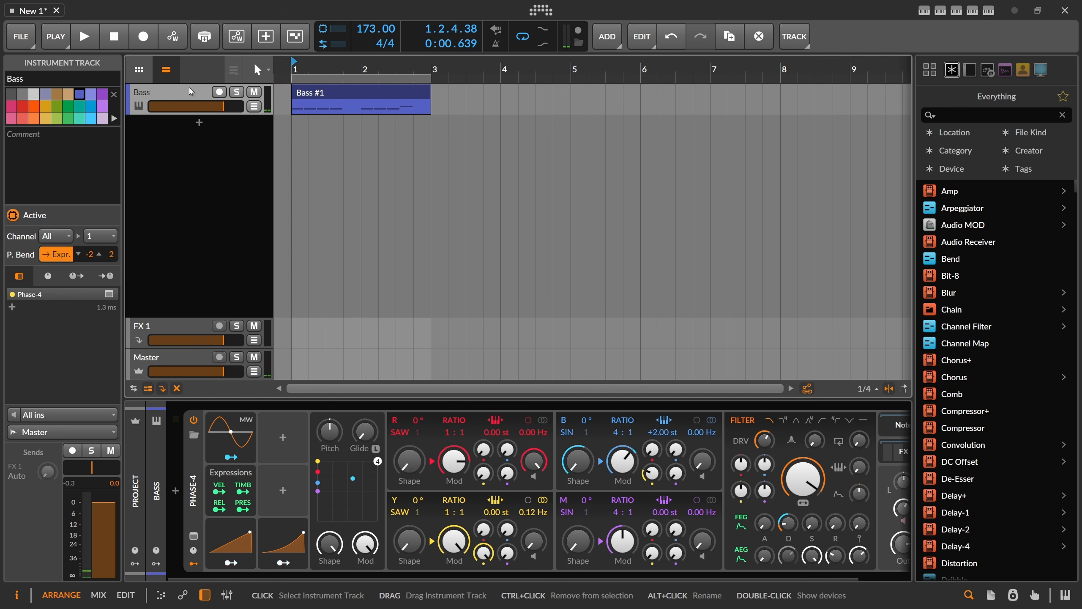
Step: Add a new instrument track with the Kick Ninja plug-in and place it above the Bass track
click(199, 126)
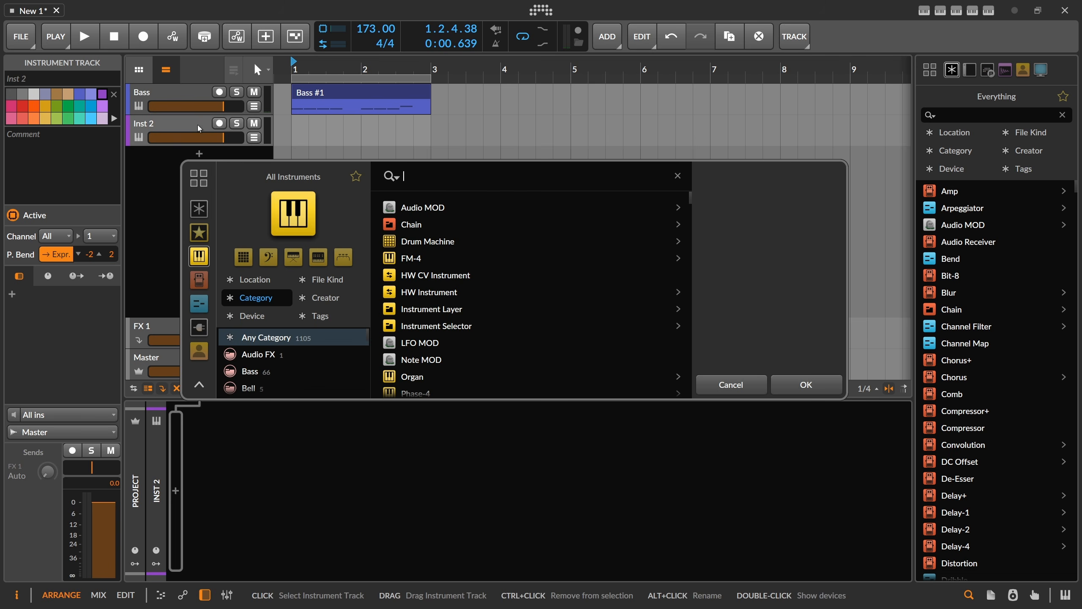
text(kick)
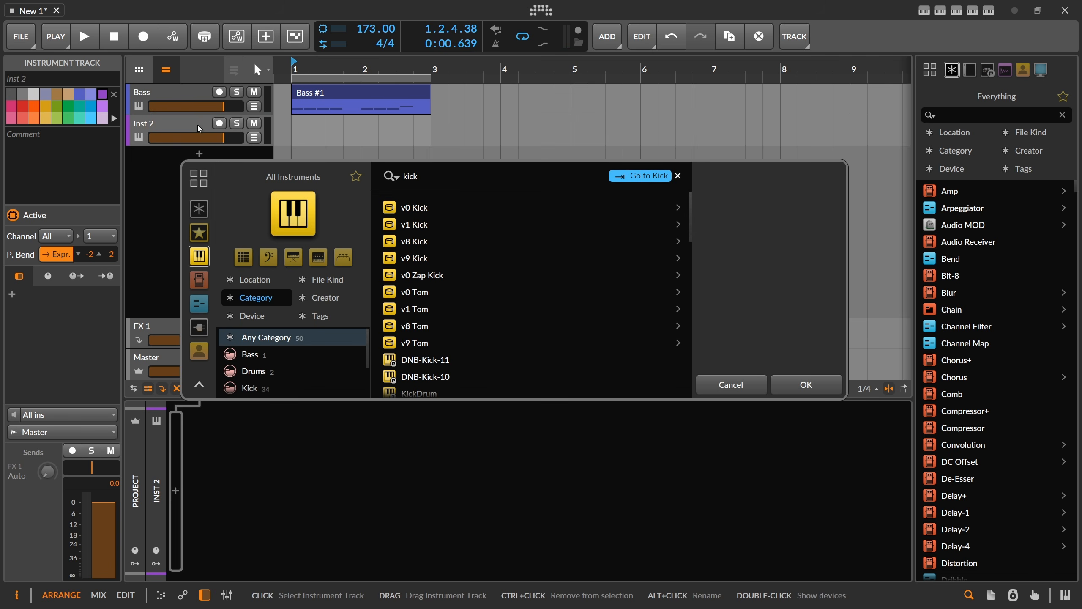
click(198, 208)
click(457, 172)
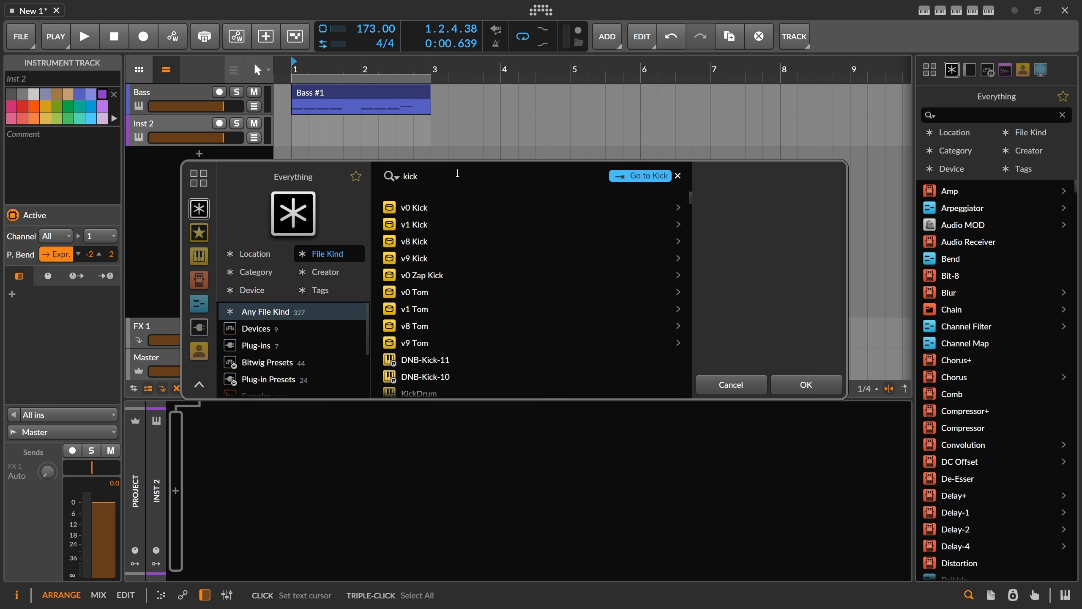
text(ninja)
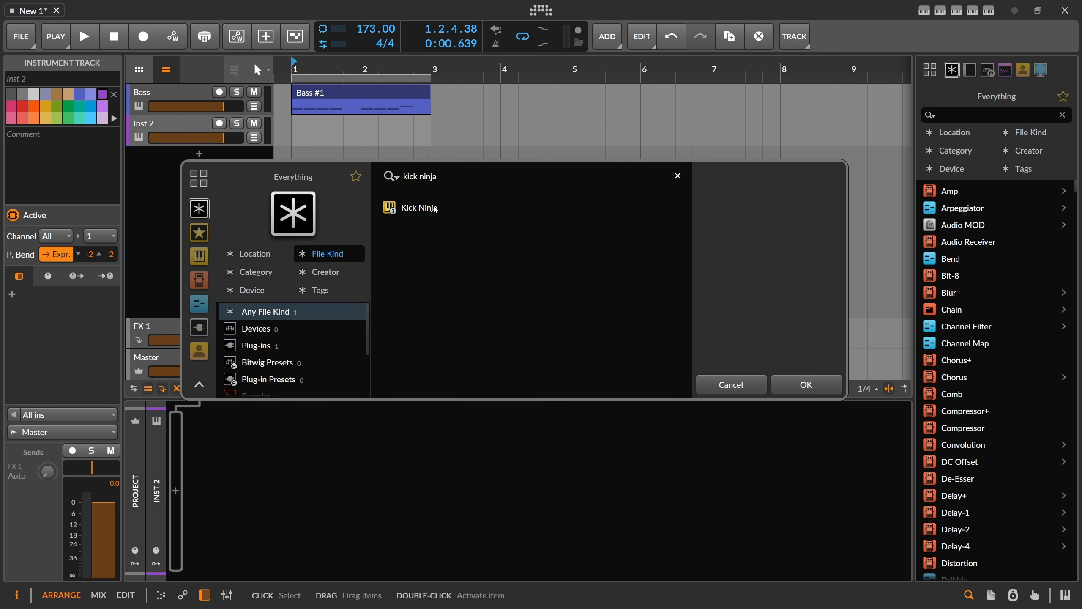
double_click(419, 208)
drag(177, 125, 175, 96)
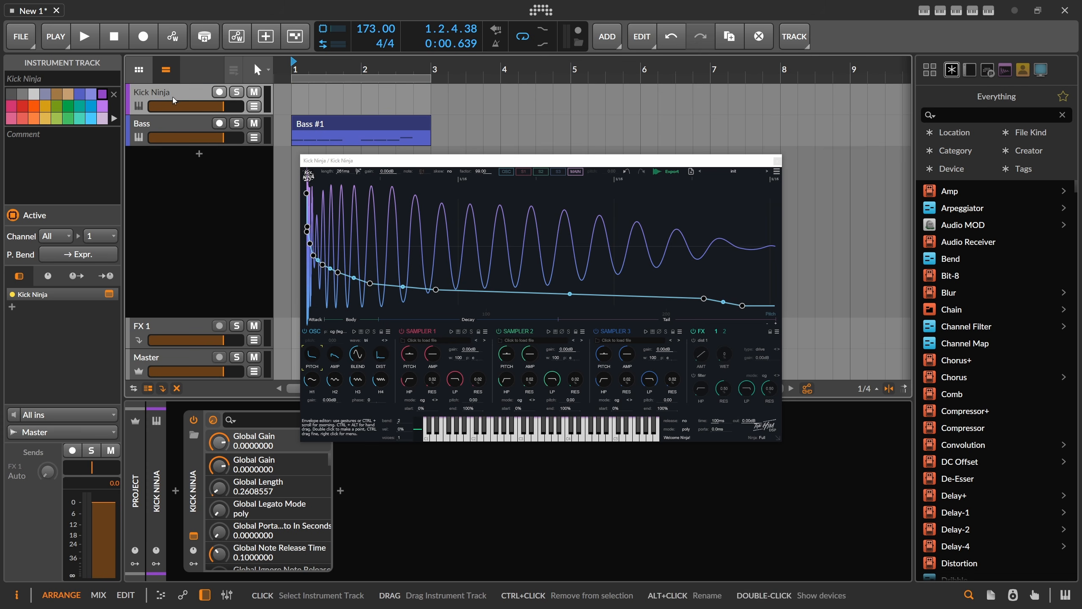
Step: Create a one-bar clip at bar 1 on the Kick Ninja track and draw a sixteenth-long C2 note at its start
double_click(305, 95)
double_click(308, 93)
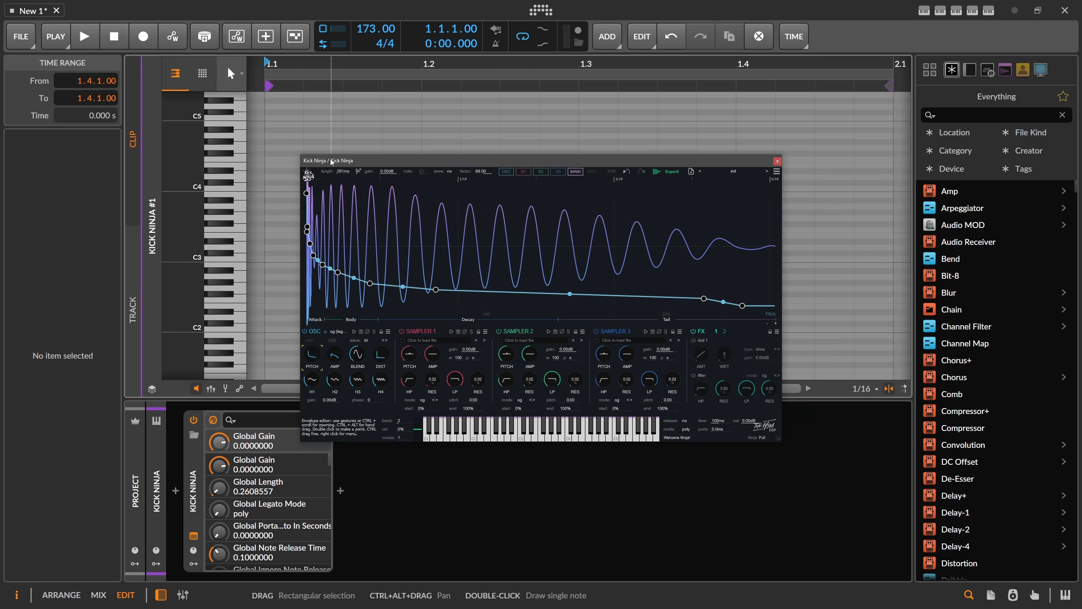
drag(341, 160, 511, 161)
double_click(273, 331)
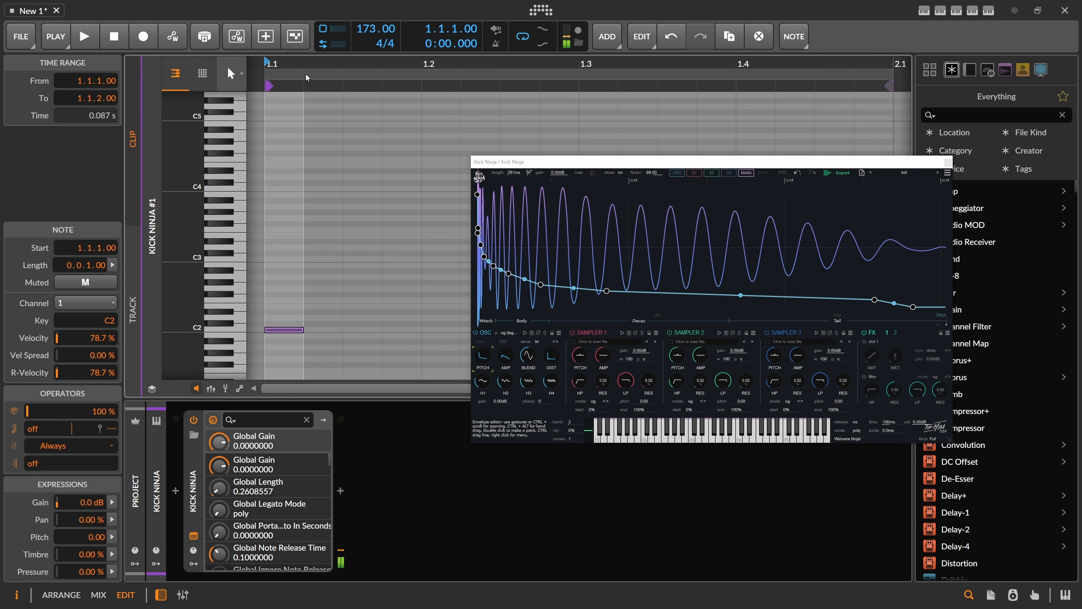
drag(306, 64, 306, 43)
drag(540, 162, 426, 149)
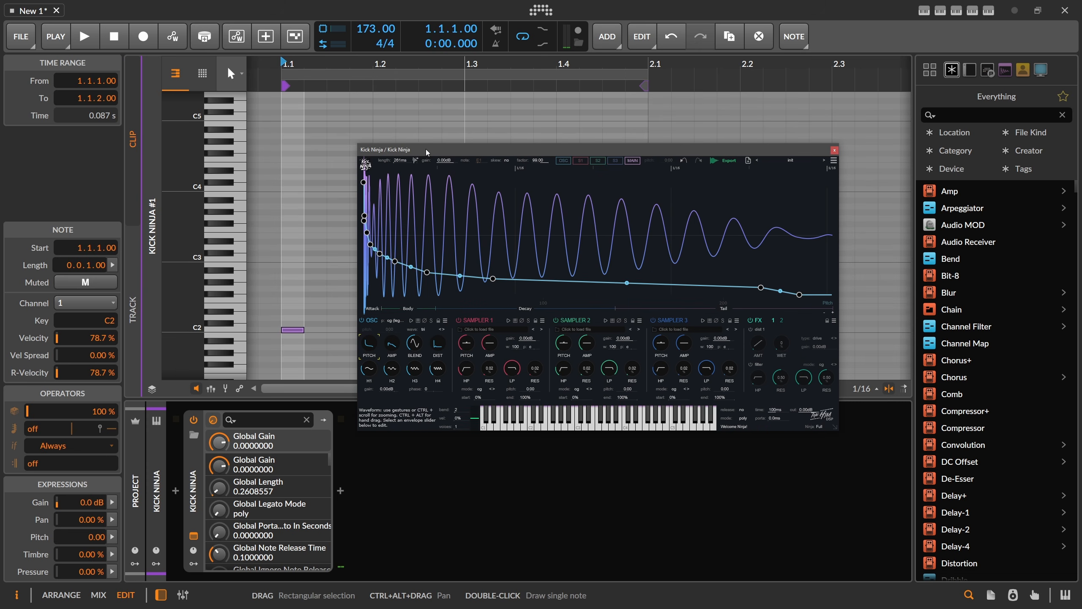
Step: Reset Kick Ninja to its init preset and switch off Samplers 1, 2 and 3
click(779, 159)
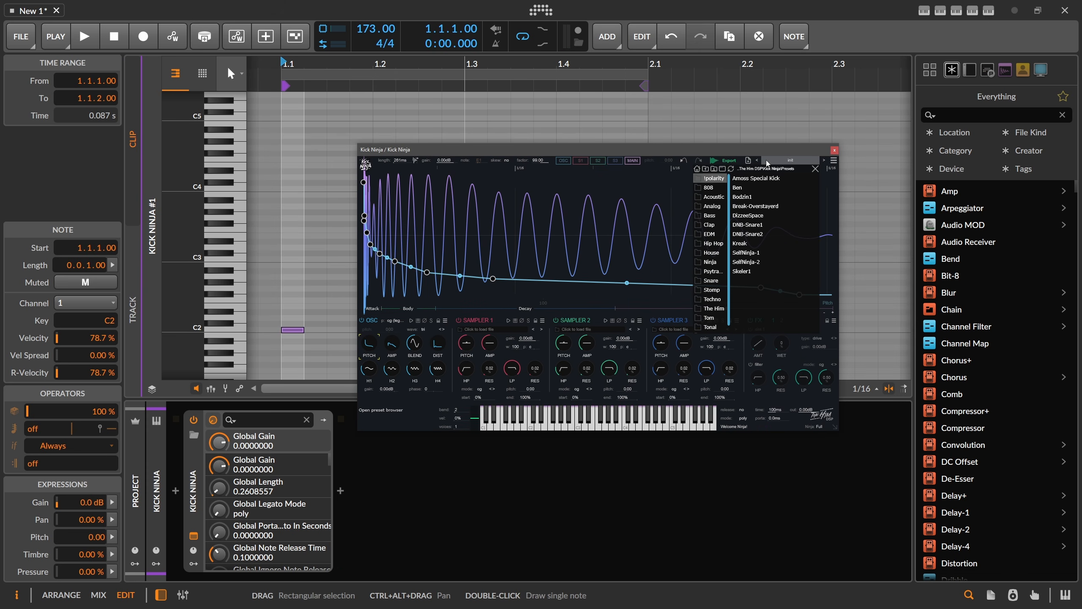
click(833, 160)
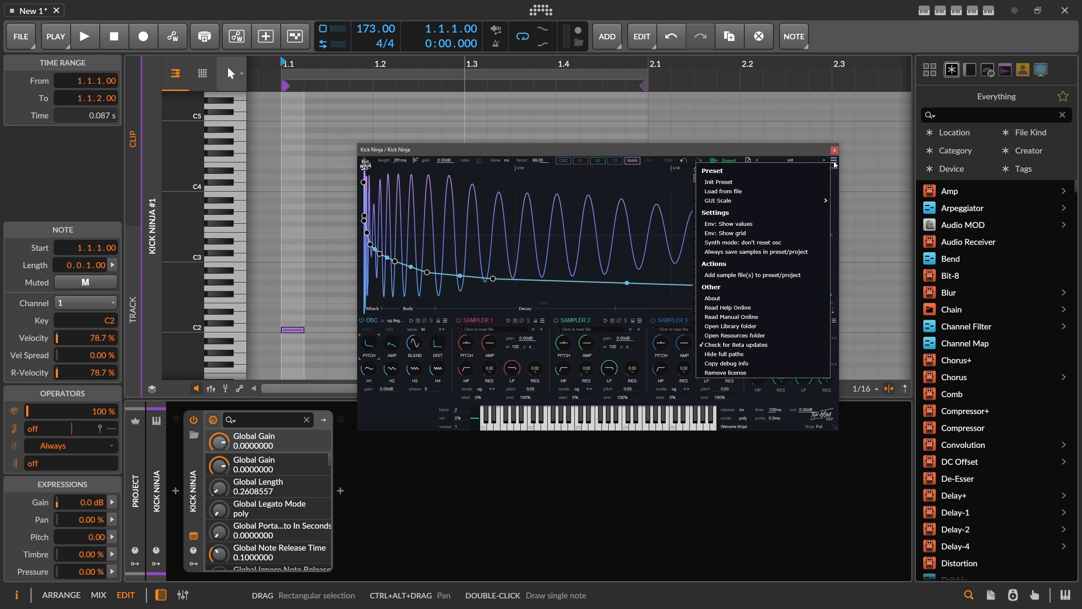
click(745, 181)
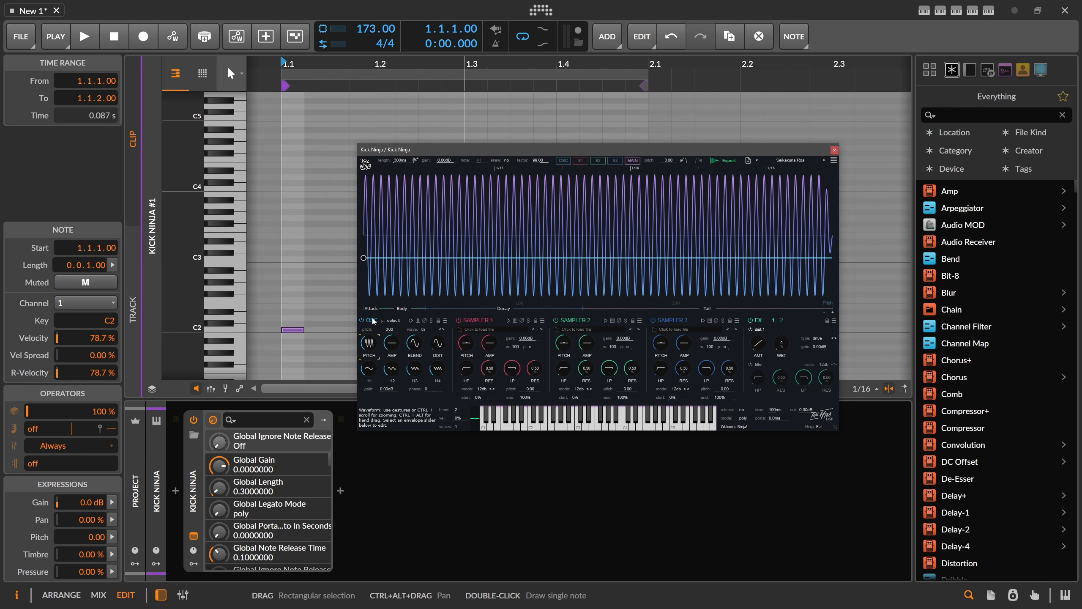
drag(462, 150, 500, 70)
drag(308, 64, 296, 58)
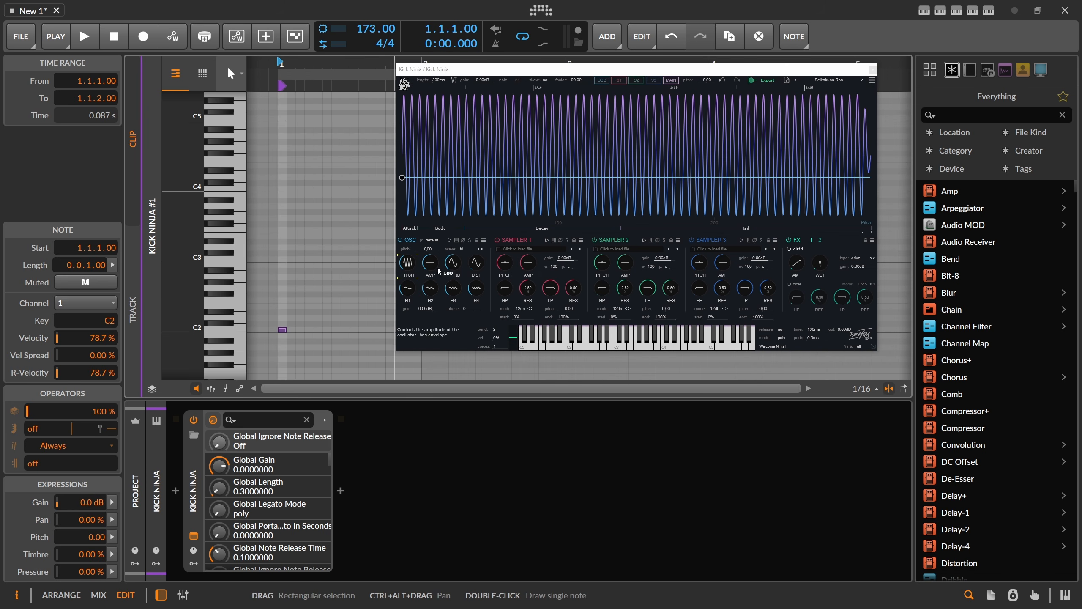
click(498, 241)
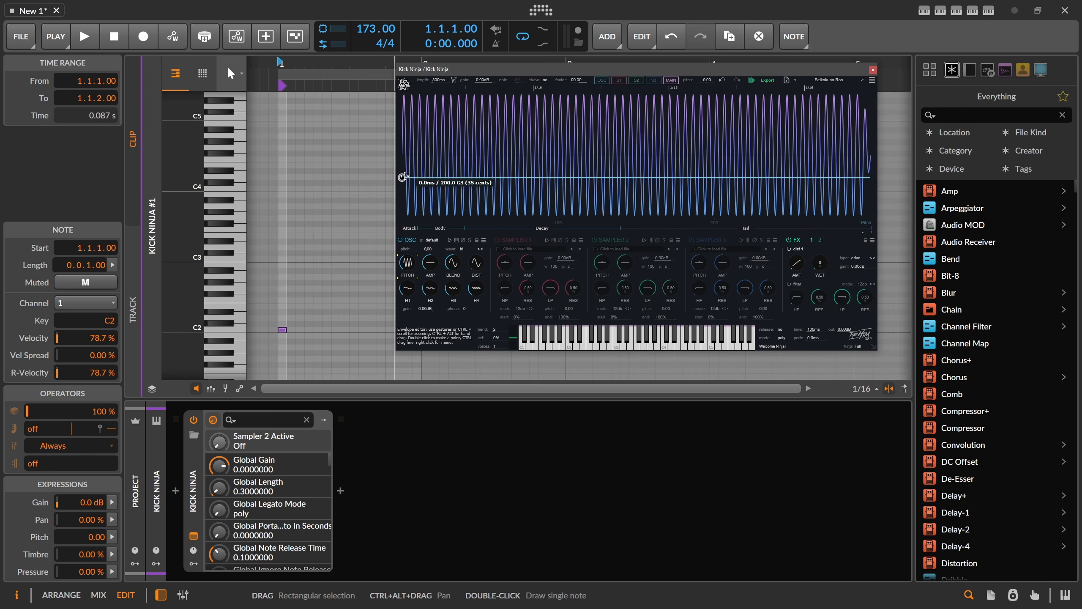
Step: Shape a falling pitch envelope and a straight amplitude decay ending near the 1/16 mark for the Kick Ninja oscillator
drag(404, 176, 531, 220)
double_click(418, 147)
click(434, 263)
double_click(419, 164)
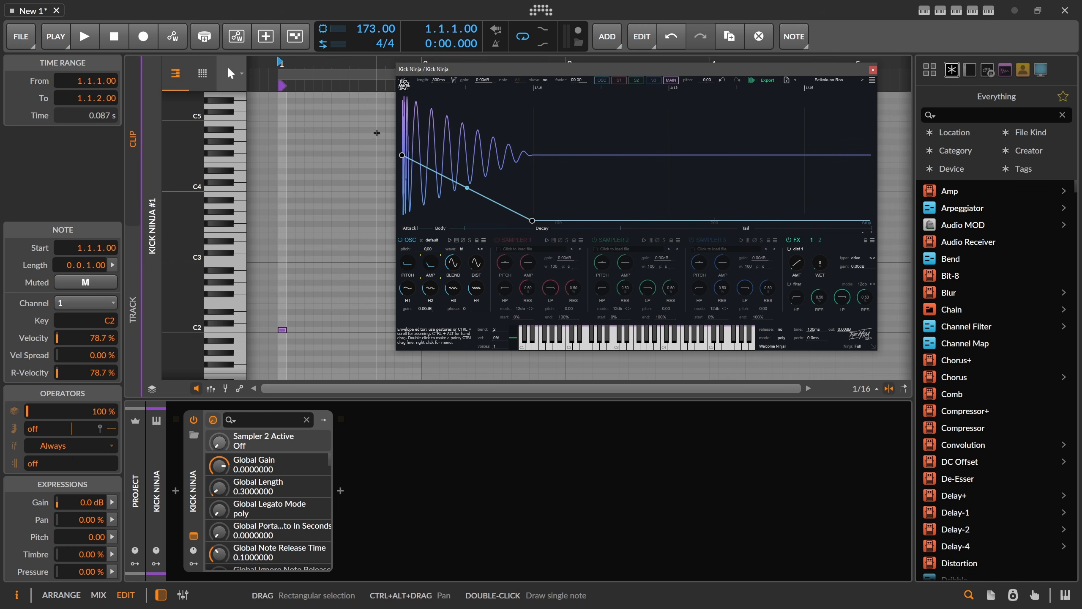
Step: Check the duration of one sixteenth in the arrangement and move the amp decay's end point to match it
click(363, 125)
key(Tab)
drag(469, 72, 668, 83)
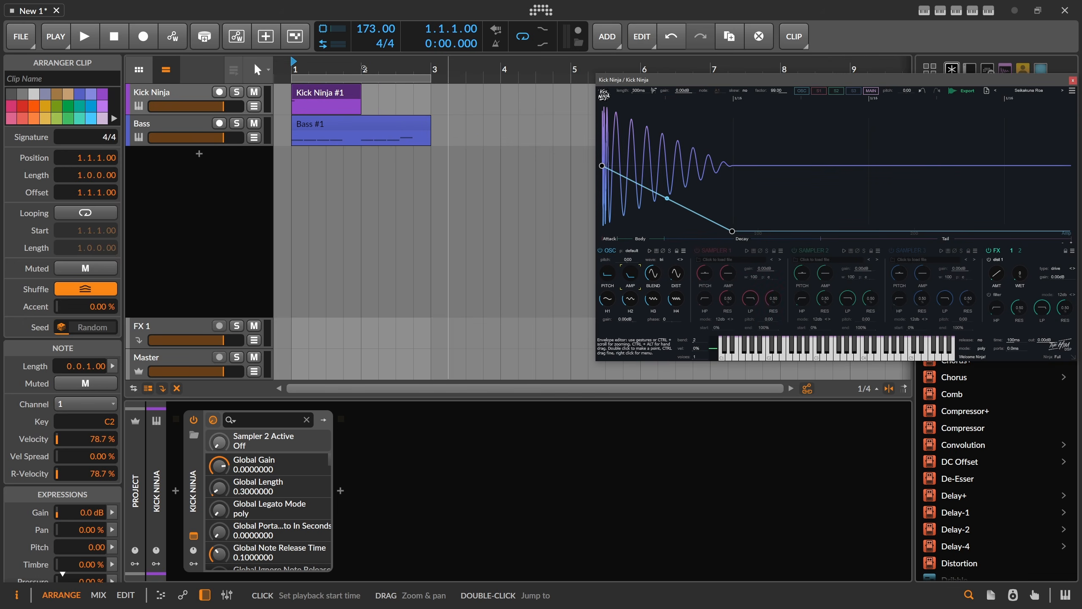
drag(308, 69, 308, 123)
click(310, 69)
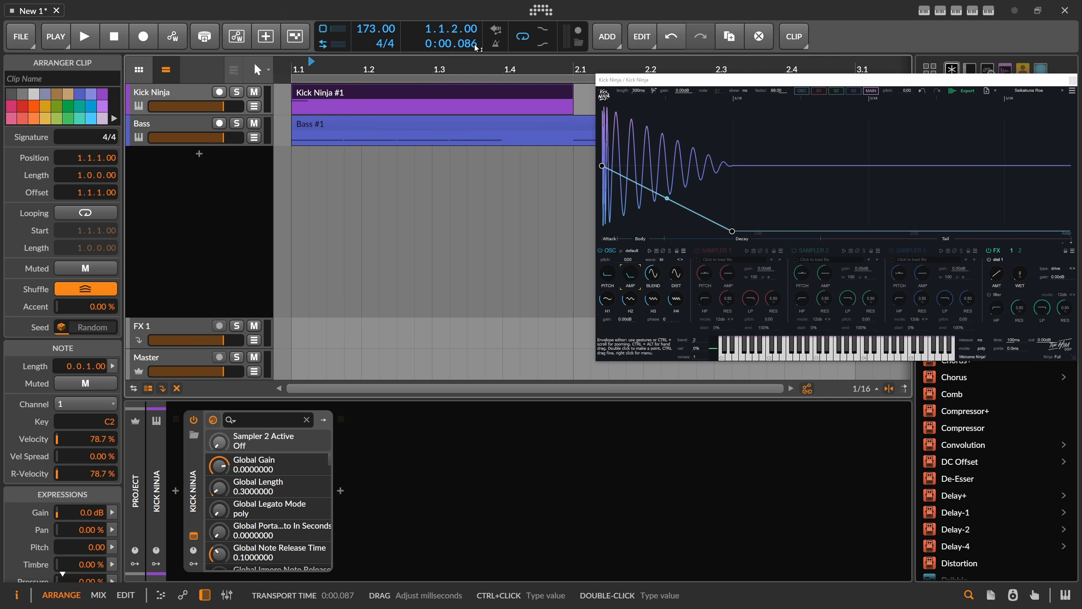
drag(733, 231, 733, 231)
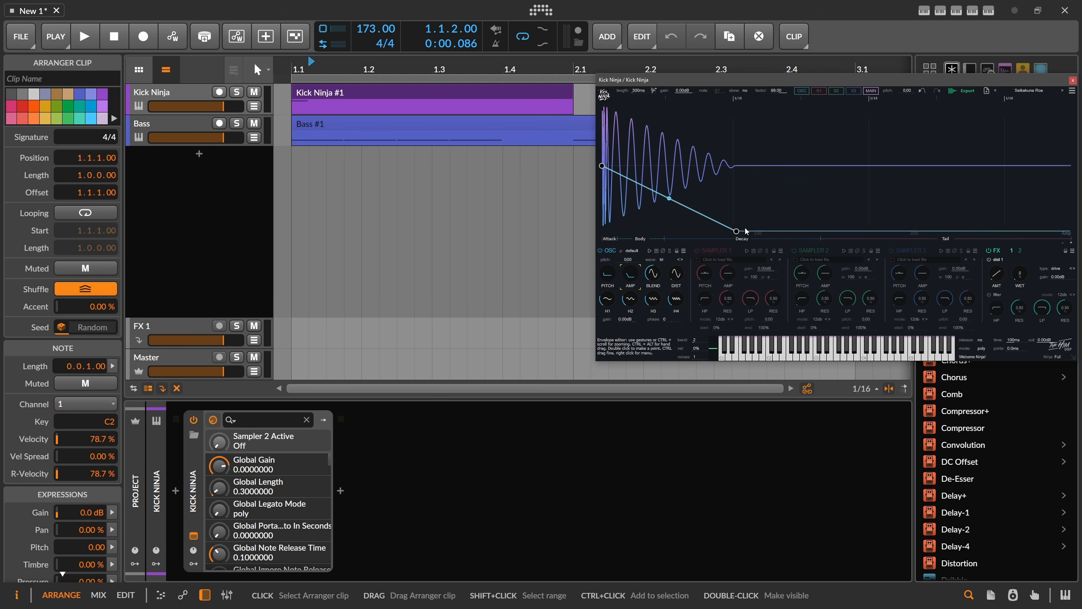
Step: Audition the kick with the bass from the start of bar 1 and shorten the loop region to one beat
scroll(341, 90, down, 2)
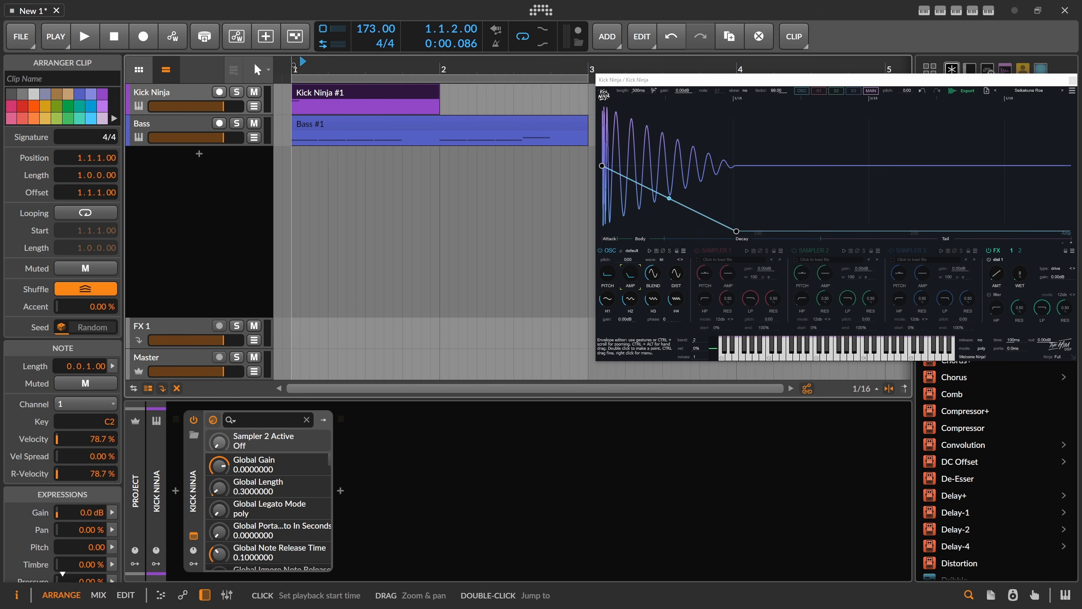
click(292, 68)
drag(693, 80, 475, 98)
key(space)
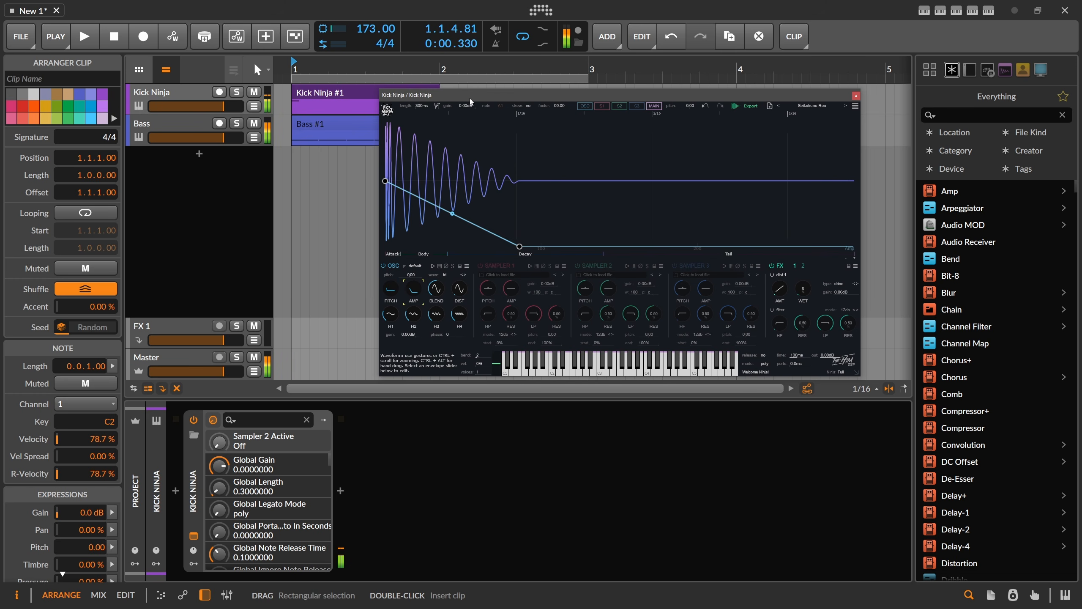
key(space)
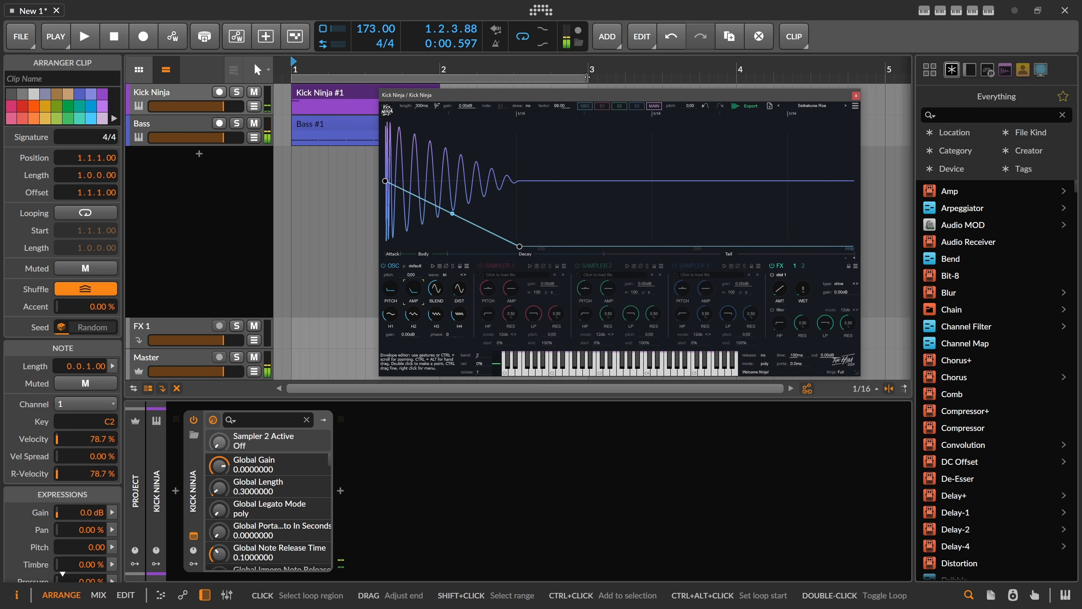
drag(587, 80, 311, 84)
scroll(326, 75, up, 1)
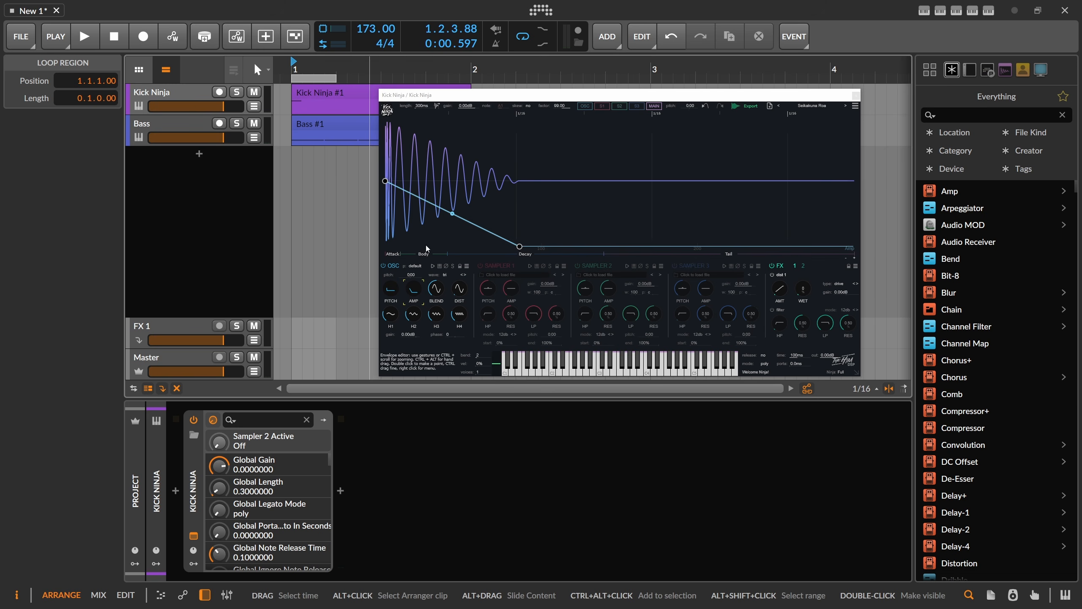
Step: Shape the oscillator's pitch envelope as a steep drop from a higher start pitch to a lower end point within the attack
click(391, 290)
drag(395, 217, 385, 158)
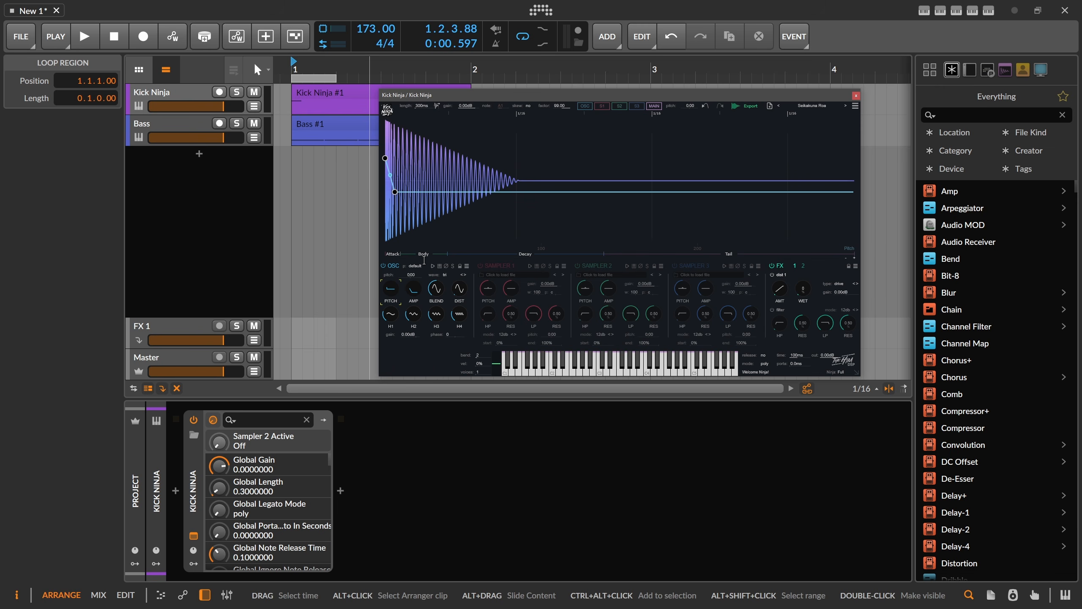
scroll(401, 213, up, 5)
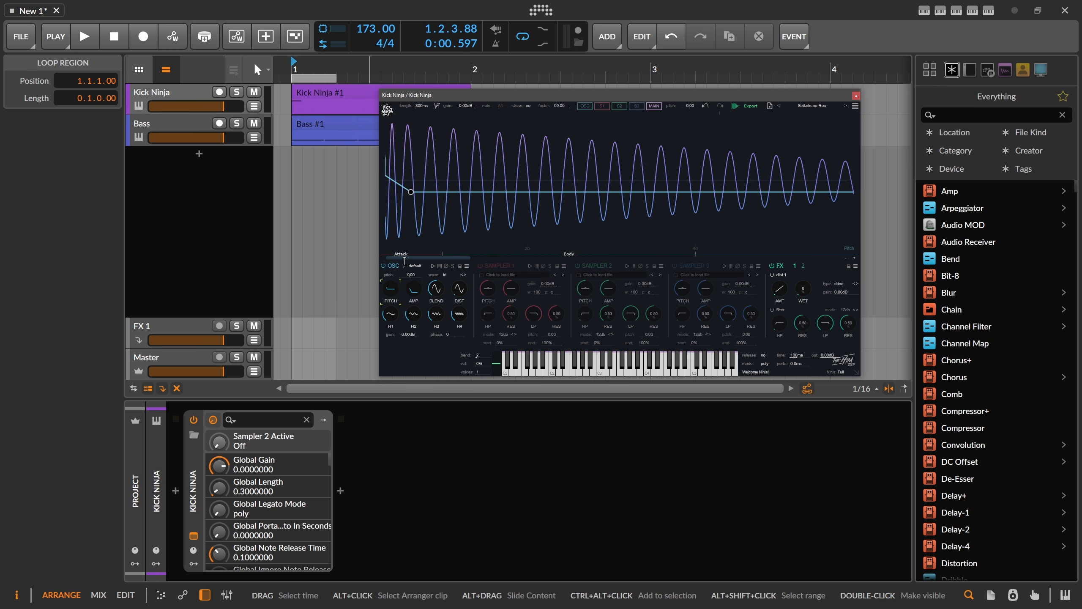
drag(403, 258, 395, 257)
drag(437, 191, 427, 218)
Step: Audition the kick repeatedly and add a breakpoint that steepens the beginning of the pitch drop
key(space)
key(space)
key(space)
key(space)
key(space)
key(space)
key(space)
key(space)
double_click(412, 212)
key(space)
key(space)
key(space)
key(space)
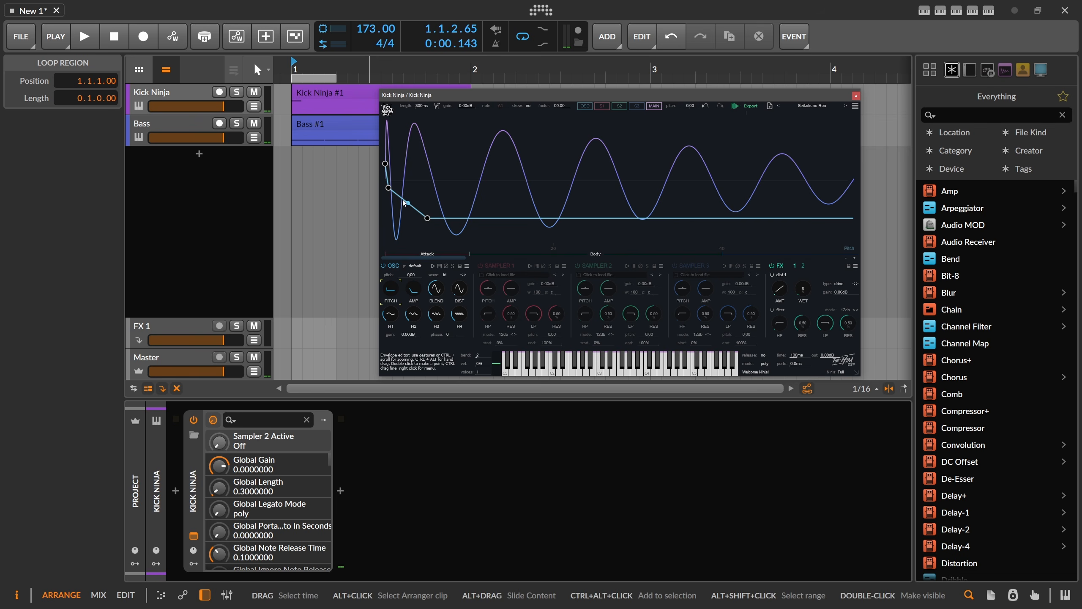
Step: Open the Bass clip's notes and check the key of its first note
double_click(307, 123)
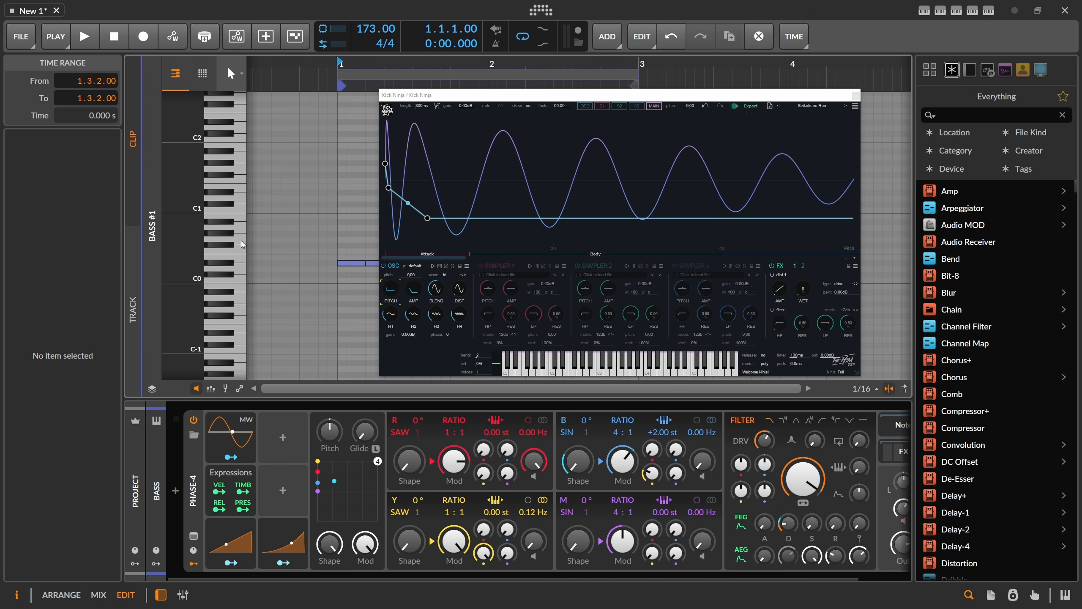
key(Tab)
key(Tab)
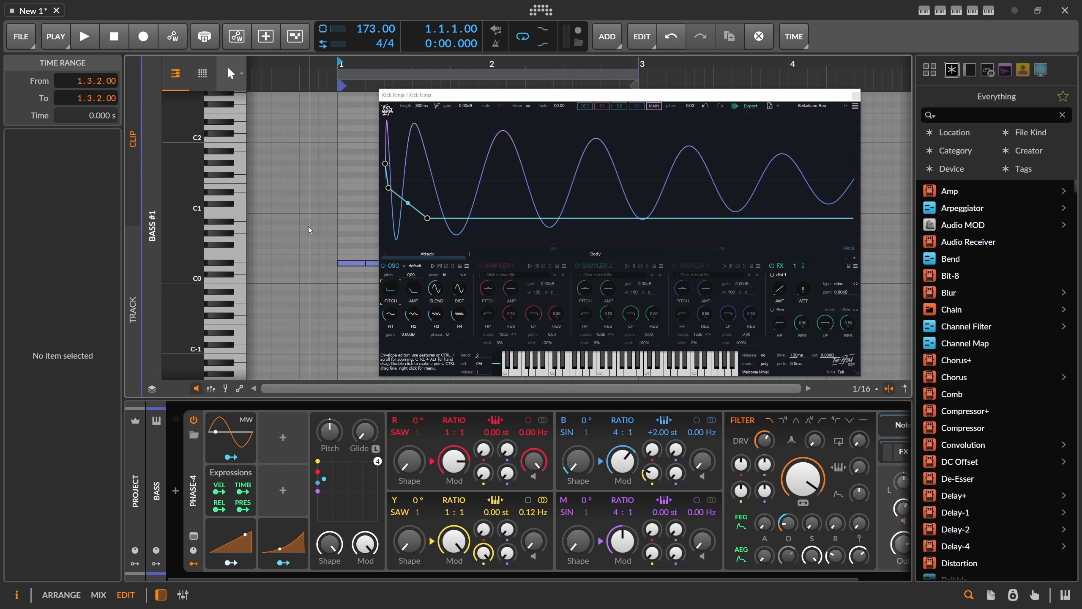
click(335, 230)
key(ctrl+a)
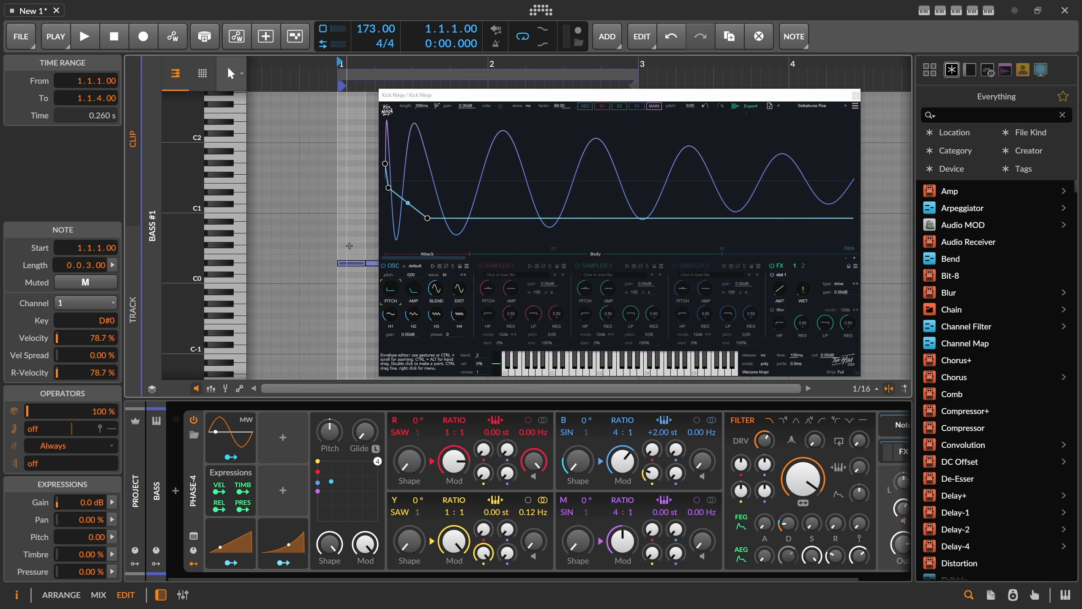
Step: Lower the end point of the kick's pitch envelope slightly and audition it repeatedly against the bass
mouse_move(427, 218)
mouse_down()
mouse_move(400, 209)
mouse_move(387, 189)
mouse_move(433, 226)
mouse_up()
key(space)
key(space)
key(space)
key(space)
key(space)
key(space)
key(space)
key(space)
key(space)
key(space)
Step: Add another breakpoint to the pitch drop, set its end point to G1, and fine-tune the middle points while listening
double_click(413, 219)
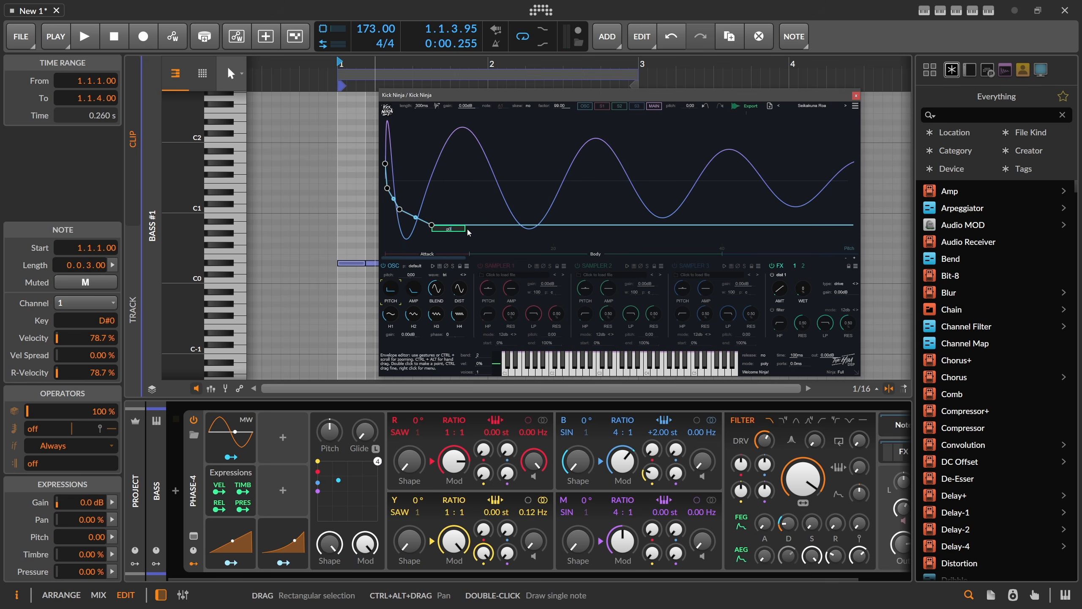
key(Return)
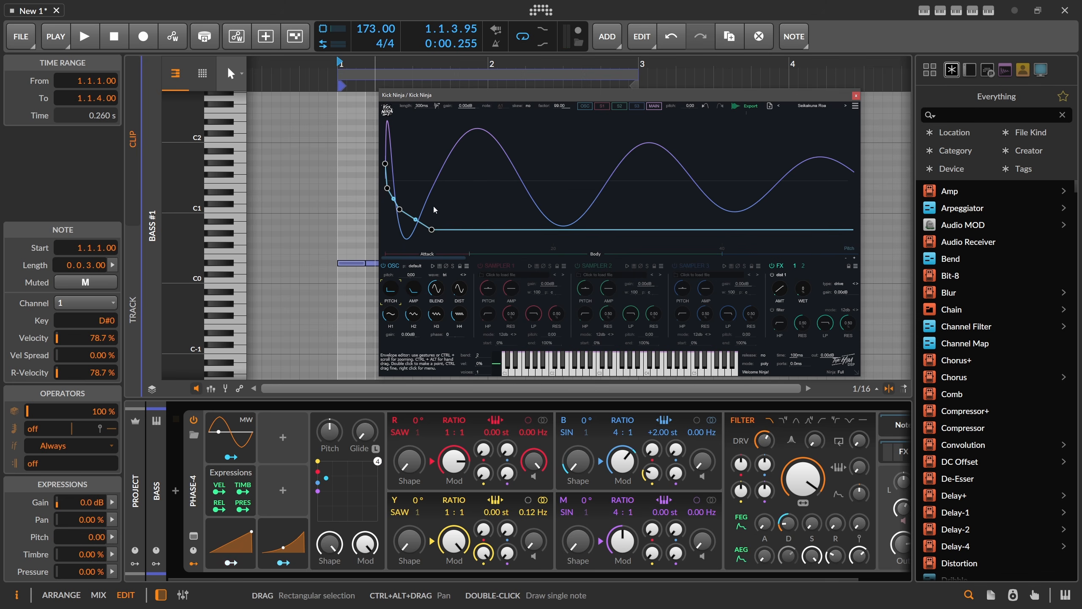
key(space)
key(space)
key(space)
drag(388, 188, 398, 212)
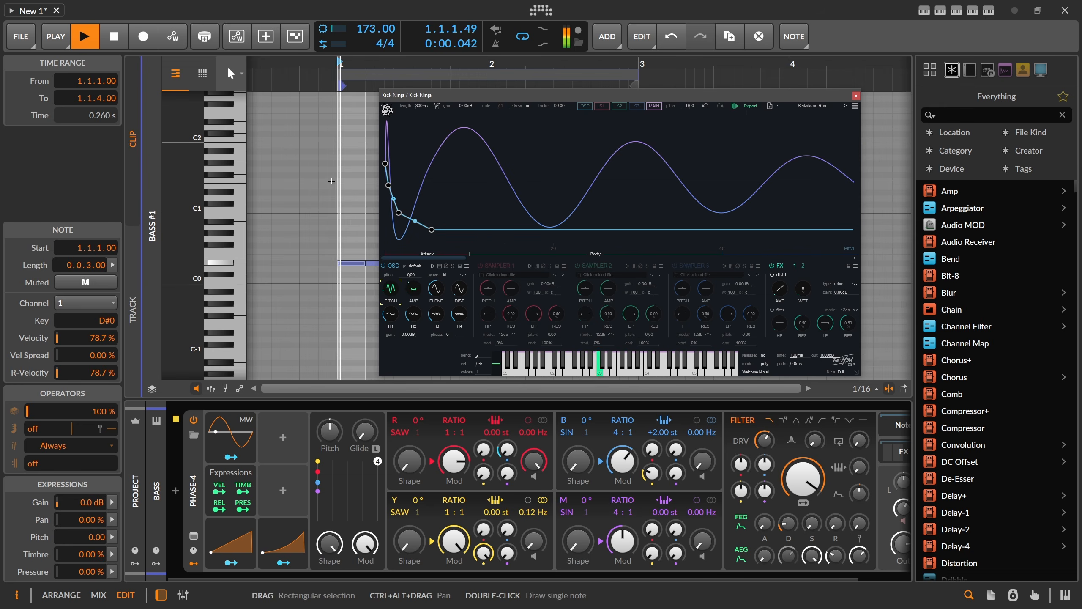
Step: Return to the arrangement and solo the Kick Ninja track during playback
key(alt+1)
click(237, 124)
click(237, 92)
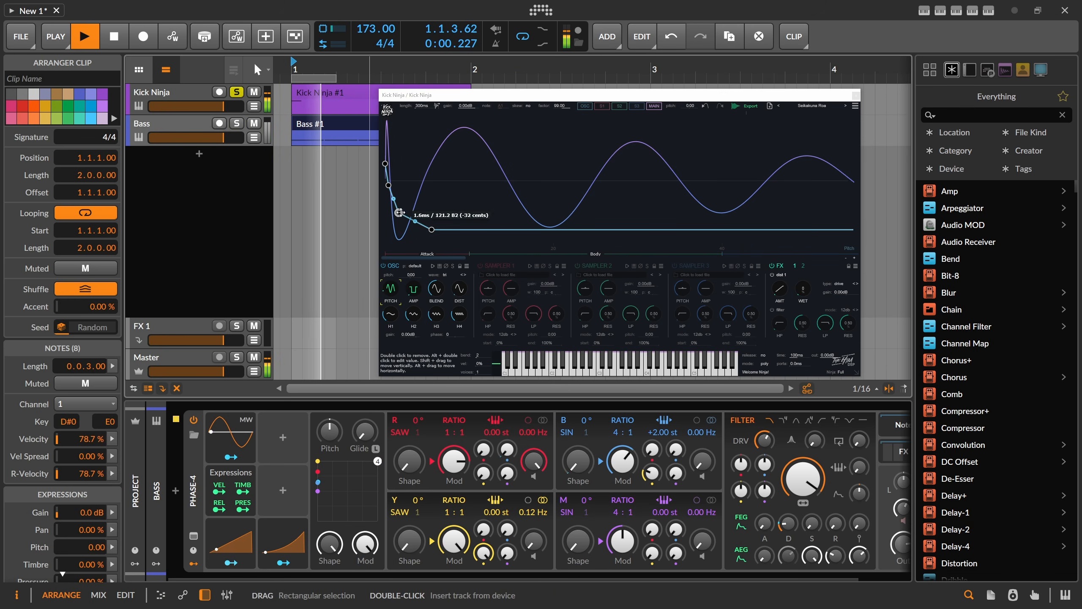
Step: Raise the middle points of the kick's pitch envelope and extend its G1 end point to just beyond 9.5 ms
drag(398, 213, 391, 178)
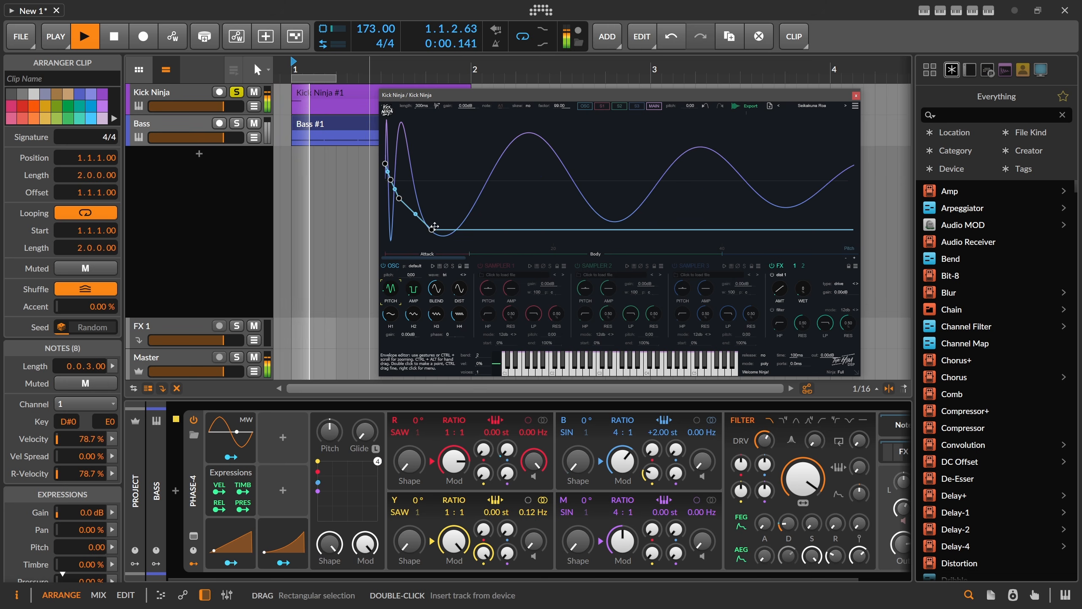
drag(431, 229, 465, 230)
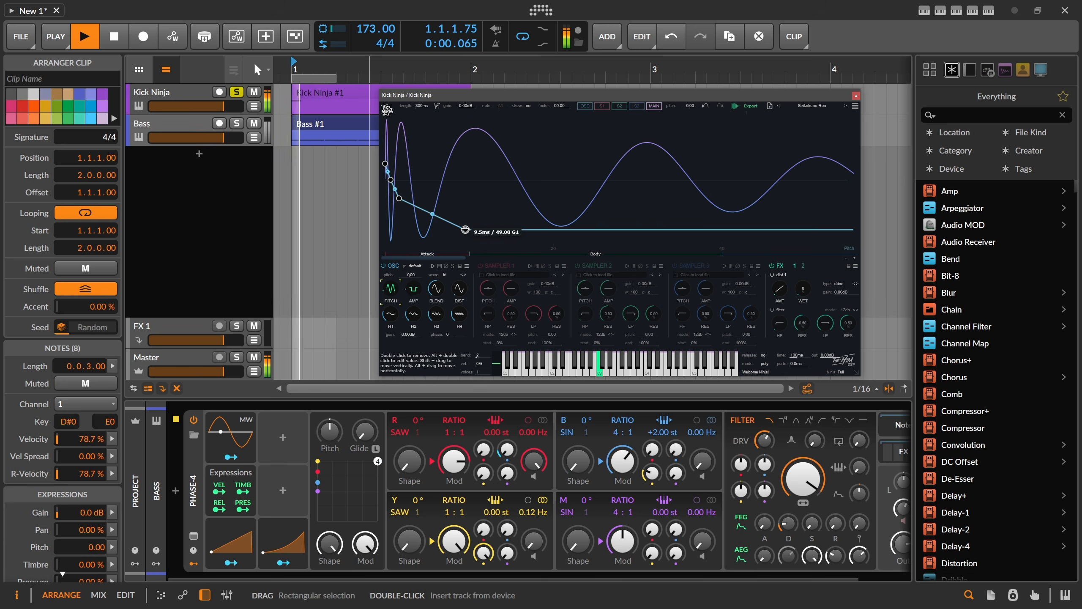
key(space)
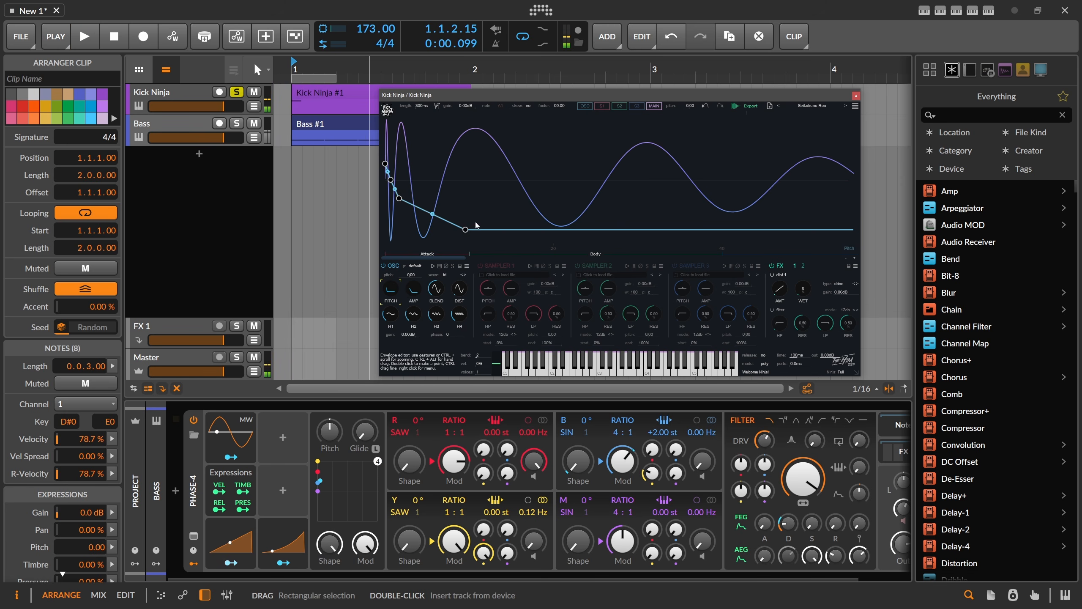
mouse_move(465, 231)
mouse_down()
mouse_move(448, 231)
mouse_move(472, 230)
mouse_up()
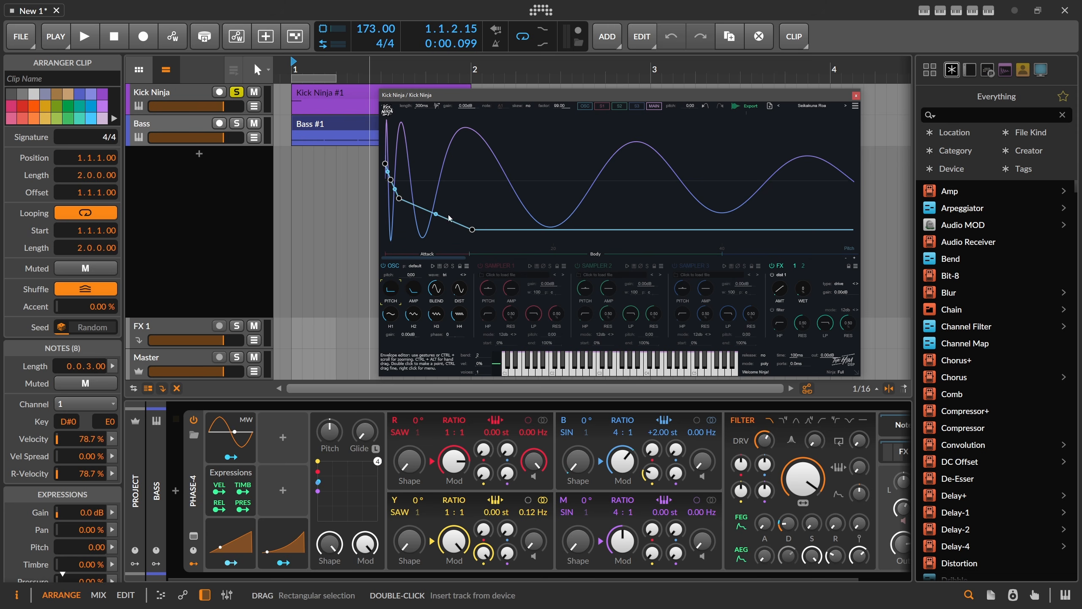
Step: Reshape the kick's pitch envelope by moving a middle breakpoint to about D3 and raising the start point slightly while auditioning
mouse_move(419, 198)
mouse_down()
mouse_move(385, 174)
mouse_move(413, 208)
mouse_up()
drag(385, 172, 436, 209)
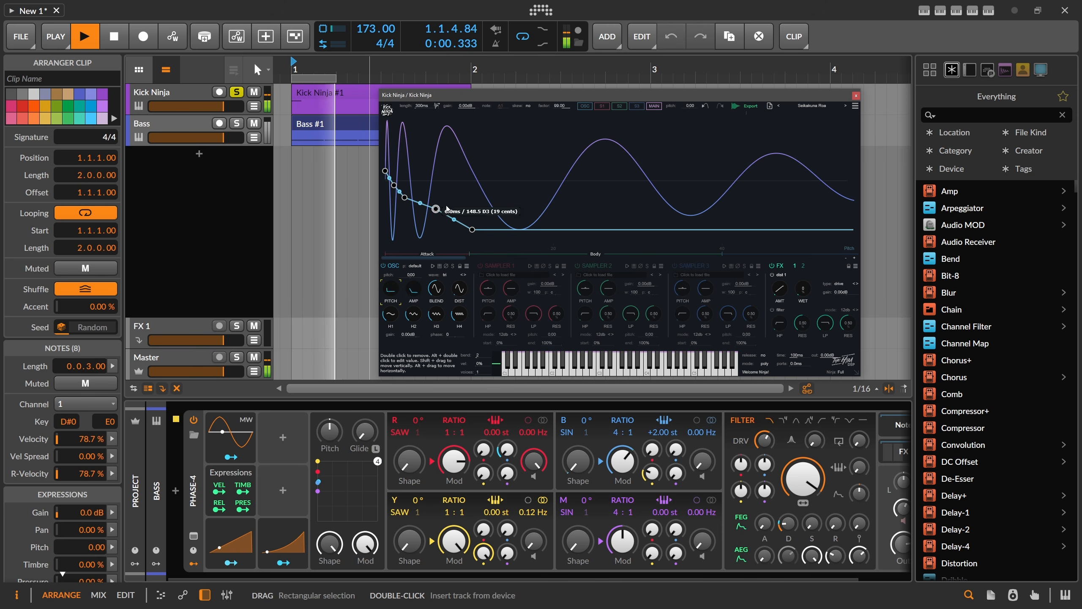
key(space)
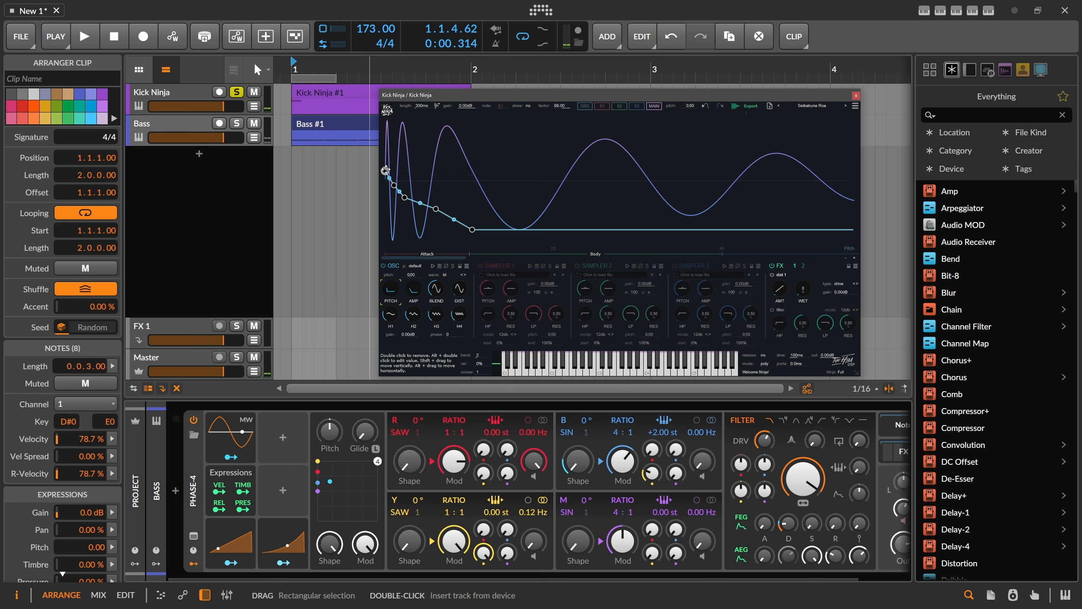
drag(385, 171, 386, 167)
Step: Solo the Bass together with the kick and extend the loop region to one full bar for playback
click(237, 123)
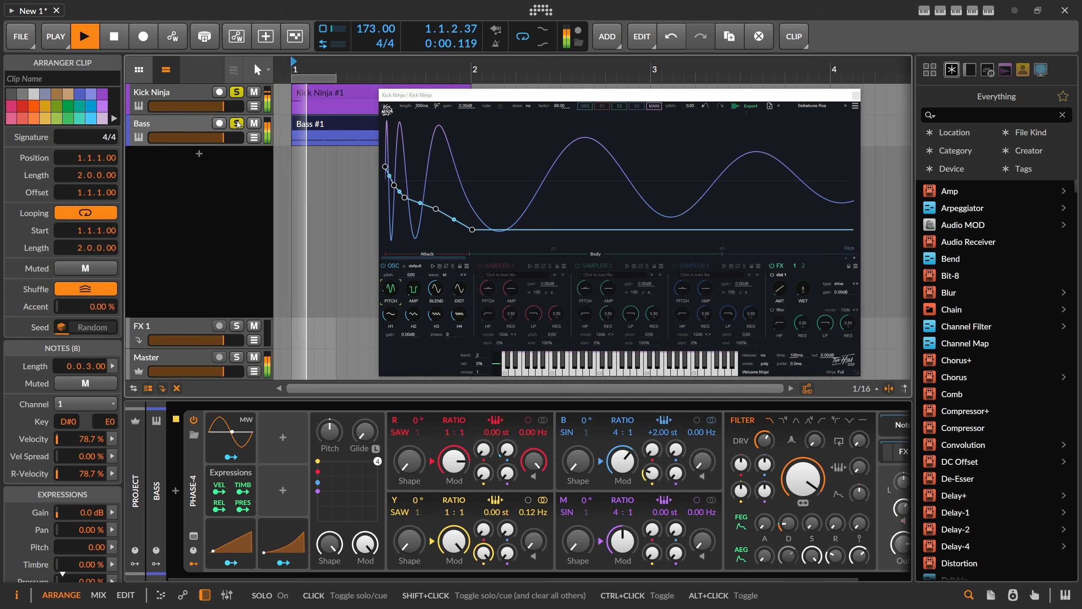
key(space)
drag(336, 78, 470, 80)
key(space)
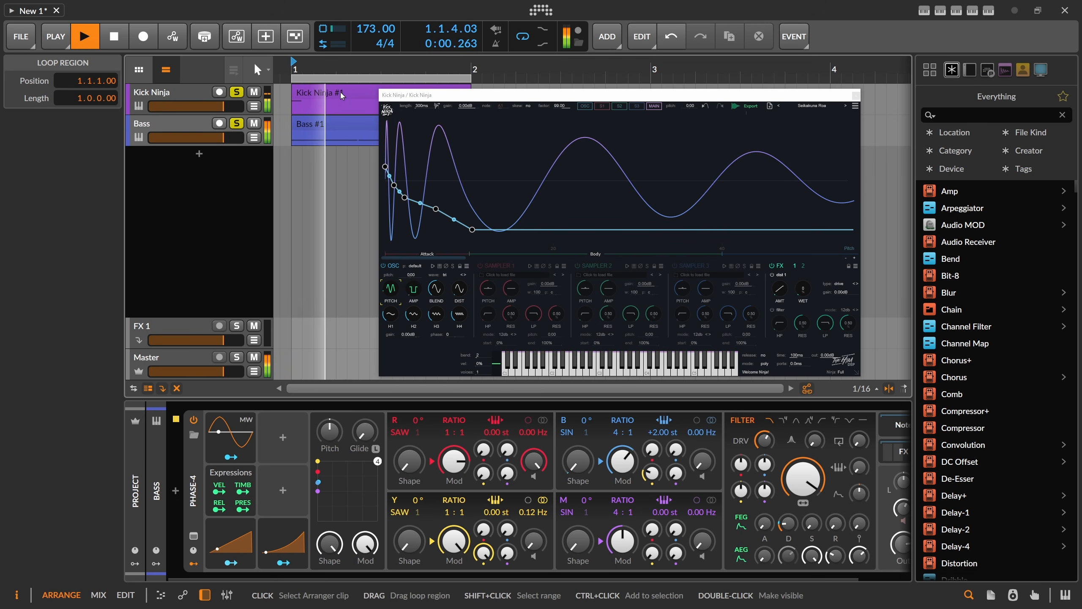
key(space)
Step: Select the Kick Ninja track and nudge the start point of its pitch envelope up slightly
click(198, 127)
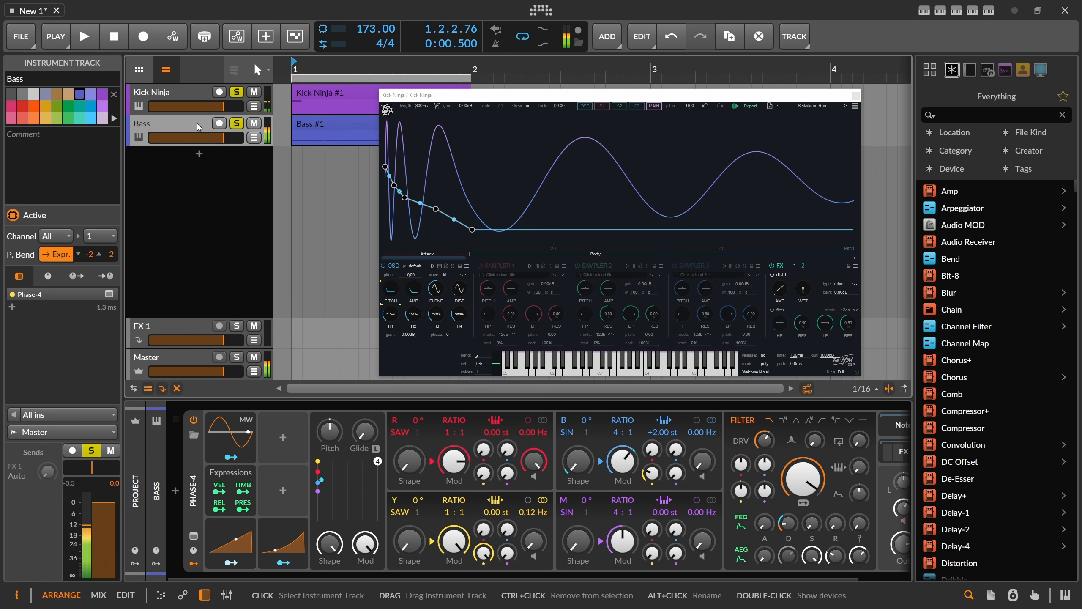
click(183, 100)
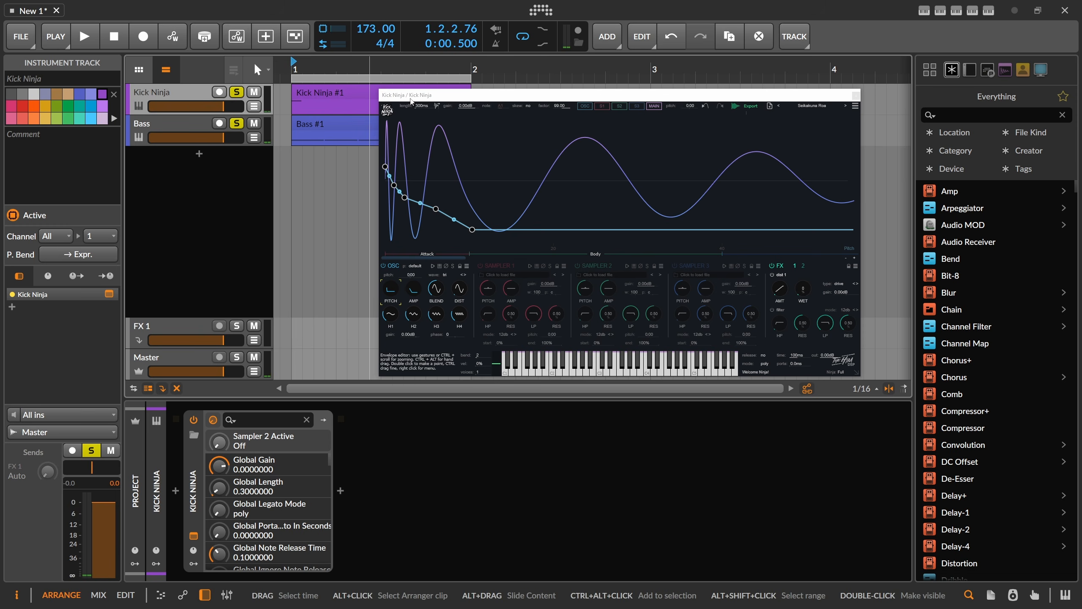
drag(385, 166, 385, 165)
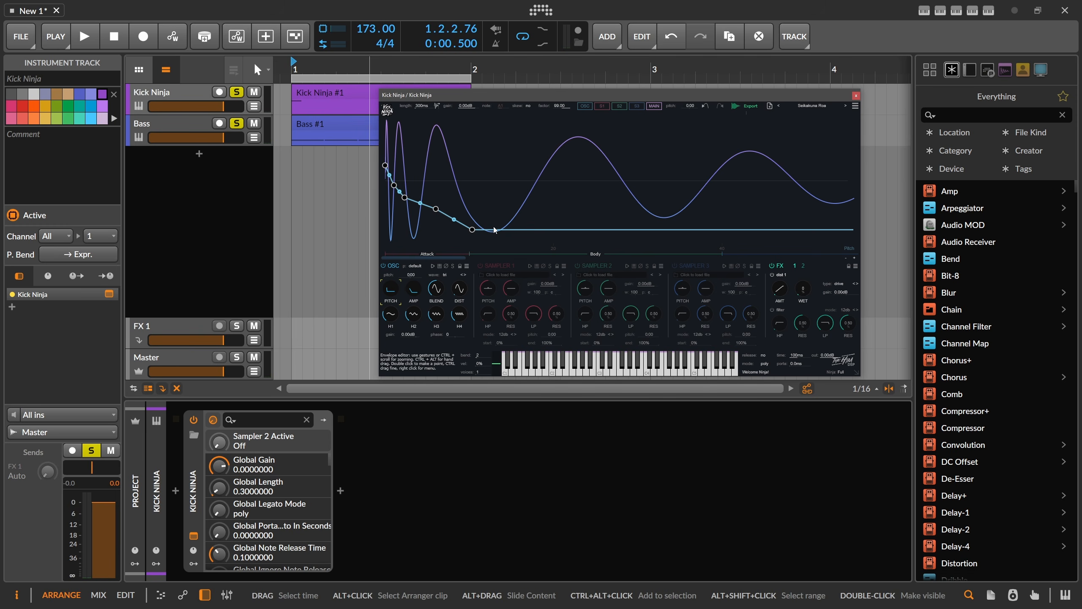
Step: Load Stomp4.wav from the Stomp folder into Kick Ninja's Sampler 1 and close the sample browser
click(496, 275)
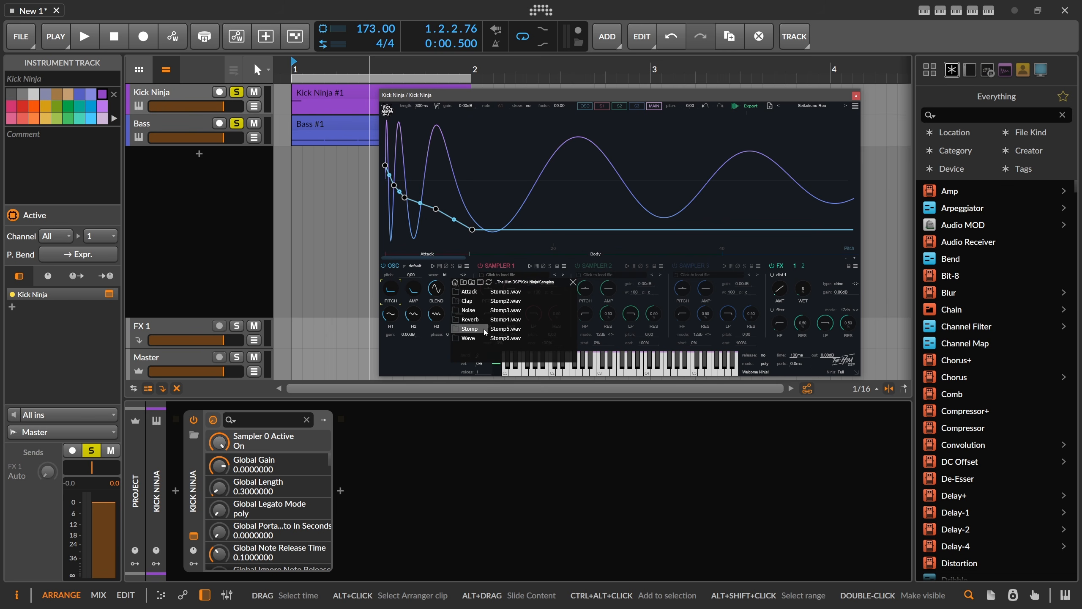
click(509, 319)
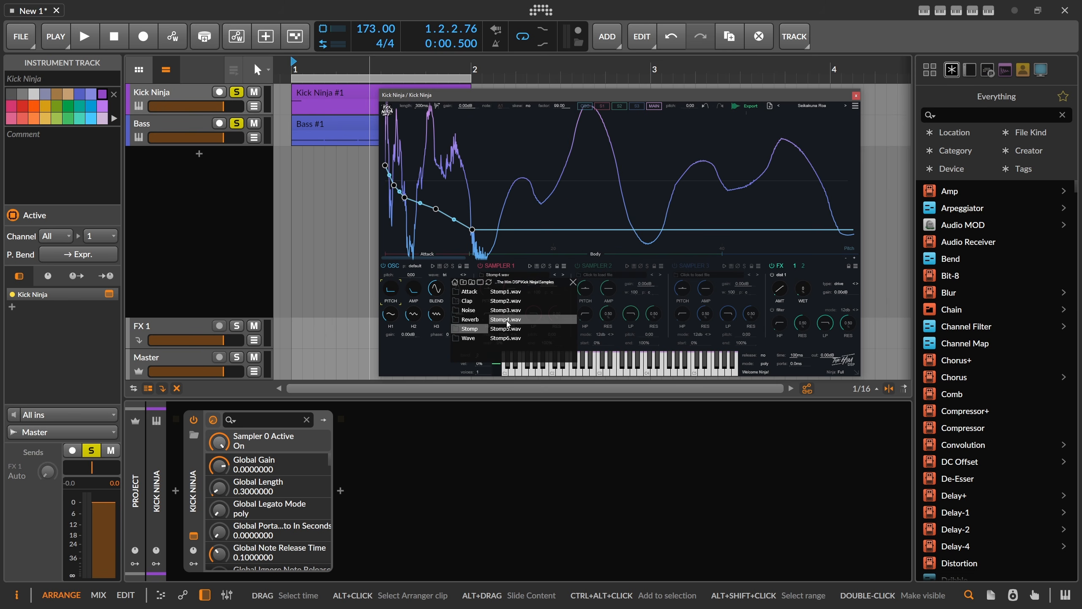
click(573, 282)
right_click(392, 270)
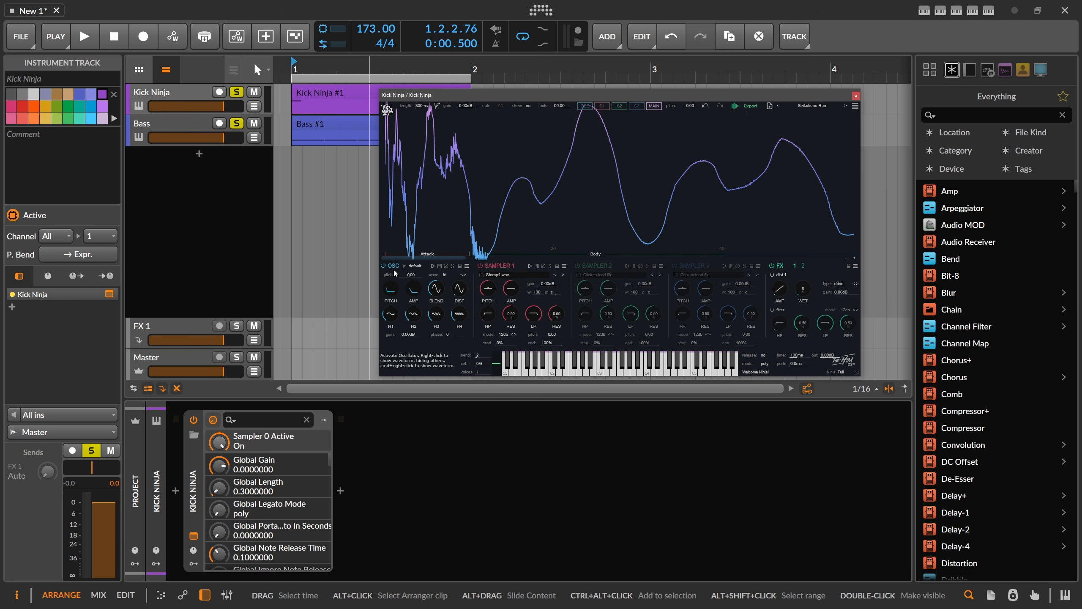
Step: Remove the Bass from solo and audition the kick with its stomp sample alone
key(space)
click(237, 125)
key(space)
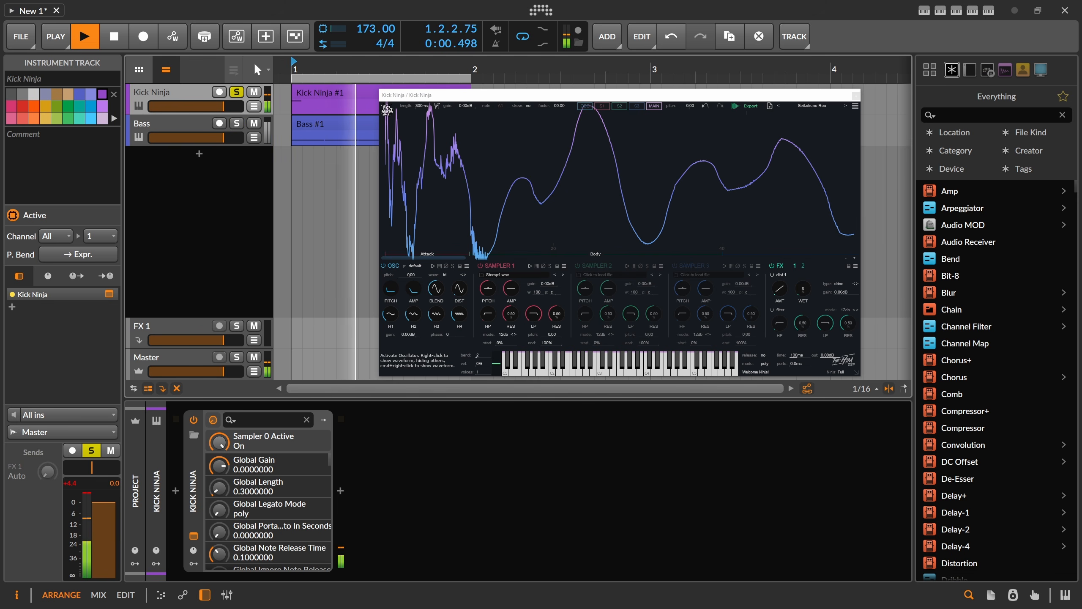
key(space)
click(421, 193)
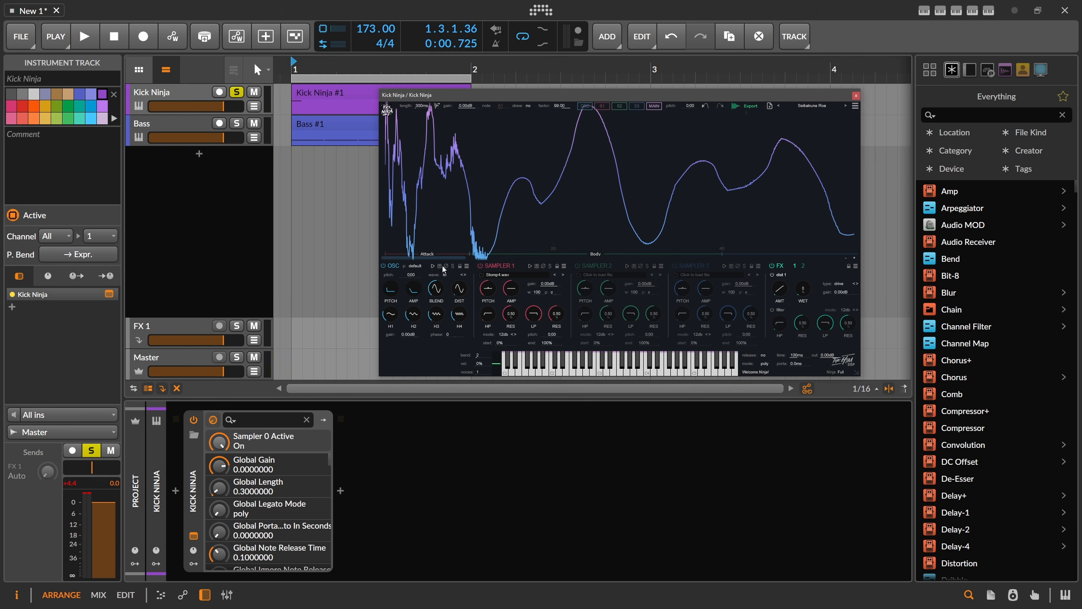
Step: Toggle Sampler 1 and the oscillator to compare their contributions to the kick's waveform
click(481, 268)
click(481, 267)
right_click(384, 266)
click(384, 266)
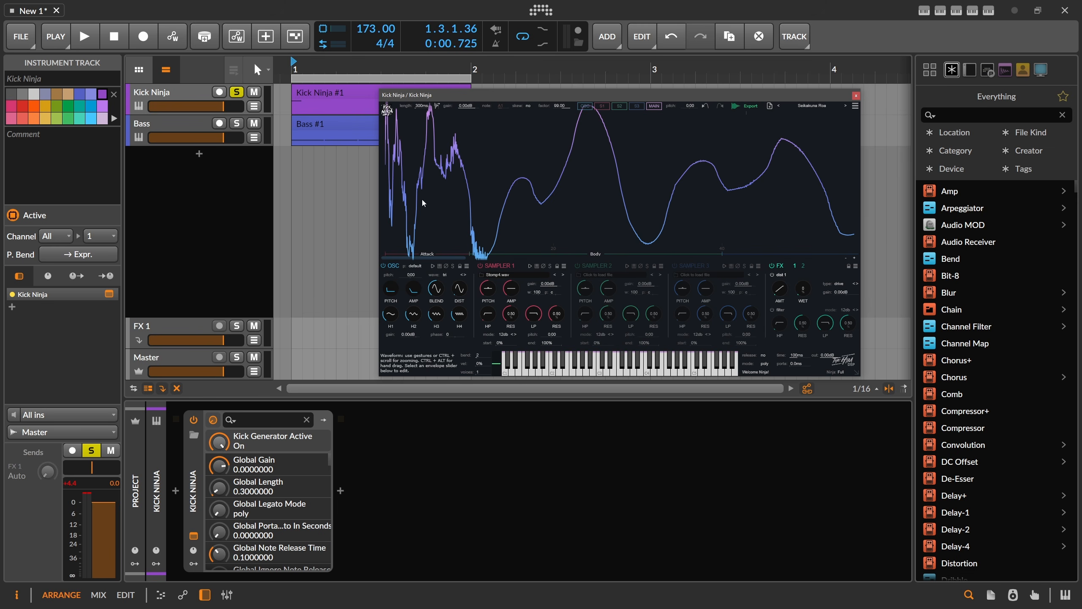
Step: Raise the frequency of Sampler 1's high-pass filter envelope beyond about 565 Hz while auditioning the kick
click(490, 313)
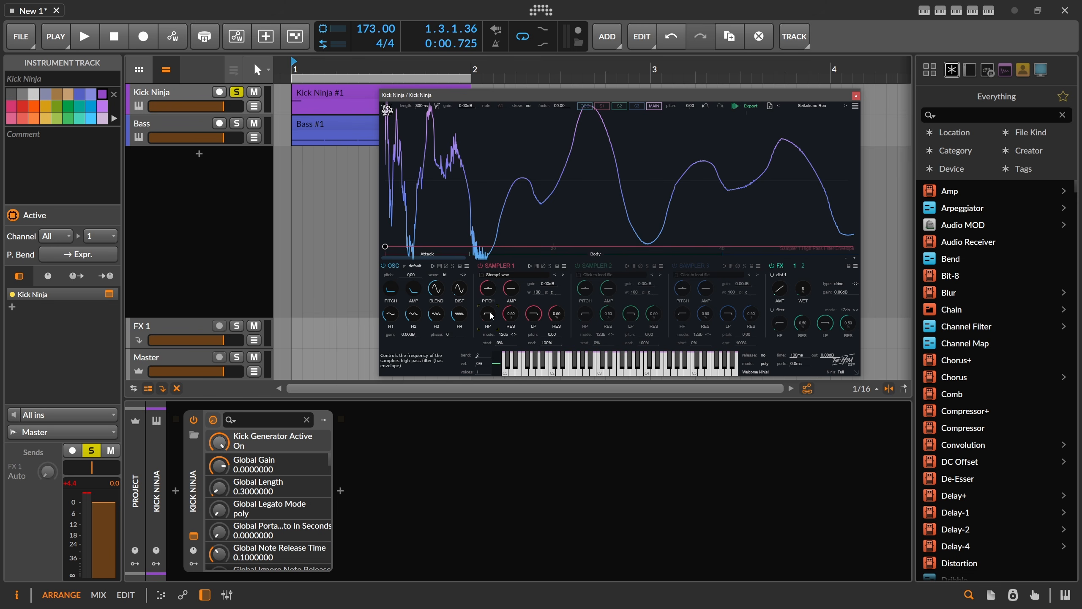
drag(383, 246, 385, 176)
scroll(445, 172, down, 5)
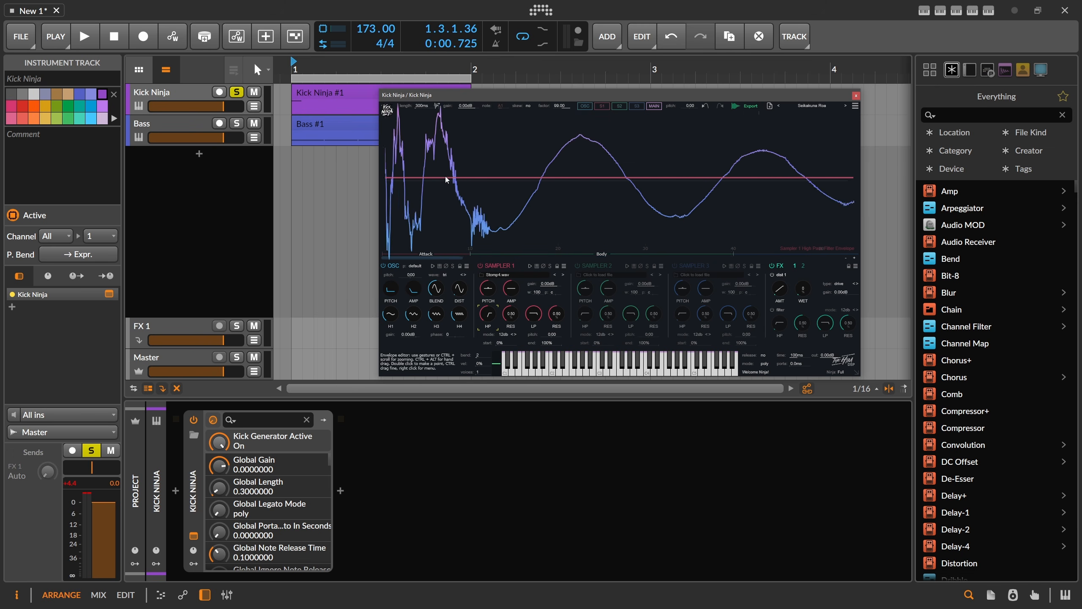
key(space)
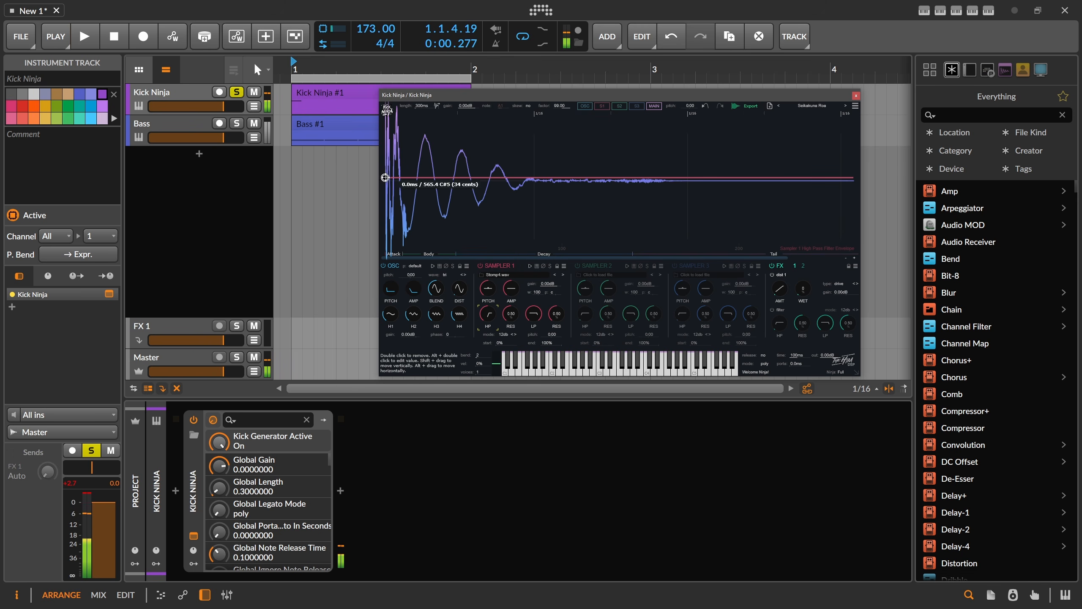
drag(384, 177, 385, 149)
double_click(420, 182)
key(space)
Step: Add a breakpoint to Sampler 1's amp envelope and pull it down to zero to fade the stomp sample out
click(517, 286)
double_click(434, 188)
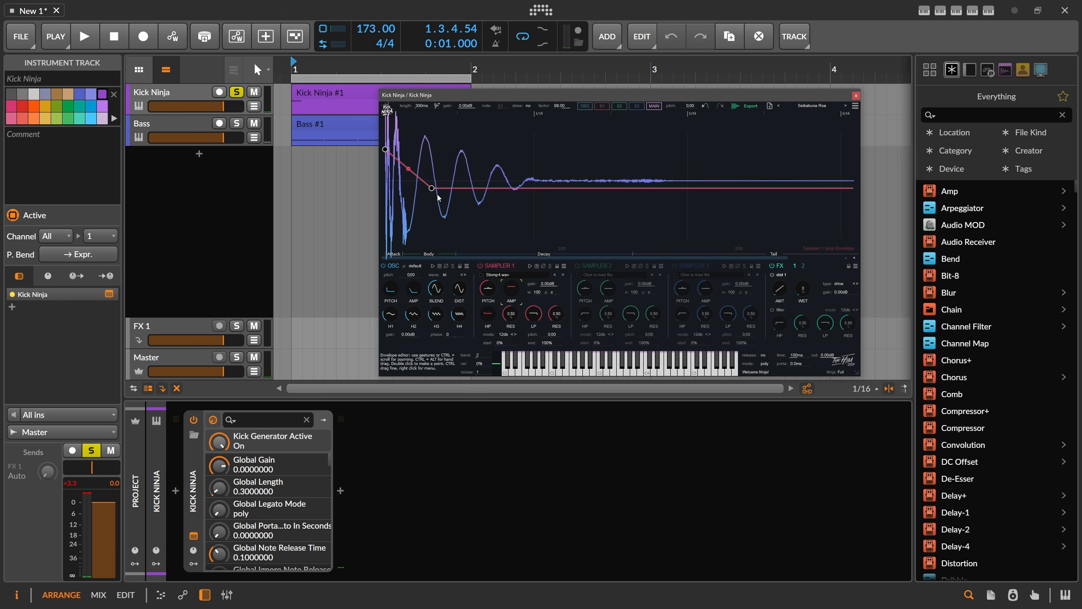
drag(434, 188, 503, 253)
key(space)
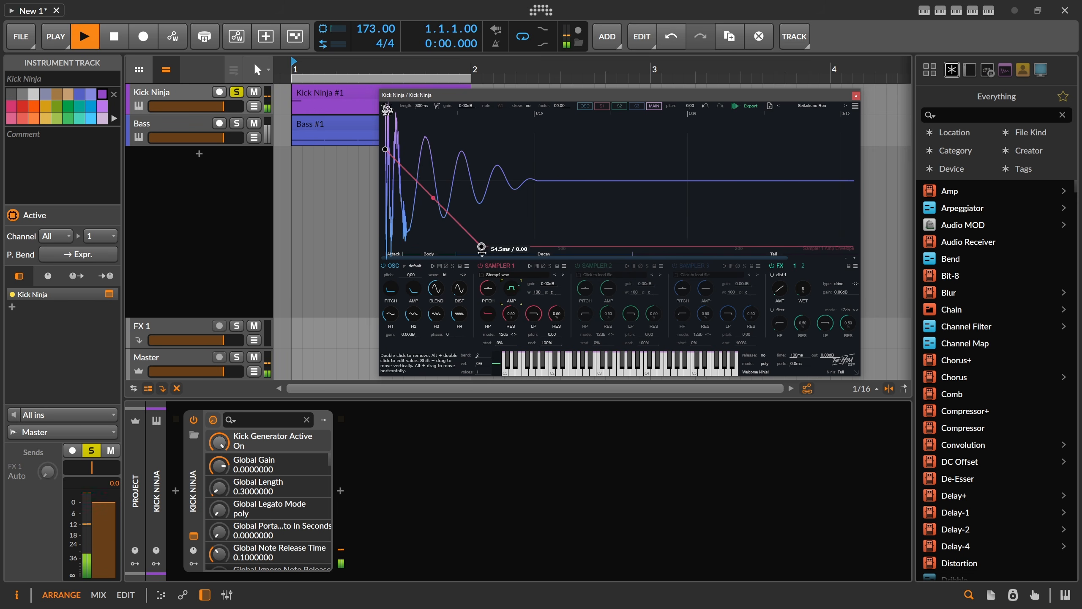
Step: Lower the start of Sampler 1's amp envelope to zero and add a peak slightly before 24 ms
drag(385, 150, 386, 252)
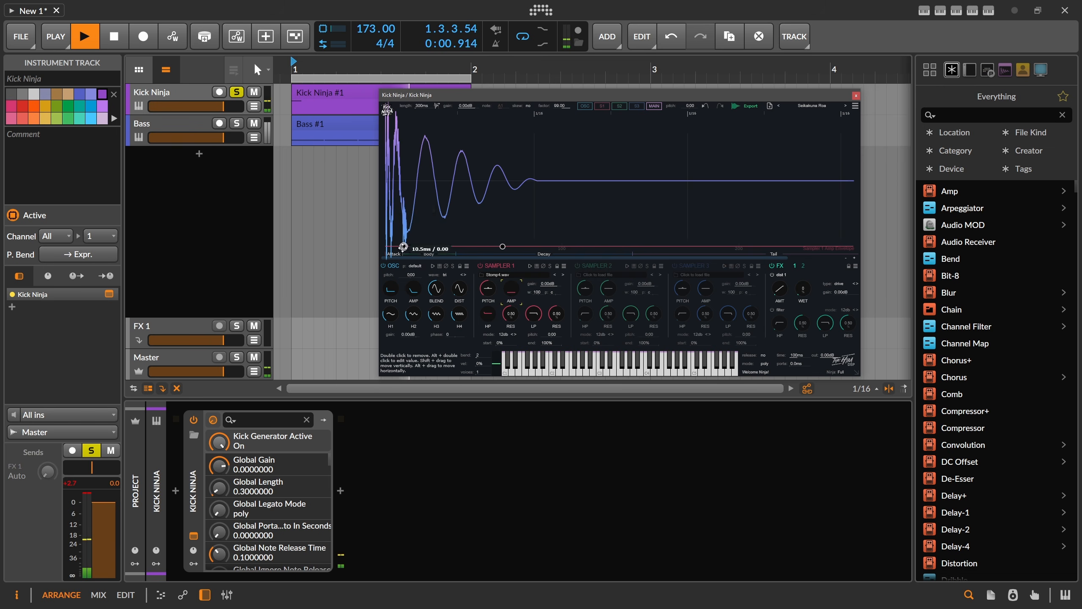
double_click(428, 185)
drag(428, 186, 417, 137)
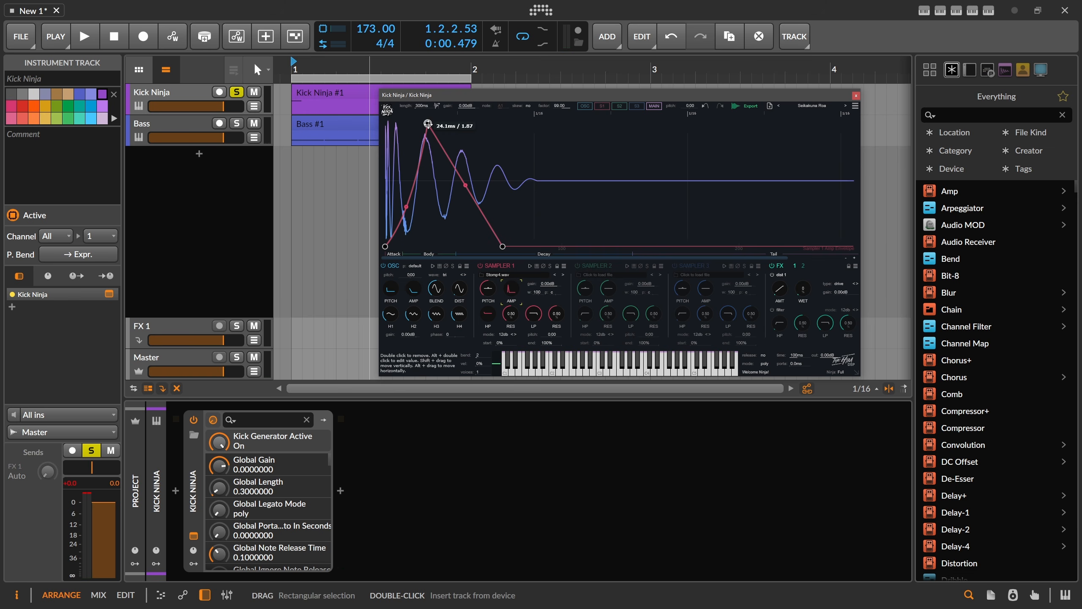
drag(427, 124, 416, 126)
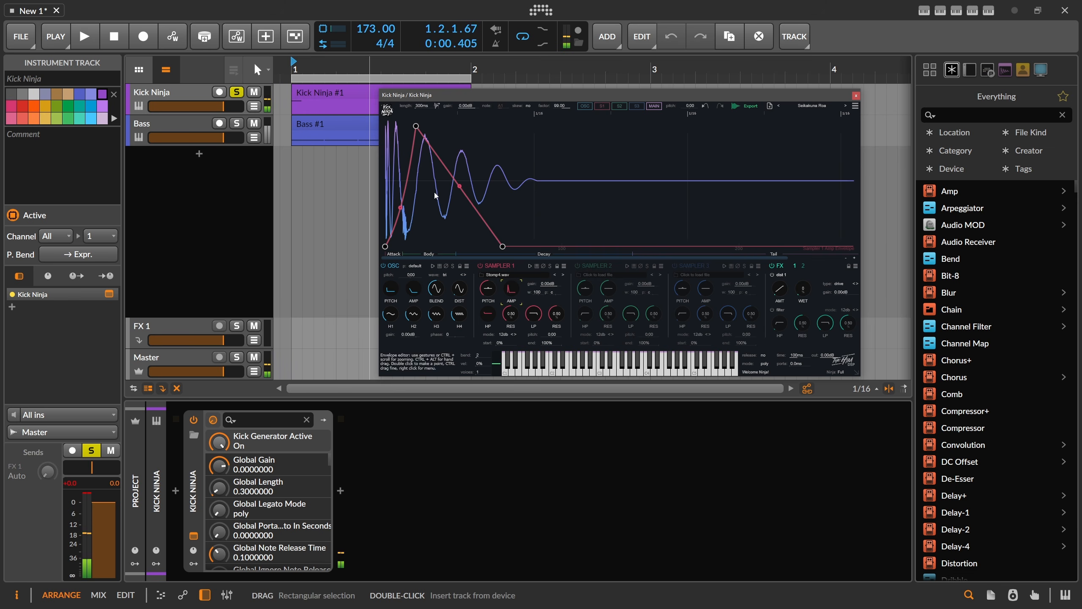
Step: Lower the start of the oscillator's amp envelope, extend its sustain point, and add an early breakpoint level with it
click(413, 288)
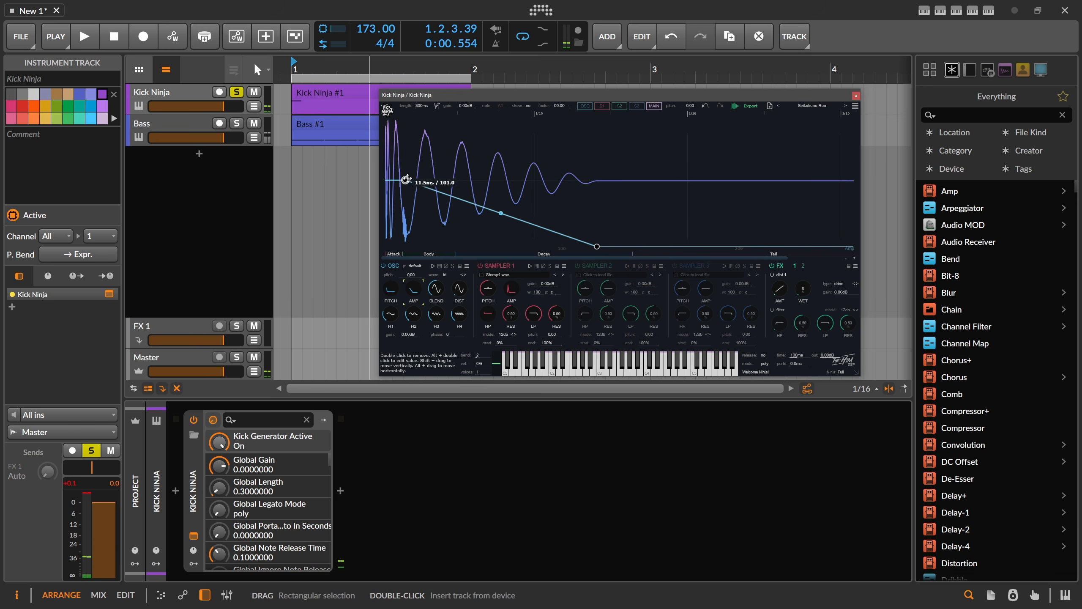
drag(407, 180, 429, 177)
drag(391, 209, 382, 218)
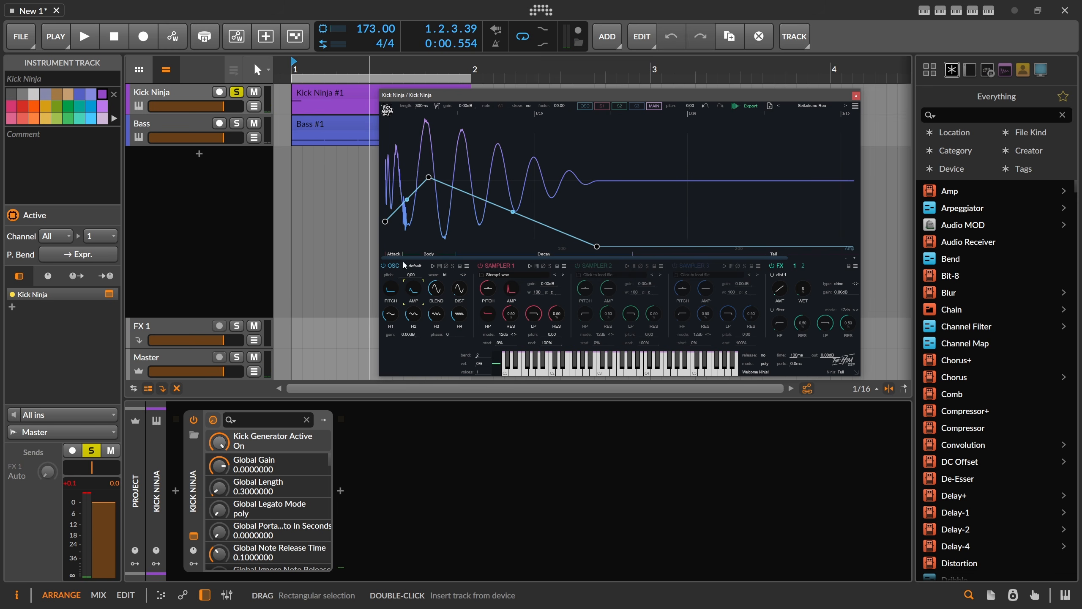
drag(429, 177, 499, 166)
double_click(447, 167)
key(space)
key(space)
key(space)
key(space)
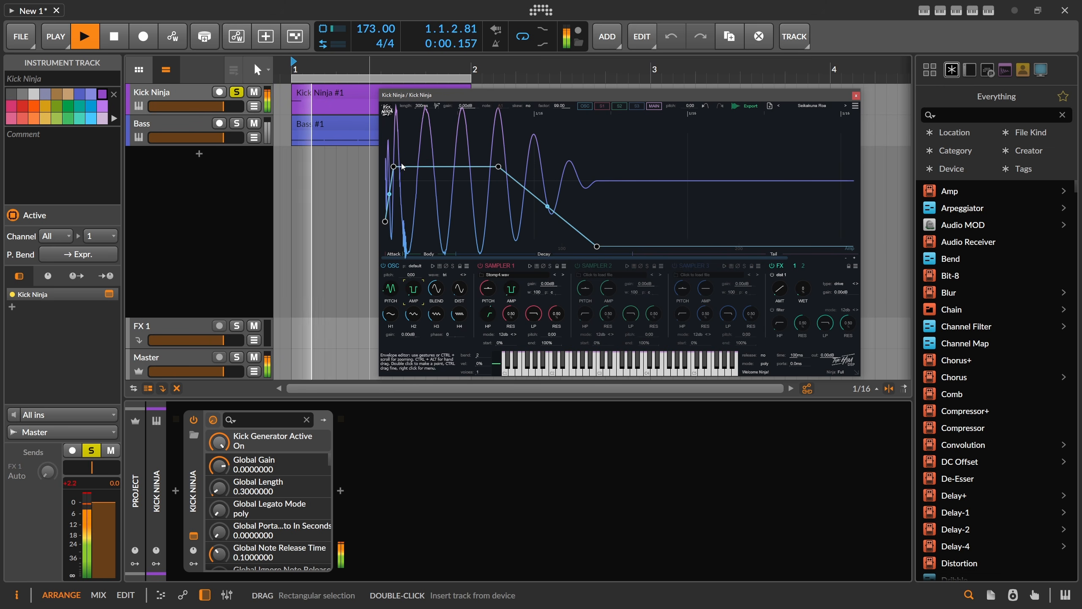
Step: Lower the early breakpoint and the sustain point of the oscillator's amp envelope, auditioning the kick repeatedly
drag(394, 166, 403, 177)
key(space)
key(space)
key(space)
key(space)
key(space)
drag(499, 166, 491, 173)
key(space)
key(space)
key(space)
key(space)
key(space)
Step: Raise the early breakpoint and the start point of the oscillator's amp envelope slightly while listening
drag(404, 177, 405, 176)
key(space)
key(space)
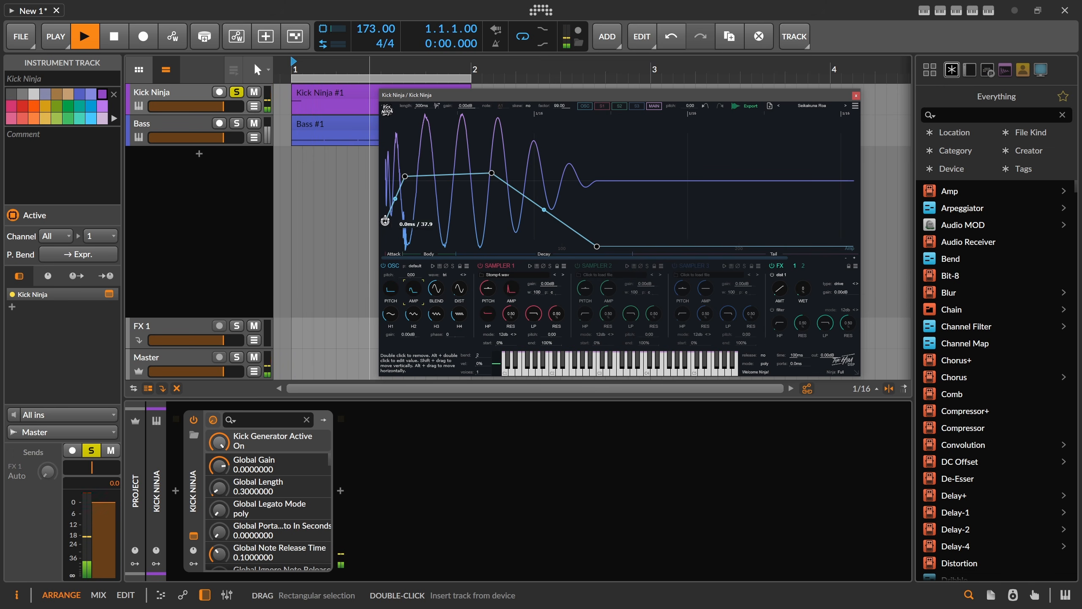
drag(385, 222, 385, 217)
key(space)
key(space)
key(space)
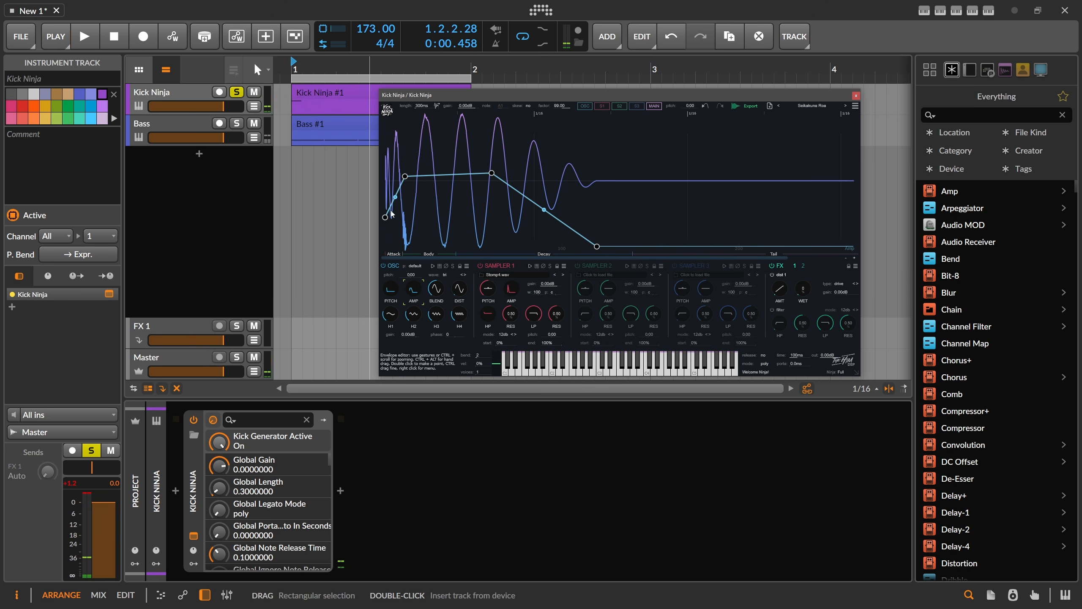
Step: Raise the start of the oscillator's pitch envelope, move an early breakpoint to about 3.6 ms at C#4, and audition the kick
click(389, 293)
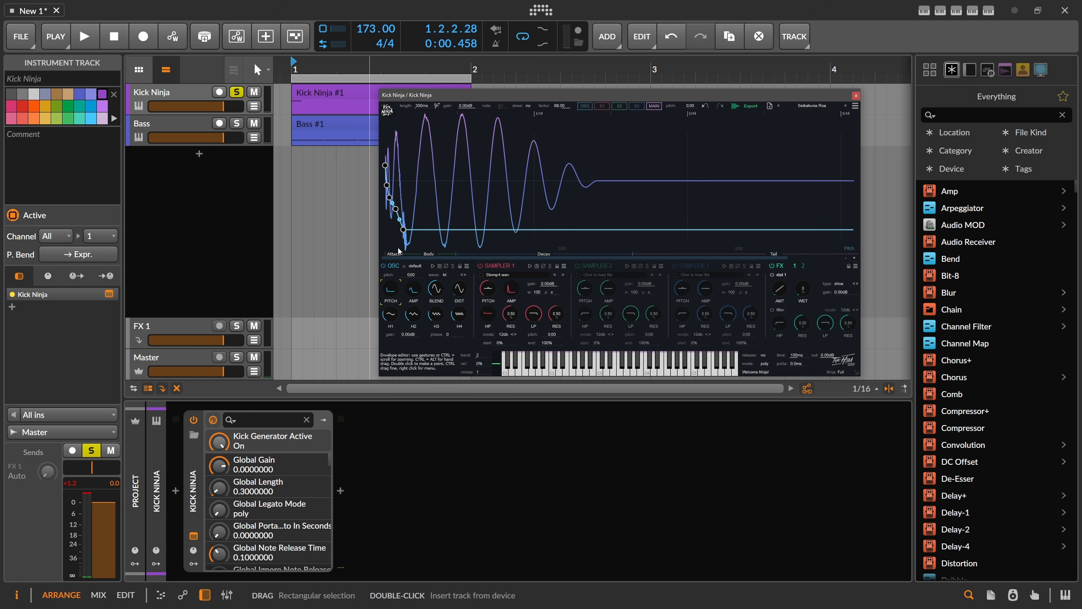
drag(387, 166, 385, 140)
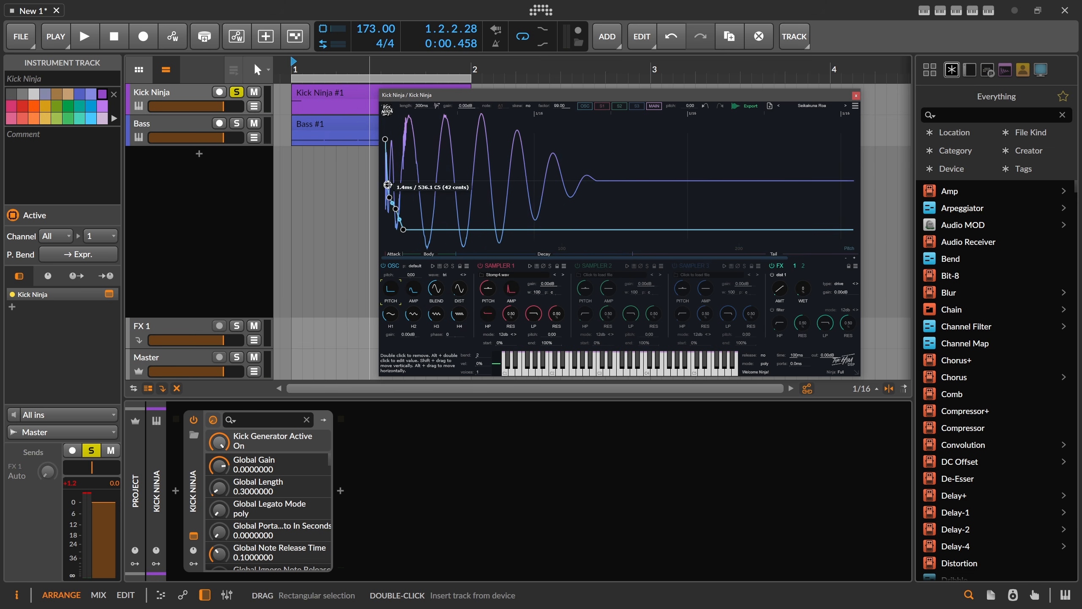
mouse_move(387, 185)
mouse_down()
mouse_move(398, 210)
mouse_move(392, 199)
mouse_up()
key(space)
key(space)
key(space)
key(space)
key(space)
key(space)
key(space)
key(space)
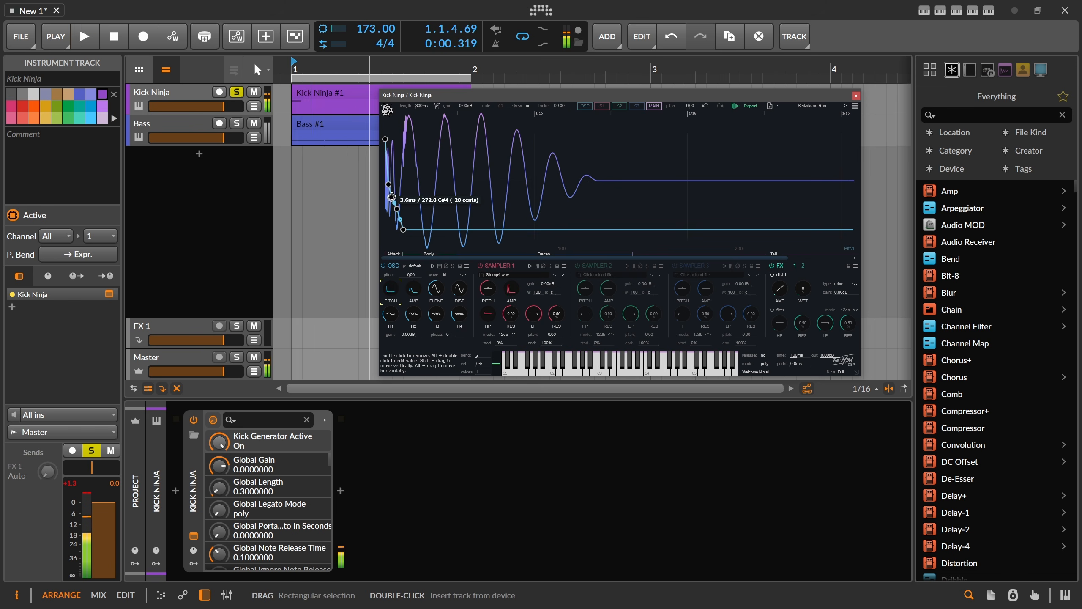
key(space)
key(space)
key(space)
key(space)
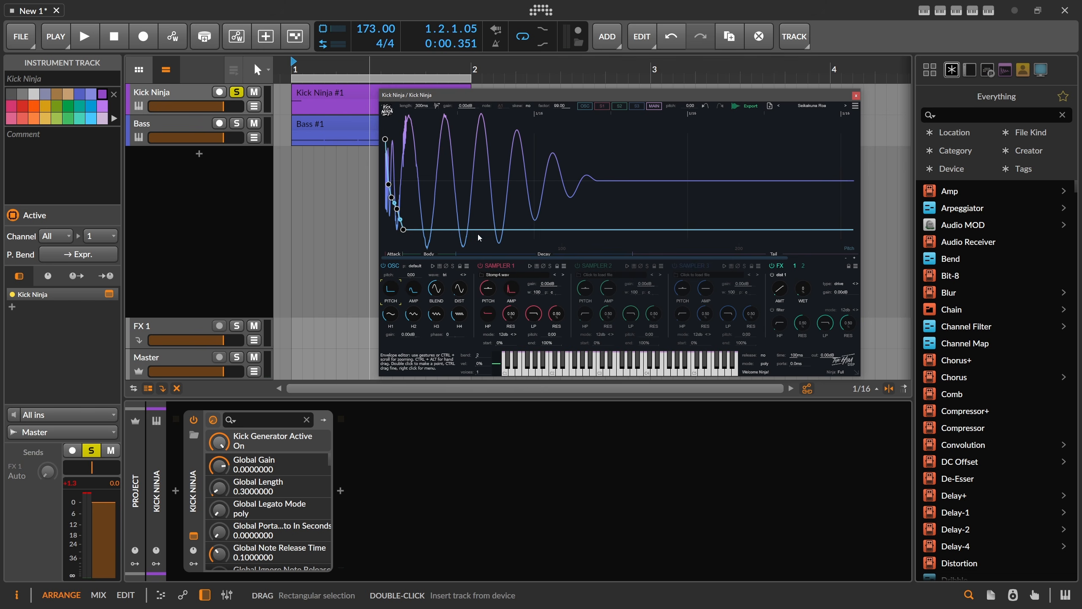
Step: Add a lower end point to the oscillator's pitch envelope, and stretch it and the previous end point to longer times
double_click(601, 231)
drag(602, 231, 618, 236)
key(space)
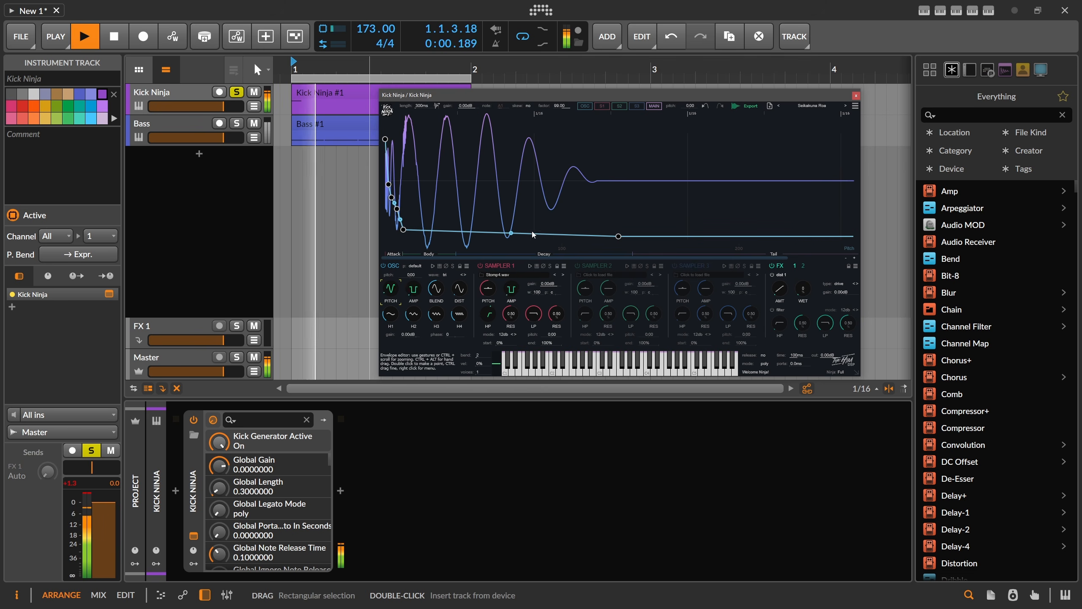
drag(403, 230, 473, 230)
drag(618, 236, 756, 236)
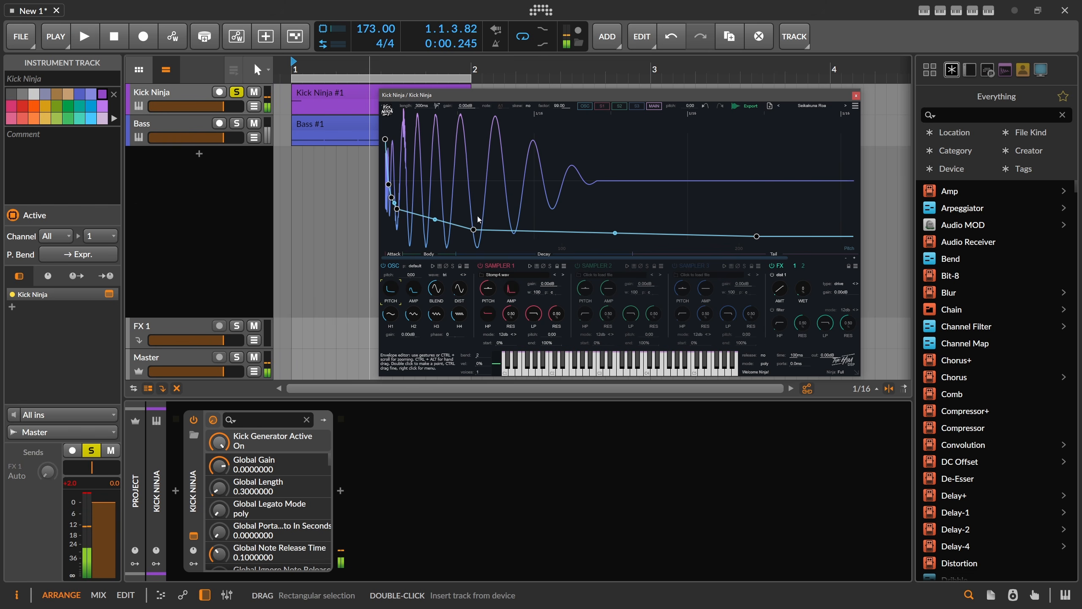
Step: Shift the middle breakpoints of the oscillator's pitch envelope to longer times and audition the kick repeatedly
mouse_move(398, 210)
mouse_down()
mouse_move(409, 208)
mouse_move(395, 198)
mouse_up()
key(space)
key(space)
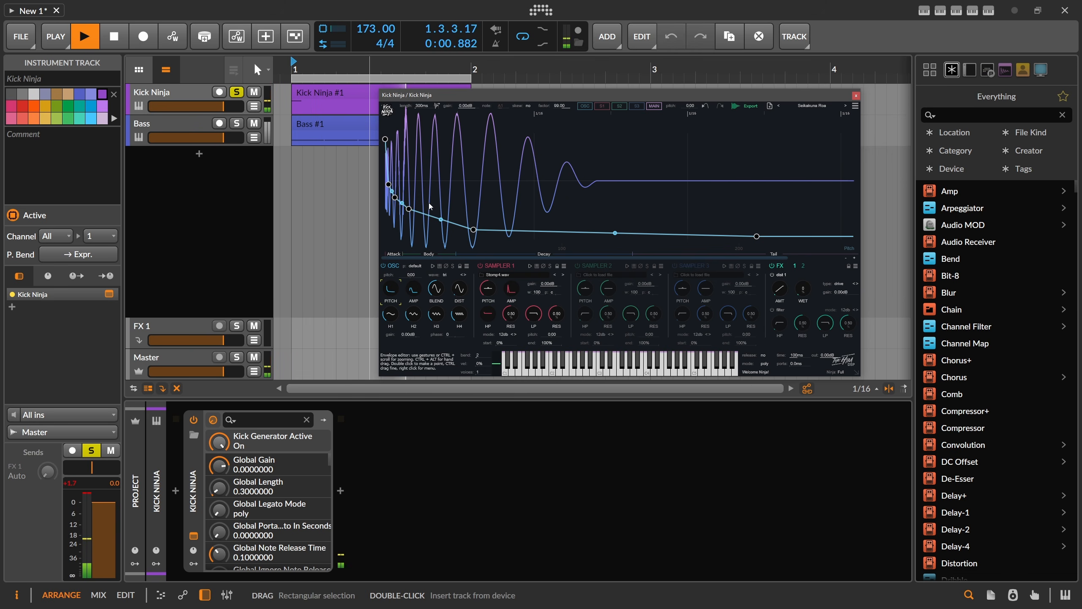
key(space)
key(space)
key(space)
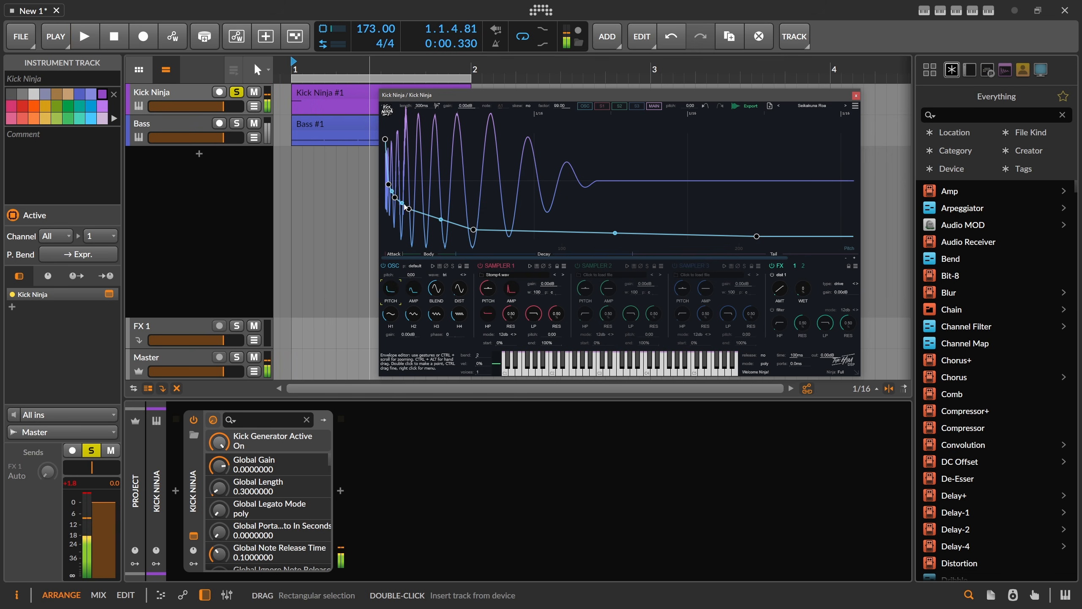
Step: Raise the start point of the oscillator's amp envelope, move the next breakpoint slightly later, and audition the kick with the soloed Bass track
click(411, 288)
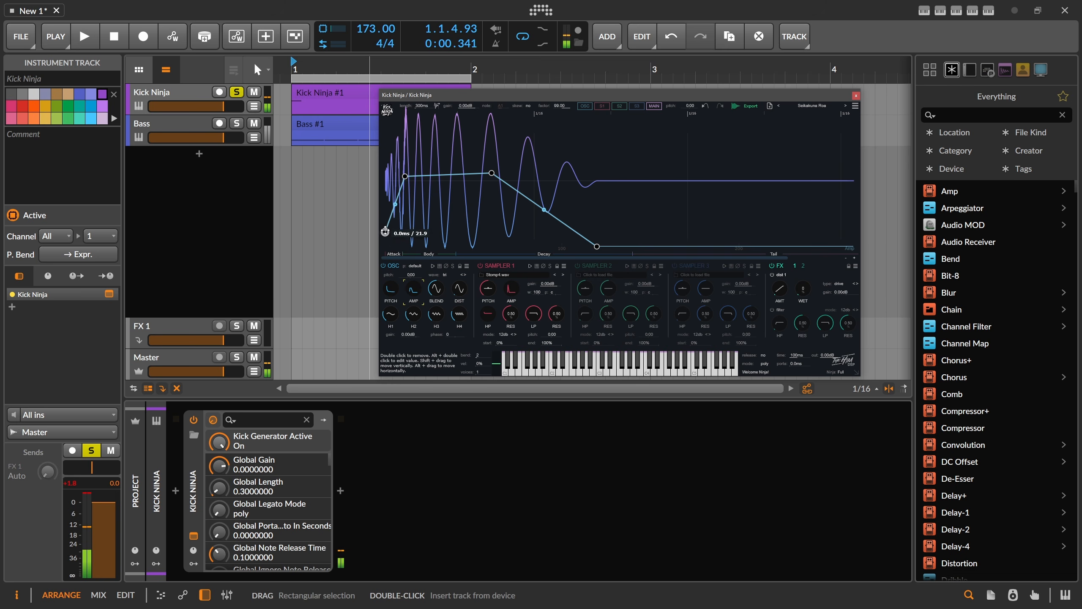
drag(385, 238, 385, 215)
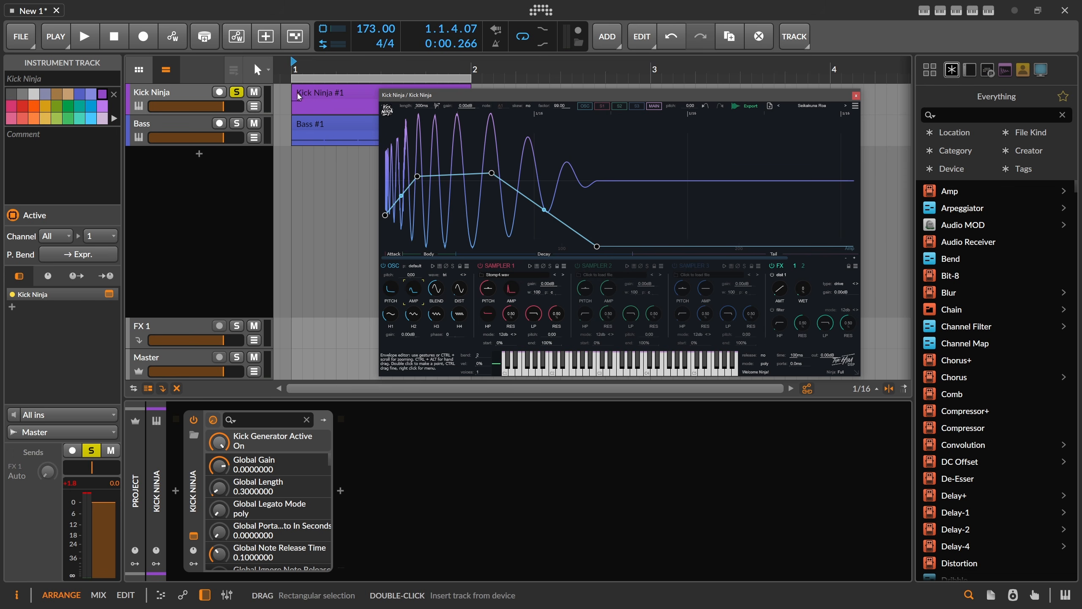
click(237, 123)
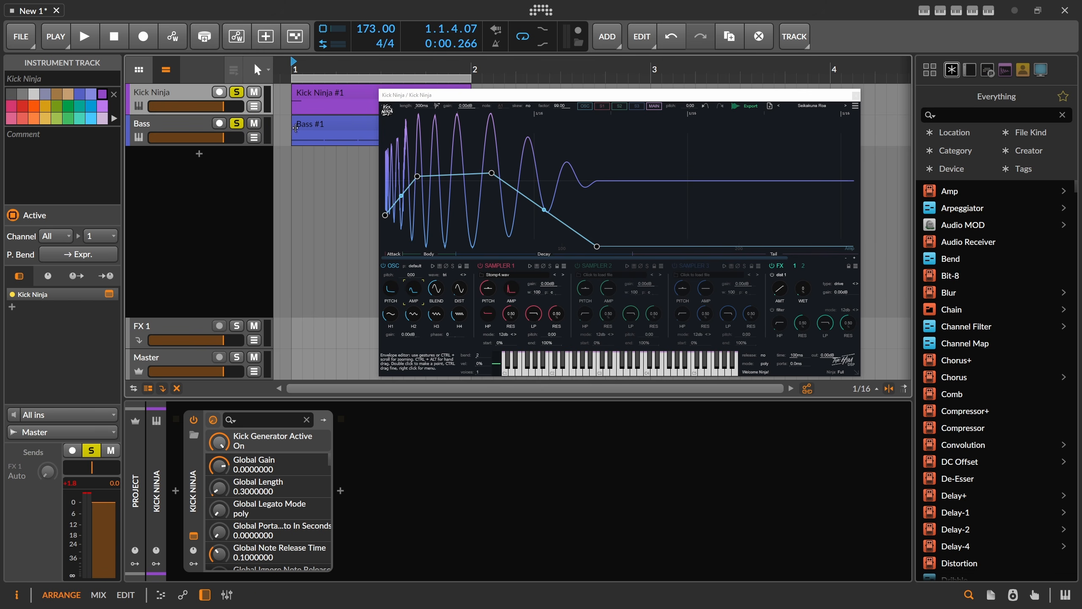
key(space)
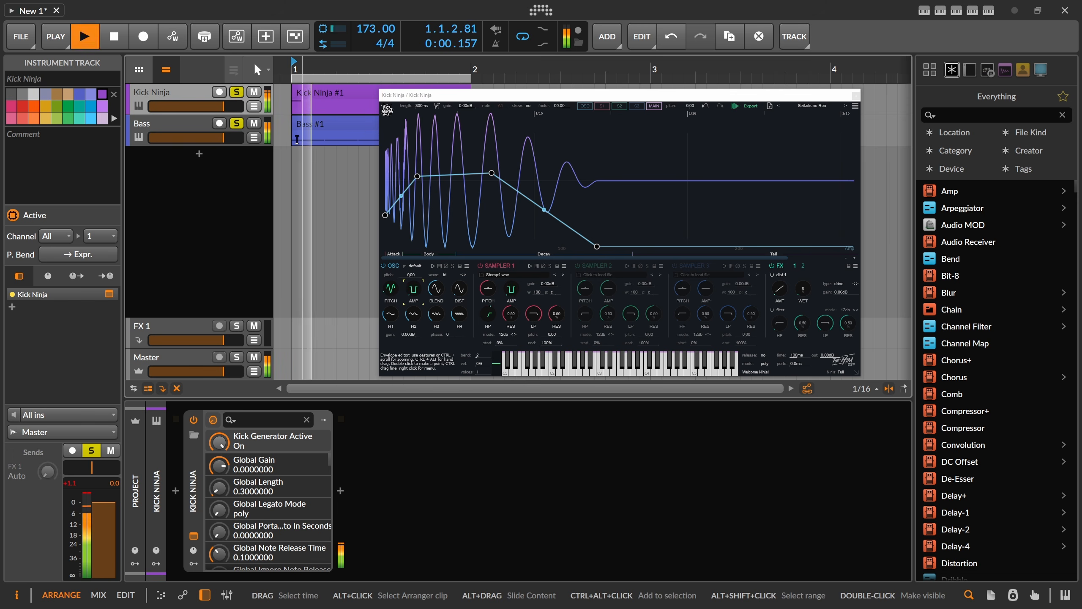
key(space)
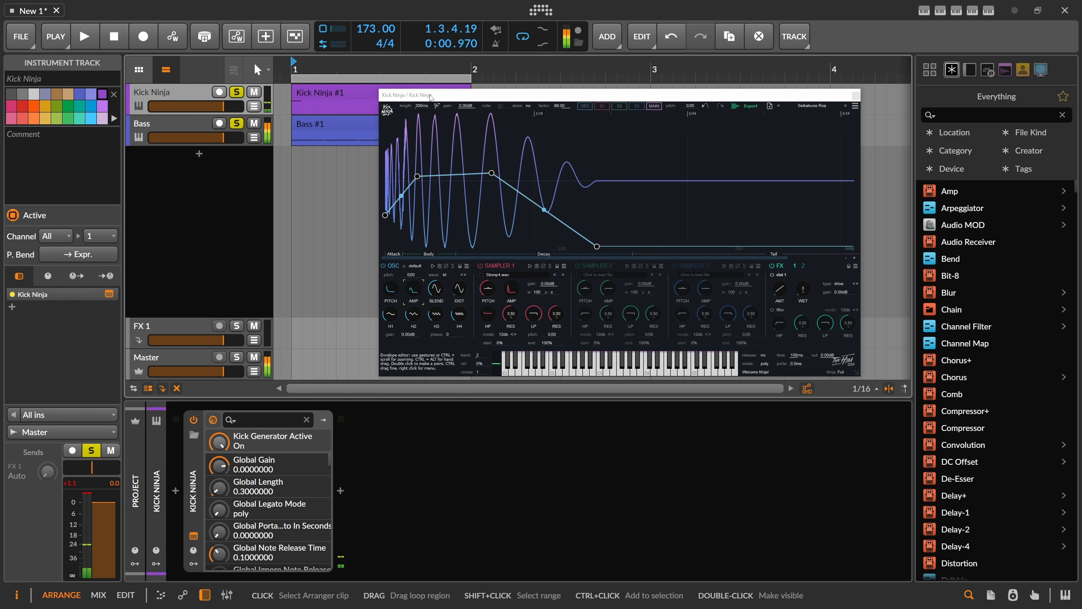
Step: Add a second C2 note at 1.3.3 in the Kick Ninja clip and play the pattern
drag(434, 95, 530, 181)
double_click(340, 98)
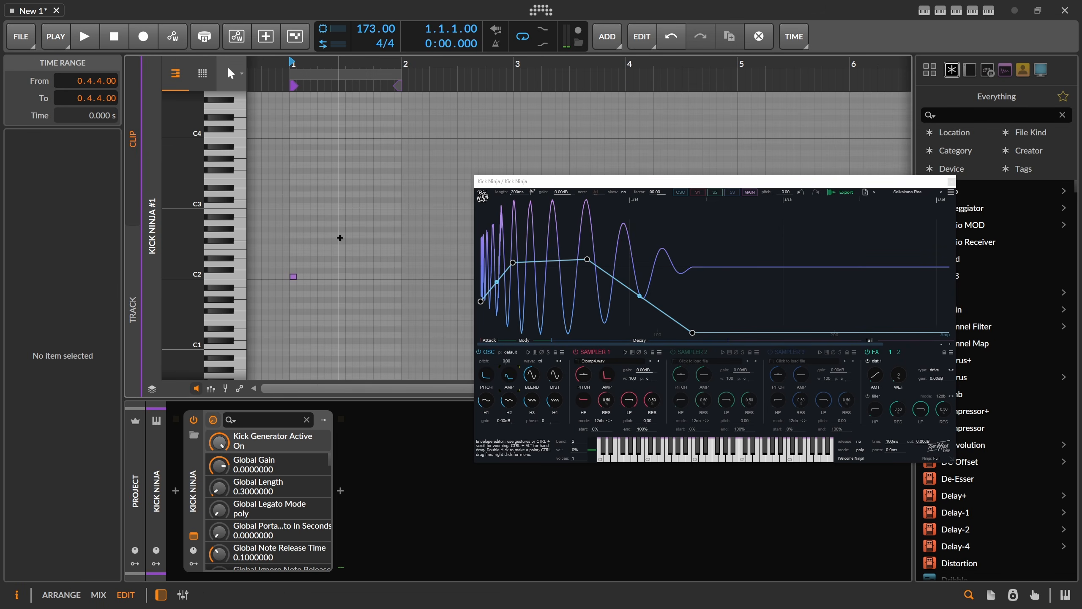
double_click(363, 276)
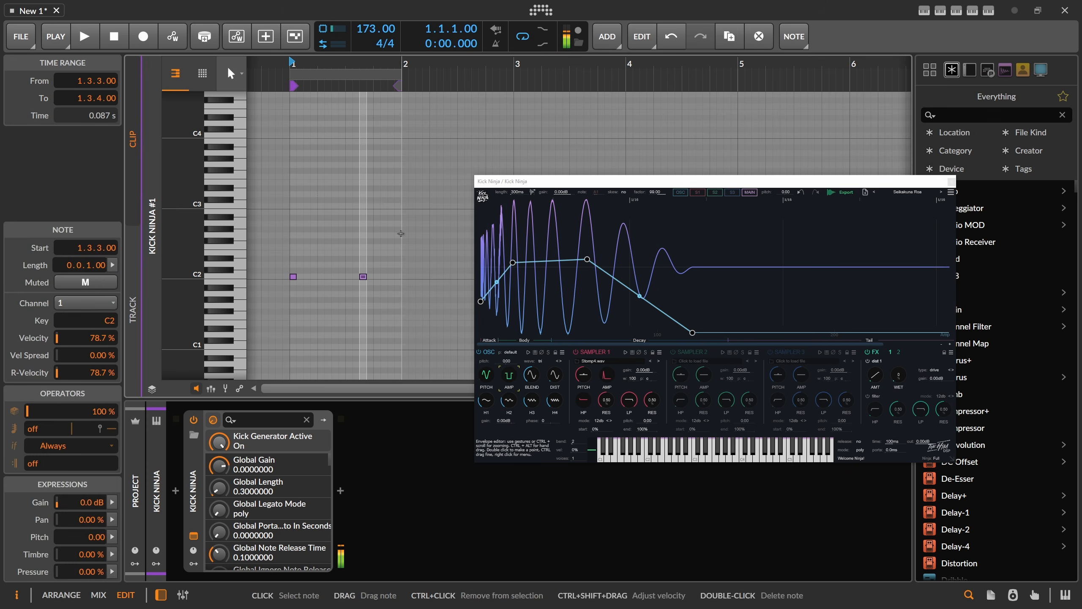
key(space)
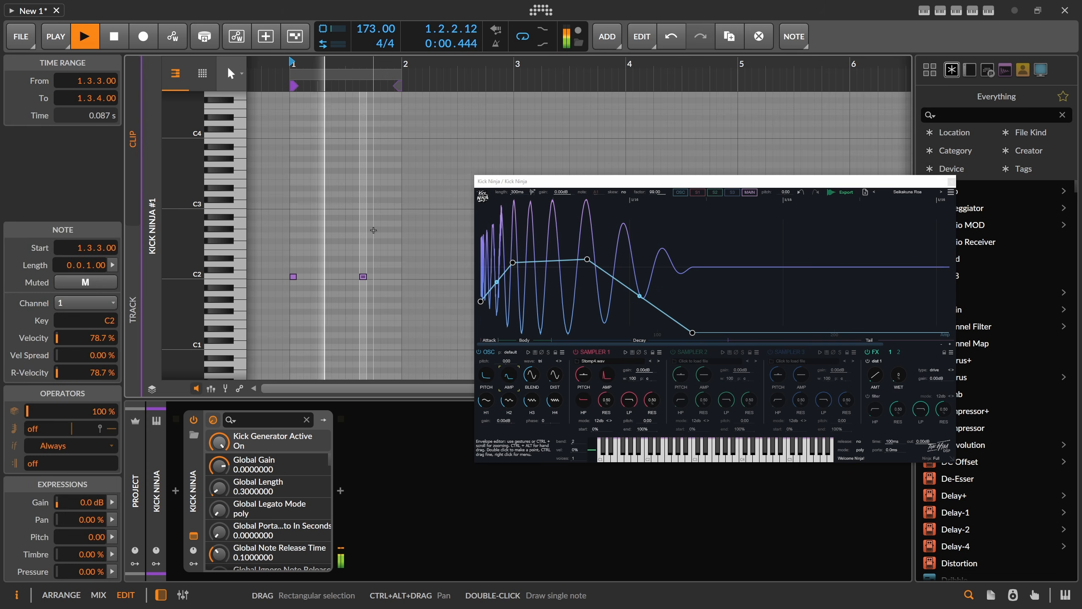
Step: Reshape the oscillator's amp envelope during playback with a lower start, an earlier and higher second breakpoint, and a shorter end point
drag(513, 262, 520, 262)
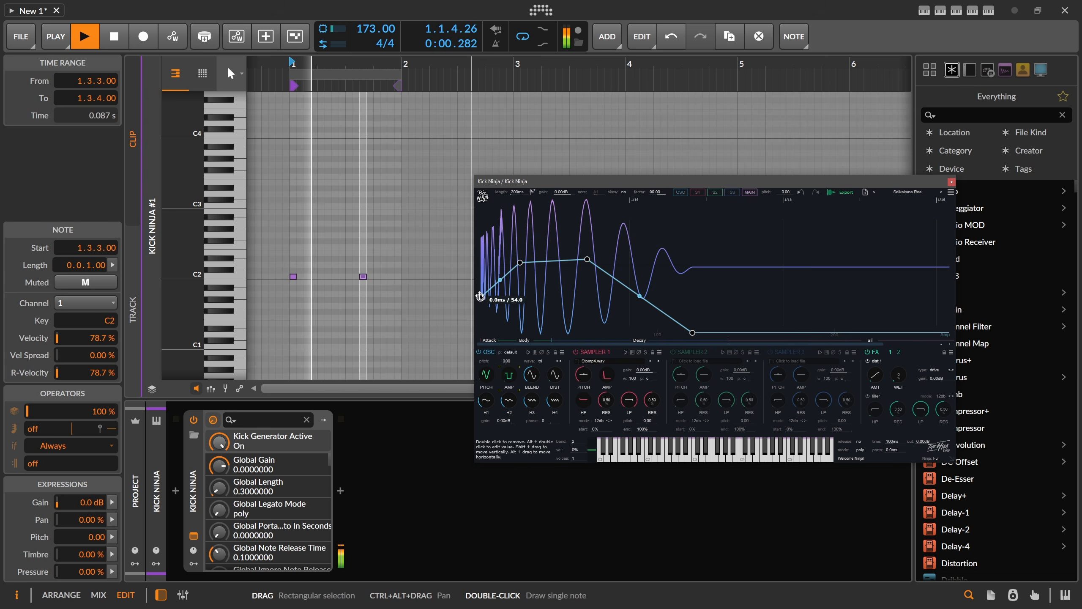
drag(480, 296, 483, 307)
drag(520, 262, 506, 255)
drag(587, 259, 584, 263)
drag(693, 333, 645, 333)
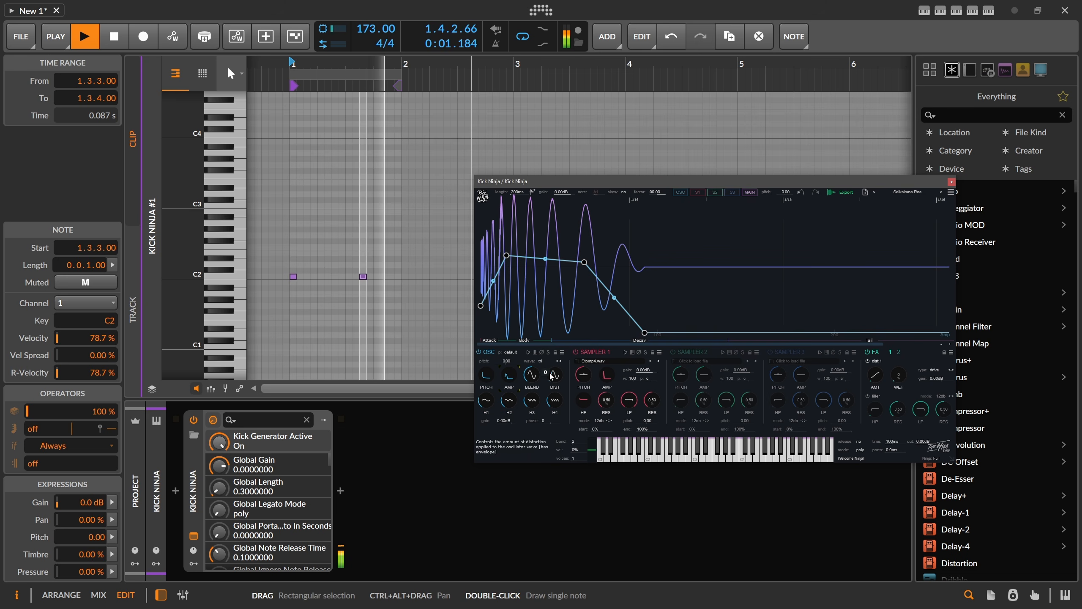
key(space)
Step: Lower the start of the oscillator's pitch envelope and move the middle breakpoints later, one to about 7.9 ms at C#4, while listening
click(487, 375)
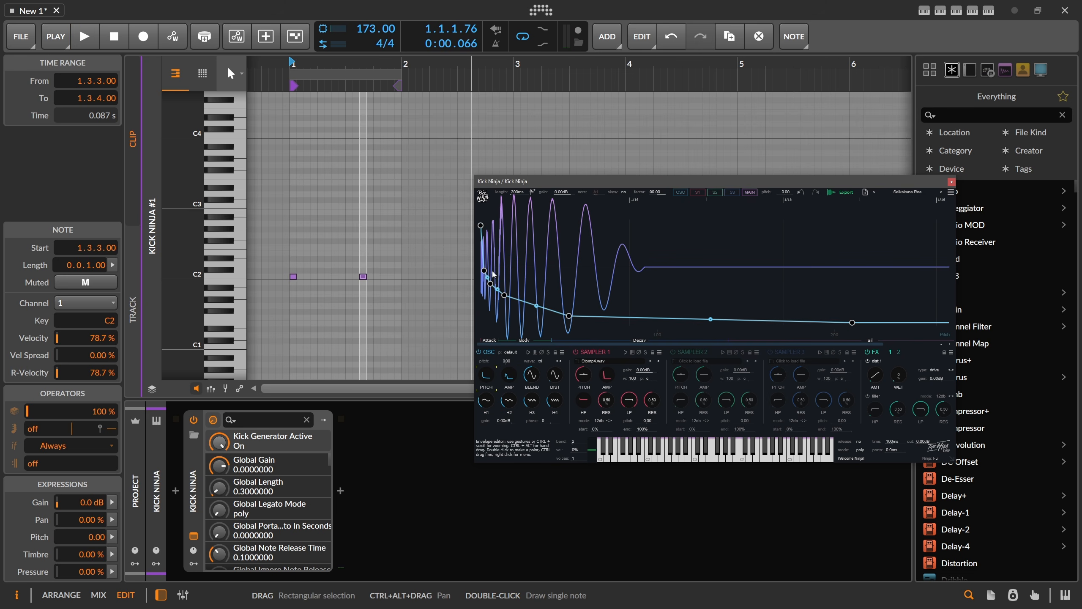
drag(536, 185, 493, 133)
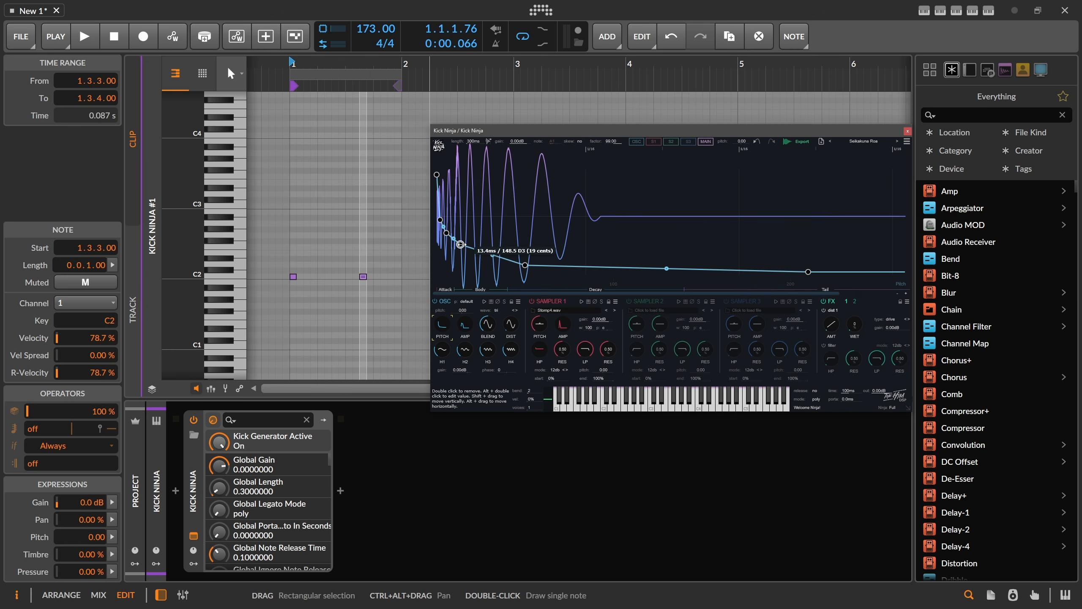
drag(461, 245, 449, 233)
key(space)
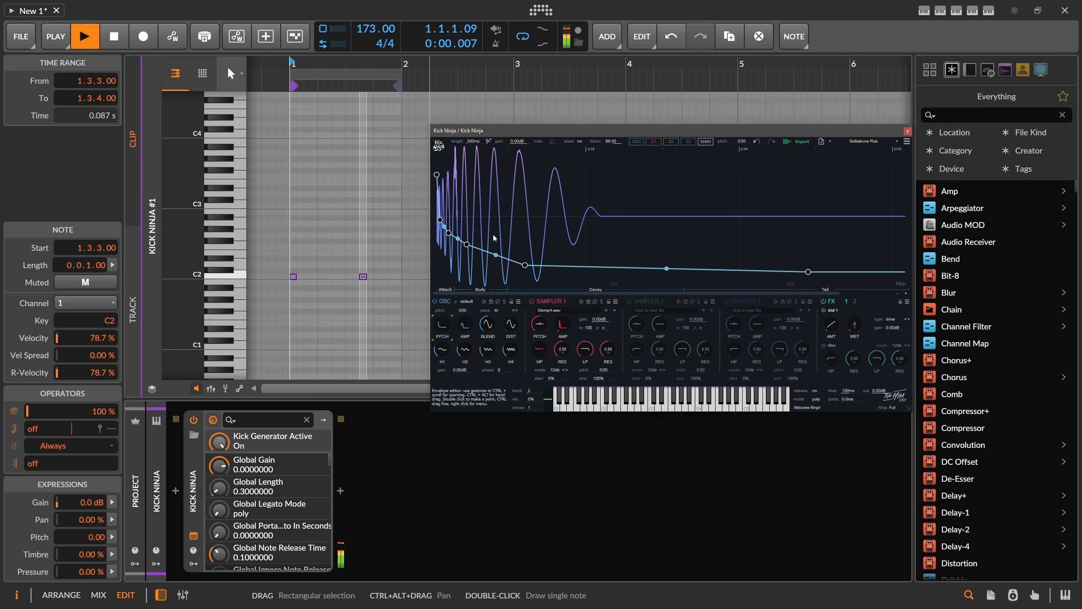
drag(437, 174, 438, 189)
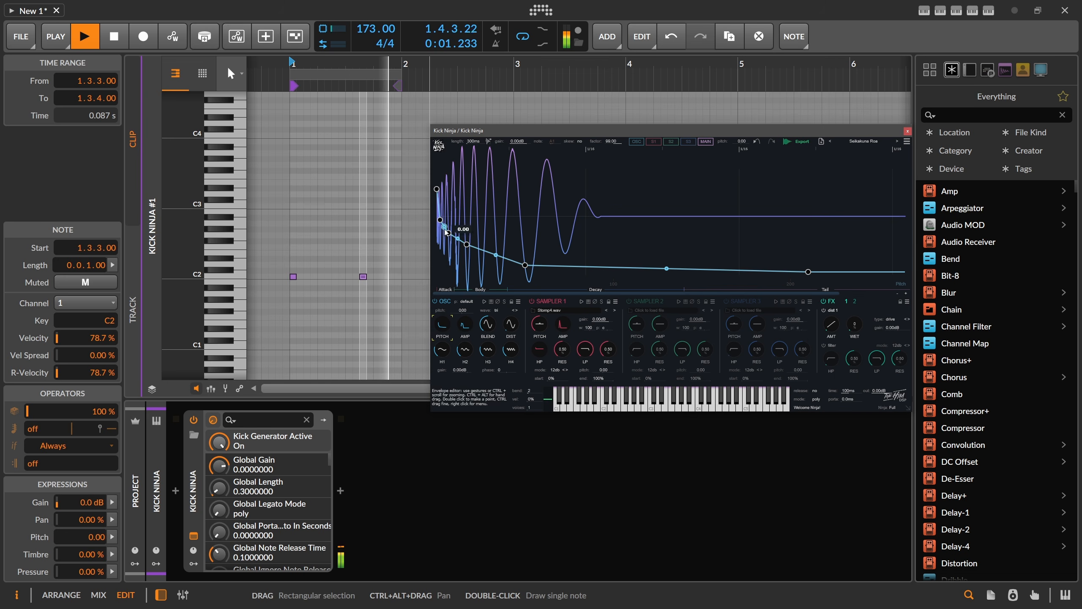
drag(446, 232, 451, 234)
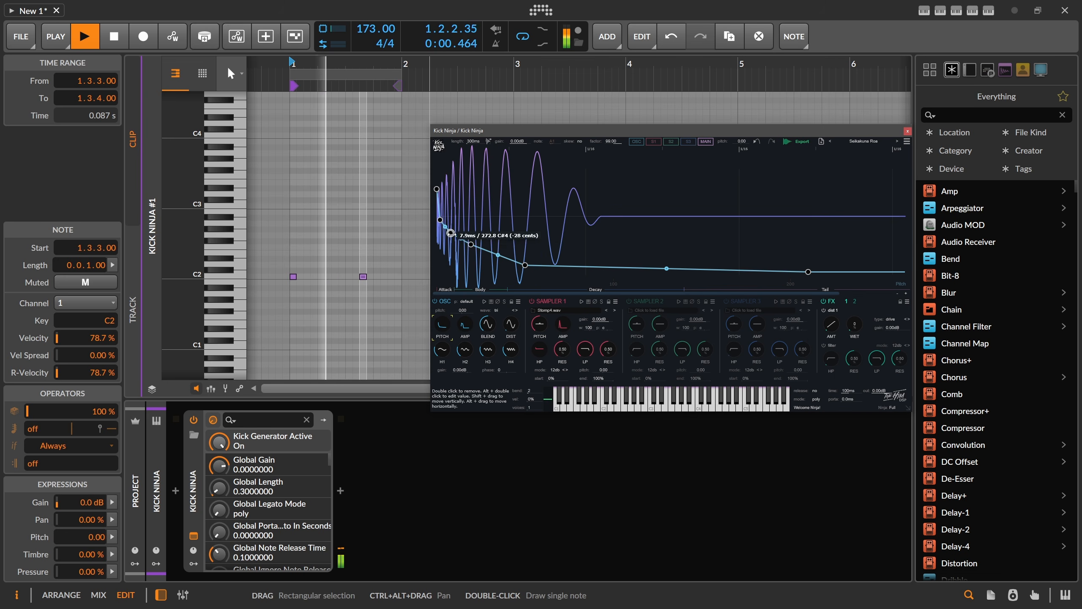
key(space)
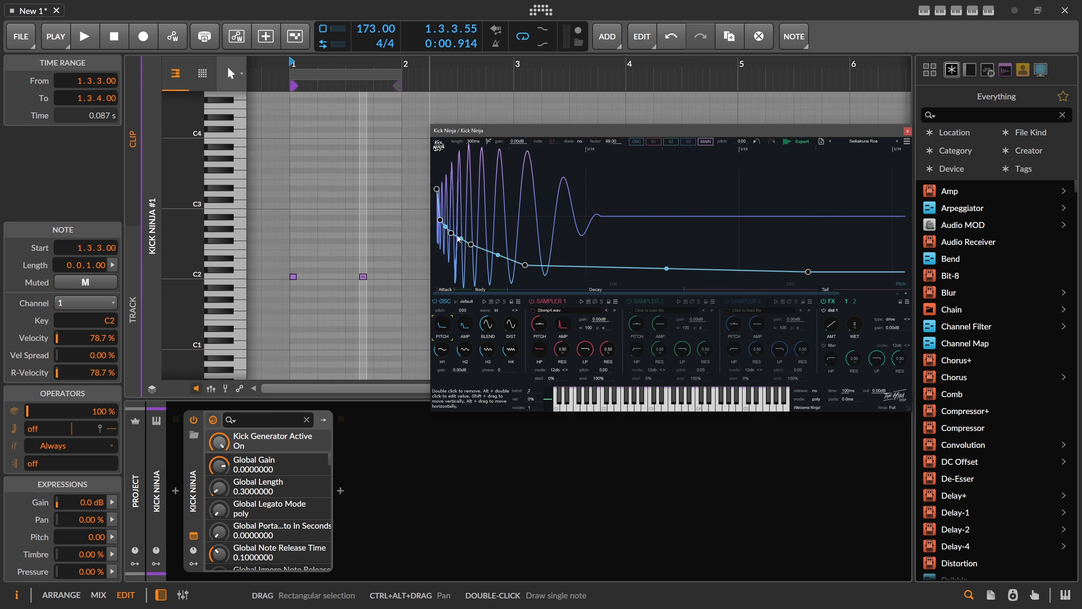
Step: Pull the middle breakpoints of the pitch envelope earlier, one to about 6.7 ms at C#4, and audition the kick
drag(471, 245, 448, 233)
key(space)
key(space)
key(space)
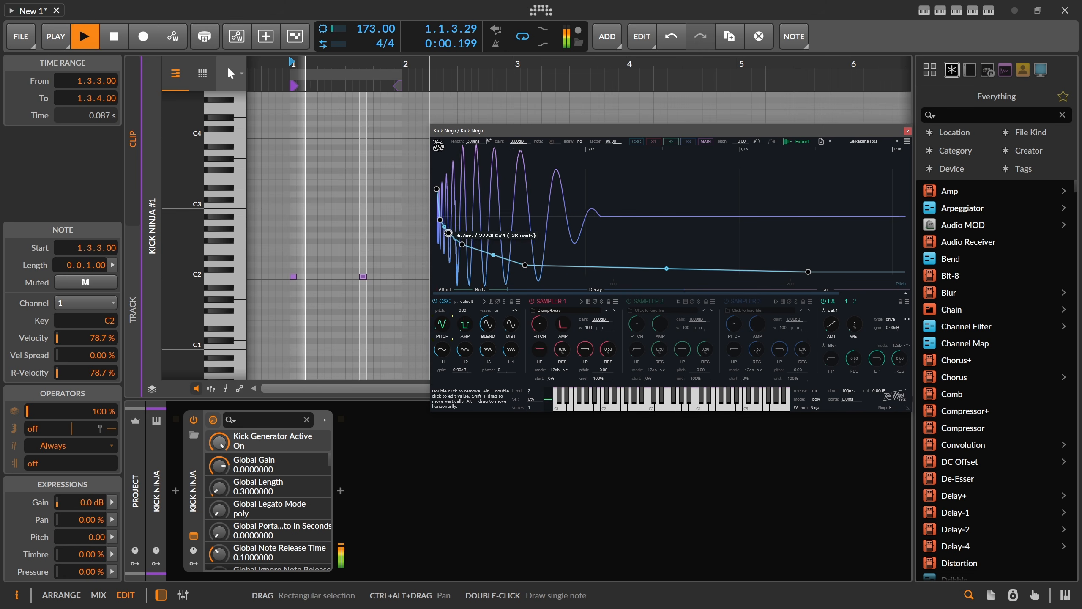
key(space)
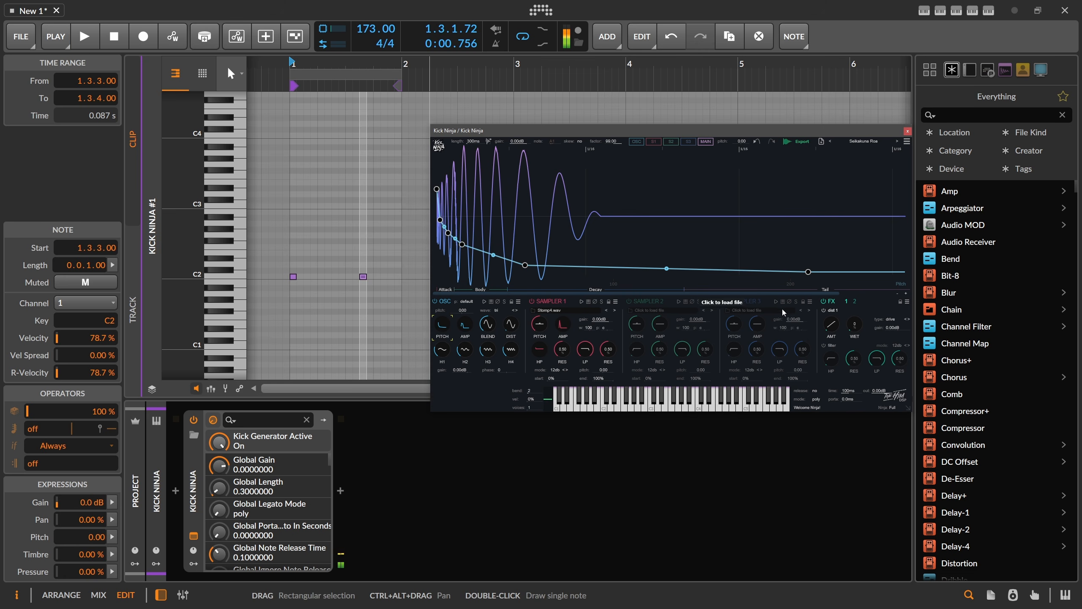
Step: Enlarge the Kick Ninja window, set the FX distortion type to hard clip with 100 wet, and audition its amount
drag(774, 131, 611, 76)
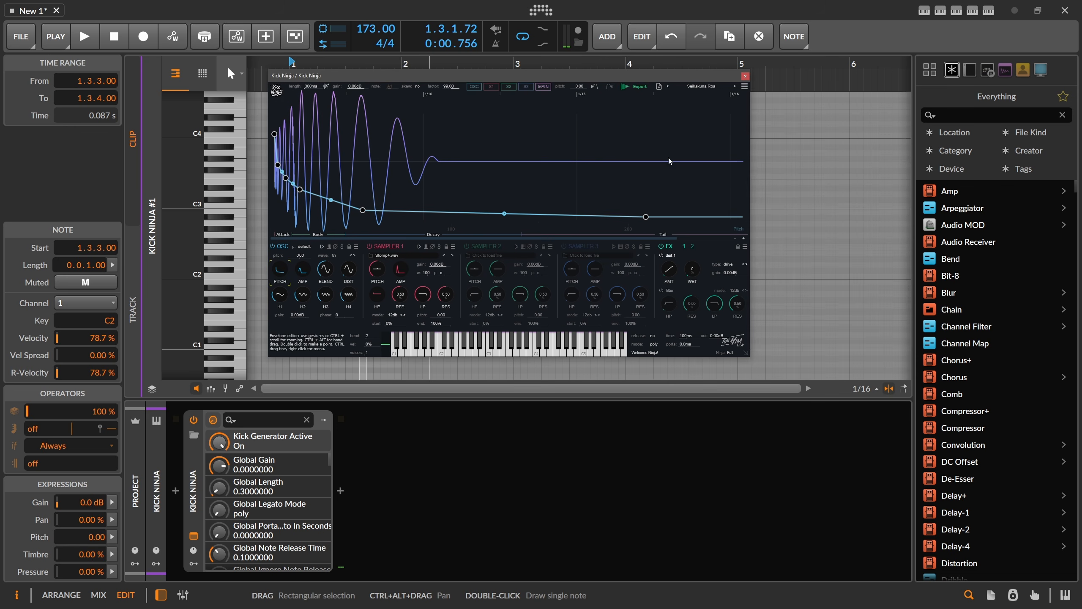
drag(747, 350, 834, 451)
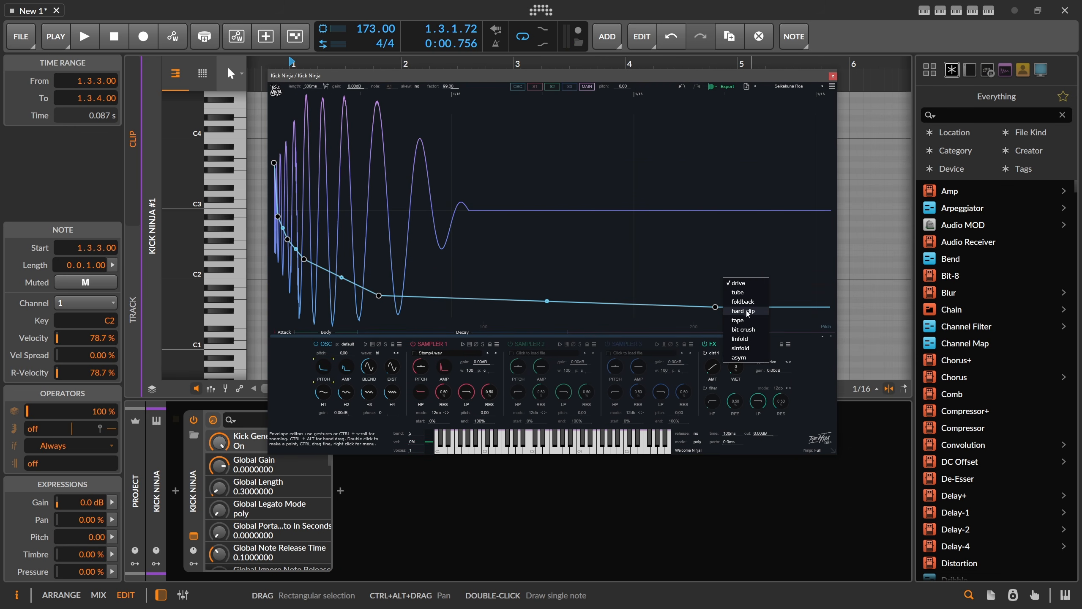
click(743, 311)
drag(725, 367, 758, 209)
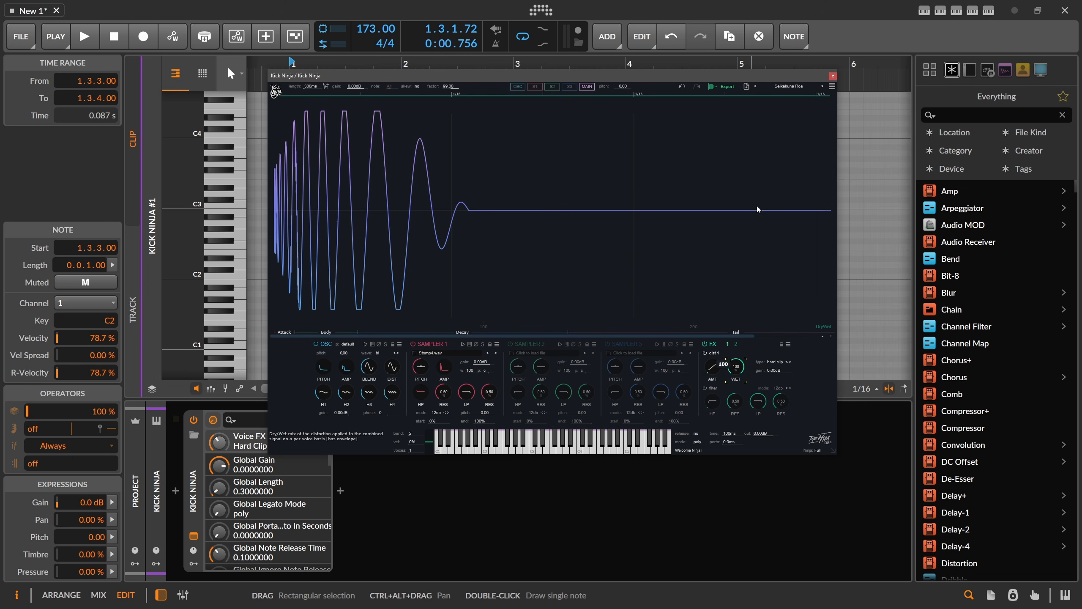
key(space)
mouse_move(712, 366)
mouse_down()
mouse_move(721, 328)
mouse_move(719, 367)
mouse_up()
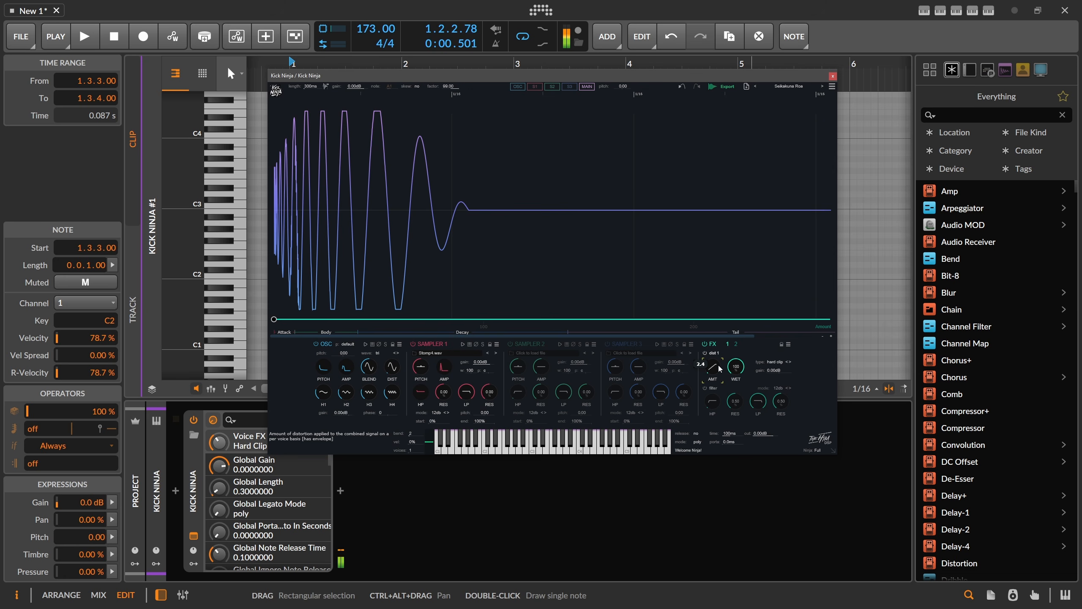
key(space)
Step: Fine-tune the early breakpoints of the oscillator's pitch envelope, auditioning the clipped kick repeatedly
click(326, 366)
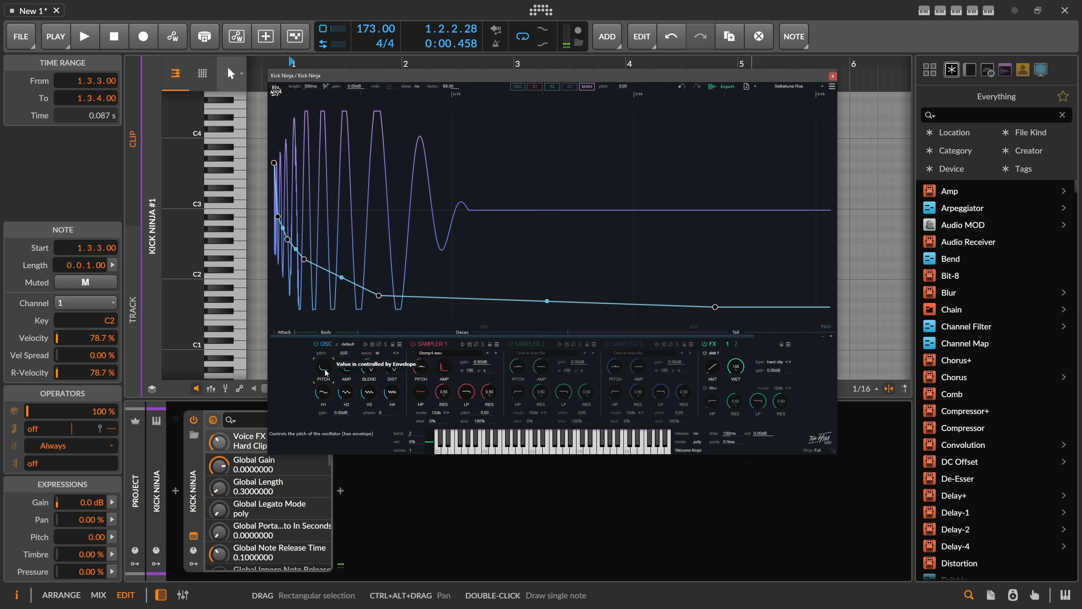
mouse_move(277, 216)
mouse_move(278, 216)
mouse_down()
mouse_move(279, 206)
mouse_move(305, 261)
mouse_move(284, 234)
mouse_up()
key(space)
key(space)
key(space)
key(space)
key(space)
key(space)
key(space)
key(space)
key(space)
key(space)
key(space)
key(space)
key(space)
key(space)
key(space)
key(space)
key(space)
key(space)
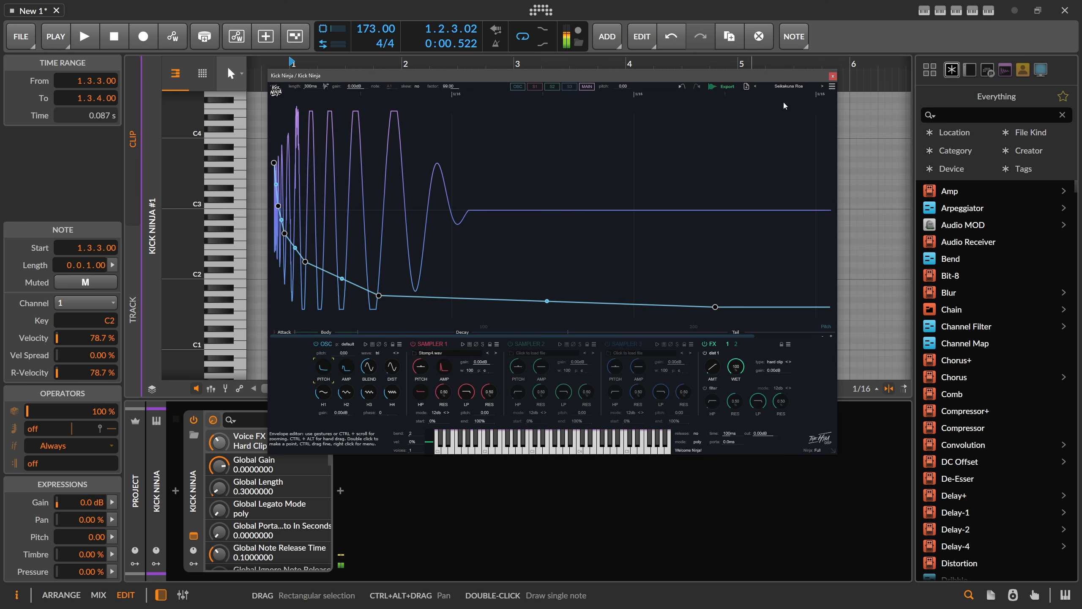
Step: Close the Kick Ninja window, return to the arrangement, and play the kick and bass together
click(833, 77)
click(332, 143)
key(Tab)
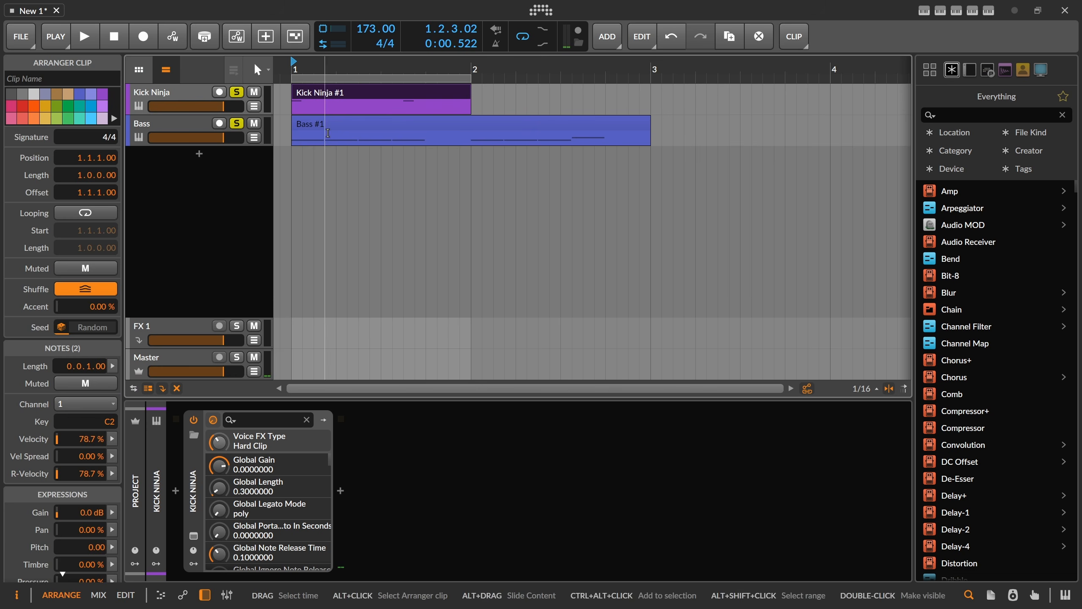
click(268, 111)
key(space)
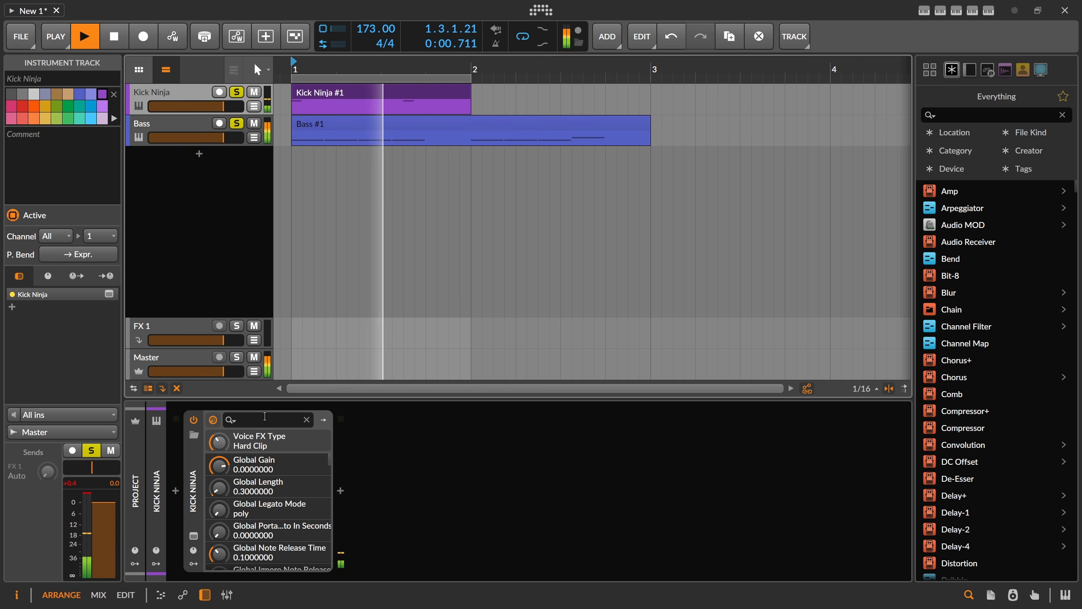
key(space)
Step: Add the Over distortion device after Kick Ninja and audition the kick with the bass
click(341, 492)
double_click(575, 208)
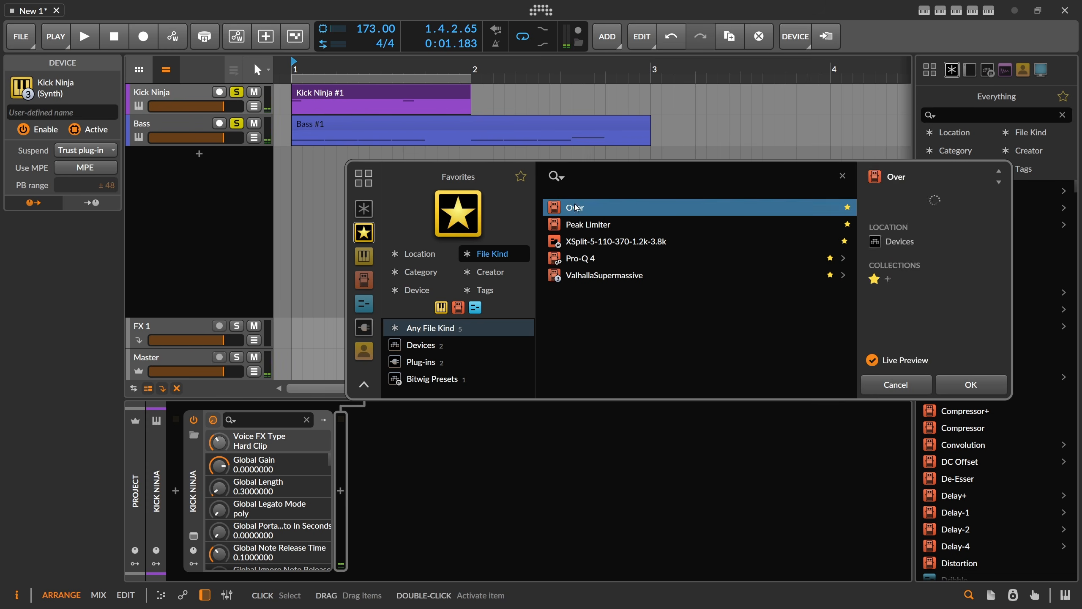
key(space)
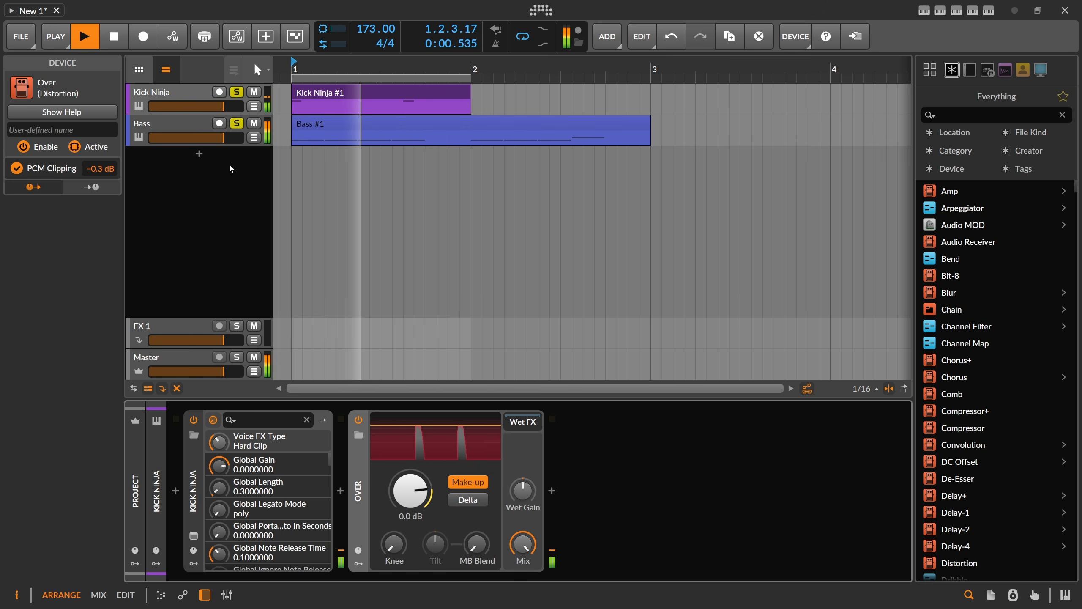
click(179, 98)
key(space)
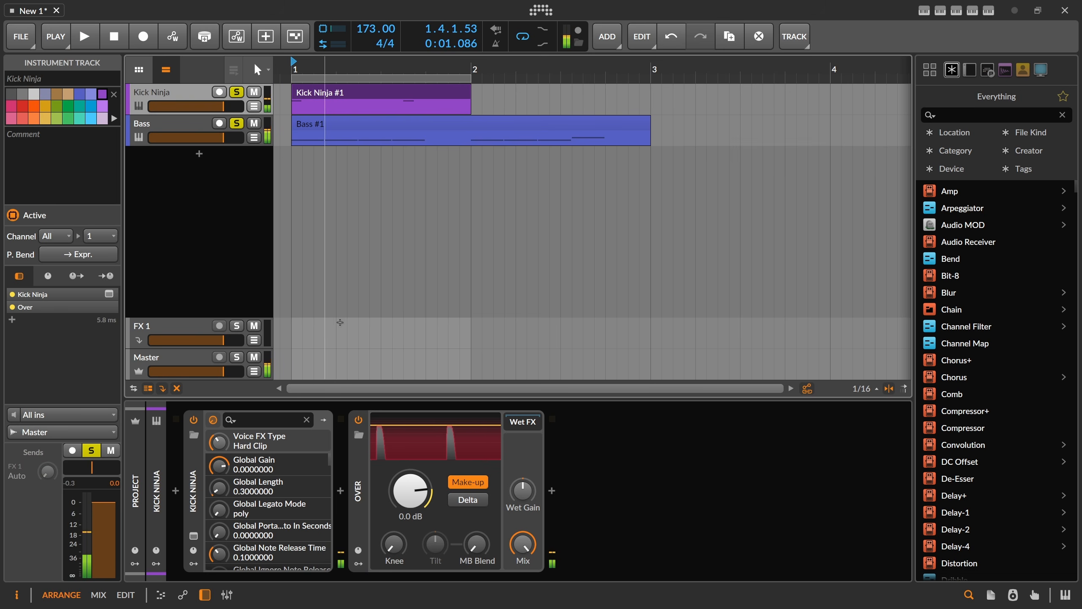
Step: Insert Pro-Q 4 between Kick Ninja and Over, and check the kick's low-frequency peak in its spectrum during playback
click(341, 492)
double_click(573, 258)
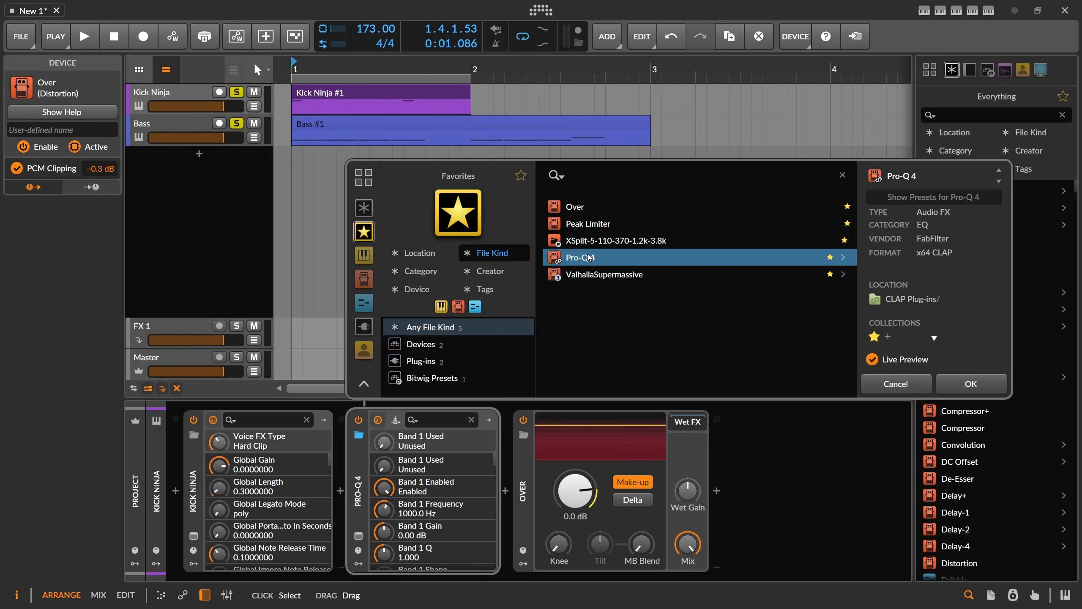
key(space)
drag(504, 267, 365, 268)
key(space)
key(space)
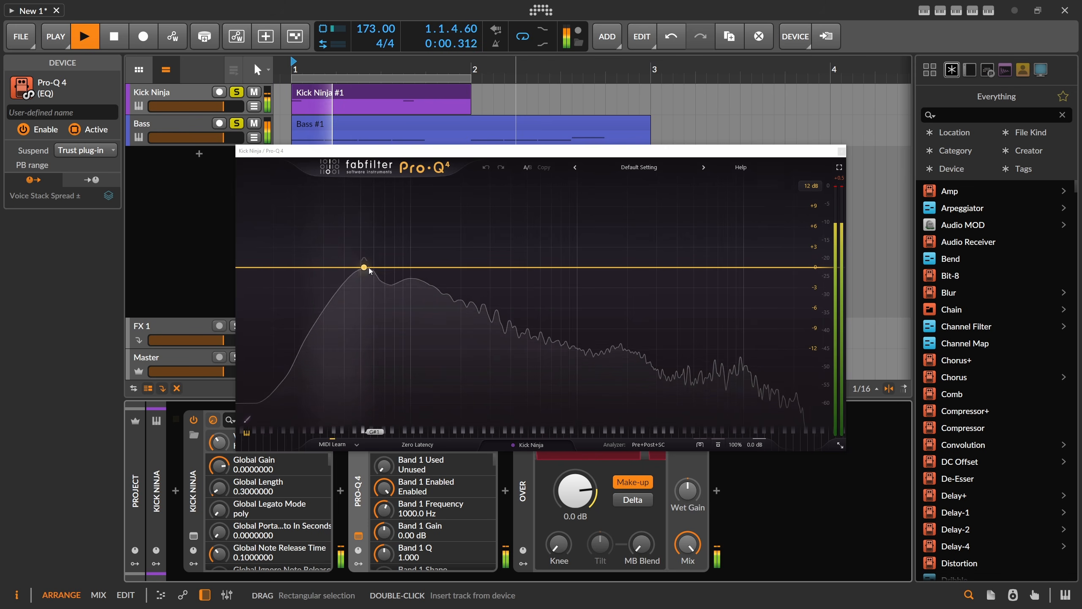
key(space)
click(358, 536)
Step: Open the Pro-Q 4 in the Bass track's FX chain and view the bass spectrum during playback
click(192, 124)
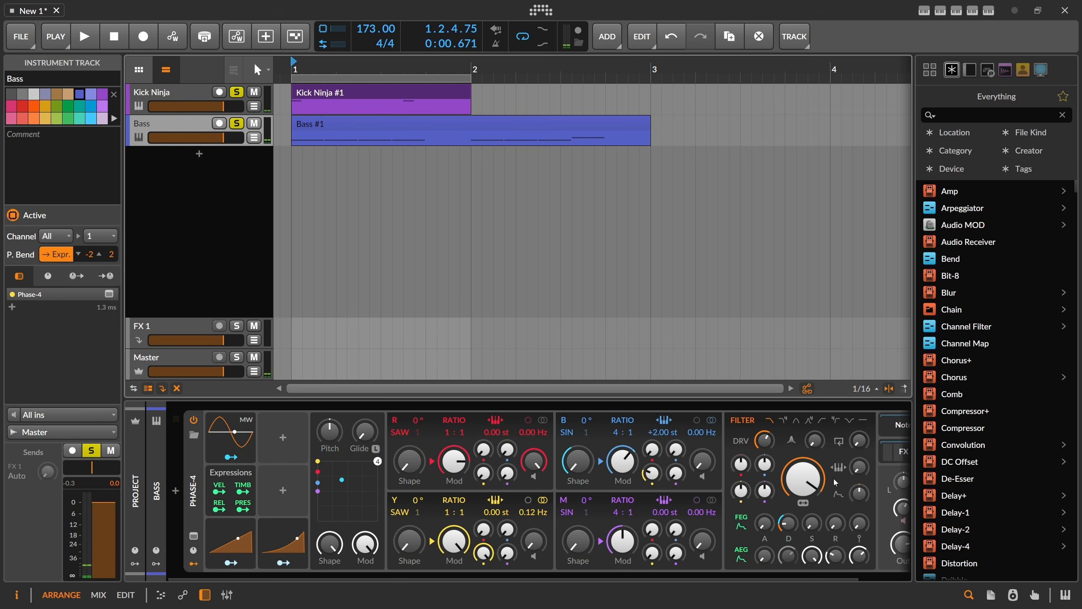
click(873, 578)
click(848, 451)
click(844, 575)
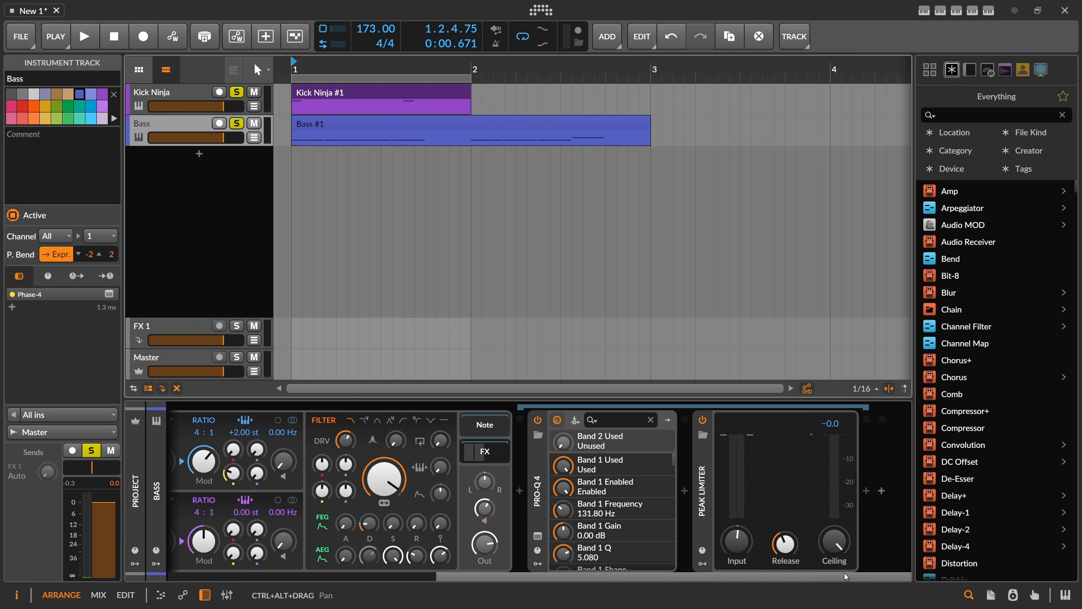
key(space)
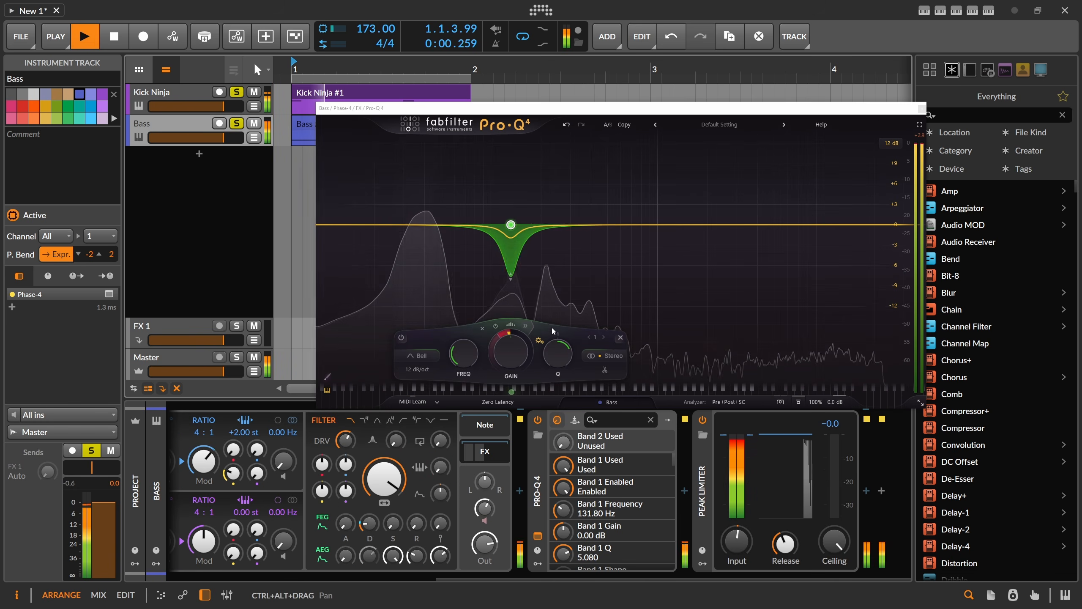
key(space)
Step: Set the bass Pro-Q 4's sidechain input to Kick Ninja (POST) and compare both spectra during playback
click(575, 420)
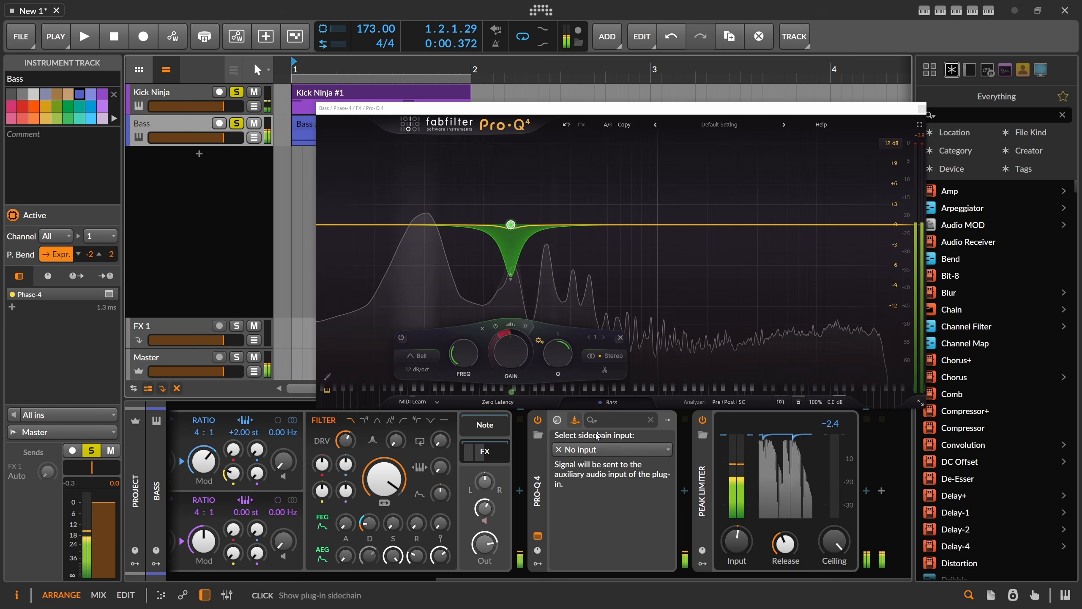
click(611, 449)
mouse_move(616, 500)
click(720, 518)
key(space)
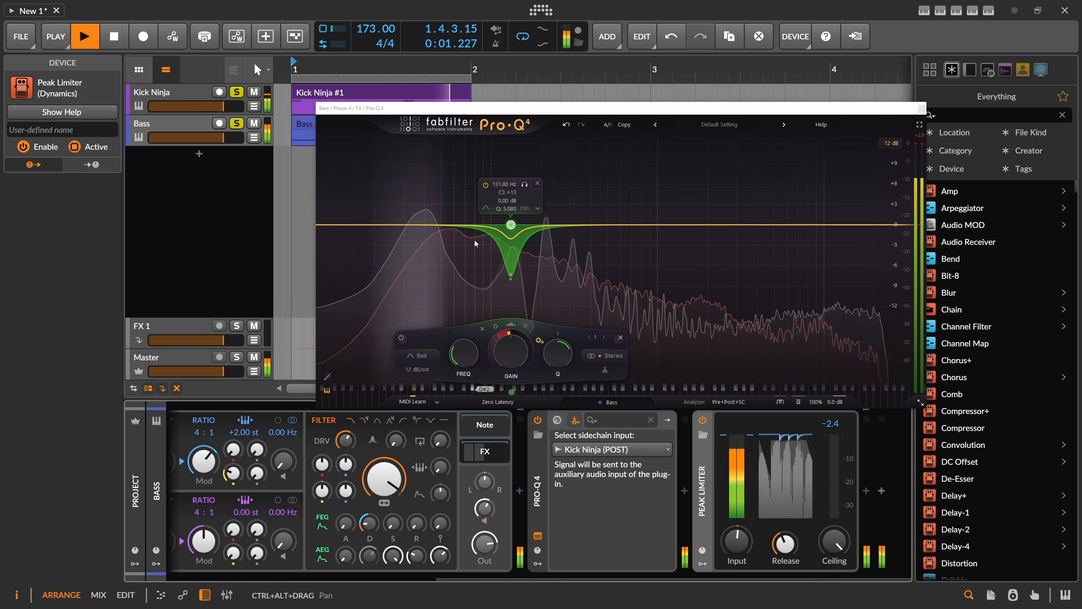
key(space)
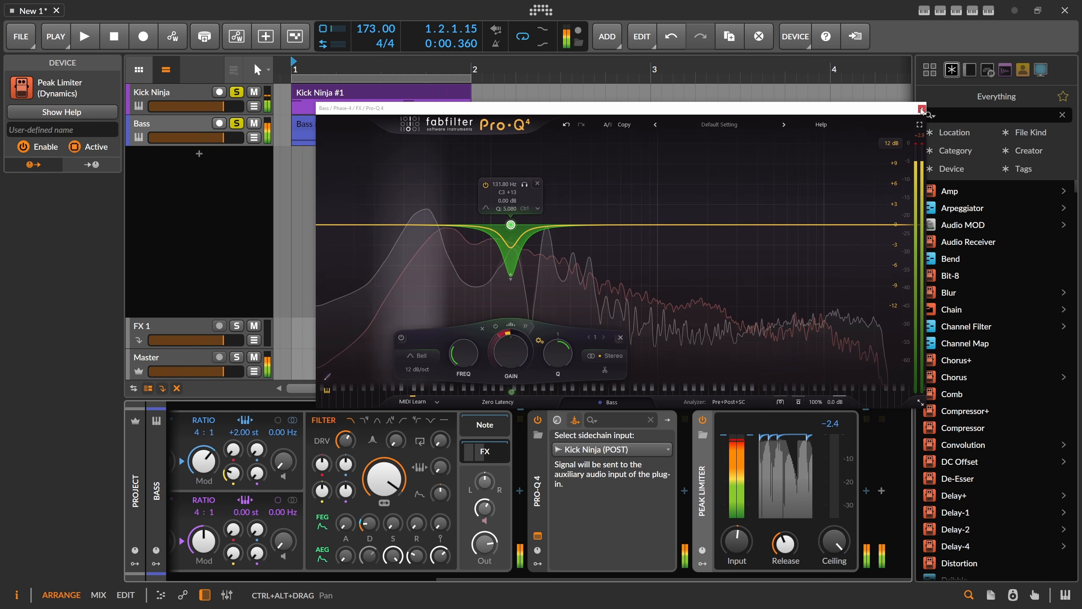
Step: Close the equalizer, reopen Kick Ninja on the kick track, and audition it with a global pitch offset of 4.00
click(921, 109)
click(201, 94)
click(195, 536)
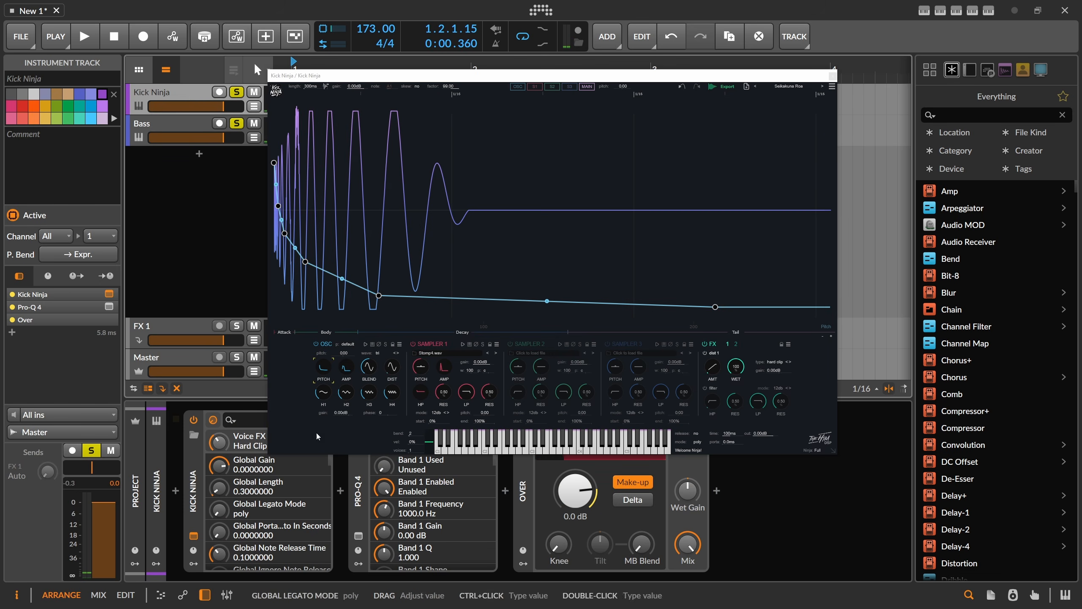
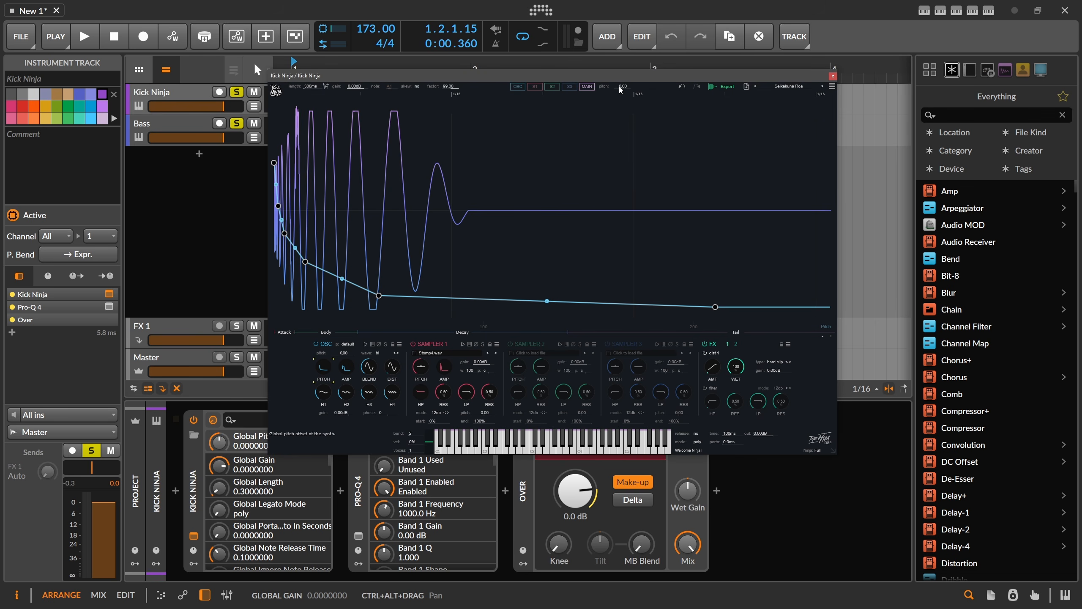
mouse_move(622, 83)
mouse_down()
mouse_move(627, 47)
mouse_move(625, 67)
mouse_up()
key(space)
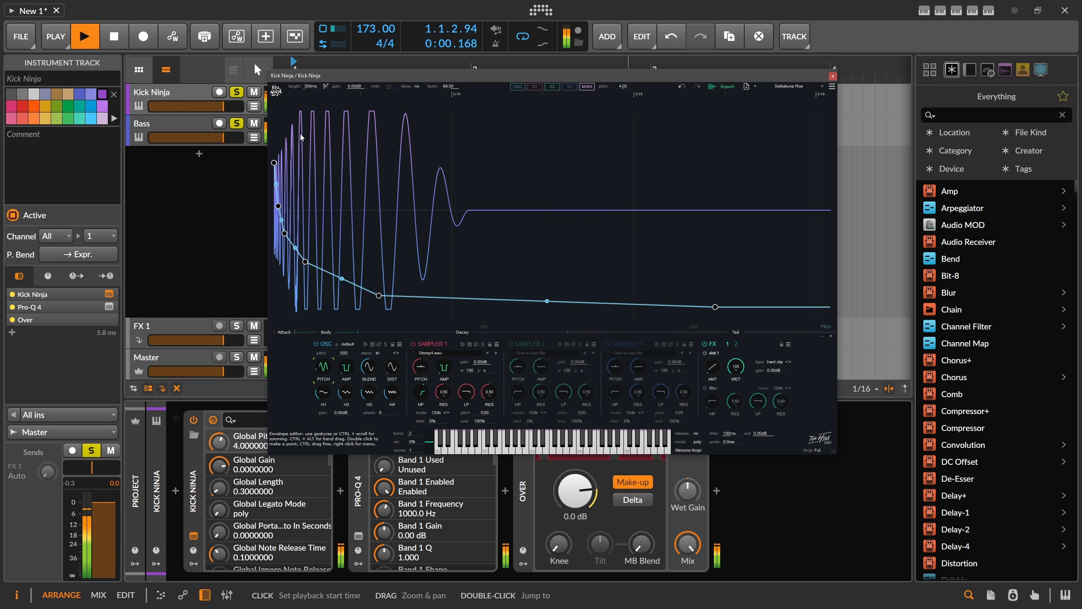
Step: Reopen the bass track's Pro-Q 4 and compare the repitched kick's spectrum with the bass during playback
click(197, 125)
key(space)
drag(549, 578, 788, 571)
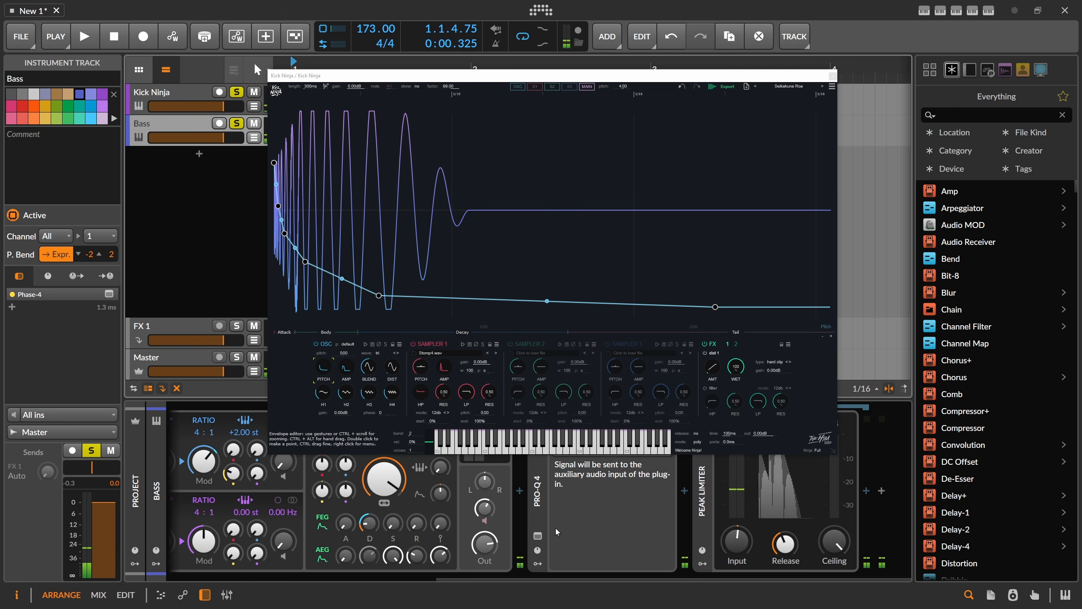
click(537, 536)
key(space)
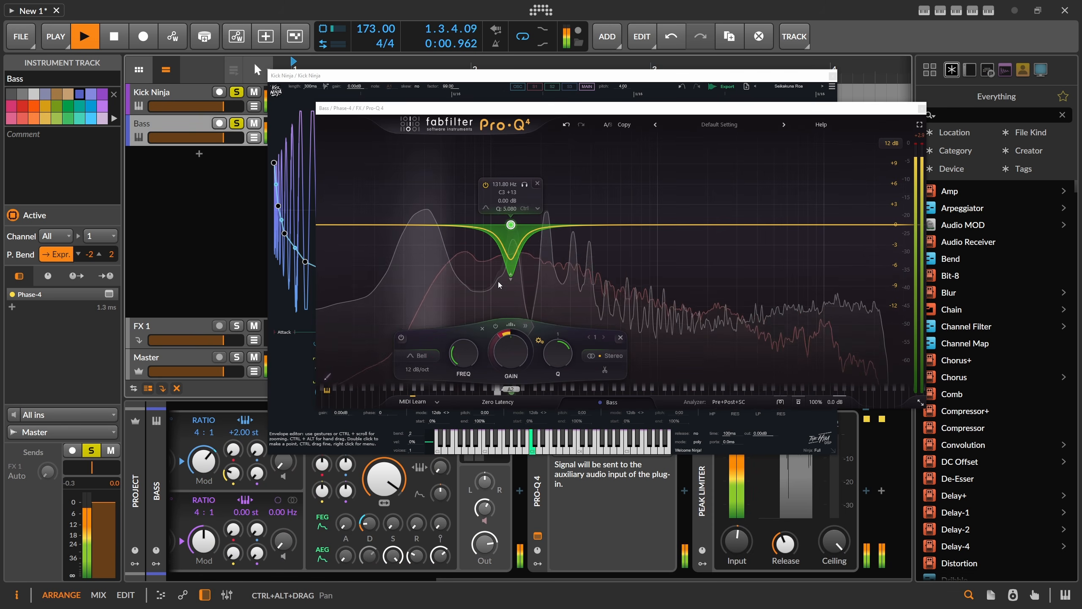
key(space)
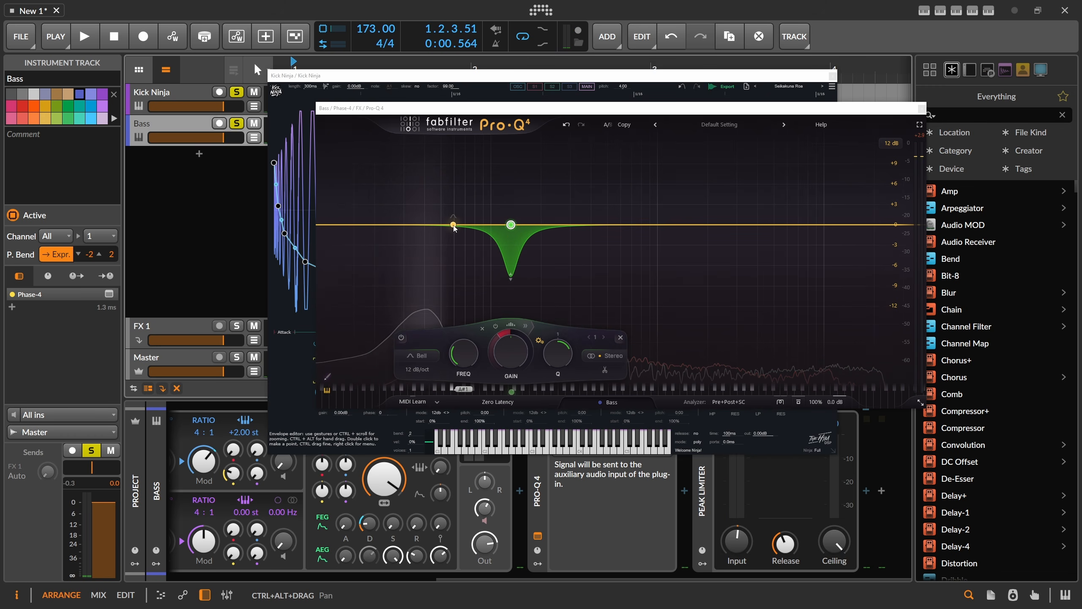
key(space)
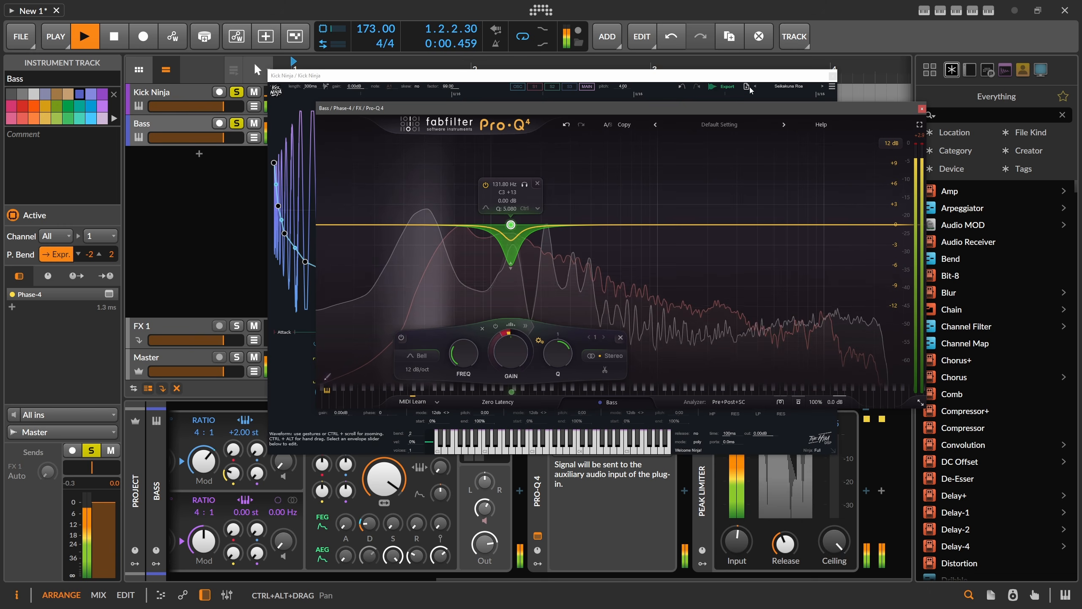
Step: Try a higher global pitch offset for the kick, then 7.00, comparing each against the bass spectrum
drag(623, 87, 626, 73)
click(846, 107)
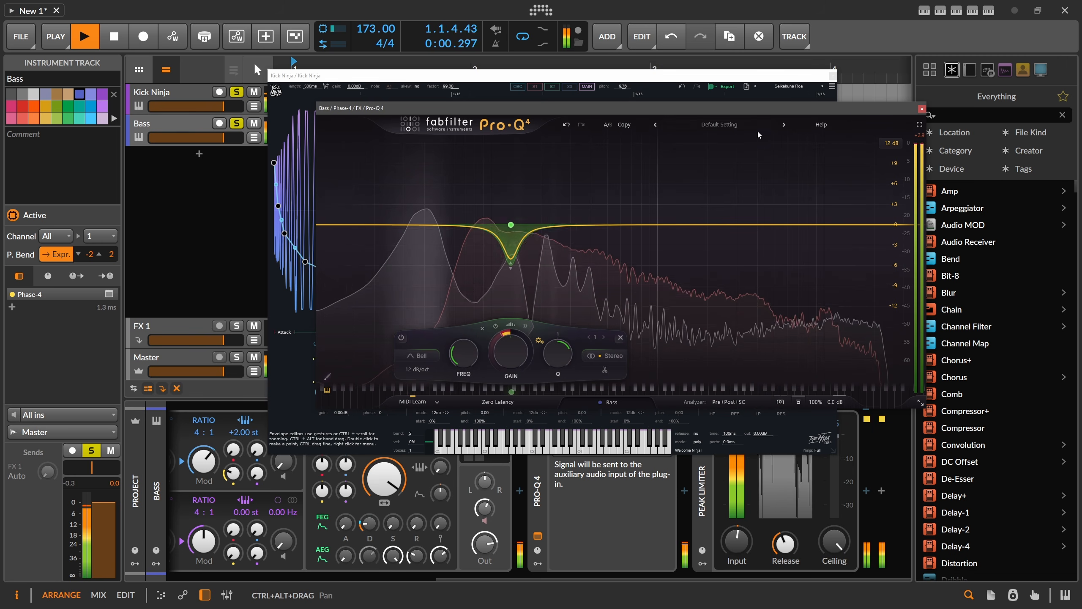
key(space)
click(731, 101)
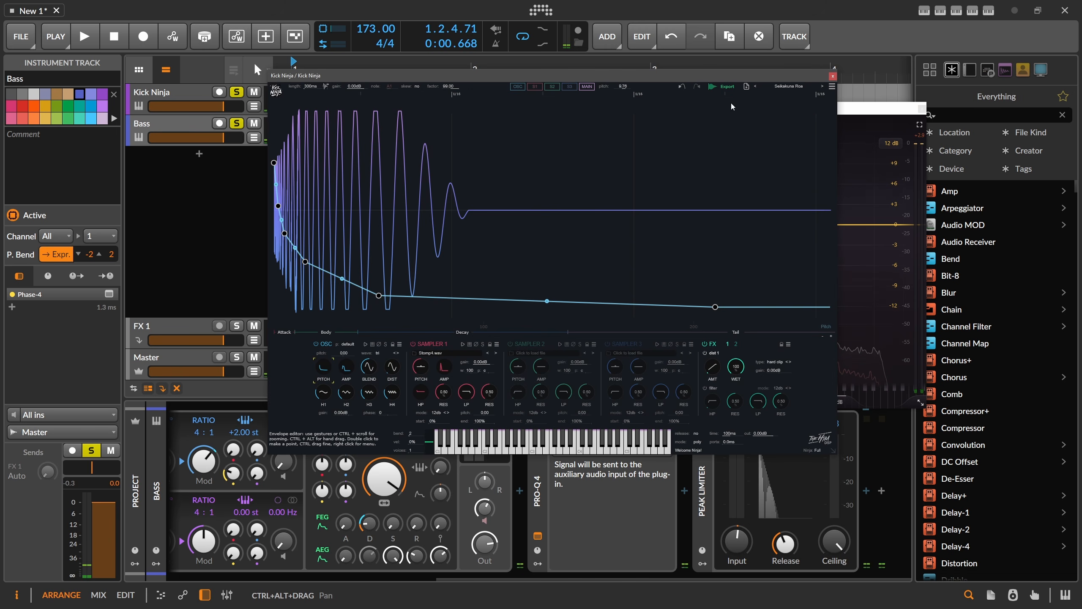
drag(627, 86, 624, 86)
key(space)
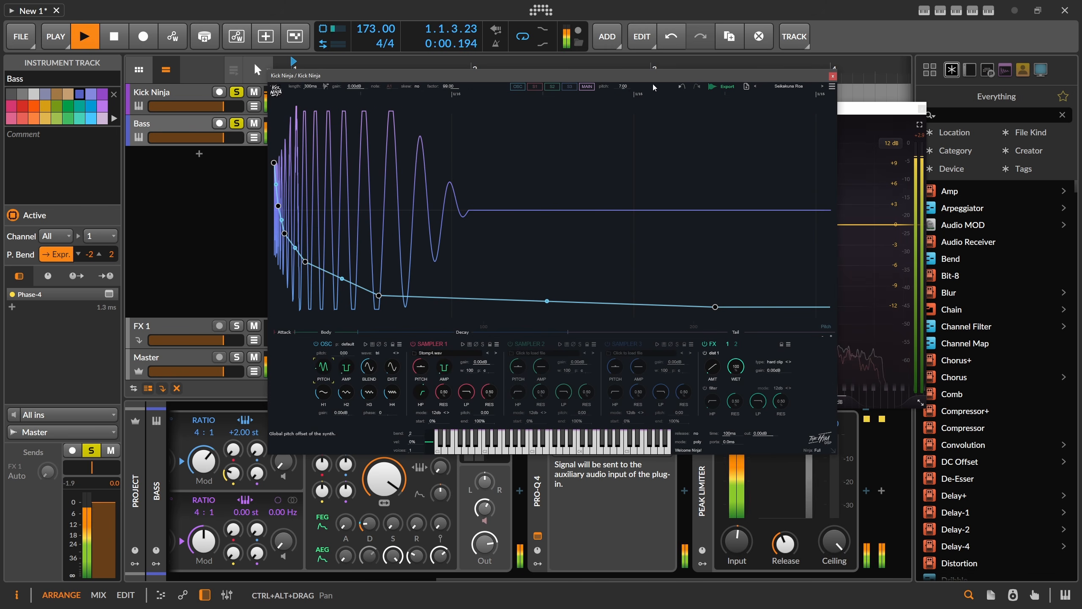
click(894, 107)
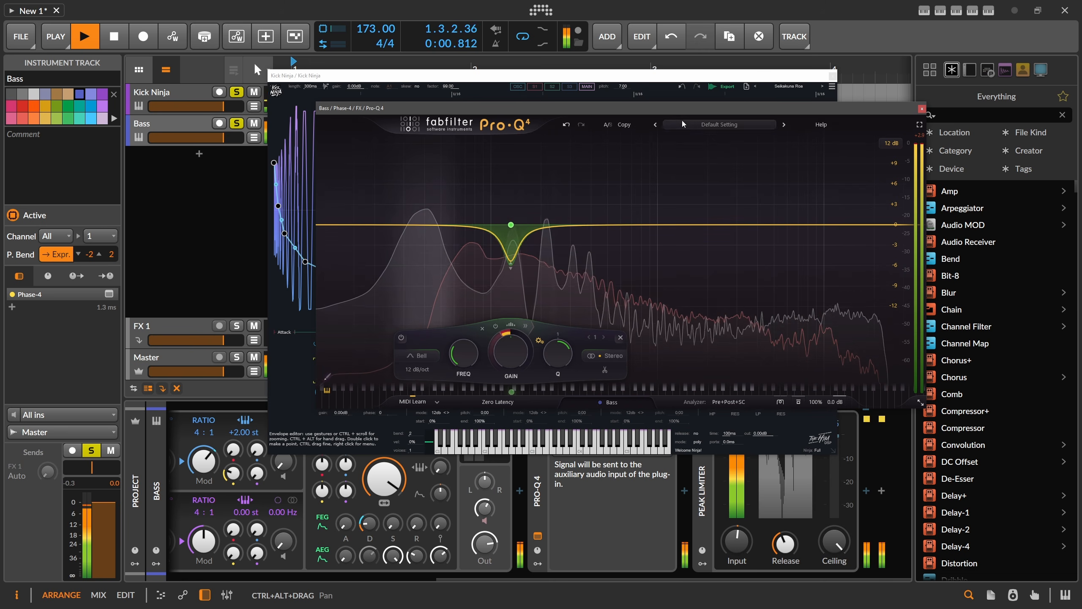
Step: Set the kick's global pitch offset to 6.00, check it against the bass spectrum, and close both plug-in windows
click(621, 86)
drag(621, 88, 620, 93)
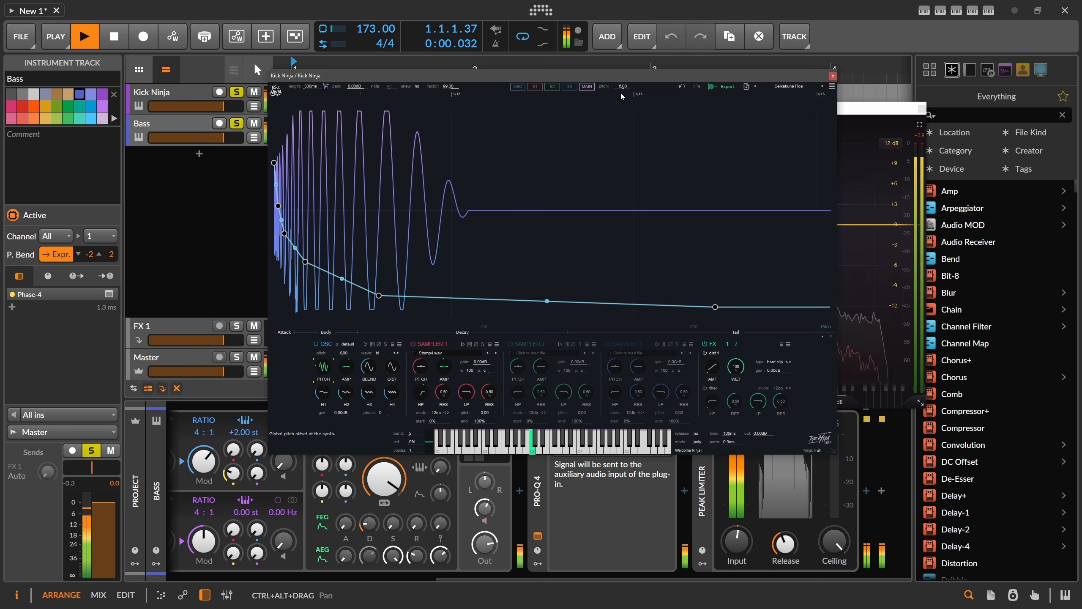
click(869, 107)
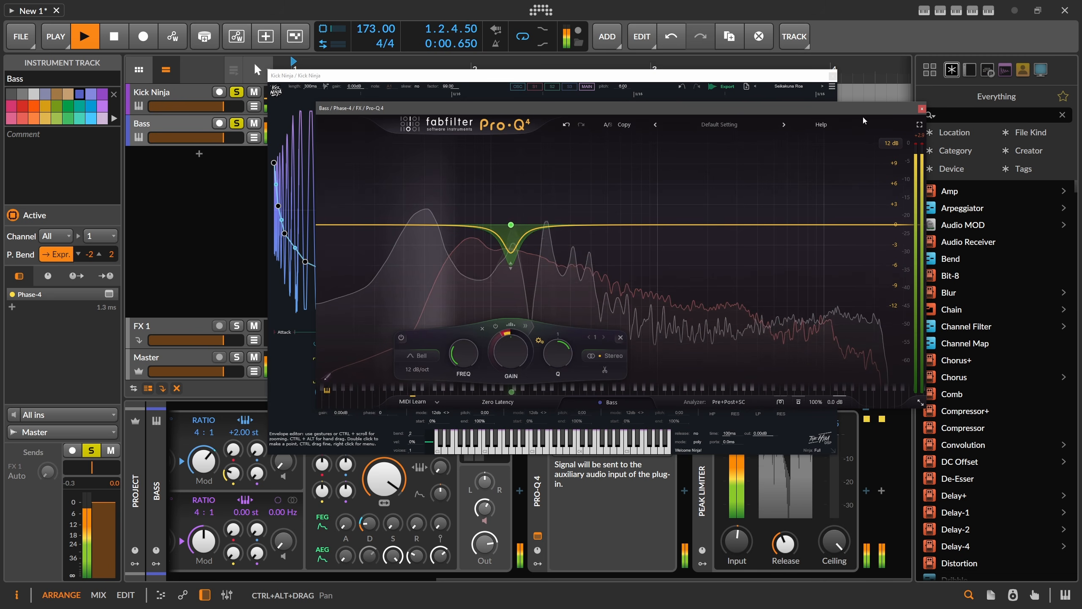
click(921, 108)
click(832, 75)
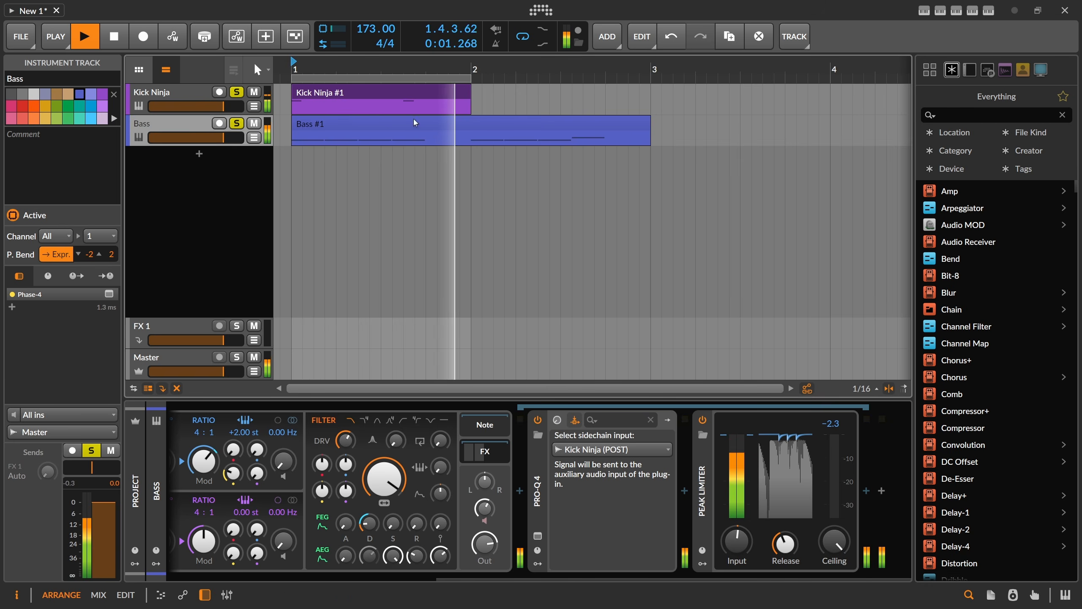
Step: Stop playback and take the Bass and Kick Ninja tracks out of solo
click(202, 102)
key(space)
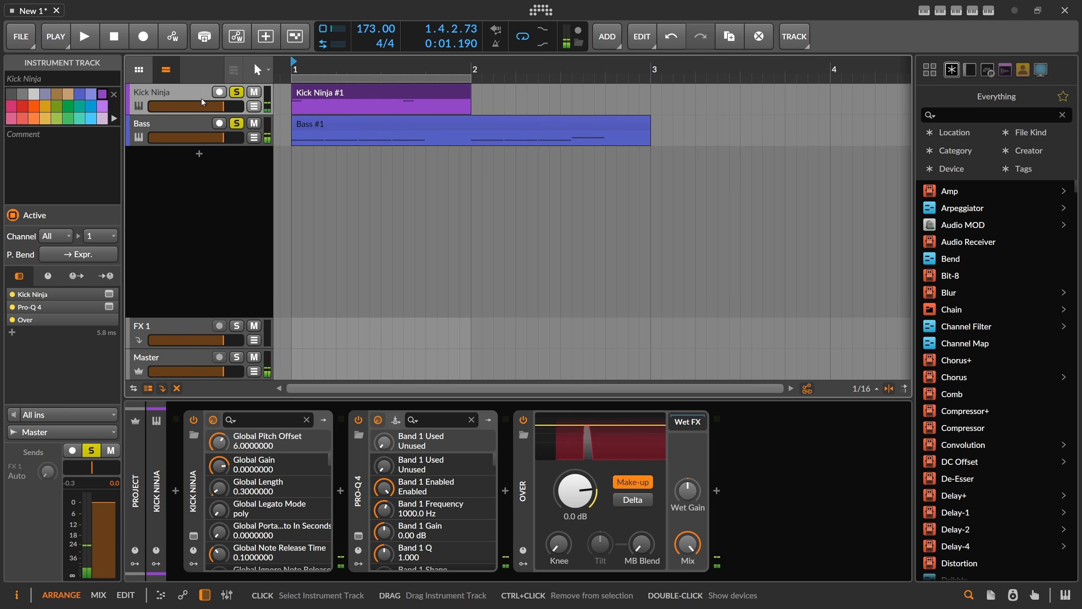
click(236, 124)
click(236, 93)
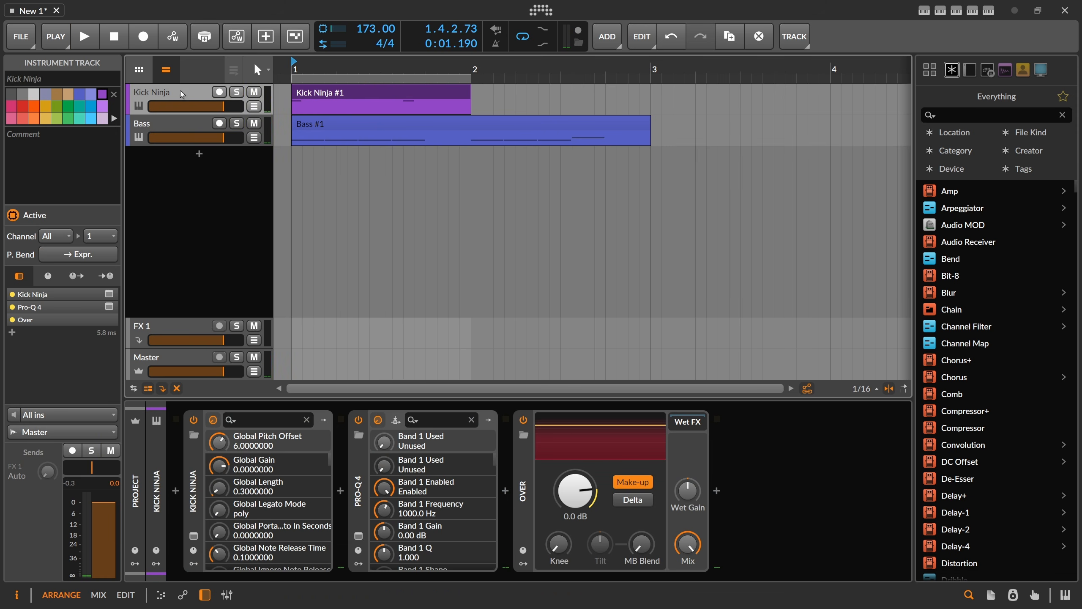
Step: Rename the Kick Ninja track as Kick
click(183, 125)
click(163, 95)
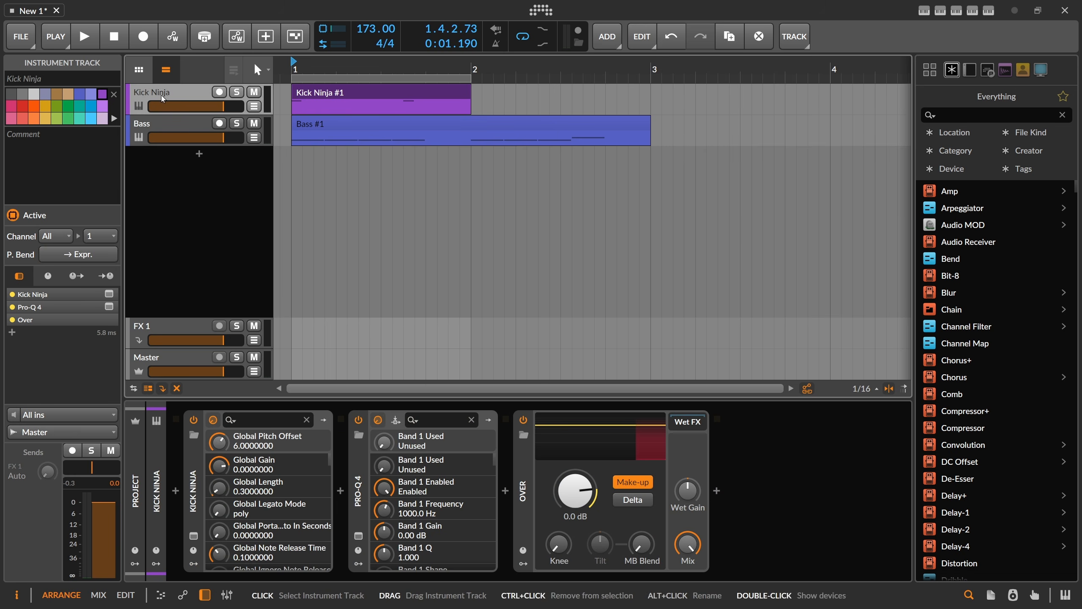
double_click(161, 95)
text(Kick)
key(Return)
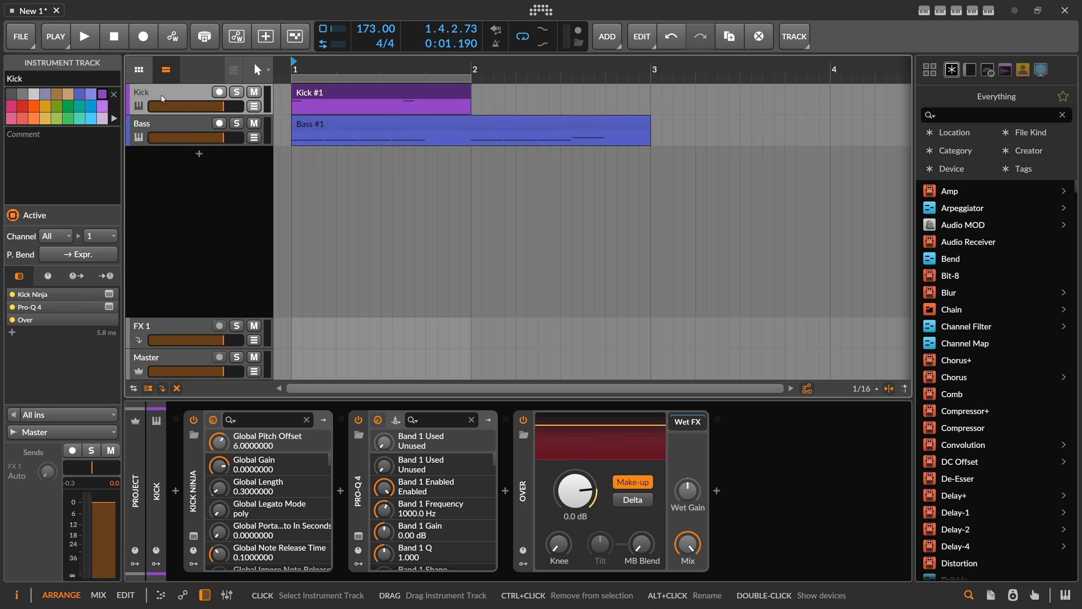
Step: Add another Kick Ninja instrument track above the Kick track and rename it as Snare
click(201, 154)
text(snare)
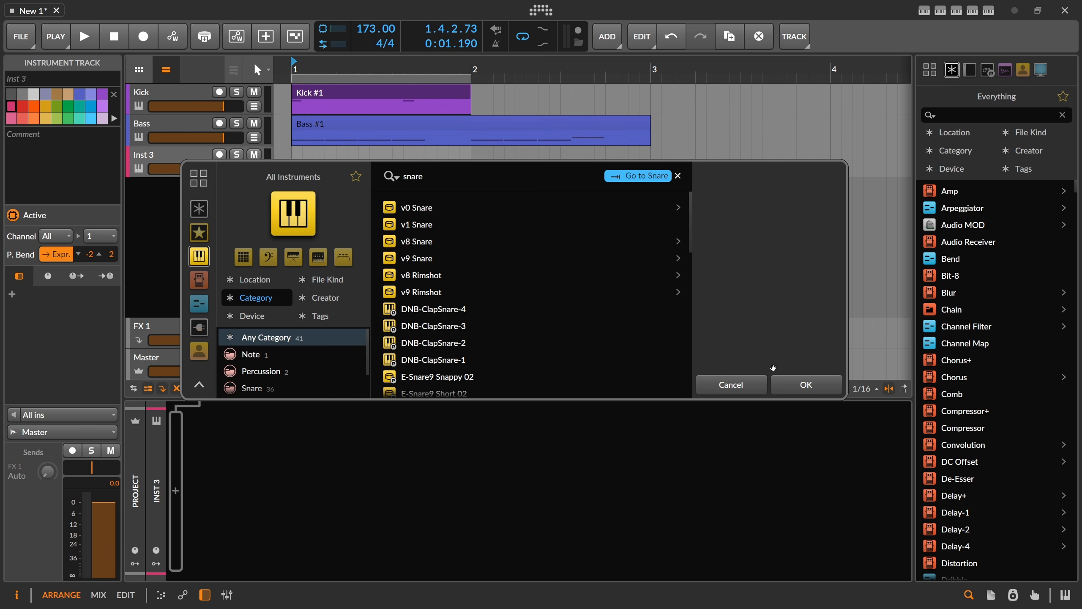
text(ick nun)
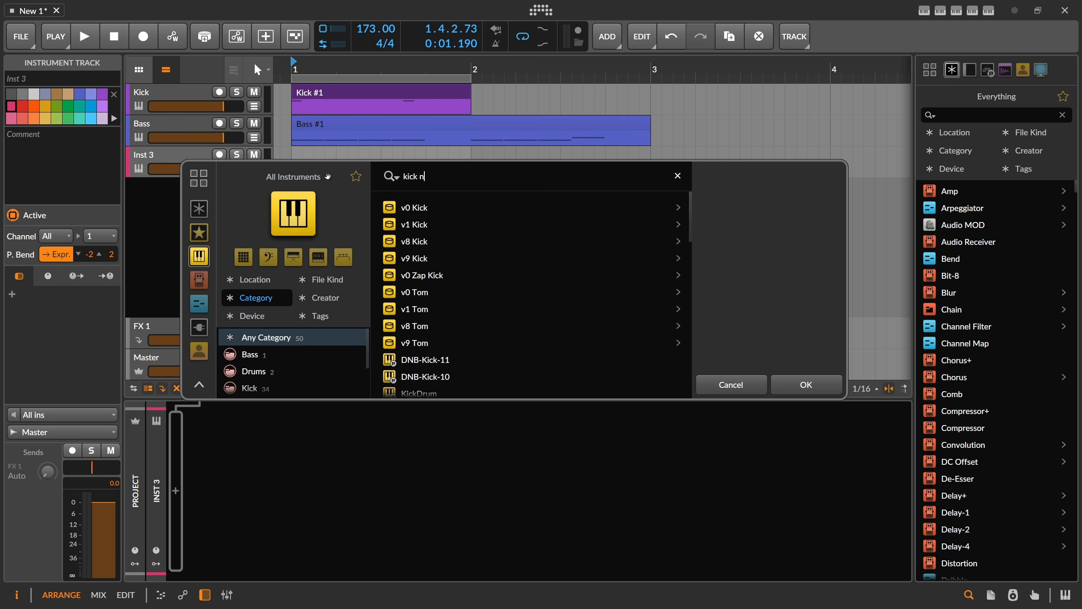
double_click(499, 200)
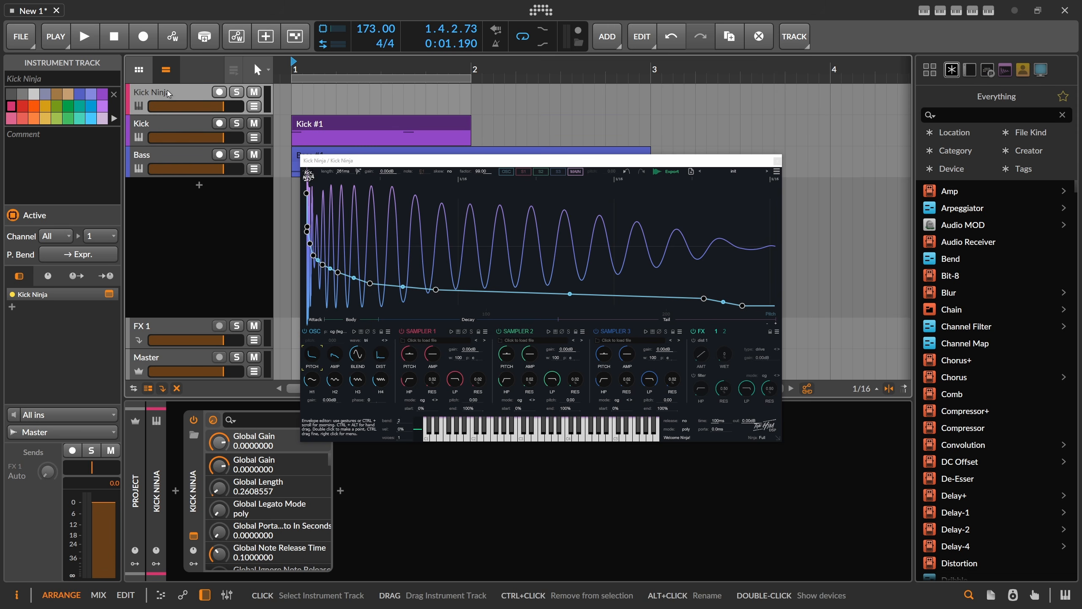
double_click(167, 90)
text(Snare)
key(Return)
Step: Create a one-bar Snare clip and draw sixteenth-length F3 notes on beats 1.2 and 1.4
double_click(356, 88)
double_click(357, 89)
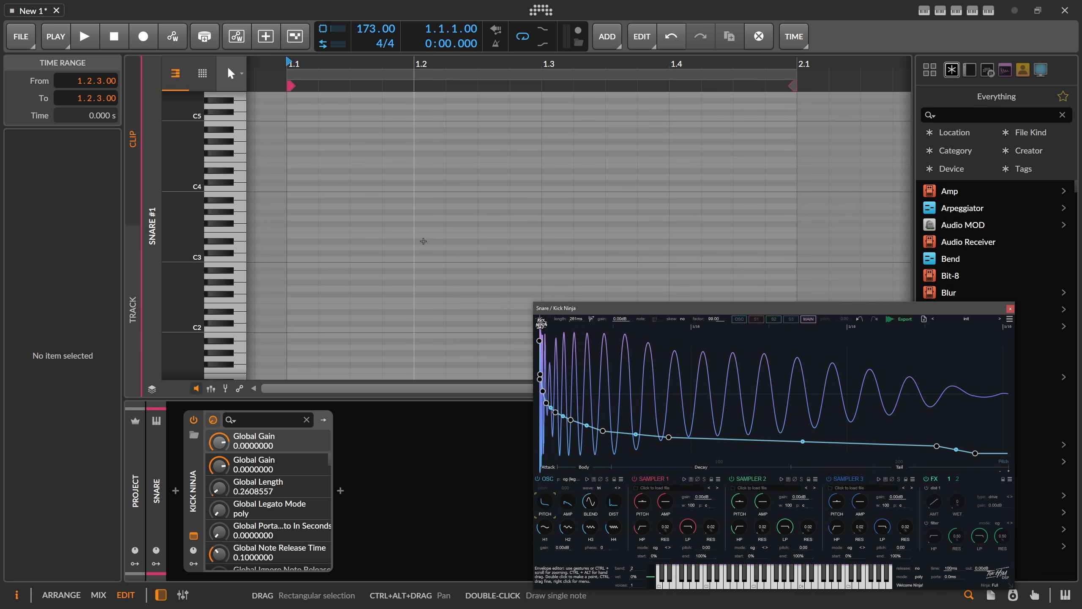
double_click(422, 230)
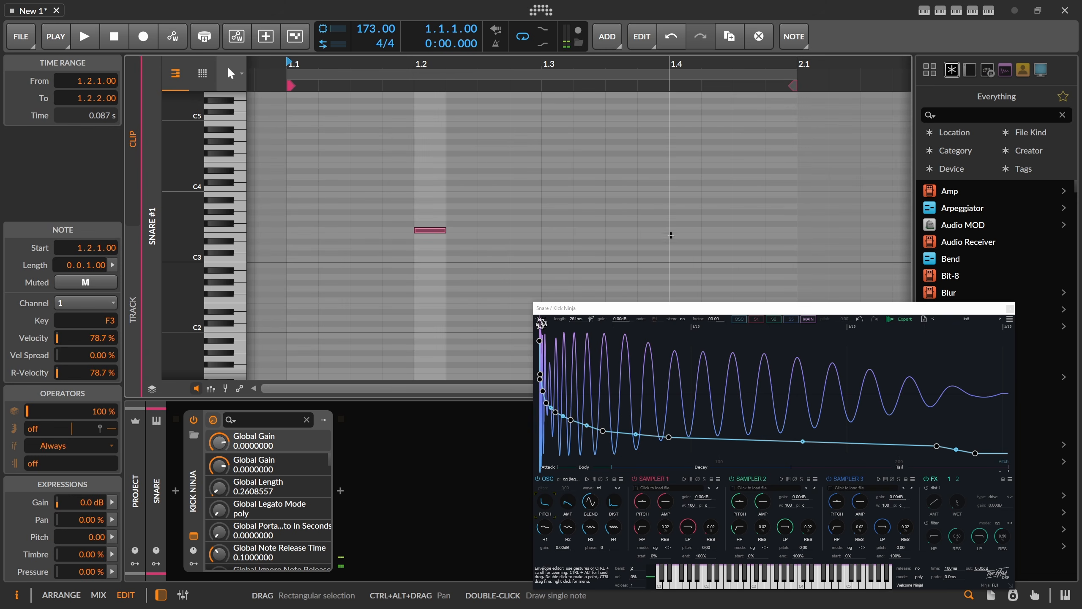
double_click(675, 230)
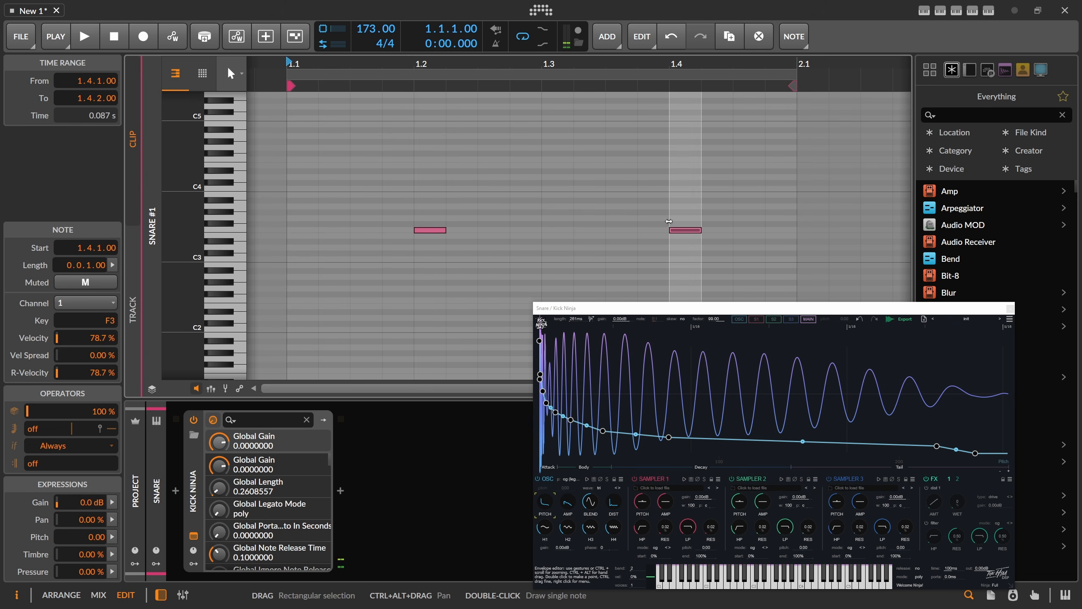
click(622, 220)
Step: Initialize the preset in the snare's Kick Ninja, reposition its window, and audition the plain tone
drag(627, 308, 462, 203)
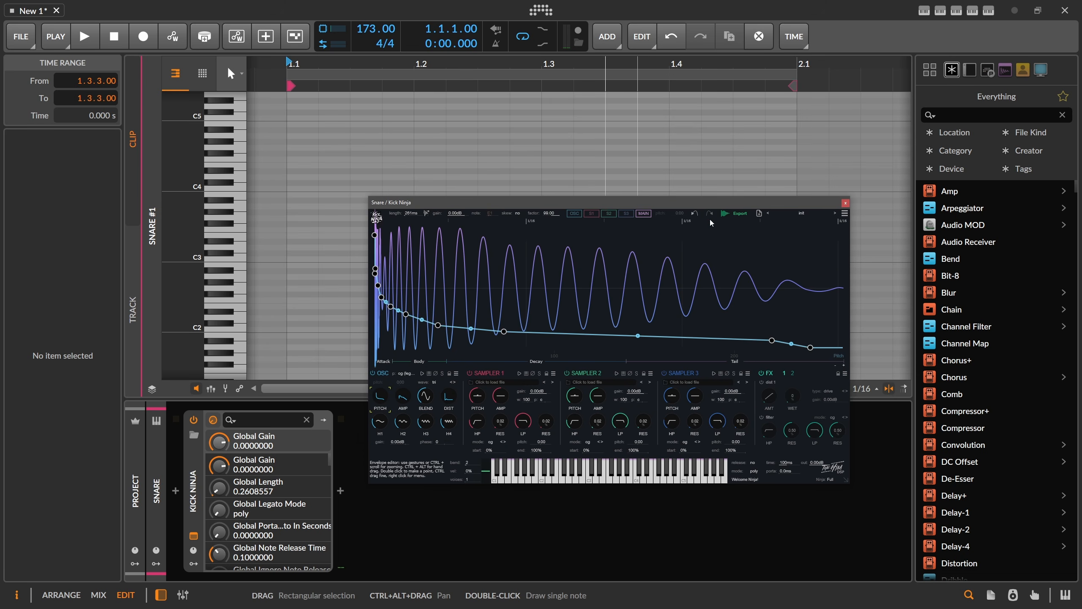
click(845, 215)
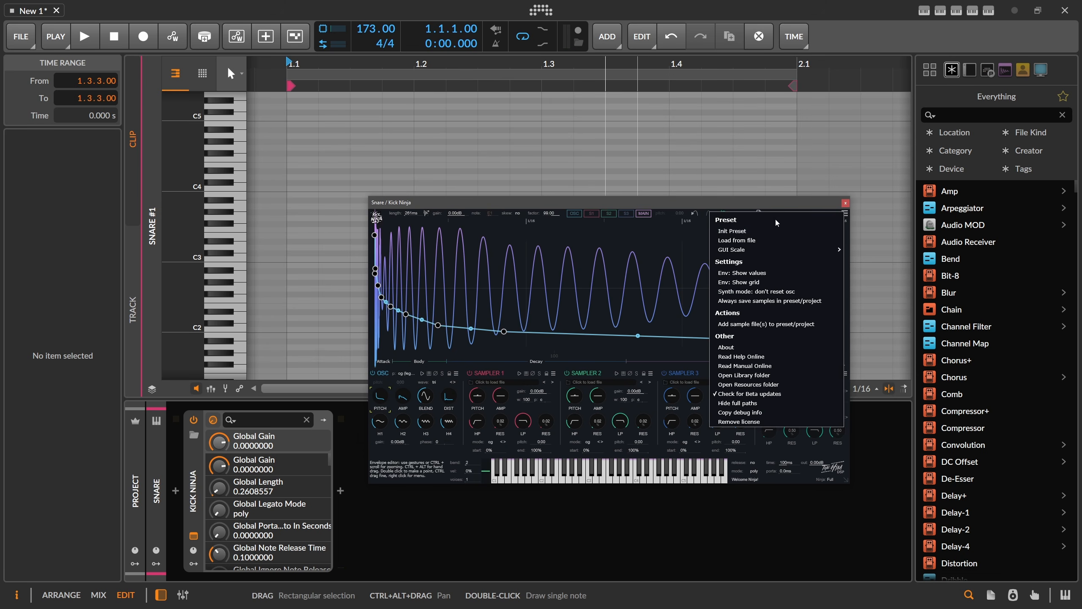
click(735, 232)
drag(706, 205, 660, 195)
key(space)
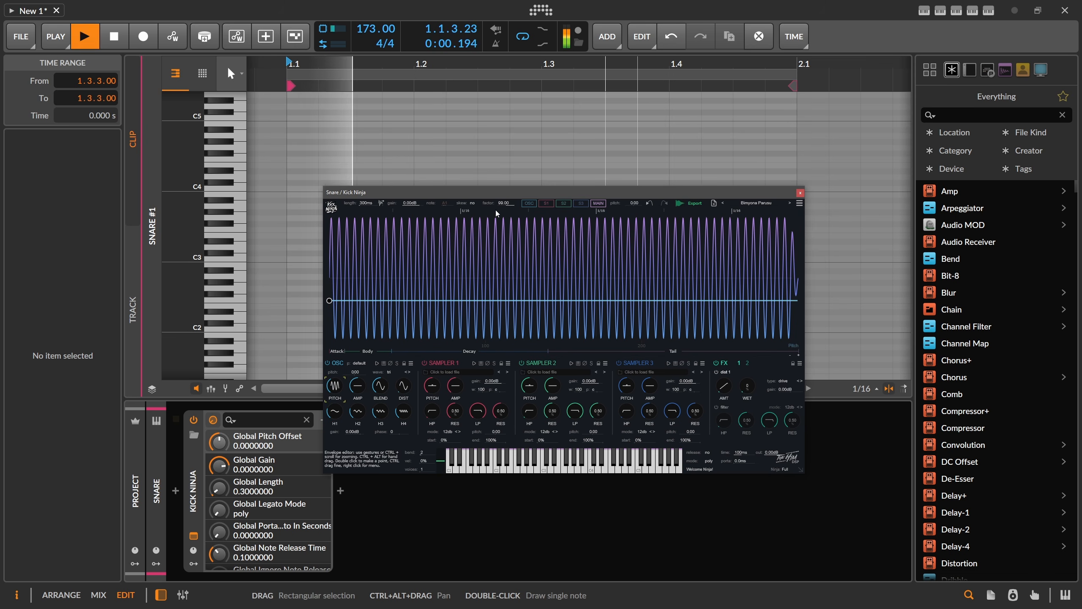
key(space)
Step: Return to the arrangement, select the Snare track, and briefly audition it with the kick and bass
click(407, 124)
key(Tab)
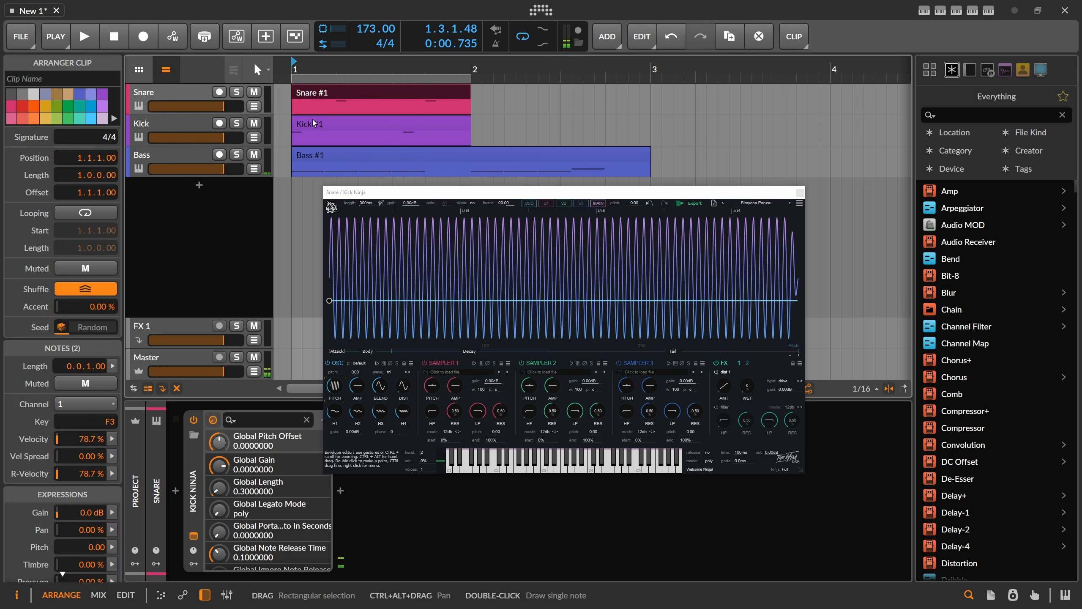
click(229, 100)
key(space)
key(space)
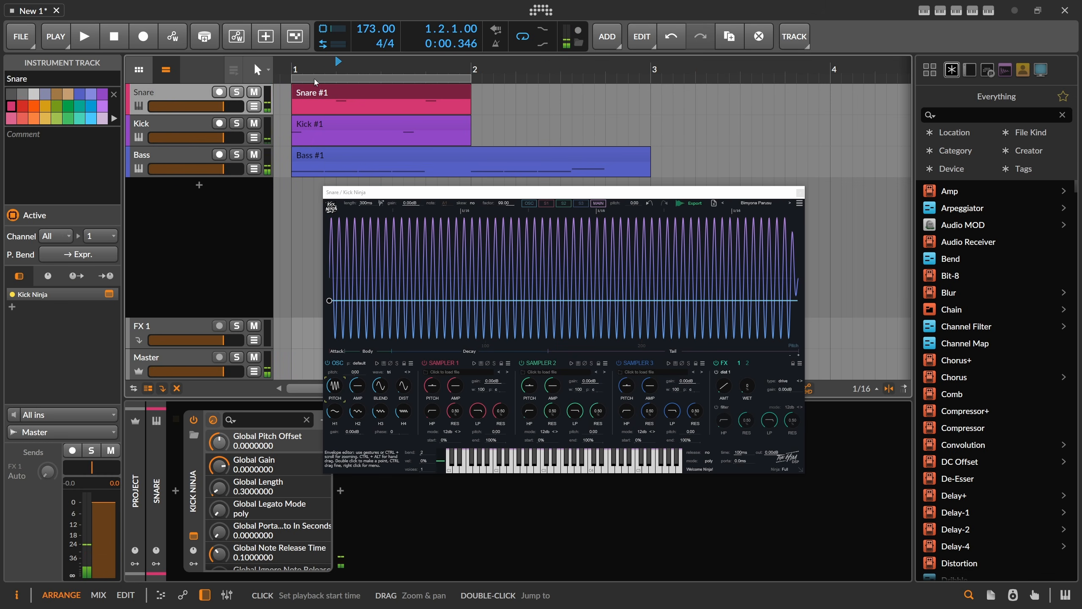
Step: Shorten the arranger loop to start at 1.2.1 with a length of 0.3.0 and audition the looped section
drag(293, 80, 337, 79)
key(space)
key(space)
key(space)
key(space)
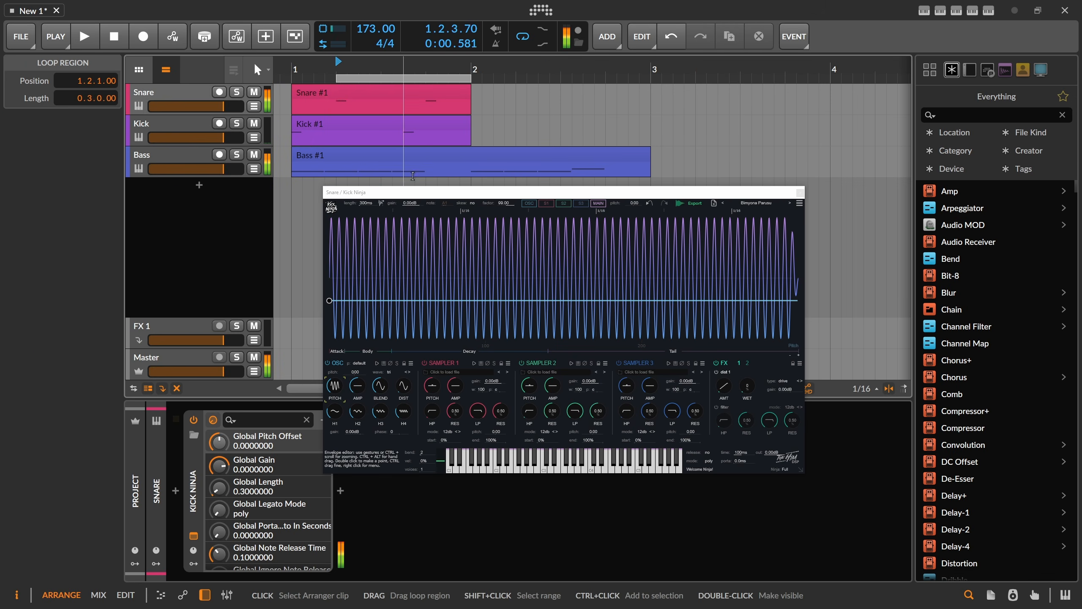
key(space)
key(space)
Step: Solo the Snare track and raise its Kick Ninja oscillator's flat pitch envelope to about 1.13 kHz
click(230, 99)
click(236, 93)
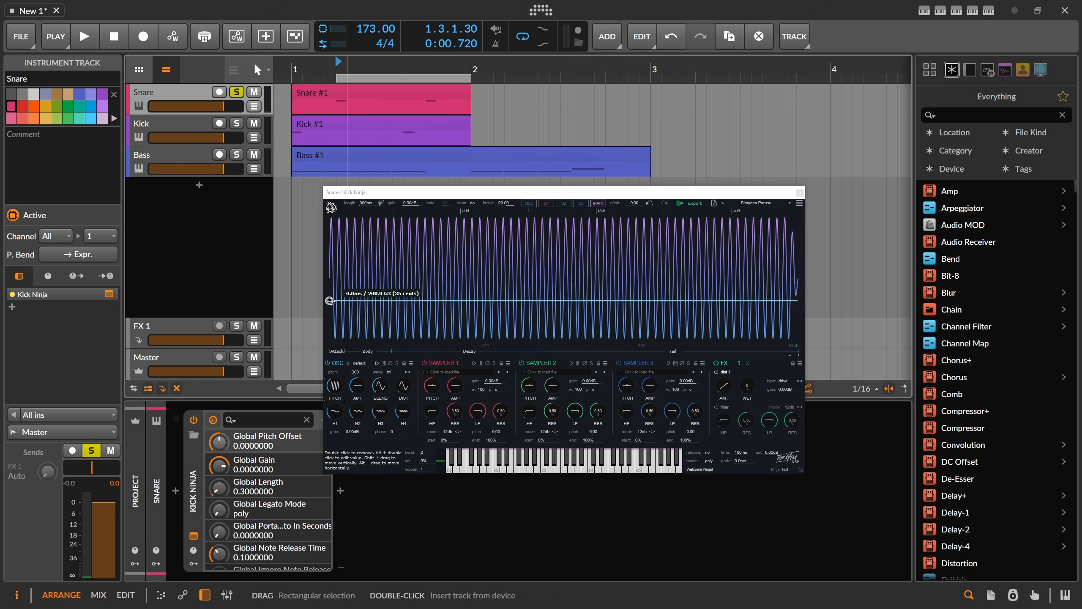
drag(329, 300, 321, 269)
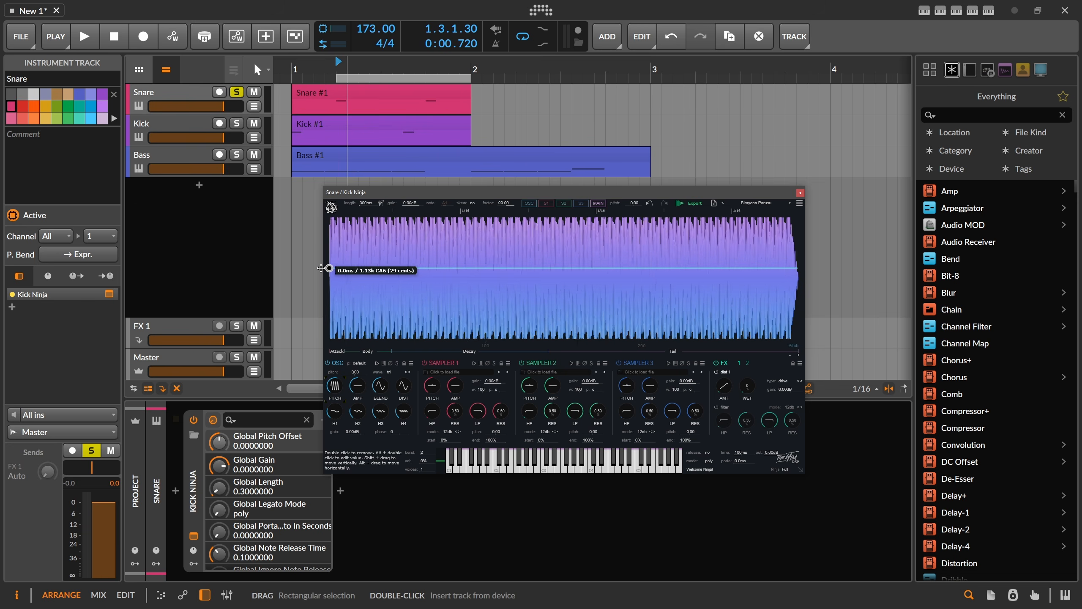
Step: Add a point near the start of the oscillator's amp envelope at zero level, giving the snare a very short decay
click(358, 386)
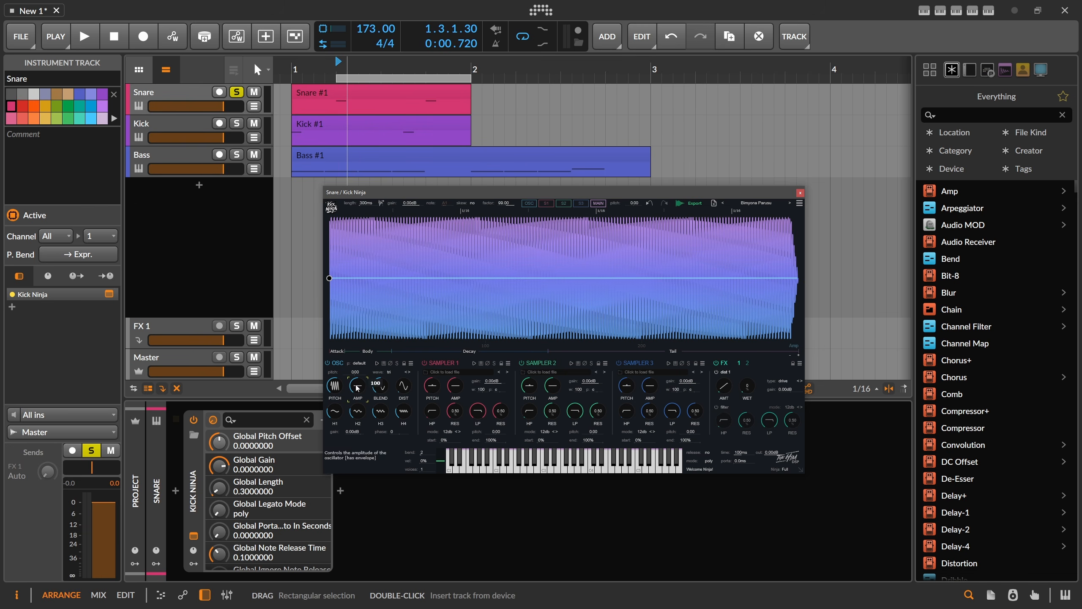
double_click(345, 280)
drag(345, 280, 339, 344)
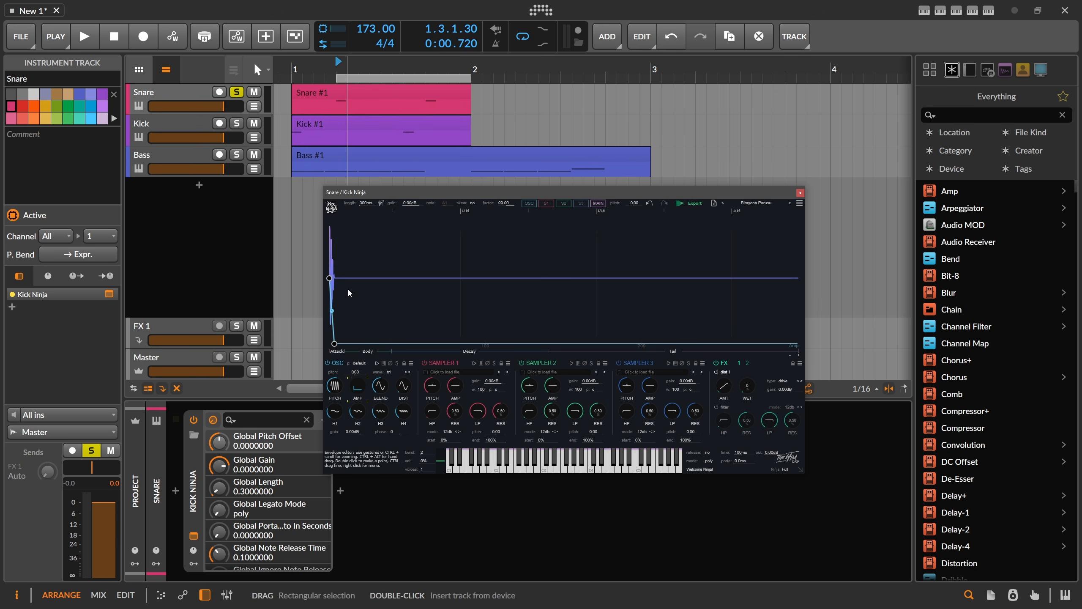
scroll(343, 292, up, 5)
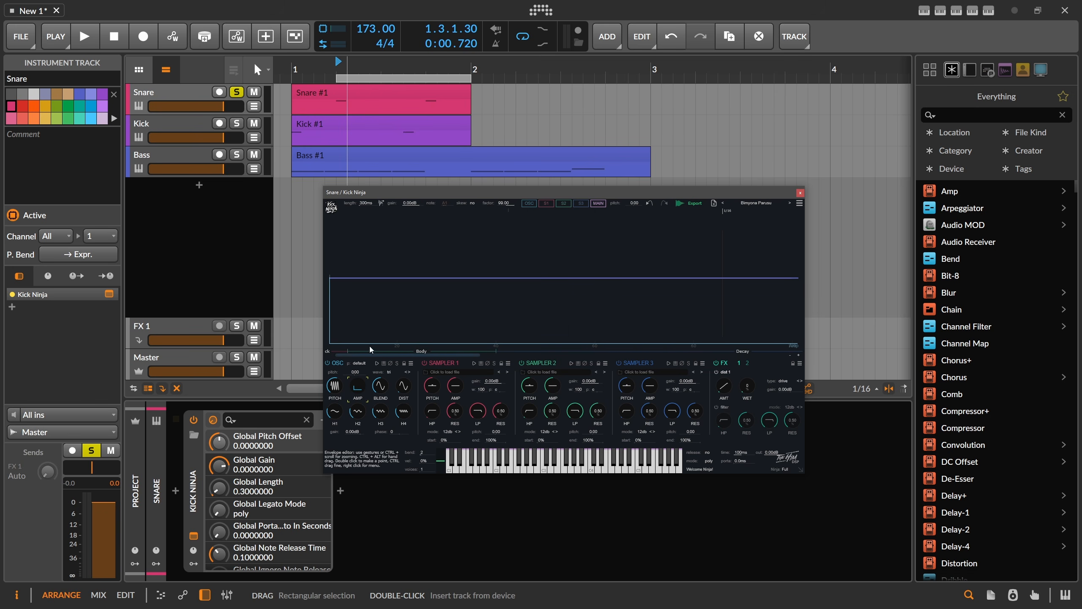
drag(359, 355, 339, 355)
scroll(356, 344, up, 3)
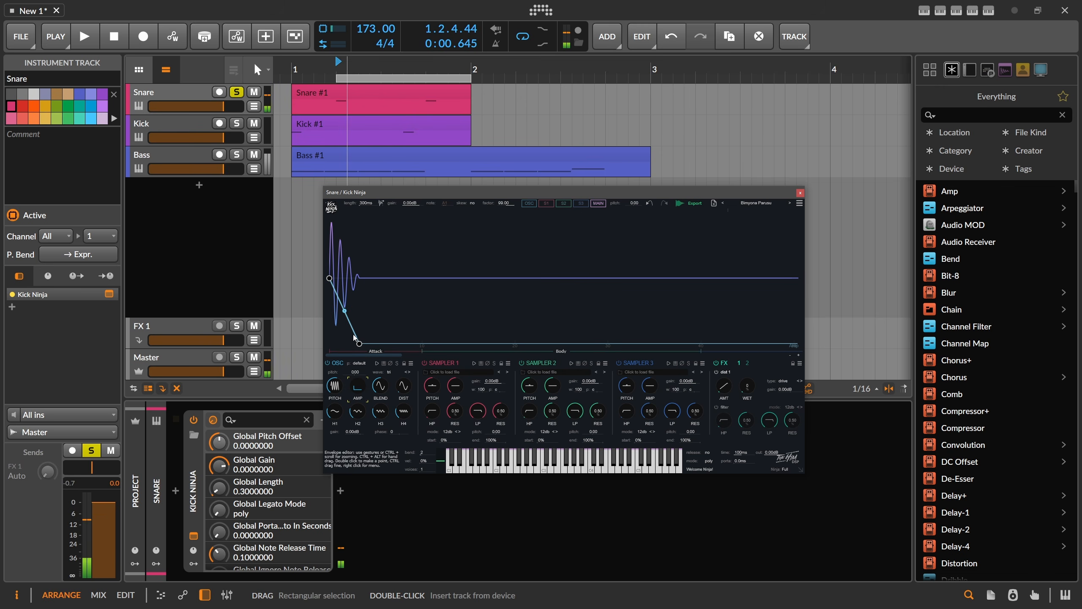
Step: Shape the oscillator's pitch envelope with an added early point for a short initial pitch drop, and audition the snare
click(336, 386)
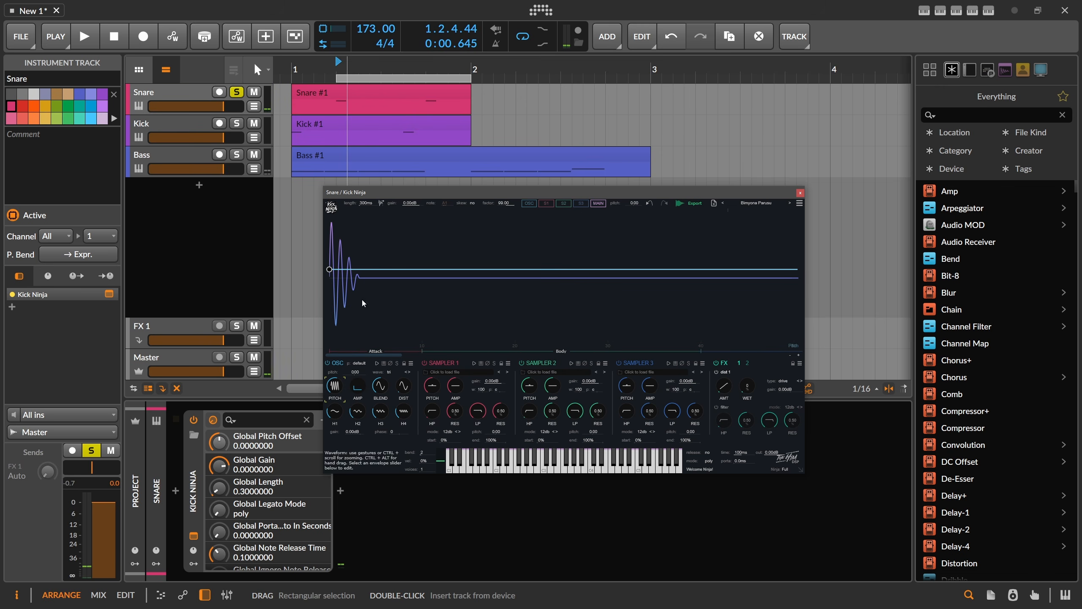
drag(331, 270, 340, 273)
key(space)
double_click(347, 274)
key(space)
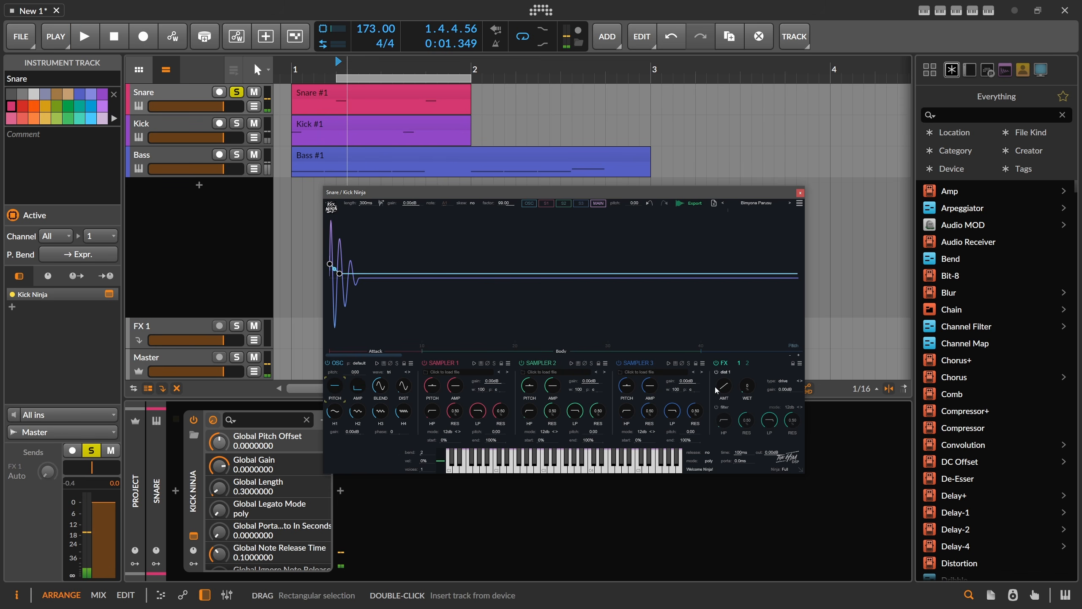
Step: Enable distortion 1 in the Kick Ninja FX section, set its wet mix to 100, raise the amount slightly, and audition it
click(717, 374)
drag(751, 390, 768, 226)
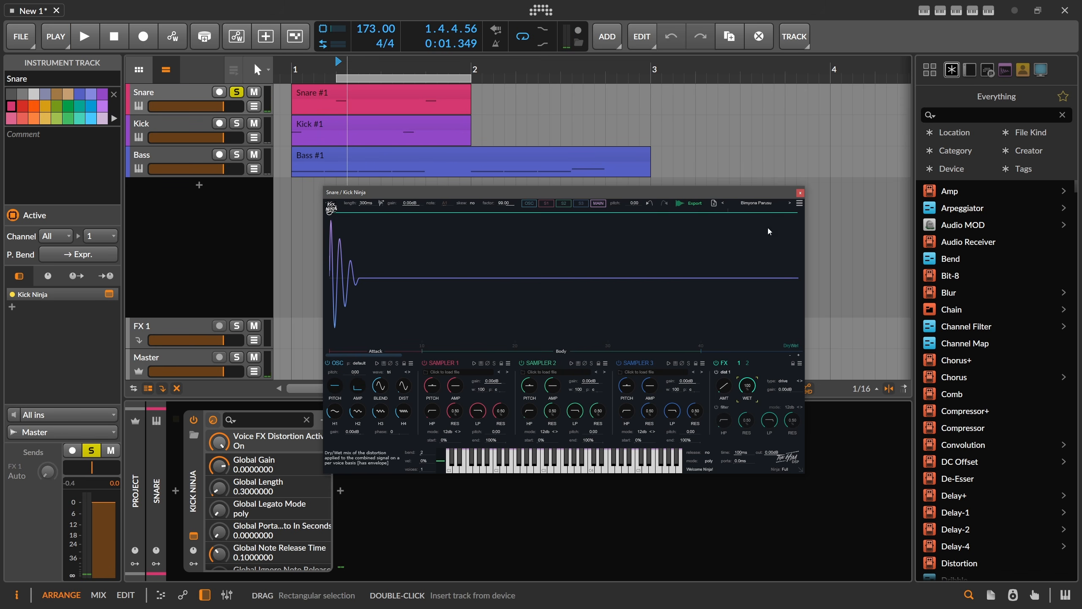
mouse_move(726, 382)
mouse_down()
mouse_move(739, 340)
mouse_move(733, 374)
mouse_up()
key(space)
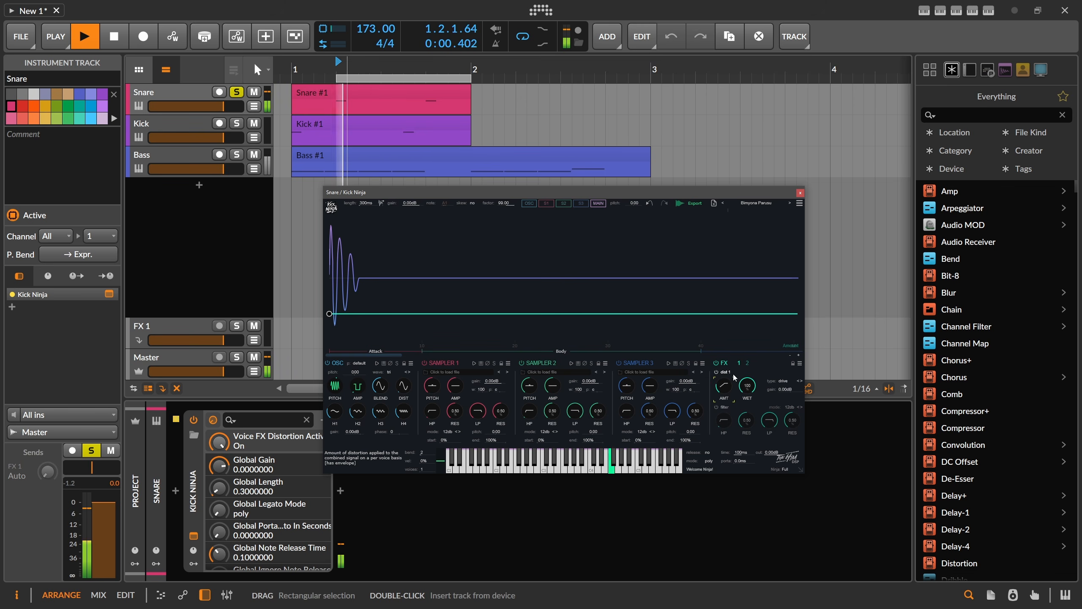
key(space)
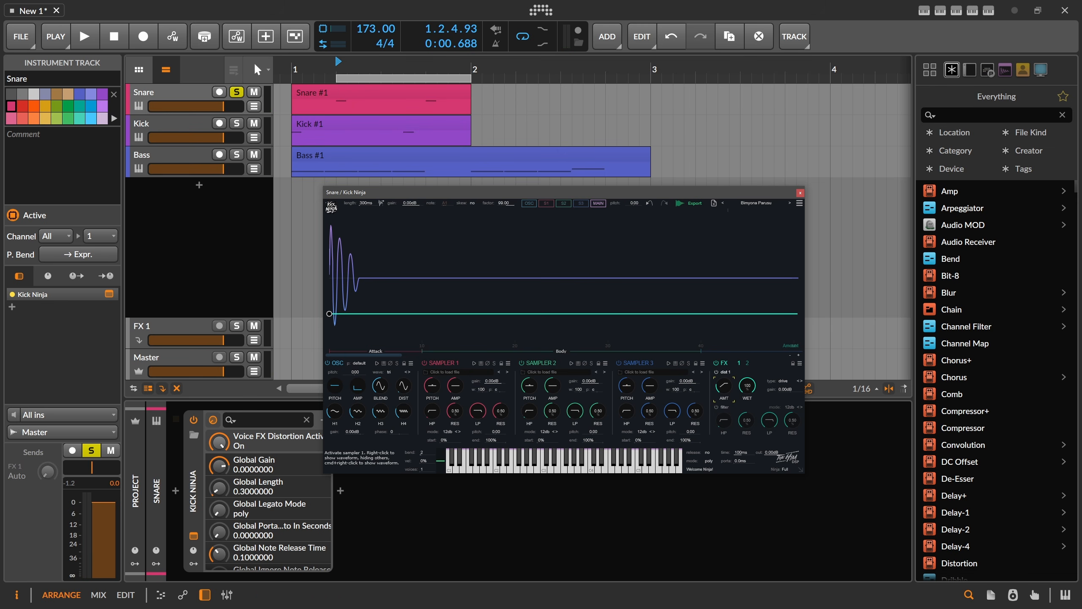
Step: Switch to Sononym and audition the SCYLLA and CARBON snare one-shots in the Ghostsyndicate results
key(alt+Tab)
drag(572, 100, 464, 76)
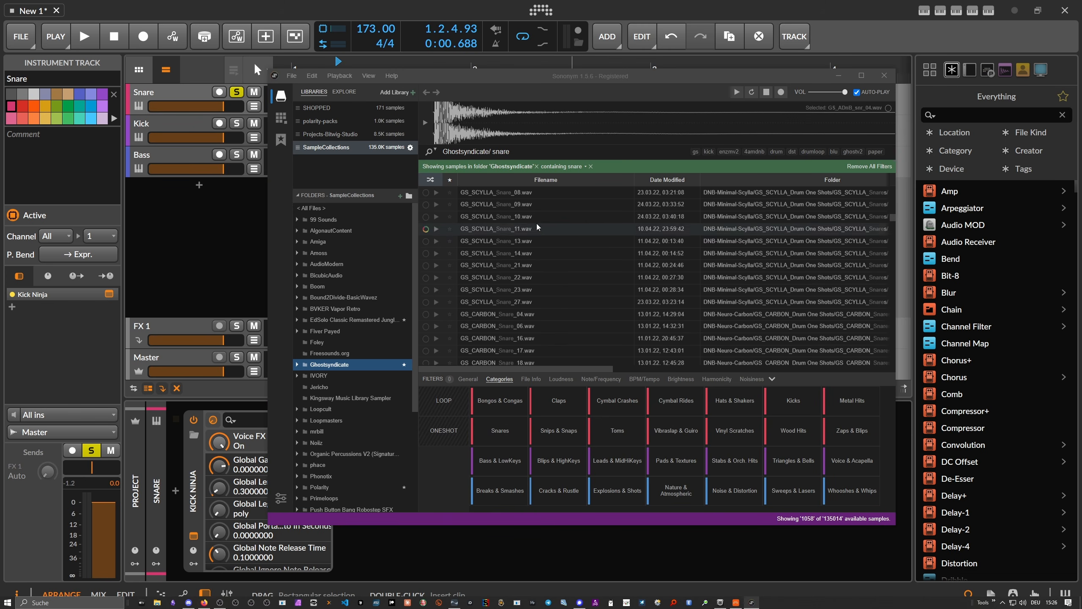
click(504, 253)
click(506, 232)
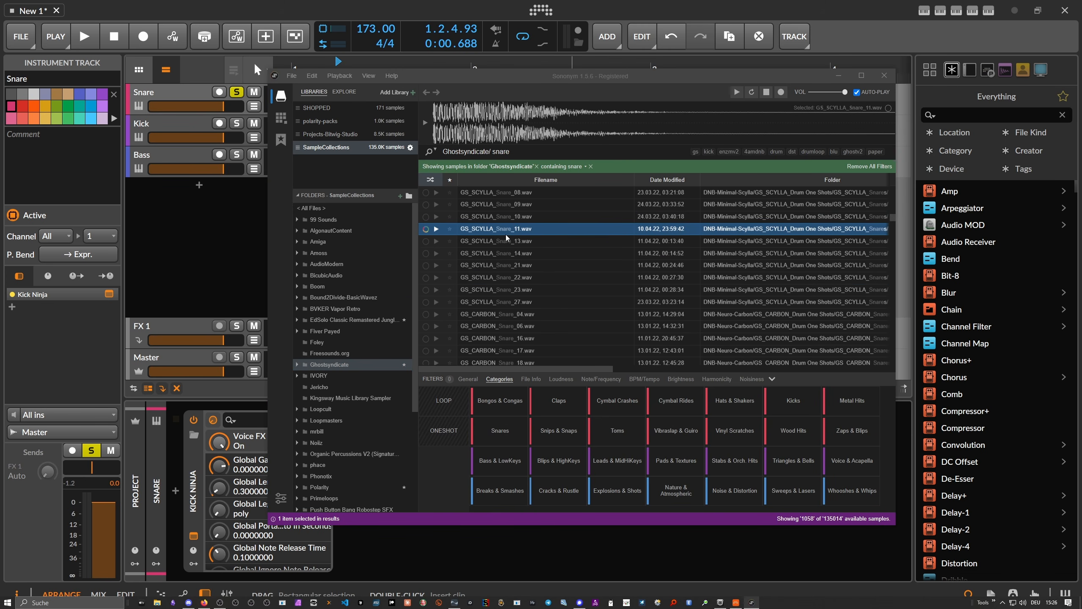
scroll(502, 224, up, 3)
click(504, 220)
scroll(502, 239, down, 8)
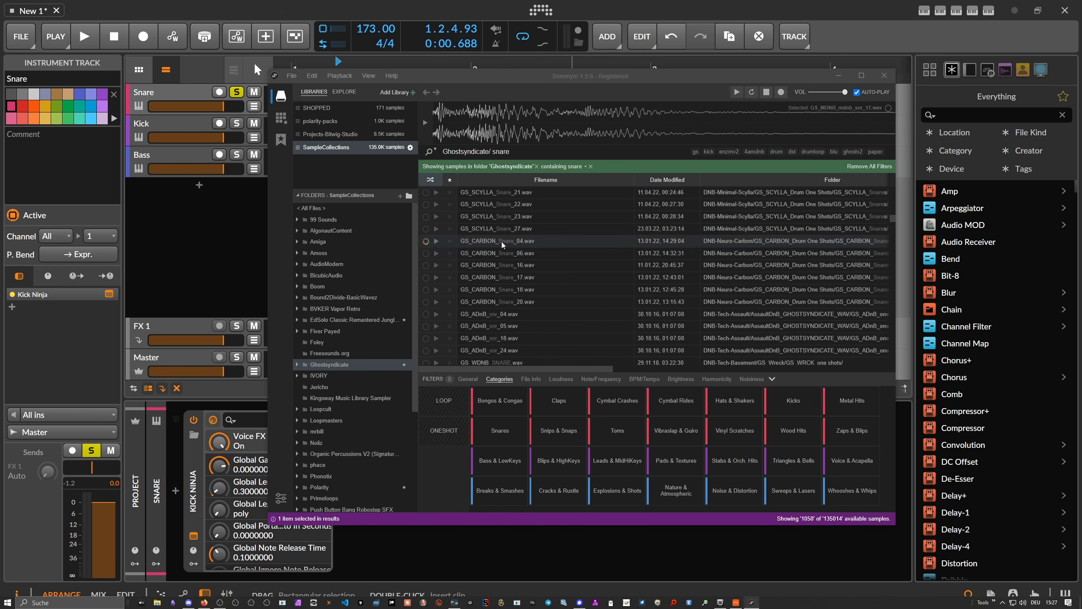
click(502, 242)
scroll(501, 242, up, 3)
click(501, 242)
scroll(501, 242, up, 2)
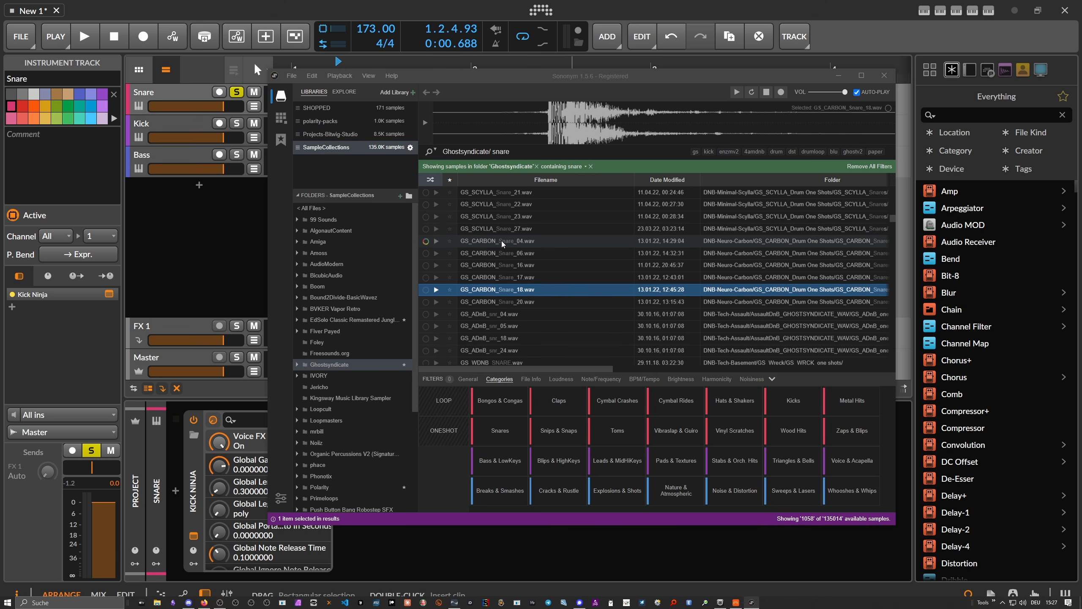
click(502, 278)
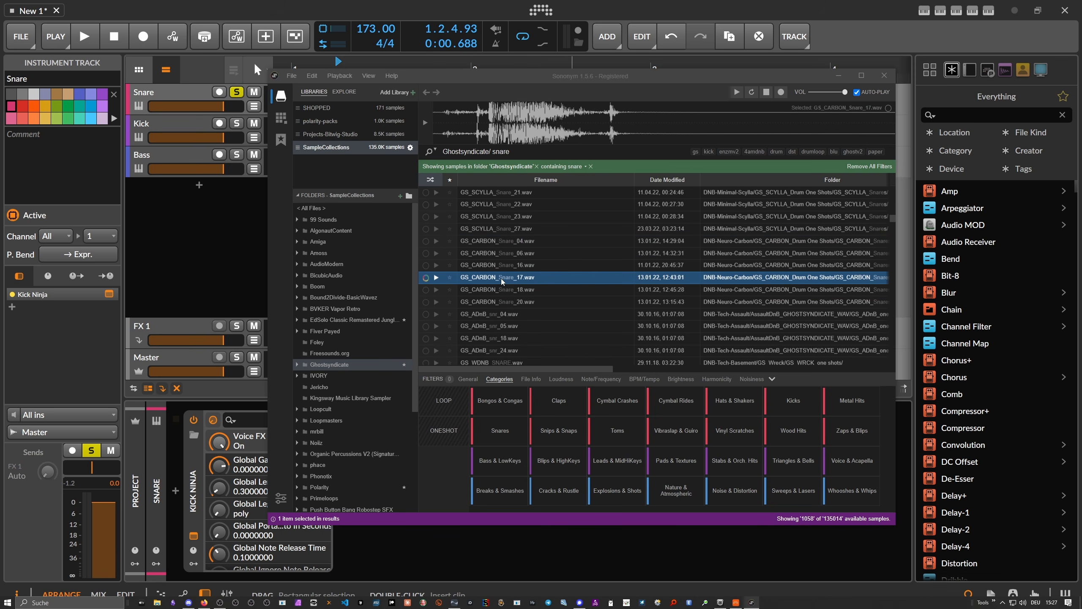
click(502, 291)
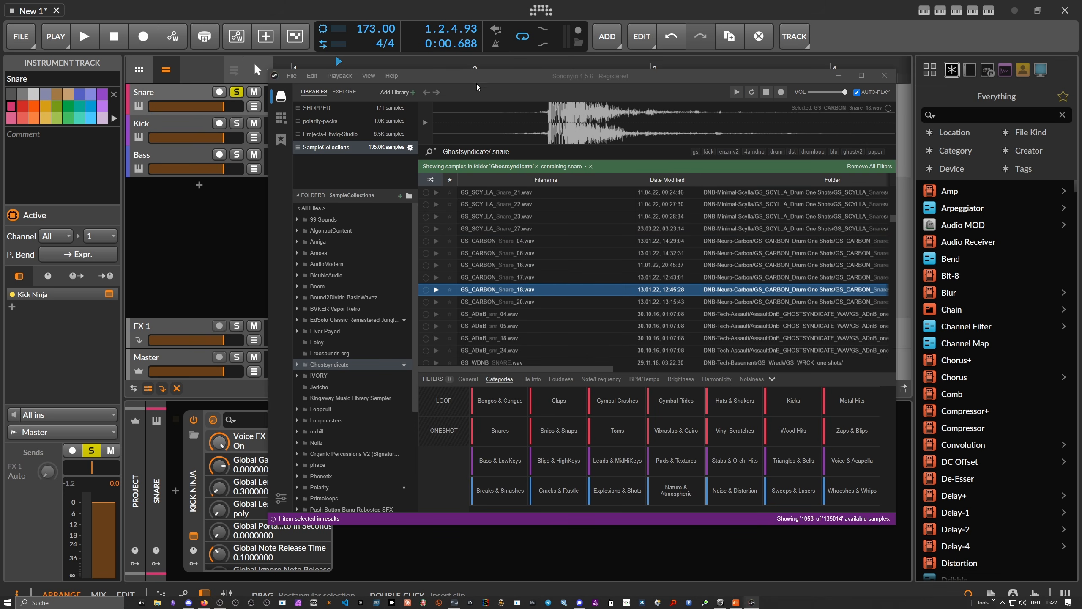
click(509, 228)
click(512, 239)
click(509, 233)
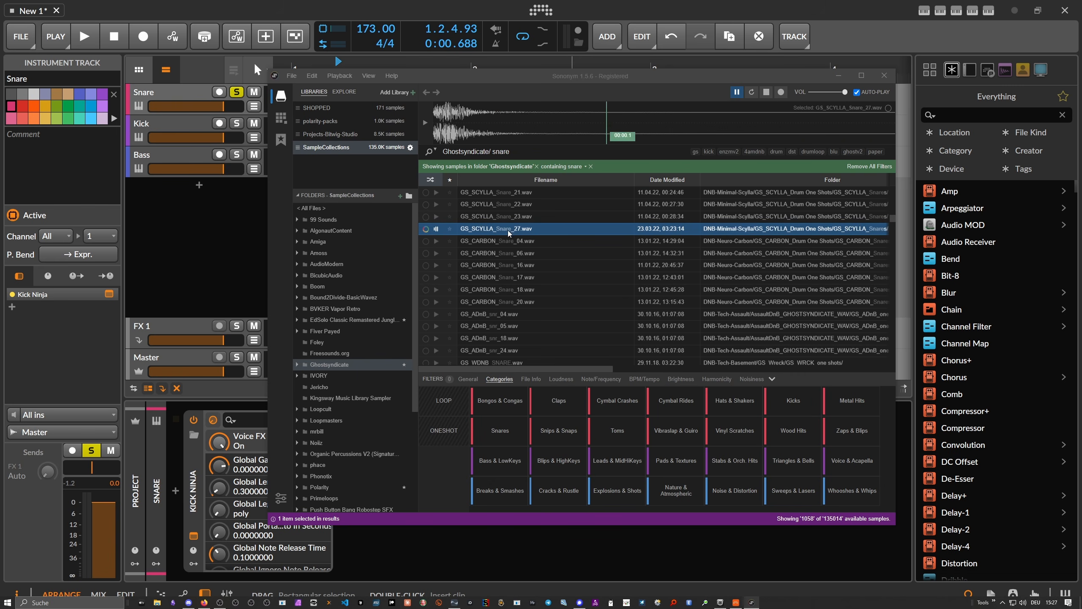
Step: Load GS_SCYLLA_Snare_23.wav from Sononym into Sampler 1 of Kick Ninja on the Snare track, and reposition the plugin window for editing
drag(448, 77, 801, 53)
click(660, 215)
scroll(659, 267, up, 2)
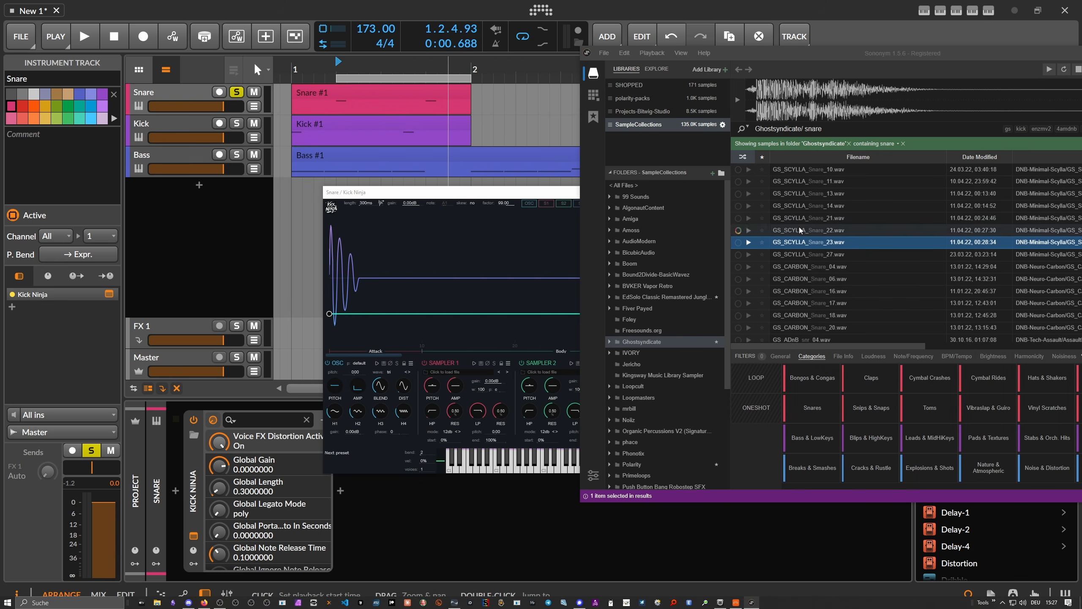
drag(798, 242, 460, 385)
click(487, 200)
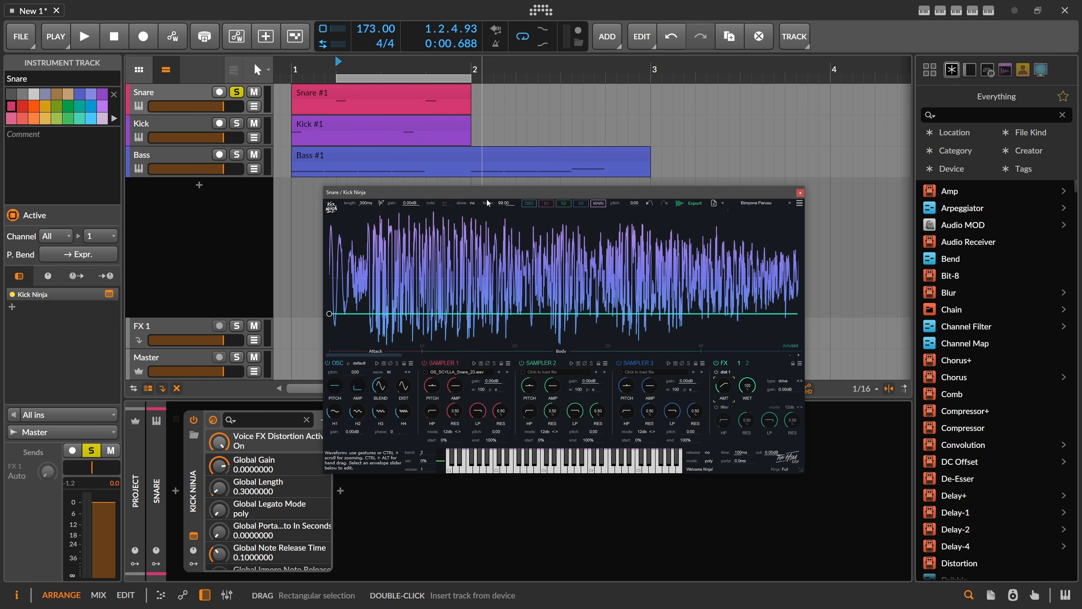
drag(492, 197, 410, 124)
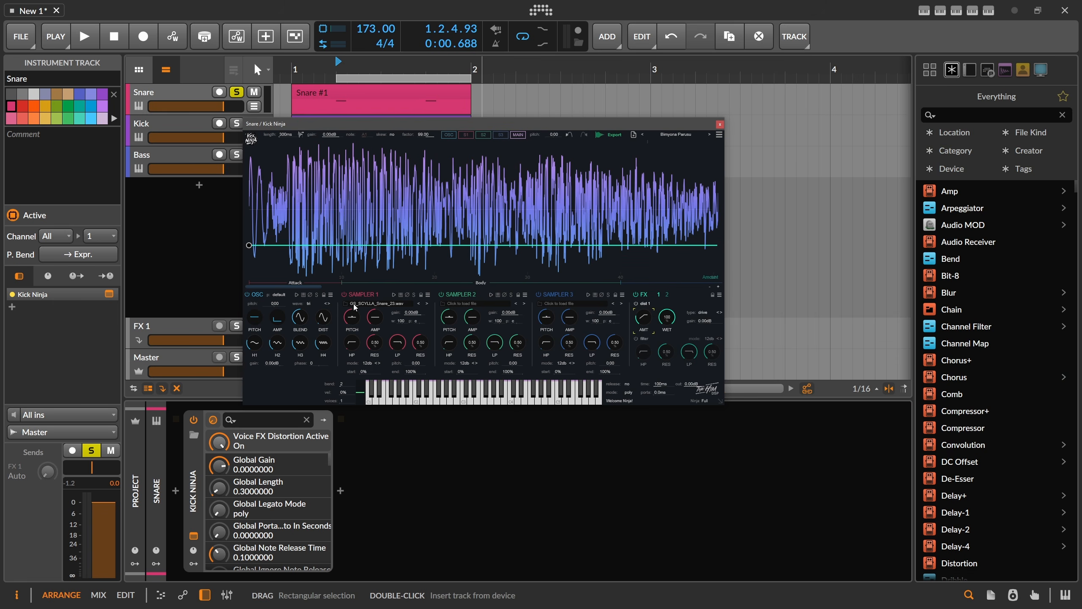
Step: Give Sampler 1's amp envelope a short attack, starting at 0.00 and rising to a new point just after the initial transient
click(353, 317)
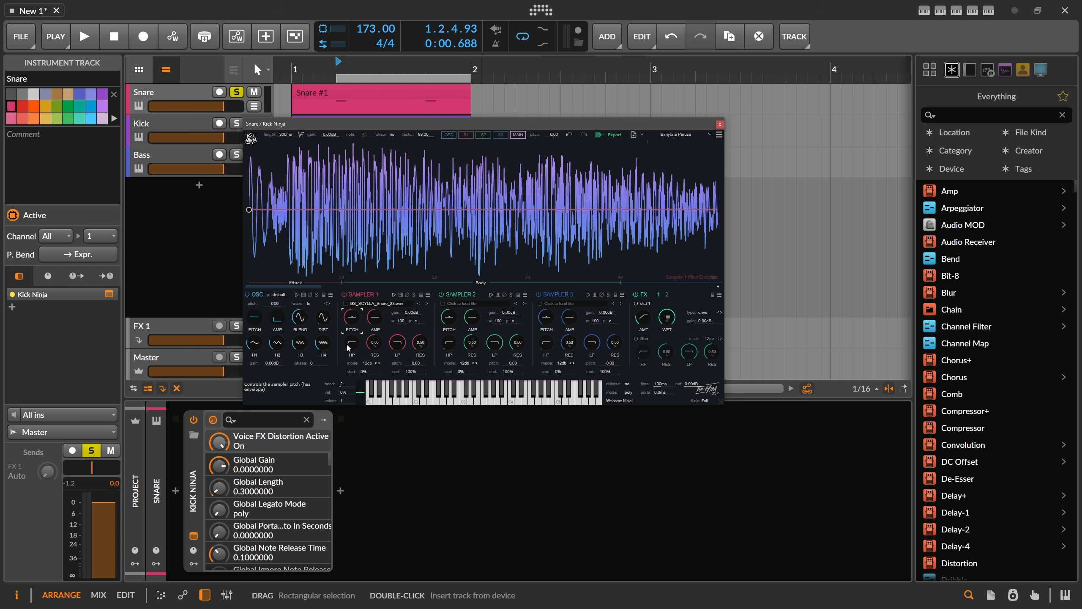
click(378, 320)
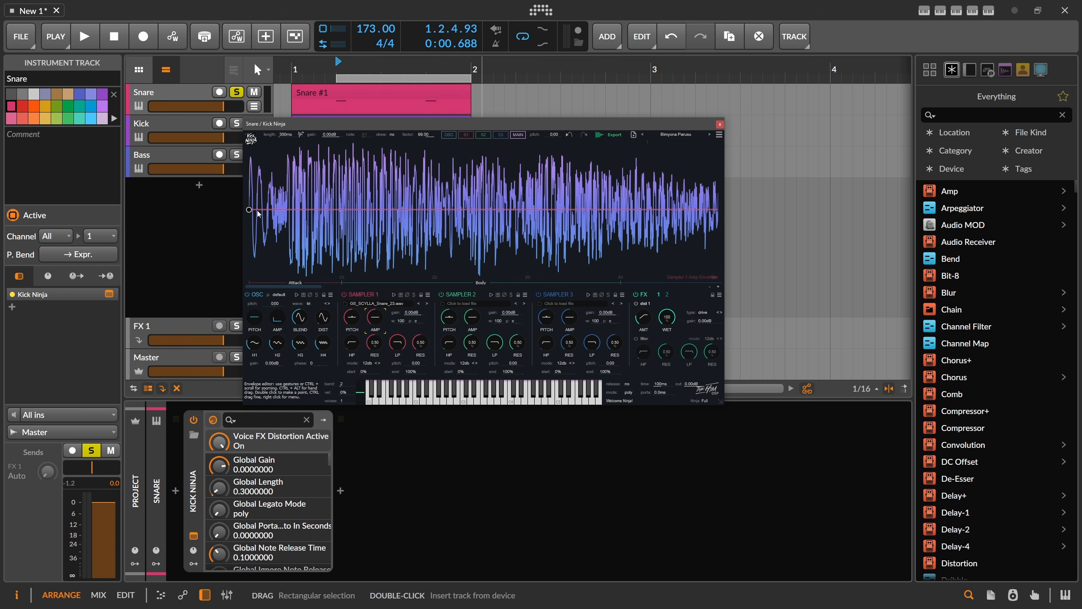
drag(249, 209, 249, 287)
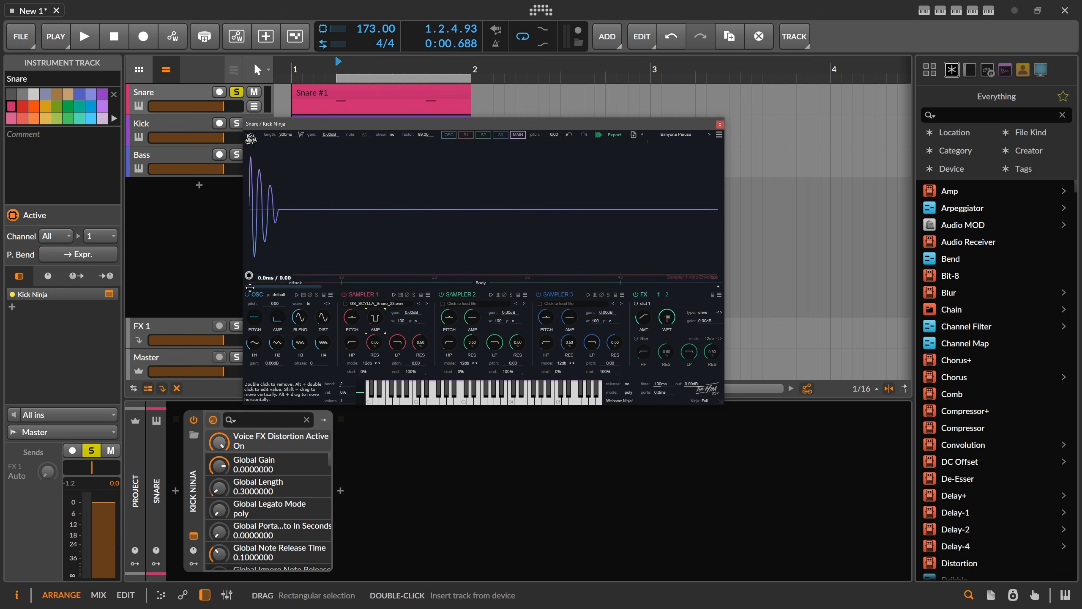
double_click(280, 219)
mouse_move(280, 219)
mouse_down()
mouse_move(280, 243)
mouse_move(282, 207)
mouse_up()
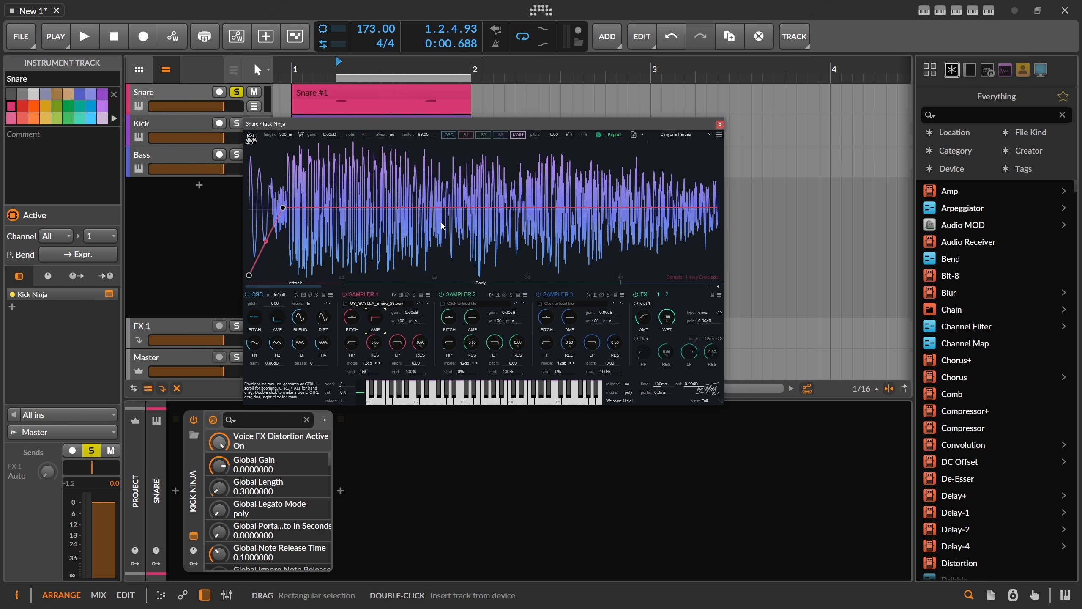
Step: Add a decay to silence at the end of Sampler 1's amp envelope and play the snare loop
drag(442, 206, 422, 234)
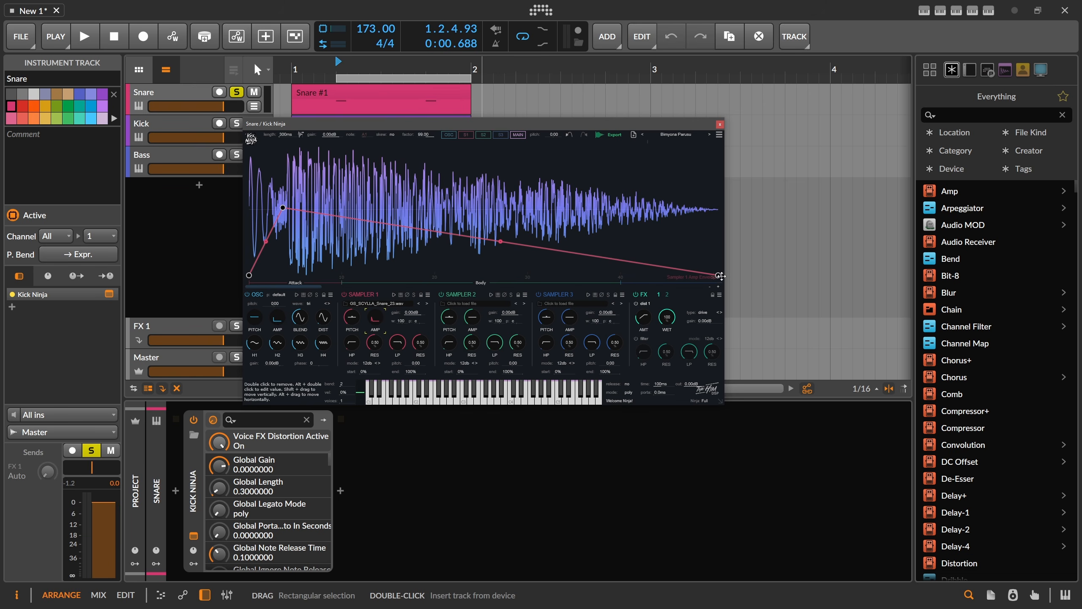
scroll(399, 206, down, 3)
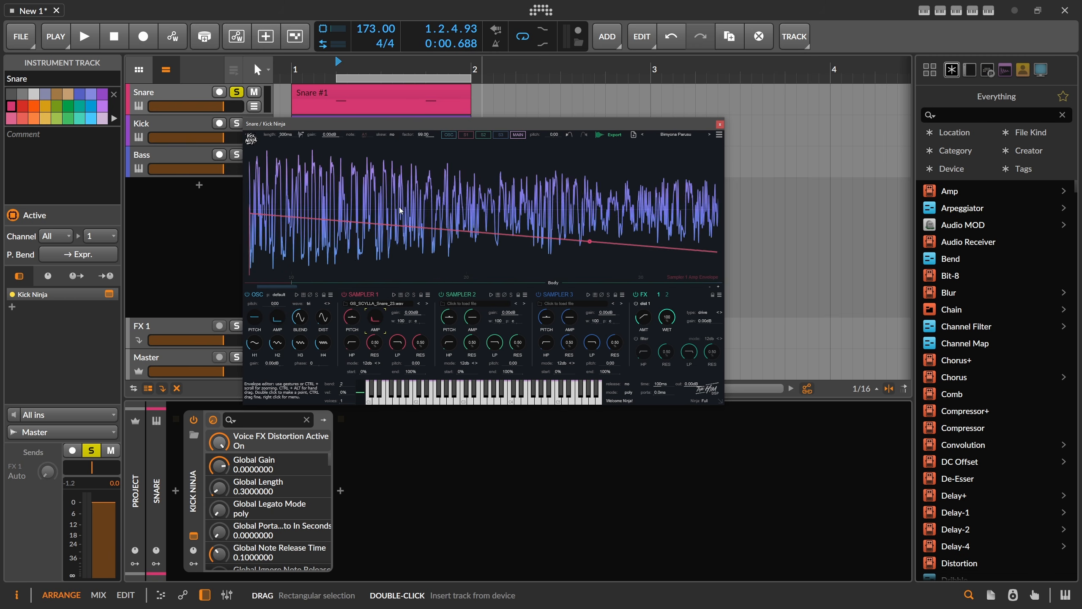
scroll(400, 207, down, 1)
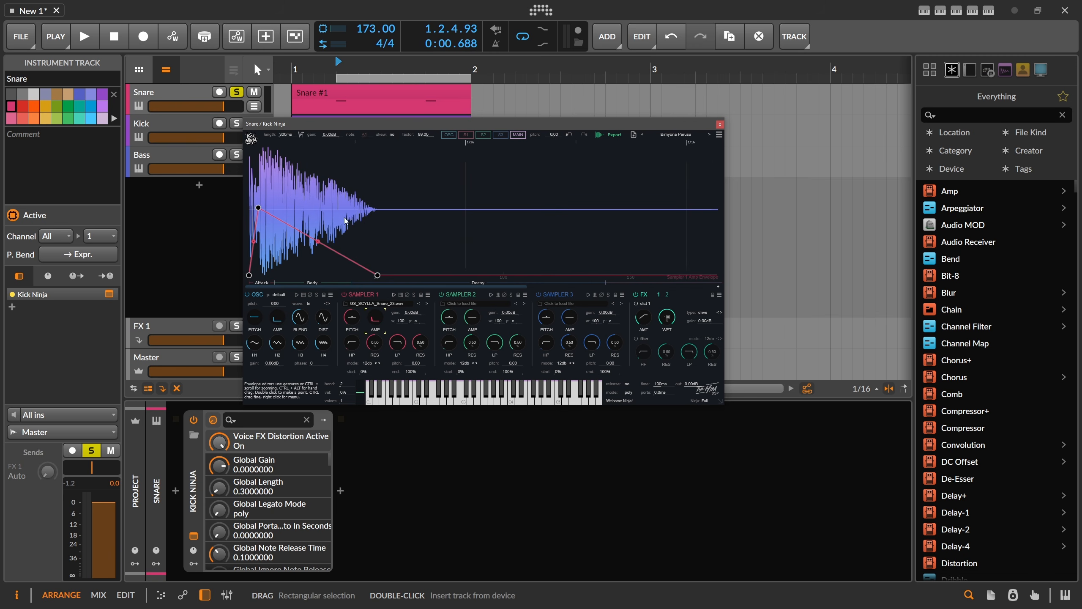
key(space)
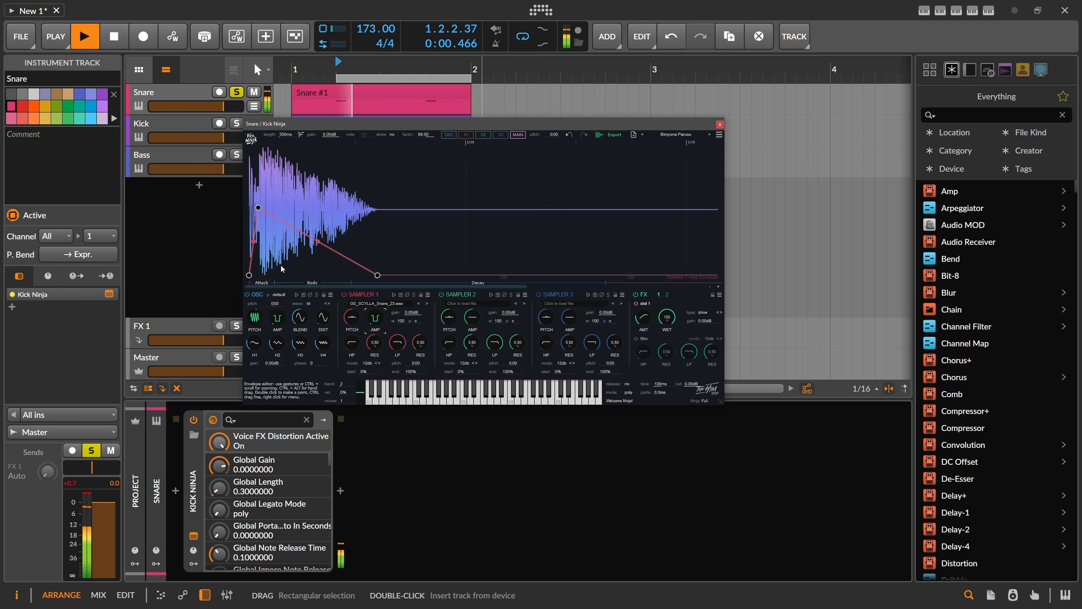
Step: Lower the peak of Sampler 1's amp envelope, curve its decay downward, and extend the end point to about 84.5 ms
drag(263, 212, 267, 241)
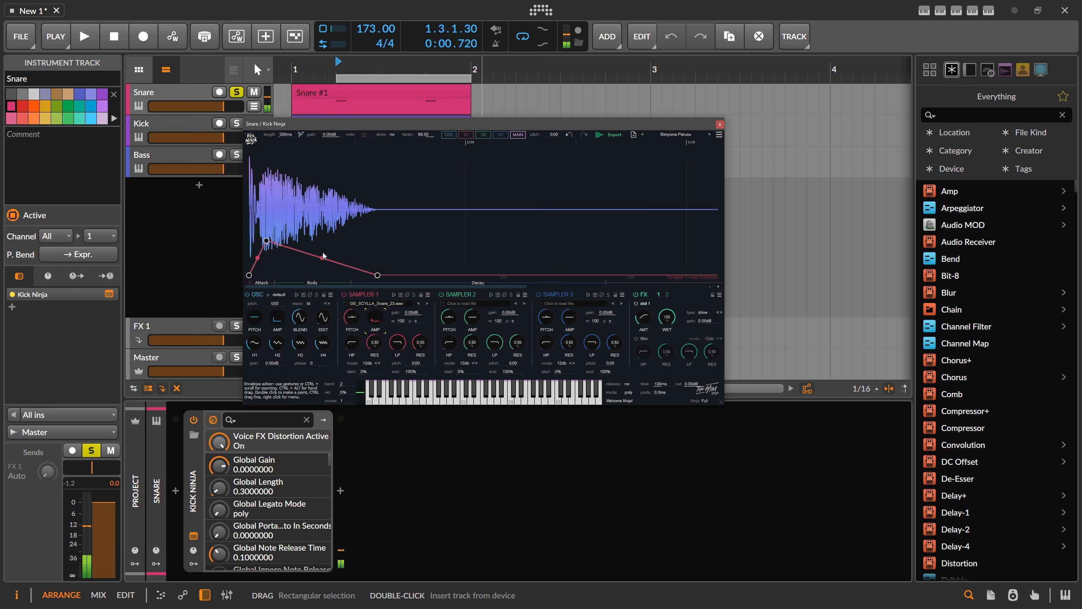
key(space)
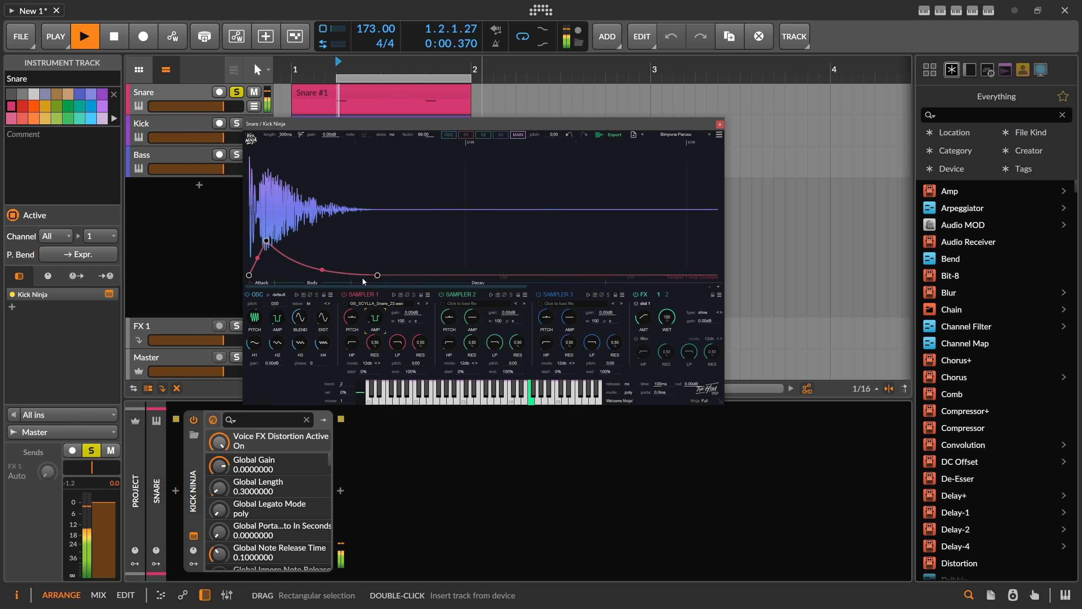
drag(378, 275, 465, 275)
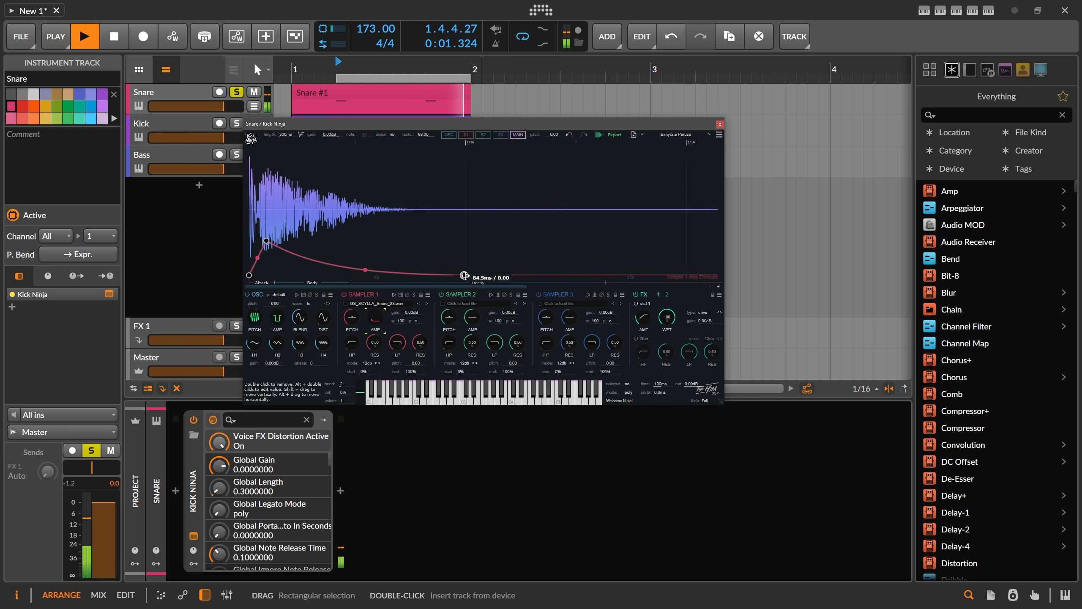
key(space)
Step: Give Sampler 1's pitch envelope a slightly raised start that falls to a second point early in the sound, auditioning the loop
click(358, 314)
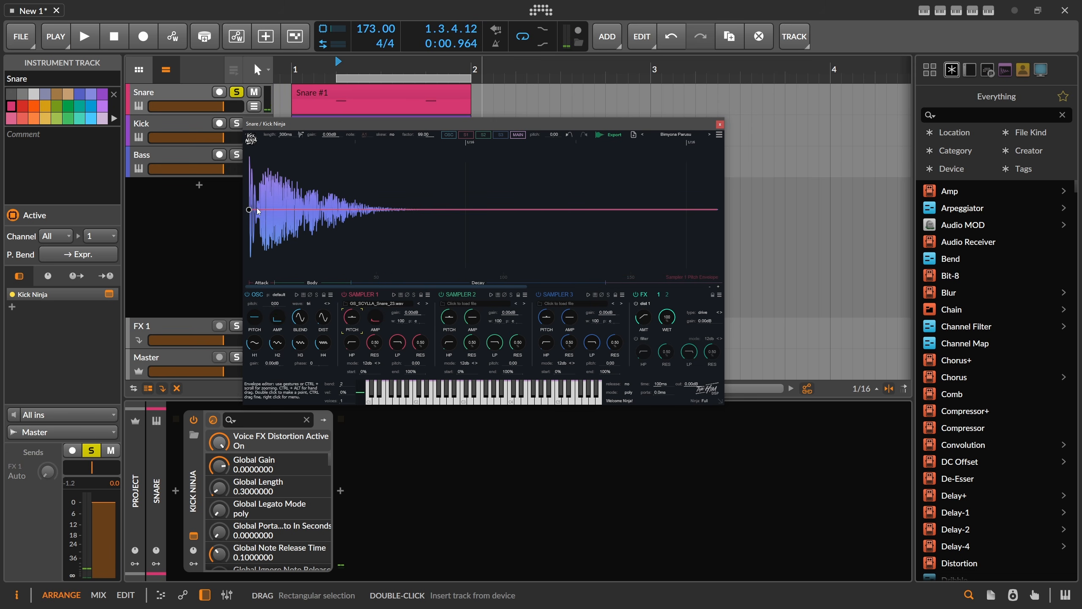
mouse_move(257, 209)
mouse_down()
mouse_move(257, 197)
mouse_move(285, 208)
mouse_move(249, 202)
mouse_up()
key(space)
key(space)
double_click(268, 208)
key(space)
key(space)
key(space)
key(space)
key(space)
key(space)
key(space)
key(space)
key(space)
key(space)
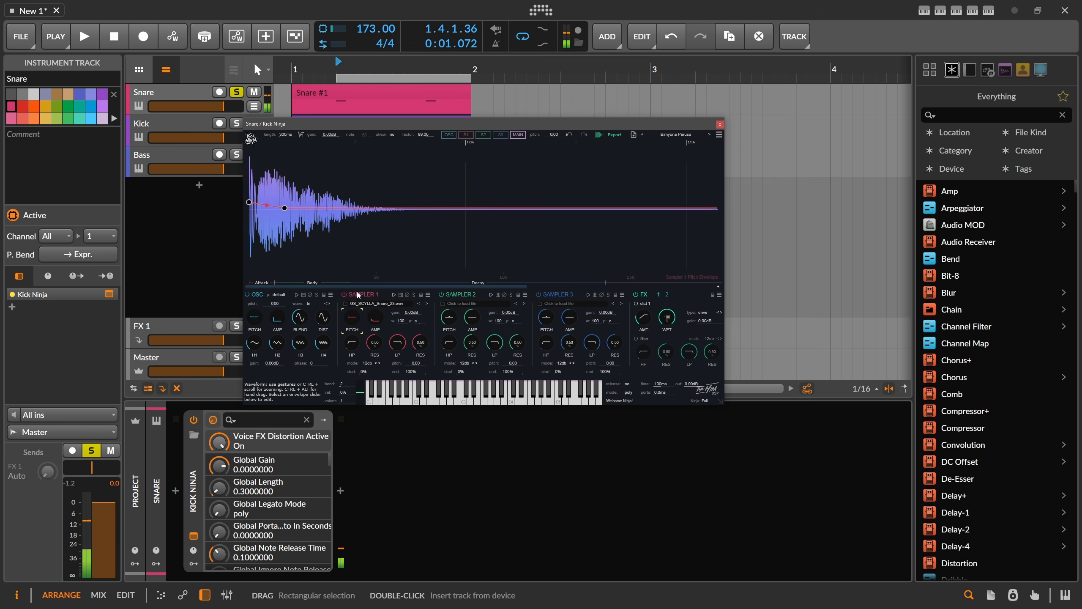
key(space)
Step: Raise the start of Sampler 1's high-pass cutoff envelope to around the middle of the graph and audition the loop
click(352, 342)
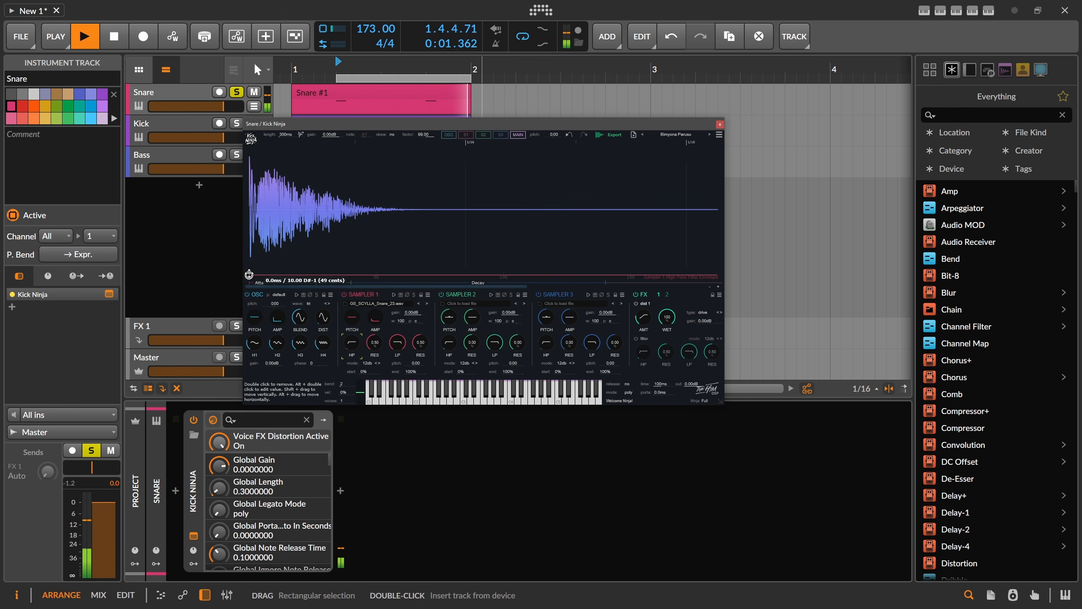
drag(249, 274, 249, 204)
key(space)
Step: Steepen the oscillator's pitch envelope by raising its start and lowering its second point, auditioning the loop
click(255, 318)
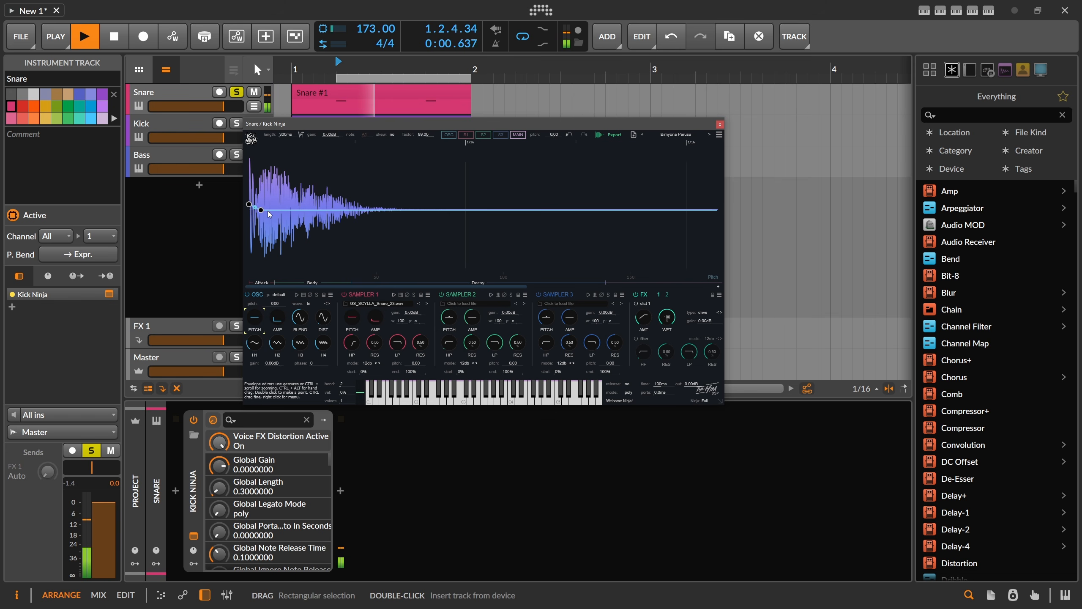
key(space)
mouse_move(264, 212)
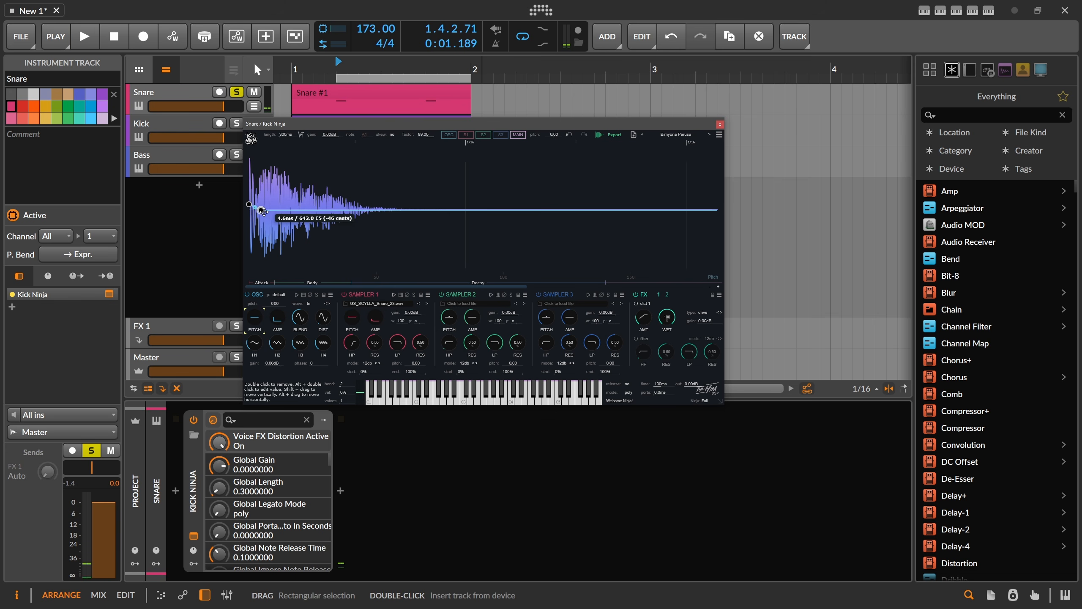
mouse_move(262, 210)
mouse_down()
mouse_move(249, 191)
mouse_move(261, 213)
mouse_up()
key(space)
key(space)
key(space)
key(space)
key(space)
key(space)
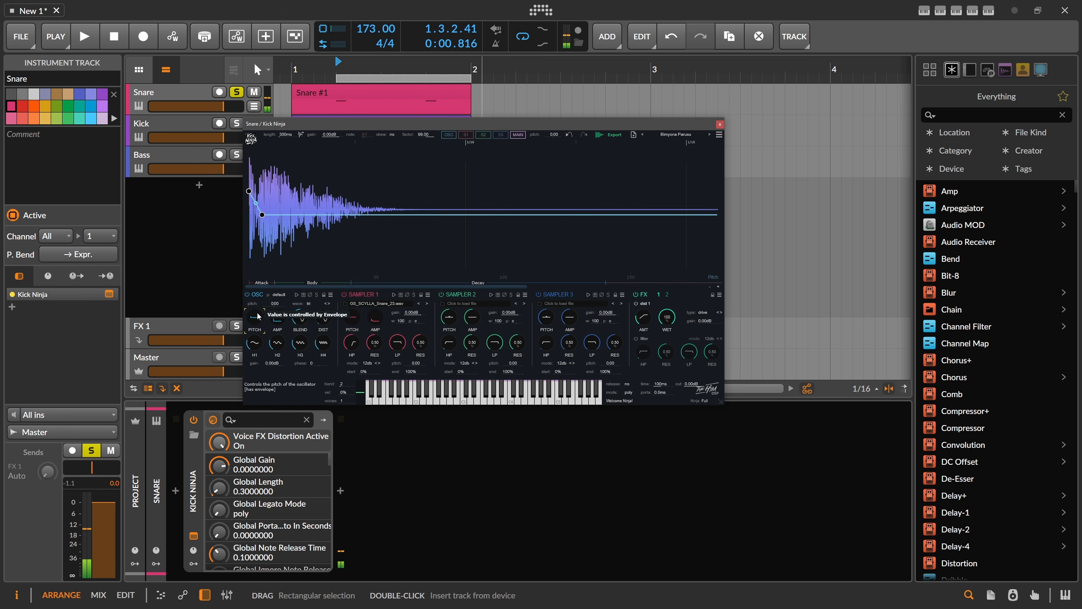
Step: Set the oscillator's amp envelope to reach 0 at about 6.1 ms and audition the loop
click(278, 317)
drag(257, 274, 265, 275)
key(space)
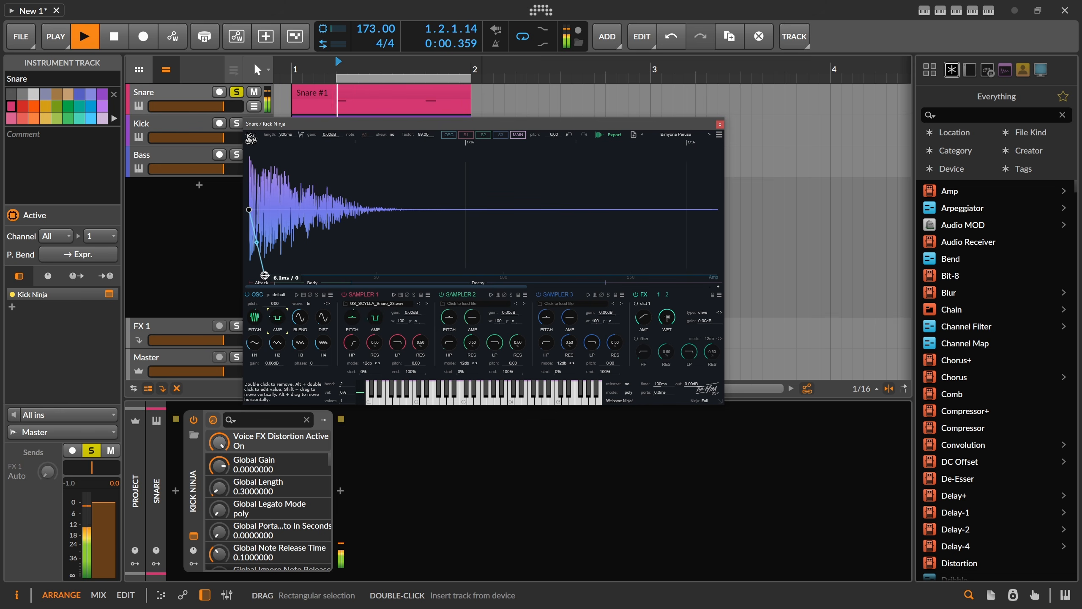
key(space)
key(space)
key(space)
Step: Lower the starting point of the oscillator's pitch envelope and audition the loop
click(255, 316)
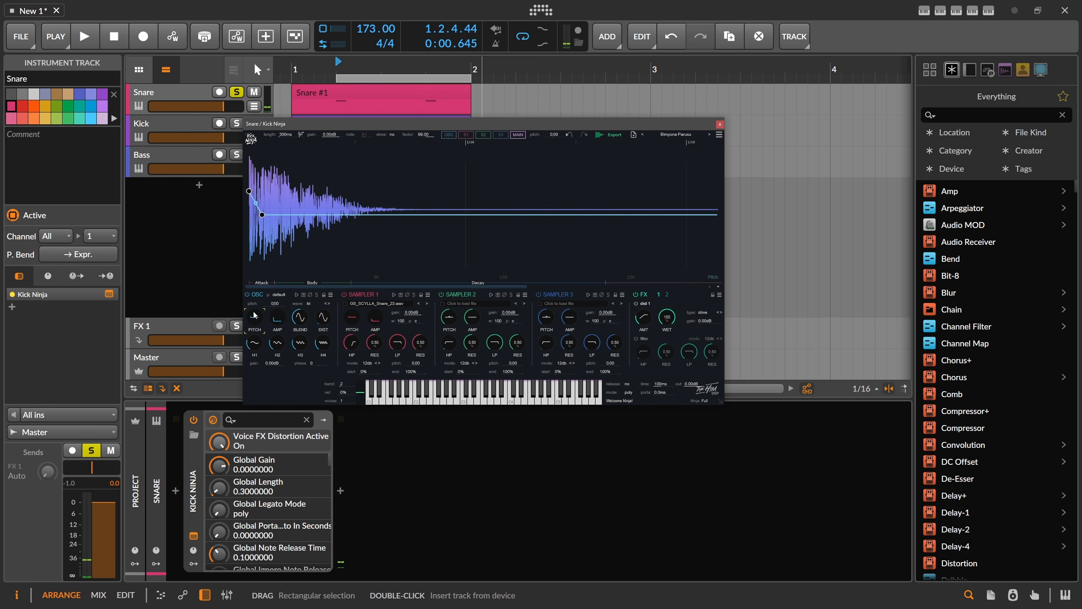
key(space)
drag(249, 192, 248, 203)
key(space)
key(space)
Step: Shift the peak of Sampler 1's amp envelope to a later time for a slower attack, auditioning the loop
click(376, 319)
key(space)
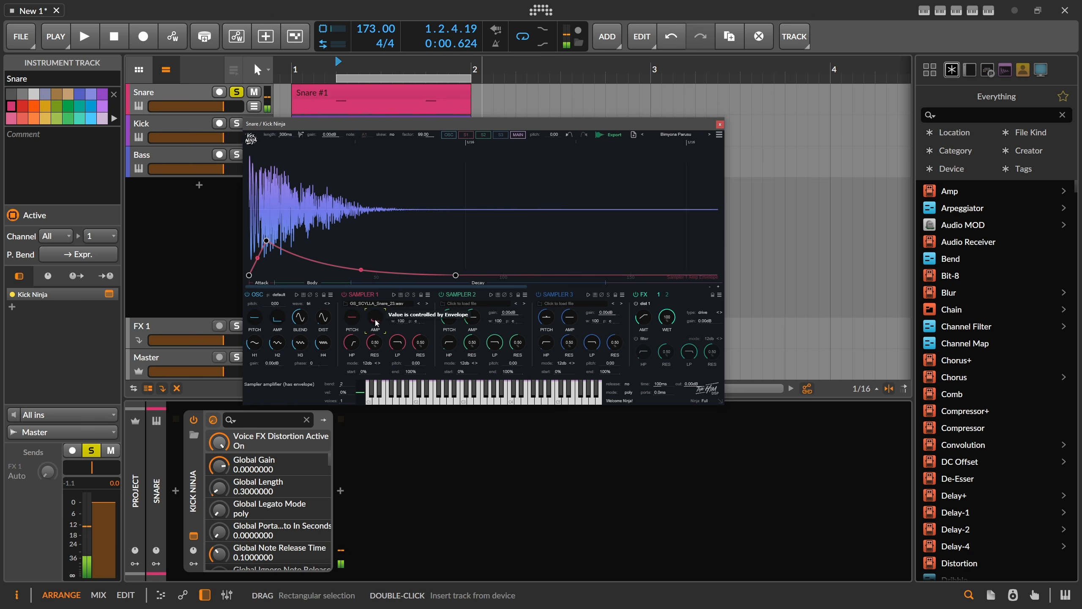
key(space)
mouse_move(270, 245)
mouse_down()
mouse_move(304, 250)
mouse_move(314, 220)
mouse_move(289, 241)
mouse_up()
key(space)
key(space)
key(space)
key(space)
key(space)
key(space)
key(space)
key(space)
Step: Extend the end of Sampler 1's amp envelope to about 114 ms and move its peak earlier and slightly higher
drag(455, 275, 540, 276)
key(space)
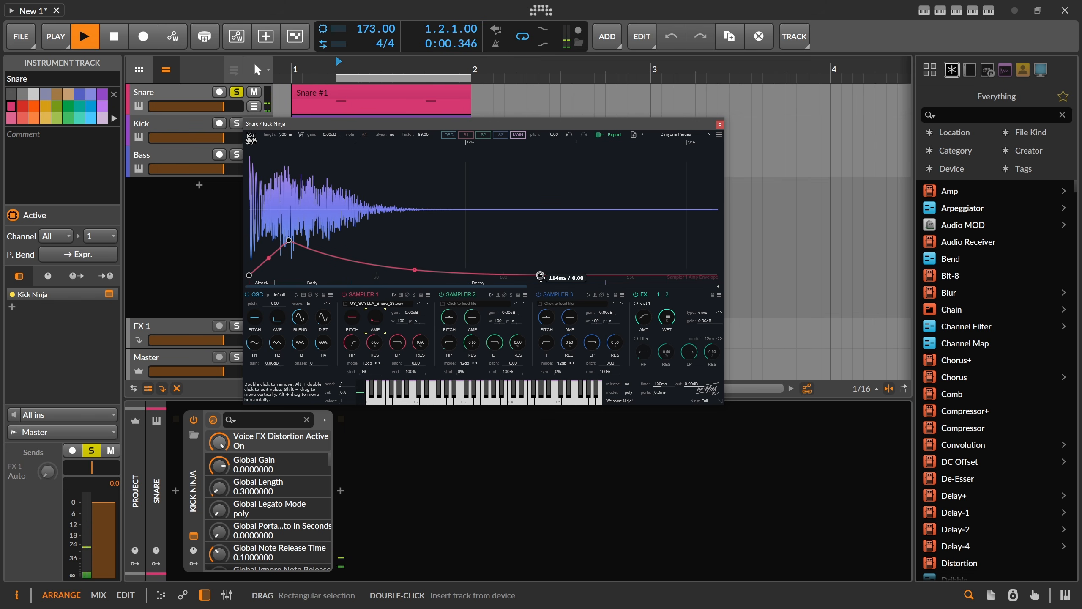
key(space)
key(space)
mouse_move(289, 240)
mouse_down()
mouse_move(309, 238)
mouse_move(273, 237)
mouse_up()
key(space)
Step: Readjust the starting section of Sampler 1's pitch envelope while auditioning the snare loop
click(352, 319)
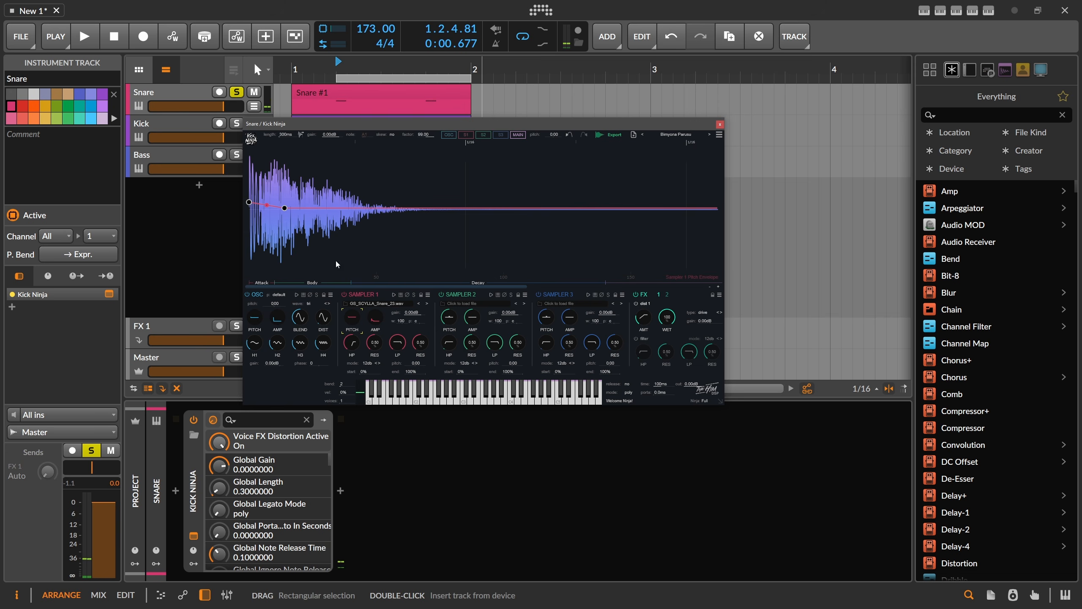
mouse_move(249, 202)
mouse_down()
mouse_move(250, 185)
mouse_move(289, 198)
mouse_move(249, 193)
mouse_move(260, 207)
mouse_up()
key(space)
key(space)
key(space)
key(space)
key(space)
key(space)
key(space)
key(space)
key(space)
key(space)
Step: Set the oscillator pitch envelope's second point to about 4.5 ms at 804 Hz and its start to about 0.2 ms at 1.85 kHz
click(254, 316)
key(space)
key(space)
key(space)
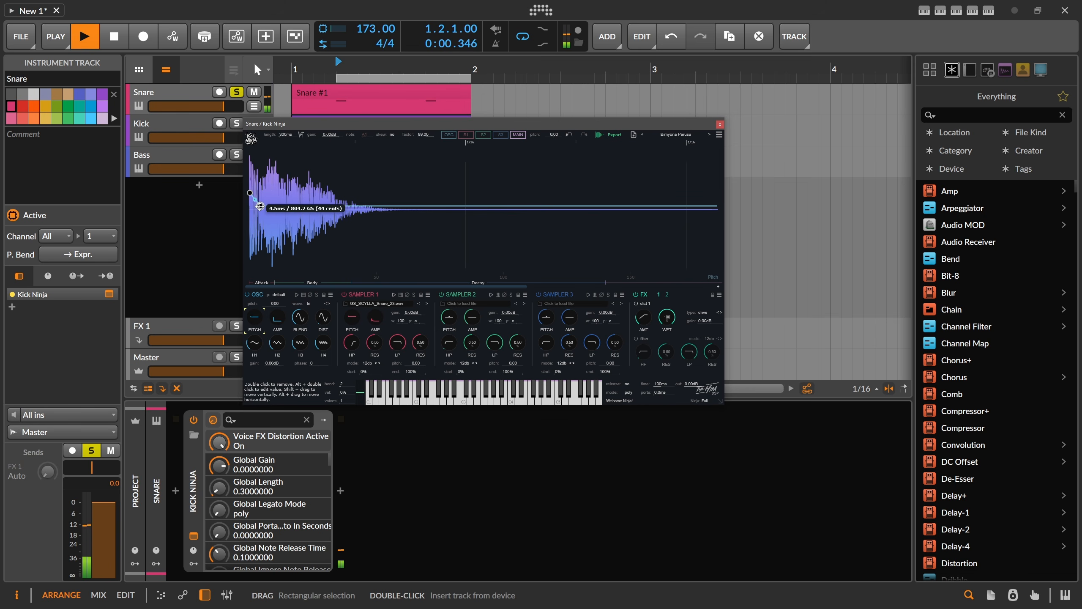
key(space)
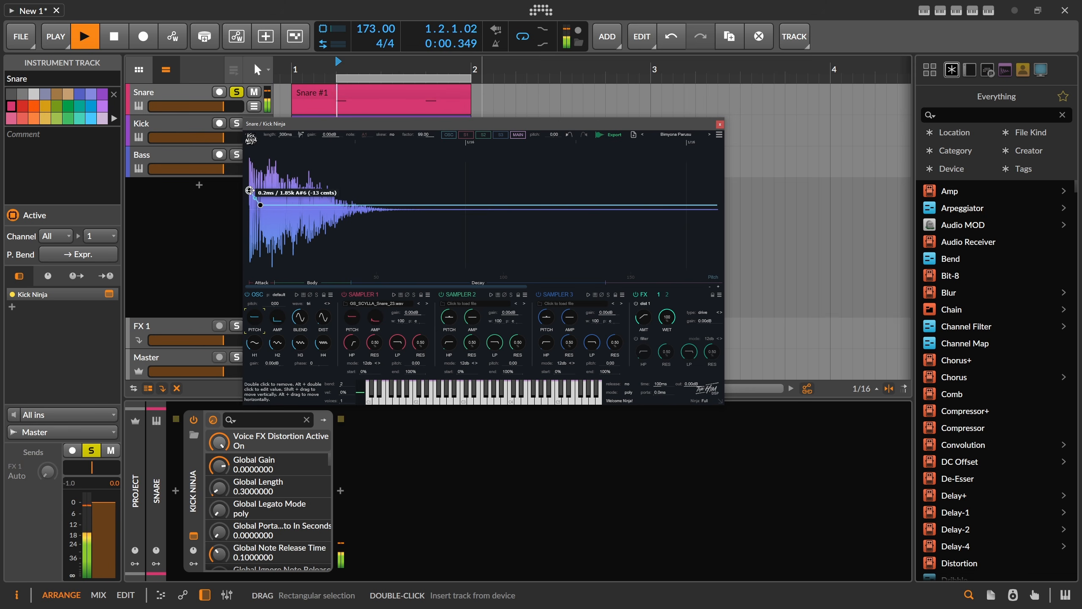
key(space)
key(space)
key(space)
Step: Move the second point of the oscillator's pitch envelope slightly lower and earlier, auditioning the loop
mouse_move(261, 205)
mouse_down()
mouse_move(251, 207)
mouse_move(308, 209)
mouse_move(258, 210)
mouse_up()
key(space)
key(space)
key(space)
key(space)
key(space)
key(space)
key(space)
key(space)
key(space)
key(space)
key(space)
Step: Extend the oscillator's amp envelope end to about 14.1 ms and dip its pitch envelope to about 656.6 Hz at 2.7 ms
click(278, 317)
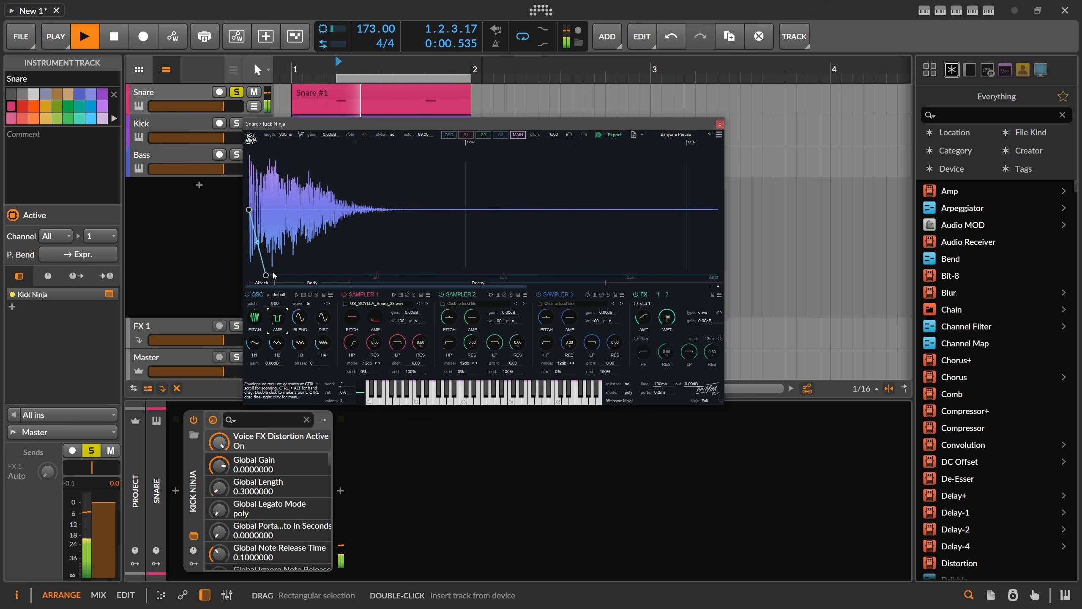
mouse_move(267, 275)
mouse_down()
mouse_move(295, 275)
mouse_move(284, 275)
mouse_up()
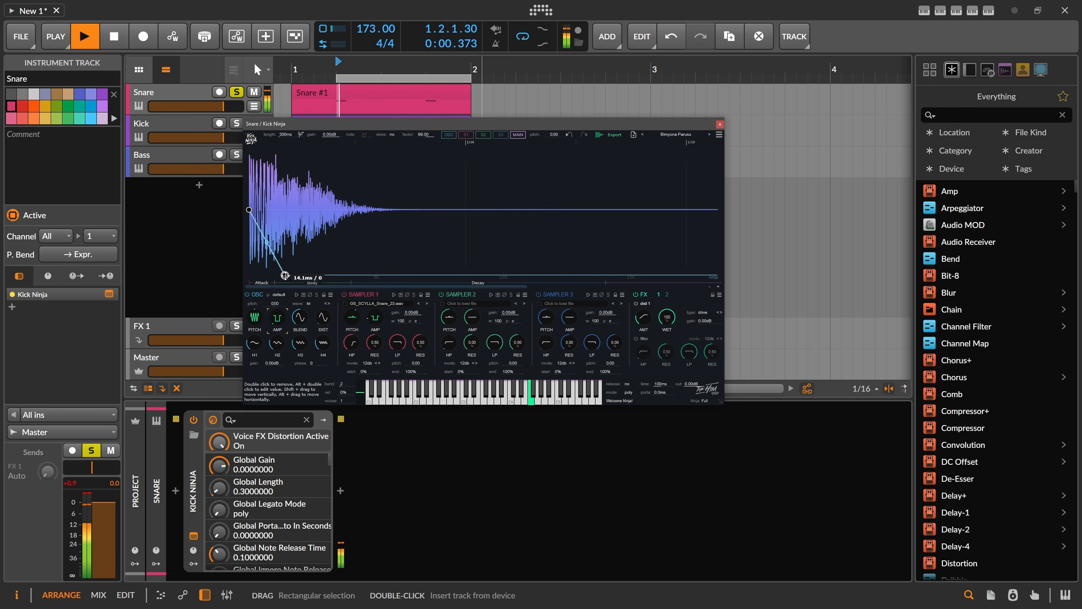
click(255, 317)
mouse_move(258, 210)
mouse_down()
mouse_move(269, 210)
mouse_move(256, 209)
mouse_move(249, 184)
mouse_move(261, 208)
mouse_up()
mouse_move(264, 218)
mouse_down()
mouse_move(264, 193)
mouse_move(249, 194)
mouse_move(265, 203)
mouse_up()
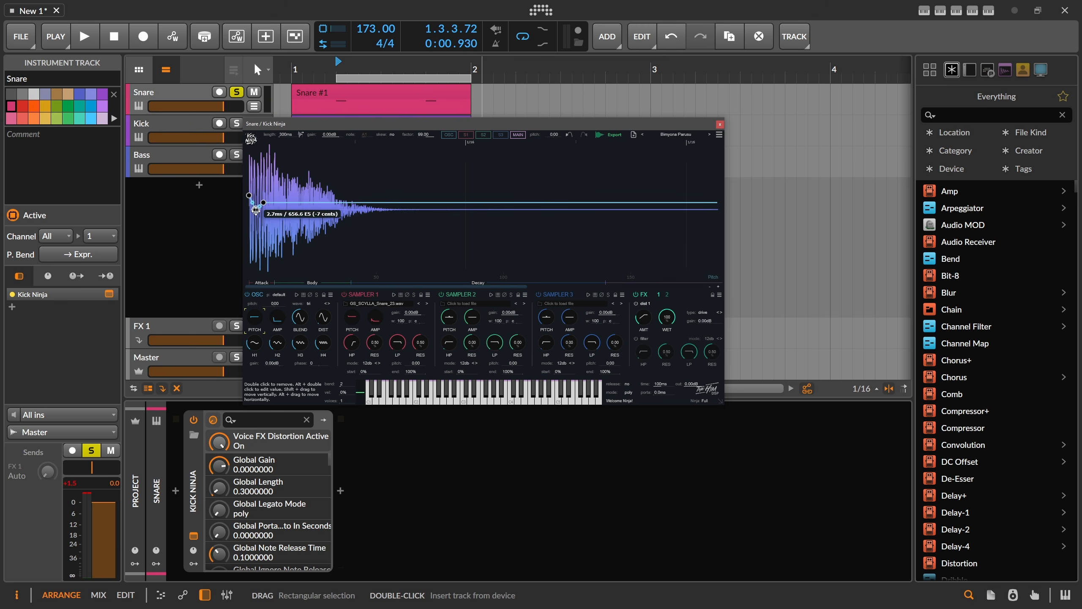
key(space)
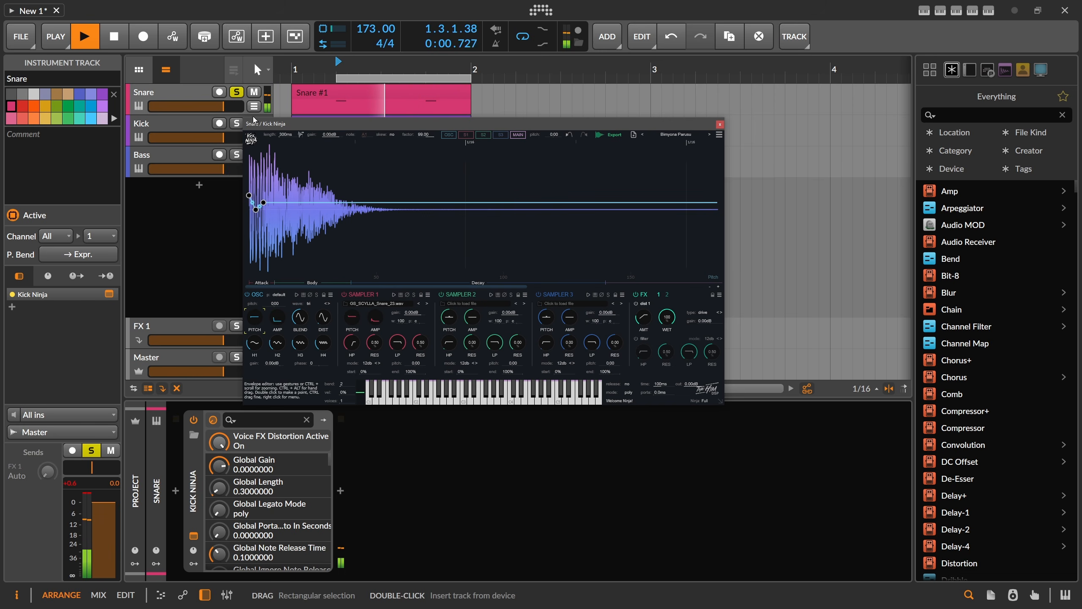
Step: Solo the Kick alongside the snare and extend the loop region back to 1.1.1.00, auditioning both drums
click(237, 123)
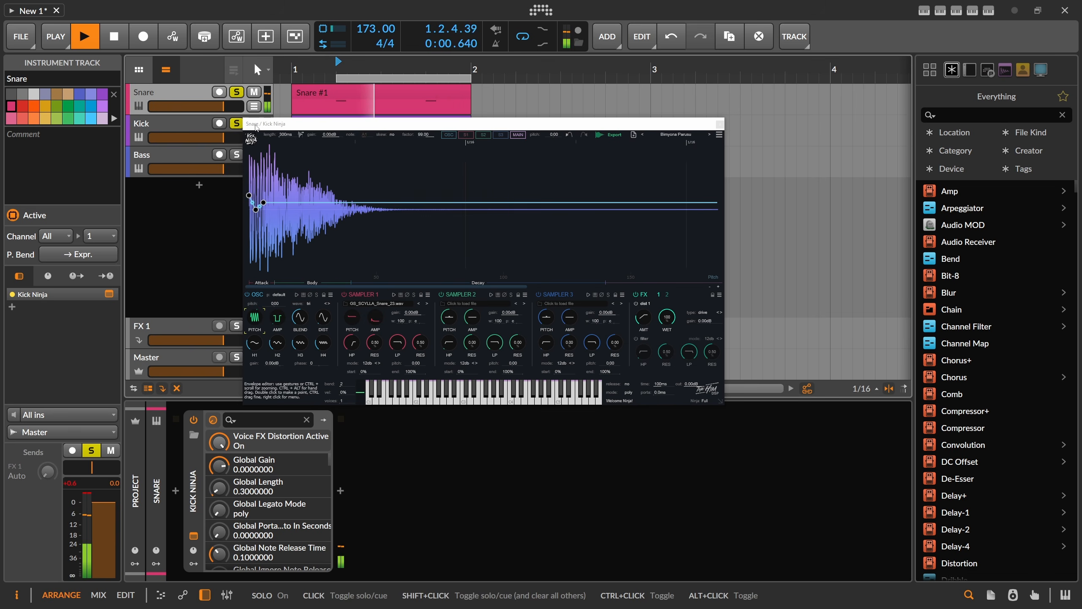
drag(256, 127, 316, 152)
key(space)
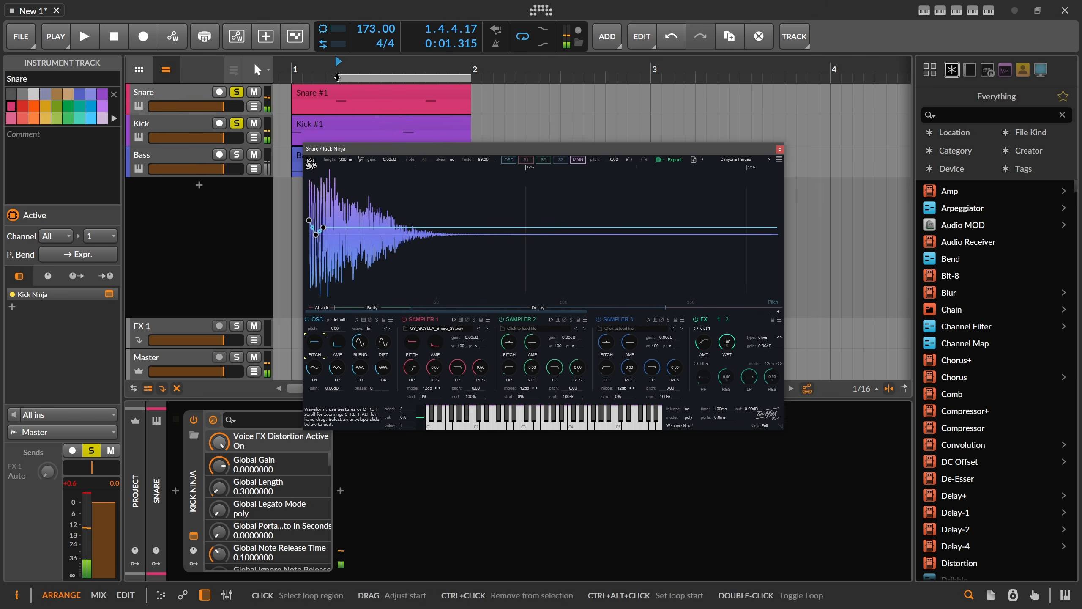
click(338, 77)
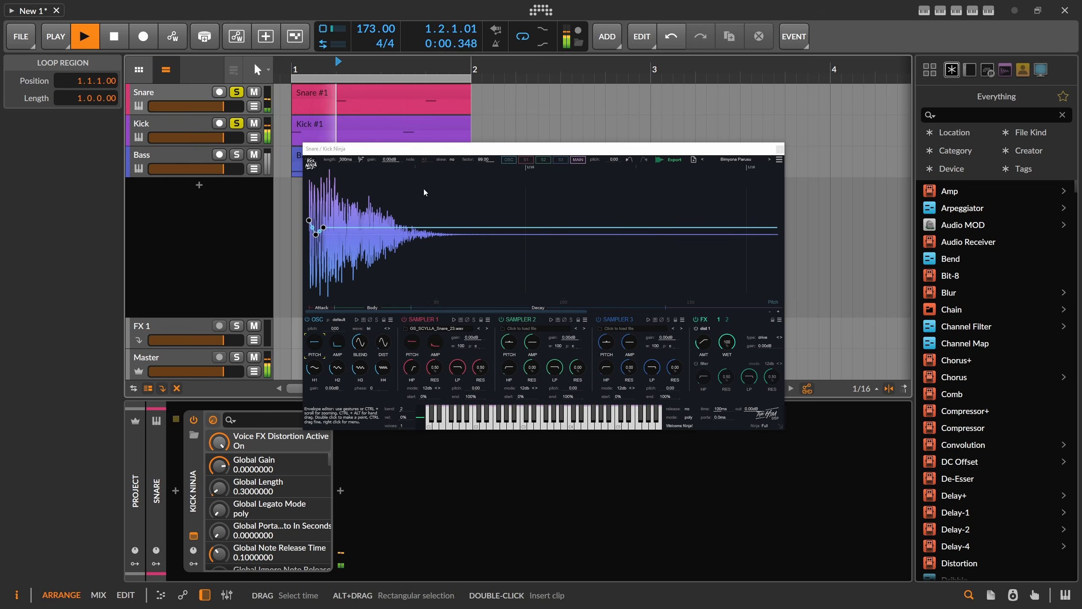
key(space)
Step: Move the end of Sampler 1's pitch envelope earlier and lower, audition the loop and close the snare's plugin window
click(412, 340)
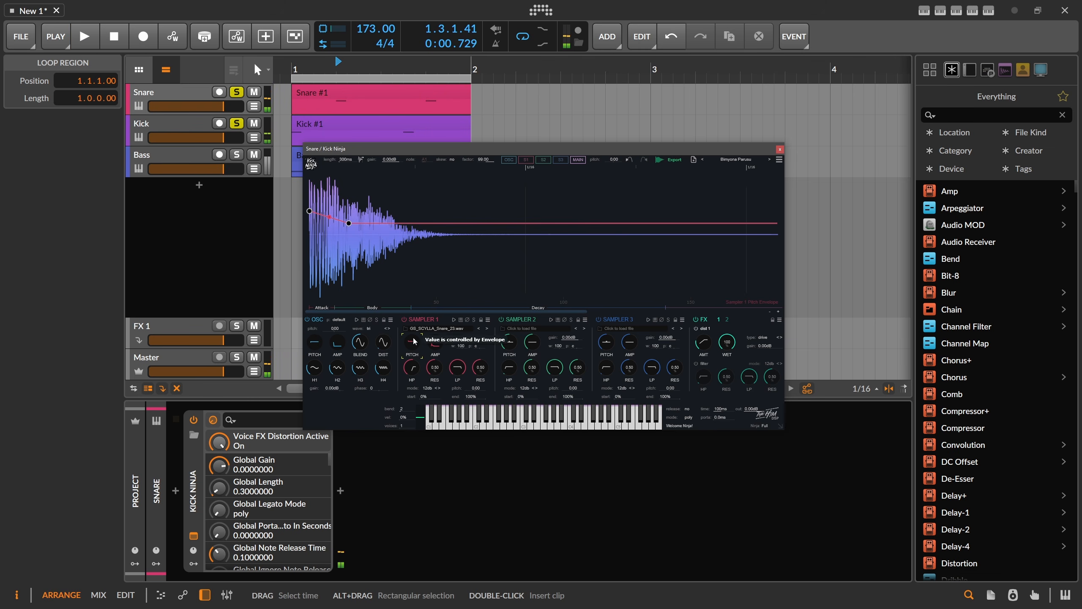
mouse_move(348, 223)
mouse_down()
mouse_move(337, 232)
mouse_move(309, 217)
mouse_move(334, 234)
mouse_up()
key(space)
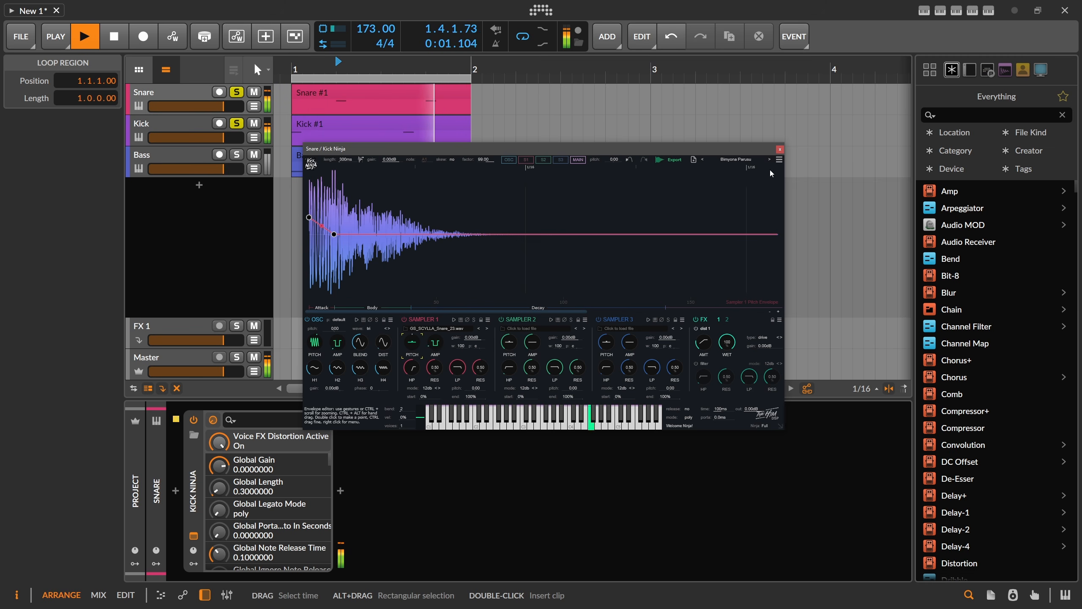
key(space)
click(779, 150)
Step: Move the peak of the Kick's Sampler 1 amp envelope earlier and slightly lower while auditioning the loop
click(192, 124)
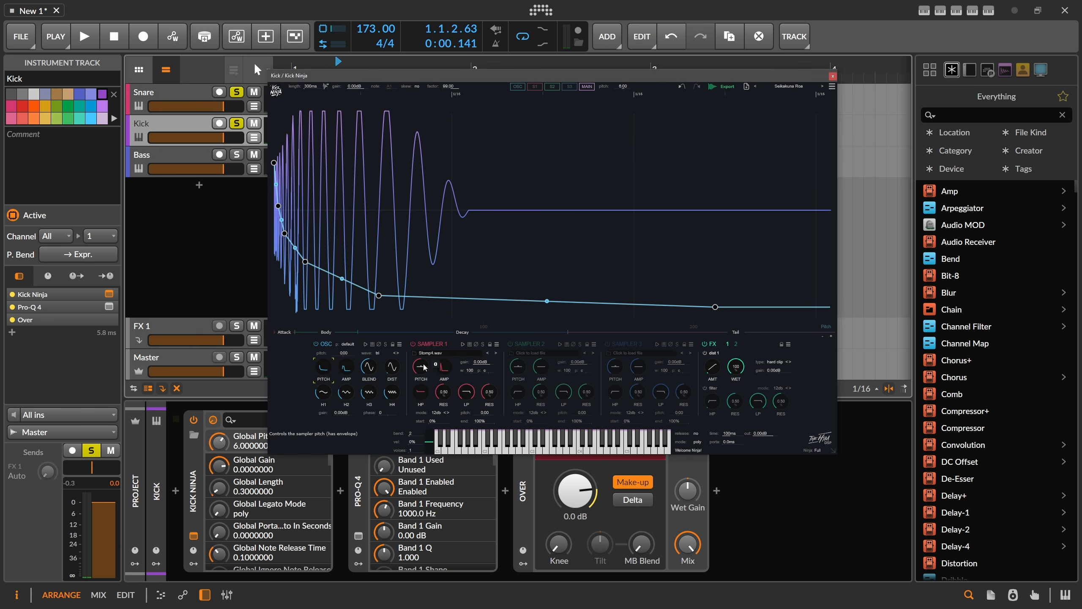
click(452, 365)
mouse_move(310, 113)
mouse_down()
mouse_move(292, 112)
mouse_move(296, 128)
mouse_up()
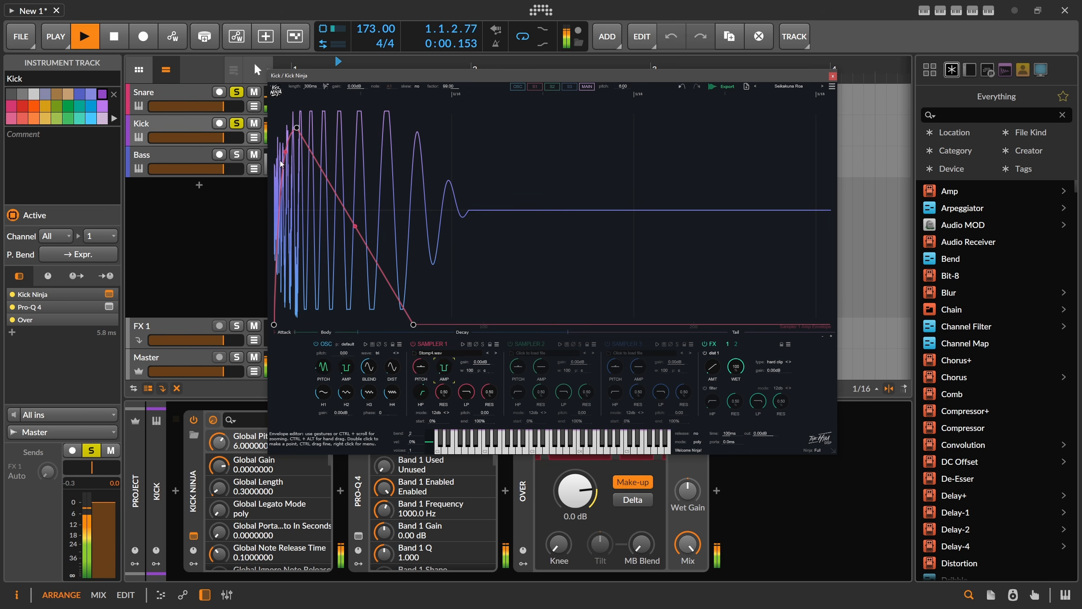
drag(297, 129, 297, 128)
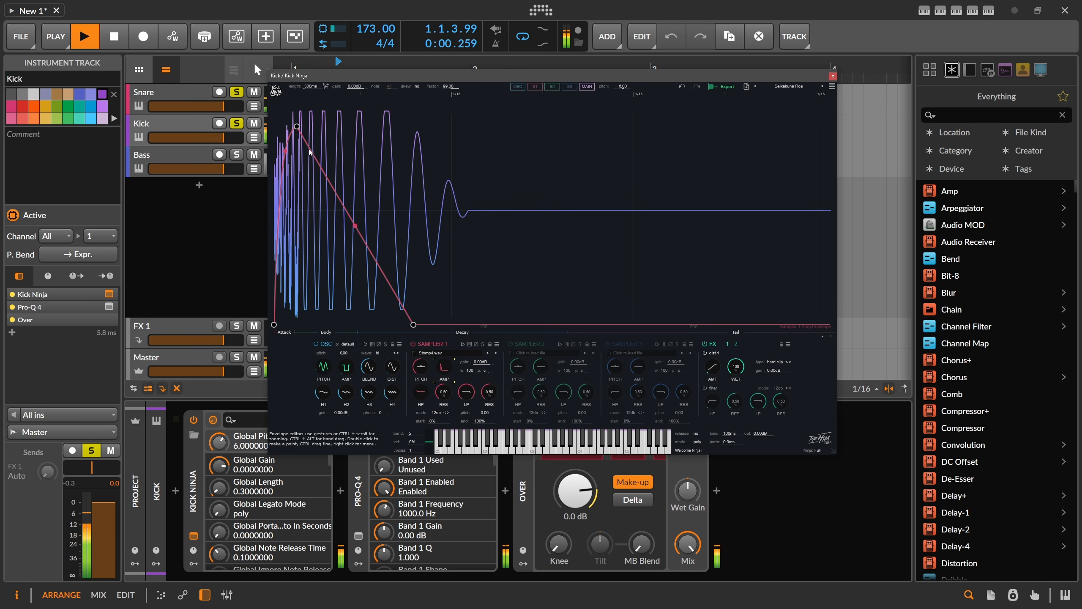
Step: Raise the start of the Kick oscillator's pitch envelope to about 7.82 kHz and move its second point earlier and higher
click(325, 367)
drag(274, 161, 274, 137)
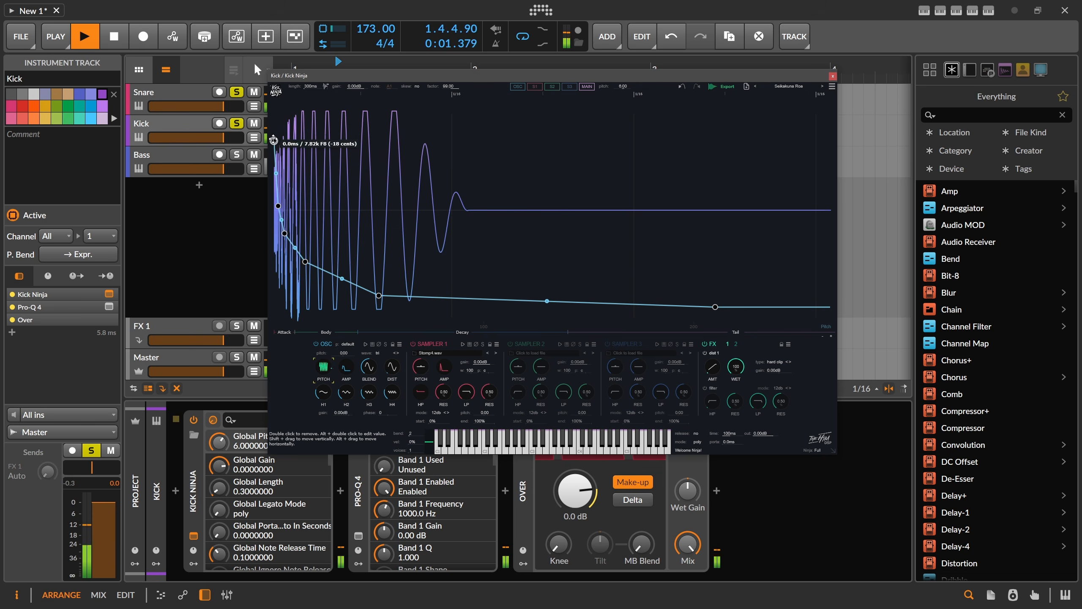
drag(278, 206, 275, 195)
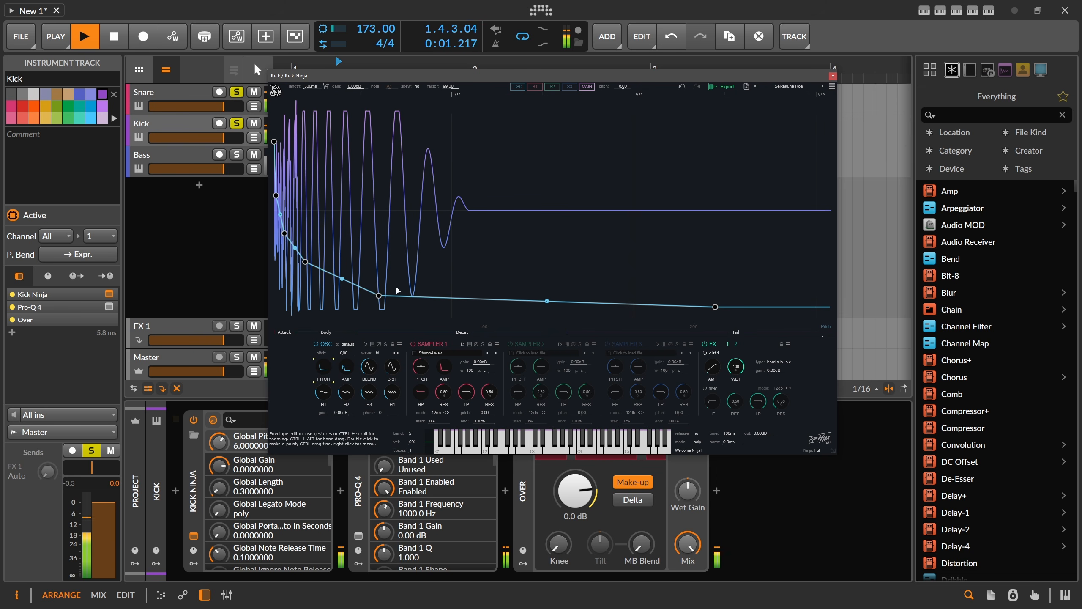
click(833, 77)
Step: Solo the Bass track too and restart playback to hear it with the kick and snare
click(237, 155)
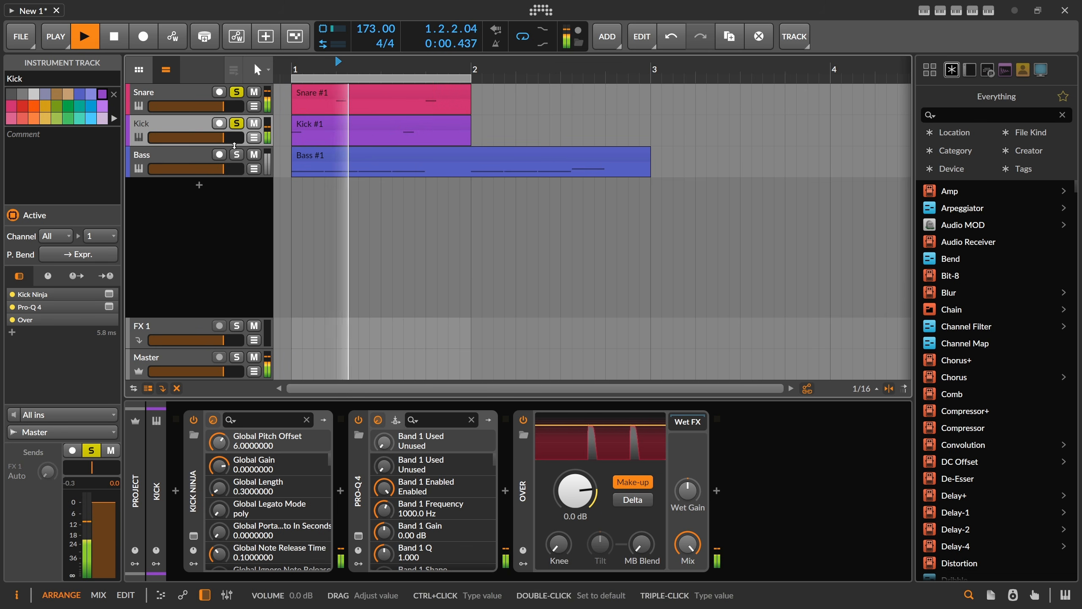
key(space)
key(space)
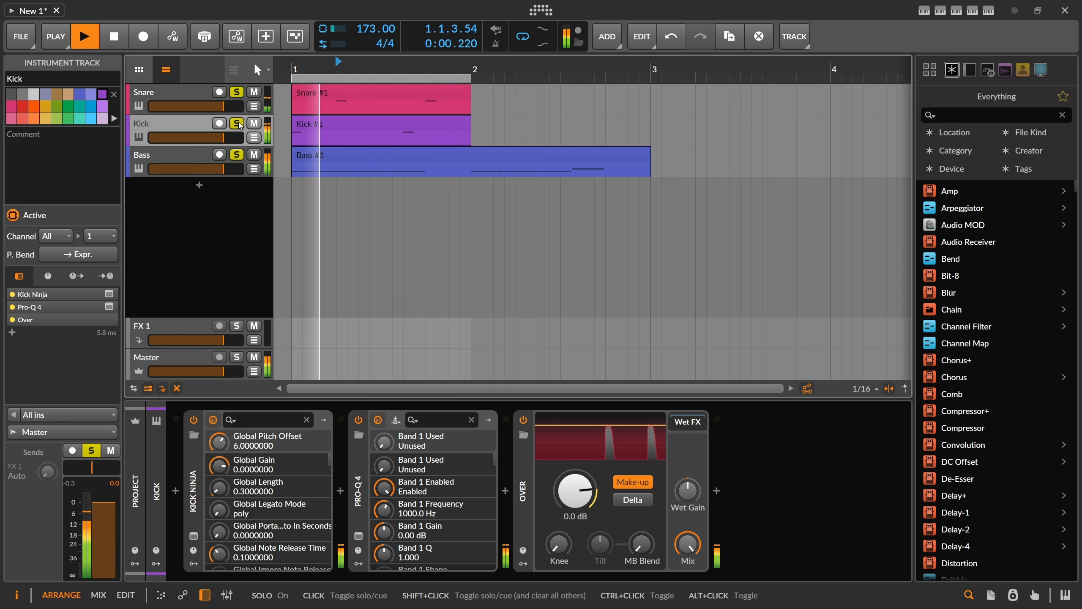
Step: Move the end point of the snare's Sampler 1 pitch envelope slightly later, auditioning it with the kick and bass
click(249, 111)
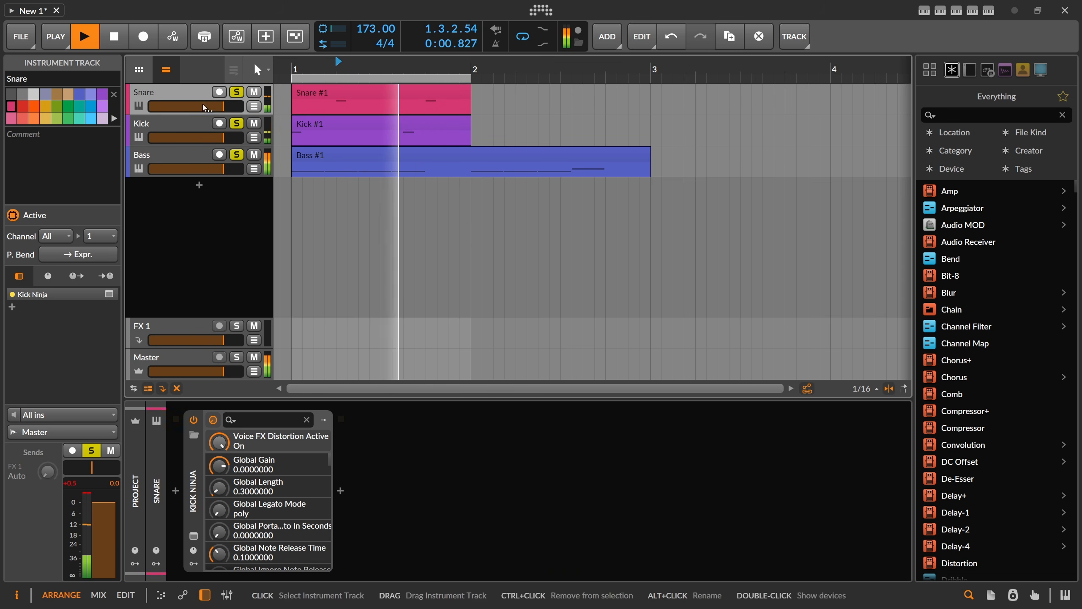
click(193, 536)
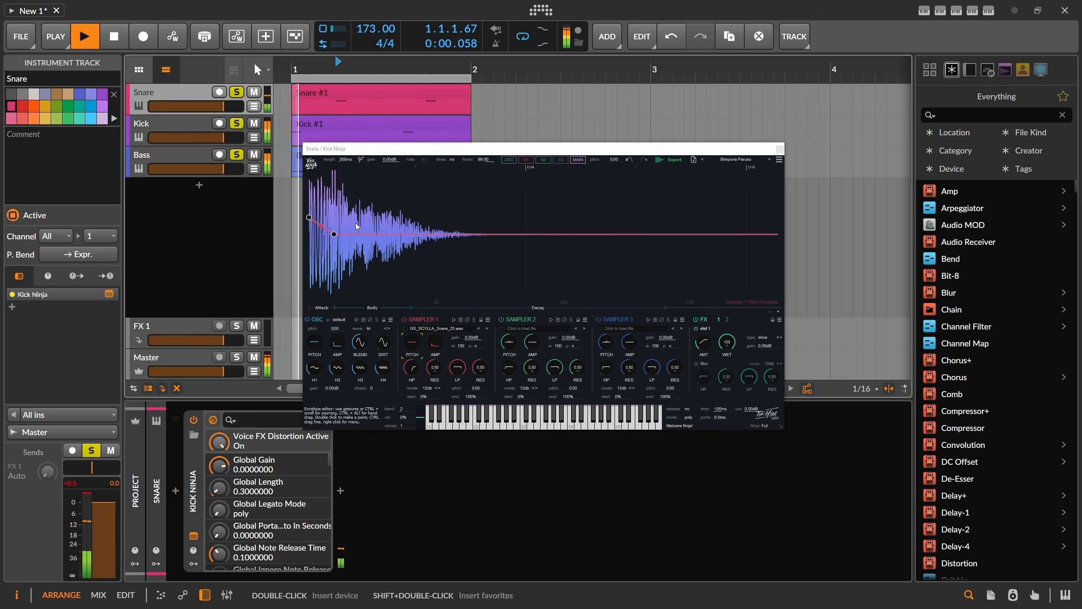
drag(334, 234, 346, 235)
key(space)
click(780, 150)
Step: Add the Over distortion device after Kick Ninja on the Snare track and audition the mix
click(250, 130)
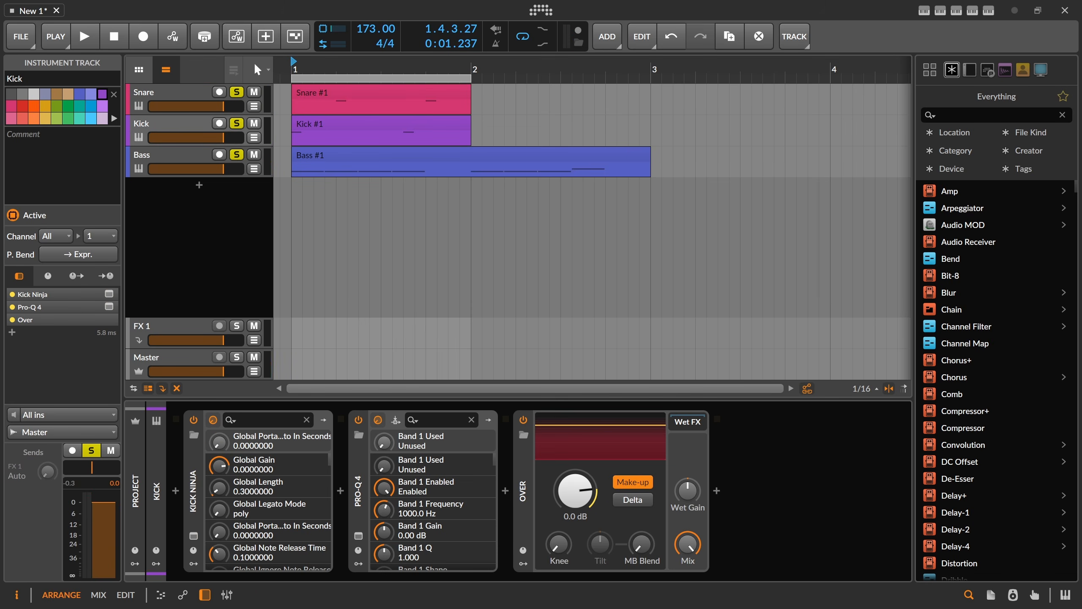
click(186, 101)
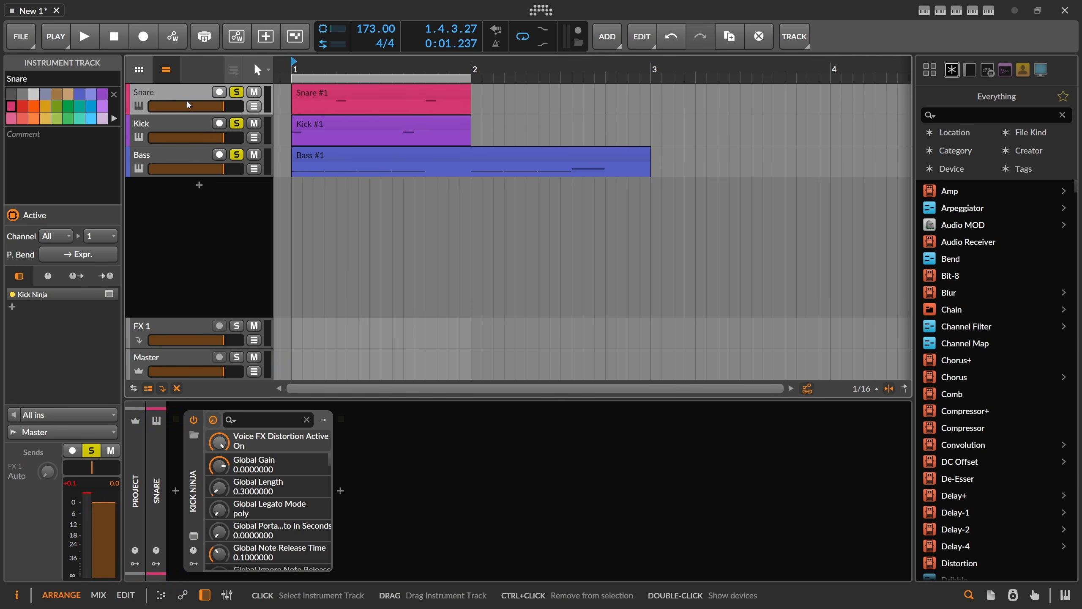
click(340, 491)
text(ov)
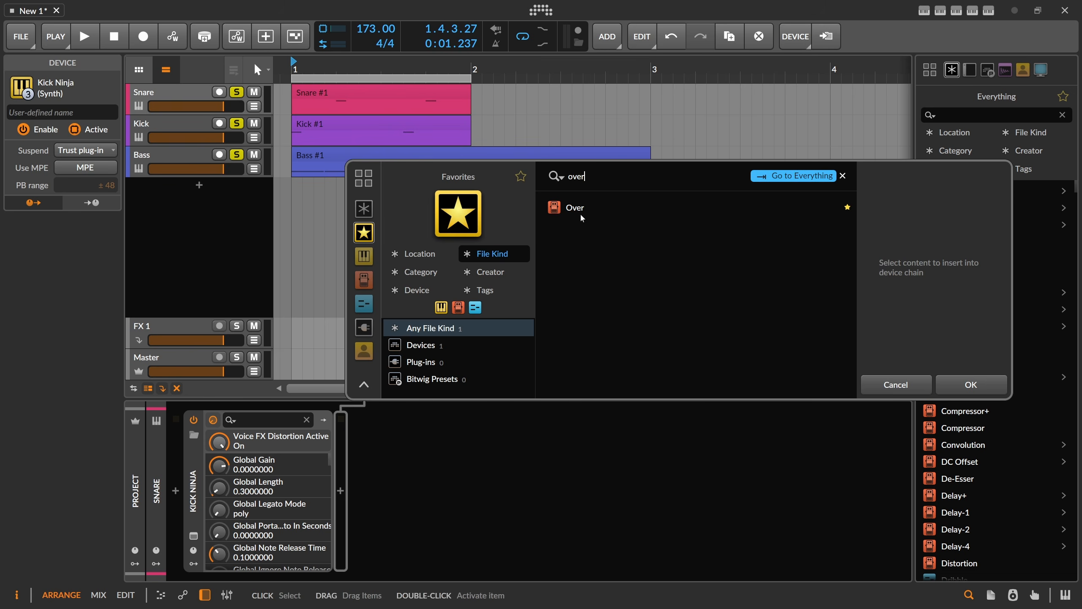
text(er)
double_click(582, 218)
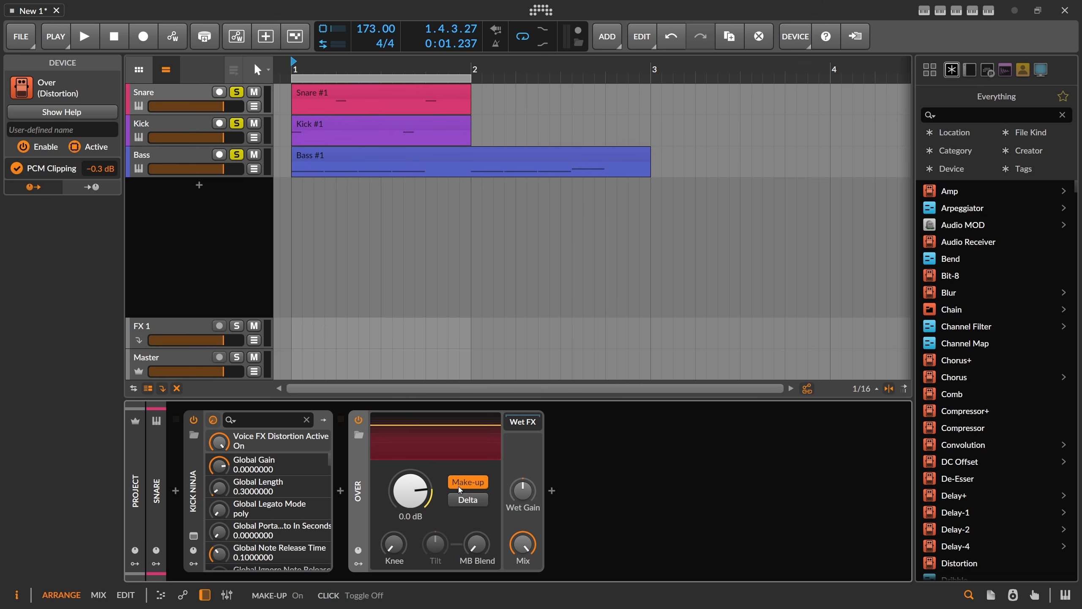
key(space)
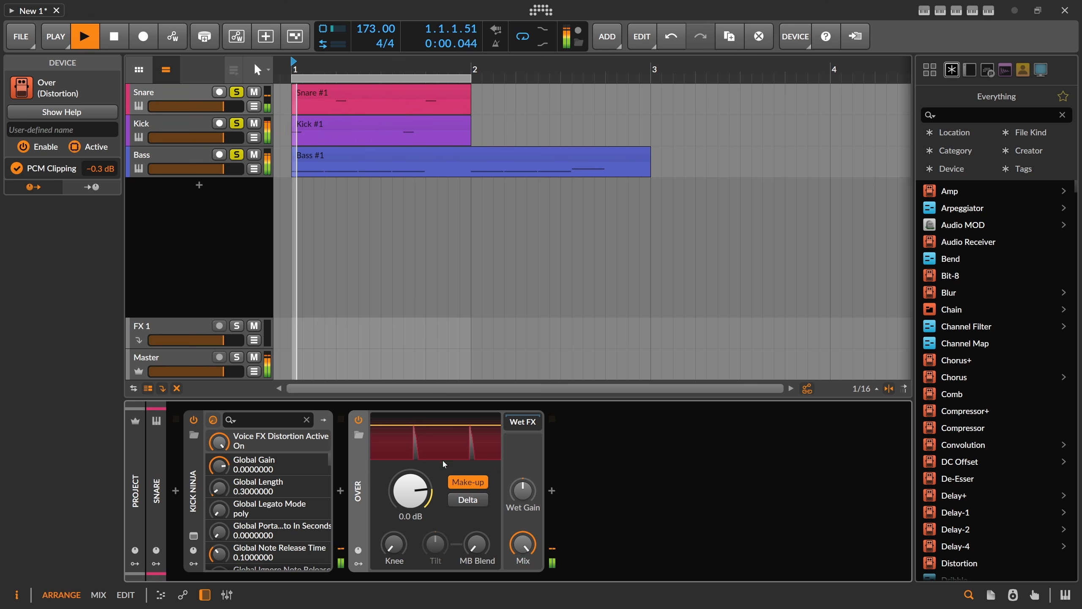
key(space)
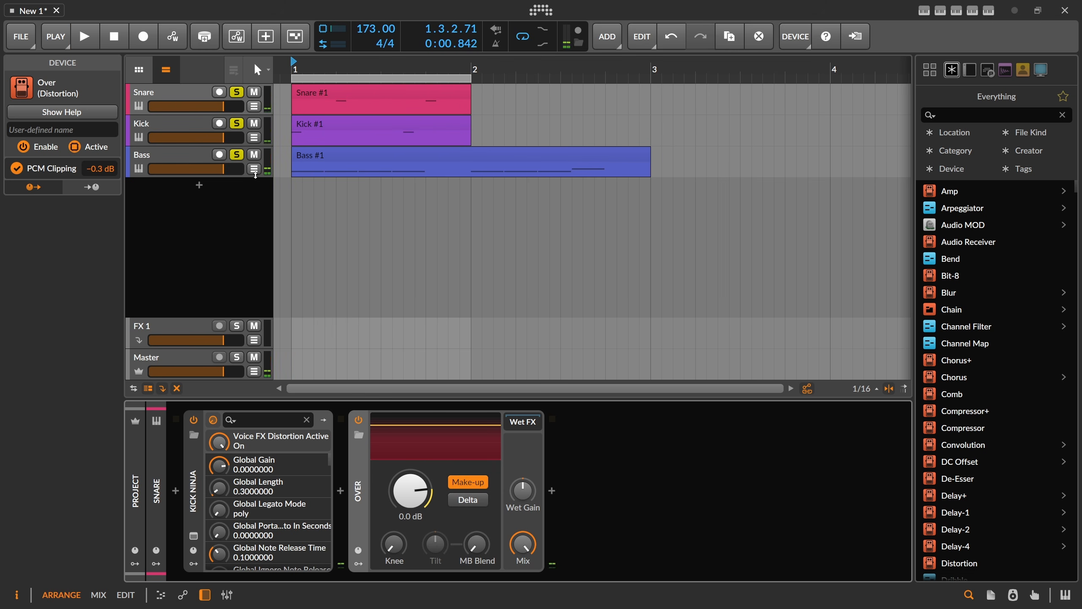
click(179, 123)
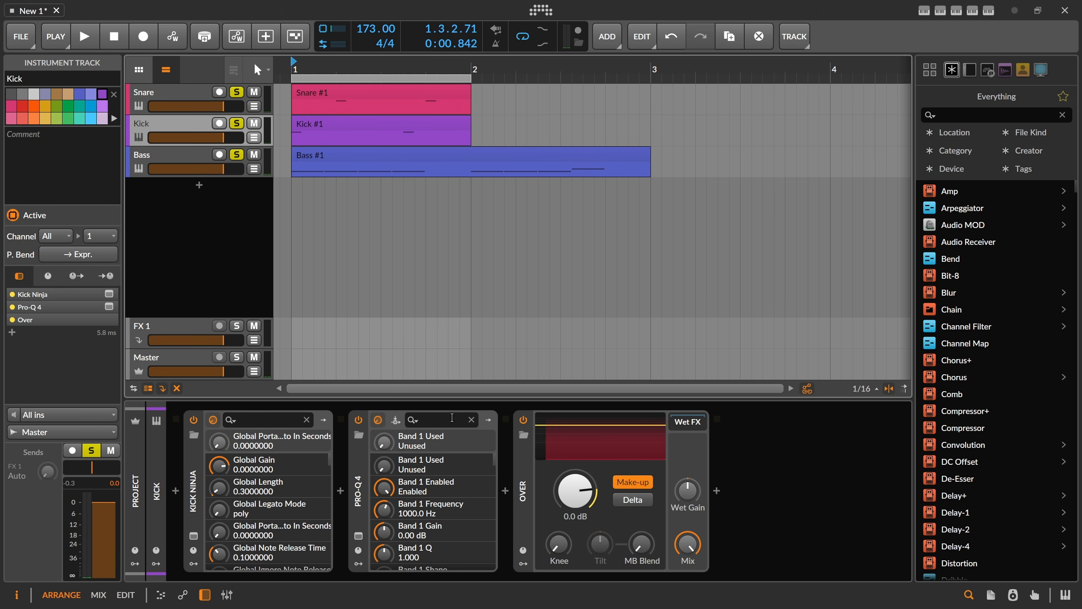
key(space)
key(space)
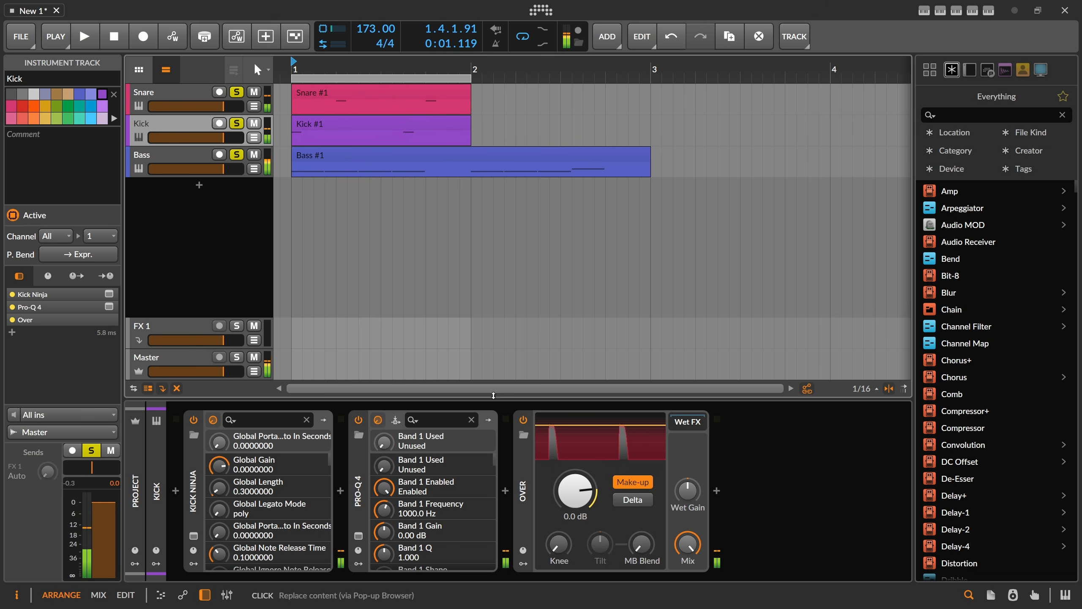
click(218, 150)
click(170, 354)
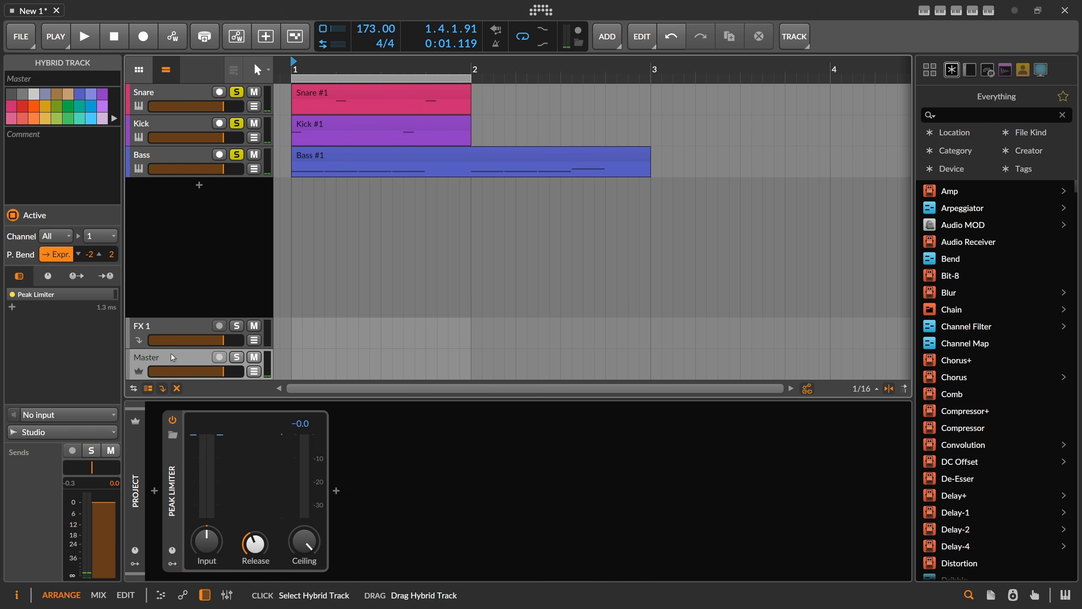
key(space)
key(space)
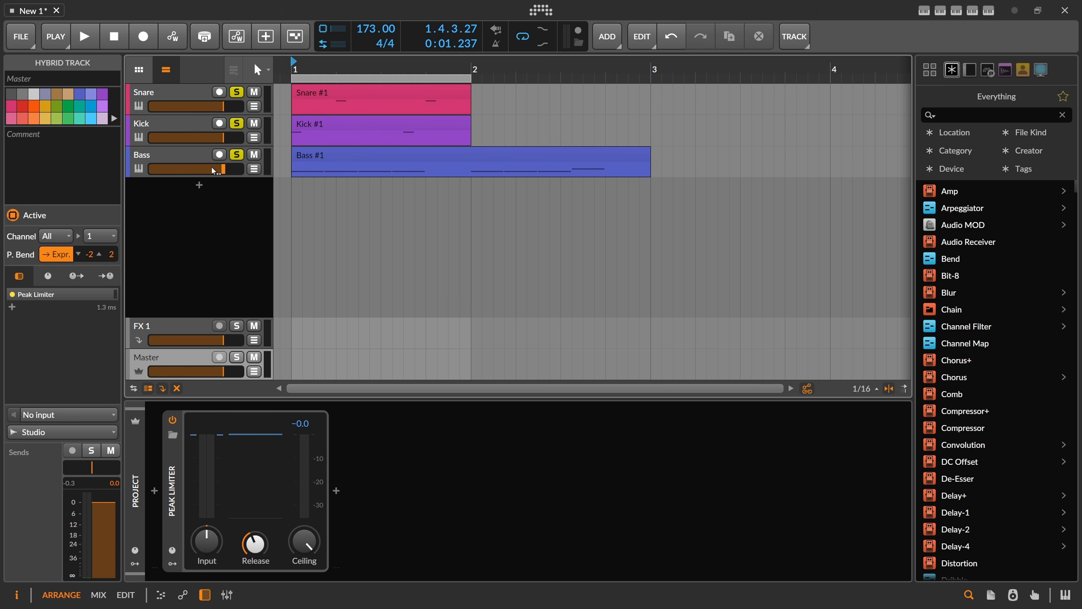
Step: Set the input gain of the Master track's Peak Limiter to -6 dB and audition the loop
ctrl+click(215, 541)
text(-dB)
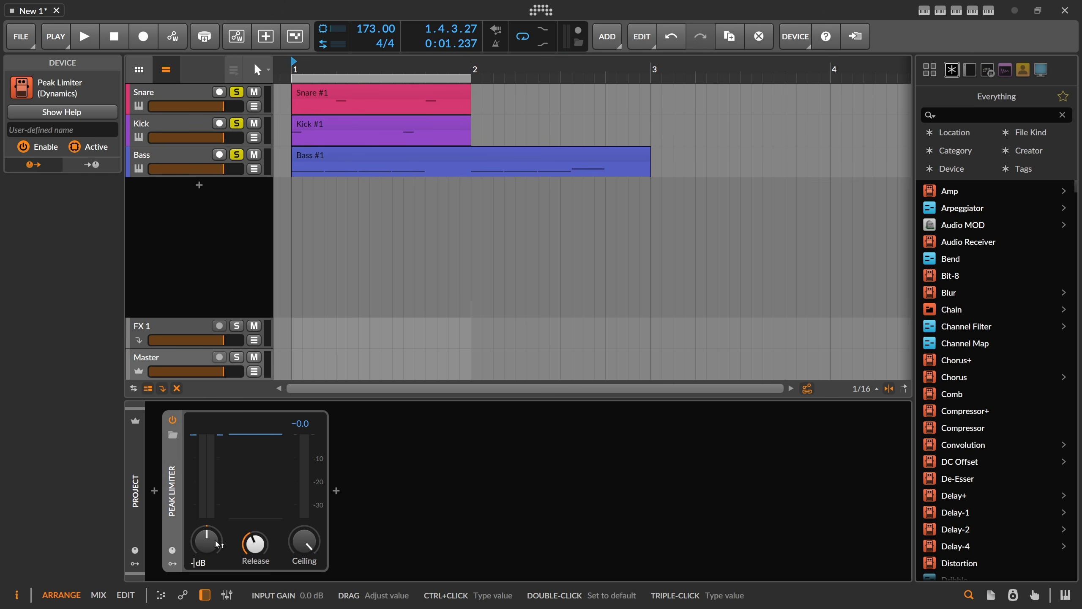
text(5)
key(Return)
ctrl+click(216, 544)
text(- )
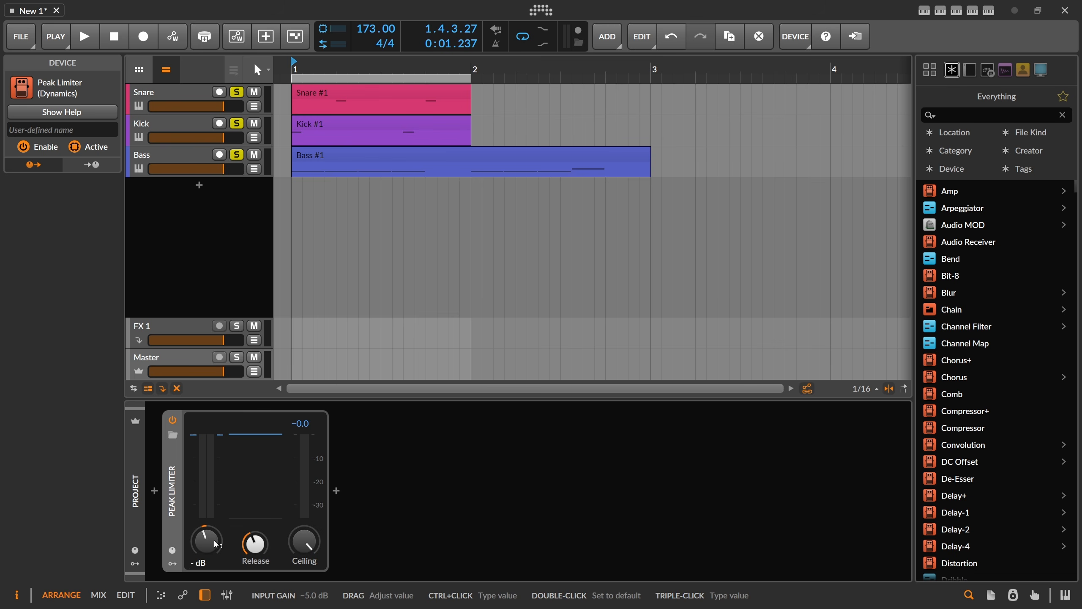
text(6)
key(Return)
key(space)
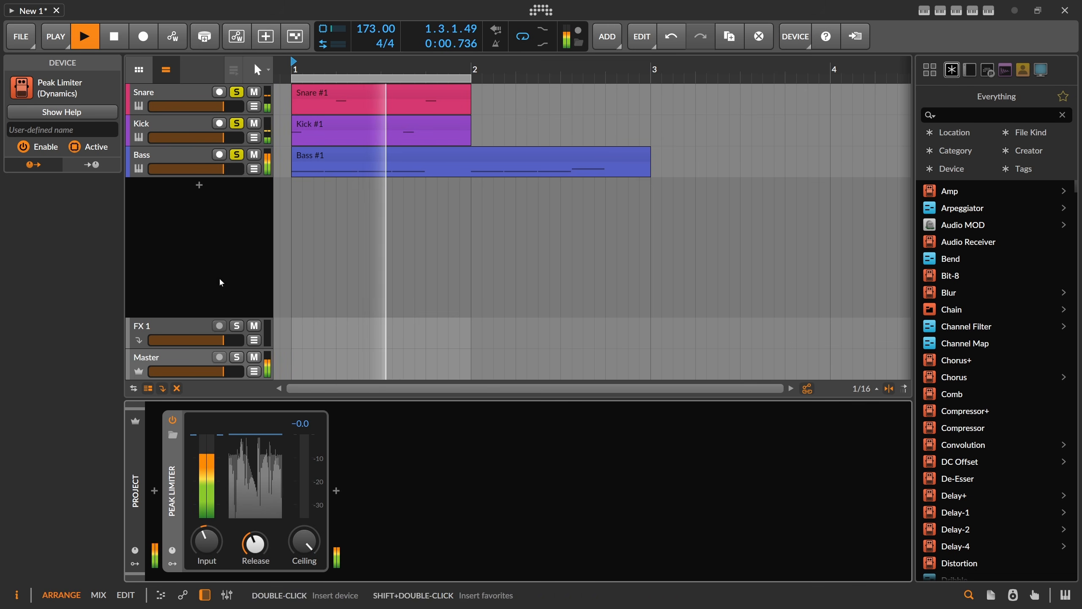
key(space)
click(187, 124)
click(180, 97)
click(178, 122)
click(172, 153)
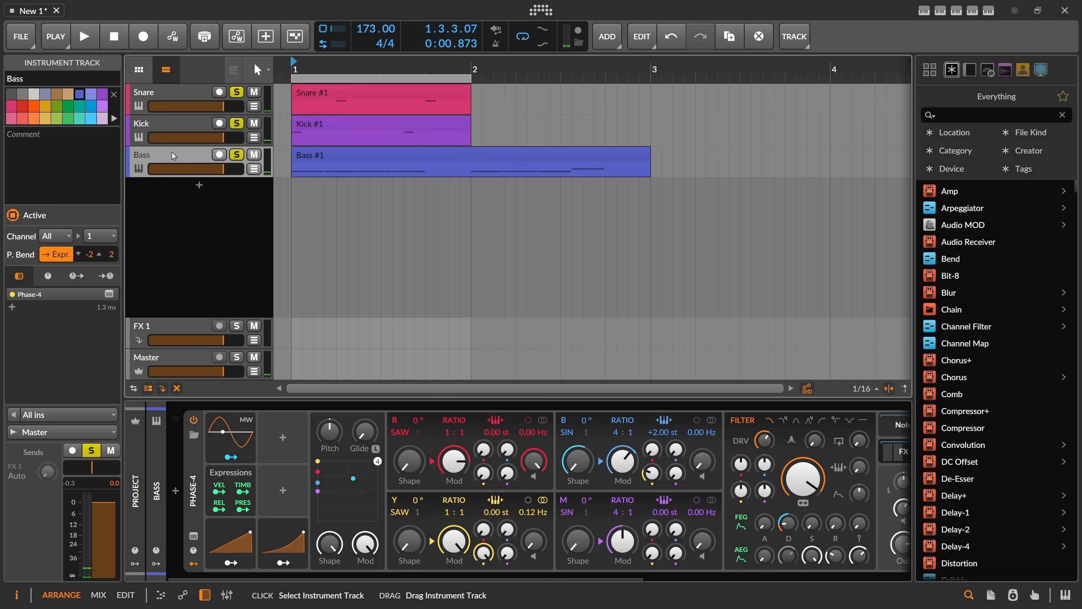
click(174, 121)
click(166, 101)
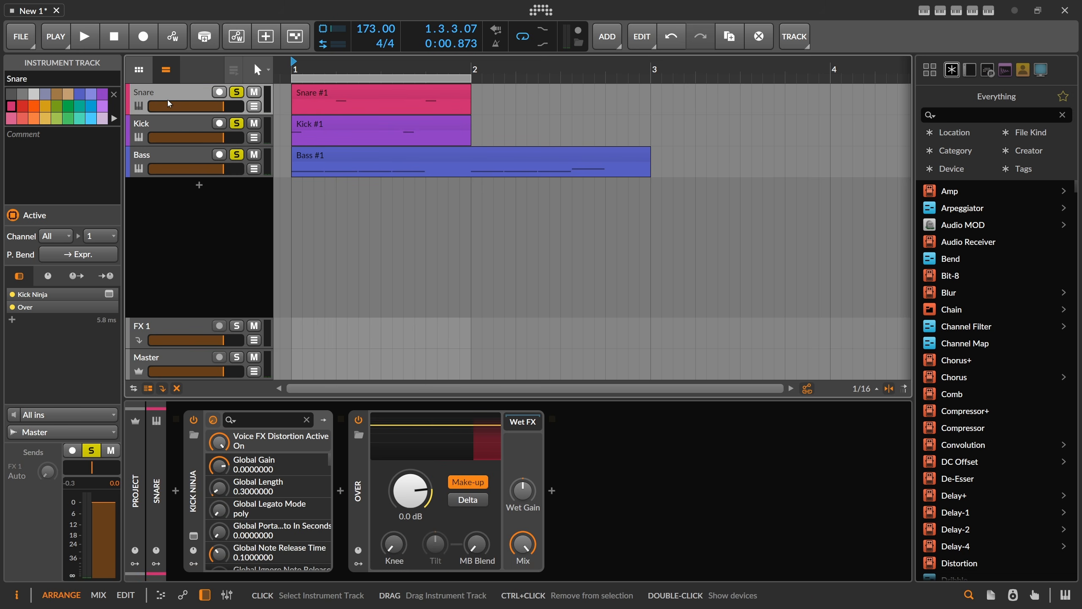
click(170, 117)
Step: Loop the Snare and Kick clips out to bar 3, matching the length of the Bass clip
click(417, 95)
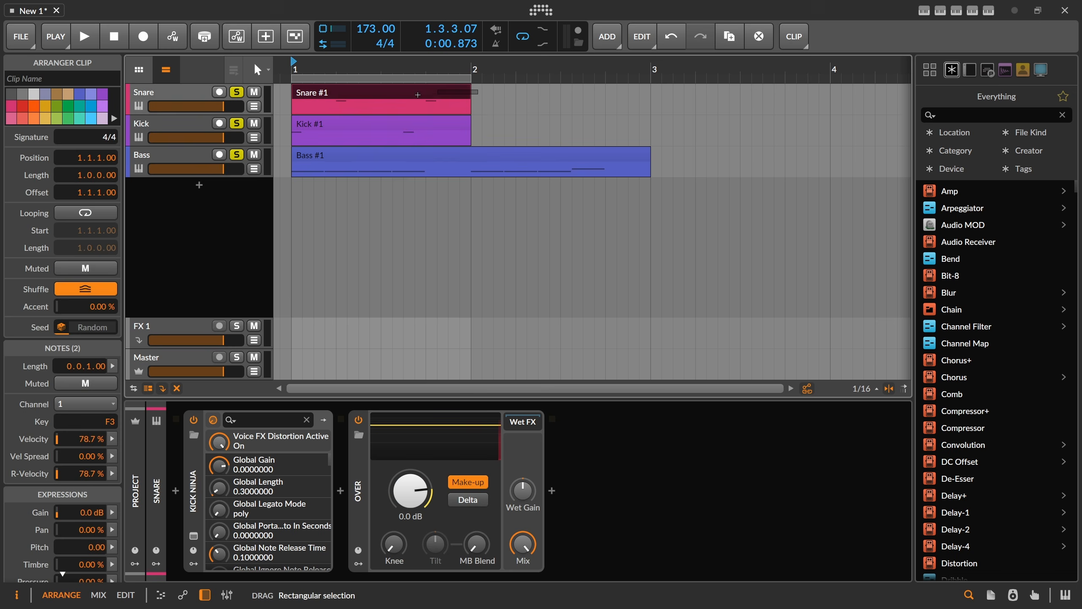
drag(418, 94, 296, 141)
drag(471, 143, 671, 144)
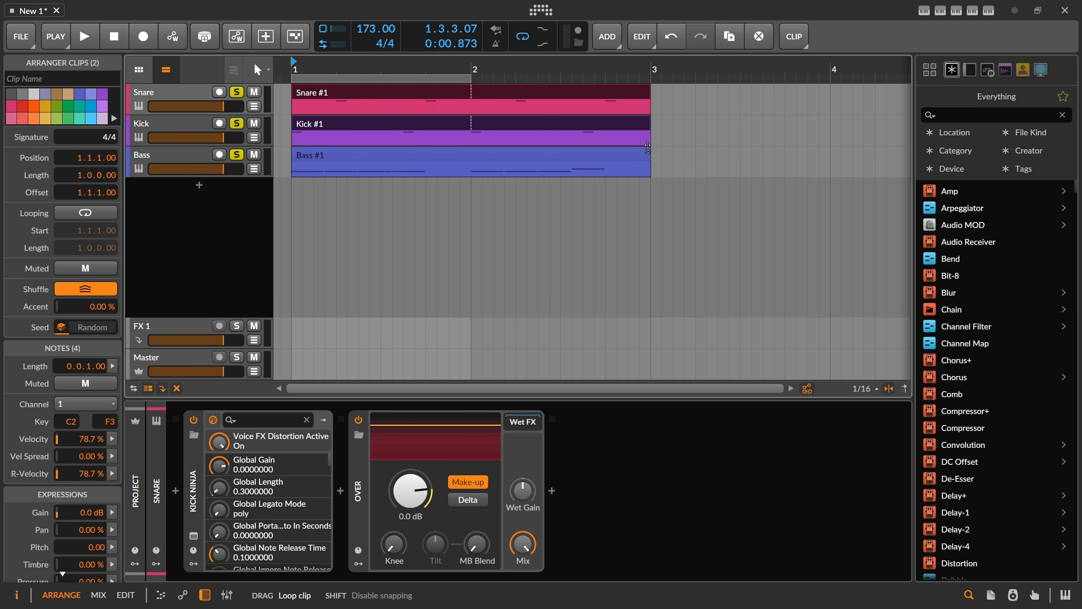
Step: Add a new instrument track below Bass with the v1 Hat instrument
click(177, 196)
click(199, 187)
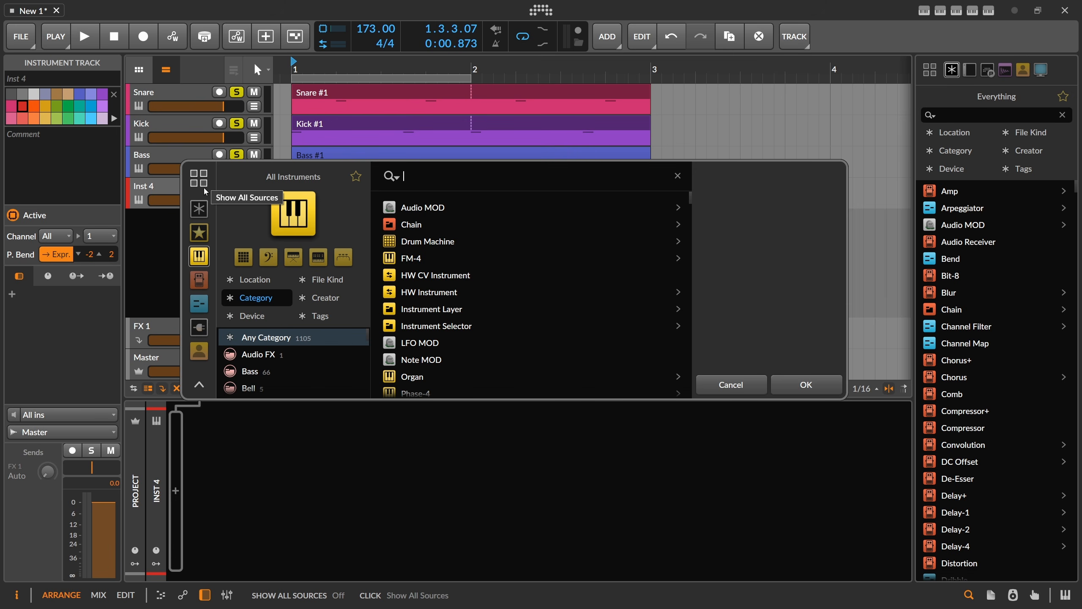
text(hat)
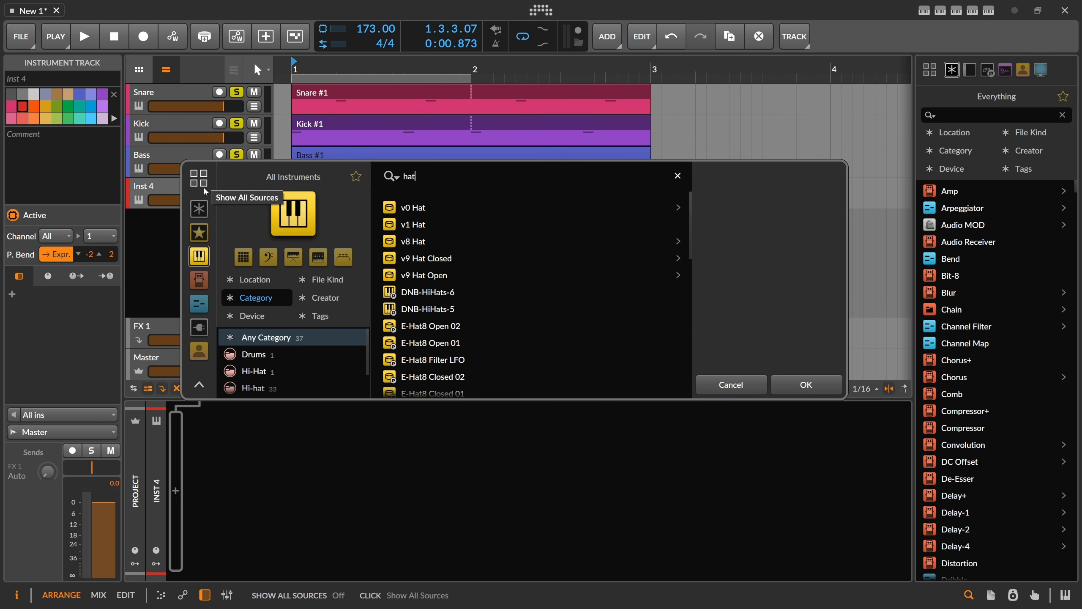
click(421, 228)
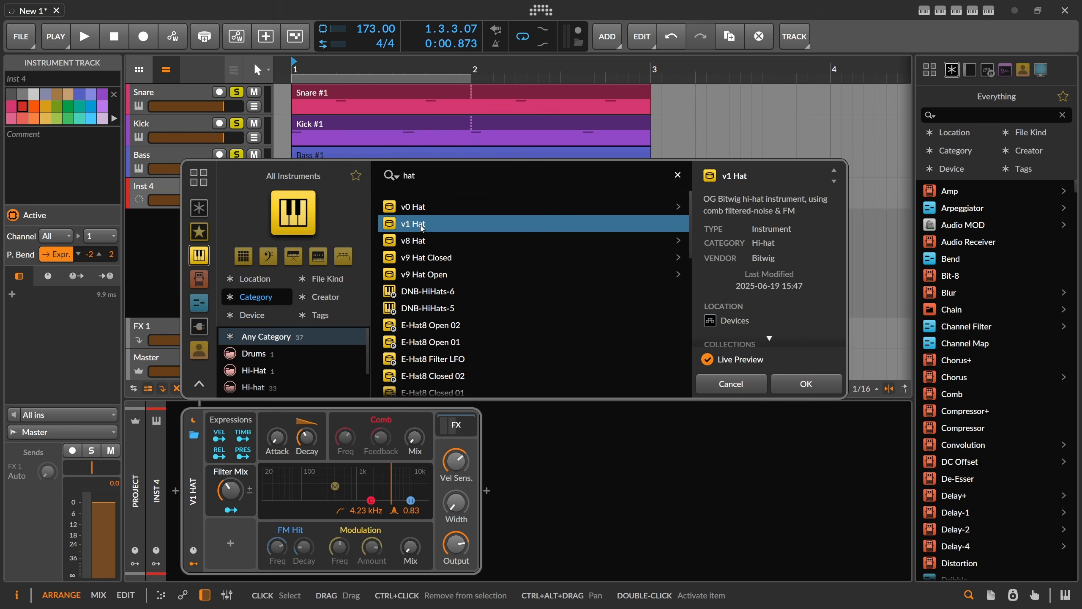
double_click(426, 231)
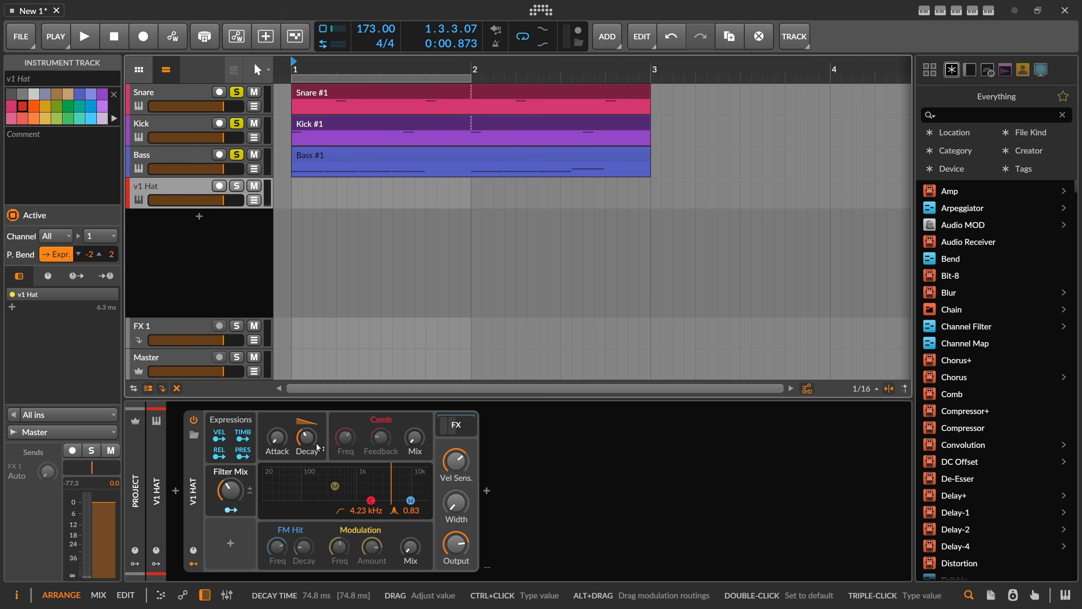
Step: Delete the devices in the v1 Hat's FX chain and remove its Expressions and Filter Mix modulators
click(456, 425)
click(504, 474)
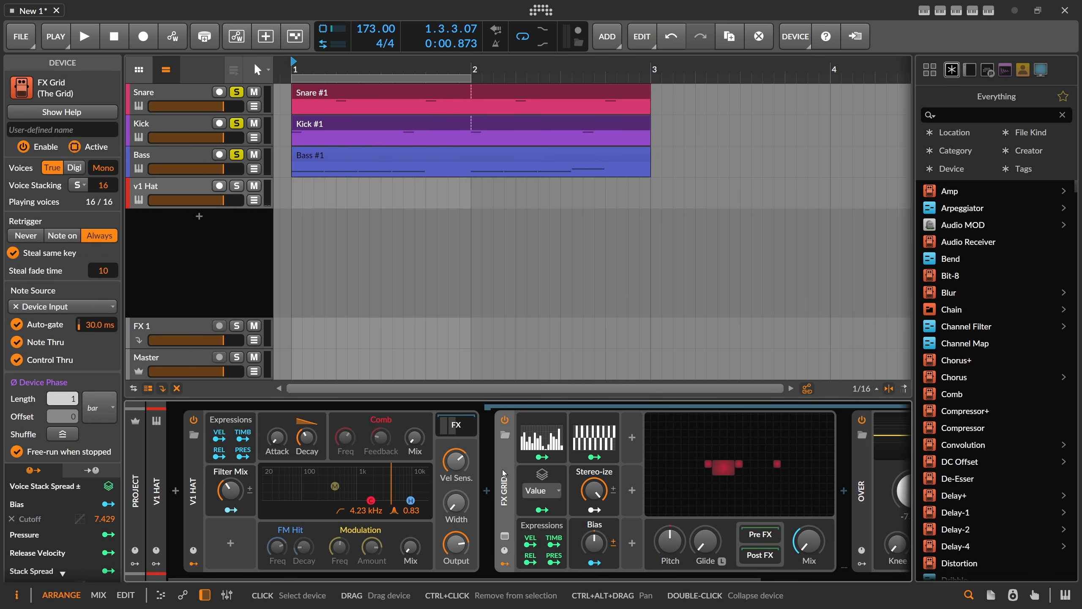
key(Delete)
key(Delete)
click(459, 428)
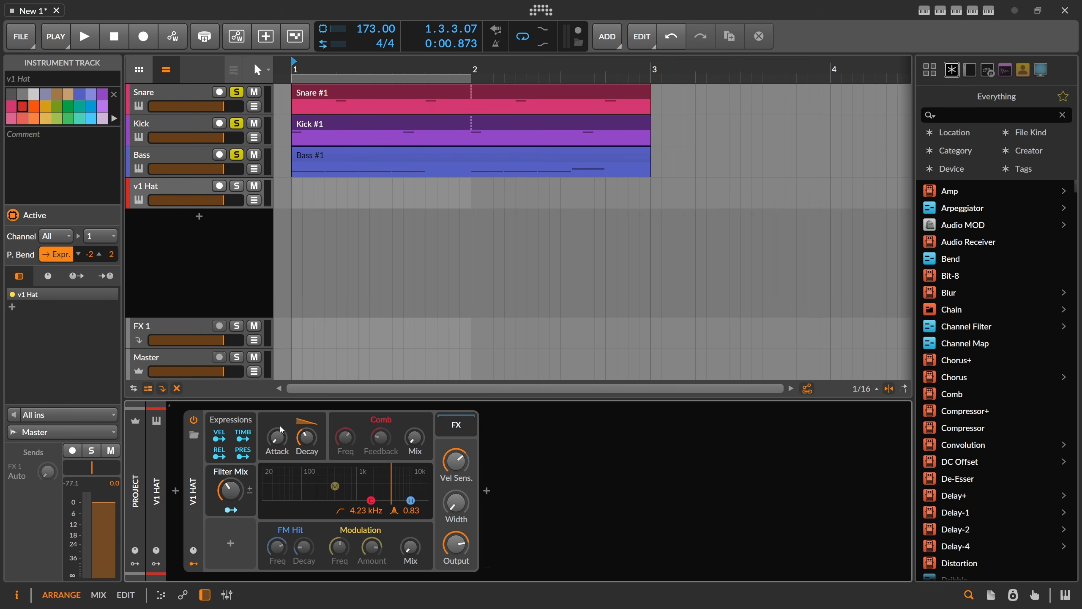
click(231, 436)
key(Delete)
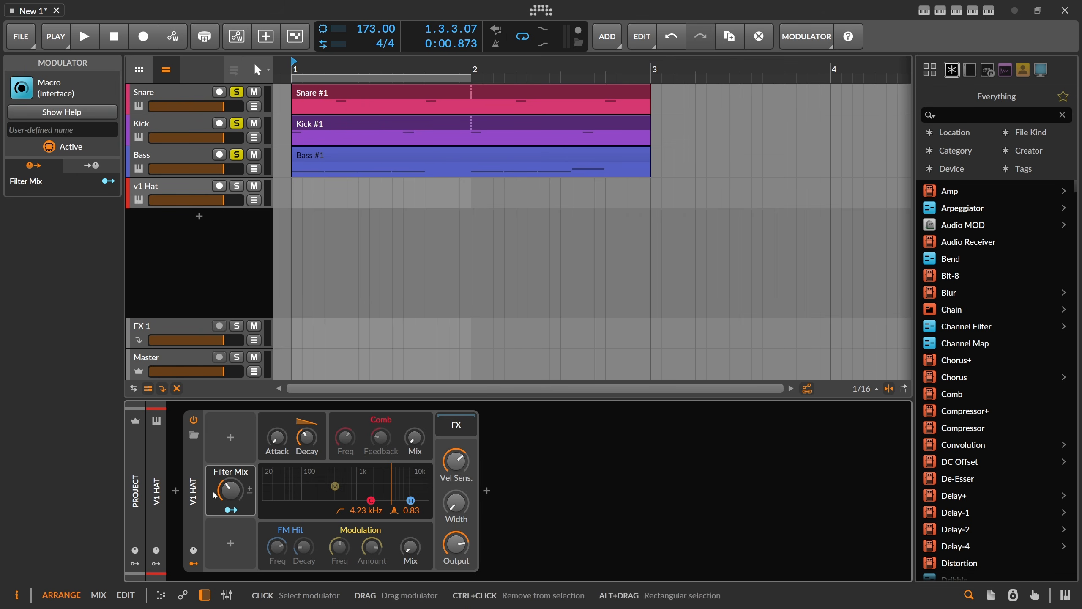
key(Delete)
Step: Move the v1 Hat track above Snare and create a one-bar clip at bar 1, opened for note editing
click(189, 184)
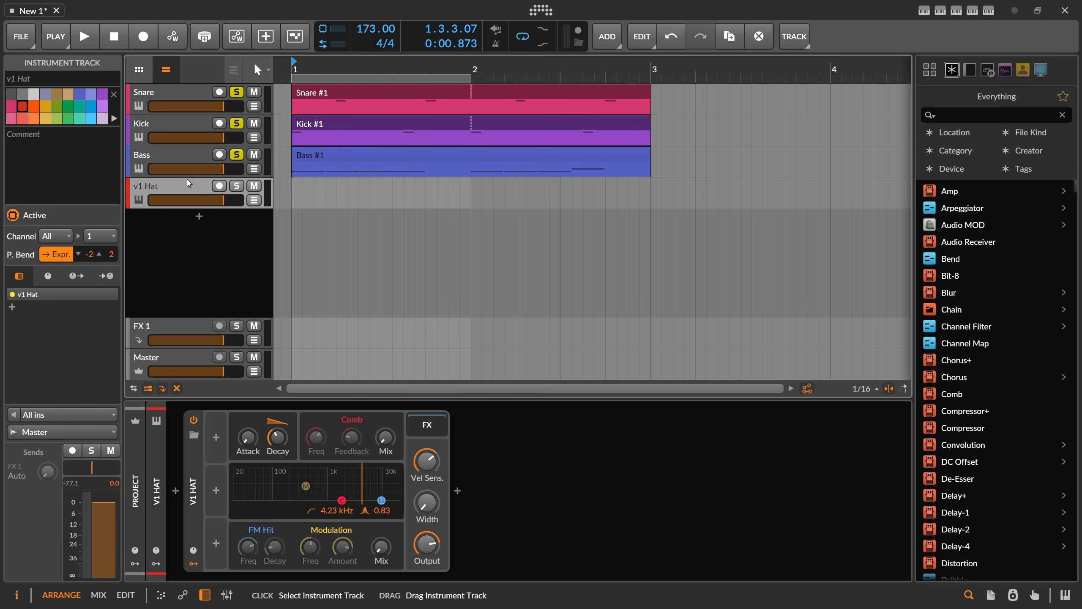
drag(188, 184, 210, 90)
double_click(379, 106)
double_click(380, 106)
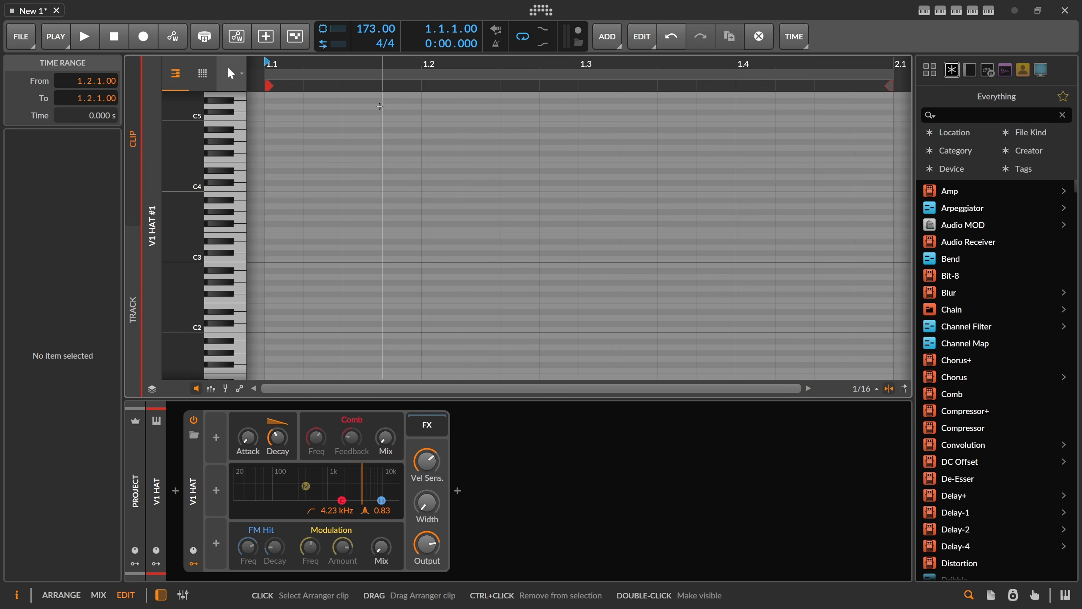
Step: Add sixteenth C3 notes at 1.1.1 and 1.1.3 in the hat clip, and set the second note's velocity to 39.4 %
double_click(275, 258)
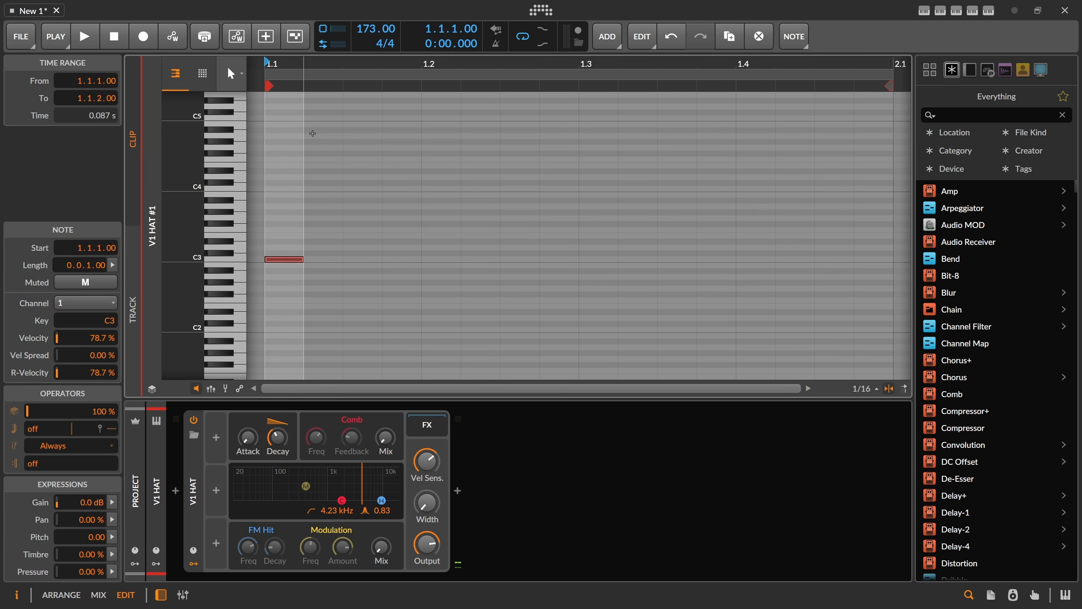
scroll(320, 253, down, 2)
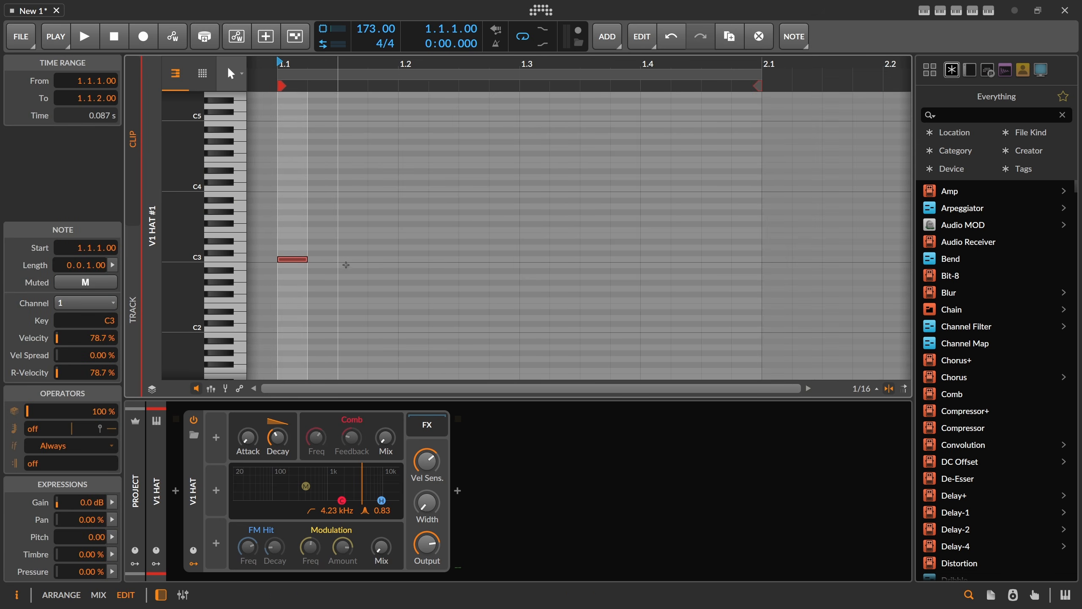
double_click(346, 264)
click(211, 389)
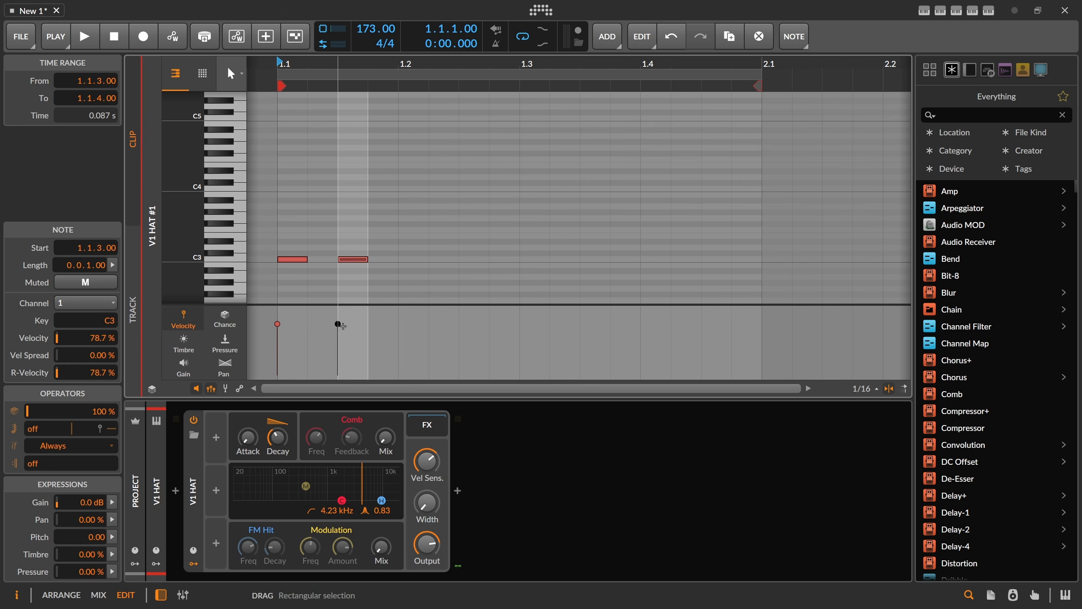
drag(343, 325, 337, 350)
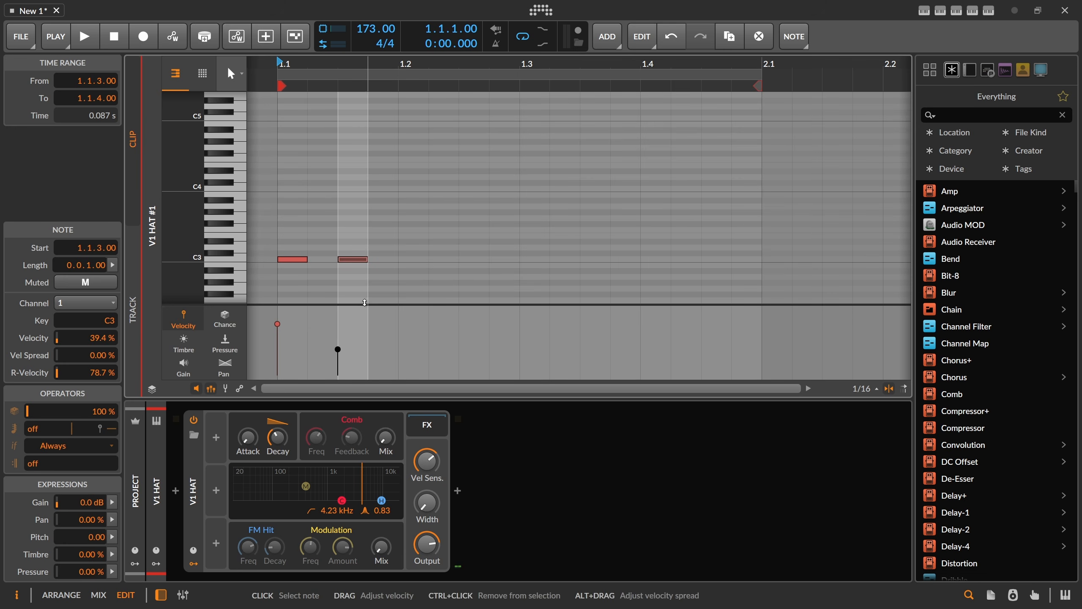
Step: Shorten the hat clip to one beat and loop it out to bar 3 in the arrangement
click(441, 217)
click(762, 86)
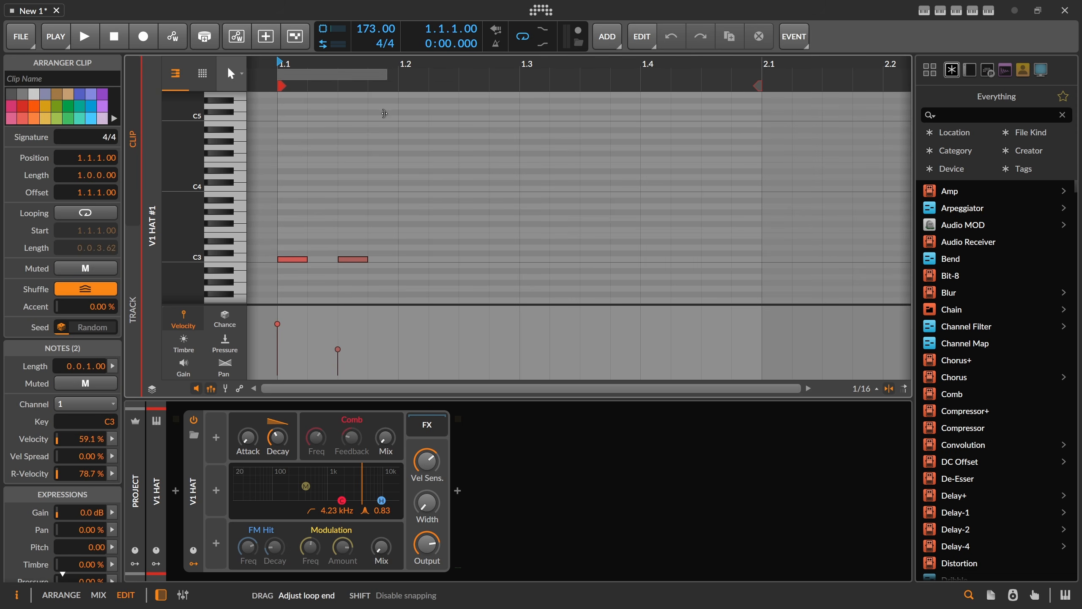
drag(762, 85, 400, 87)
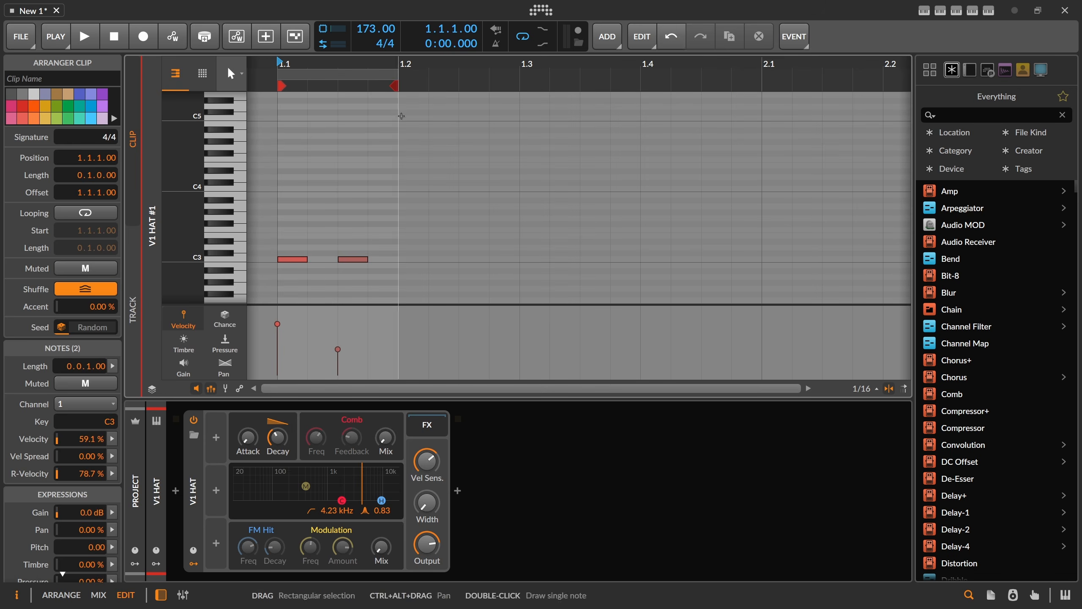
key(Tab)
drag(334, 107, 651, 104)
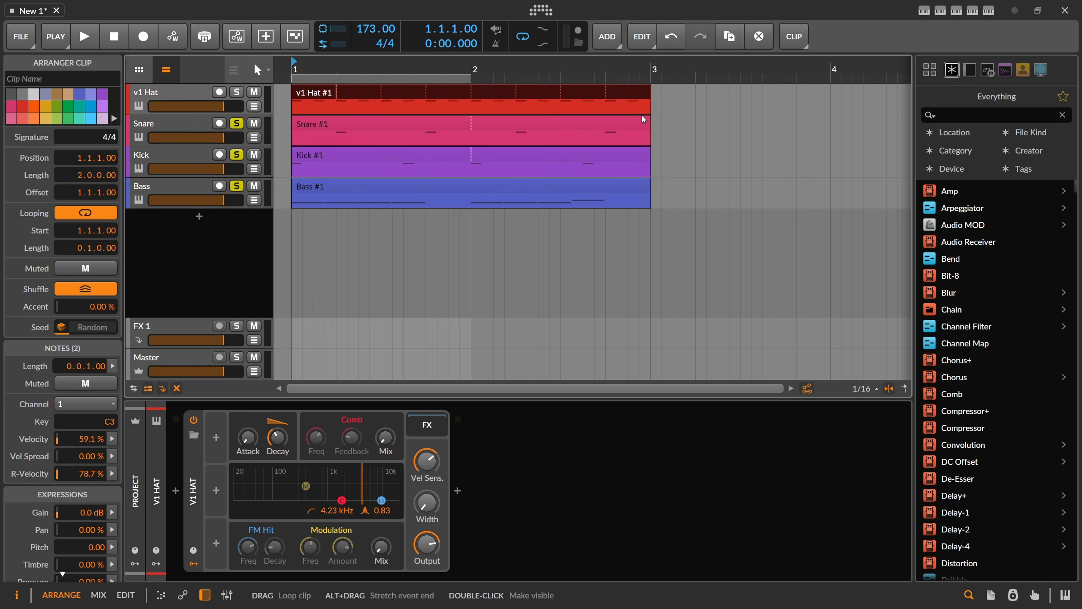
Step: Solo the v1 Hat track and shape its sound during playback, lowering velocity sensitivity, lengthening decay and setting the filter frequency to 2.93 kHz
key(space)
click(236, 92)
key(space)
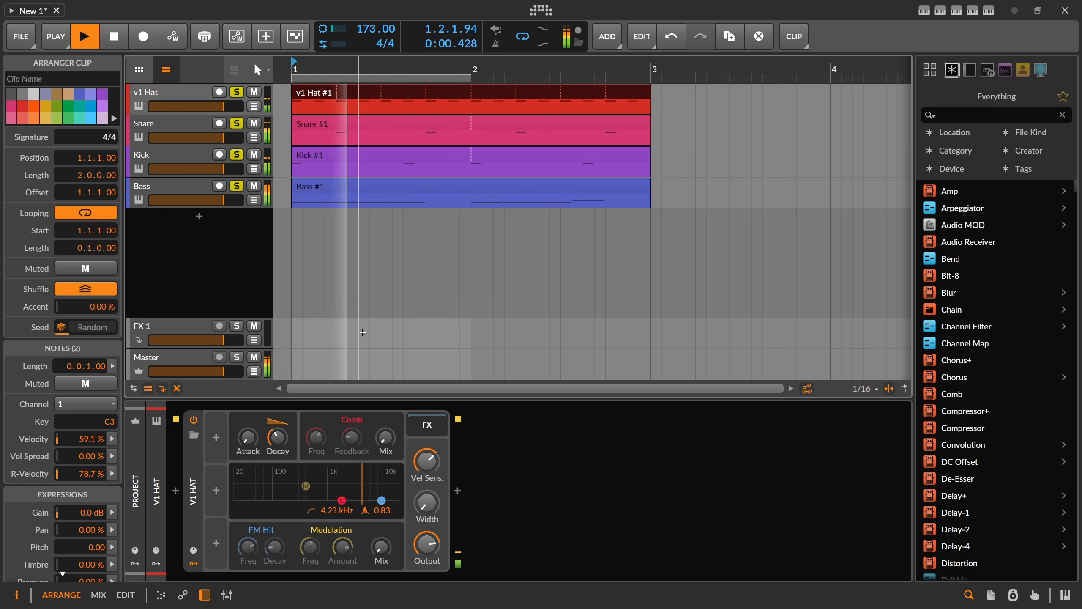
drag(425, 478, 425, 499)
drag(280, 445, 280, 425)
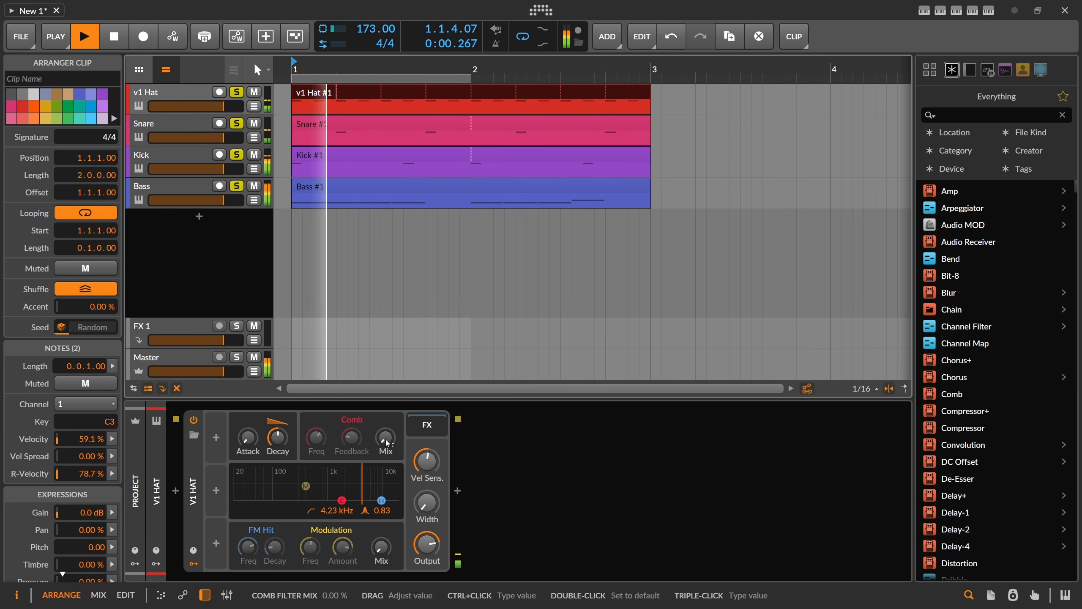
mouse_move(386, 443)
mouse_down()
mouse_move(386, 426)
mouse_move(388, 448)
mouse_up()
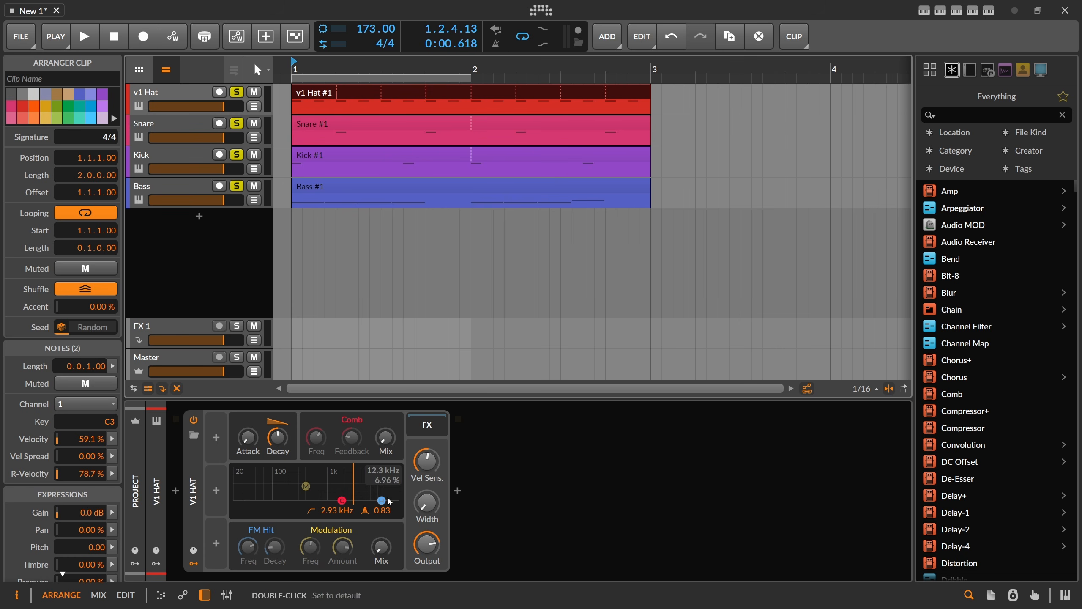
Step: Play the loop while trying different velocity sensitivities, and shorten the hat's decay time to 74.8 ms
key(space)
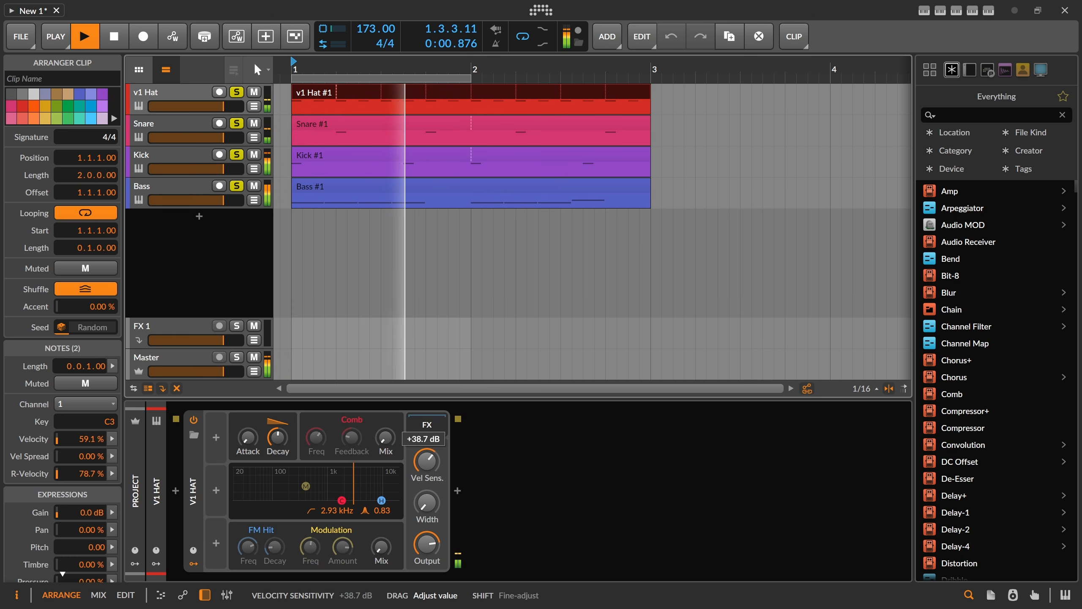
drag(427, 462, 427, 457)
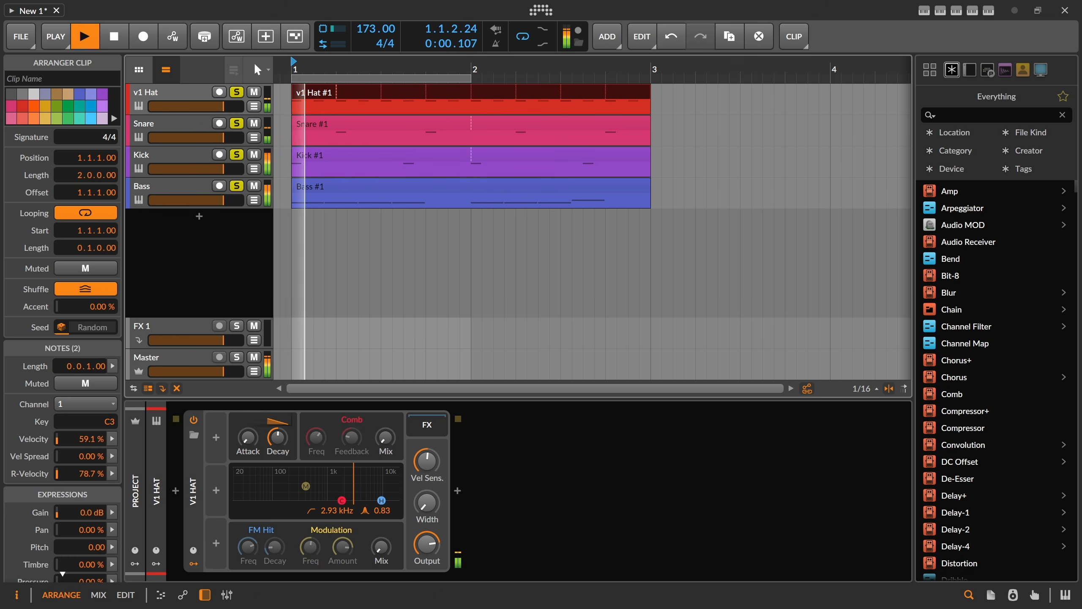
drag(278, 438, 278, 454)
key(space)
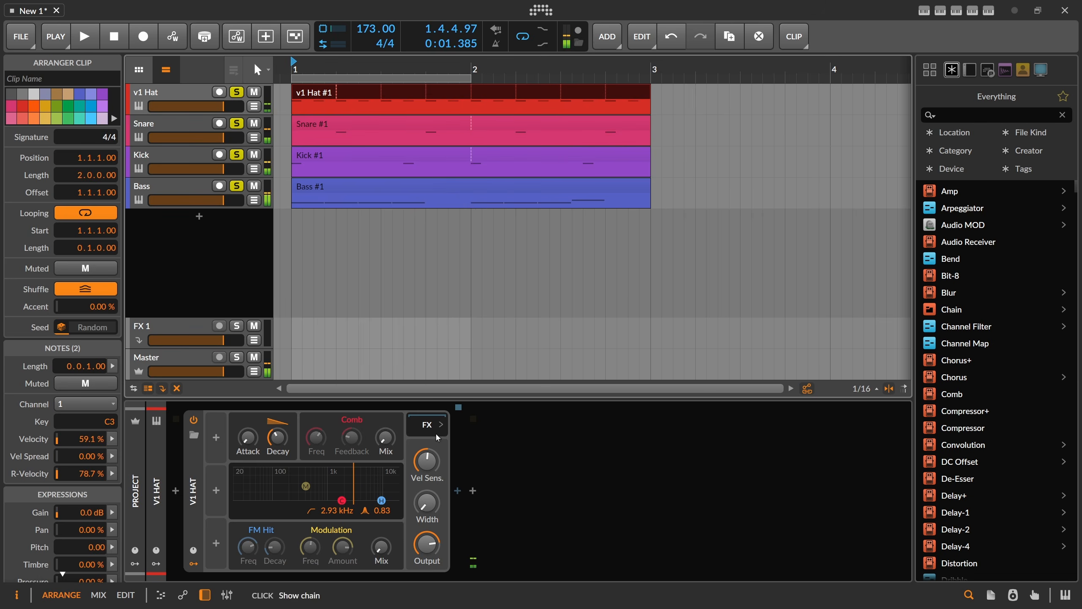
Step: Add a Peak Limiter to the v1 Hat's FX chain and raise its input gain while the loop plays
click(457, 492)
text(peak)
key(Return)
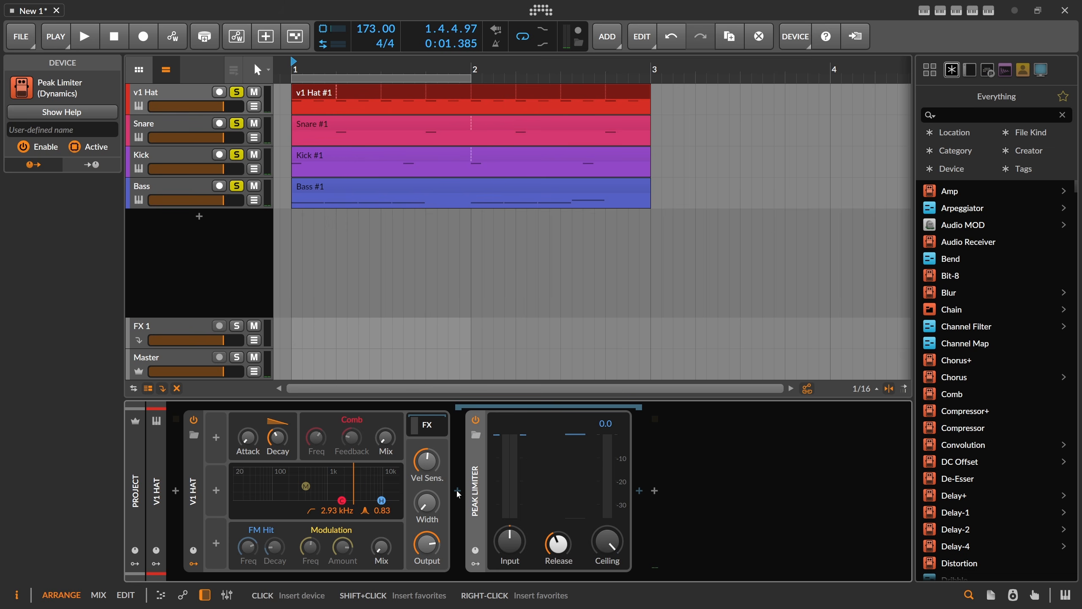
key(space)
drag(509, 541, 509, 515)
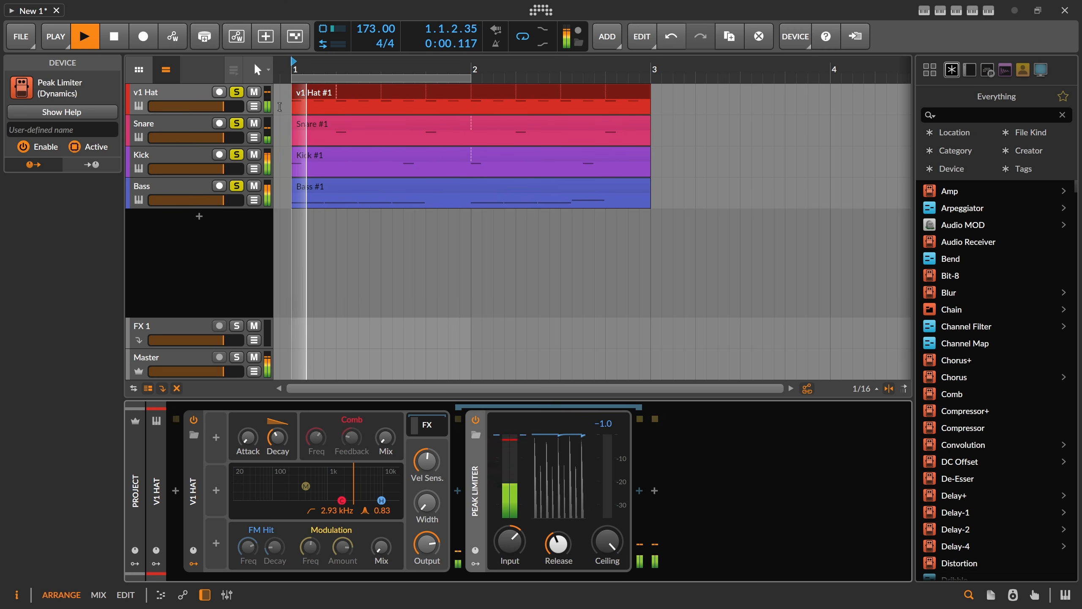
Step: Open the hat clip for note editing and set the second note's velocity to 30.6 %
click(301, 94)
click(125, 595)
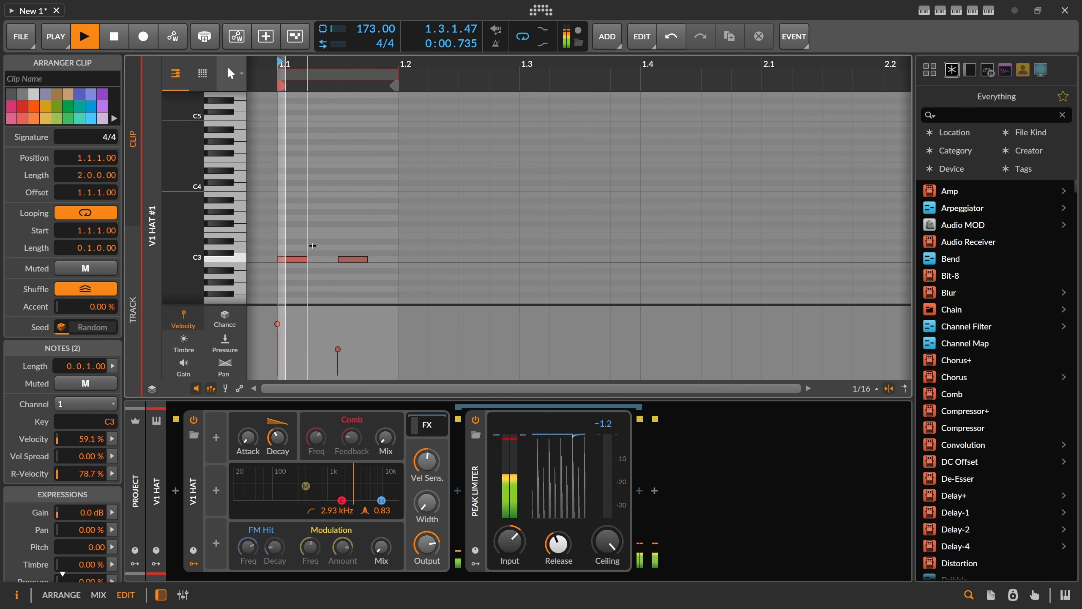
click(313, 246)
key(space)
drag(338, 349, 338, 356)
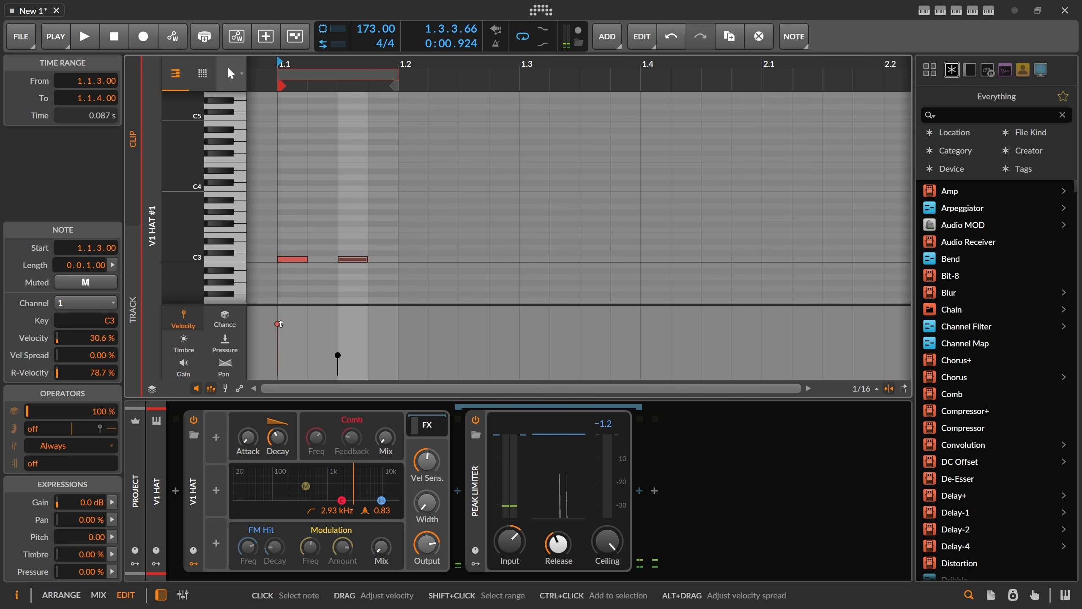
Step: Add an Expressions modulator to v1 Hat and map Velocity to Decay with a modulation amount of ×4.677
click(277, 324)
click(226, 467)
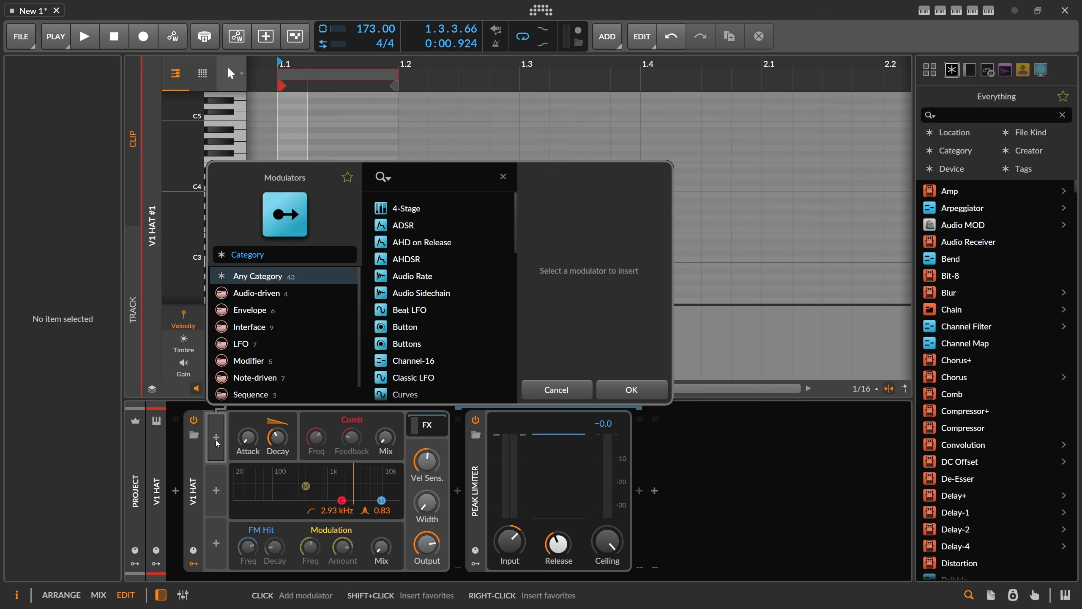
text(ex)
double_click(390, 76)
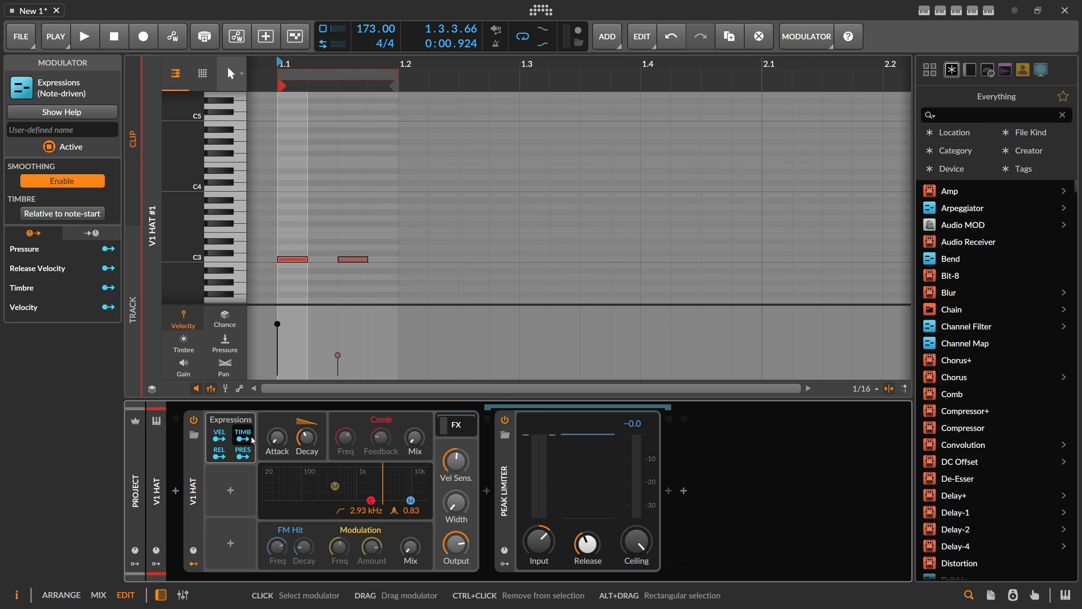
click(219, 439)
drag(307, 437, 307, 432)
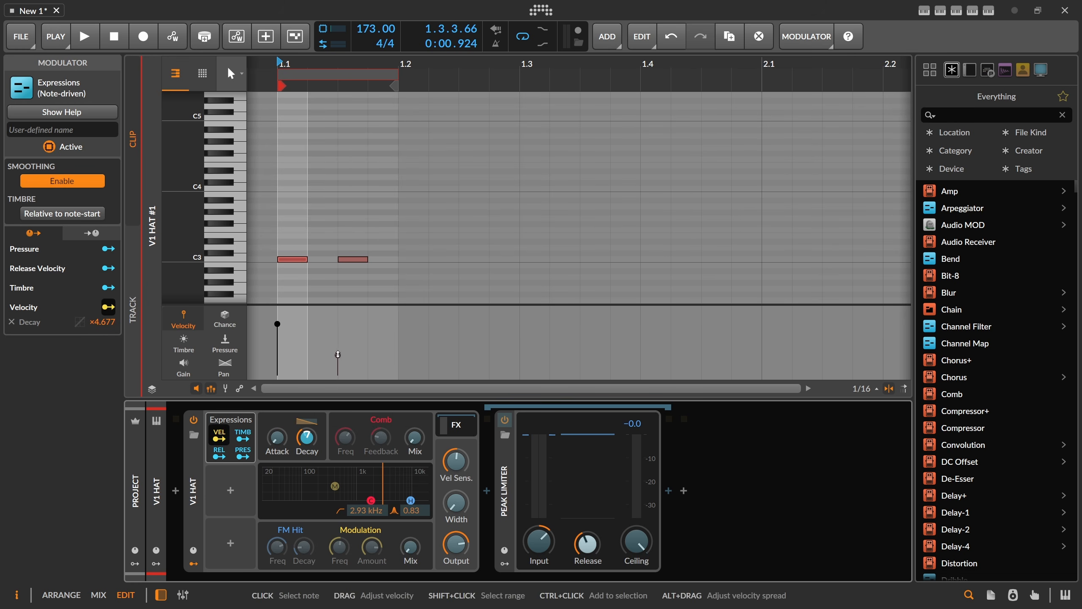
Step: Play the loop and fine-tune the velocity modulation amount on the hat's Decay
click(275, 324)
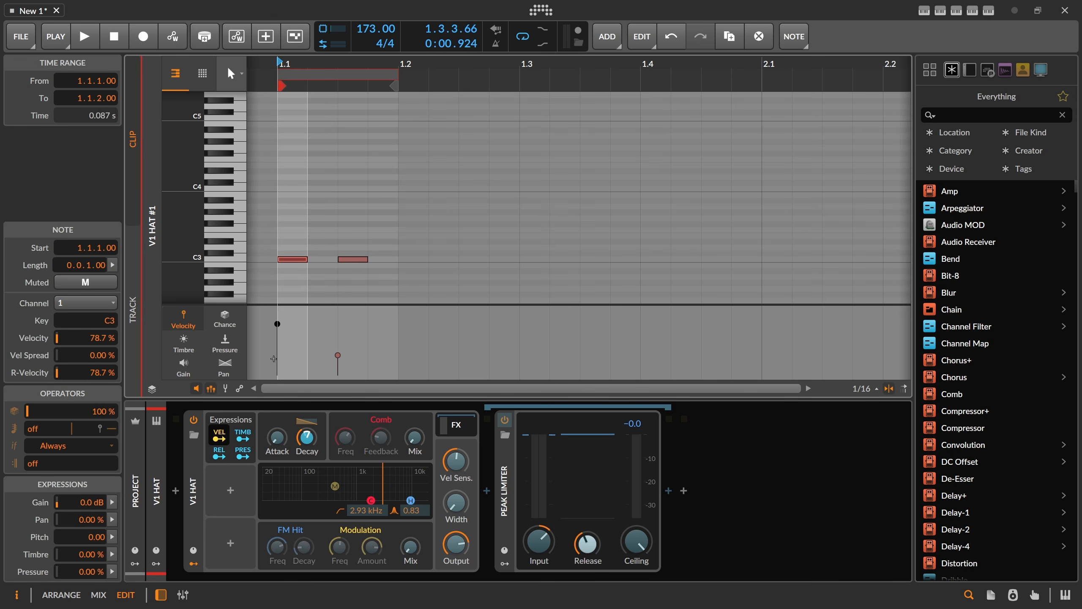
key(space)
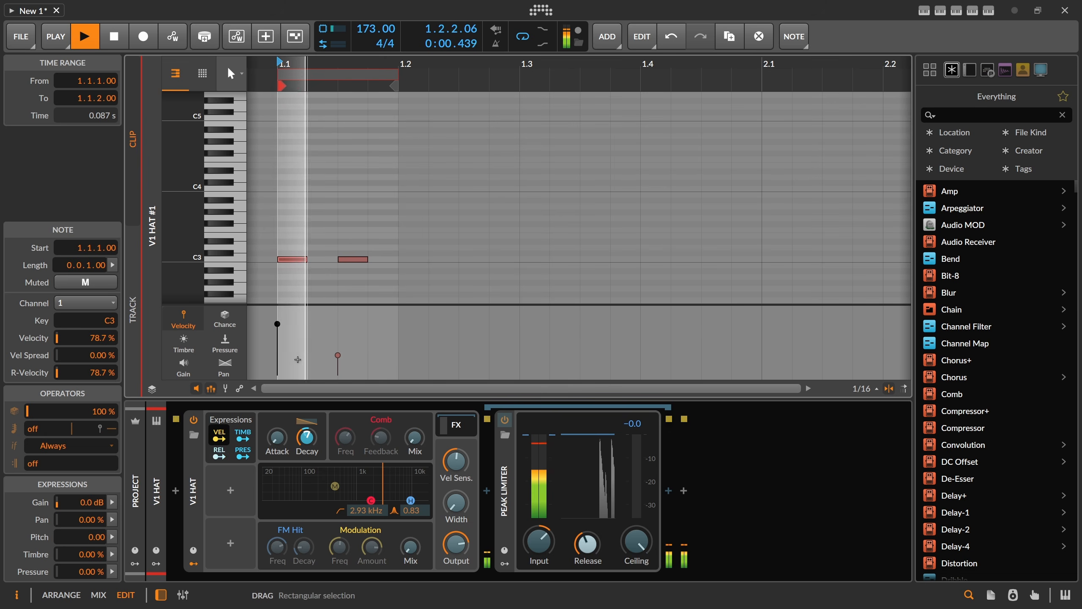
mouse_move(307, 437)
mouse_down()
mouse_move(307, 449)
mouse_move(314, 439)
mouse_up()
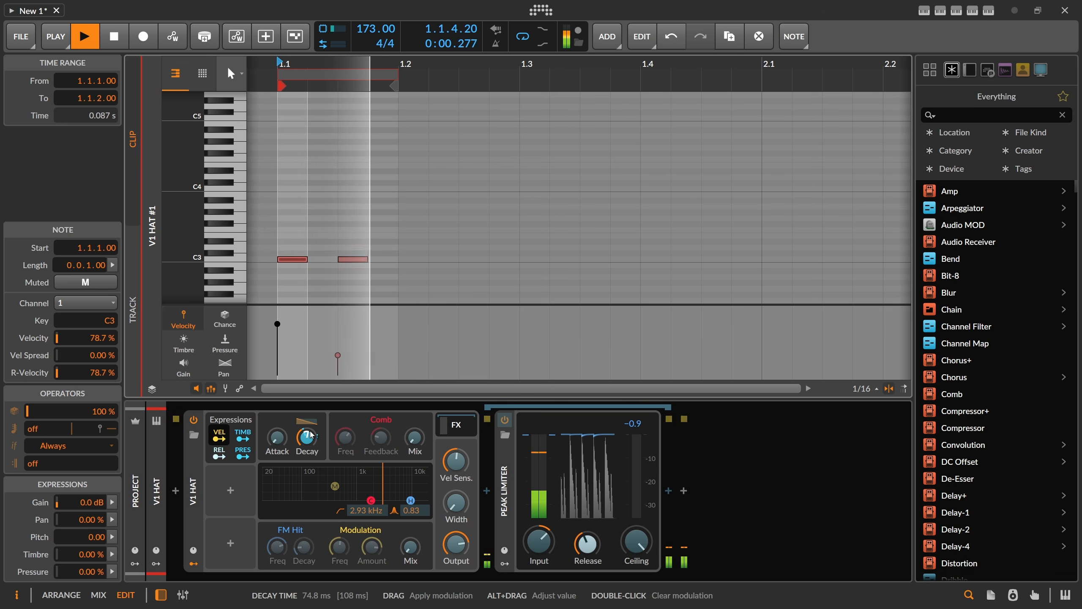
key(space)
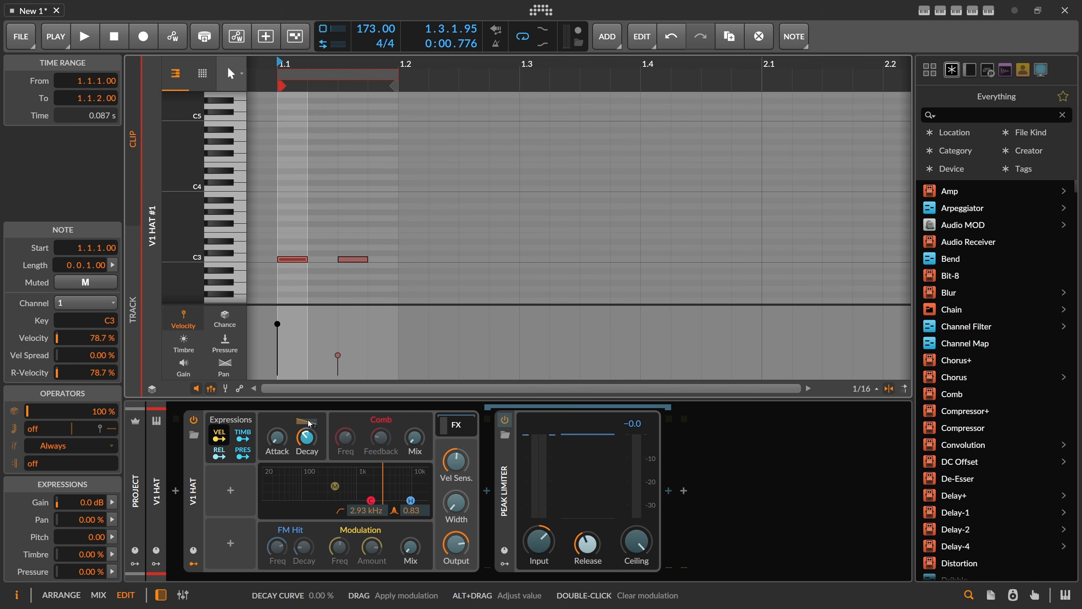
Step: Play the hat clip's two notes and readjust Decay, setting its velocity modulation amount to about ×4.169
click(289, 234)
click(293, 259)
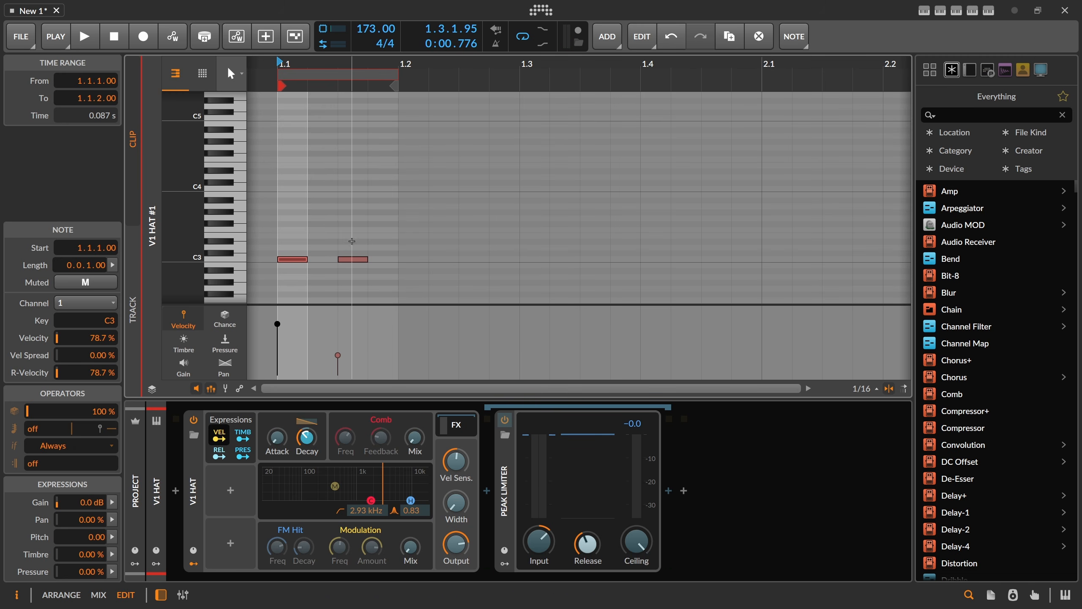
click(350, 259)
key(space)
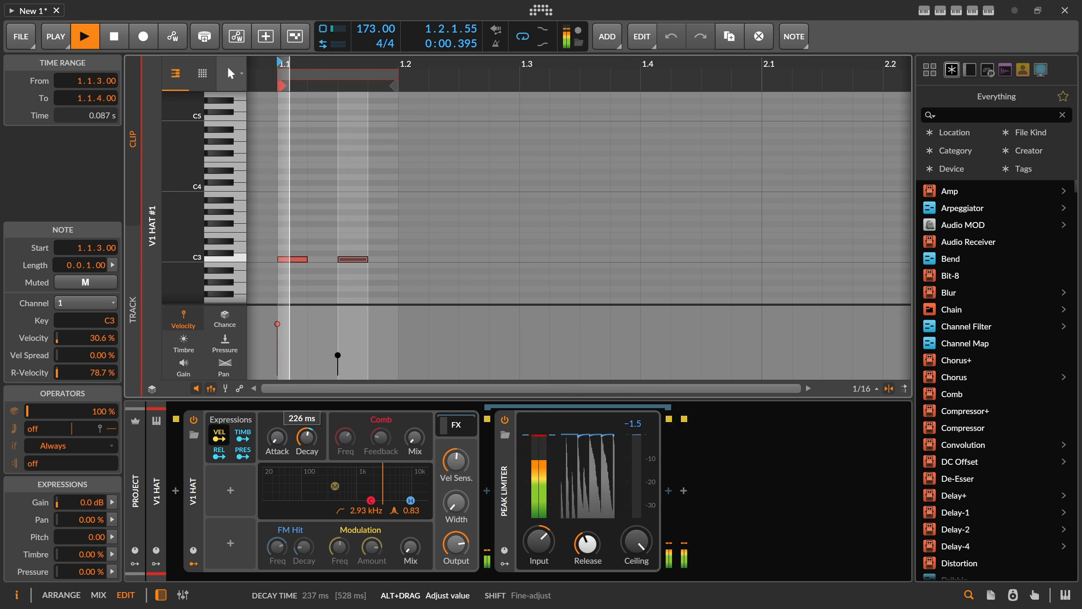
drag(307, 438, 307, 422)
click(219, 439)
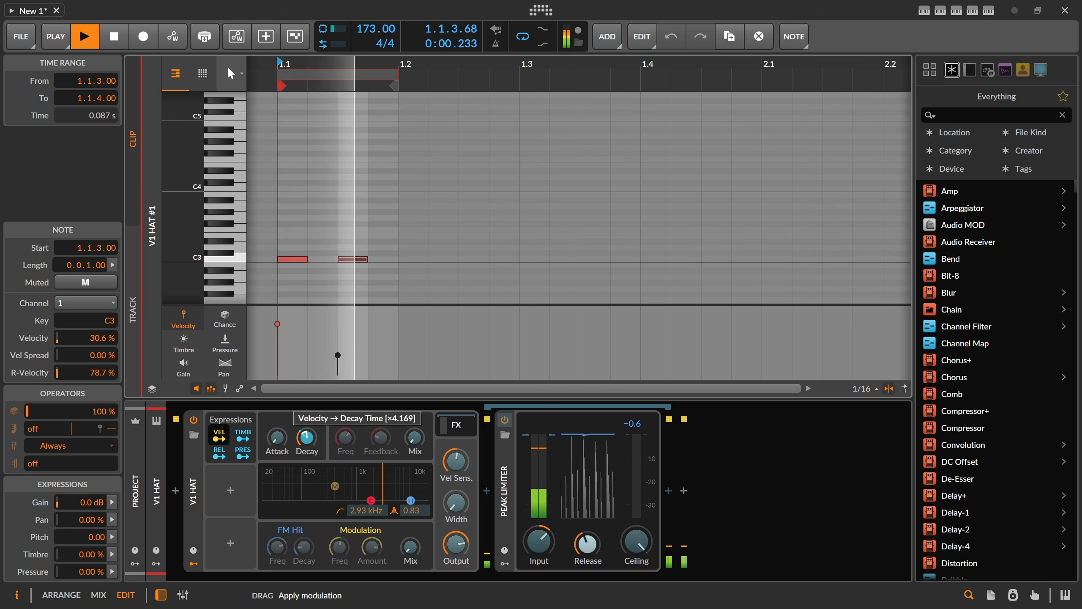
click(219, 439)
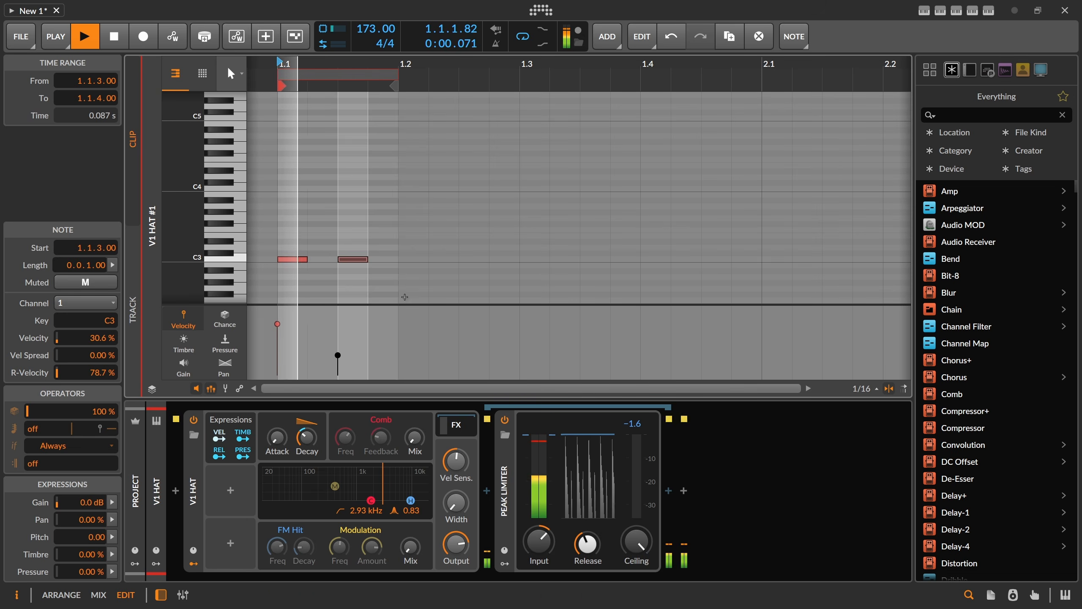
Step: Return to the arrangement and extend the loop range to the end of bar 2
click(400, 266)
key(Tab)
scroll(393, 79, down, 2)
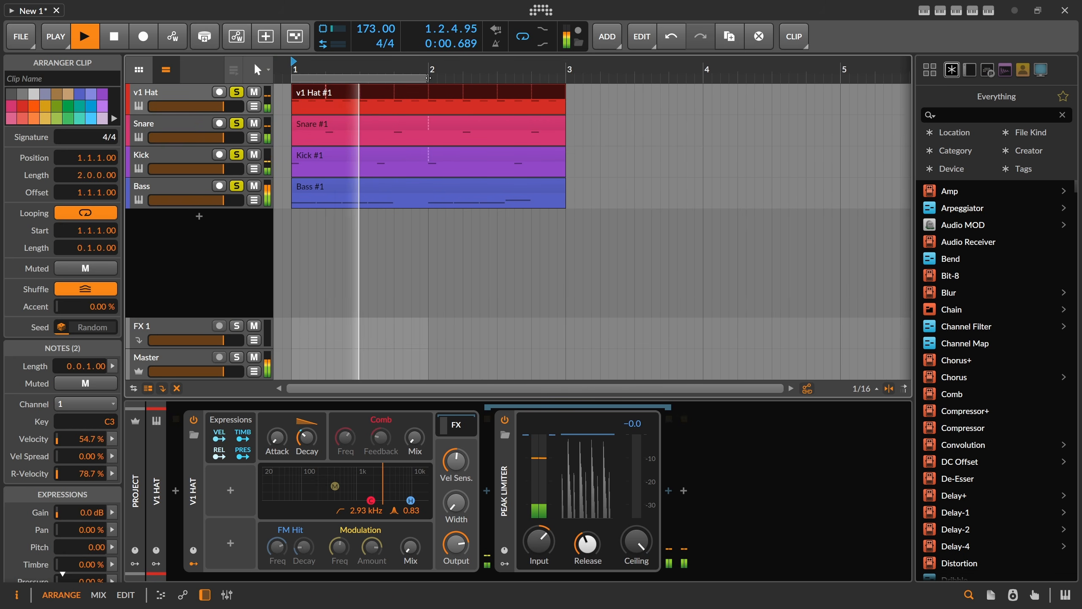
drag(427, 78, 565, 79)
Step: Stop playback, group the v1 Hat, Snare and Kick tracks, and name the group Drum
click(188, 121)
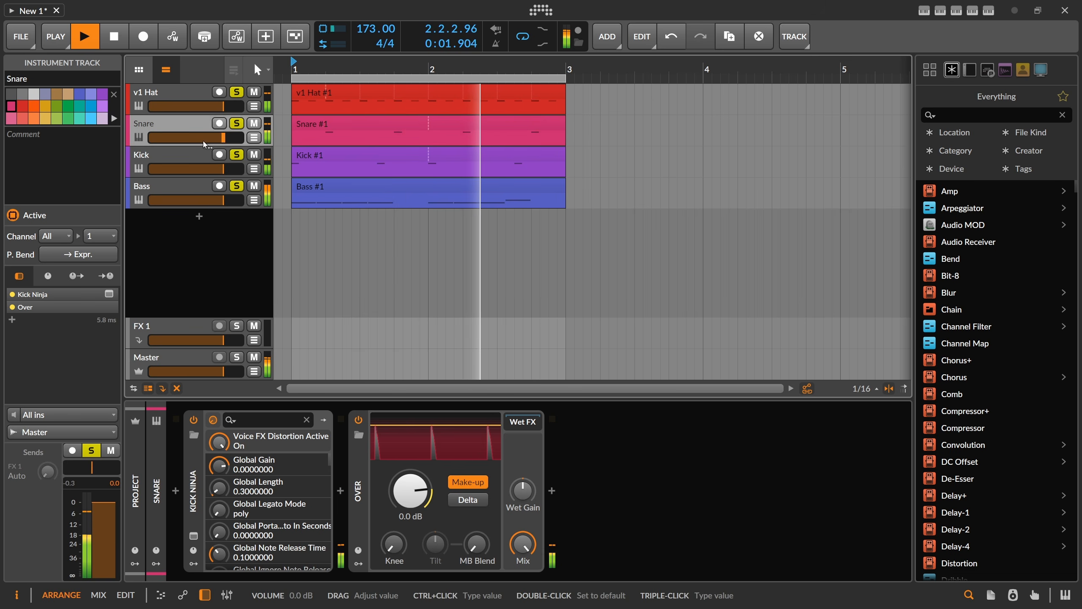
key(space)
click(191, 152)
shift+click(187, 99)
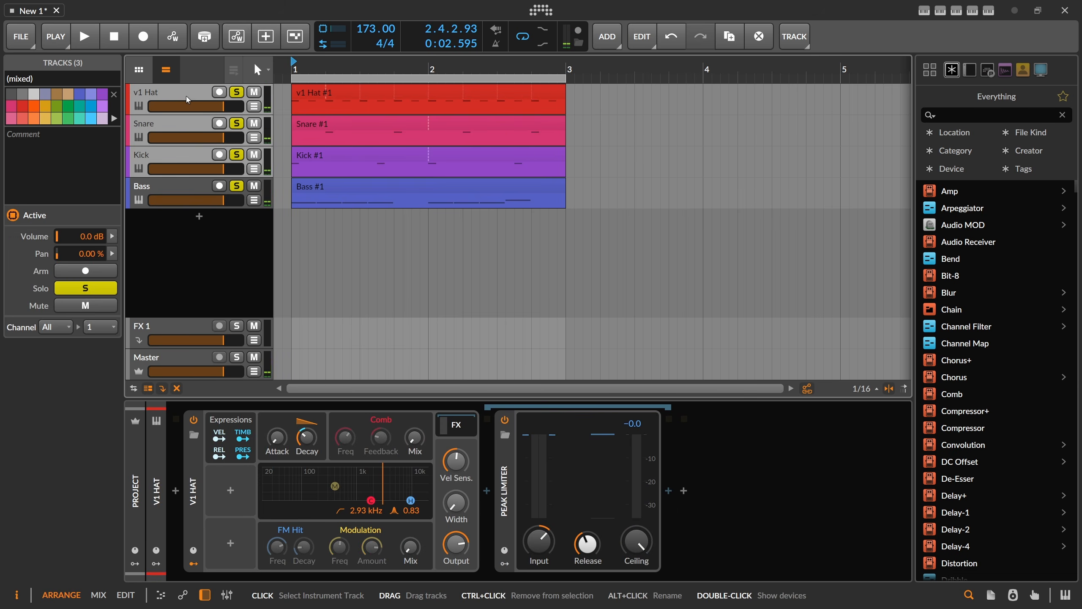
key(ctrl+g)
text(Drum)
key(Return)
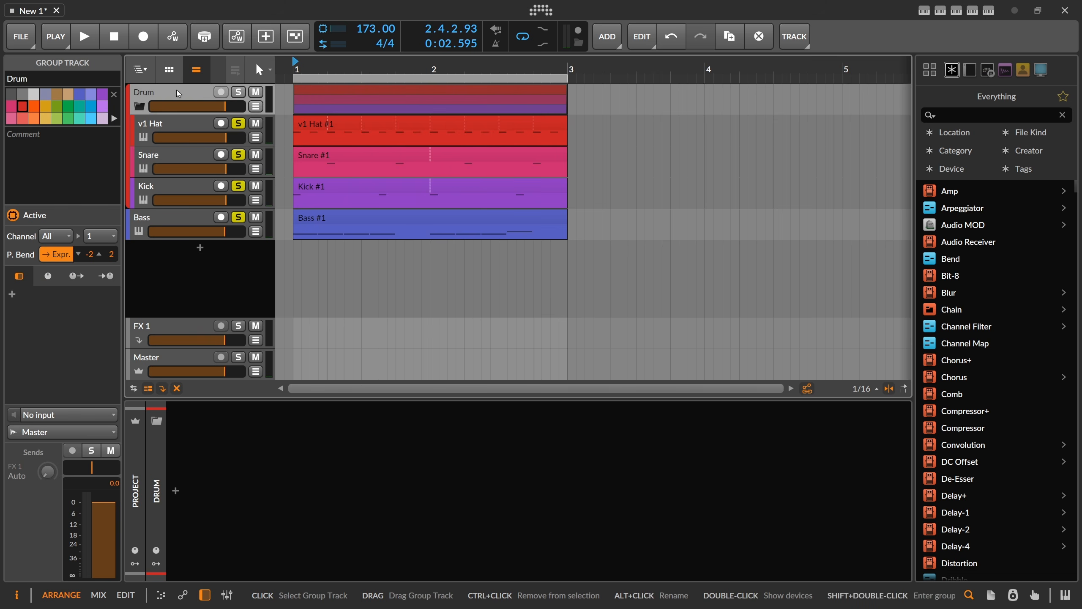
Step: Take the individual drum tracks out of solo, solo the Drum group instead, and play the loop
click(240, 186)
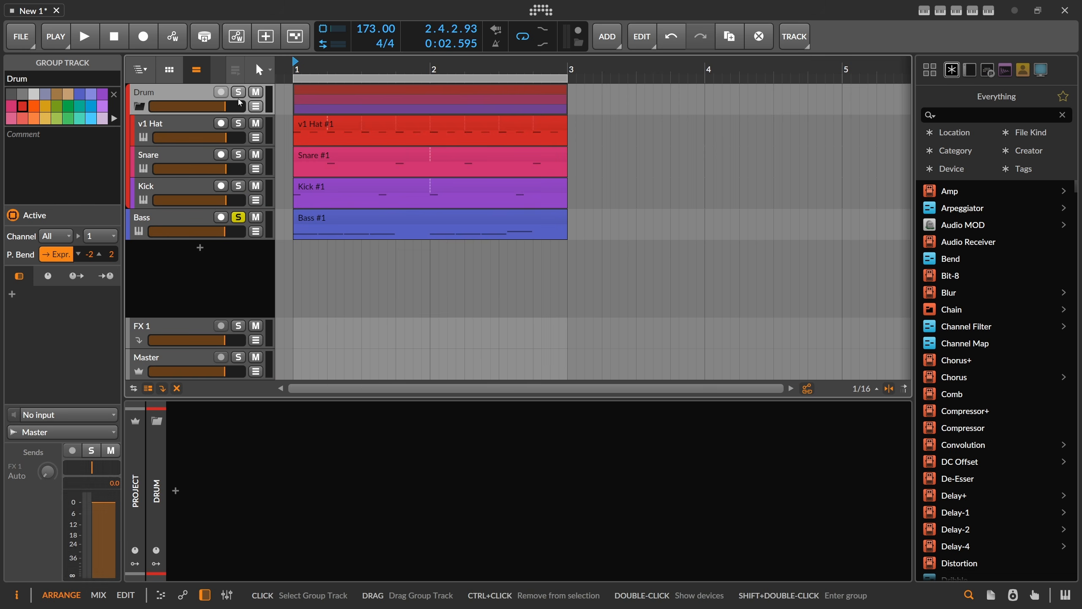
click(239, 93)
key(space)
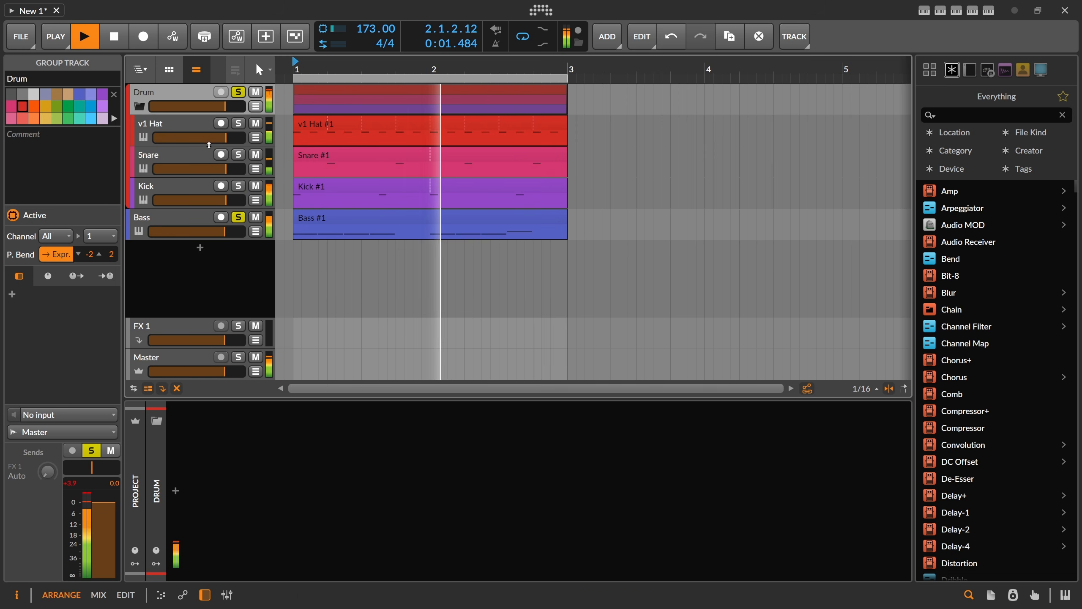
Step: Set the v1 Hat device's Output to -5 dB and play the loop
click(187, 129)
key(space)
ctrl+click(565, 536)
ctrl+click(487, 544)
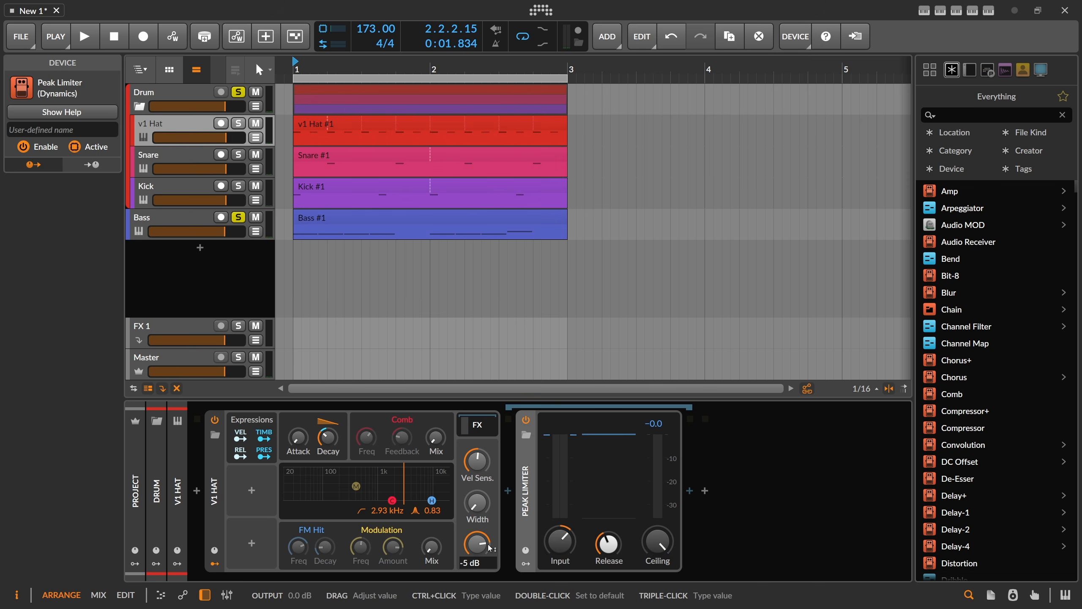
key(Return)
ctrl+click(477, 543)
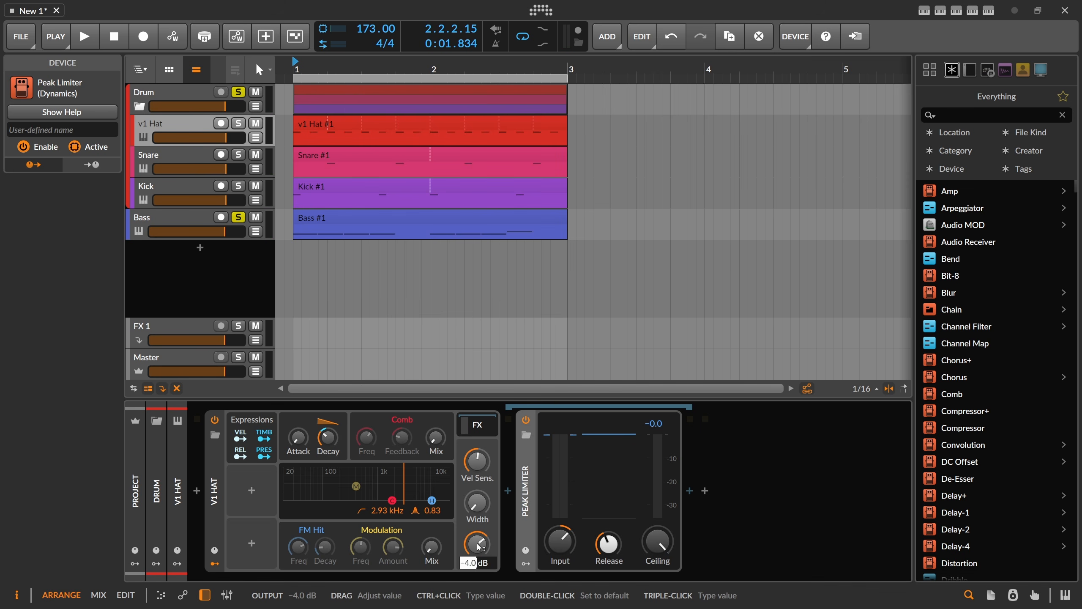
text(-5)
key(Return)
key(space)
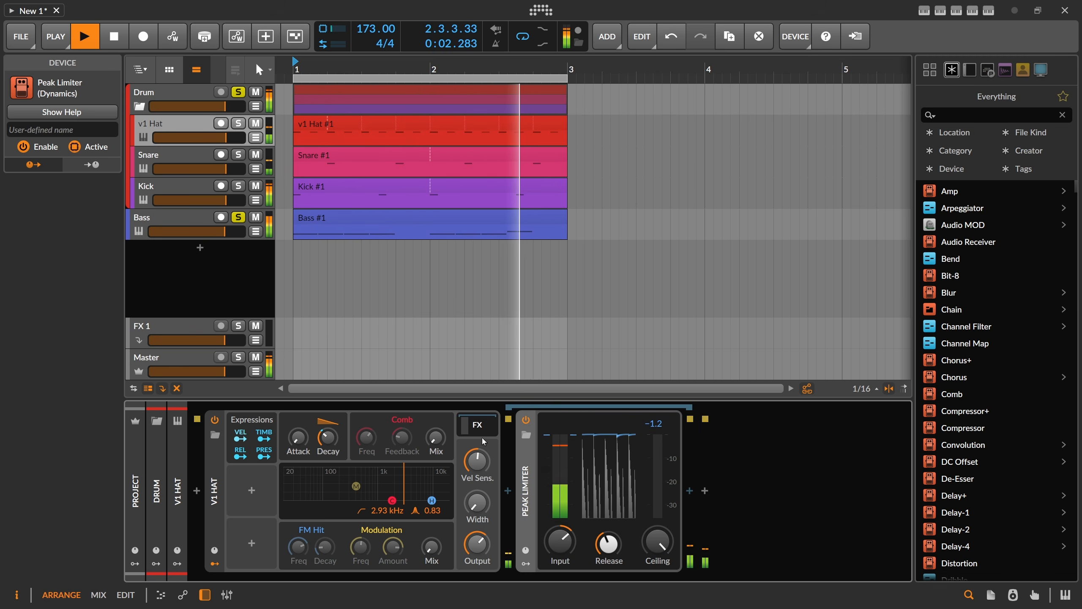
Step: Stop playback and collapse the v1 Hat device's FX chain
key(space)
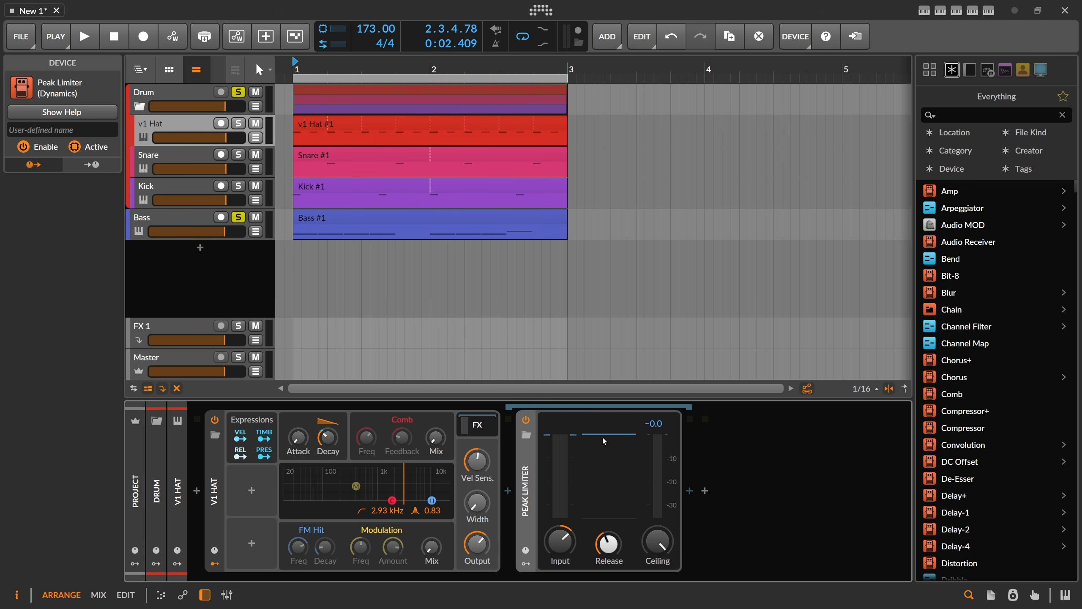
ctrl+click(481, 548)
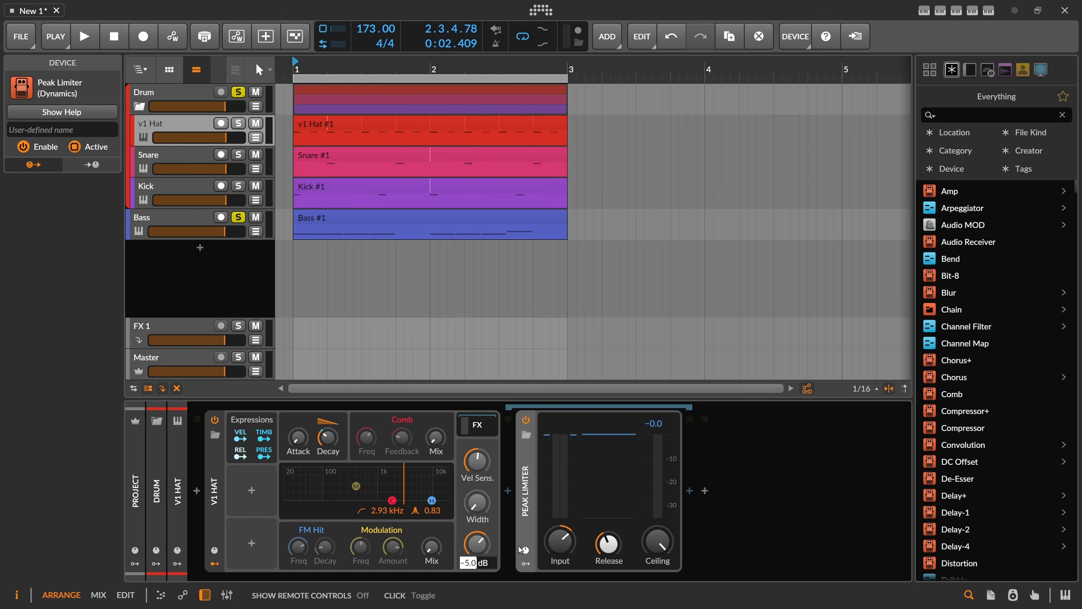
click(486, 543)
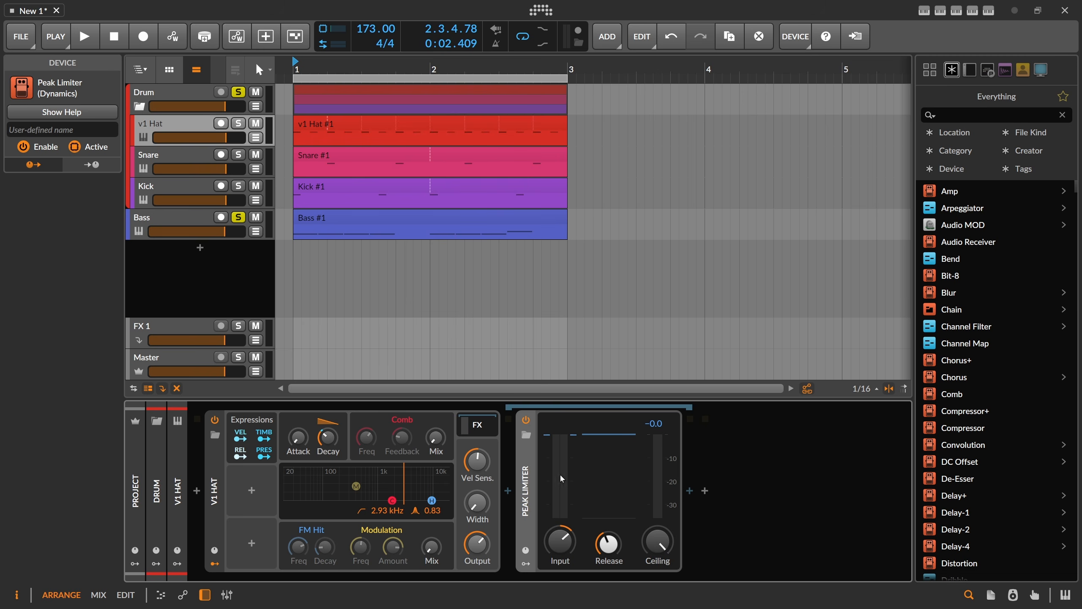
click(488, 429)
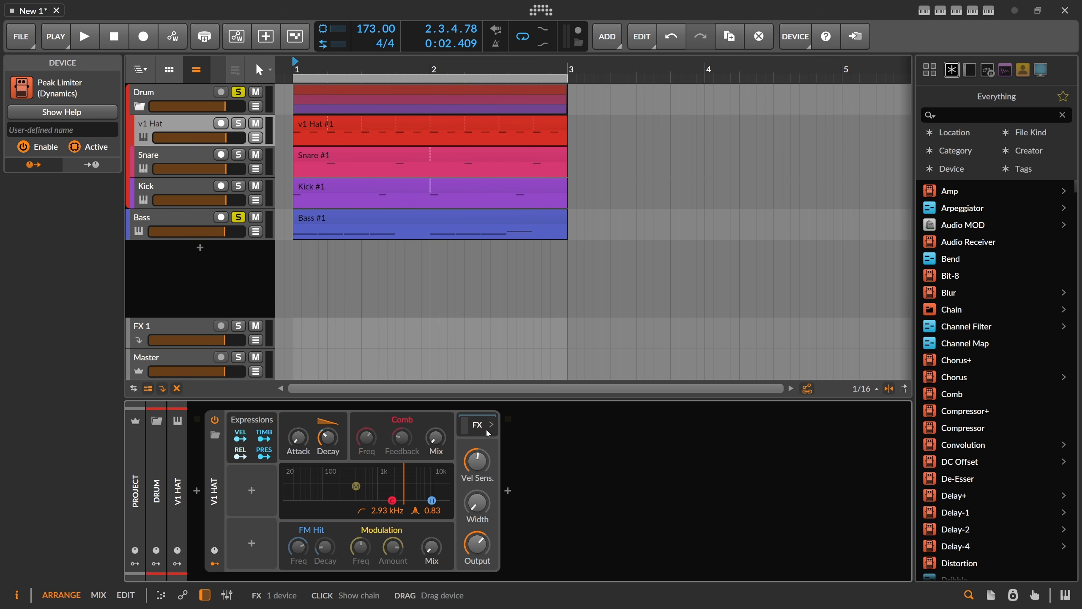
ctrl+click(228, 137)
key(Escape)
ctrl+click(234, 231)
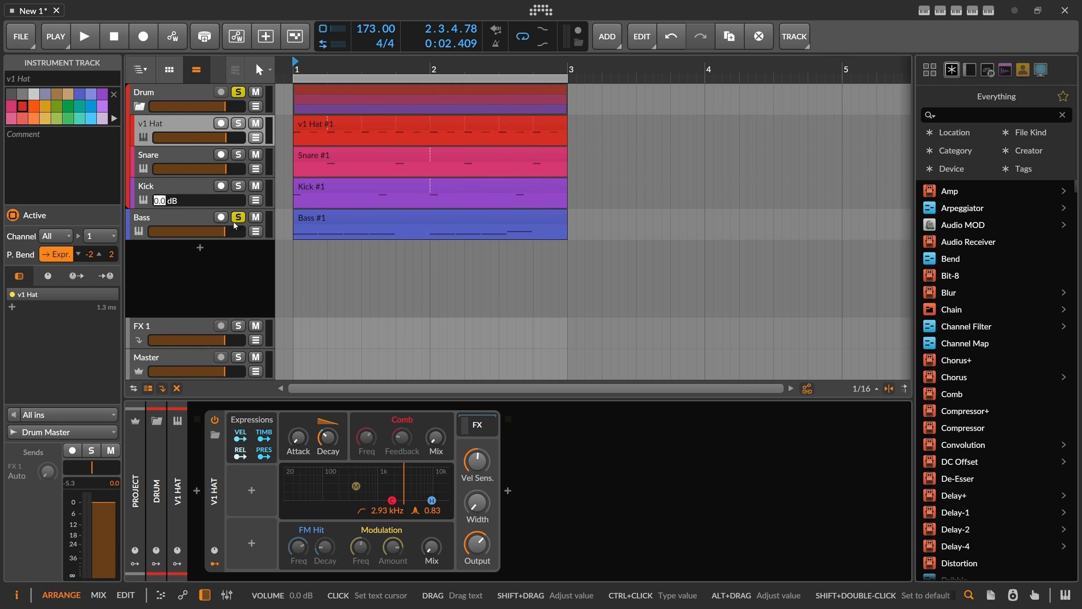
key(Escape)
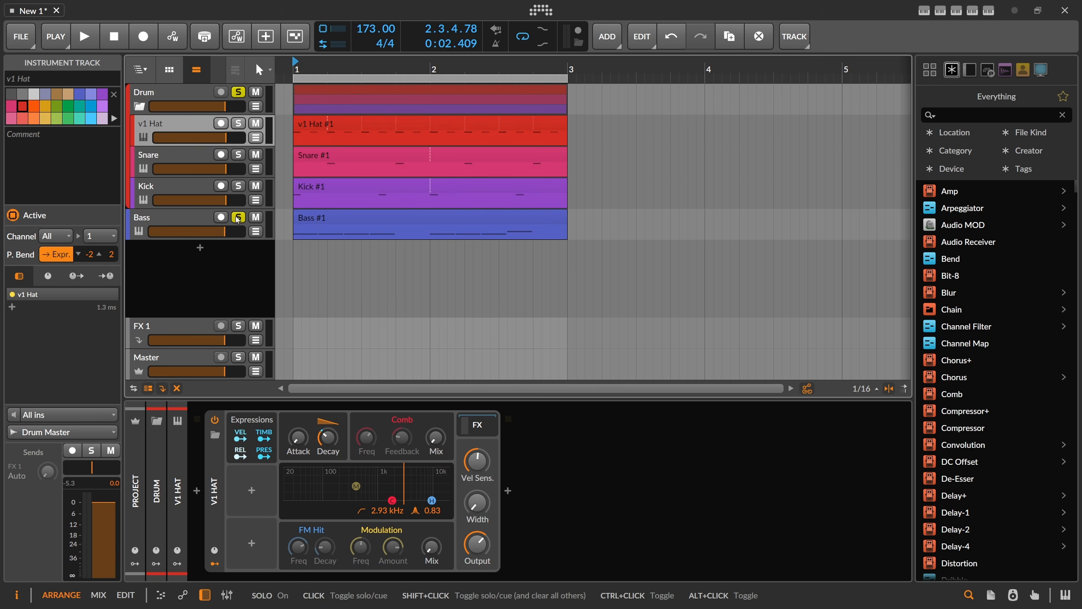
Step: Try a Snare track volume of -10 dB and restore it to 0 dB
ctrl+click(230, 172)
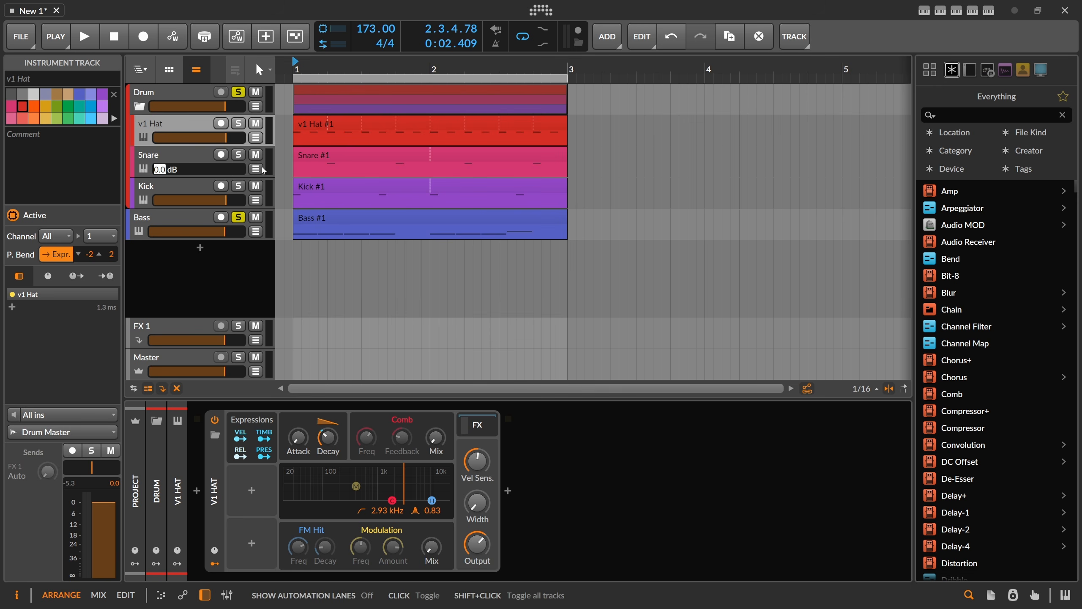
key(Return)
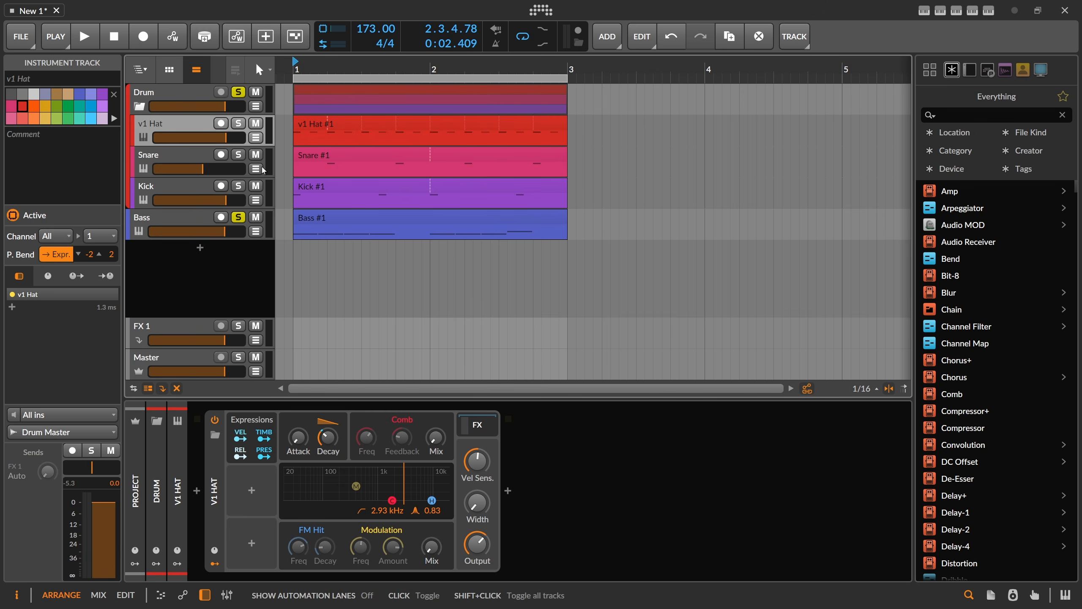
click(209, 160)
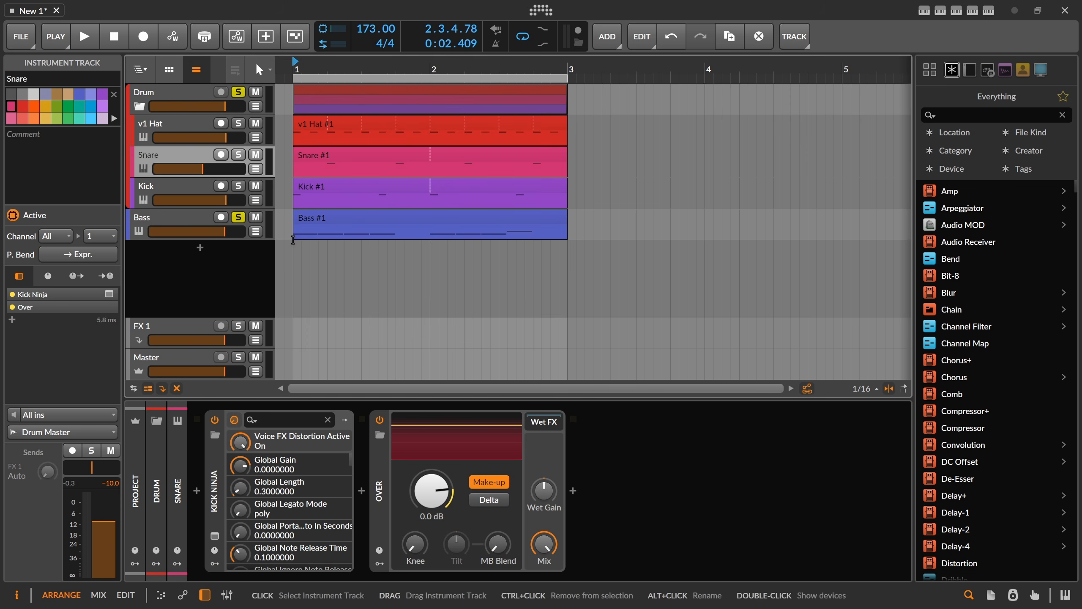
ctrl+click(217, 167)
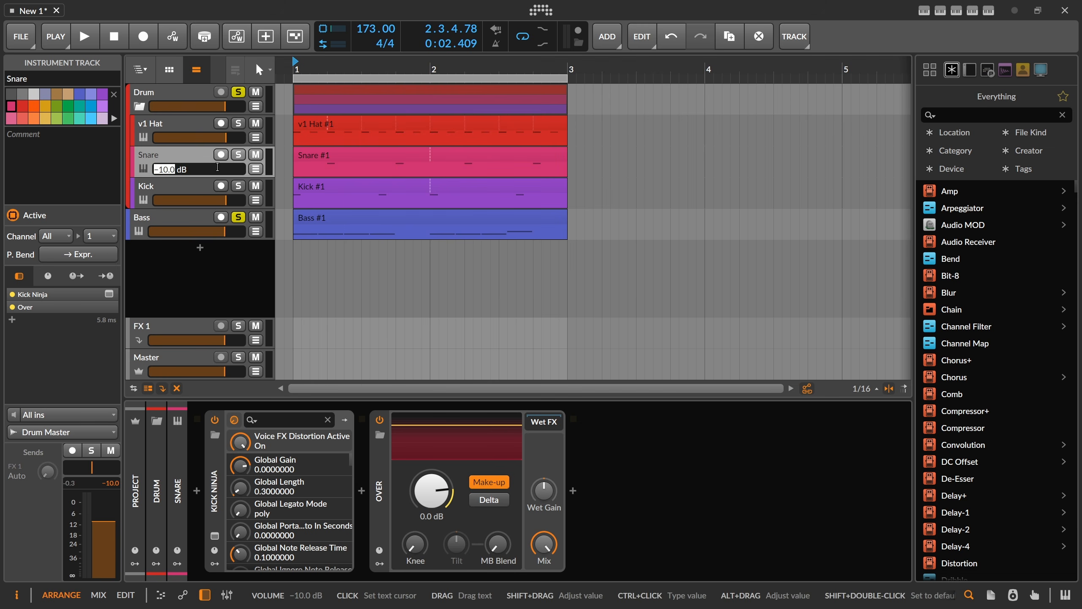
text(0)
key(Return)
Step: Raise the v1 Hat's velocity sensitivity to about +44.4 dB and fine-tune its Decay while the loop plays
key(space)
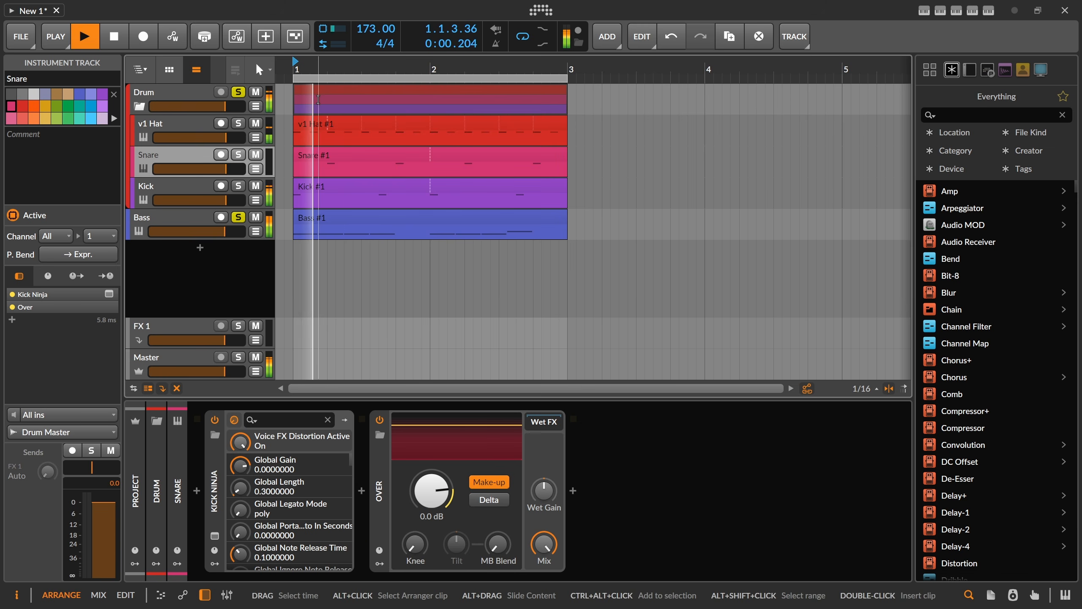
click(186, 121)
mouse_move(328, 438)
mouse_down()
mouse_move(329, 448)
mouse_move(328, 438)
mouse_up()
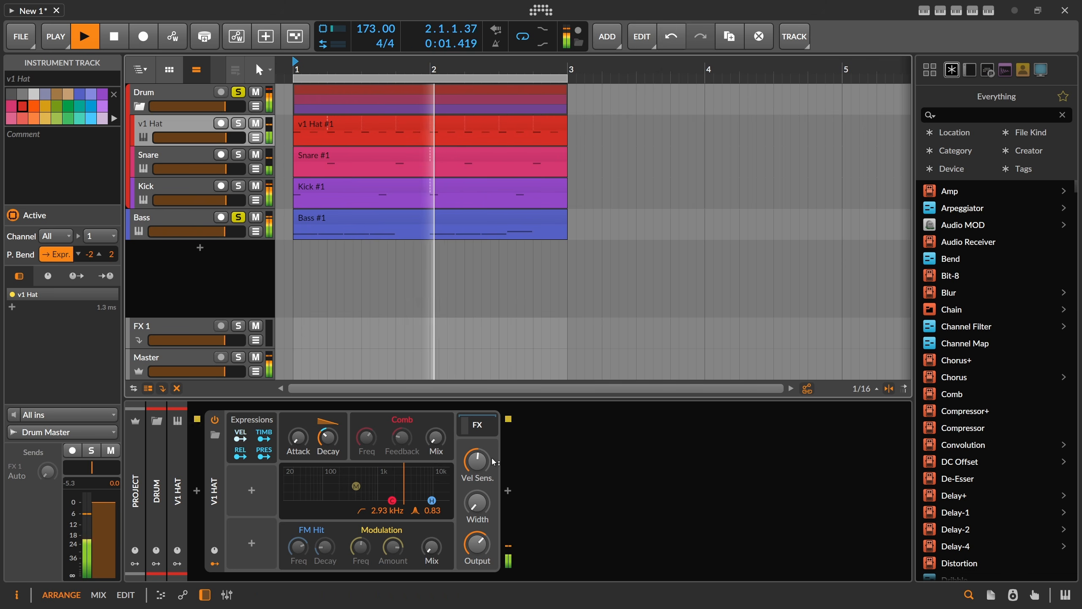
drag(482, 460, 482, 442)
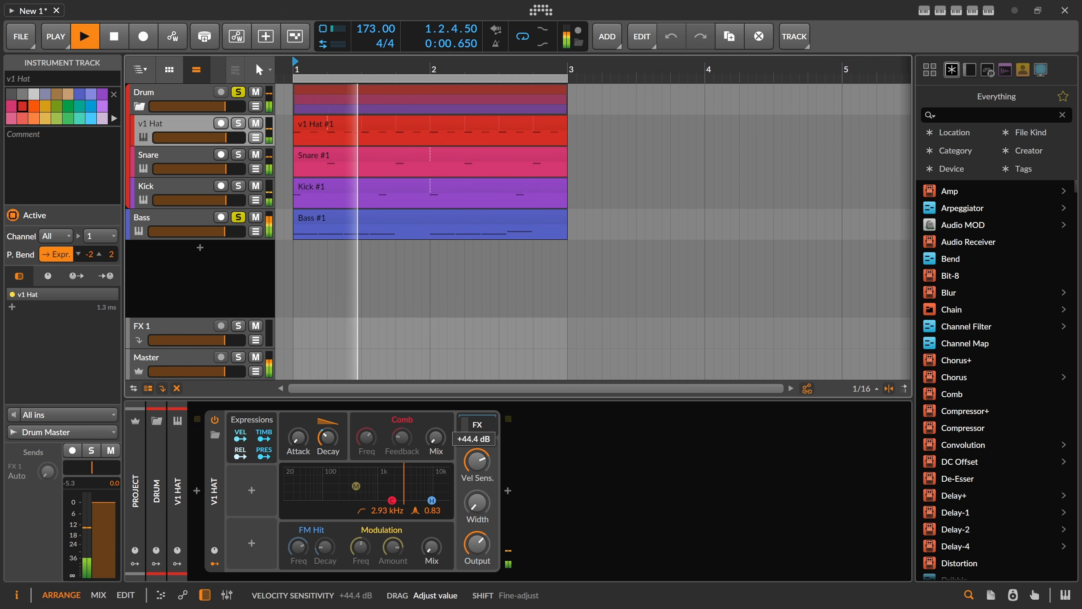
drag(328, 438, 328, 434)
Step: Stop playback, take the Bass track out of solo, and select the Drum group
key(space)
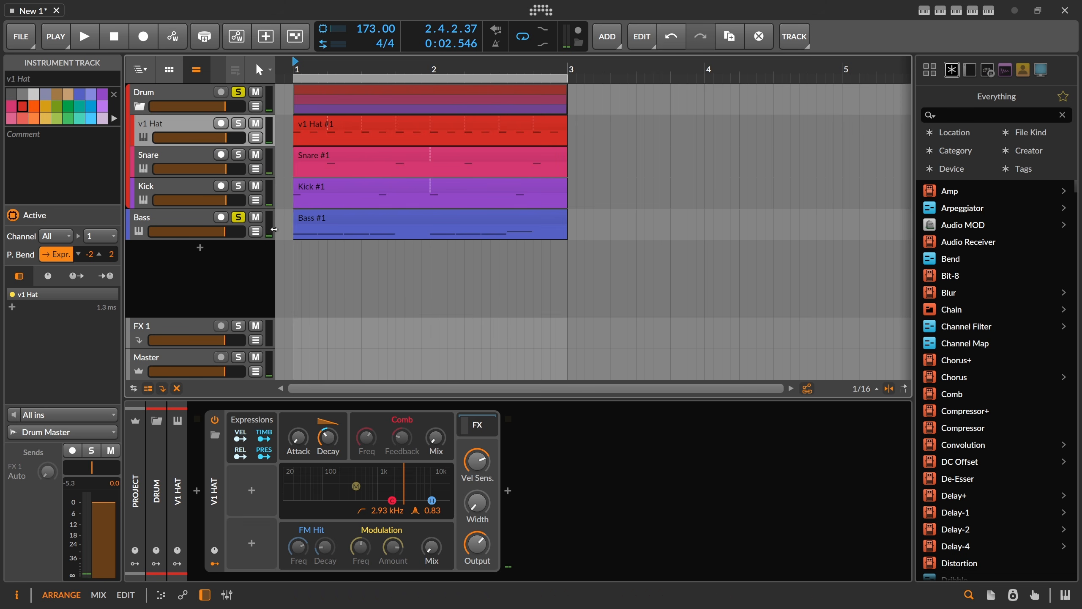
click(238, 217)
click(205, 97)
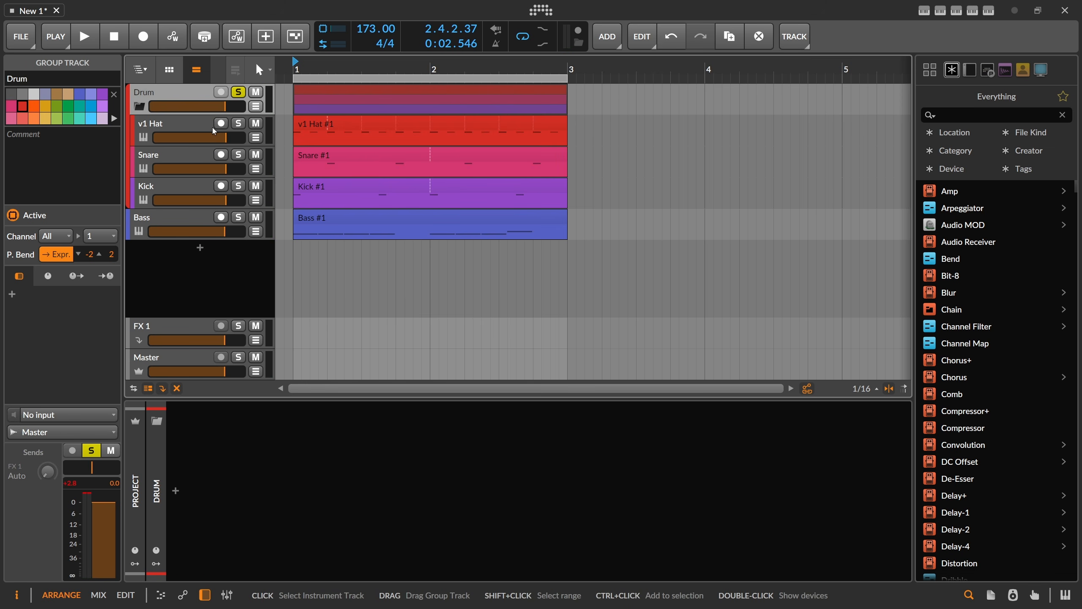
Step: Switch to Sononym, place its window over the arrangement, and search the Ghostsyndicate folder for "full"
key(alt+Tab)
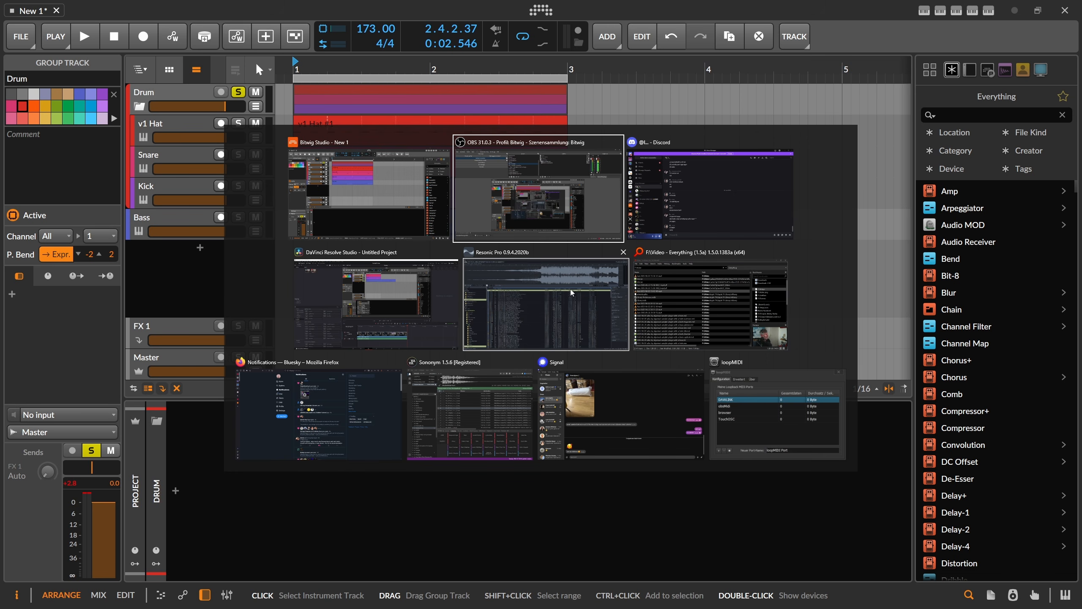
click(475, 404)
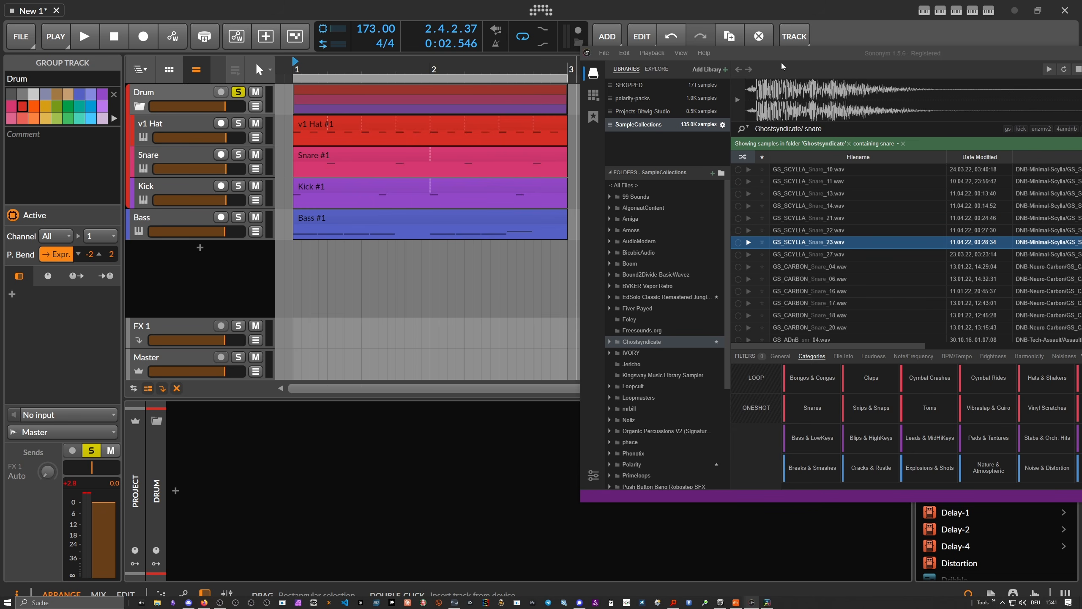
drag(782, 64, 547, 93)
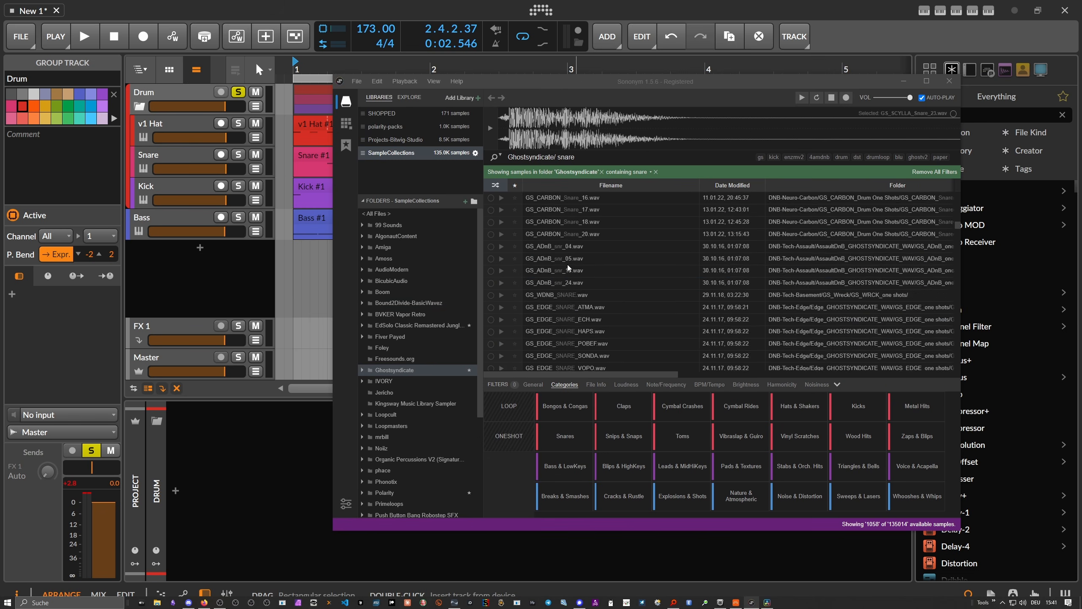
scroll(583, 182, up, 1)
text(fu)
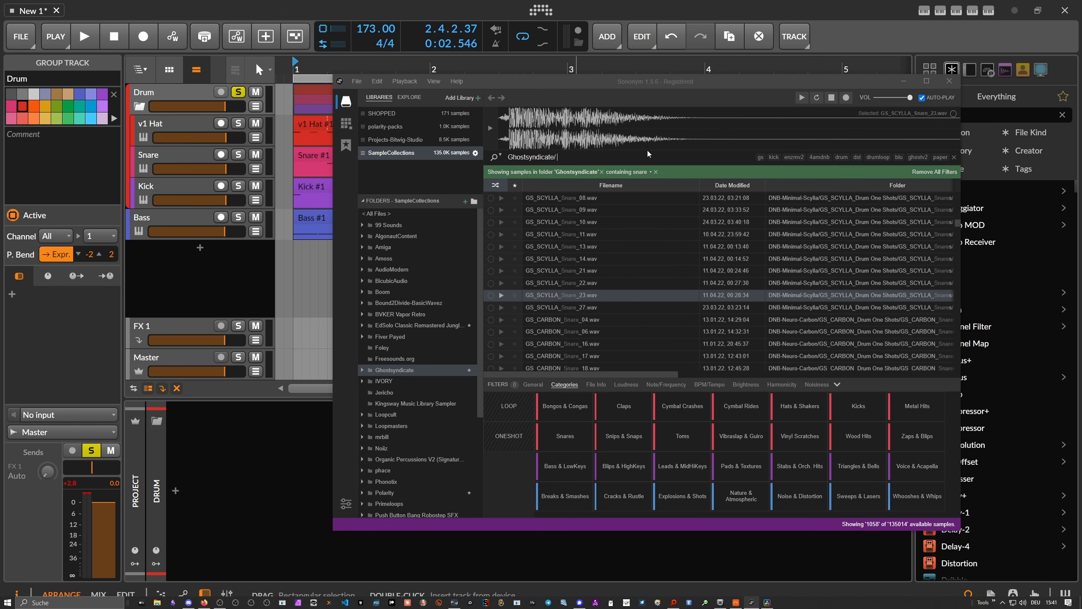
text(lll)
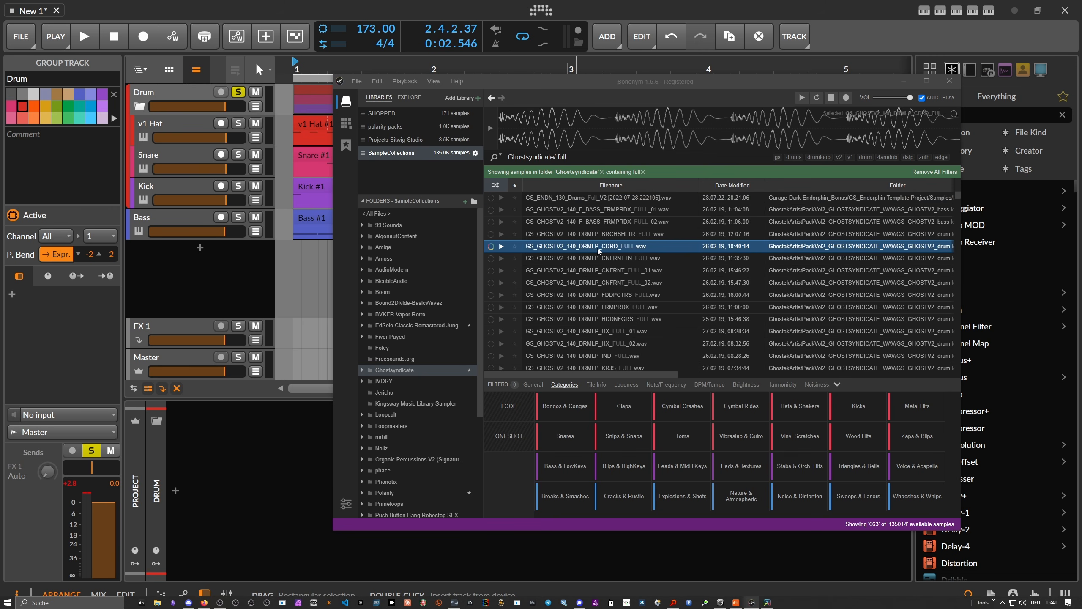
Step: Audition full drum loops labelled 170 from the GS_FREE6, GS_BSHD and GS_HEBE sets in the search results
scroll(599, 253, down, 5)
click(603, 257)
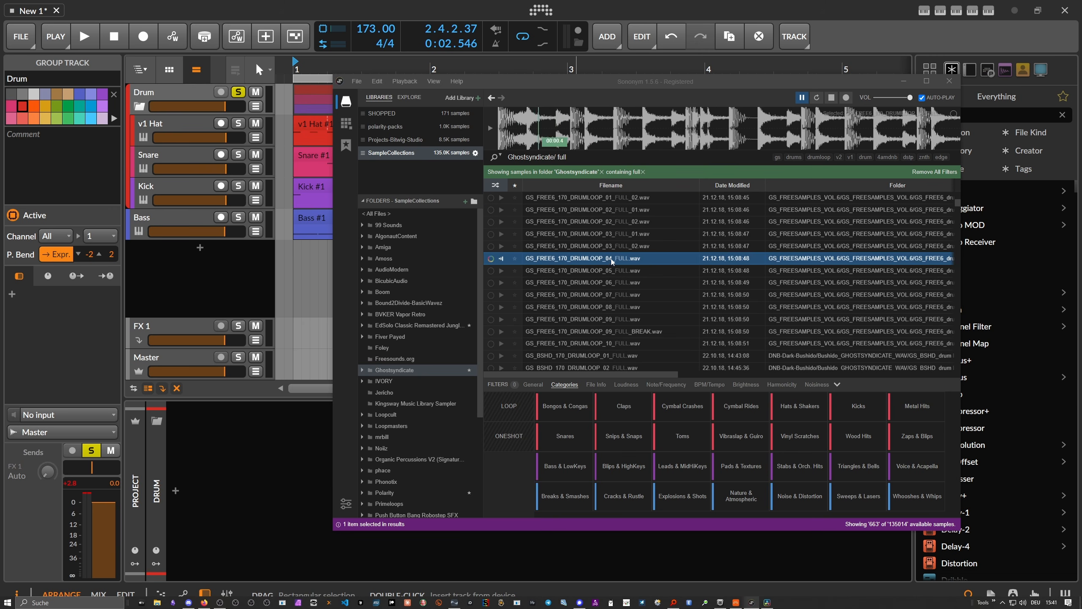
scroll(606, 259, down, 3)
click(607, 260)
scroll(607, 260, down, 2)
click(607, 260)
scroll(607, 260, down, 2)
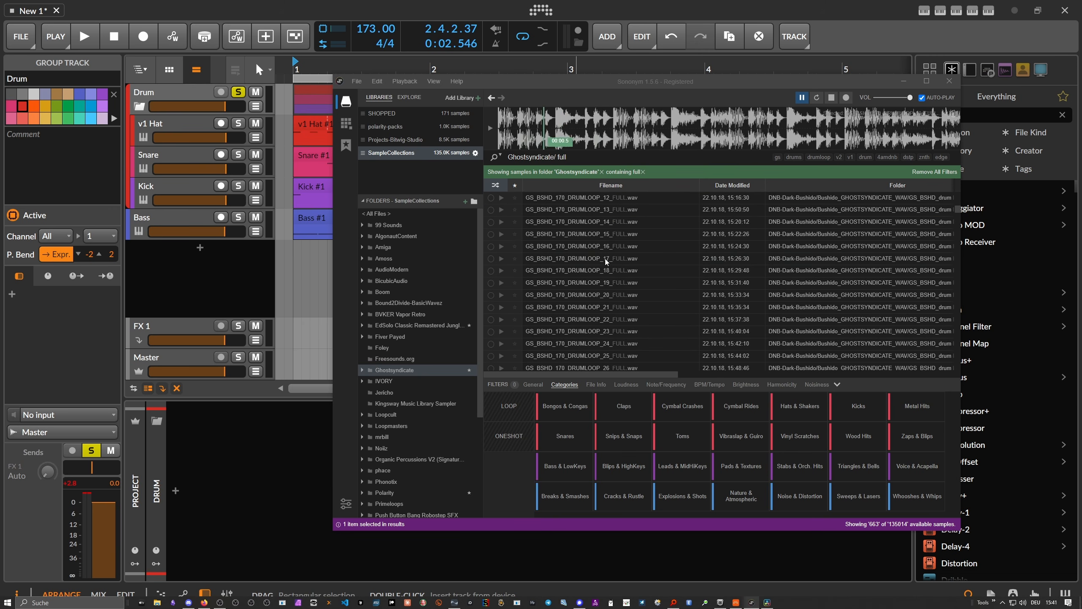
click(607, 259)
scroll(607, 261, down, 4)
click(607, 259)
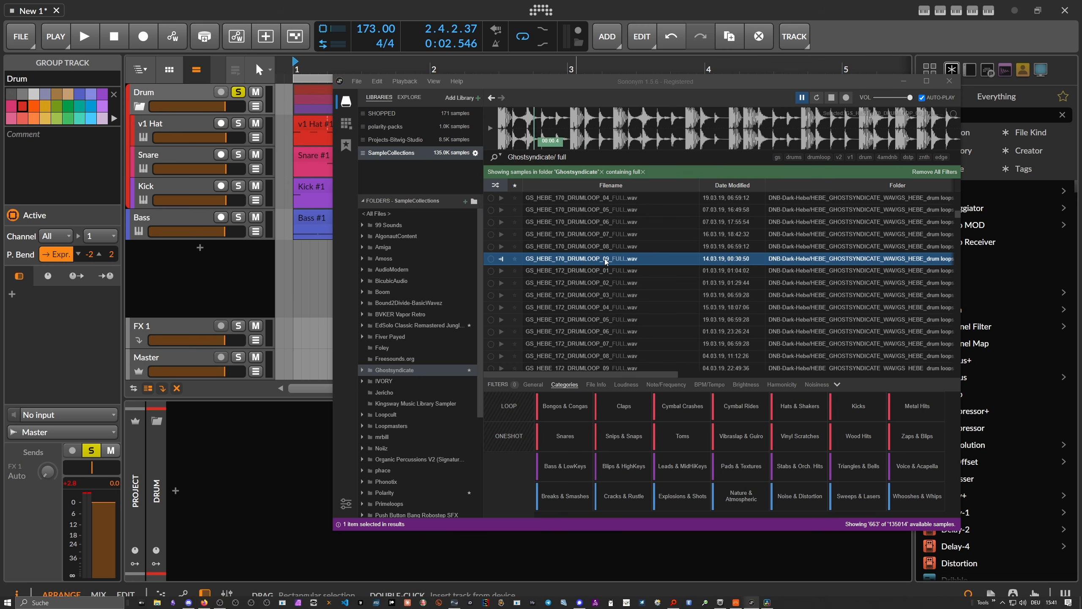
Step: Audition the GS_HEBE_172 full drum loops in the results to find one that fits the beat
scroll(606, 261, down, 2)
click(605, 259)
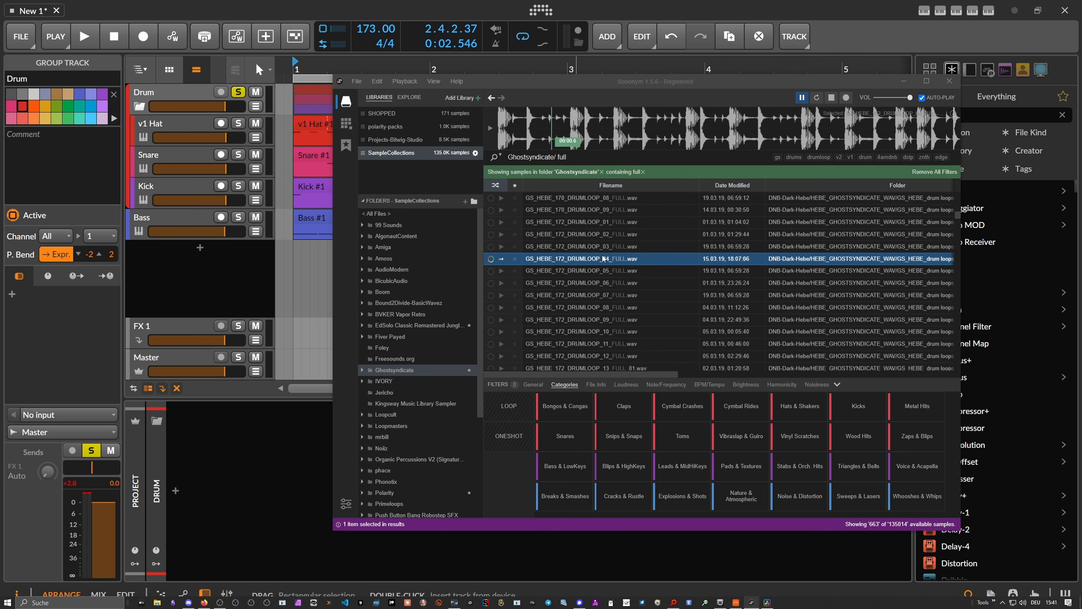
scroll(605, 258, down, 2)
click(604, 259)
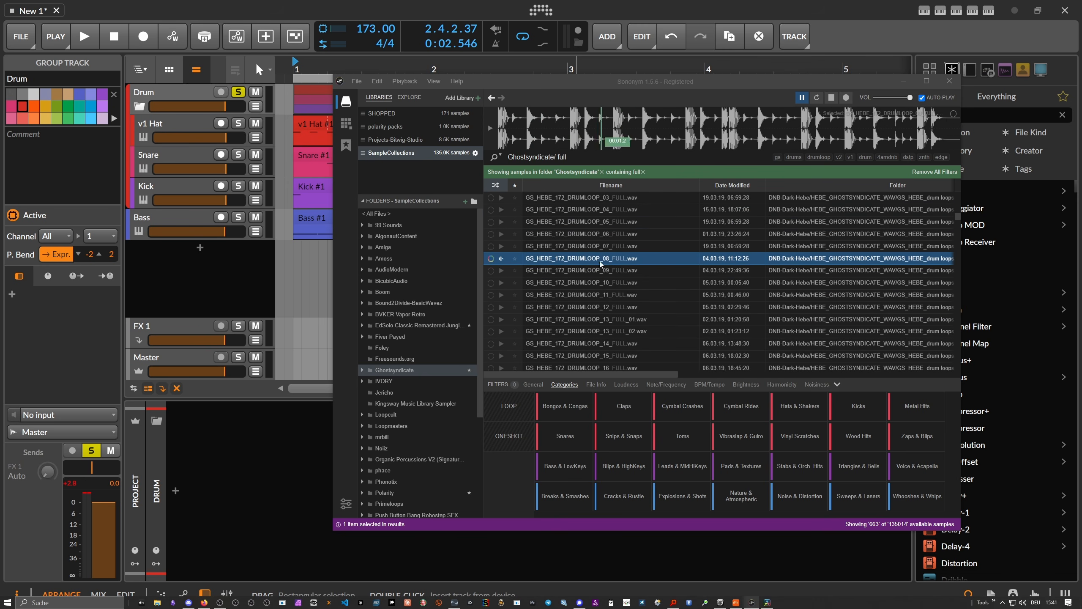
click(600, 270)
scroll(599, 268, down, 2)
scroll(599, 267, up, 1)
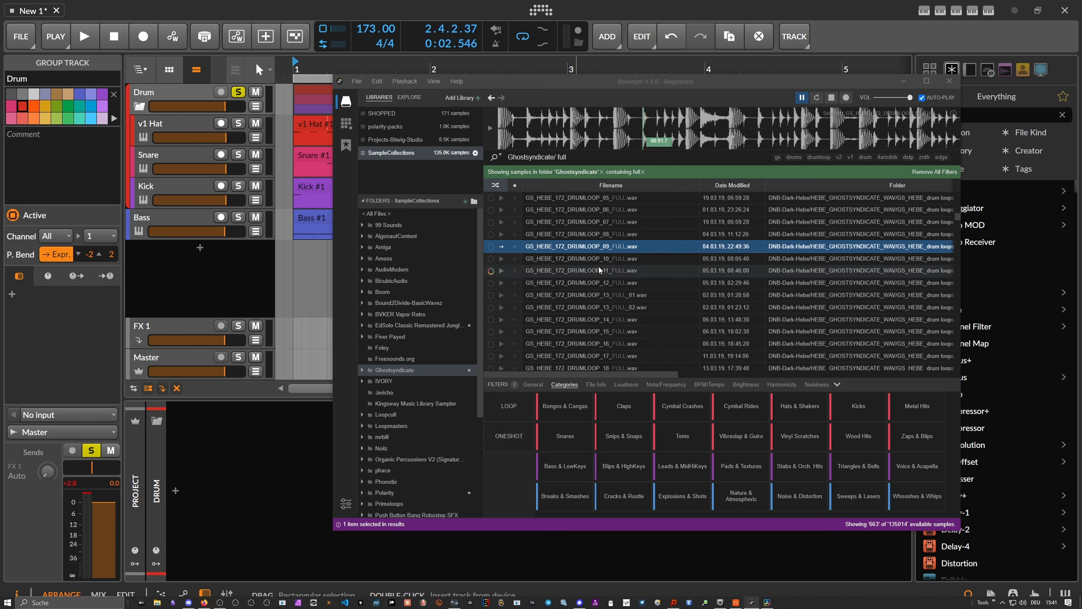
click(599, 269)
scroll(598, 270, down, 3)
Step: Add GS_HEBE_172_DRUMLOOP_16_FULL.wav at bar 1 on a new audio track, and move that track into the Drum group above v1 Hat
click(599, 270)
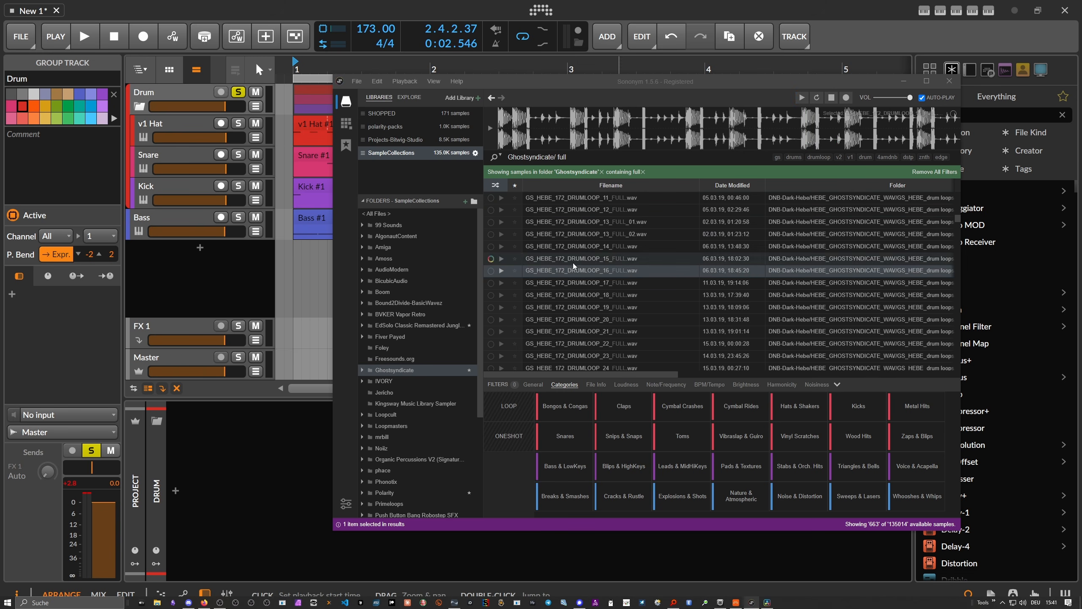
drag(575, 266, 337, 263)
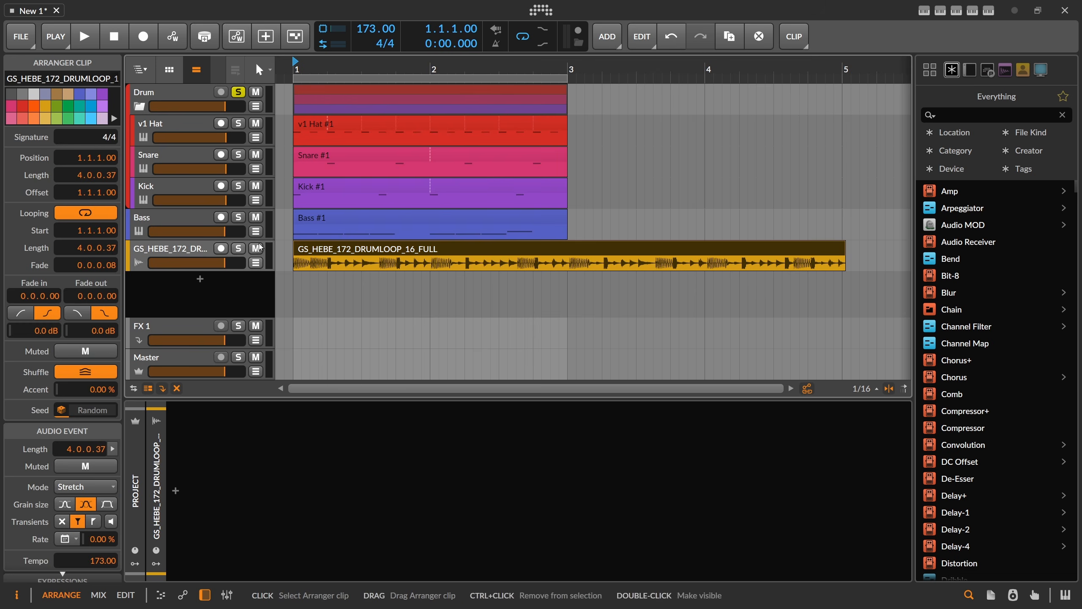
drag(261, 247, 316, 125)
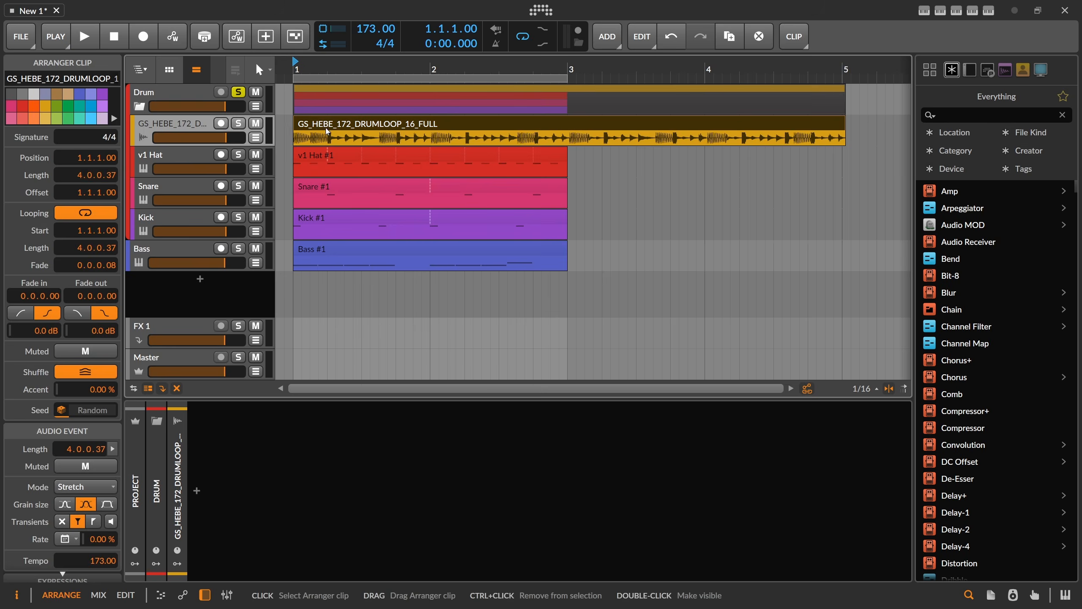
Step: Examine the drum loop's waveform in the clip editor while the drums play, and return to the arrangement
double_click(328, 131)
drag(426, 64, 369, 53)
key(space)
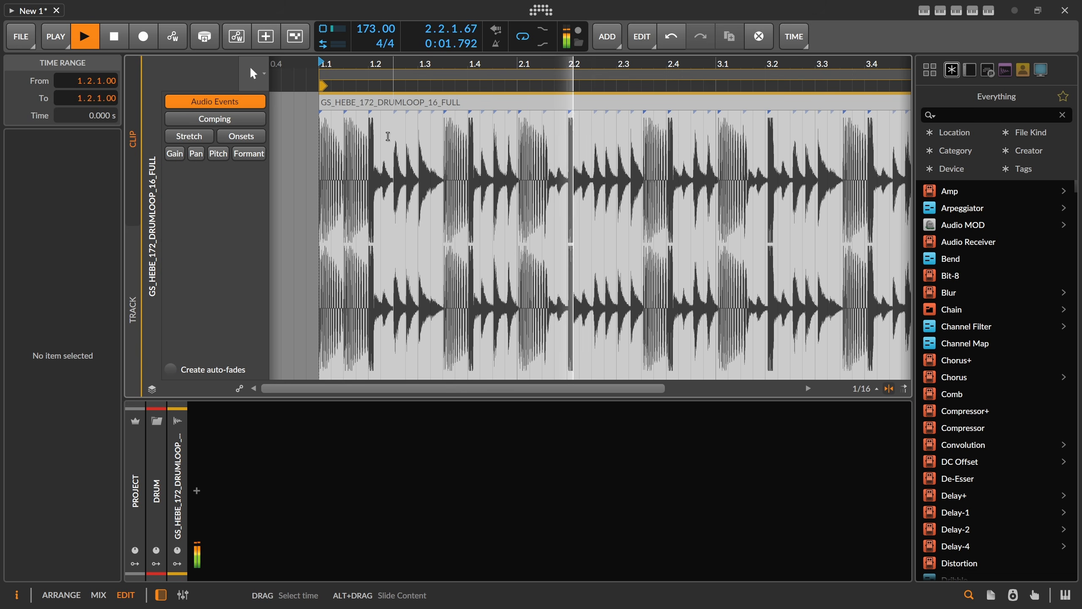
key(Tab)
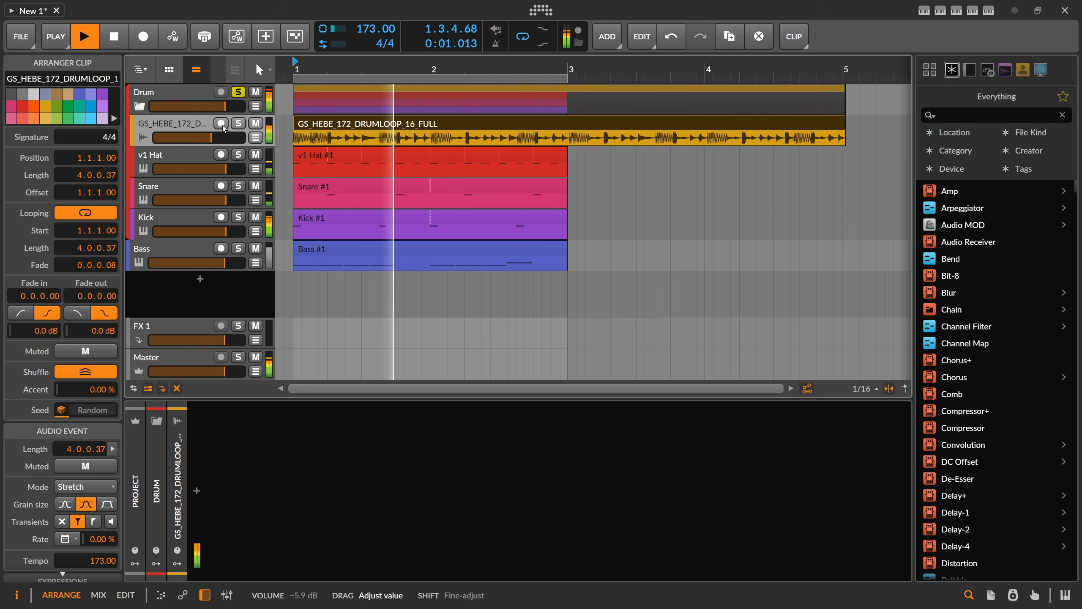
Step: Lower the drum loop track's volume to about -16 dB during playback, select the track, and stop playback
drag(213, 137, 194, 137)
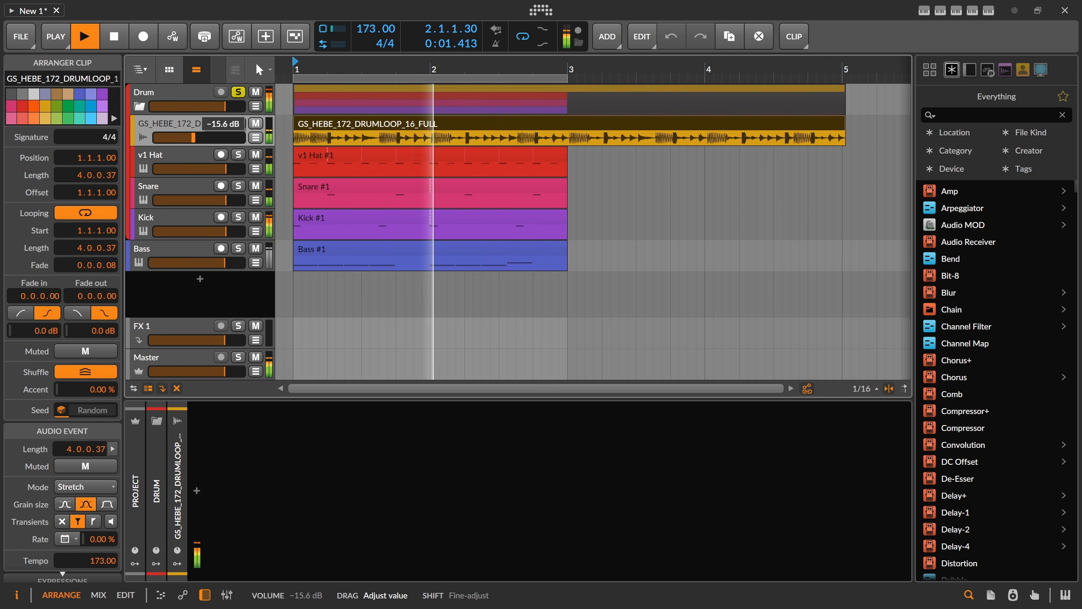
click(195, 125)
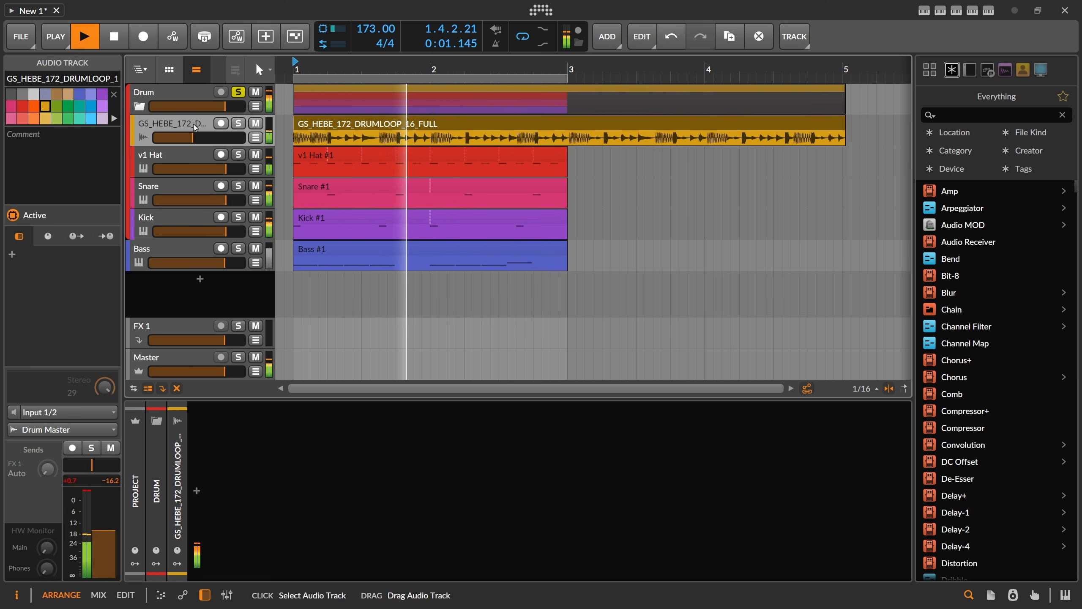
key(space)
Step: Insert the favourite Pro-Q 4 equalizer on the drum loop track
click(196, 490)
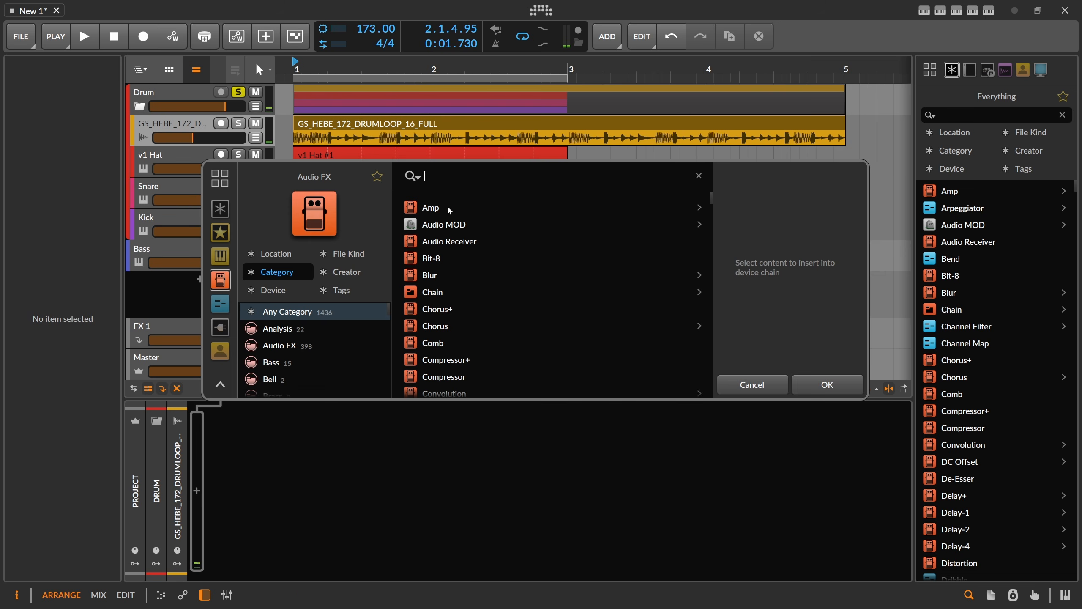
click(221, 233)
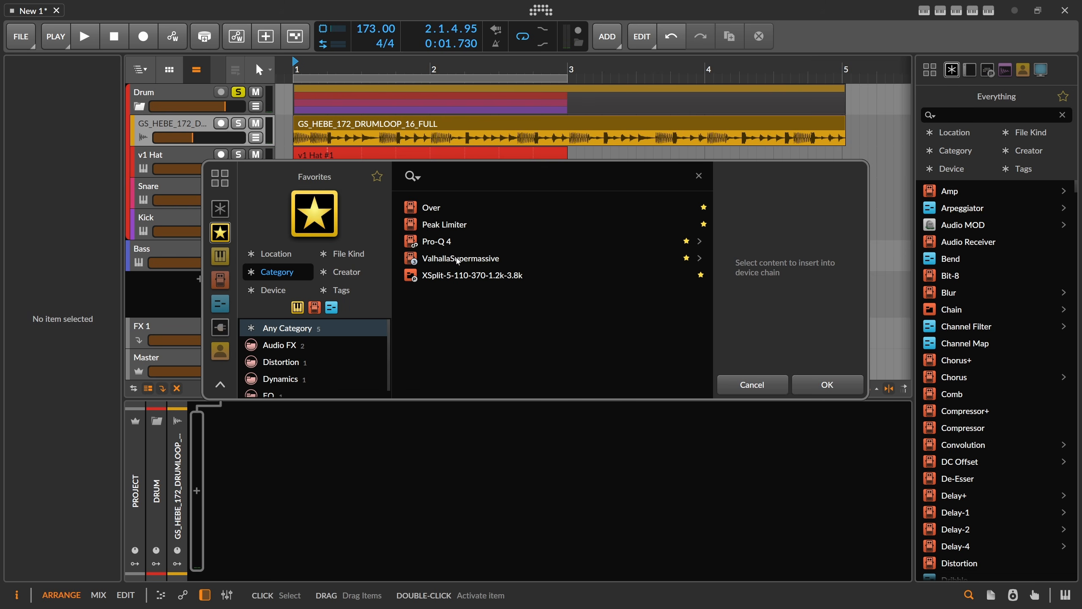
double_click(441, 241)
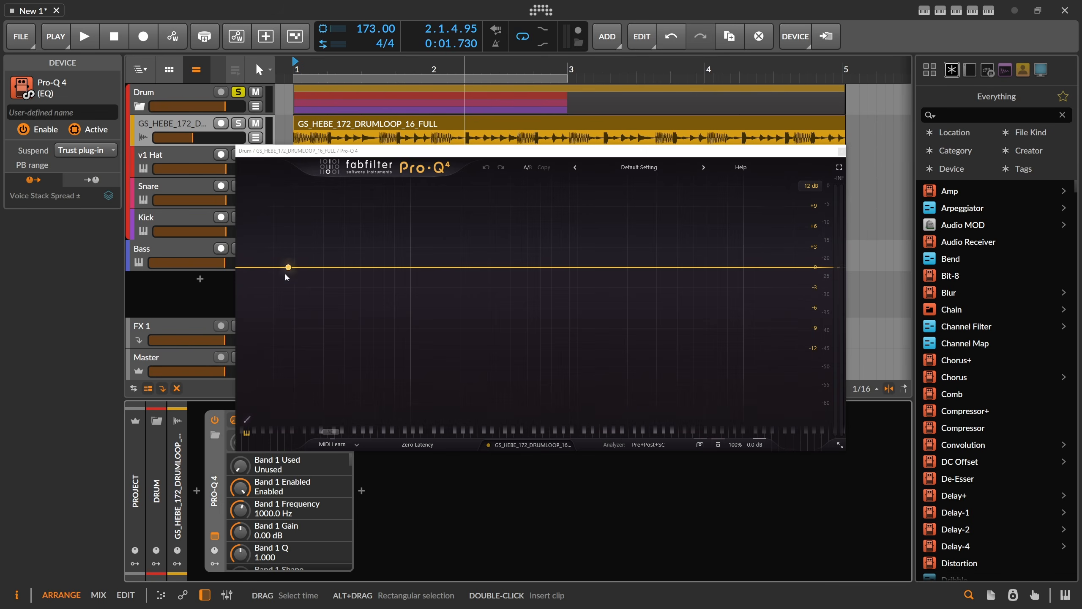
Step: Add a 12 dB/oct Low Cut band at about 884 Hz in Pro-Q 4, audition it, and move the plug-in window lower
drag(236, 269, 560, 265)
key(space)
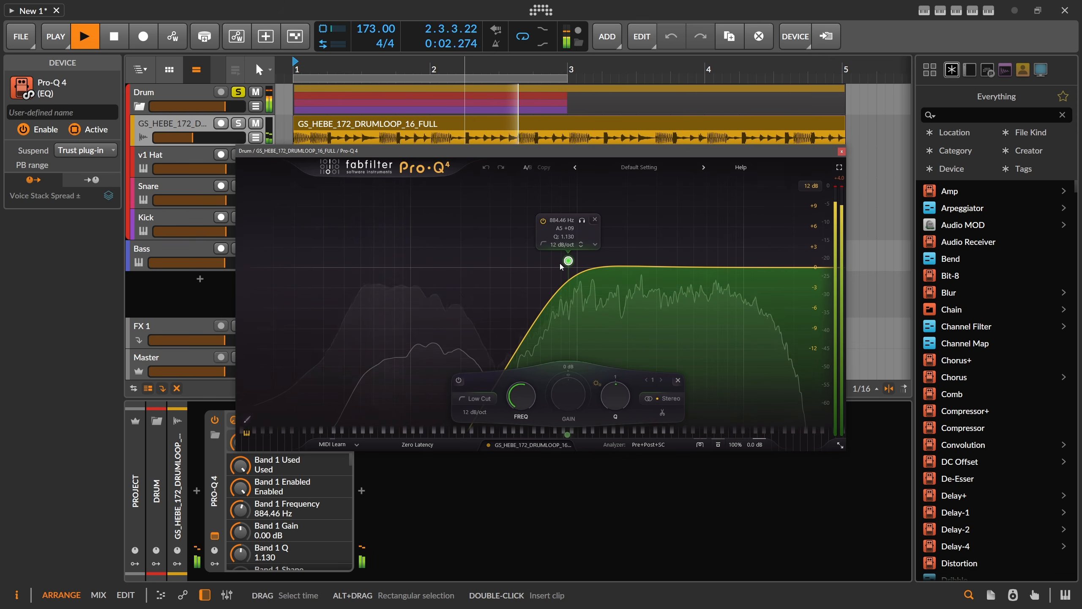
key(space)
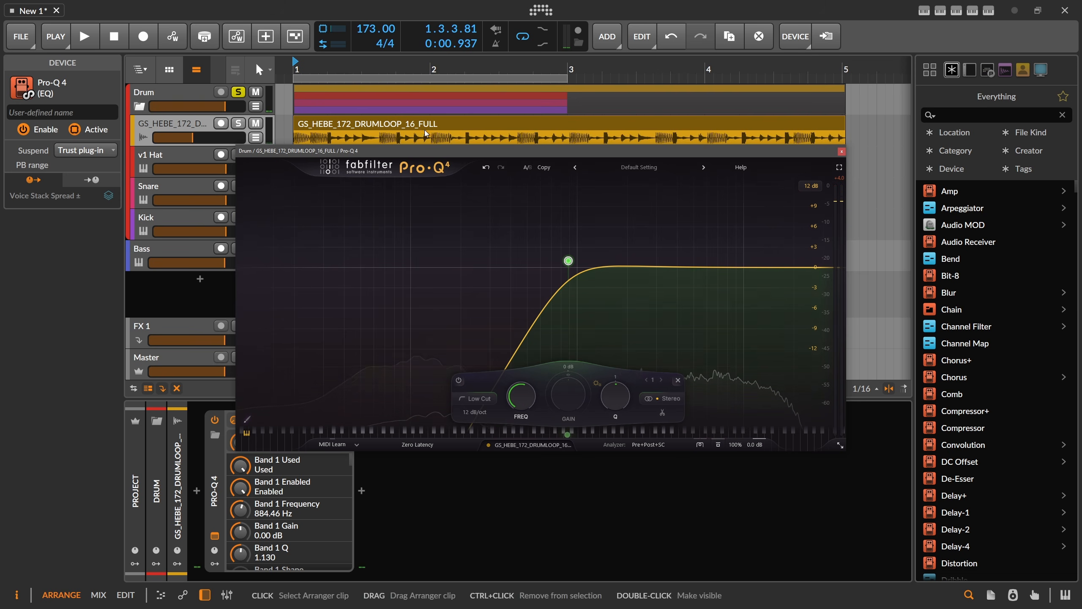
drag(437, 149, 430, 186)
Step: Switch to Sononym and search the Ghostsyndicate folder for "top"
key(alt+Tab)
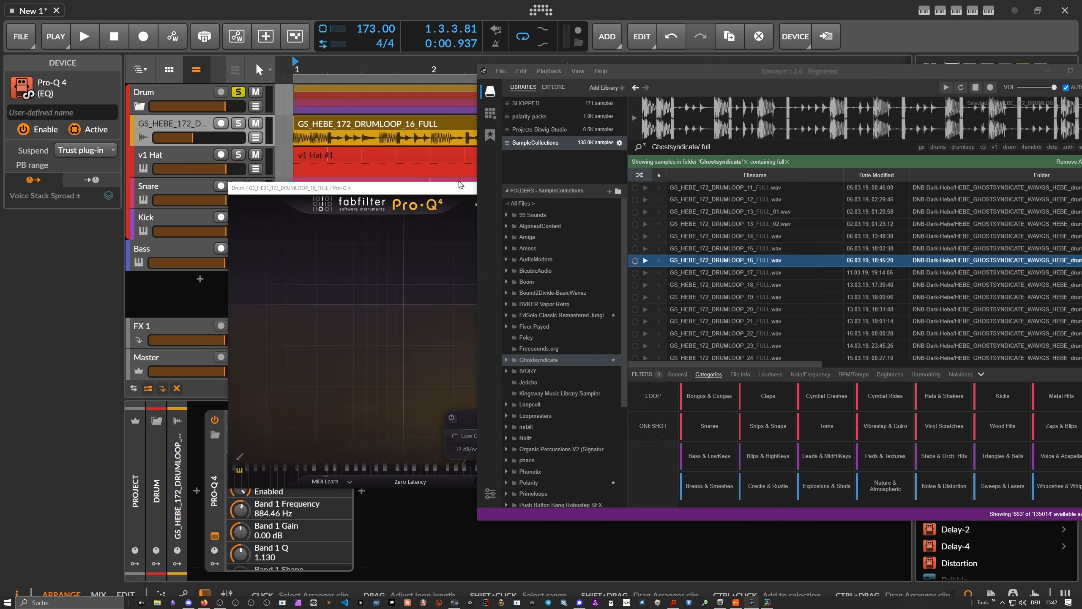
scroll(727, 295, down, 2)
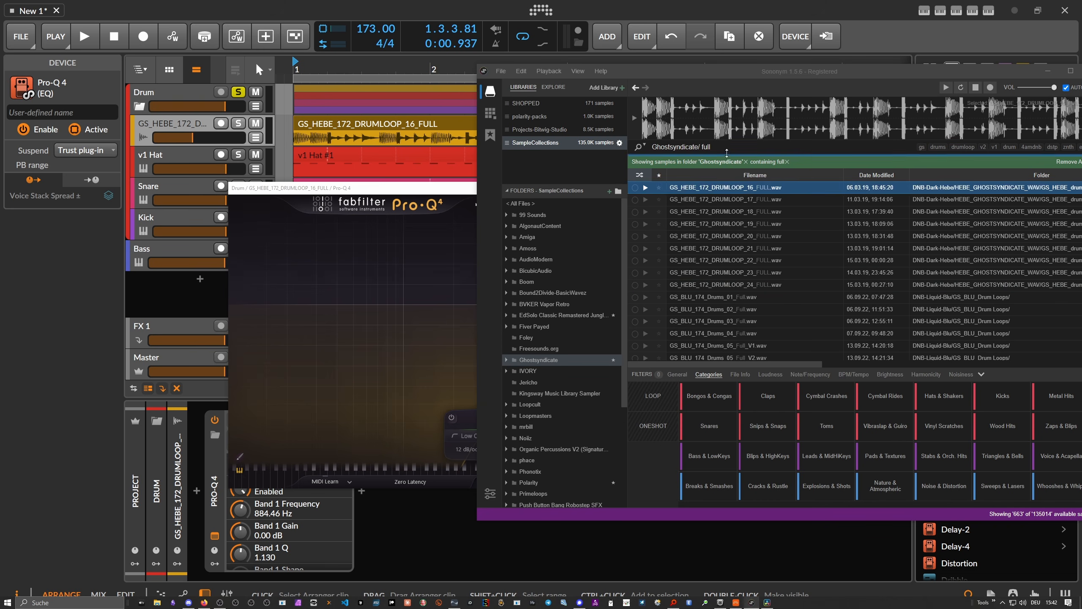
double_click(722, 150)
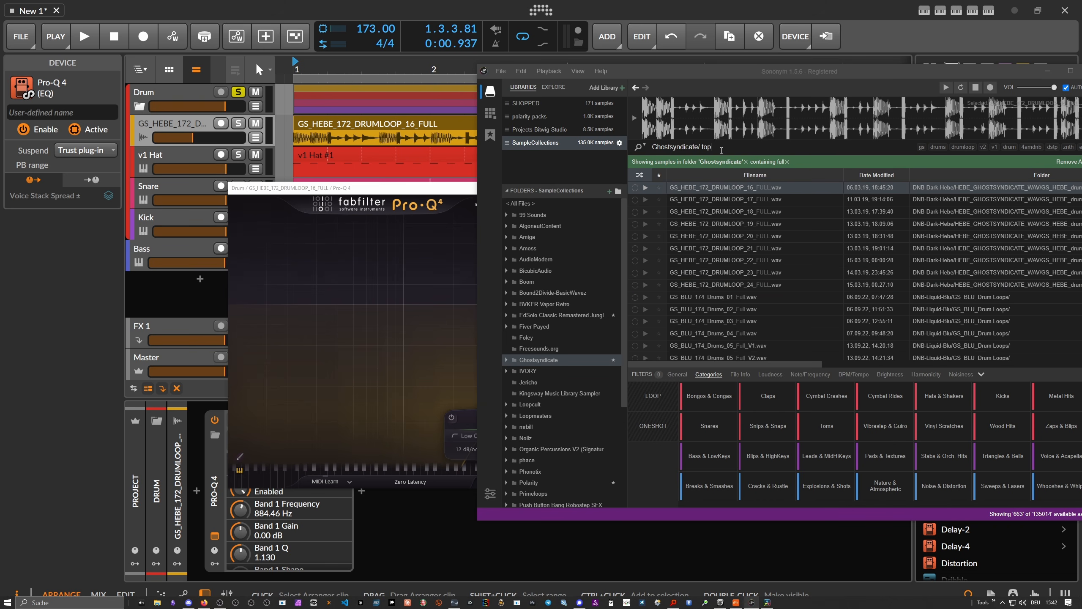
Step: Browse and audition the "top" results for a usable top loop, and return to Bitwig Studio
click(735, 272)
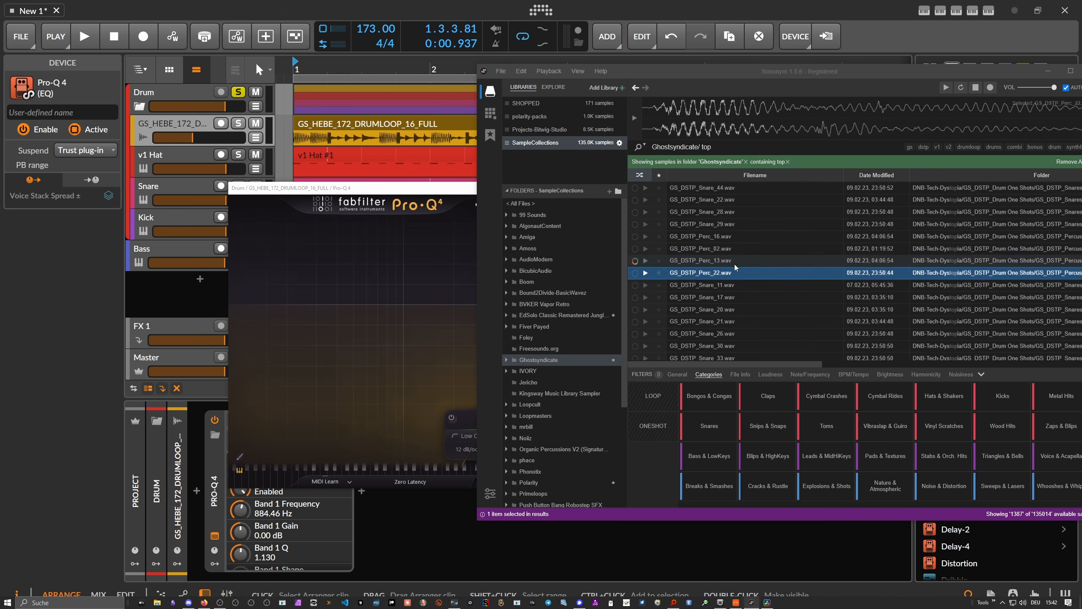
scroll(734, 266, down, 3)
click(734, 265)
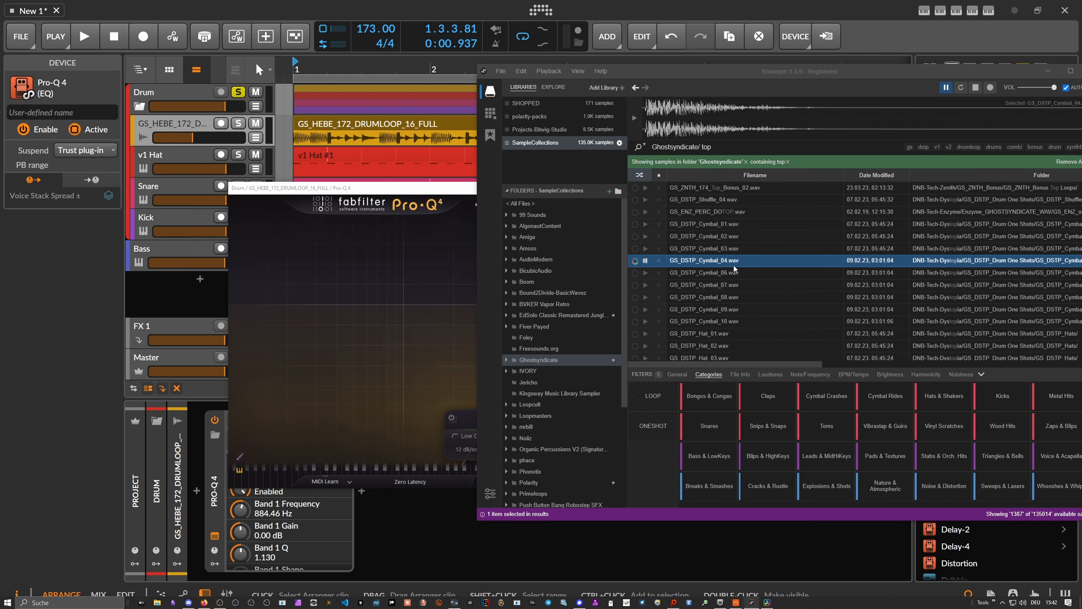
scroll(734, 266, down, 8)
text(s)
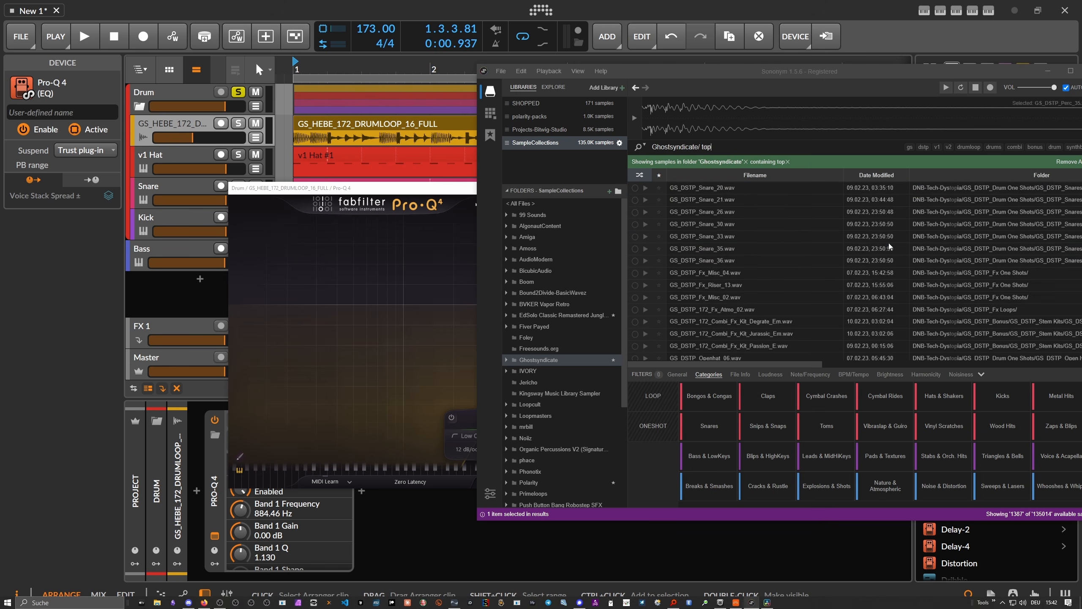
scroll(750, 273, down, 1)
click(730, 262)
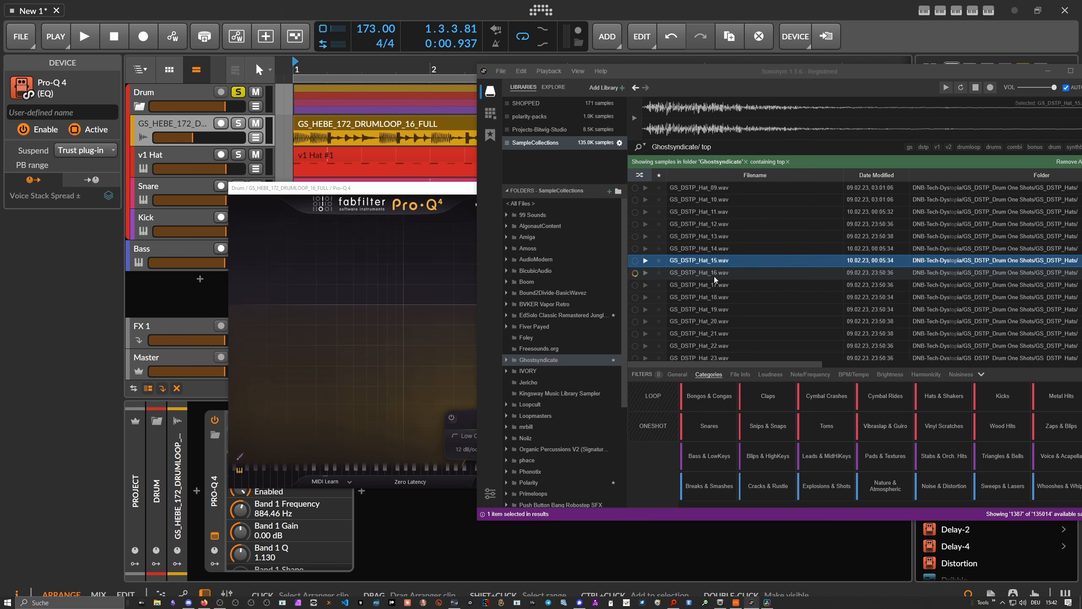
scroll(716, 281, down, 20)
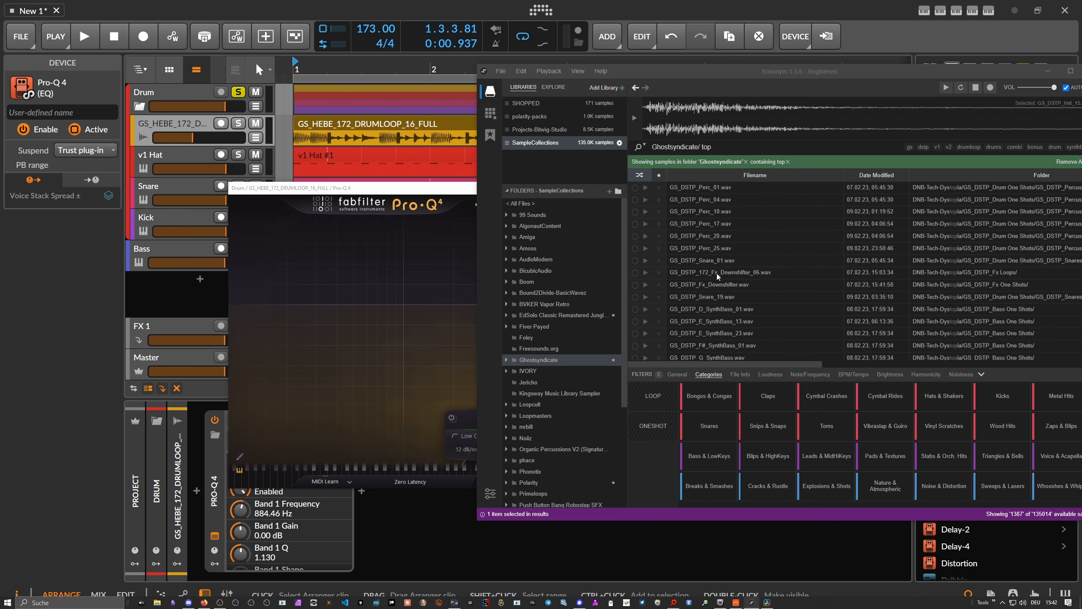
scroll(722, 275, down, 5)
scroll(784, 277, down, 10)
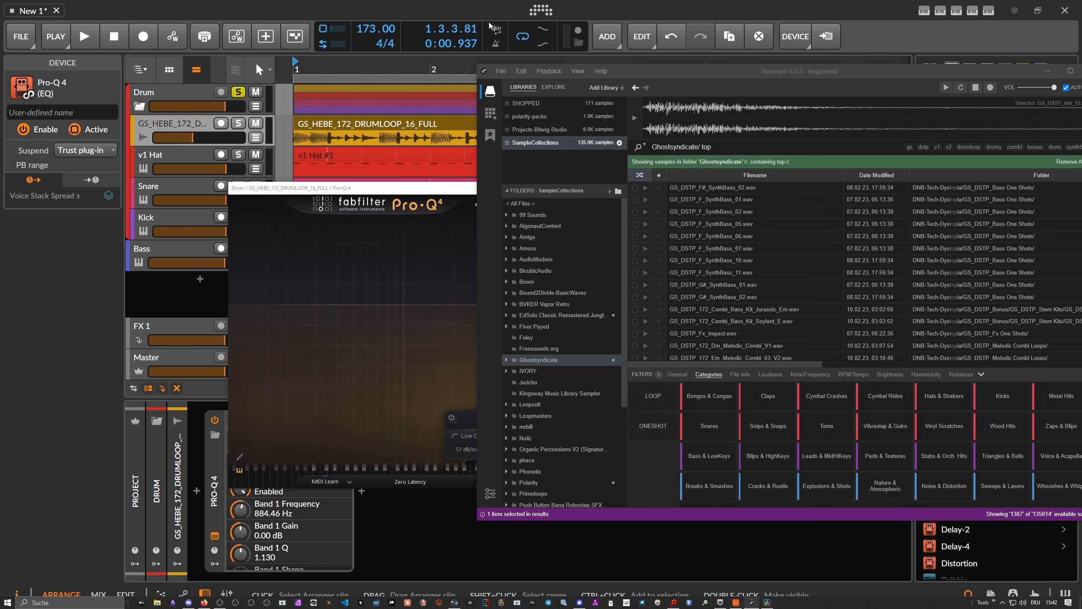
click(434, 13)
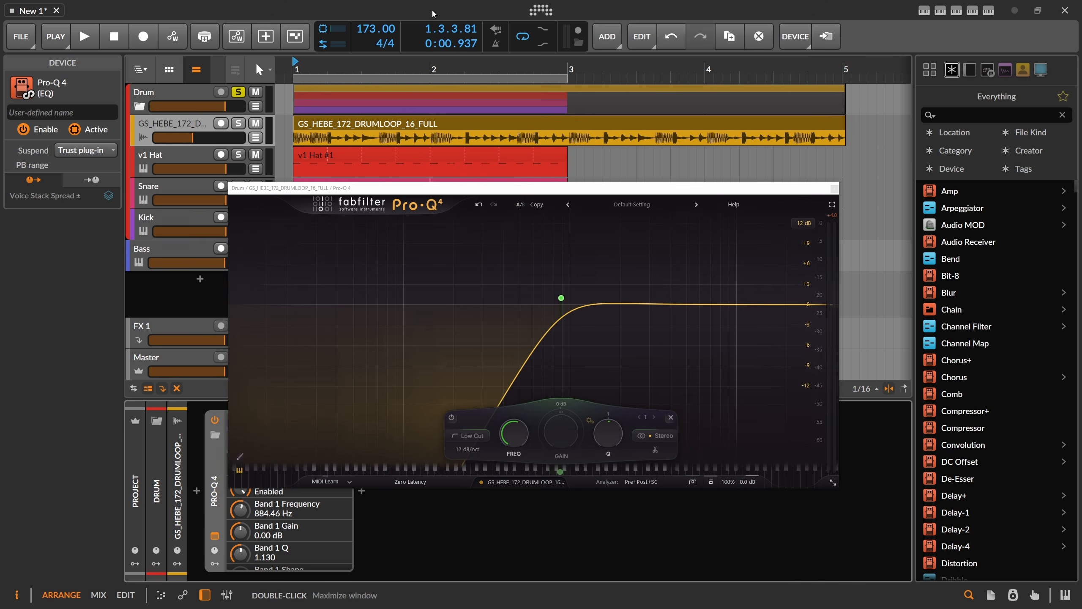
Step: Raise the Low Cut band's frequency to about 960 Hz with a Q of about 1.07, and start playback
click(561, 301)
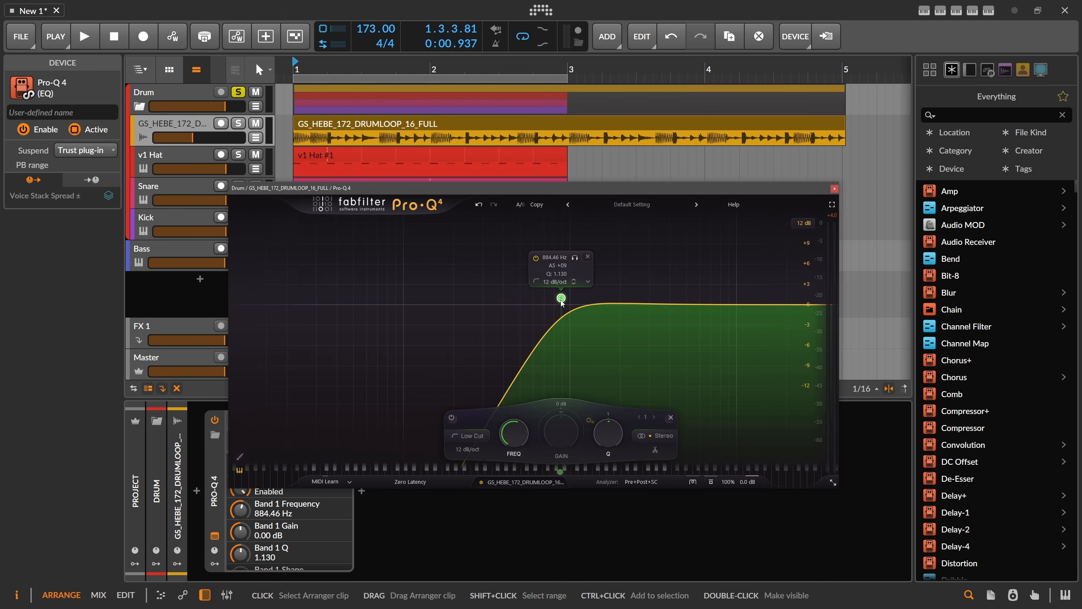
drag(552, 297, 568, 303)
key(space)
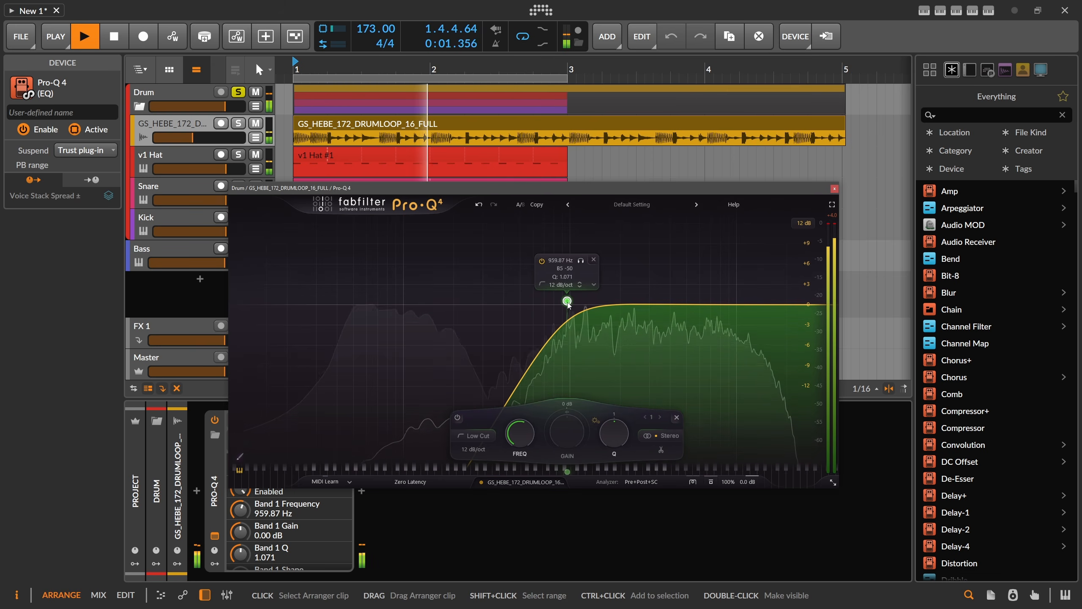
Step: Solo the drum loop track, raise its volume during playback, and take it out of solo
click(238, 123)
drag(228, 137, 211, 138)
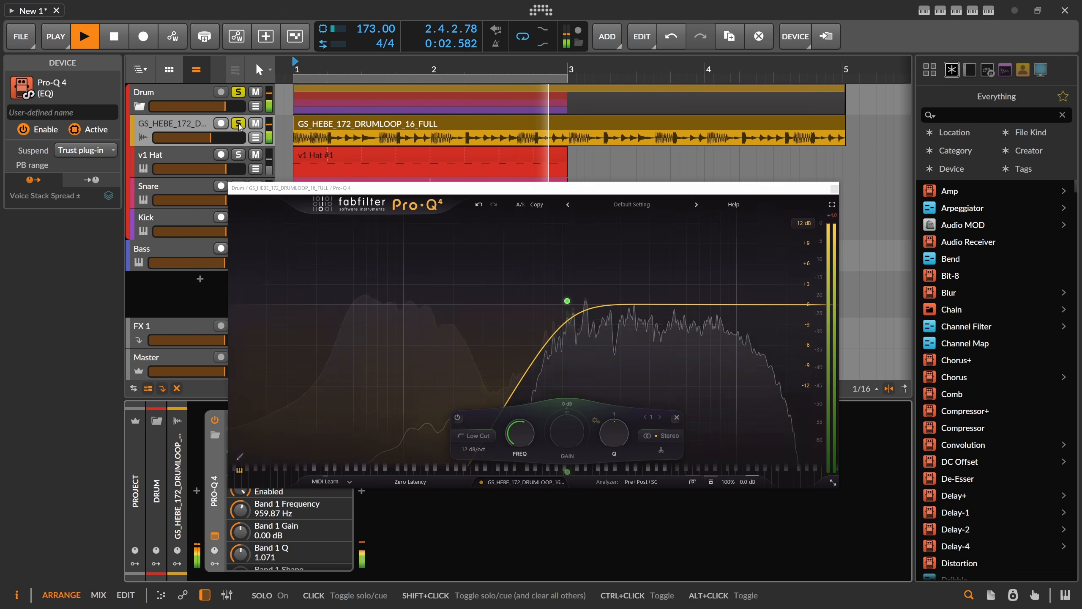
click(238, 123)
Step: Steepen the Low Cut band's slope to 18 dB/oct and close the Pro-Q 4 window
scroll(568, 302, up, 2)
scroll(568, 302, down, 1)
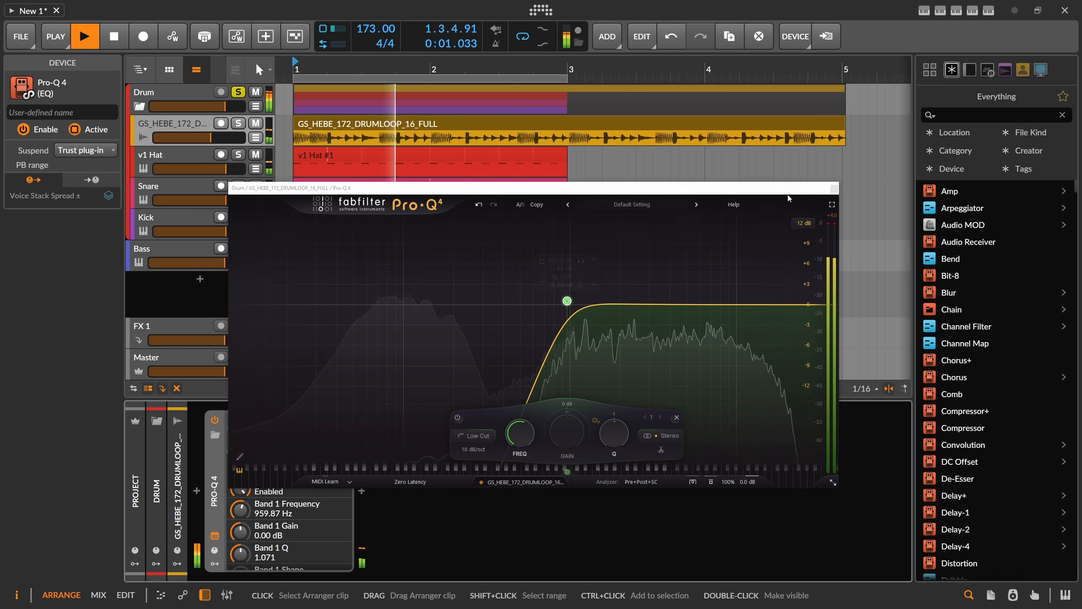
click(834, 189)
Step: Open the drum loop clip for editing and shift its audio event slightly earlier so the snare transient lands on beat 1.2
click(384, 122)
double_click(385, 124)
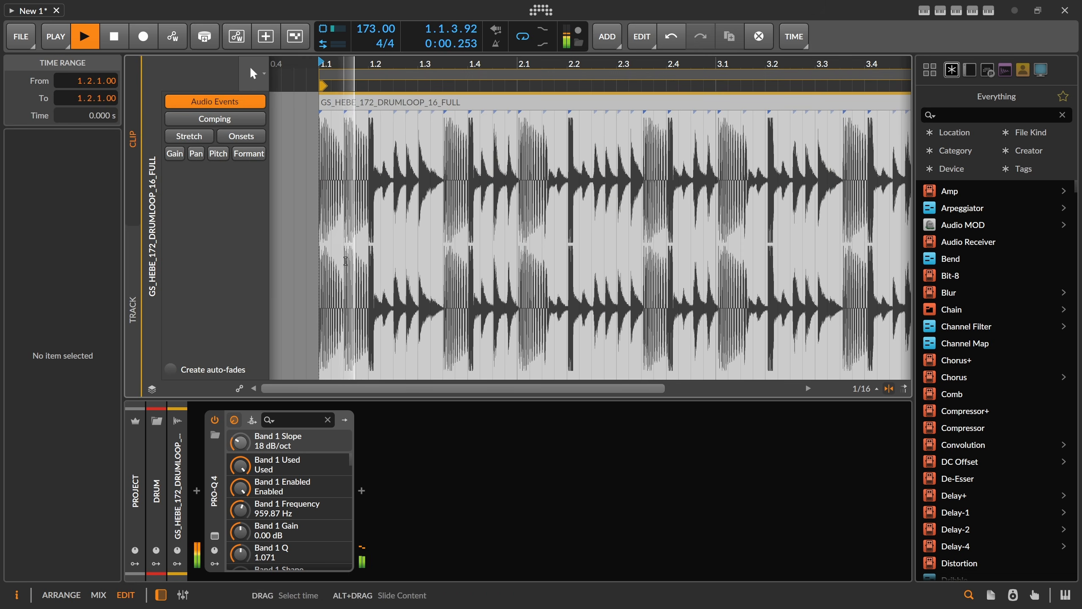
drag(455, 77, 532, 78)
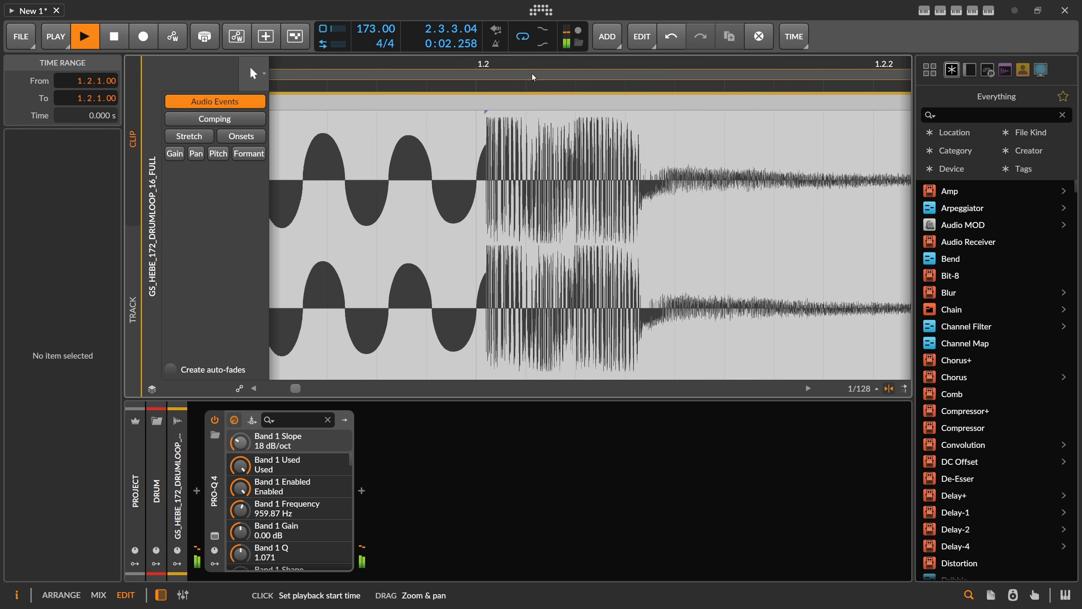
drag(491, 110, 482, 110)
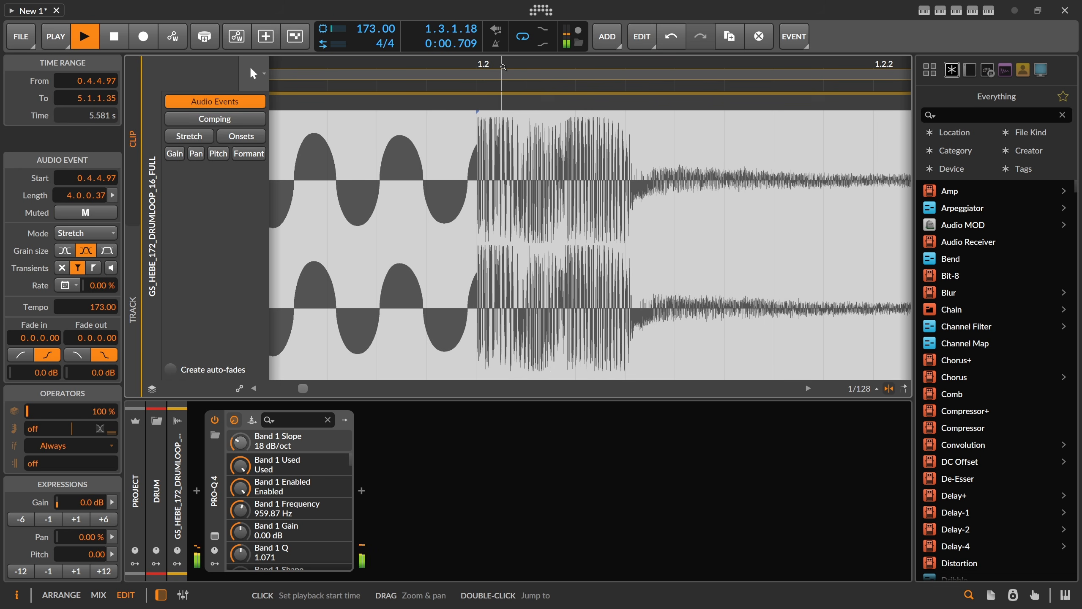
Step: Undo the earlier shift of the drum loop's audio event while it plays, and stop playback
drag(502, 66, 388, 14)
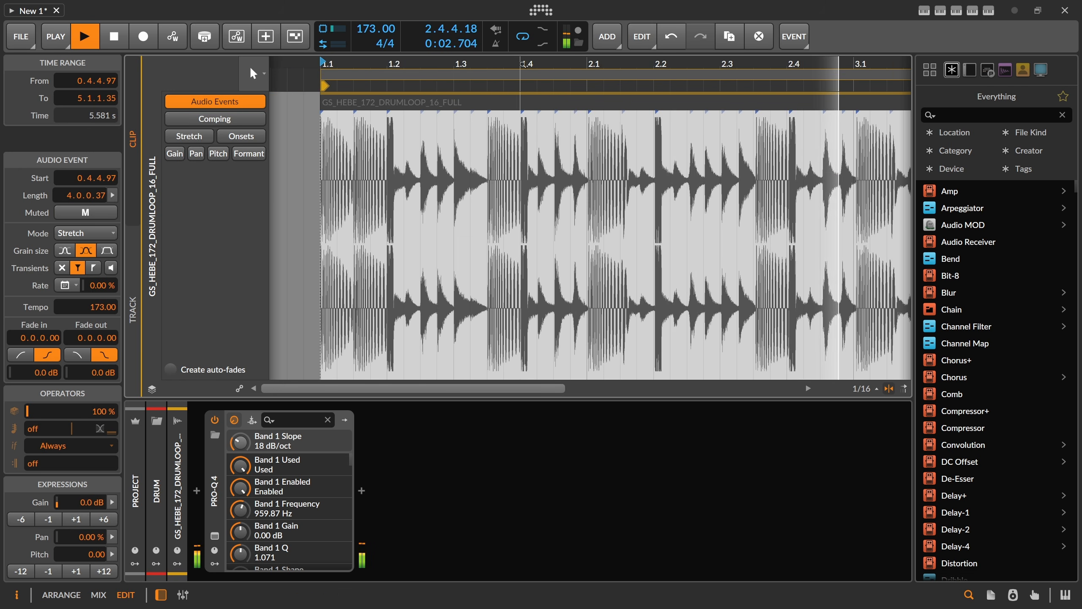
drag(522, 64, 497, 40)
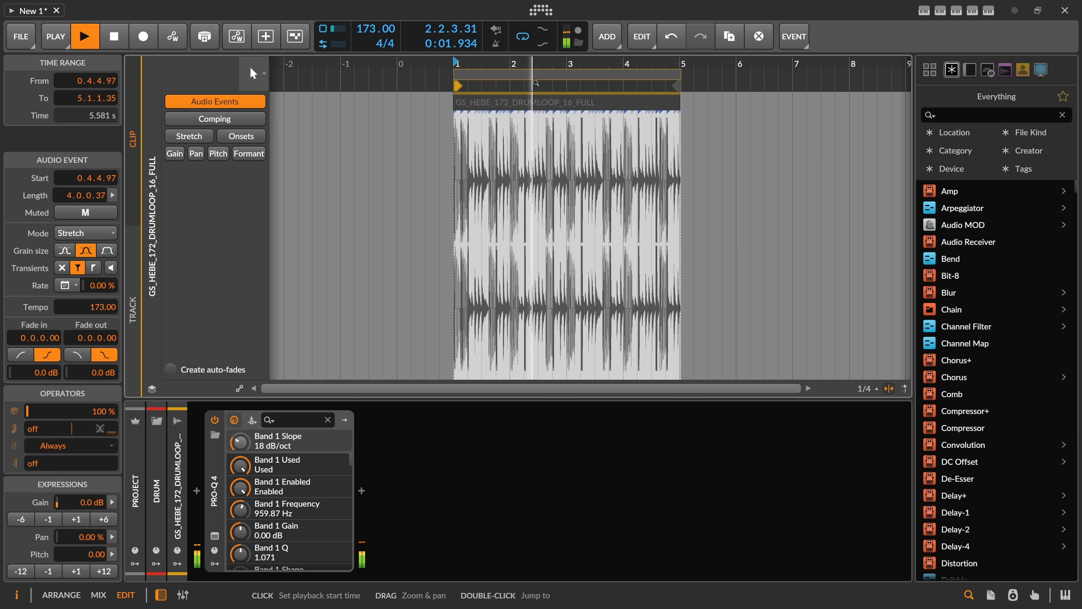
key(ctrl+z)
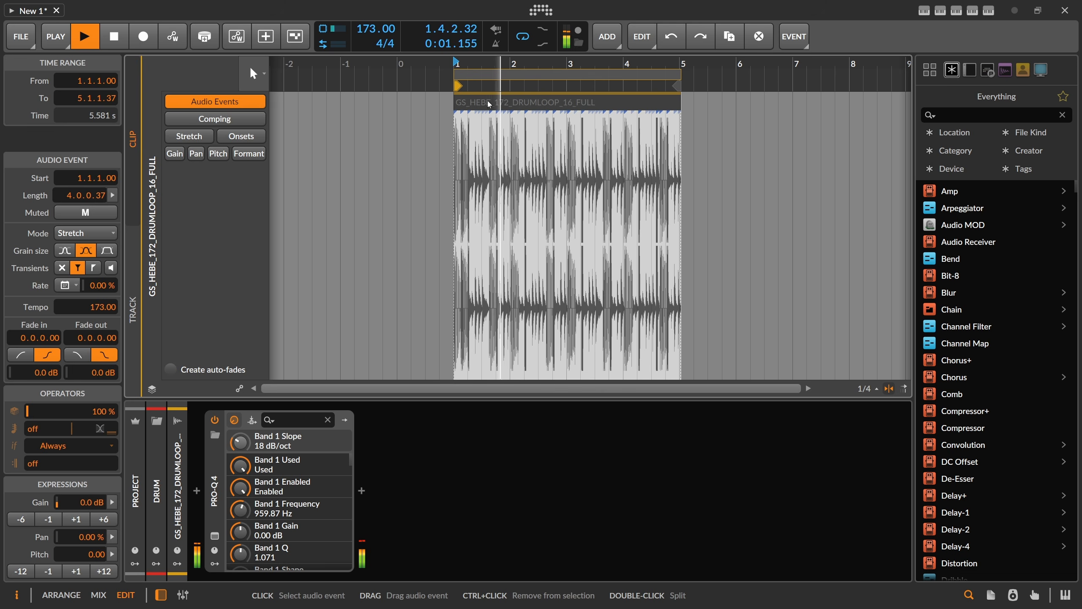
key(space)
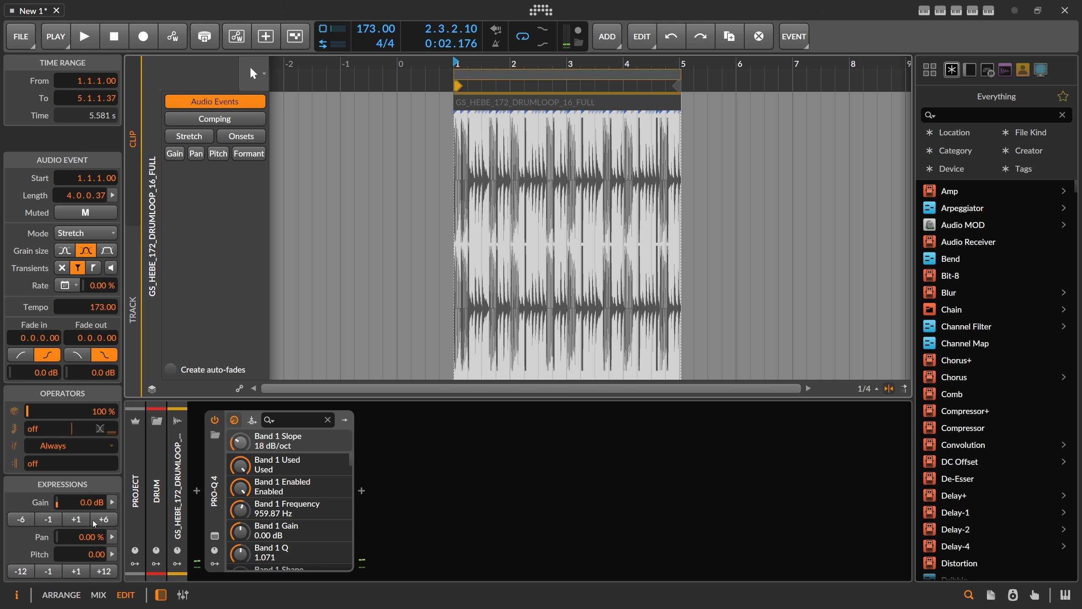
Step: Set the drum loop audio event's stretch mode to Slice and its tempo to 172
click(86, 233)
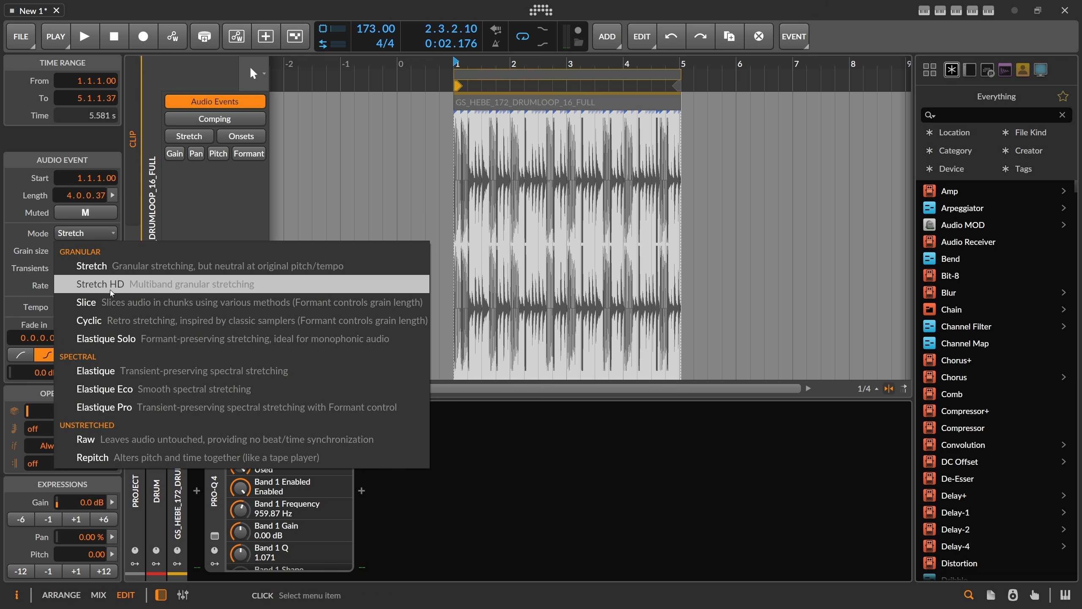
click(112, 300)
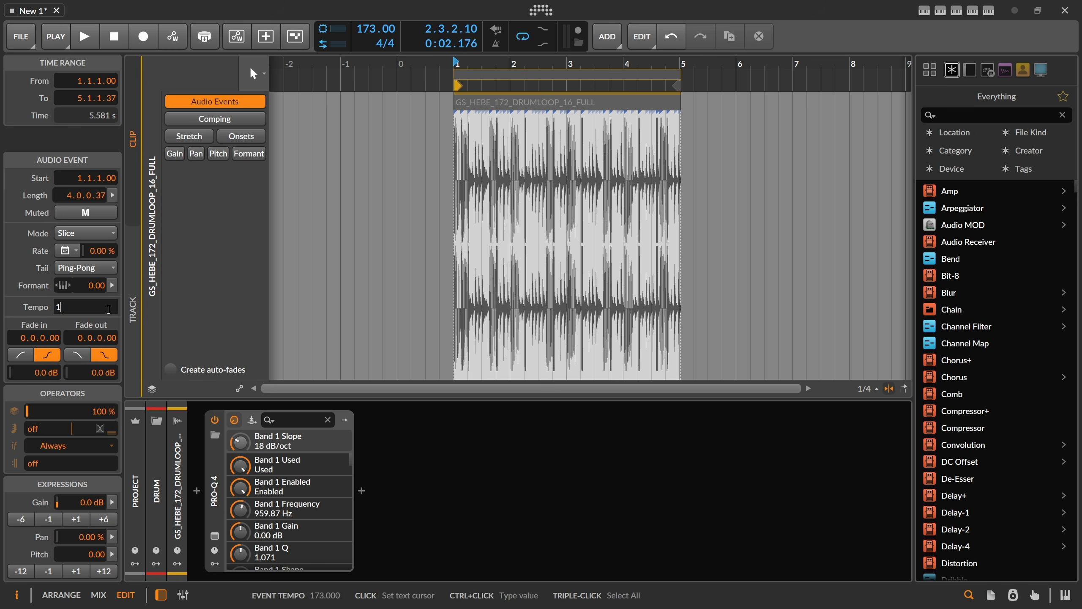
click(109, 309)
text(172)
key(Return)
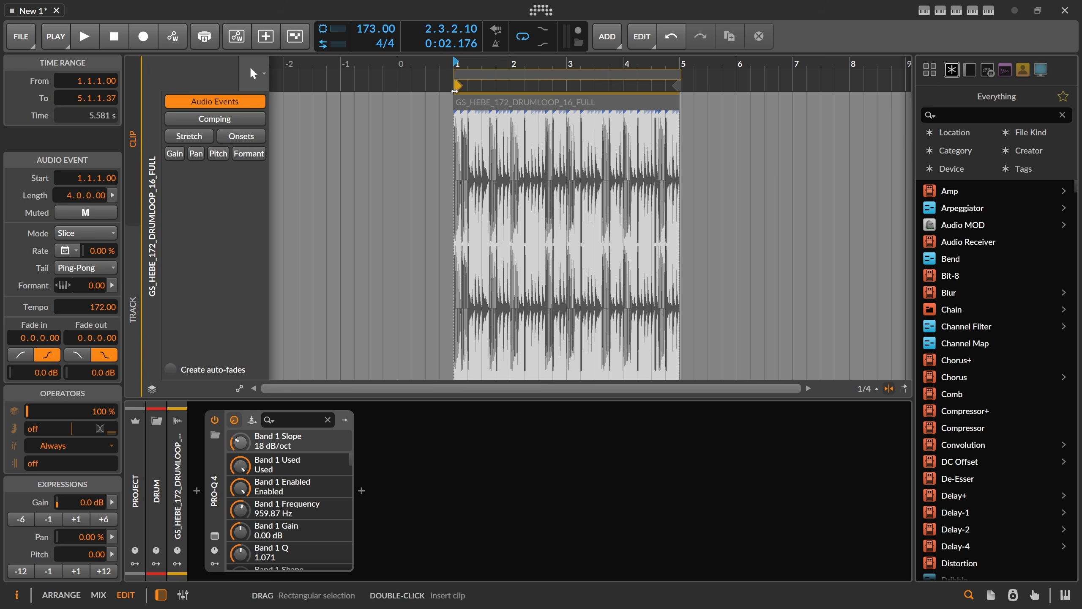
Step: Start playback and shorten the drum loop clip's loop length to 4.0.0.00
drag(455, 65, 532, 143)
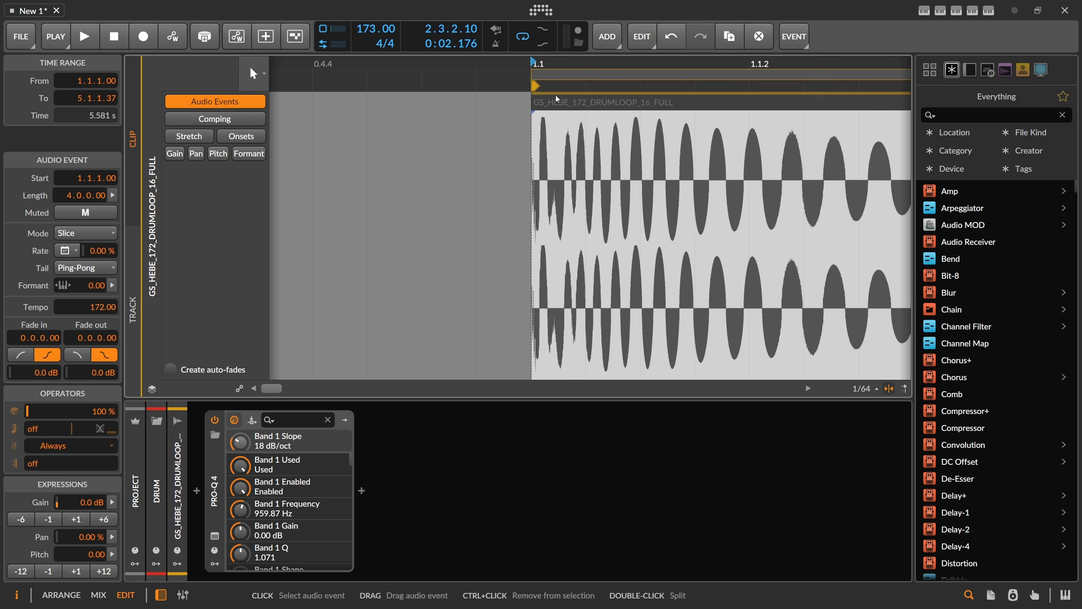
drag(538, 64, 347, 10)
key(space)
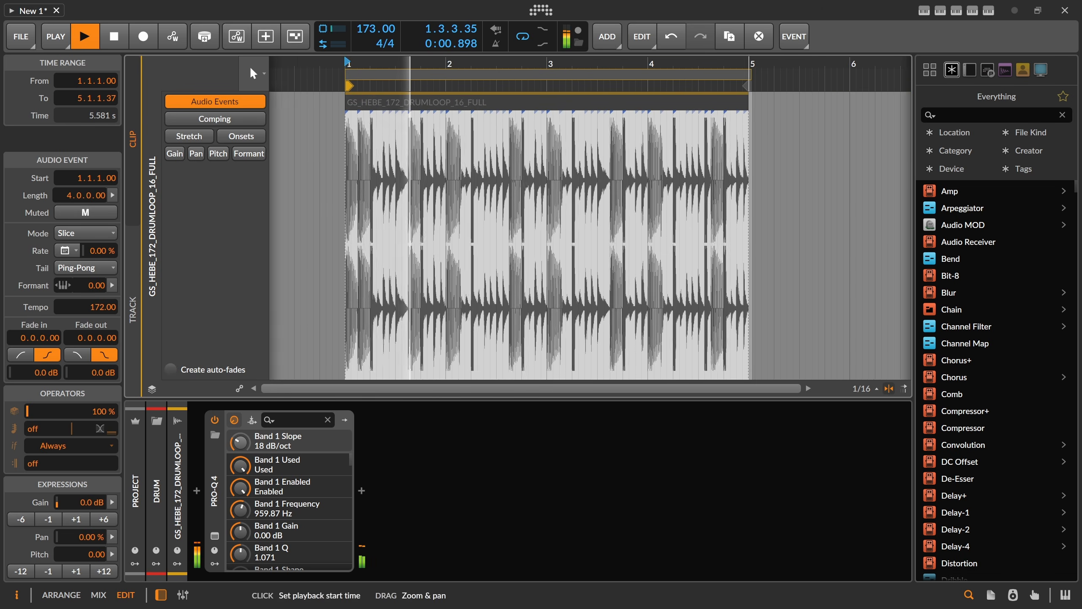
mouse_move(749, 65)
mouse_down()
mouse_move(737, 91)
mouse_move(749, 77)
mouse_up()
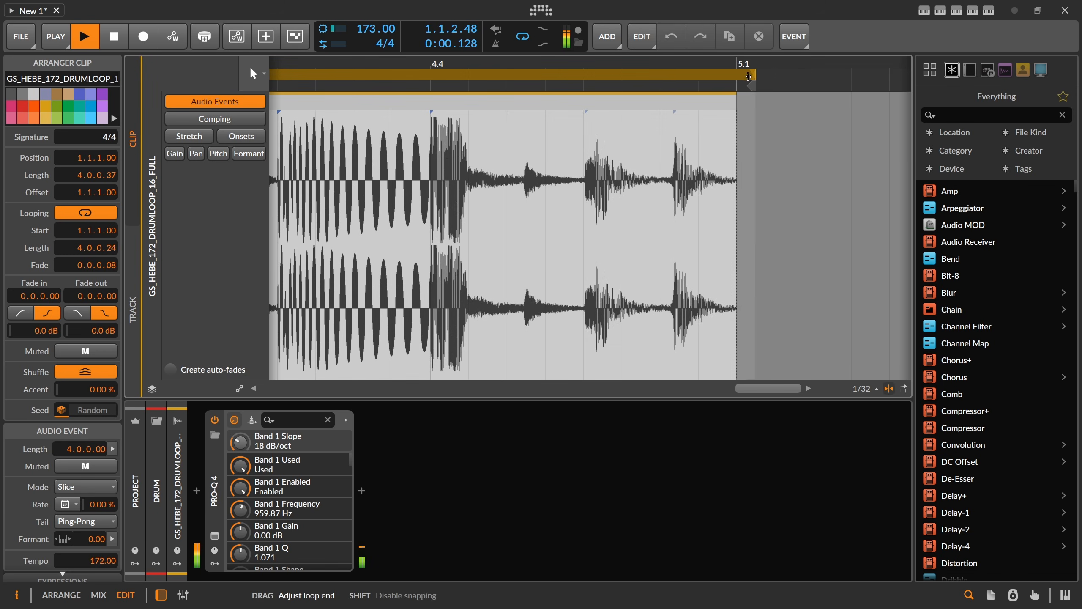
drag(591, 65, 630, 17)
Step: Return to the arrangement, trim the drum loop track's volume to about -6.5 dB, collapse the Drum group and stop playback
key(Tab)
drag(211, 138, 210, 138)
click(238, 92)
click(139, 106)
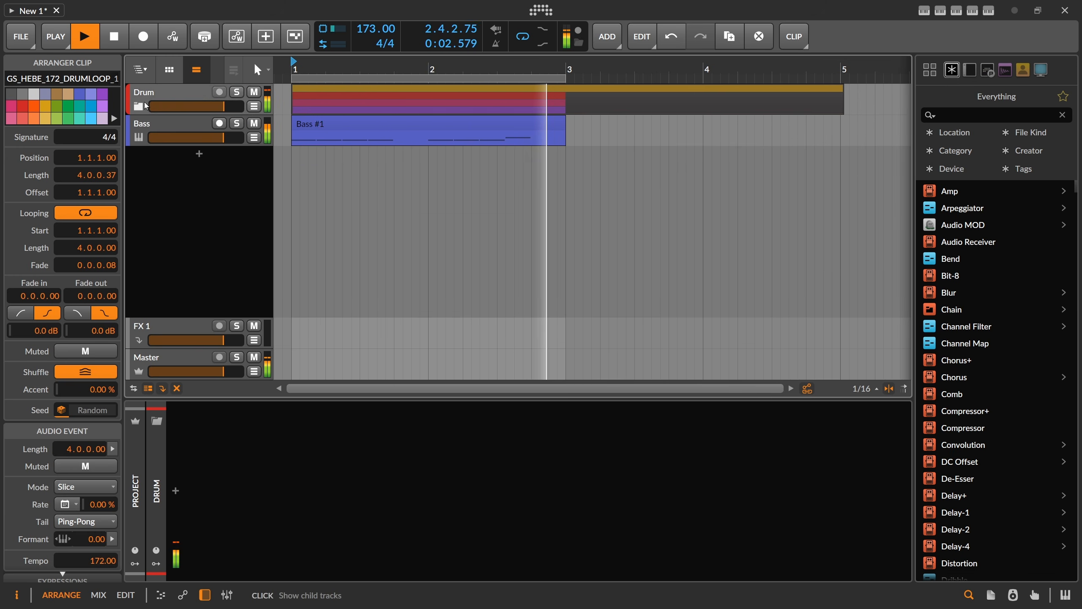
click(179, 99)
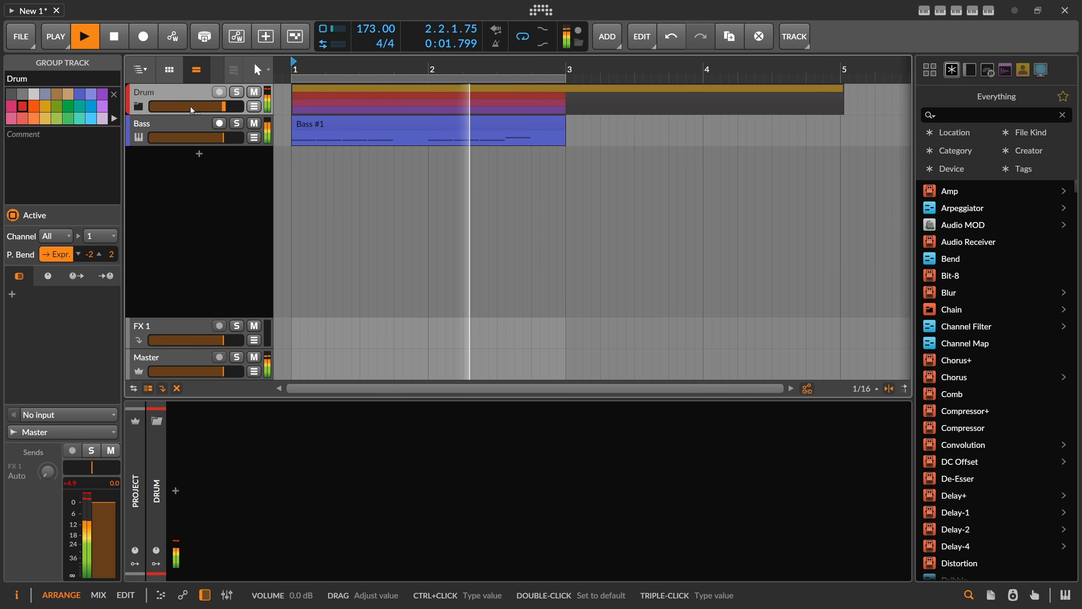
click(139, 106)
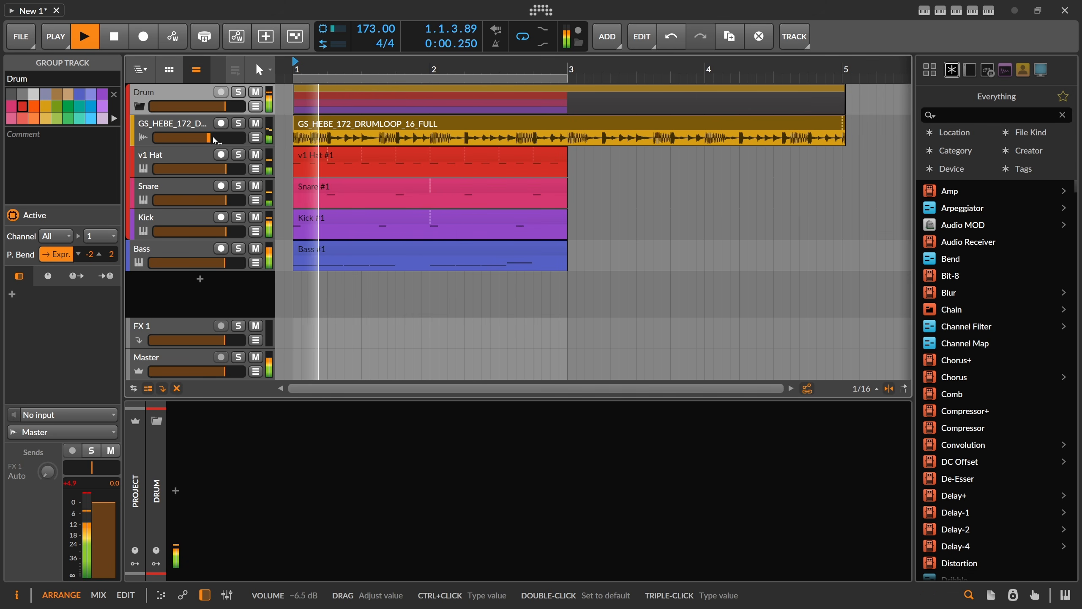
click(140, 106)
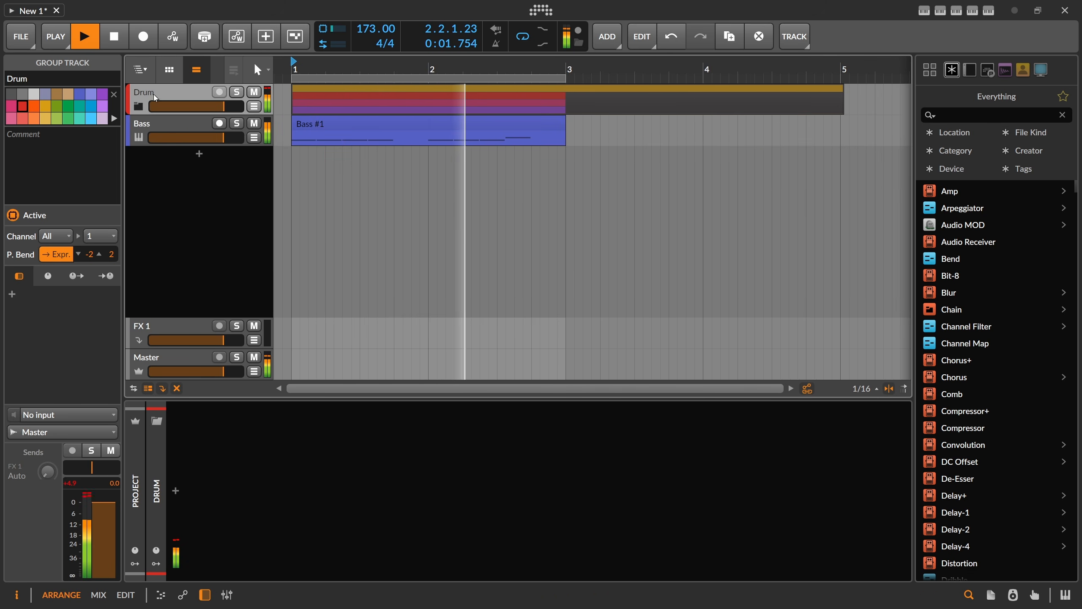
key(space)
Step: Make the Bass track taller and open its Bass #1 clip for note editing
click(186, 122)
click(309, 124)
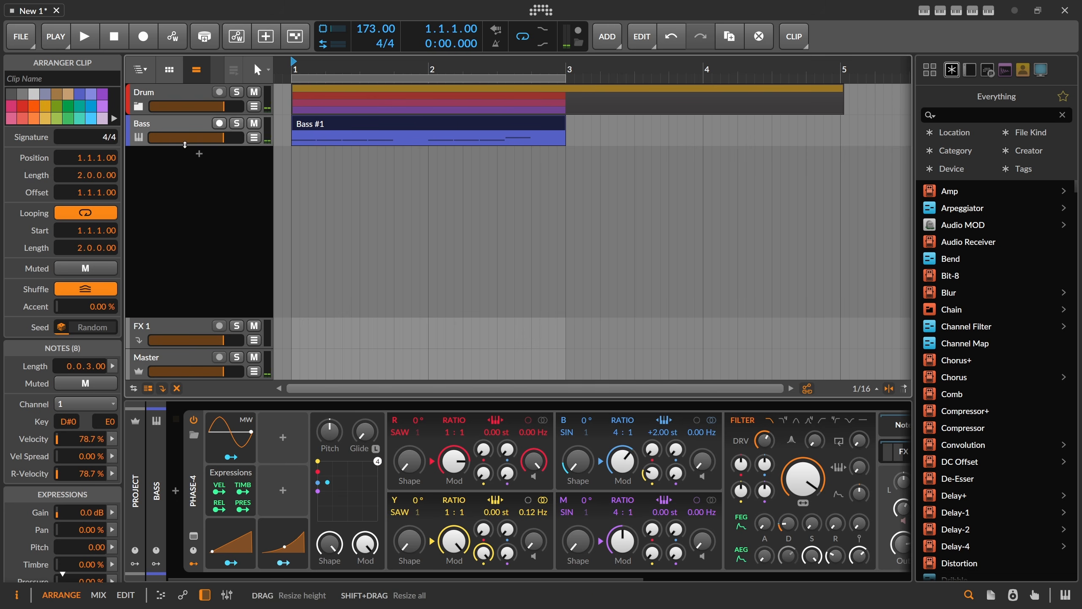
drag(184, 145, 184, 220)
double_click(328, 124)
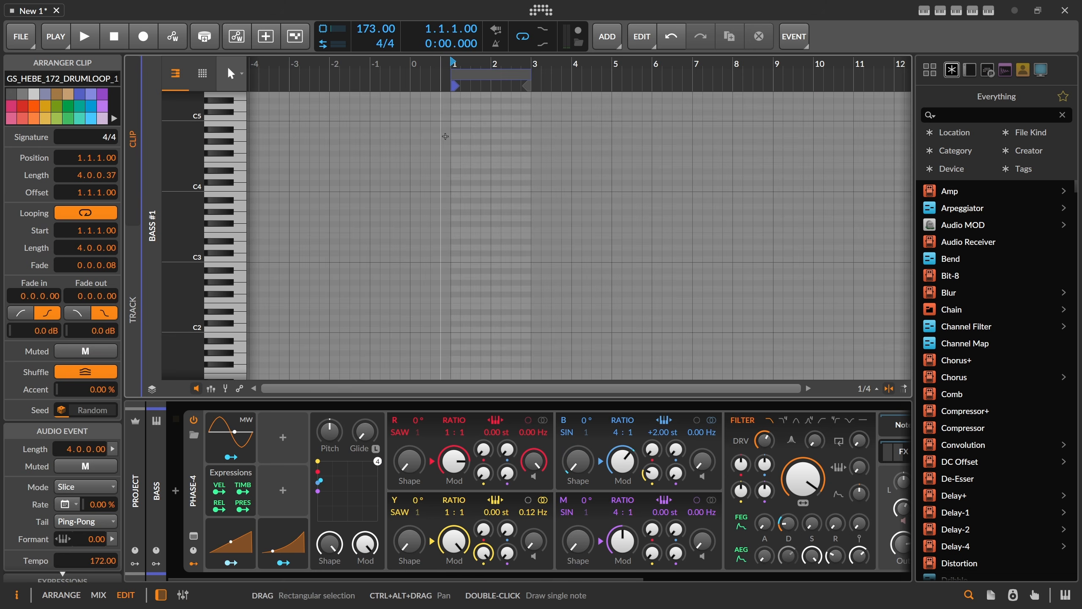
scroll(452, 177, down, 5)
scroll(452, 177, up, 1)
drag(494, 65, 517, 71)
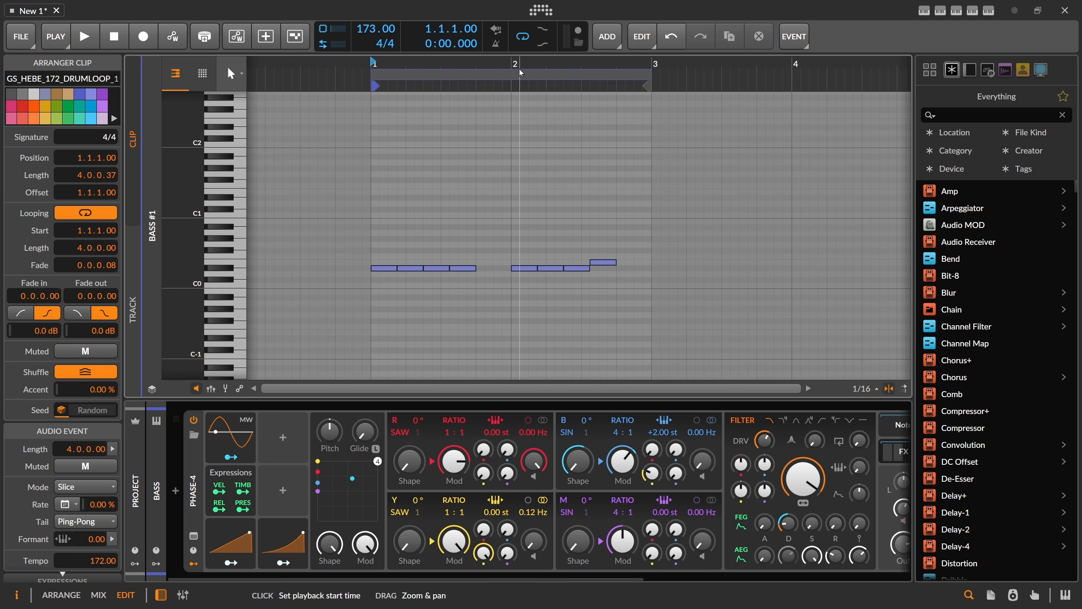
Step: Delete every note in the bass clip except the first D#0 note at 1.1.1
drag(525, 235, 646, 279)
key(Delete)
drag(401, 248, 479, 300)
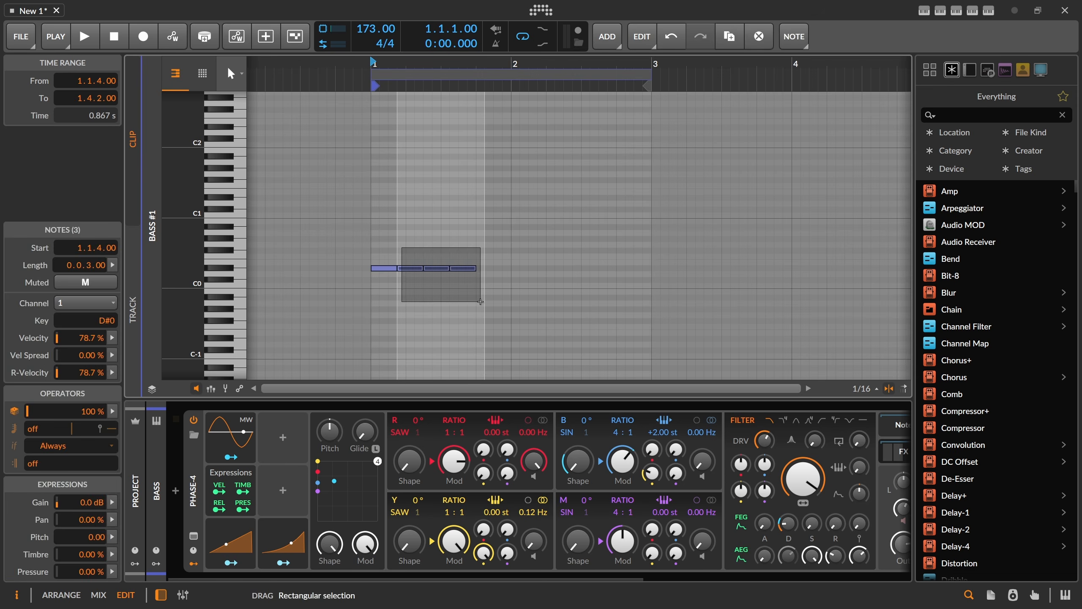
key(Delete)
Step: Lengthen the remaining bass note to 0.1.2.00, duplicate it directly behind itself and start playback
drag(396, 268, 418, 275)
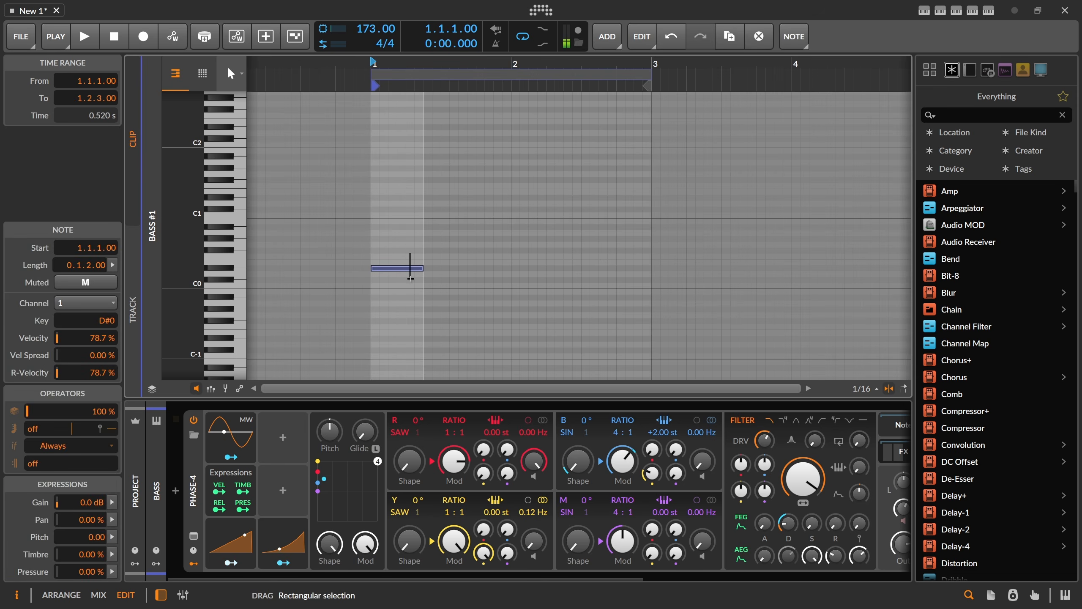
key(ctrl+d)
key(space)
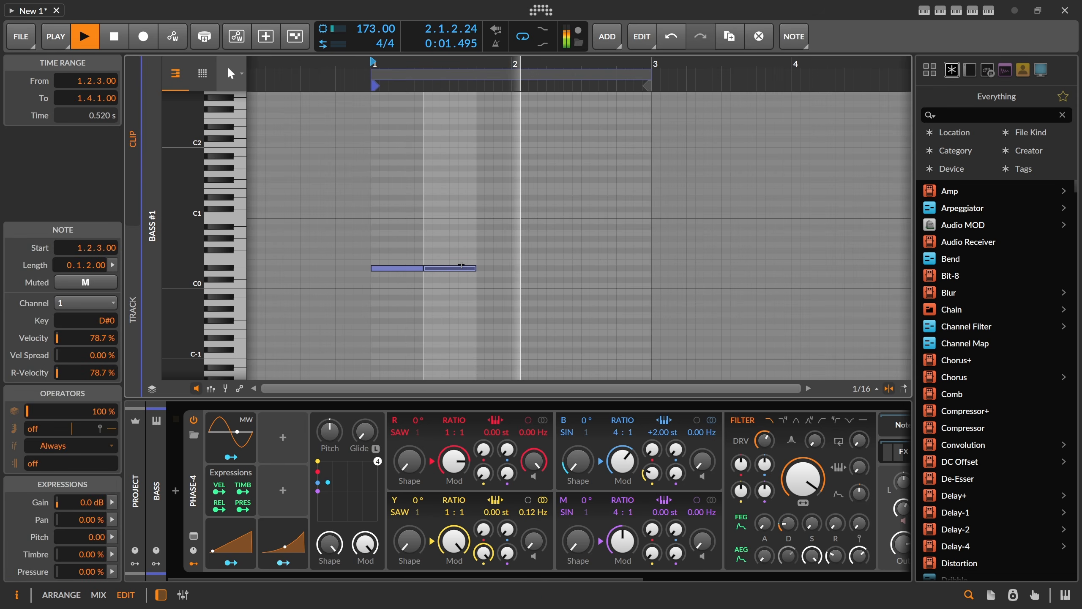
click(469, 268)
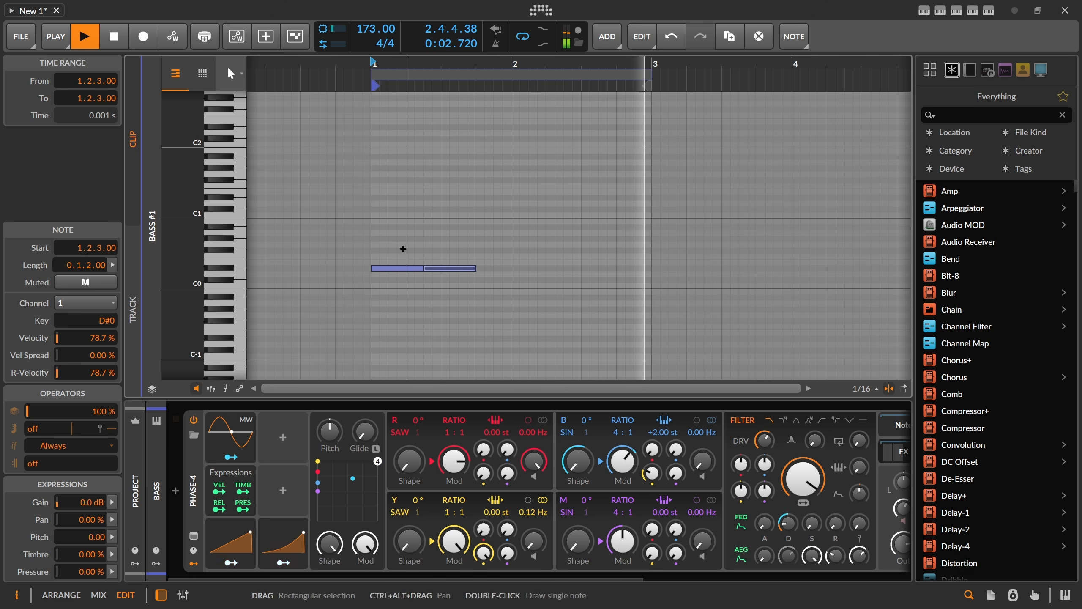
Step: Duplicate both bass notes, shift the copies to start at 2.2.1, and play the loop
drag(403, 249, 479, 298)
key(space)
key(ctrl+d)
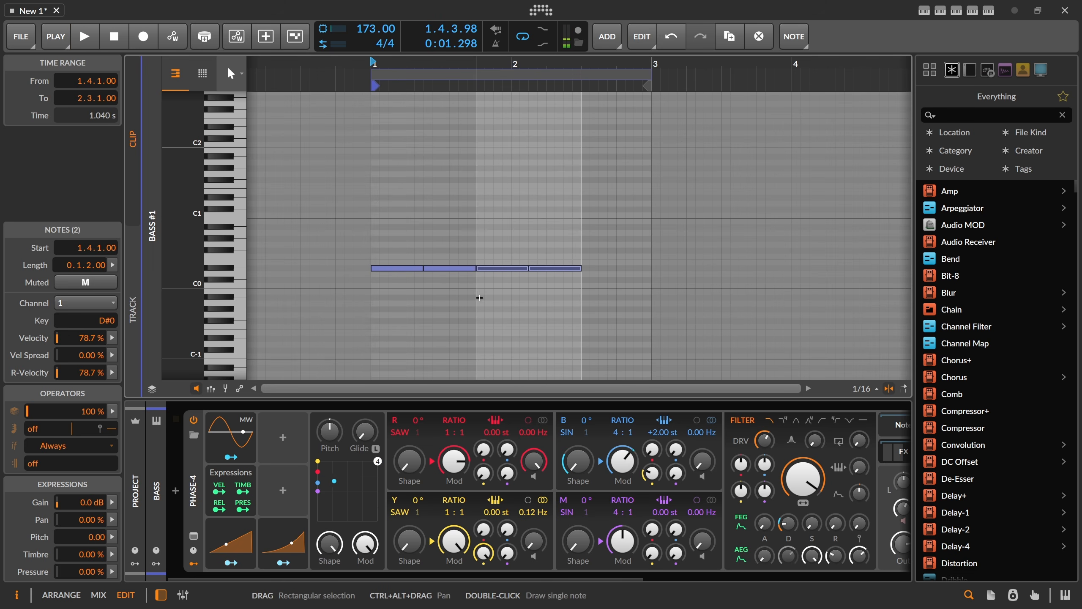
key(Right)
key(Right)
key(Right)
key(Right)
key(Right)
key(Right)
key(Right)
key(Right)
key(space)
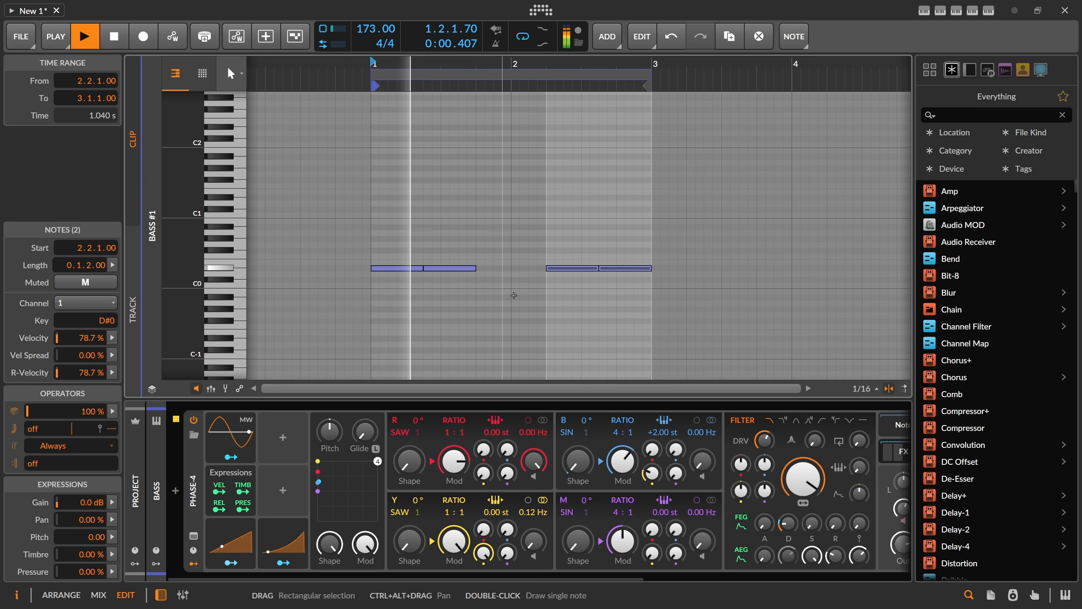
Step: Raise the bass note at 2.2.1 to E0, try it an octave higher, restore E0 and stop playback
click(573, 234)
click(572, 268)
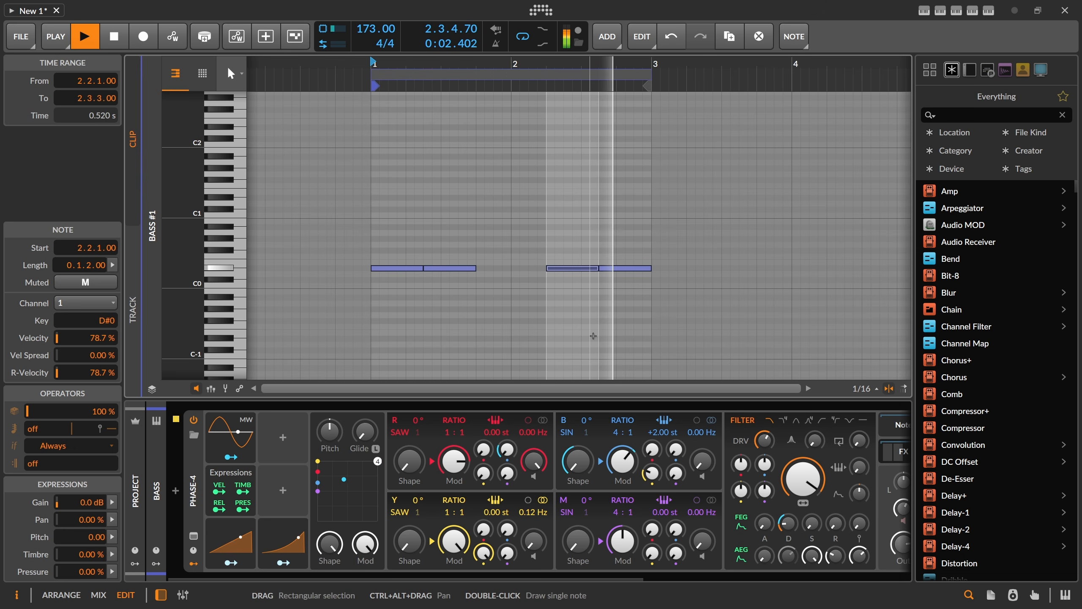
key(Up)
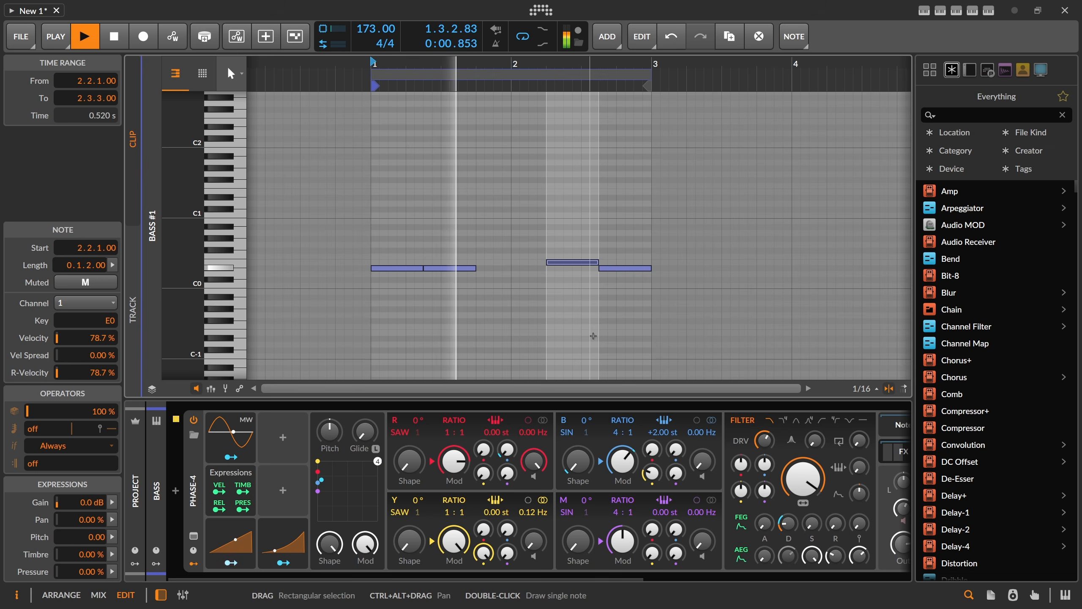
key(shift+Up)
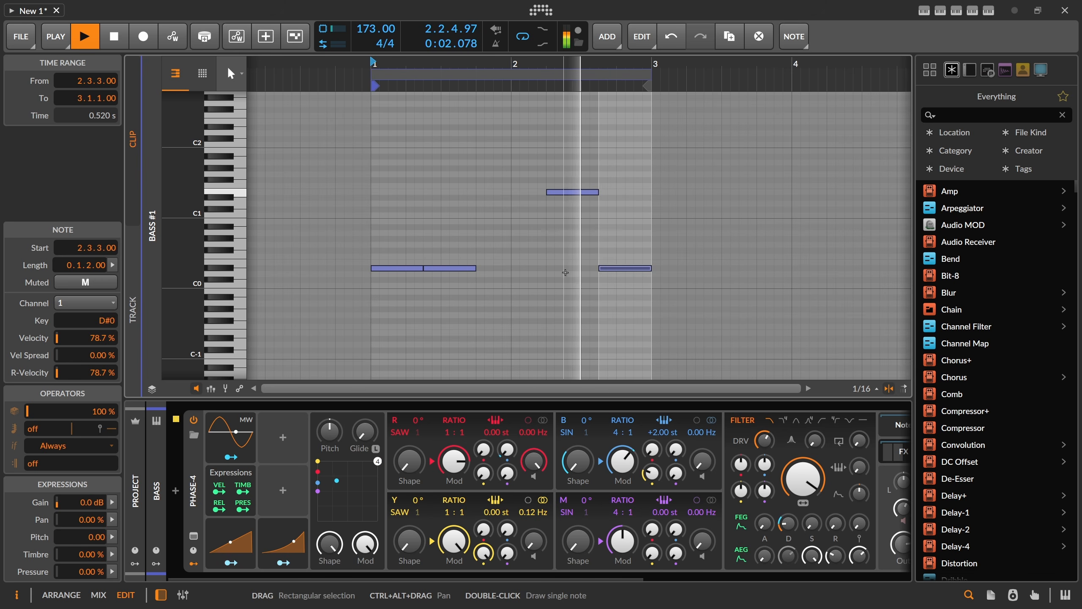
key(shift+Down)
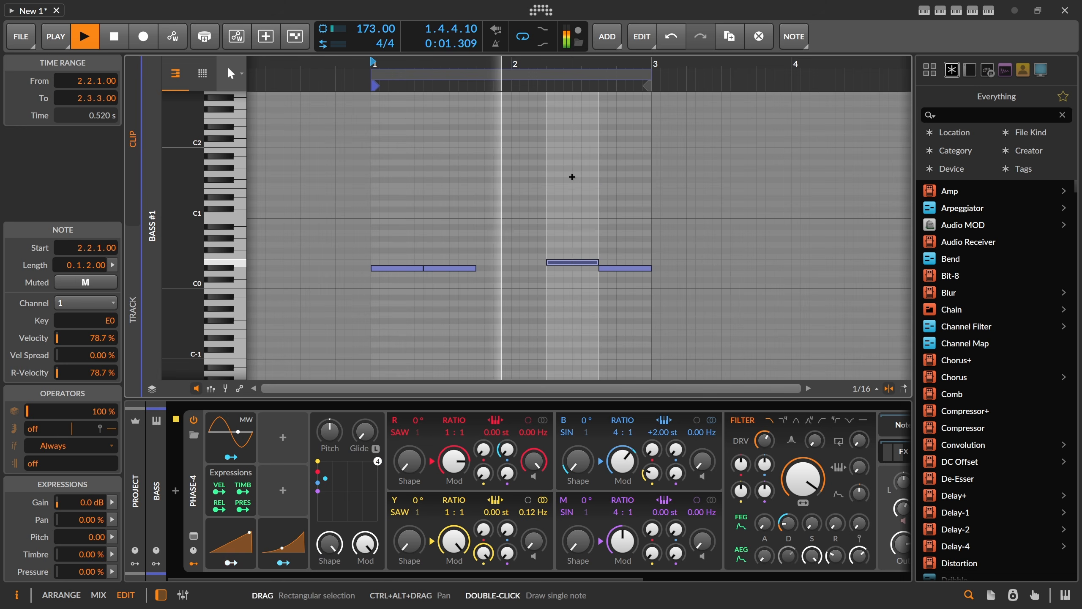
key(space)
Step: Shorten the bass note at 2.3.3 to end at 2.4.3, add a D0 note of 0.1.0.00 there, and play the loop
click(629, 268)
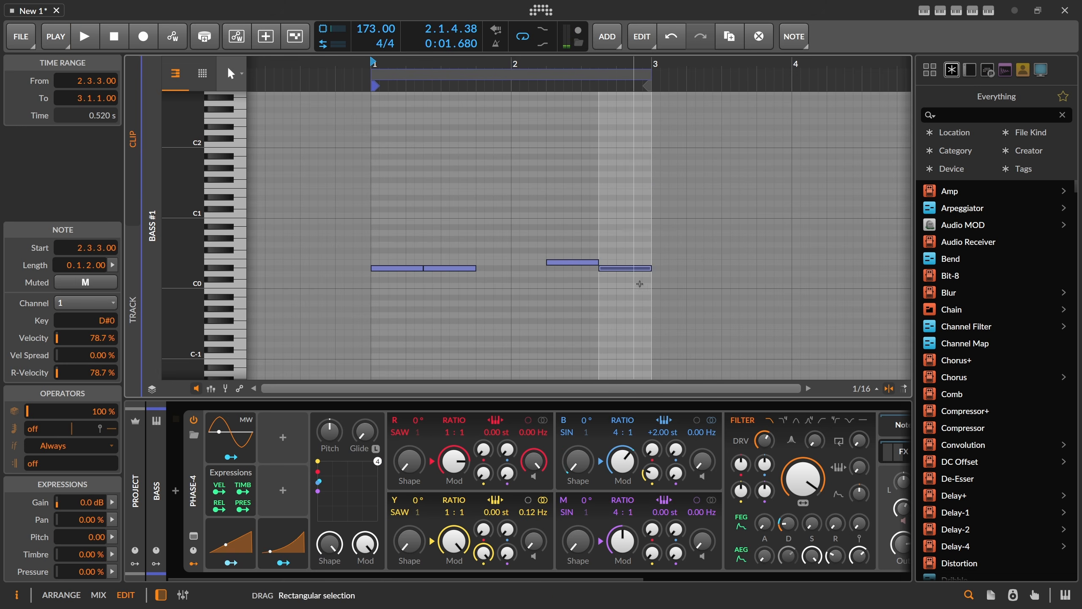
drag(627, 271, 665, 272)
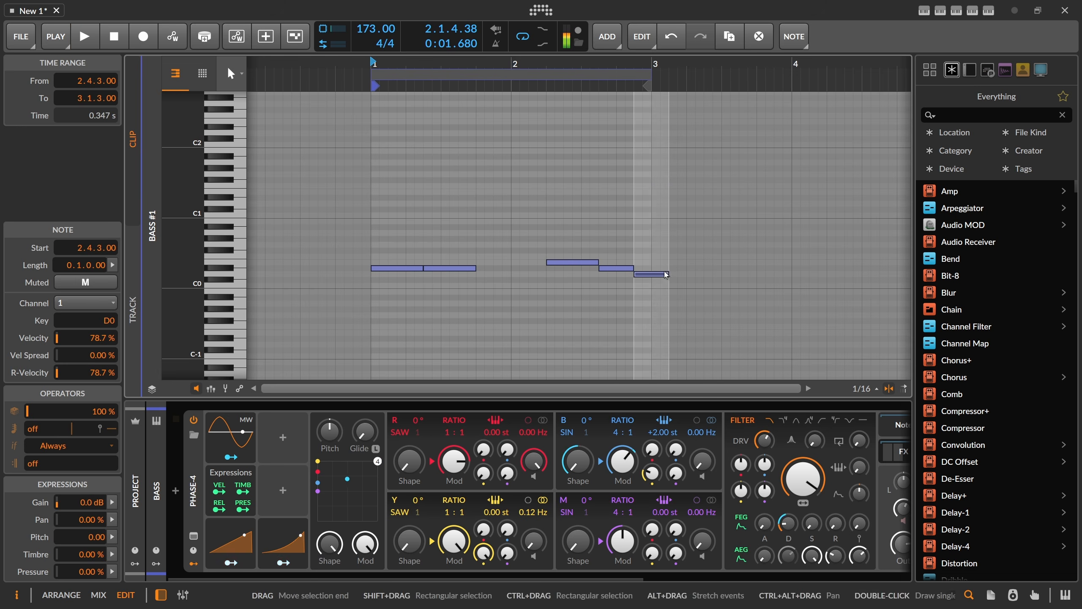
key(space)
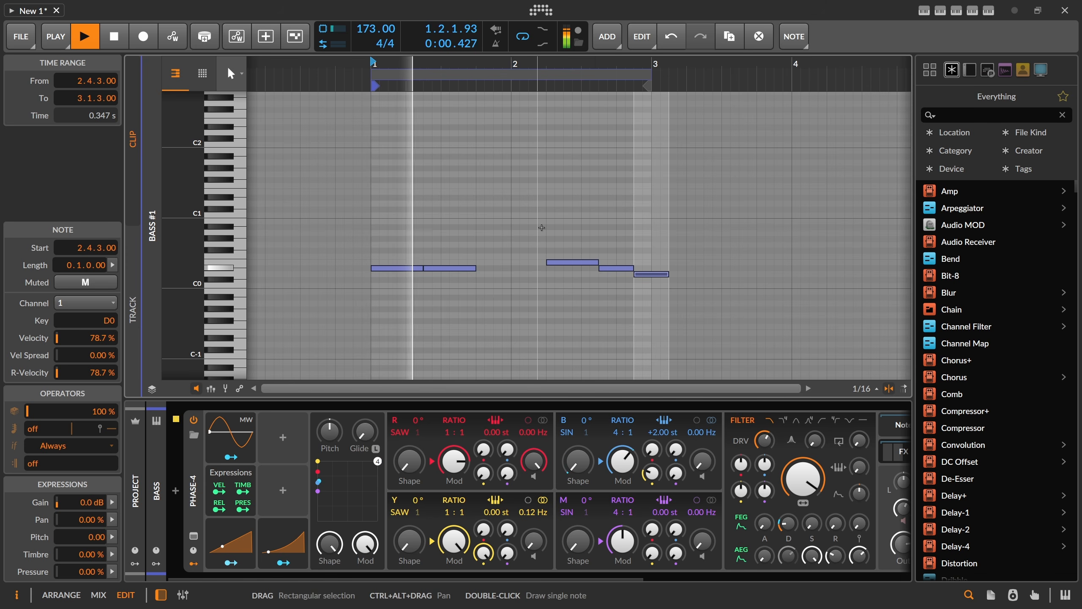
click(629, 245)
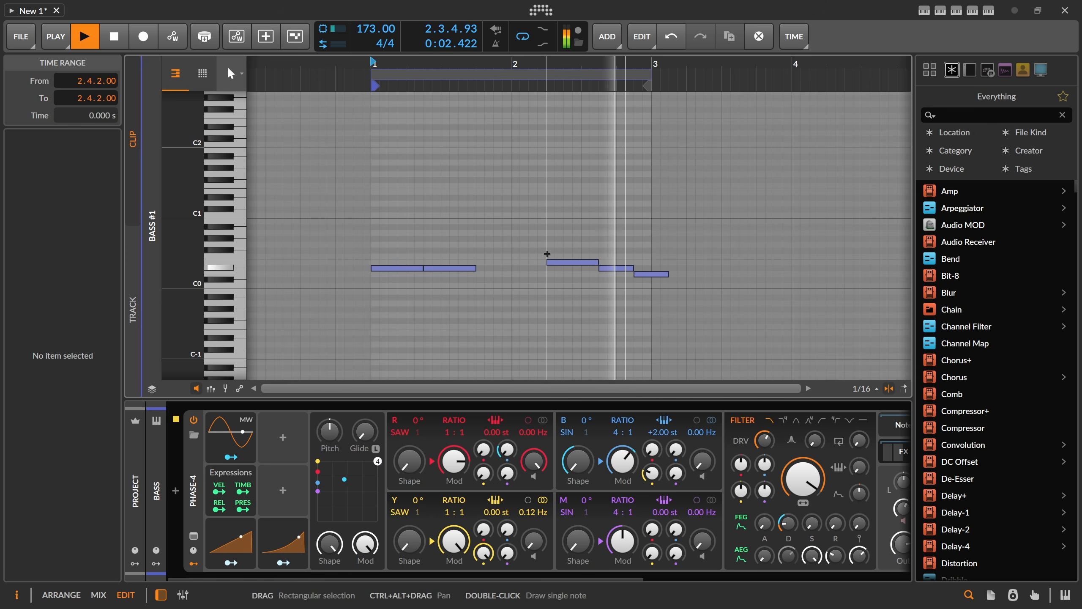
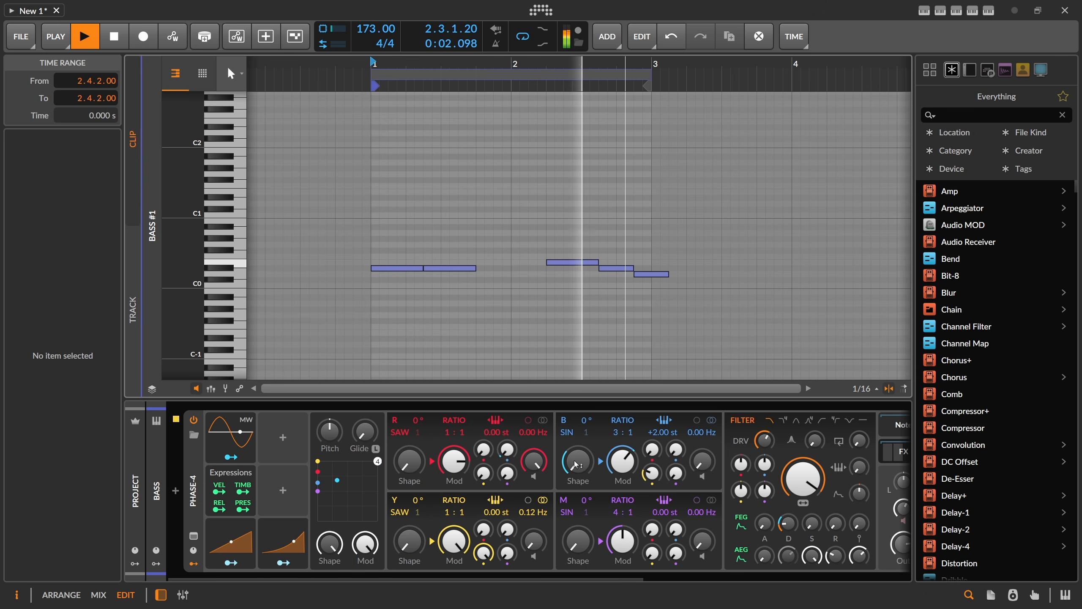
Step: Stop playback, reduce the Curves modulation of the Phase-4 filter envelope decay, and audition the bass briefly
key(space)
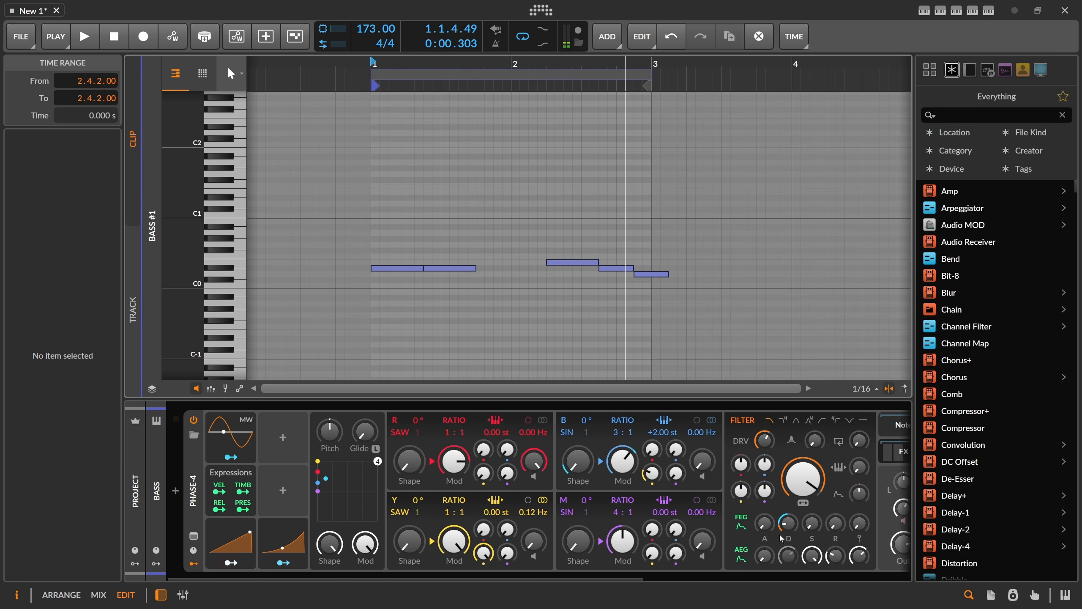
drag(630, 575, 687, 574)
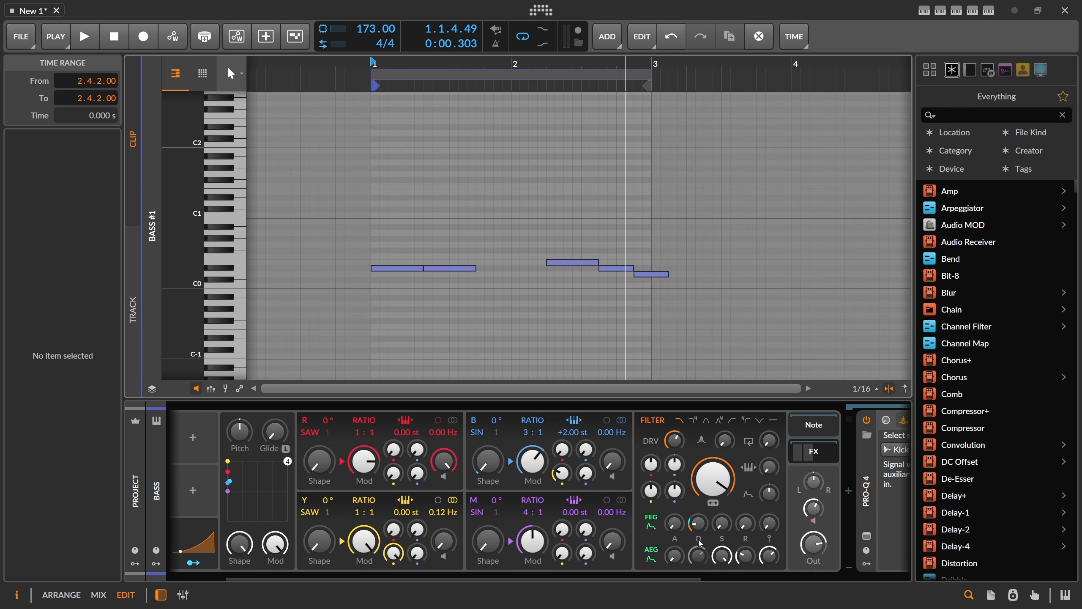
right_click(701, 528)
click(753, 597)
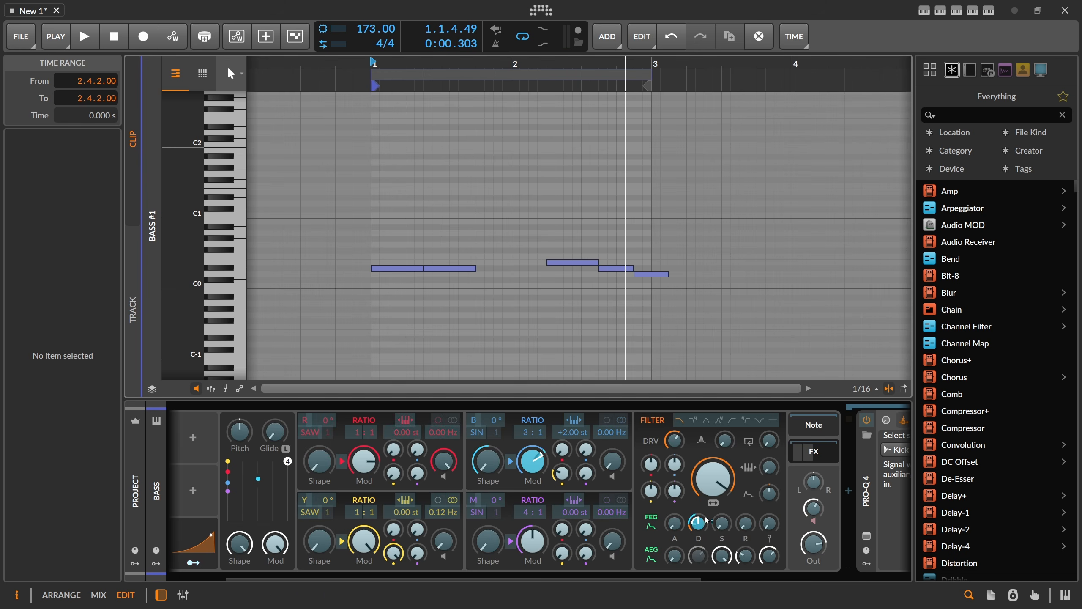
key(space)
drag(698, 524, 698, 537)
key(space)
scroll(701, 540, up, 3)
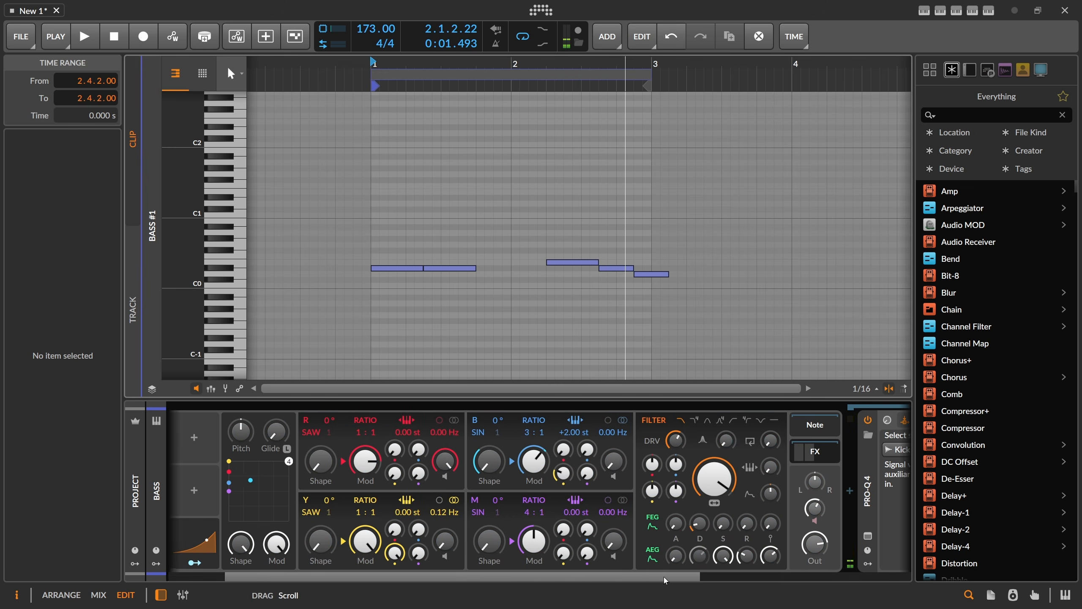
Step: Modulate Phase-4's pitch with the filter envelope by about 11.66 st, set the filter envelope decay to 97.9 ms, and audition the loop
click(737, 527)
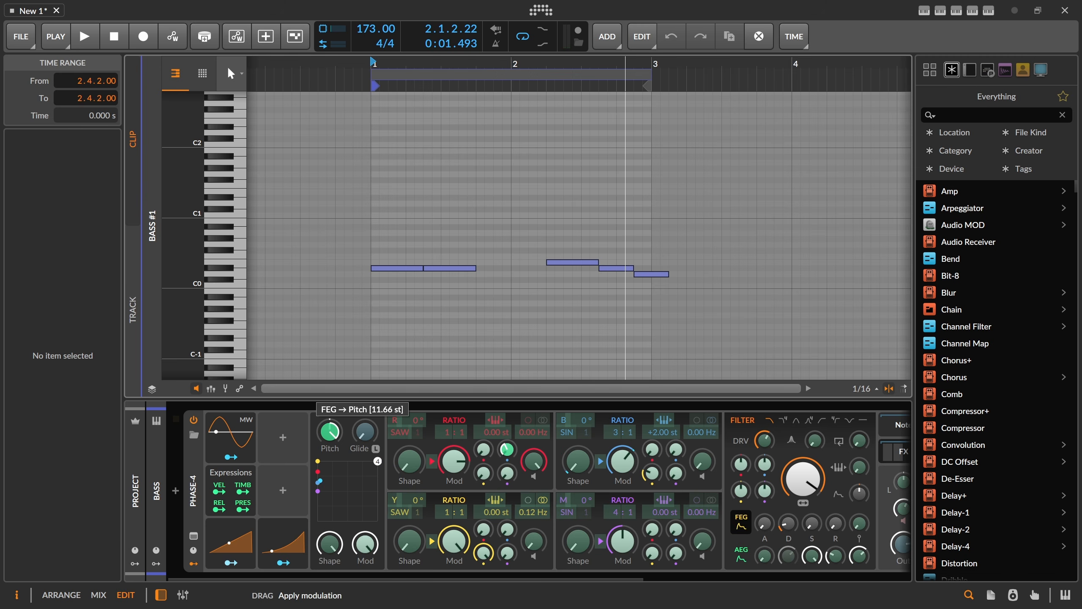
key(space)
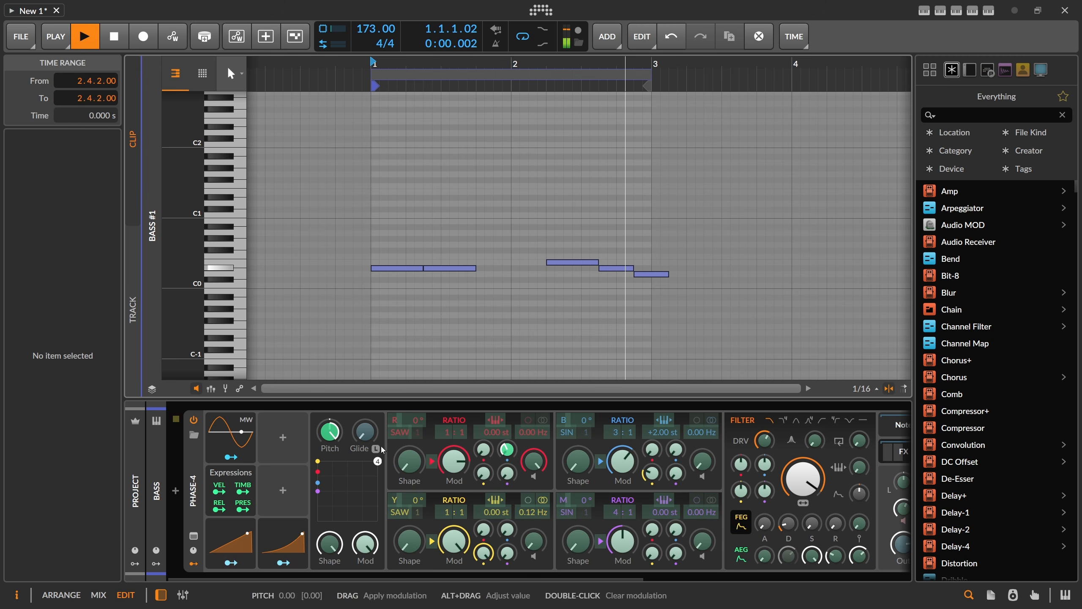
key(space)
key(space)
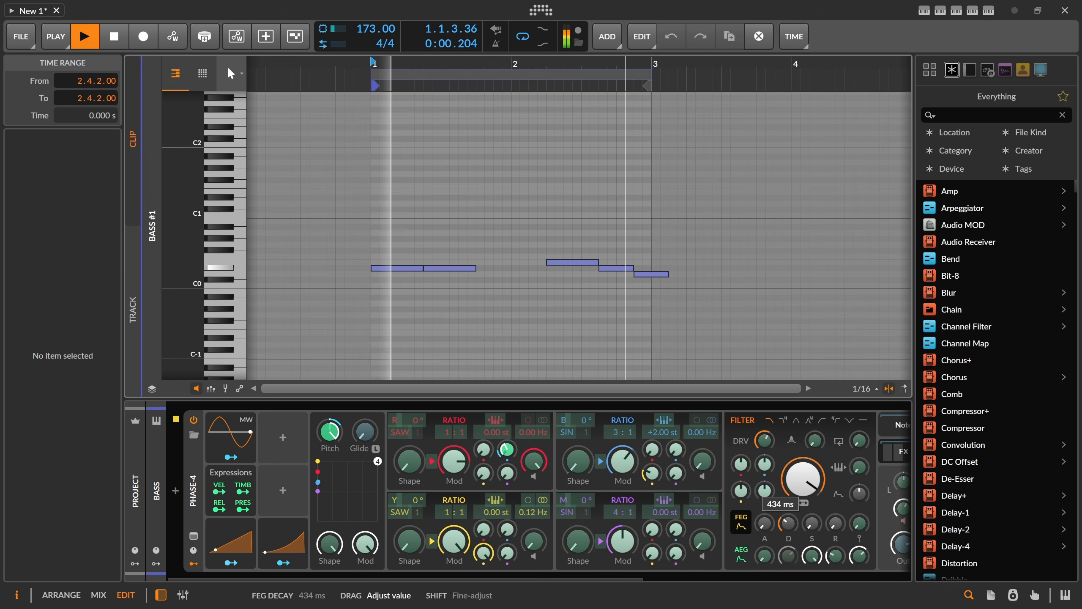
key(space)
drag(788, 523, 789, 536)
key(space)
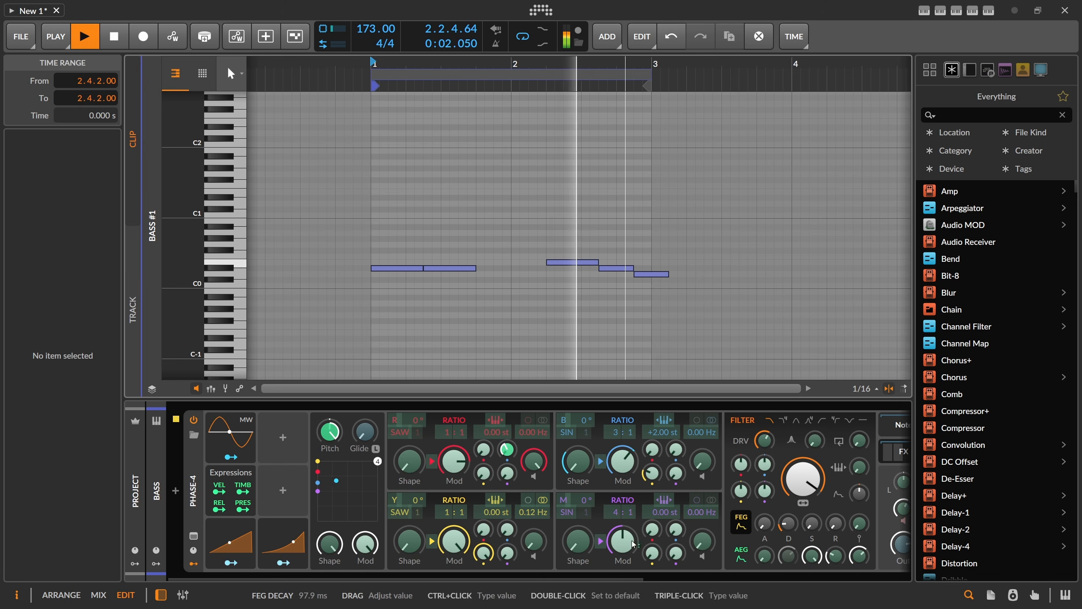
mouse_move(458, 574)
mouse_down()
mouse_move(563, 573)
mouse_move(459, 573)
mouse_up()
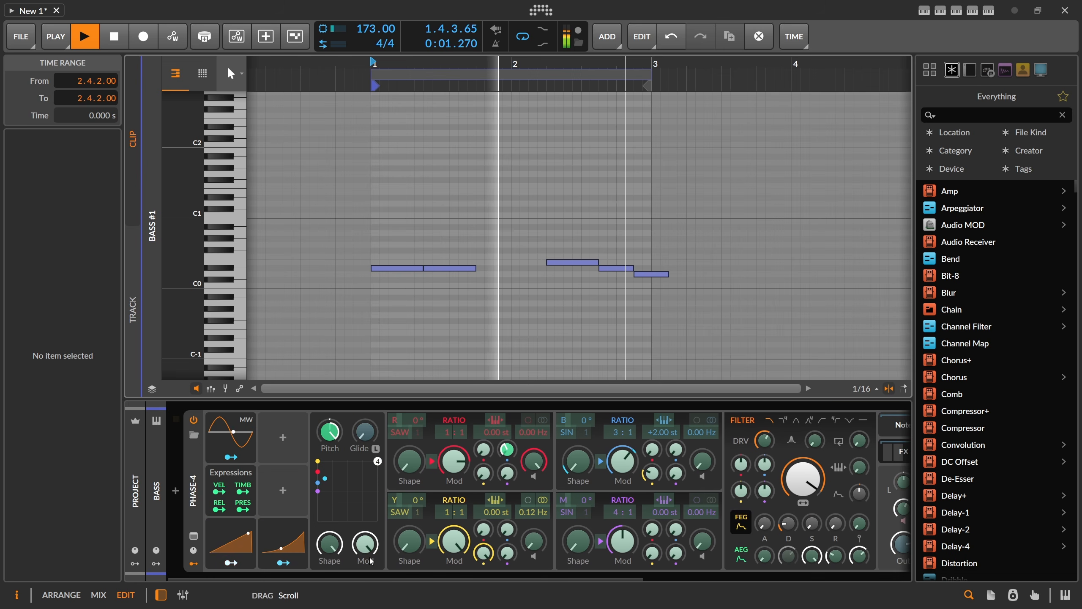
key(space)
click(285, 494)
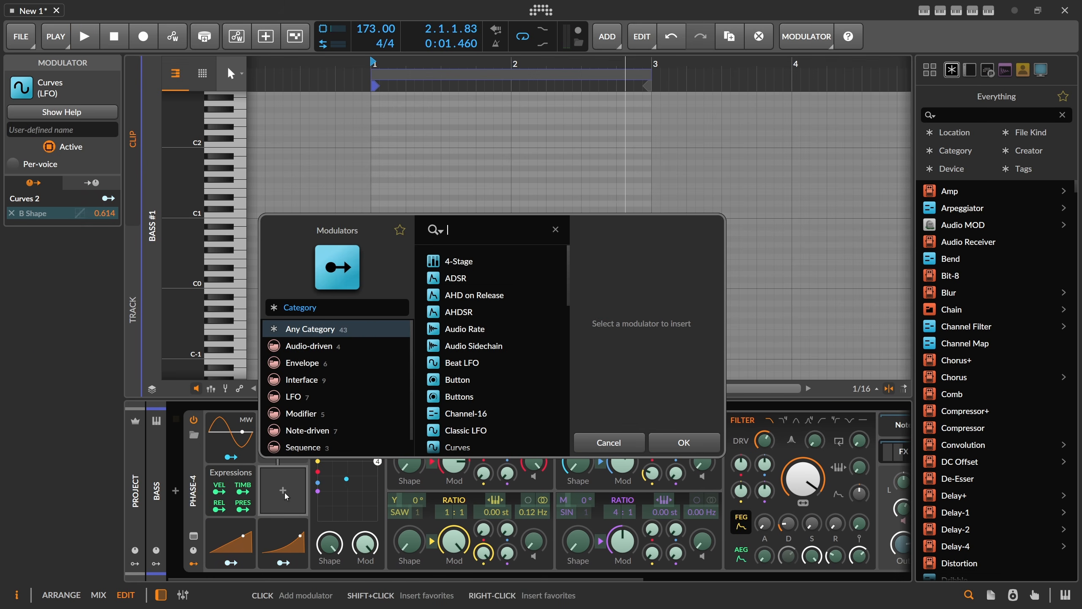
text(curve)
key(Down)
key(Return)
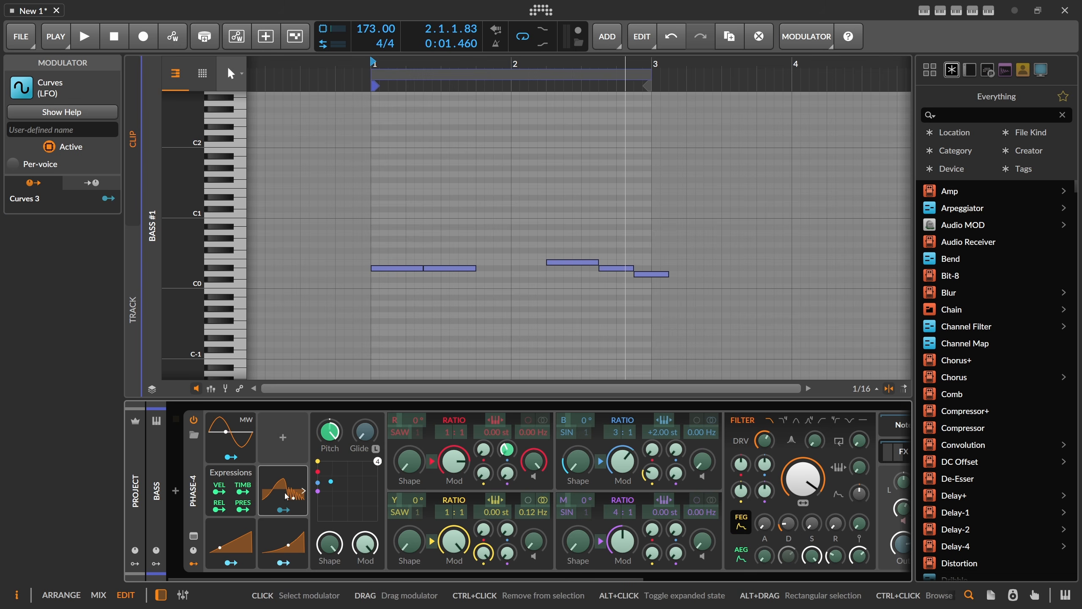
click(283, 483)
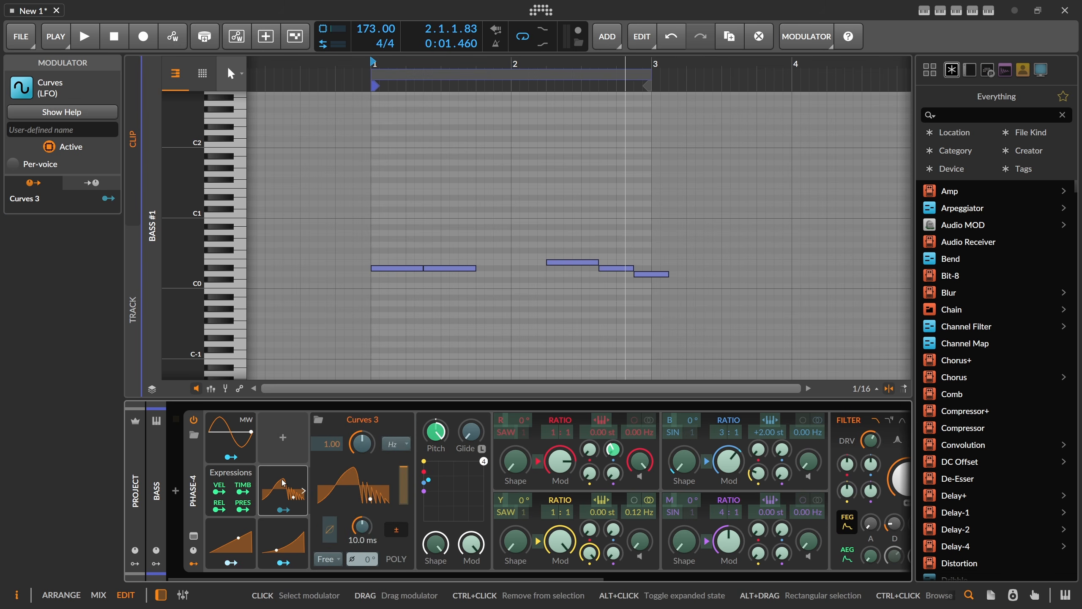
key(Delete)
Step: Add a Classic LFO modulator to Phase-4 and map it to the B→R modulation amount at 0.180
click(285, 490)
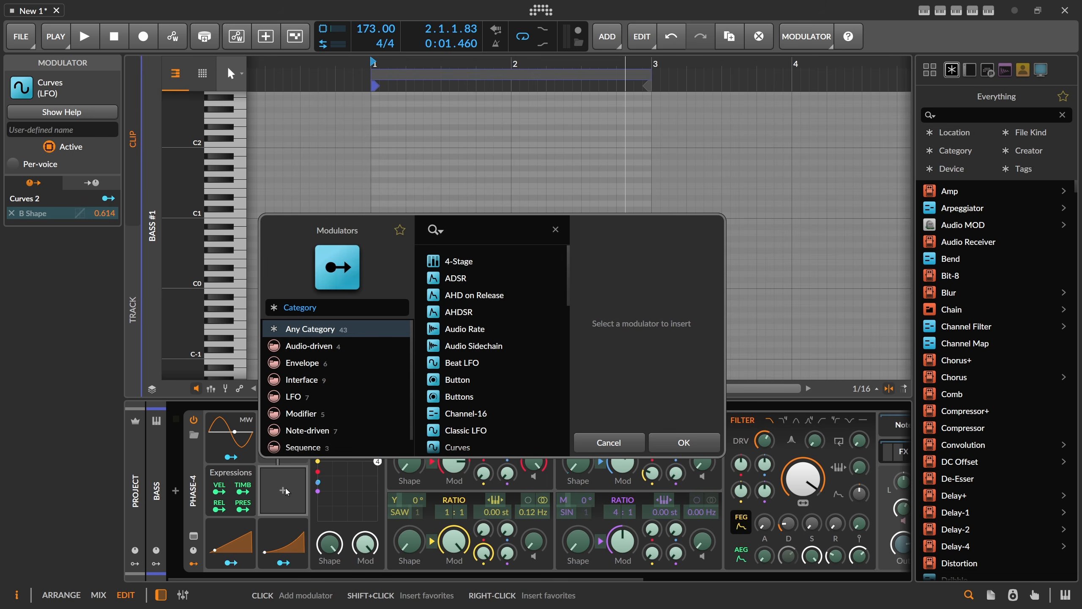
text(lfo)
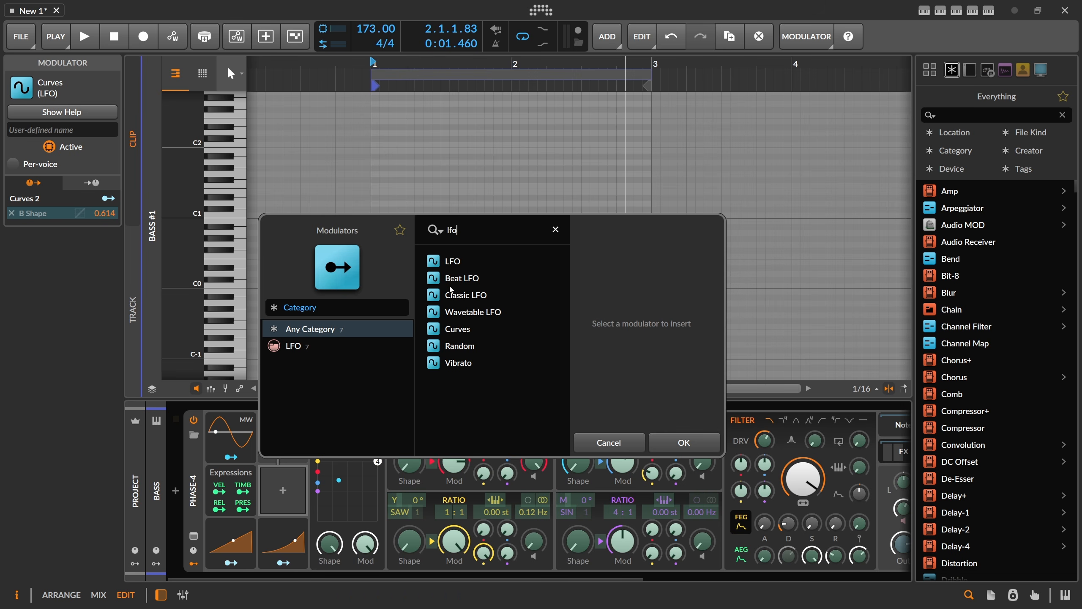
click(462, 277)
double_click(466, 294)
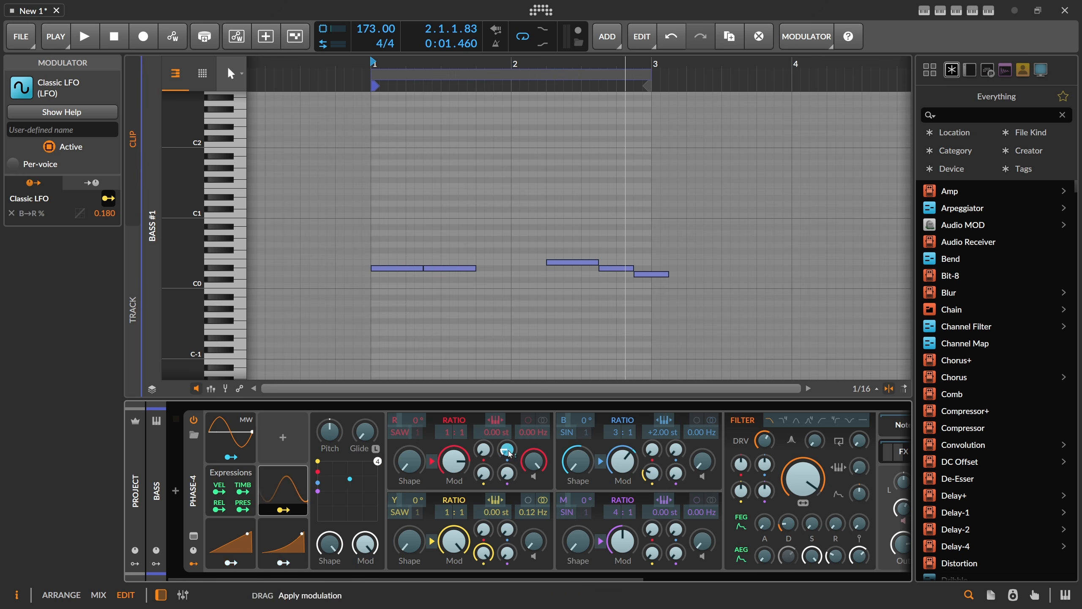
Step: During playback, set the Classic LFO rate to 1.63 Hz with Note Retrigger enabled, and change operator B's ratio to 2:1
click(283, 486)
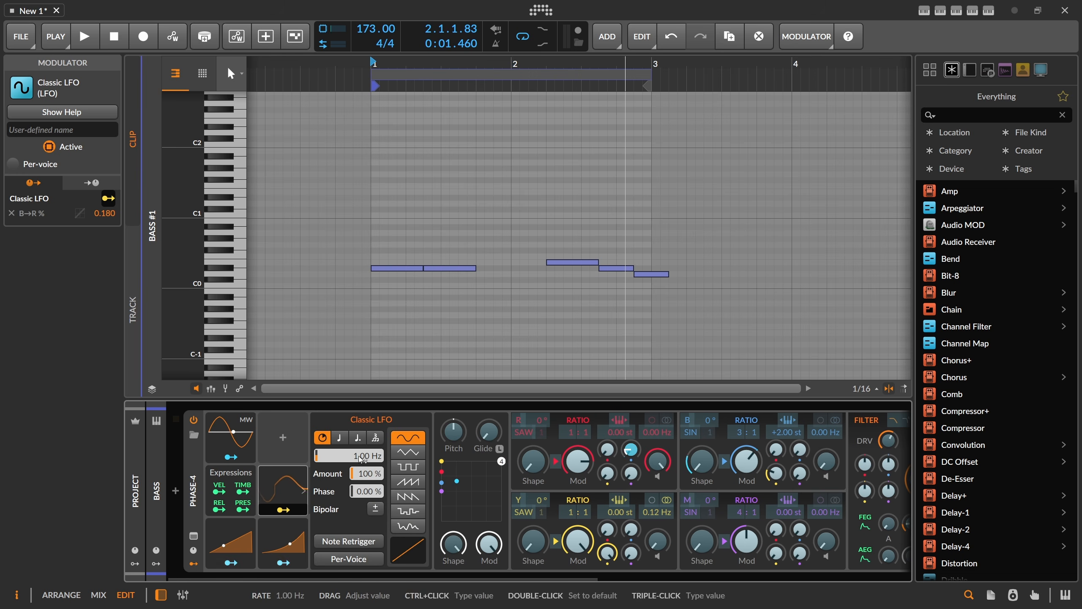
key(space)
mouse_move(360, 458)
mouse_down()
mouse_move(361, 440)
mouse_move(360, 466)
mouse_up()
click(349, 541)
drag(729, 437, 729, 441)
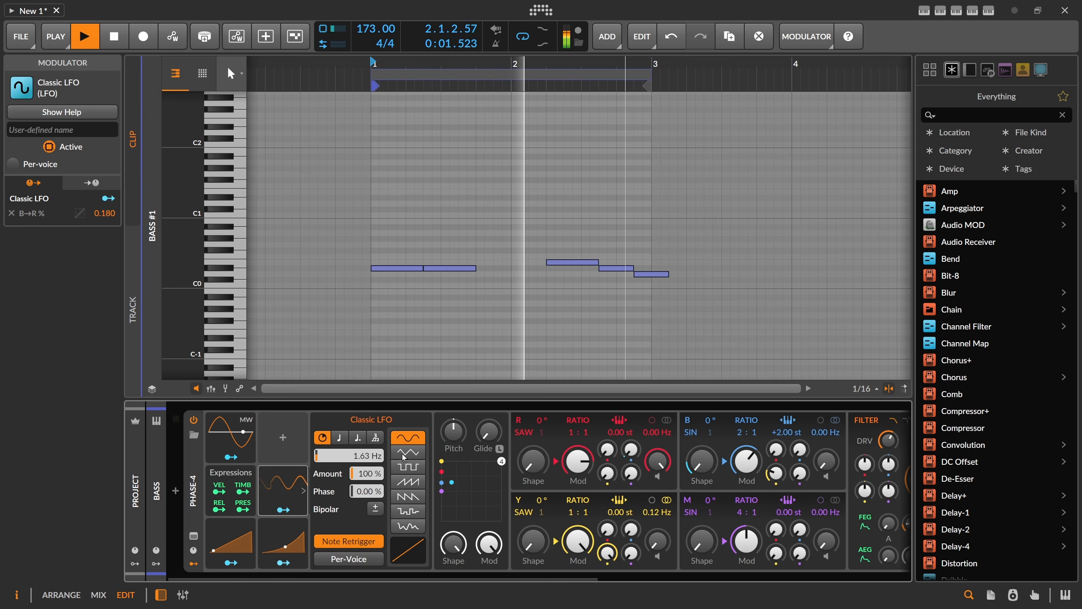
Step: Set the Classic LFO rate to 1.79 Hz, adjust operator B's yellow modulation amount, and reset operator B's detune to 0.00 st
mouse_move(361, 455)
mouse_down()
mouse_move(361, 439)
mouse_move(361, 453)
mouse_up()
drag(776, 473, 776, 479)
key(space)
double_click(786, 436)
key(space)
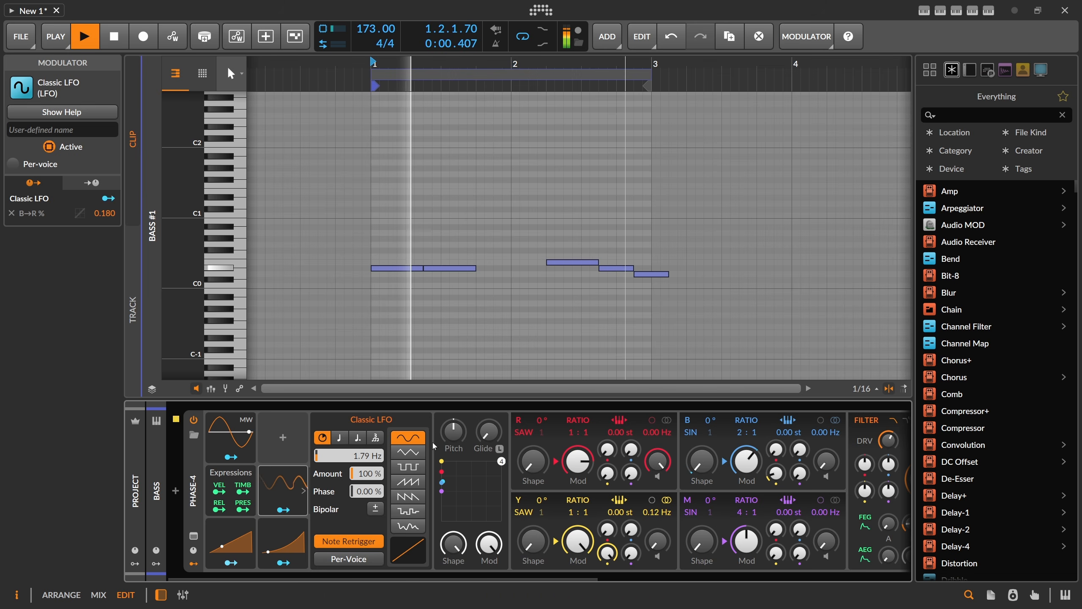
Step: Try the Classic LFO rate at 3.63 Hz, stop playback, and lower the rate to 2.46 Hz
mouse_move(369, 456)
mouse_down()
mouse_move(369, 490)
mouse_move(369, 462)
mouse_up()
key(space)
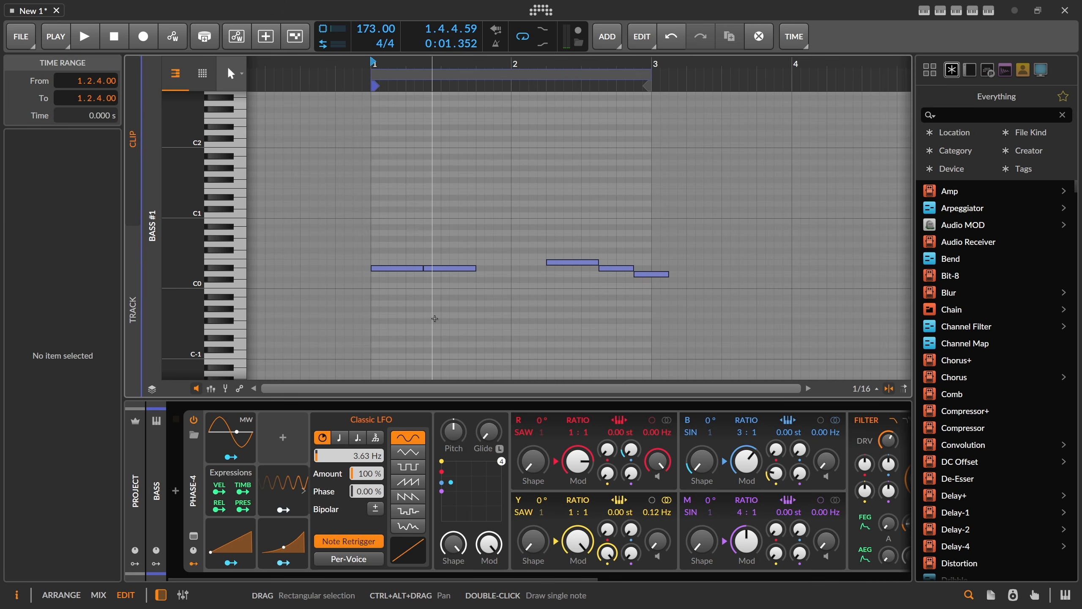
click(434, 349)
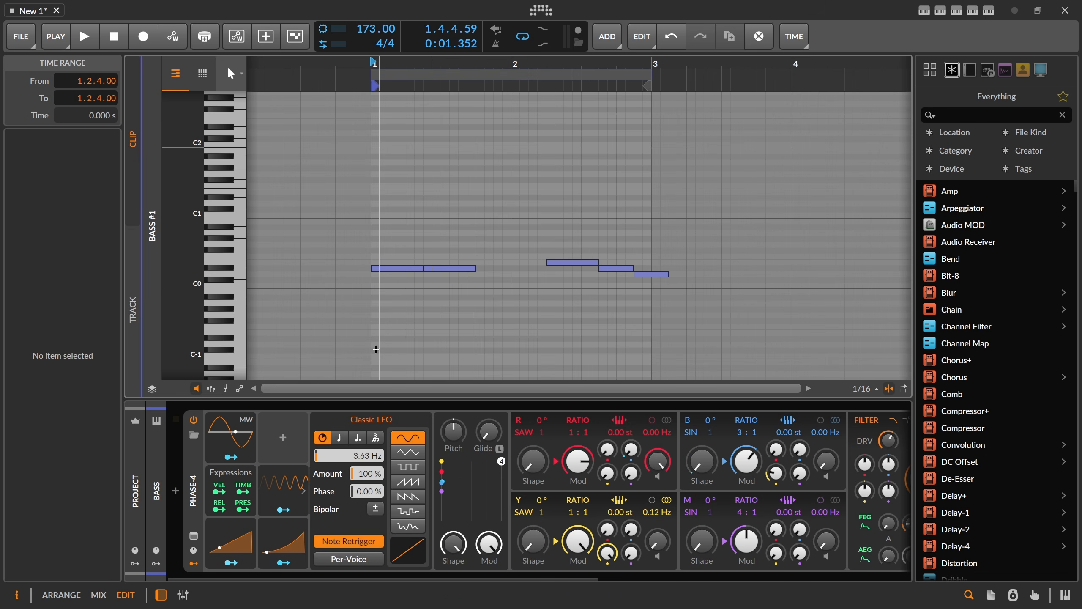
drag(405, 242, 562, 317)
click(562, 317)
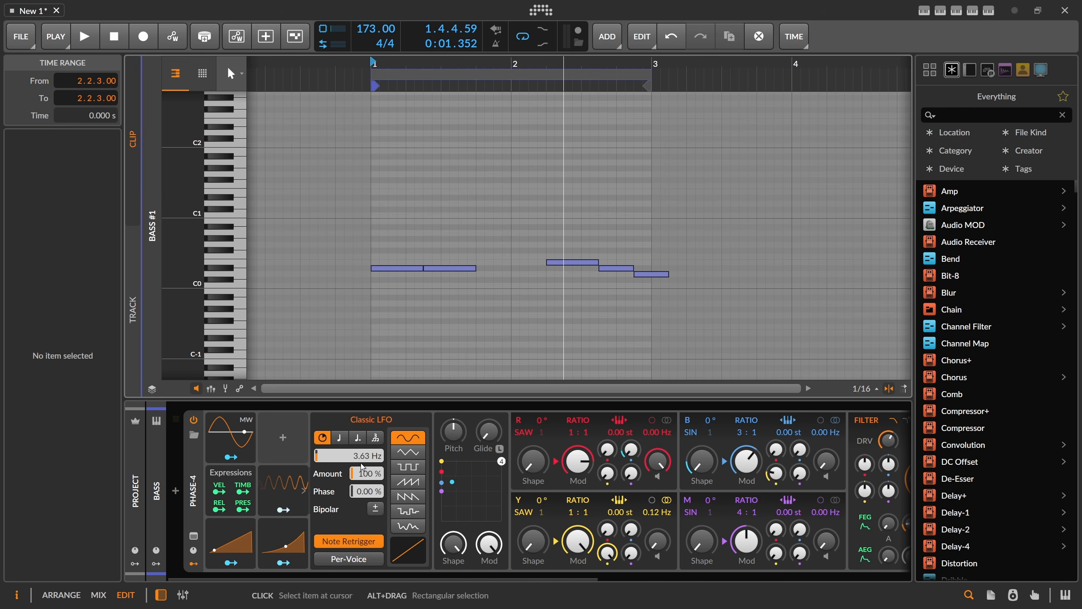
drag(359, 461, 359, 486)
click(397, 346)
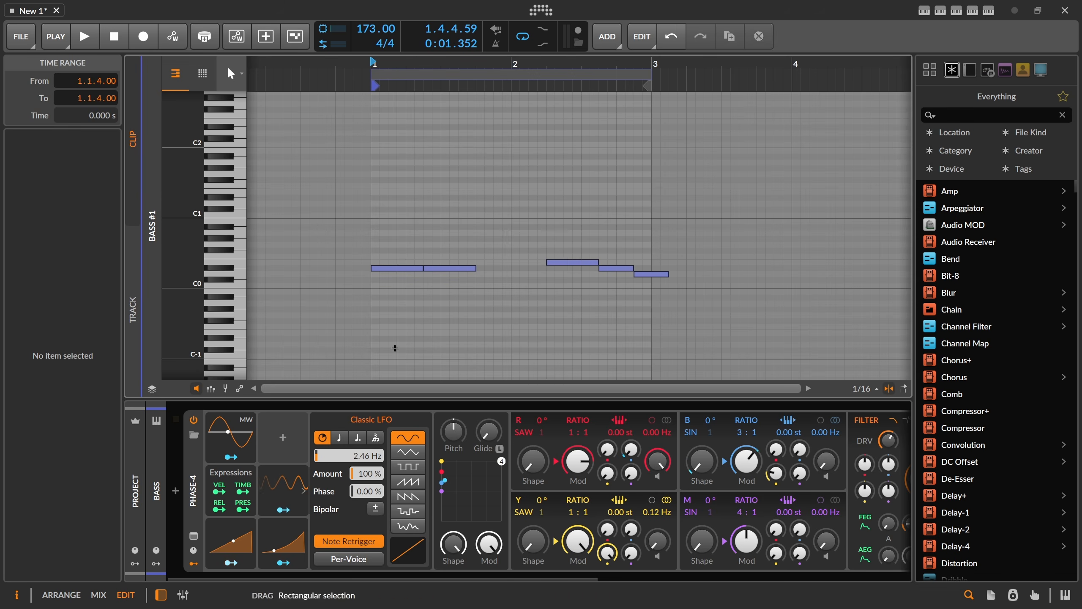
Step: Switch to the arrangement view and toggle arranger automation writing on and off
key(Tab)
click(177, 39)
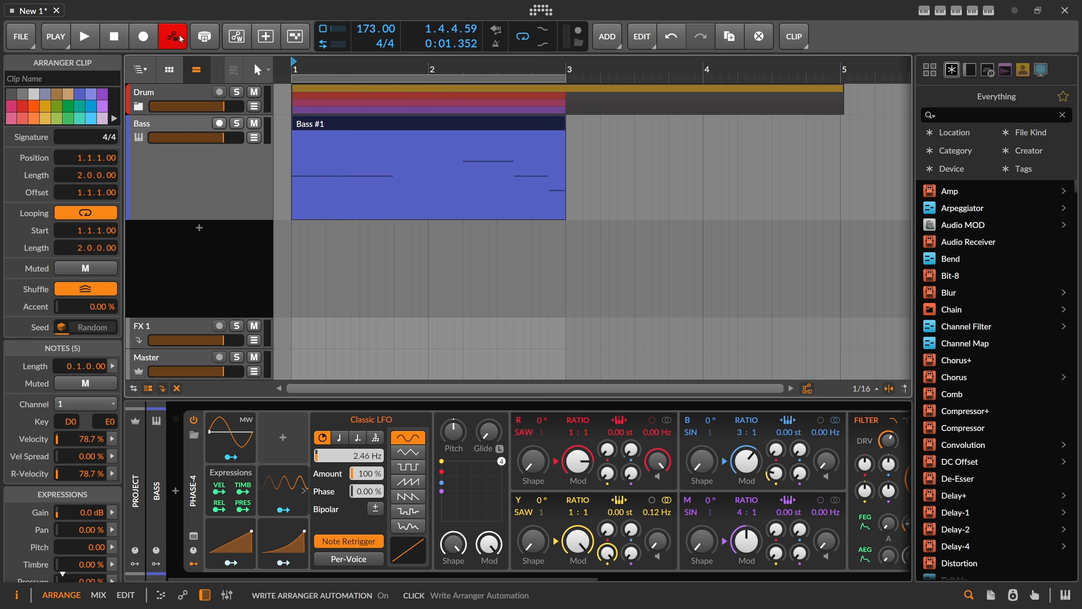
click(178, 38)
click(178, 39)
click(178, 39)
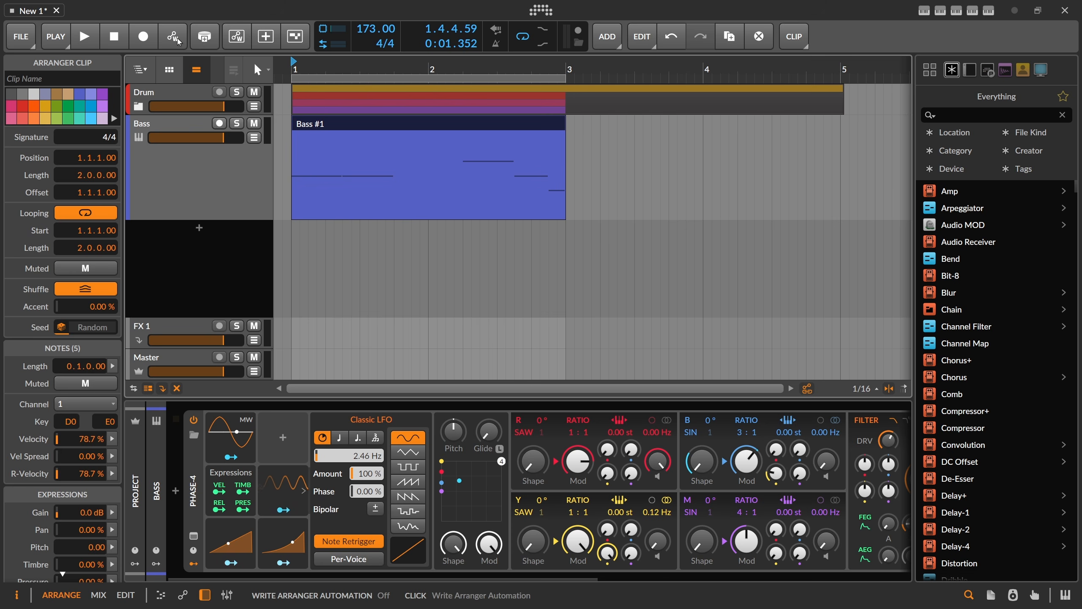
click(178, 39)
click(178, 40)
click(178, 39)
click(178, 40)
click(178, 40)
click(178, 39)
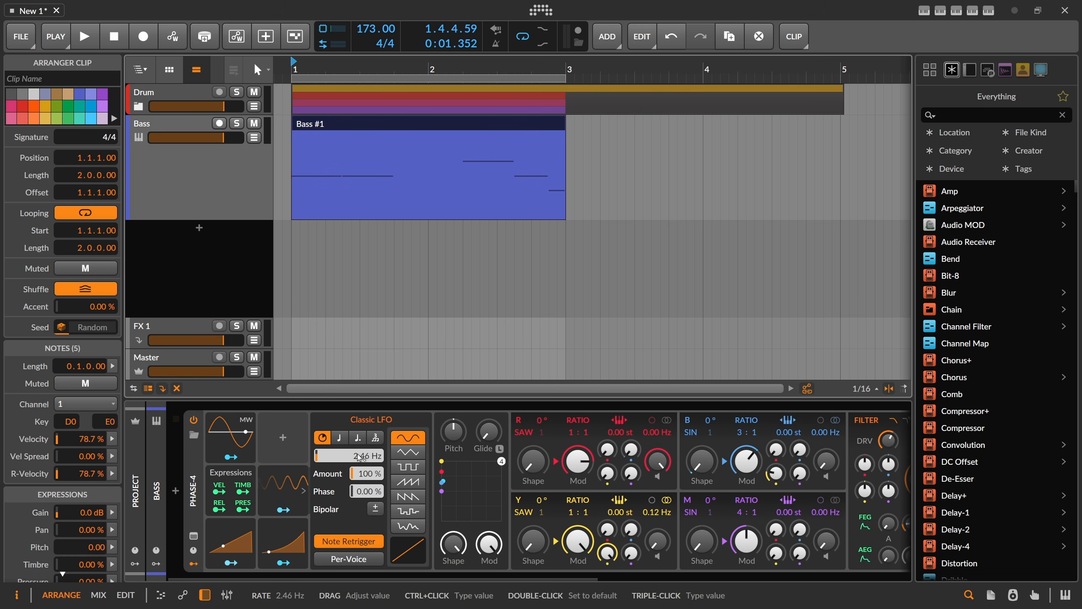
Step: Record automation of the Classic LFO rate by varying it while the bass loop plays, and stop playback
key(w)
key(space)
mouse_move(363, 457)
mouse_down()
mouse_move(363, 468)
mouse_move(362, 431)
mouse_move(363, 476)
mouse_up()
key(space)
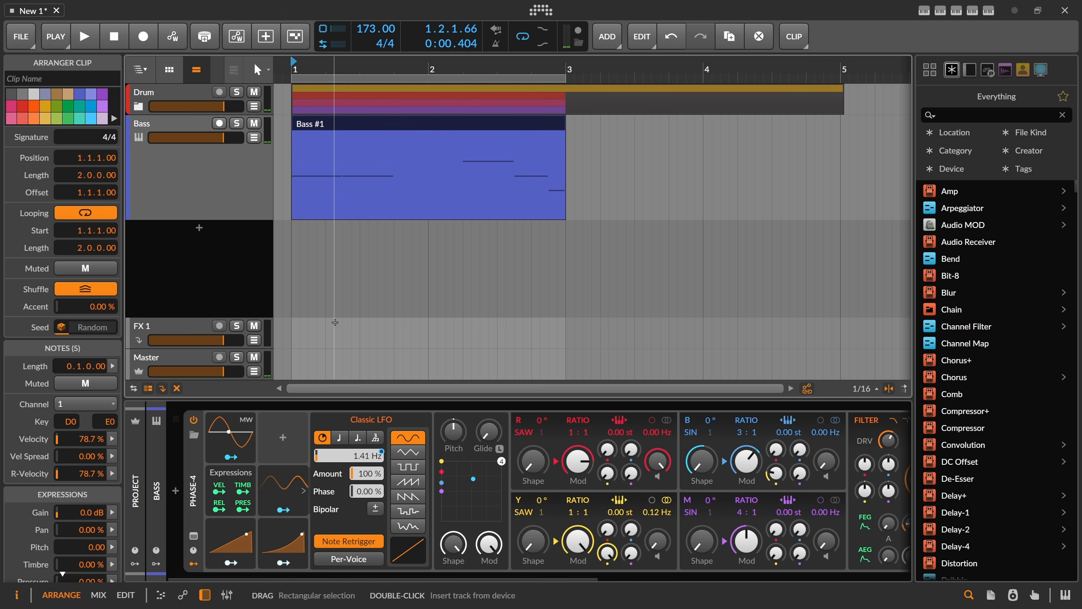
Step: Play the loop, show the Bass track's automation lane to examine the recorded rate curve, and hide the lane
key(space)
click(255, 141)
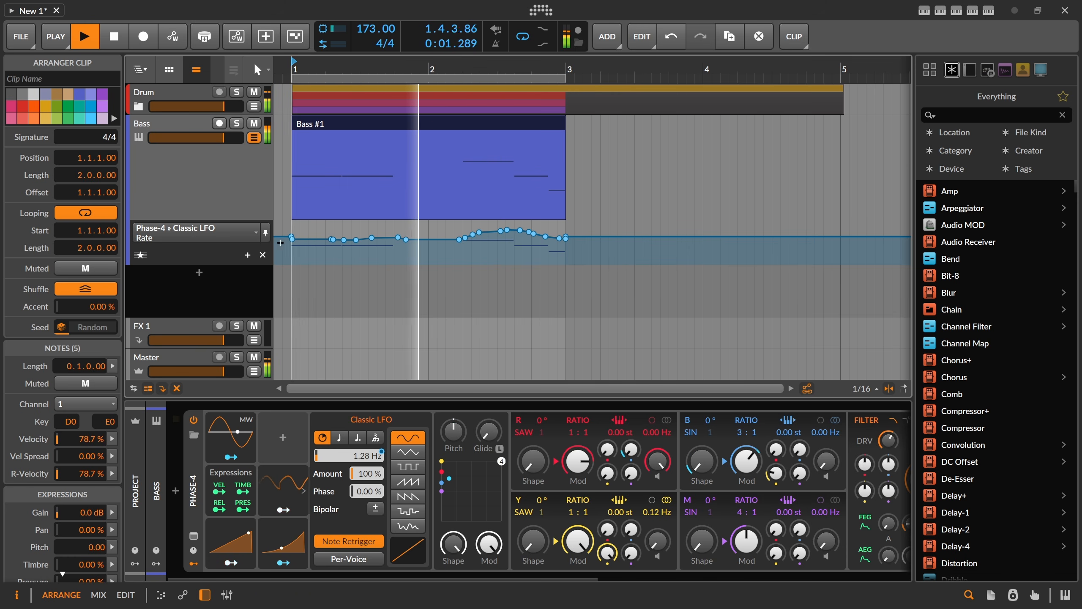
click(254, 137)
Step: Set Phase-4's voice gain to about -5.4 dB, fine-tune its filter drive, select the Bass track and stop playback
drag(408, 579, 579, 578)
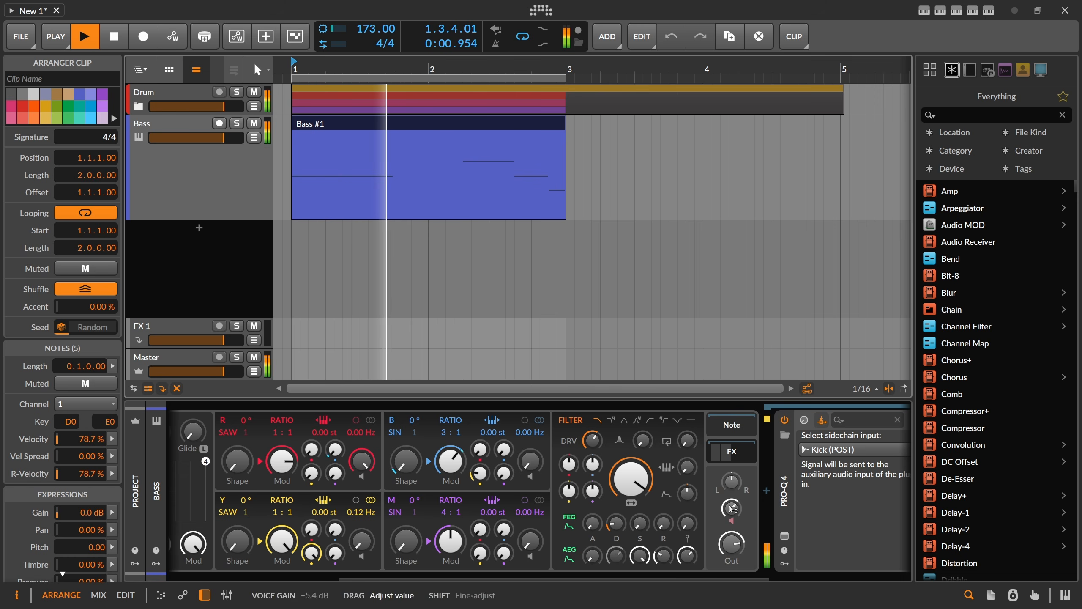
drag(592, 440, 592, 438)
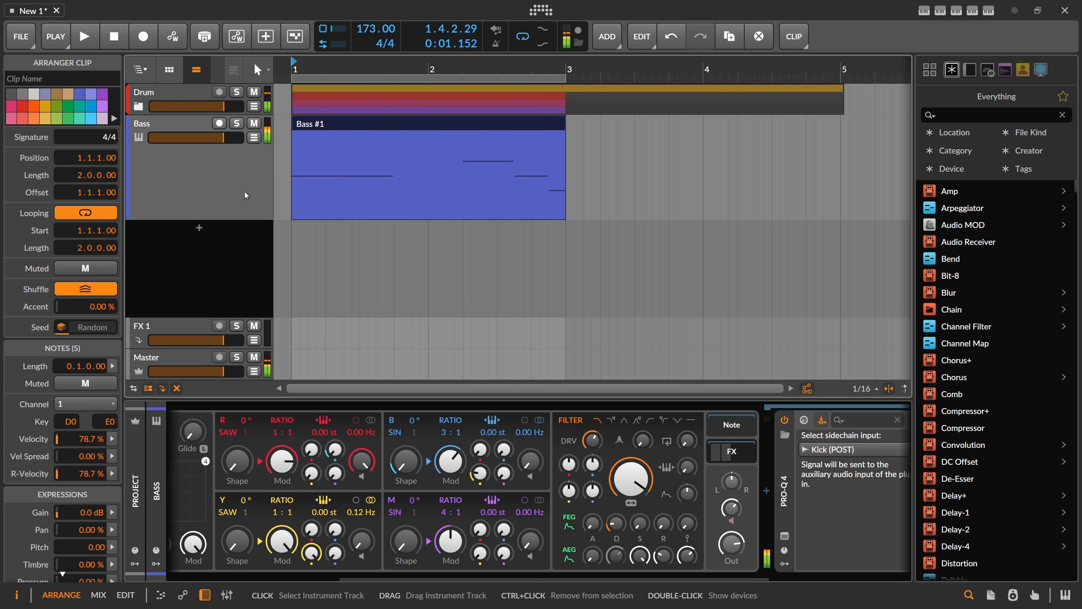
click(210, 212)
key(space)
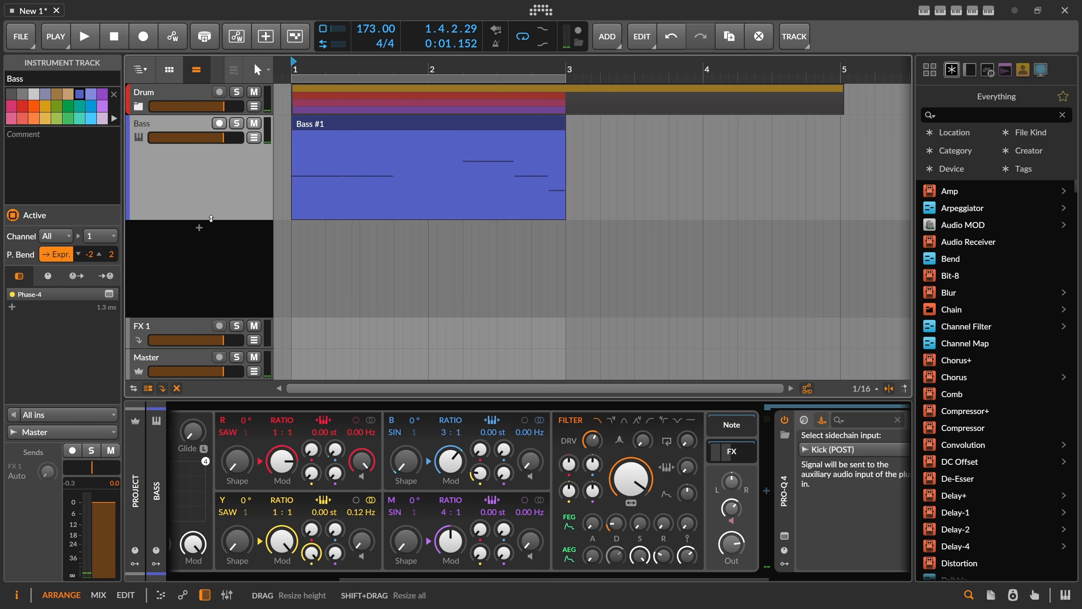
Step: Reduce the Bass track's height and add a new instrument track with the Polymer synth below it
drag(210, 219, 230, 159)
click(421, 125)
click(187, 208)
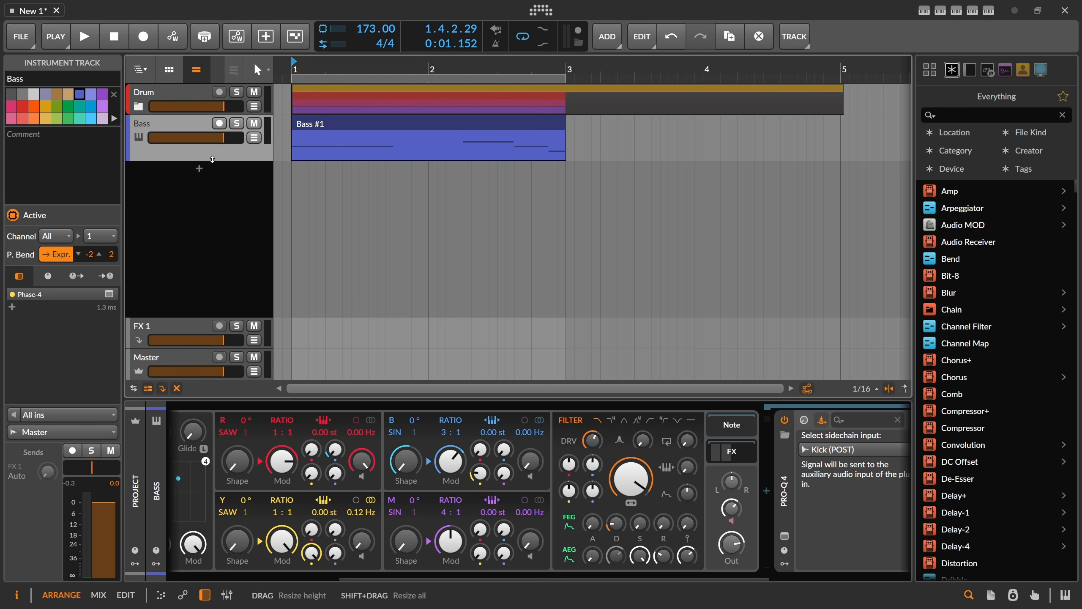
double_click(211, 178)
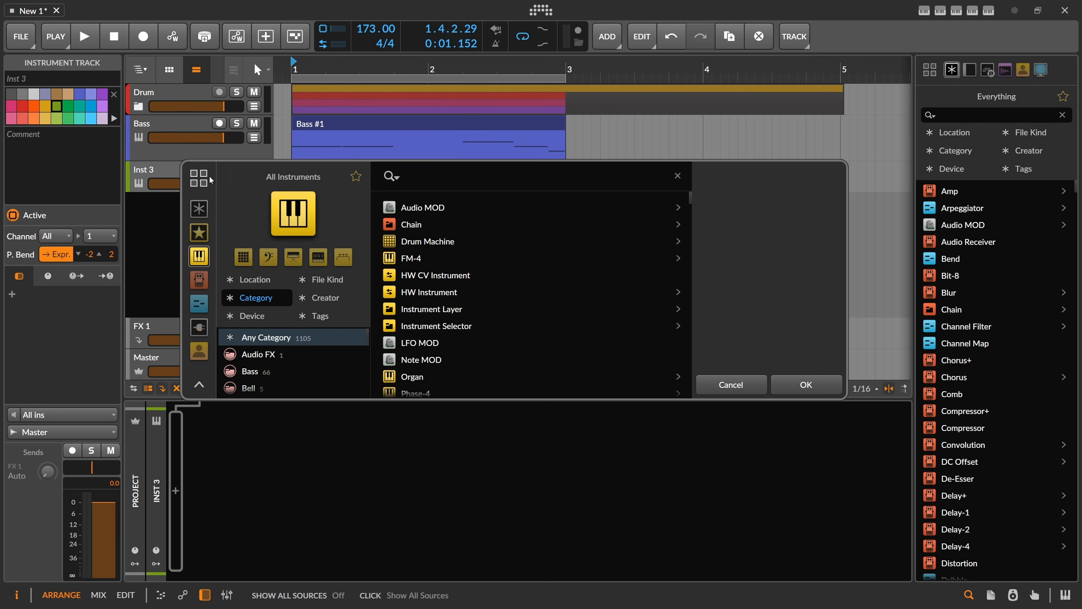
text(polymer)
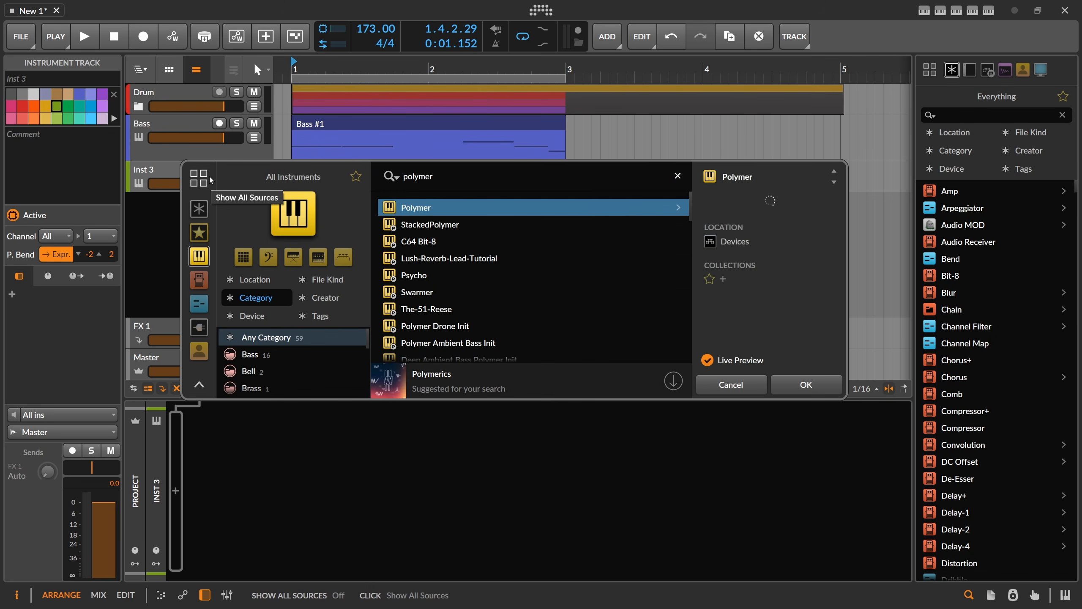
key(Return)
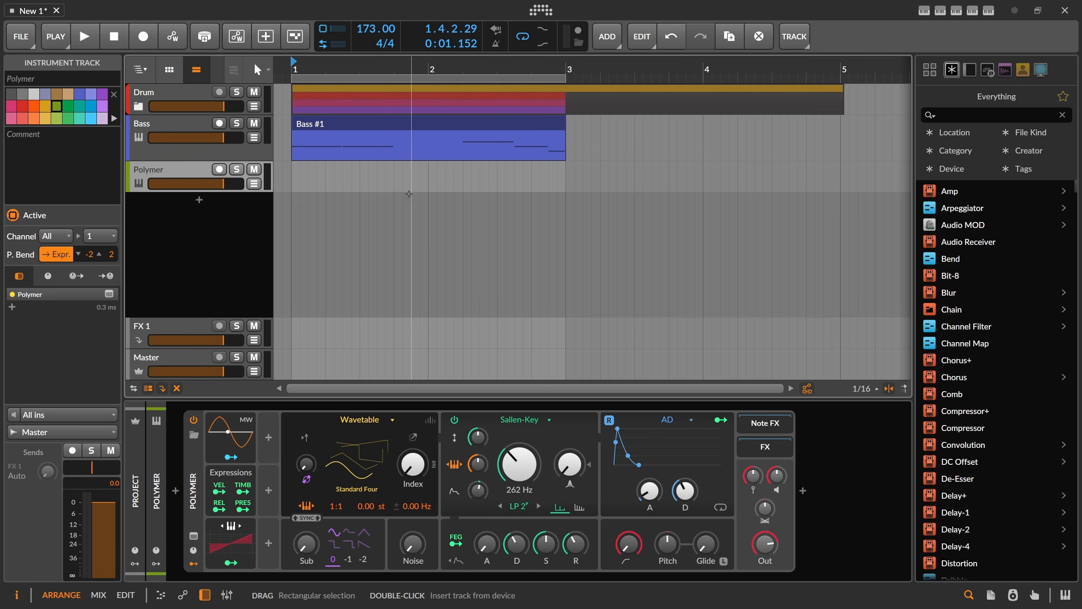
Step: Create a one-bar clip on the Polymer track starting at 1.4 and open it for note editing
double_click(396, 177)
drag(398, 170, 500, 168)
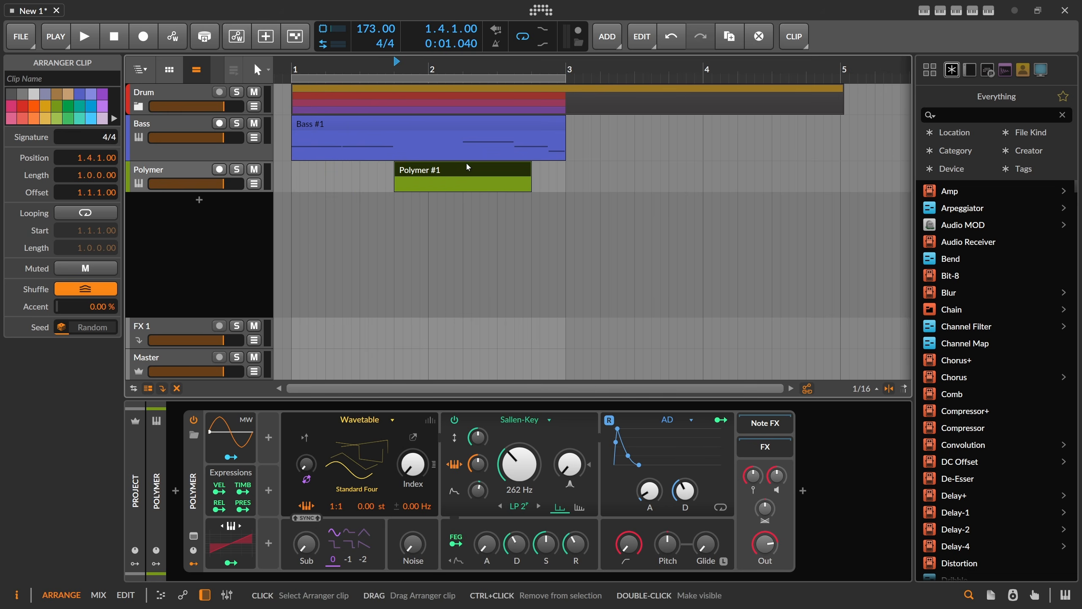
double_click(468, 167)
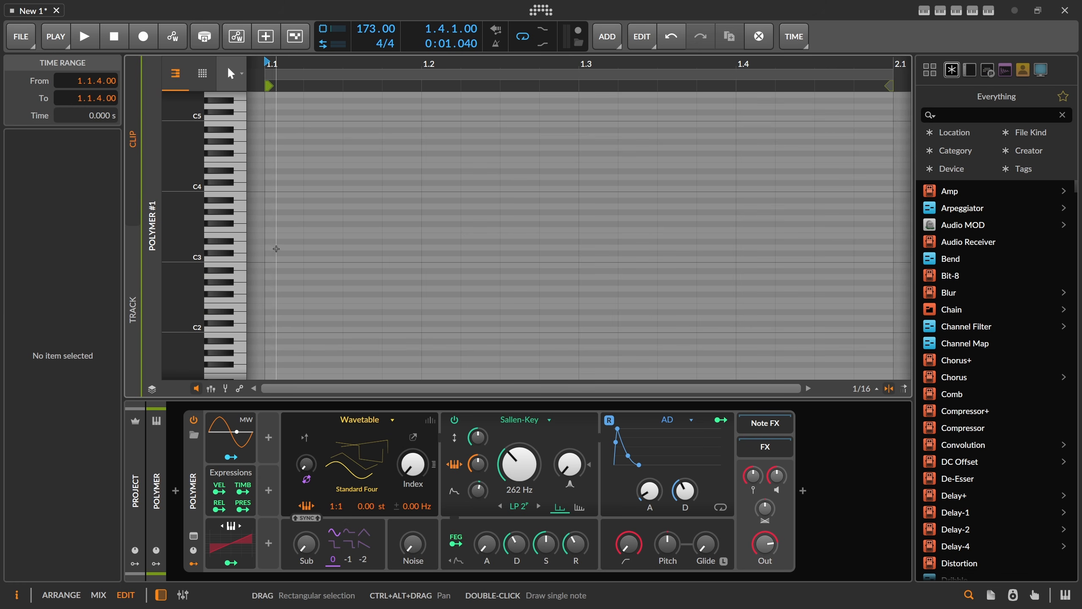
Step: Draw a D#3 note from the clip's start to just past beat 3, and set Polymer's oscillator unison to 16 voices
double_click(277, 242)
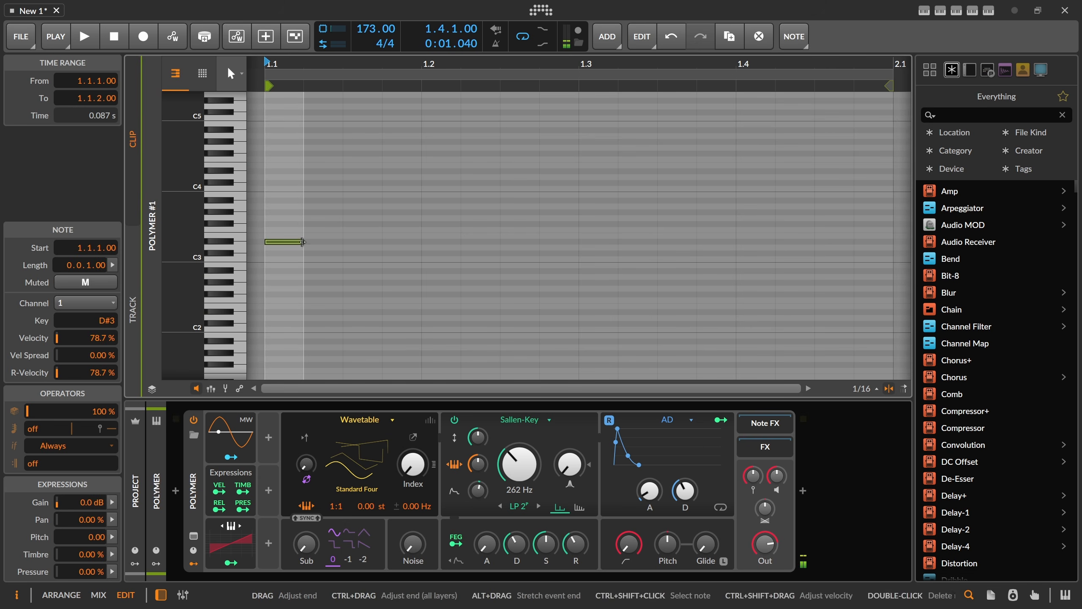
drag(302, 242, 548, 349)
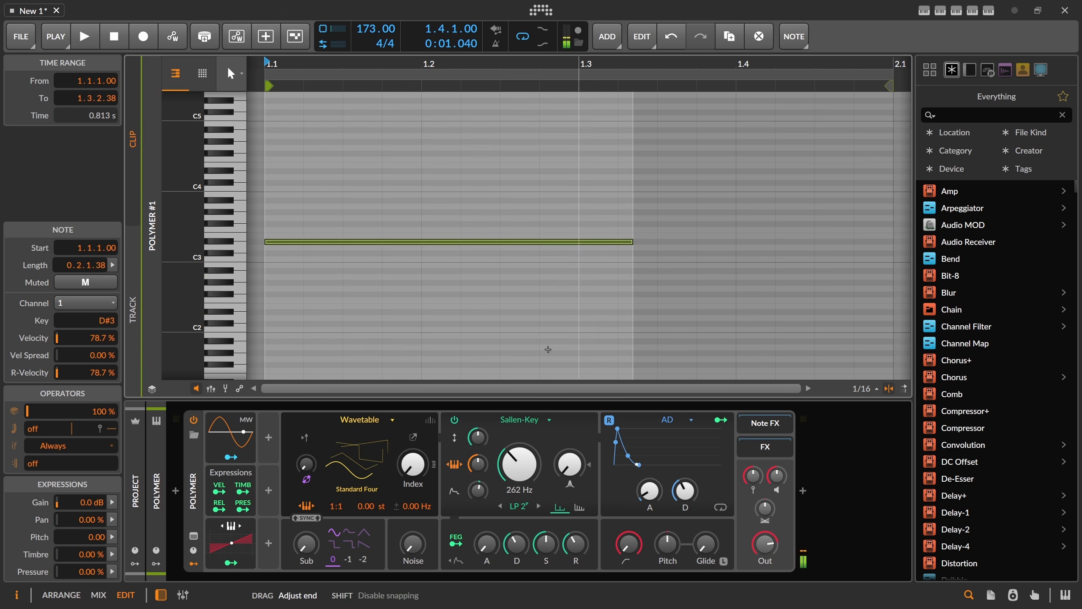
click(430, 420)
key(space)
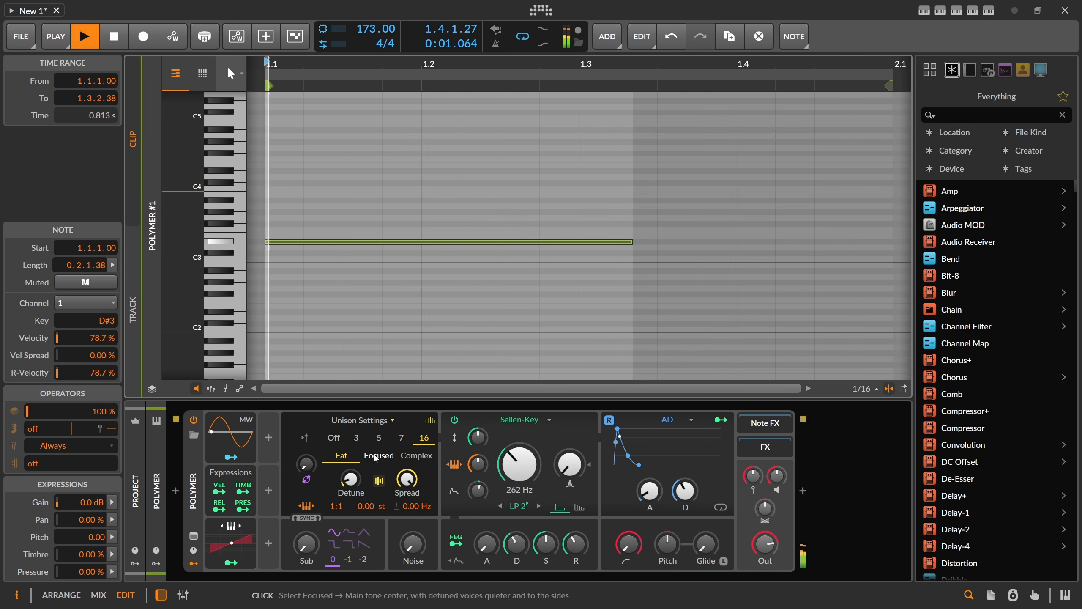
Step: Add an A#3 note above the D#3 note with the same length, and try an E3 note between them
scroll(303, 243, up, 3)
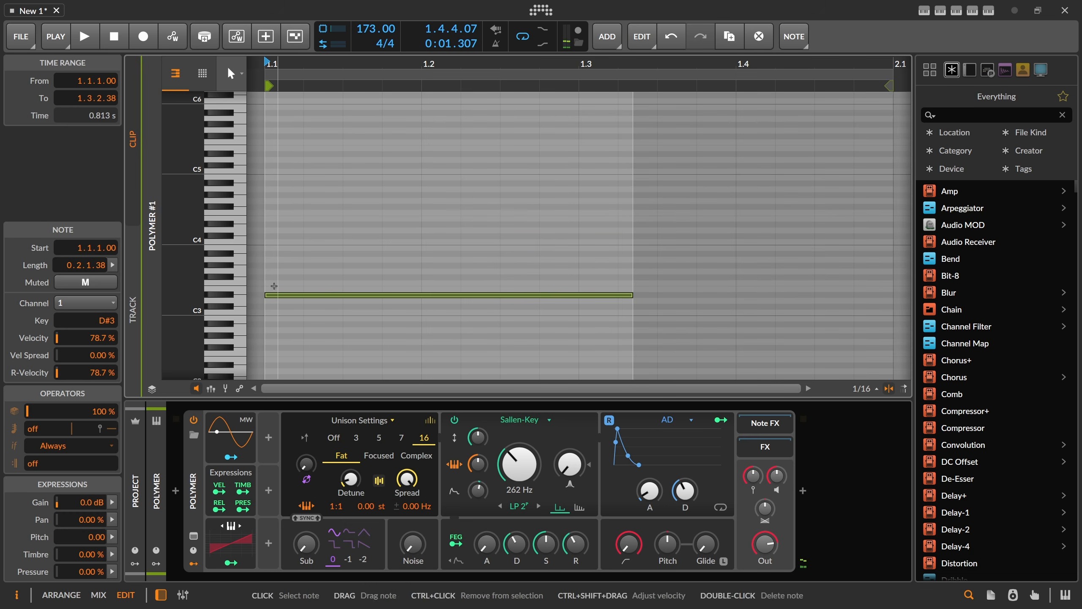
double_click(272, 255)
drag(296, 236, 277, 295)
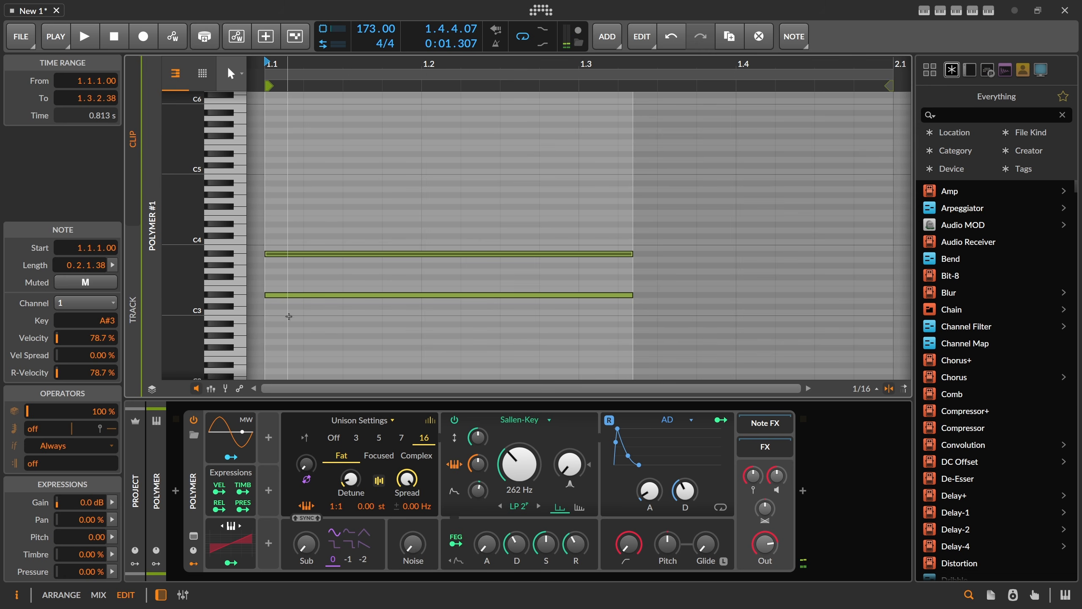
click(271, 288)
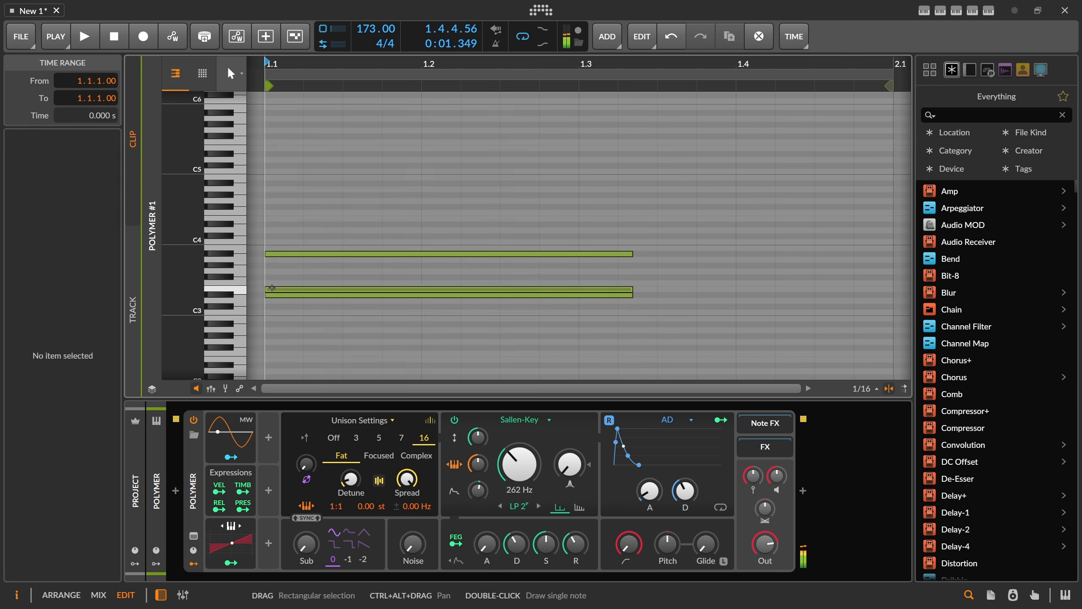
click(279, 295)
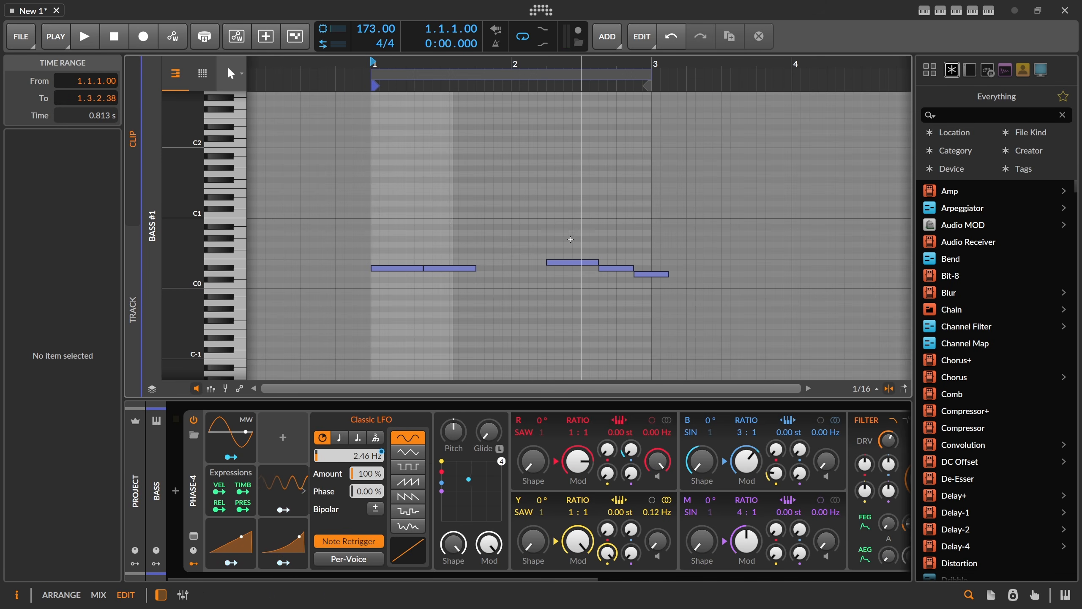
Step: Examine the pitches of the notes in the Bass clip, selecting them individually and all together
click(562, 261)
click(617, 268)
click(643, 270)
click(644, 274)
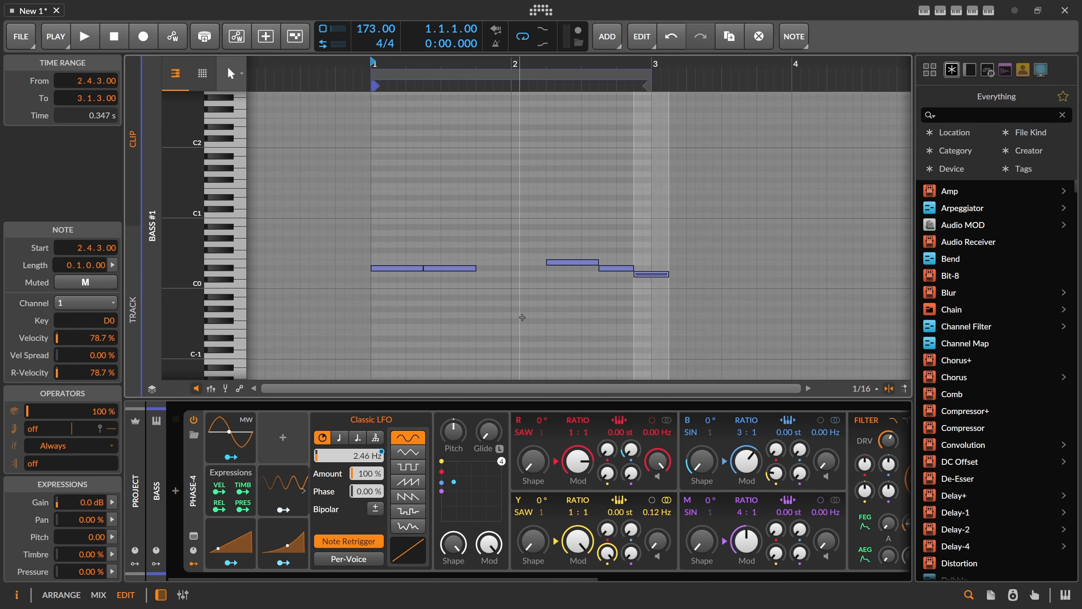
drag(407, 259, 436, 325)
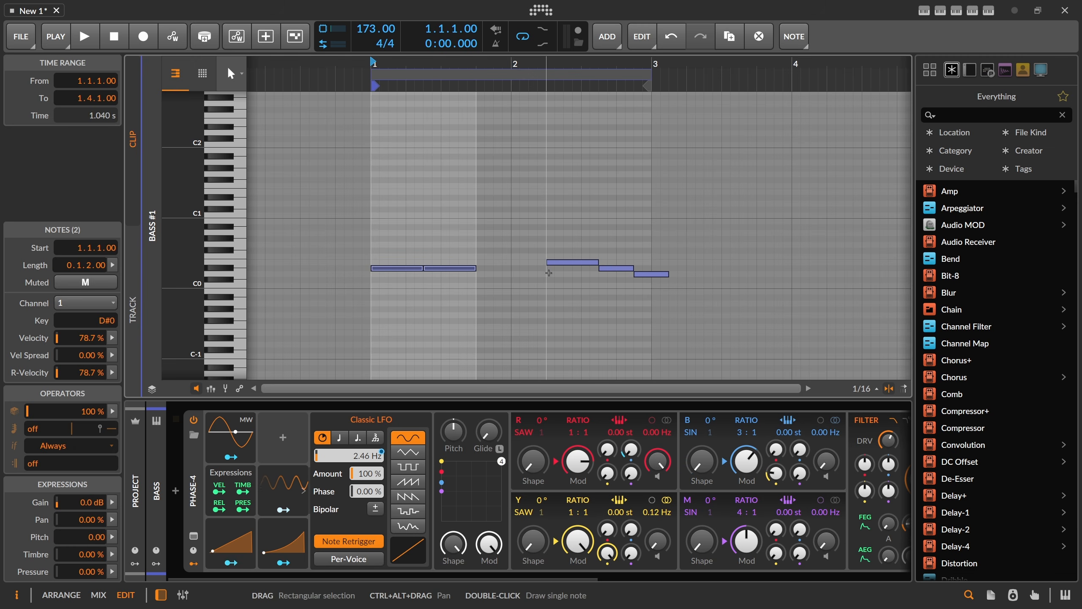
click(554, 262)
drag(651, 258, 649, 306)
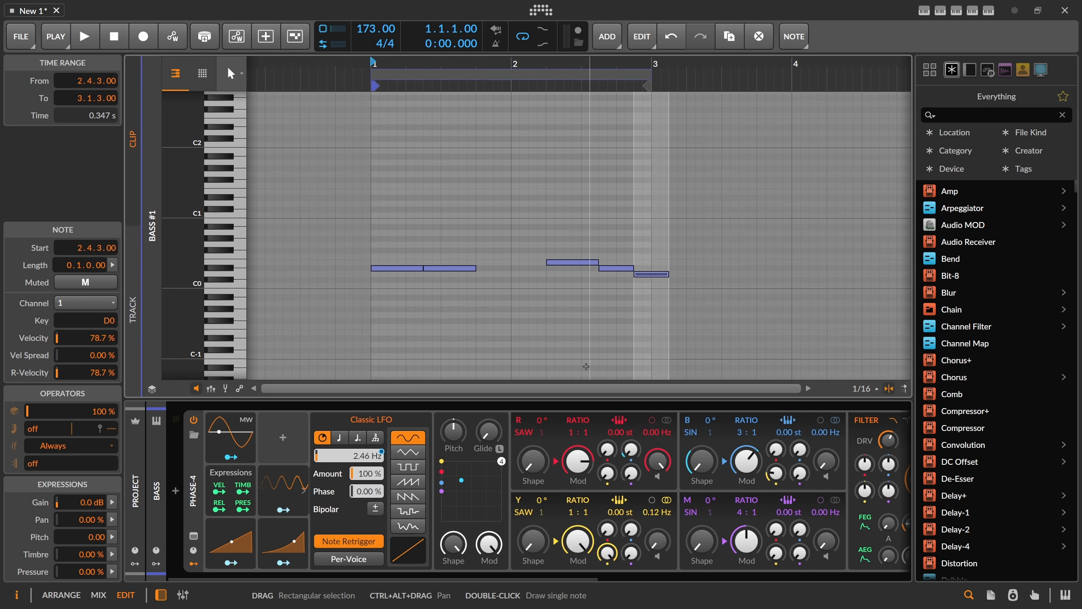
drag(391, 254, 455, 347)
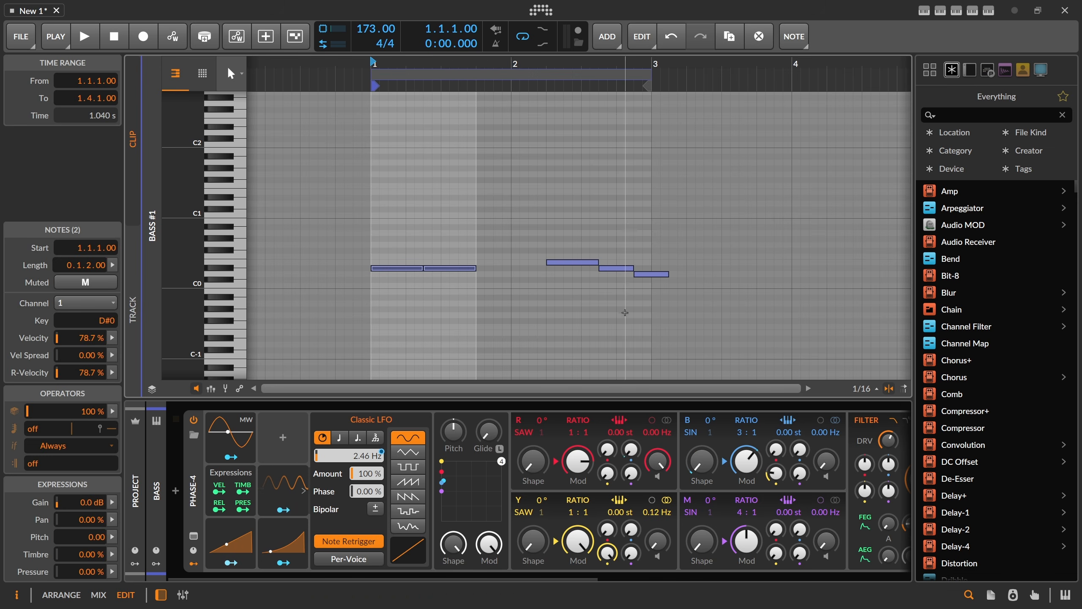
drag(644, 256, 638, 297)
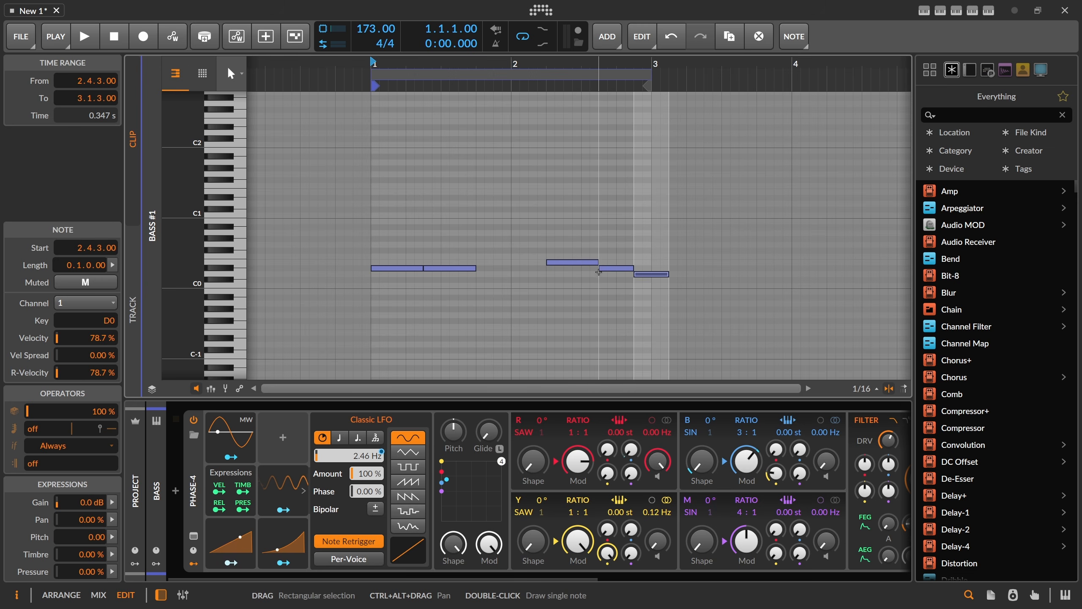
drag(575, 239, 565, 303)
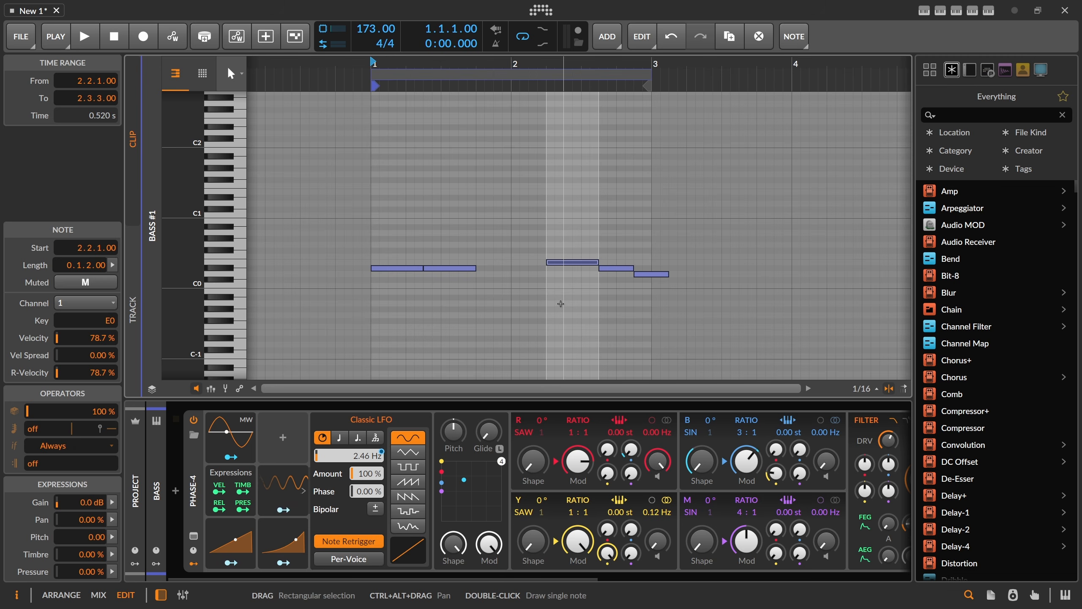
click(507, 295)
drag(388, 223, 636, 341)
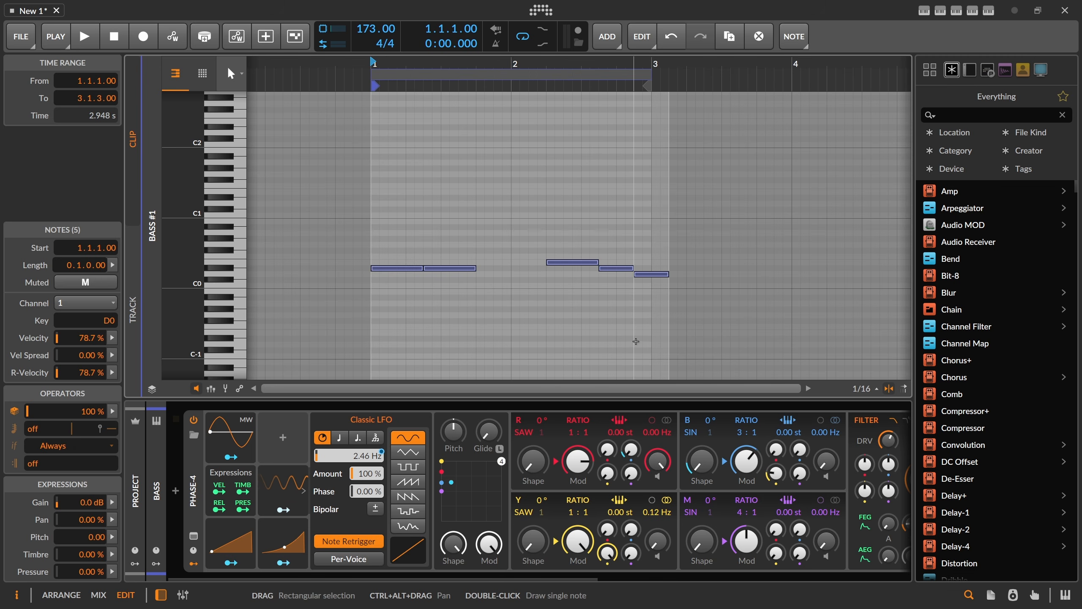
click(592, 340)
drag(399, 219, 679, 335)
Step: Return to the Polymer clip, complete the chord with E3 and D4 notes of the same length, and audition it
key(Tab)
double_click(416, 175)
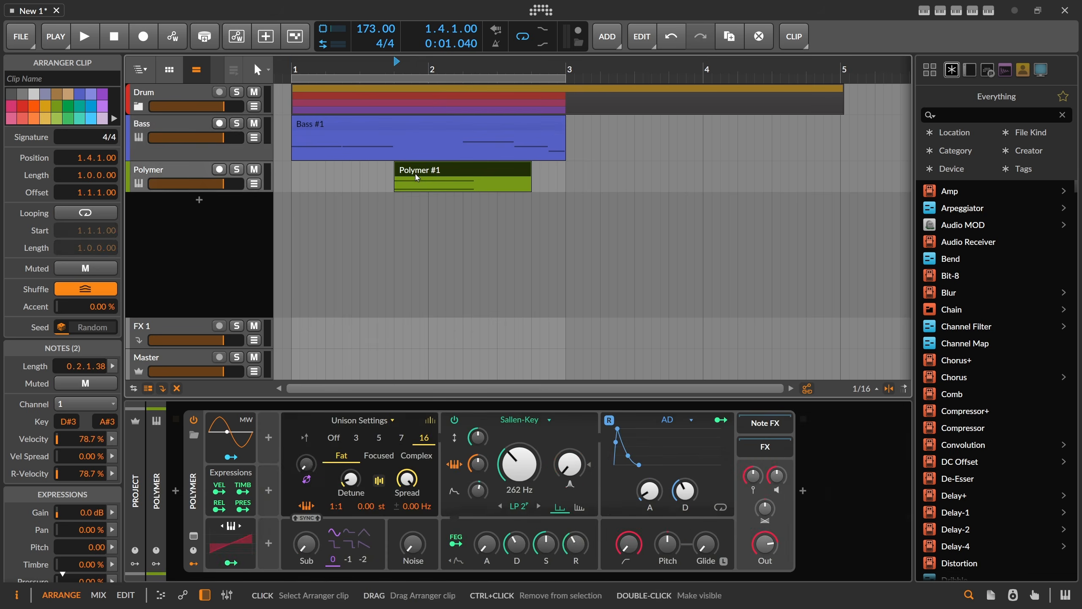
drag(302, 222, 300, 264)
double_click(278, 290)
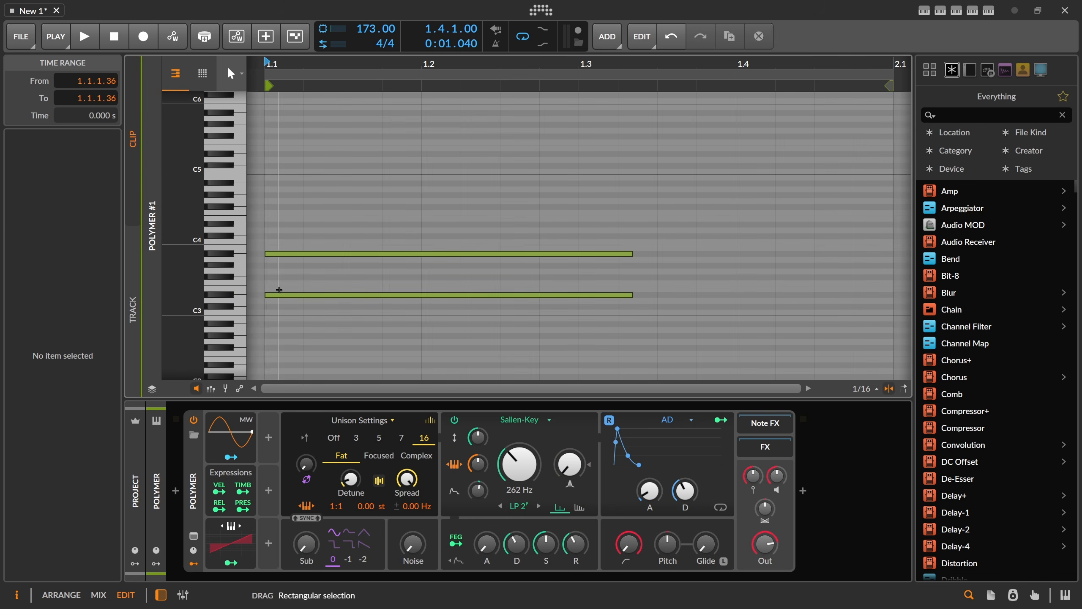
double_click(327, 300)
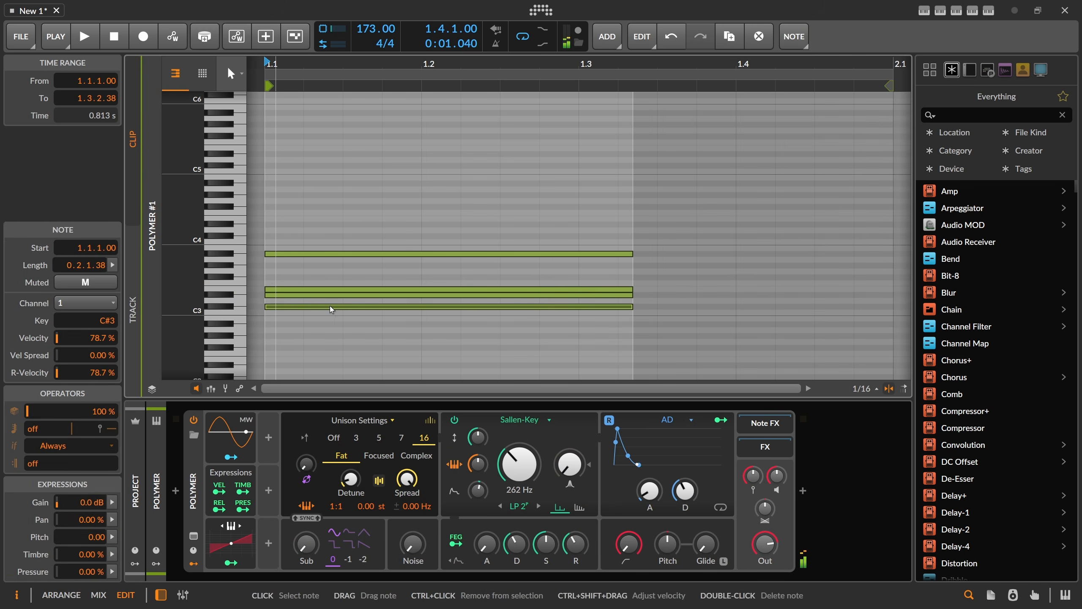
key(shift+Up)
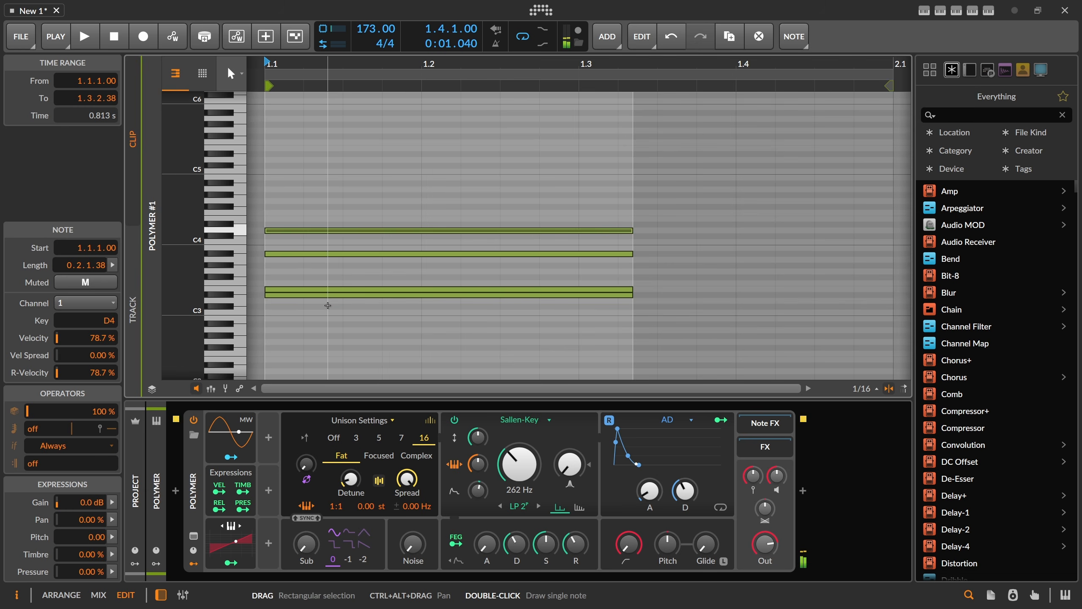
key(space)
key(space)
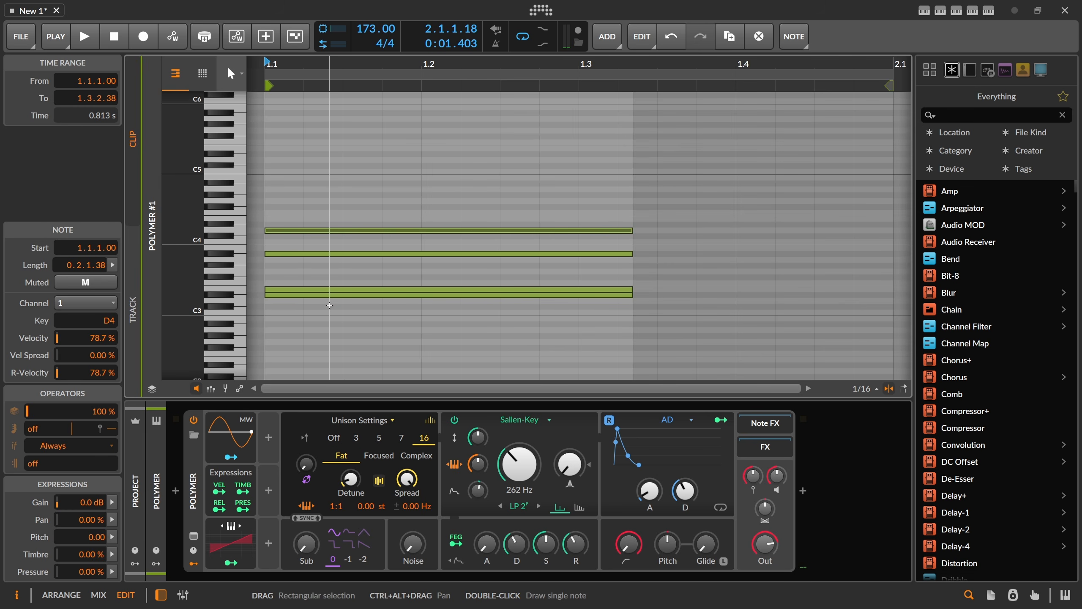
Step: Fine-tune the envelope modulation amount of Polymer's Sallen-Key filter and audition the chord
drag(477, 494, 463, 476)
key(space)
key(space)
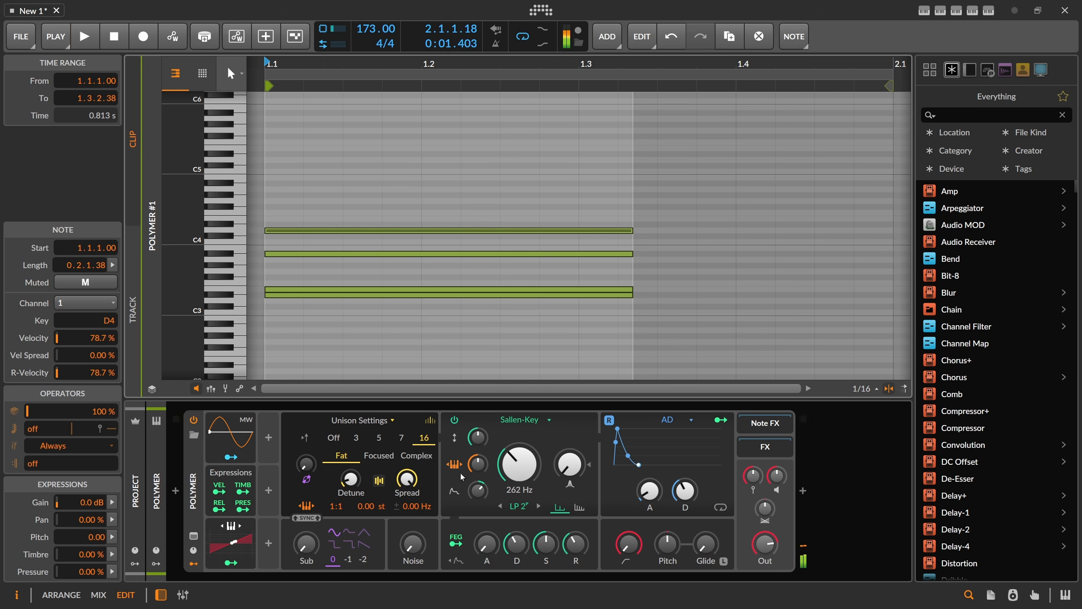
key(space)
key(space)
Step: Lower Polymer's filter cutoff to 159 Hz and fine-tune the AD envelope's attack while auditioning the chord
click(357, 481)
drag(519, 464, 520, 473)
key(space)
key(space)
key(space)
drag(650, 490, 650, 494)
key(space)
key(space)
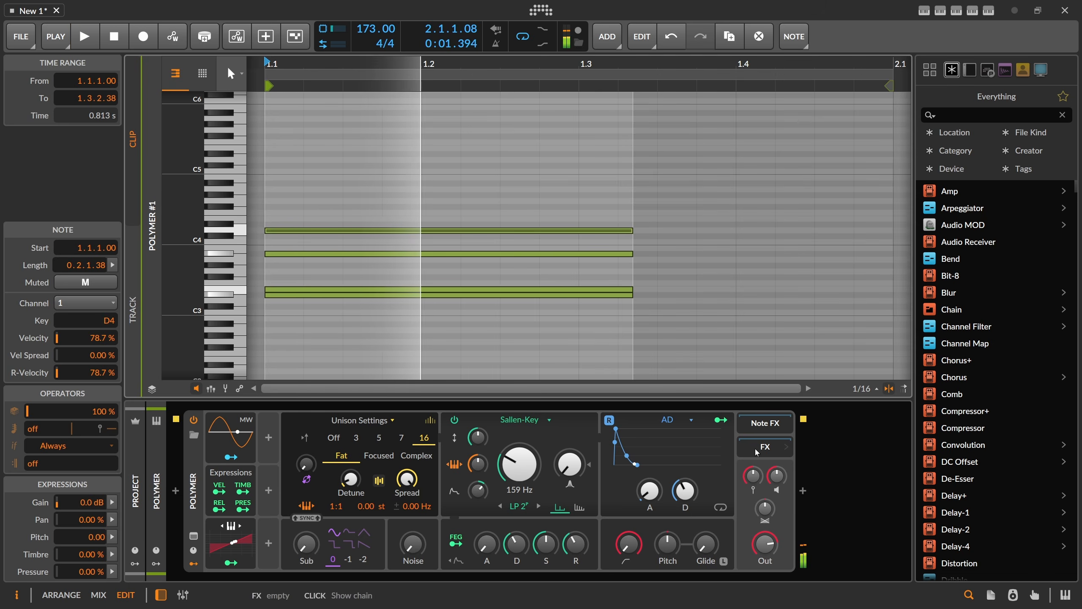
Step: Insert the ValhallaSupermassive effect after Polymer and audition the chord through it
right_click(800, 490)
text(supermas)
key(Down)
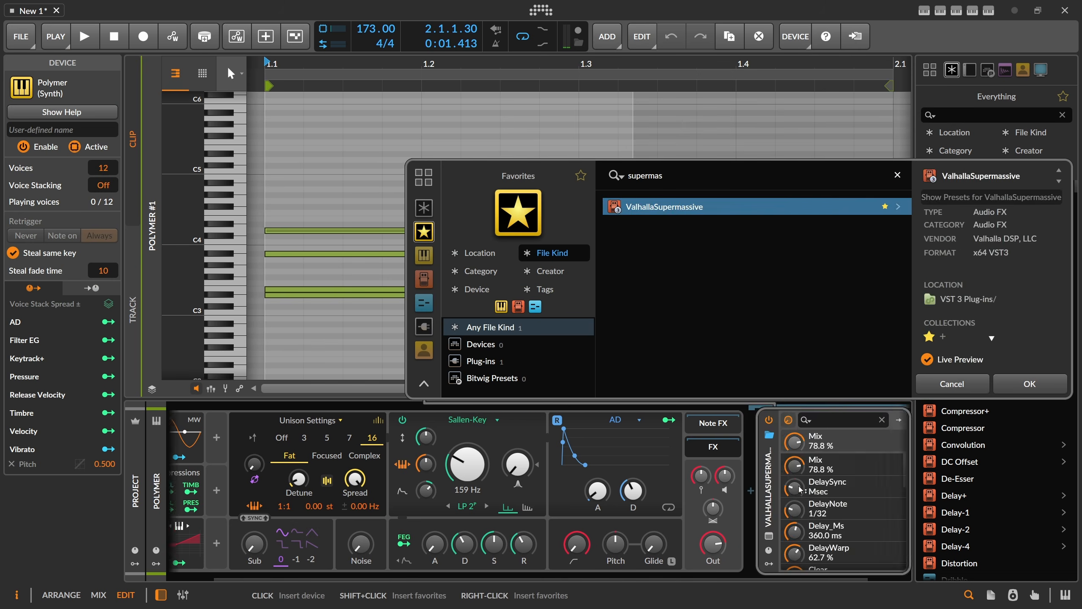
key(Return)
key(space)
key(space)
Step: Set ValhallaSupermassive's mix to 40.4 %, warp to 100 %, feedback to 52.1 %, EQ high to 2020 Hz and EQ low to 400 Hz
drag(403, 279, 411, 293)
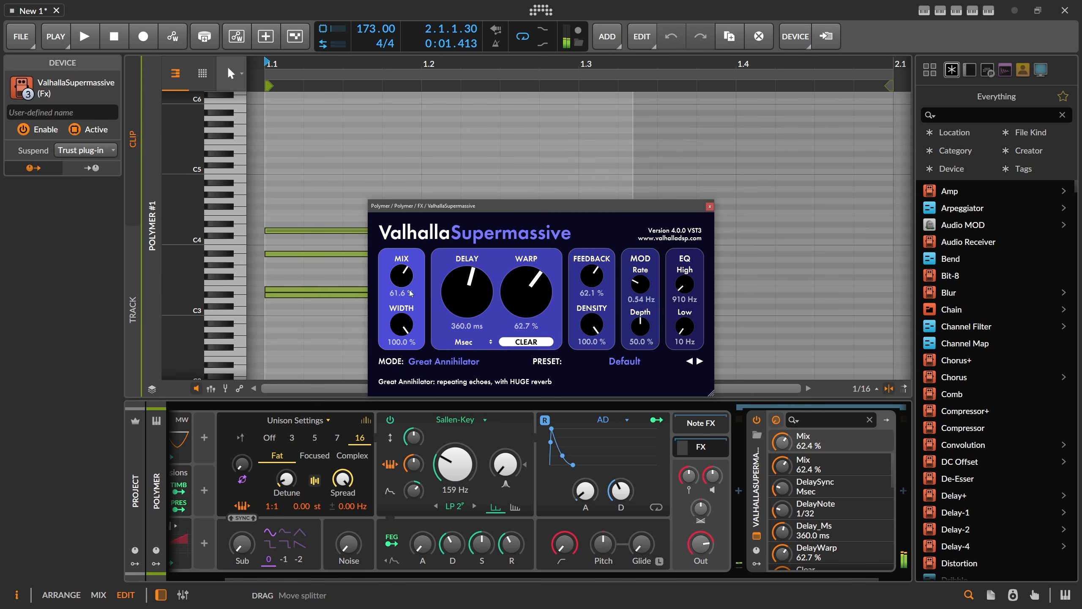
drag(527, 292, 596, 183)
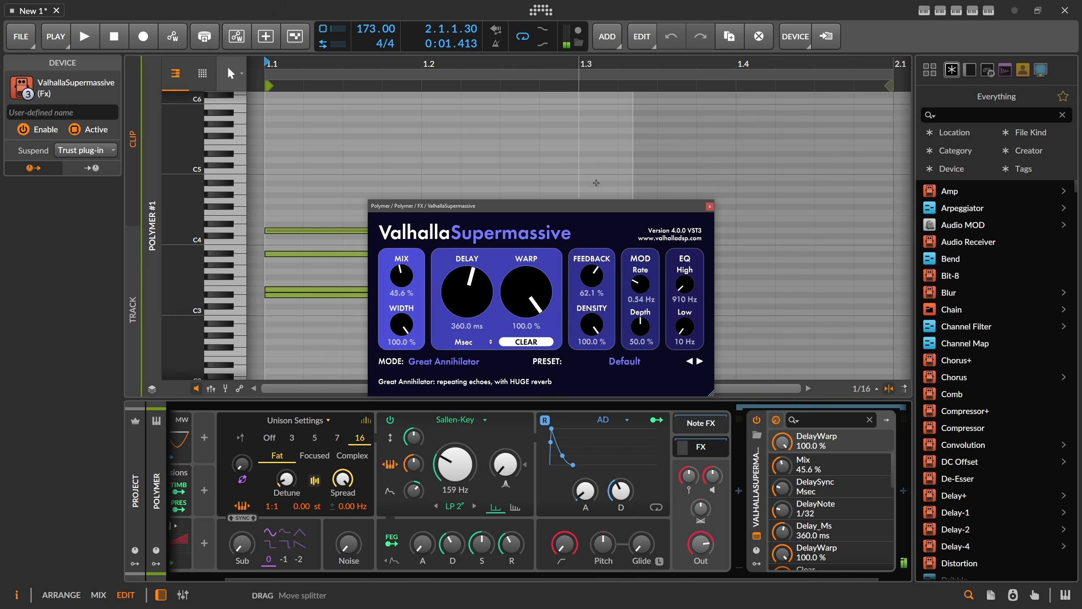
drag(592, 275, 594, 284)
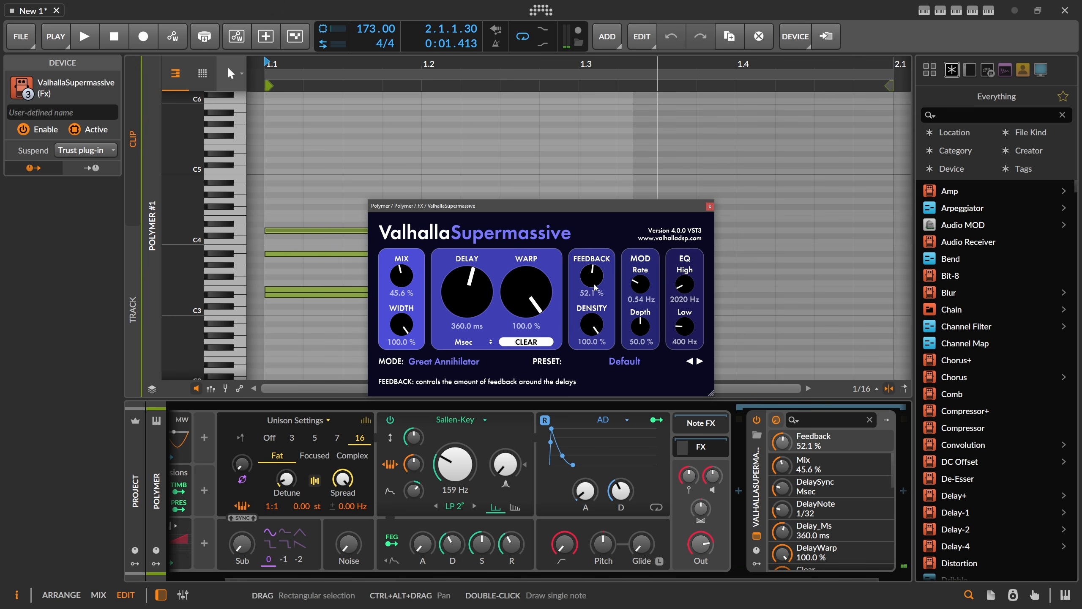
key(space)
key(space)
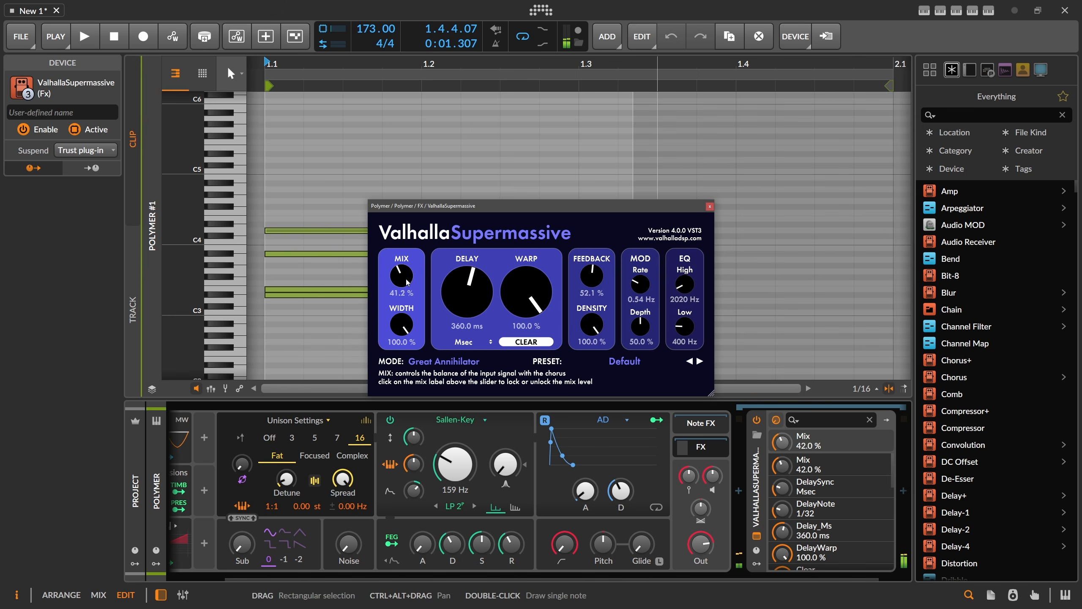
drag(407, 282, 408, 285)
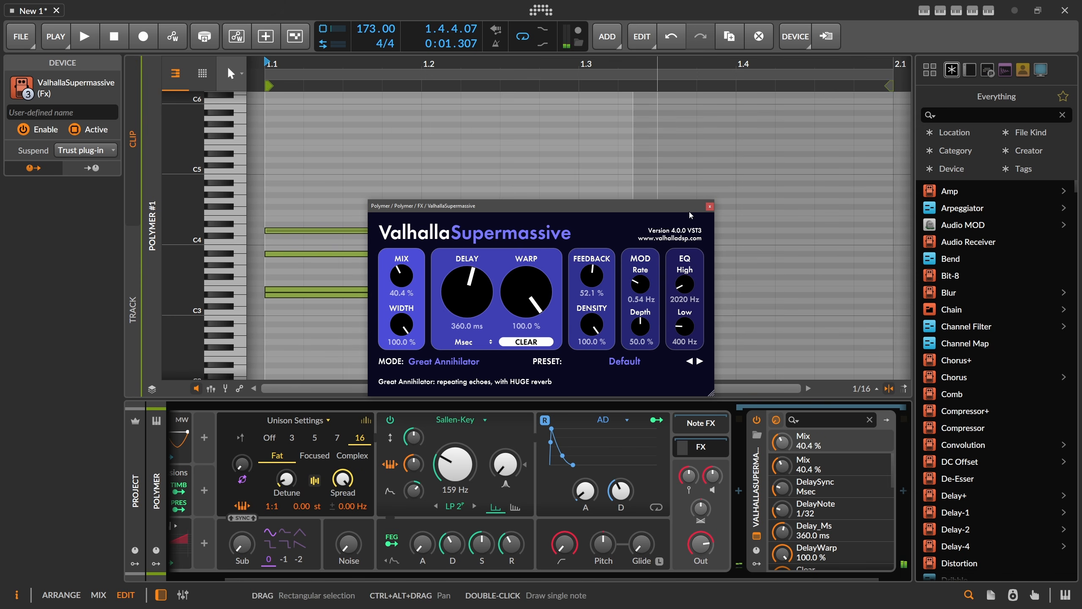
click(709, 206)
Step: Duplicate the Bass and Polymer clips into the next two bars of the arrangement and delete the first Polymer clip
key(alt+1)
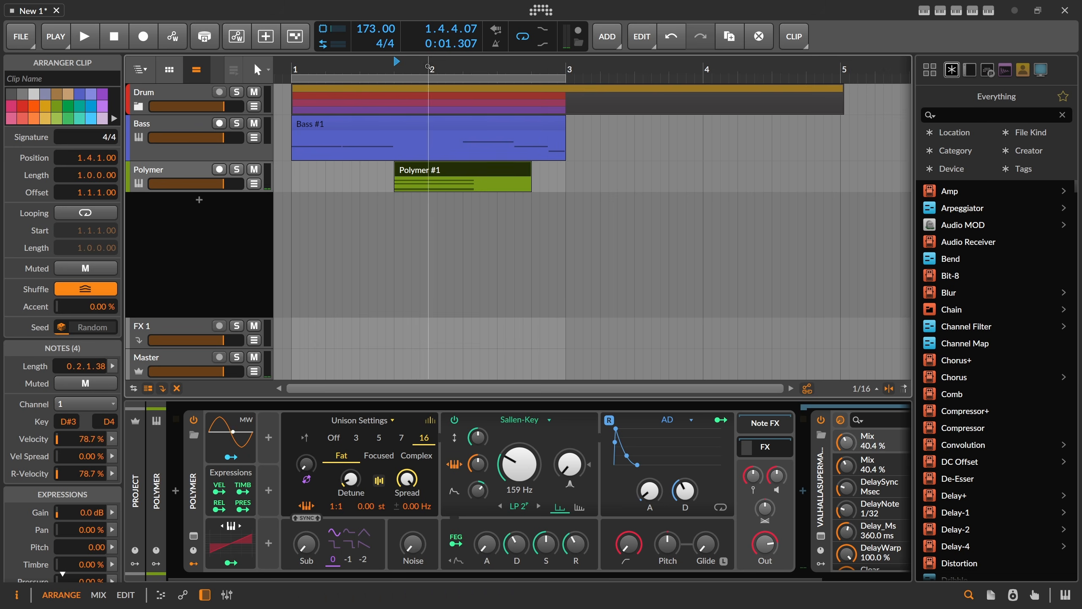
drag(429, 66, 411, 111)
drag(402, 184, 279, 144)
key(ctrl+d)
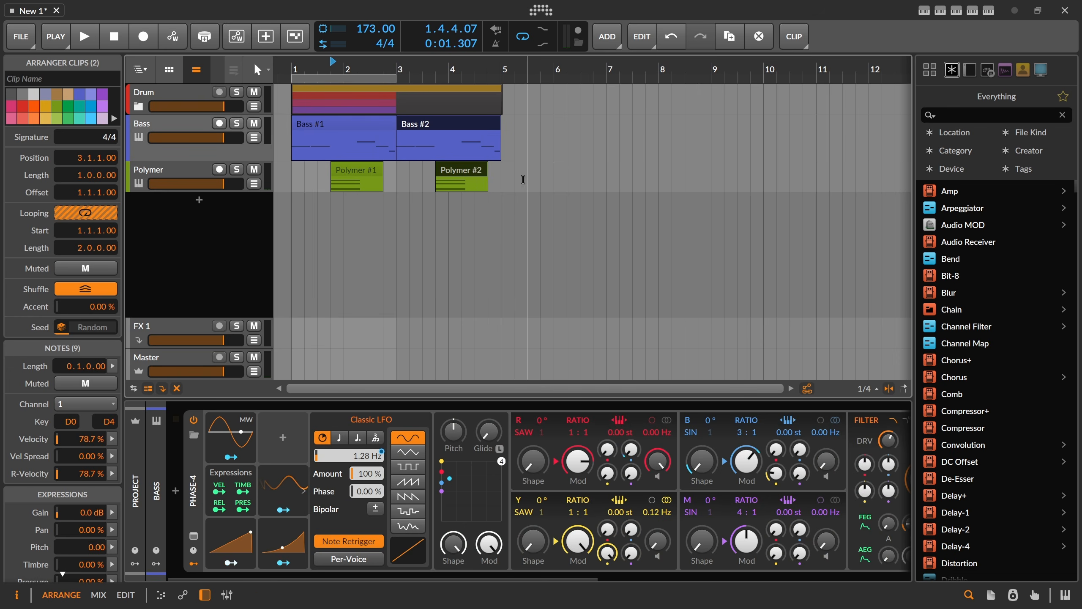
drag(523, 180, 461, 178)
click(453, 169)
click(339, 169)
key(Delete)
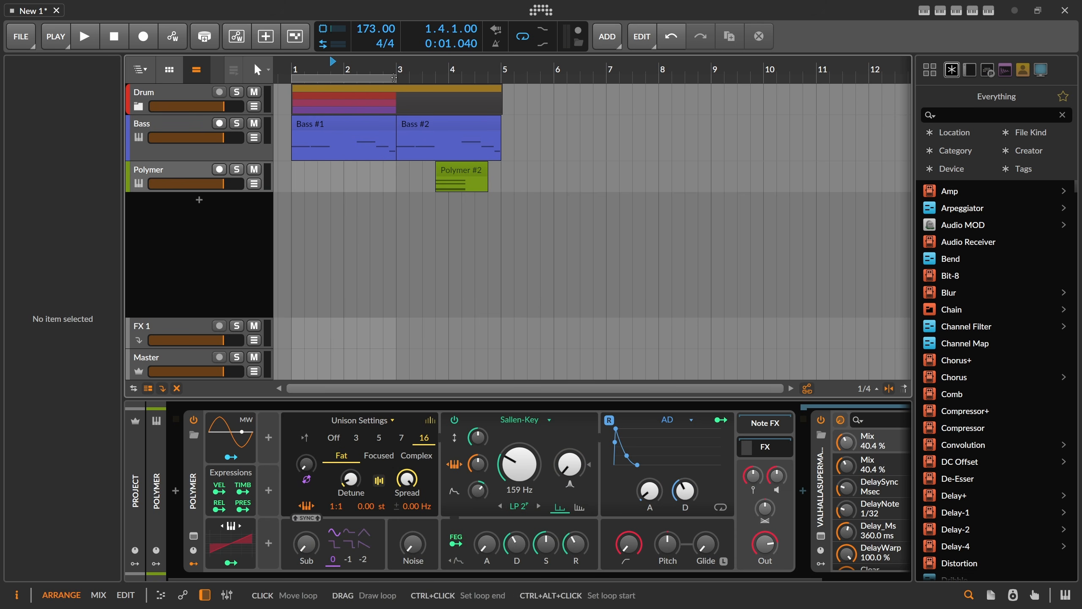
Step: Extend the loop region to four bars and duplicate the v1 Hat, Snare and Kick clips into bars 3 and 4
drag(393, 78, 499, 78)
click(139, 107)
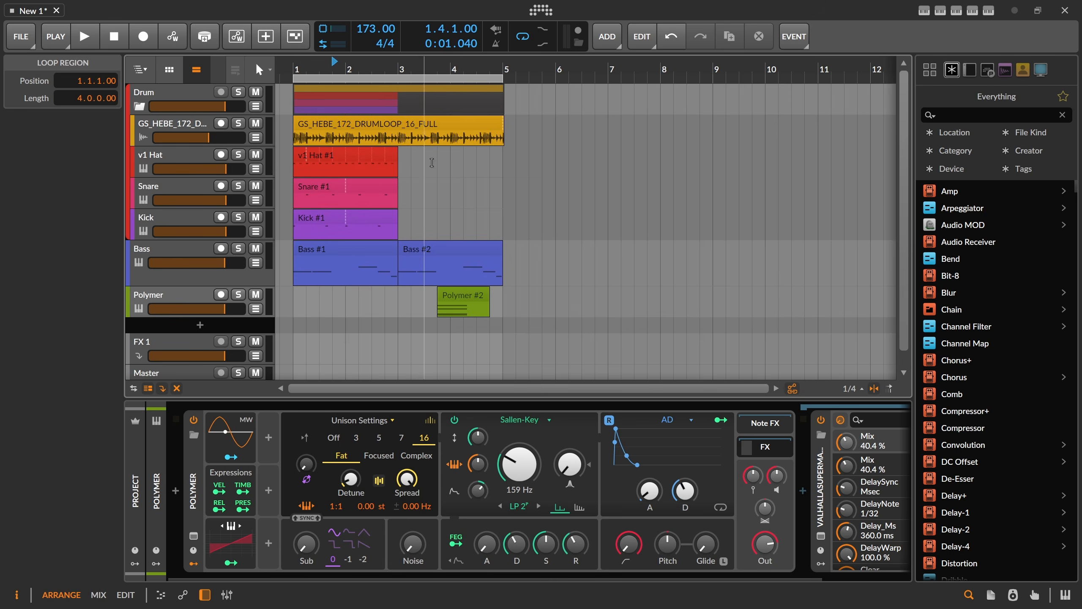
drag(431, 162, 277, 230)
key(ctrl+d)
Step: Play the four-bar arrangement from the start to check it
key(space)
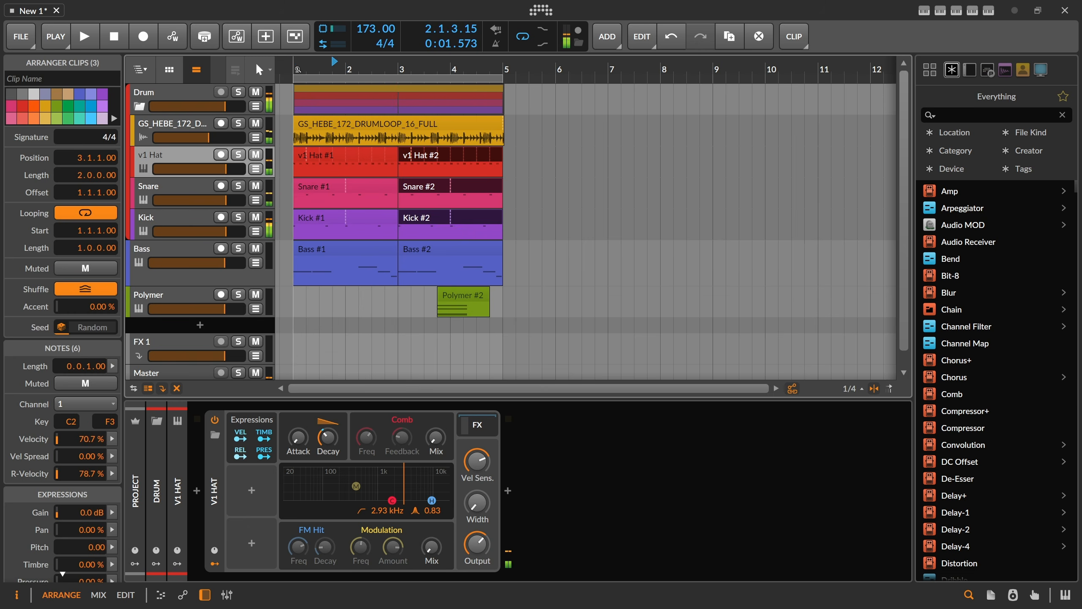
click(299, 69)
key(space)
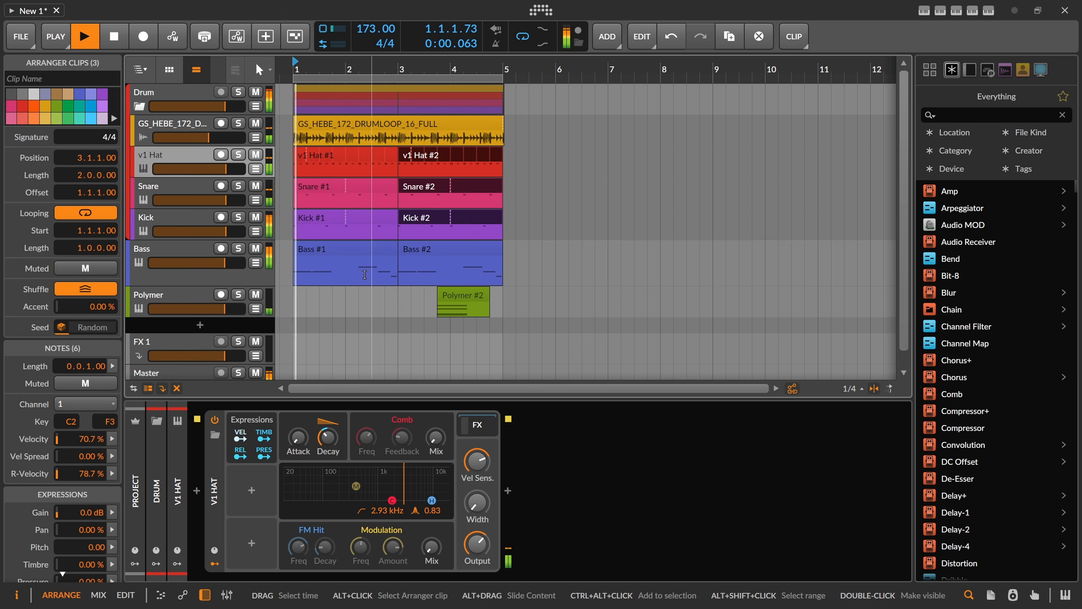
Step: Reduce the Bass track's height, select the Polymer track and play from the Polymer clip's start at 3.4.1
click(200, 295)
drag(192, 285, 191, 266)
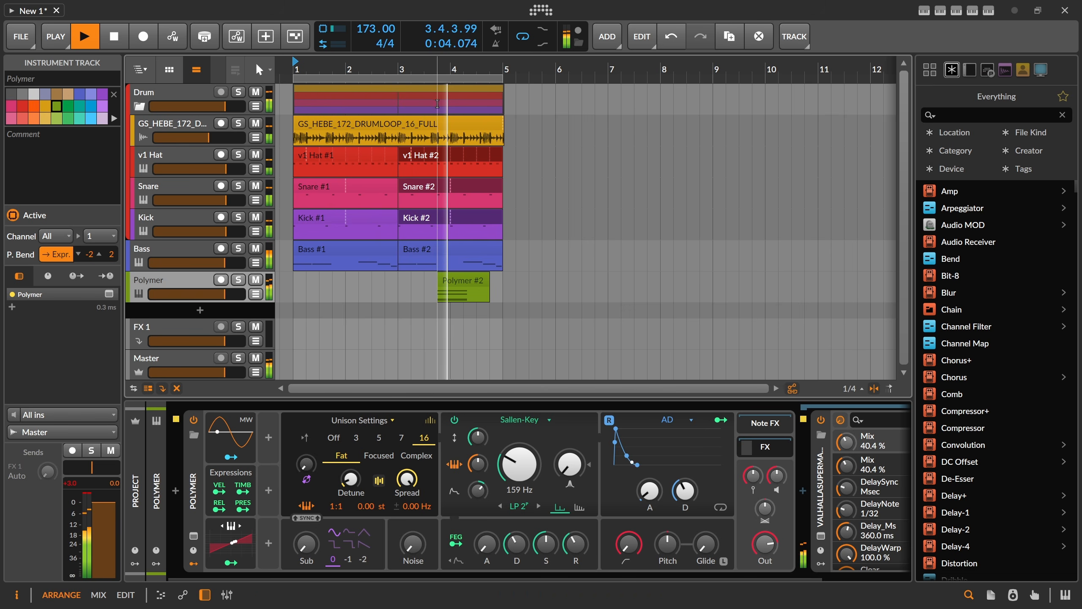
key(space)
click(454, 281)
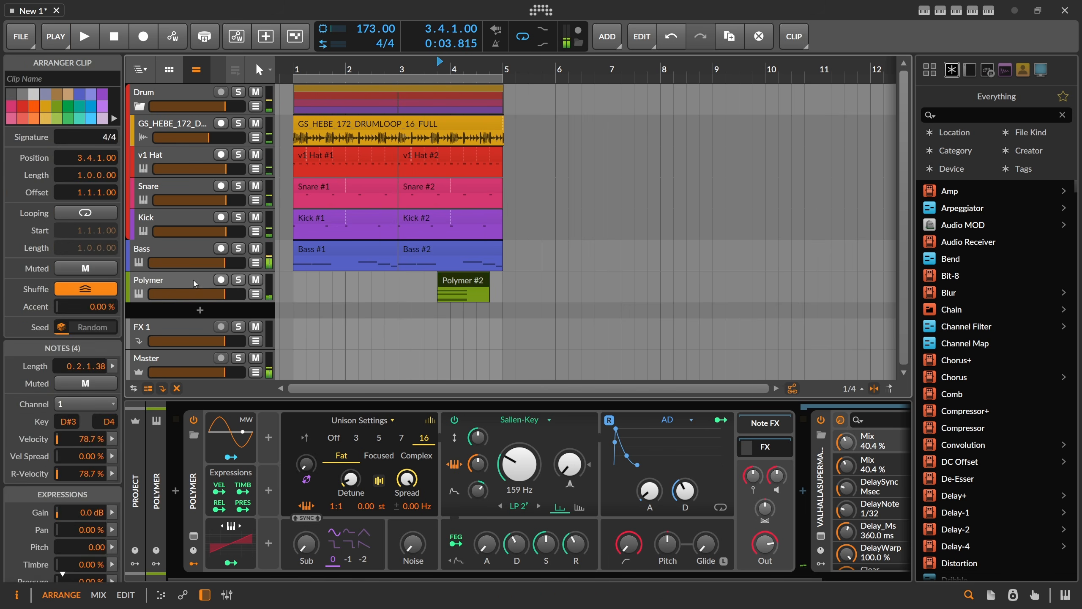
click(194, 282)
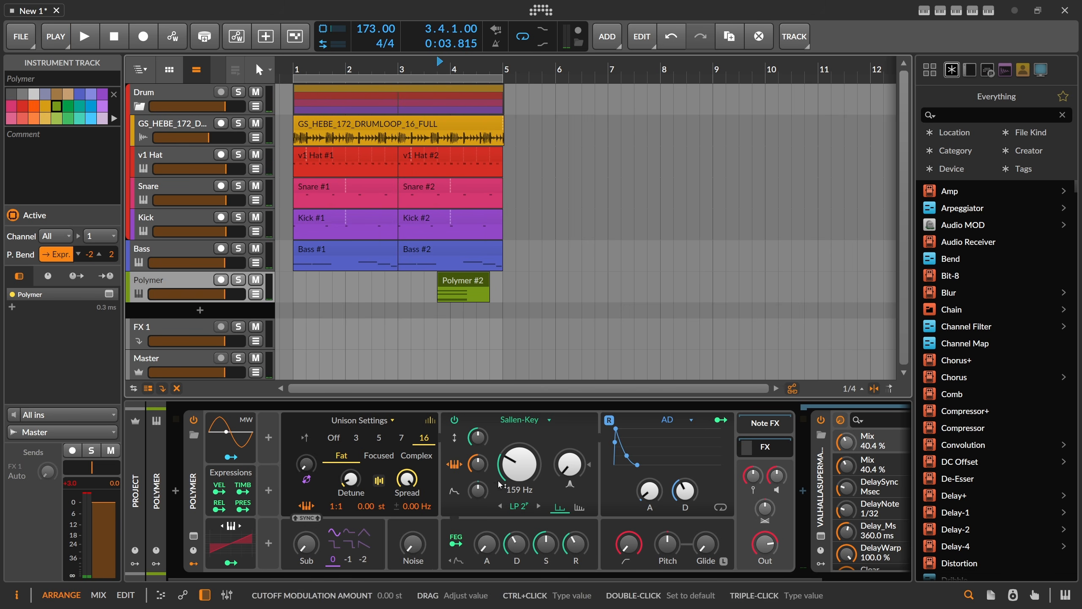
key(space)
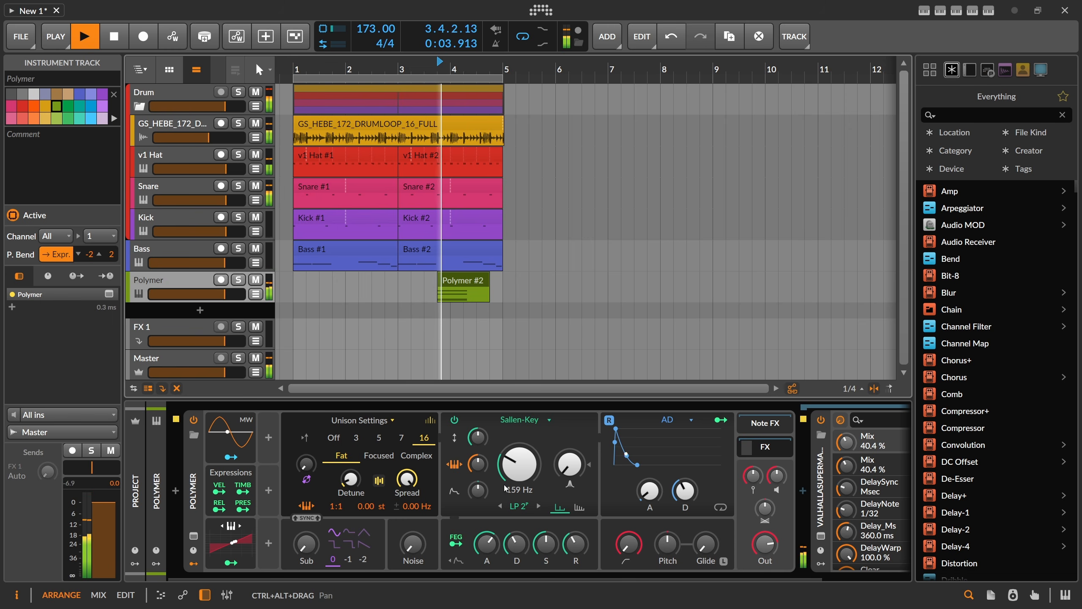
key(space)
key(space)
Step: Raise Polymer's filter envelope attack and envelope modulation amount and lower the filter cutoff to 19.9 Hz while auditioning
drag(486, 545, 487, 555)
key(space)
key(space)
drag(477, 491, 516, 491)
key(space)
key(space)
key(space)
key(space)
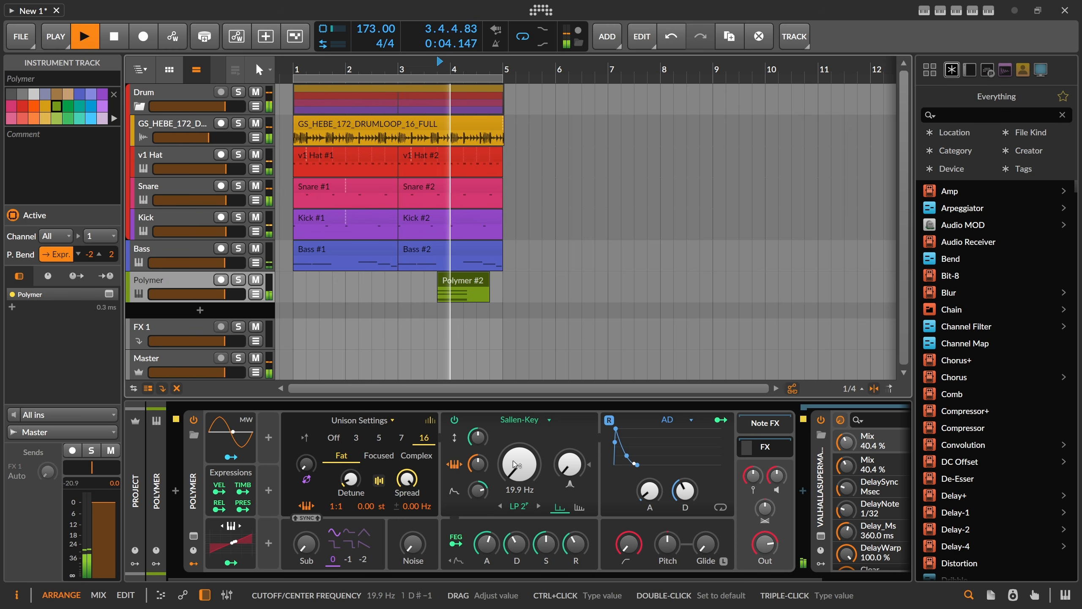
Step: Set the filter envelope's attack to about 1.30 s, adjust its modulation amount and set the filter cutoff to 32.7 Hz while auditioning
key(space)
key(space)
key(space)
drag(487, 544, 487, 548)
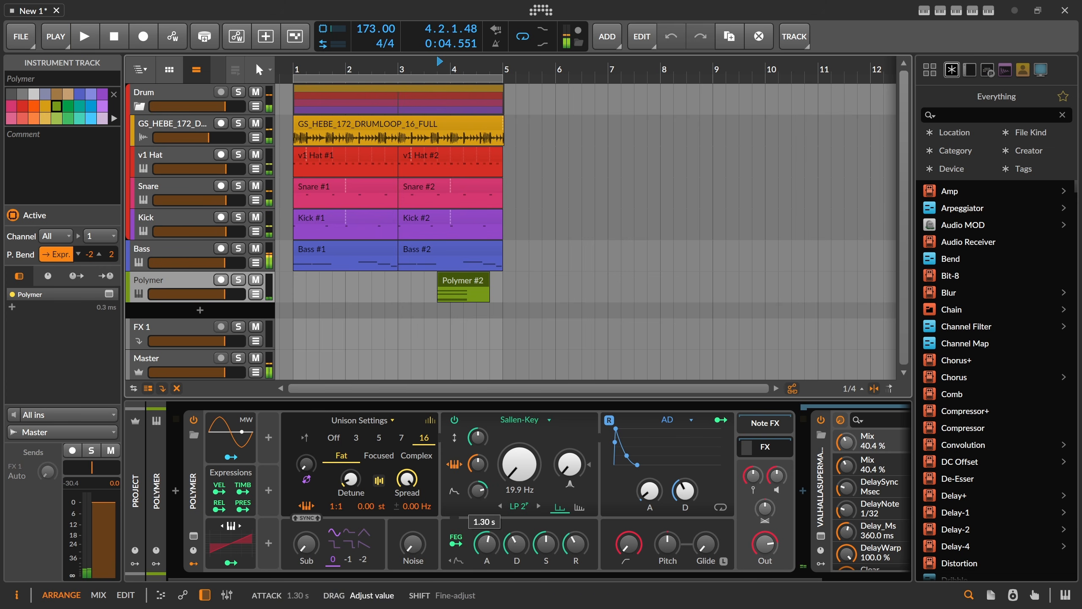
drag(478, 491, 520, 454)
key(space)
key(space)
key(space)
key(space)
key(space)
key(space)
key(space)
key(space)
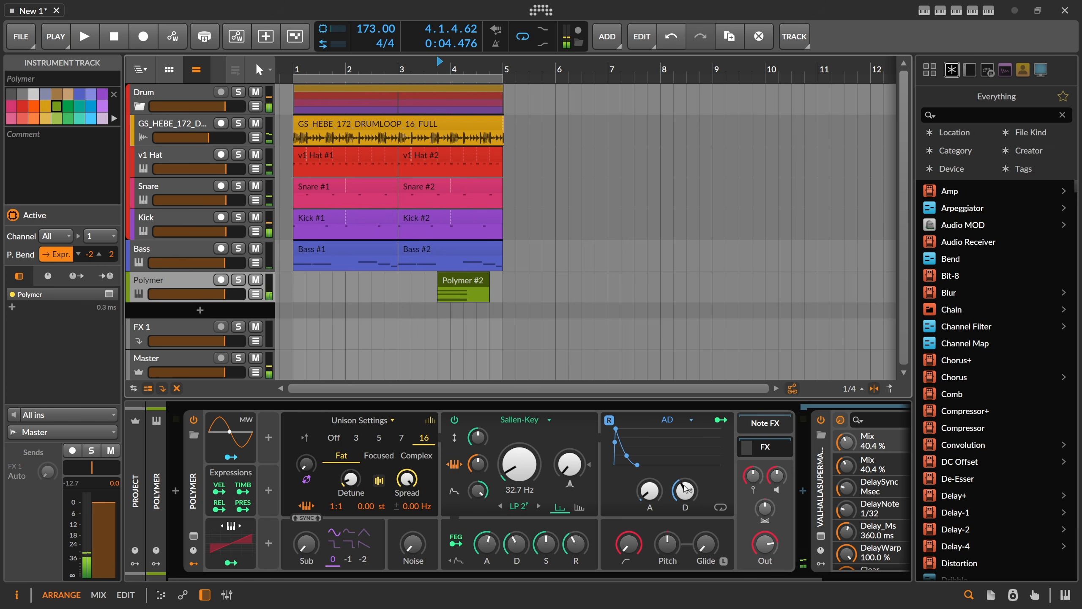
Step: Adjust the decay of Polymer's AD amplitude envelope and lengthen its attack while auditioning the chord
mouse_move(685, 489)
mouse_down()
mouse_move(649, 469)
mouse_move(685, 495)
mouse_up()
key(space)
key(space)
key(space)
mouse_move(650, 491)
mouse_down()
mouse_move(685, 494)
mouse_move(649, 490)
mouse_up()
key(space)
key(space)
key(space)
key(space)
key(space)
key(space)
key(space)
key(space)
key(space)
key(space)
key(space)
Step: Set Polymer's high-pass frequency to about 108 Hz and audition the chord
drag(597, 579, 667, 578)
drag(549, 543, 549, 528)
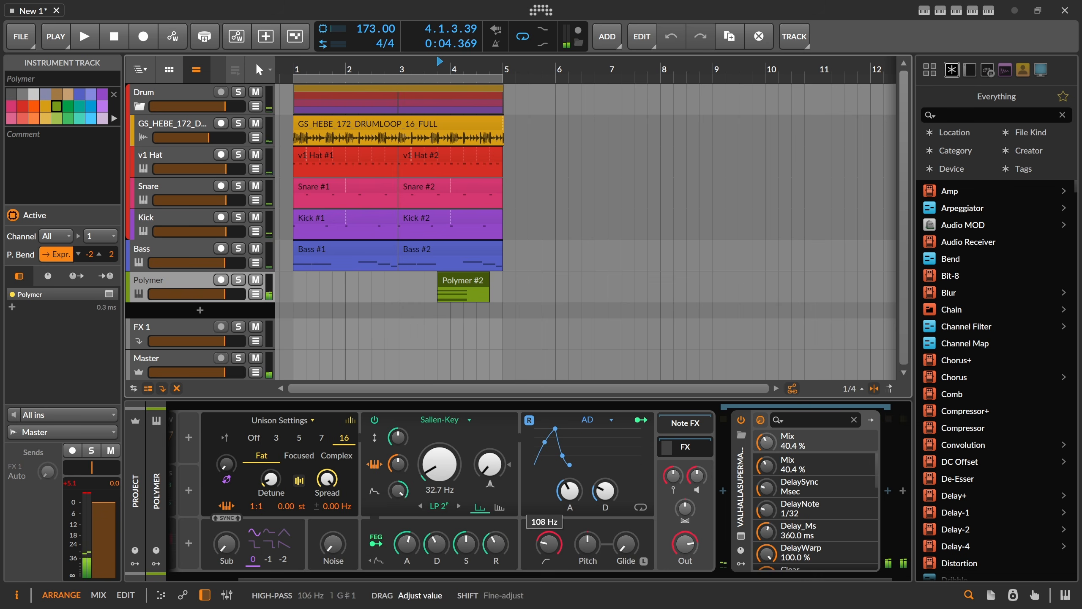
key(space)
key(space)
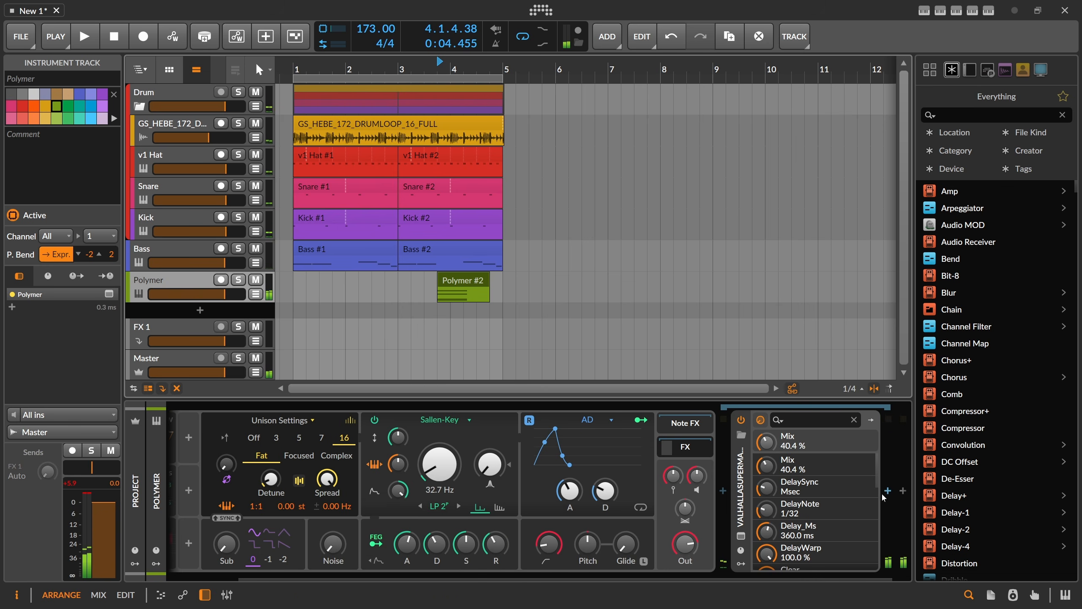
Step: Insert a Peak Limiter after ValhallaSupermassive on the Polymer track and play the chord through it
click(886, 492)
text(peak)
key(Return)
key(space)
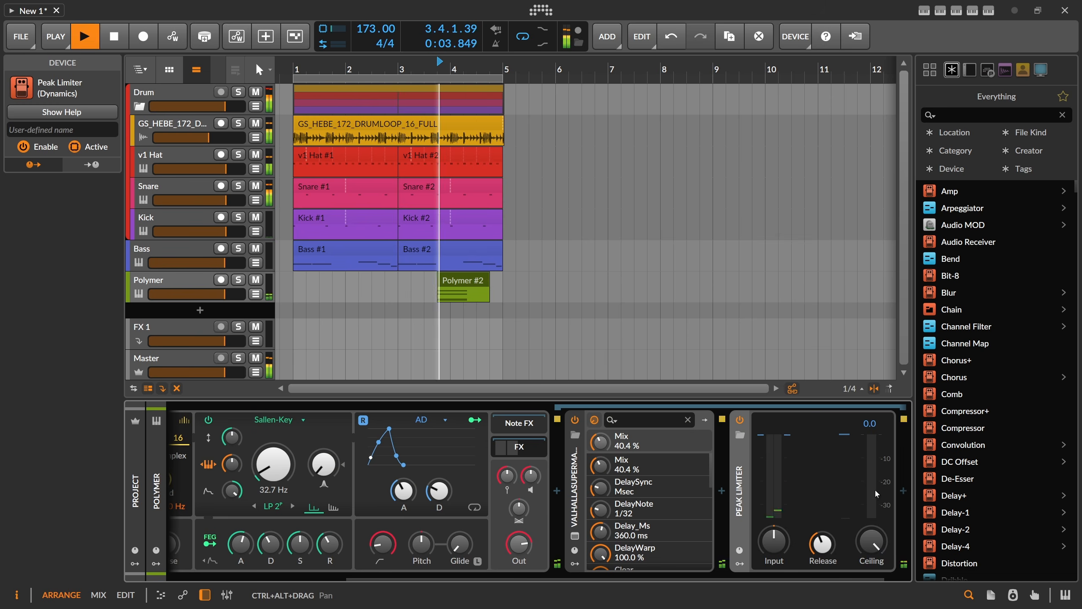
drag(775, 541, 775, 544)
Step: Set Polymer's output level to -8.0 dB and restart playback
ctrl+click(527, 543)
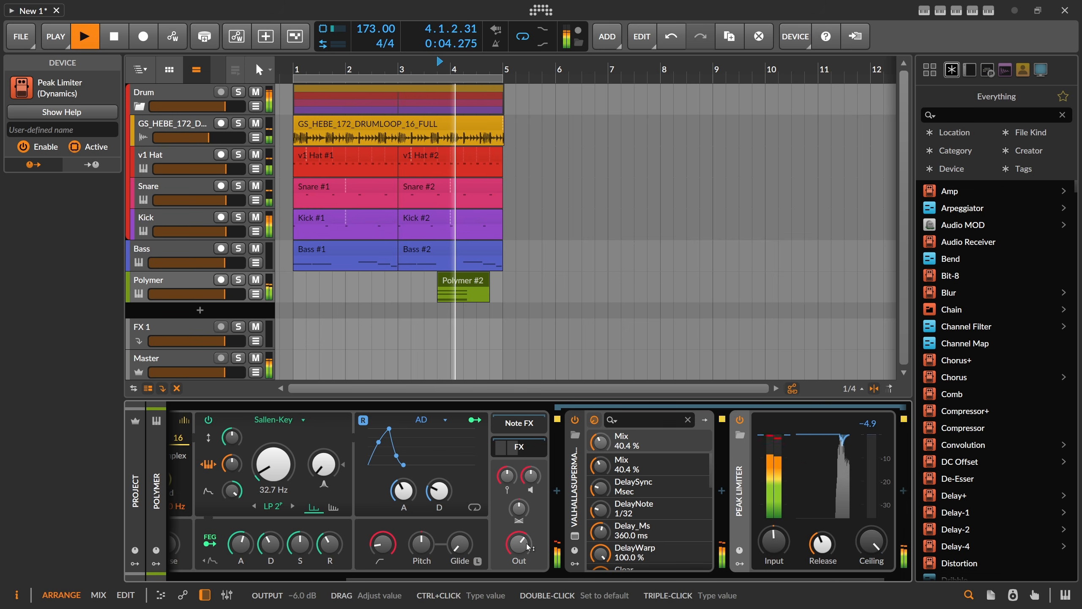
text(-6)
key(Return)
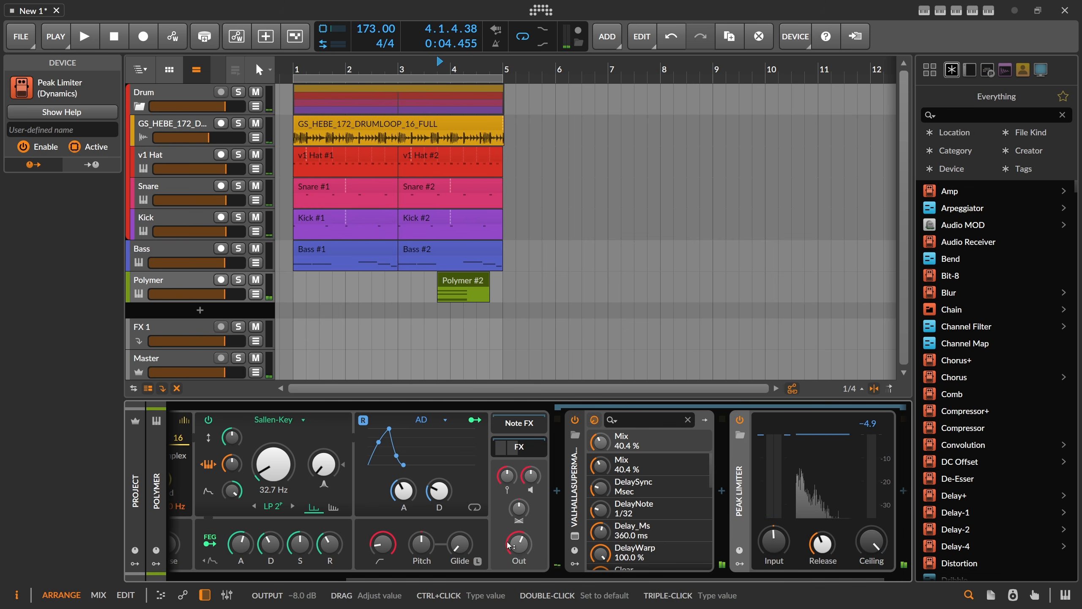
key(space)
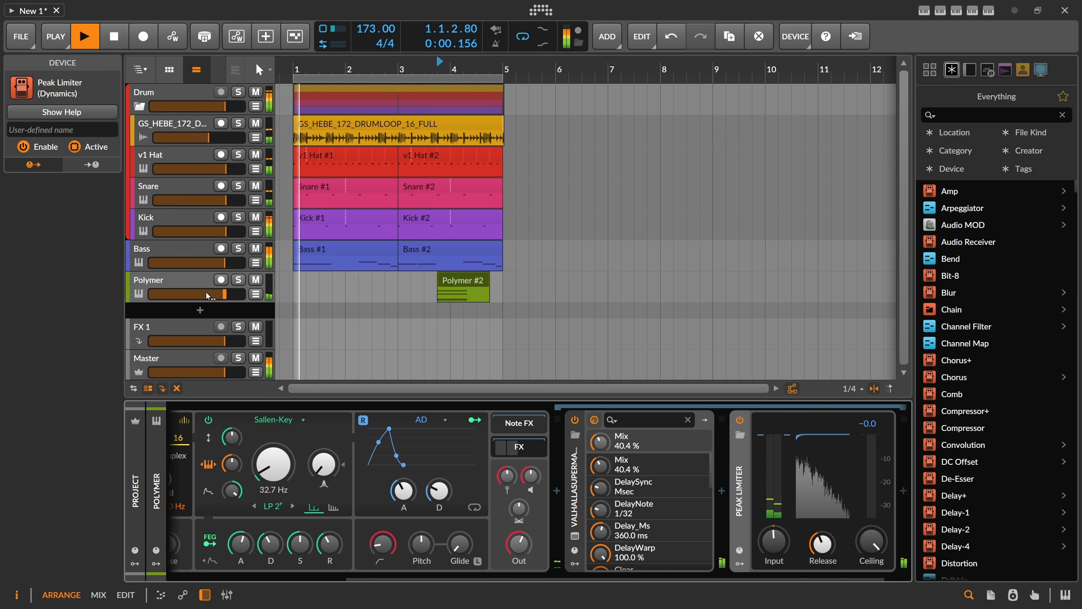
Step: Set Polymer's oscillator ratio to 1:2 and shorten the amplitude envelope's attack to 2.99 ms
click(197, 285)
drag(380, 578, 213, 578)
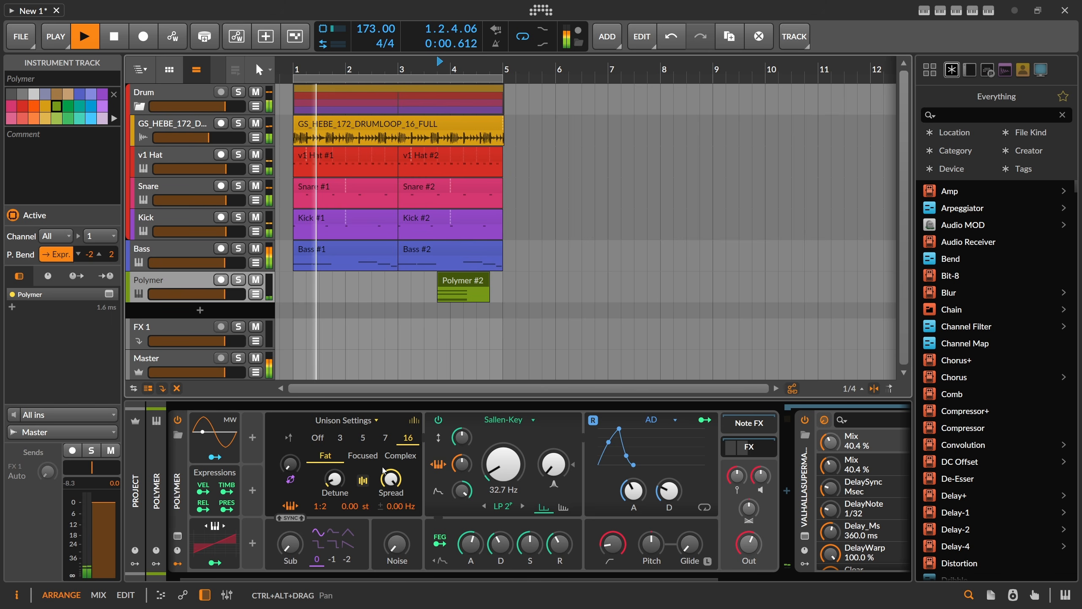
mouse_move(634, 491)
mouse_down()
mouse_move(634, 502)
mouse_move(634, 490)
mouse_up()
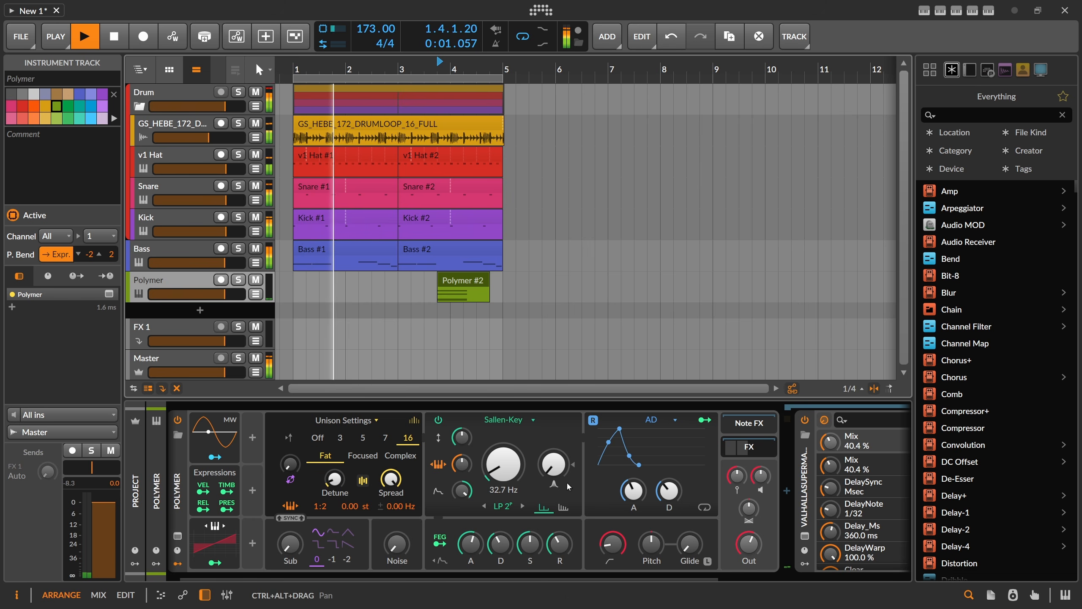
key(space)
double_click(646, 494)
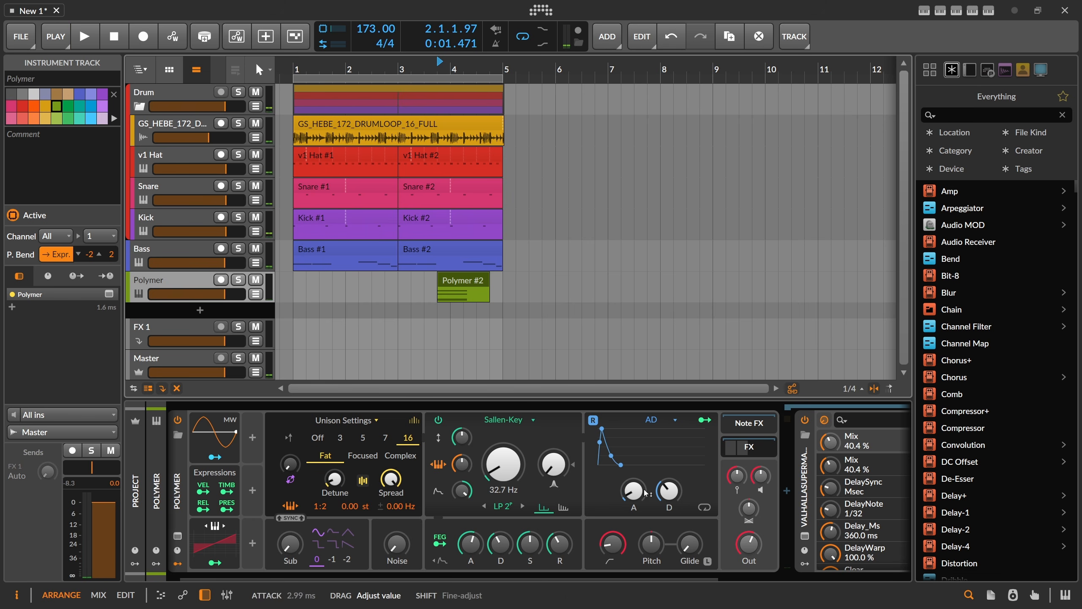
Step: Undo the last two changes, reset Polymer's oscillator ratio to 1:1 and replay the chord
key(ctrl+z)
key(ctrl+z)
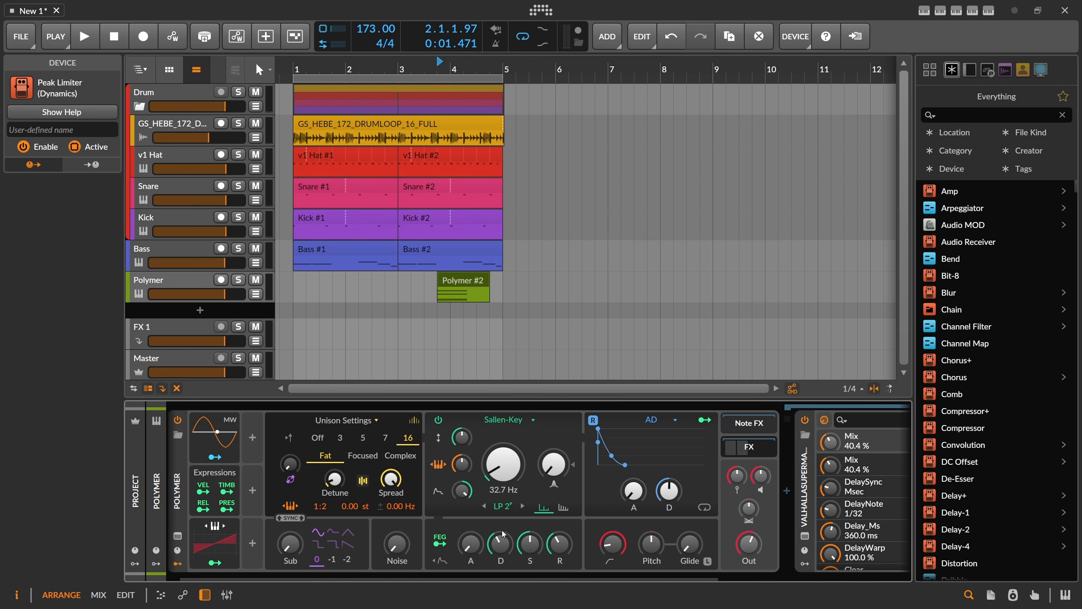
key(space)
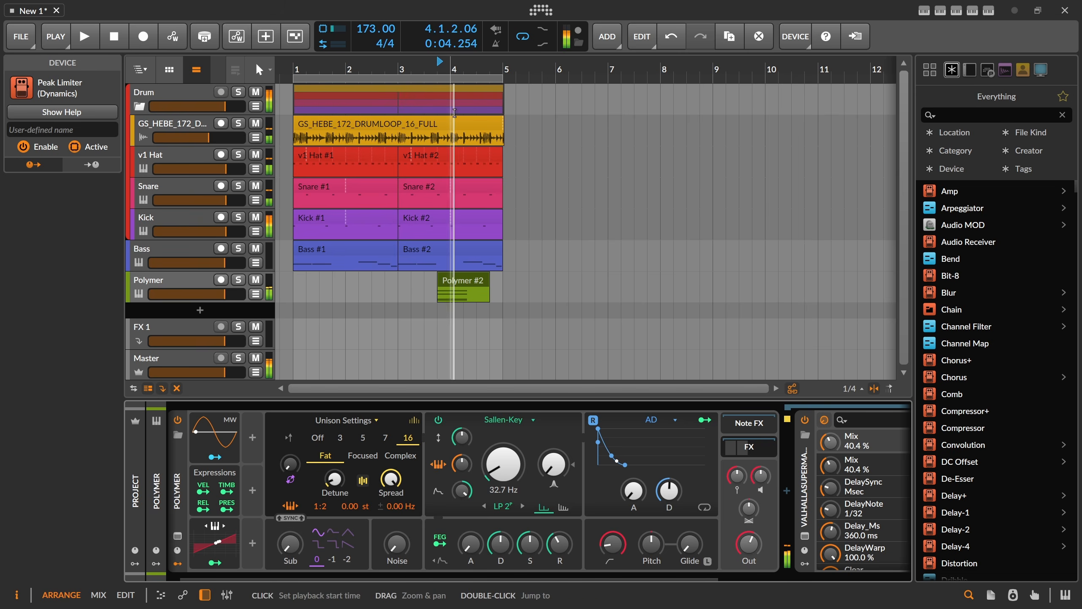
double_click(324, 504)
key(space)
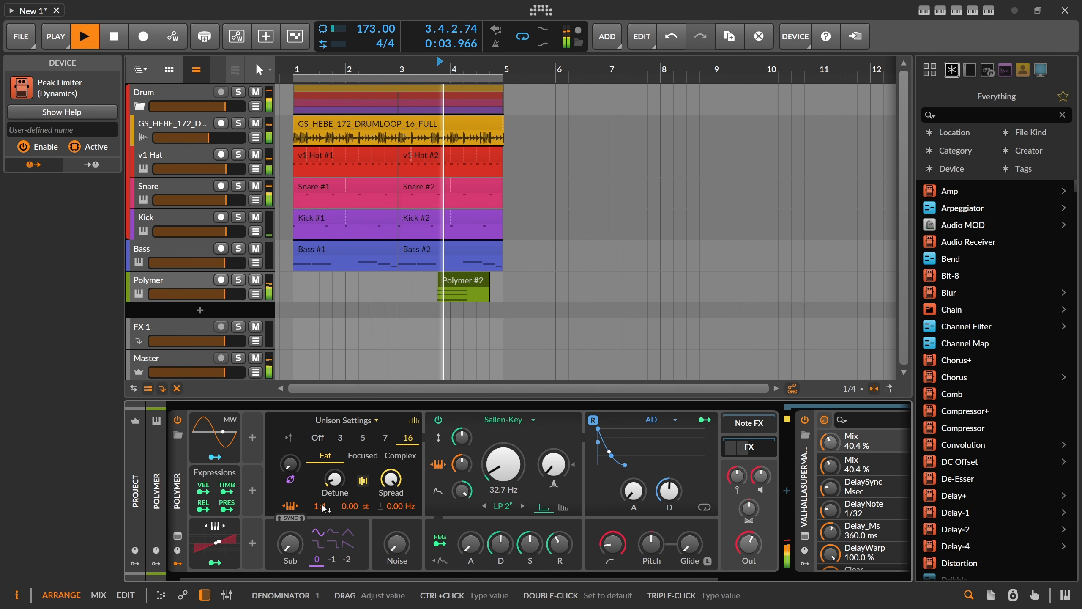
key(space)
key(space)
key(space)
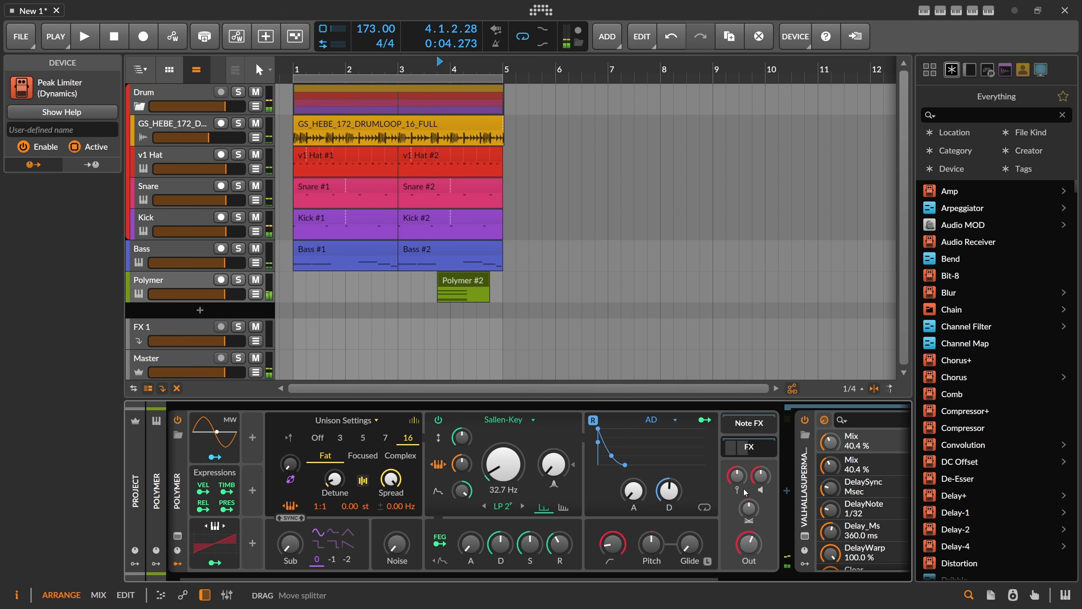
Step: Set ValhallaSupermassive's mix to 48.8 %, feedback to 57.3 % and EQ high to 3680 Hz, and close its window
click(804, 536)
drag(682, 288, 665, 280)
key(space)
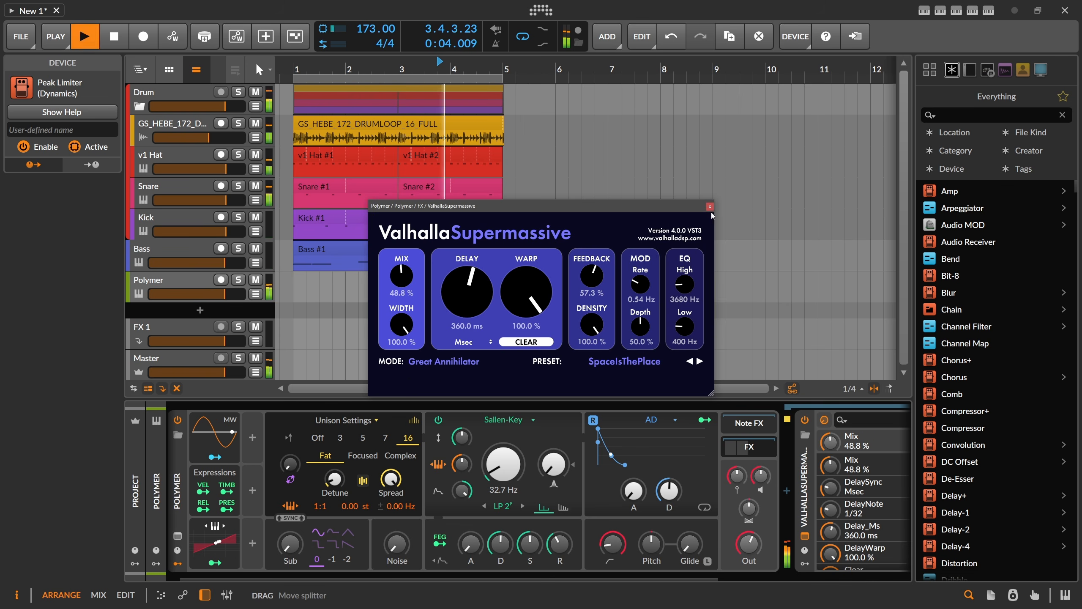
key(space)
click(710, 206)
Step: Bounce the Polymer track's time range from 3.4.1 to 5.1.1 to a new audio track
click(451, 281)
drag(439, 294, 503, 294)
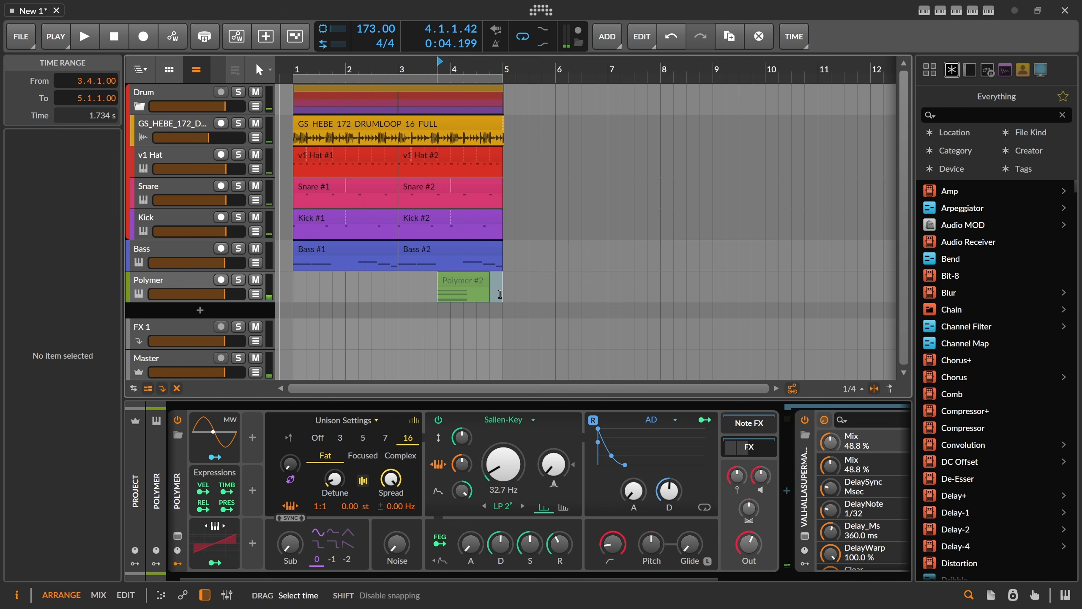
right_click(476, 295)
click(517, 467)
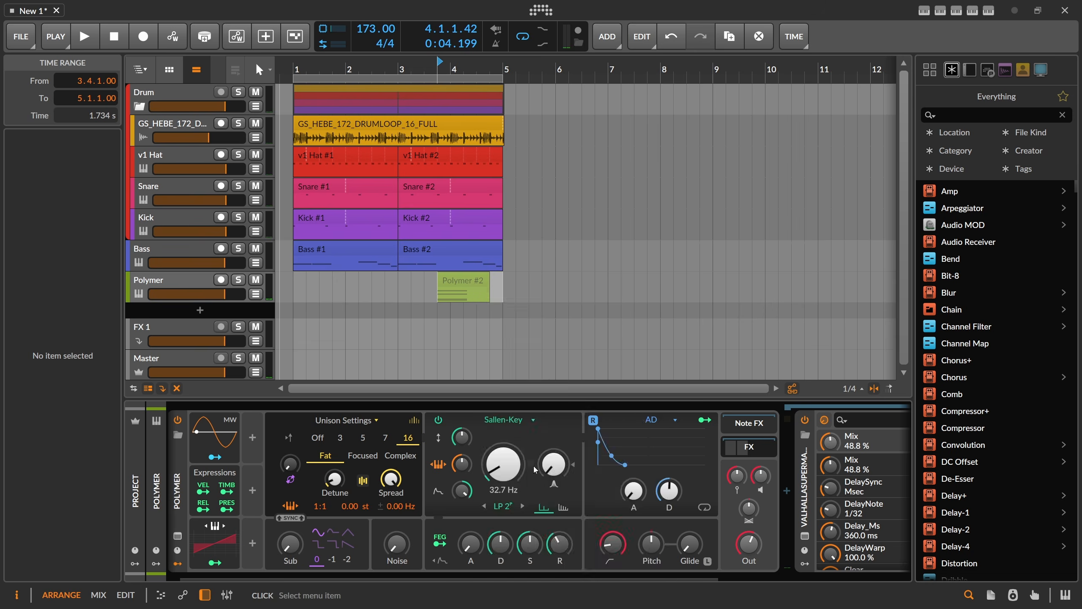
click(593, 471)
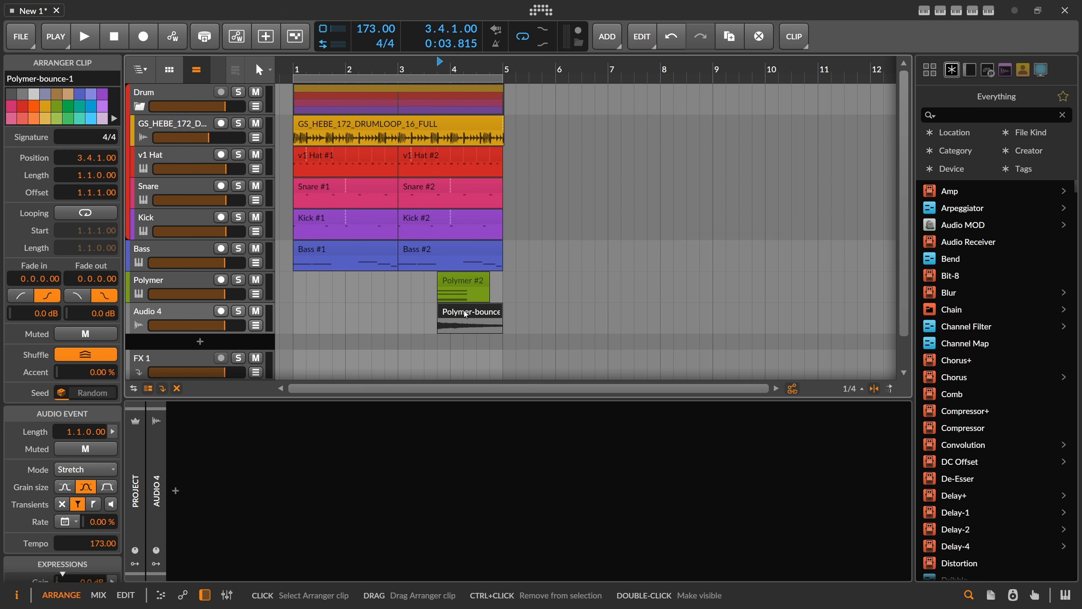
Step: Place the bounced Polymer audio at 1.4.1, trimmed to a 0.2.0 length with a 0.2.0 fade-in, and play it
drag(465, 314, 359, 320)
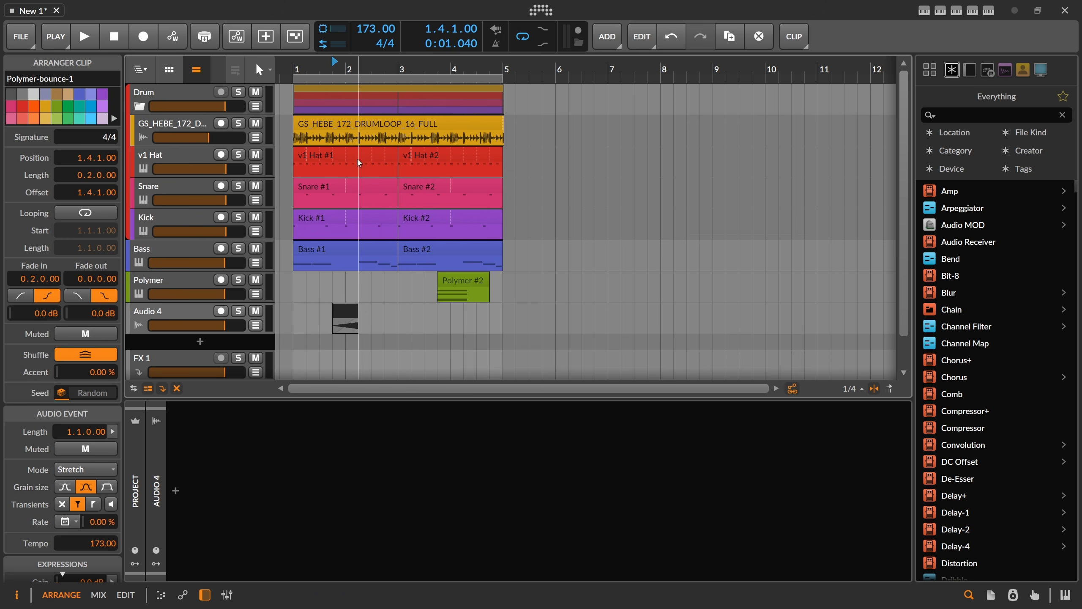
key(space)
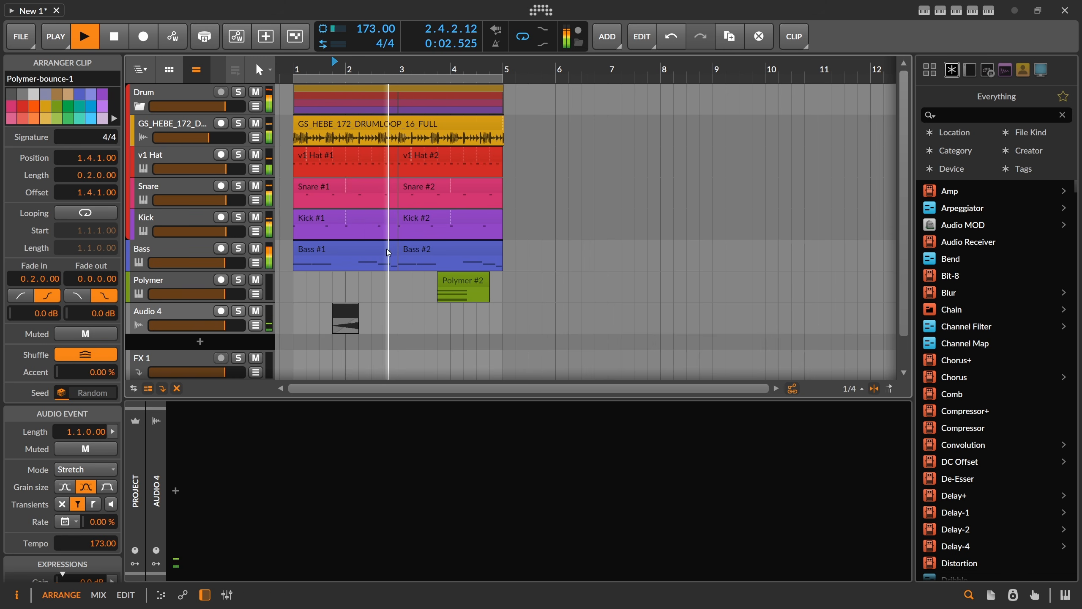
Step: Open the Polymer clip's notes for editing and delete the D4 note from the chord
click(470, 283)
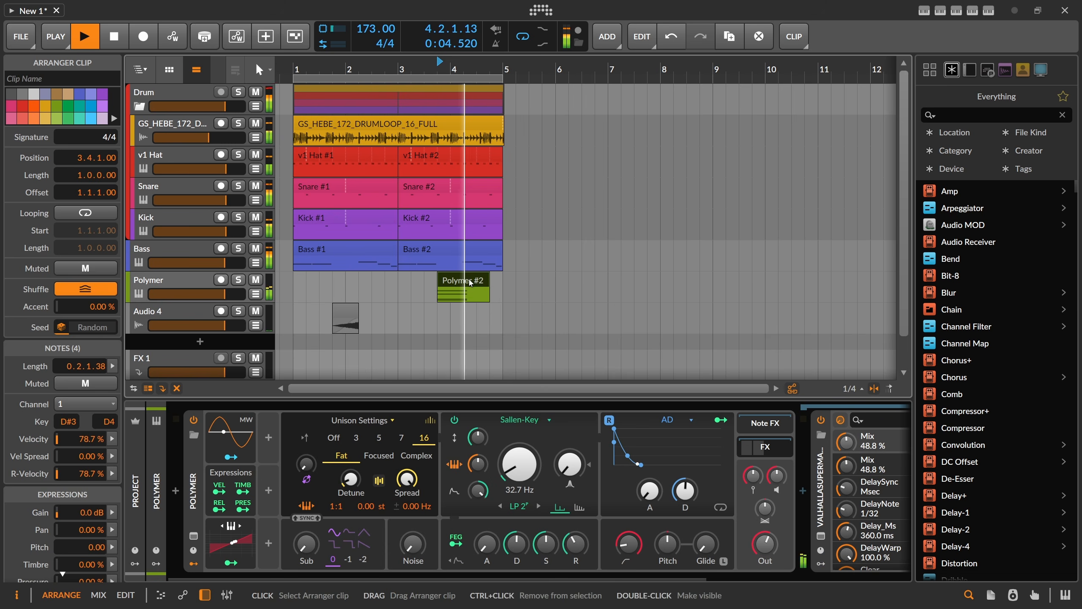
key(space)
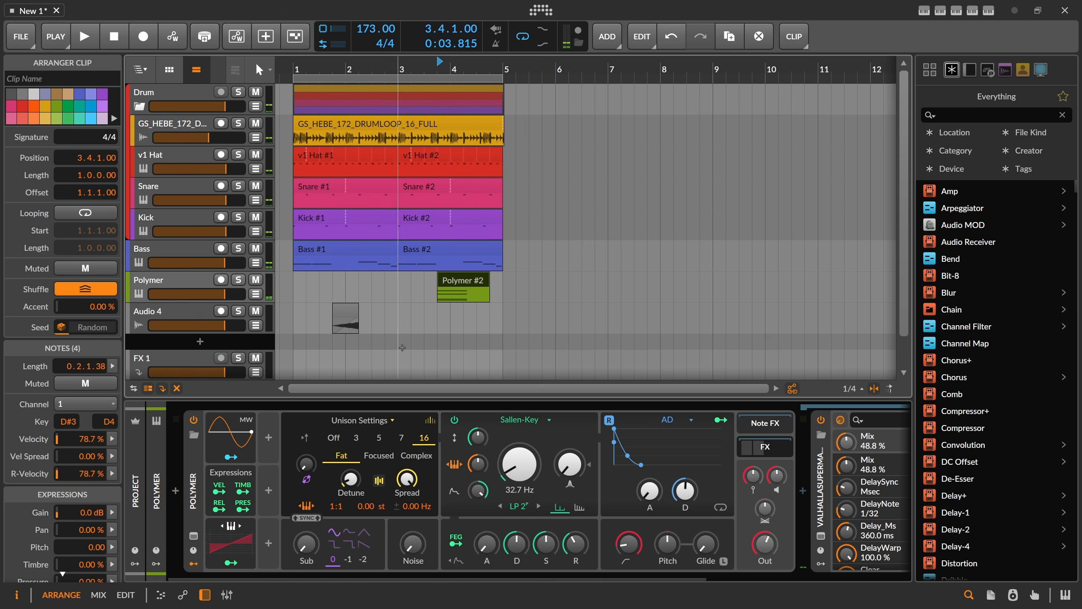
key(alt+3)
click(289, 240)
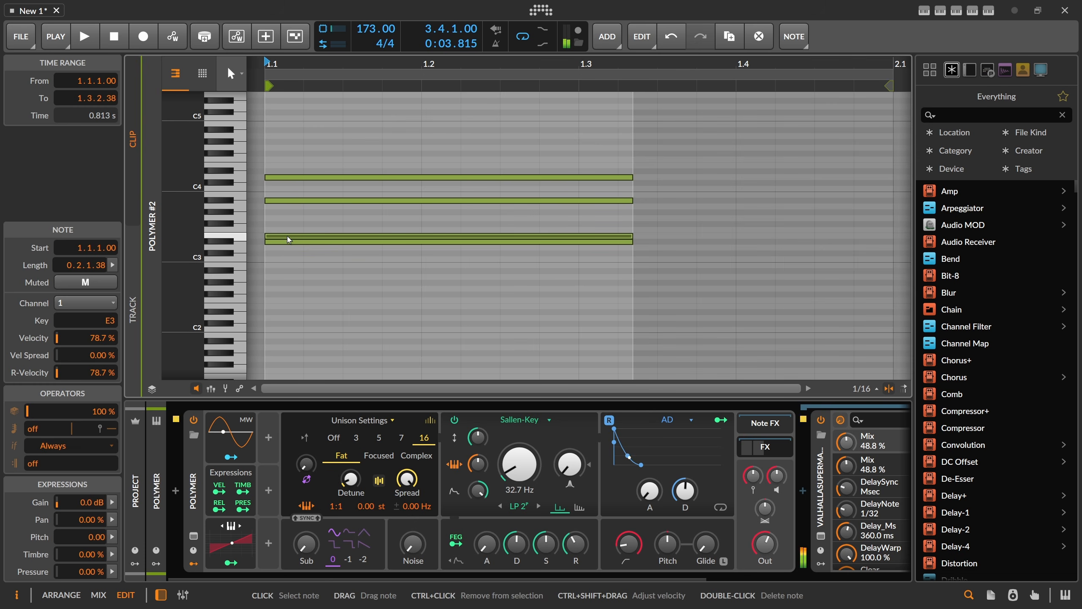
click(289, 178)
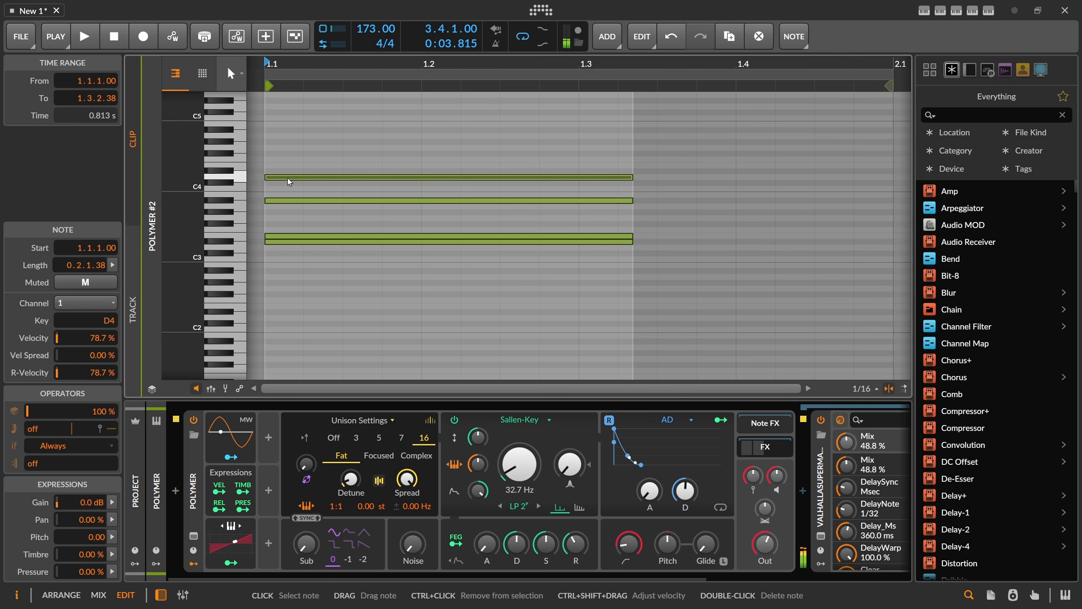
key(Delete)
Step: Play the reduced chord and transpose its three remaining notes down one octave
key(space)
key(space)
key(ctrl+a)
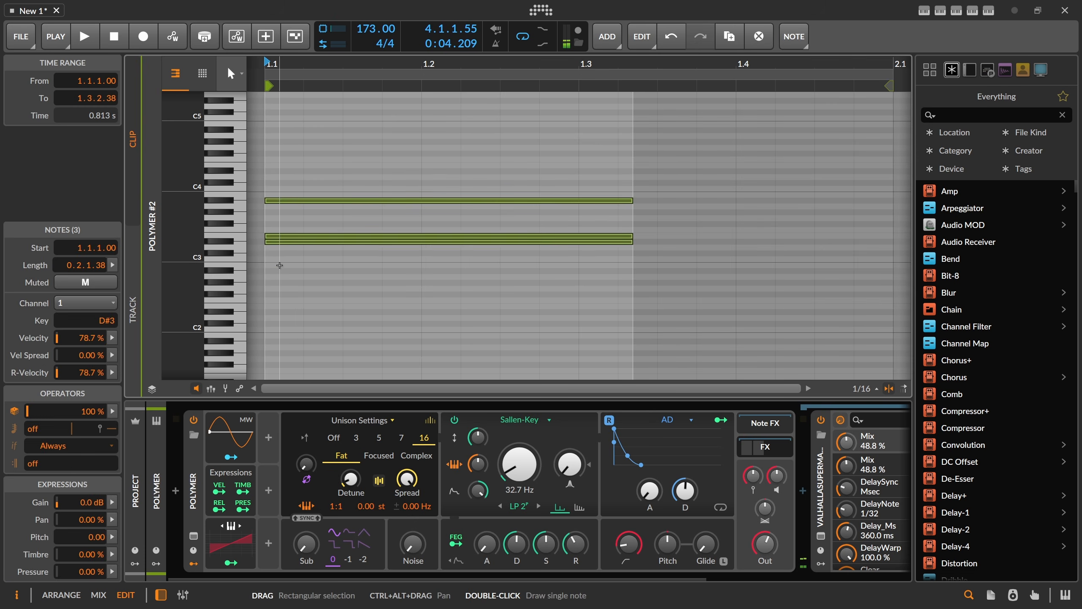
key(shift+Down)
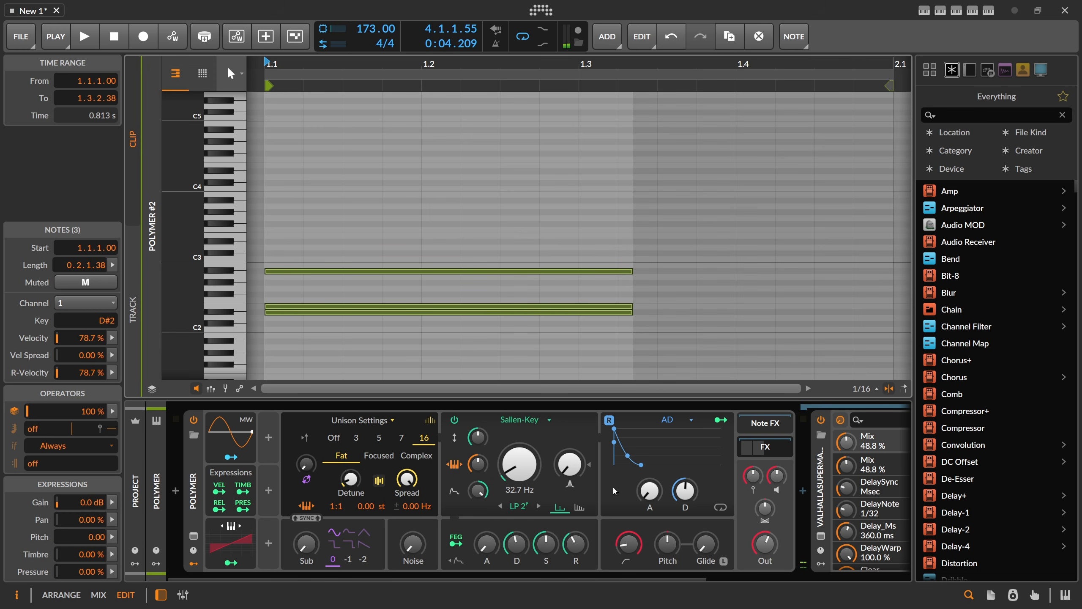
Step: Adjust the amplitude envelope's decay and lower Polymer's filter cutoff to 19.4 Hz while auditioning
drag(686, 491, 685, 495)
key(space)
key(space)
key(space)
drag(519, 464, 519, 488)
key(space)
key(space)
key(space)
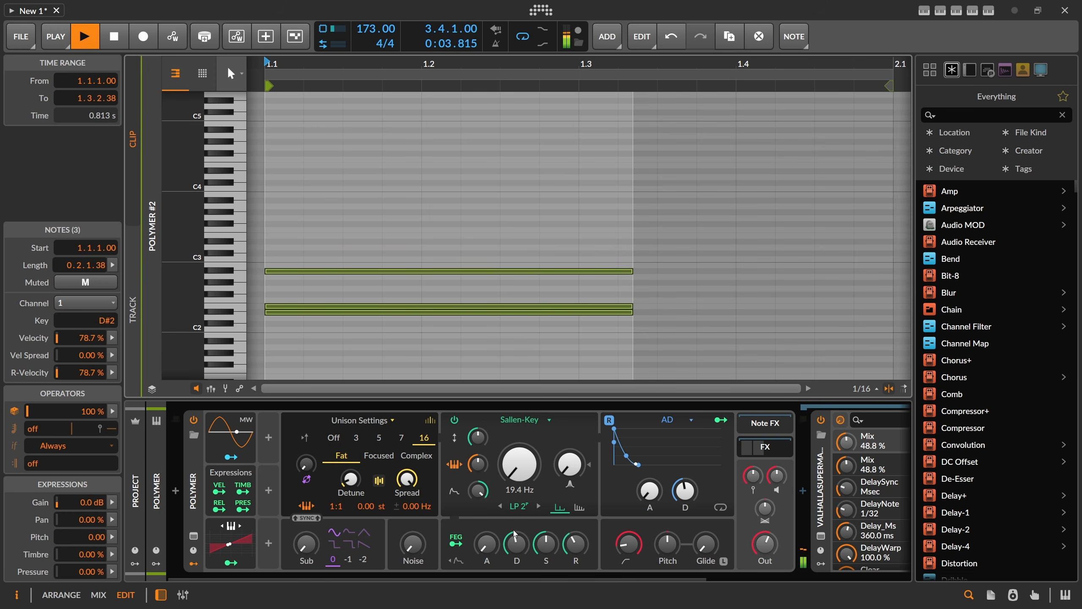
Step: Insert a Filter+ device directly after ValhallaSupermassive in Polymer's FX chain
drag(494, 578, 699, 579)
click(685, 491)
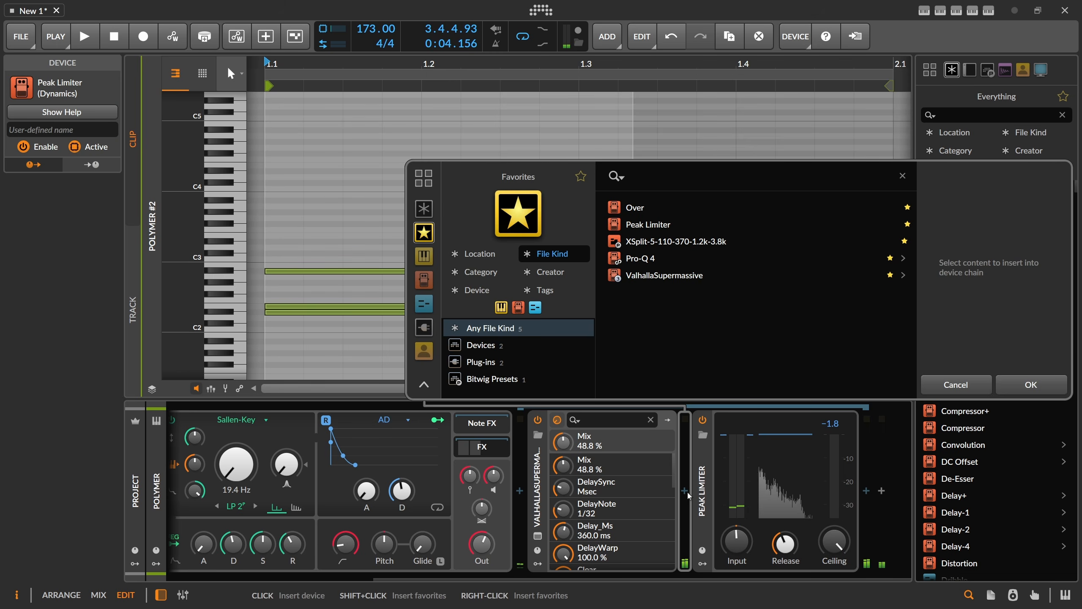
text(filter)
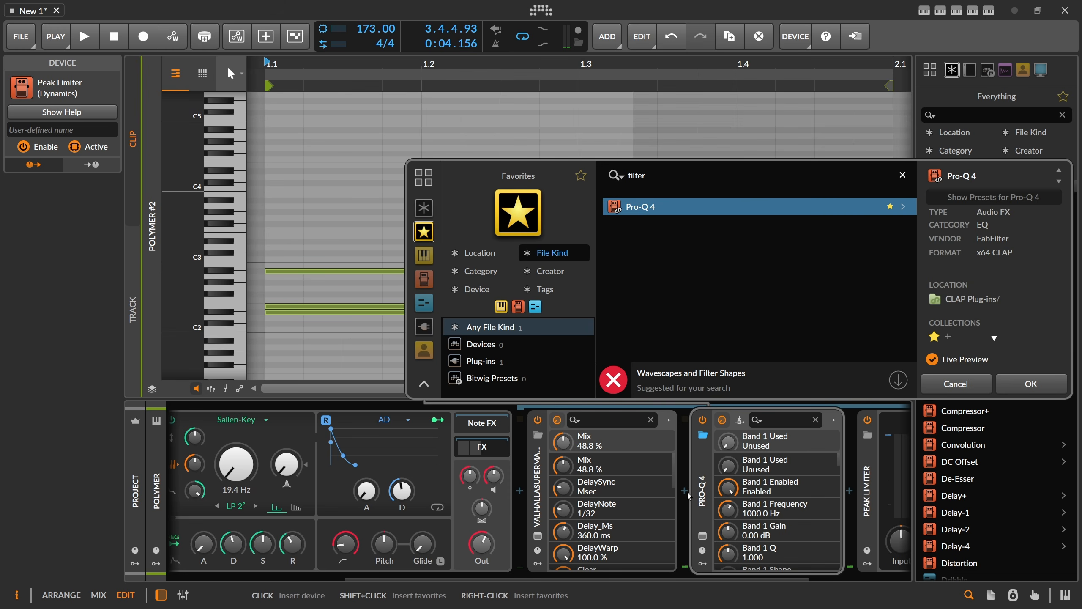
click(428, 209)
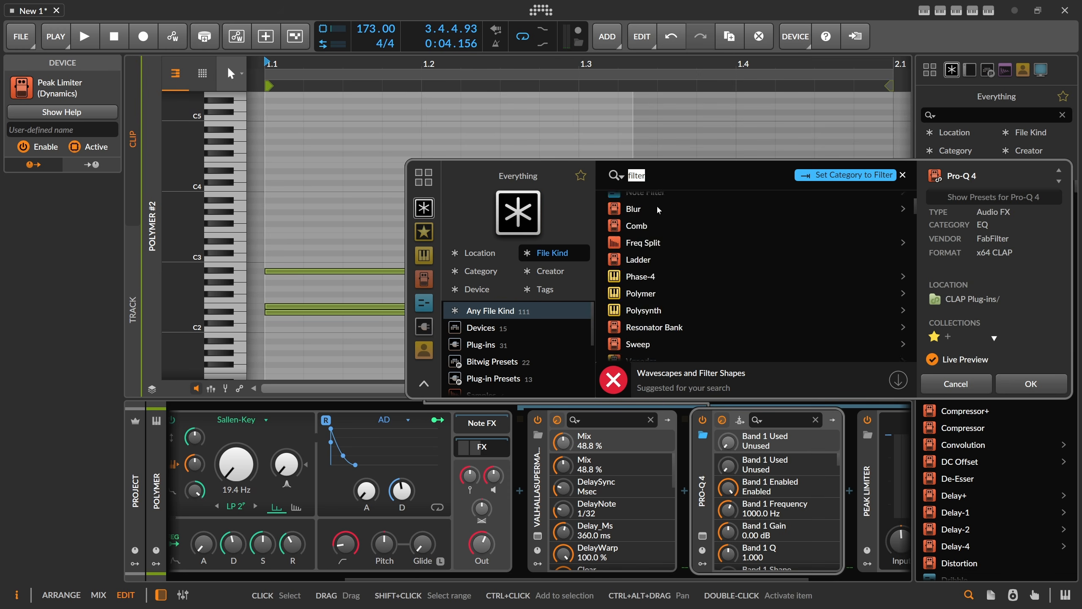
double_click(660, 203)
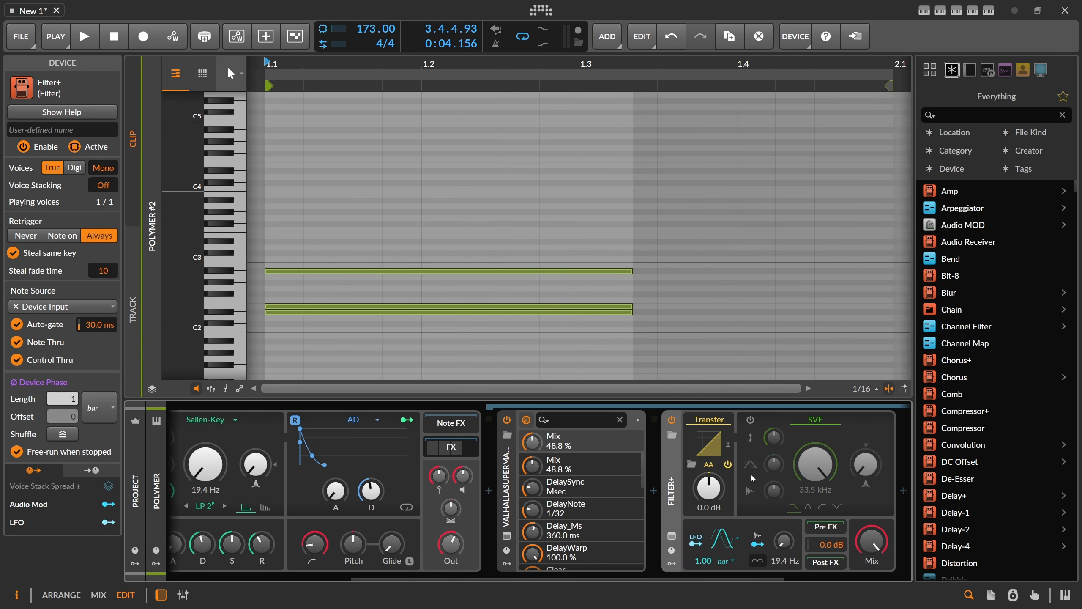
Step: Automate Filter+'s SVF cutoff in the Polymer clip, falling from 33.5 kHz at the clip start to 19.4 Hz at 1.4.2
scroll(475, 80, down, 4)
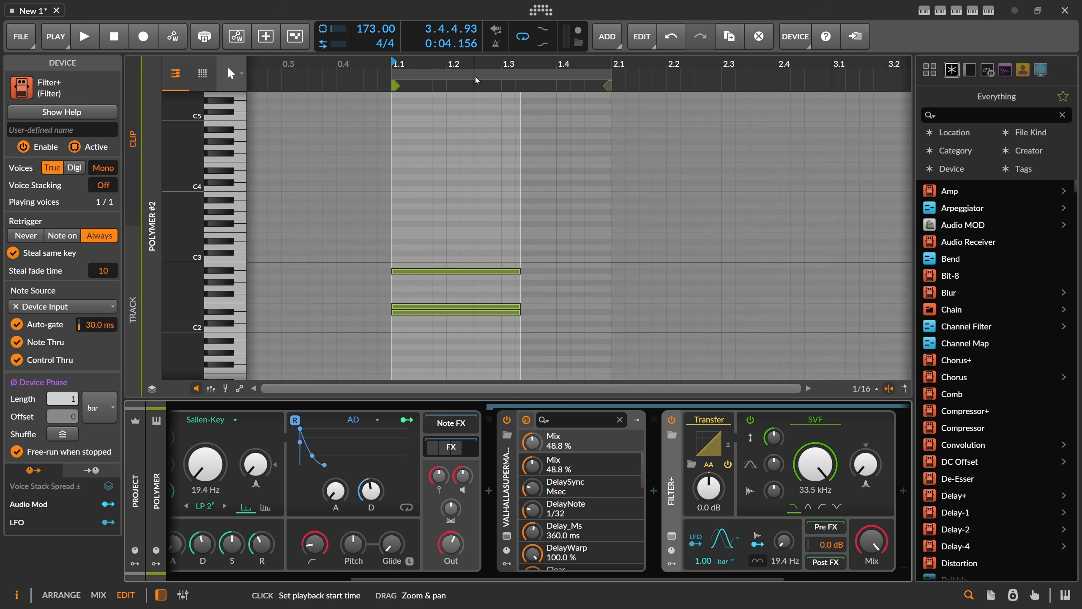
scroll(469, 367, down, 3)
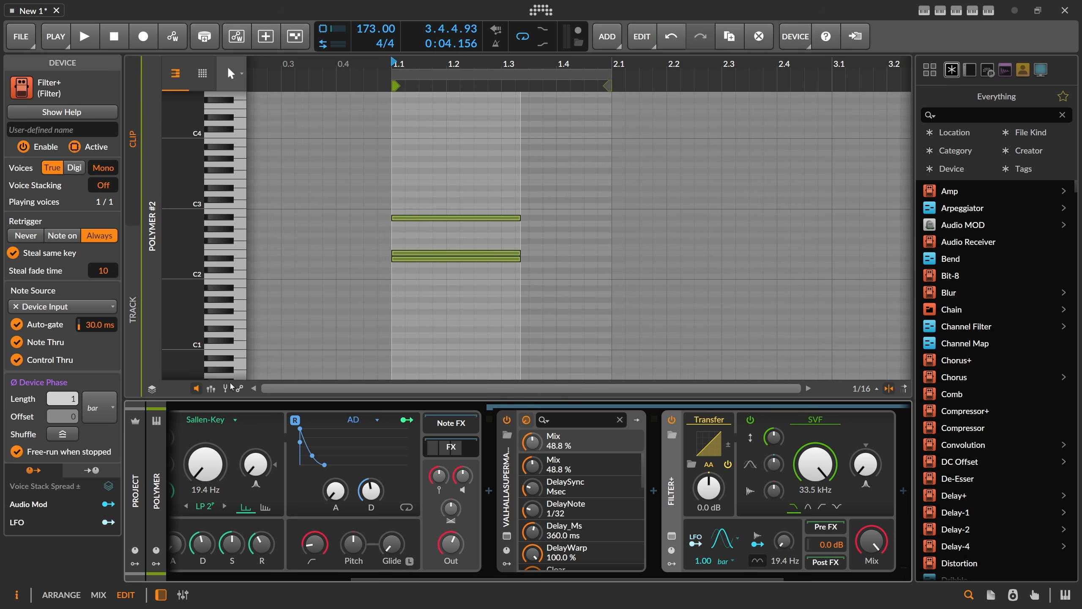
click(217, 390)
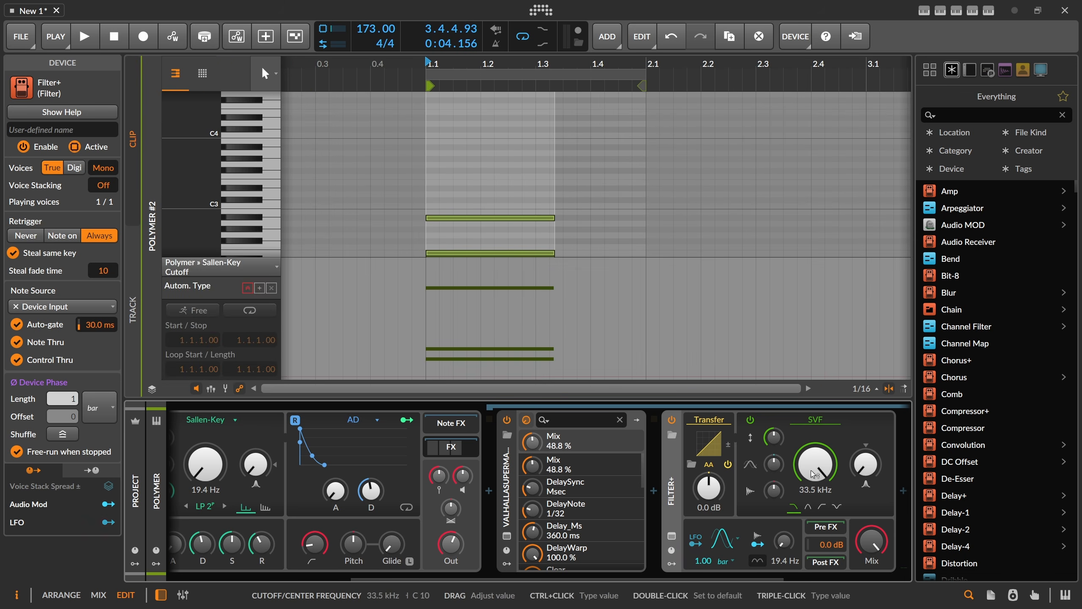
drag(814, 474, 814, 482)
click(425, 260)
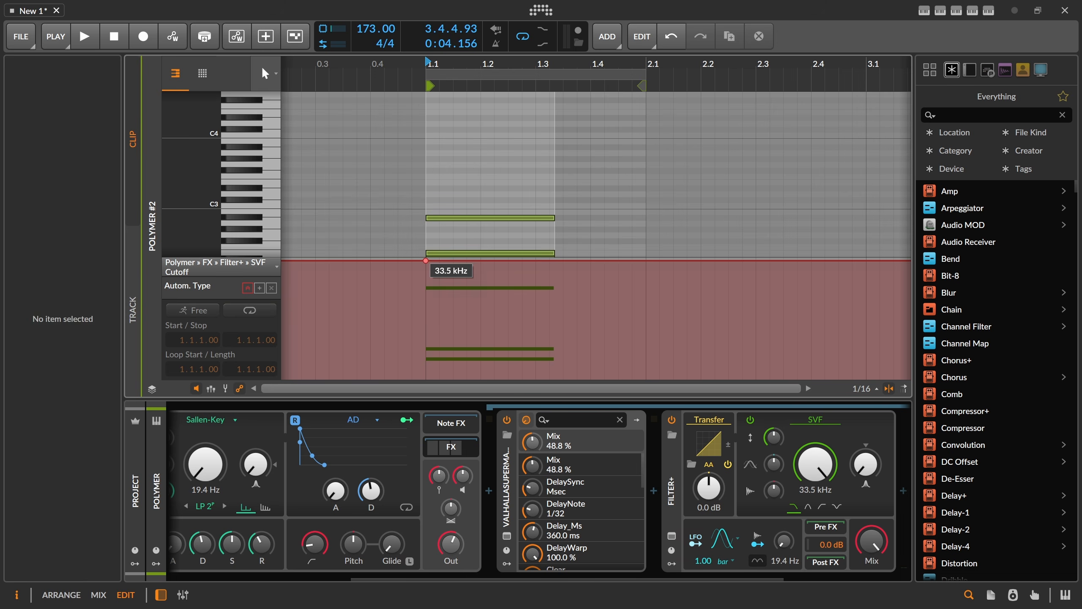
drag(453, 260, 604, 377)
Step: Bend the cutoff automation ramp upward, move its 19.4 Hz end point to 1.2.3, and audition the sweep
key(space)
key(space)
drag(507, 311, 509, 289)
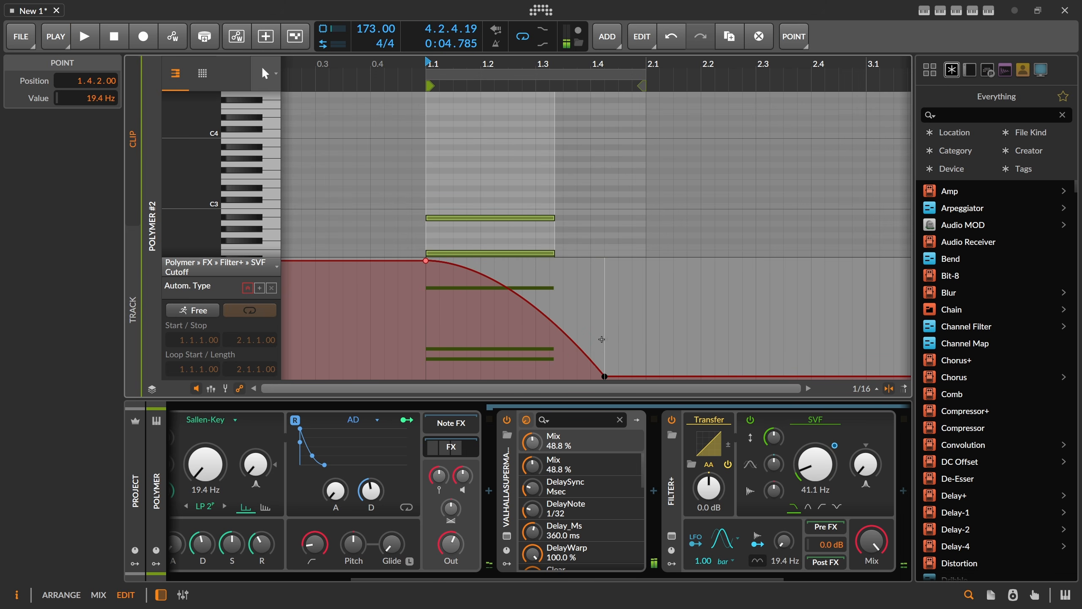
drag(605, 376, 509, 377)
key(space)
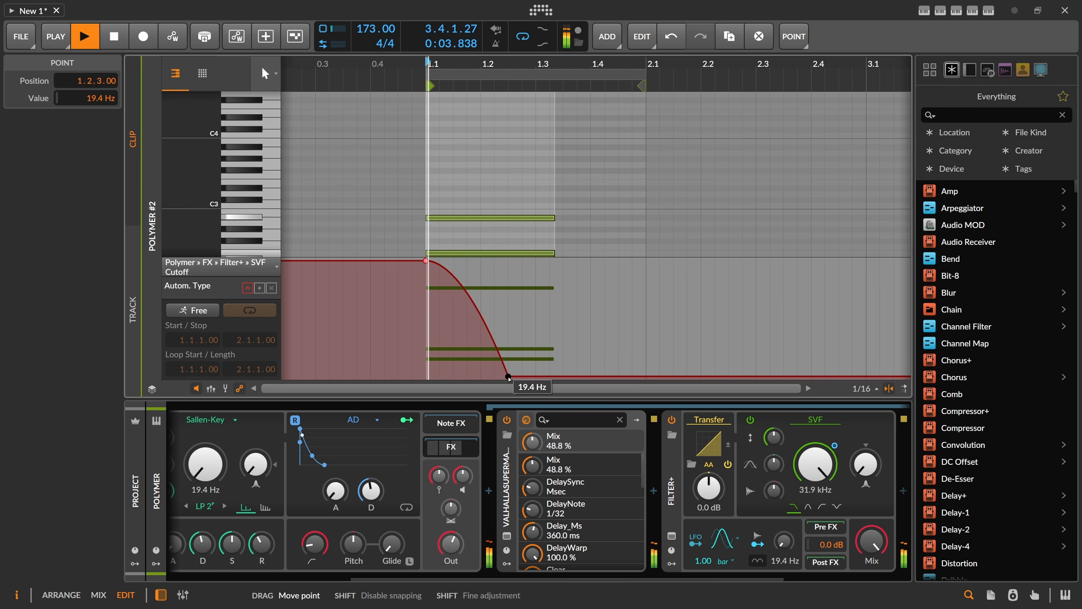
key(space)
Step: Set Polymer's wavetable oscillator ratio to 2:1 and audition the chord before and after the change
scroll(538, 488, up, 3)
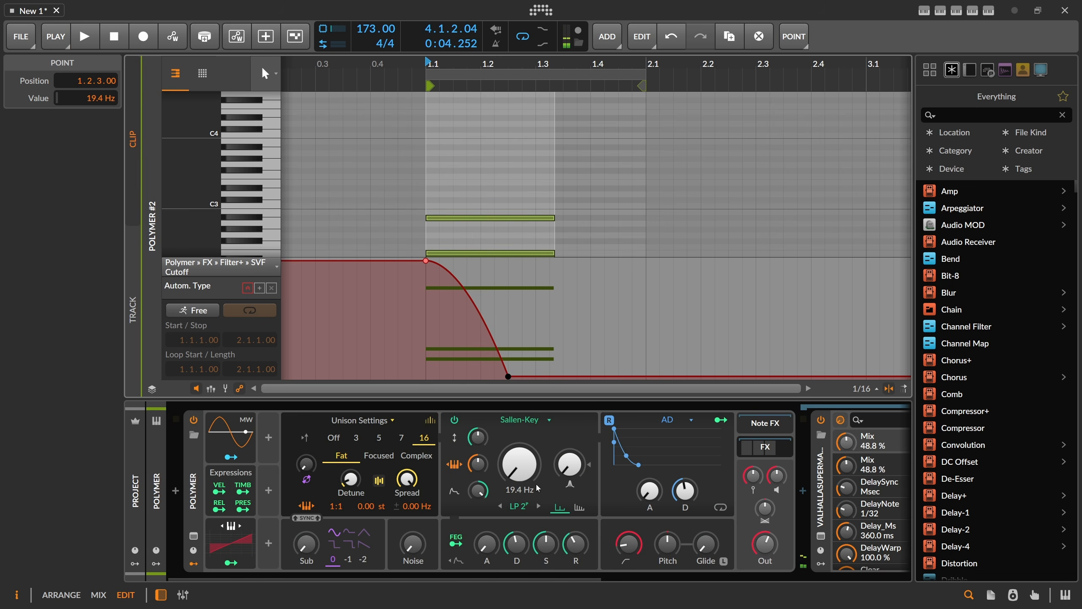
click(350, 478)
key(space)
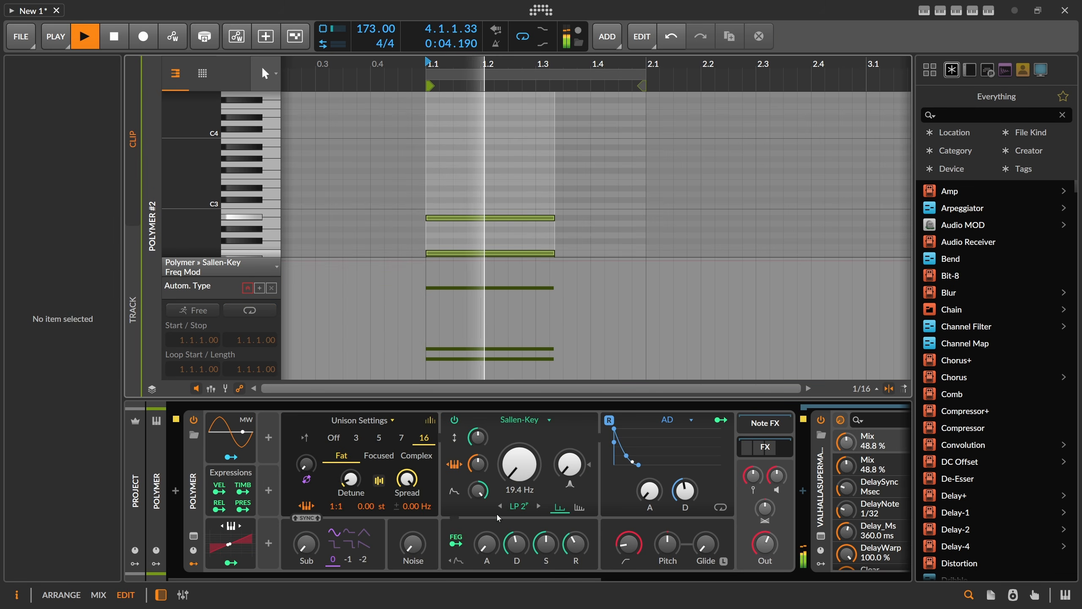
key(space)
drag(332, 506, 332, 499)
key(space)
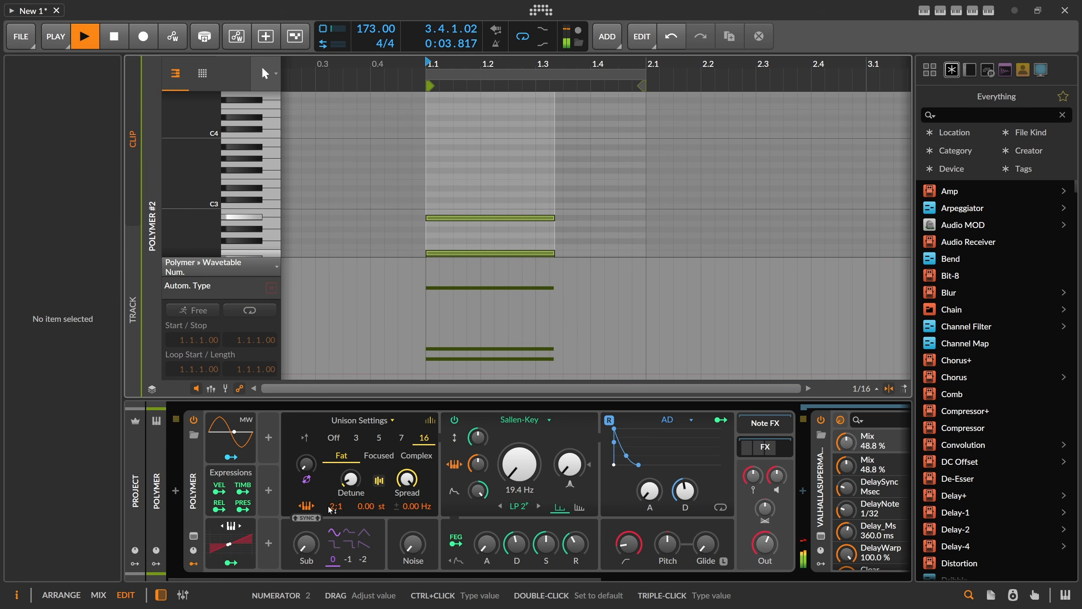
key(space)
key(space)
key(space)
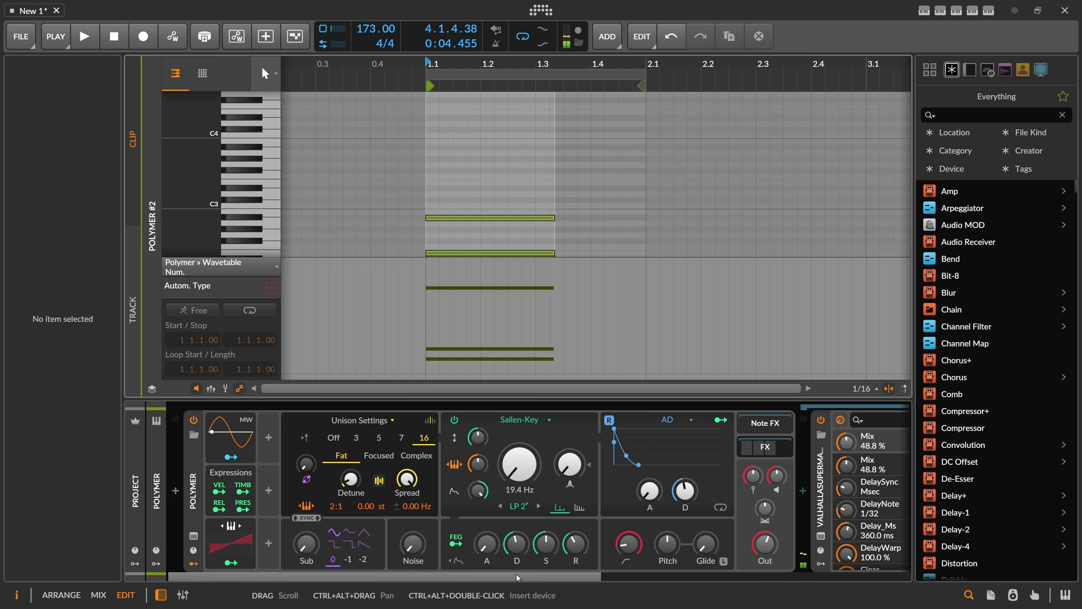
Step: Set ValhallaSupermassive's mix to 58.4 %, delay to 392.3 ms, feedback to 64.9 % and high EQ to 6540 Hz while auditioning
drag(517, 578, 624, 579)
click(636, 536)
drag(414, 276, 416, 268)
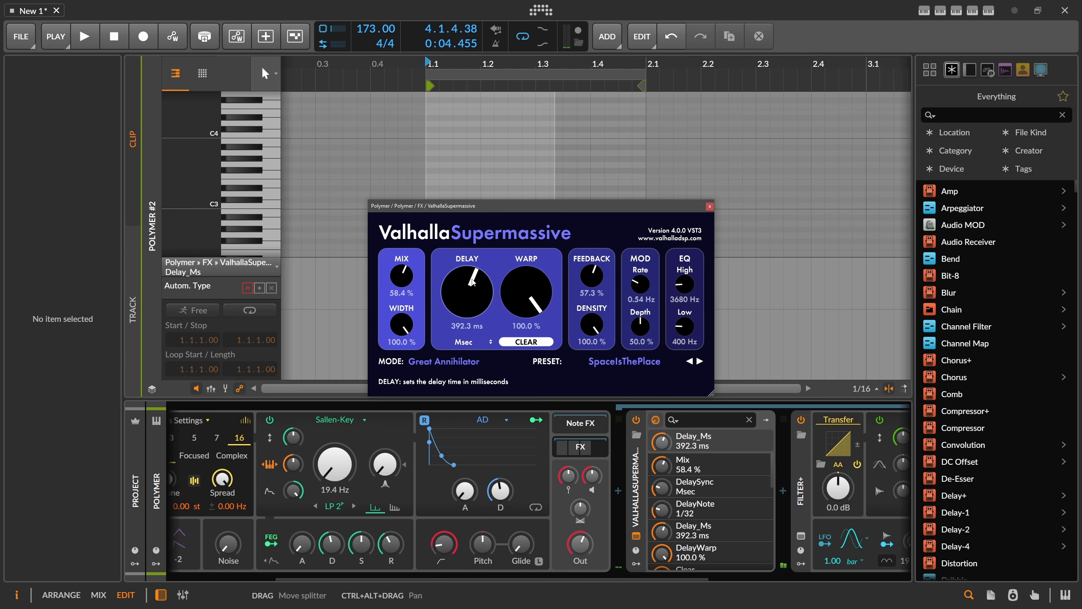
drag(599, 279, 600, 273)
key(space)
drag(685, 282, 695, 274)
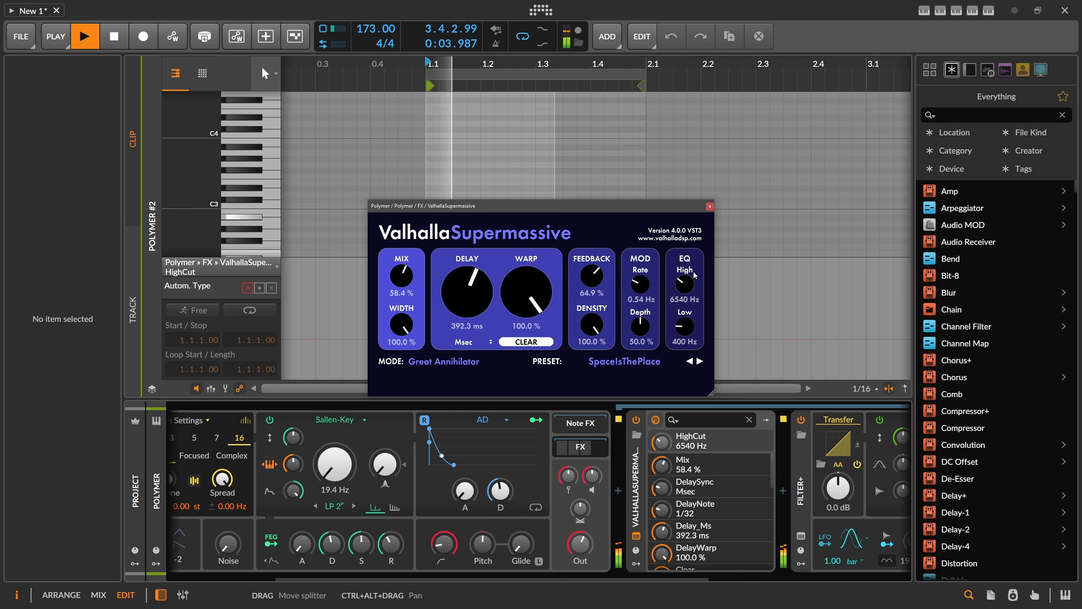
Step: Close the ValhallaSupermassive window, then stop playback and return to the arrangement
click(710, 207)
key(space)
key(Tab)
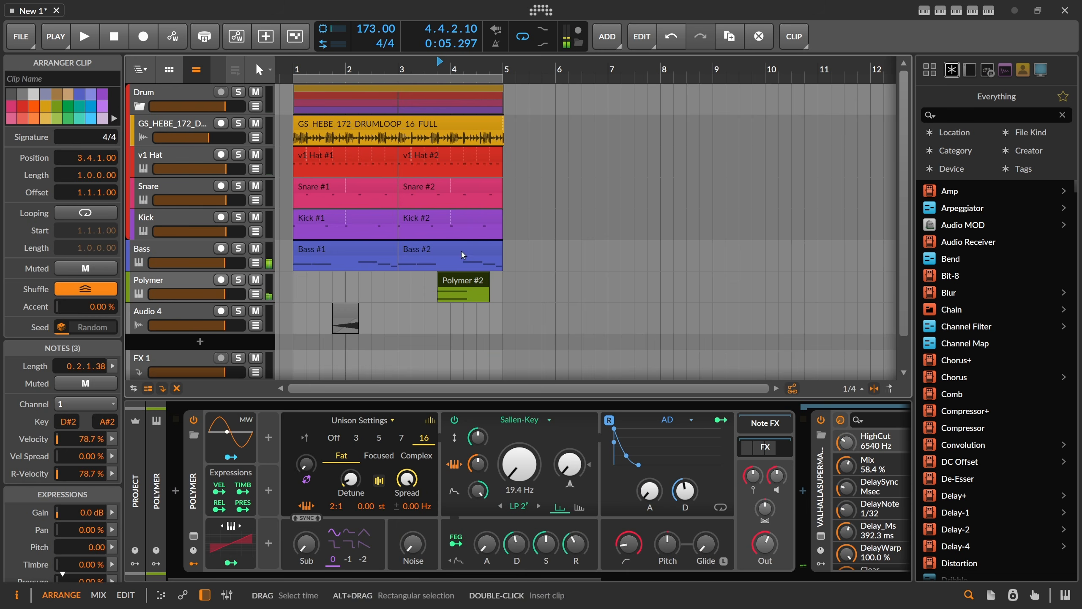
Step: Bounce the Polymer clip's range from 3.4.1 to 4.2.1 to a new audio track, post-fader at 32-bit floating-point
drag(441, 283, 467, 294)
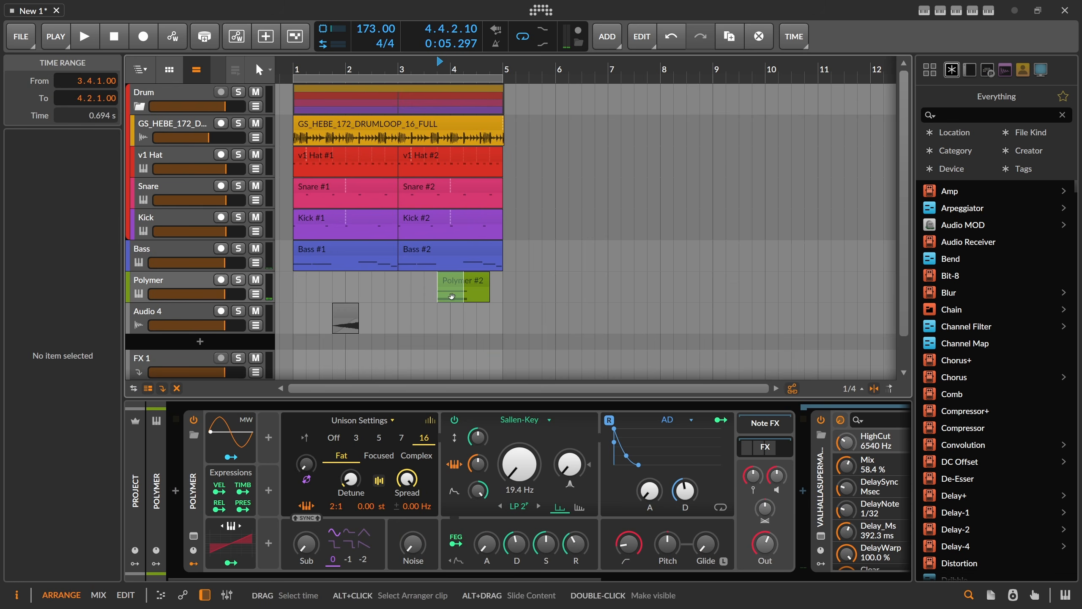
right_click(451, 296)
click(520, 469)
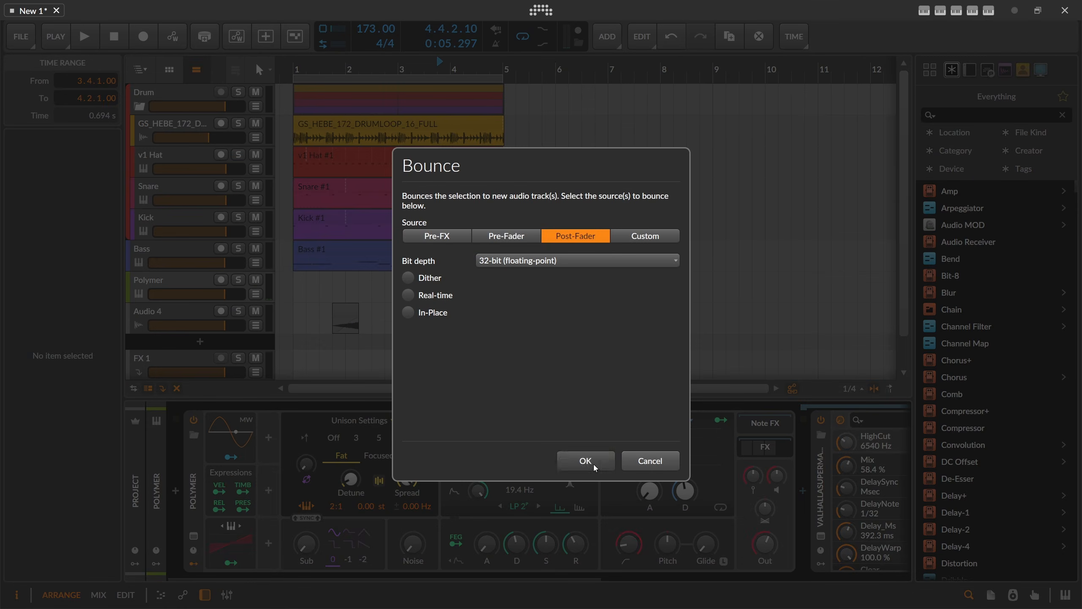
click(587, 462)
scroll(462, 255, down, 2)
Step: Move the Polymer note clip out to bar 6 and play the arrangement with the bounced audio
click(462, 219)
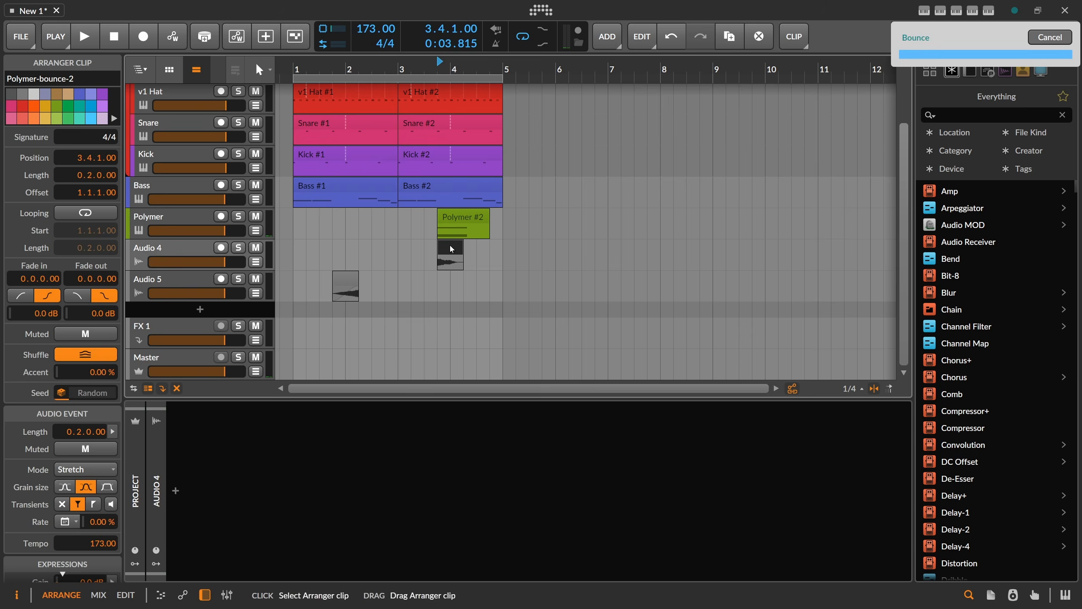
drag(462, 220, 581, 221)
click(451, 246)
key(space)
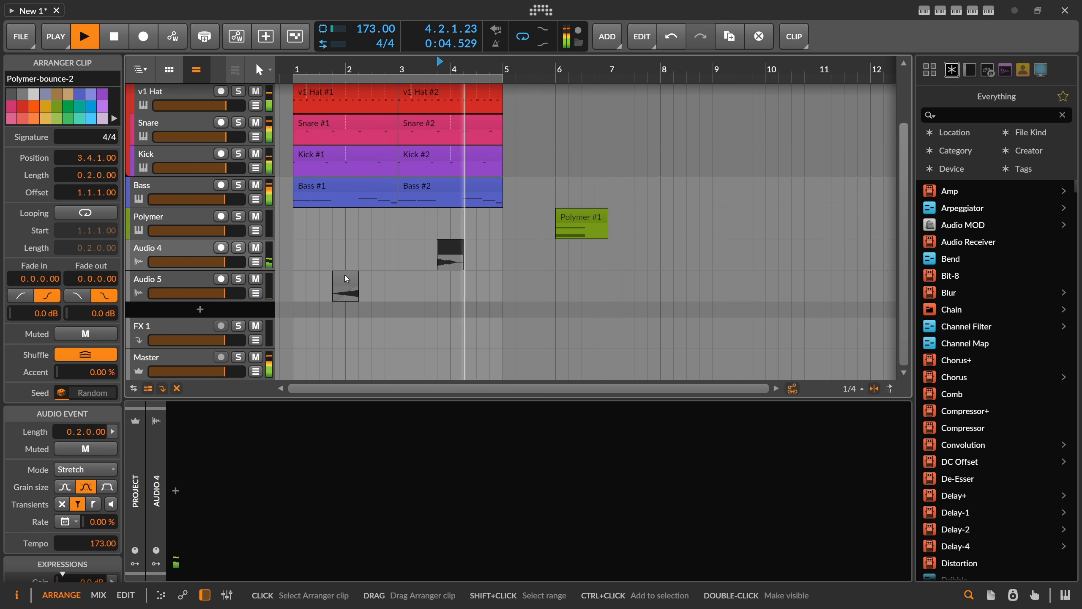
Step: Move the bounced clip from Audio 5 up to Audio 4 and park the Polymer note clip at 9.3.1
drag(346, 279, 345, 256)
key(space)
drag(573, 218, 756, 218)
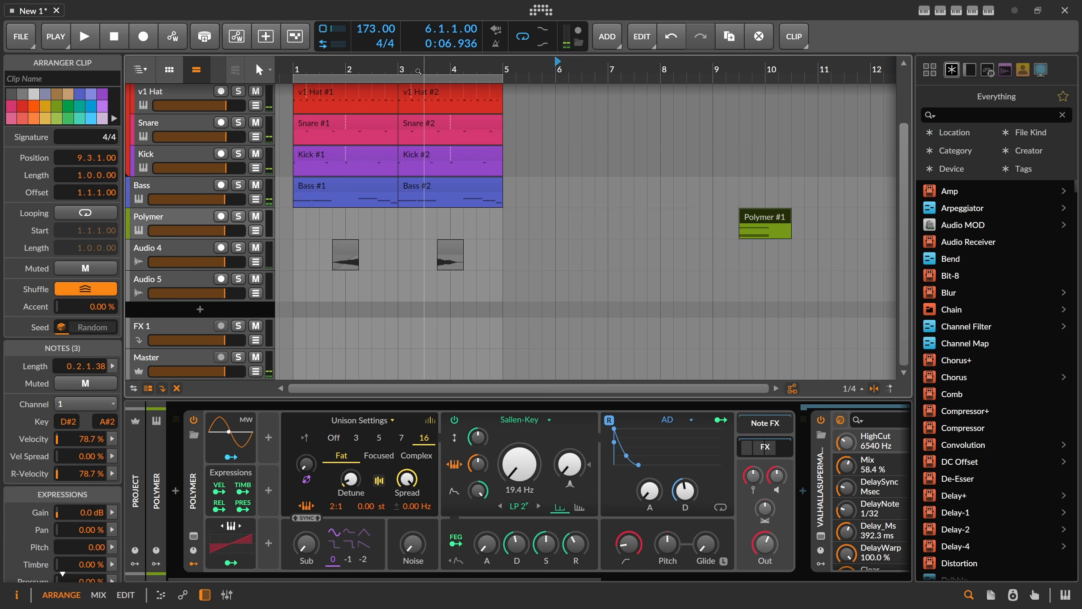
Step: Duplicate the four-bar drum, bass and Audio 4 section so it repeats from bar 5
drag(376, 68, 375, 80)
drag(445, 92, 273, 280)
scroll(287, 242, up, 3)
drag(279, 88, 426, 336)
key(ctrl+d)
click(463, 281)
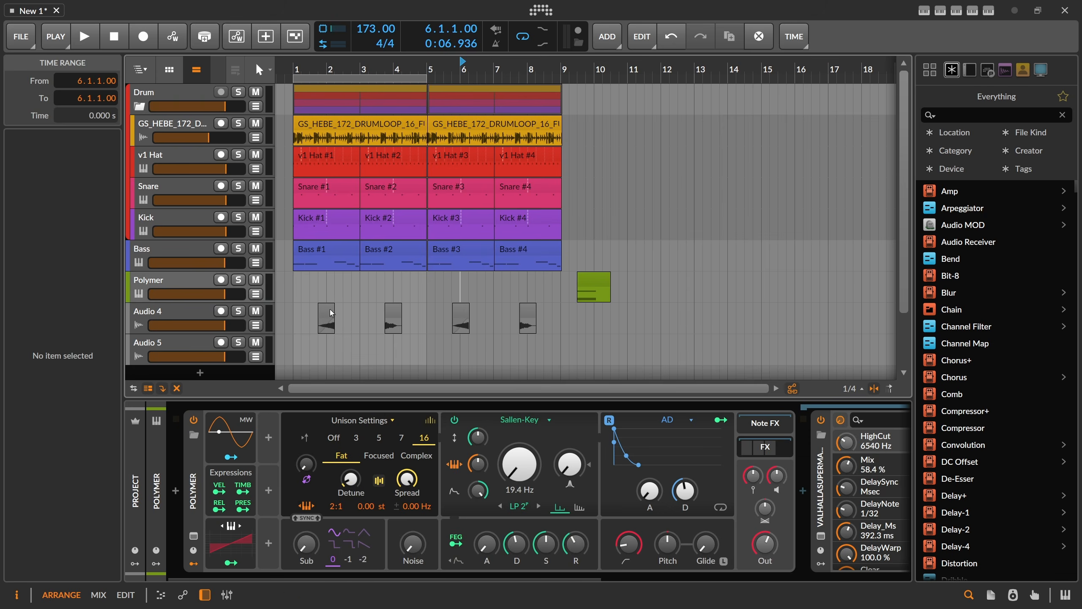
Step: Remove the rising Audio 4 clips at 1.4 and 5.4 and place Polymer-bounce-1 at 7.4.1, replacing the clip there
click(330, 313)
drag(331, 313, 466, 313)
mouse_move(532, 314)
mouse_down()
mouse_move(503, 311)
mouse_move(530, 312)
mouse_up()
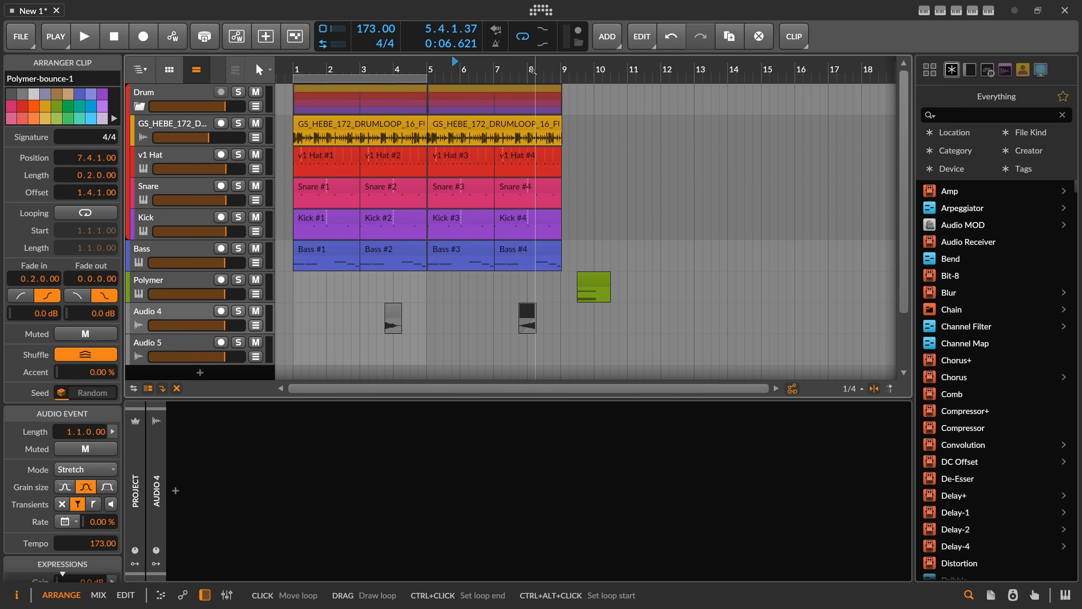
scroll(559, 266, up, 8)
click(553, 312)
key(Delete)
click(529, 308)
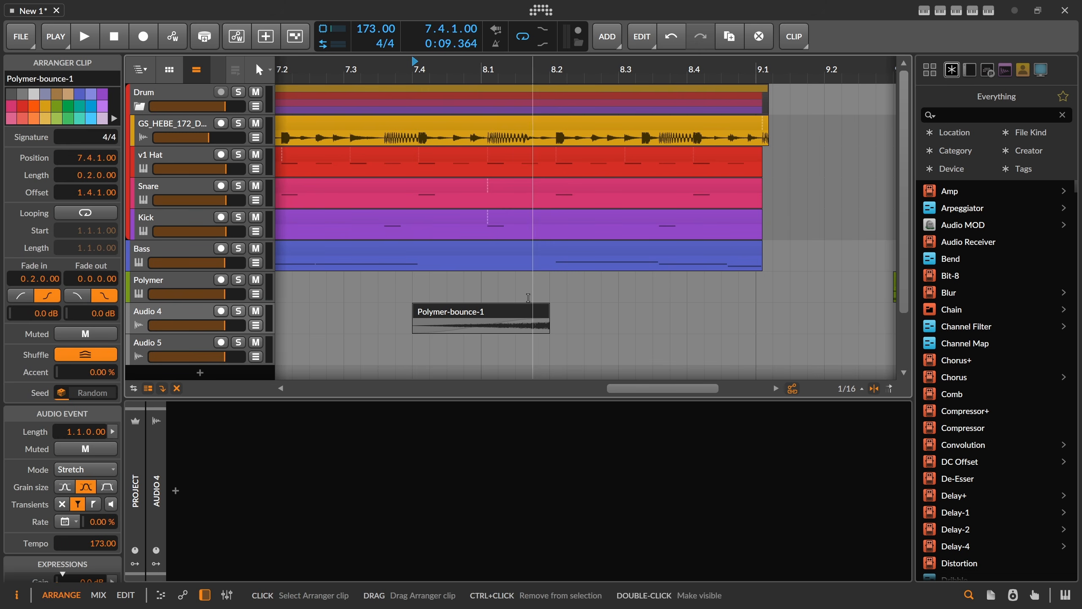
Step: Play the section from 7.4.1 and extend the loop region to eight bars starting at 1.1.1
key(space)
scroll(418, 73, down, 8)
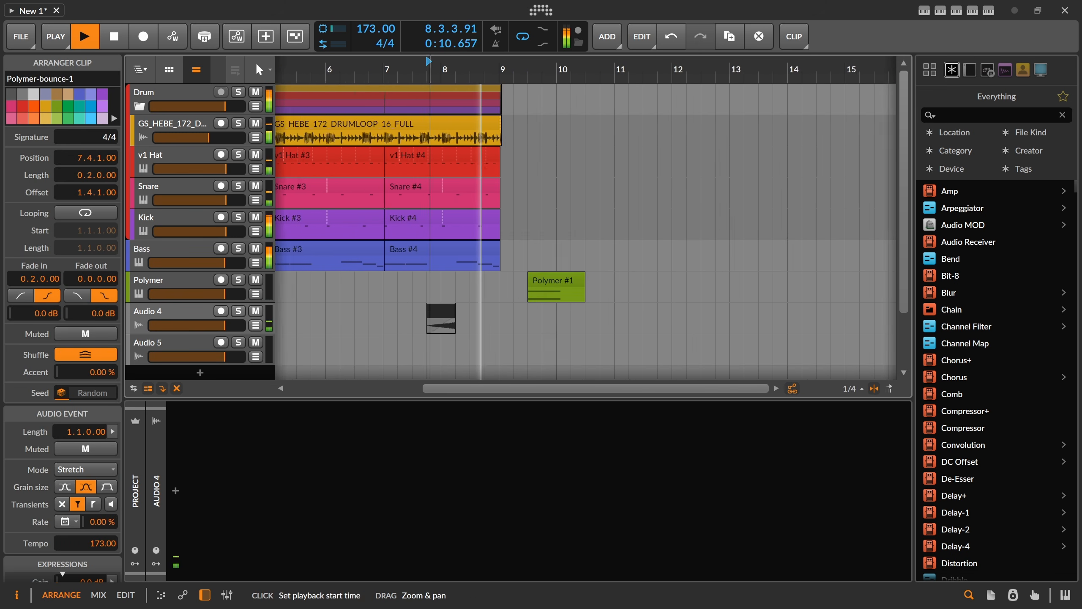
drag(417, 68, 418, 86)
key(space)
drag(352, 79, 411, 79)
scroll(294, 79, up, 3)
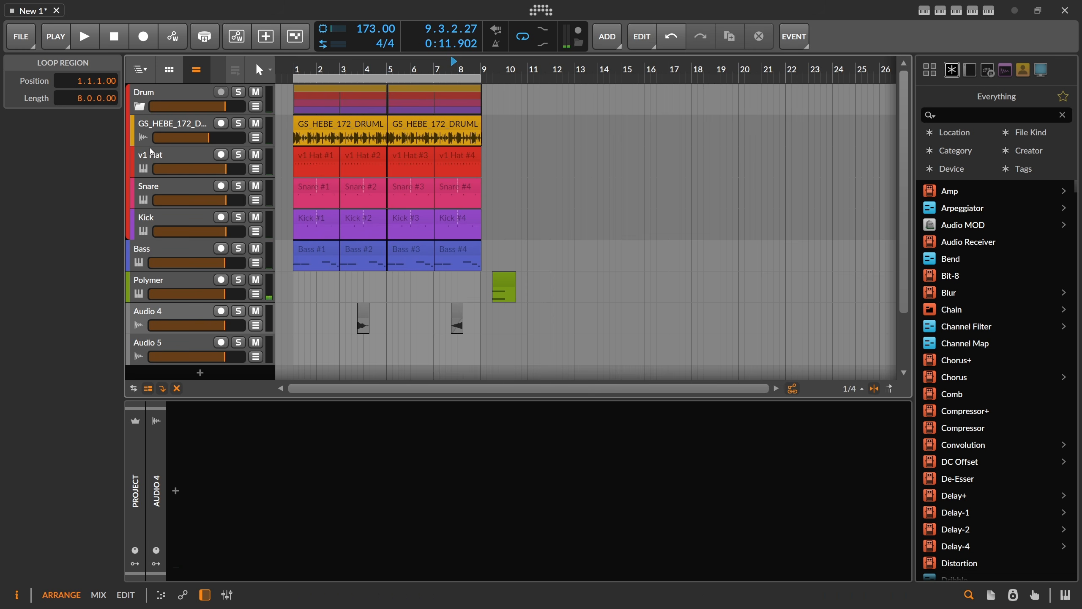
Step: Open the Snare #2 clip in the note editor with its loop content doubled to two bars
click(170, 194)
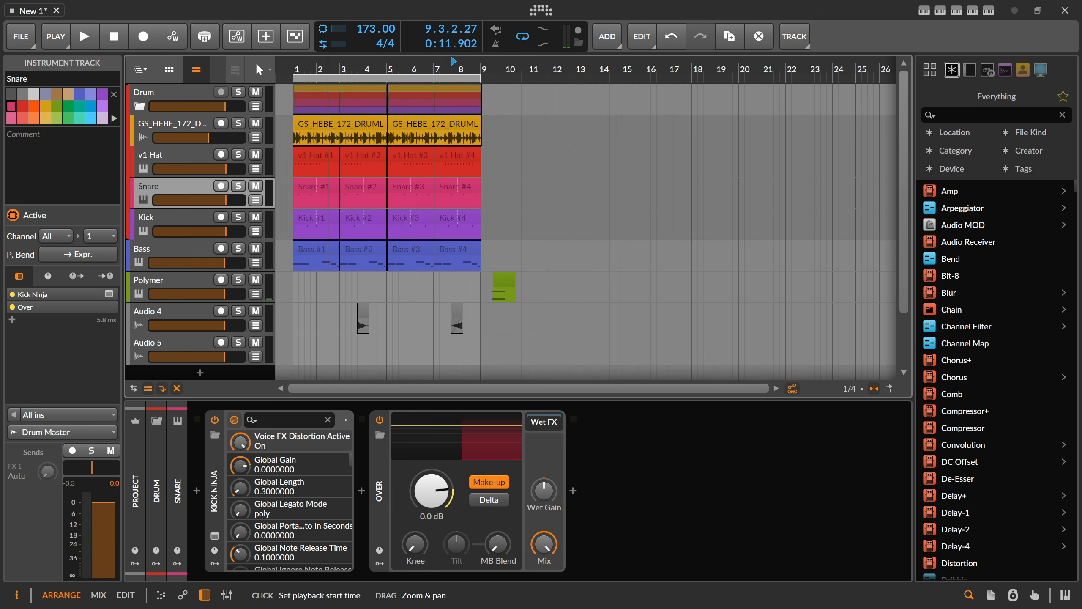
scroll(435, 68, up, 5)
scroll(436, 68, up, 1)
click(467, 189)
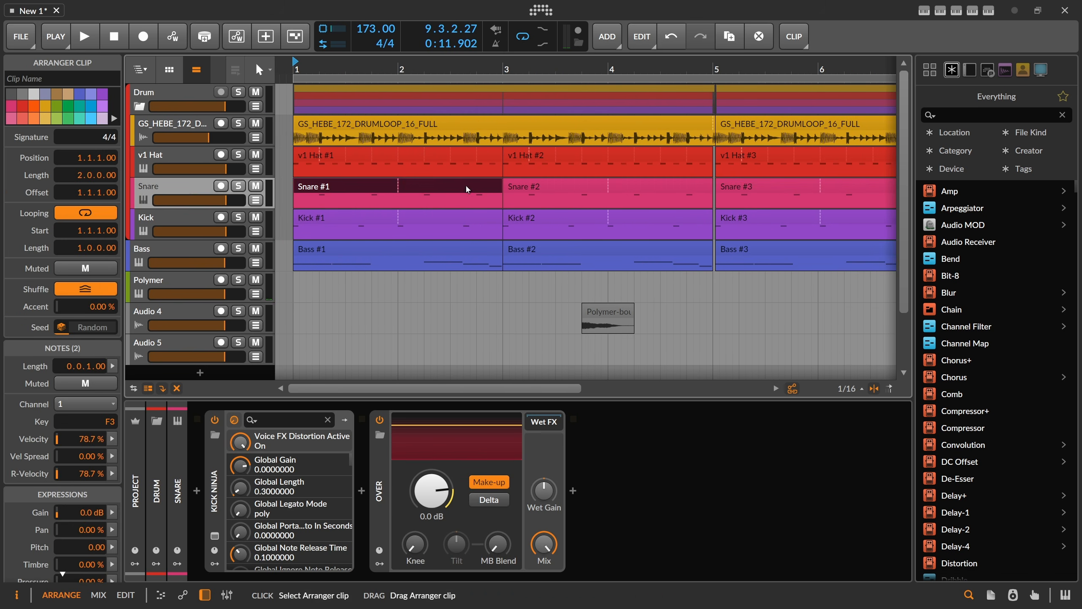
click(550, 189)
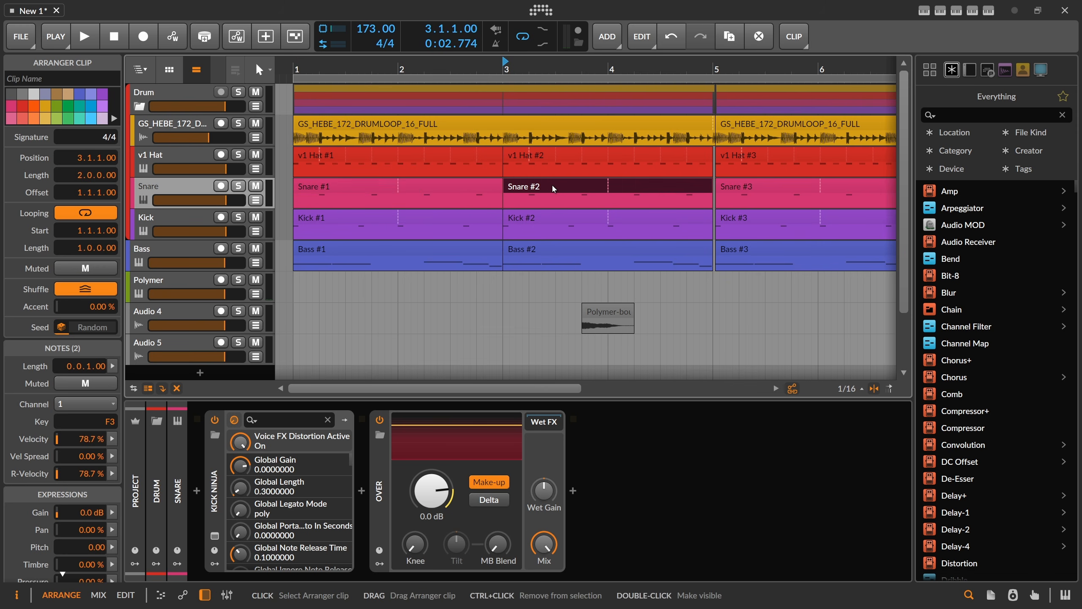
double_click(602, 192)
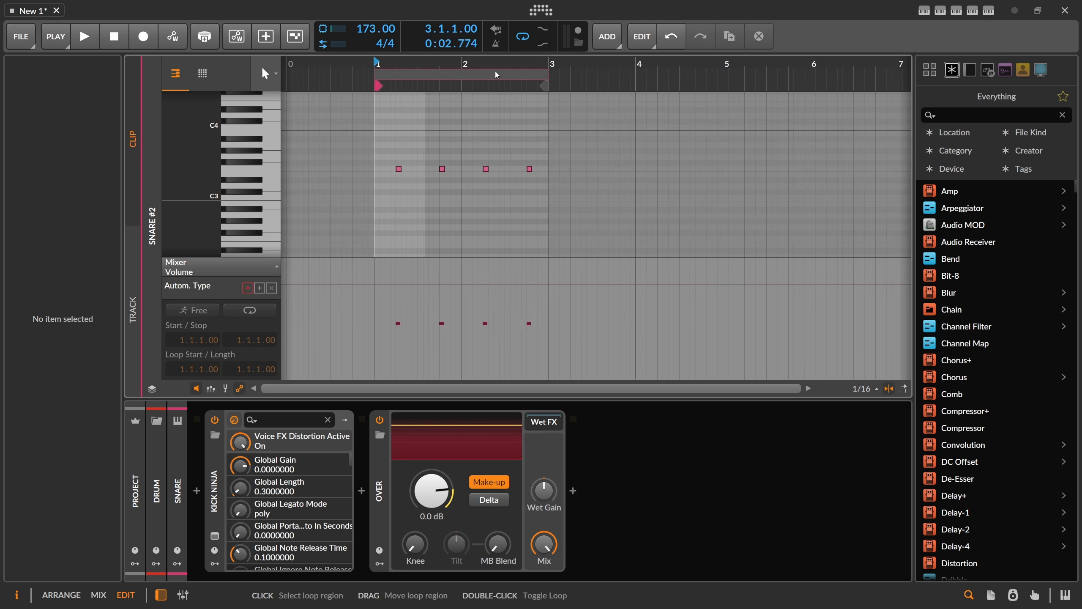
drag(500, 63, 501, 107)
Step: Add two short F3 snare notes at 2.2.4 and 2.3.2 in the Snare #2 clip and play them
click(466, 168)
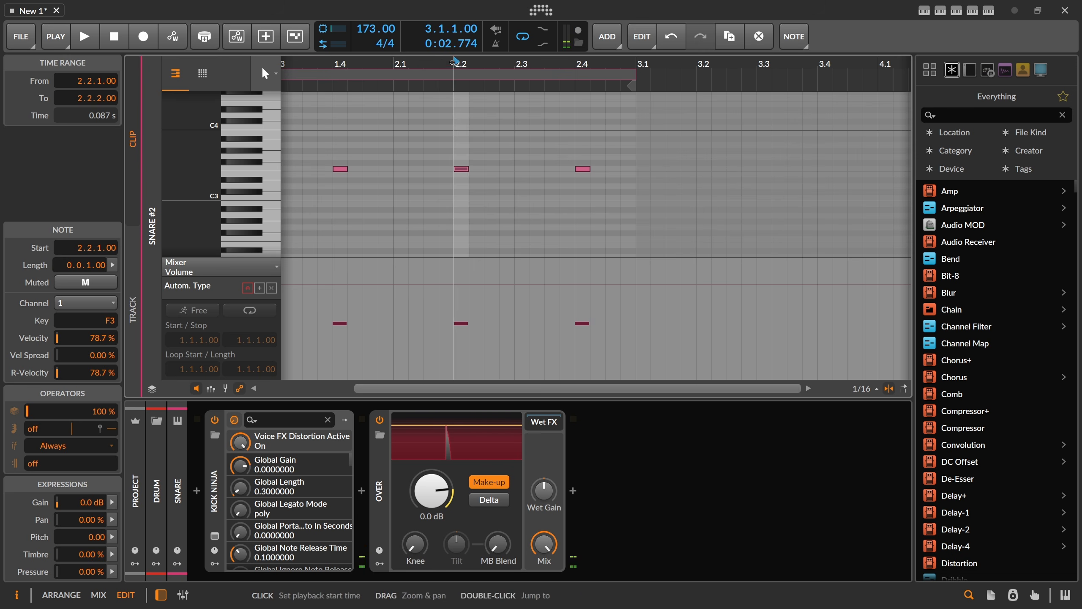
key(space)
key(space)
drag(493, 171, 541, 169)
key(space)
key(space)
key(space)
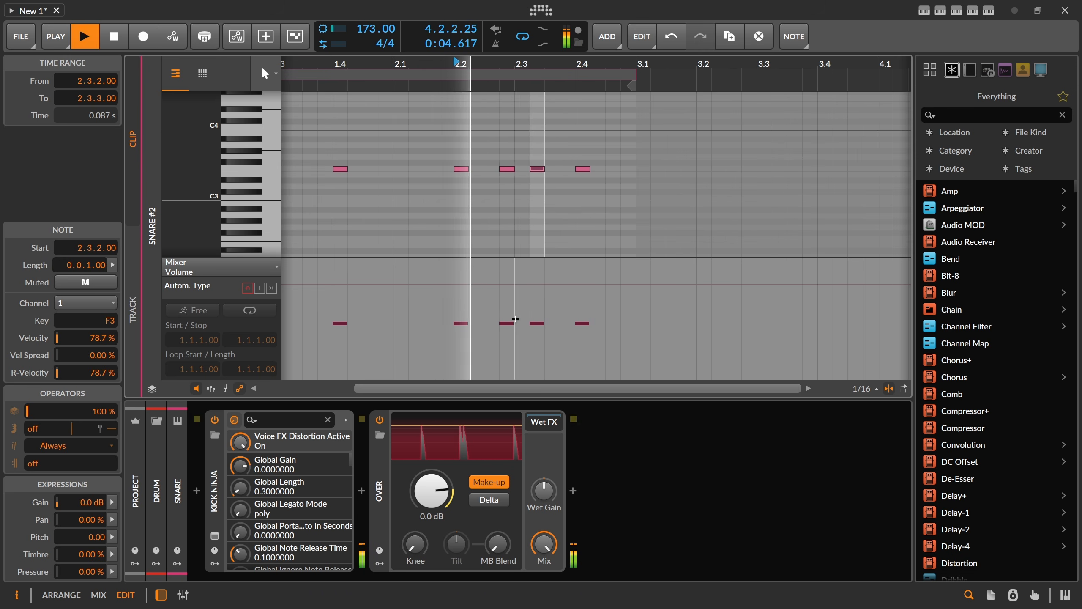
key(space)
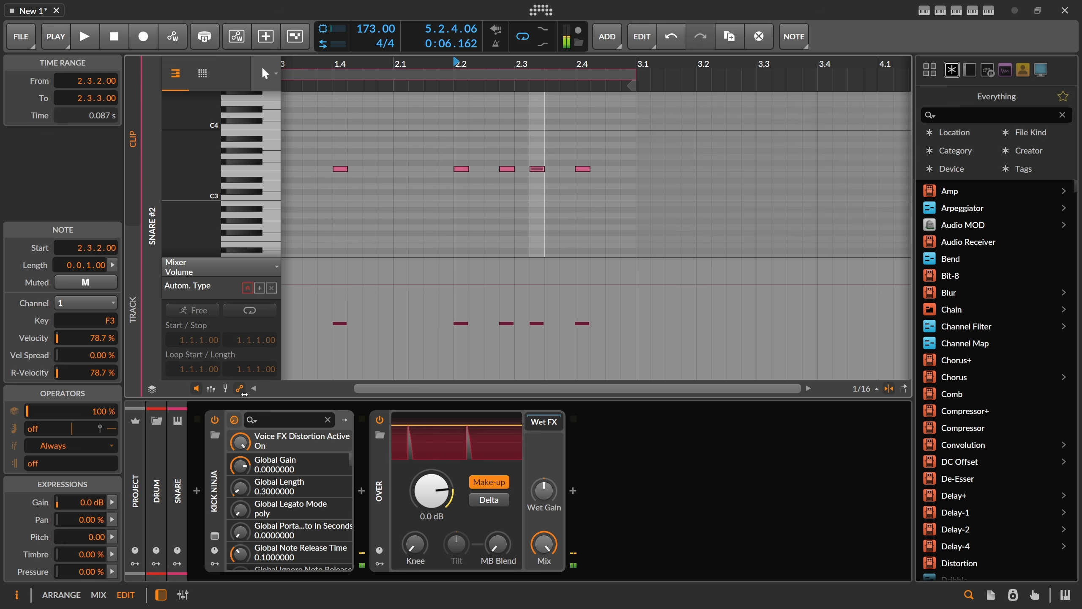
Step: Show the note velocities, lower those of the two added snare notes, and return to the arrangement
click(211, 389)
drag(499, 202, 499, 227)
drag(530, 201, 530, 224)
key(alt+1)
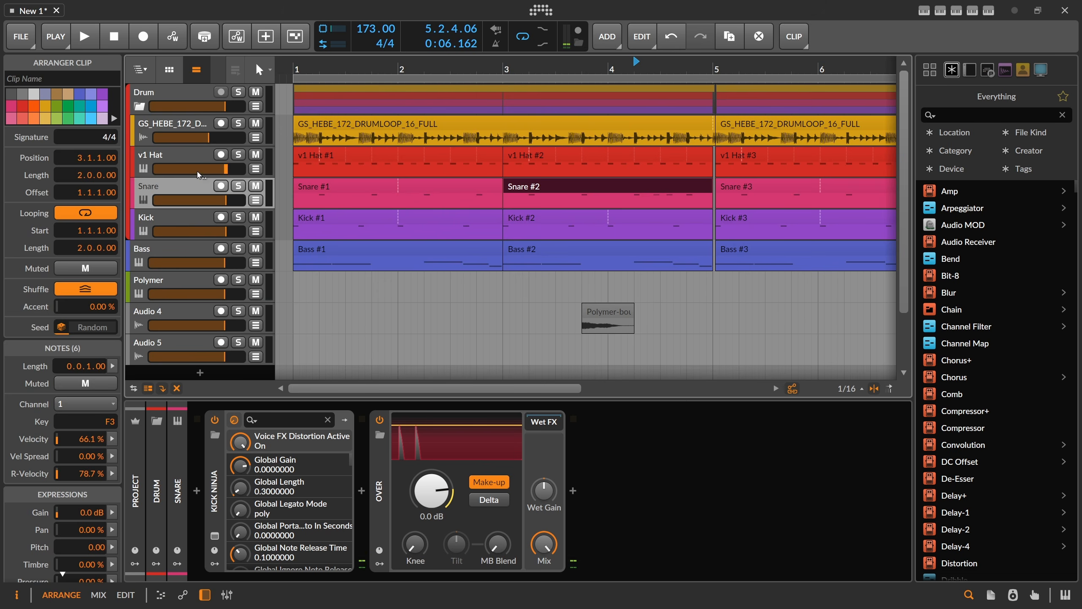
Step: Raise Kick Ninja's global velocity sensitivity on the Snare track to about 0.984 while auditioning the snare
click(214, 538)
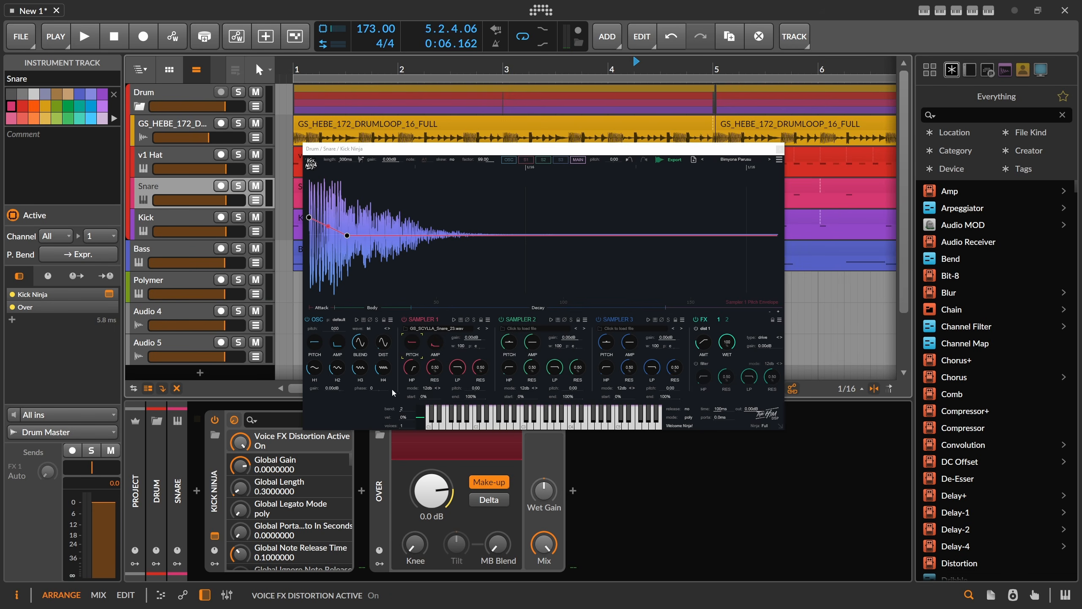
key(space)
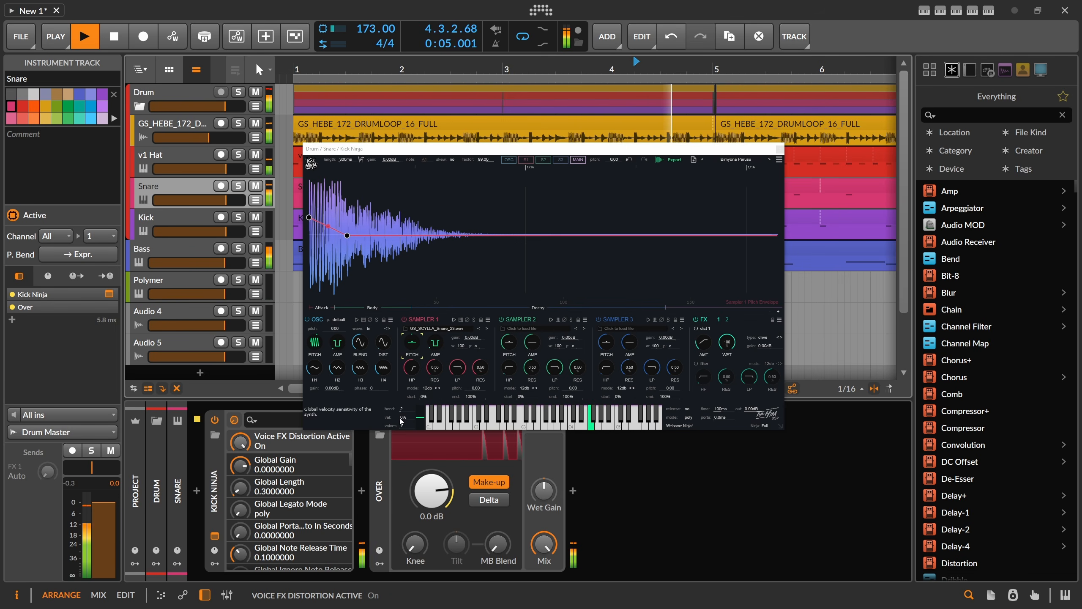
key(space)
click(405, 421)
drag(405, 421, 437, 315)
key(space)
key(space)
key(space)
key(space)
key(space)
key(space)
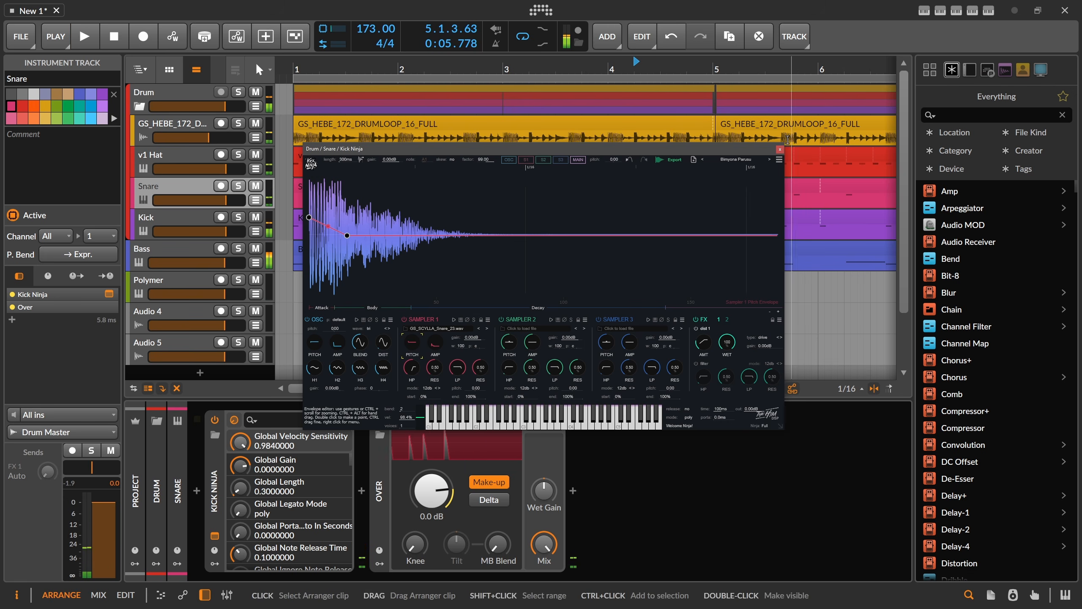
click(780, 150)
Step: Lower the two added Snare #2 notes further, the one at 2.3.2 to 16.9% velocity, and play the result
double_click(606, 189)
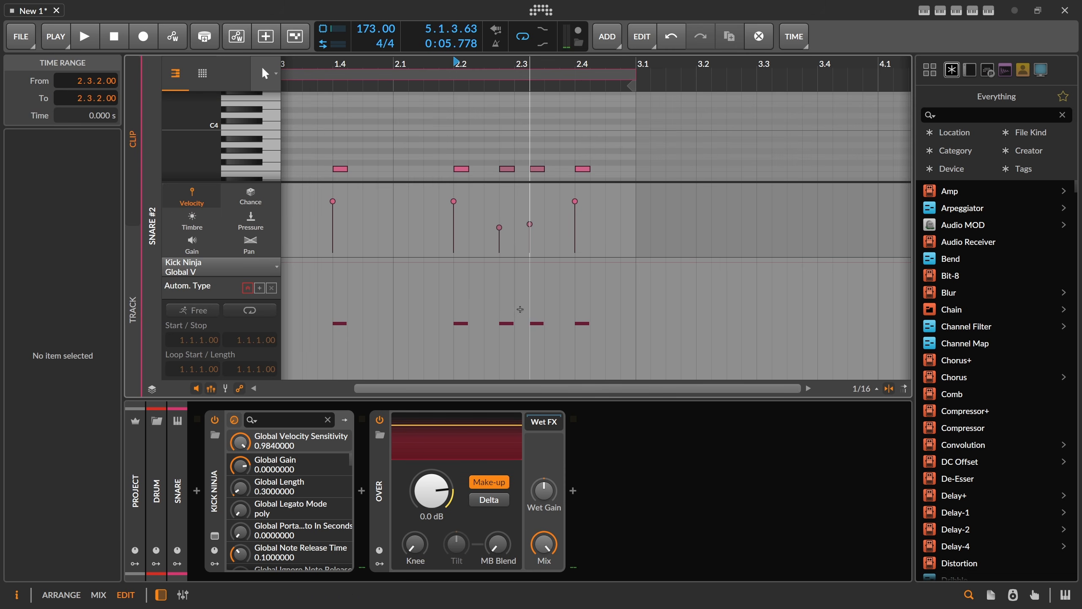
drag(499, 227, 531, 243)
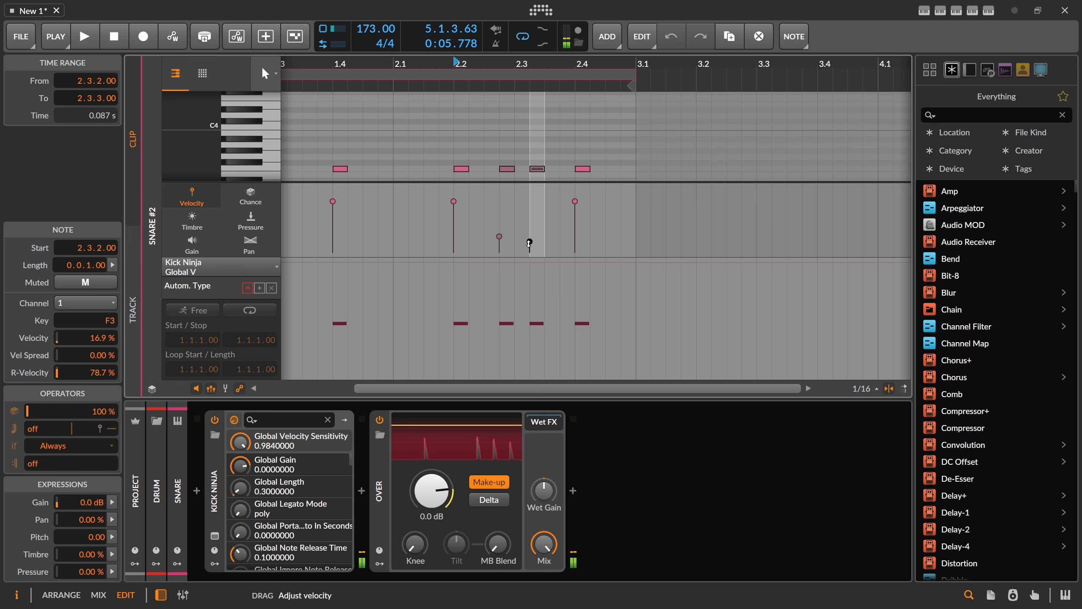
key(space)
key(alt+1)
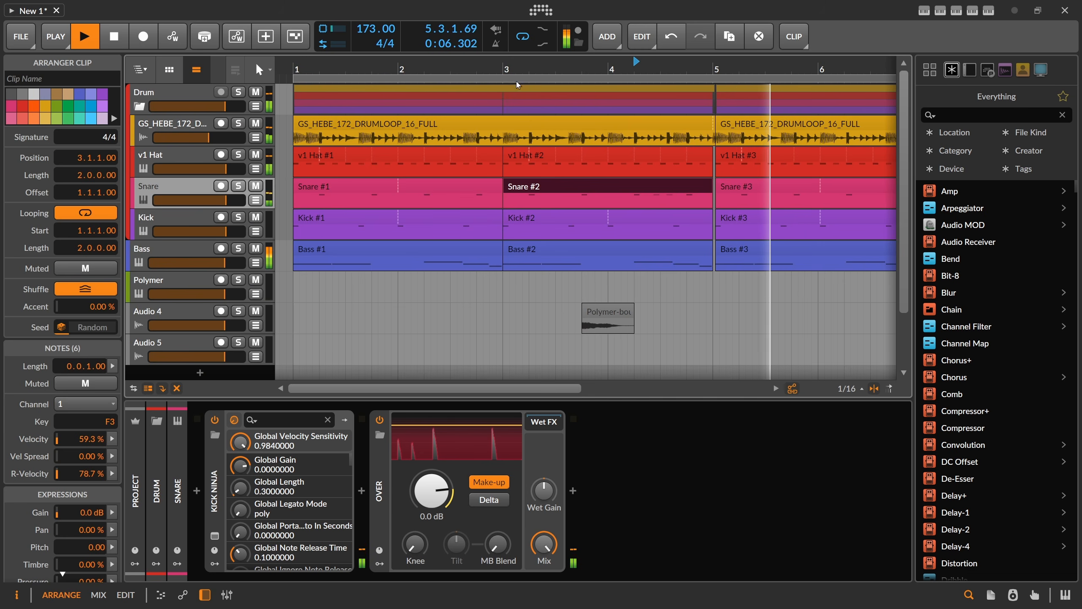
key(space)
Step: Move the repeated drum and bass clips to start at 5.1.1.00, closing the gap at bar 5, and play them
drag(717, 70, 578, 124)
click(578, 124)
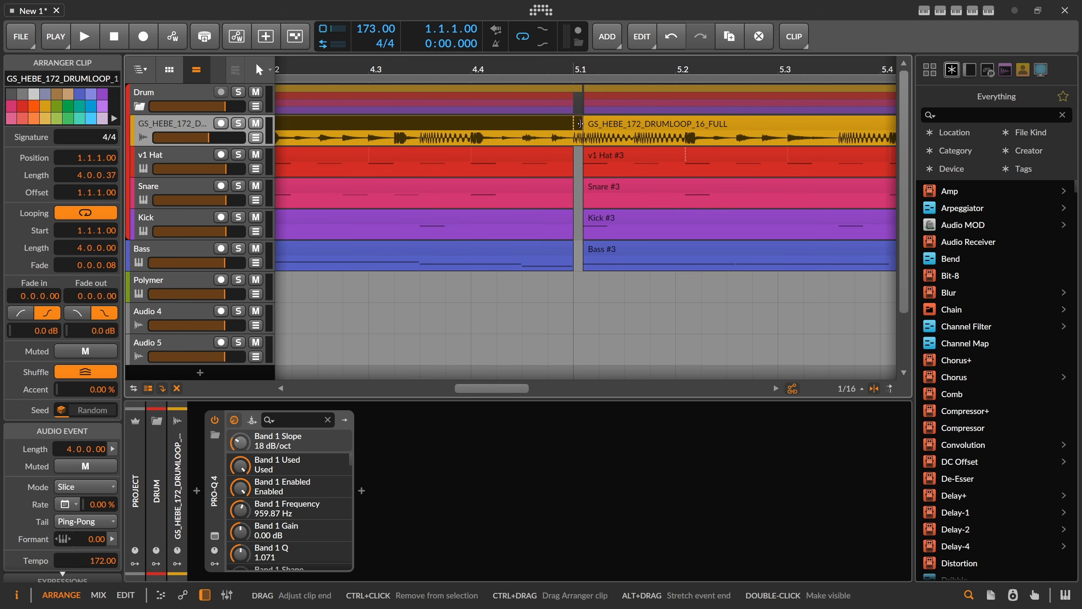
click(597, 91)
drag(598, 82, 486, 69)
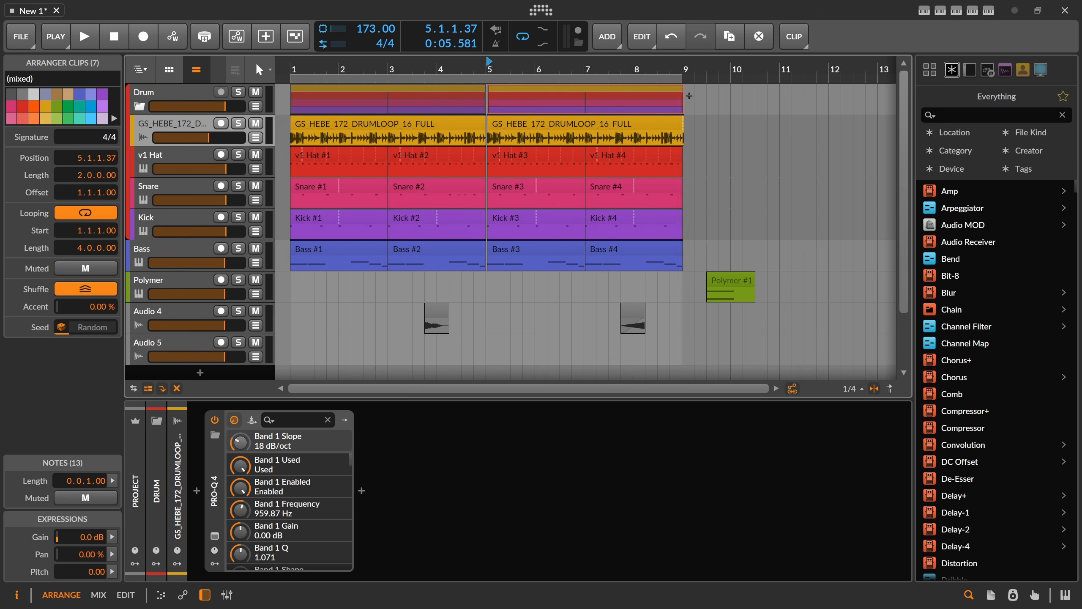
drag(696, 95, 497, 261)
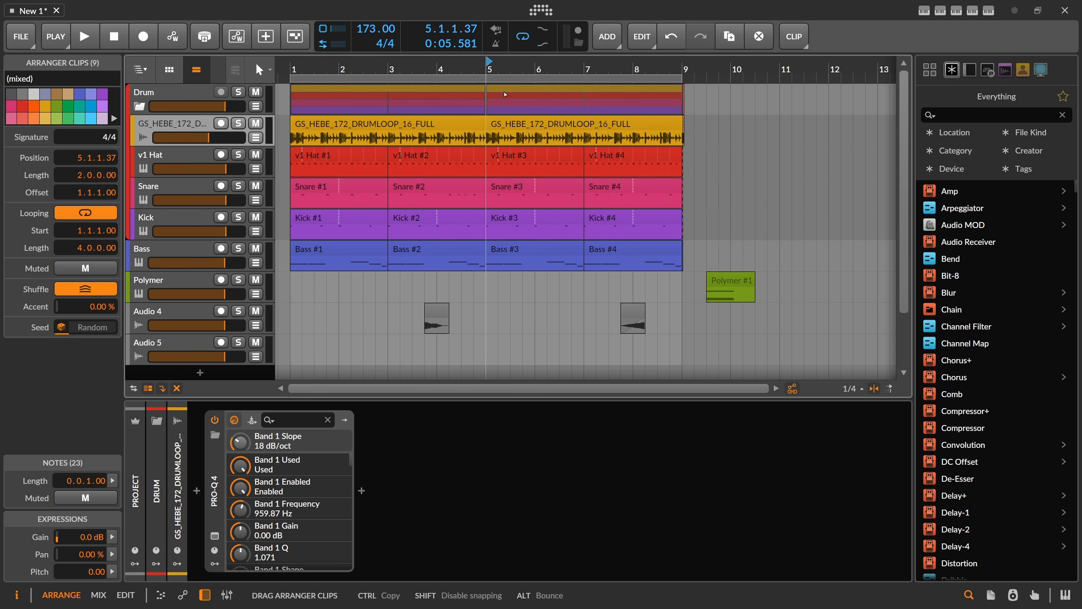
drag(510, 94, 505, 96)
key(space)
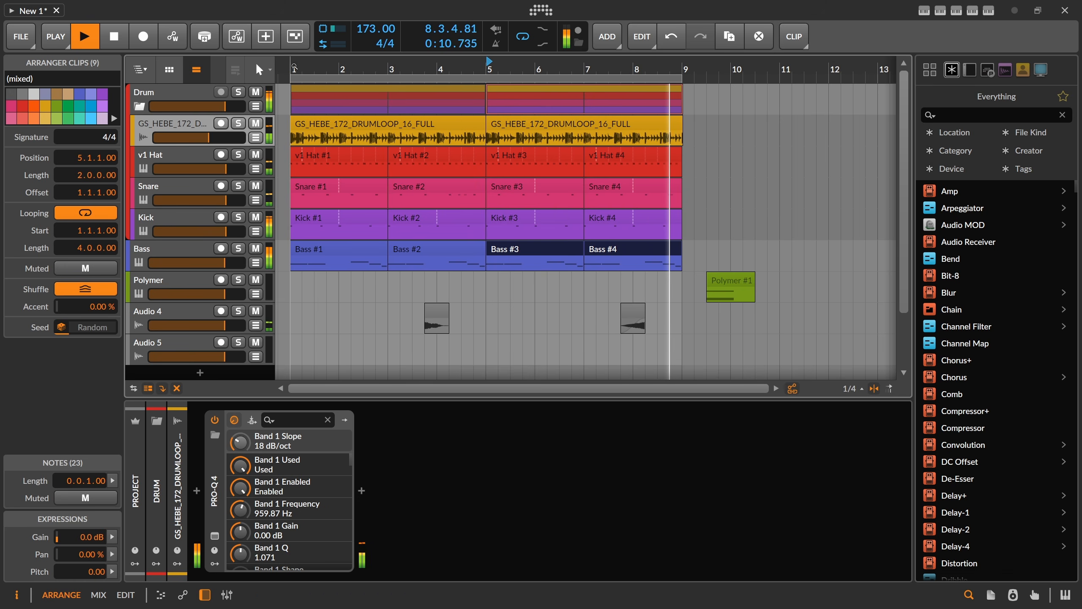
Step: Move the Polymer-bounce-2 clip on Audio 4 to 4.1.1 and play that passage
drag(291, 68, 293, 71)
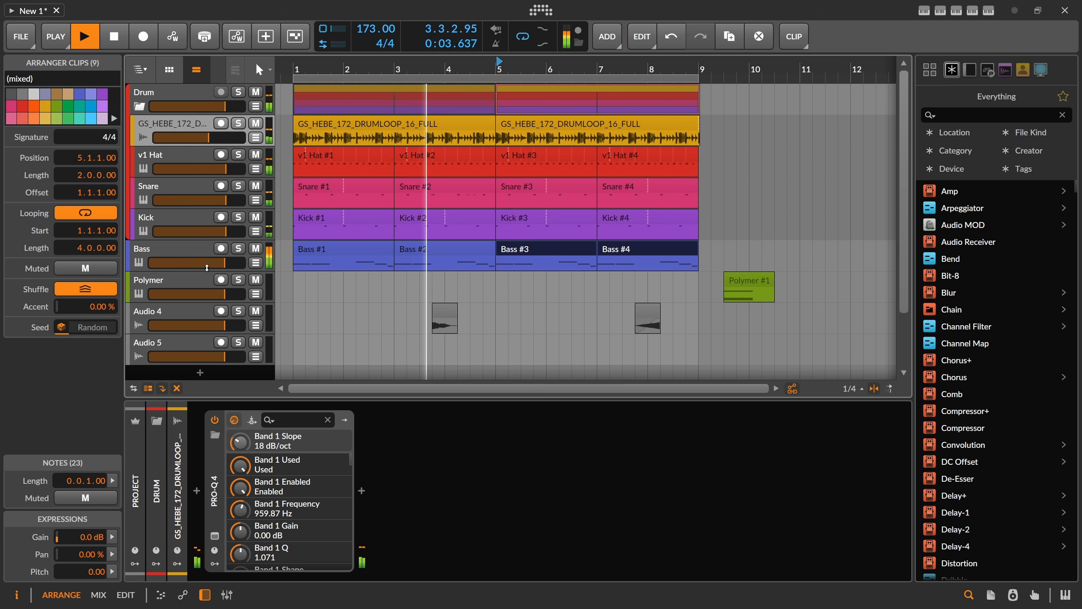
scroll(346, 194, down, 3)
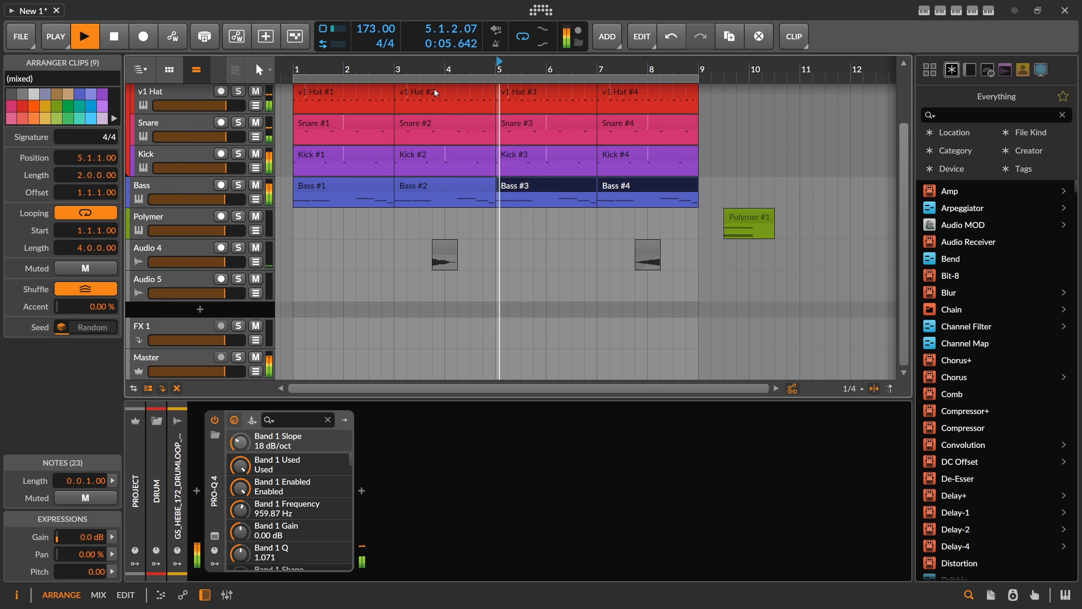
drag(436, 68, 469, 111)
key(space)
drag(489, 240, 519, 241)
click(465, 66)
key(space)
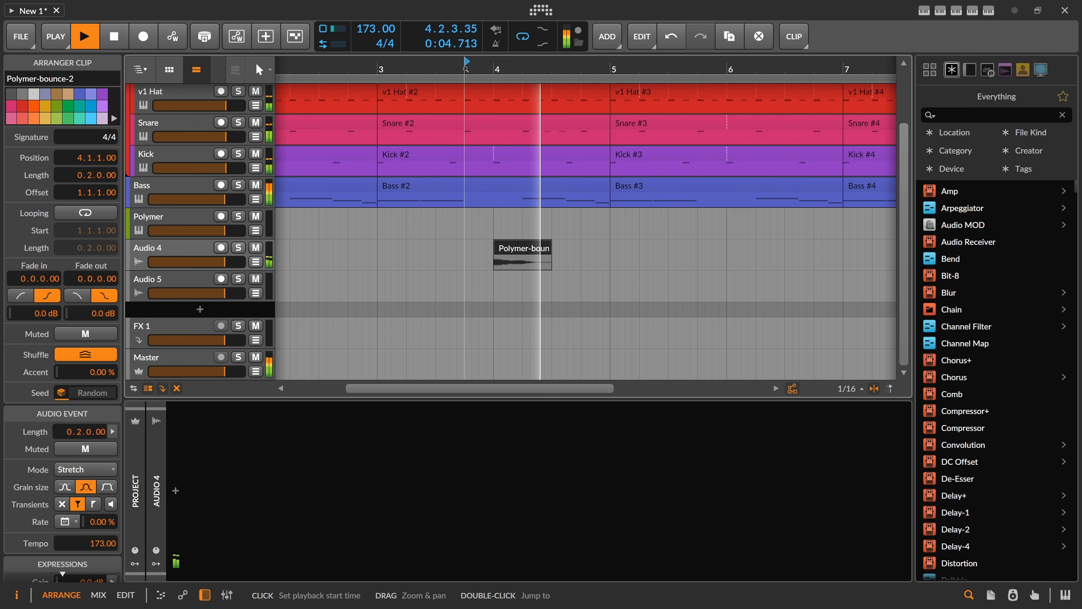
Step: Shorten the Polymer-bounce-2 clip to one beat, give it a 0.0.1.68 fade-out, and play it
key(space)
drag(551, 248, 522, 247)
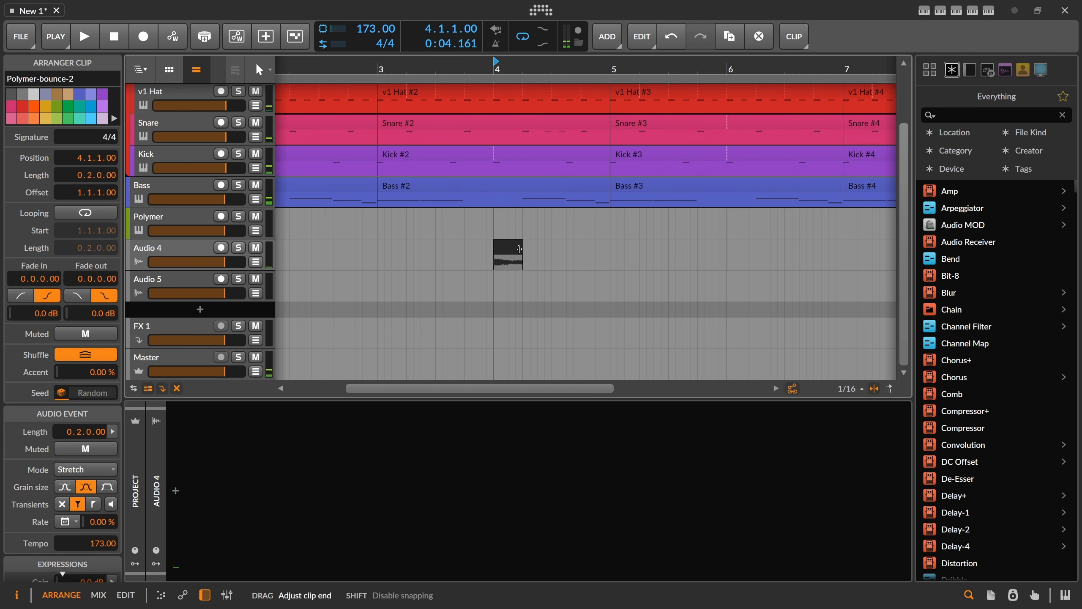
key(space)
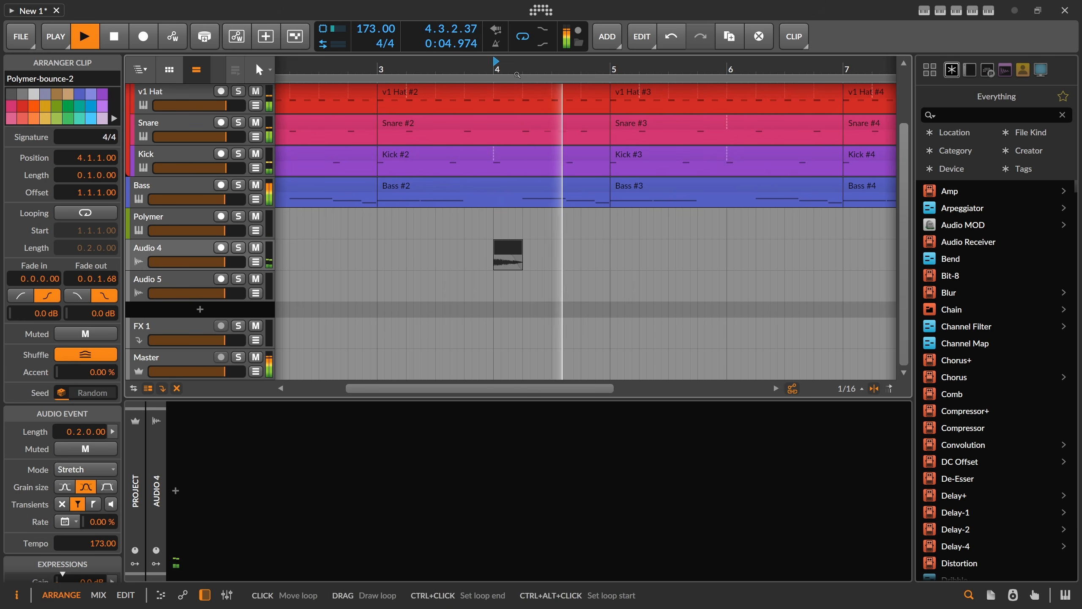
Step: Collapse the Drum group so that its individual tracks are hidden in the arrangement
drag(496, 67, 489, 27)
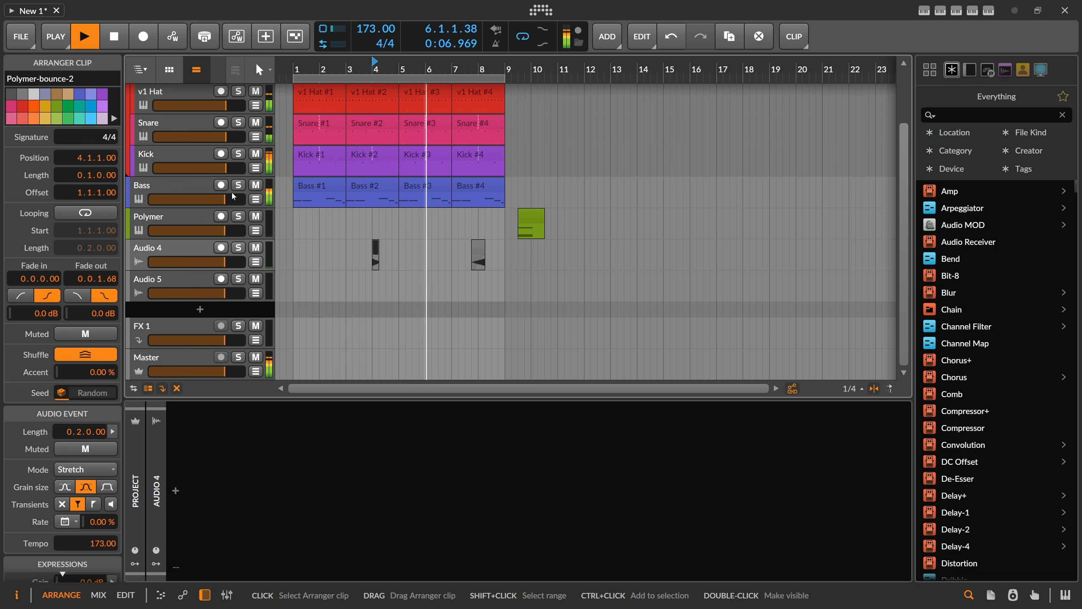
key(ctrl+g)
click(138, 106)
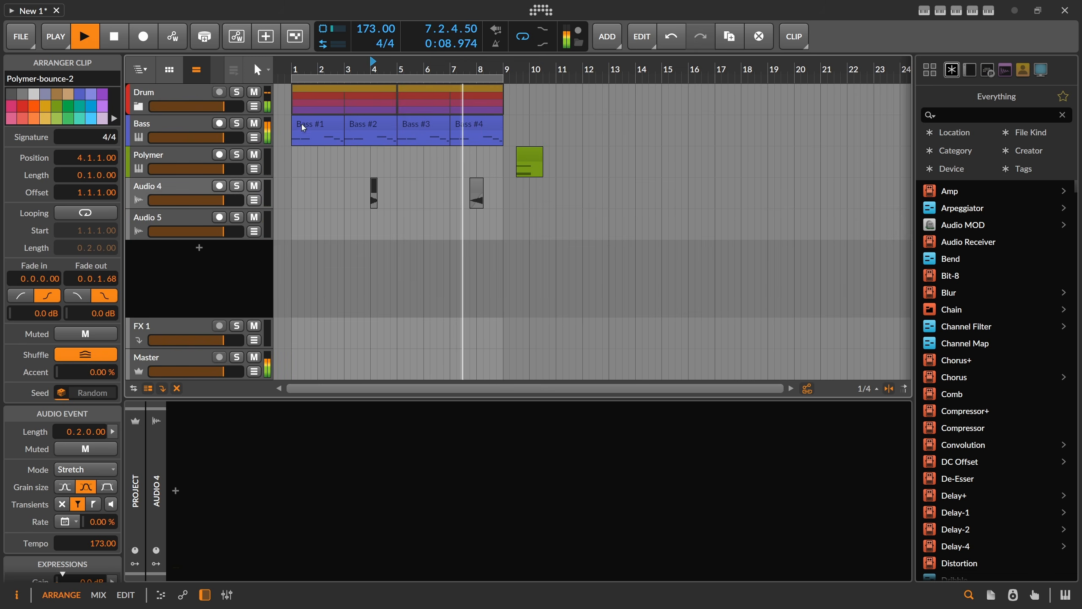
Step: Expand the Drum group to reveal its individual tracks, move the playback start to bar 8 and play the passage
click(139, 106)
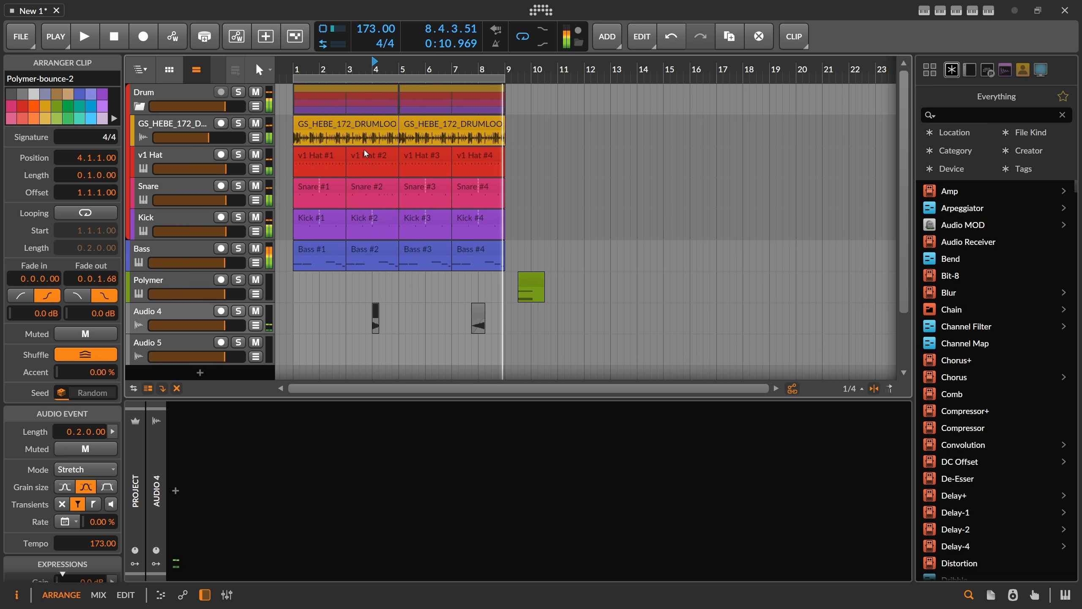
key(space)
drag(367, 186, 472, 185)
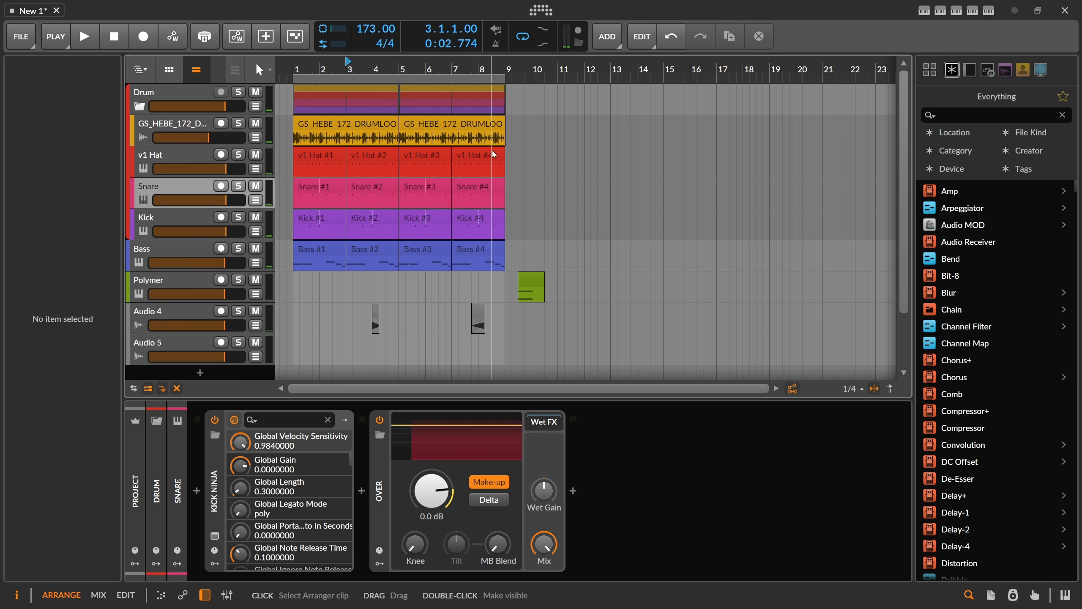
double_click(473, 72)
click(476, 72)
key(space)
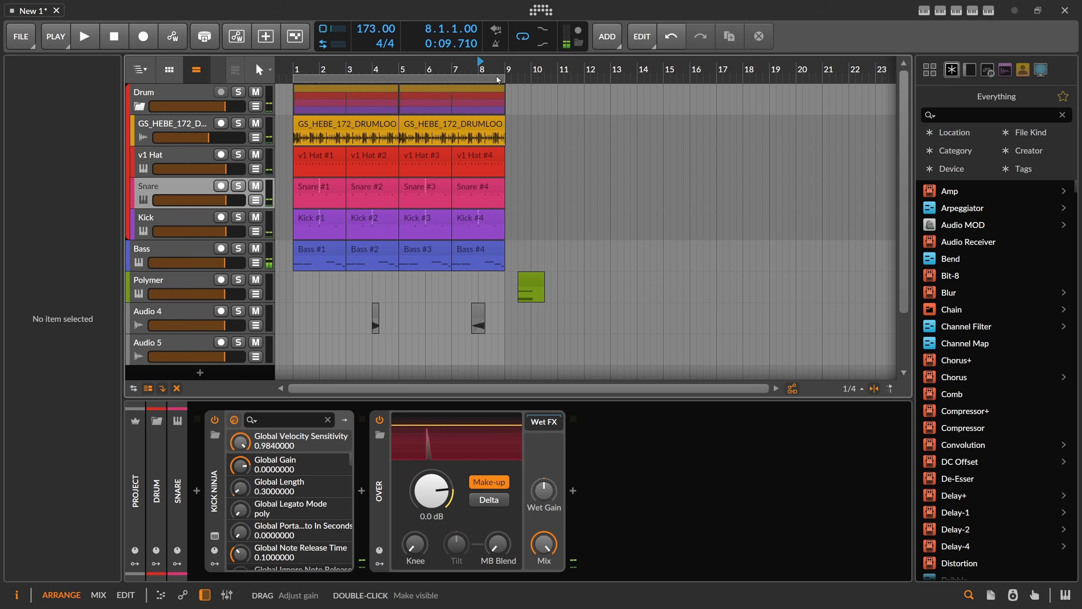
key(space)
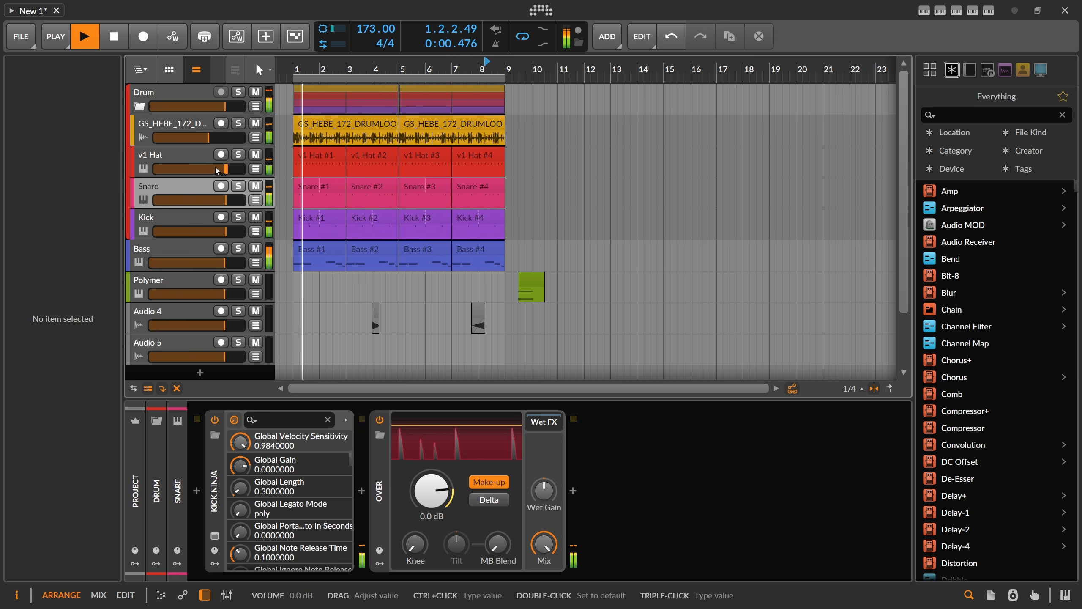
Step: Open Kick Ninja on the Snare track and shift the early point of the Sampler 1 pitch envelope earlier in time
click(187, 183)
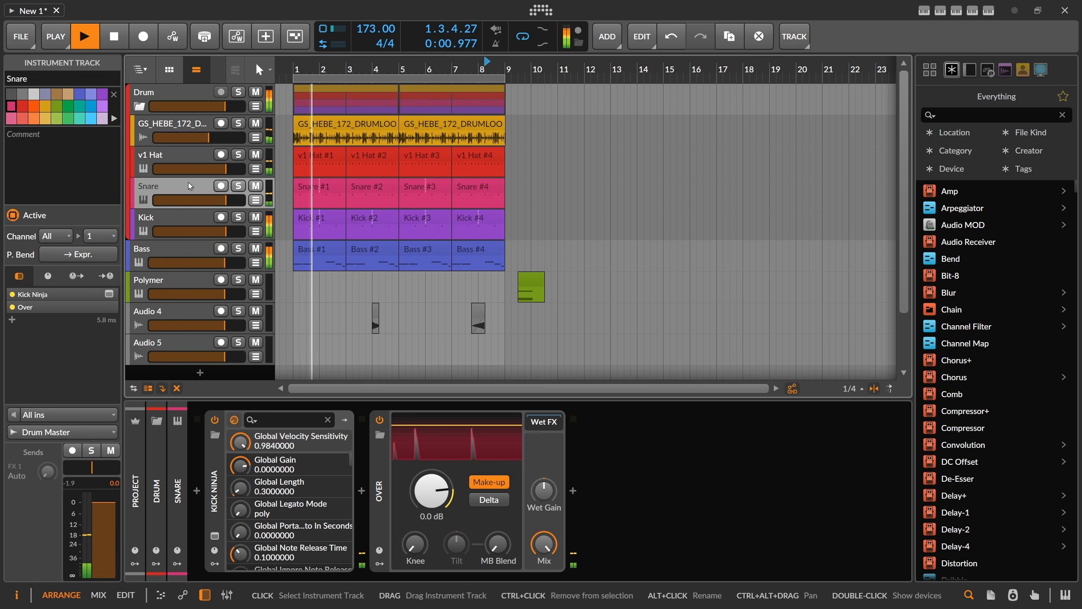
click(216, 536)
drag(347, 236, 327, 237)
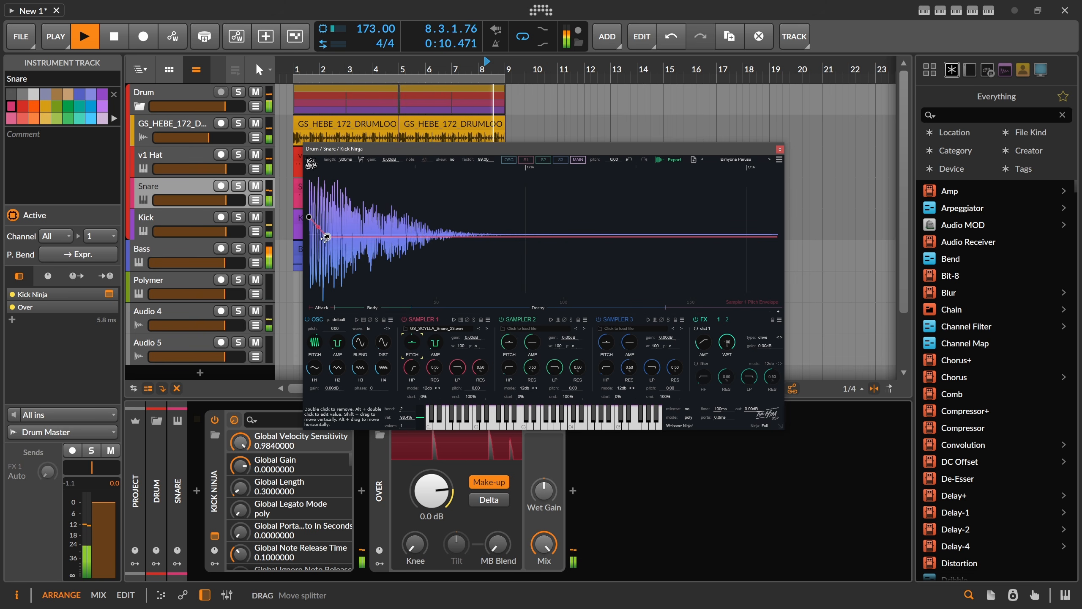
mouse_move(327, 237)
mouse_down()
mouse_move(325, 255)
mouse_move(326, 228)
mouse_move(319, 236)
mouse_up()
Step: Reshape the decay curve of the snare's Sampler 1 amp envelope so that it falls off more steeply
click(435, 342)
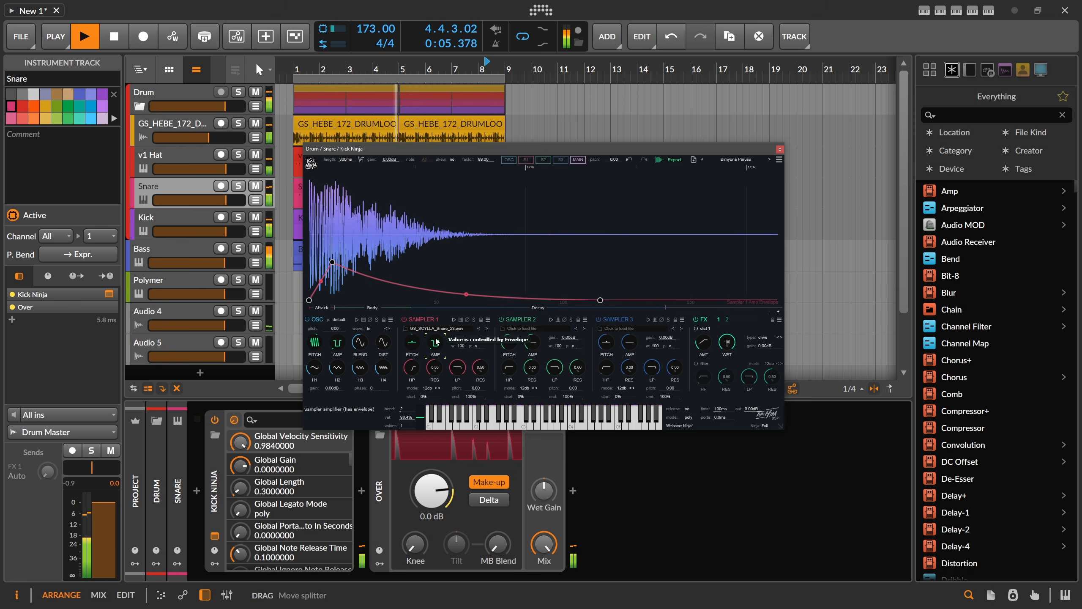
drag(472, 262, 474, 248)
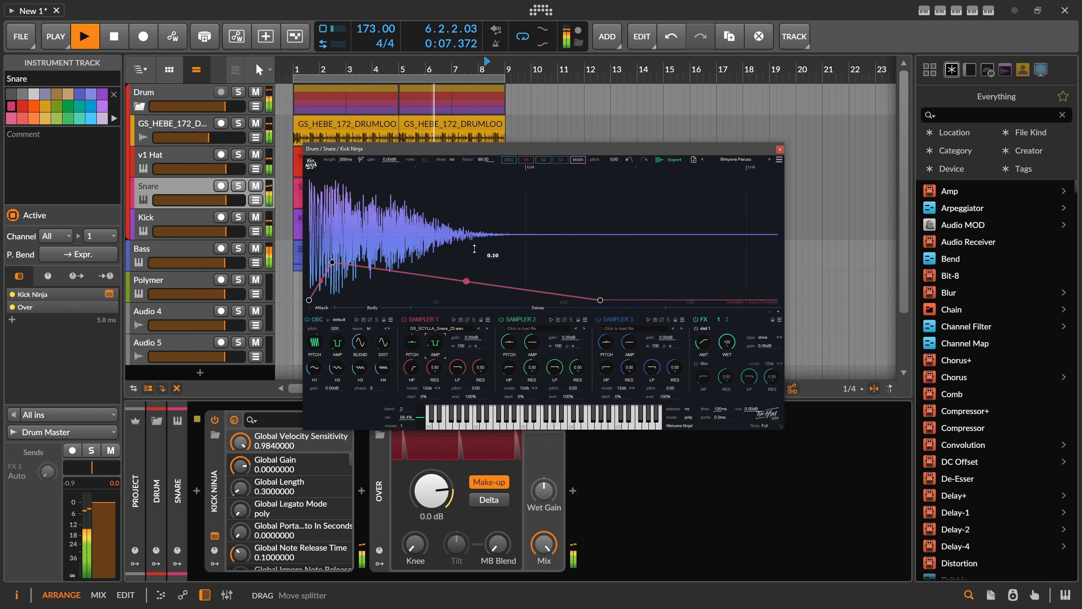
mouse_move(467, 286)
mouse_down()
mouse_move(456, 316)
mouse_move(460, 300)
mouse_up()
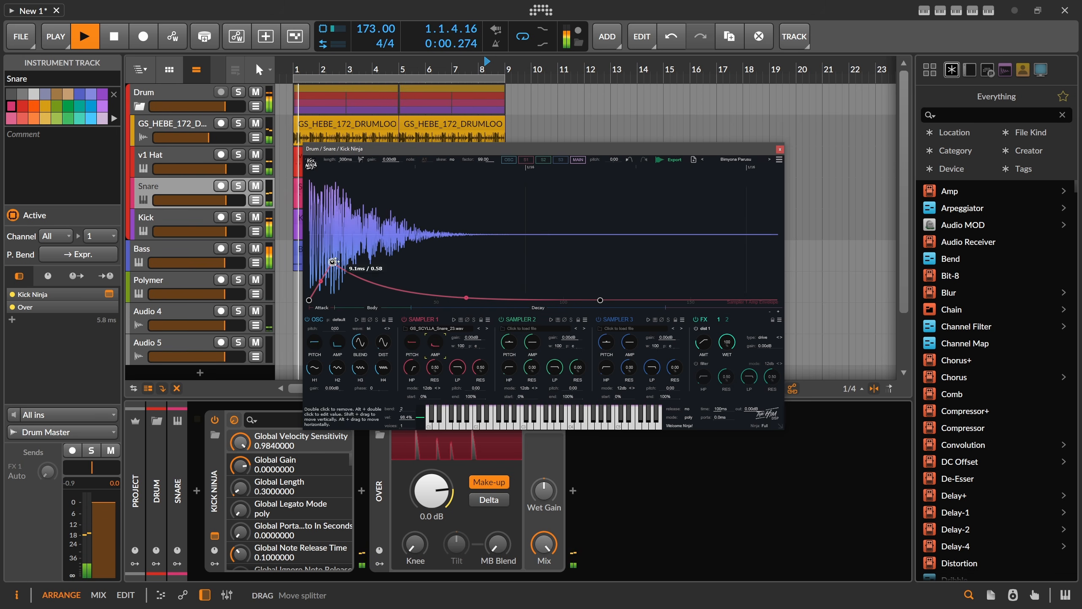
Step: Move the early points of the snare oscillator's pitch envelope, placing one at about 1.8 ms / 524.2 Hz, and close Kick Ninja
click(316, 342)
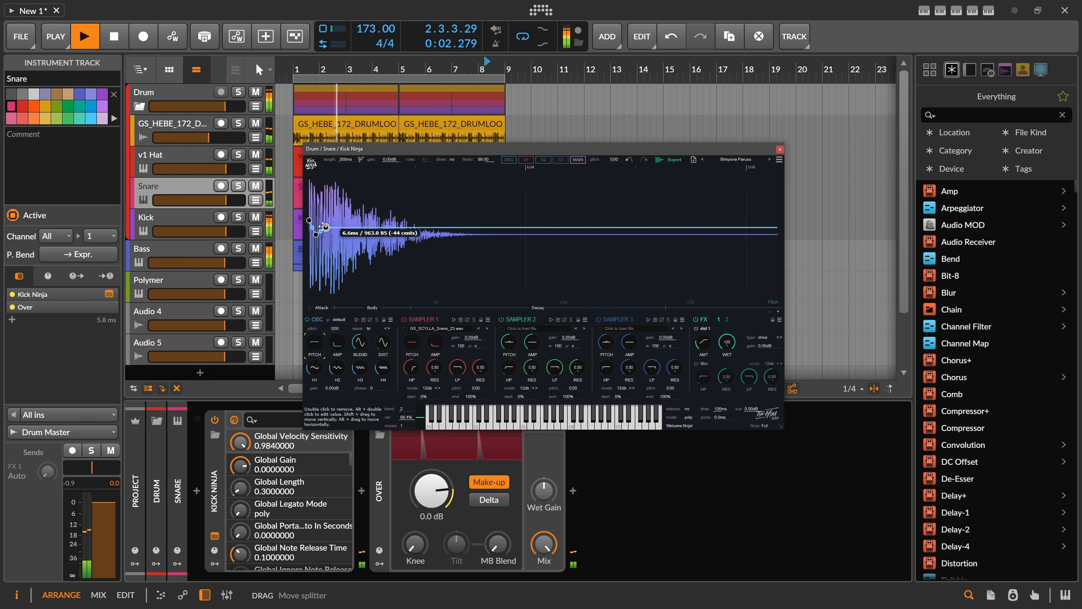
drag(324, 227, 312, 241)
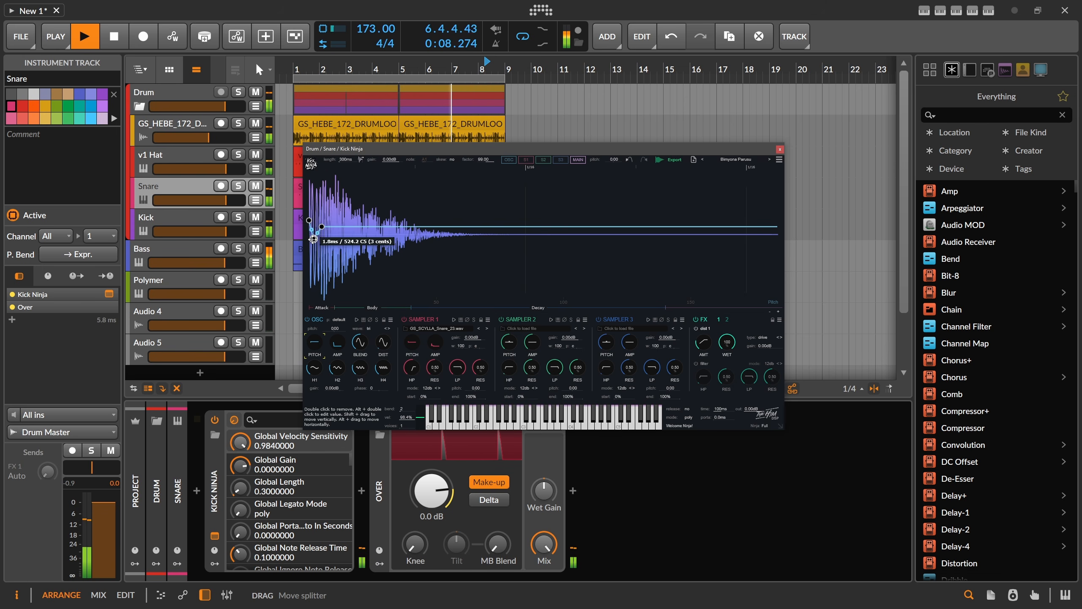
click(780, 149)
Step: Briefly solo the v1 Hat track and lower the GS_HEBE_172 drum loop track's volume to -7.8 dB
click(183, 123)
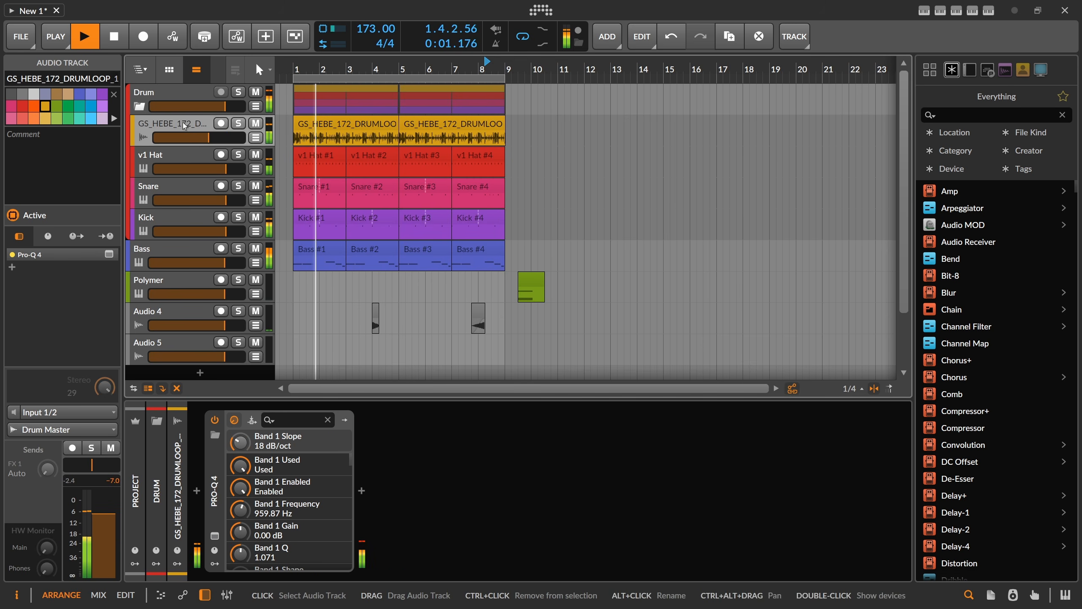
click(236, 156)
click(237, 156)
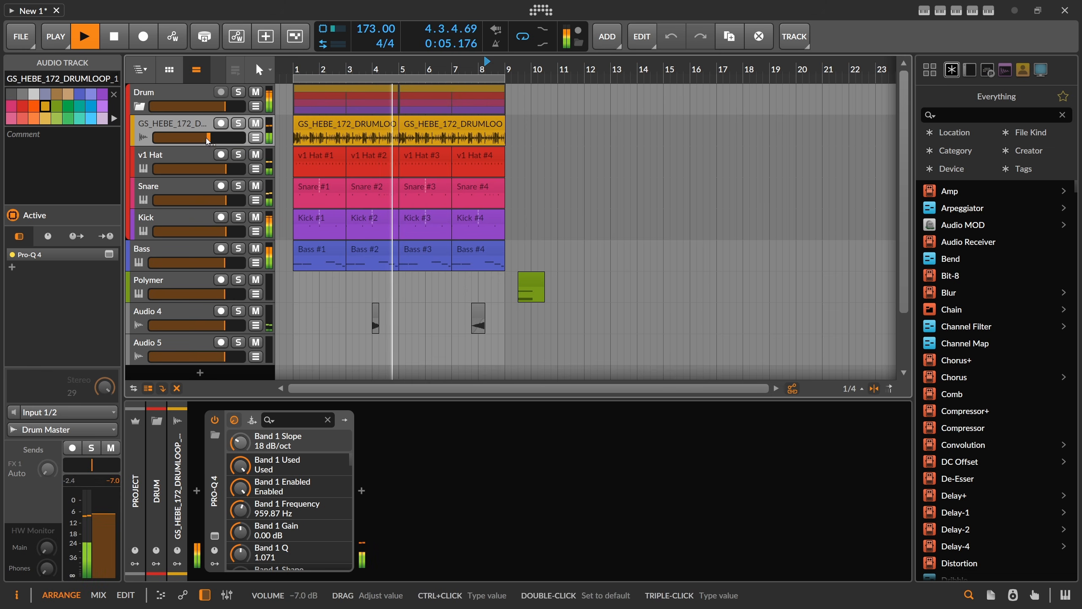
drag(209, 138, 207, 137)
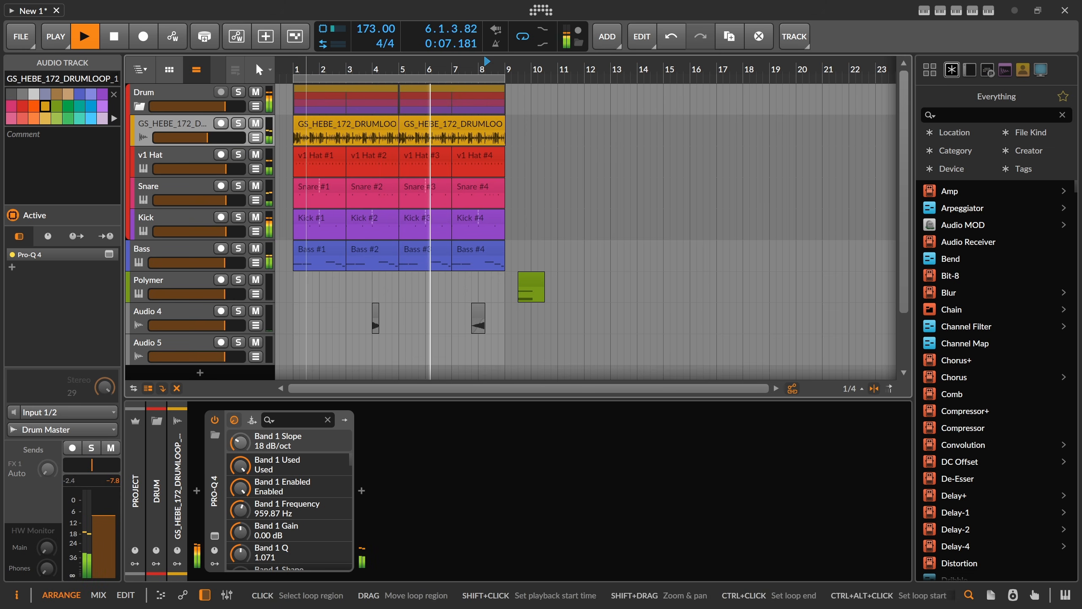
scroll(384, 192, down, 1)
Step: Collapse the Drum group, put the Drum and Bass tracks into a new group and name it DnB
click(139, 106)
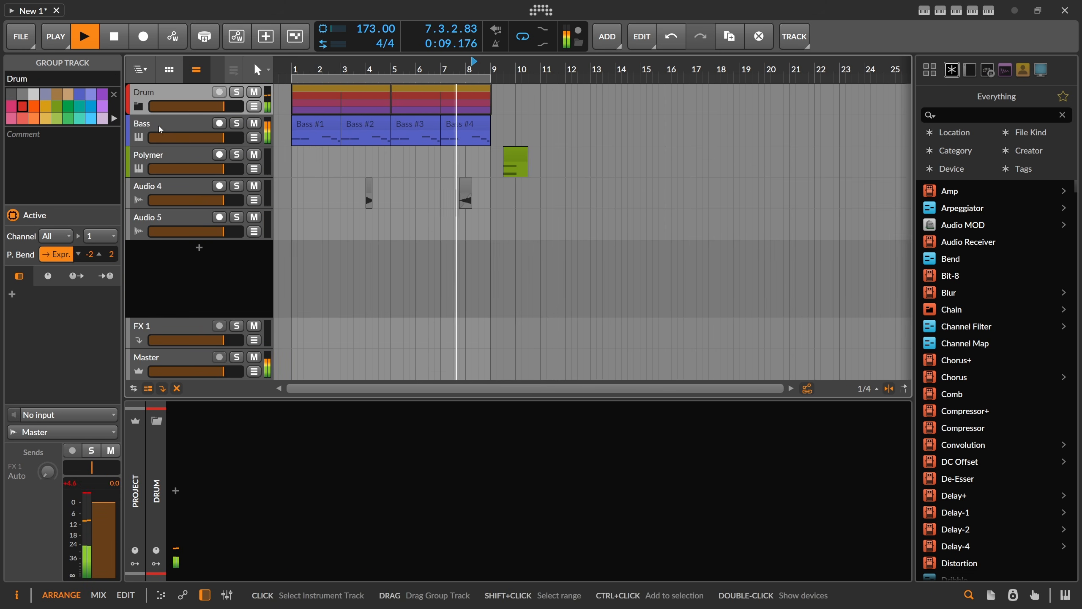
click(161, 123)
key(space)
shift+click(162, 99)
key(ctrl+g)
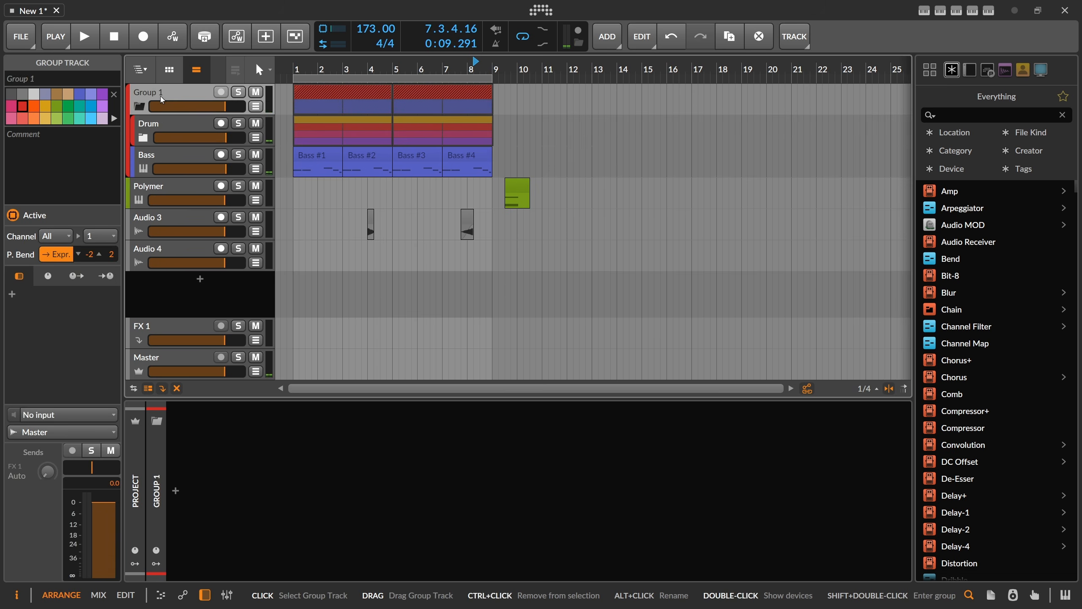
text(Dn)
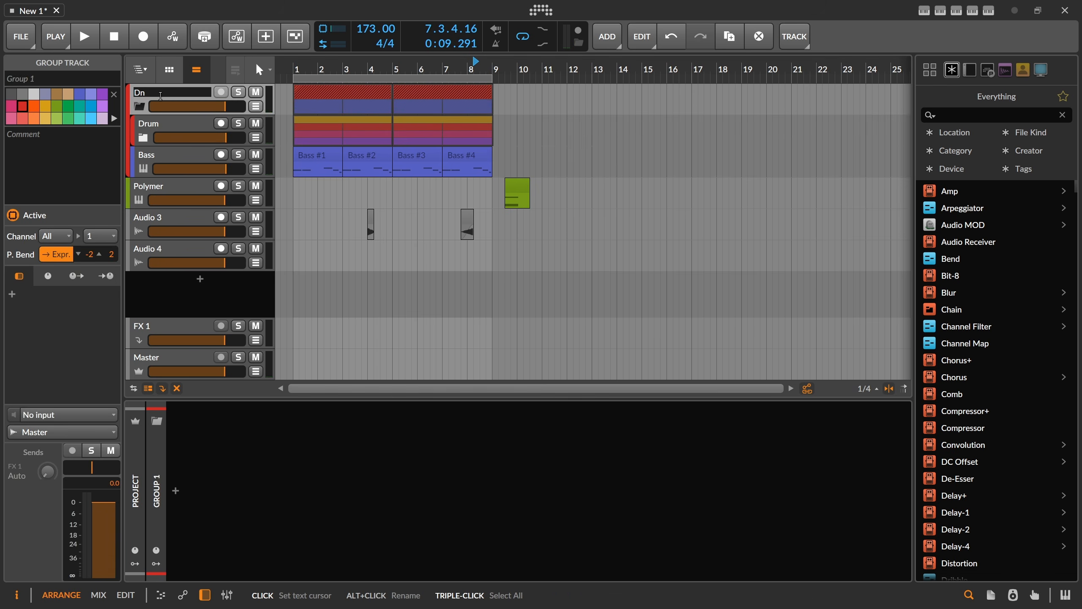
text(B)
key(Return)
Step: Solo the DnB group and play the loop to check the group's sound
click(237, 92)
key(space)
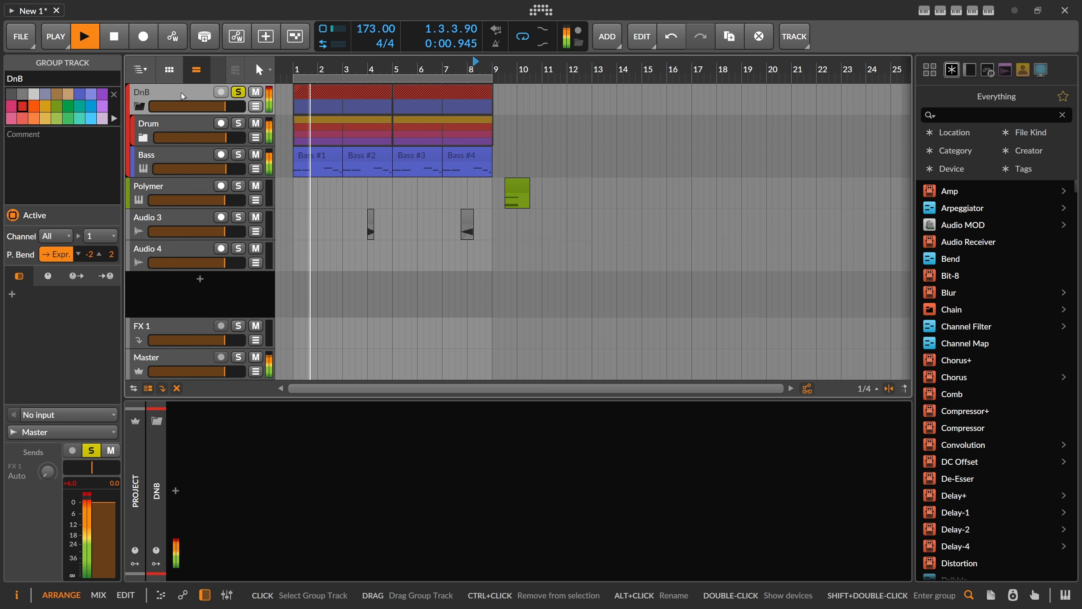
key(space)
Step: Insert a Multiband FX-3 device on the DnB group
click(175, 491)
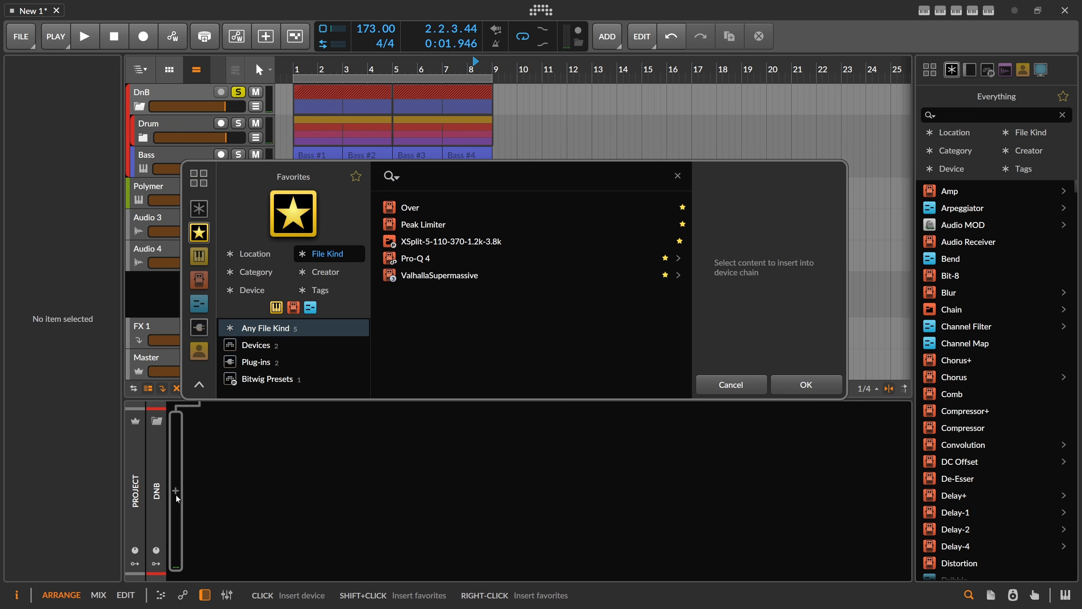
text(fx)
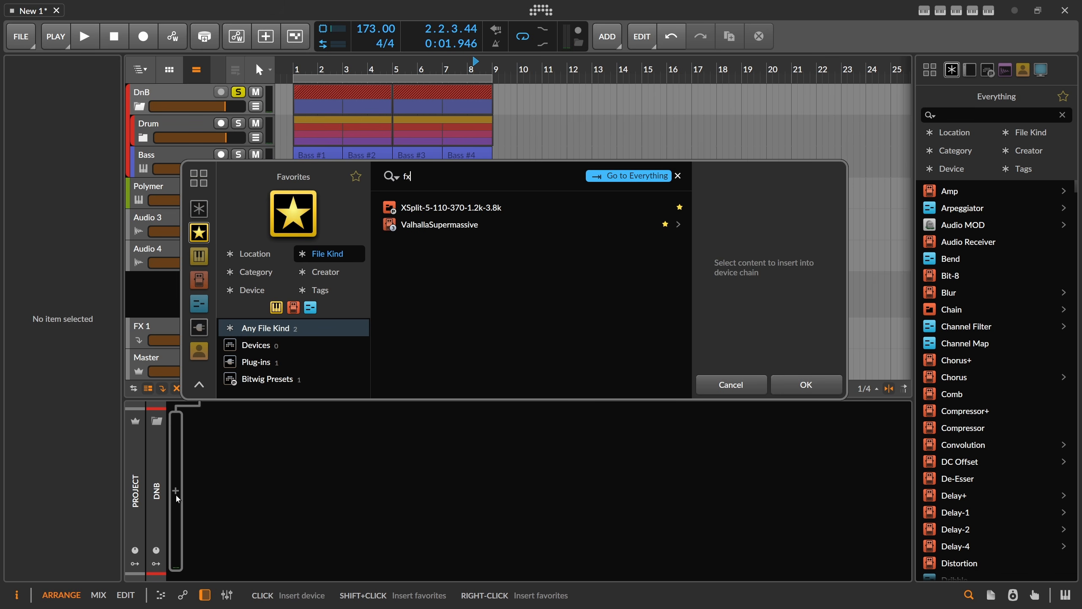
click(199, 208)
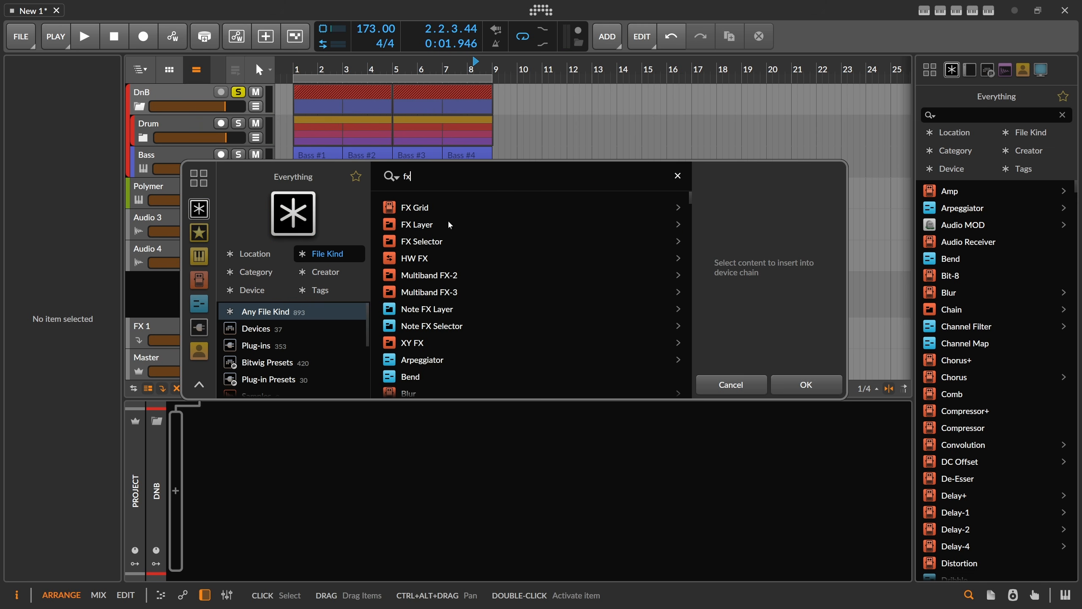
text(-3)
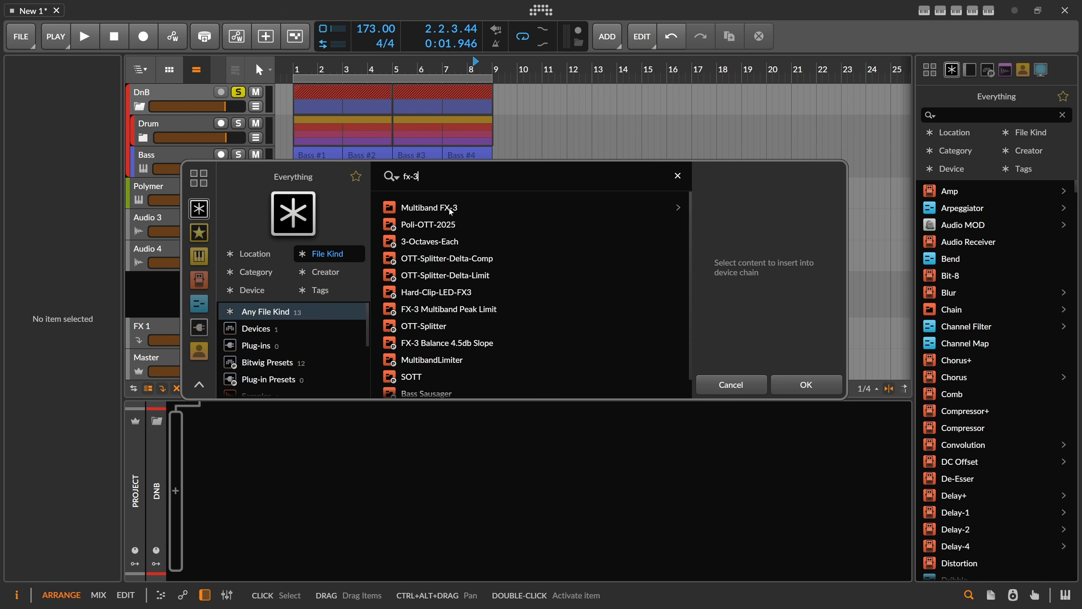
double_click(450, 209)
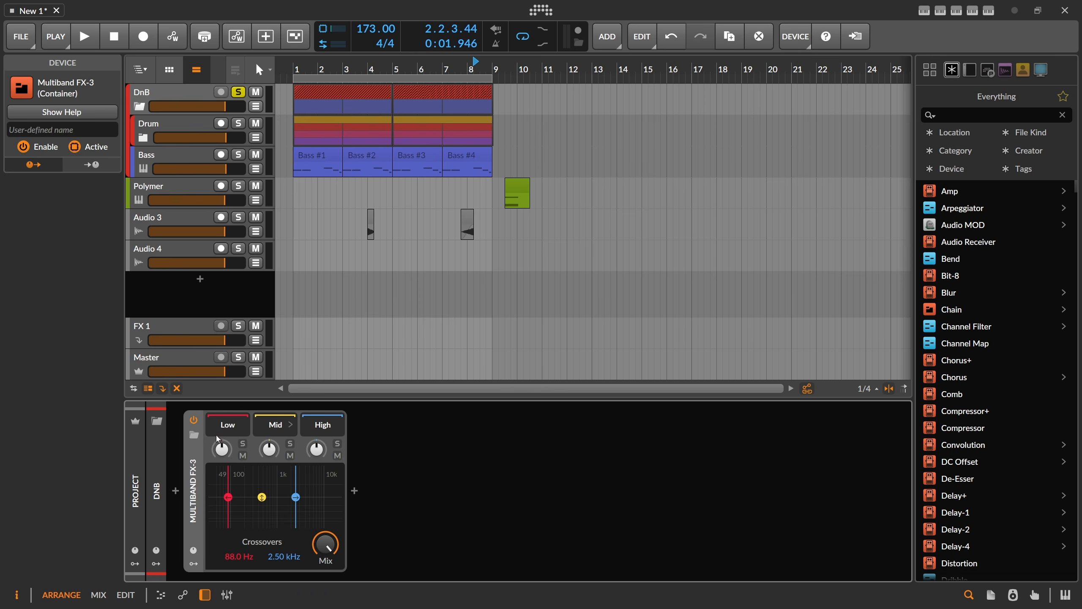
Step: Load the 3-Octaves-Each preset into the Multiband FX-3 device
click(194, 435)
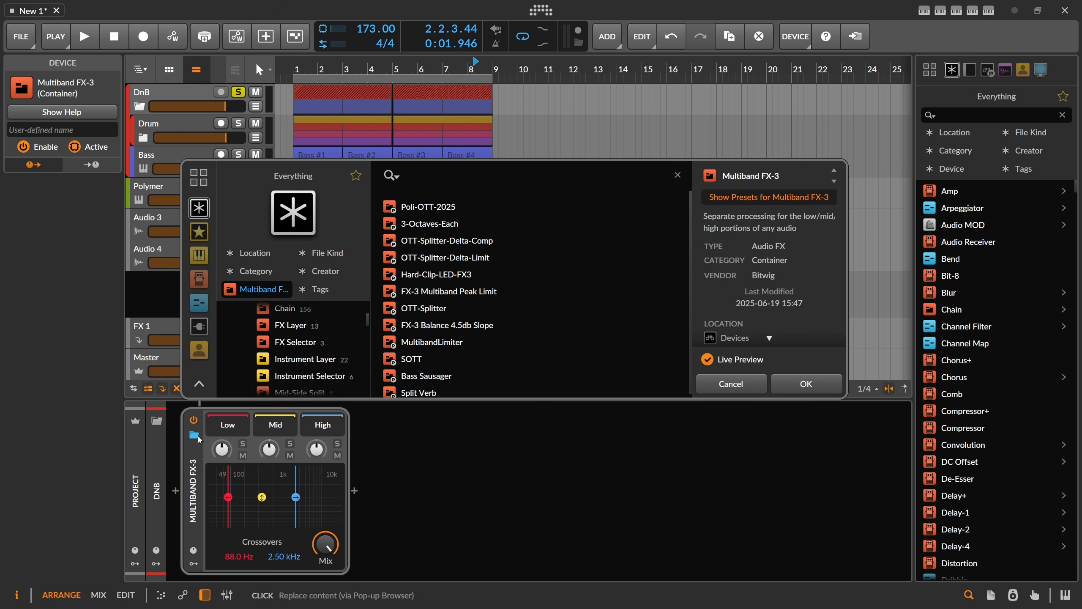
double_click(415, 225)
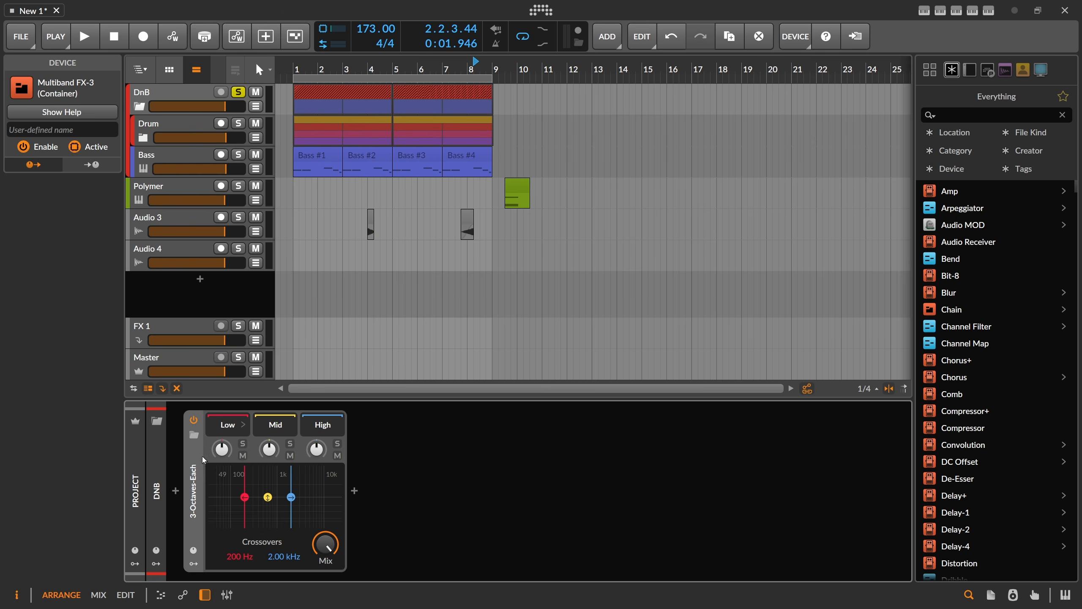
click(194, 434)
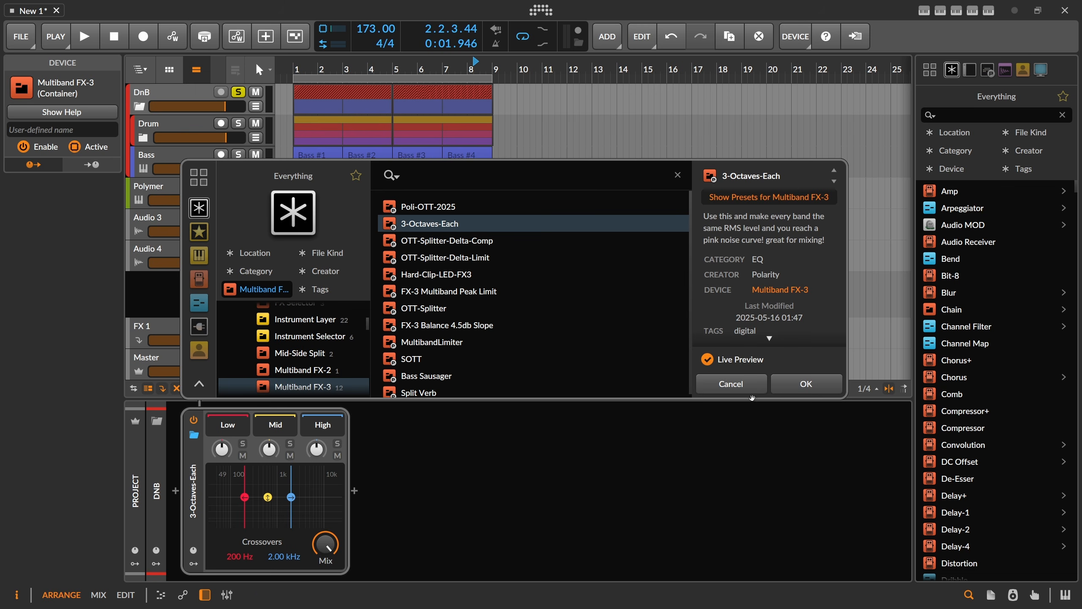
click(786, 384)
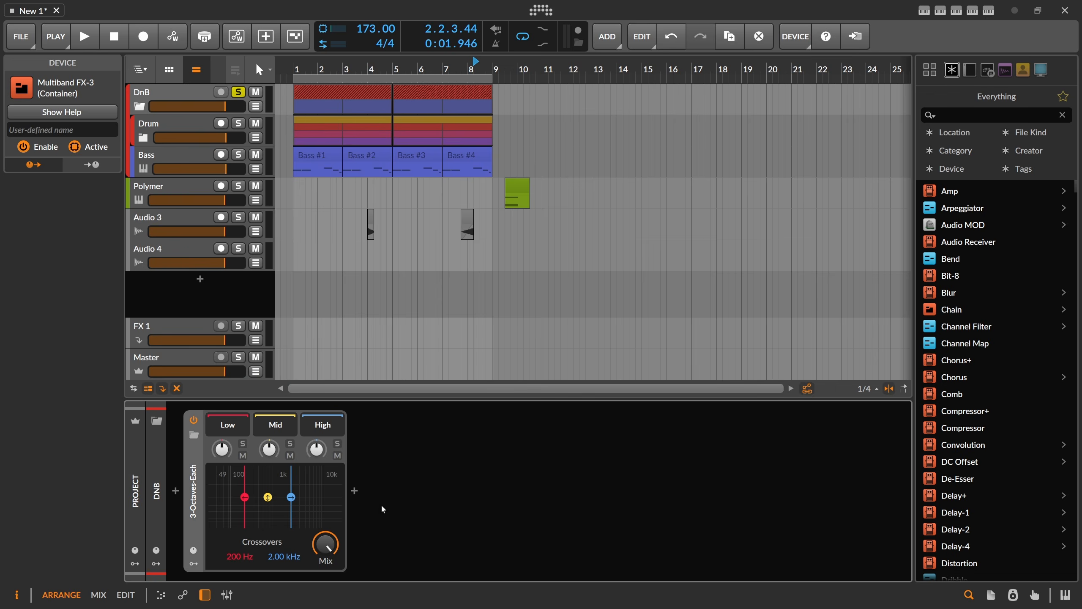
Step: Try a Peak Limiter after 3-Octaves-Each on the DnB group, lowering its input gain while playing the loop
click(356, 491)
text(peak)
key(Return)
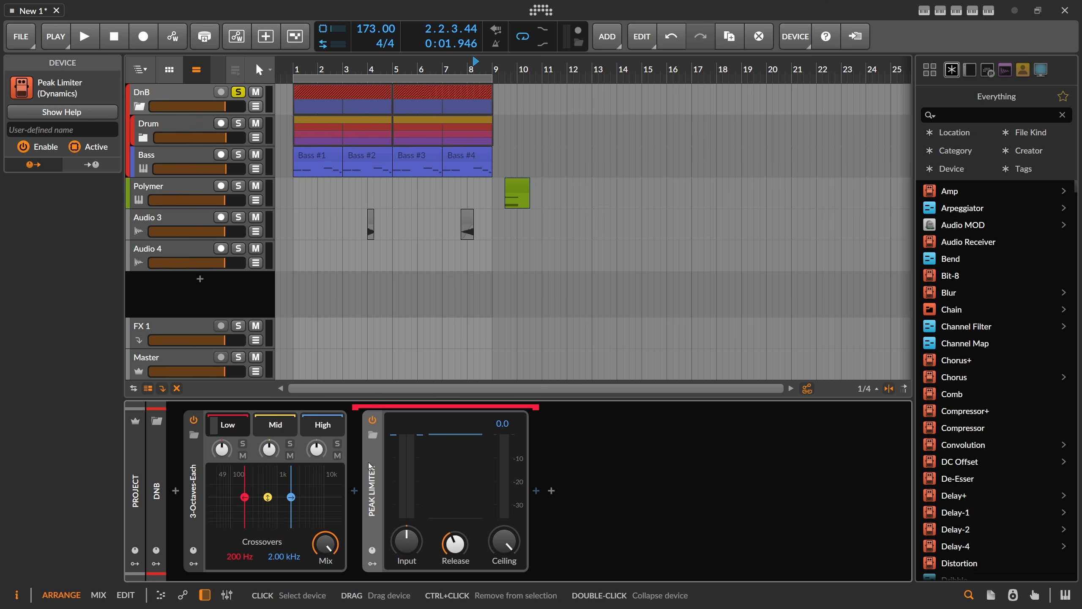
key(space)
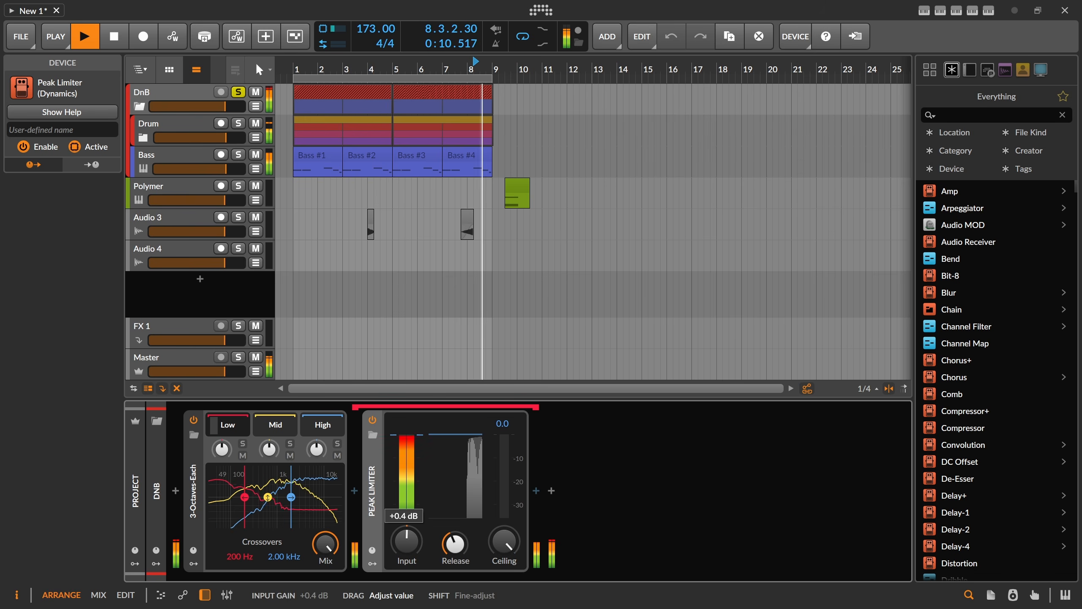
drag(407, 542, 407, 552)
key(space)
key(space)
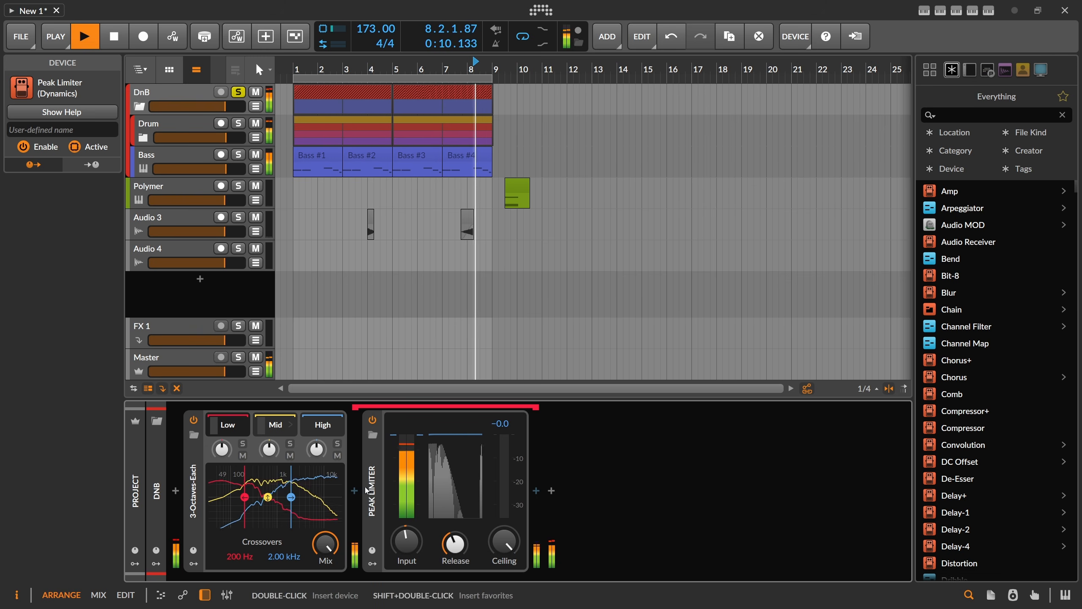
Step: Raise the Peak Limiter's input gain, compare the result in playback and delete the limiter
drag(408, 546, 408, 523)
key(space)
key(space)
key(space)
key(Delete)
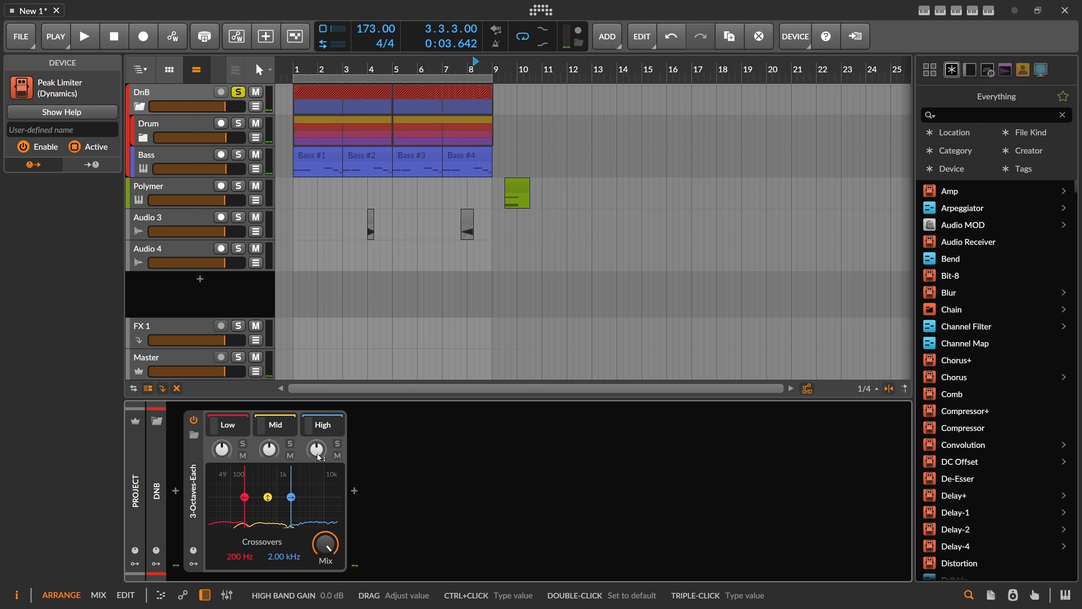
Step: Insert a Dynamics device after 3-Octaves-Each on the DnB group
right_click(355, 492)
text(dyna)
key(Down)
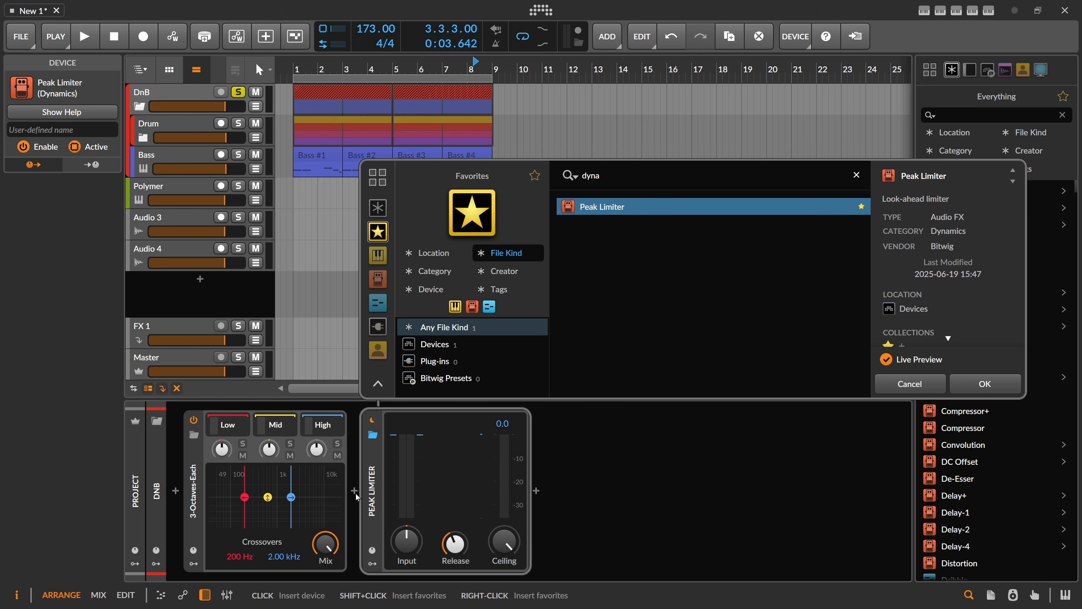
click(378, 208)
double_click(598, 207)
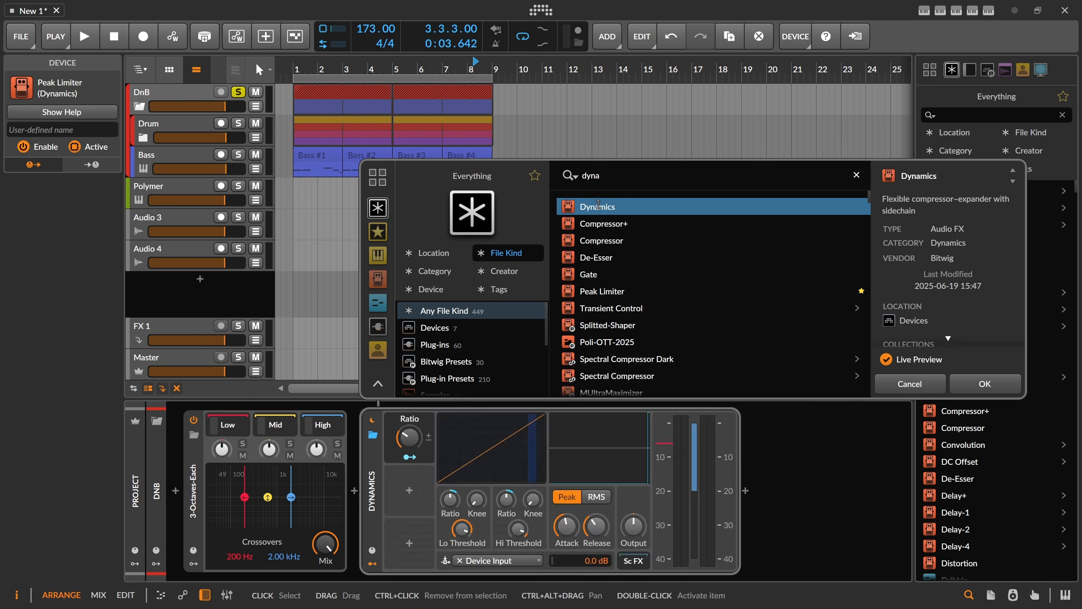
Step: Adjust the Dynamics device's Ratio macro to 100 % and play the DnB group
key(space)
drag(409, 438, 409, 434)
key(space)
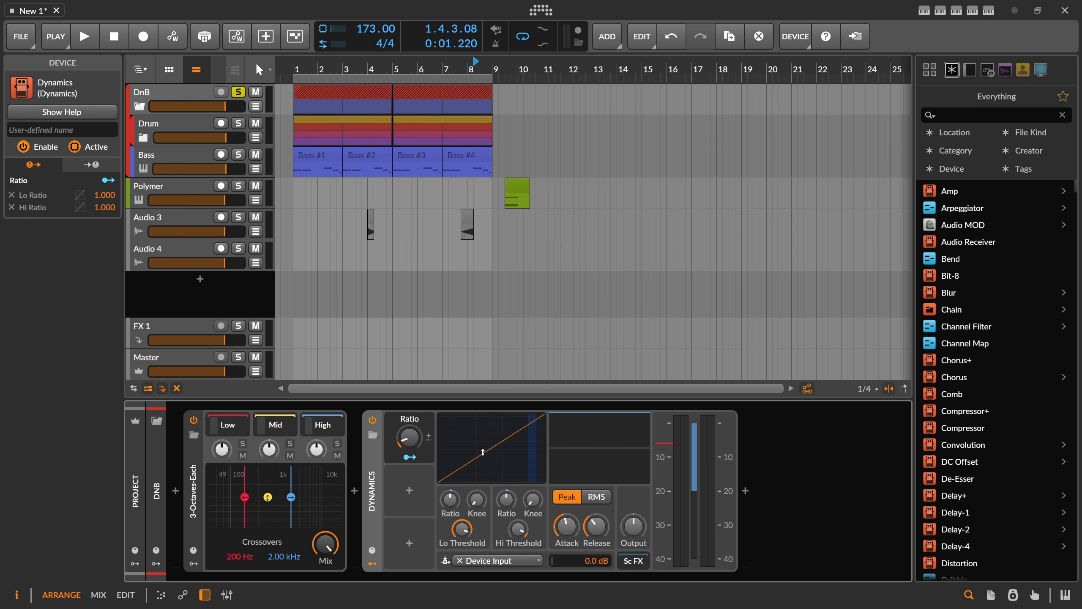
drag(416, 445, 415, 361)
key(space)
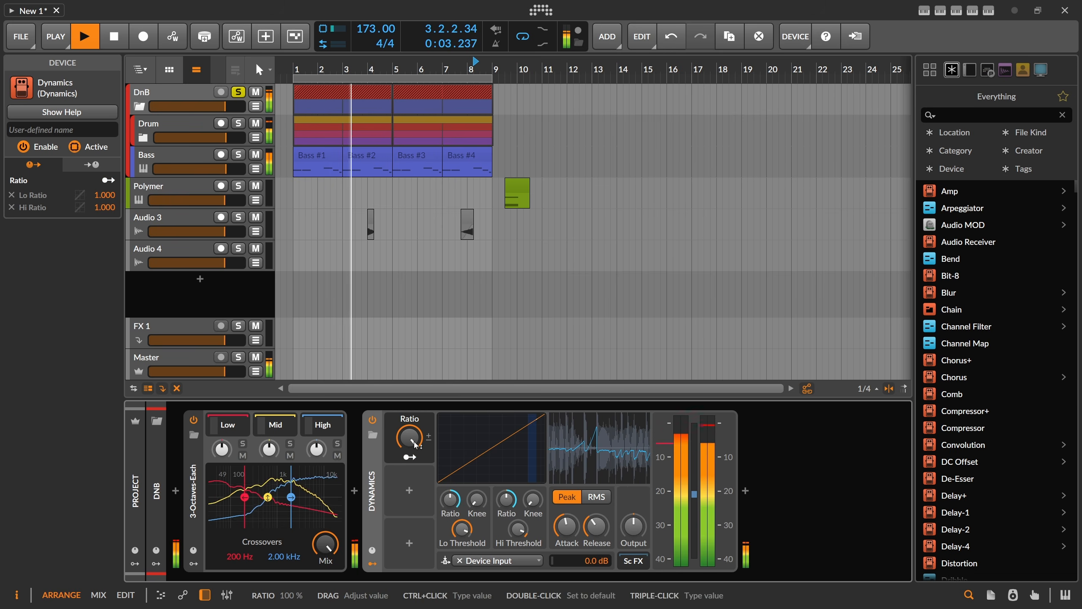
Step: Fine-tune the Dynamics device's Attack and lower its Ratio macro while listening to the DnB group
drag(569, 528, 569, 537)
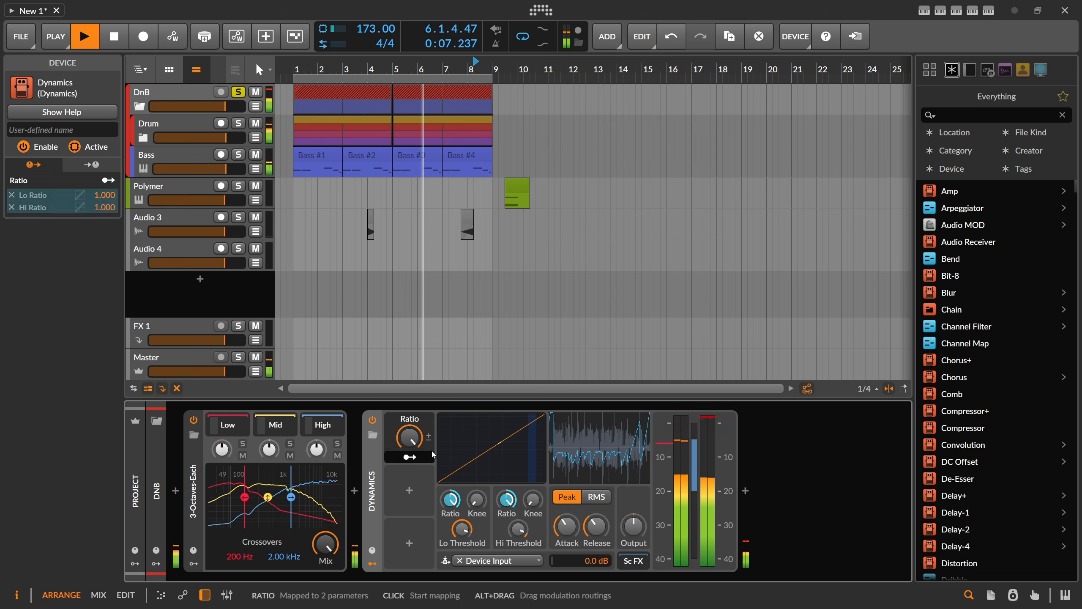
drag(409, 438, 409, 511)
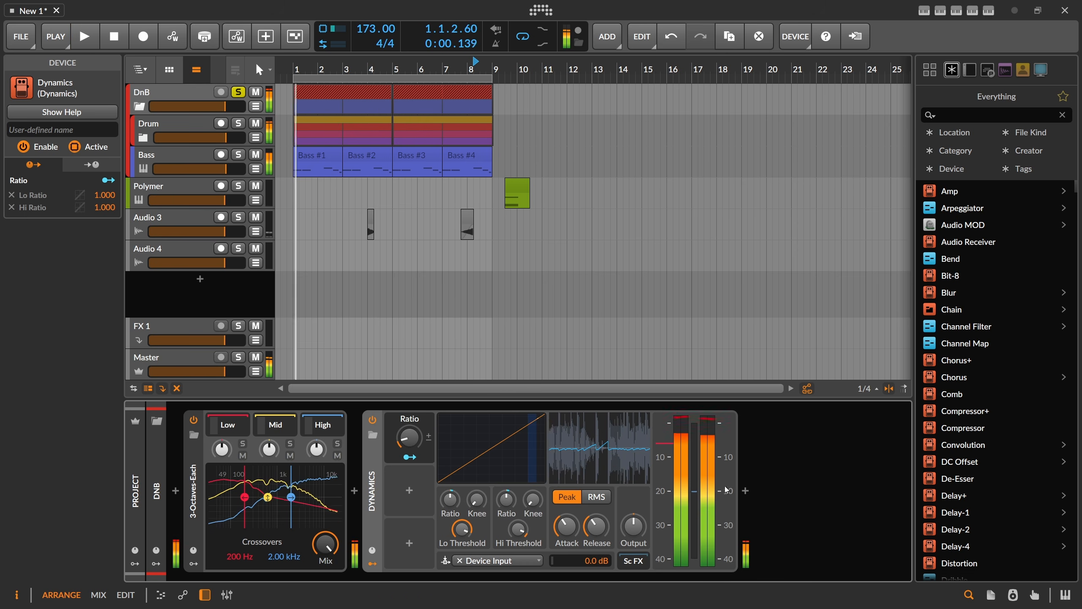
key(space)
Step: Insert an Over distortion device after Dynamics on the DnB group and listen to the result with the Ratio macro
click(745, 491)
double_click(635, 209)
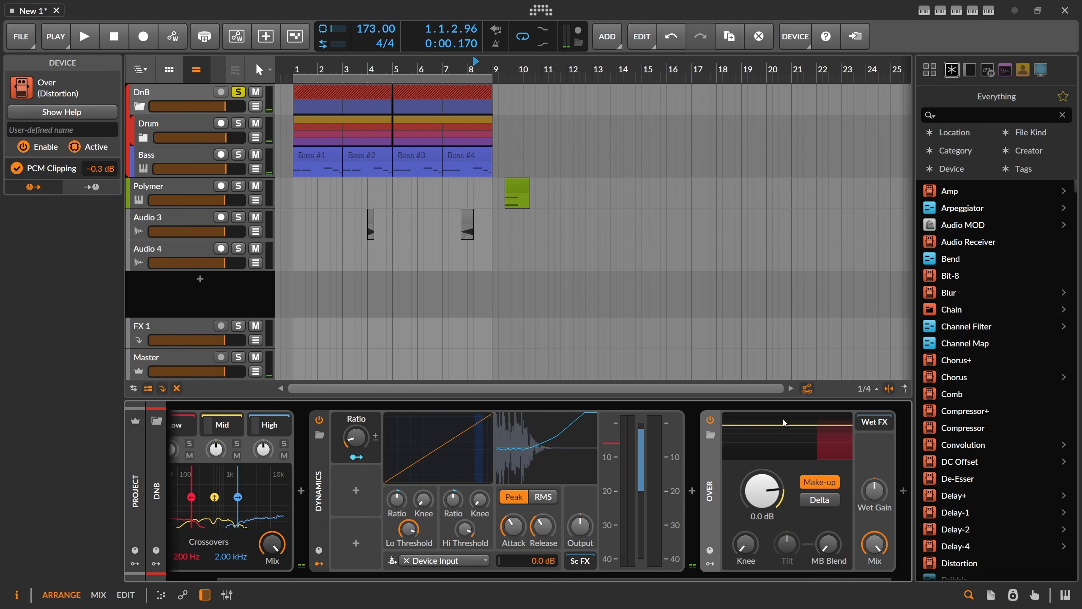
key(space)
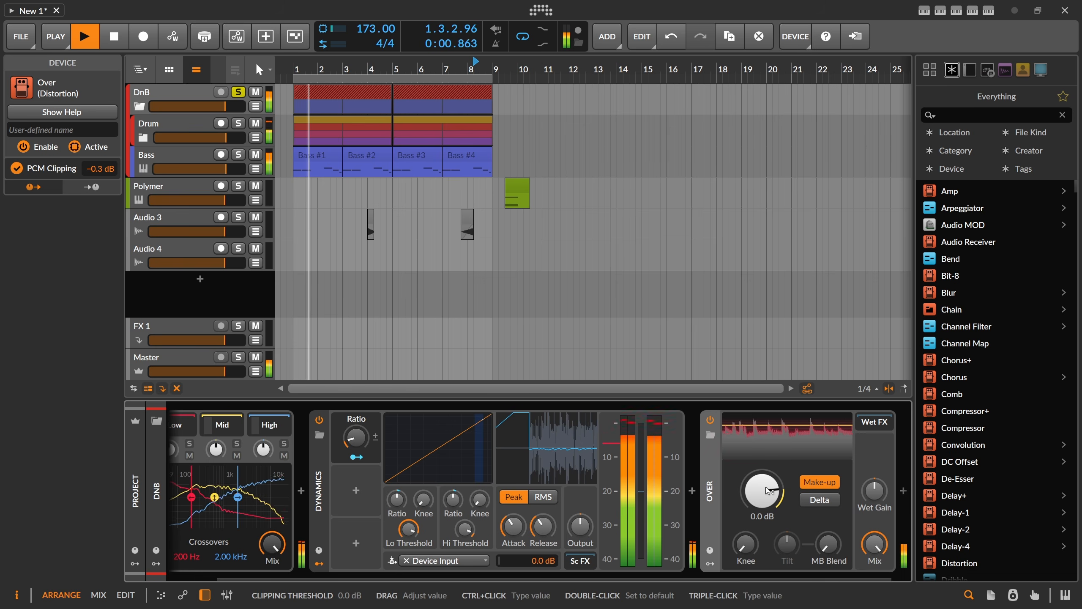
drag(356, 438, 357, 439)
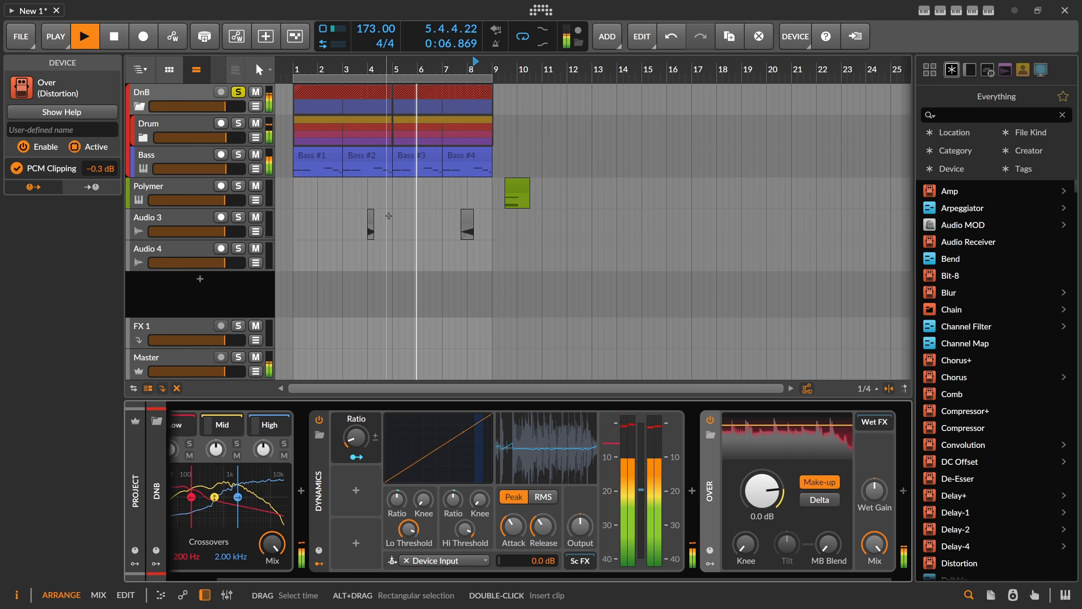
Step: Unsolo and collapse the DnB group, stop playback and delete the empty Audio 4 track
click(139, 106)
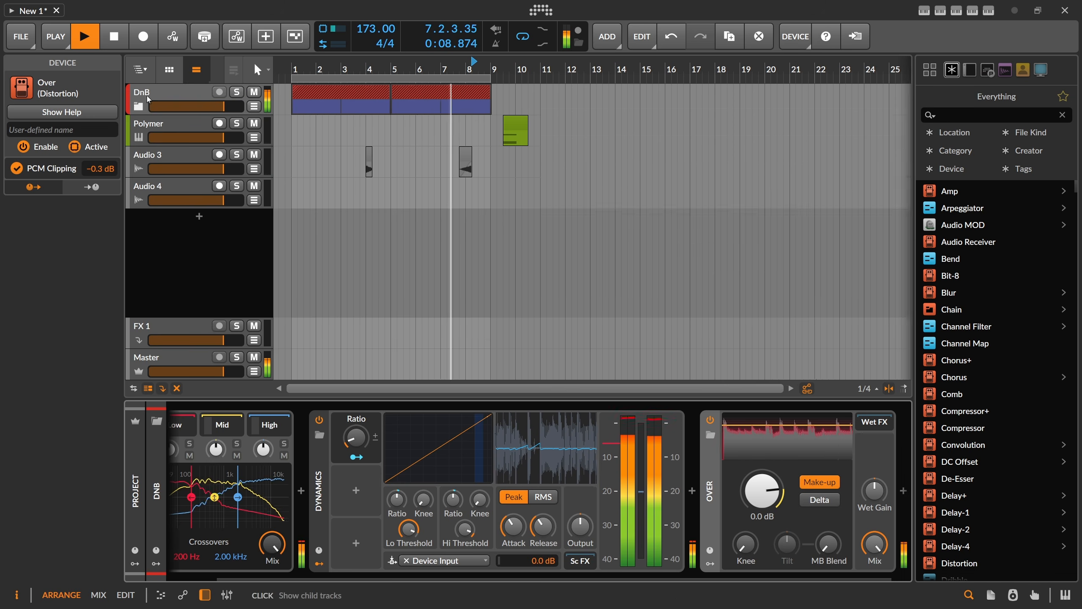
click(167, 121)
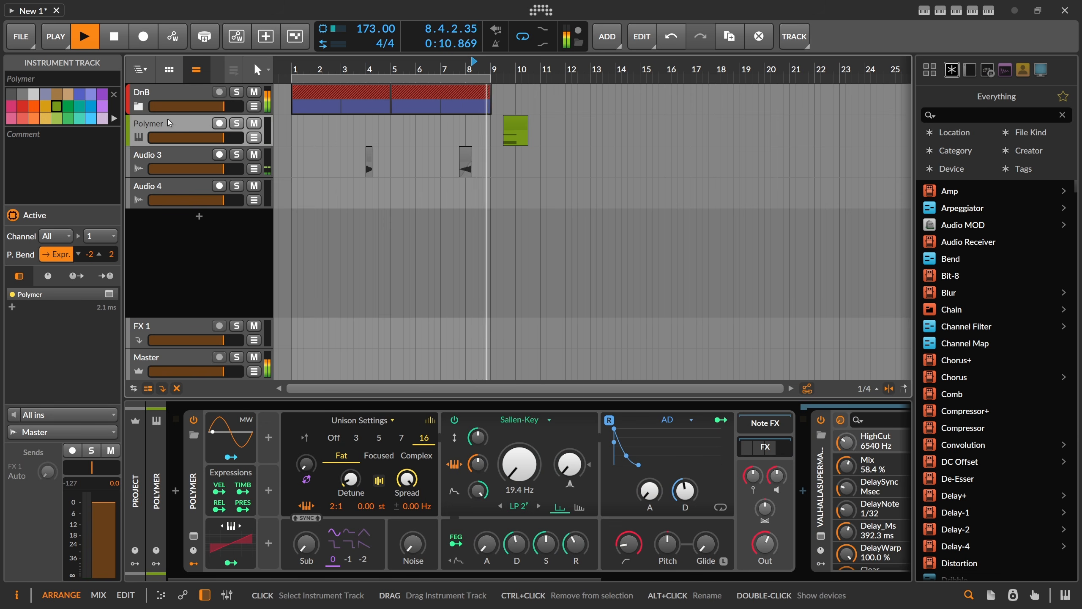
click(182, 151)
key(space)
click(179, 186)
key(Delete)
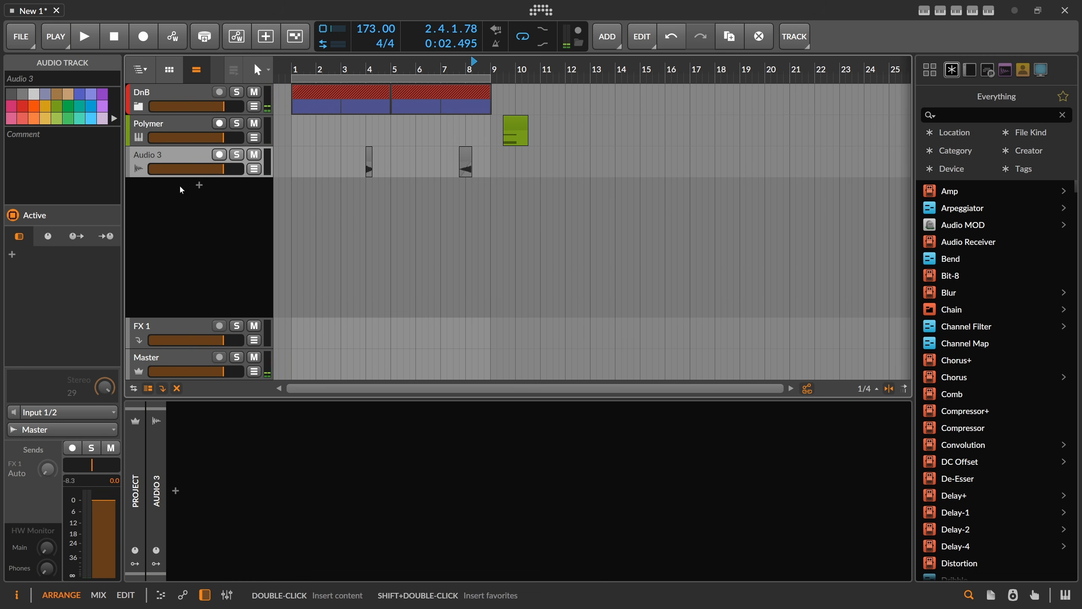
Step: Duplicate the DnB group's eight bars of clips to bar 9 and shift the loop region to bars 9 to 17
click(179, 97)
key(minus)
click(297, 65)
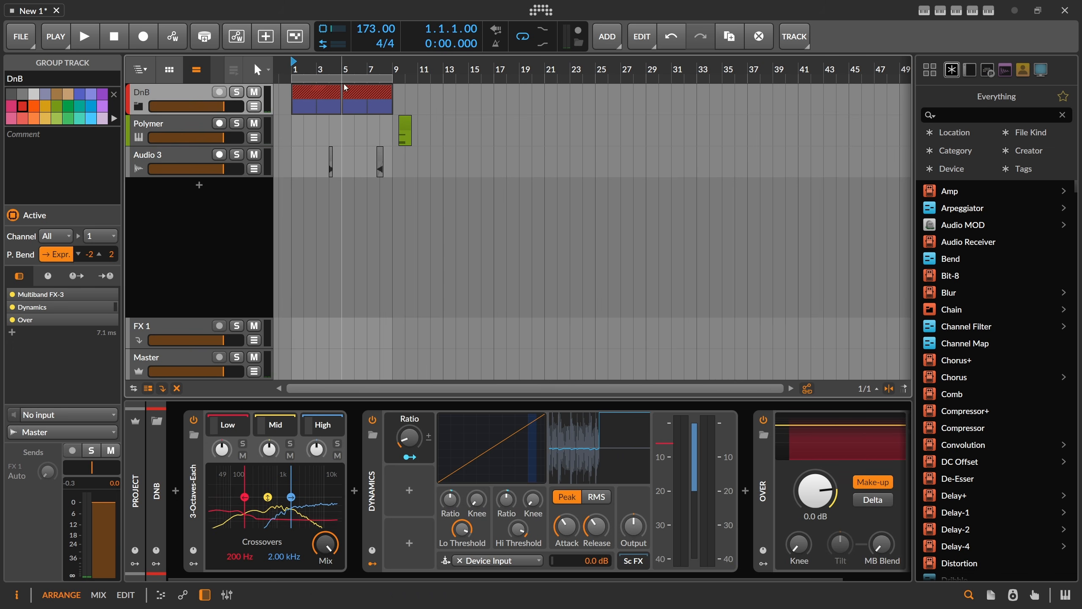
click(376, 93)
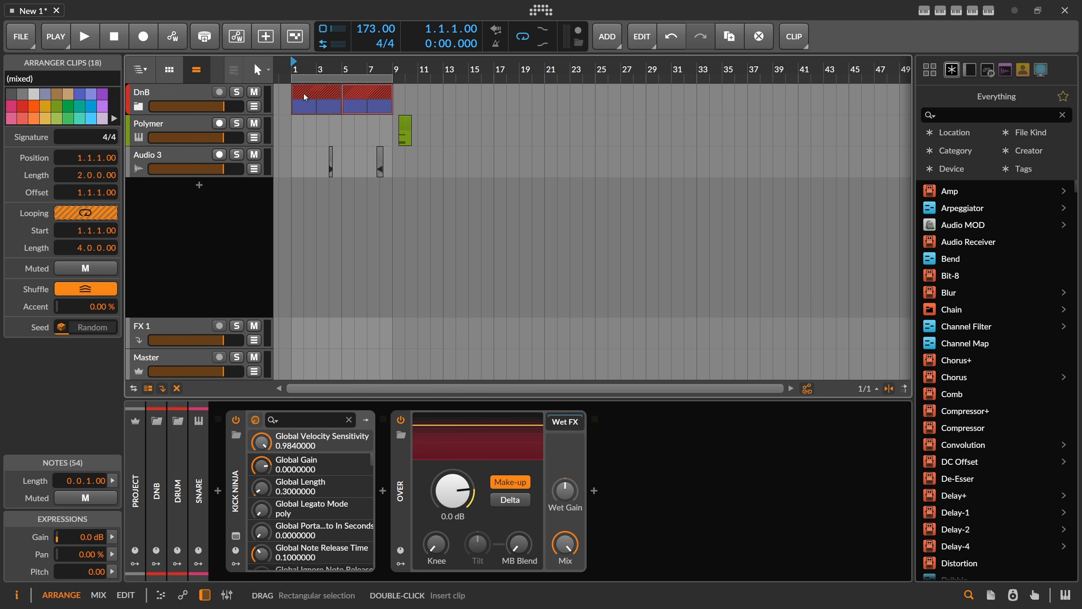
key(ctrl+d)
drag(387, 78, 488, 82)
Step: Move the Polymer clip clear of the arrangement to bar 20
drag(315, 151, 416, 184)
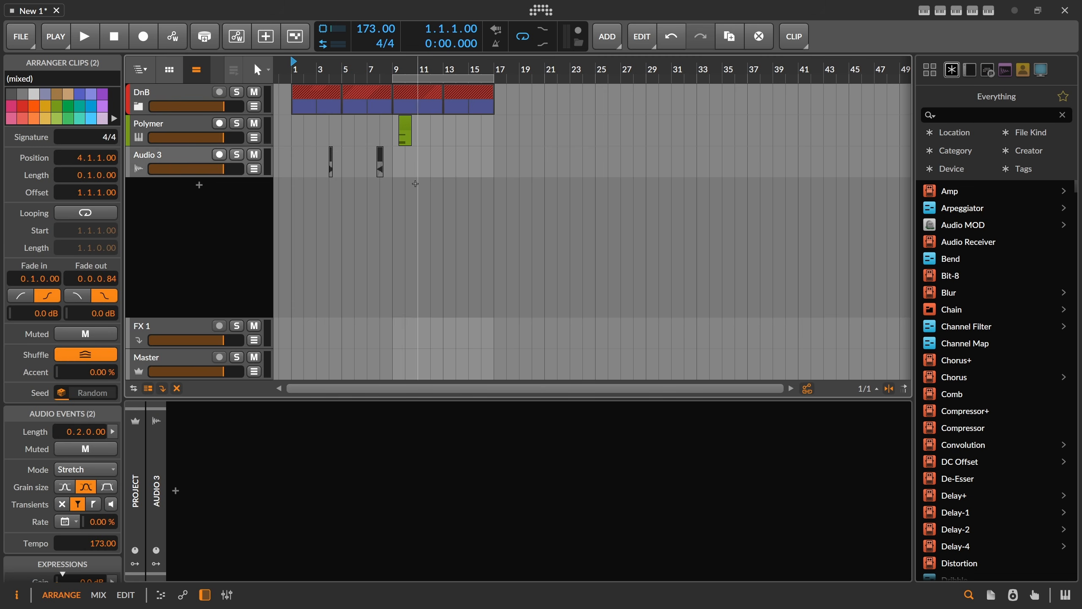
click(405, 125)
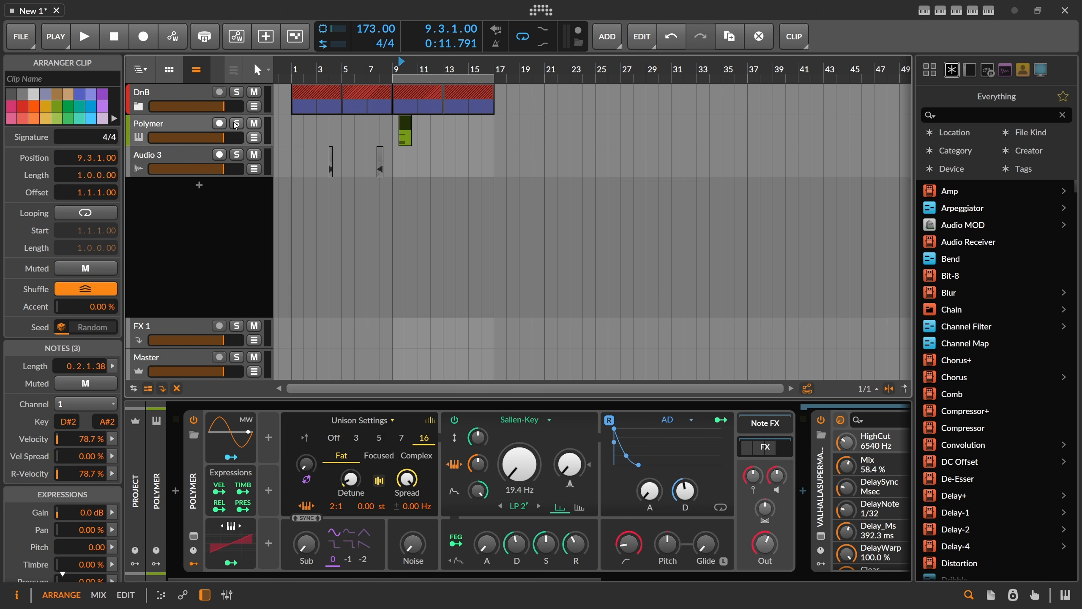
drag(405, 130, 541, 130)
Step: Expand the DnB and Drum groups and select the drum loop clip at bar 9
click(143, 107)
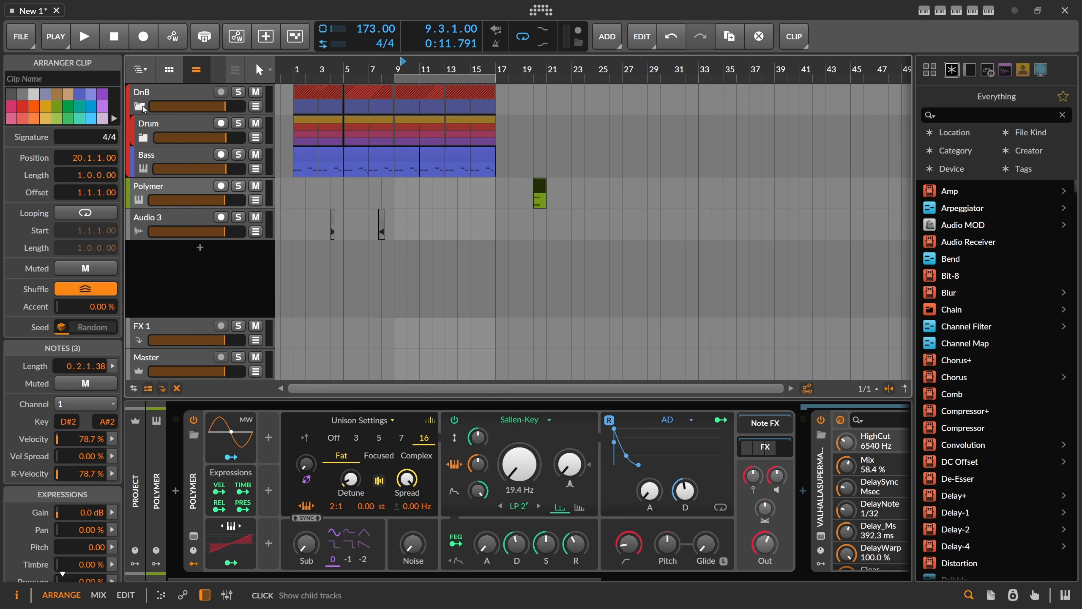
click(144, 137)
click(178, 157)
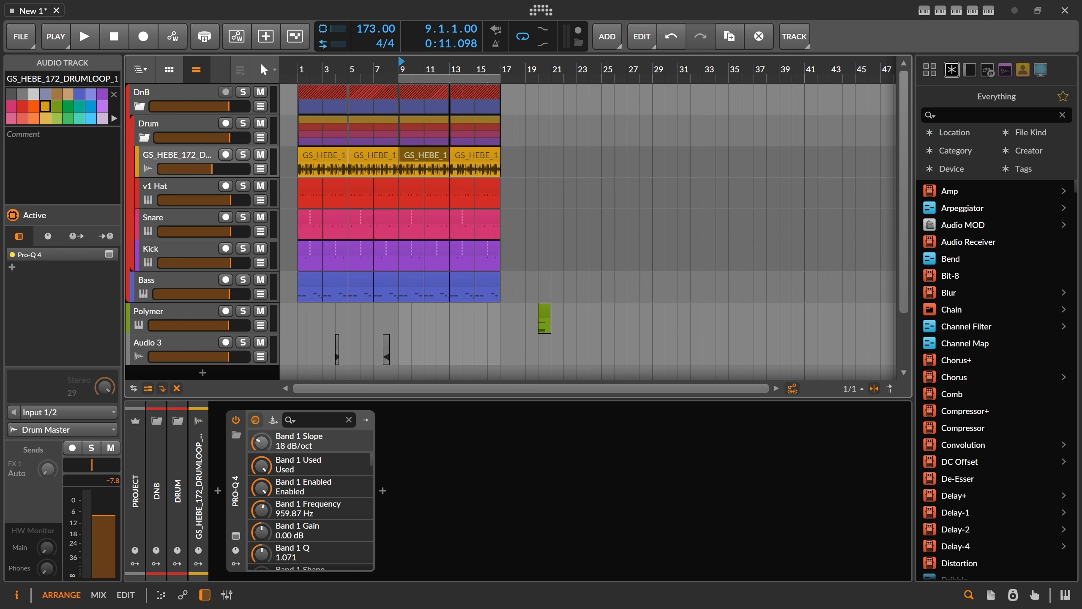
Step: Switch to Sononym, filter the Ghostsyndicate samples by "full" and audition GS_HEBE_172_DRUMLOOP_02_FULL.wav
key(alt+Tab)
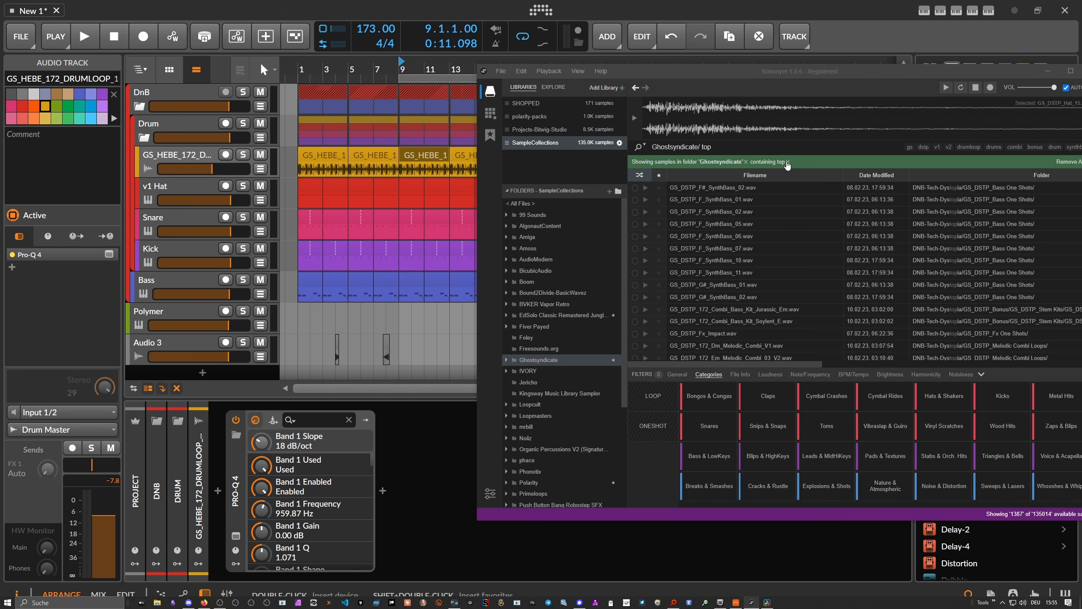
click(788, 162)
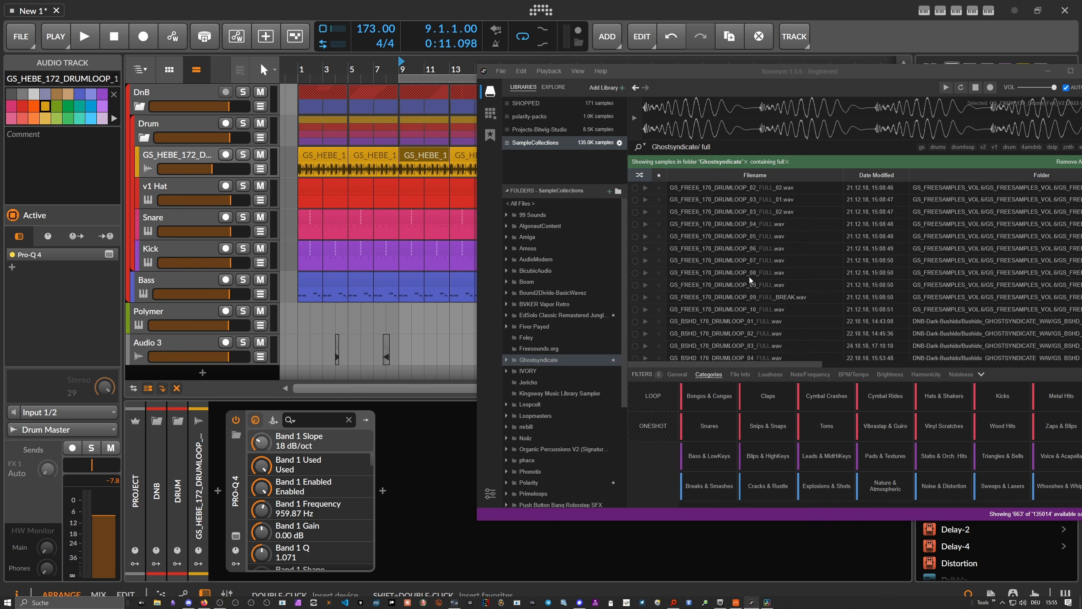
click(749, 275)
scroll(745, 300, down, 4)
click(745, 300)
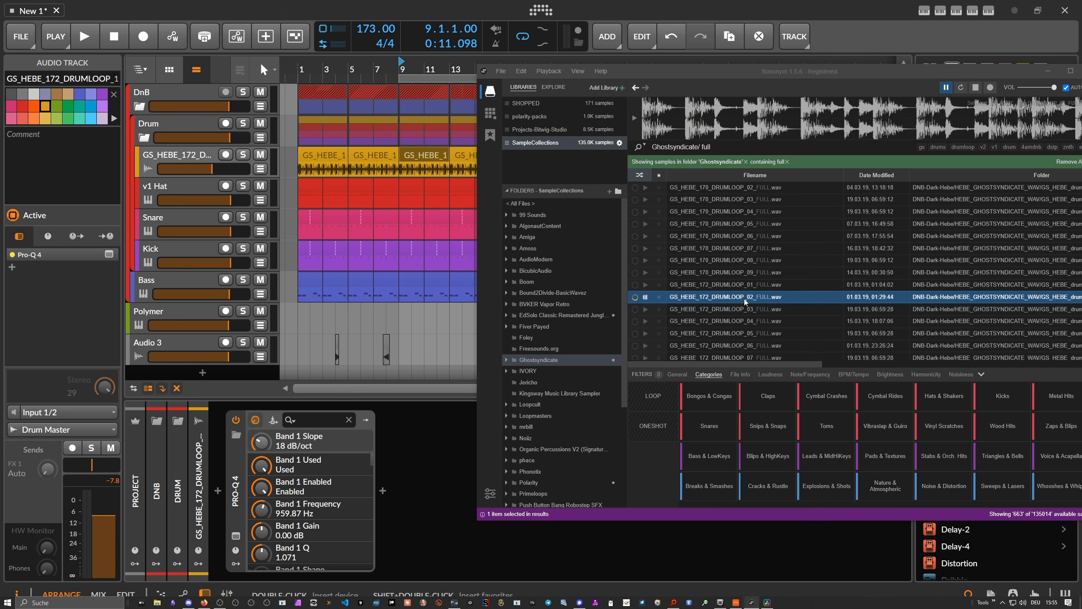
Step: Audition further full drum loops and place GS_BLU_174_Drums_03_Full.wav at bar 17 on the drum loop track in Bitwig Studio
scroll(745, 300, down, 1)
scroll(745, 301, down, 5)
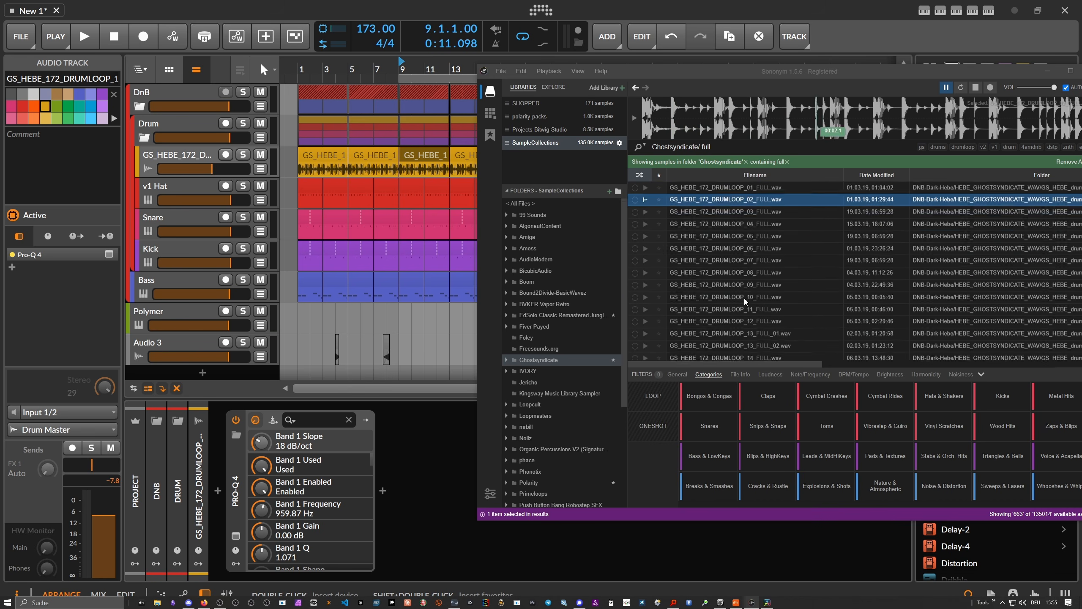
click(746, 299)
scroll(745, 299, down, 2)
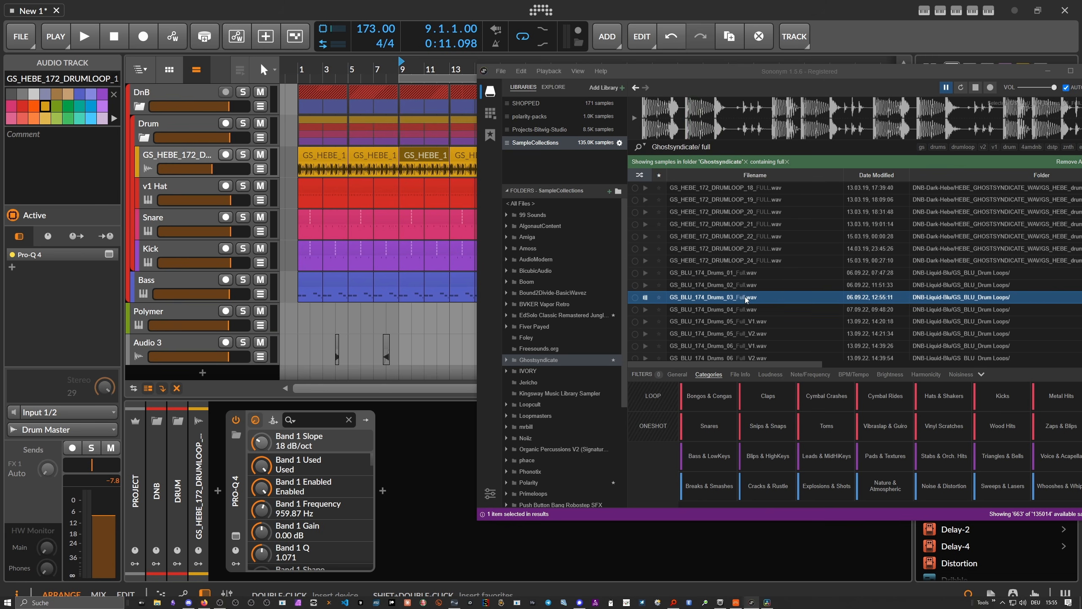
click(745, 297)
drag(740, 294, 509, 160)
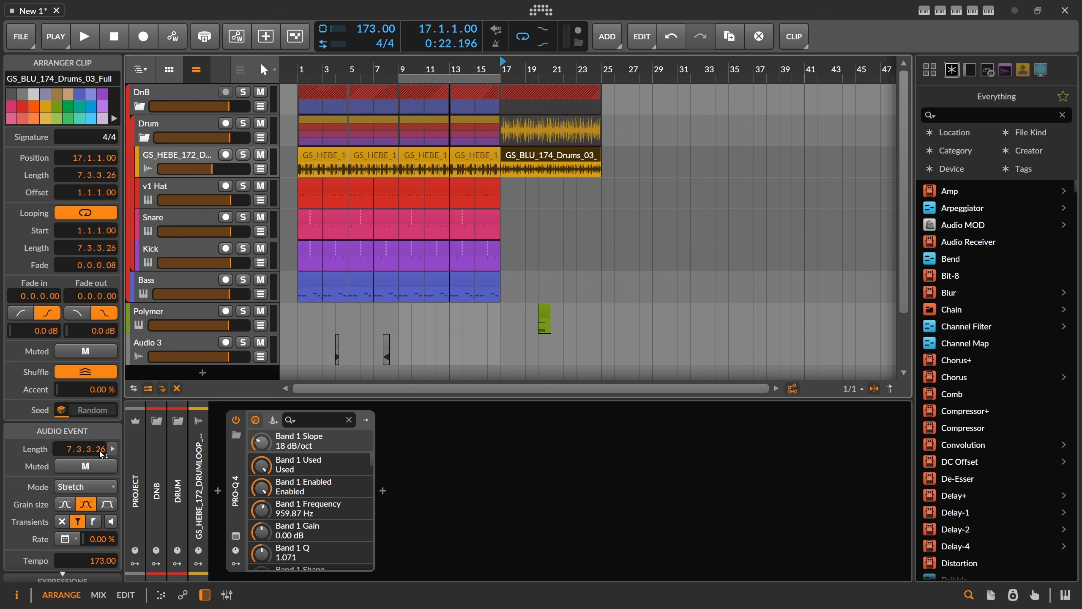
Step: Set the GS_BLU_174_Drums_03_Full event's playback mode to Slice and its tempo to 174
click(85, 486)
click(114, 315)
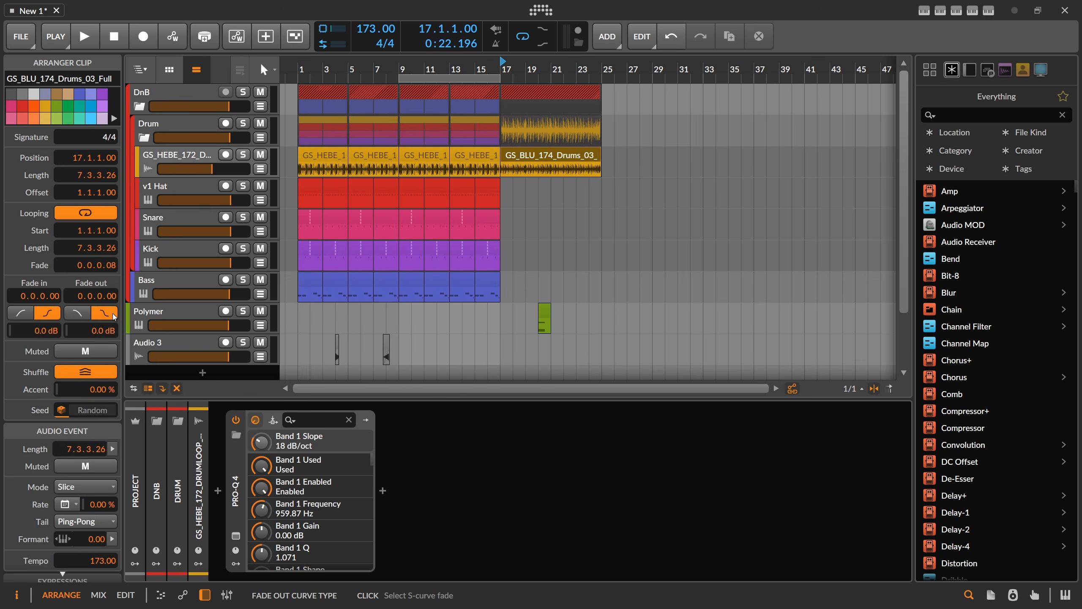
double_click(100, 560)
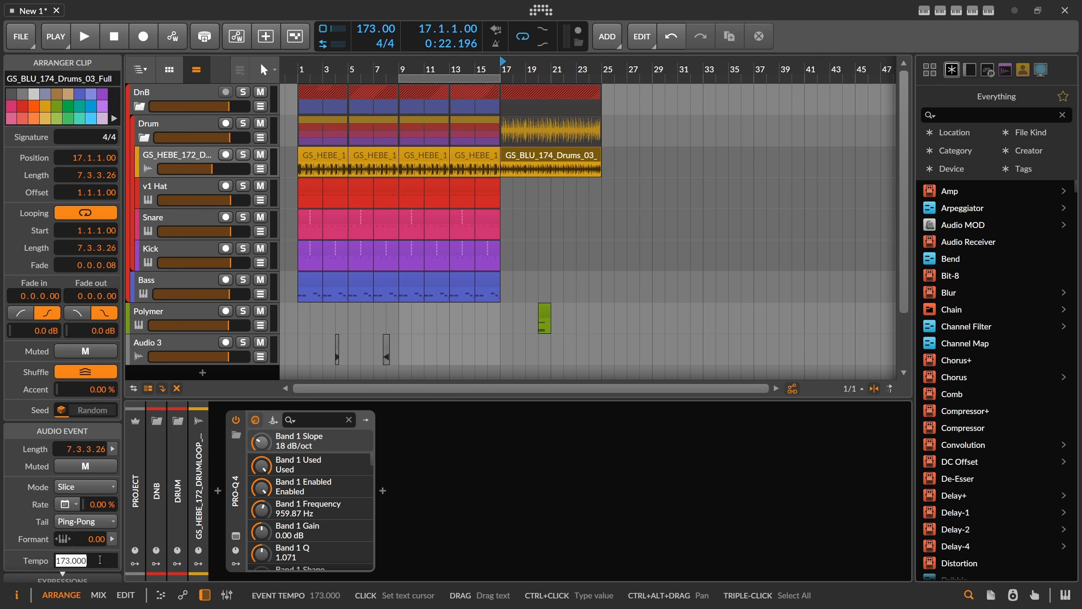
text(17)
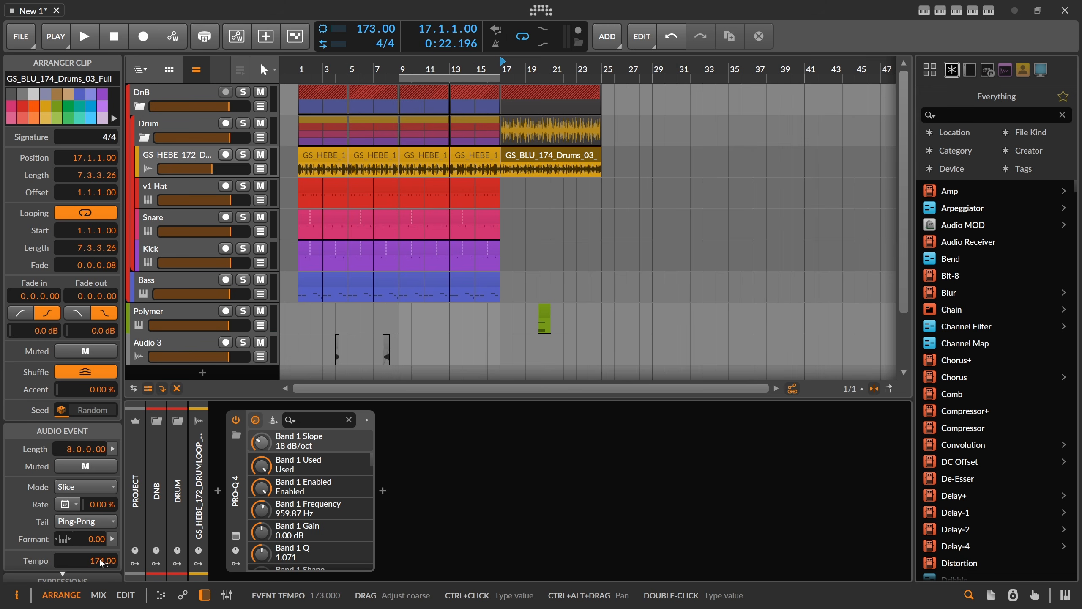
Step: Move the GS_BLU_174_Drums_03_Full clip to bar 9 and extend it to eight bars
drag(529, 160, 428, 161)
scroll(506, 105, up, 5)
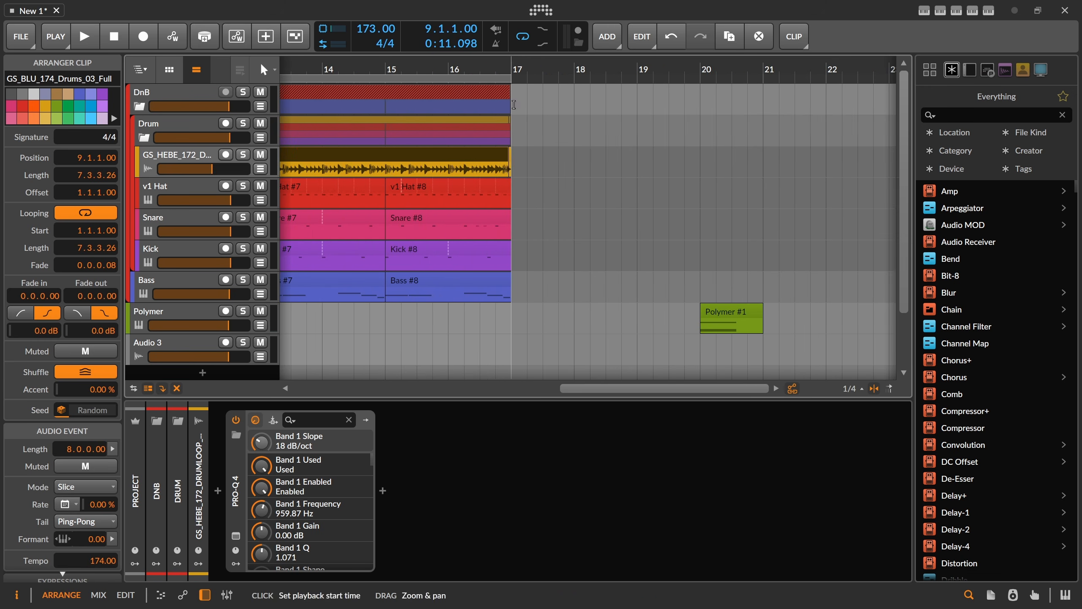
drag(507, 157, 511, 158)
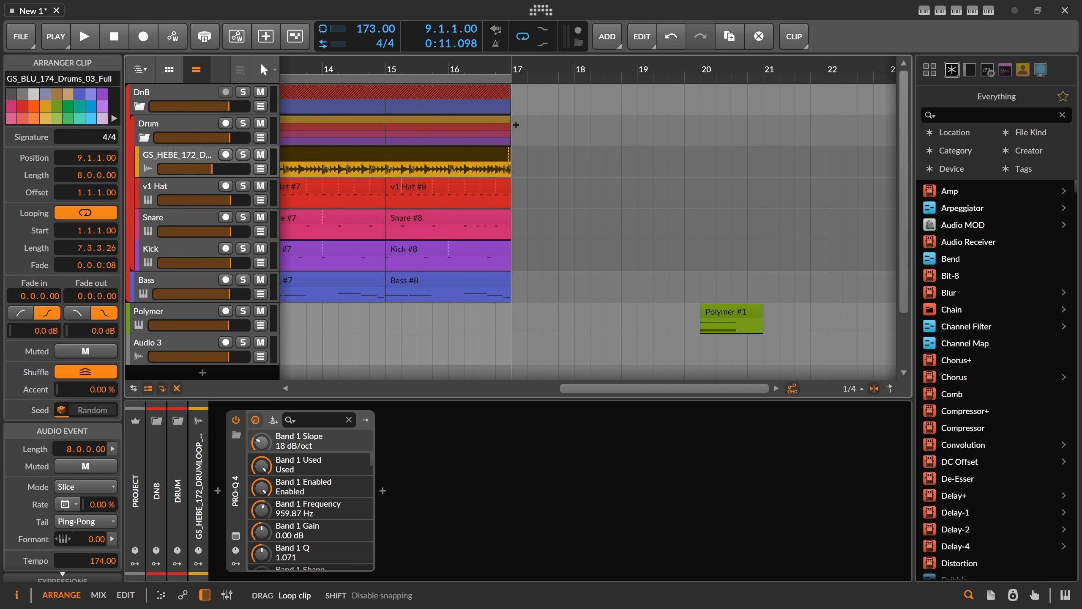
Step: Extend the GS_BLU_174_Drums_03_Full clip's internal loop region to eight full bars in the clip editor
drag(505, 68, 505, 129)
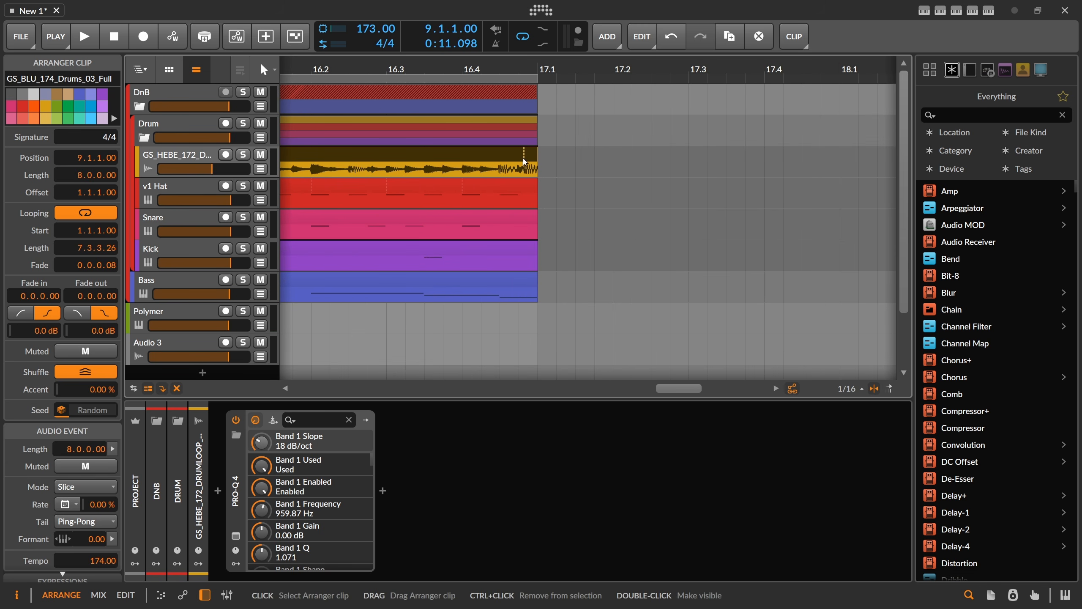
double_click(505, 157)
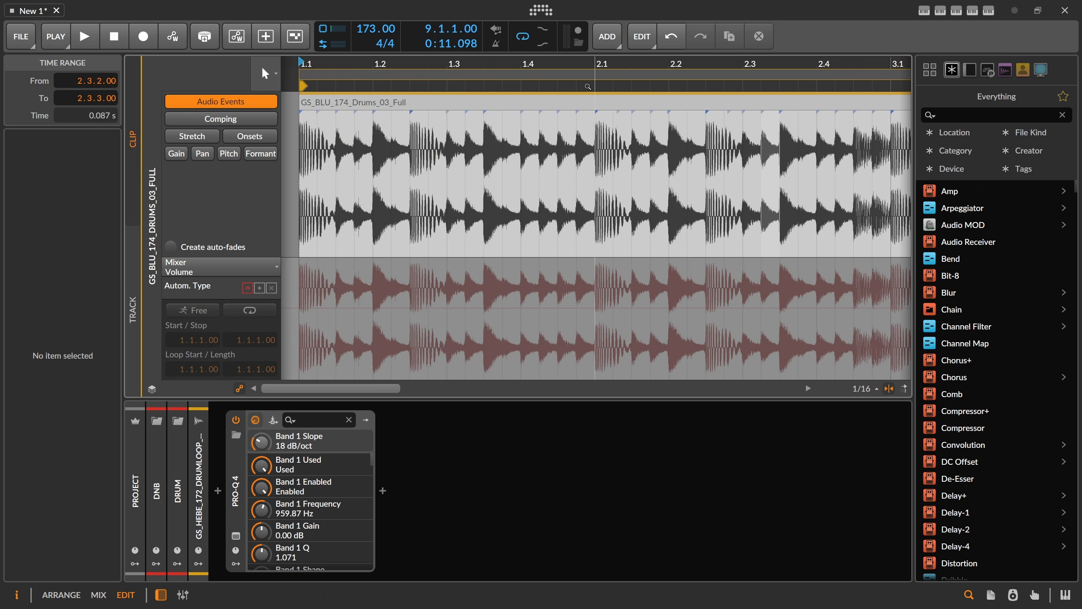
drag(622, 64, 623, 107)
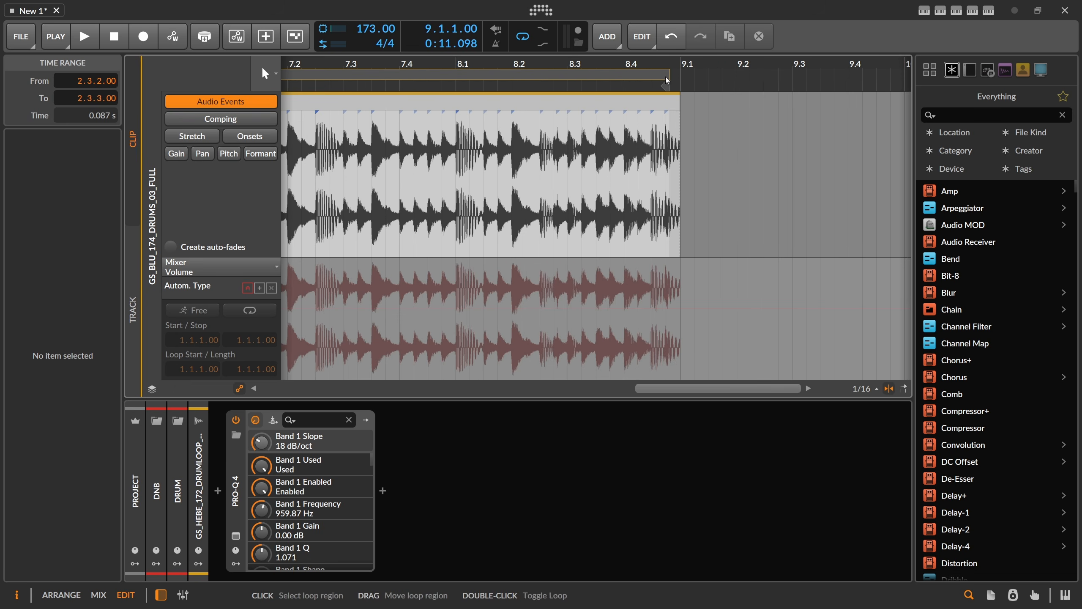
drag(672, 75, 680, 74)
key(Tab)
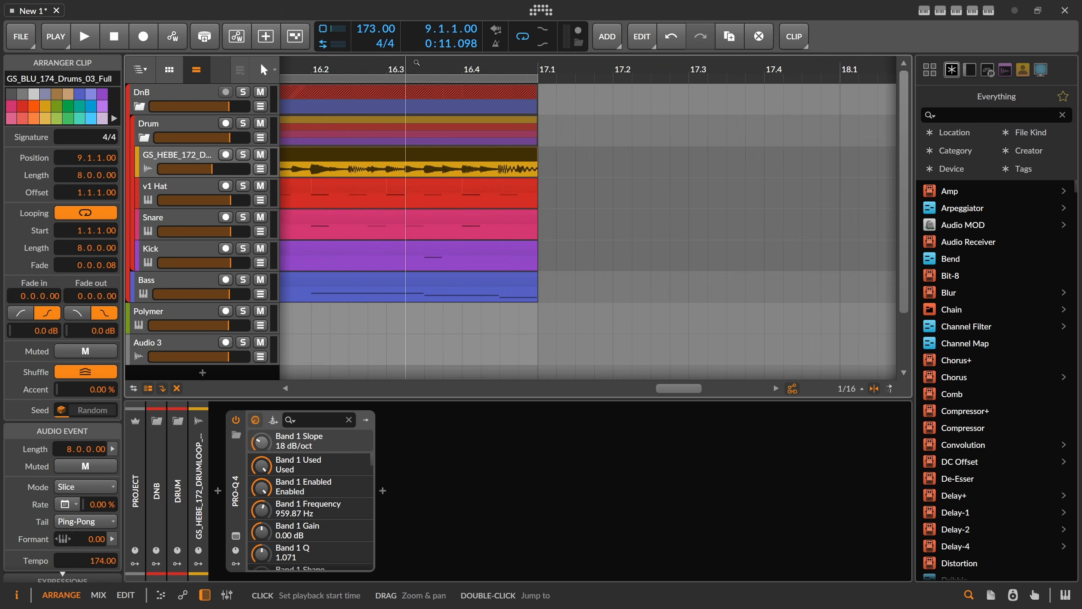
Step: Play the arrangement from bar 9 and extend the loop region to 16 bars starting at bar 1
mouse_move(405, 66)
mouse_down()
mouse_move(584, 26)
mouse_move(566, 17)
mouse_up()
click(421, 67)
key(space)
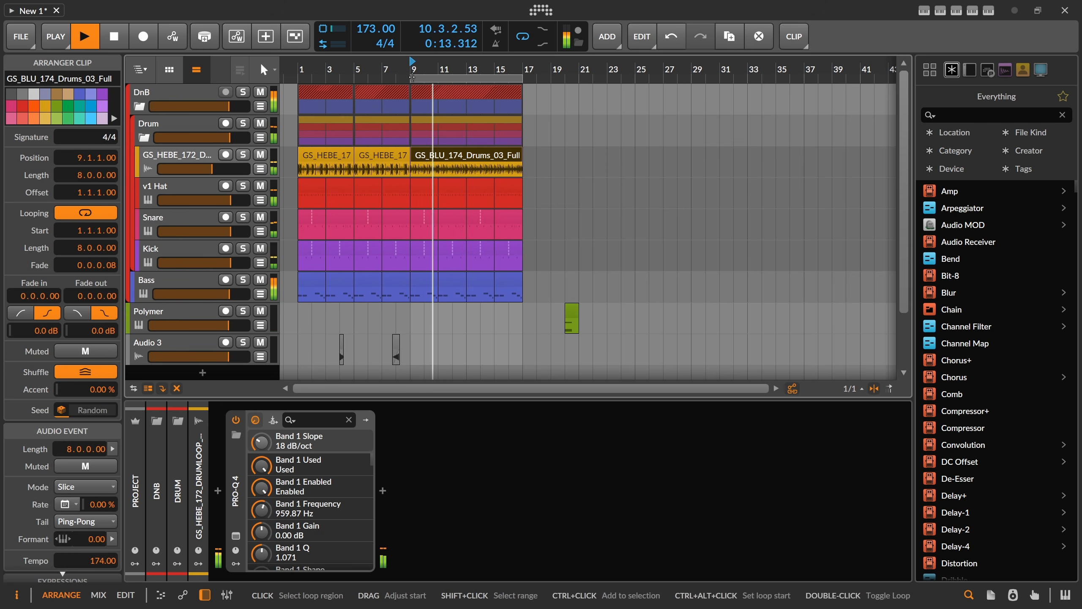
drag(411, 79, 297, 78)
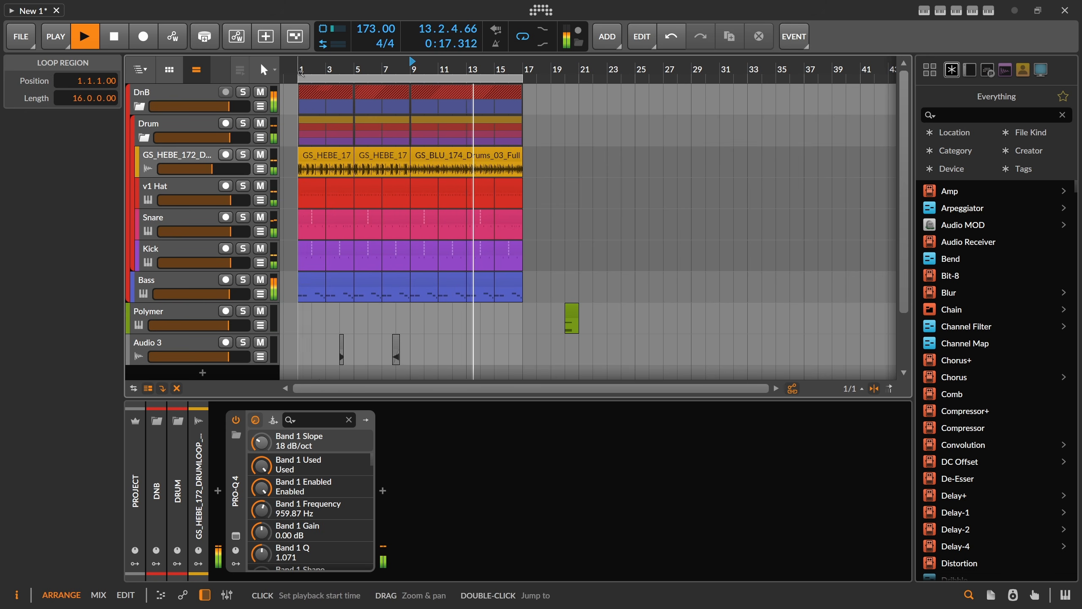
drag(306, 65, 310, 72)
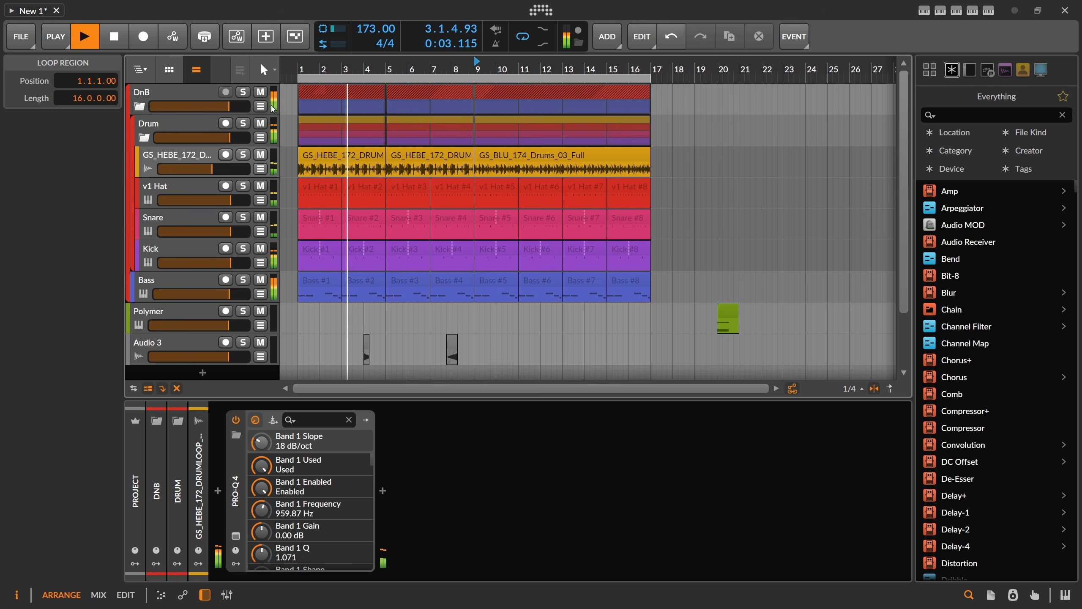
Step: Stop playback and insert ValhallaSupermassive on the Drum group track
click(207, 116)
key(space)
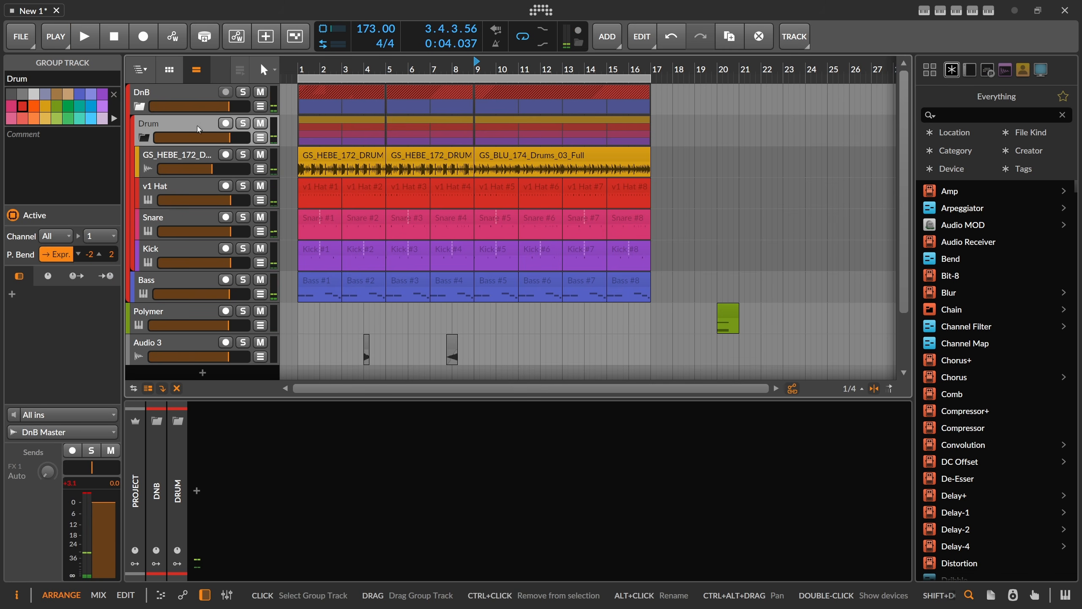
click(197, 491)
text(superma)
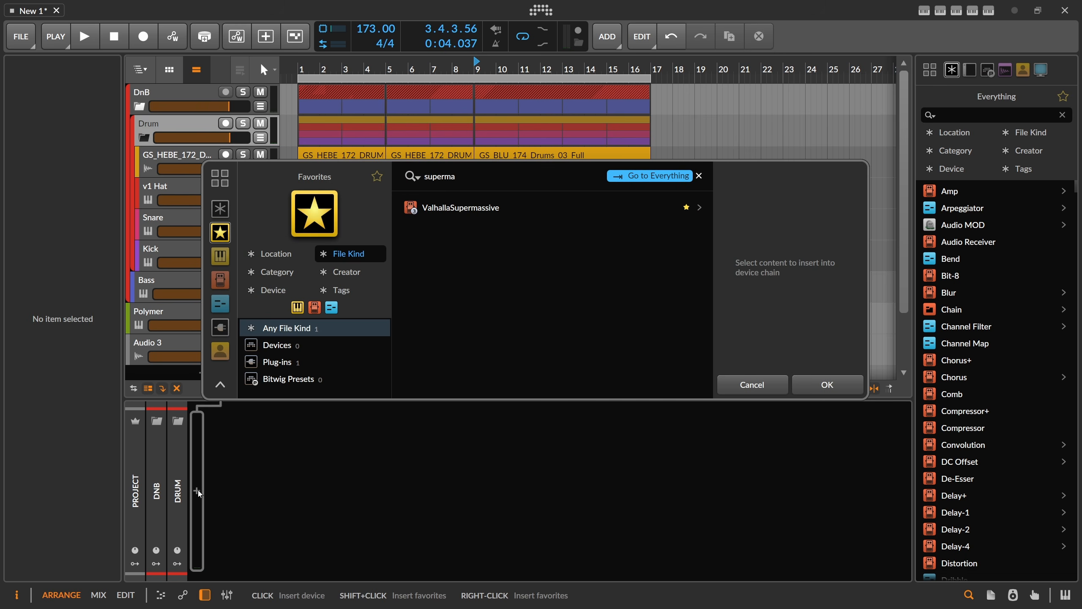
key(Return)
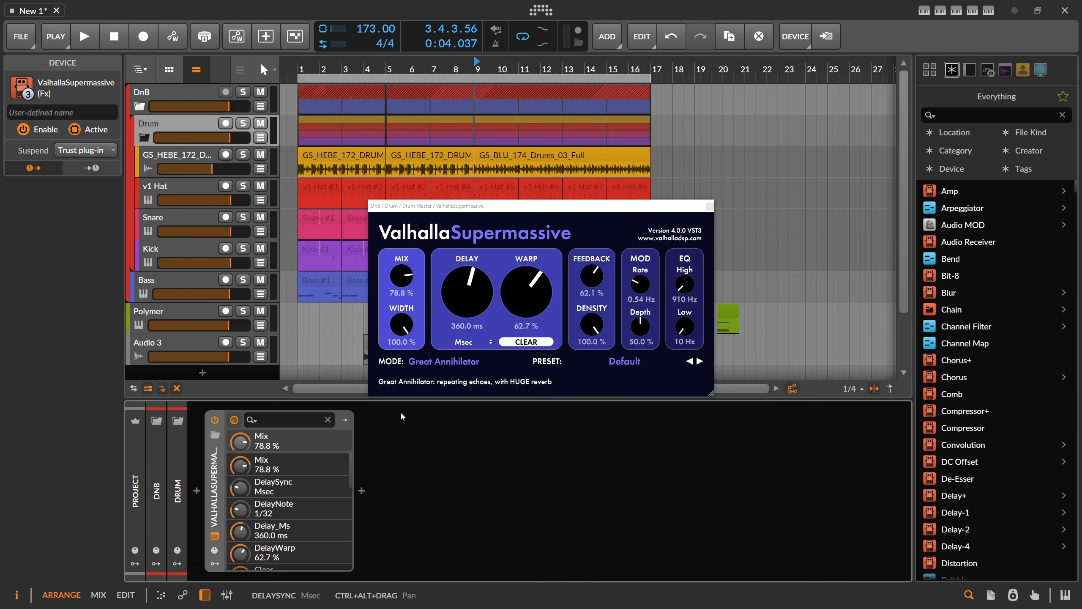
Step: Solo the Drum group and set ValhallaSupermassive's delay to 0 ms and its mix to 48.0 %
key(space)
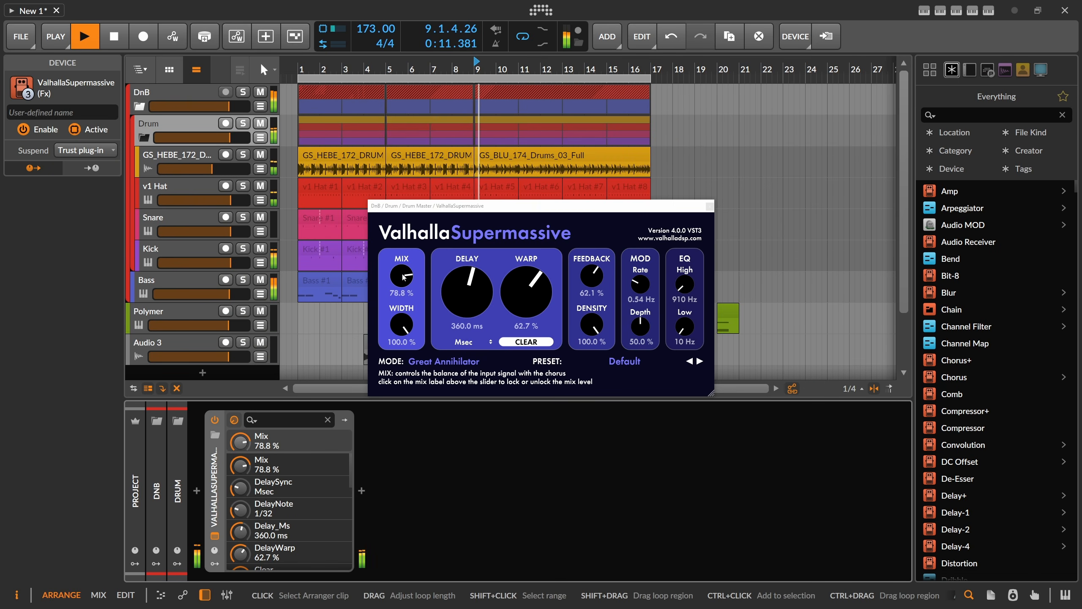
key(space)
click(242, 123)
click(465, 292)
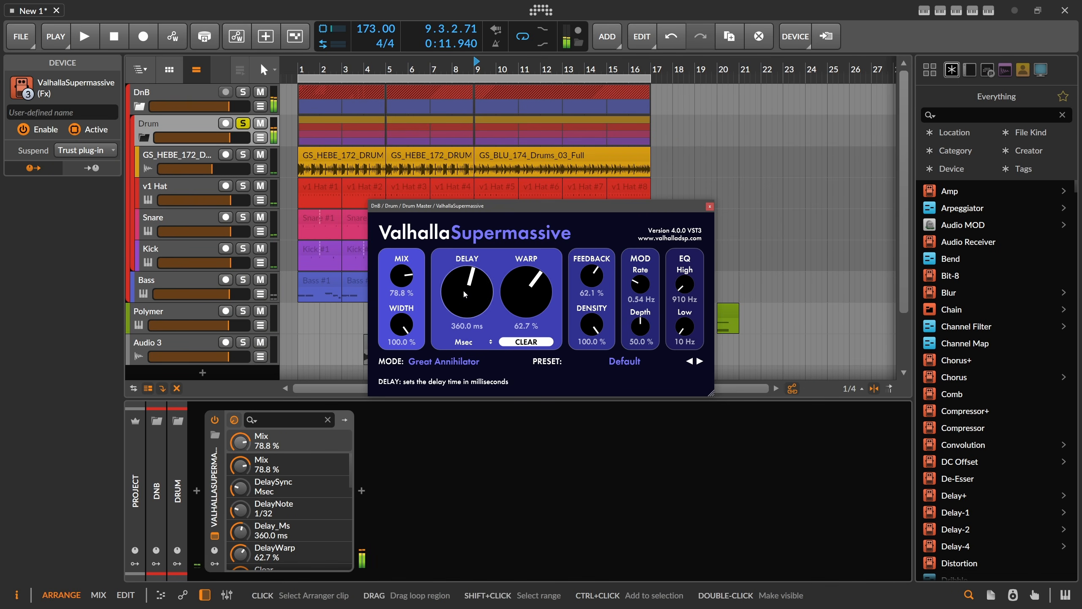
drag(464, 294, 459, 398)
drag(402, 277, 427, 313)
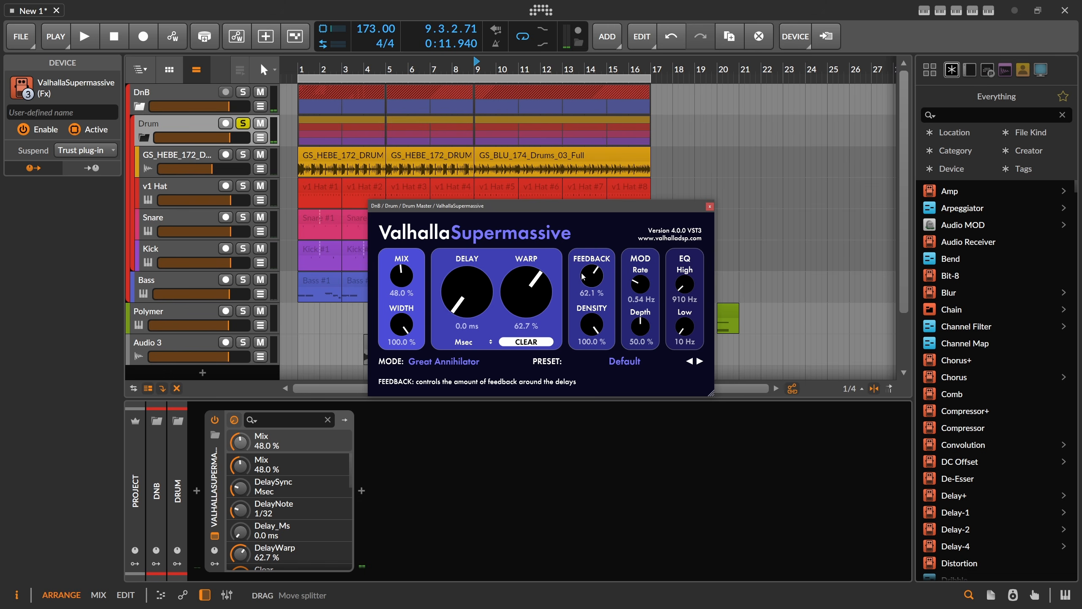
Step: Set ValhallaSupermassive's feedback to 59.3 %, EQ High to 3450 Hz and EQ Low to 320 Hz, and start playback
drag(583, 277, 608, 286)
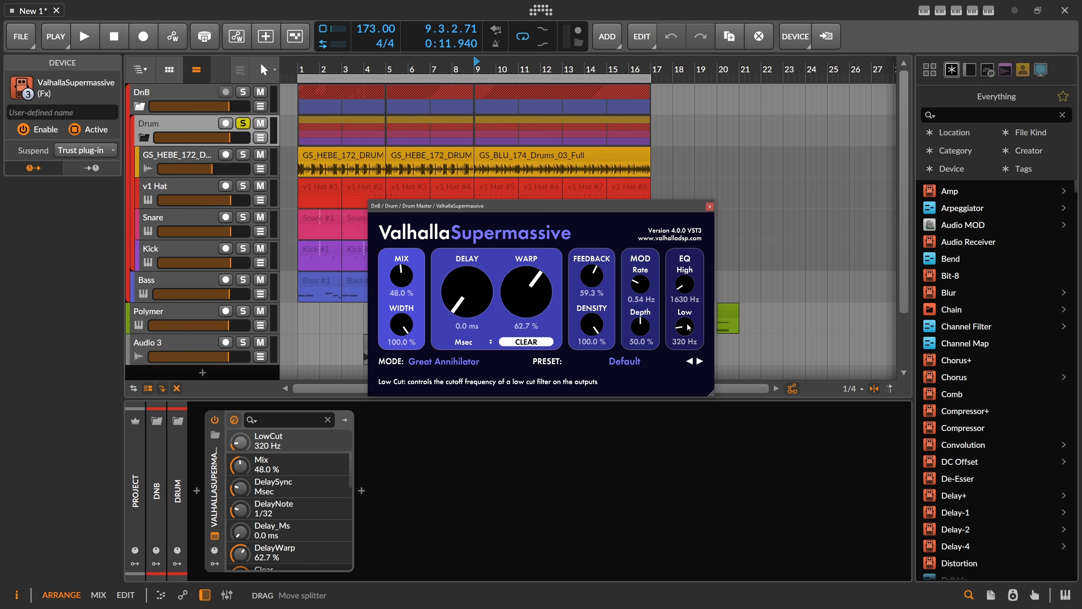
drag(684, 284, 684, 260)
key(space)
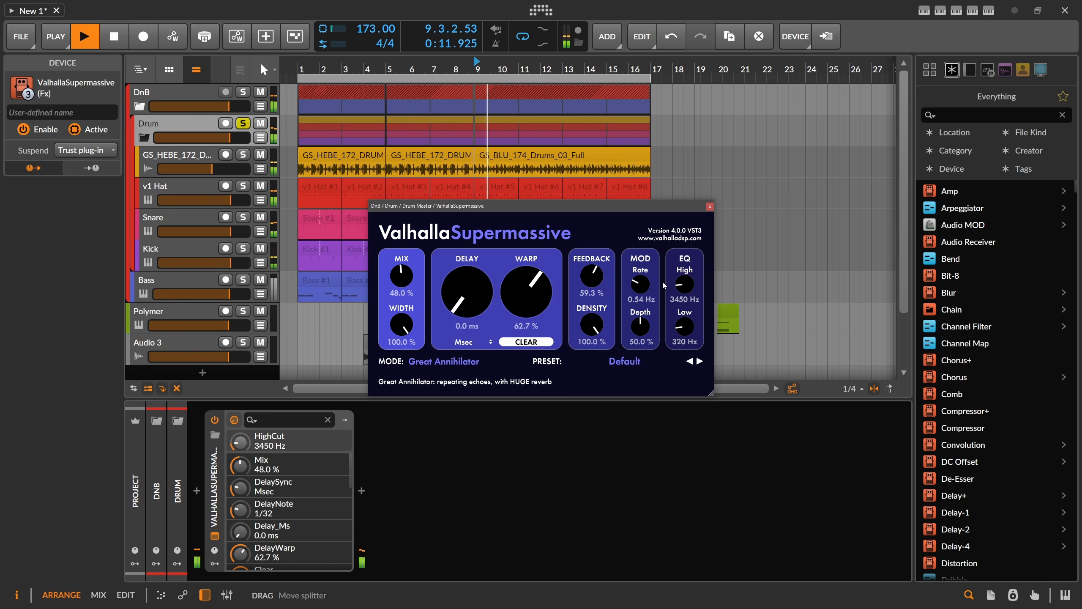
Step: Set ValhallaSupermassive's warp to 100 %, feedback to 60.1 % and mix to 13.2 %, and replay the drums
drag(532, 290, 534, 260)
mouse_move(592, 276)
mouse_down()
mouse_move(597, 245)
mouse_move(609, 277)
mouse_up()
drag(401, 276, 412, 310)
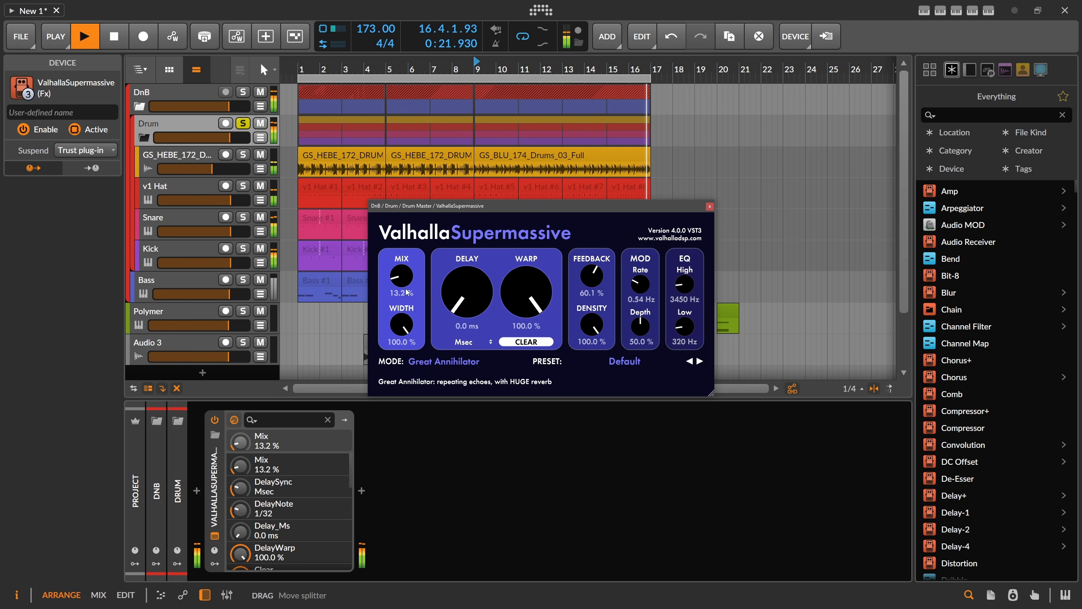
key(space)
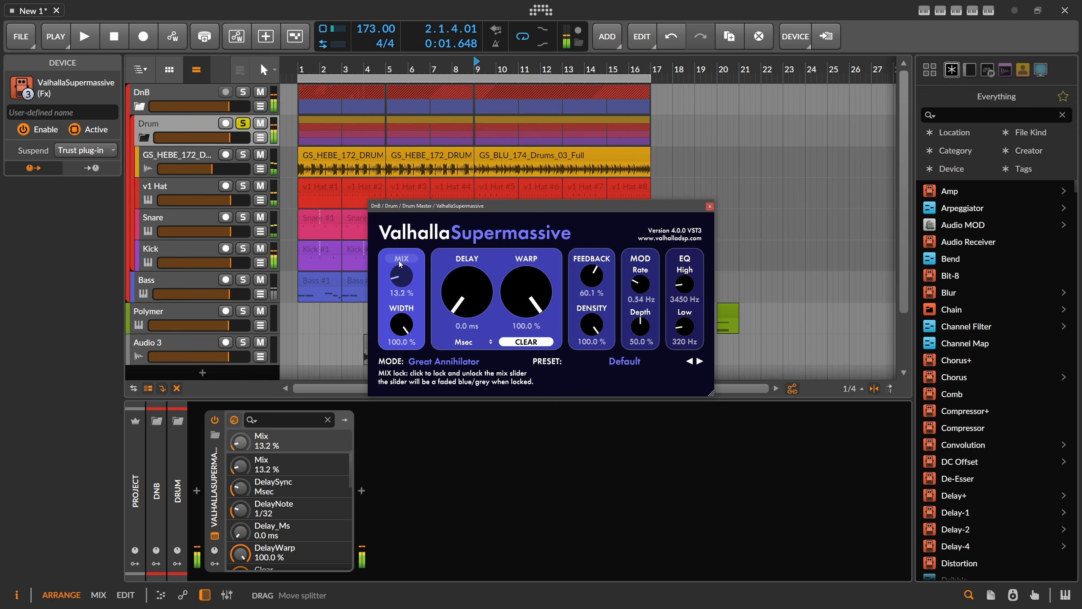
key(space)
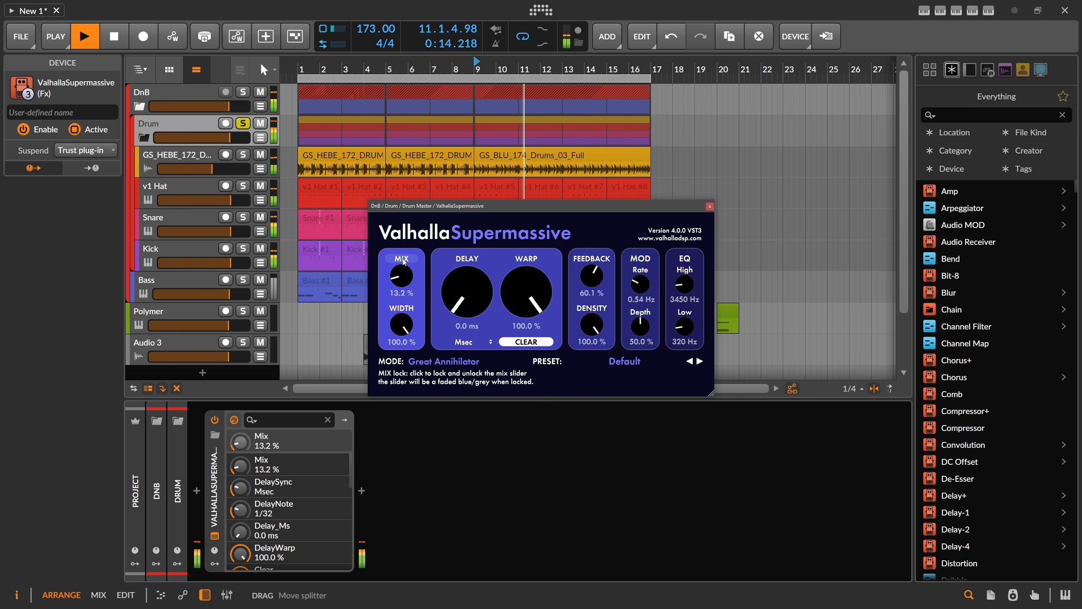
Step: Set ValhallaSupermassive's mix to 18.0 % and its delay to 19.2 ms, and stop playback
drag(402, 277, 401, 270)
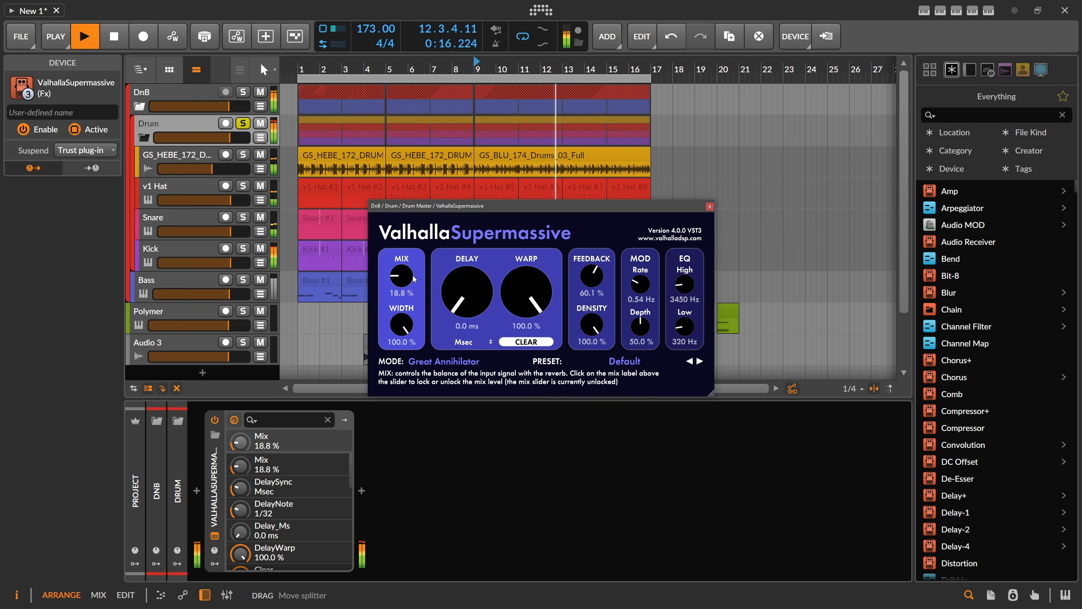
drag(468, 293, 408, 277)
key(space)
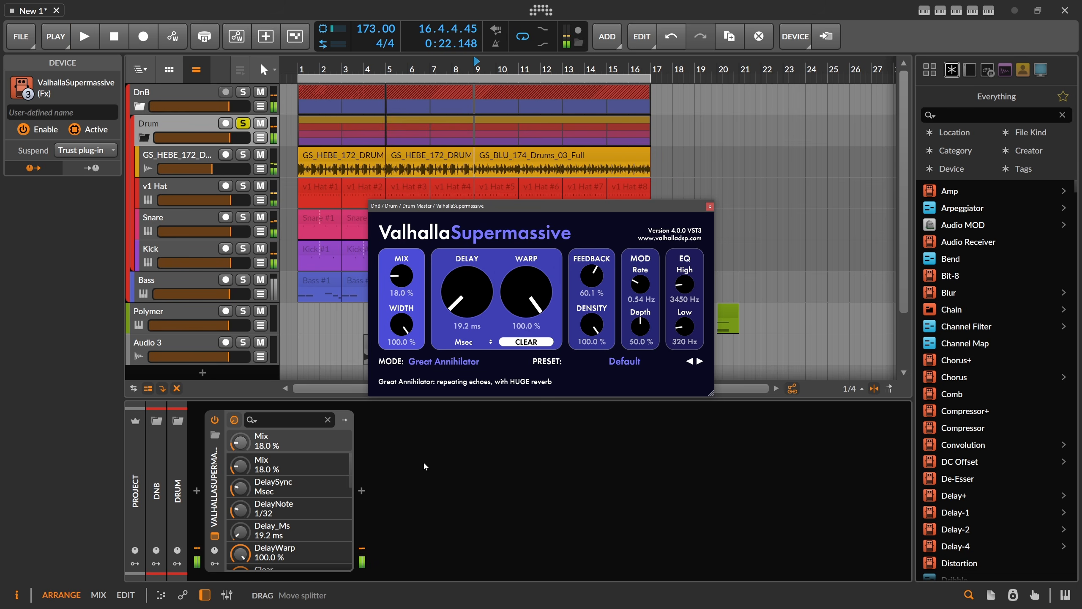
Step: Insert ValhallaRoom after ValhallaSupermassive on the Drum group and close its plug-in window
click(362, 491)
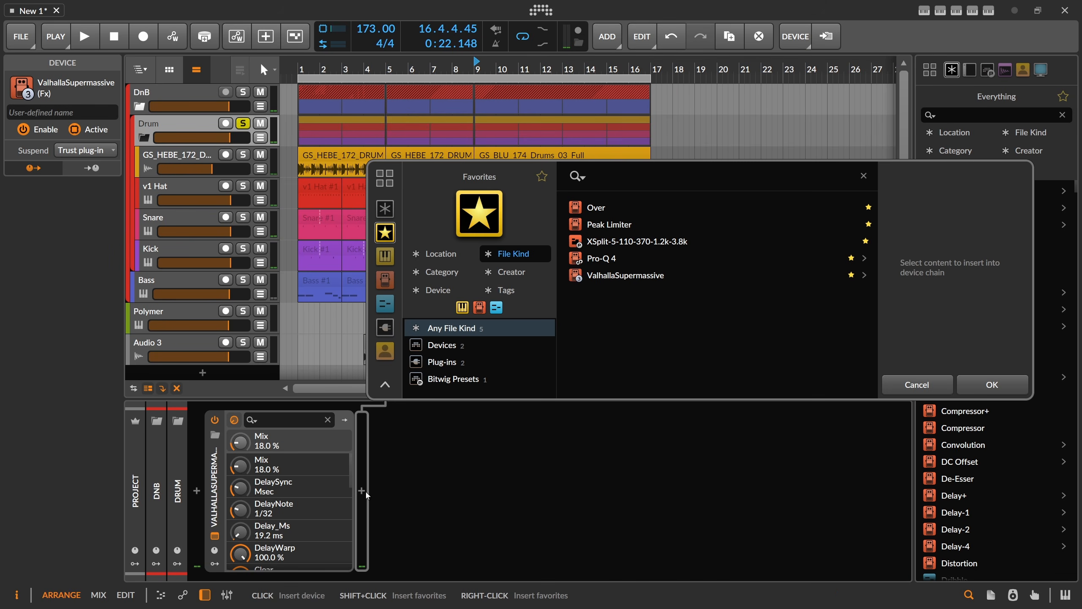
text(valhall)
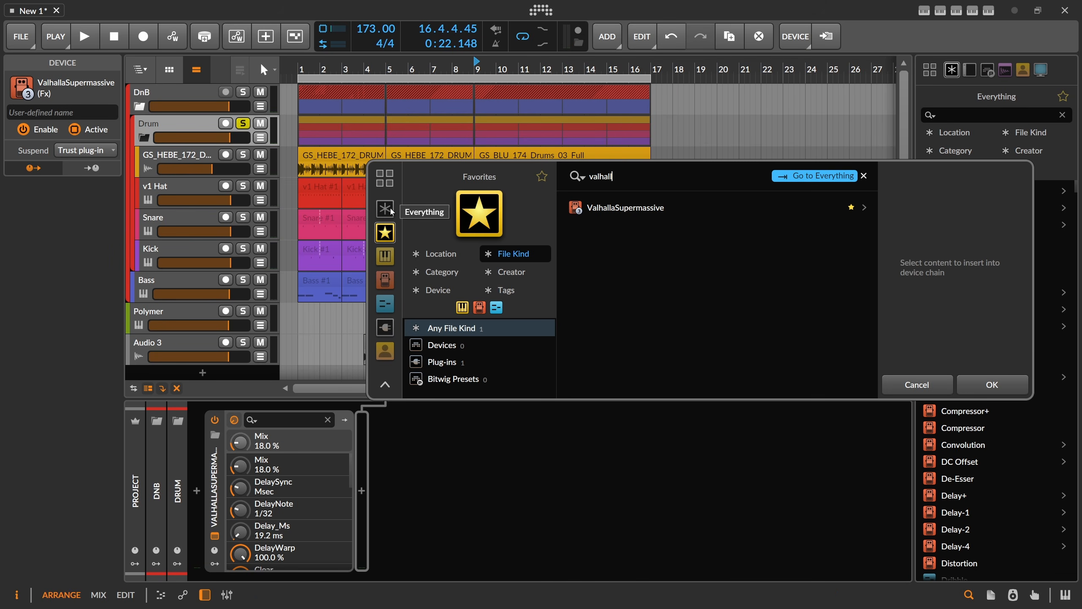
click(390, 209)
double_click(611, 258)
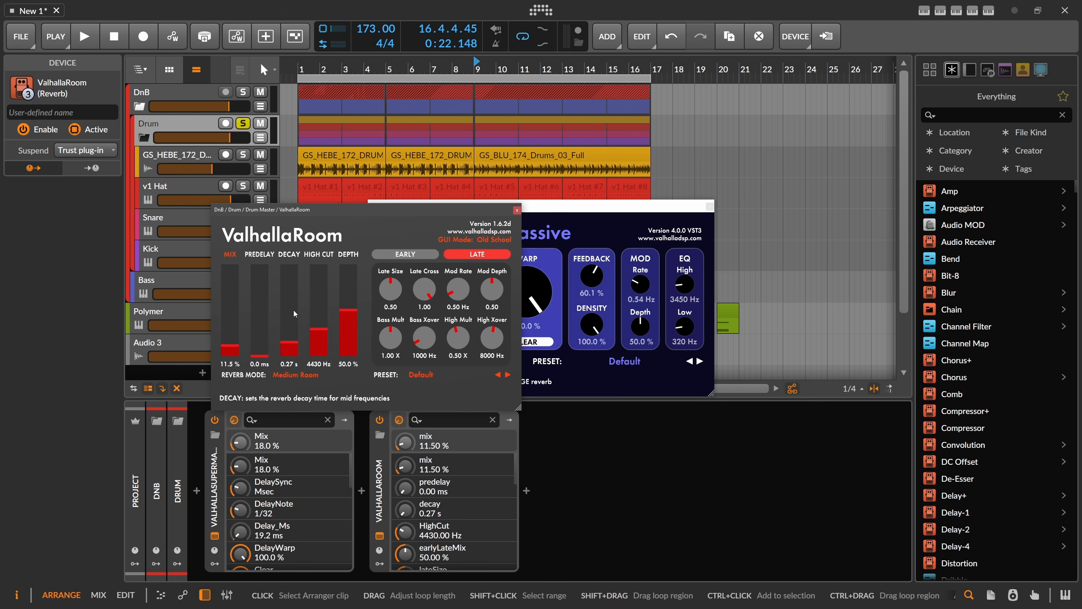
click(517, 210)
Step: While playing, set ValhallaSupermassive's EQ High to 3610 Hz and mix to 12.8 %, close its window and stop playback
drag(522, 208, 558, 200)
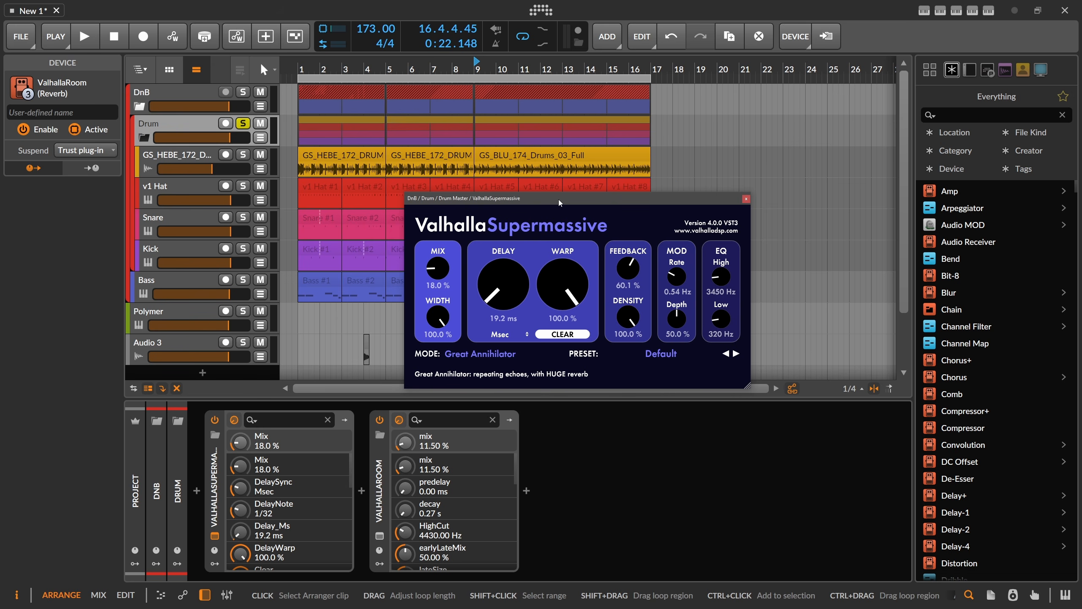
key(space)
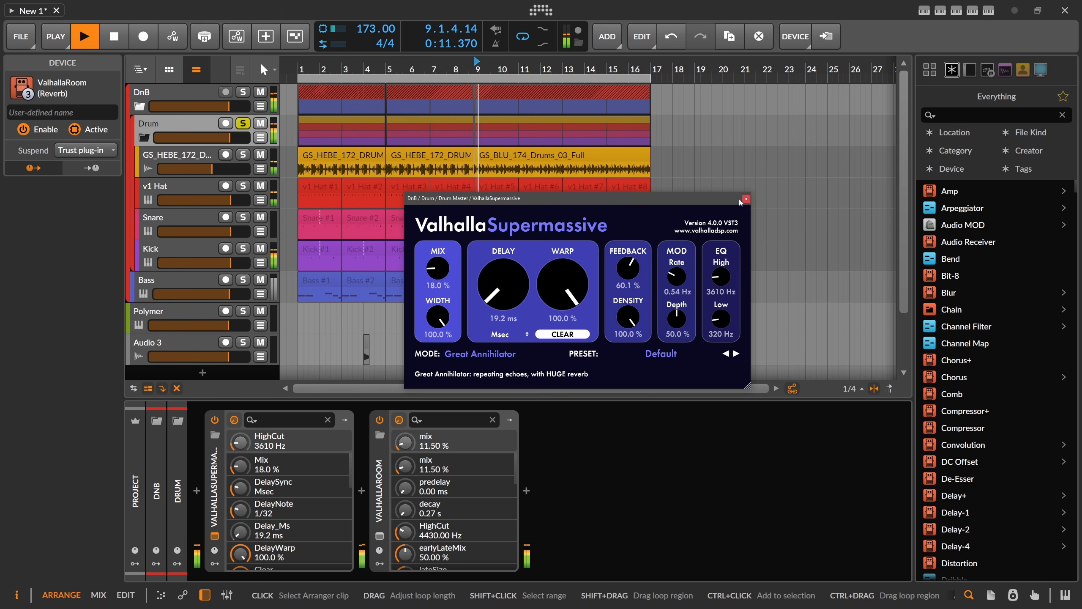
drag(444, 262, 435, 265)
click(746, 199)
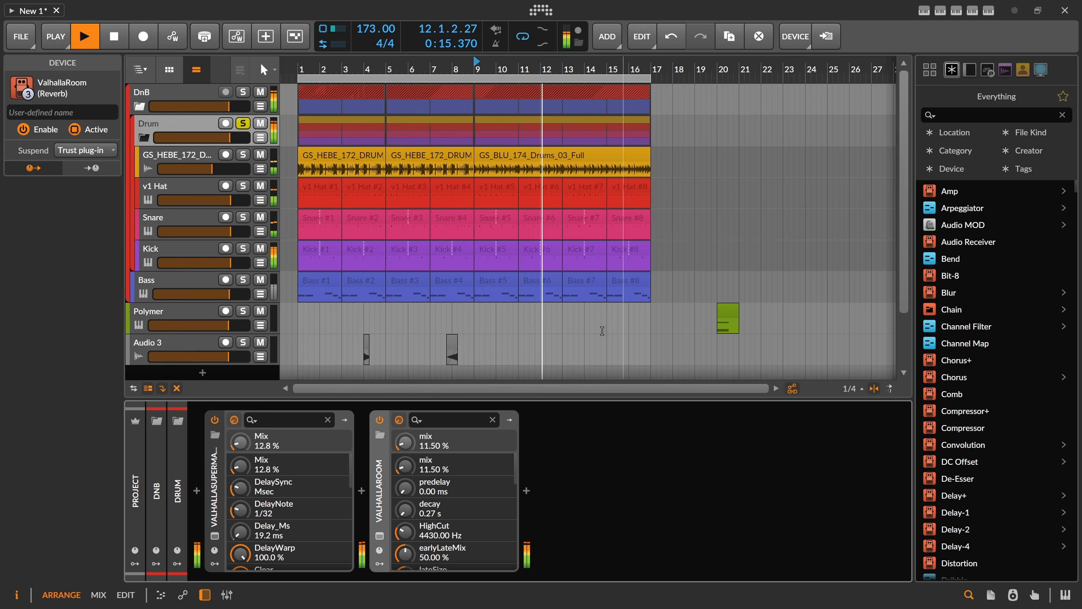
key(space)
Step: Insert the Dynamics device at the end of the Drum group's chain and adjust its Ratio macro during playback
click(527, 491)
text(dyn)
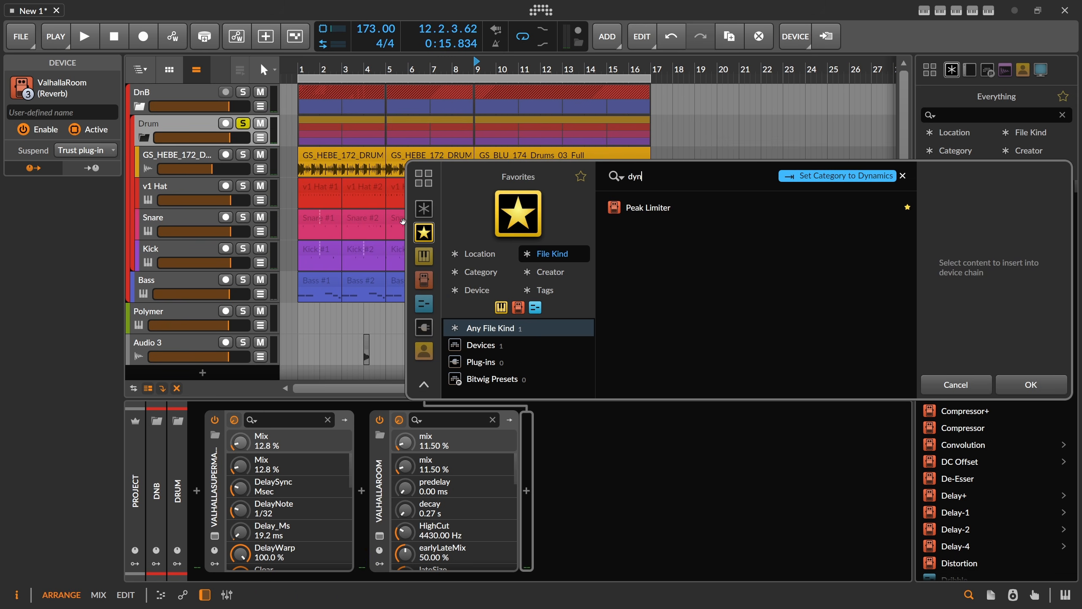
click(424, 209)
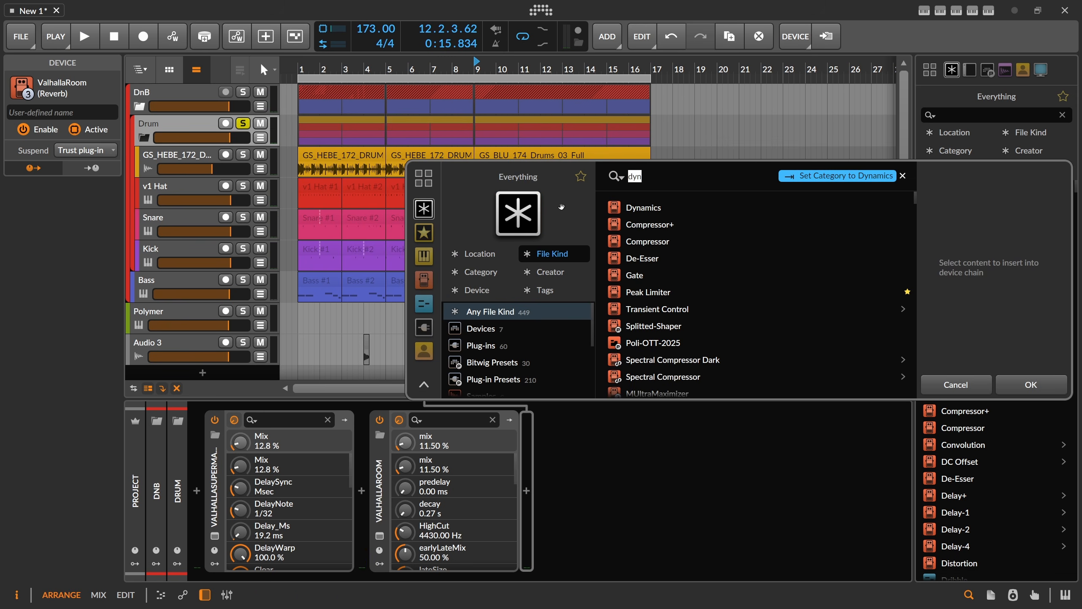
double_click(628, 208)
key(space)
drag(568, 438, 567, 459)
drag(578, 579, 600, 579)
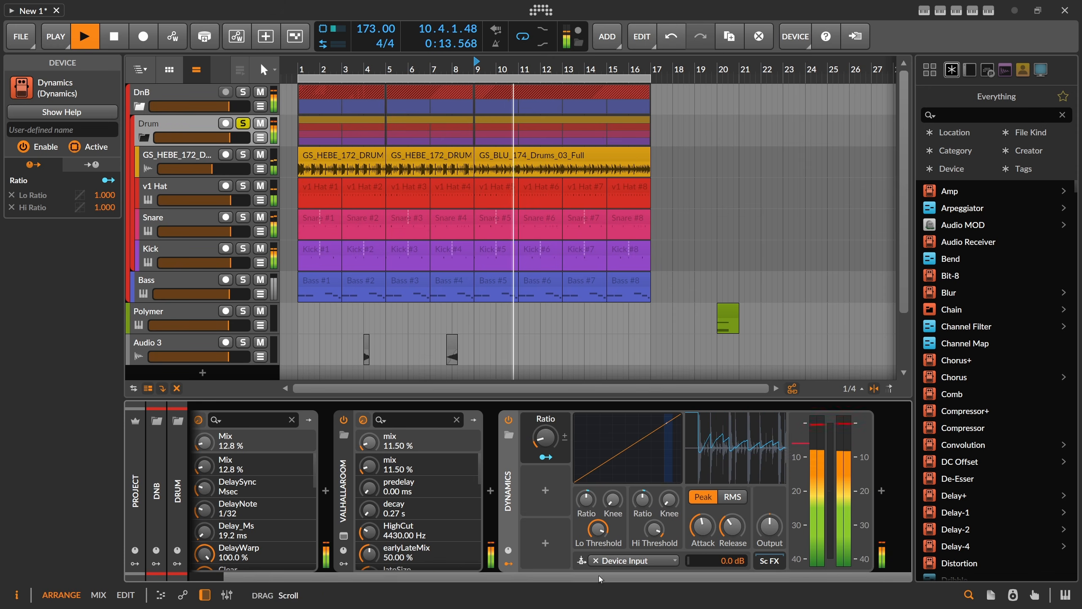
Step: Insert the Over device after Dynamics on the Drum group and readjust the Dynamics Ratio macro
click(882, 490)
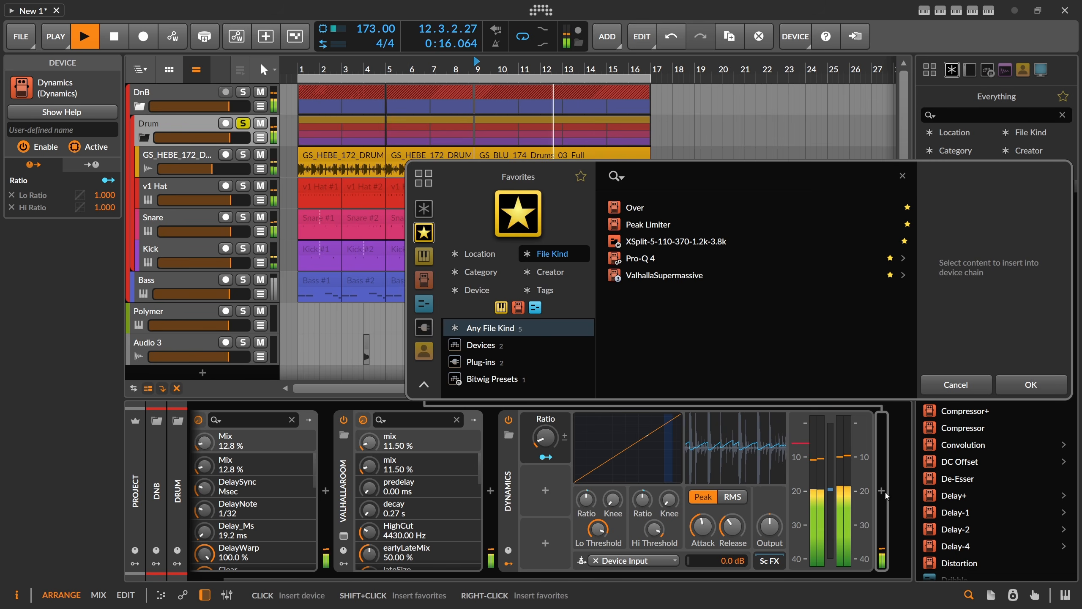
text(over)
key(Return)
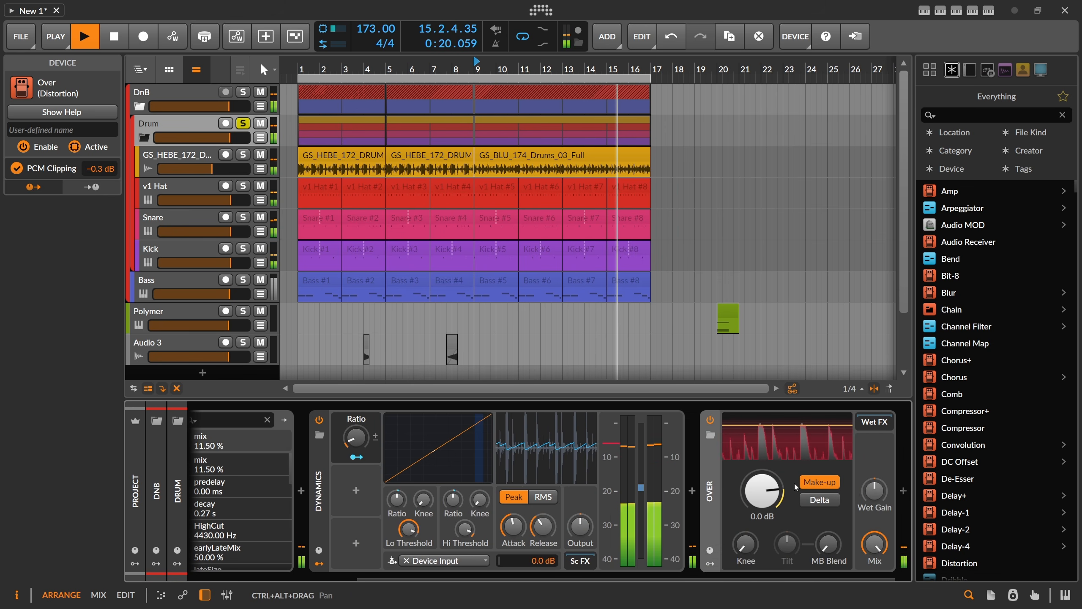
mouse_move(356, 438)
mouse_down()
mouse_move(357, 393)
mouse_move(356, 421)
mouse_up()
Step: Delete ValhallaRoom from the Drum group's device chain
drag(363, 579, 226, 579)
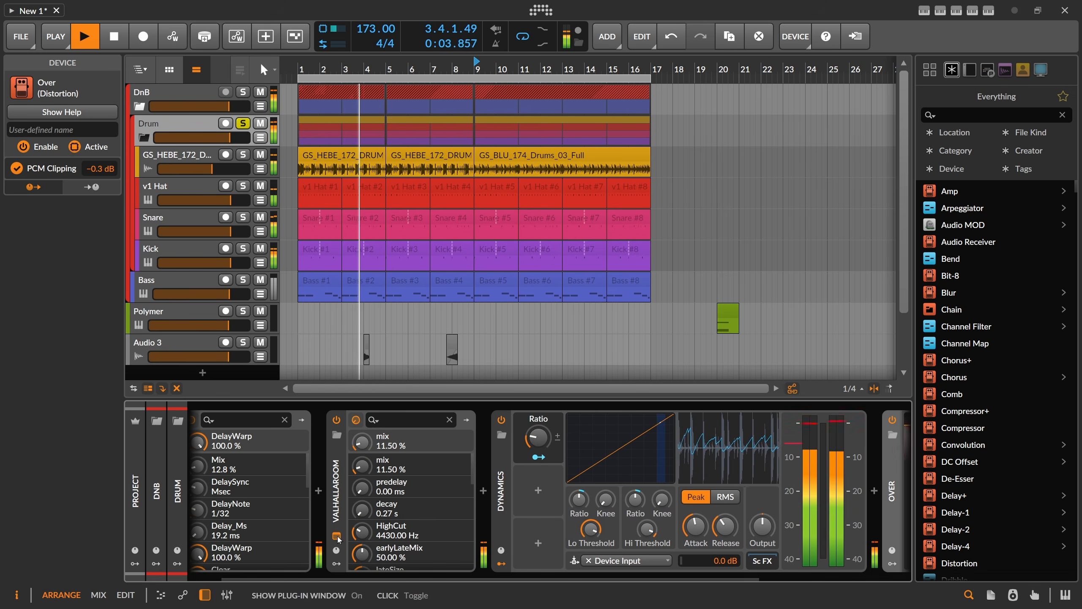
click(337, 435)
click(337, 435)
click(342, 428)
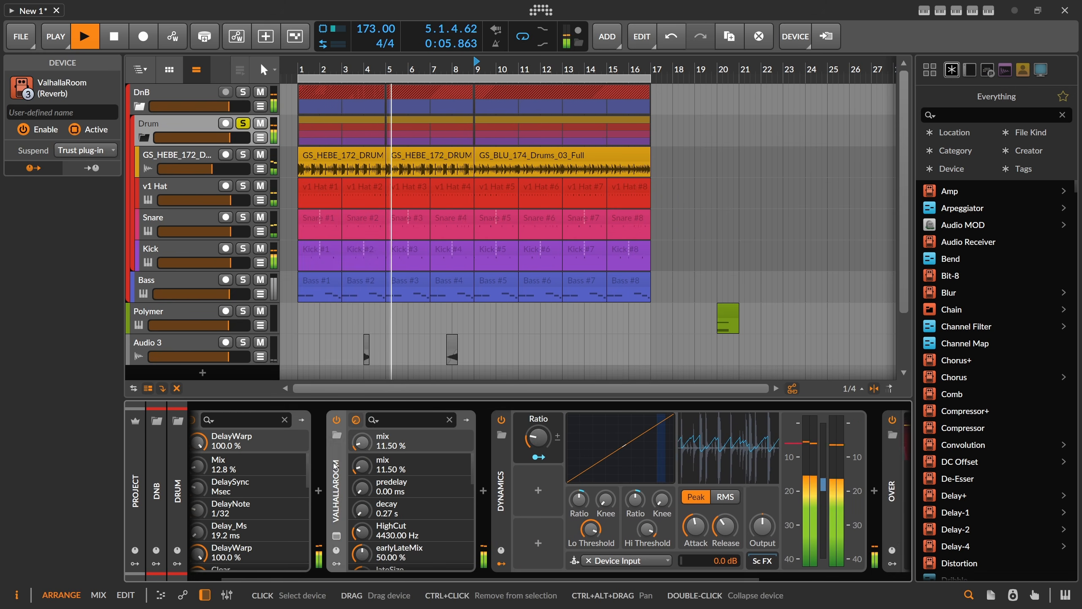
key(Delete)
Step: Reopen ValhallaSupermassive on the Drum group, lower its mix to 8.0 % and stop playback
click(215, 536)
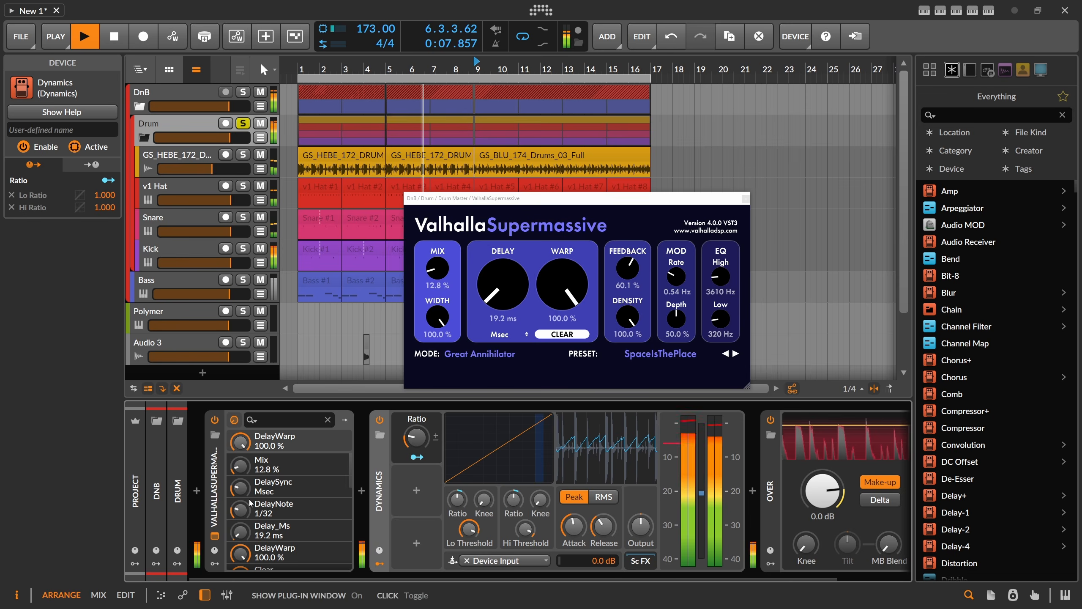
drag(443, 272, 444, 280)
key(space)
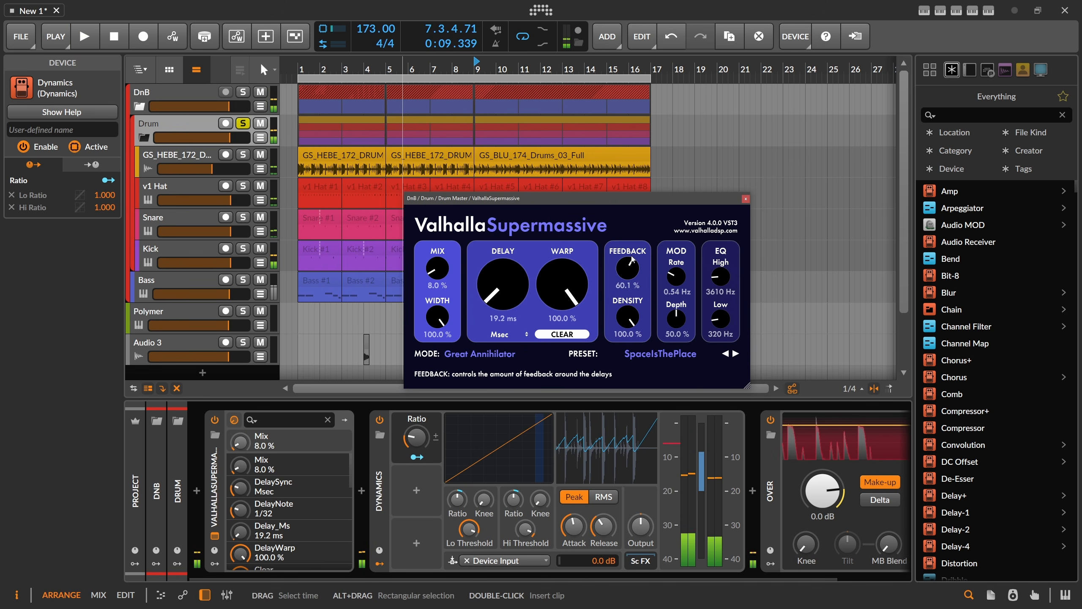
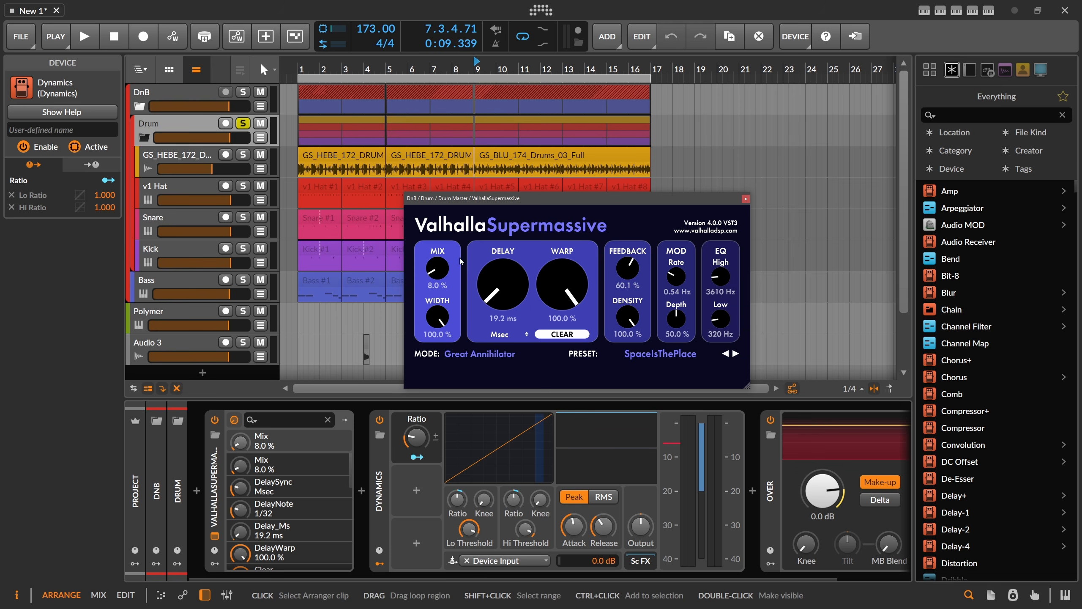
Step: Close the ValhallaSupermassive window, unsolo the Drum group and play the arrangement from bar 1
click(746, 198)
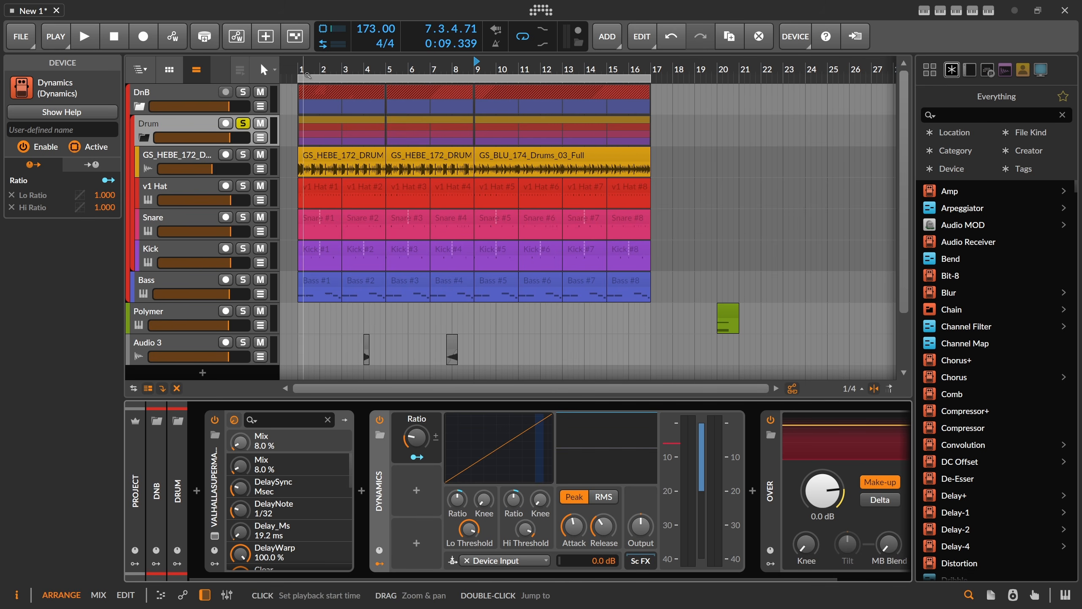
click(247, 124)
click(301, 68)
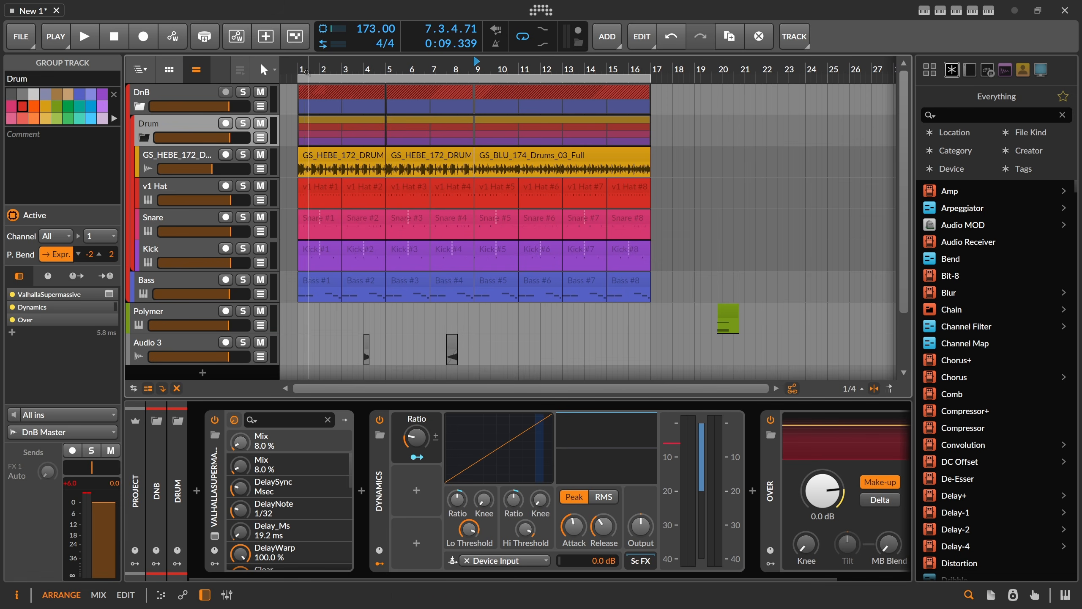
key(space)
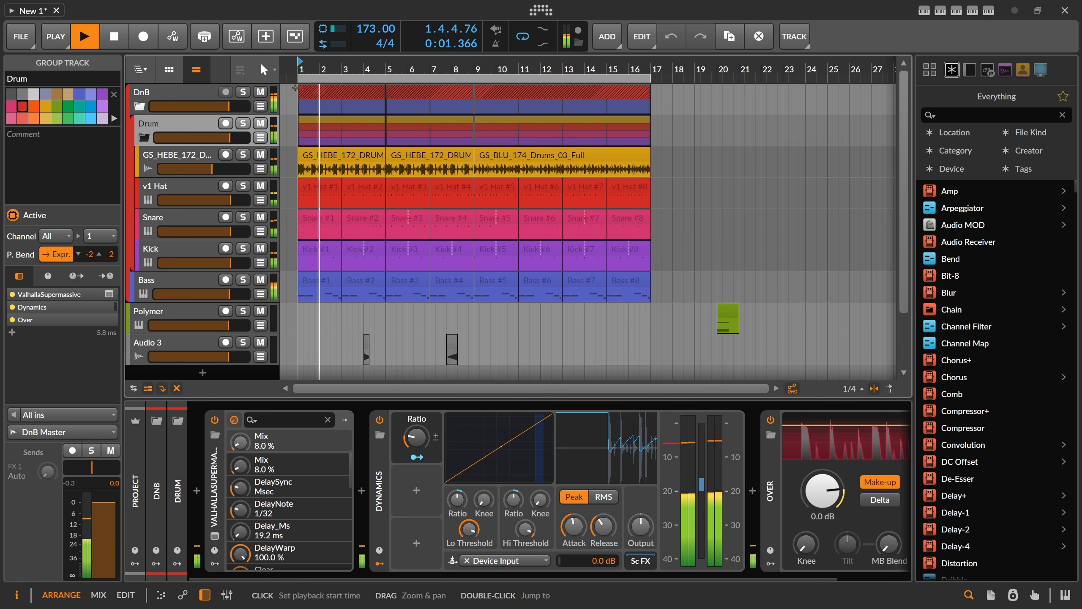
Step: Fold the Drum group and the DnB group in the track list and restart playback from bar 1
click(144, 138)
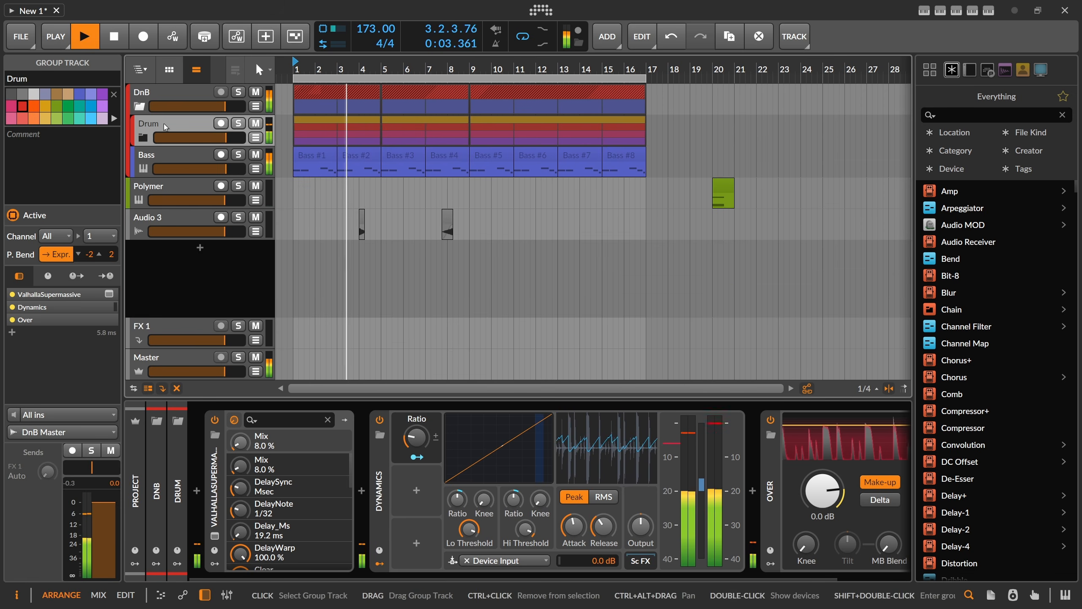
key(space)
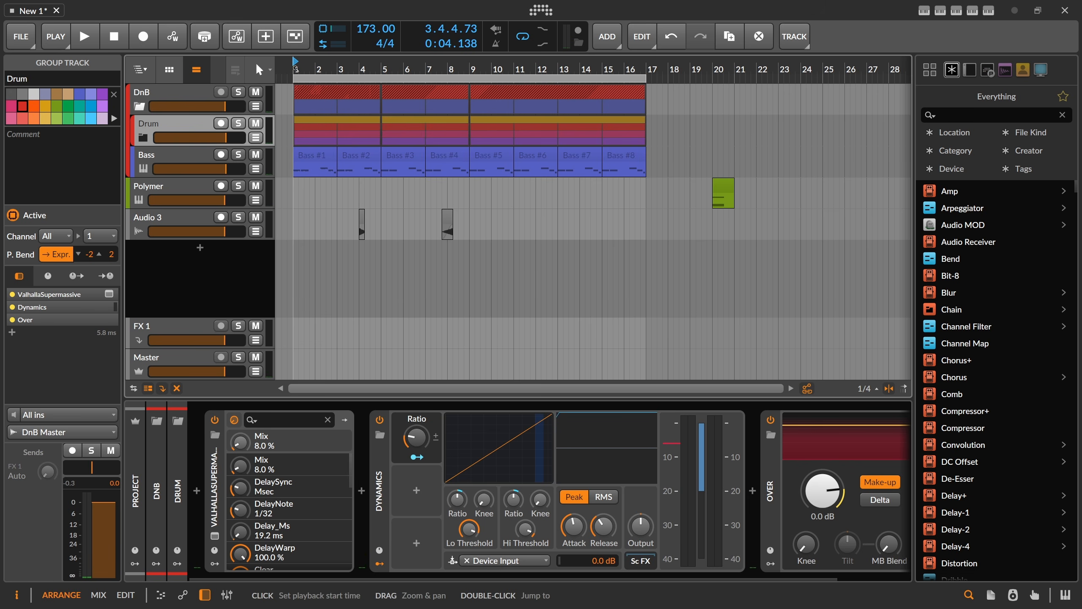
click(164, 101)
click(140, 106)
key(space)
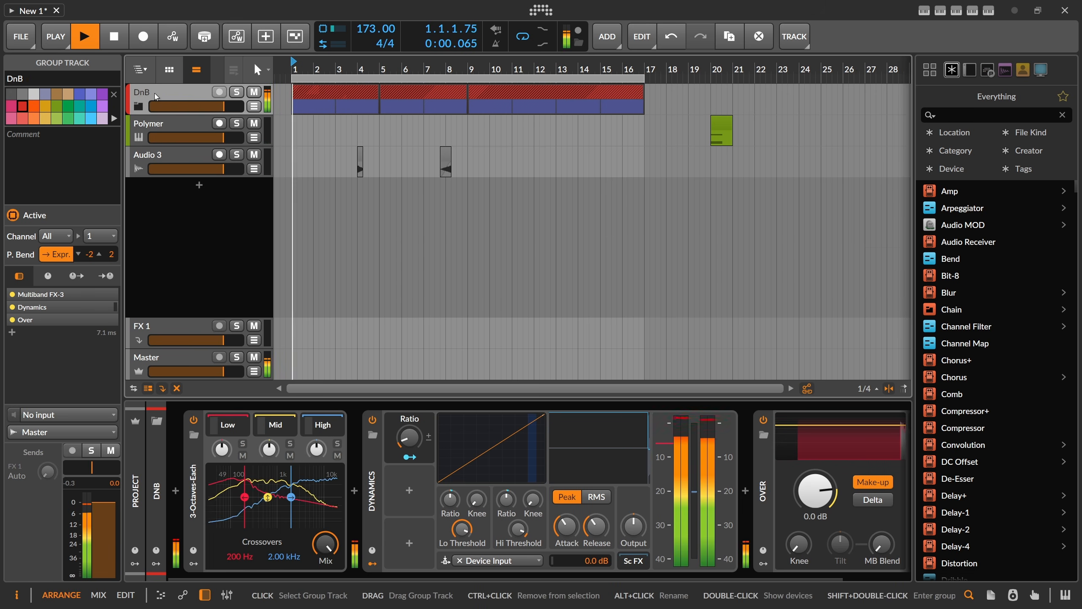
Step: Inspect the device chains of the Polymer and Audio 3 tracks while the arrangement plays
click(162, 127)
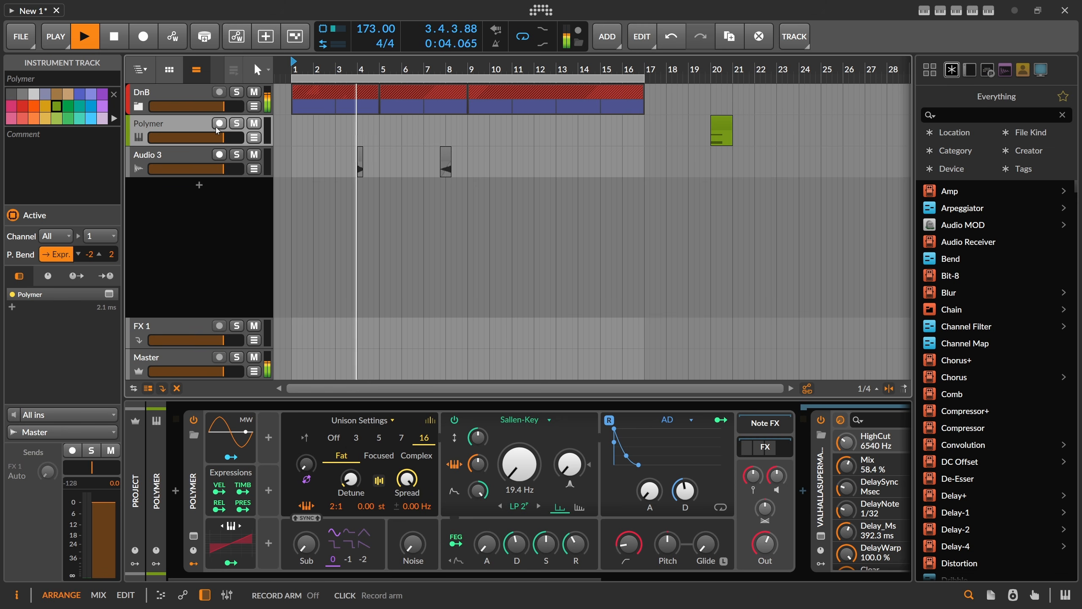
click(198, 156)
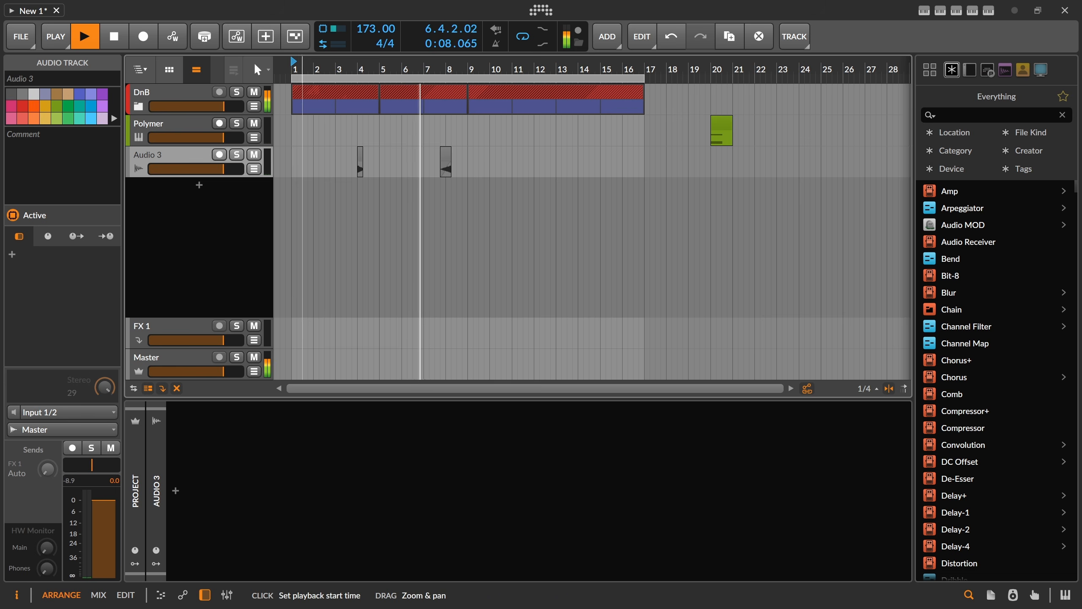
mouse_move(302, 66)
mouse_down()
mouse_move(302, 88)
mouse_move(303, 75)
mouse_up()
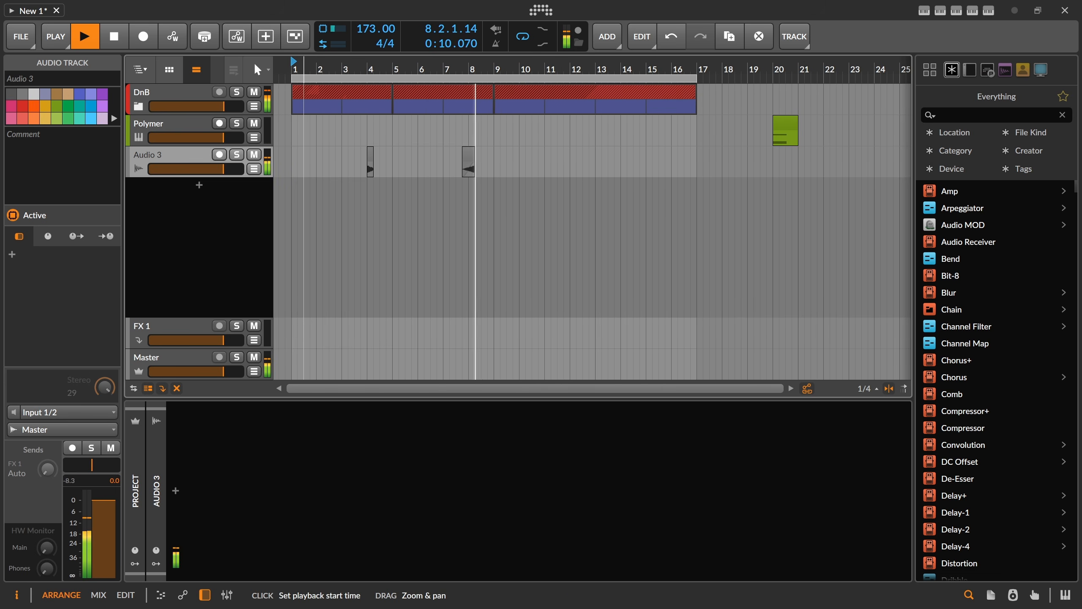
Step: Stop playback and delete the bounced audio clip at bar 4 on the Audio 3 track
click(370, 158)
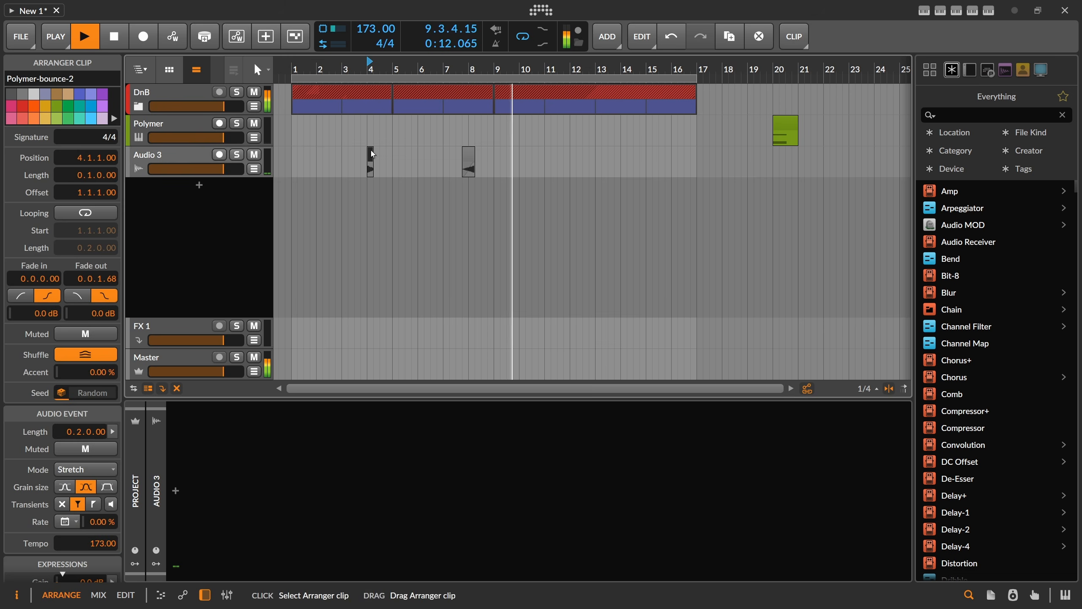
key(space)
key(Delete)
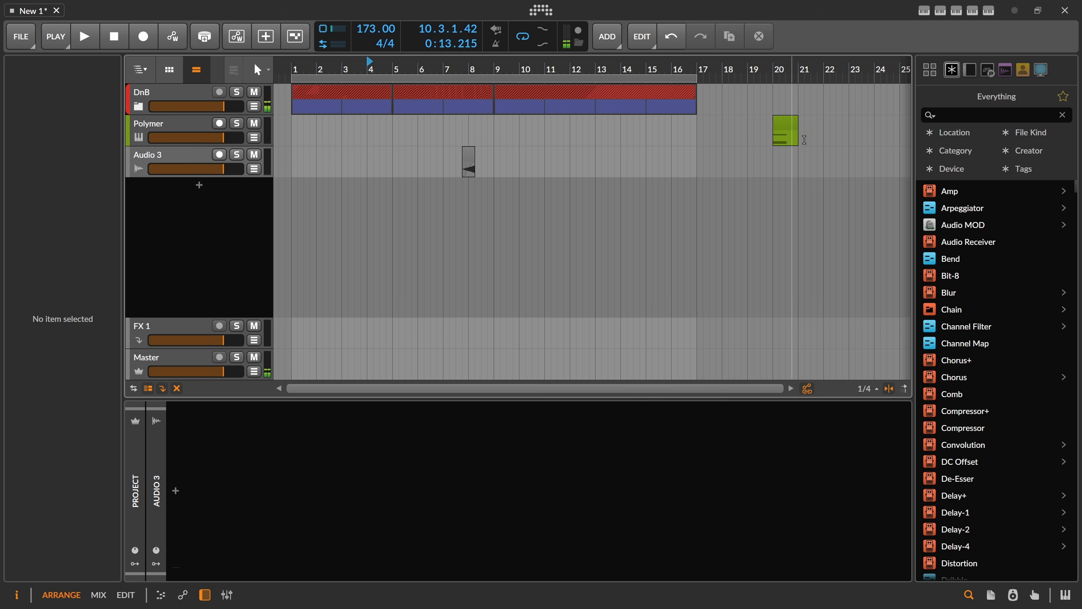
Step: Move the Polymer clip from bar 20 to bar 1 and audition it from the start of the arrangement
drag(785, 129, 301, 122)
click(297, 67)
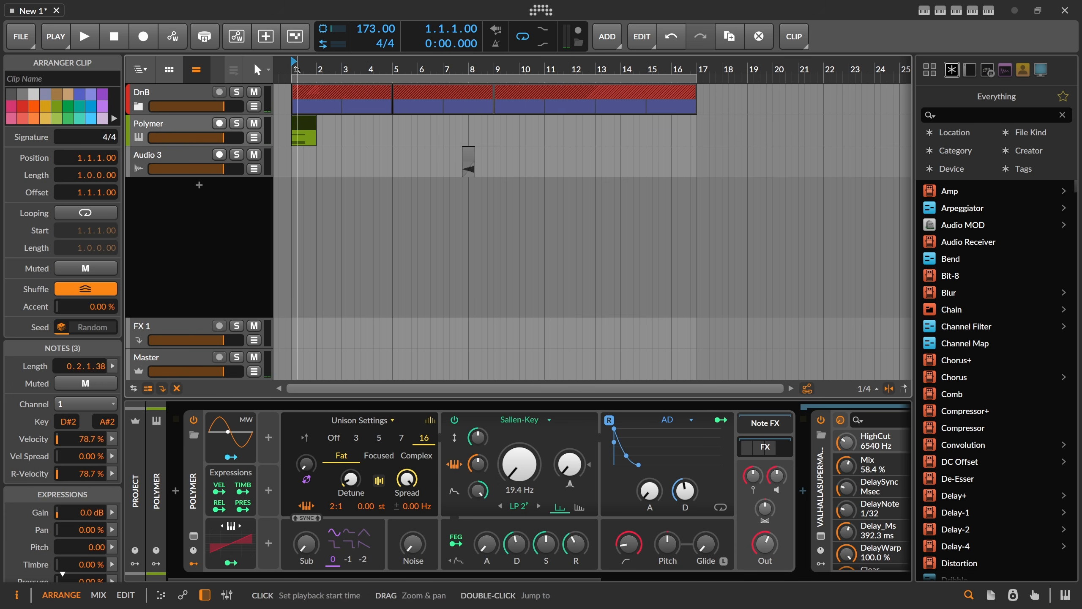
drag(297, 67, 301, 91)
click(204, 135)
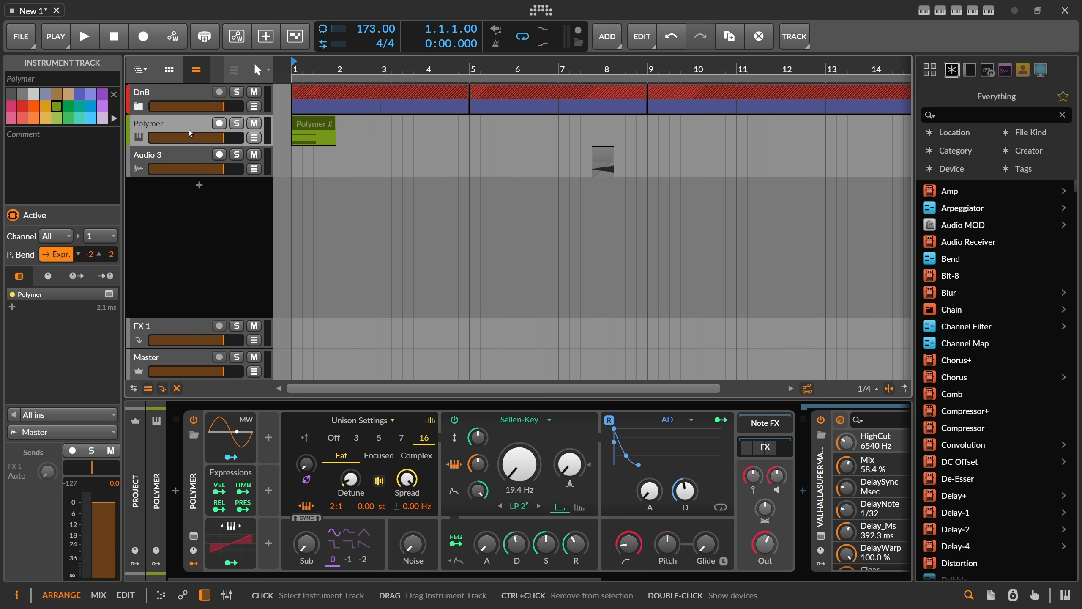
drag(325, 67, 325, 63)
click(304, 130)
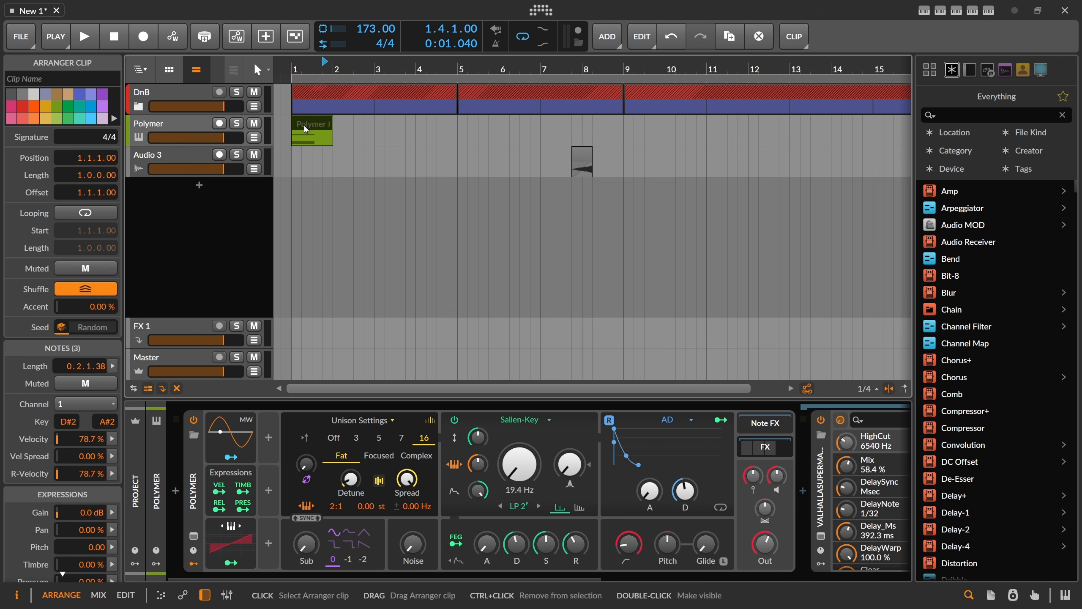
key(space)
key(space)
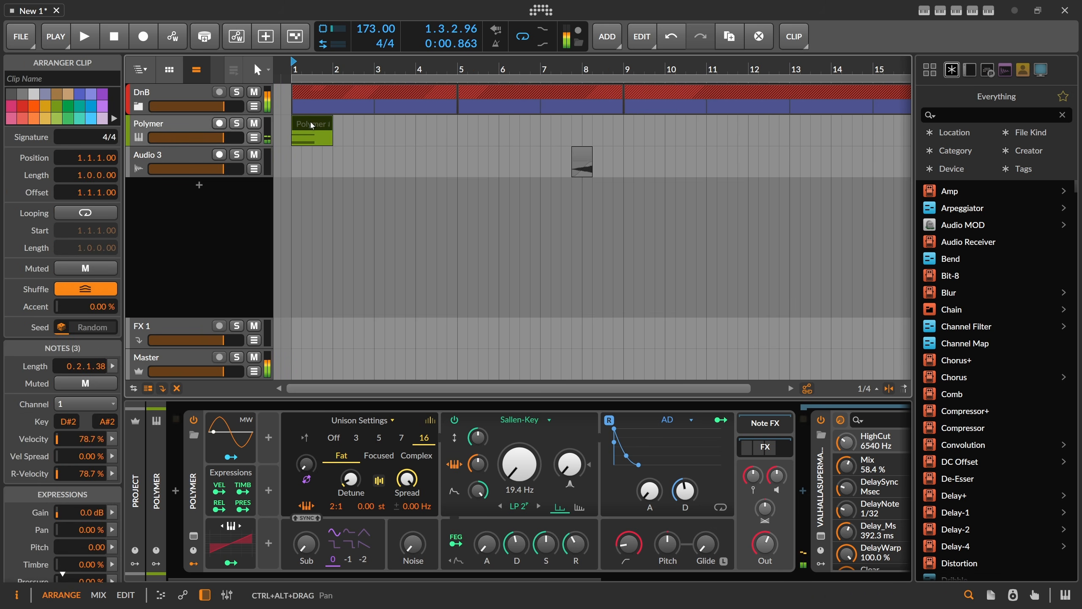
Step: Remove the Filter+ device from the Polymer track's effects chain and play from bar 1
click(748, 578)
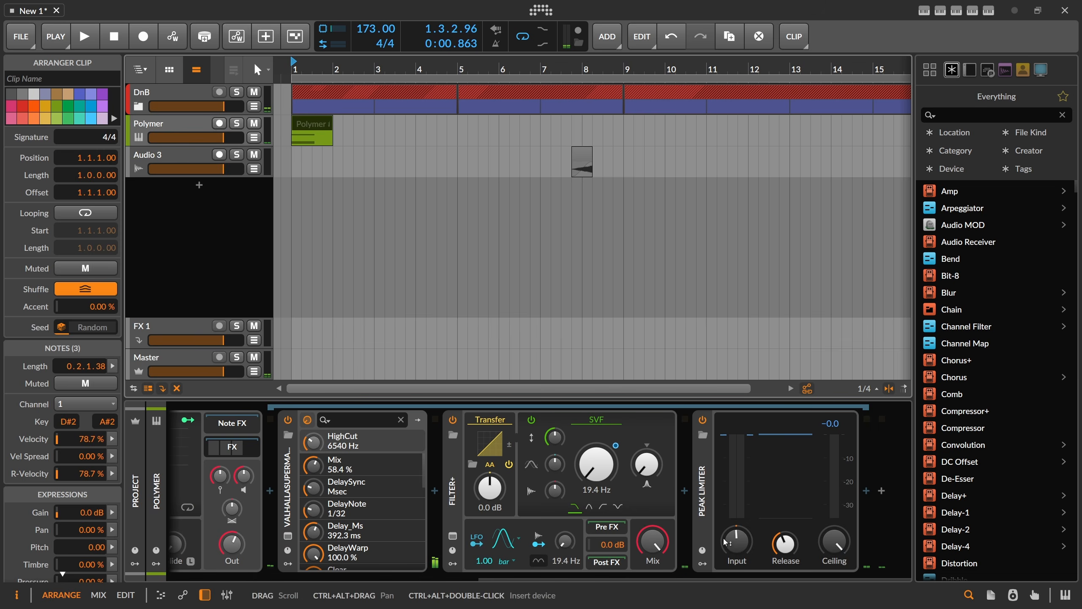
click(454, 480)
key(Delete)
key(space)
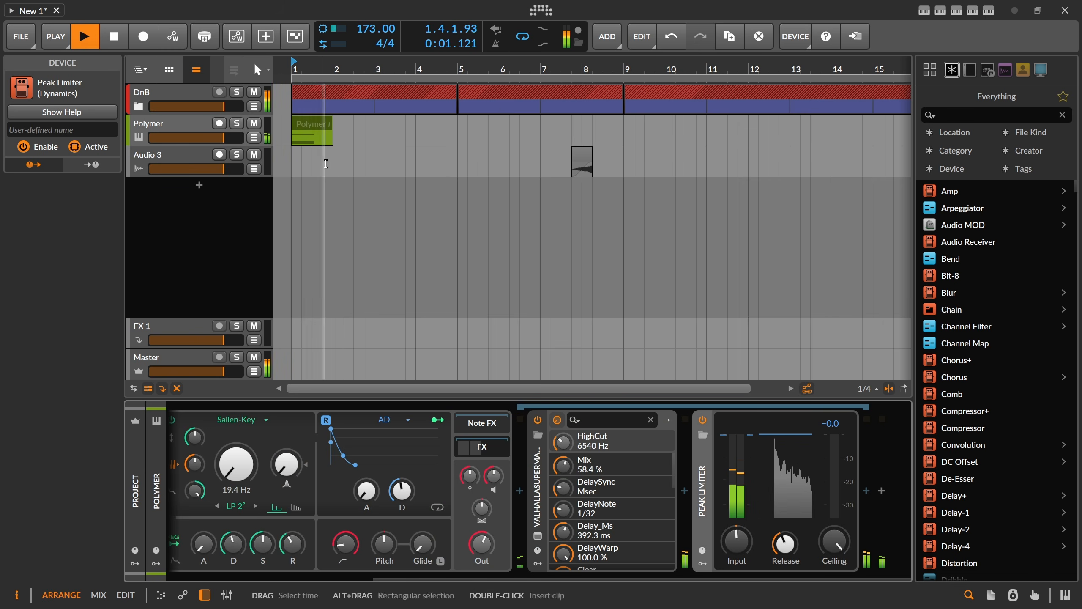
Step: Open the Polymer clip for note editing and shorten all three notes to a length of 0.1.2.00
double_click(316, 128)
key(space)
drag(372, 64, 379, 137)
scroll(402, 159, down, 4)
scroll(407, 161, up, 4)
drag(437, 65, 430, 106)
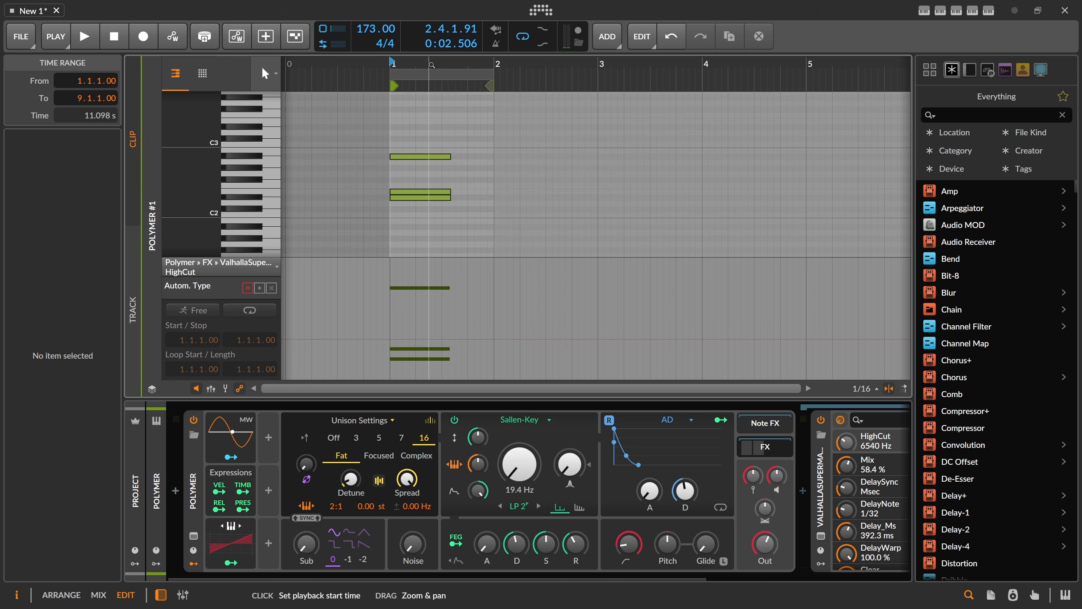
key(ctrl+a)
drag(447, 198, 428, 202)
click(410, 227)
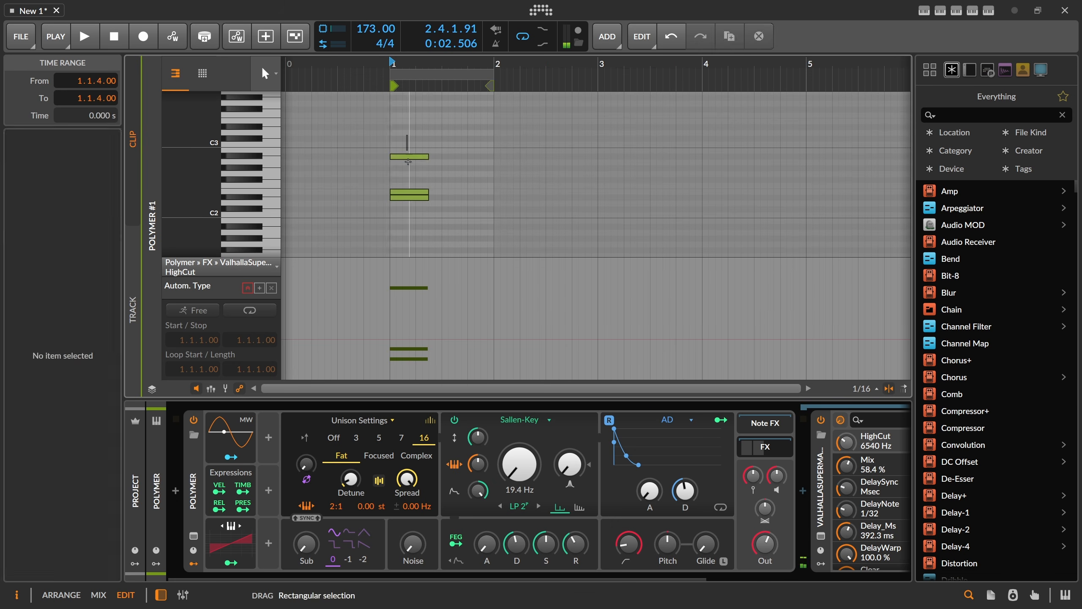
Step: Duplicate the three-note chord directly after itself, lower the copy's bottom note to D2 and start playback
key(ctrl+a)
key(ctrl+d)
drag(446, 133, 456, 223)
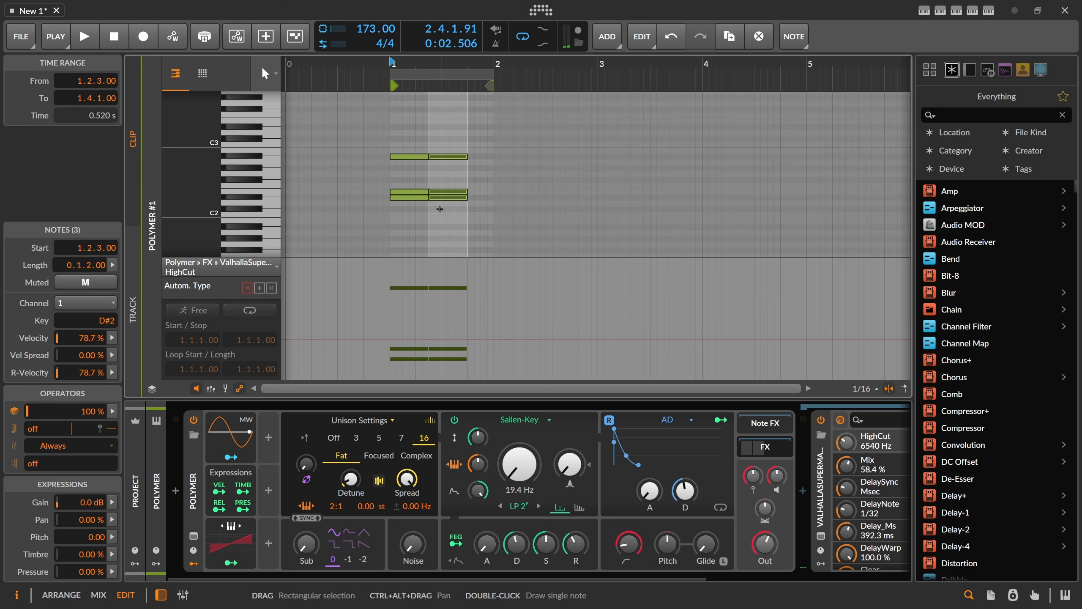
click(440, 208)
click(442, 198)
key(Down)
key(space)
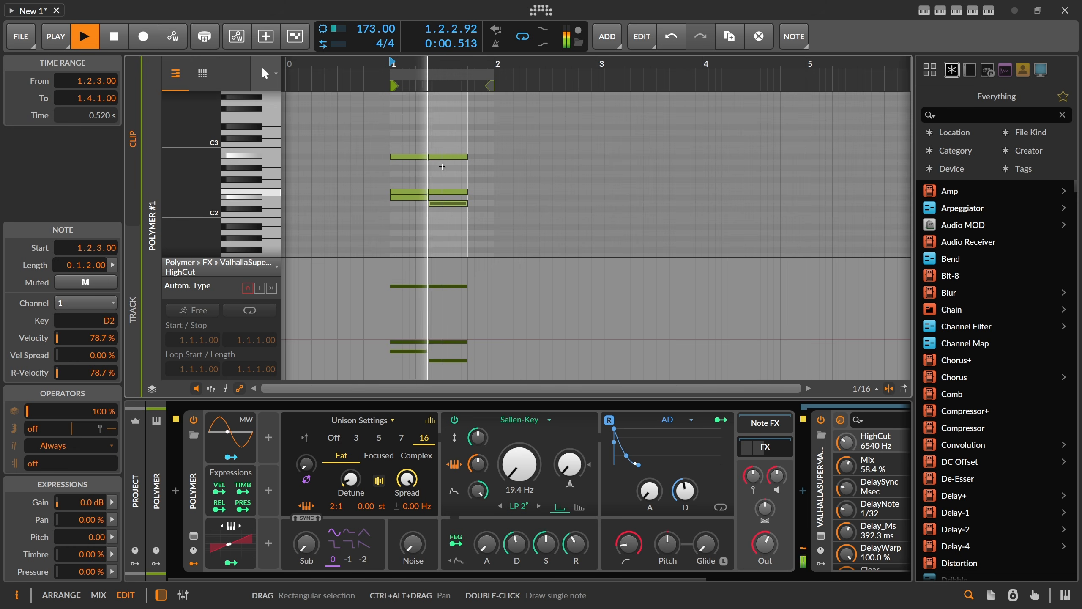
Step: Lower the second chord's E2 note to D#2, audition it, and shift the chord to start at 1.2.4.00
key(space)
click(439, 192)
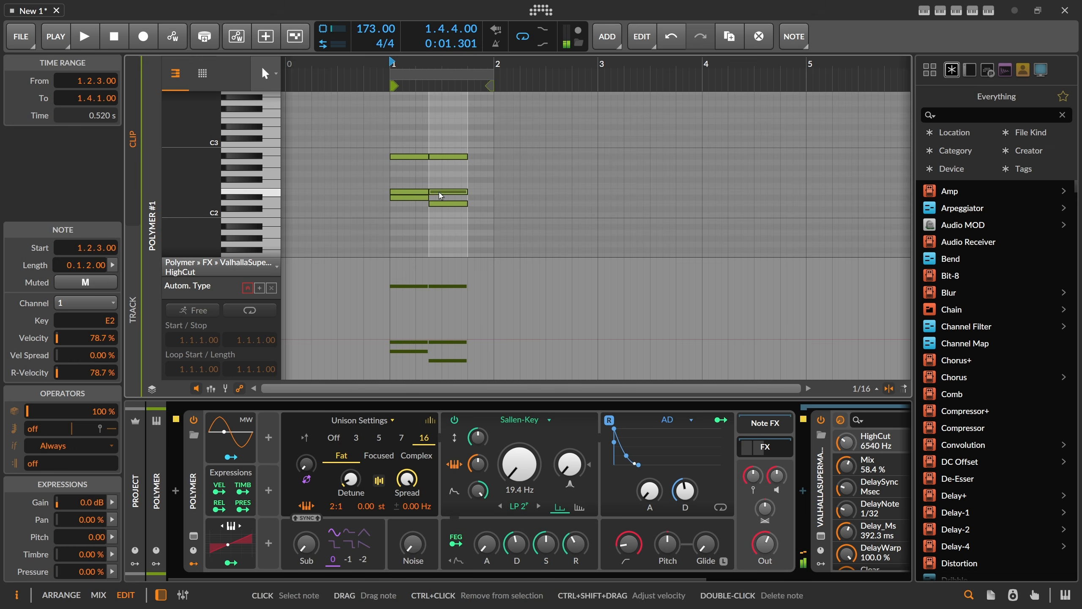
key(Down)
key(space)
key(space)
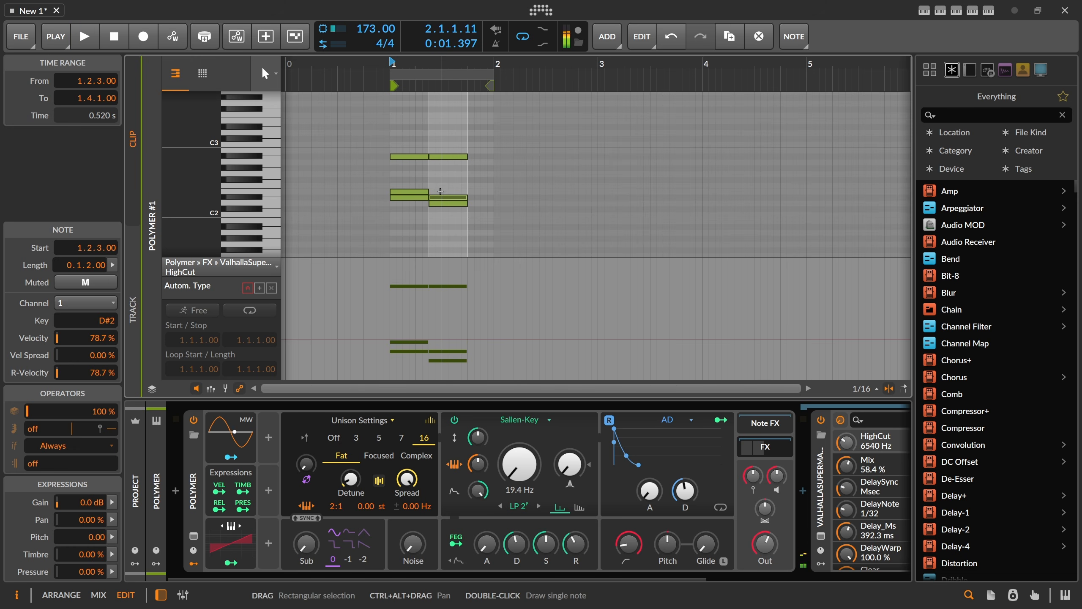
drag(445, 140, 455, 220)
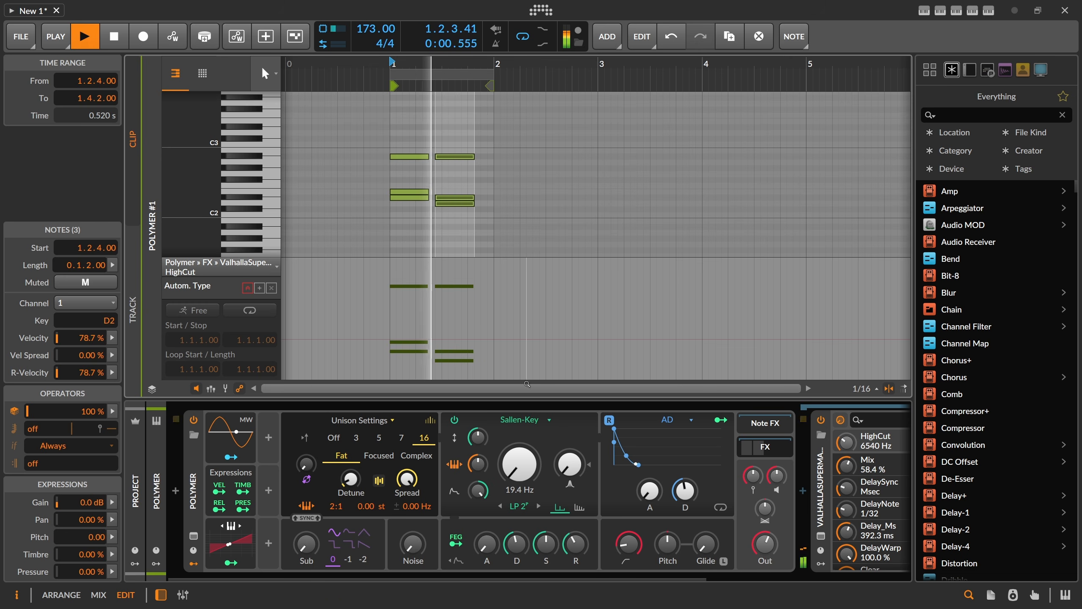
key(space)
Step: Reset Polymer's filter cutoff to 262 Hz and its cutoff modulation amount, and adjust the filter envelope decay during playback
double_click(481, 493)
double_click(518, 475)
key(space)
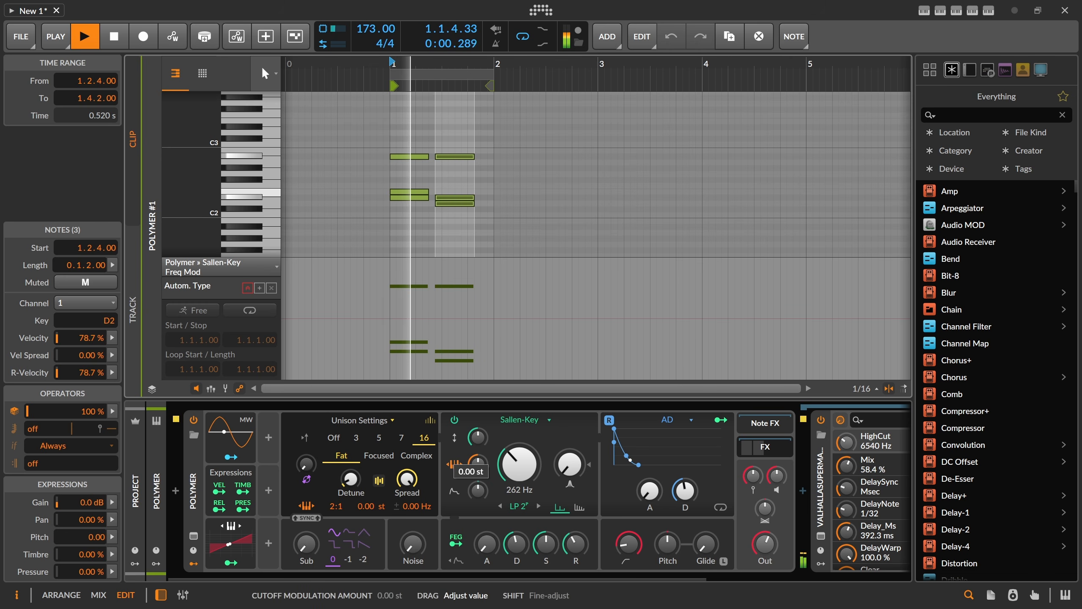
click(516, 543)
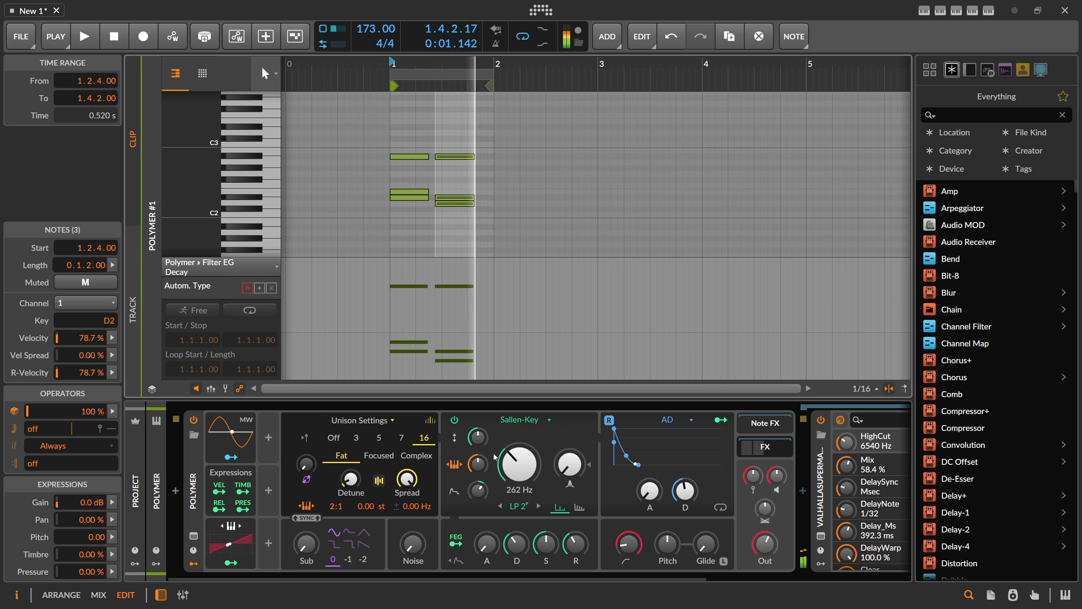
key(space)
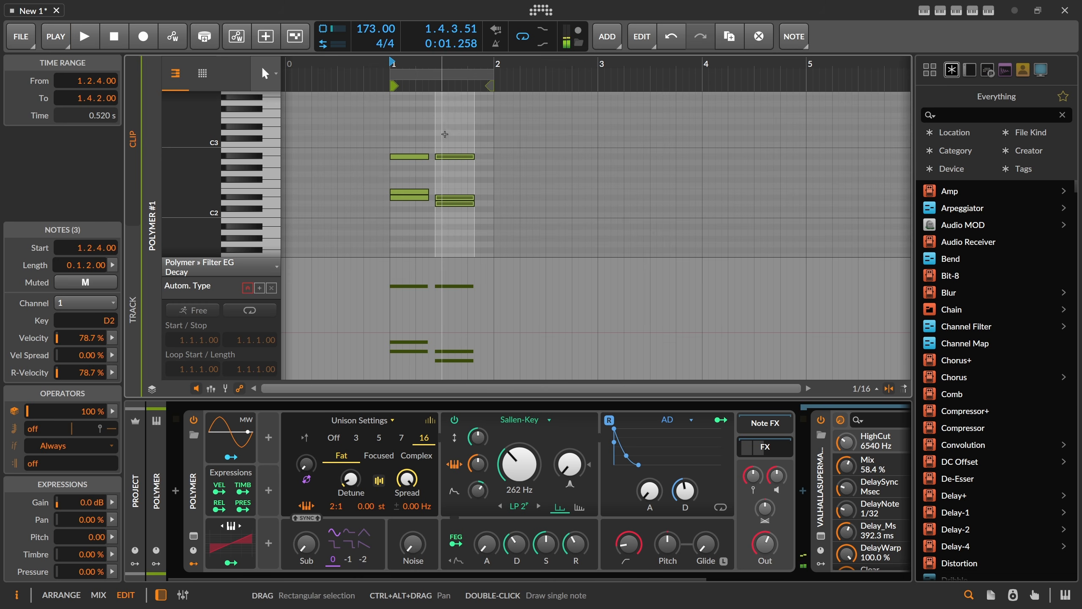
Step: Delete the A#2 note from both chords in the Polymer clip and audition the remaining notes
drag(445, 136, 455, 237)
click(455, 233)
click(445, 199)
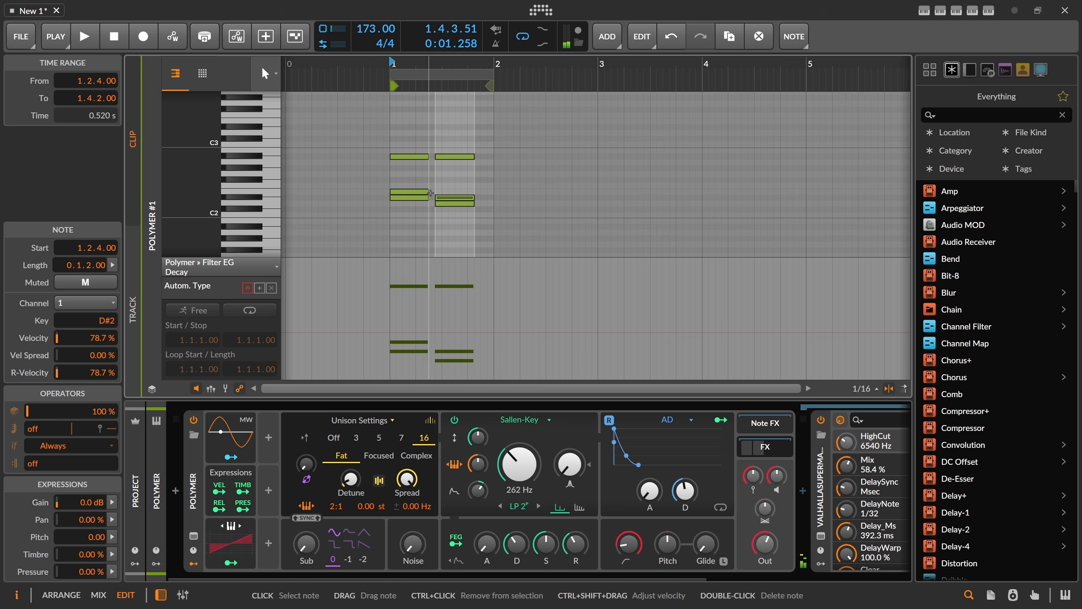
click(421, 193)
click(412, 156)
ctrl+click(448, 157)
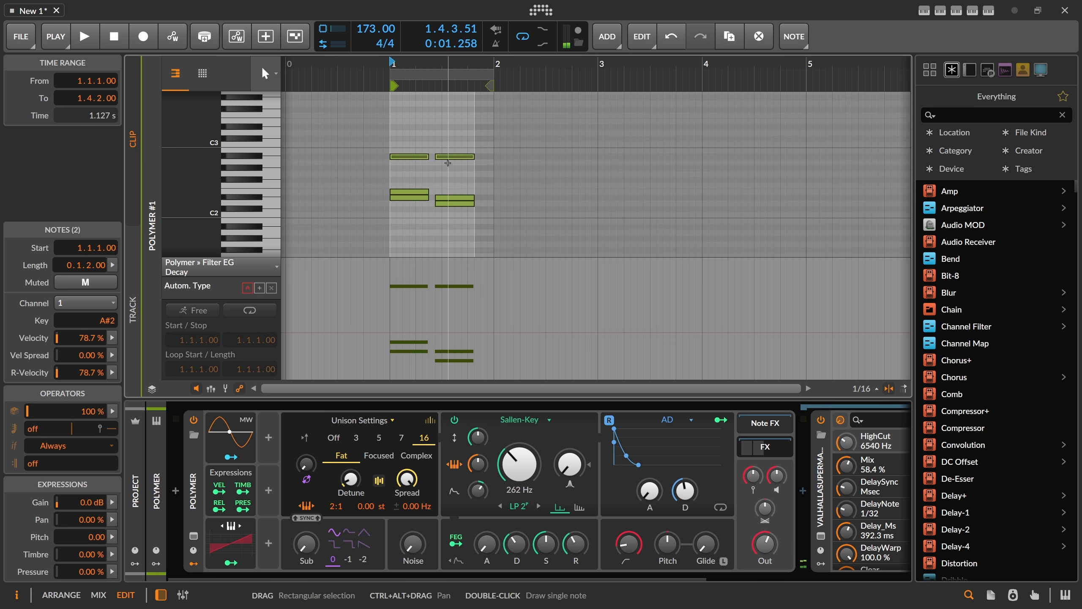
key(Delete)
key(space)
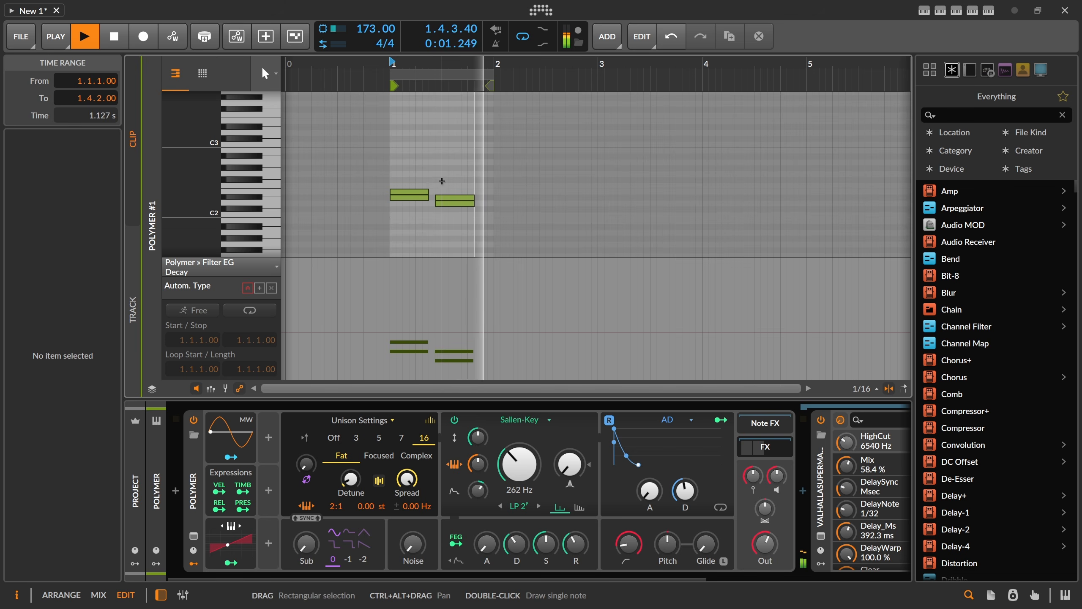
key(space)
Step: Try the second chord a sixteenth later during playback, and settle its start at 1.2.3.00
drag(446, 182, 450, 215)
key(alt+Right)
key(space)
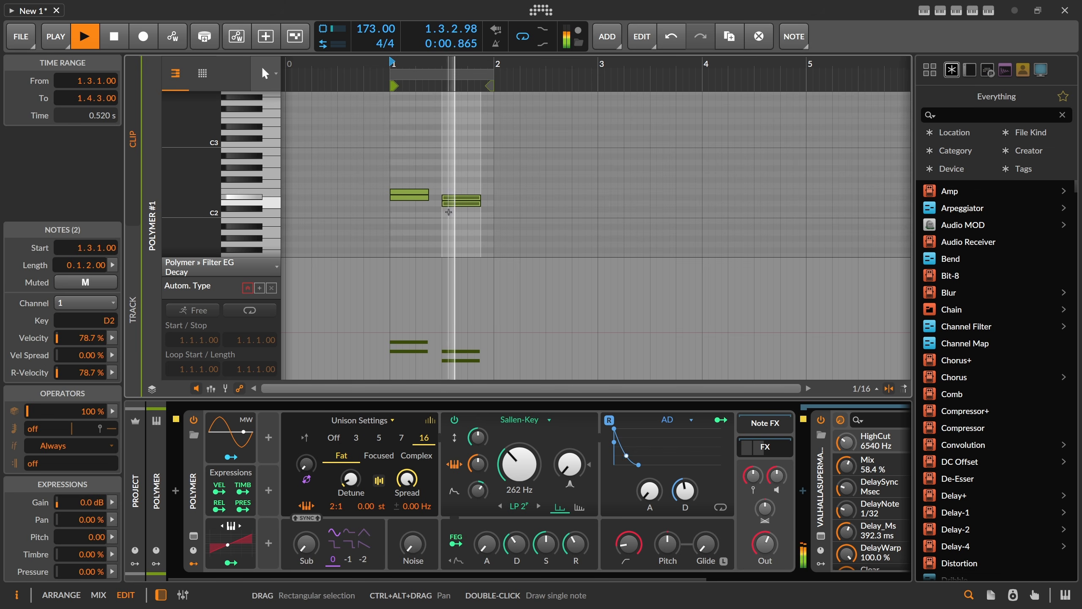
key(alt+Left)
key(alt+Left)
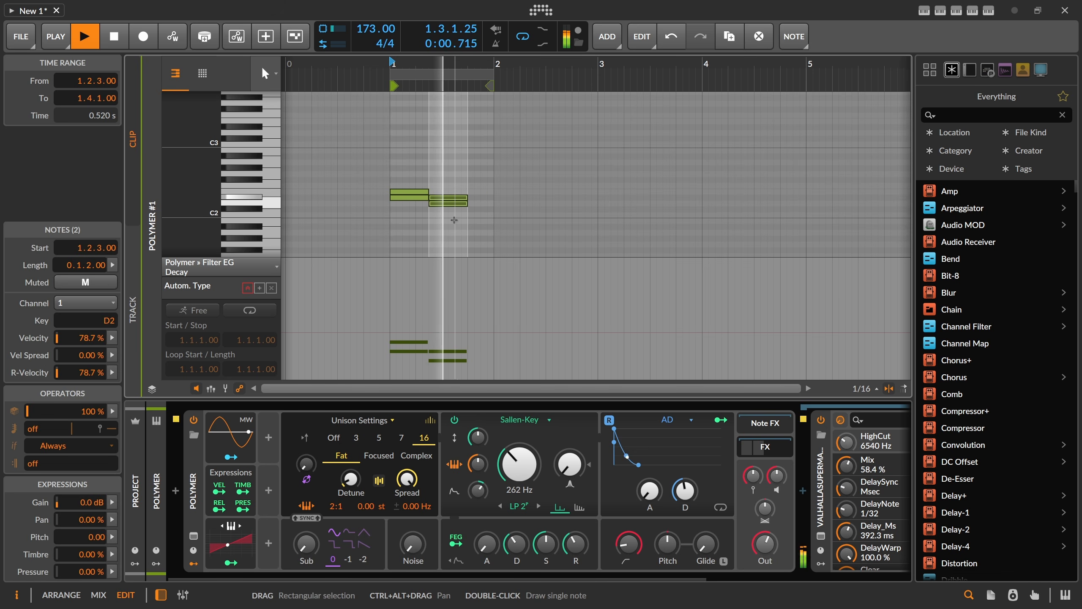
Step: Raise Polymer's cutoff modulation amount to about 61.71 st and stop playback
drag(479, 491, 478, 469)
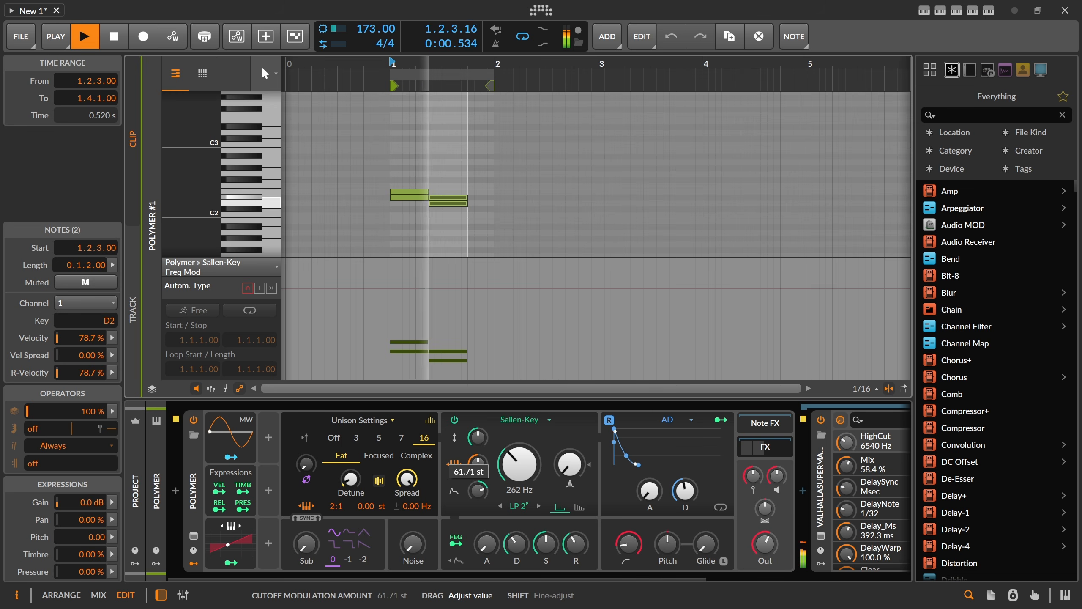
key(space)
Step: Try all four notes one octave higher, then transpose them back down an octave and audition them
drag(473, 243, 414, 183)
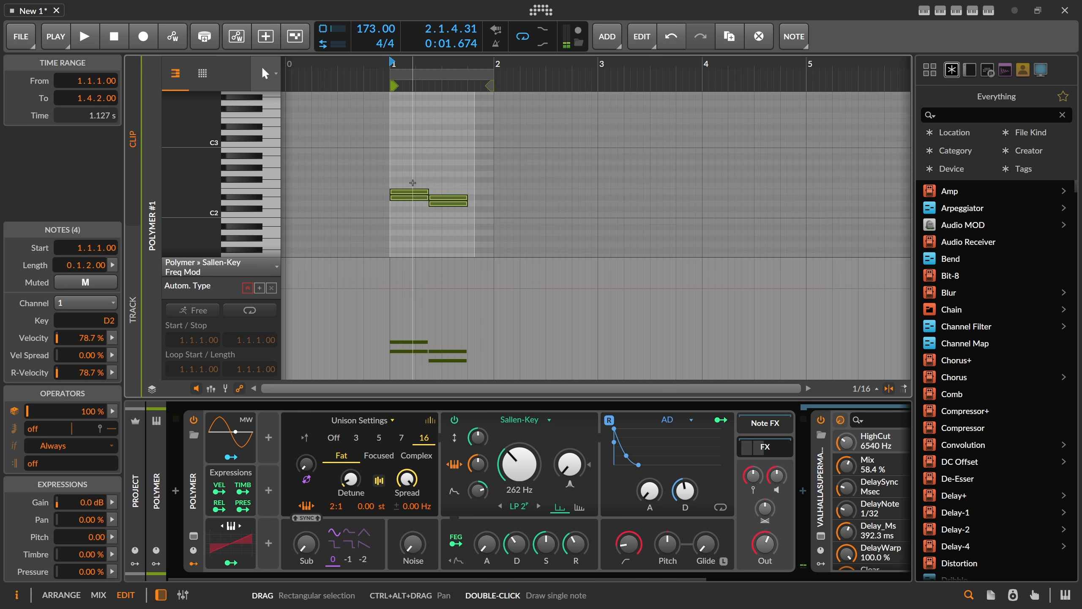
key(shift+Up)
key(space)
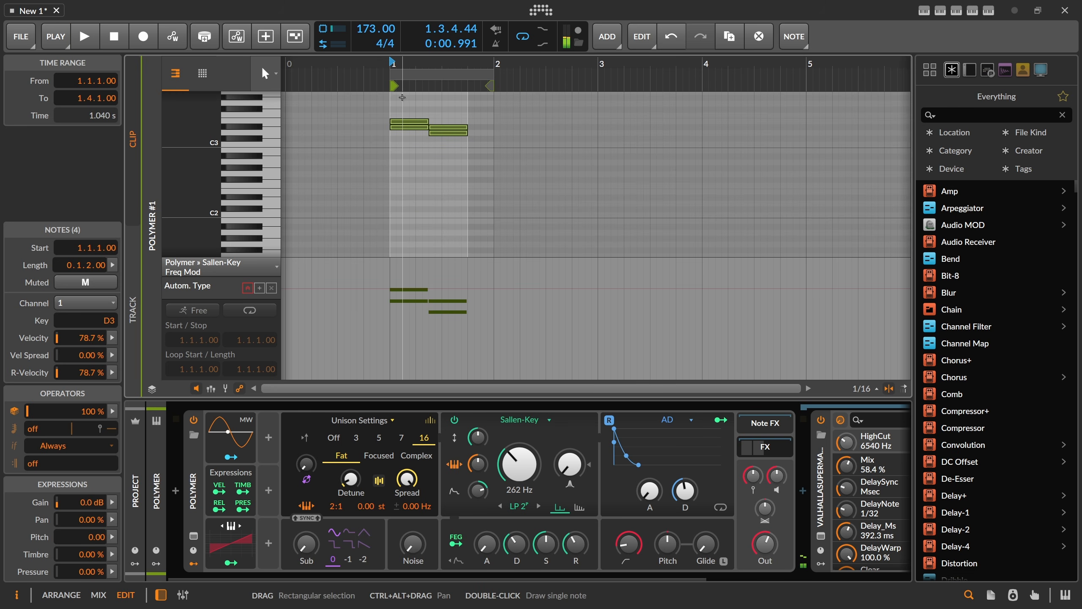
key(shift+Down)
key(space)
key(space)
Step: Set ValhallaSupermassive on the Polymer track to a 26.4 ms delay and 30.0 % mix, and return to the arrangement
click(821, 536)
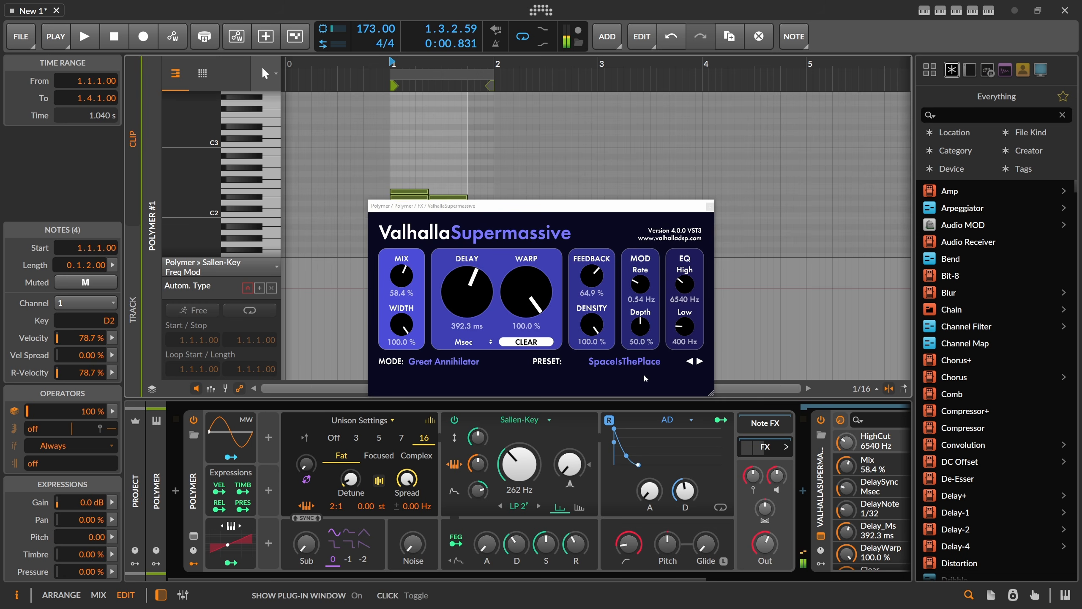
drag(468, 280, 466, 326)
key(space)
drag(403, 276, 462, 293)
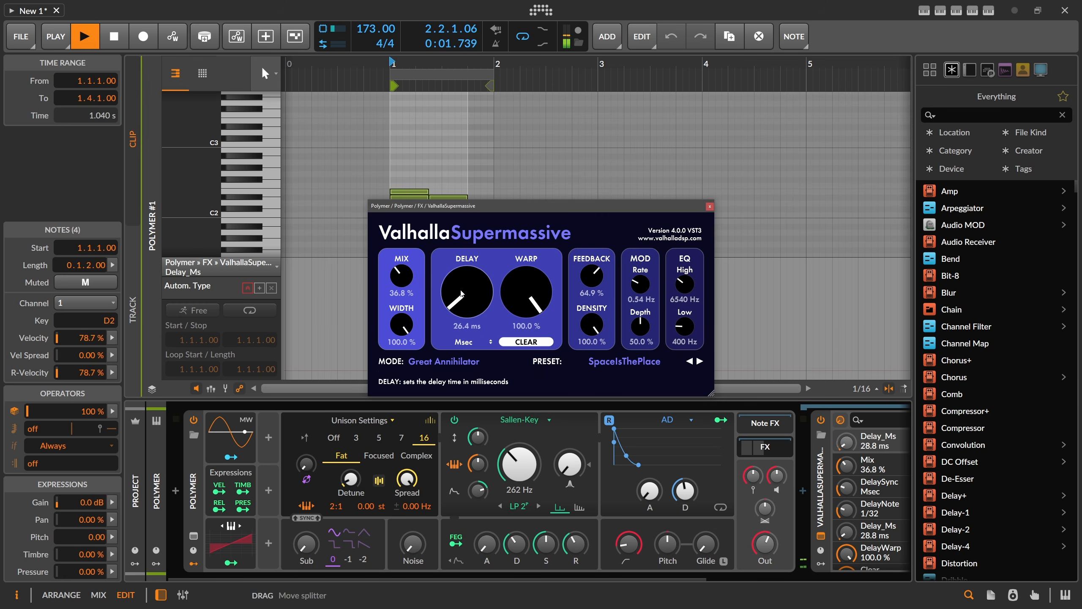
key(space)
click(365, 150)
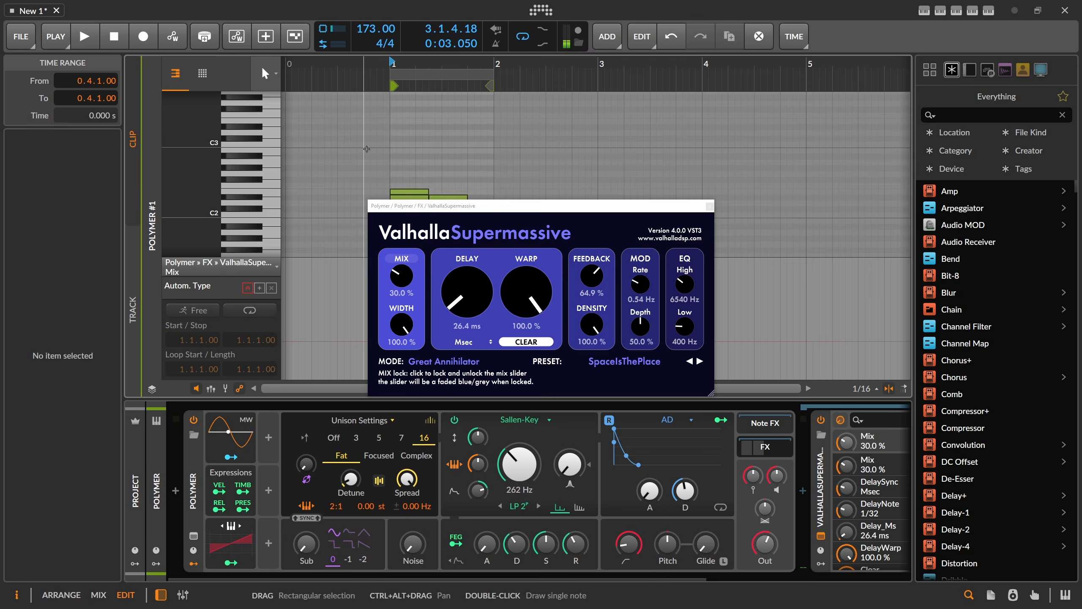
key(Tab)
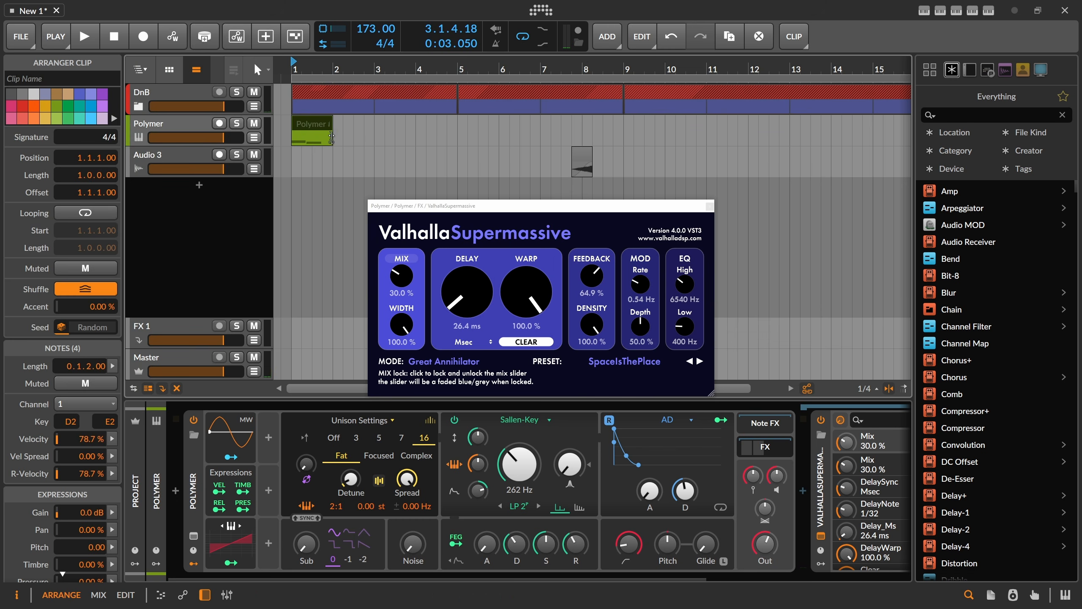
Step: Try looping the Polymer clip out to a length of two bars and audition it
drag(328, 139, 373, 144)
key(space)
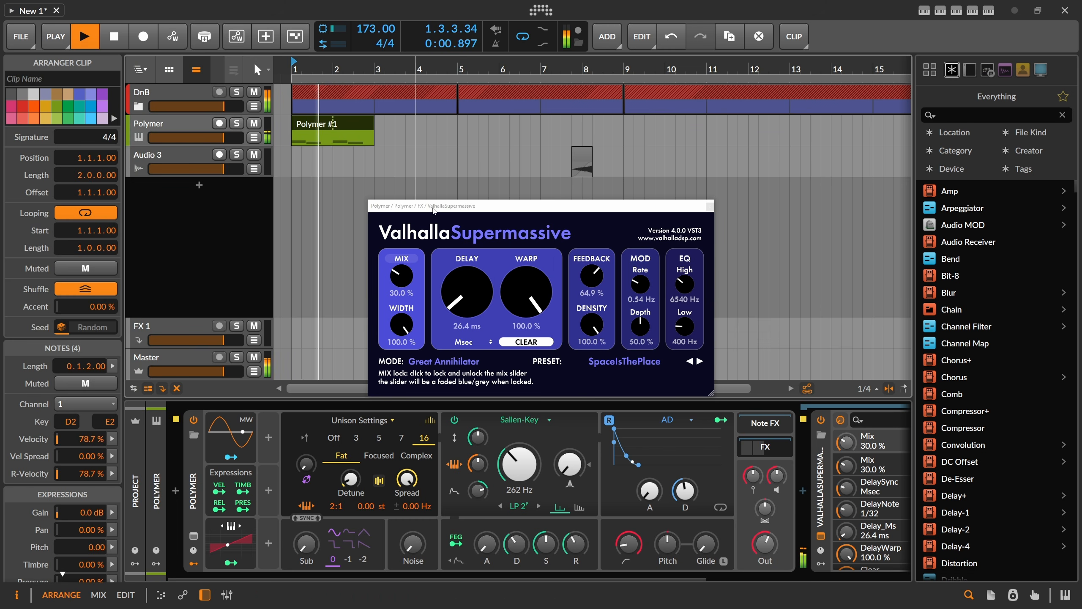
drag(438, 209, 455, 209)
key(space)
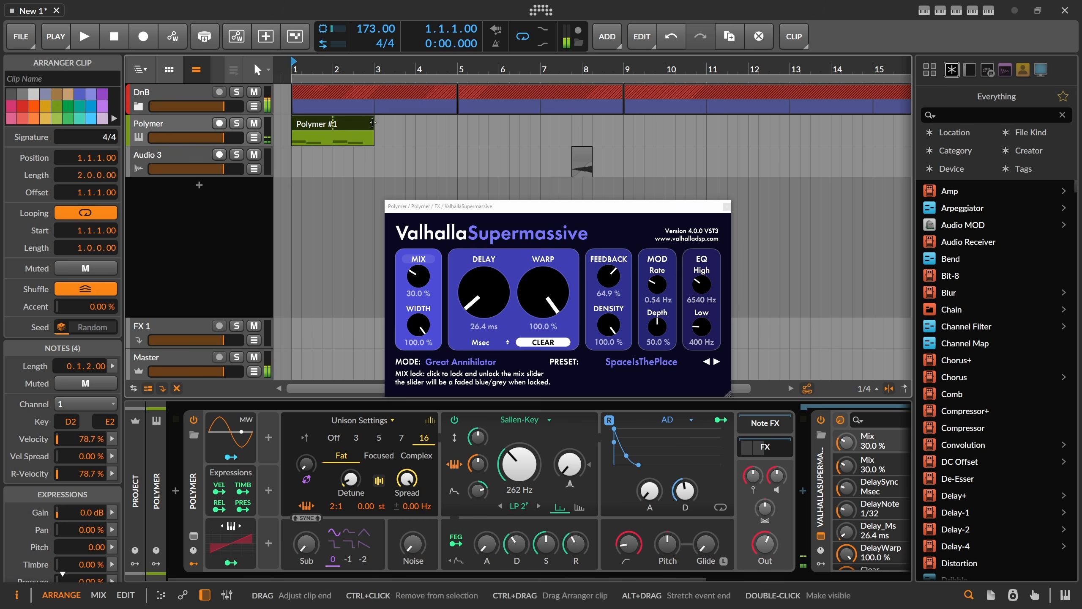
Step: Set the Polymer clip's length to one bar, copy it to bar 3 and play from bar 1
drag(374, 139, 332, 139)
drag(308, 124, 390, 124)
key(space)
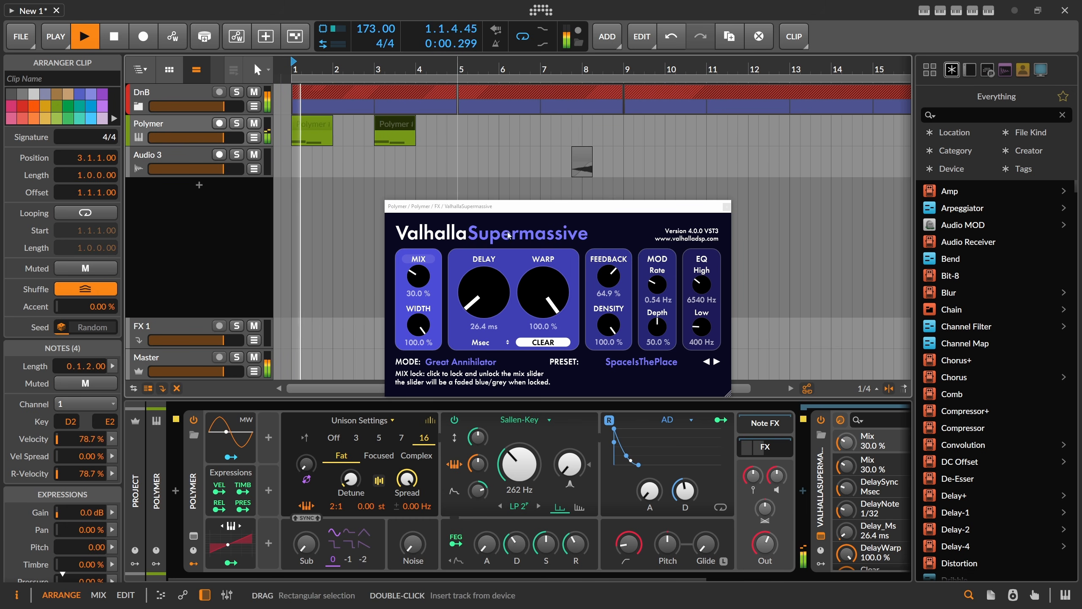
Step: Set ValhallaSupermassive's delay to 0.0 ms, feedback to 84.9 % and mix to 38.0 %, keeping warp at 100.0 %
drag(484, 282, 480, 305)
drag(416, 276, 416, 285)
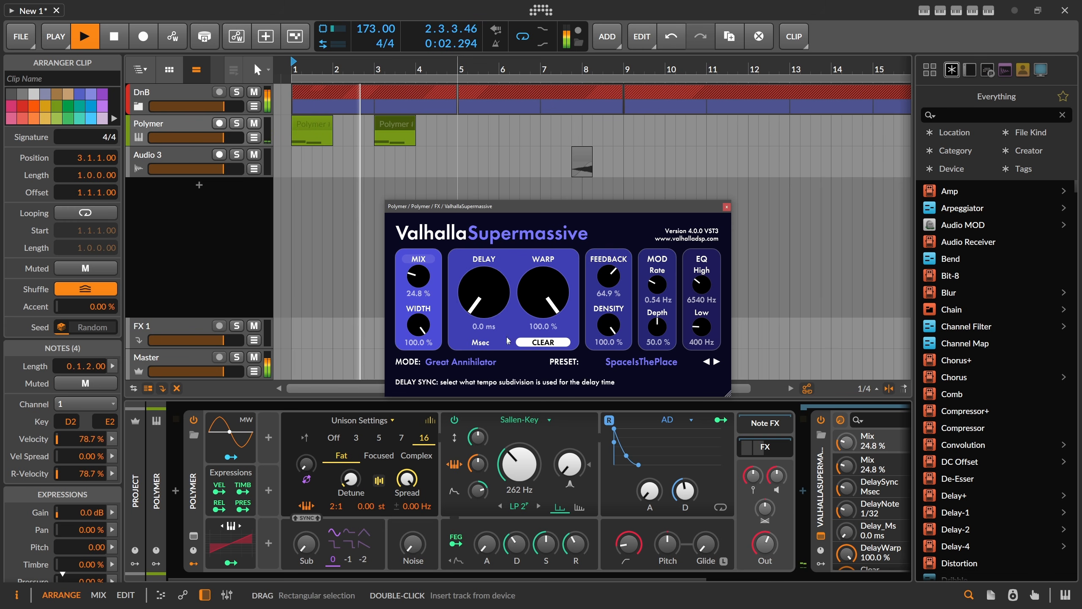
drag(614, 284, 613, 251)
drag(547, 285, 548, 261)
drag(482, 279, 419, 261)
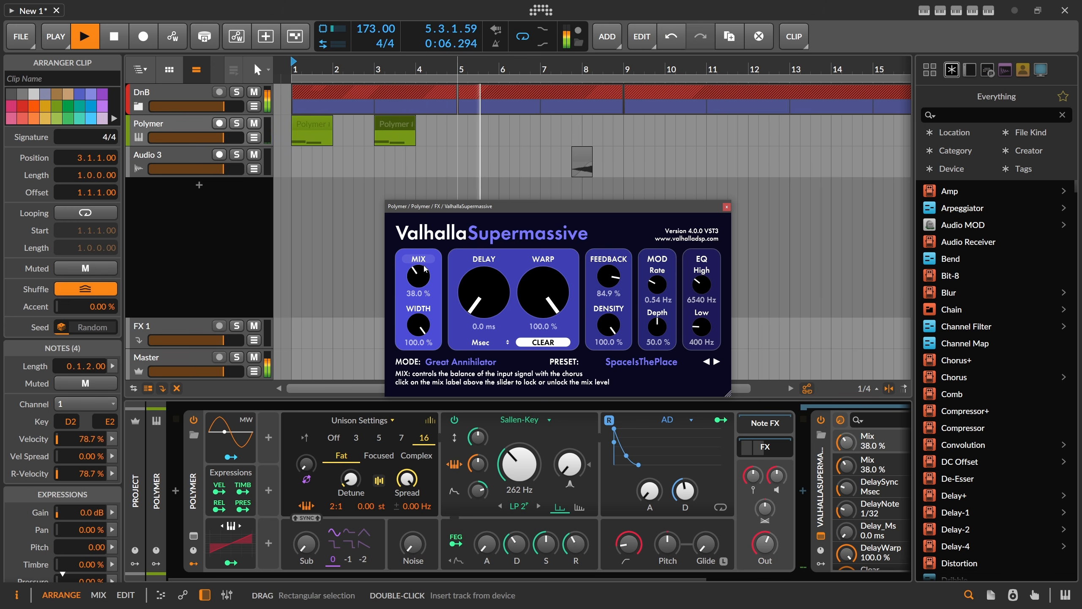
Step: Set ValhallaSupermassive's modulation depth to 24.8 % and audition the Polymer stabs from bar 1
click(420, 260)
key(space)
key(space)
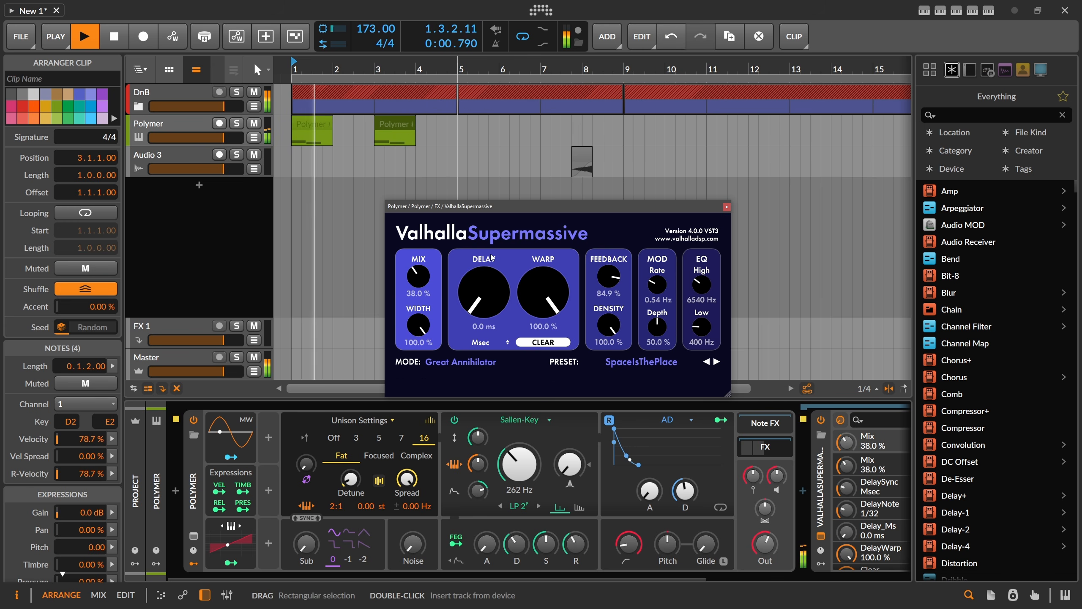
key(space)
key(space)
key(space)
drag(657, 327, 656, 362)
key(space)
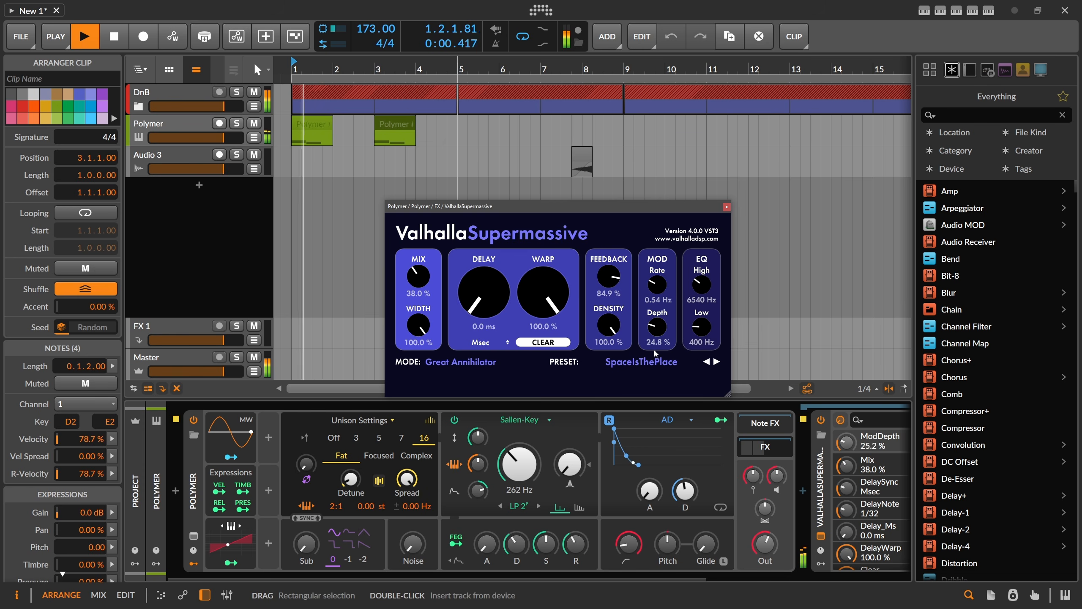
key(space)
key(space)
Step: Lower Polymer's filter cutoff to 135 Hz and set its cutoff modulation amount to about 63 st, auditioning the stabs
click(478, 503)
mouse_move(478, 492)
mouse_down()
mouse_move(479, 502)
mouse_move(510, 510)
mouse_move(479, 474)
mouse_up()
key(space)
key(space)
key(space)
key(space)
key(space)
key(space)
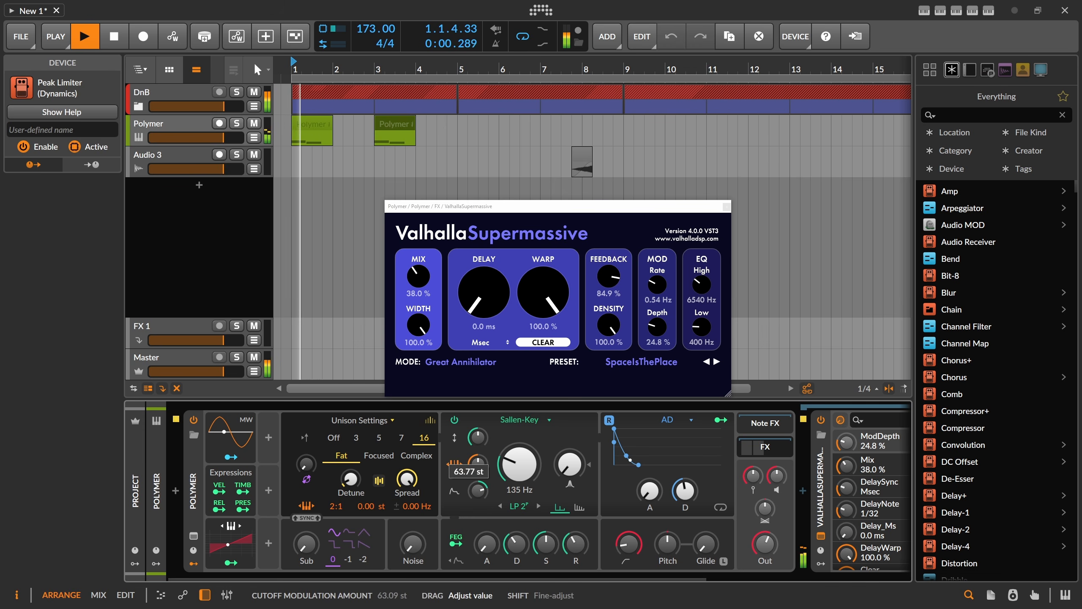
key(space)
key(space)
Step: Lower the sustain of Polymer's filter envelope and fine-tune the cutoff modulation amount while replaying from bar 1
drag(546, 545, 543, 572)
key(space)
key(space)
key(space)
key(space)
key(space)
drag(479, 492, 478, 485)
key(space)
key(space)
key(space)
key(space)
Step: Lengthen the decay of Polymer's filter envelope, try a 179 Hz cutoff and reset the cutoff to its default 262 Hz
drag(515, 545, 515, 531)
key(space)
key(space)
key(space)
drag(519, 469, 518, 454)
key(space)
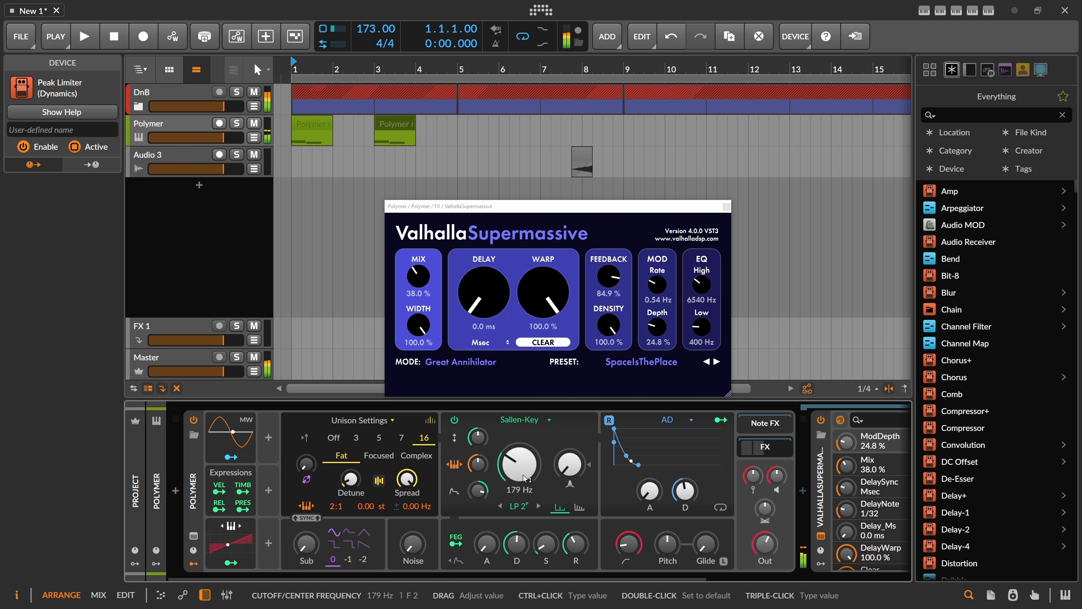
key(space)
double_click(520, 489)
Step: Reduce ValhallaSupermassive's feedback to 58.5 % and replay the stabs
drag(609, 277, 611, 298)
key(space)
key(space)
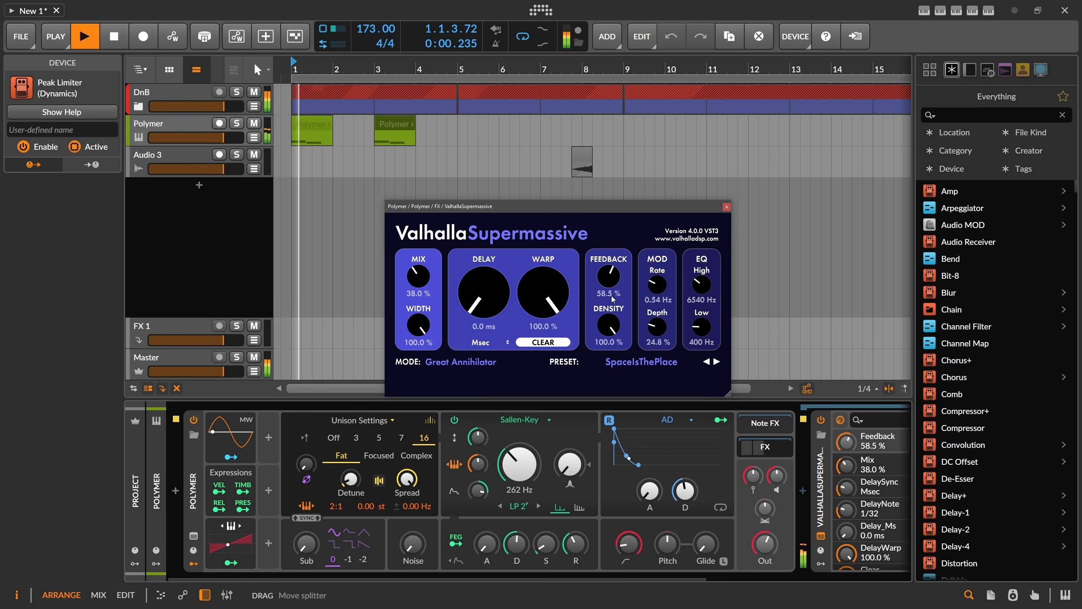
key(space)
key(space)
Step: Set ValhallaSupermassive's low EQ to 260 Hz and its high EQ to 9150 Hz
drag(701, 326, 701, 333)
key(space)
key(space)
drag(702, 293, 703, 283)
key(space)
key(space)
Step: Raise ValhallaSupermassive's mix to 51.2 %, audition it and close the plug-in window
drag(419, 278, 418, 261)
key(space)
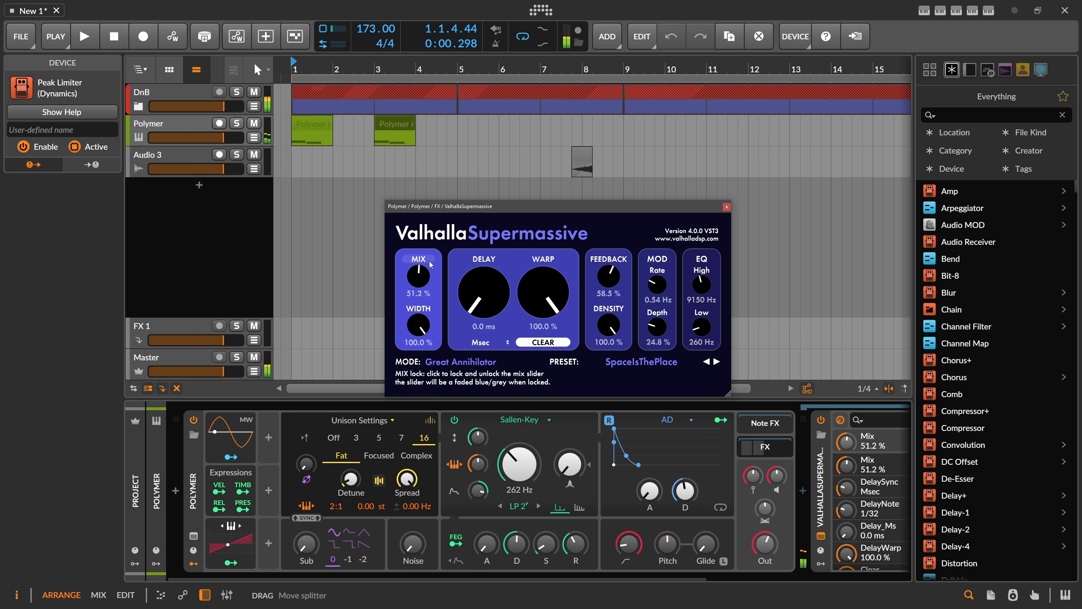
key(space)
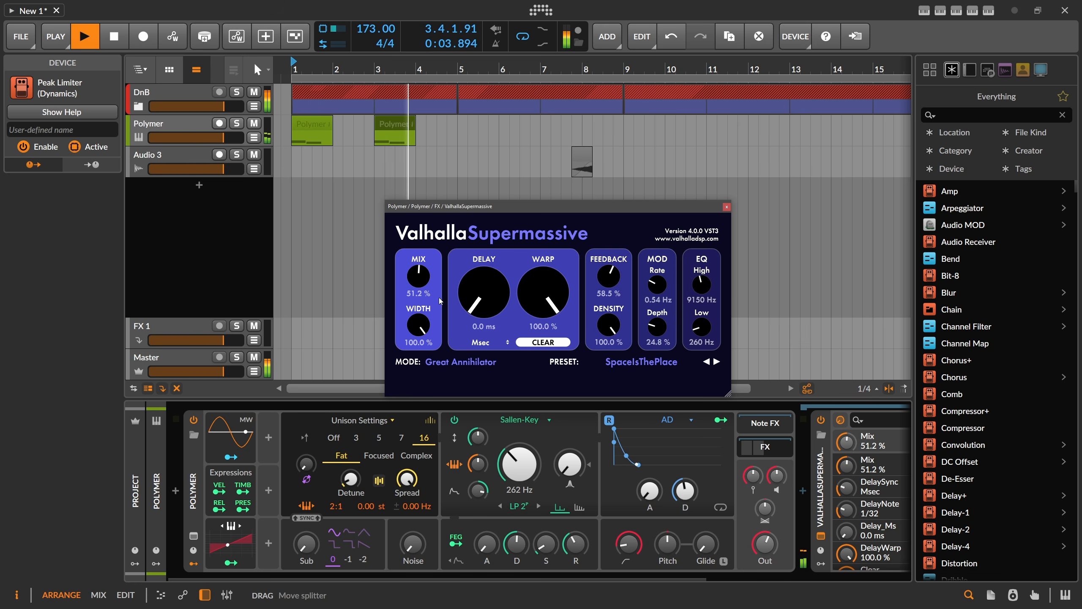
click(726, 207)
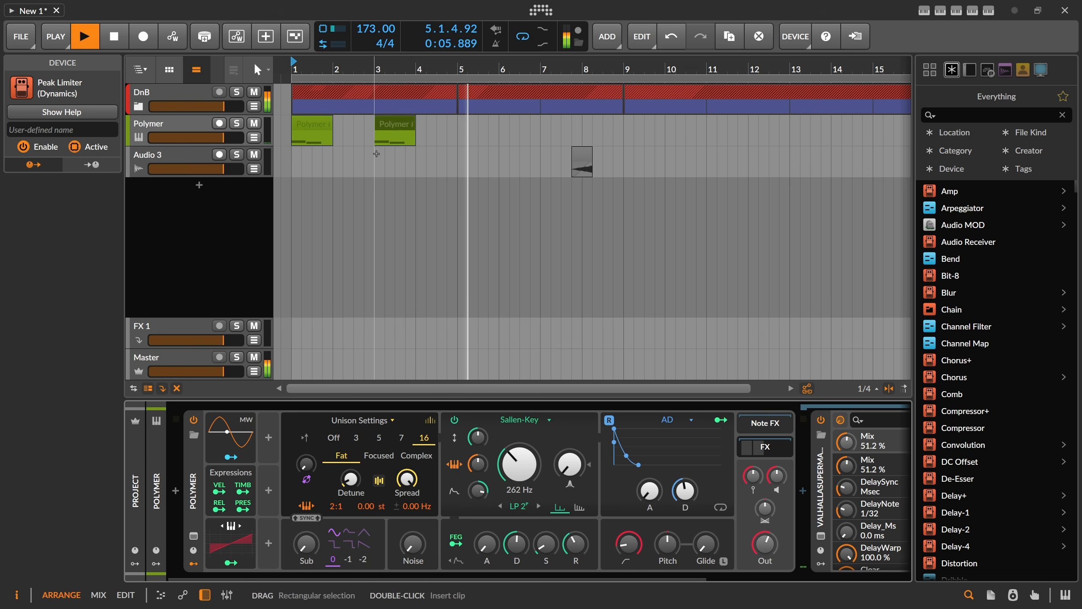
Step: Copy the two Polymer clips to bars 5 and 7 and play the arrangement
key(space)
drag(444, 122, 327, 129)
drag(328, 129, 494, 130)
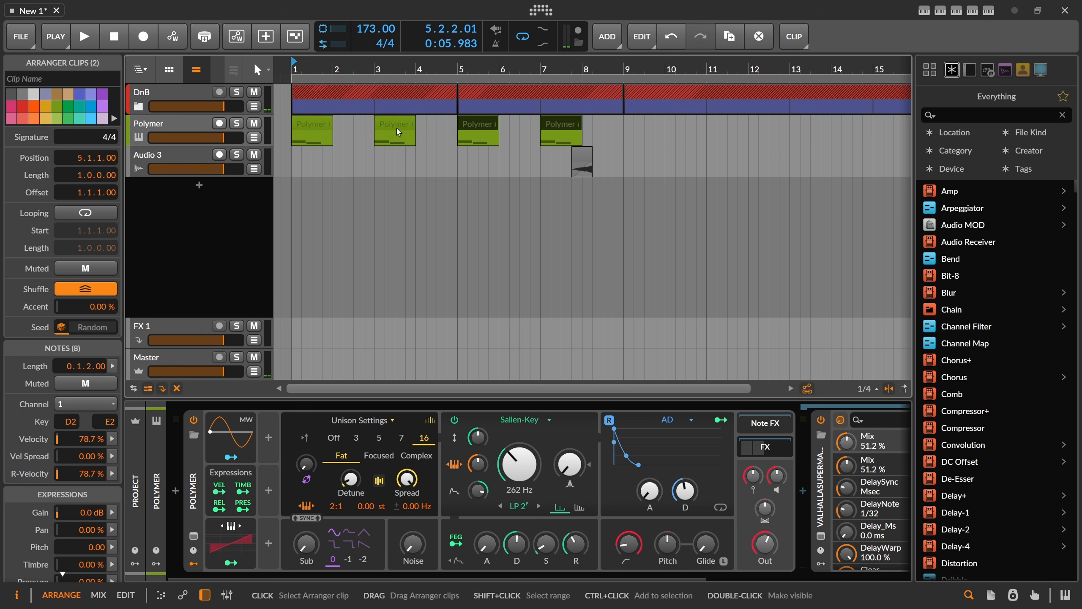
key(space)
drag(425, 69, 425, 56)
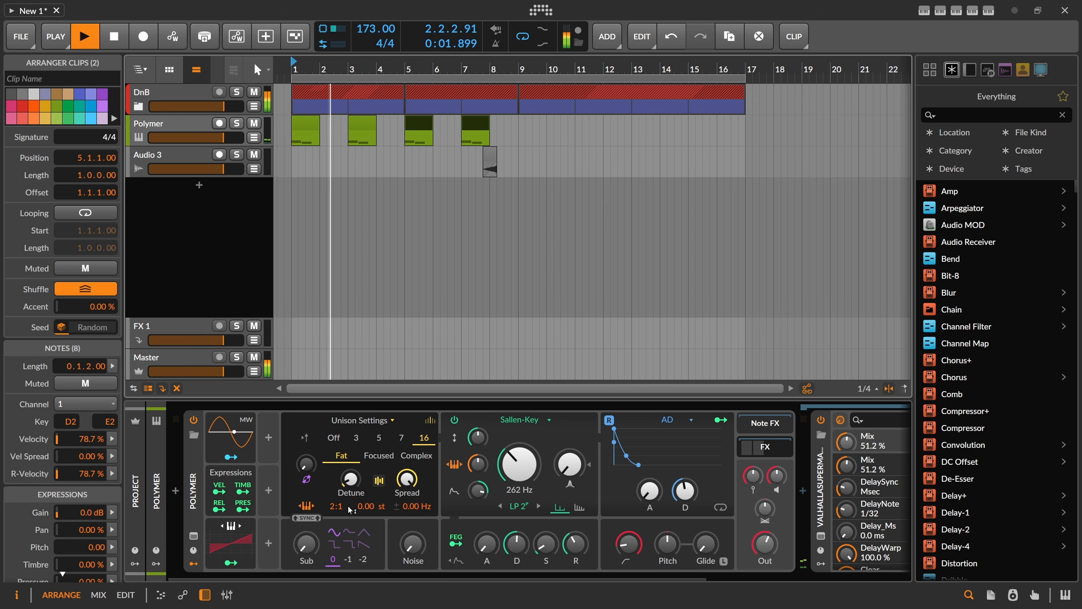
Step: Set Polymer's oscillator pitch ratio to 1:1 and fine-tune the detune and the filter's modulation amount
drag(332, 510, 332, 519)
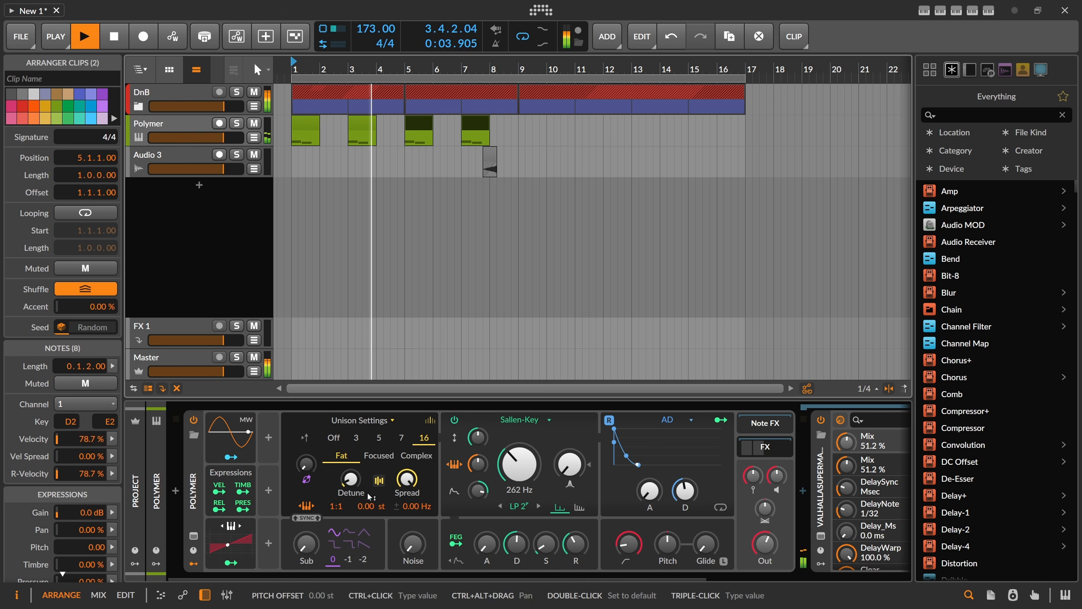
drag(350, 479, 351, 478)
drag(478, 490, 478, 497)
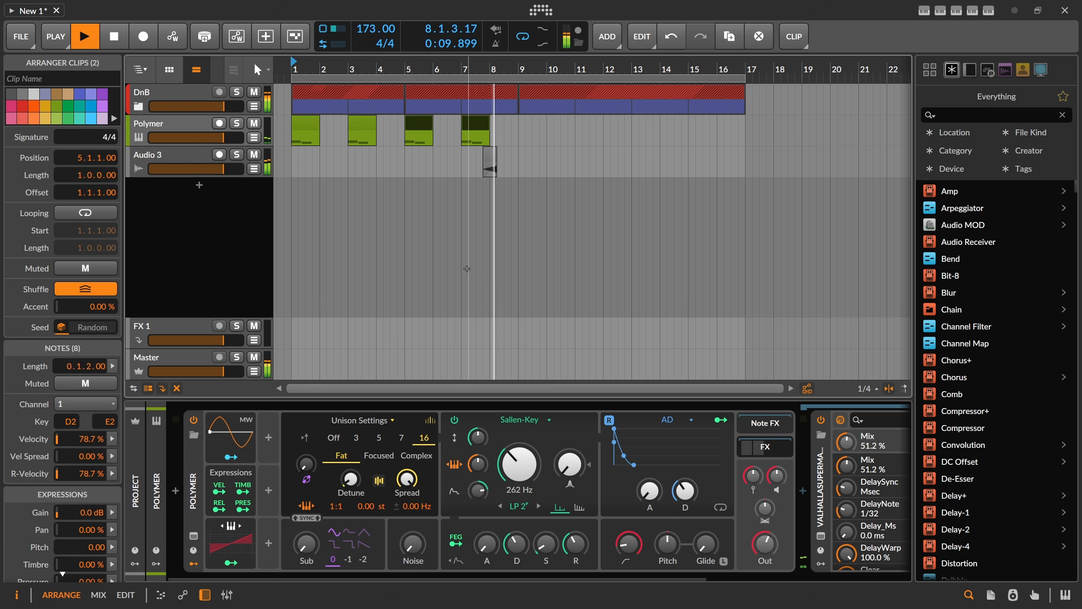
Step: Duplicate the four Polymer clips to bars 9, 11, 13 and 15 and play from bar 1
key(space)
mouse_move(517, 119)
mouse_down()
mouse_move(282, 128)
mouse_move(530, 128)
mouse_up()
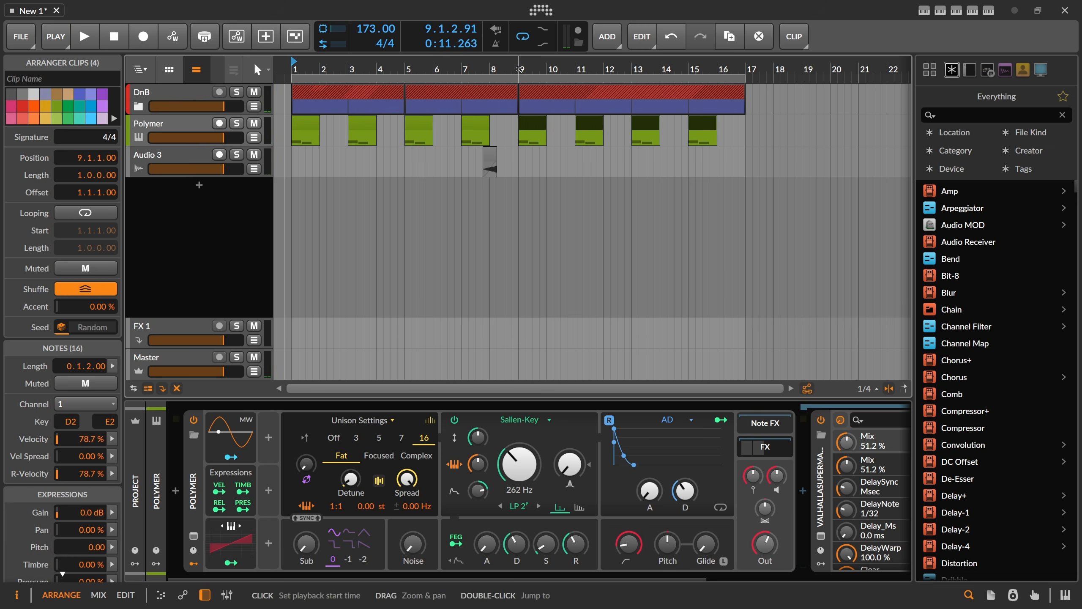
scroll(518, 112, down, 2)
key(space)
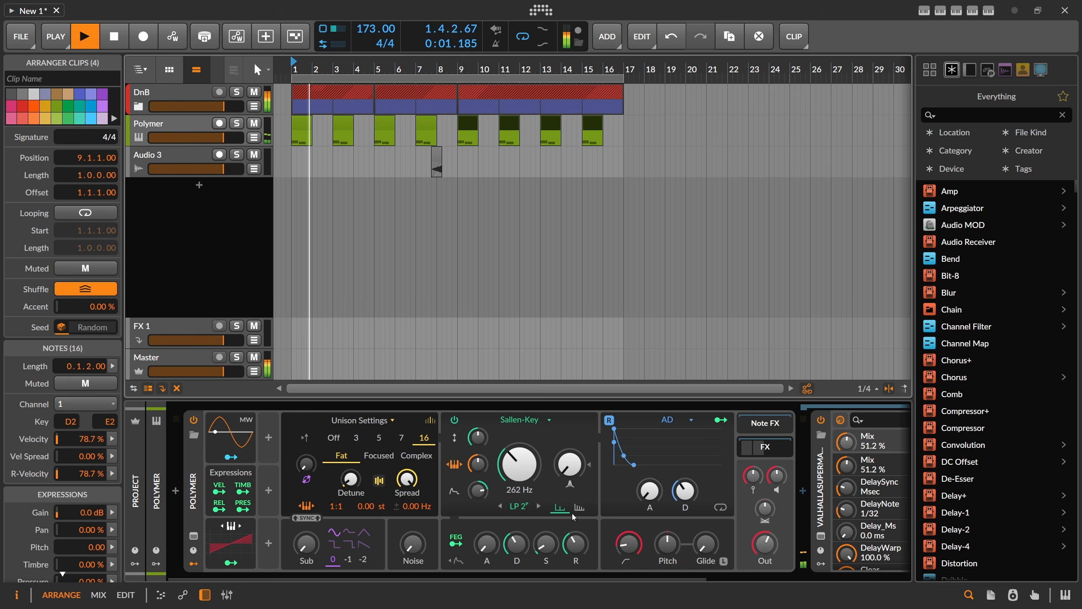
Step: Set Polymer's high-pass filter to 349 Hz, raise it further and play from bar 1
scroll(629, 544, right, 5)
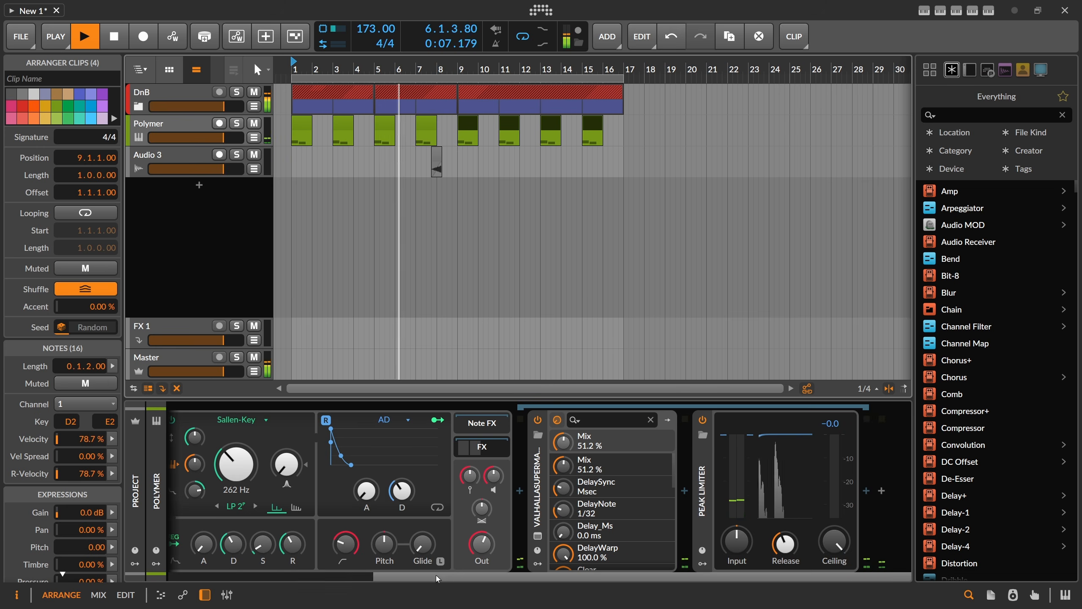
scroll(358, 487, left, 5)
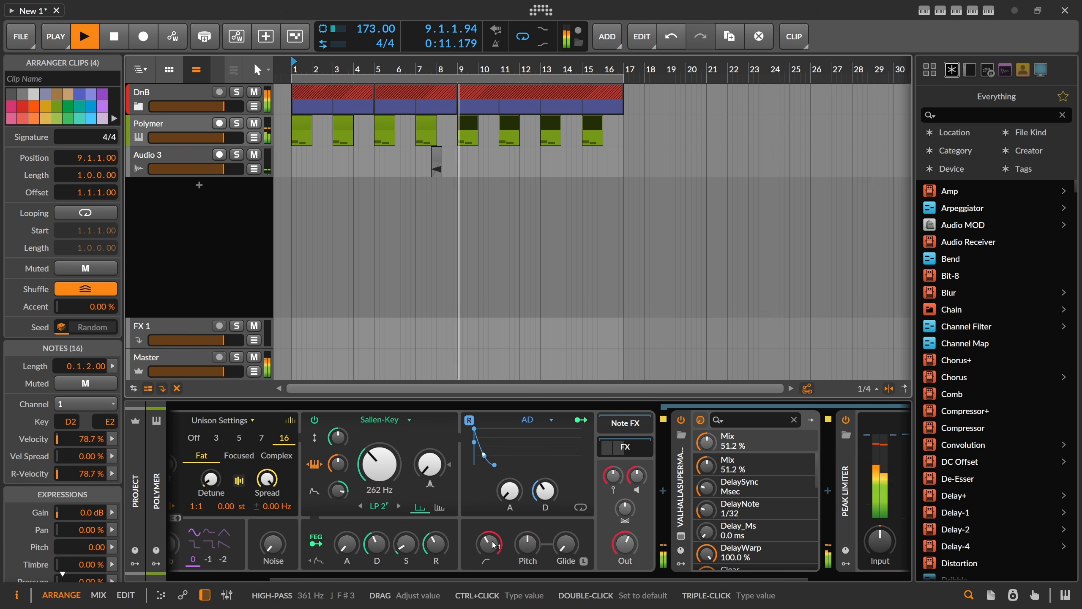
key(space)
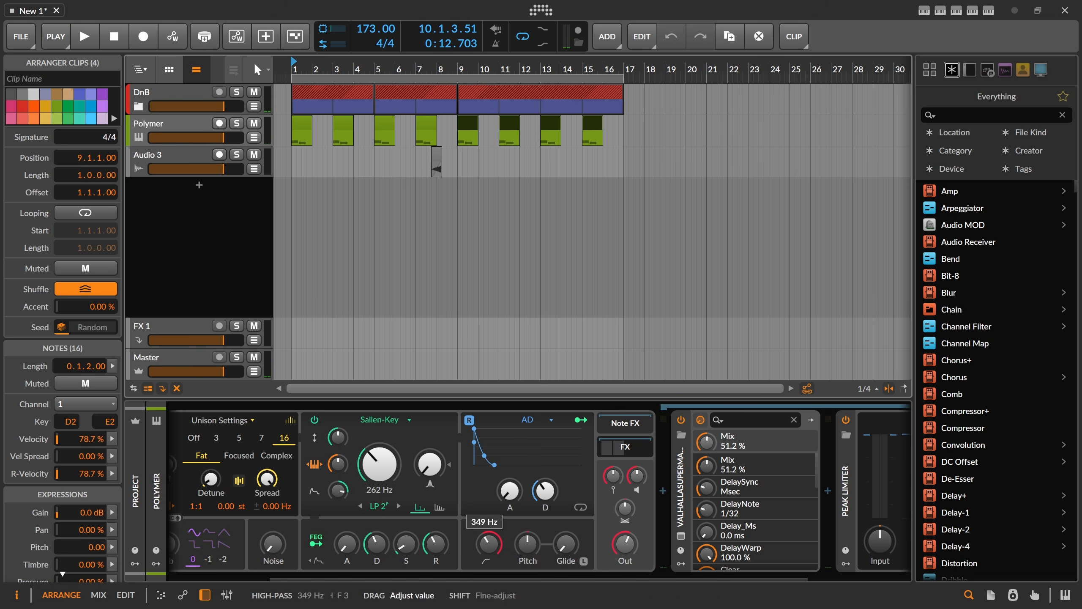
drag(484, 549, 484, 547)
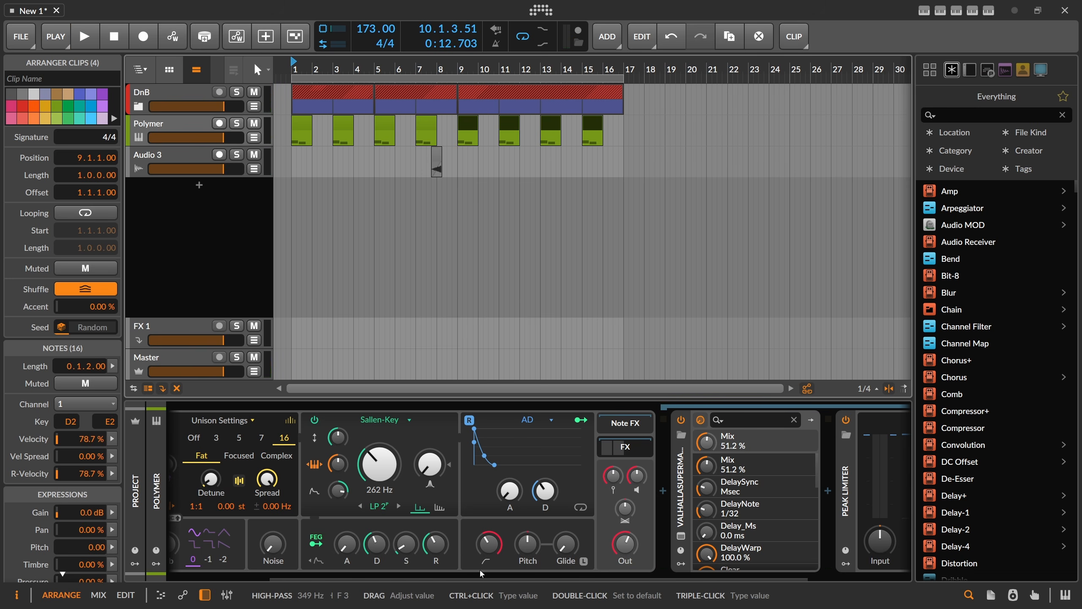
scroll(482, 573, up, 3)
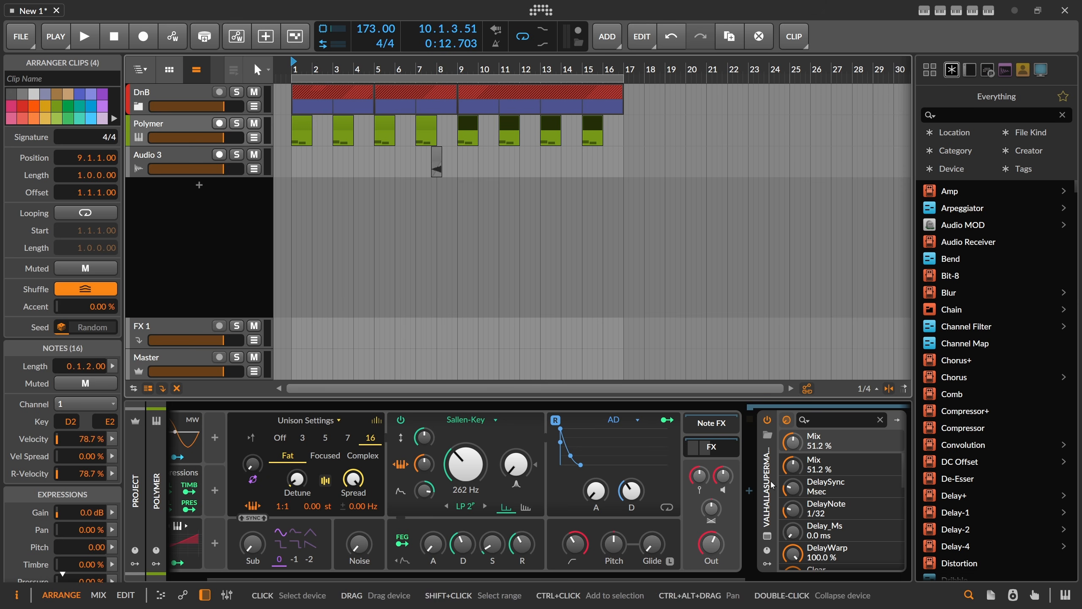
drag(577, 544, 580, 524)
key(space)
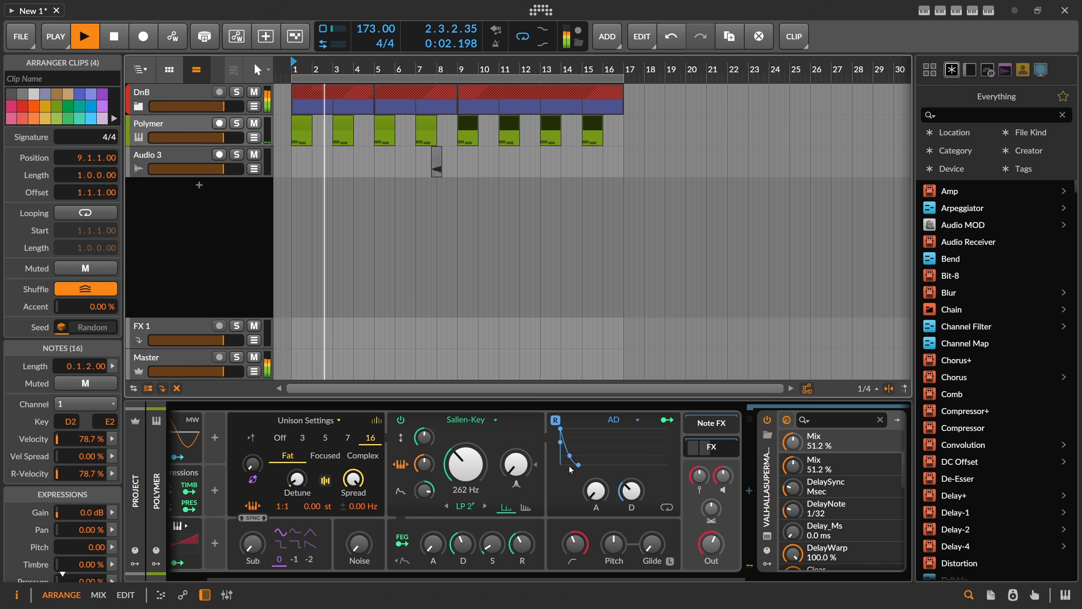
Step: Adjust Polymer's AD decay curve and lower its high-pass frequency, with the filter cutoff set to 257 Hz
drag(579, 440, 578, 451)
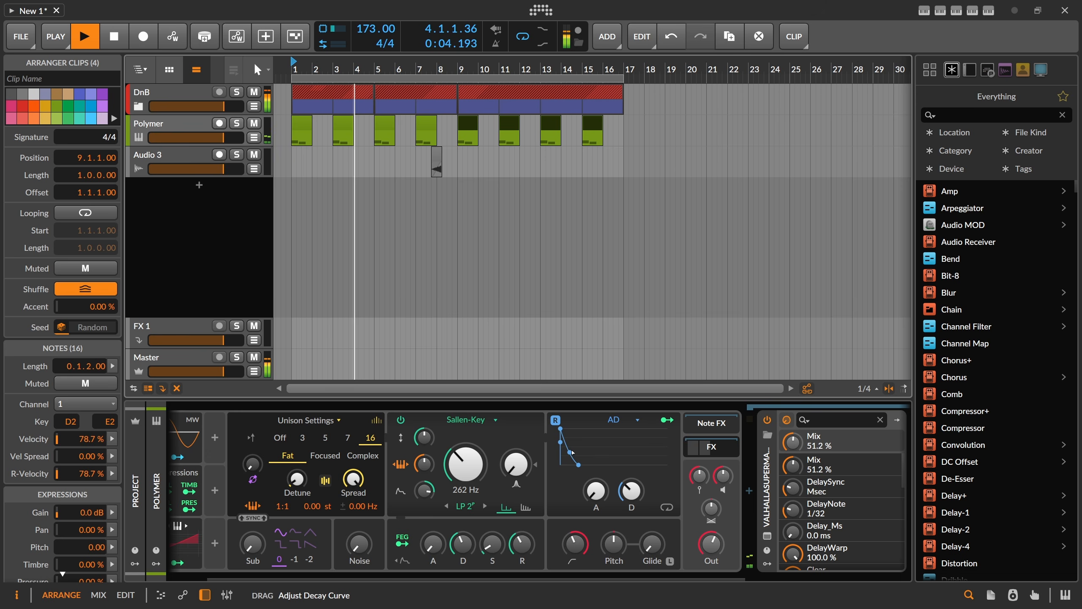
drag(575, 544, 576, 566)
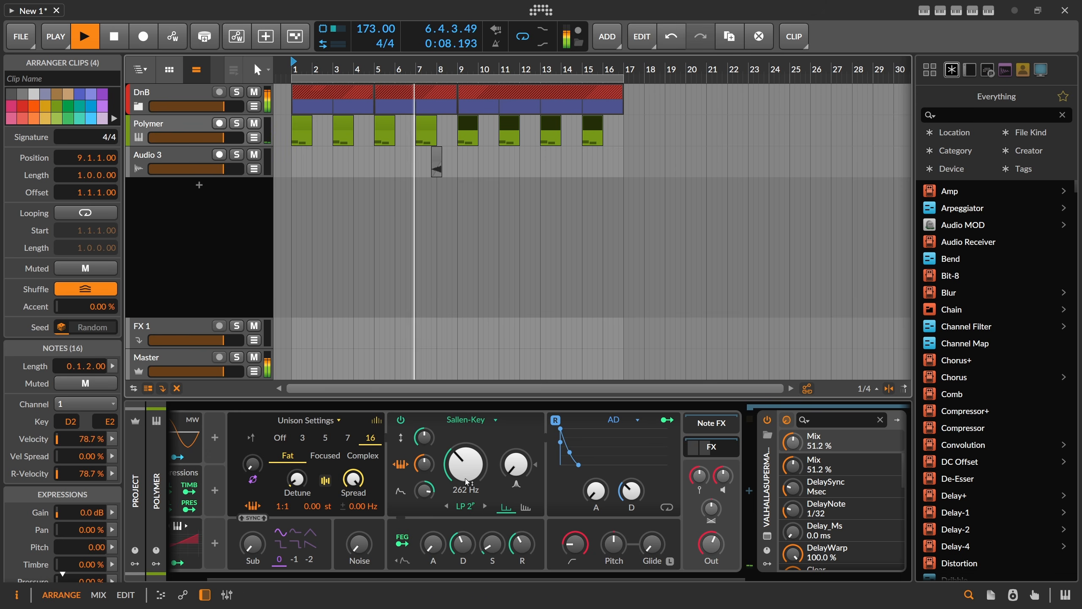
drag(466, 465, 424, 502)
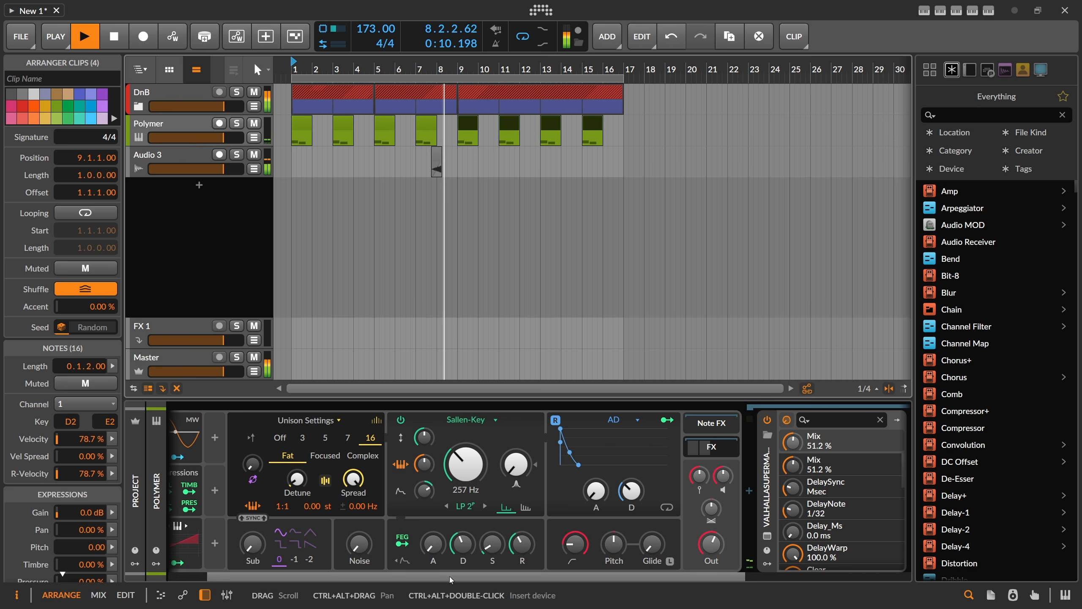
drag(419, 580, 370, 579)
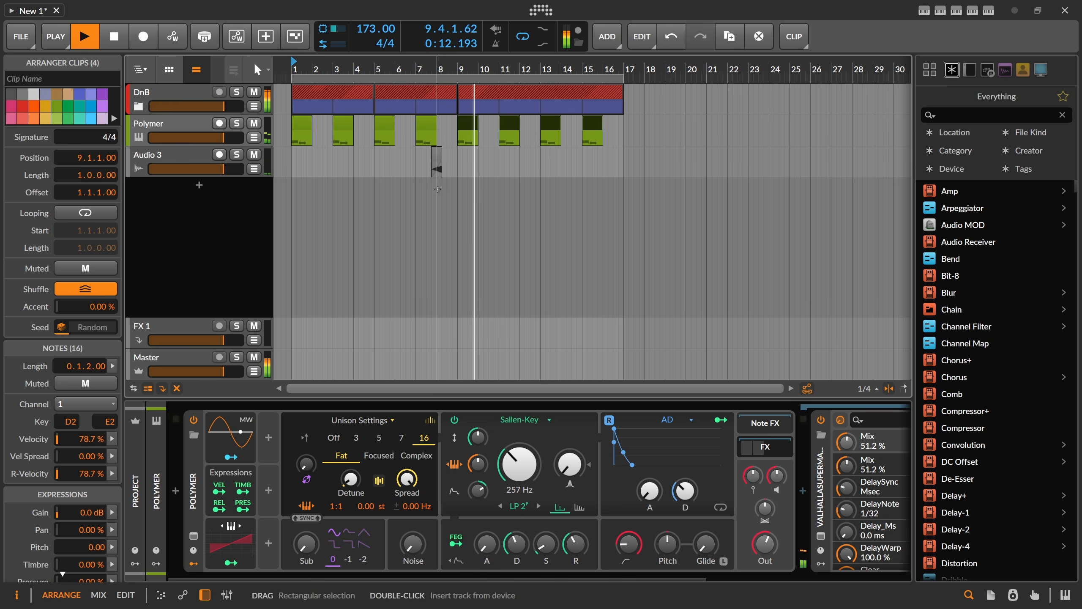
Step: Unfold the DnB group, duplicate all clips of the sixteen bars to bar 17 and move the loop region to bars 17–33
drag(433, 67, 416, 59)
click(144, 106)
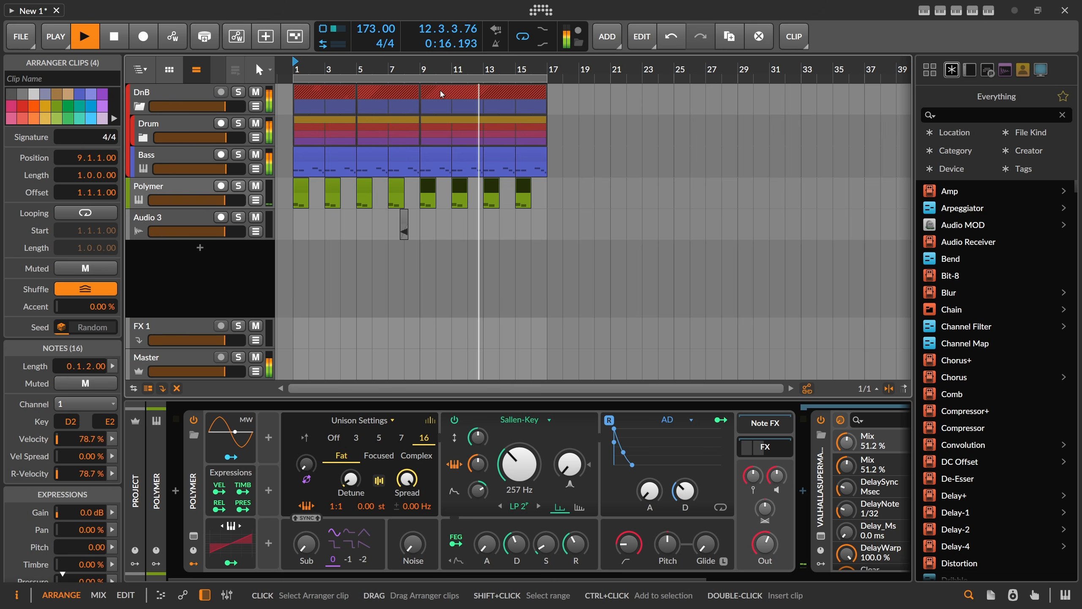
key(ctrl+a)
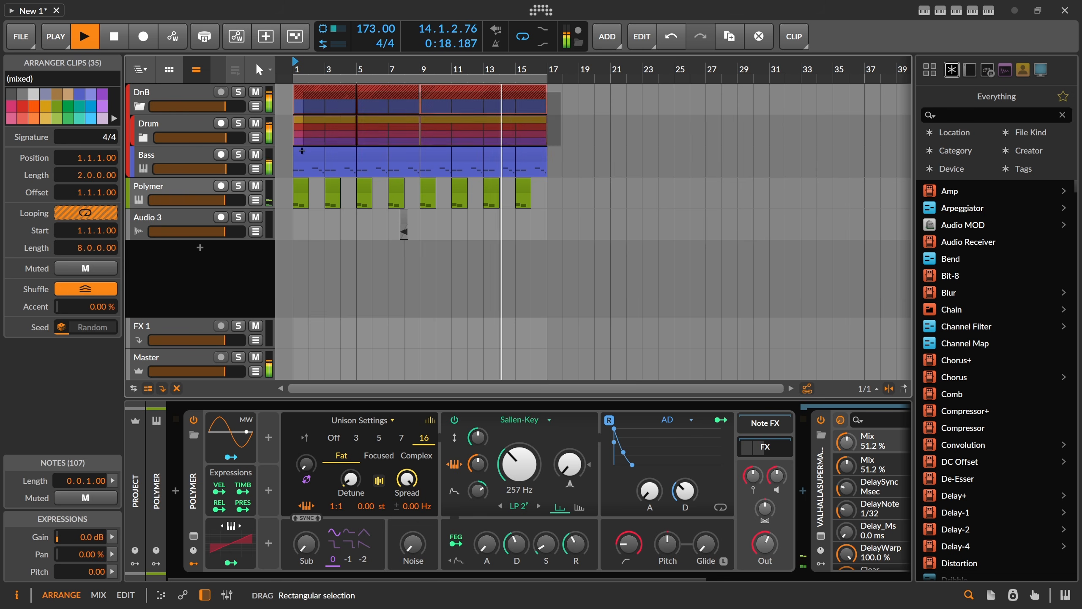
key(ctrl+d)
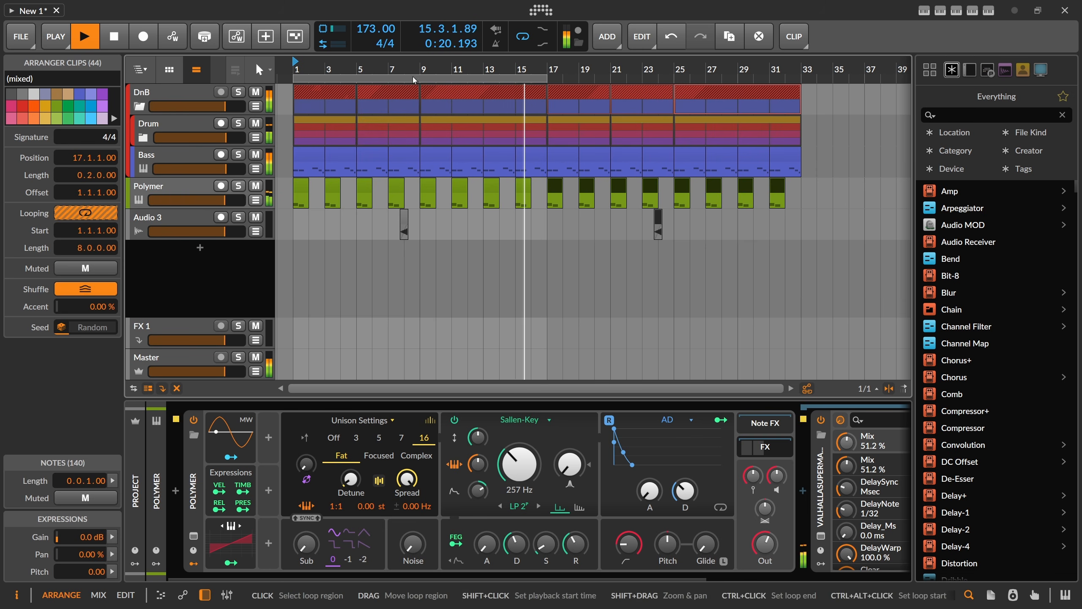
drag(419, 79, 672, 79)
key(space)
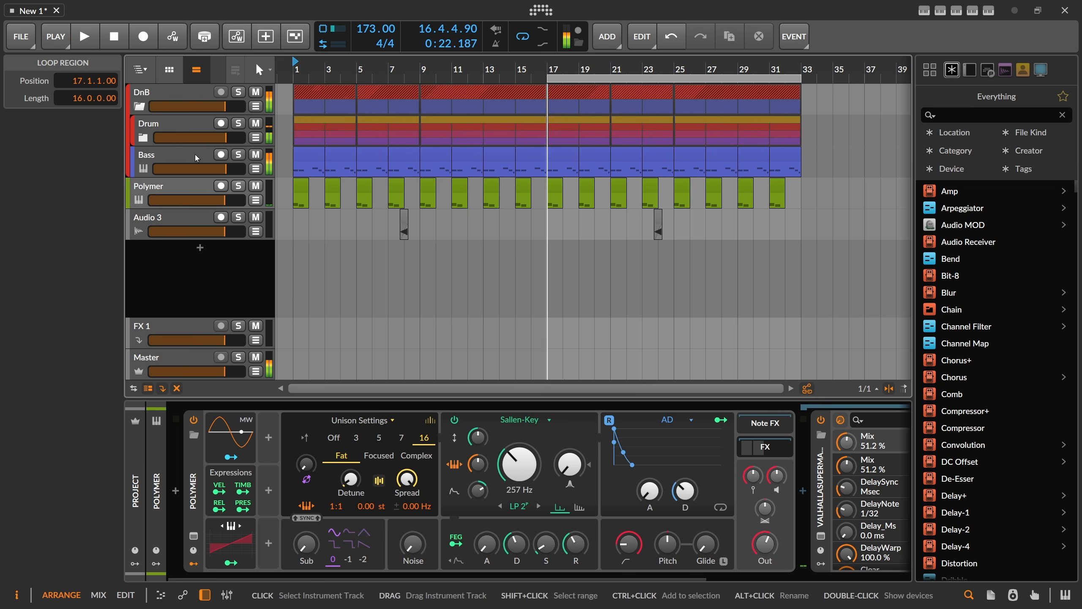
Step: Show the Bass track's devices, collapse the Classic LFO settings and Phase-4's FX chain, and select the Bass clip at bar 17
click(201, 159)
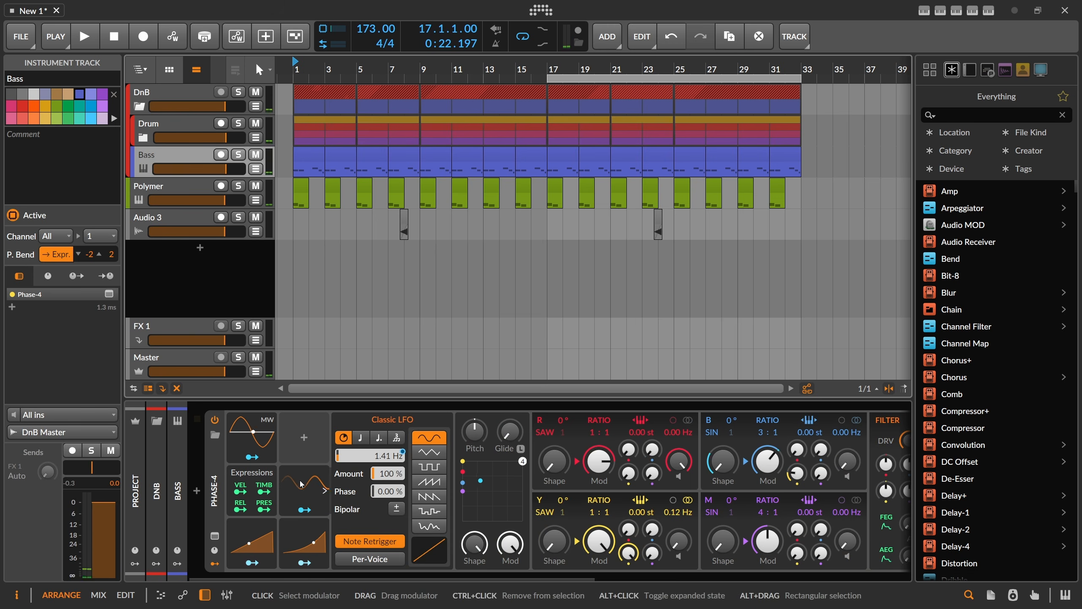
click(325, 491)
drag(330, 576, 596, 574)
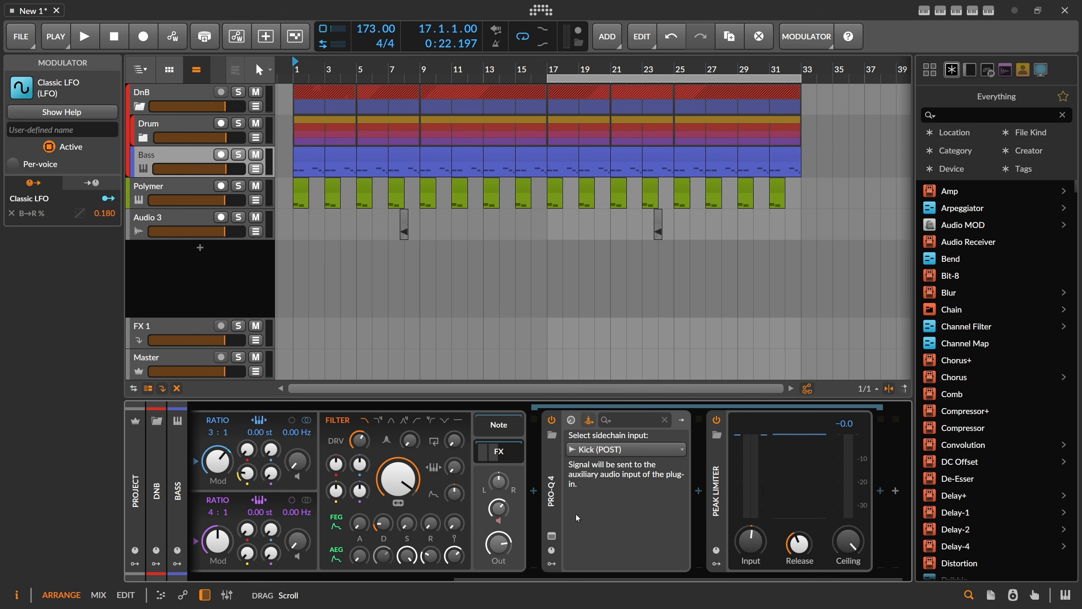
click(502, 451)
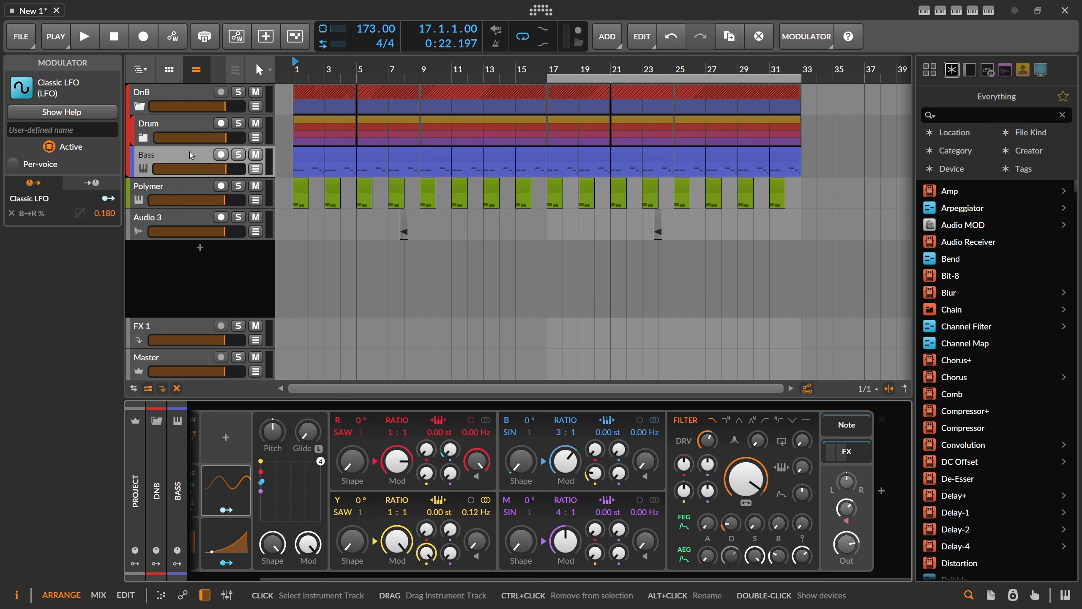
drag(290, 153, 533, 155)
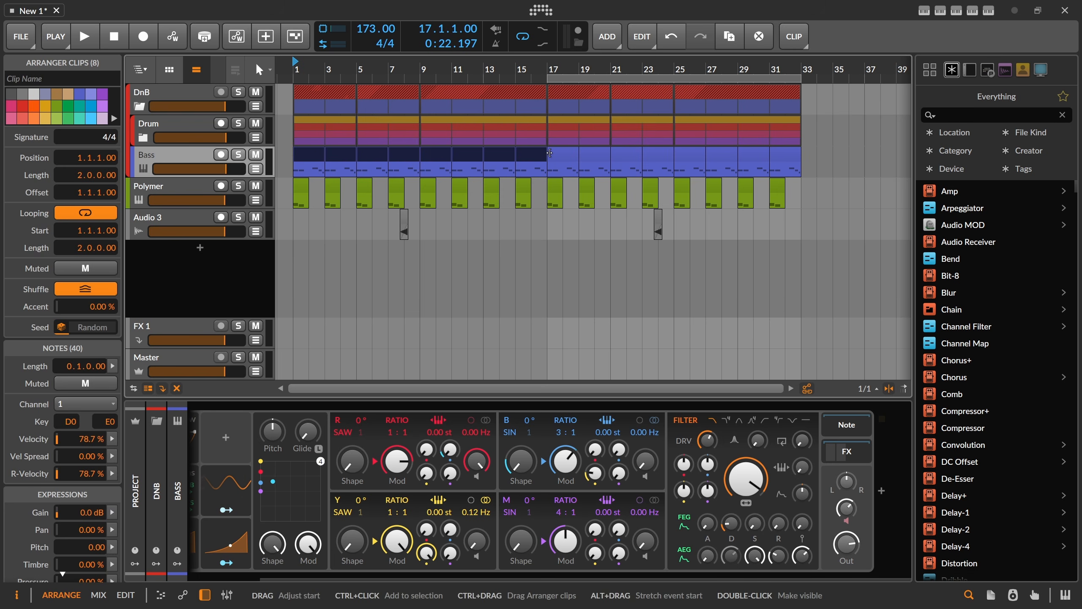
click(560, 152)
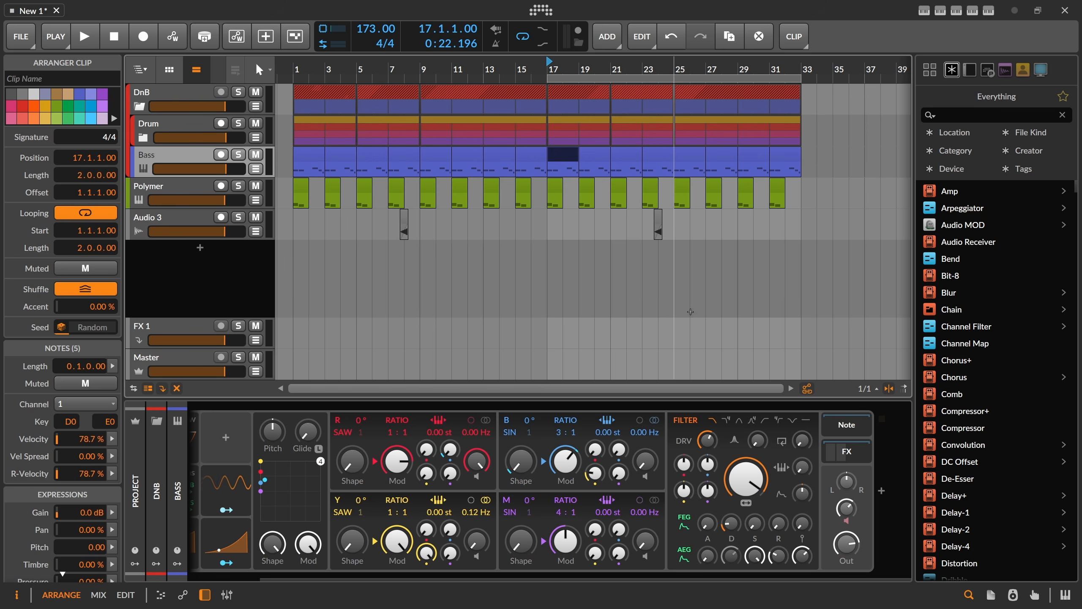
Step: Search all devices for "delay" and insert Delay-1 after Phase-4 on the Bass track
click(883, 491)
text(delay)
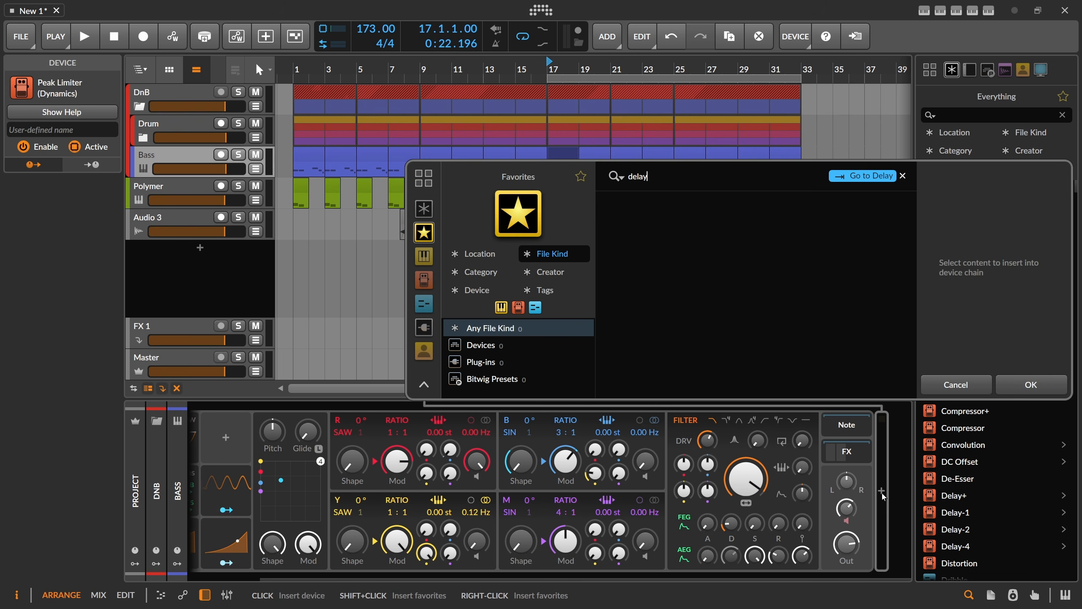
click(425, 212)
double_click(648, 224)
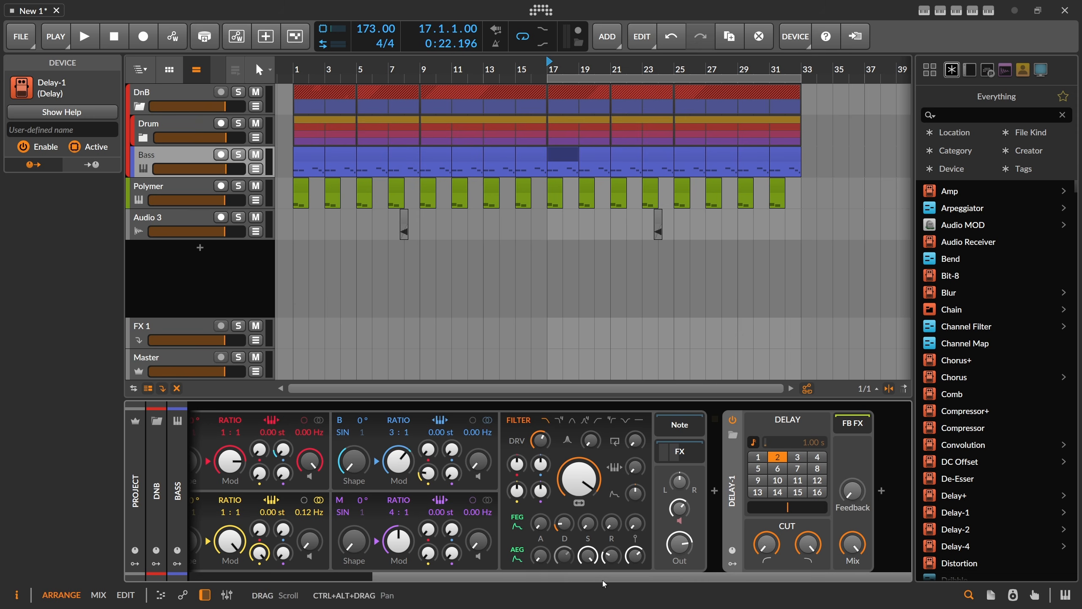
scroll(298, 491, up, 5)
click(197, 492)
text(note)
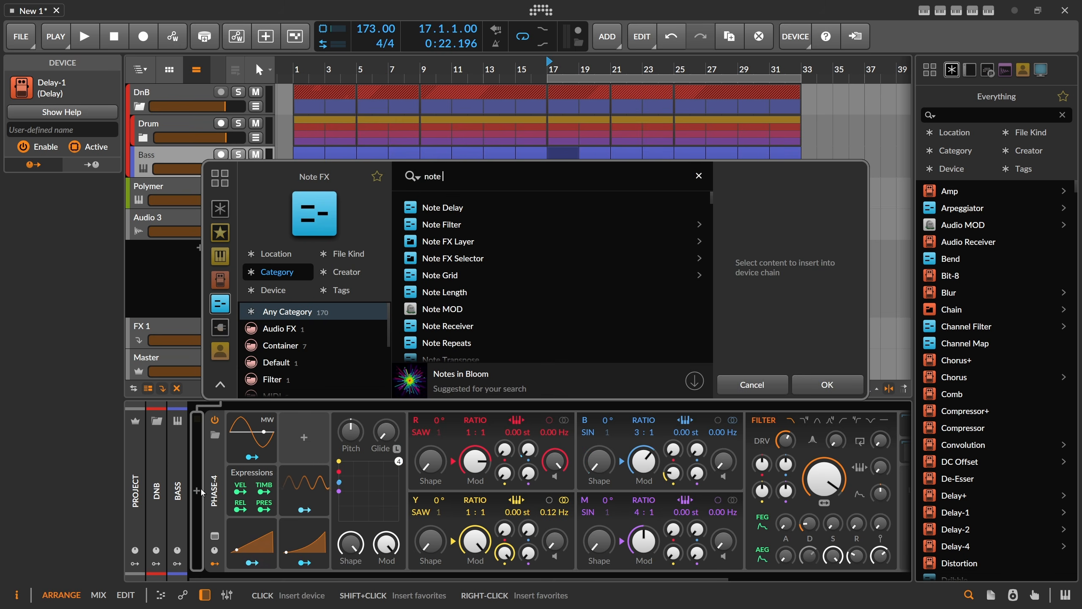
key(Return)
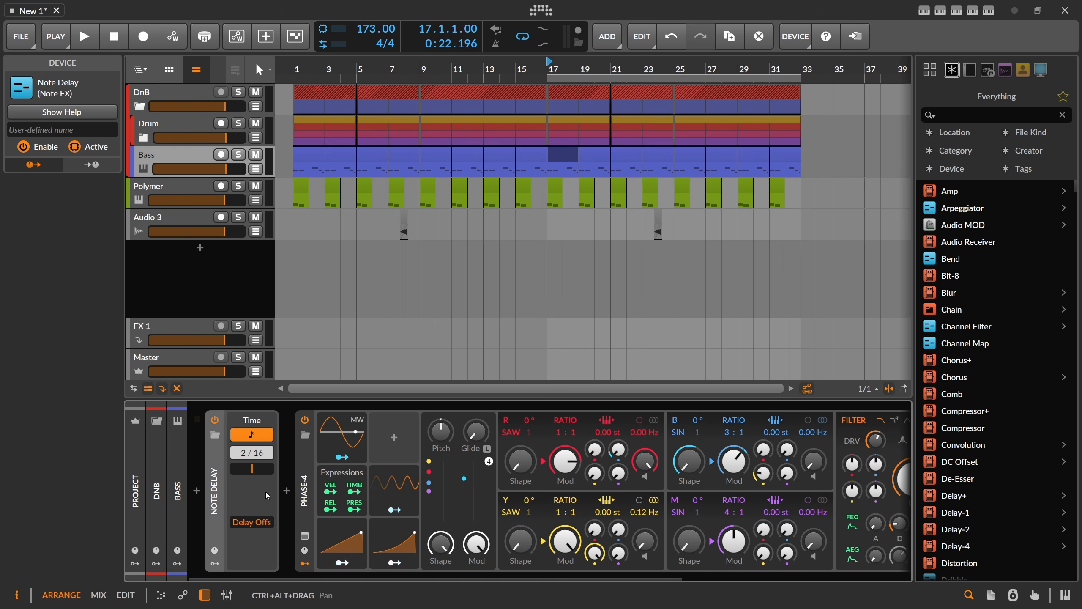
key(Delete)
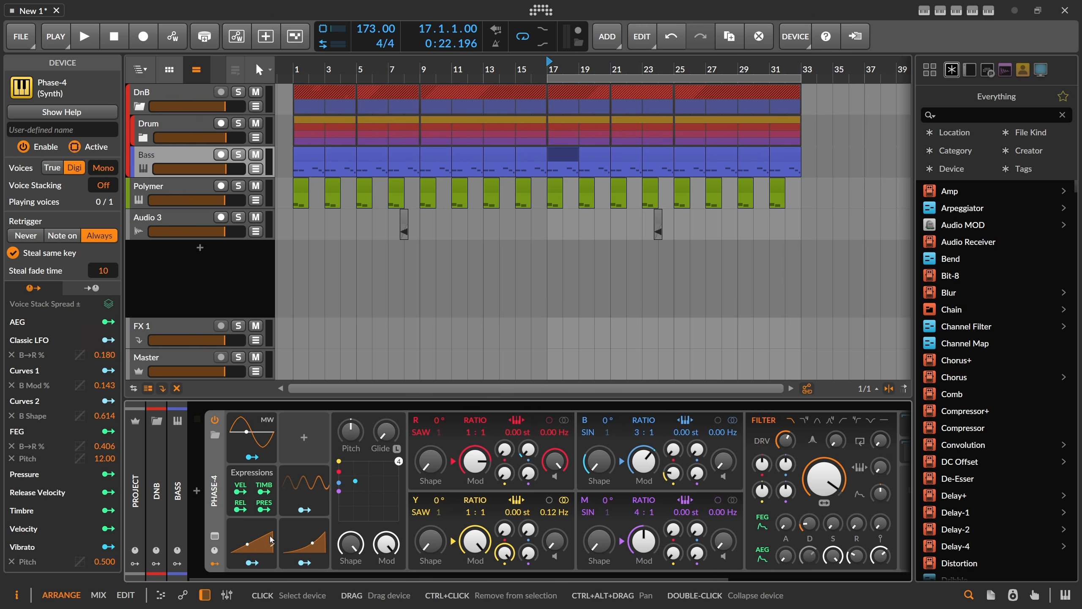
Step: Check the contents of Phase-4's FX chain and play the arrangement from bar 17 to hear Delay-1 on the bass
drag(384, 579, 791, 579)
click(681, 452)
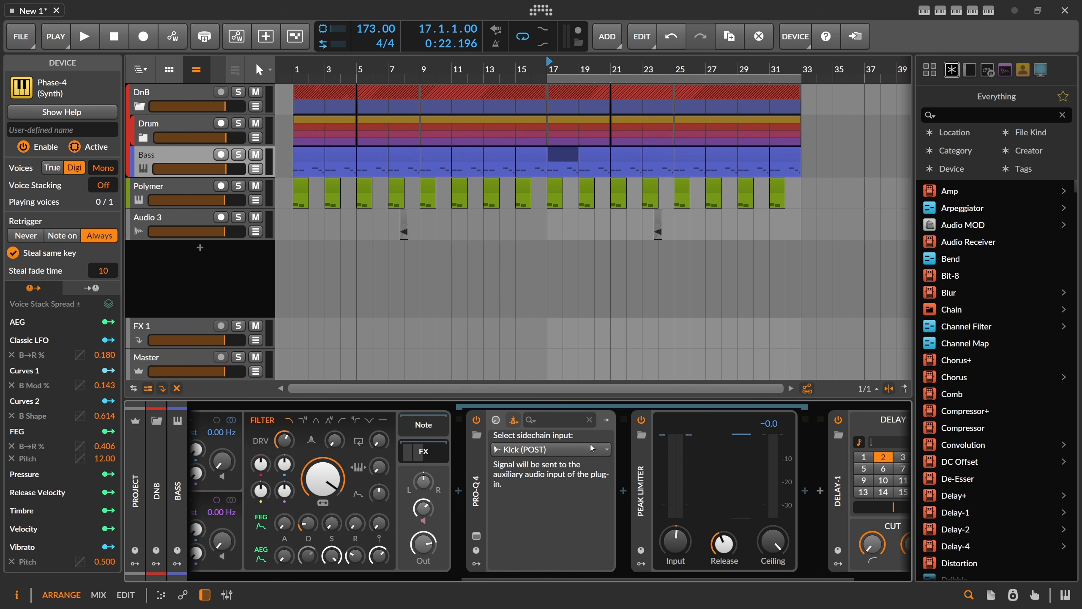
click(428, 455)
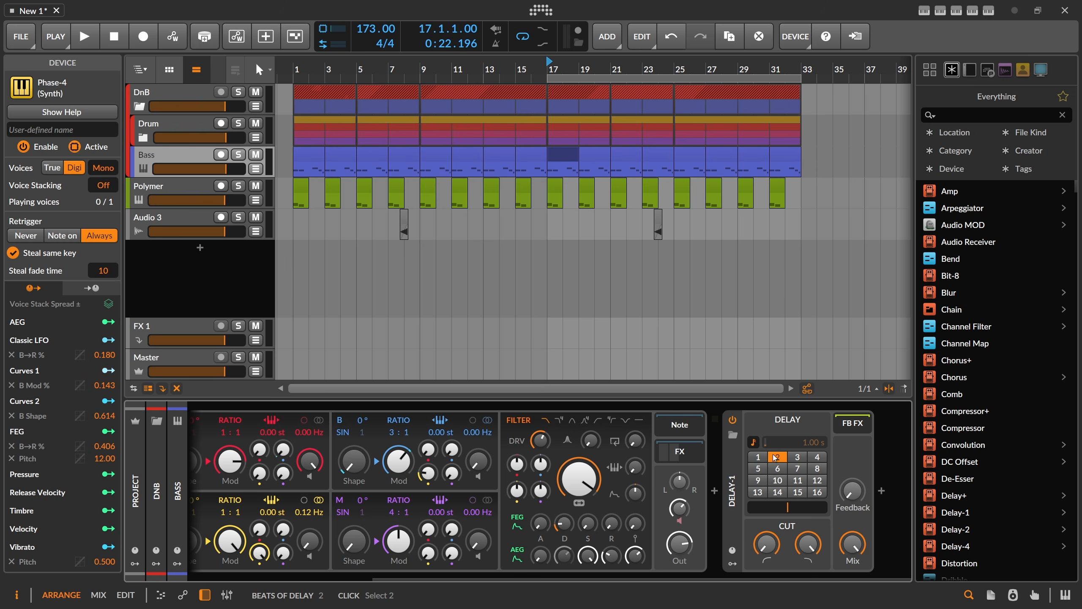
key(space)
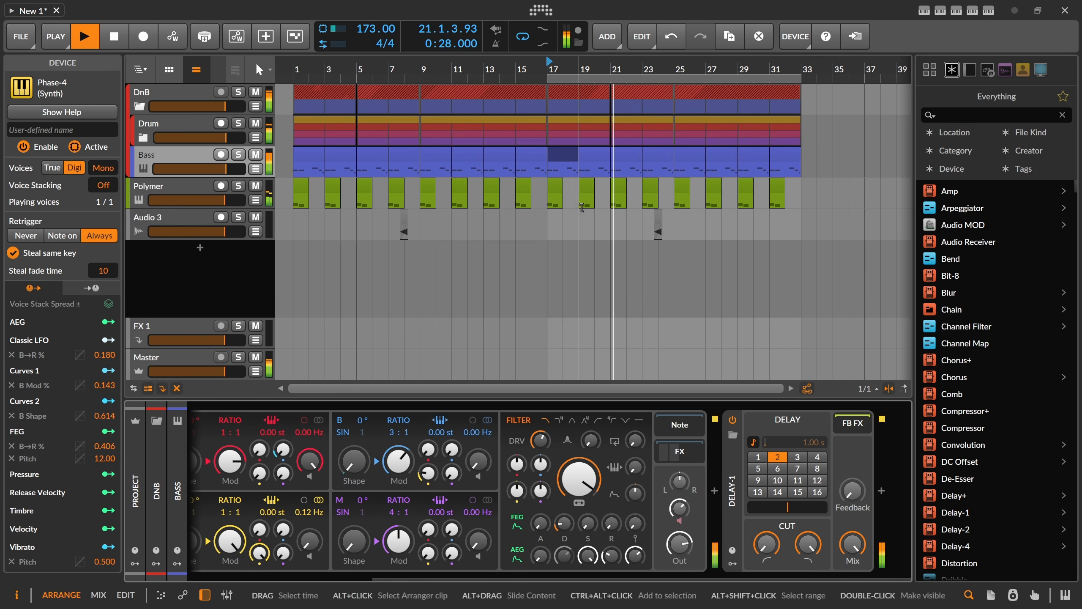
key(space)
Step: Transpose all notes of the Polymer clip at bar 17 up an octave, raise the second chord's upper note to E3, and audition
double_click(551, 186)
key(ctrl+a)
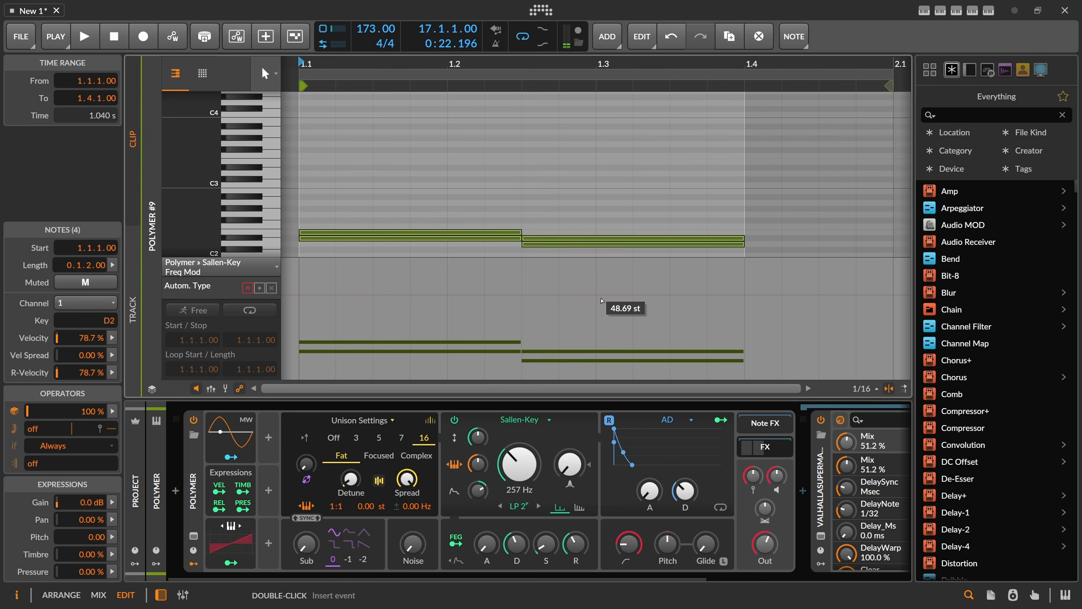
key(shift+Up)
click(544, 161)
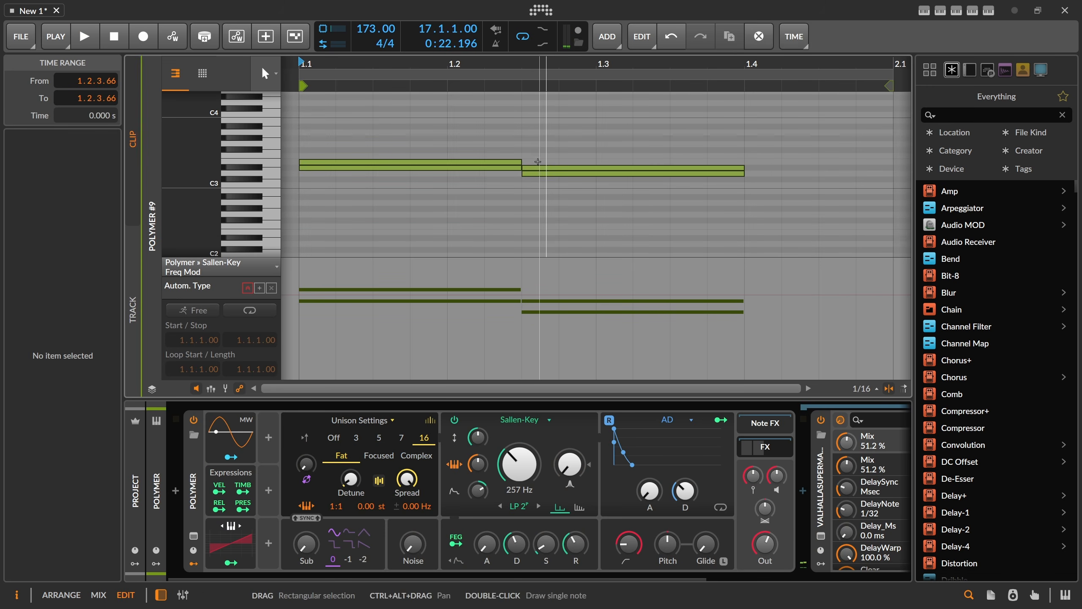
click(535, 168)
key(Up)
key(space)
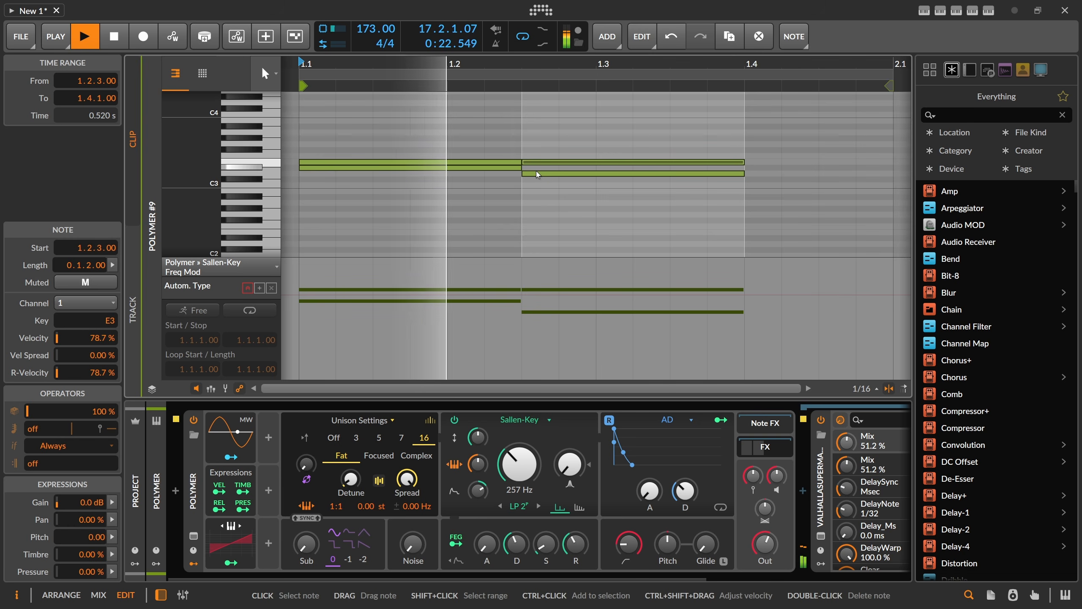
key(space)
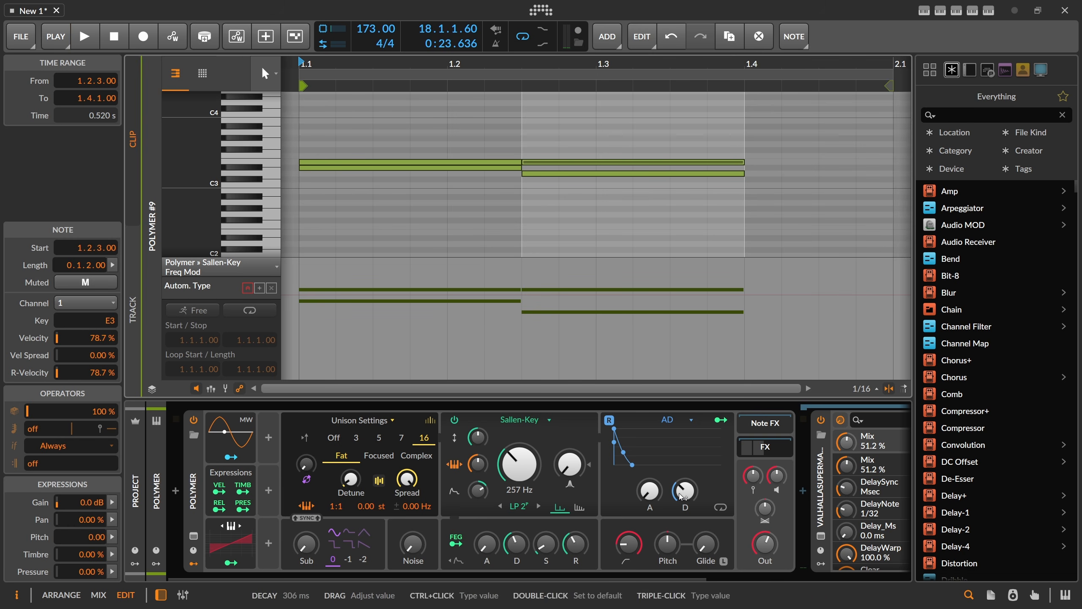
Step: Lengthen the decay of Polymer's AD modulator, raise the filter envelope decay to about 807 ms, and play the clip
drag(686, 491, 685, 479)
drag(517, 544, 517, 534)
key(space)
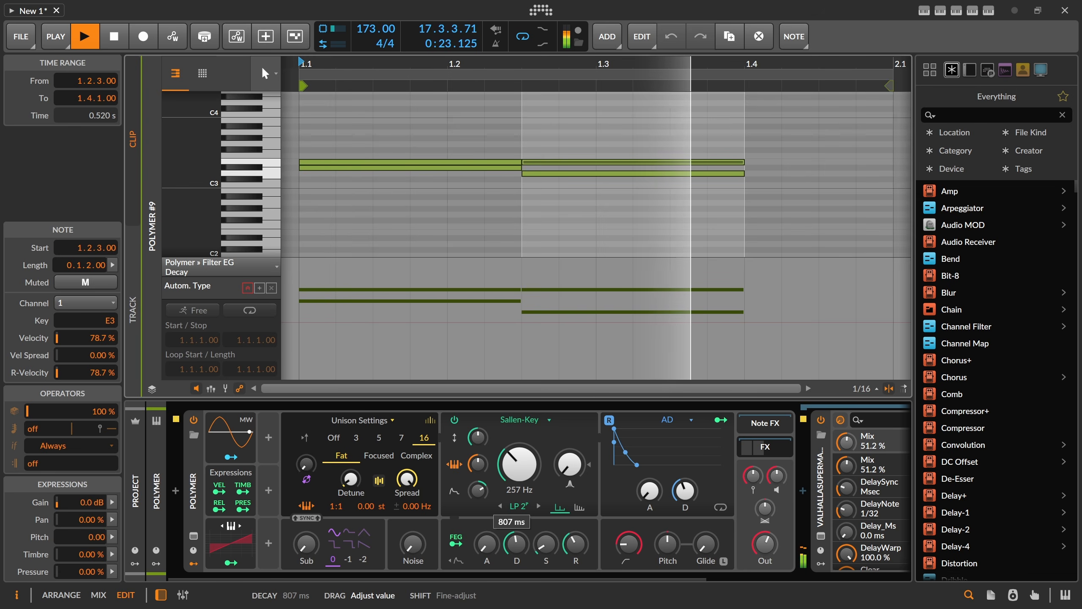
Step: Back in the arrangement, copy the edited Polymer chord clips from bar 17 over the clips through bar 31
key(alt+1)
key(space)
mouse_move(557, 187)
mouse_down()
mouse_move(598, 187)
mouse_move(556, 188)
mouse_up()
drag(555, 187, 620, 187)
drag(620, 187, 745, 189)
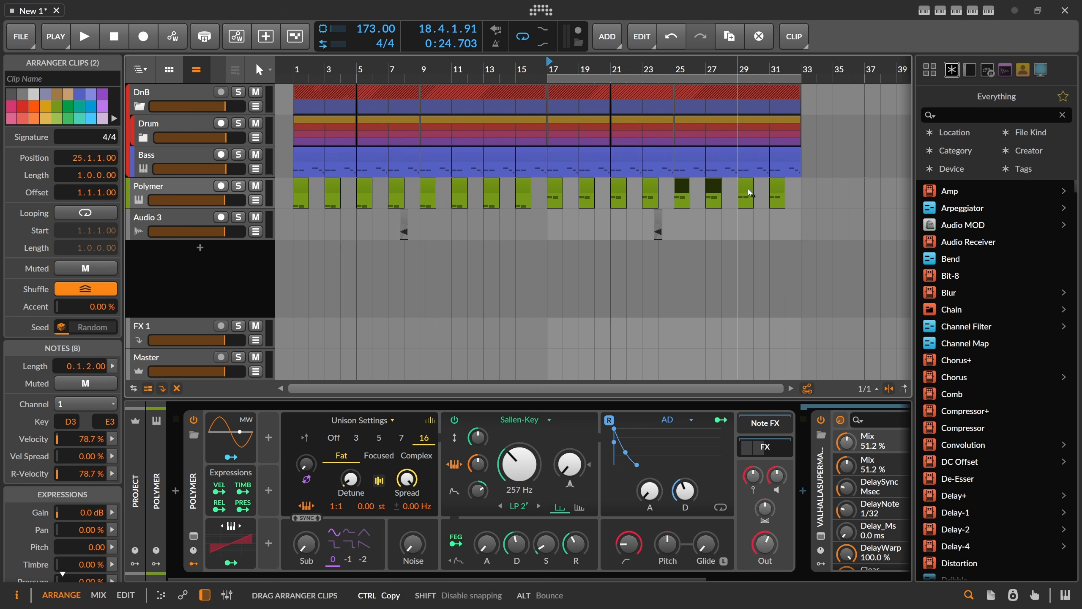
Step: Switch off Delay-1 on the Bass track and automate its On/Off parameter to turn on at bar 17
click(205, 160)
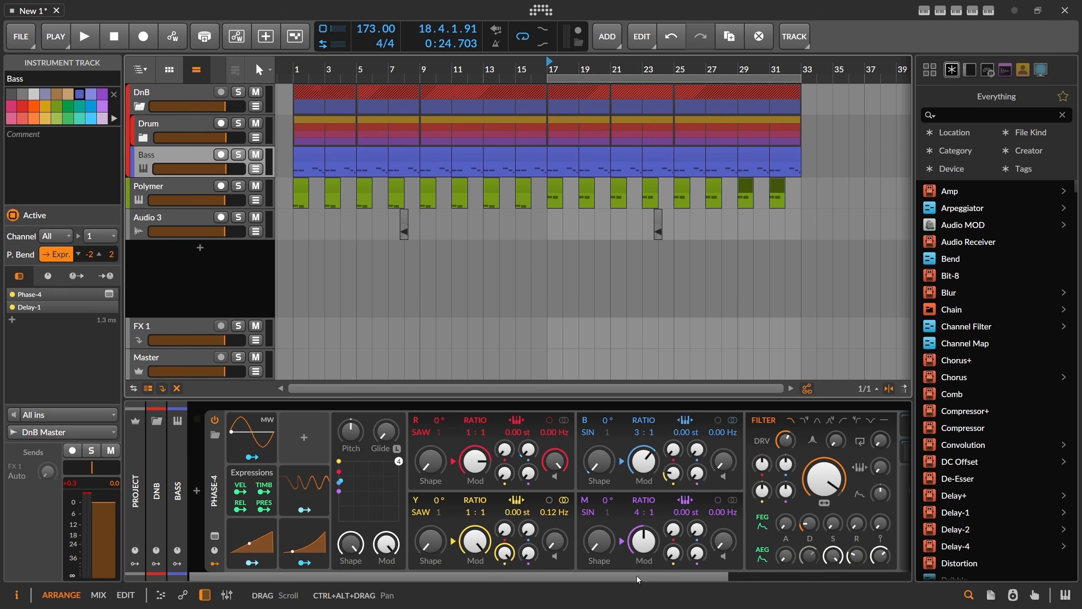
scroll(881, 561, down, 3)
click(735, 421)
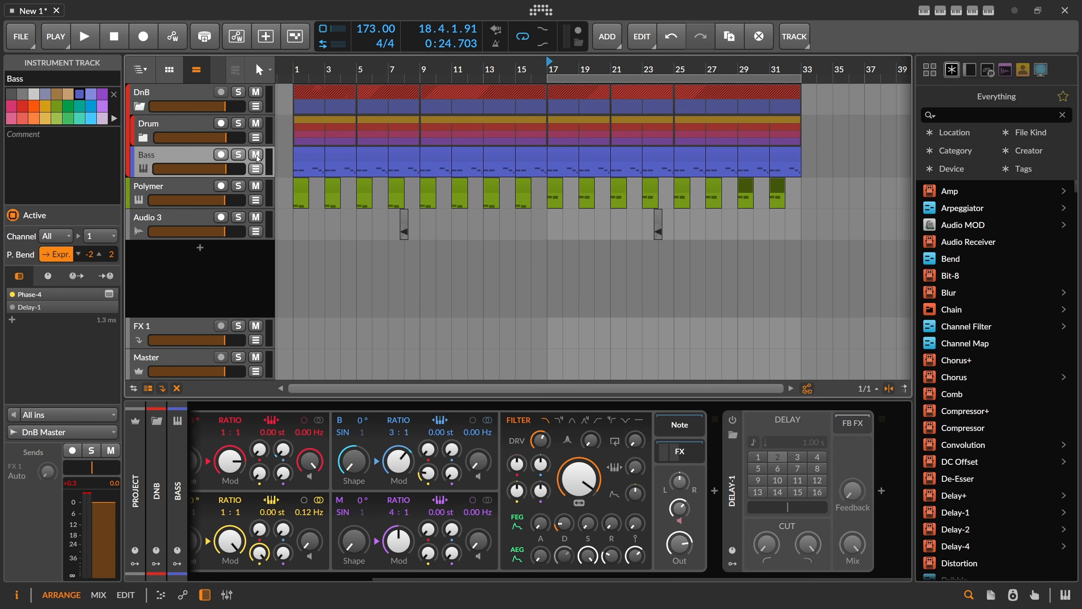
click(260, 169)
click(544, 218)
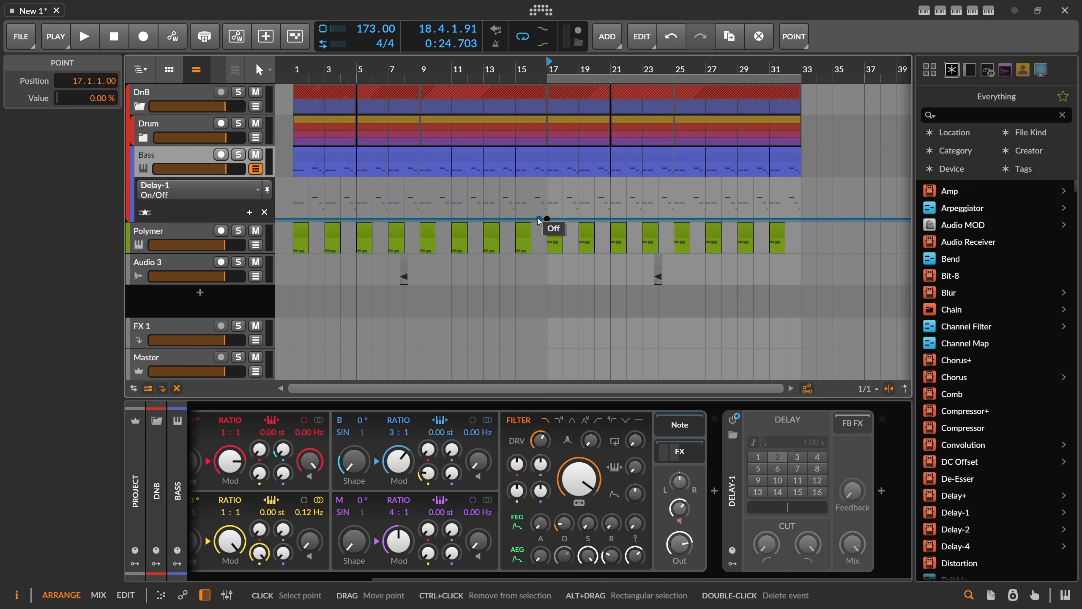
drag(531, 218, 547, 181)
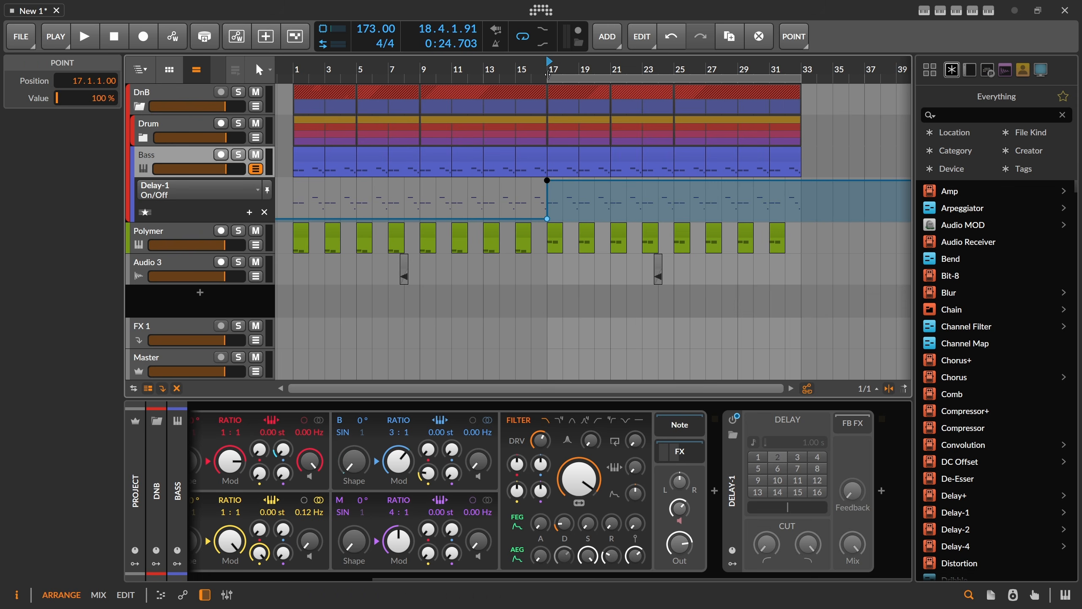
Step: Move the Delay-1 automation's off point to 16.4.3 and its on point to 16.4.4
drag(548, 74, 590, 96)
drag(588, 218, 588, 219)
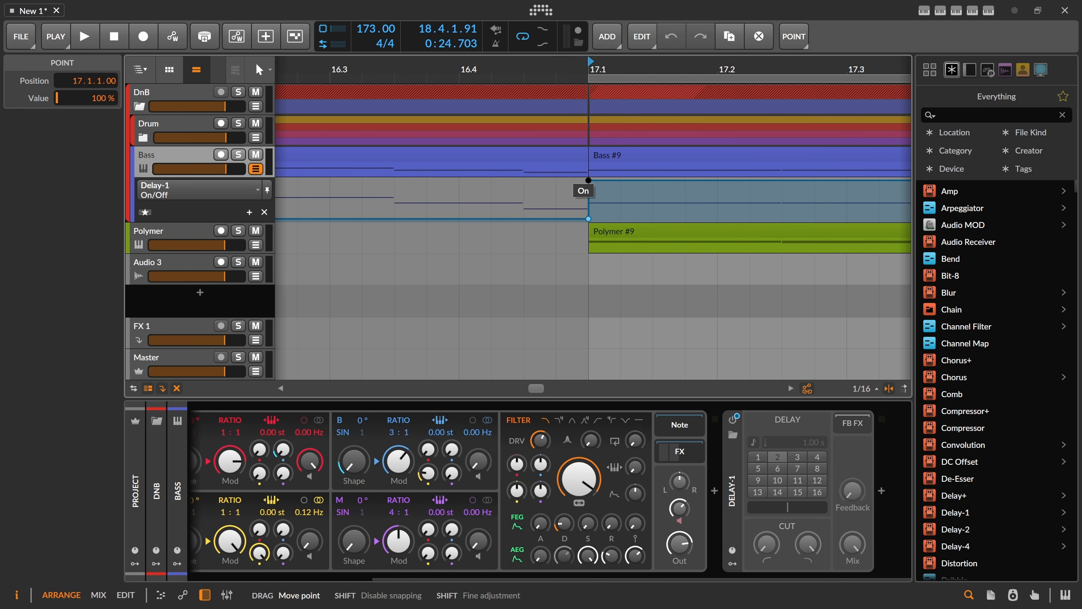
drag(588, 219, 524, 219)
click(490, 184)
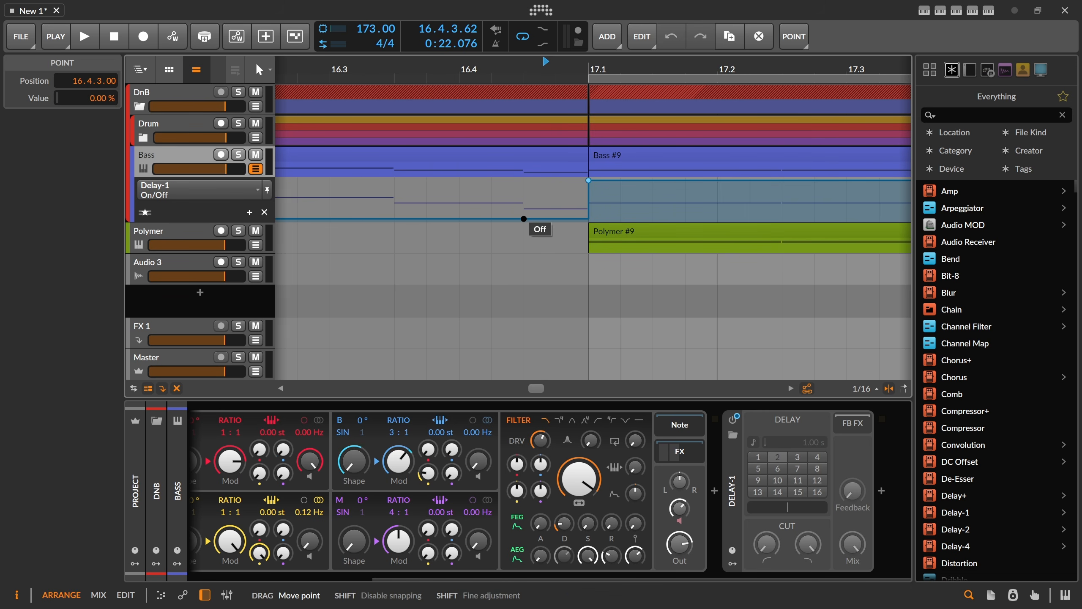
drag(588, 181, 556, 180)
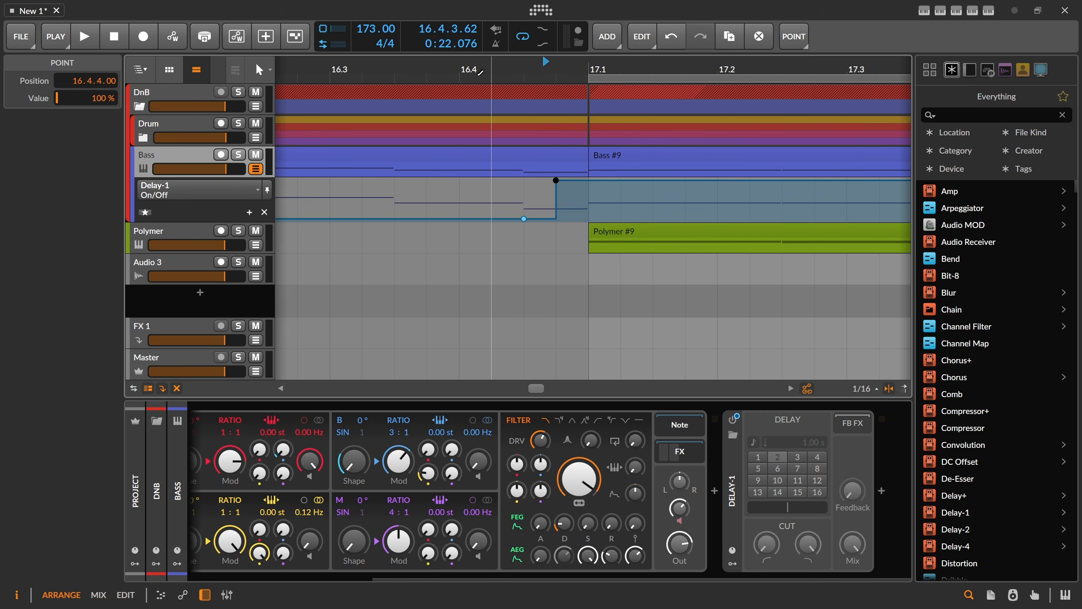
Step: Extend the loop region to cover bars 9–33 and play the arrangement from bar 9
click(464, 73)
key(space)
drag(503, 73, 369, 78)
key(space)
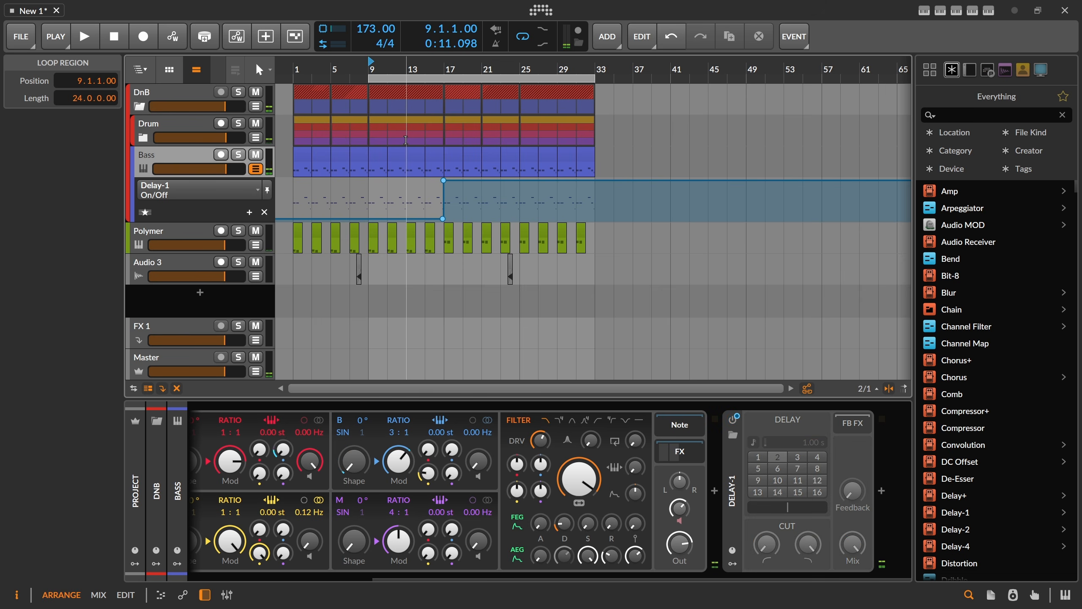
key(space)
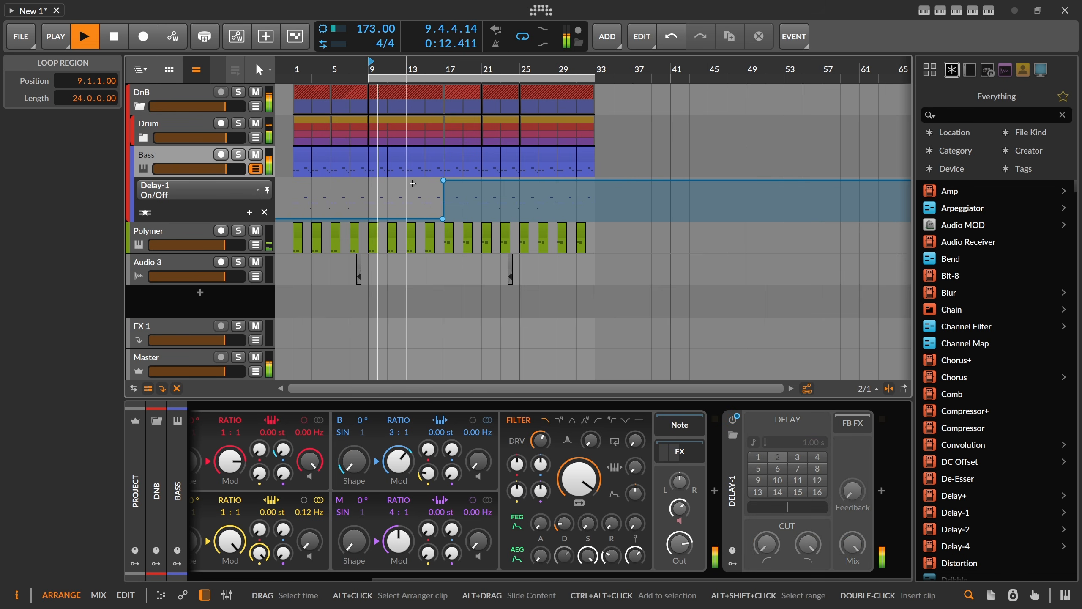
Step: Show the Polymer track's devices, hide the Bass track's automation lane, and unfold the Drum group
click(196, 236)
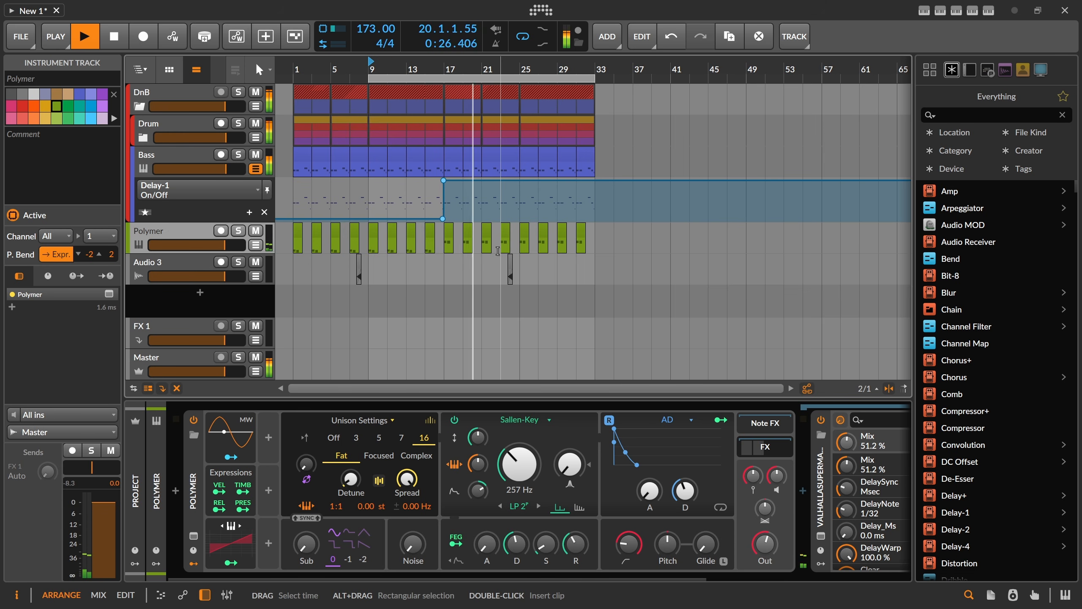
click(258, 170)
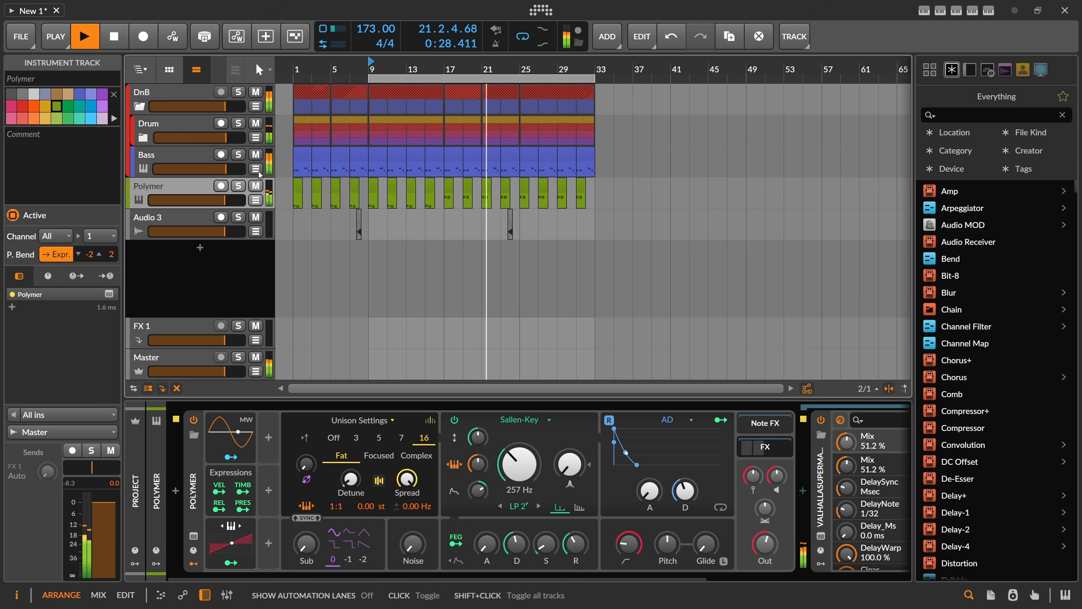
drag(388, 68, 473, 85)
click(153, 136)
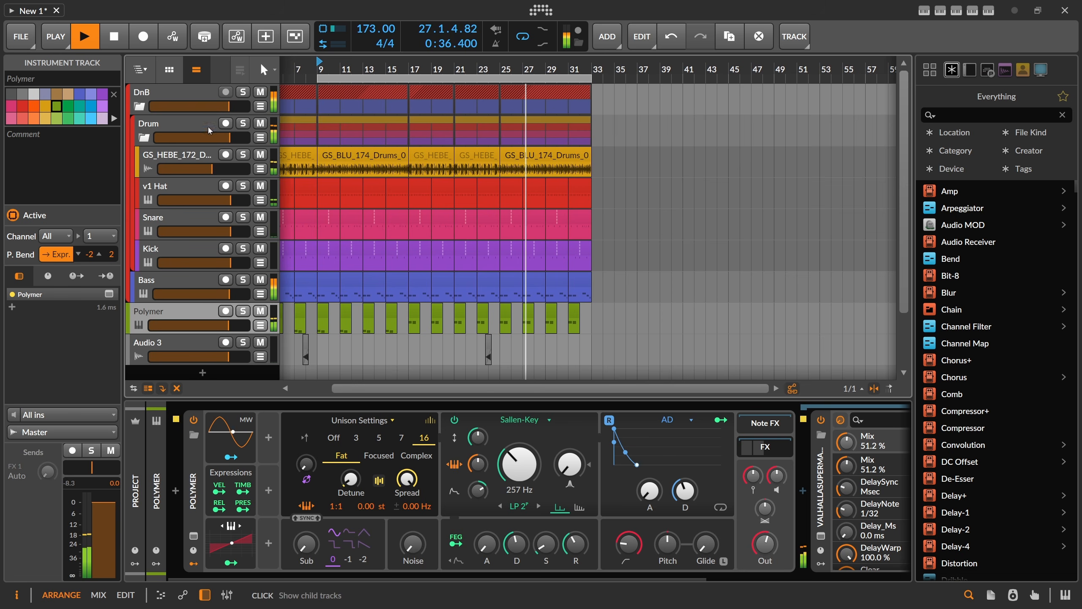
scroll(347, 73, up, 2)
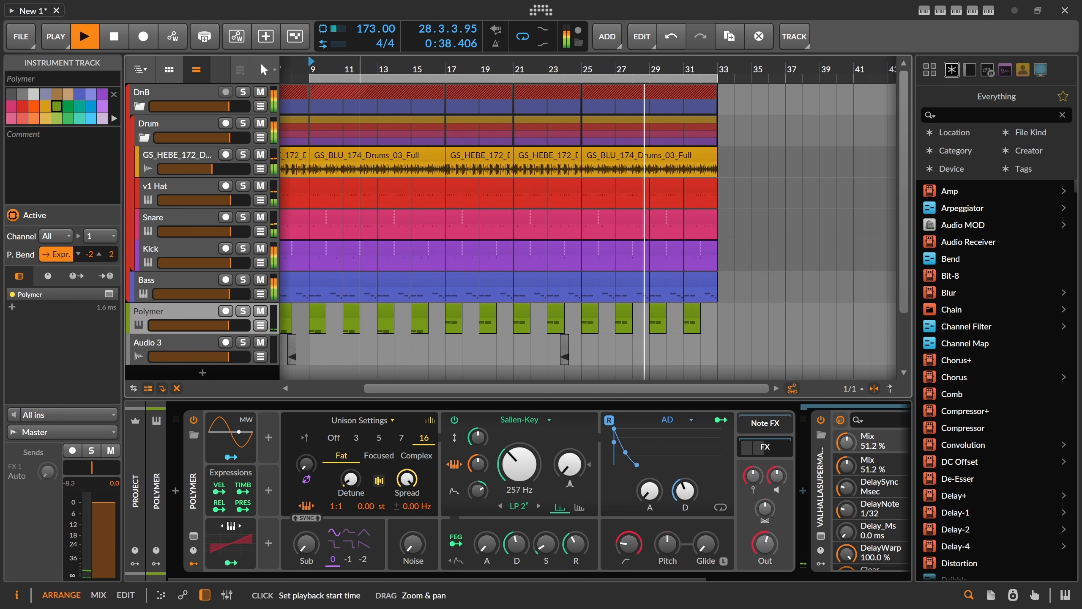
key(space)
Step: Split the v1 Hat #12 clip and the GS_HEBE_172 drum loop clip before bar 25 at 24.4.1
click(576, 162)
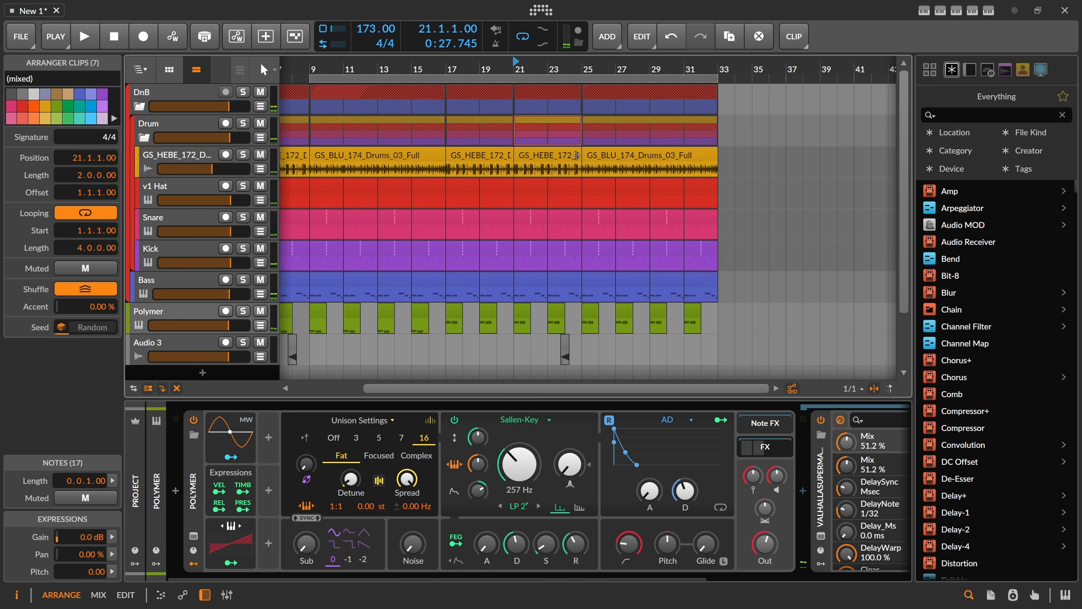
drag(581, 58, 598, 107)
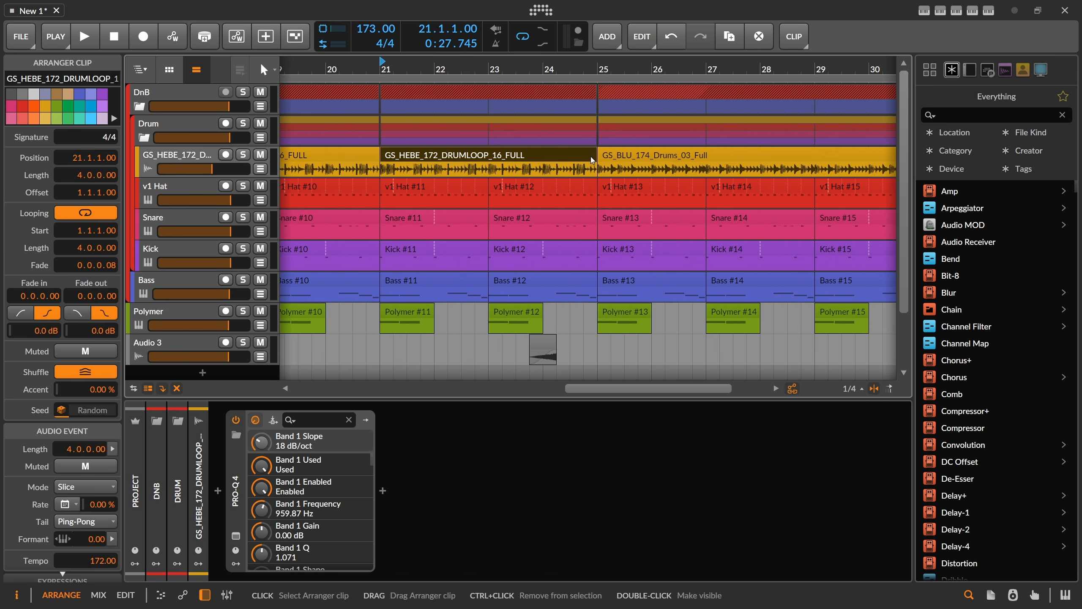
click(587, 194)
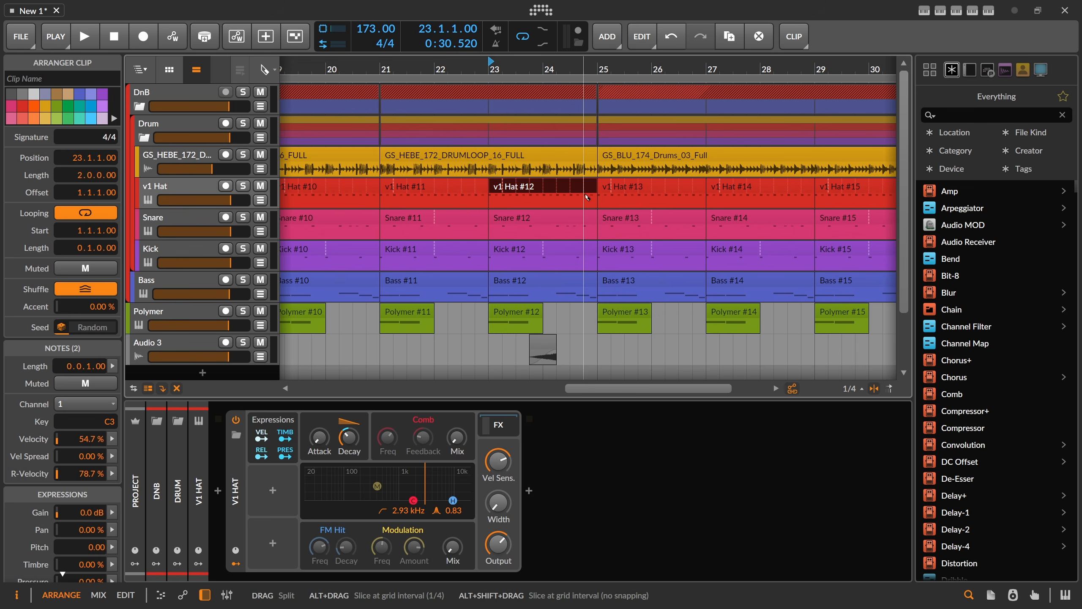
click(586, 202)
drag(588, 64, 601, 187)
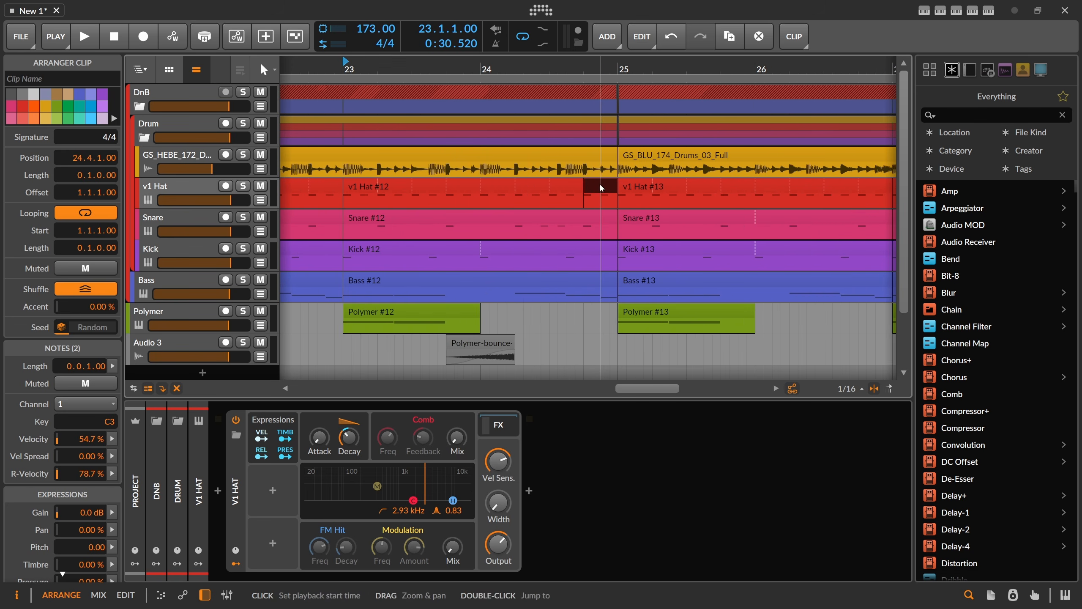
key(5)
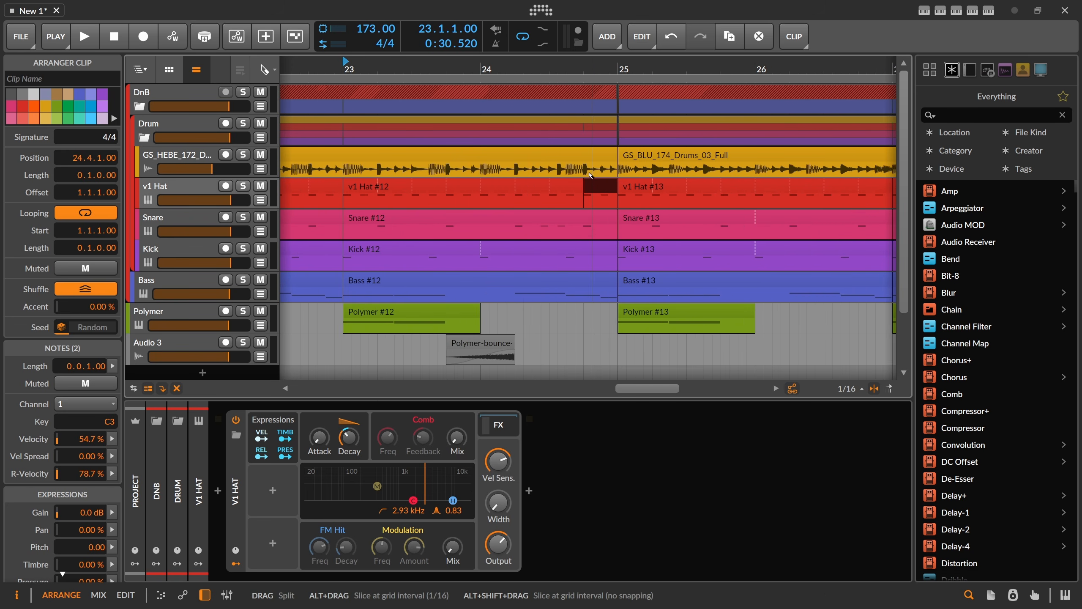
click(584, 174)
key(1)
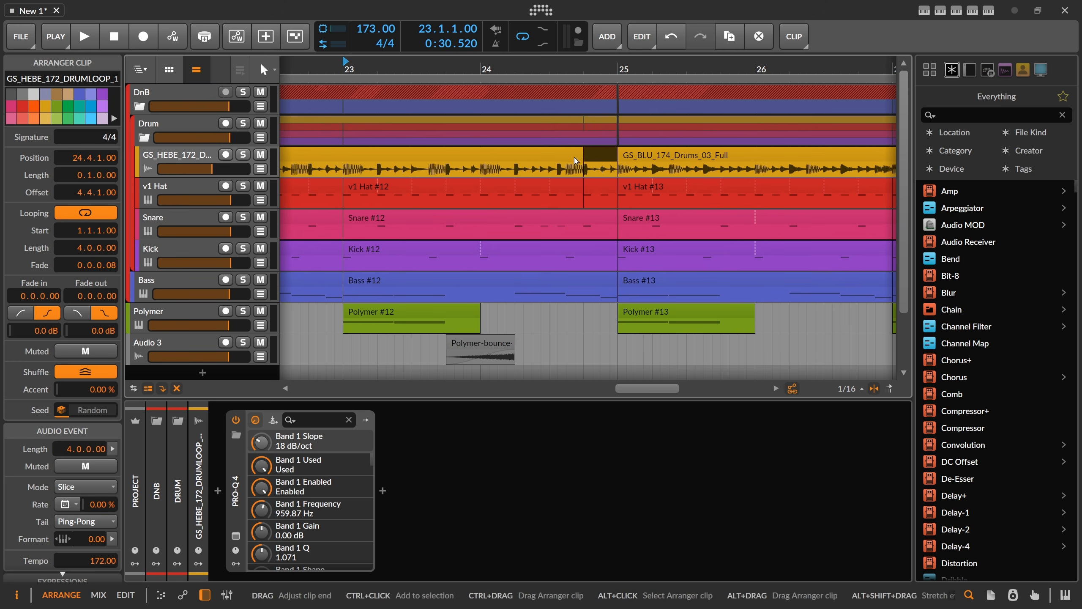
Step: Open a one-beat gap in the GS_HEBE_172 drum loop, with its last piece starting at 24.3.3 for 0.1.2, and play the transition
mouse_move(574, 157)
mouse_down()
mouse_move(526, 162)
mouse_move(617, 151)
mouse_up()
click(559, 69)
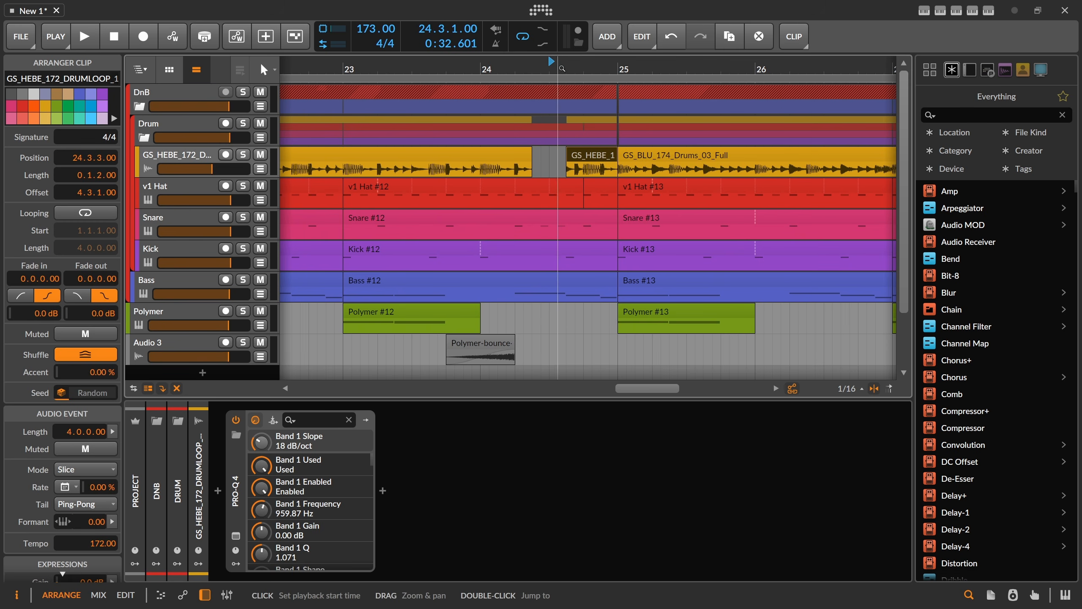
key(space)
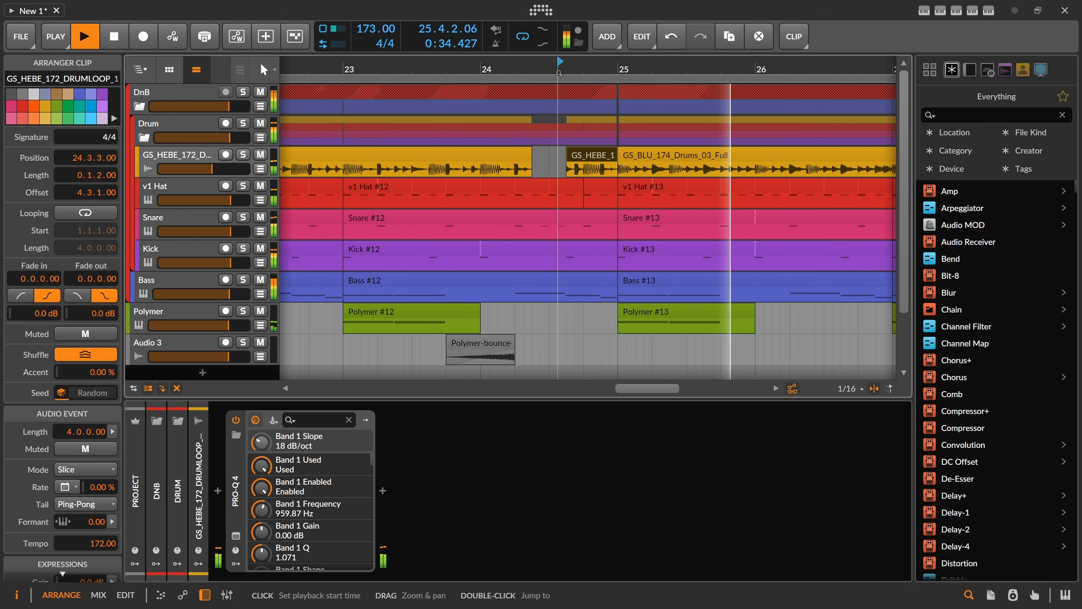
key(space)
click(522, 68)
key(space)
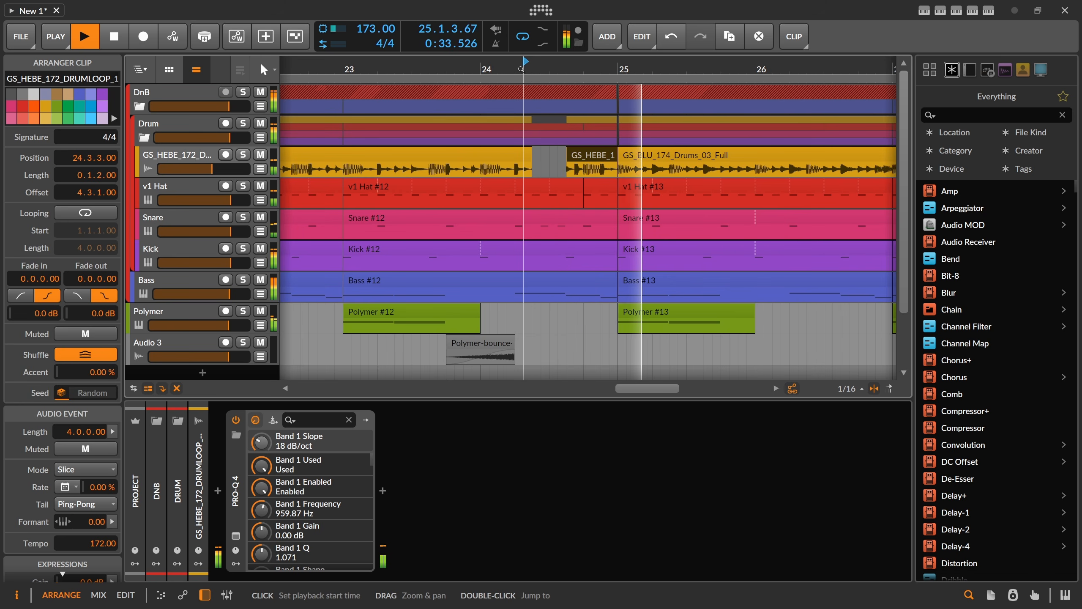
drag(557, 68, 522, 69)
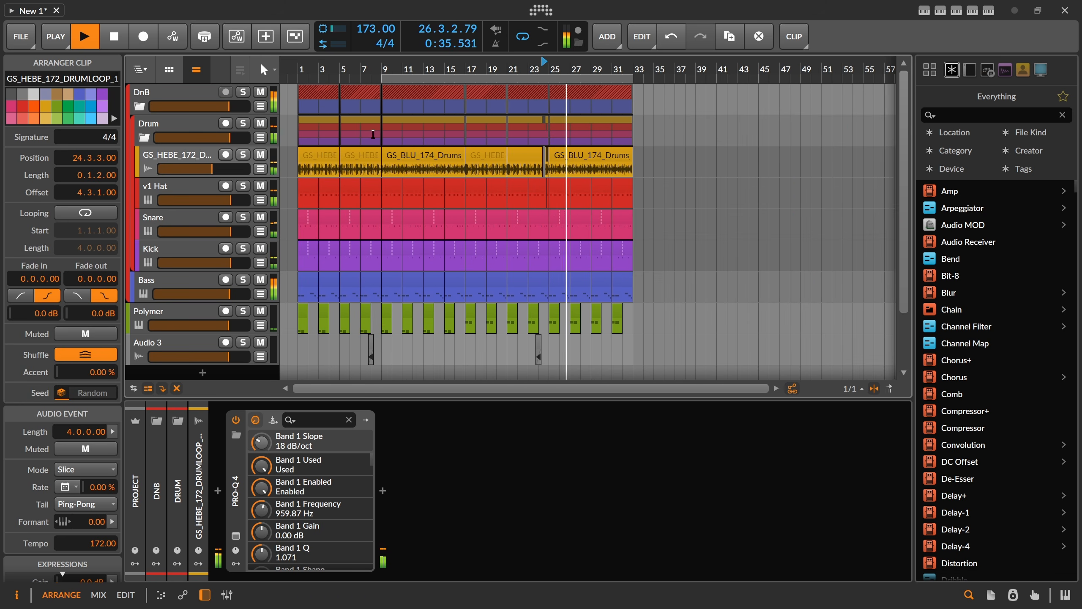
Step: Set the loop region to bars 17–33 and play the arrangement from bar 17
click(509, 68)
key(space)
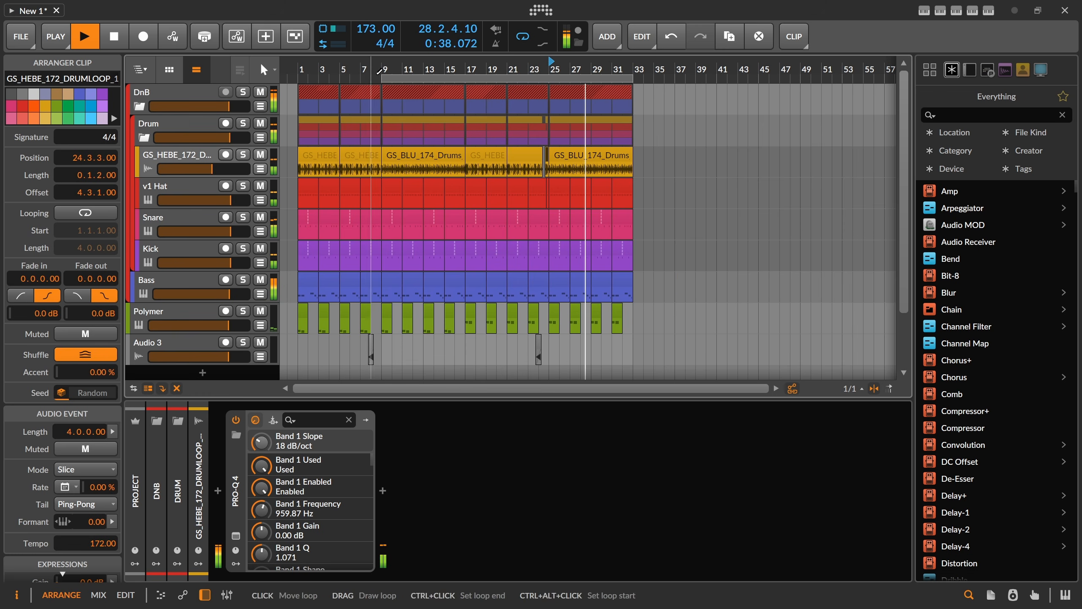
drag(382, 78, 507, 77)
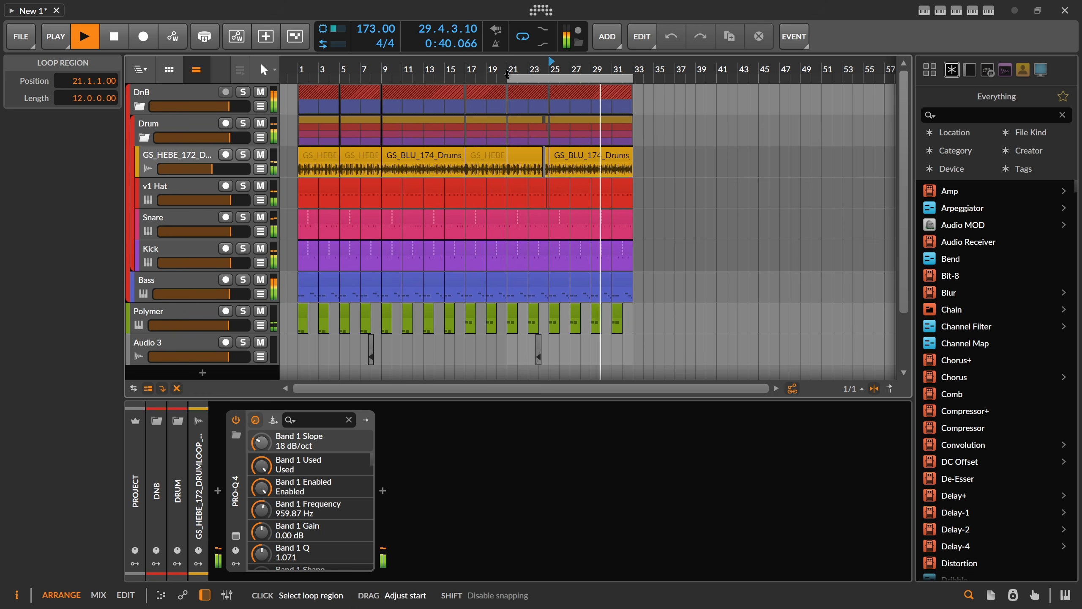
mouse_move(507, 74)
mouse_down()
mouse_move(466, 75)
mouse_move(478, 99)
mouse_up()
double_click(467, 66)
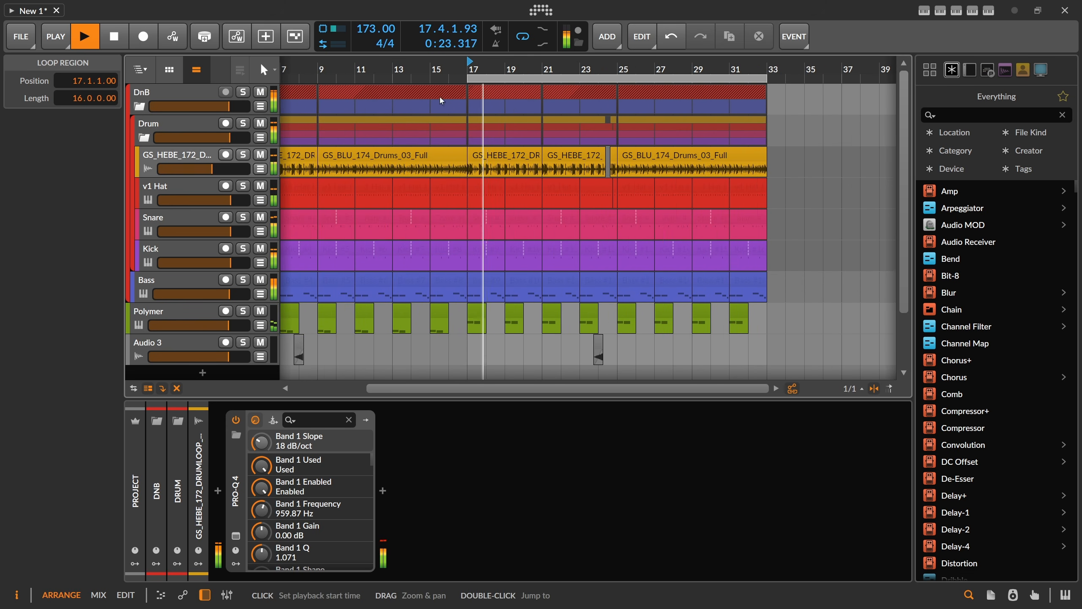
Step: Show the Bass track's automation lane around bar 17, stop playback and display the track's devices
click(260, 294)
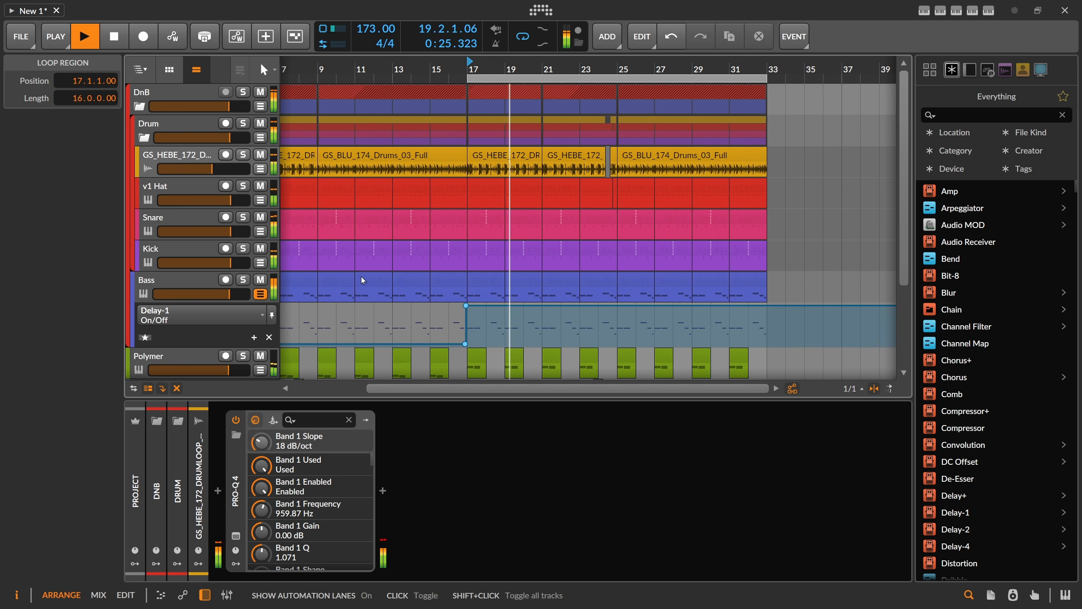
key(space)
drag(485, 68, 507, 103)
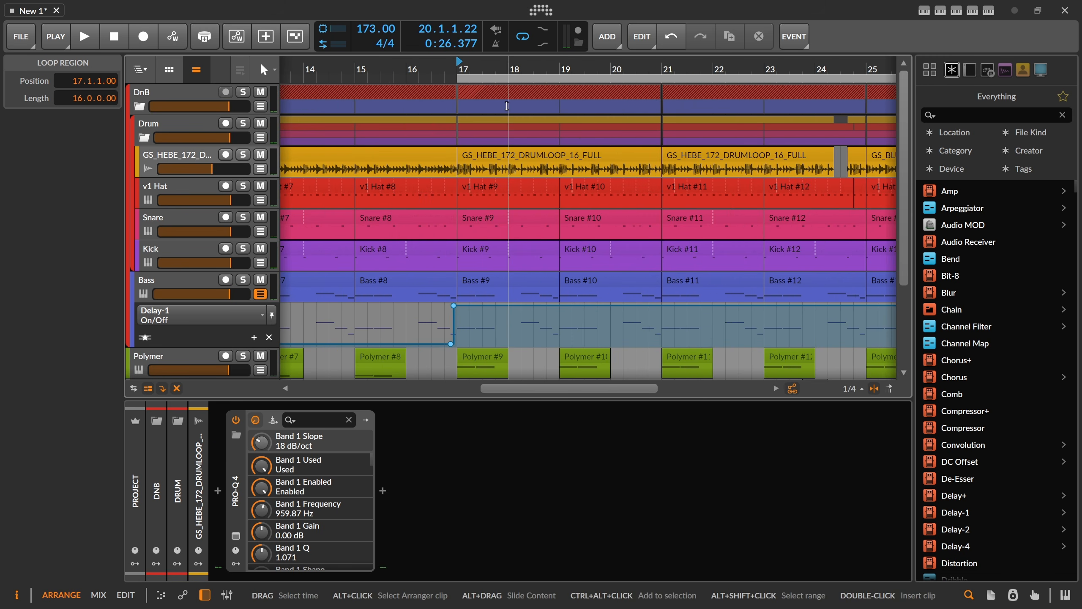
click(187, 282)
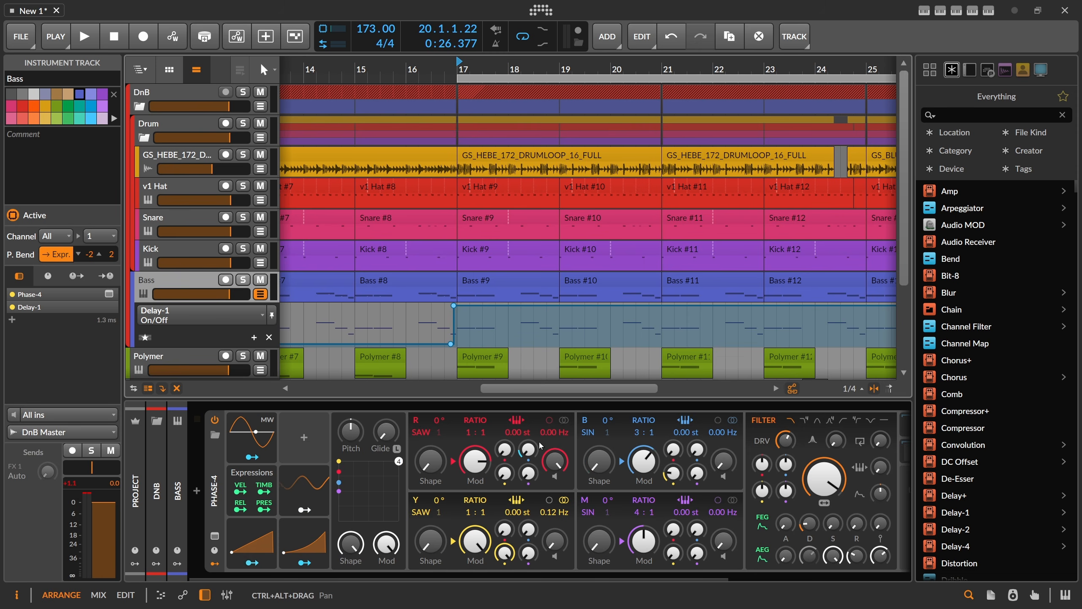
Step: Add a Macro modulator to the Bass track's Phase-4 and name it Mod
click(306, 438)
text(mac)
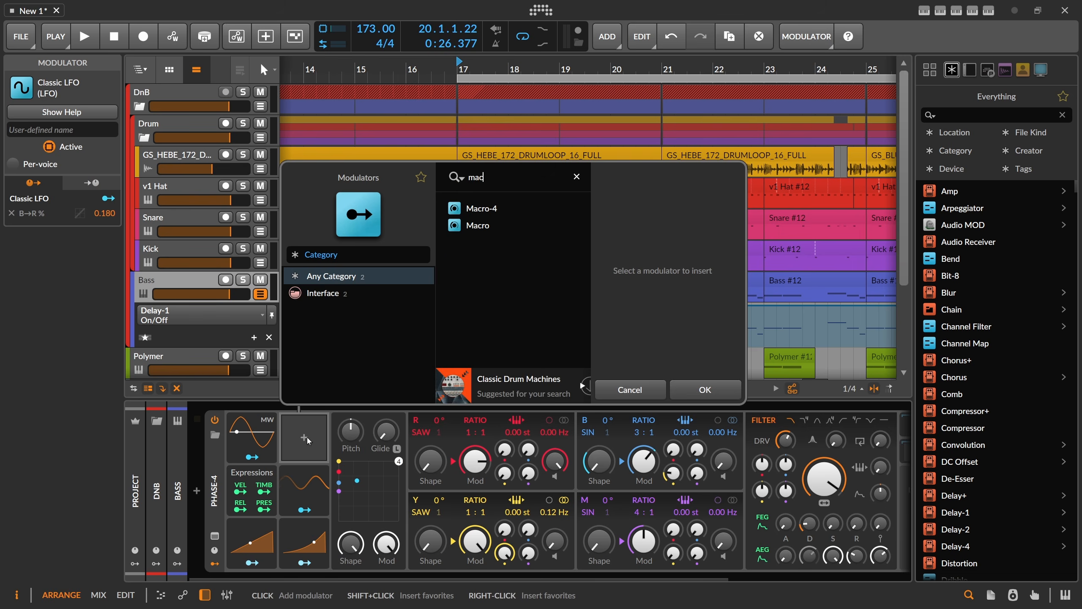
key(Down)
key(Return)
double_click(315, 422)
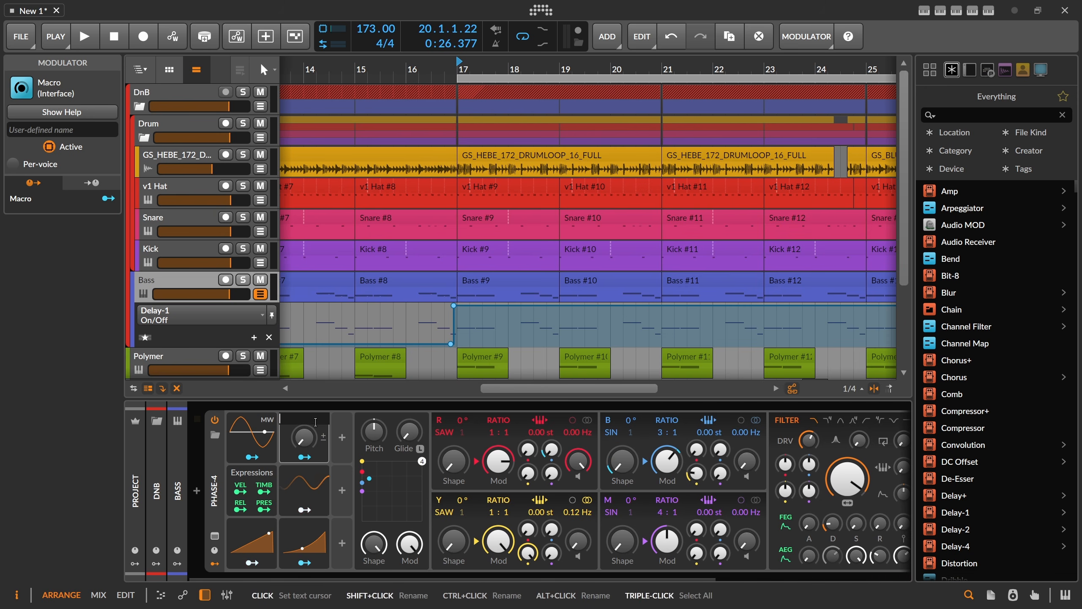
text(Mod)
key(Return)
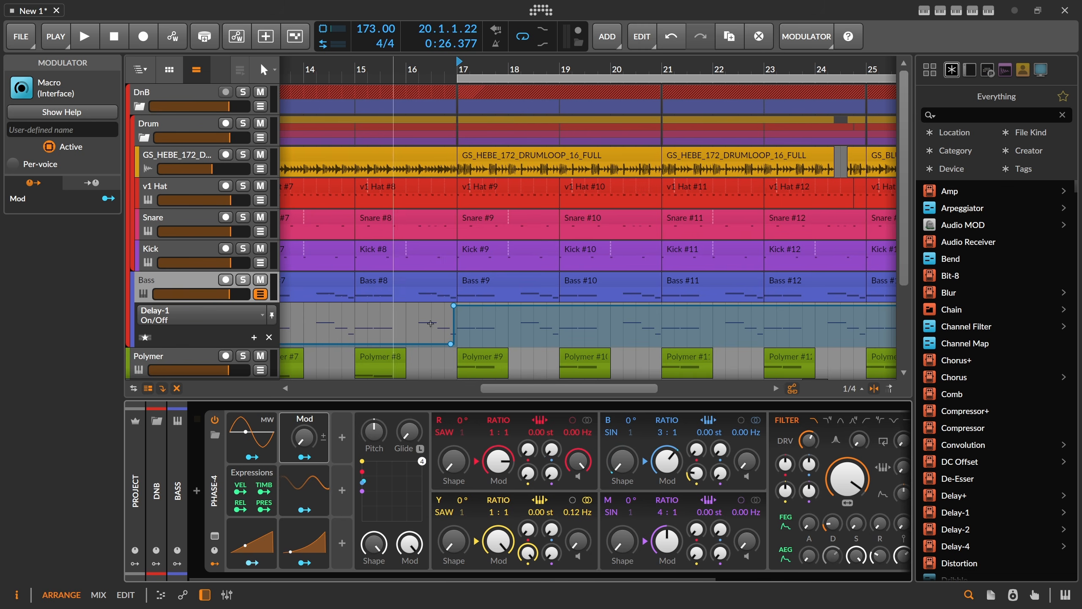
Step: Automate the Mod macro on the Bass track with a short ramp up to 100 % at 17.1.1.00 and play it
click(320, 436)
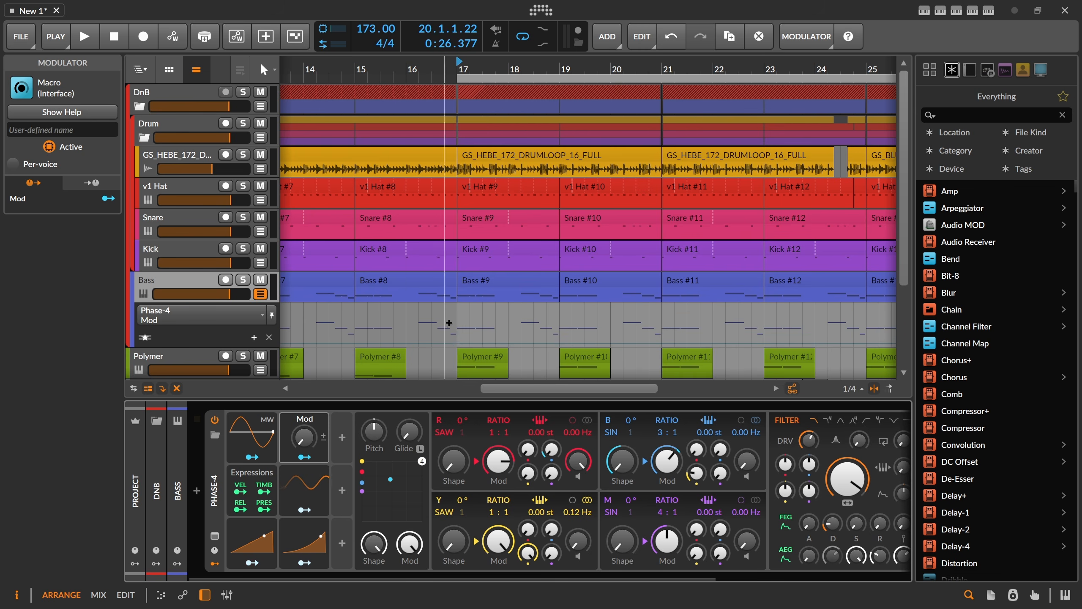
click(444, 344)
click(457, 305)
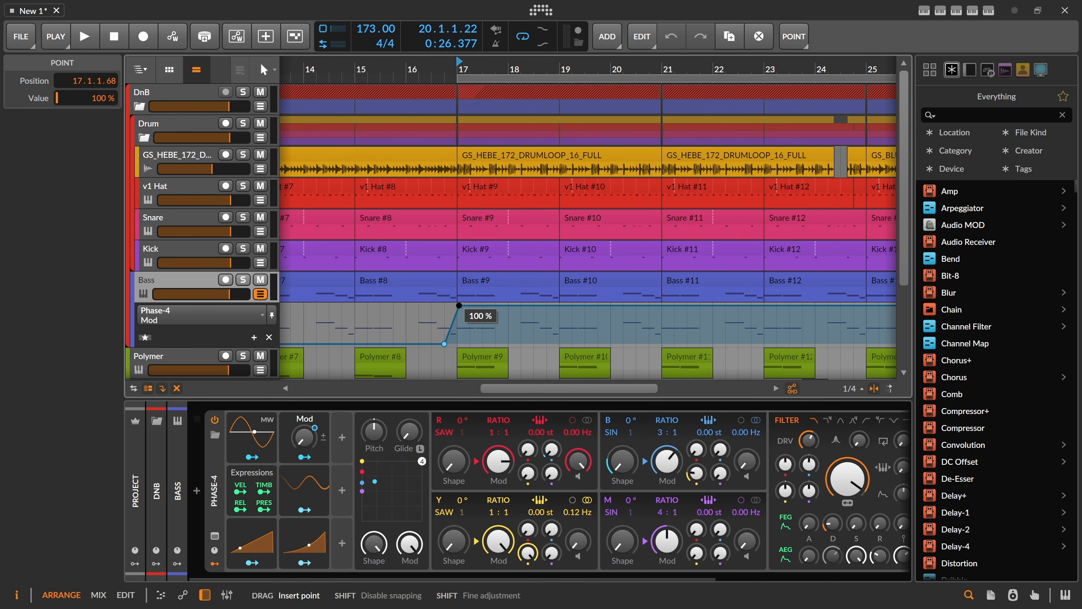
key(space)
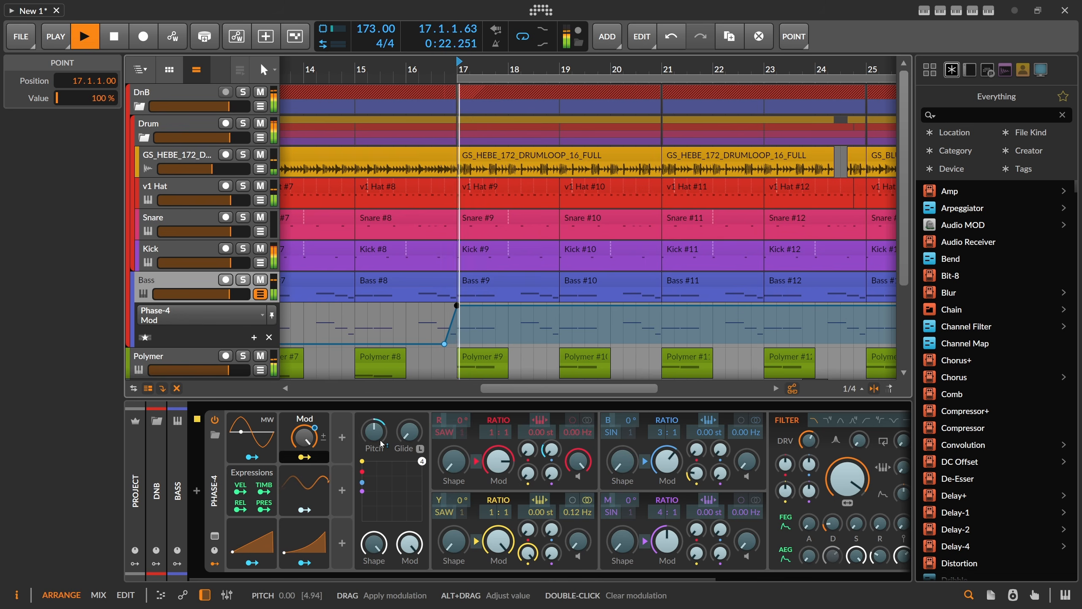
Step: Map the Mod macro to Phase-4's B ratio nominator so it rises to 4, and audition the bass from bar 17
scroll(425, 562, right, 4)
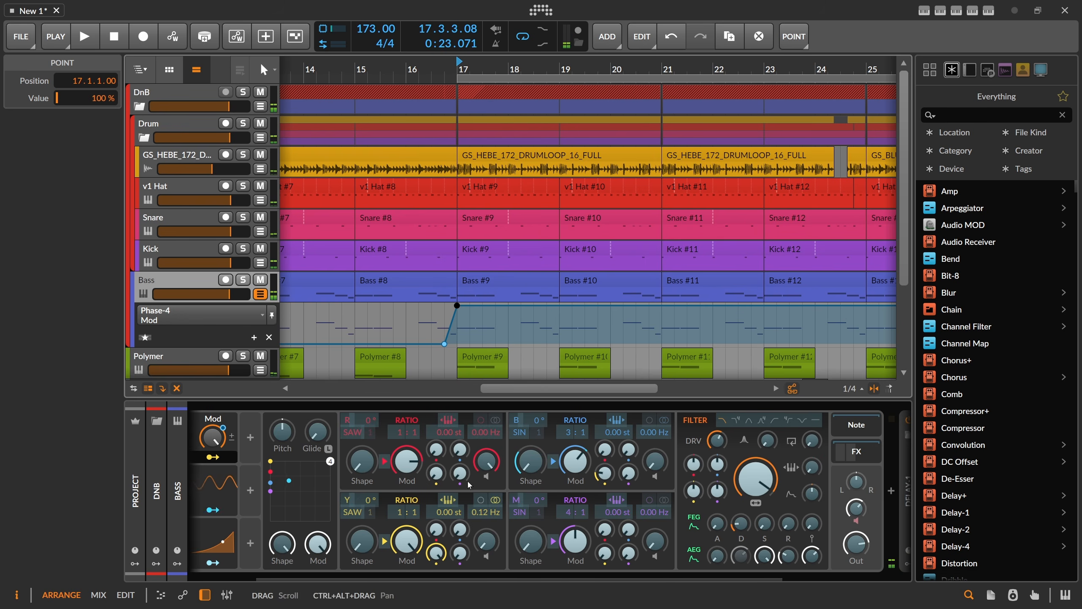
drag(566, 432, 569, 436)
key(space)
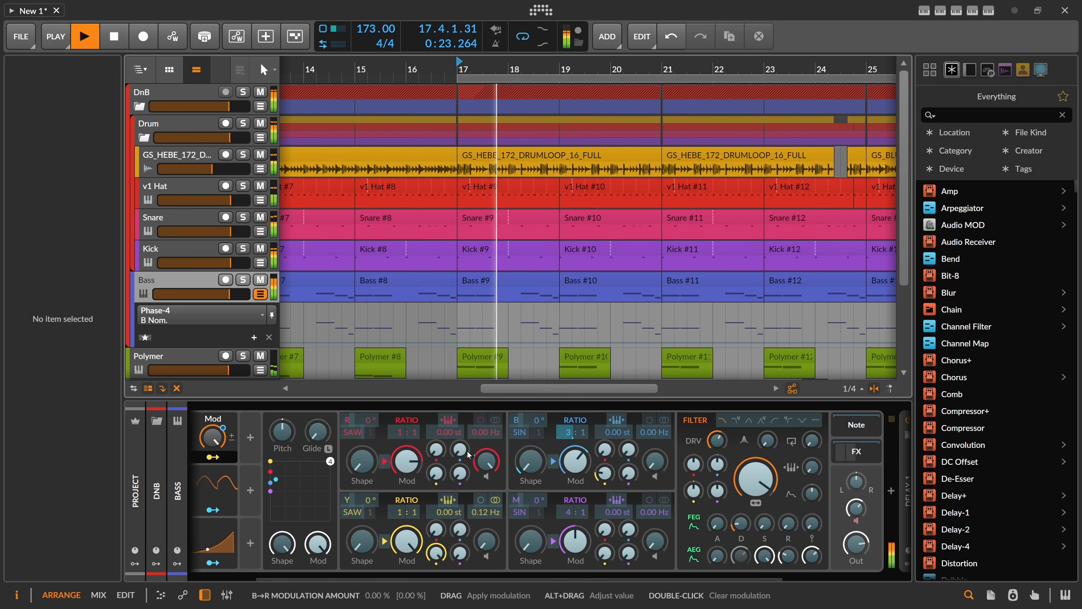
key(space)
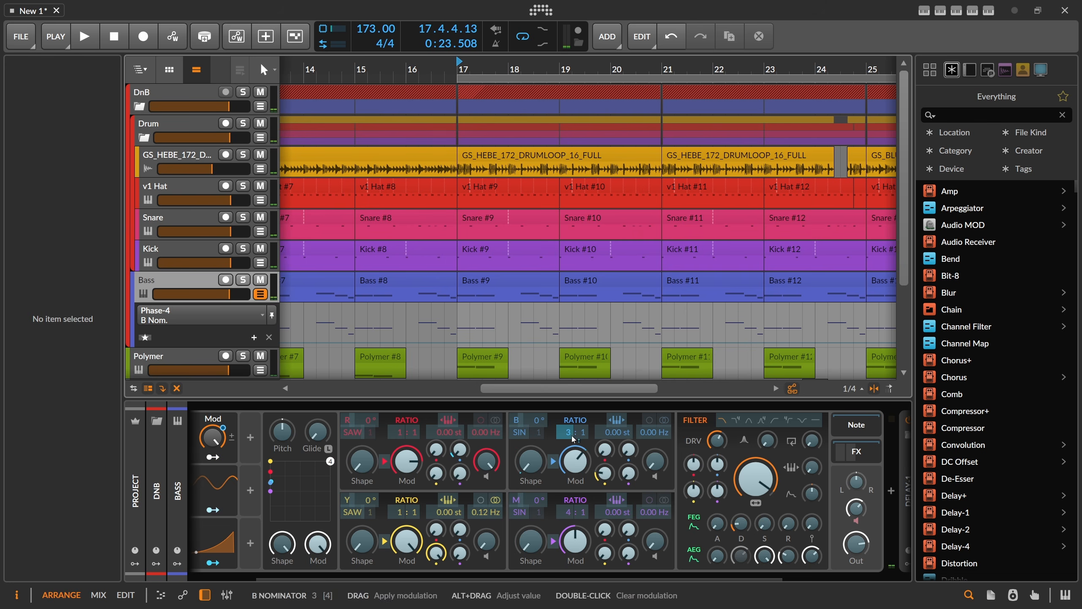
key(space)
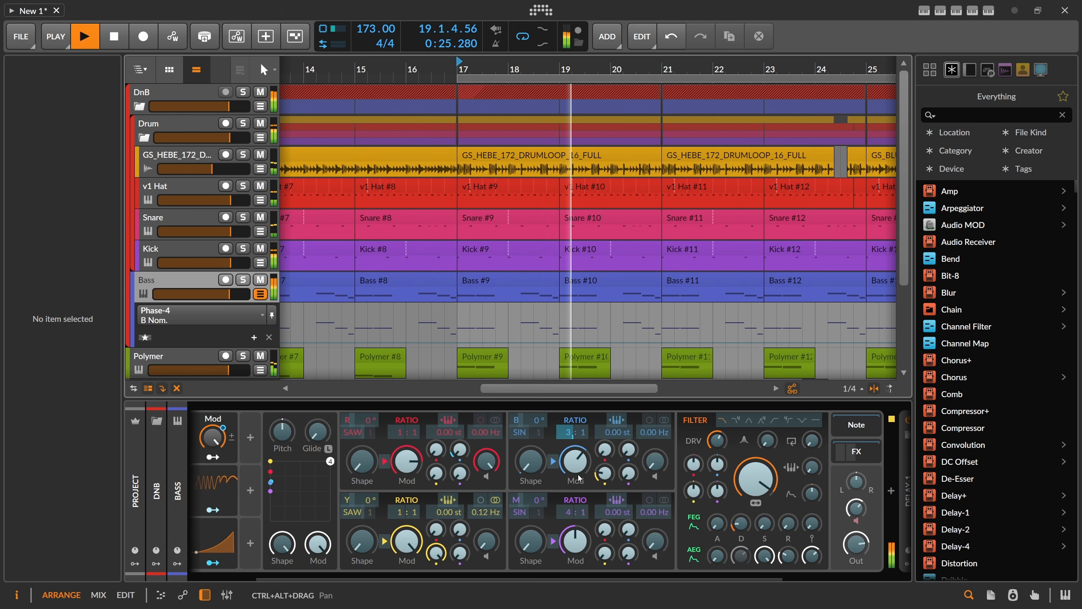
key(space)
Step: Map the Mod macro to the Phase of Phase-4's Classic LFO and play the section
drag(379, 576, 267, 581)
click(305, 487)
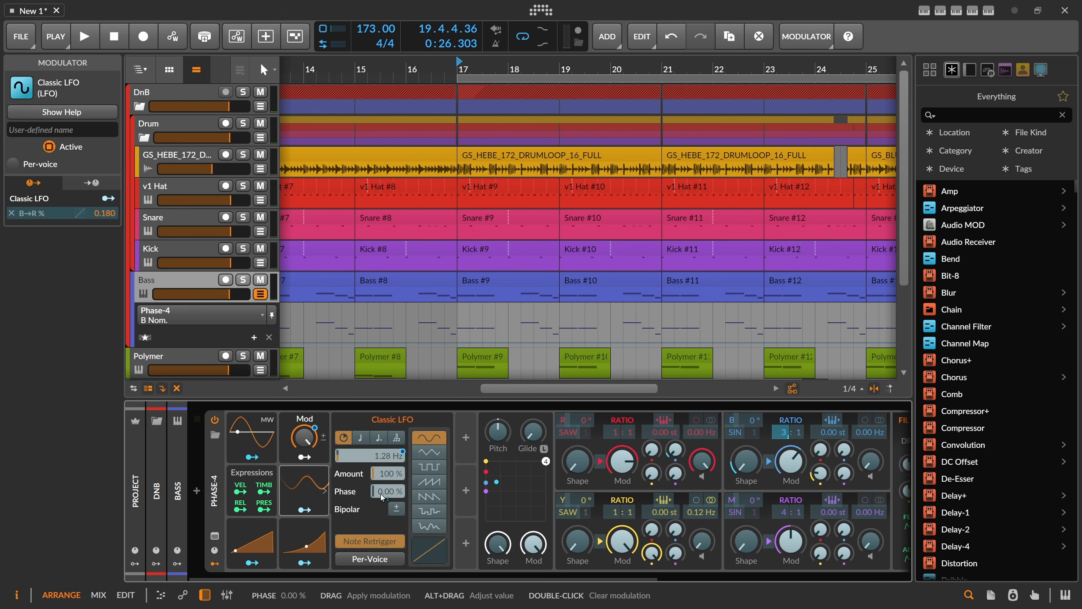
drag(393, 491, 393, 460)
key(space)
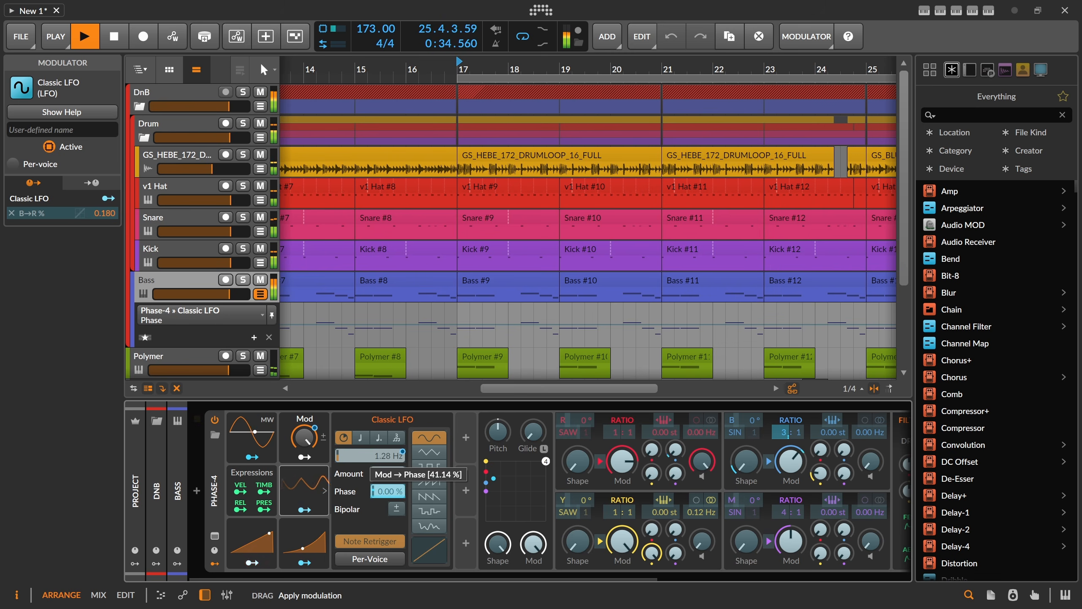
Step: Try Mod modulation on Phase-4's R Shape and M→R amounts, and map it to the Y→B modulation amount
drag(498, 73, 497, 31)
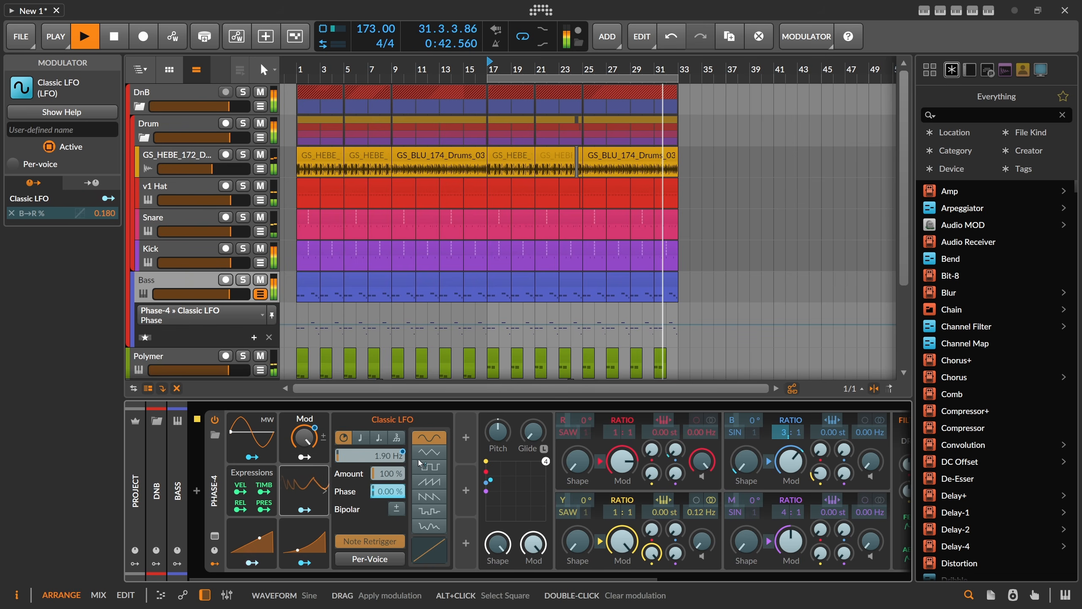
drag(422, 579, 526, 578)
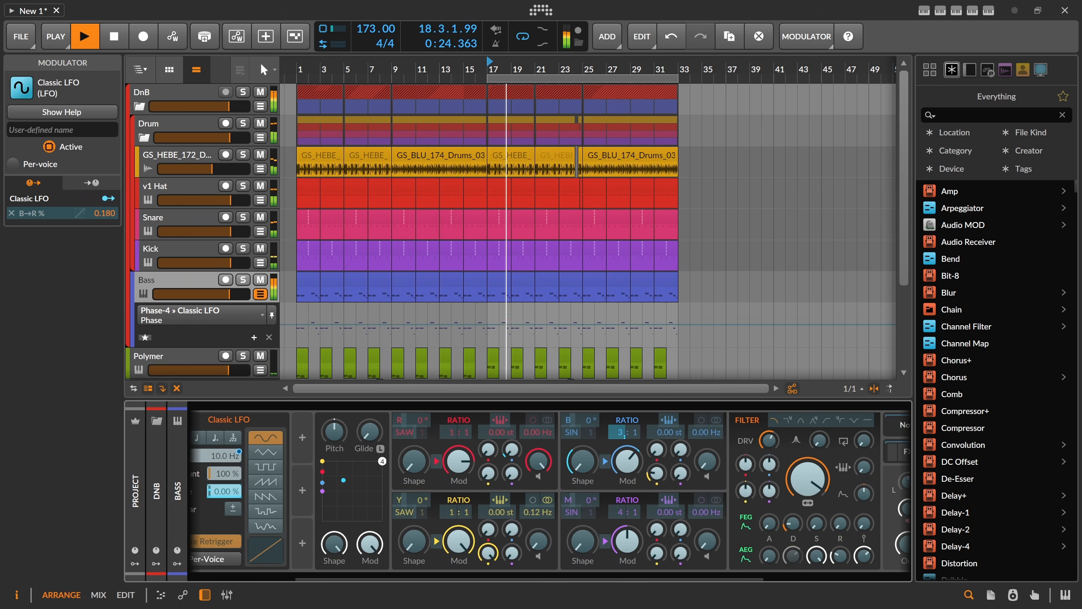
drag(414, 461, 413, 448)
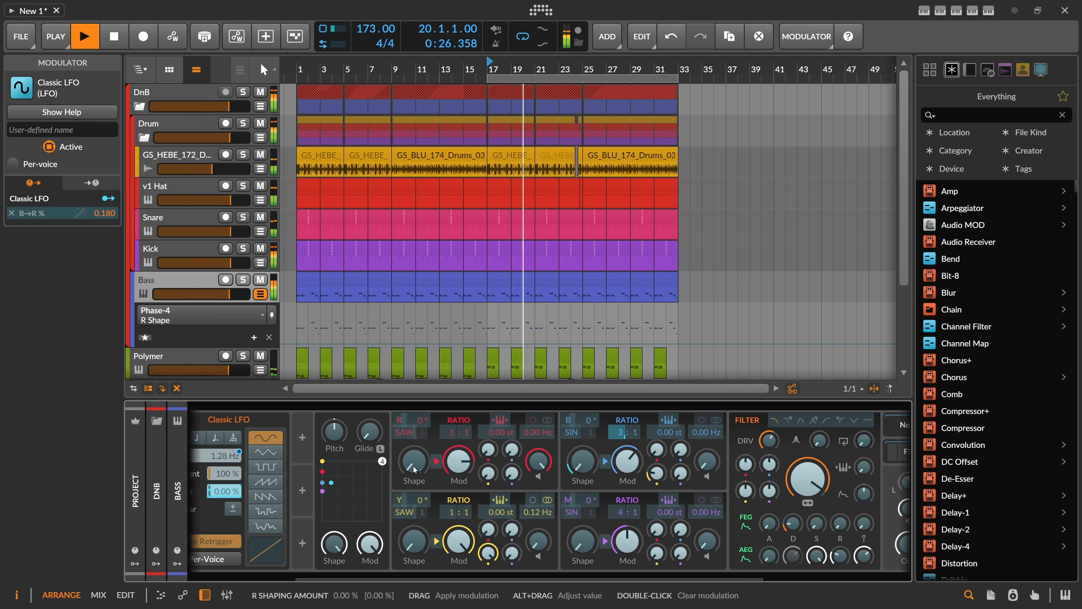
drag(511, 473, 511, 472)
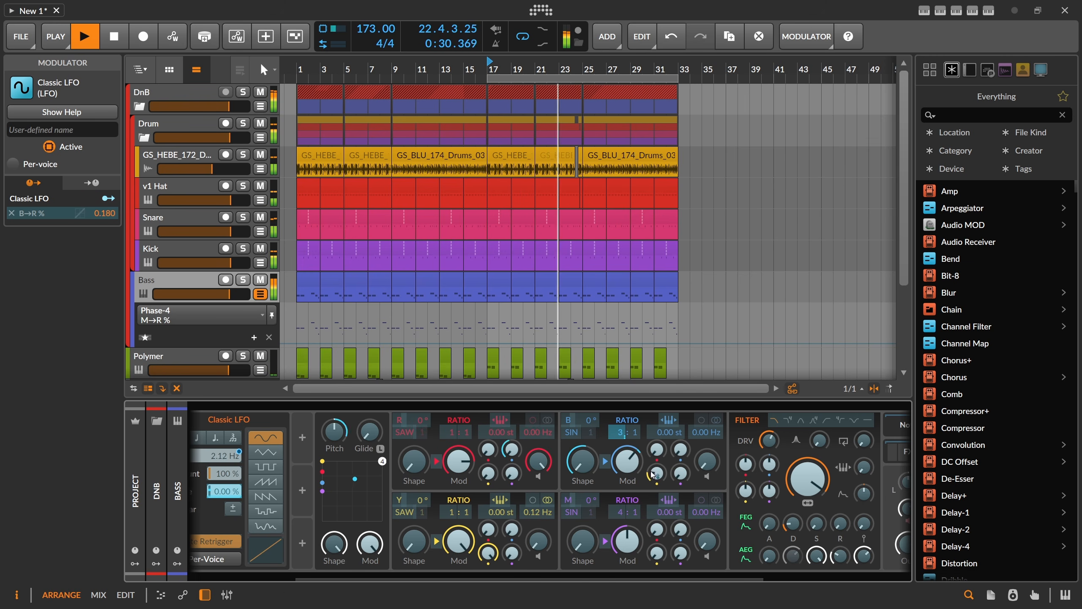
drag(653, 474, 653, 473)
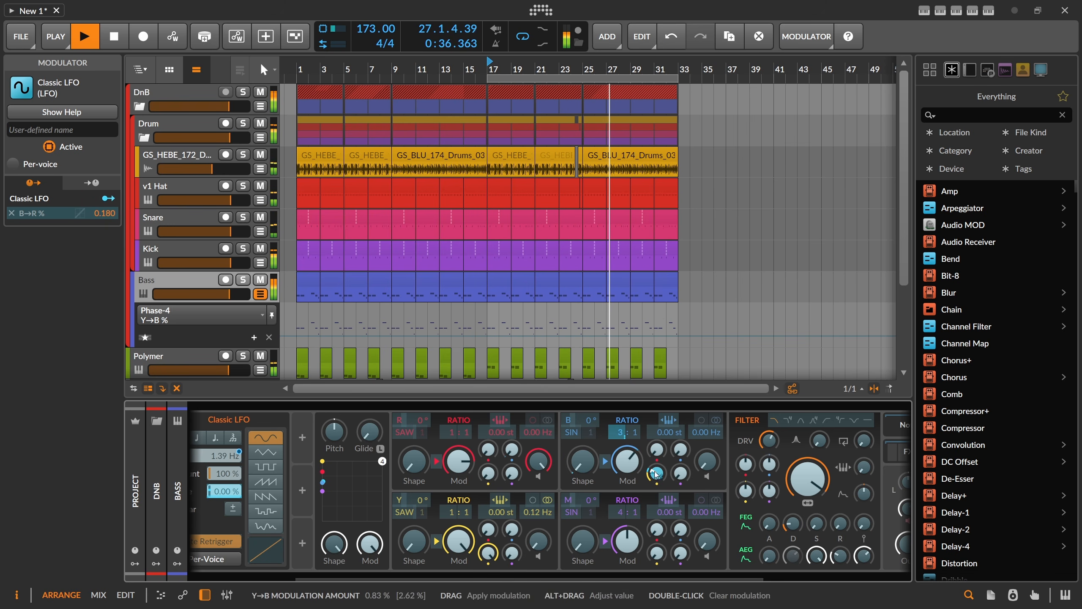
Step: Hide the Bass track's automation lane and extend the loop region to cover bars 1–33
click(260, 293)
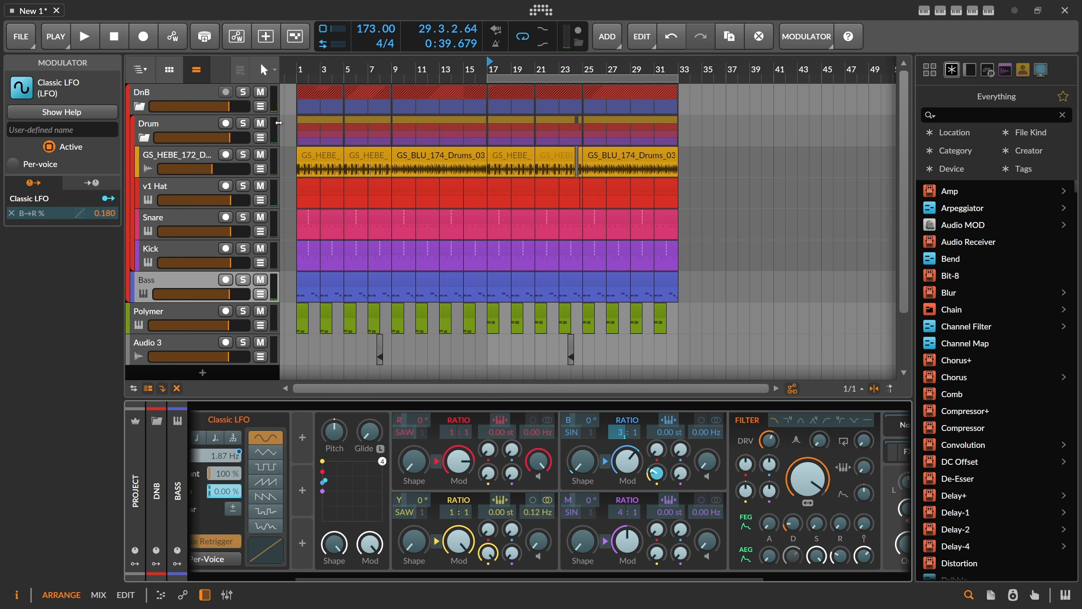
scroll(367, 70, down, 1)
drag(463, 78, 300, 78)
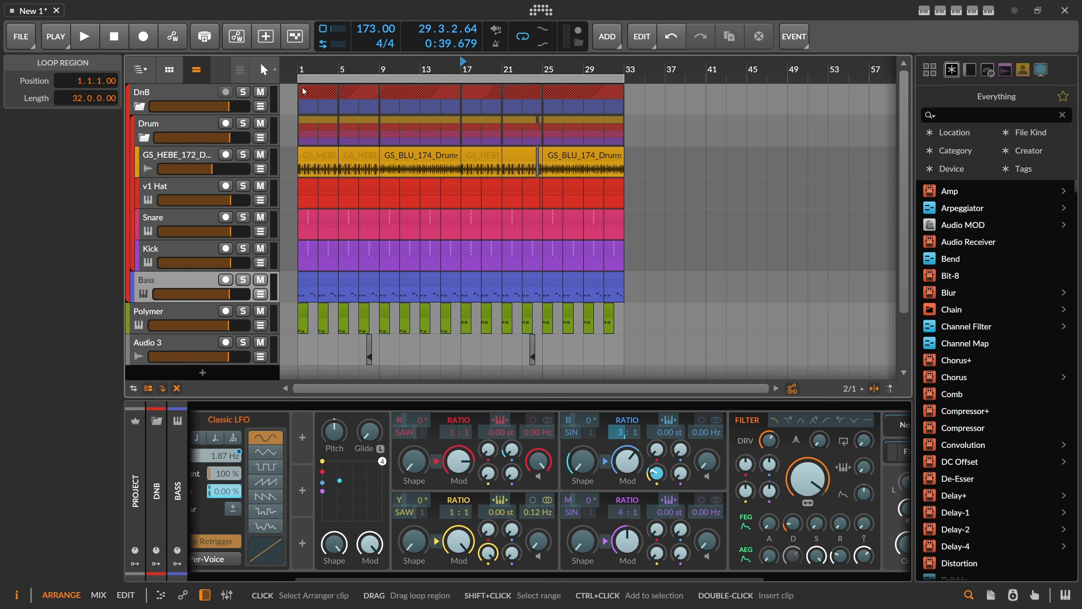
scroll(306, 60, up, 1)
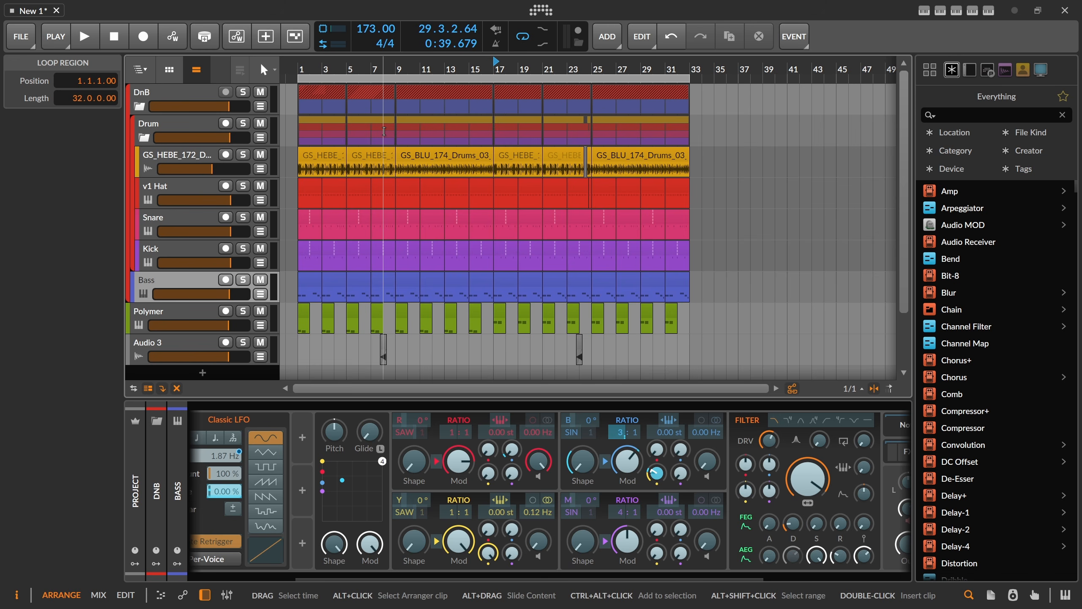
drag(546, 66, 546, 67)
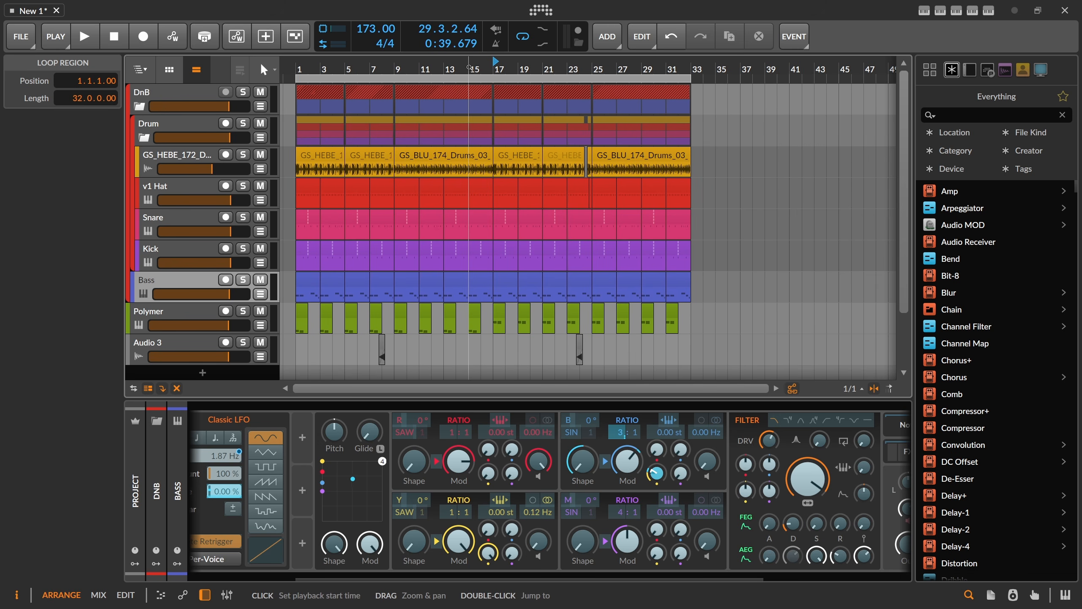
Step: Shorten the loop region to bars 25–33 and set the playback start to 25.3.1
drag(299, 79, 483, 77)
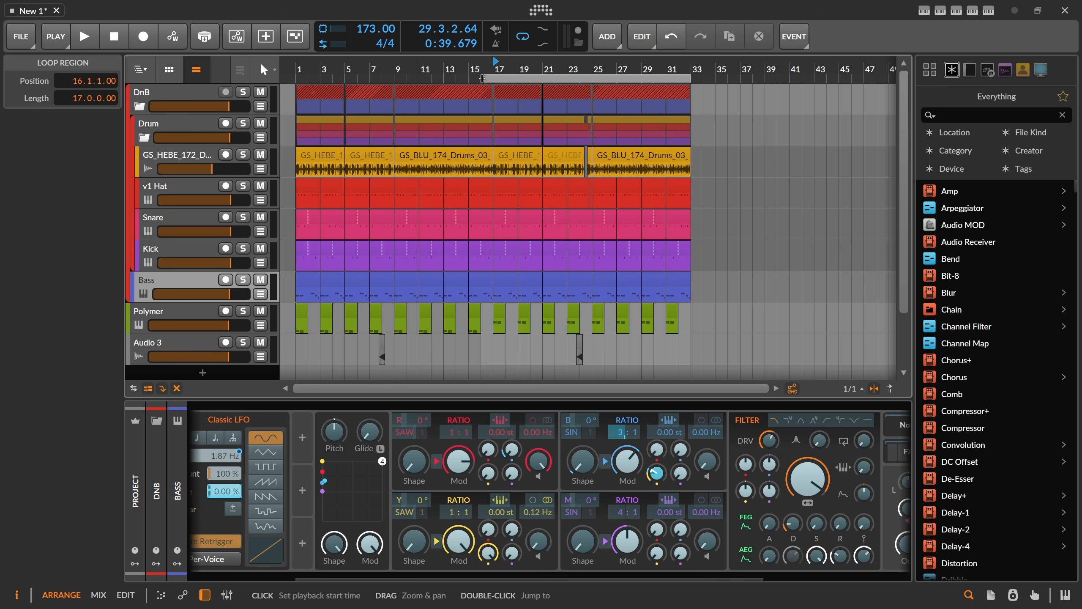
drag(483, 78, 606, 78)
scroll(507, 107, up, 1)
scroll(513, 138, down, 2)
scroll(613, 84, up, 3)
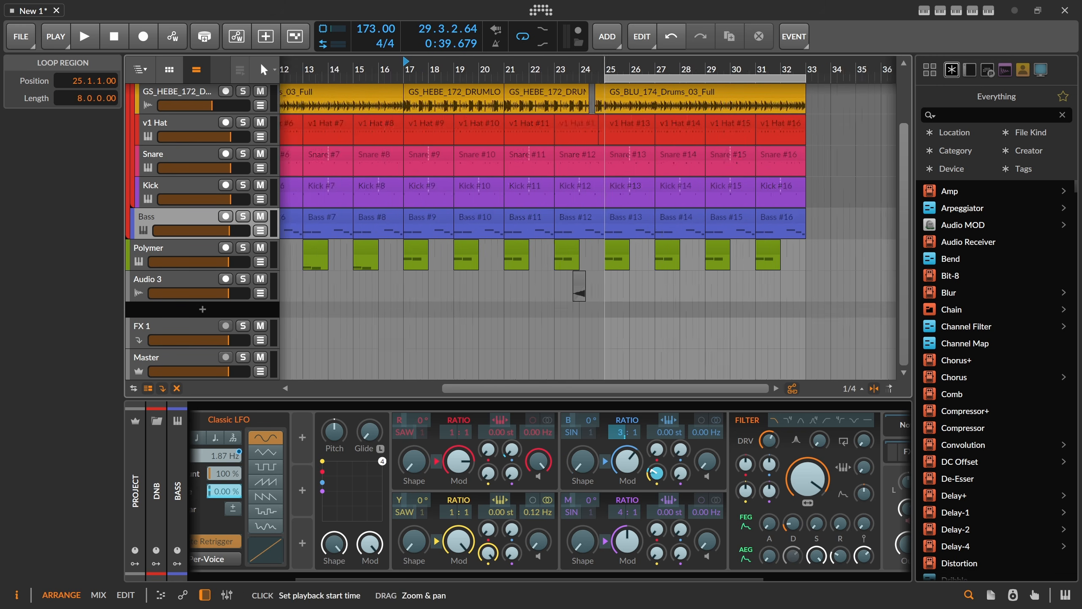
click(639, 69)
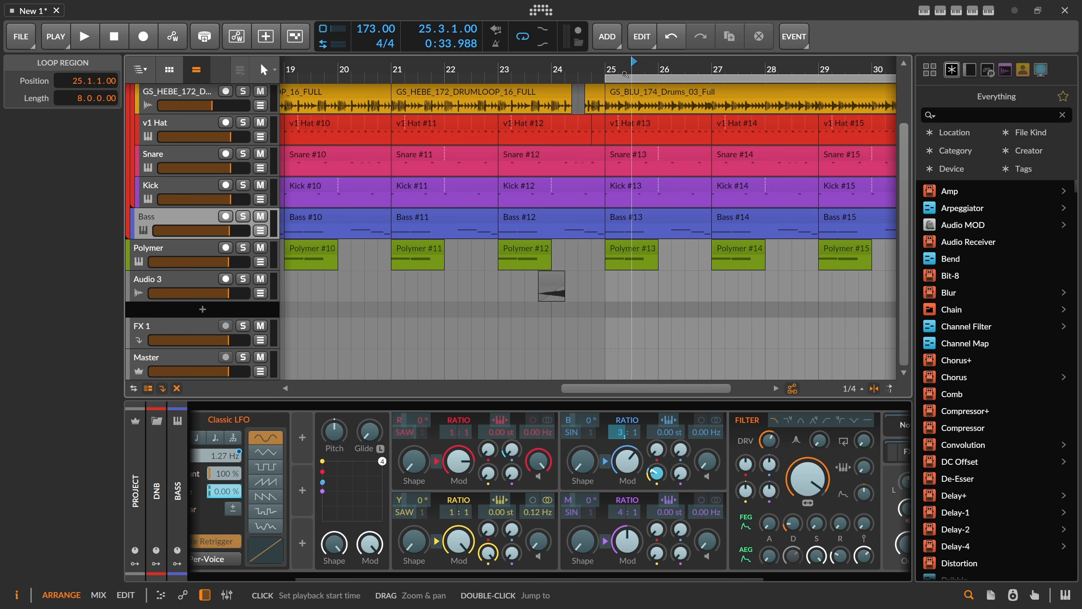
Step: Play the end of the arrangement starting within bar 29
drag(616, 73, 602, 38)
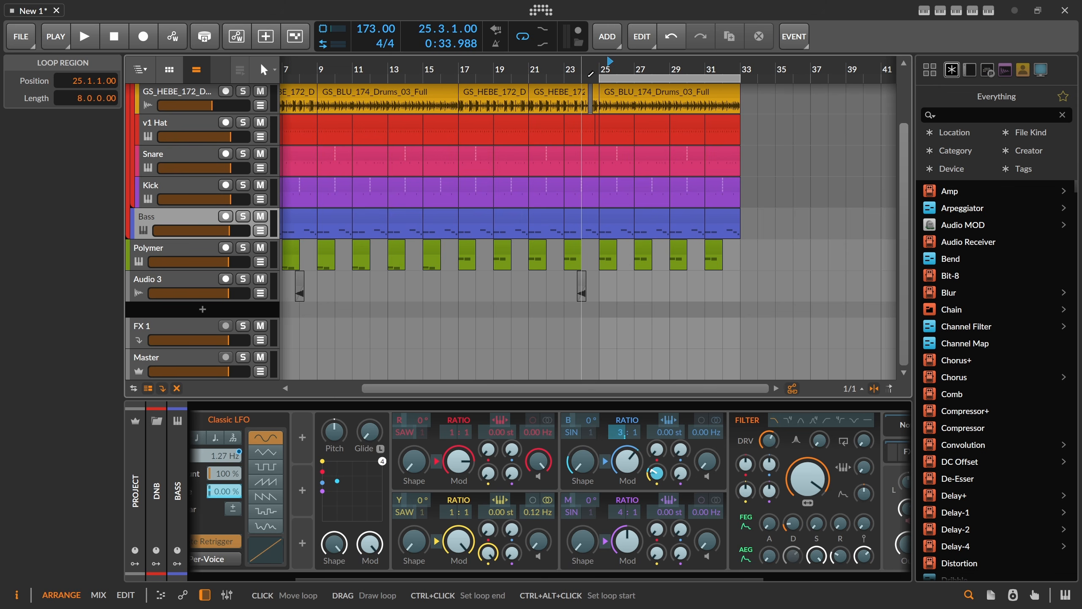
scroll(618, 74, up, 5)
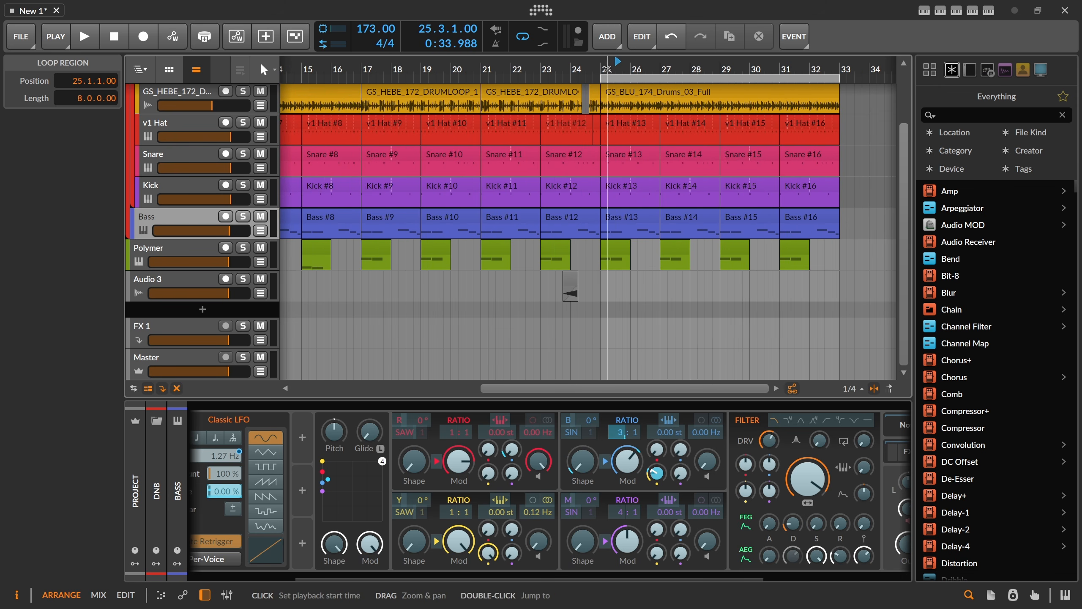
scroll(620, 73, up, 5)
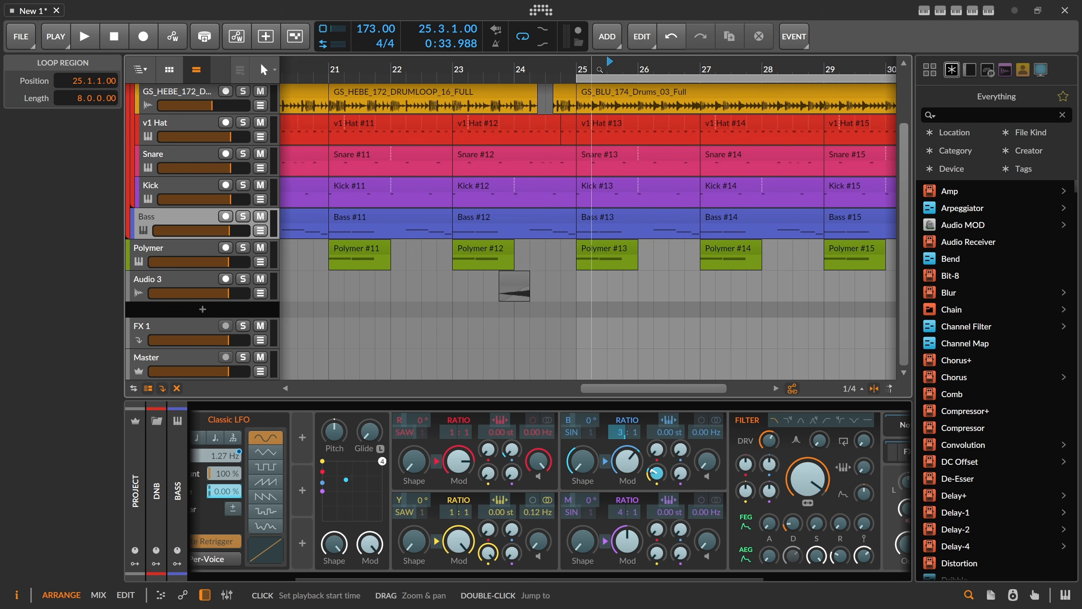
scroll(556, 74, down, 10)
scroll(619, 73, up, 10)
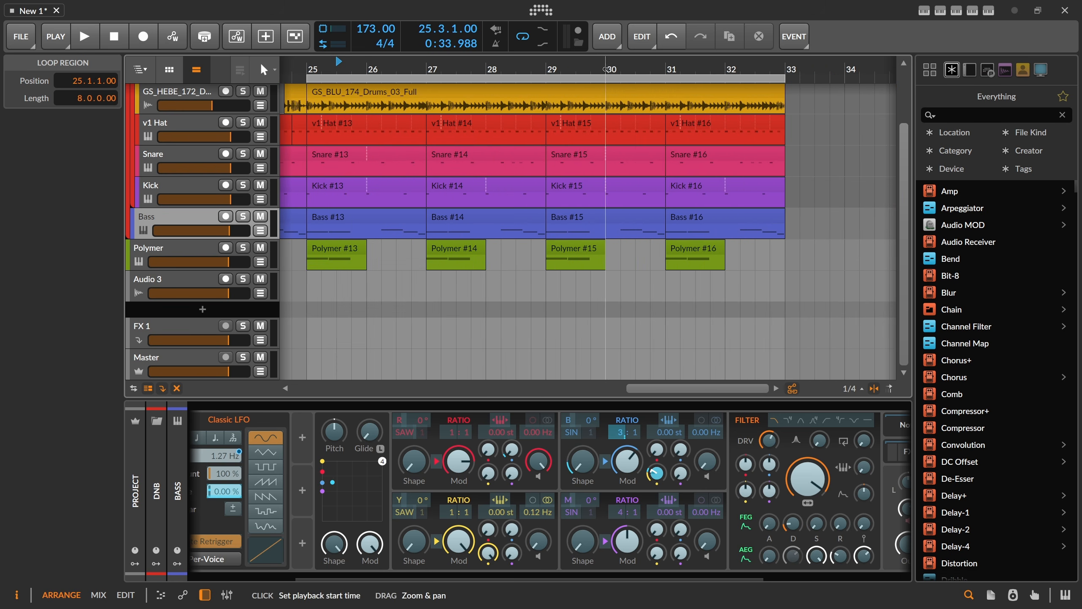
click(591, 69)
key(space)
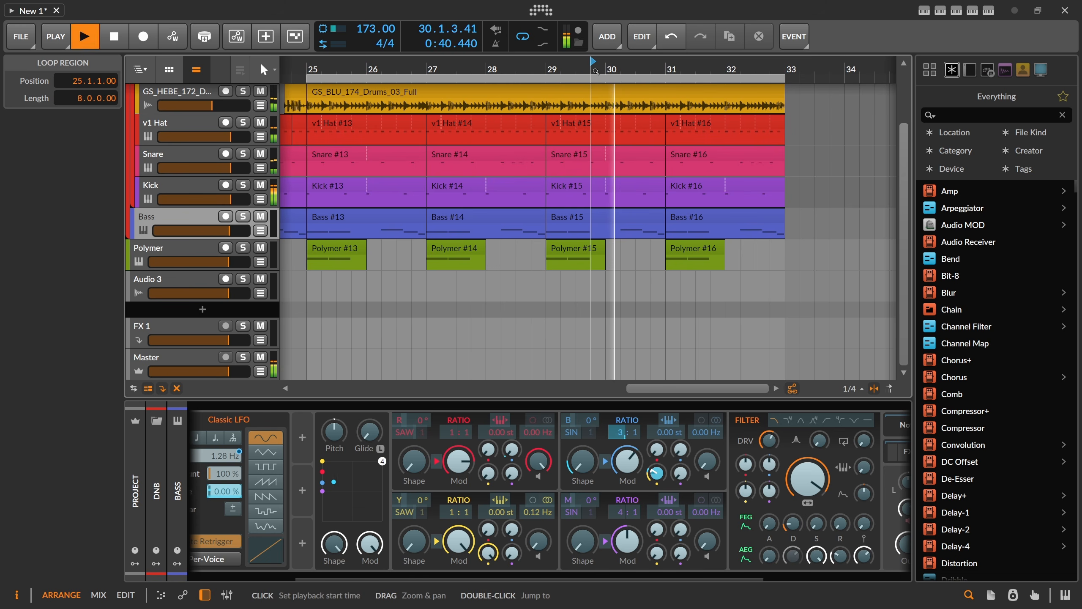
Step: Stop playback and duplicate the Bass track with its clips and devices
key(space)
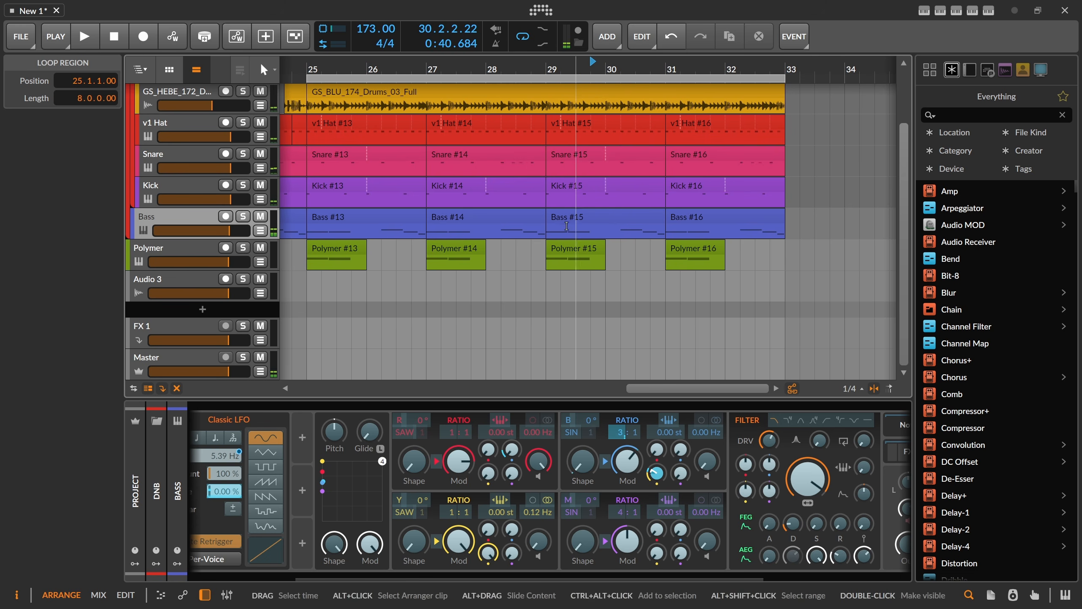
click(189, 215)
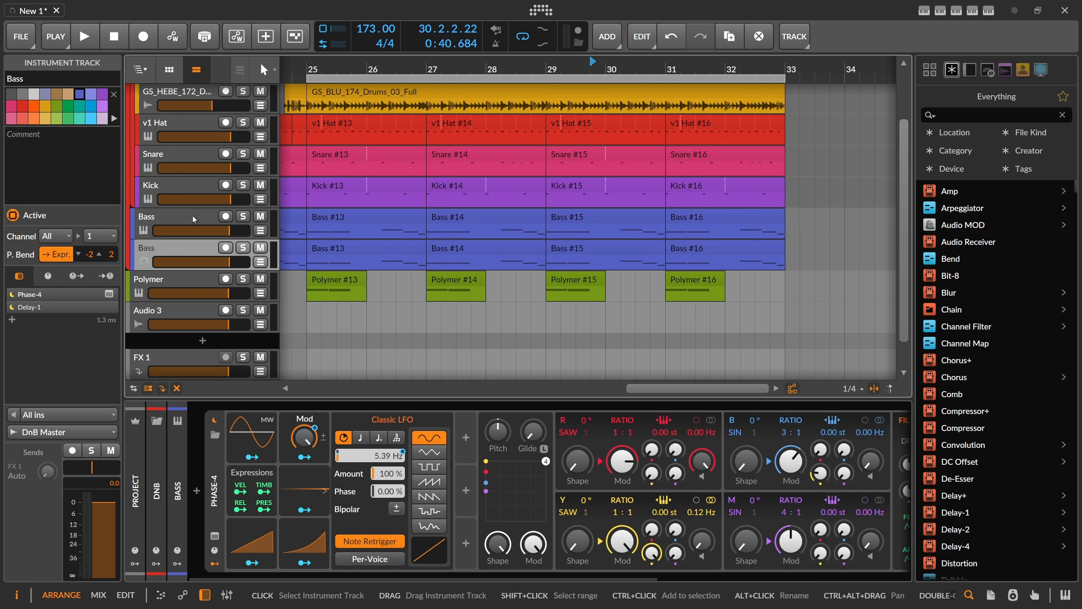
key(ctrl+d)
Step: Delete every clip on the duplicated Bass track except Bass #13 at bars 25–27
drag(441, 70, 470, 128)
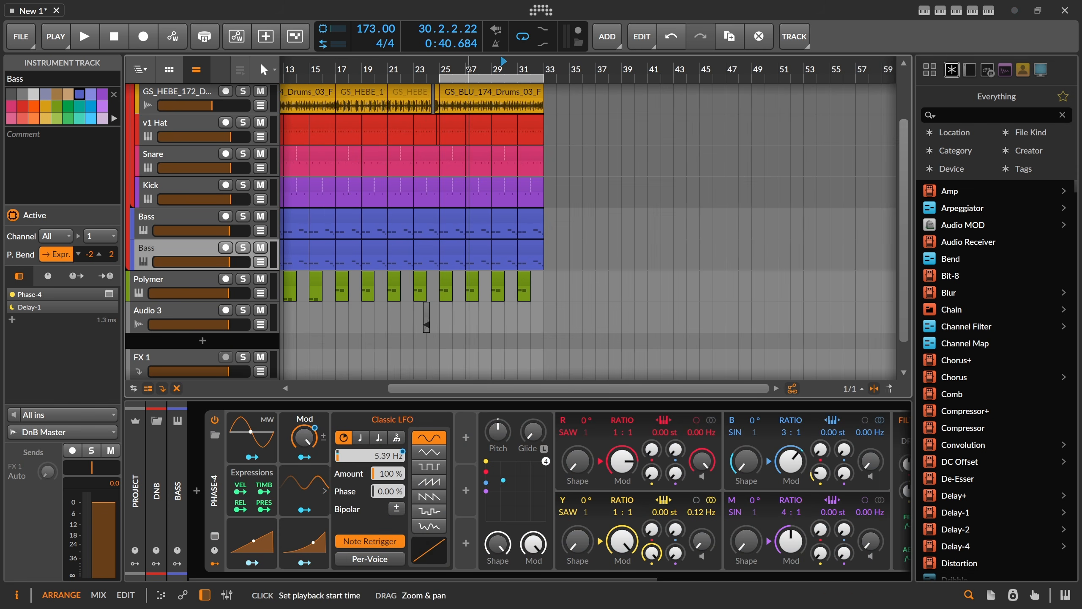
drag(452, 70, 409, 115)
drag(290, 242, 395, 252)
key(Delete)
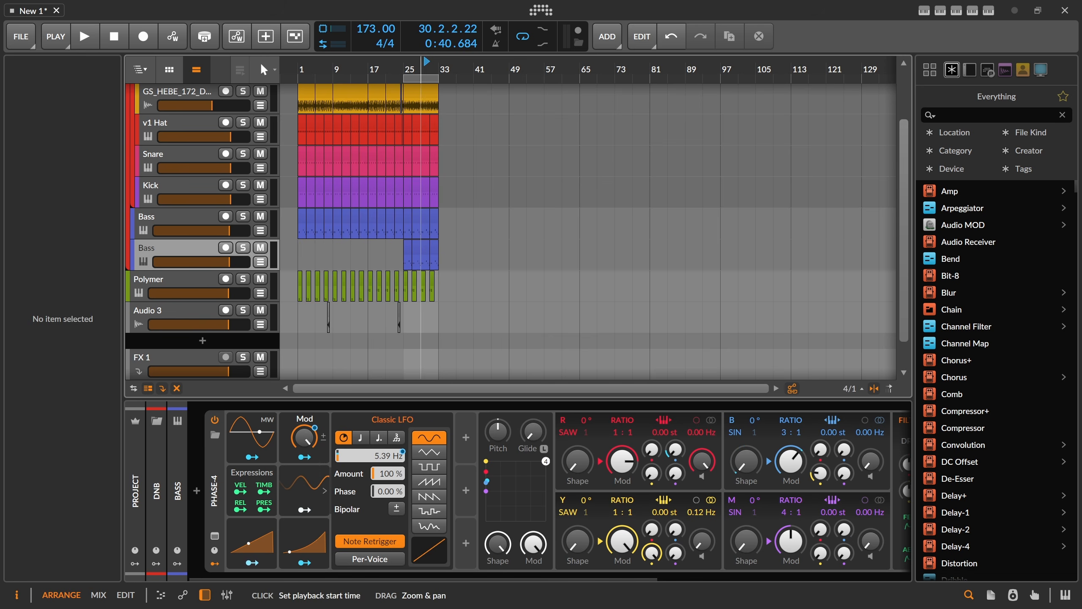
drag(421, 70, 609, 112)
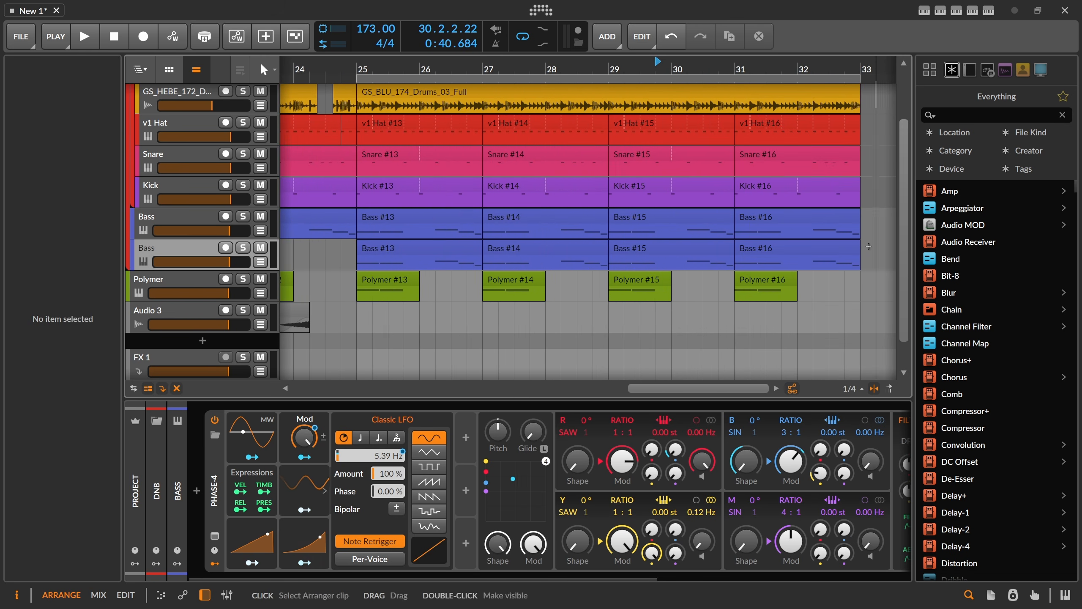
drag(876, 251, 509, 252)
key(Delete)
click(446, 250)
Step: In the duplicated Bass #13 clip, add a D#0 note at 1.4.1 and lengthen it to end at 2.2.1
double_click(417, 242)
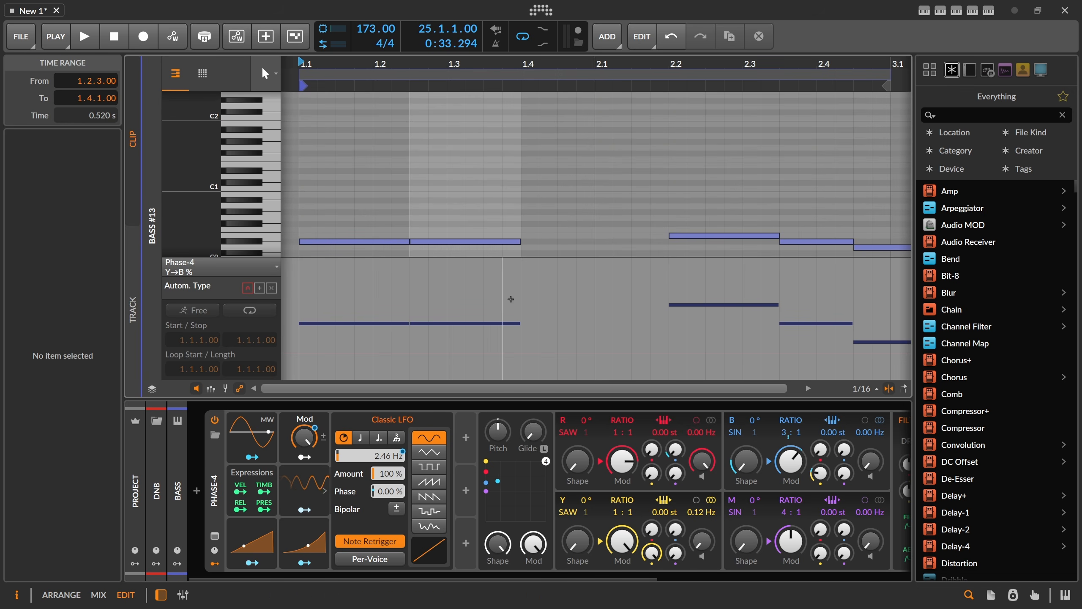
double_click(528, 241)
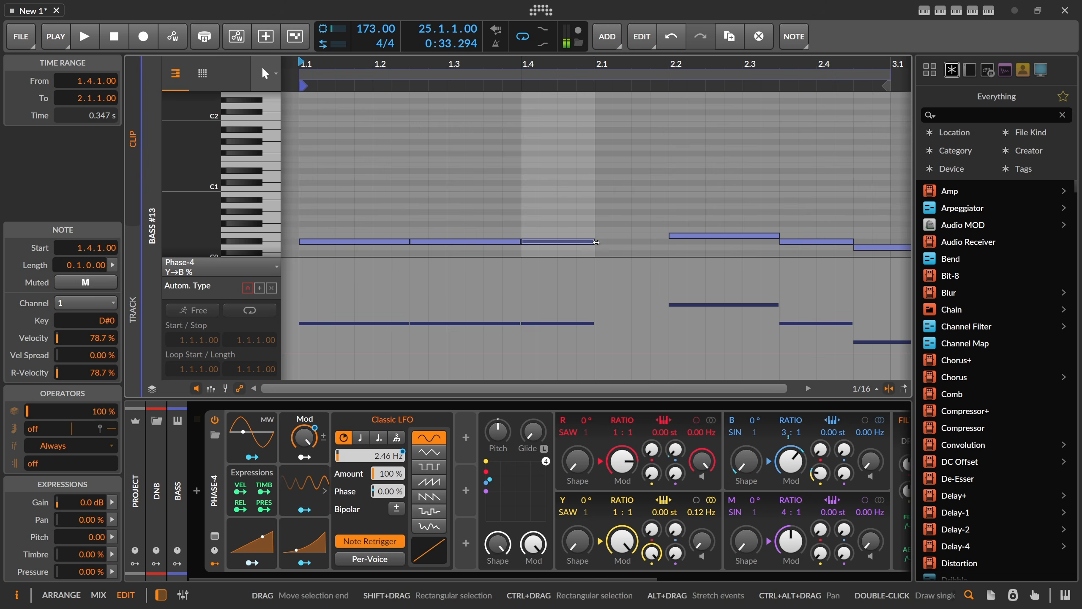
drag(593, 241, 665, 246)
Step: Delete all other notes in the duplicated Bass #13 clip and return to the arrangement
drag(451, 208, 398, 252)
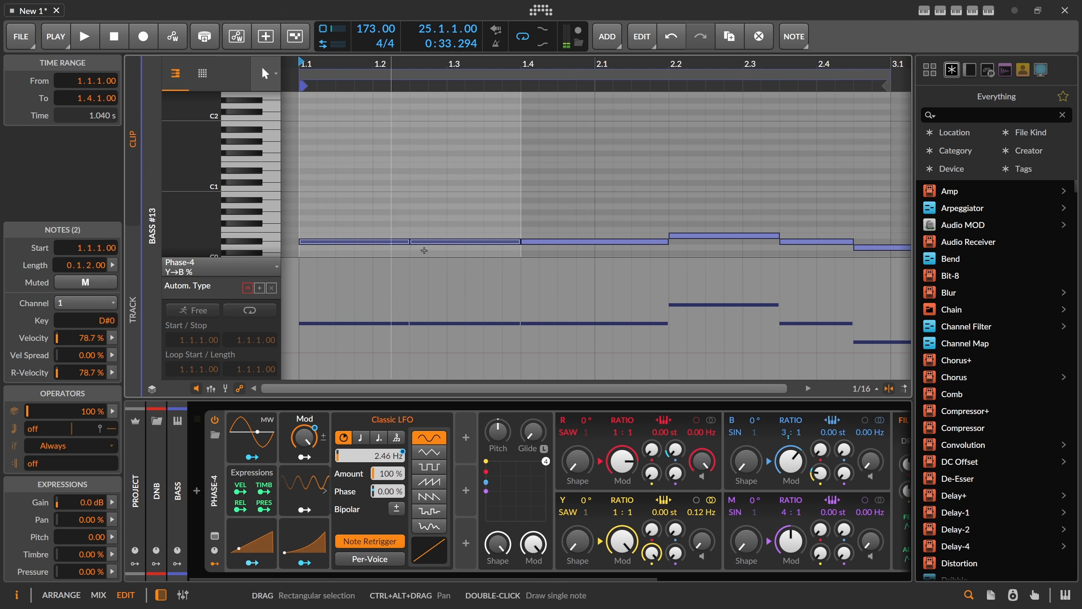
key(Delete)
drag(691, 194, 930, 279)
key(Delete)
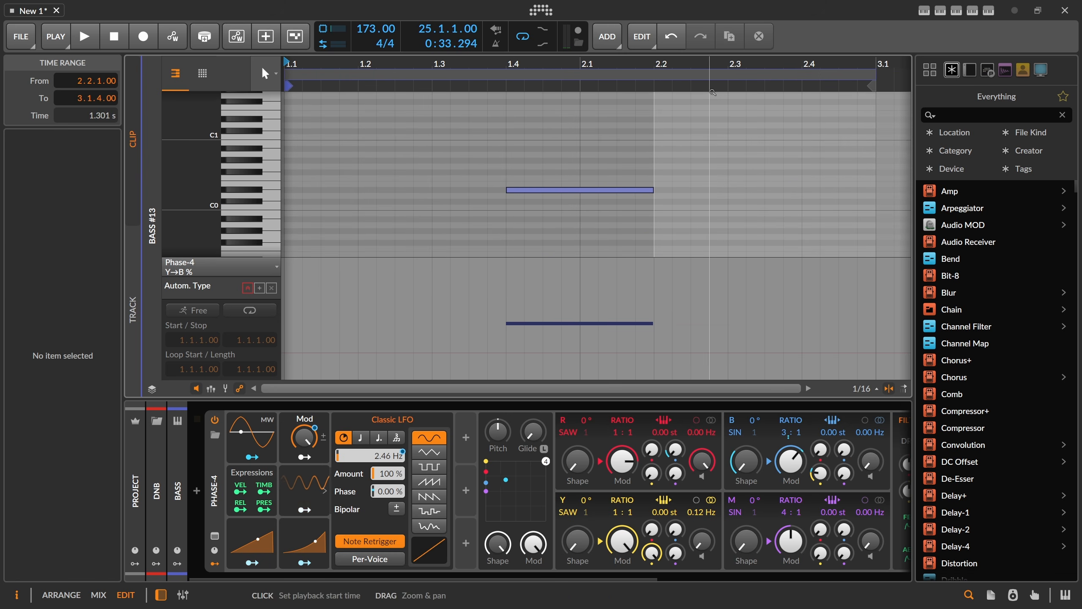
drag(711, 88, 699, 63)
key(Tab)
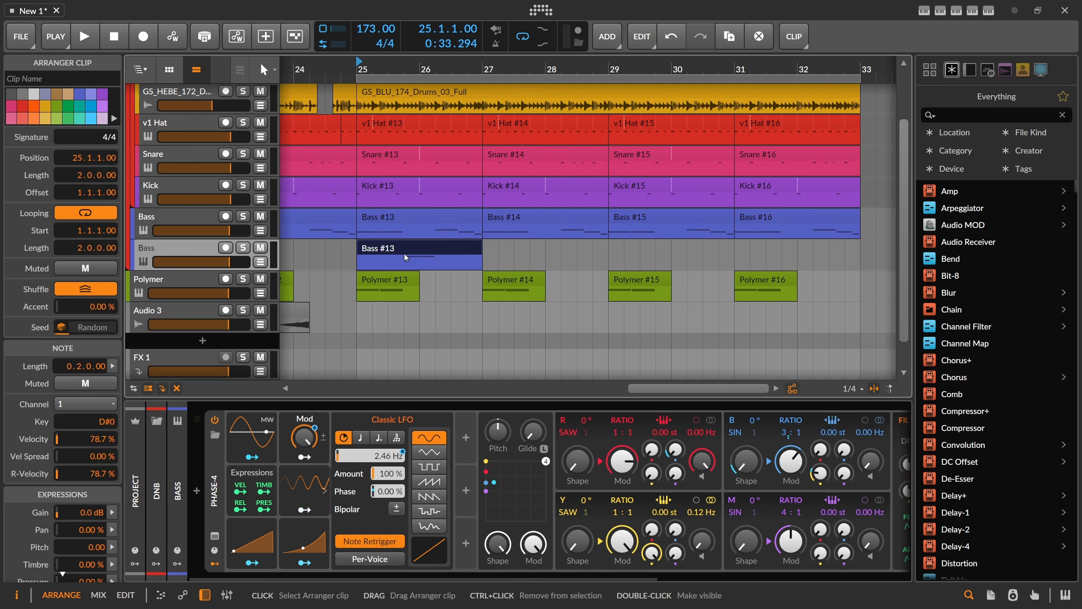
Step: Loop the range 25.4.1 to 26.2.1 around the note and play it with the duplicated Bass track soloed
drag(404, 256, 431, 260)
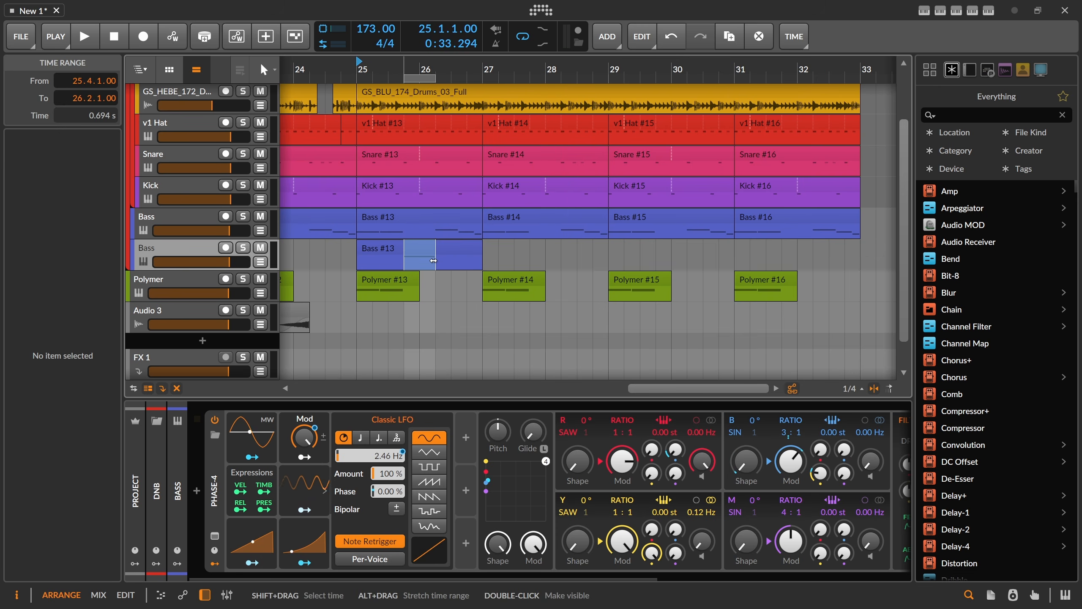
key(space)
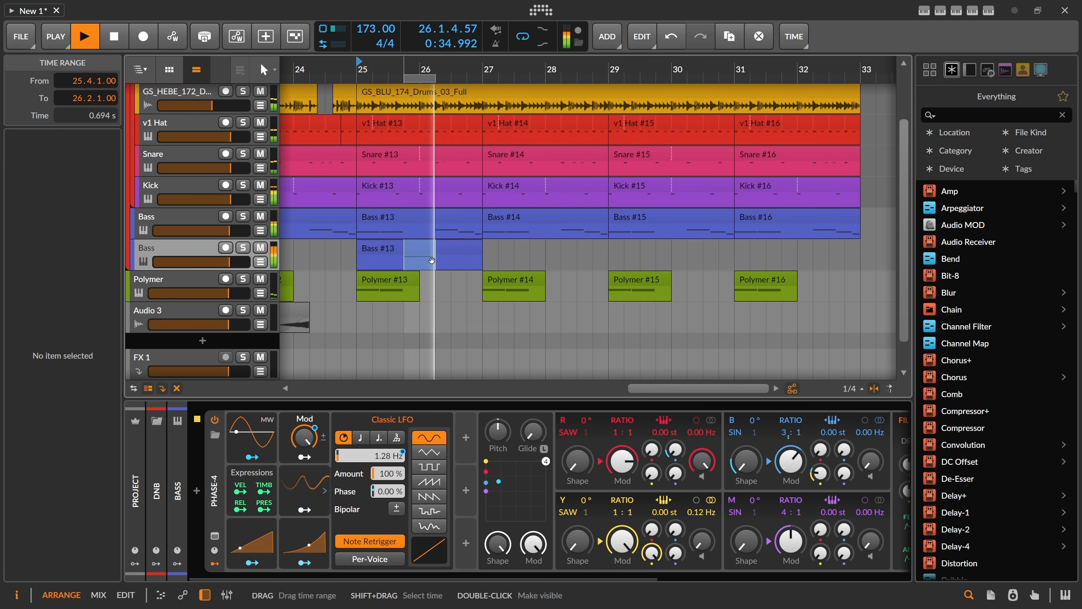
click(243, 249)
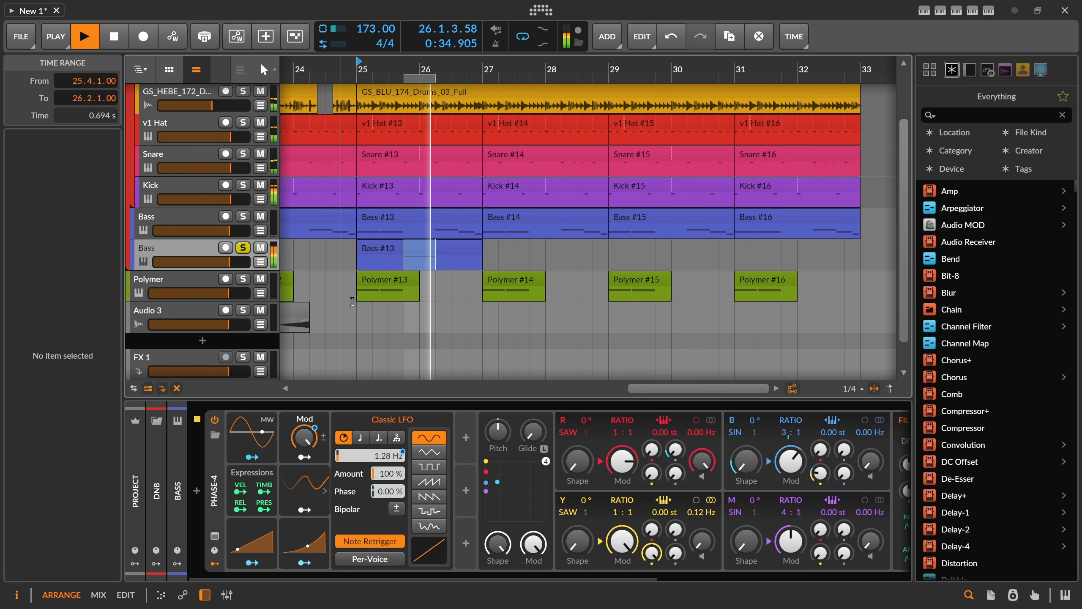
click(201, 256)
key(space)
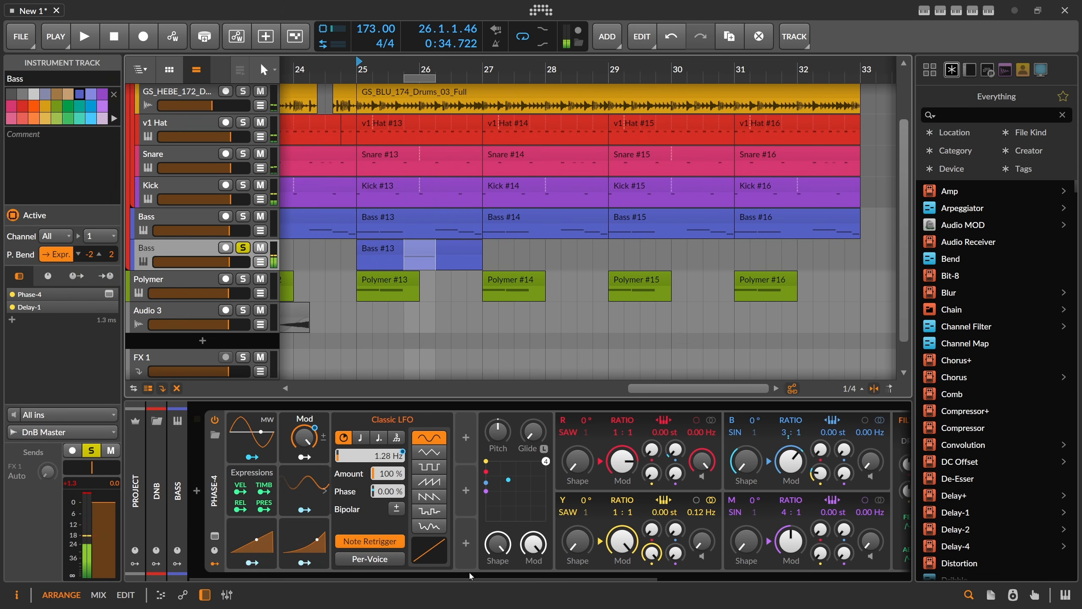
Step: Check the Mod routing on Phase-4's B ratio and delete the Mod macro from the duplicated Bass track's Phase-4
scroll(592, 447, right, 5)
right_click(585, 435)
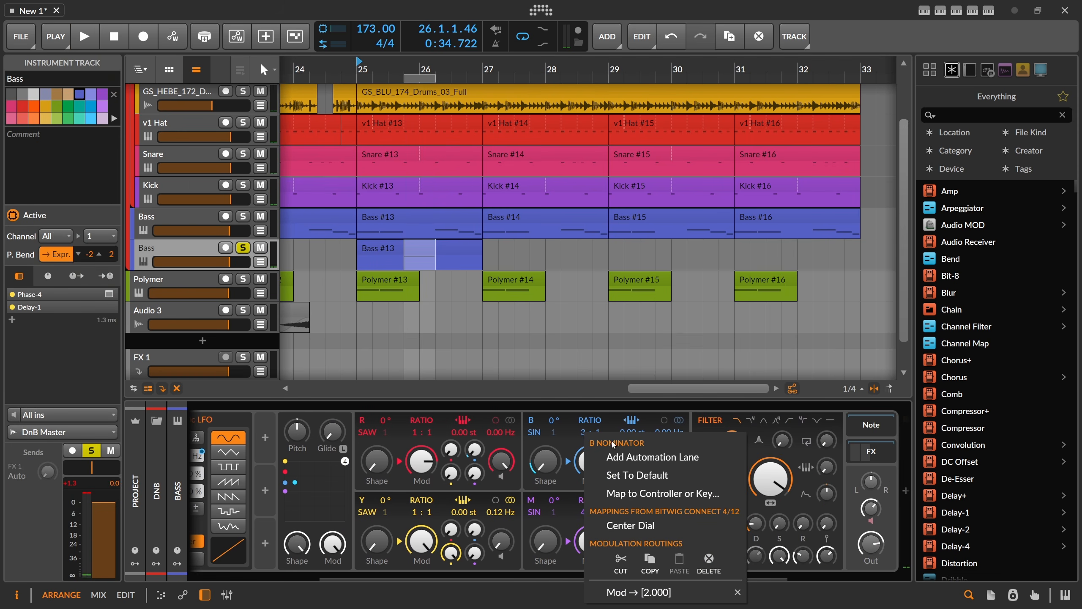
key(Escape)
scroll(325, 564, left, 5)
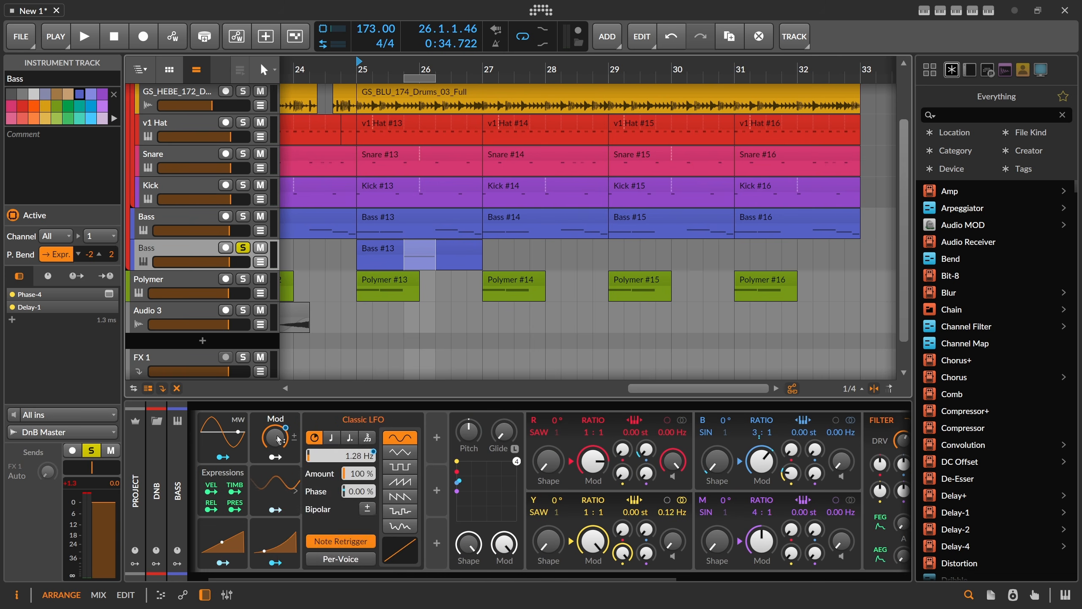
right_click(279, 439)
click(259, 436)
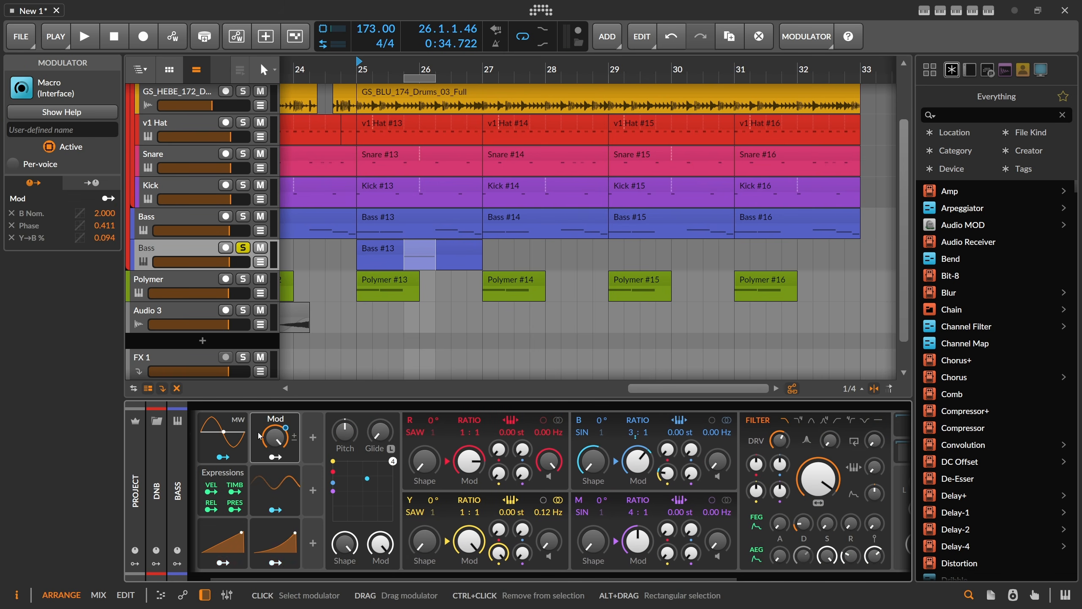
key(Delete)
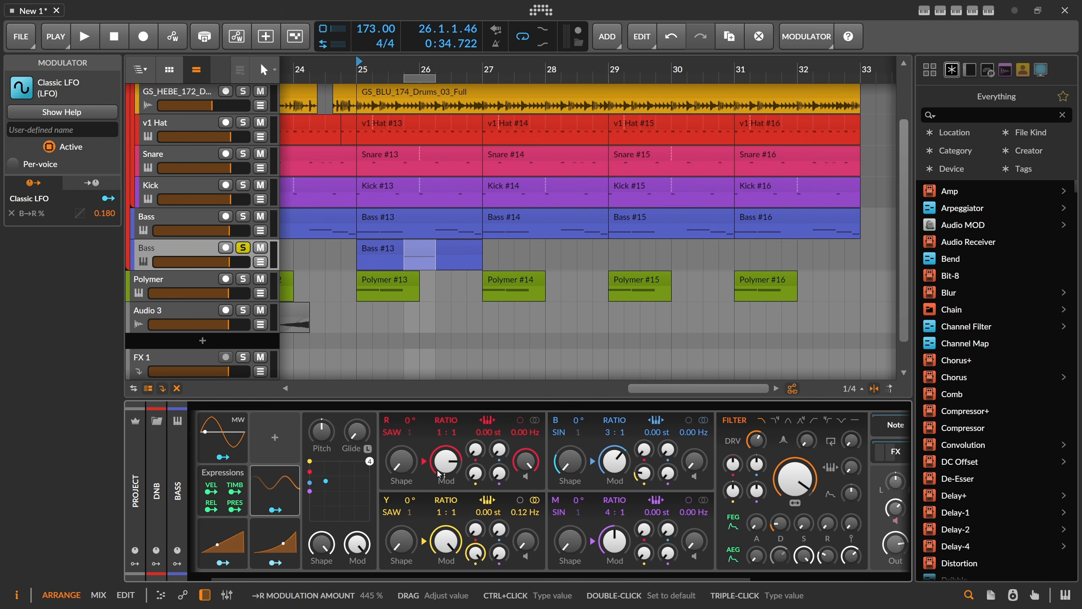
Step: Delete the automation lane of the Classic LFO's rate on the duplicated Bass track
click(286, 492)
right_click(366, 456)
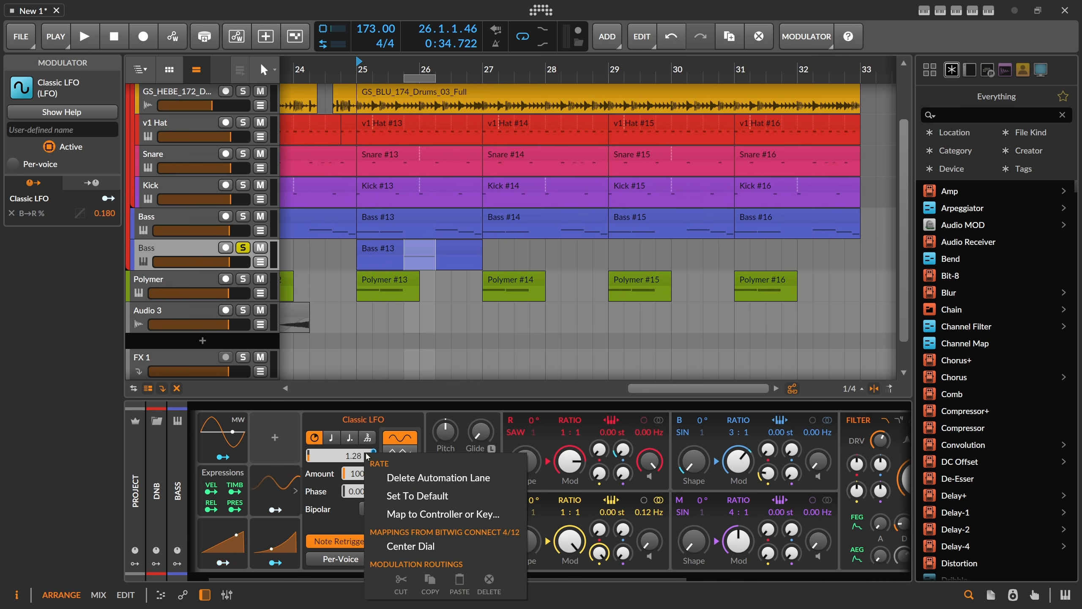
click(414, 478)
Step: Set the playback start to 25.4.1 and play the looped bass note
key(space)
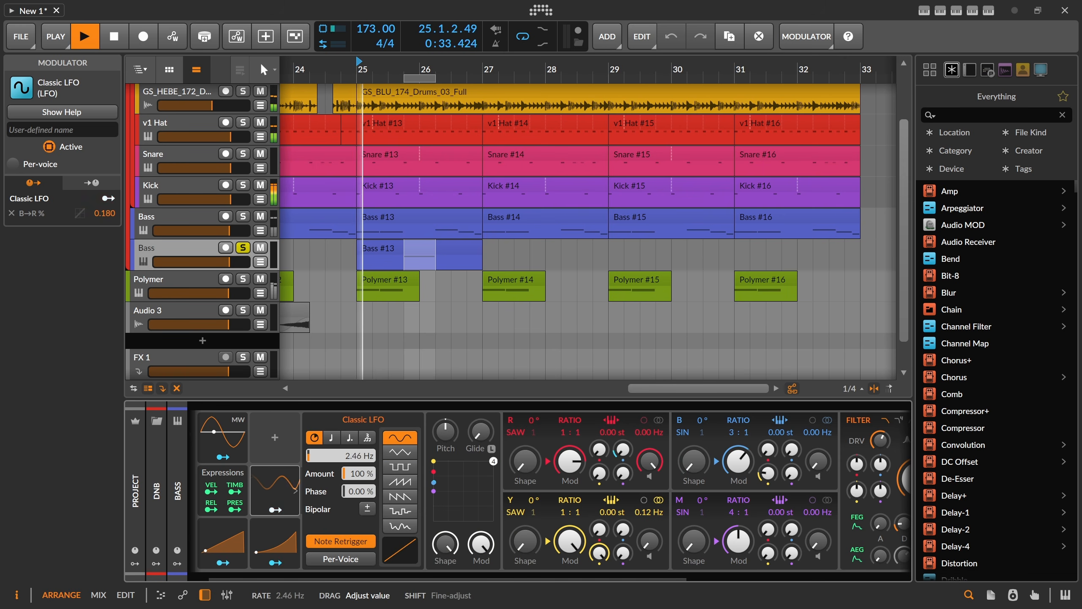
key(space)
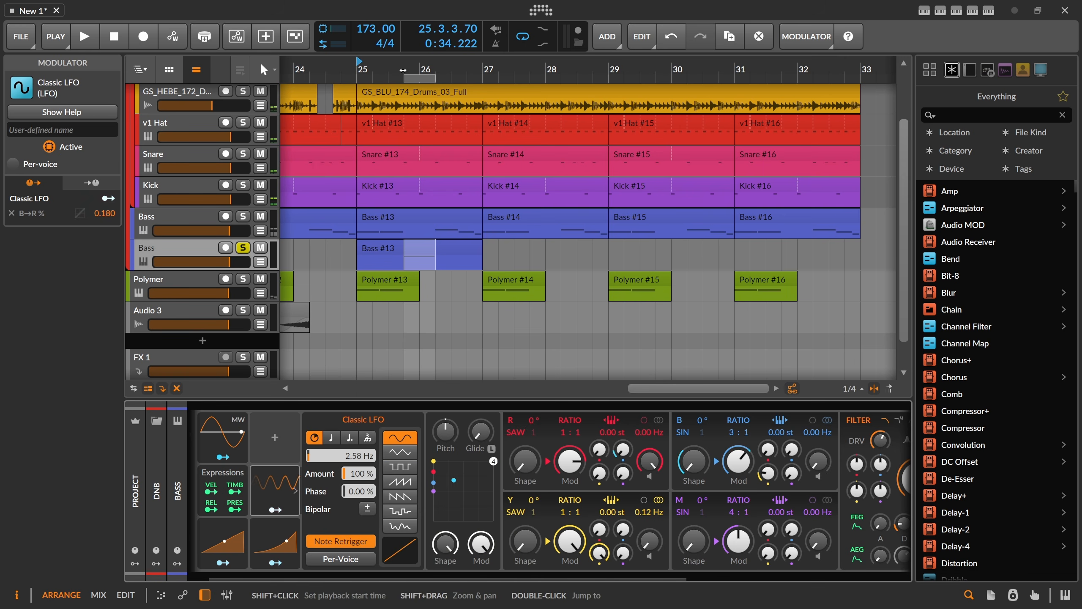
scroll(402, 69, up, 3)
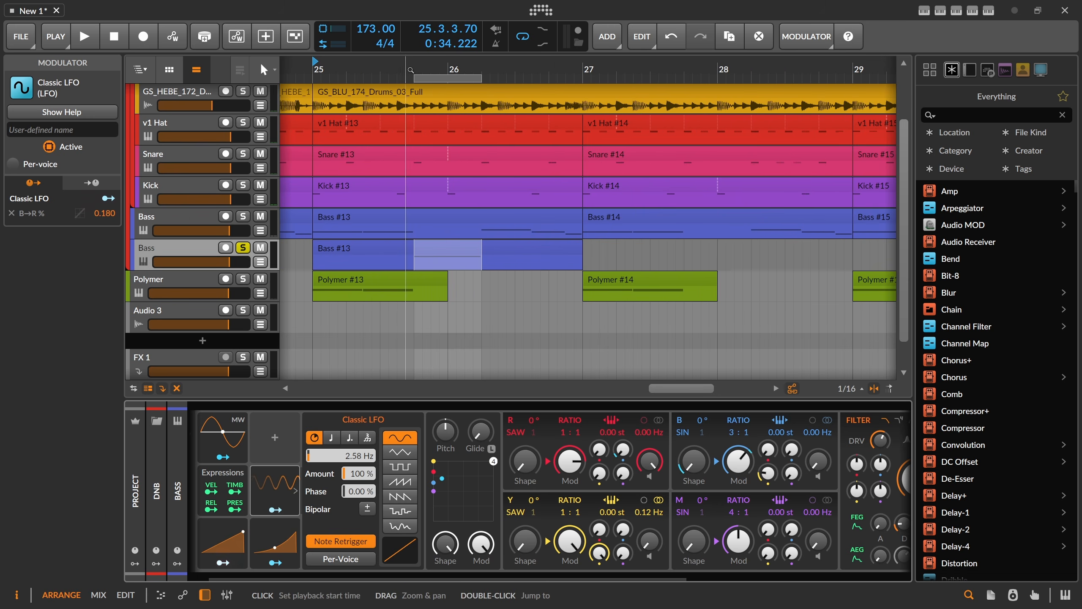
click(415, 70)
key(space)
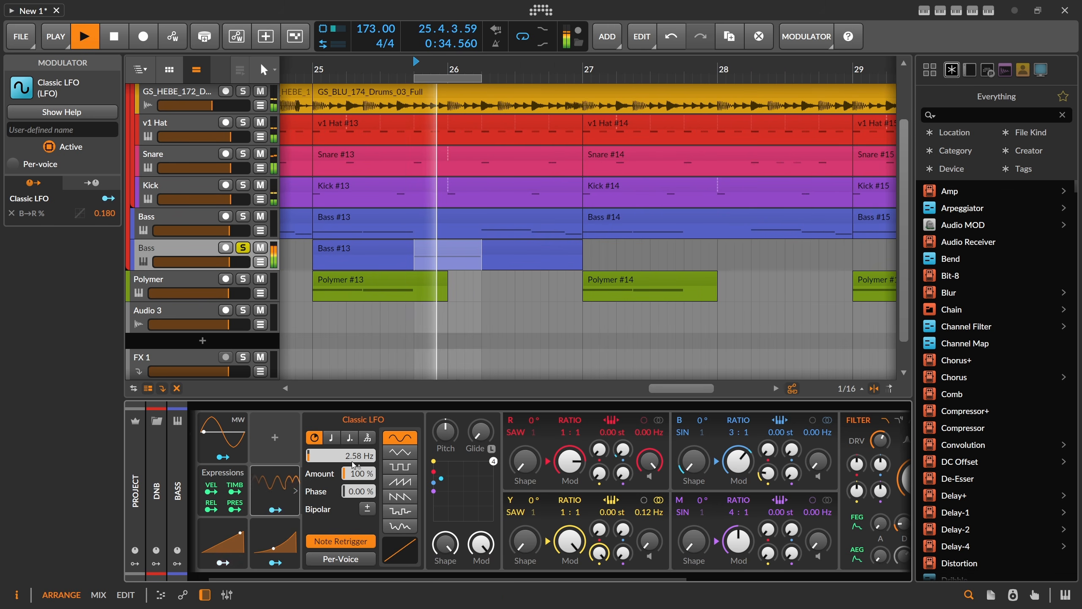
Step: Raise the Classic LFO's rate to 6.84 Hz and set Phase-4's B ratio to 4:1 during looped playback
drag(353, 465, 353, 426)
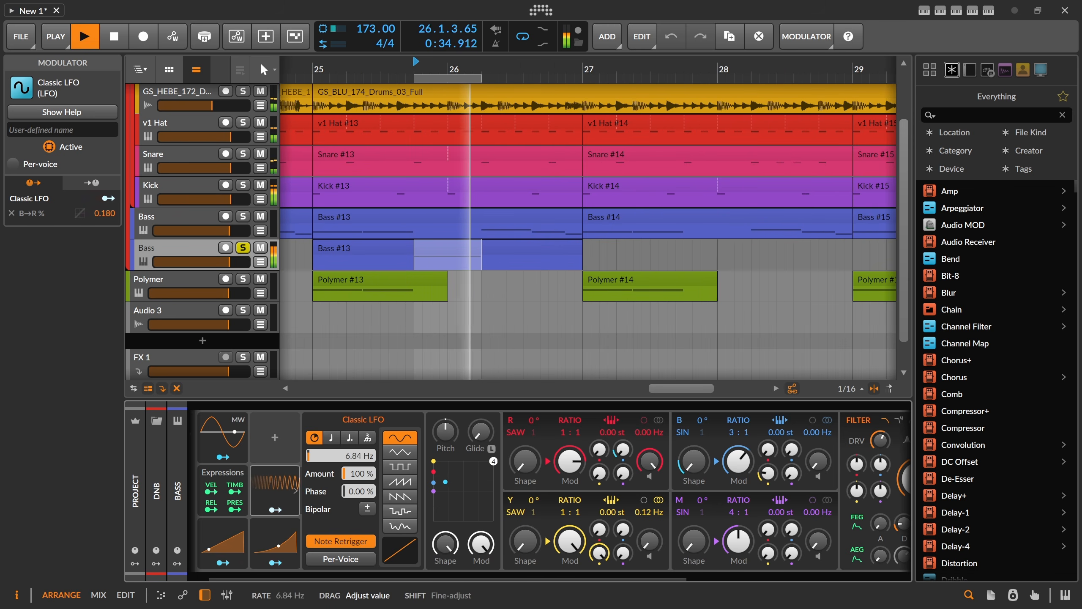
key(space)
key(space)
drag(406, 578, 535, 578)
drag(525, 432, 537, 441)
drag(428, 450, 428, 448)
click(440, 576)
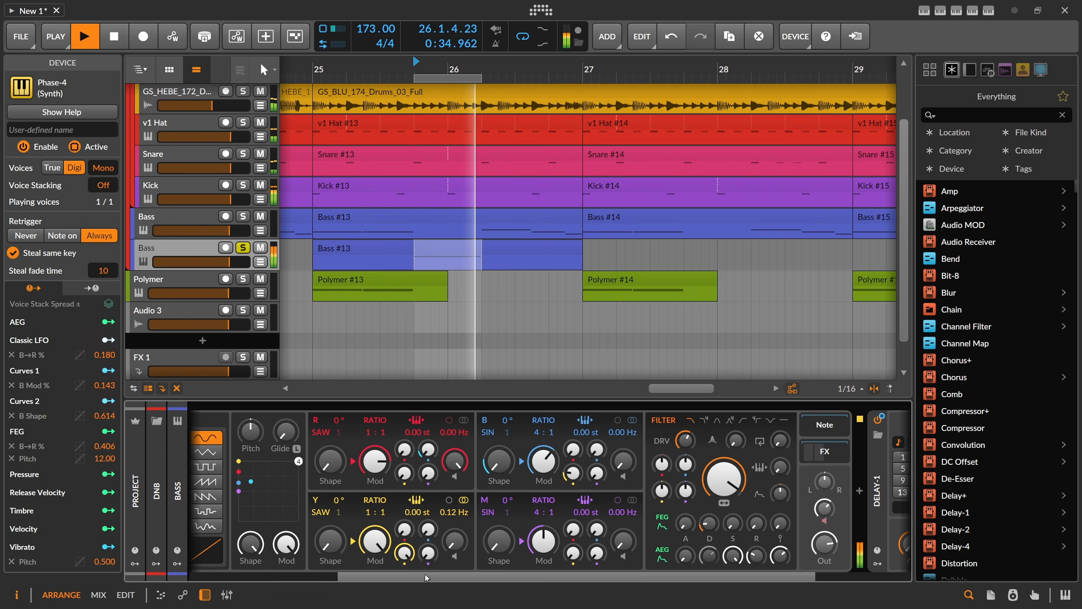
Step: Lower the Classic LFO's rate to 0.95 Hz and set its phase to 80%
drag(429, 579, 312, 575)
drag(322, 456, 323, 482)
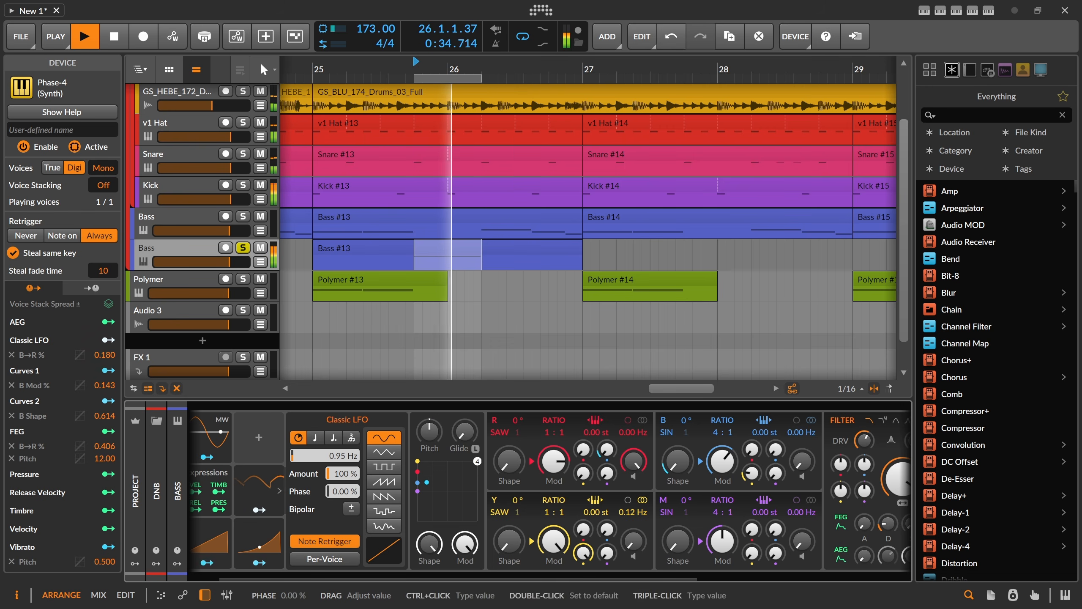
drag(341, 491, 341, 474)
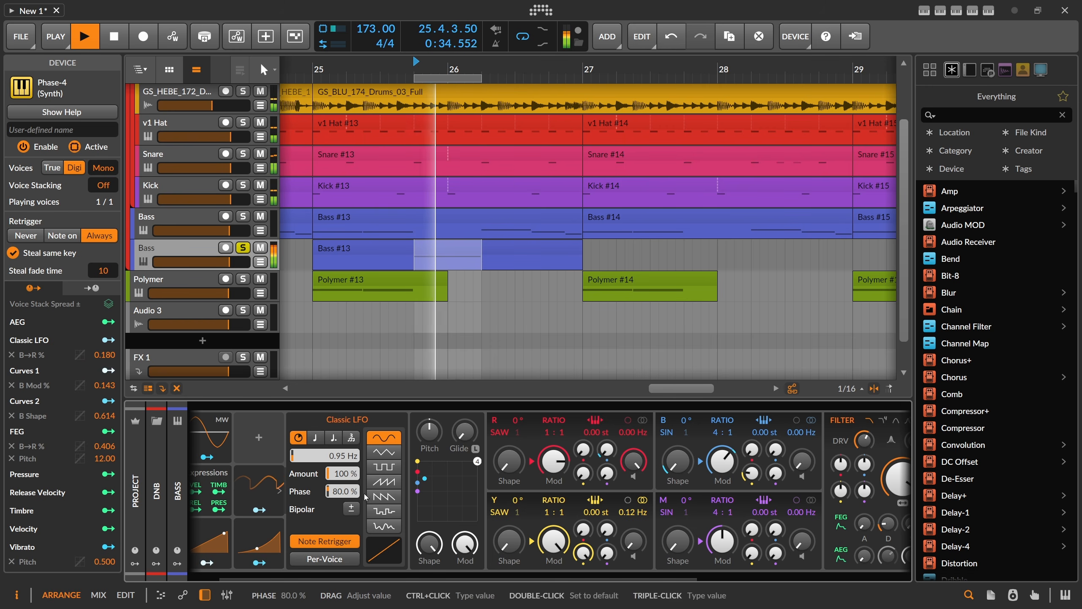
Step: Stop playback and remove the Curves 2 modulation from Phase-4's B Shape amount
scroll(556, 461, right, 5)
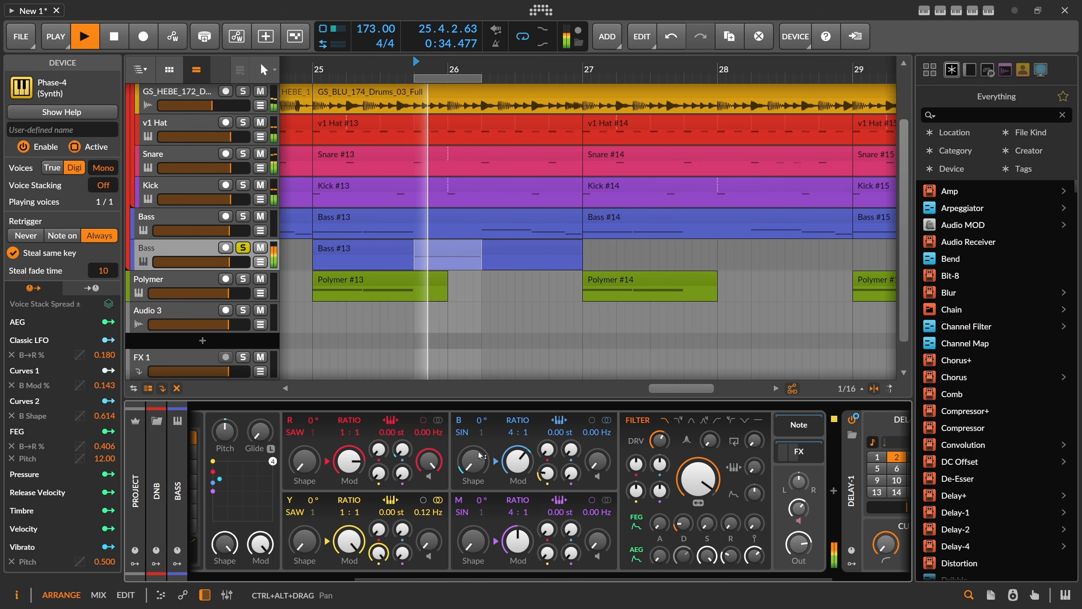
key(space)
right_click(481, 456)
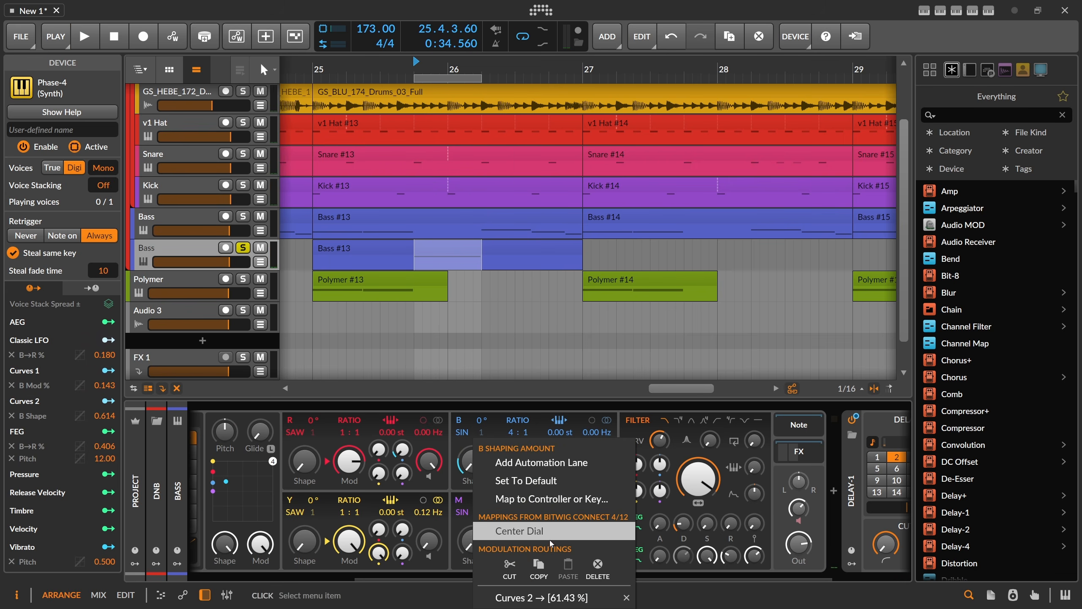
click(626, 598)
scroll(392, 571, left, 1)
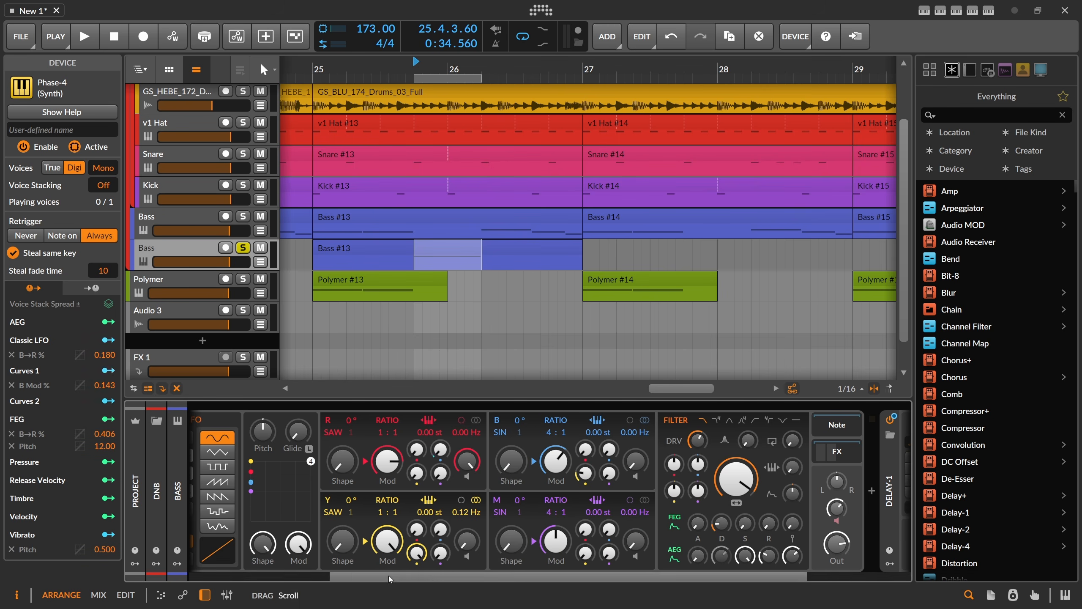
Step: During playback, raise the Classic LFO's modulation of Phase-4's B→R amount to 0.429
key(space)
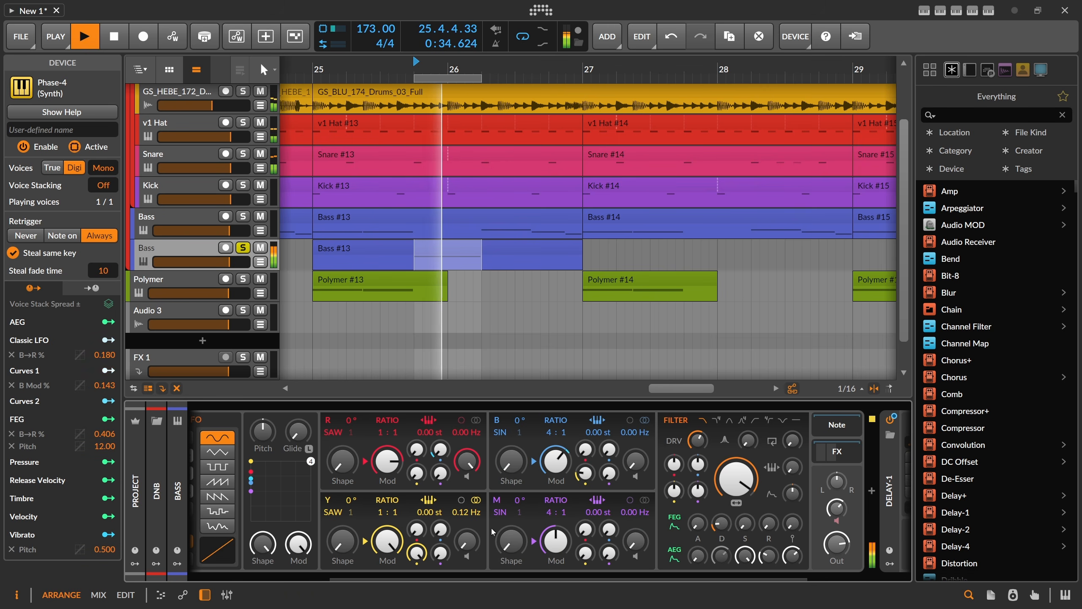
right_click(441, 450)
click(507, 598)
mouse_move(439, 449)
mouse_down()
mouse_move(440, 428)
mouse_move(440, 449)
mouse_up()
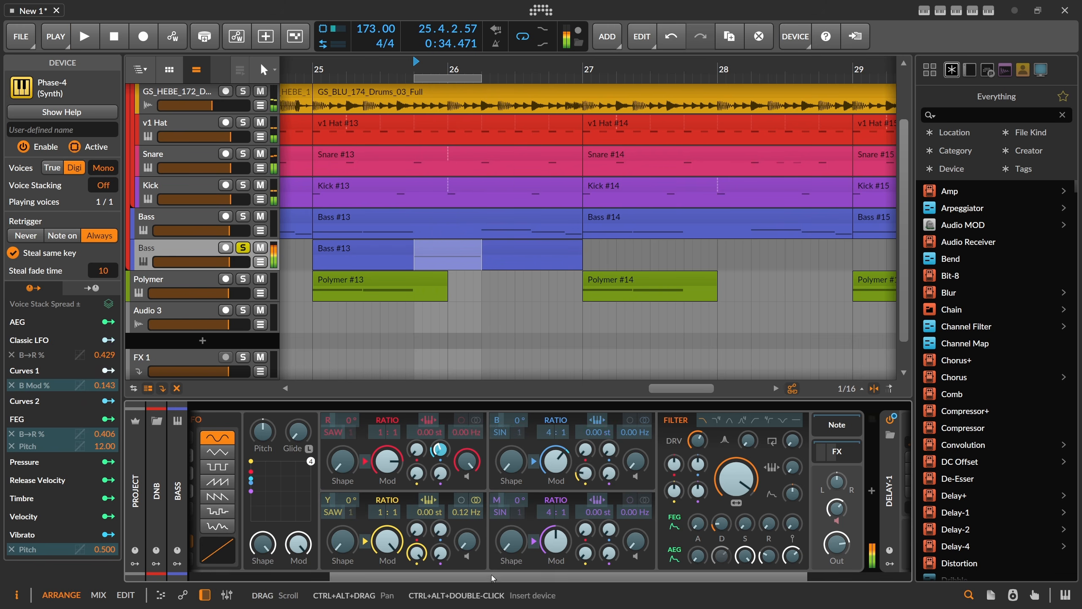
Step: Set Phase-4's AEG release to 8.00 ms and stop playback
drag(460, 578, 341, 578)
drag(397, 550, 618, 578)
click(272, 510)
key(space)
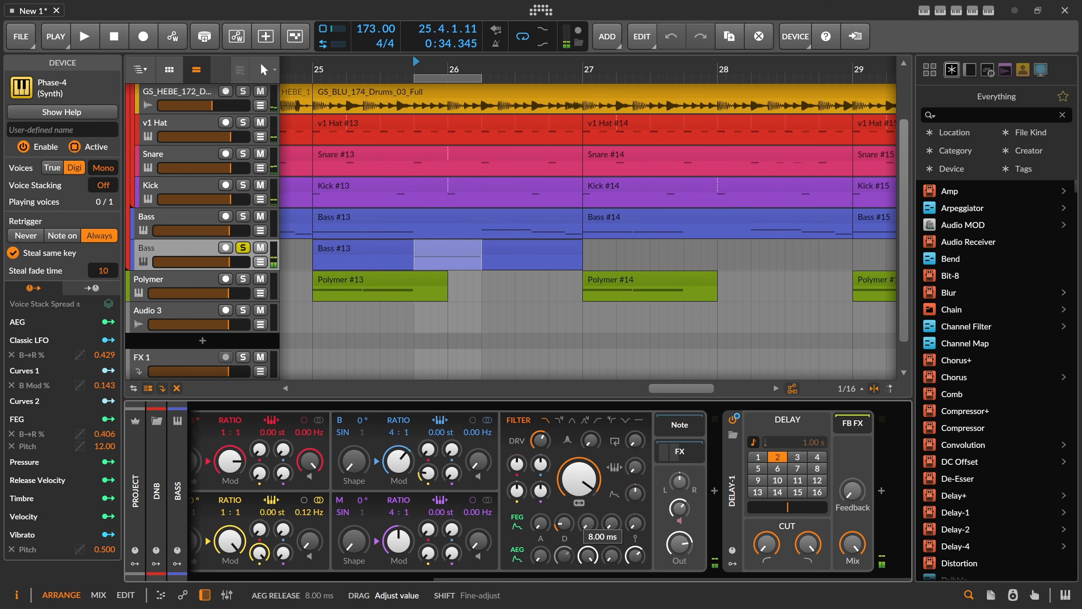
Step: Select the original Bass track's Bass #13 clip and audition the loop from 25.1.1 and from 25.4.1
click(473, 246)
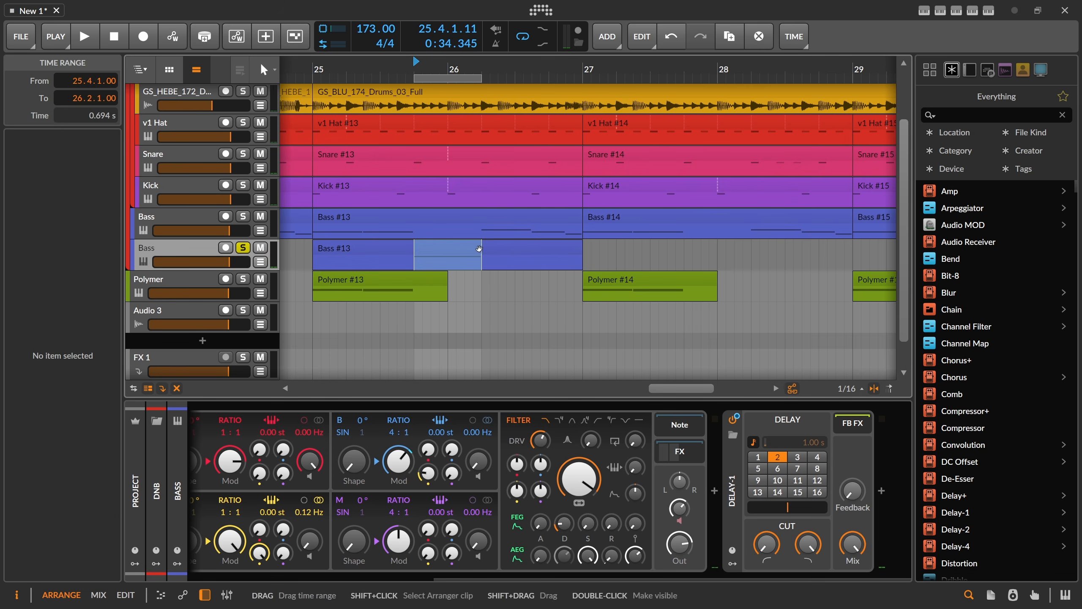
click(494, 218)
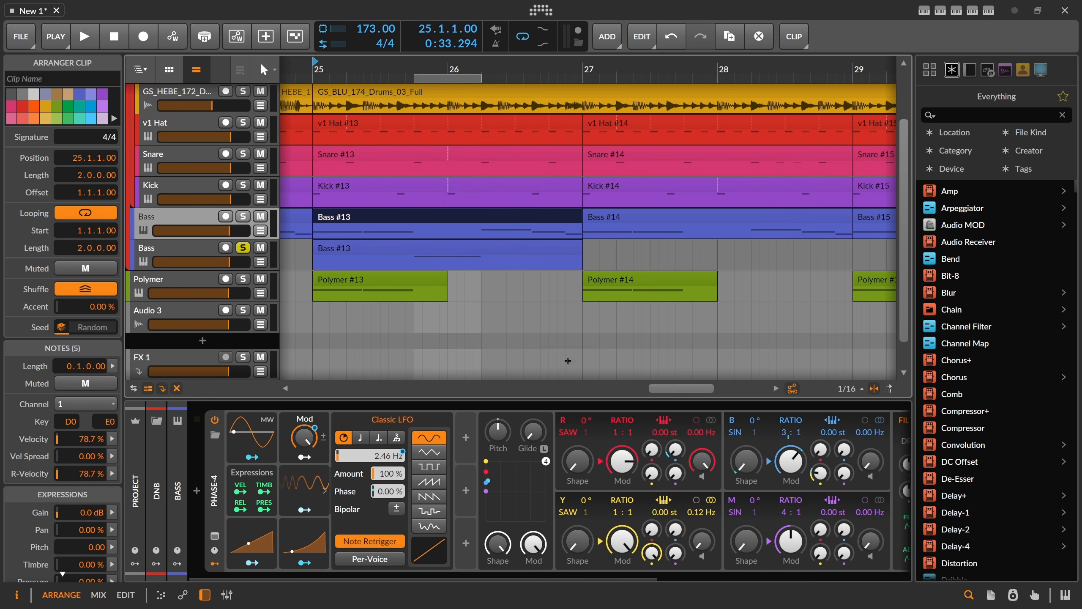
key(space)
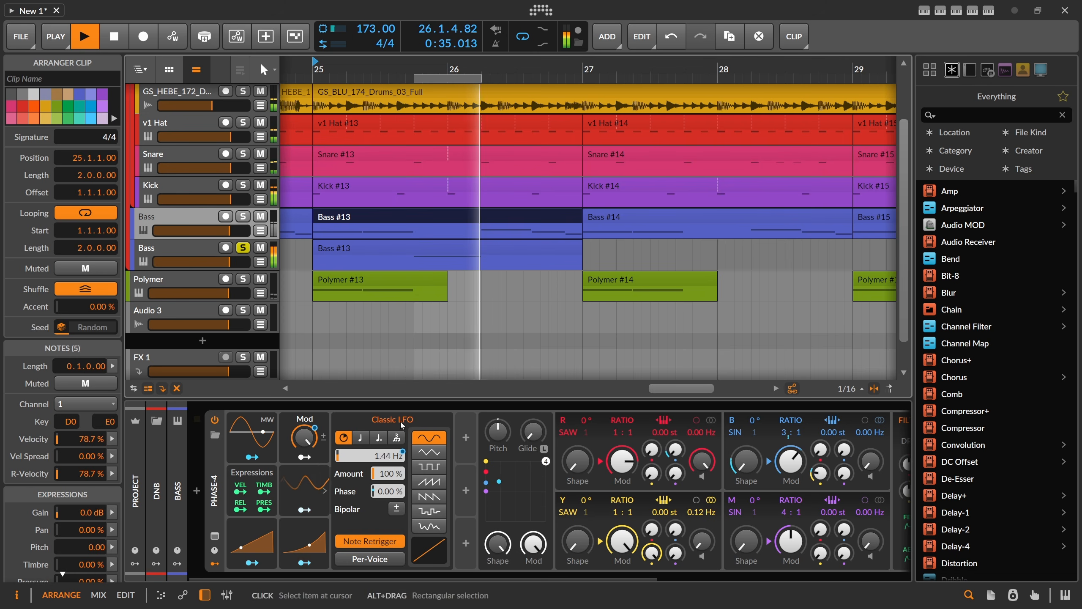
key(space)
click(415, 69)
key(space)
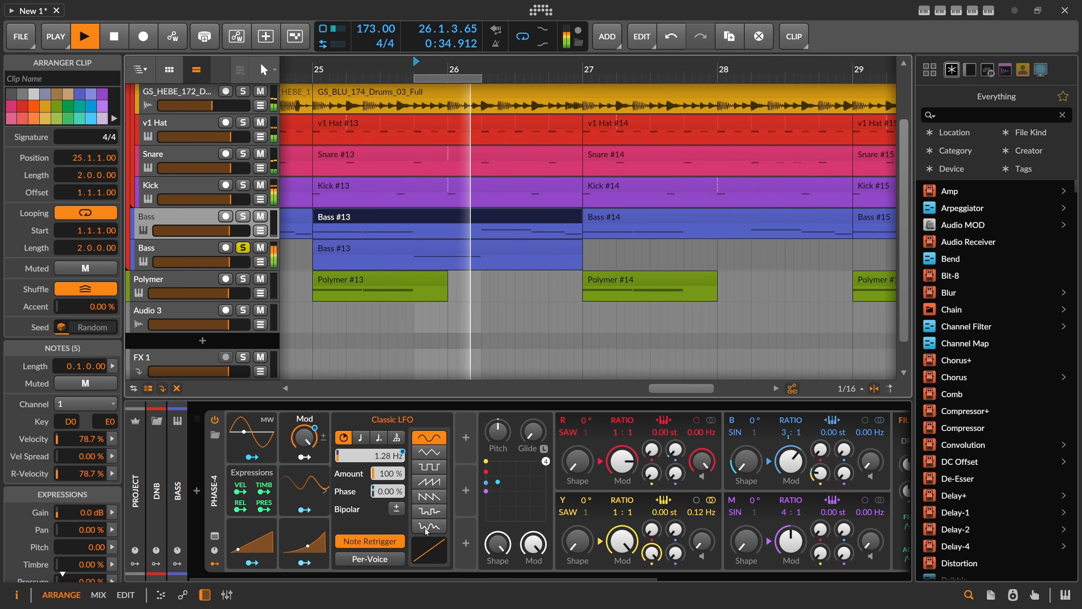
key(space)
Step: Remove the Mod modulation from the B ratio numerator in the original Bass track's Phase-4 and play the loop
scroll(488, 435, down, 5)
right_click(488, 436)
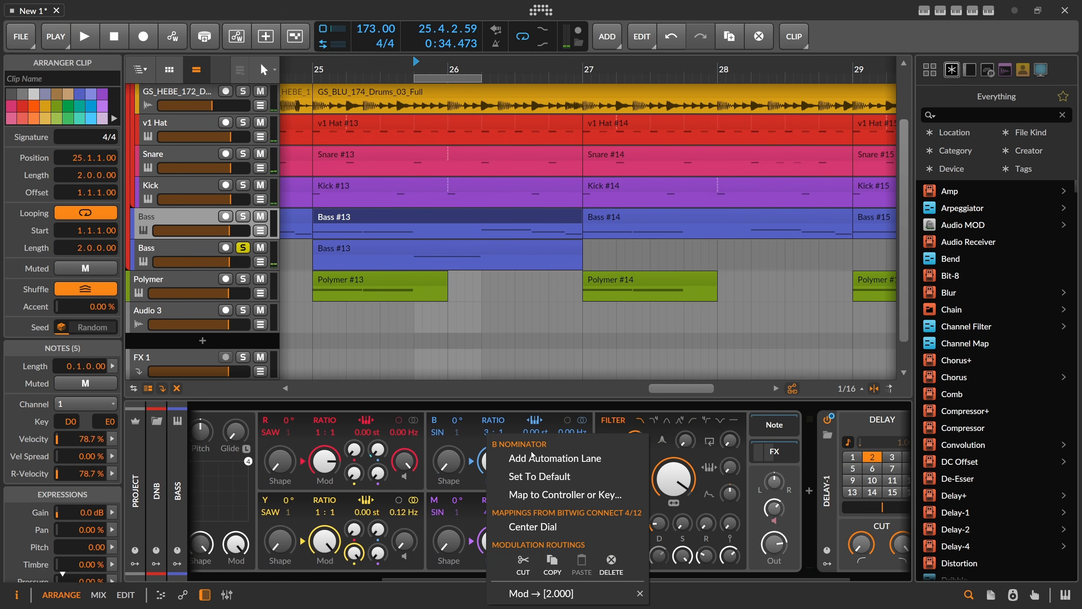
click(627, 595)
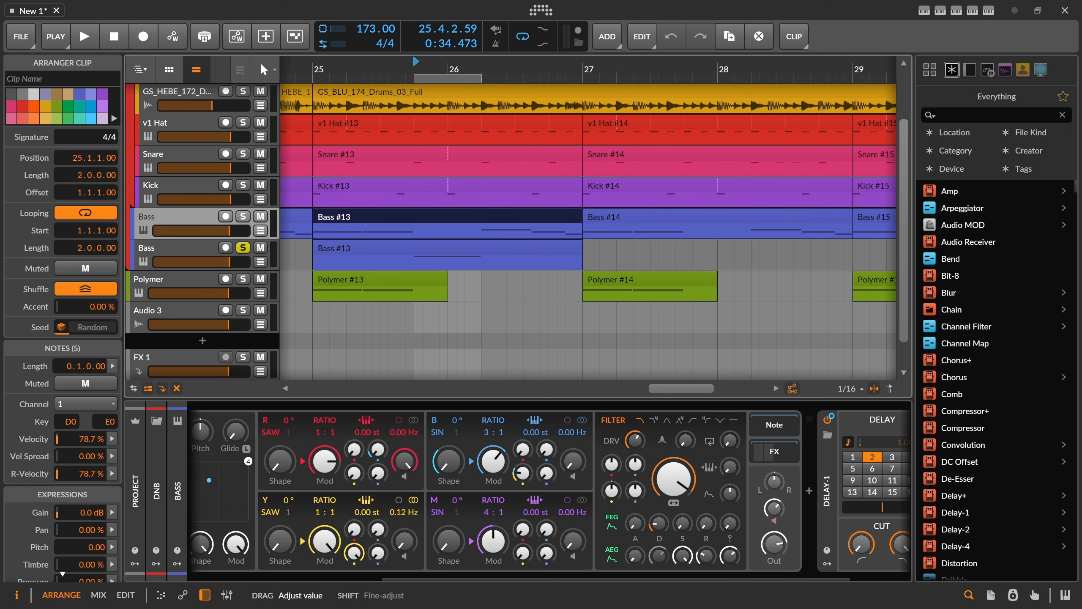
key(space)
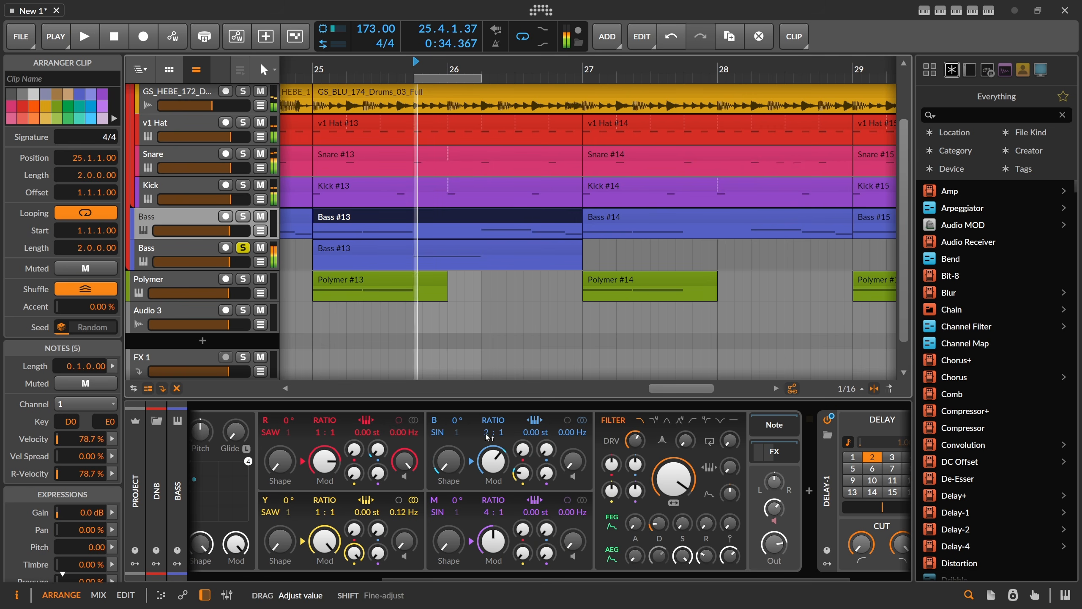
Step: Stop playback, undo the last ratio change to oscillator B on the upper Bass track, and select the lower Bass track
key(space)
key(ctrl+z)
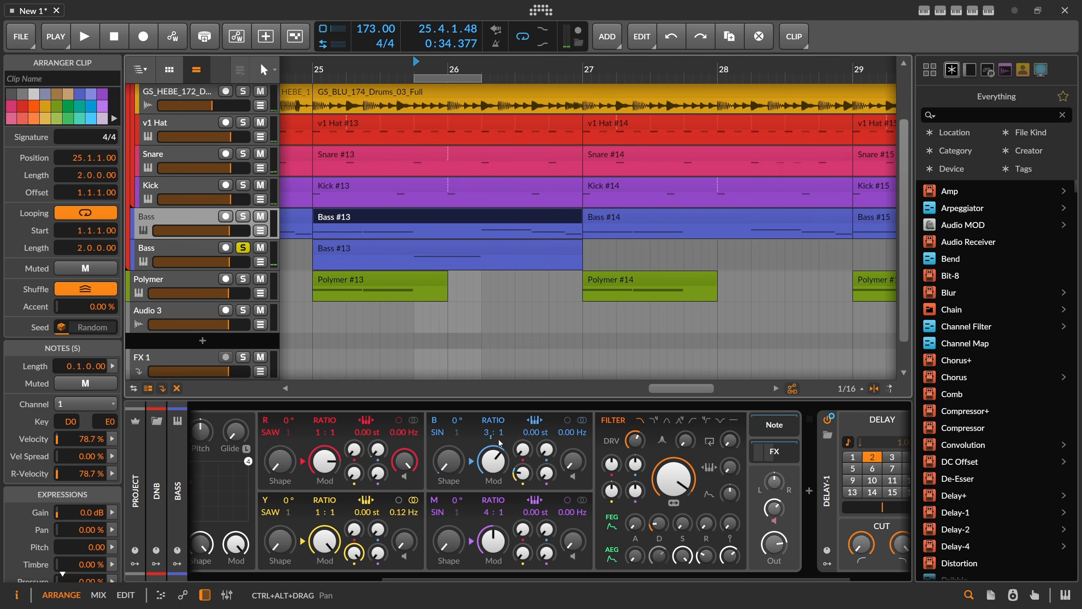
click(227, 258)
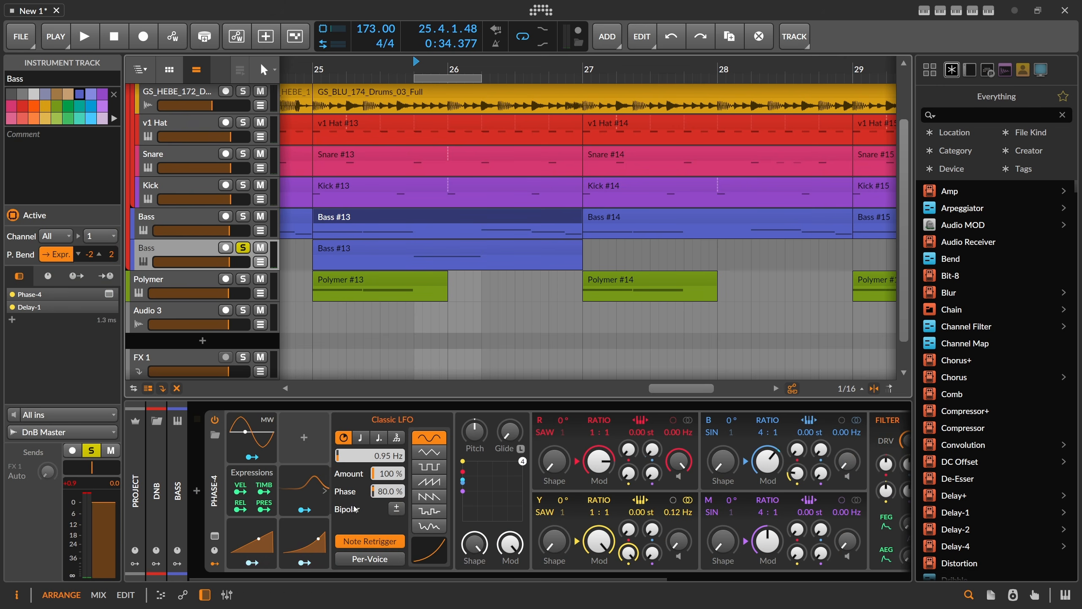
Step: Collapse the lower Bass track's Classic LFO, restart playback from bar 25, and solo the upper Bass track alongside the lower one
click(325, 490)
key(space)
key(space)
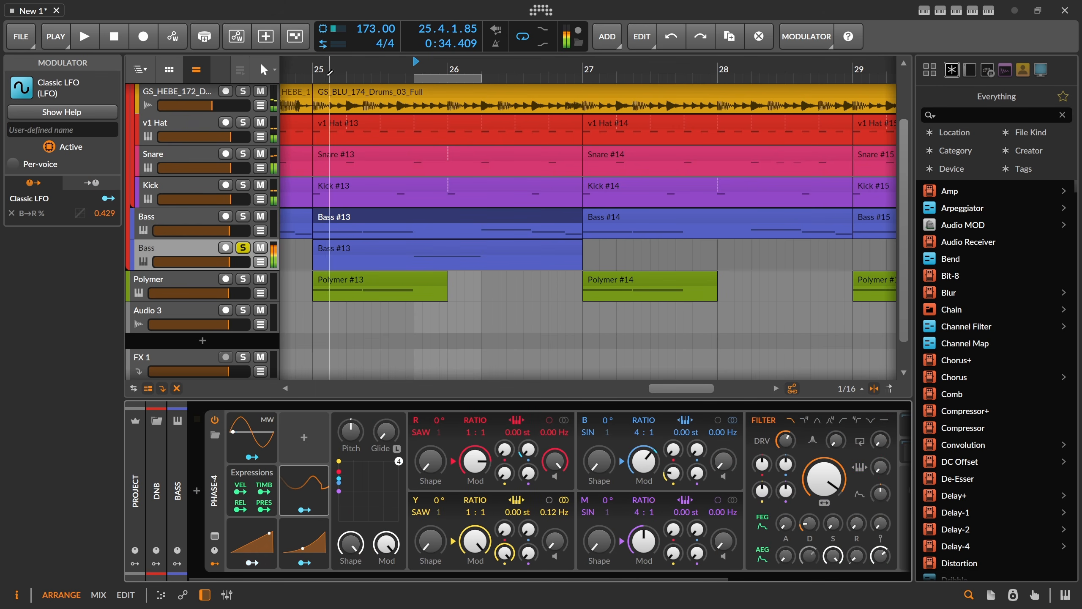
click(330, 71)
click(250, 217)
key(space)
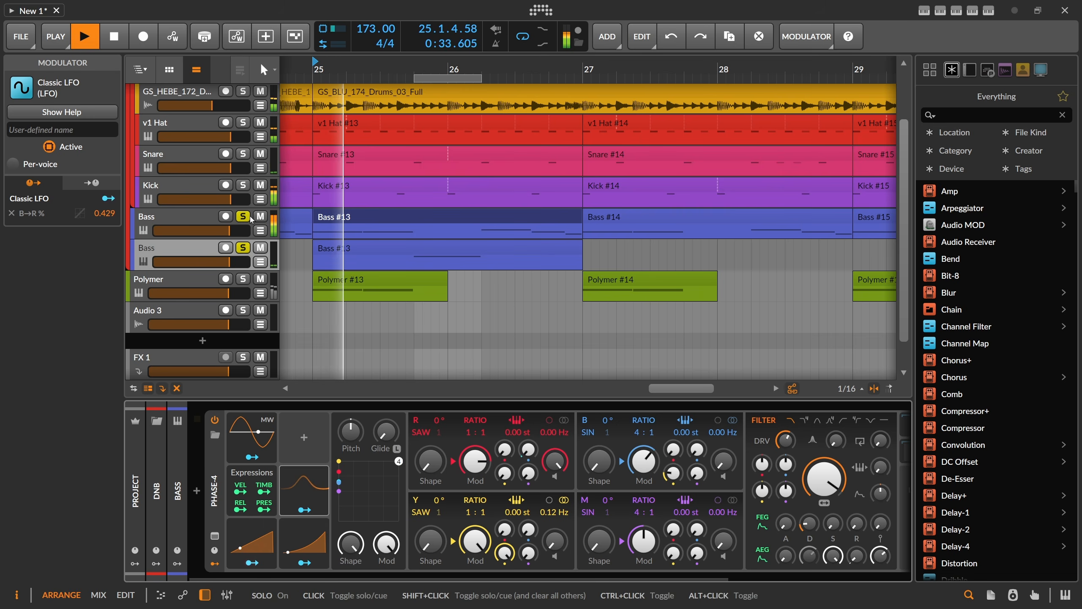
Step: Play the soloed basses and examine the upper Bass track's Phase-4 oscillator and modulator settings
key(space)
click(202, 218)
key(space)
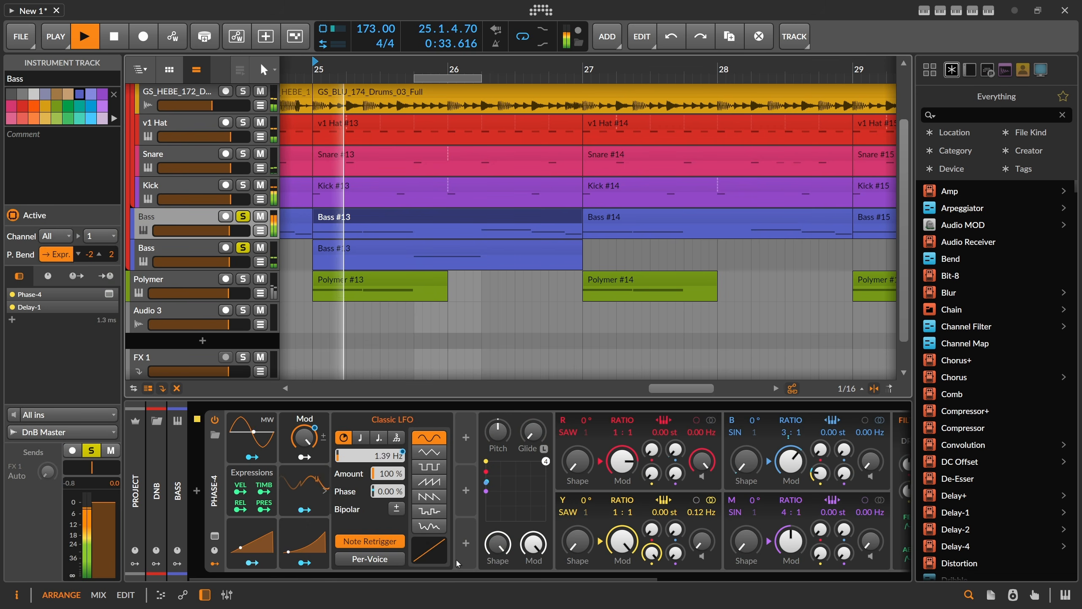
drag(448, 578, 560, 580)
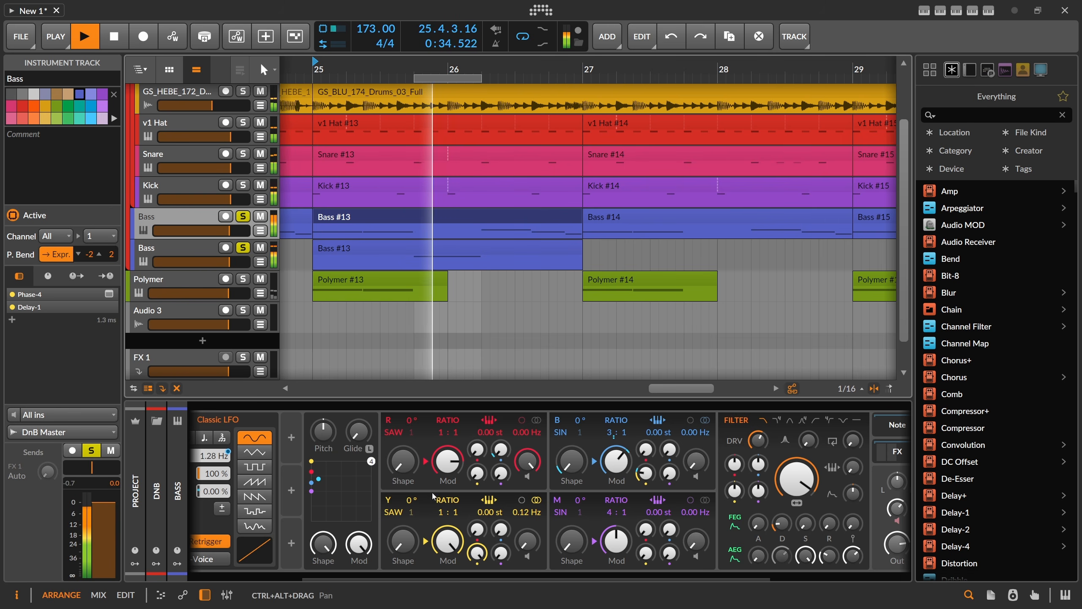
Step: Set oscillator B's ratio to 5:1 in the lower Bass track's Phase-4 and audition the passage
click(187, 249)
key(space)
scroll(558, 579, right, 3)
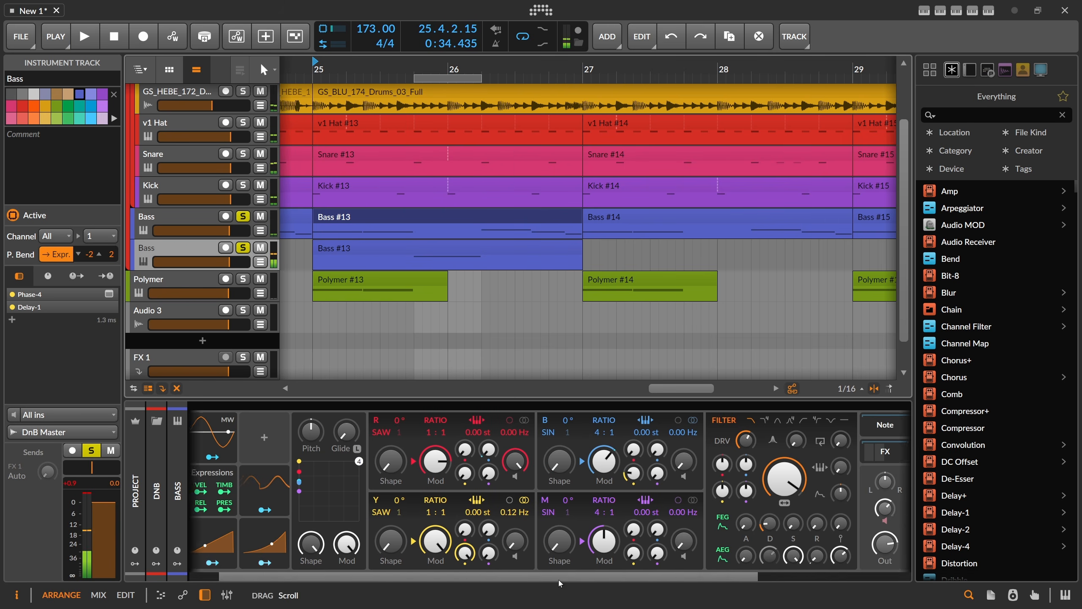
key(space)
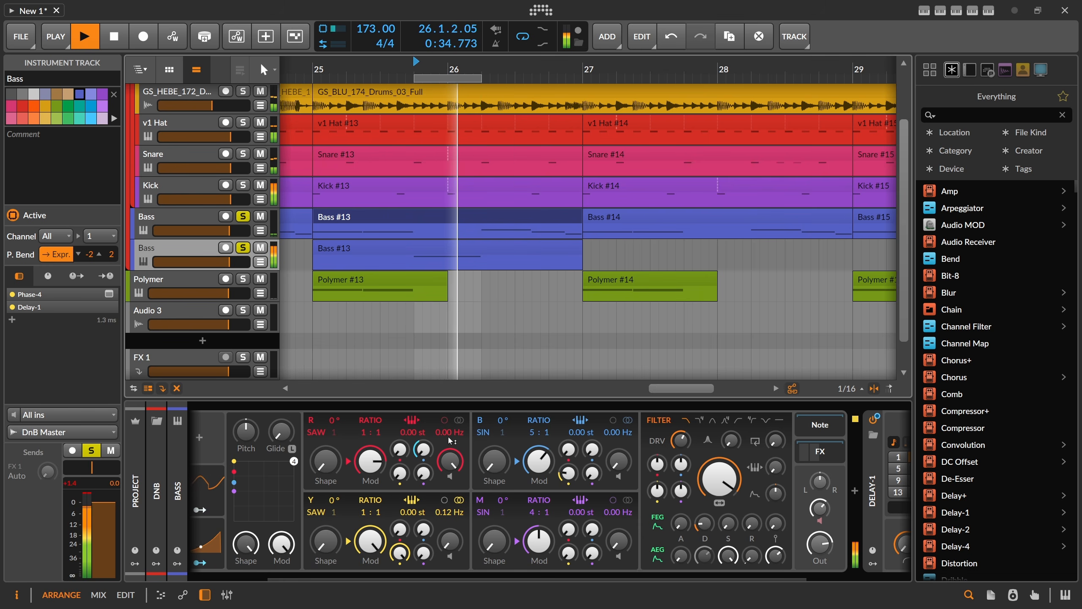
Step: Bend the lower Bass track's Classic LFO curve to about -96 % and set its rate to about 0.93 Hz
click(225, 536)
click(219, 544)
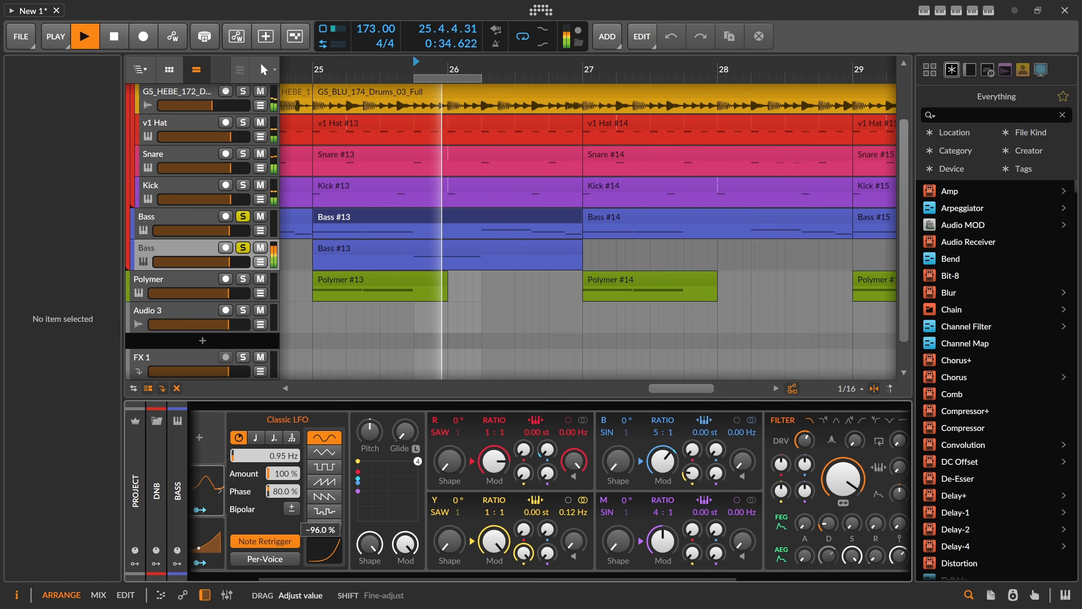
drag(266, 456, 266, 456)
Step: Insert a Multiband FX-2 before Pro-Q 4 in Phase-4's FX chain and set its crossover frequency to 100 Hz
scroll(383, 573, right, 5)
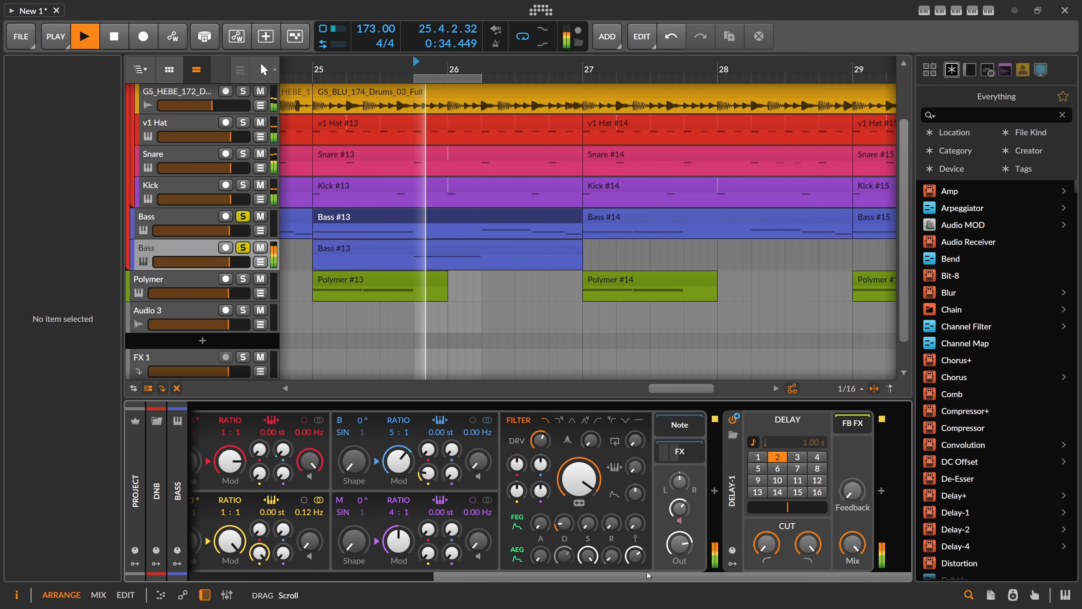
key(space)
scroll(714, 566, right, 3)
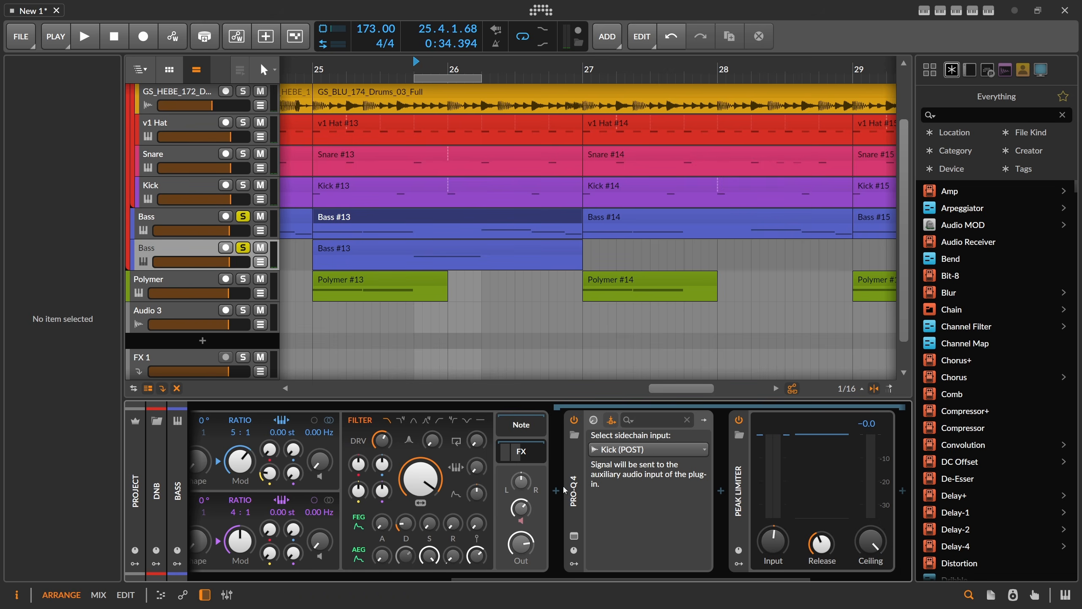
click(556, 491)
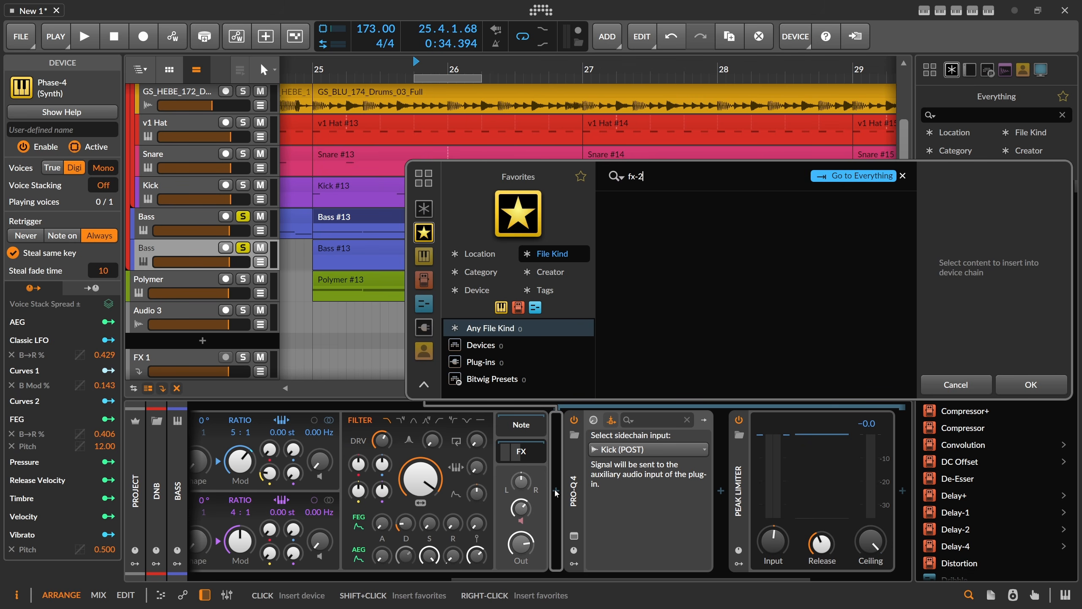
key(Return)
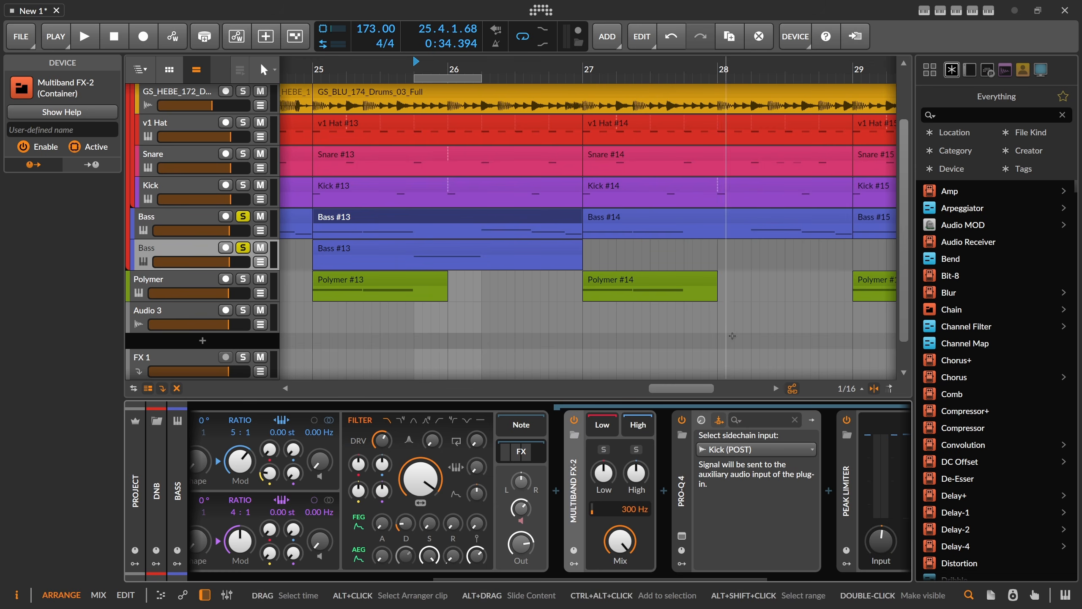
double_click(637, 507)
text(100)
key(Return)
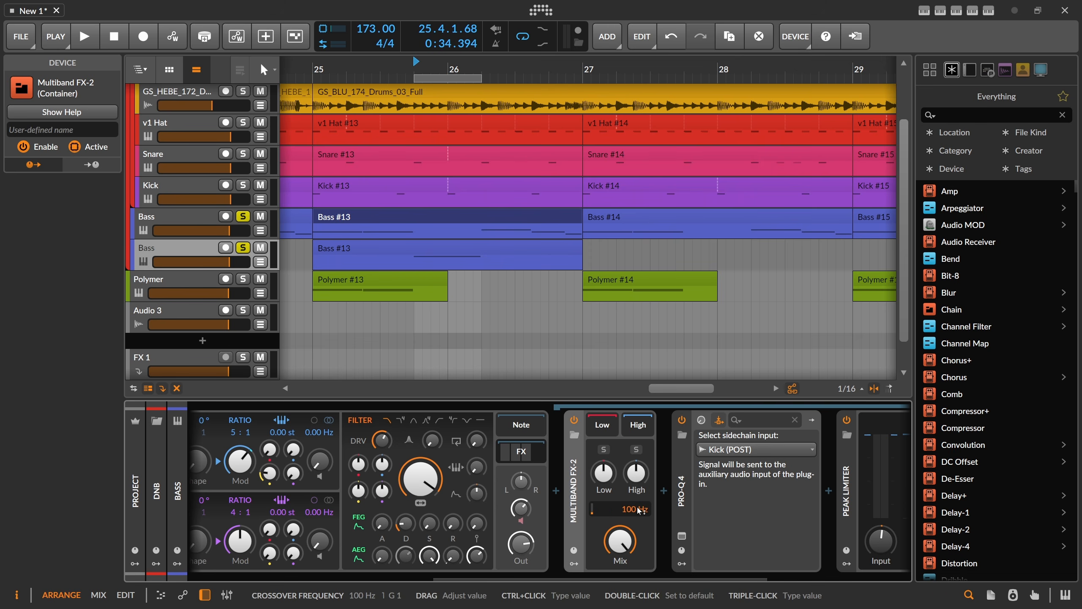
Step: Insert ValhallaSupermassive into the High band of Multiband FX-2
click(644, 424)
right_click(664, 492)
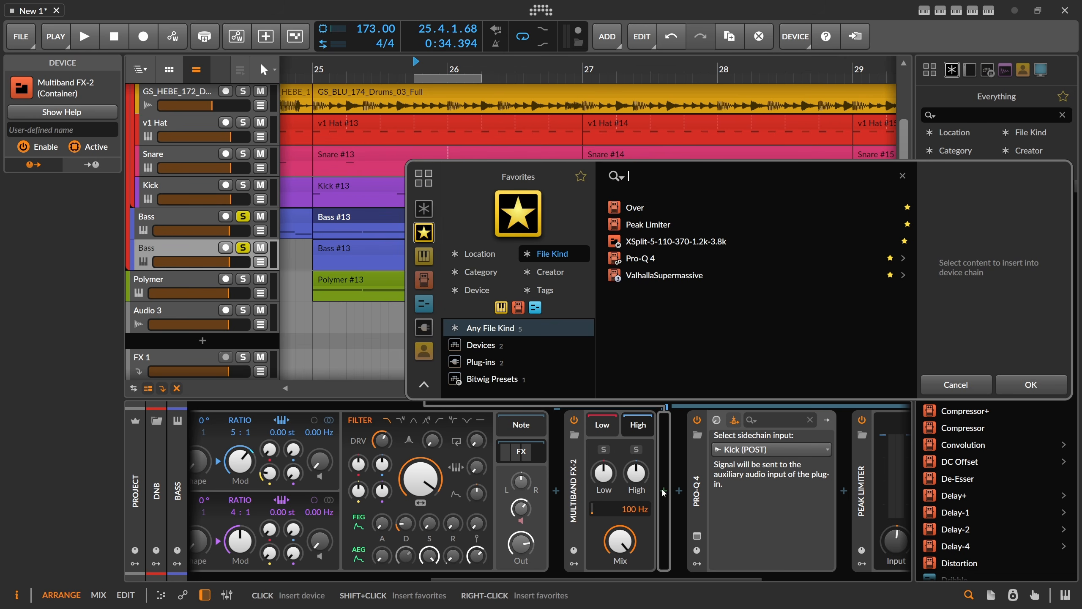
key(Down)
key(Return)
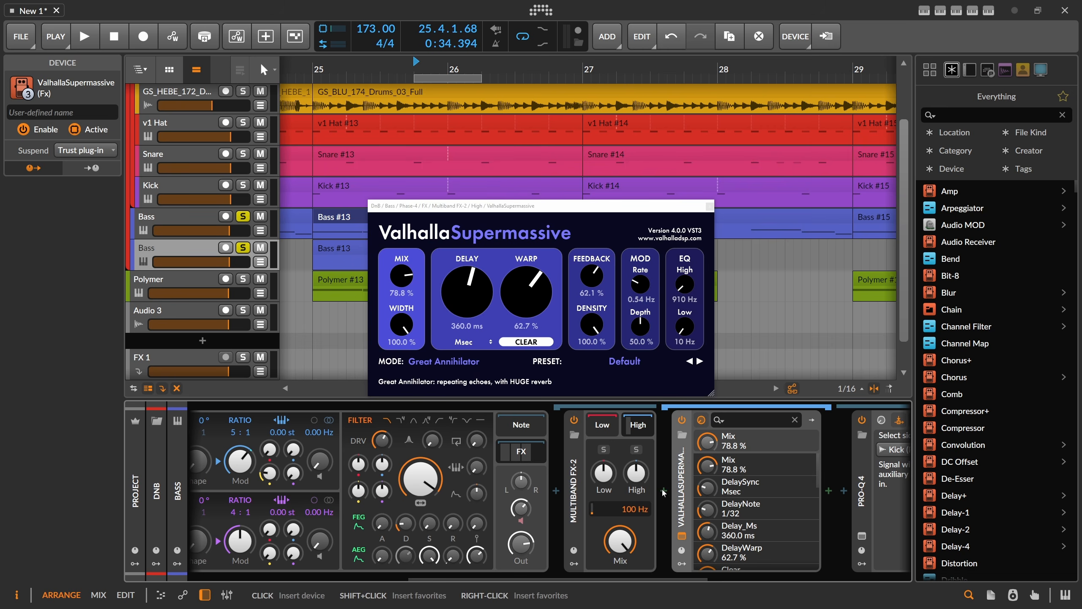
Step: Set Supermassive's delay to 0.0 ms, EQ high to 4950 Hz, EQ low to 150 Hz and modulation depth to about 33 %
drag(490, 280, 403, 299)
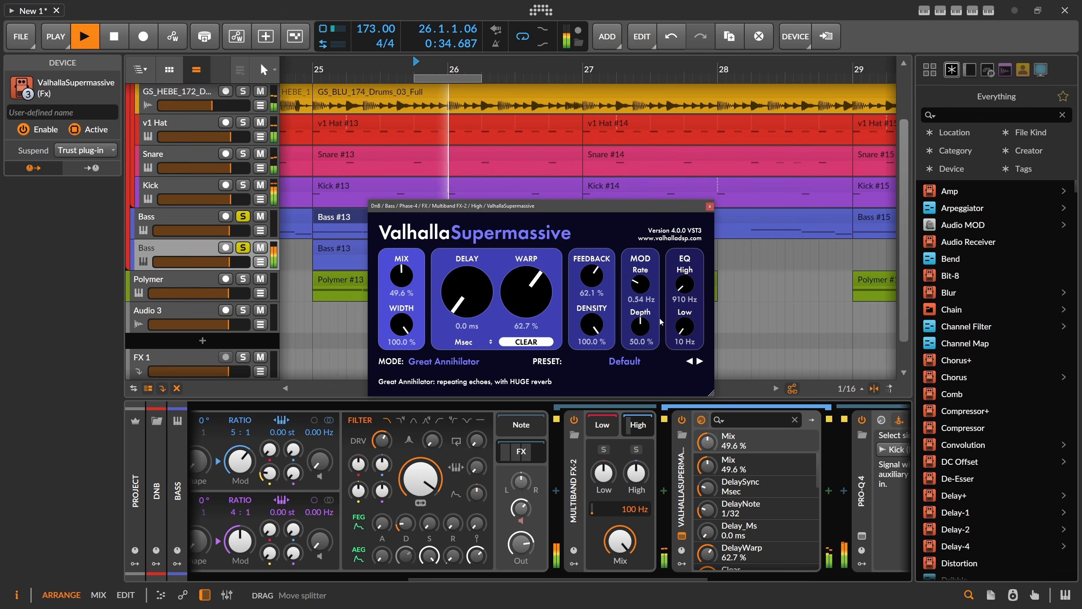
drag(685, 327, 682, 265)
drag(639, 325, 637, 335)
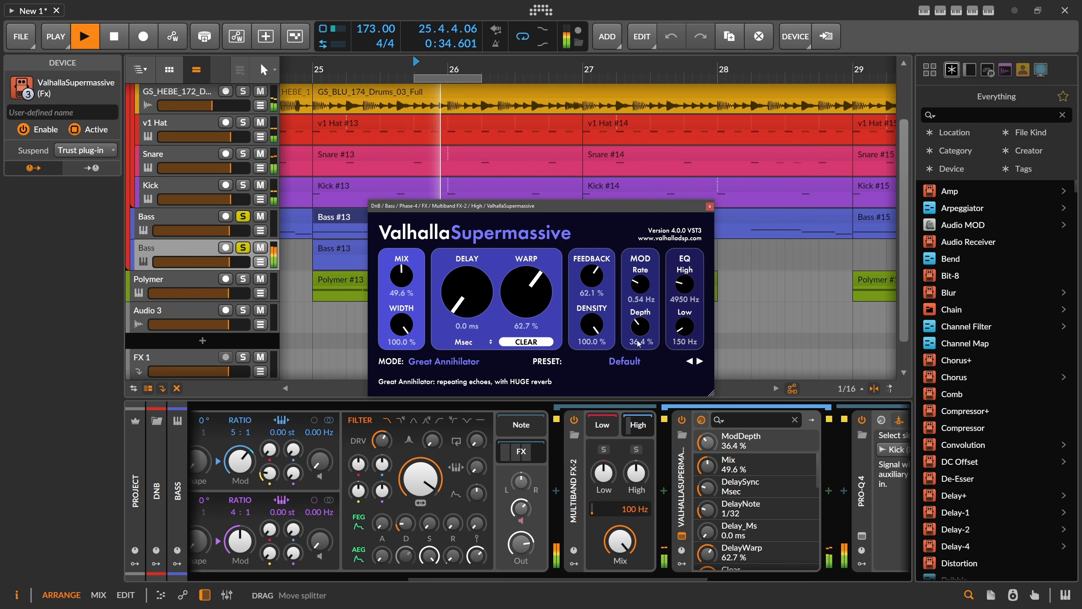
Step: Set Supermassive's feedback to about 43 %, warp to 100 % and mix to 44 %, and close the plug-in window
scroll(603, 293, down, 3)
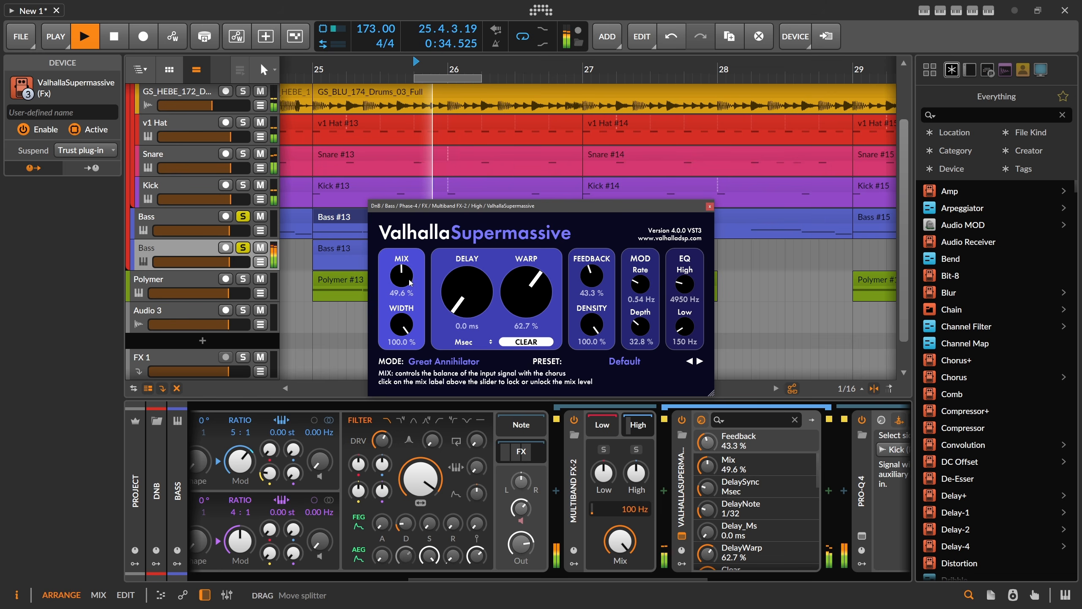
scroll(526, 292, up, 8)
scroll(404, 280, down, 1)
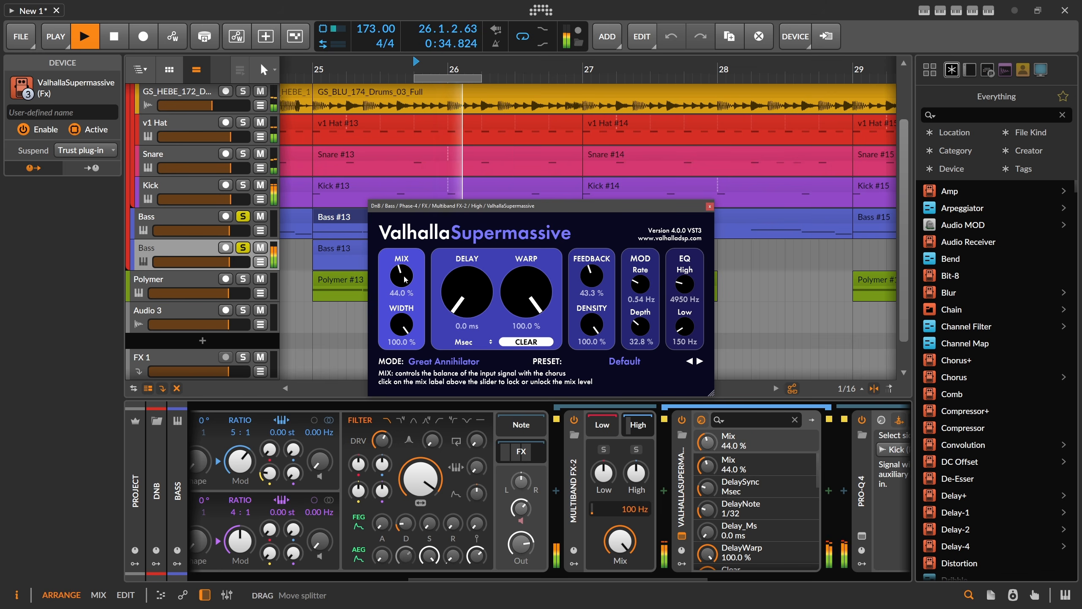
click(710, 207)
Step: Set oscillator B's ratio to 2:1 and fine-tune its Y→B modulation amount in the lower Bass track's Phase-4 during playback
drag(526, 572, 446, 573)
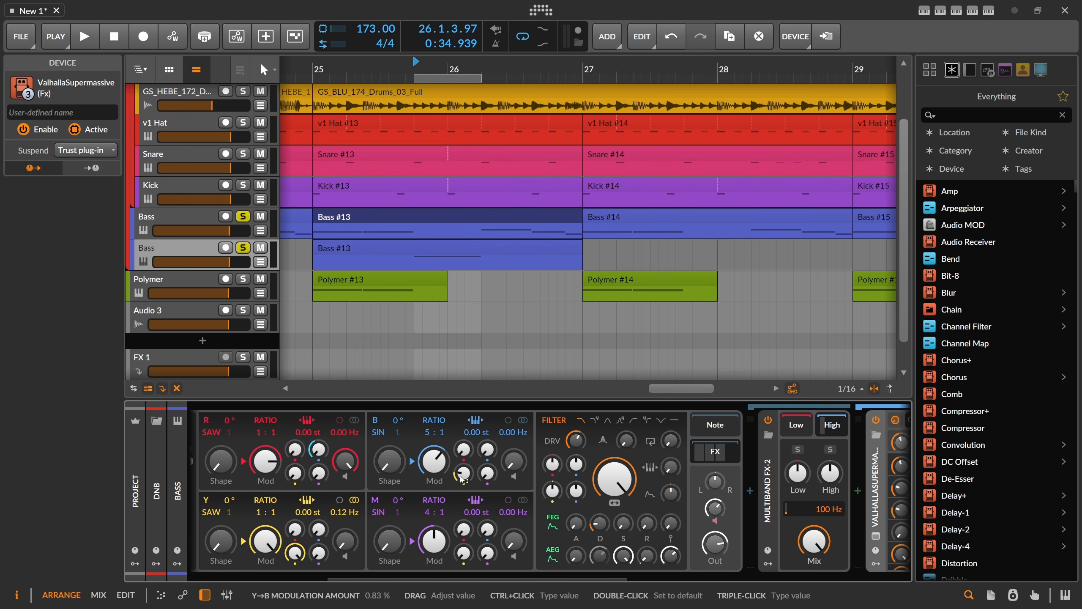
key(space)
drag(461, 478, 461, 472)
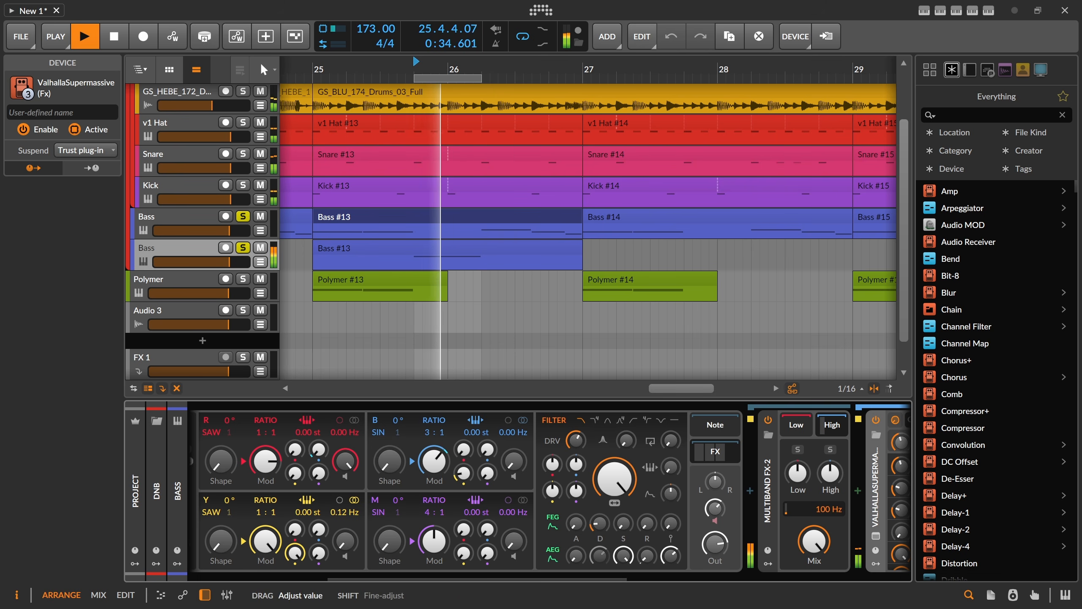
drag(427, 432, 427, 439)
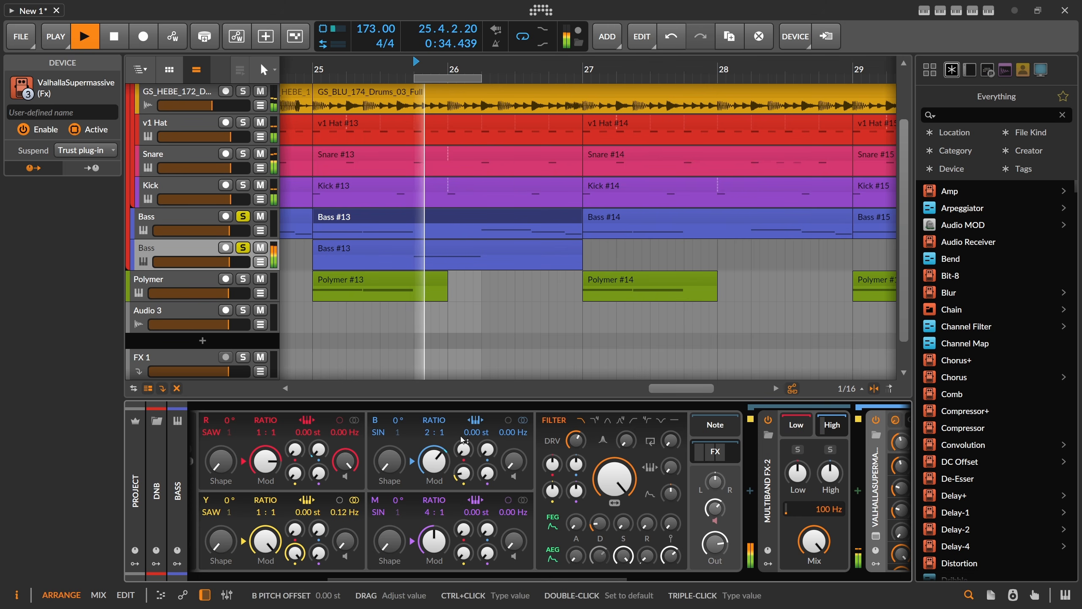
drag(464, 473, 464, 475)
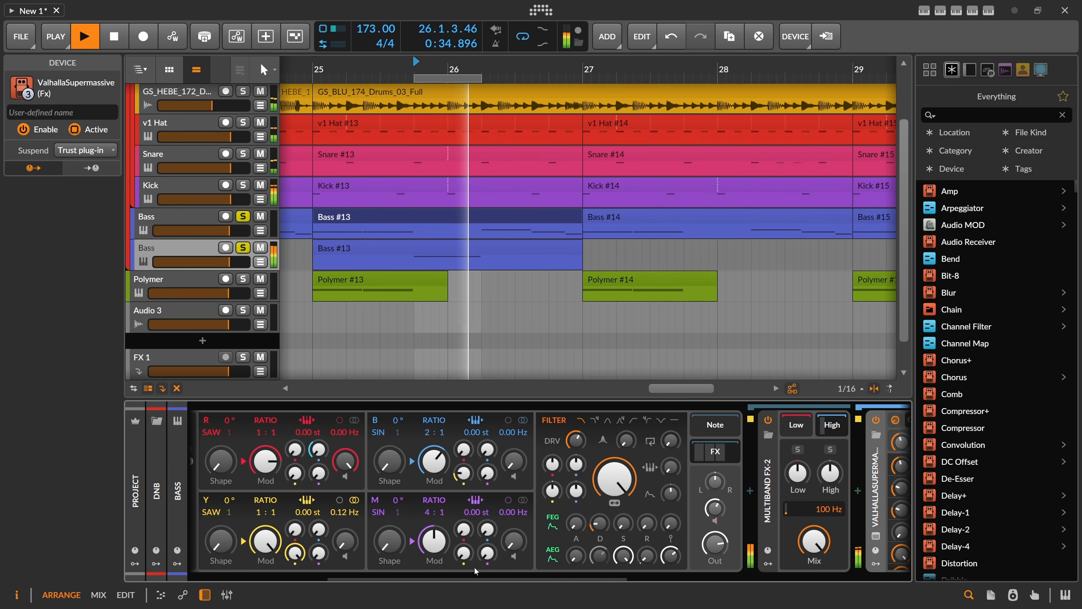
Step: Open the lower Bass track's Bass #13 clip and draw a pitch bend on its note falling to -1.00 at the end
drag(468, 576, 394, 575)
key(space)
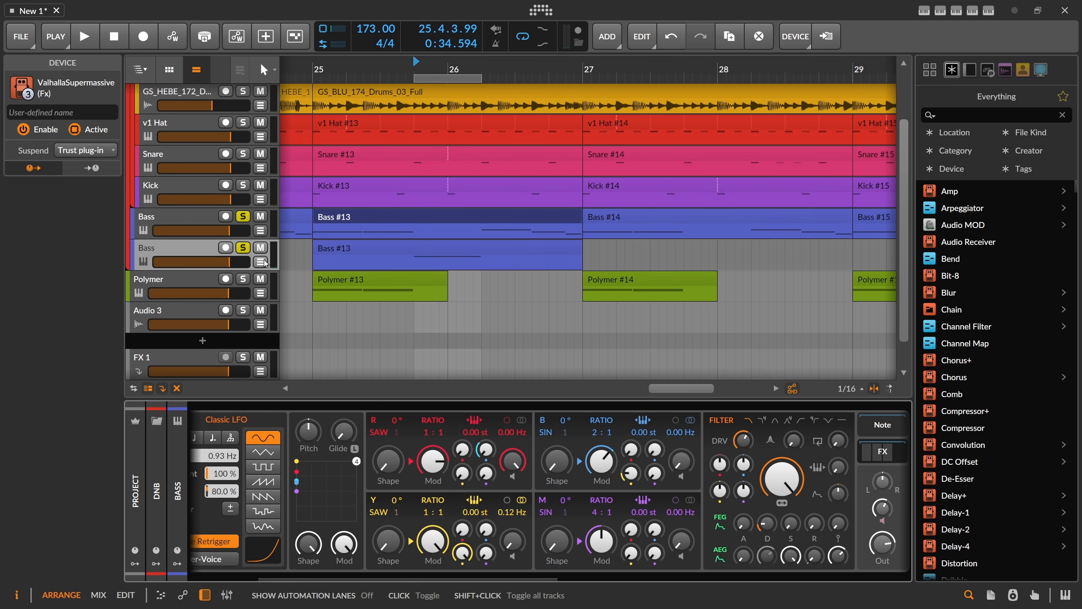
click(443, 244)
double_click(443, 244)
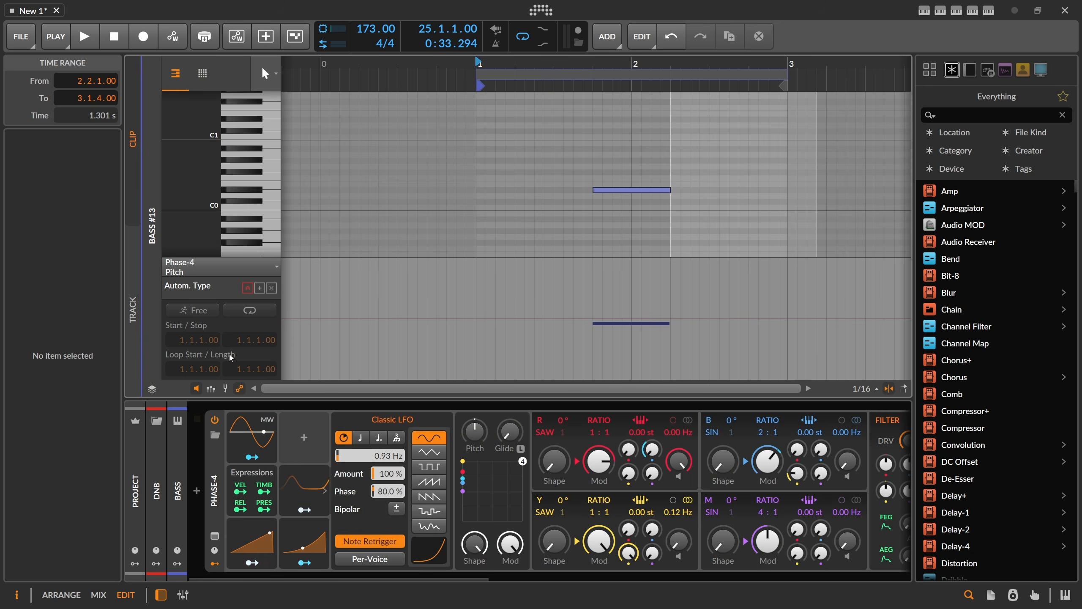
double_click(593, 191)
drag(635, 191, 667, 198)
key(space)
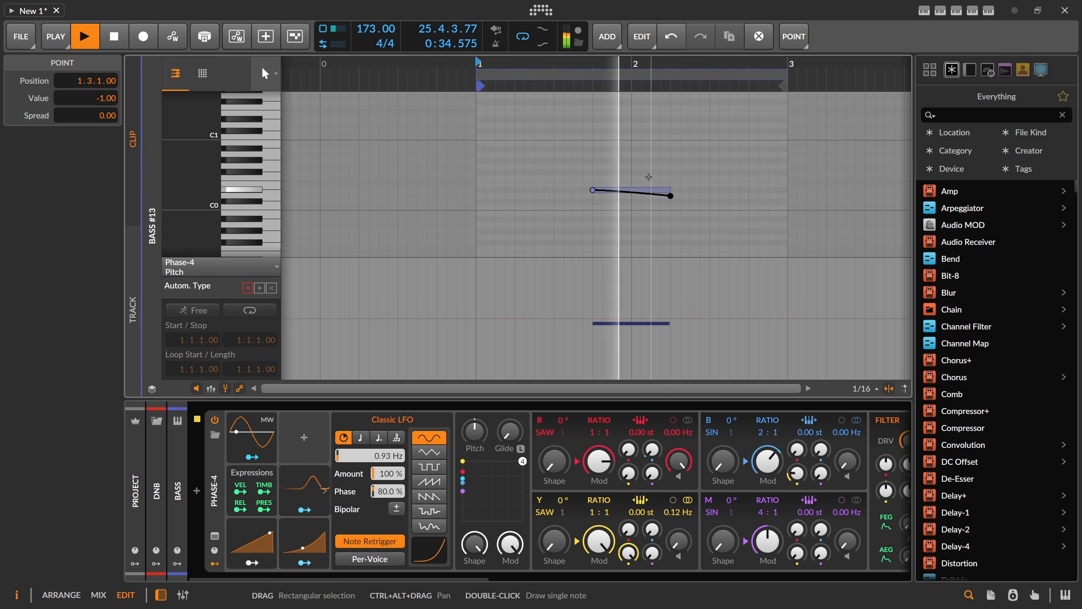
Step: Steepen the note's pitch bend by lowering its end point and raising its start point to 5.00, and return to the arrangement
drag(670, 195, 670, 207)
drag(593, 190, 594, 161)
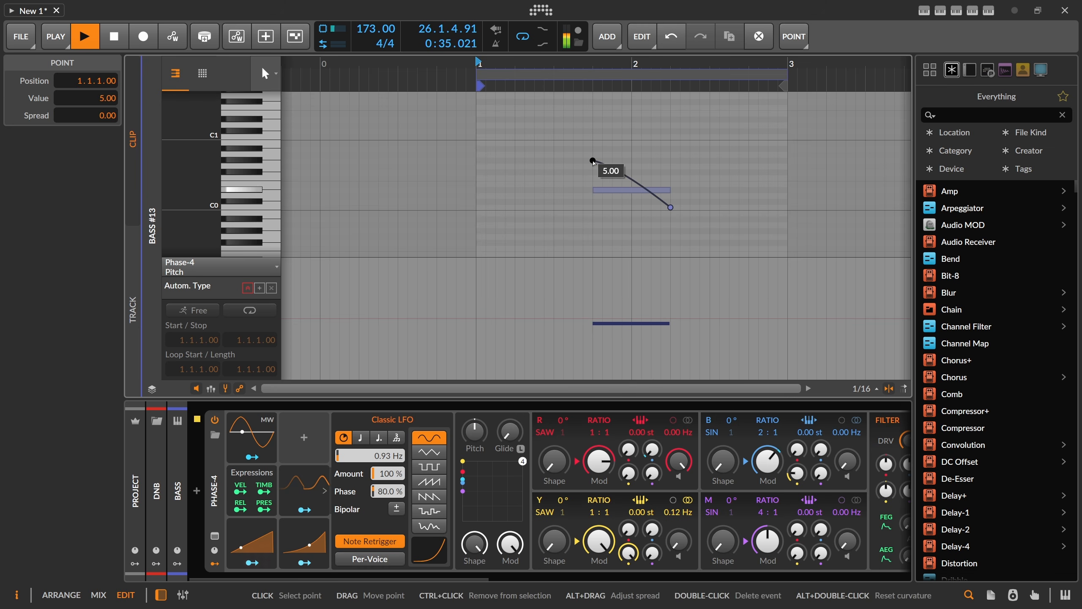
key(Tab)
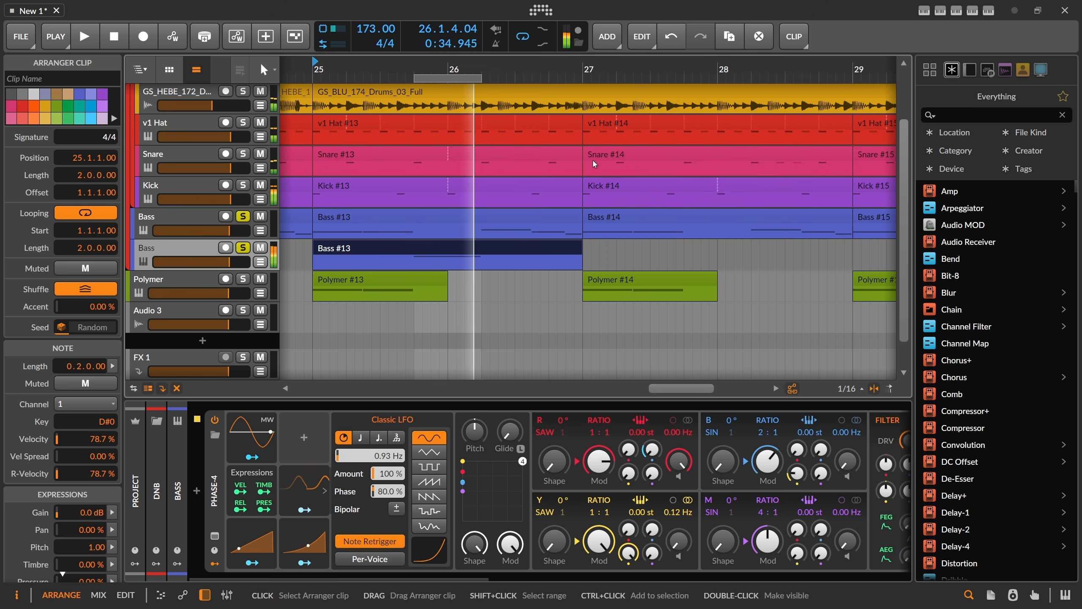
Step: Set the loop region to start at 25.1.1.00 with a length of 2.0.0.00 and play it with both Bass tracks unsoloed
key(space)
scroll(454, 68, down, 3)
drag(452, 79, 532, 80)
key(space)
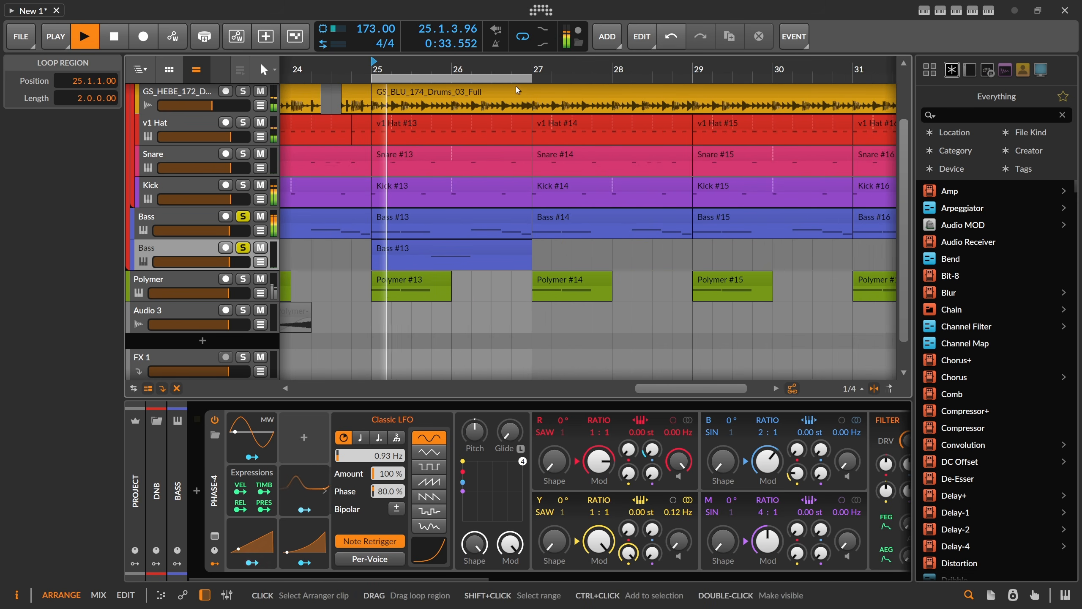
key(space)
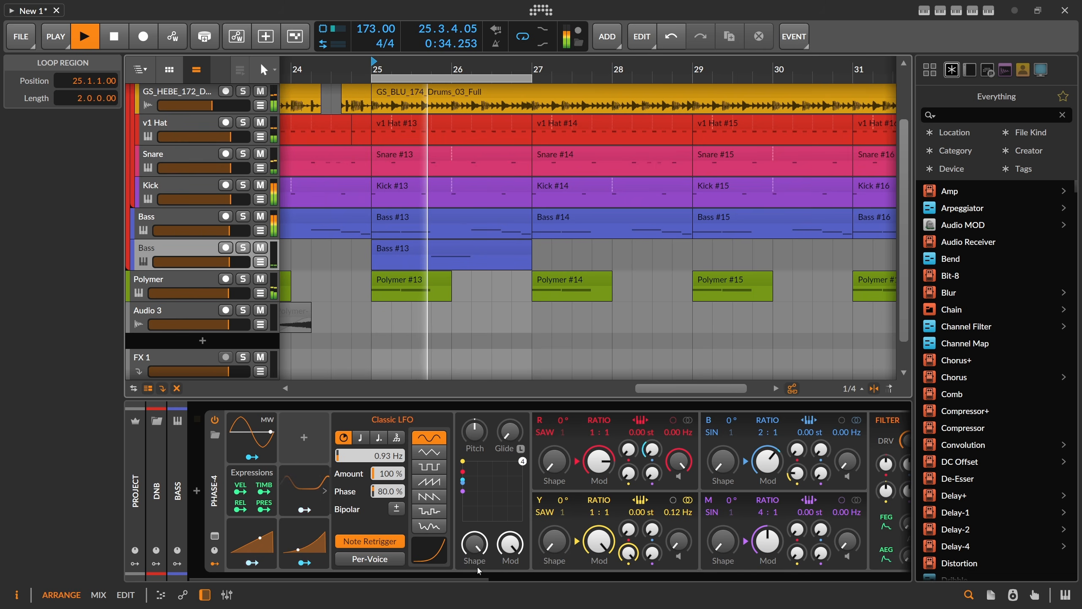
Step: Select the upper Bass track and adjust the filter envelope's decay in its Phase-4
click(206, 217)
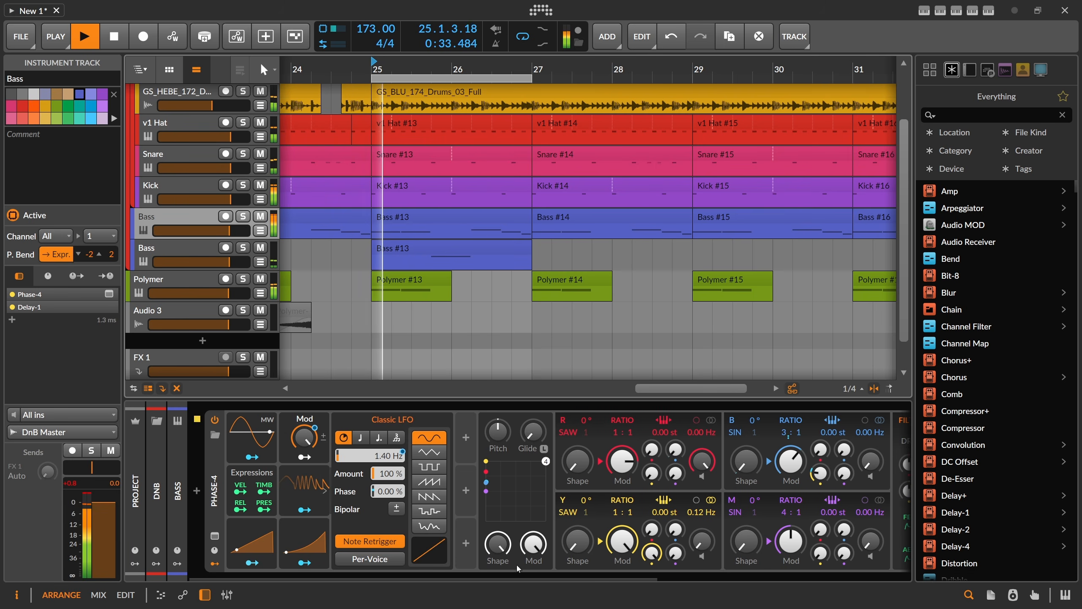
scroll(516, 563, right, 4)
drag(868, 523, 868, 529)
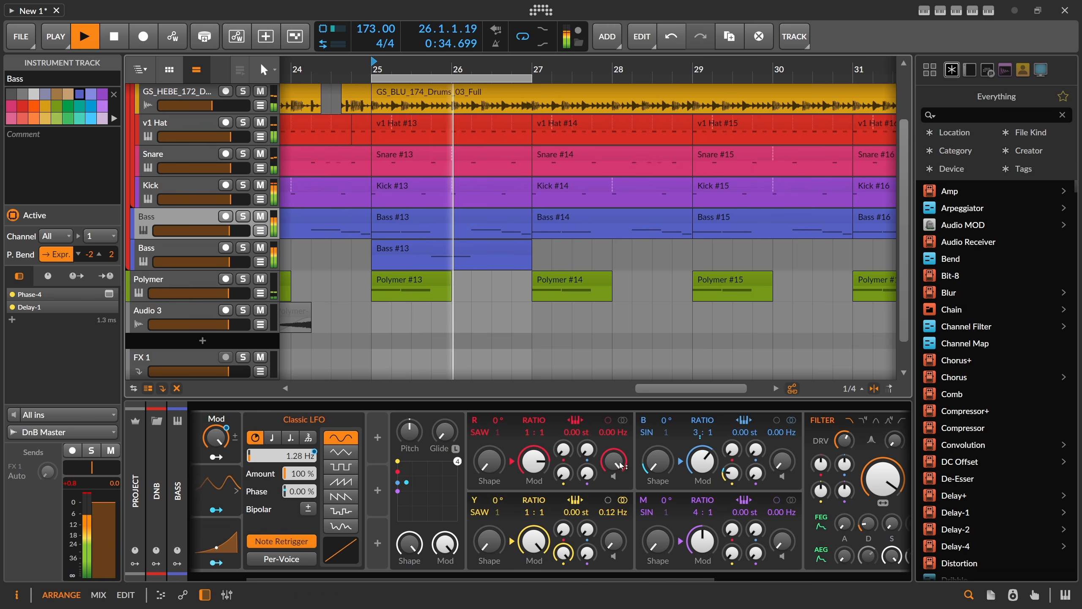
Step: Assign a slight filter envelope (FEG) modulation to the upper Bass's B→R modulation amount and play the loop
key(space)
right_click(587, 449)
click(647, 577)
drag(587, 449, 587, 447)
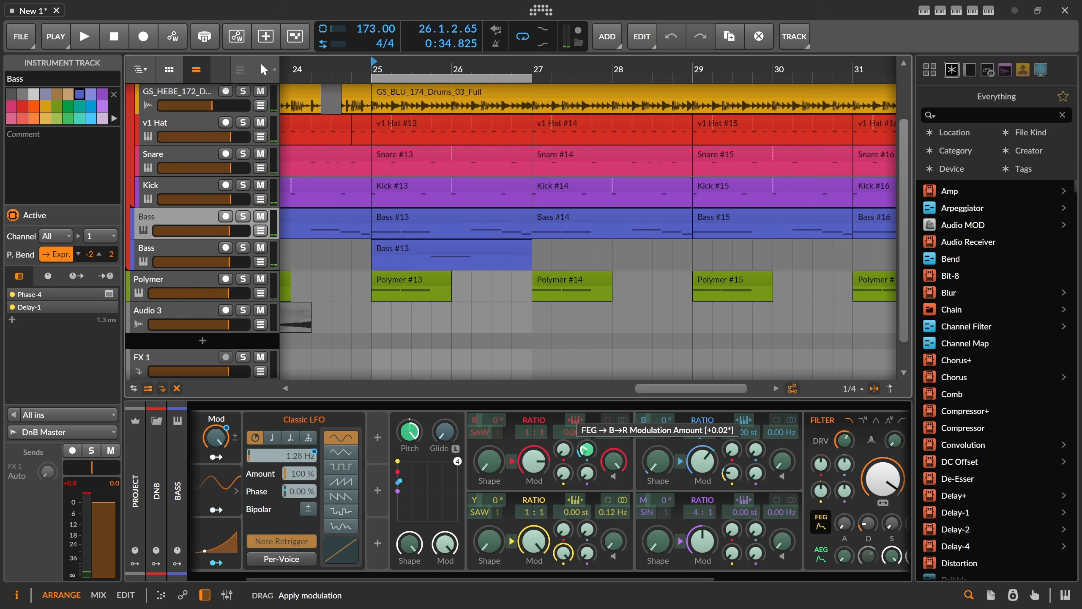
key(space)
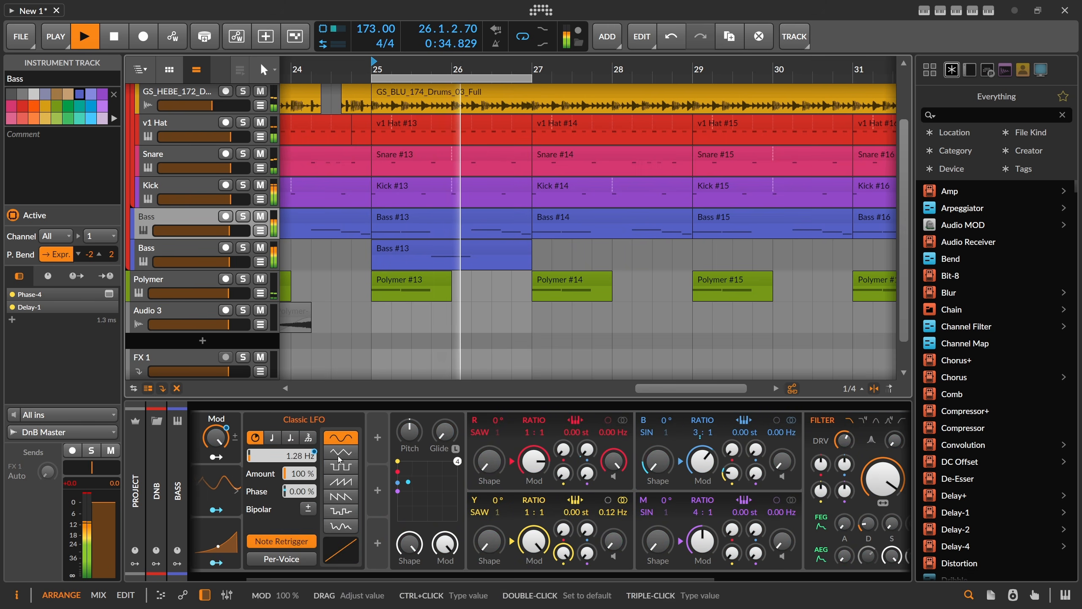
Step: Apply a slight filter envelope (FEG) modulation to the upper Bass's B→R amount, and set the lower Bass's B oscillator ratio to 4:1
click(814, 520)
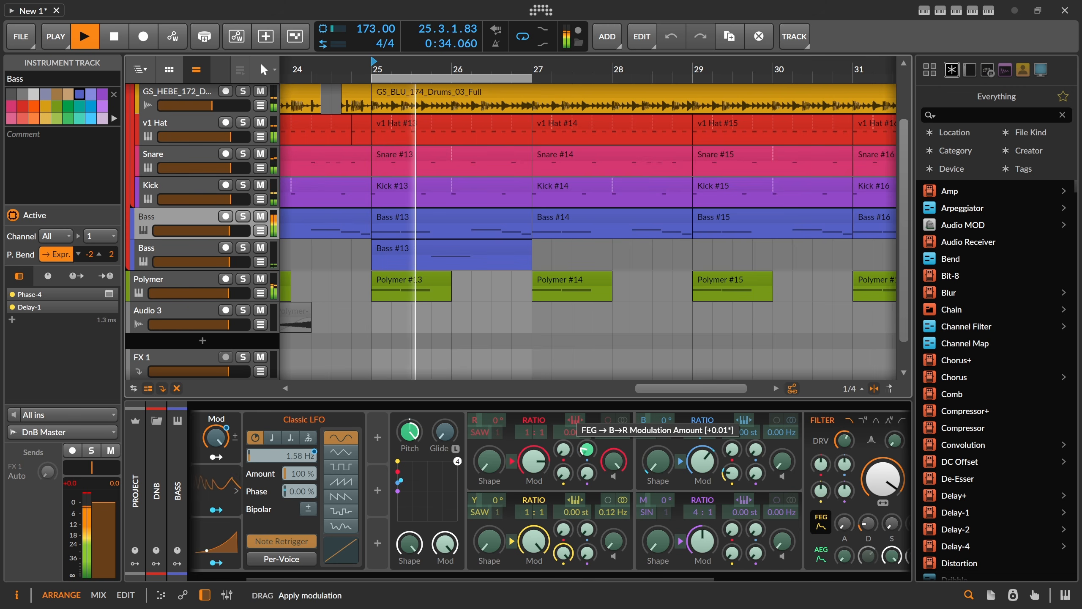
click(183, 249)
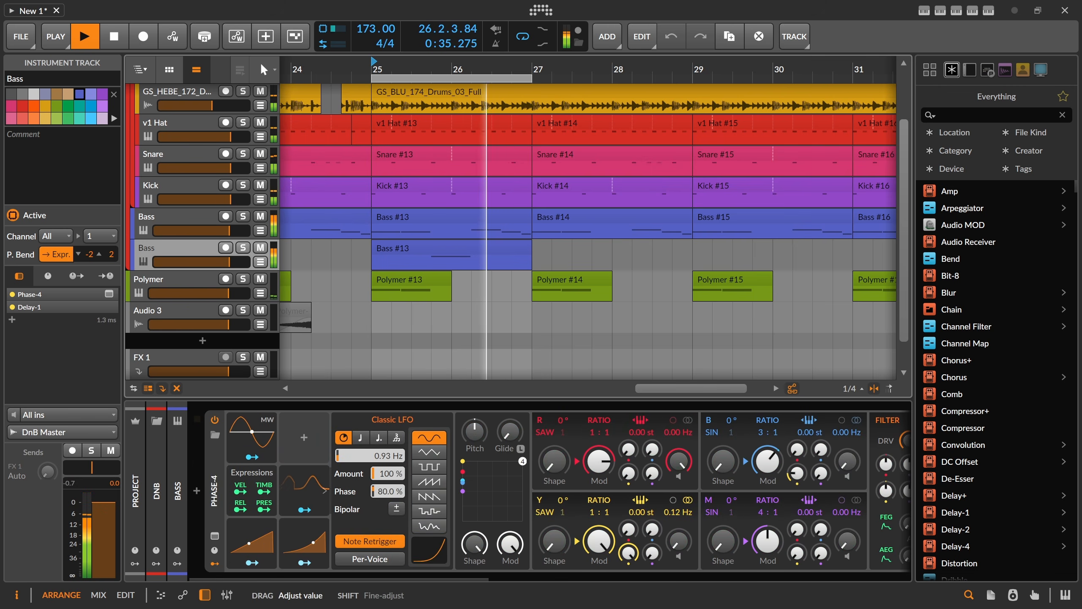
mouse_move(723, 460)
mouse_down()
mouse_move(722, 444)
mouse_move(723, 461)
mouse_up()
key(space)
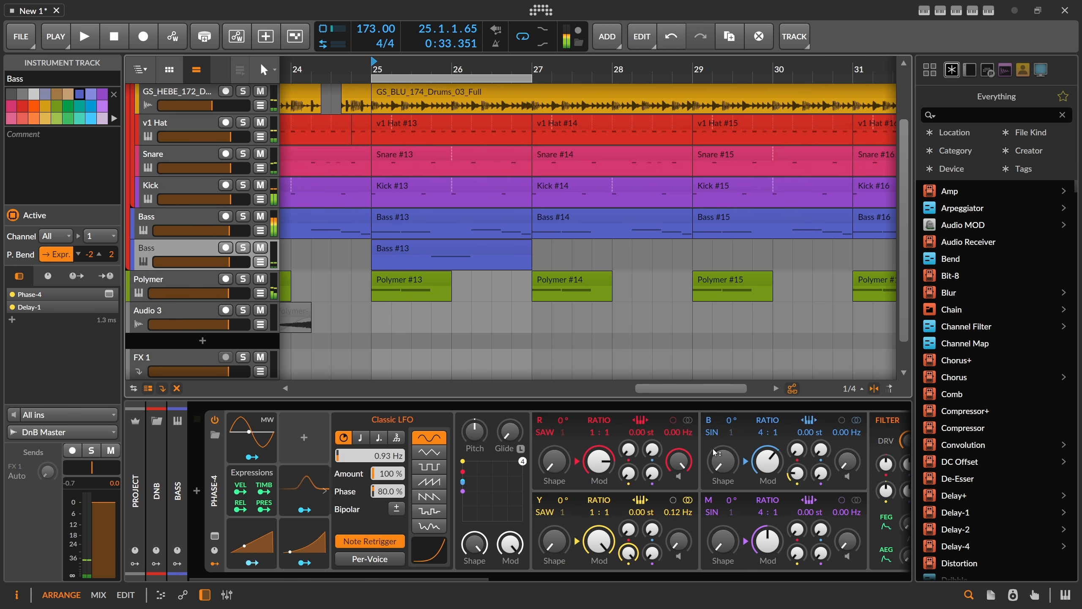
Step: Show the lower Bass's B Shape automation and shape a peak over the note around bar 26, ending at 26.2.1.00, and play it
click(260, 262)
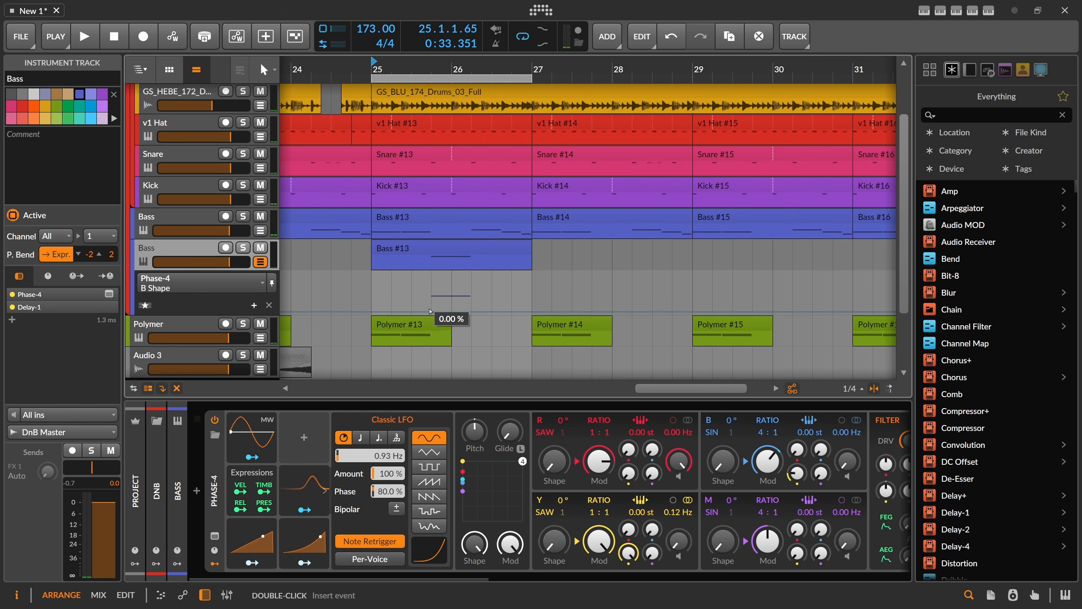
drag(430, 311, 472, 311)
key(space)
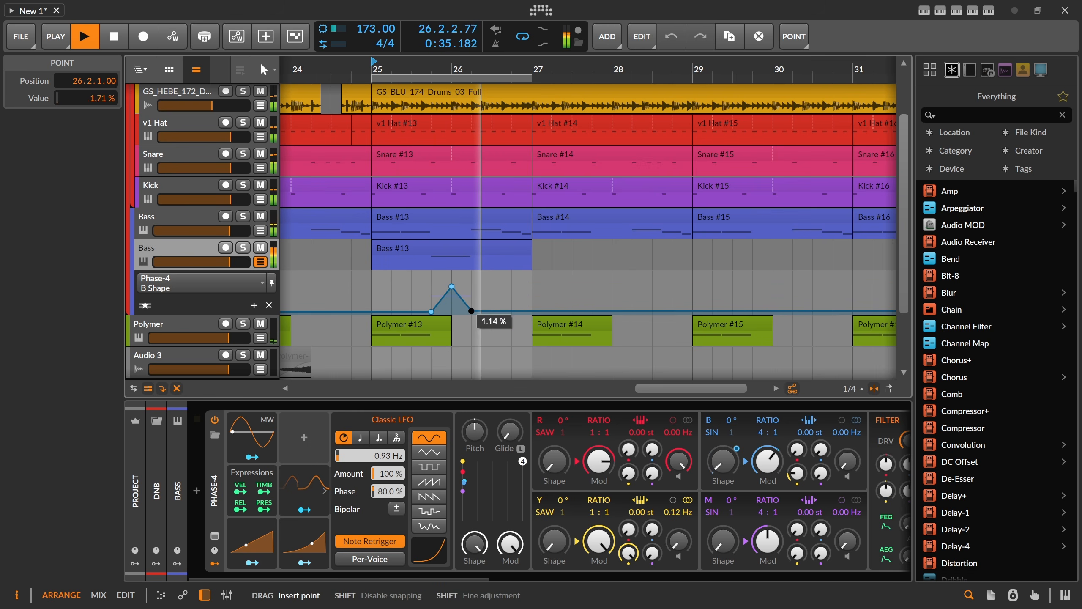
Step: Reduce the pitch bend in the lower Bass #13 clip by lowering its start point, with the end point at -3.00, and return to the arrangement
click(449, 255)
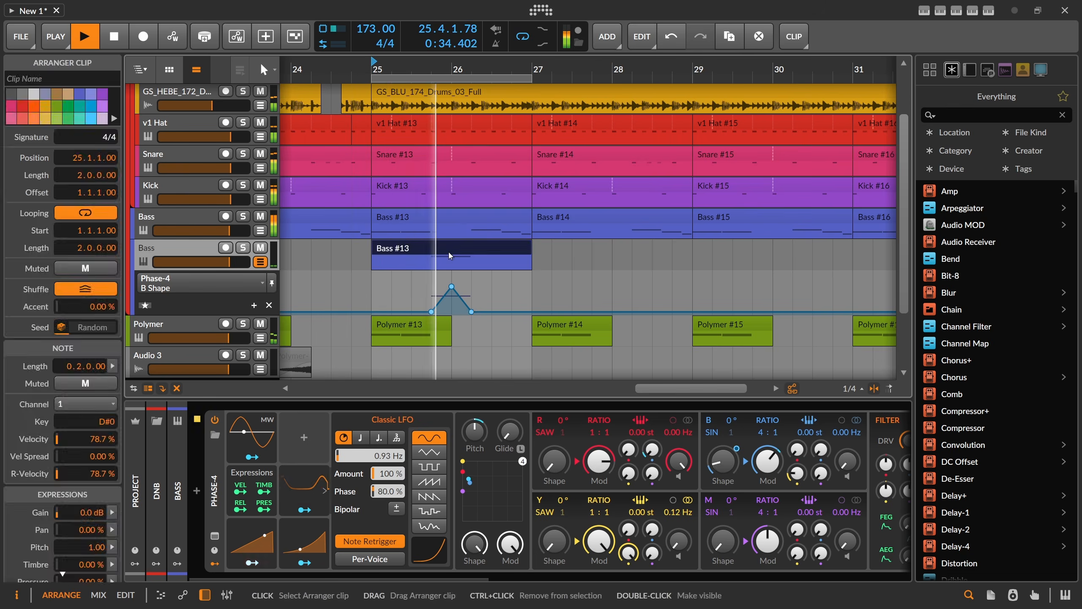
double_click(449, 255)
drag(671, 218, 670, 207)
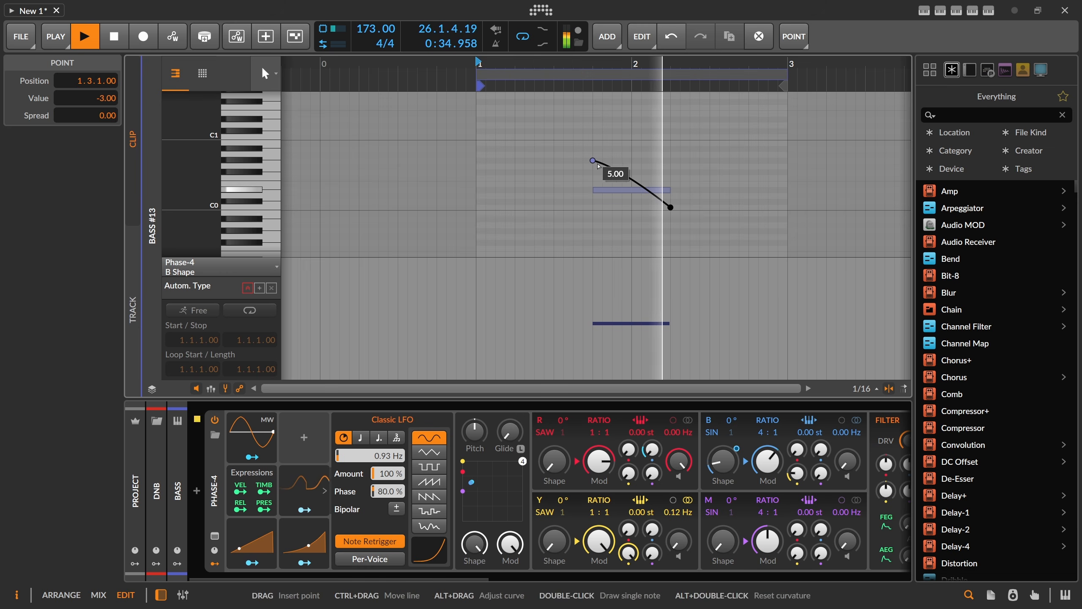
drag(592, 161, 592, 171)
key(space)
key(Tab)
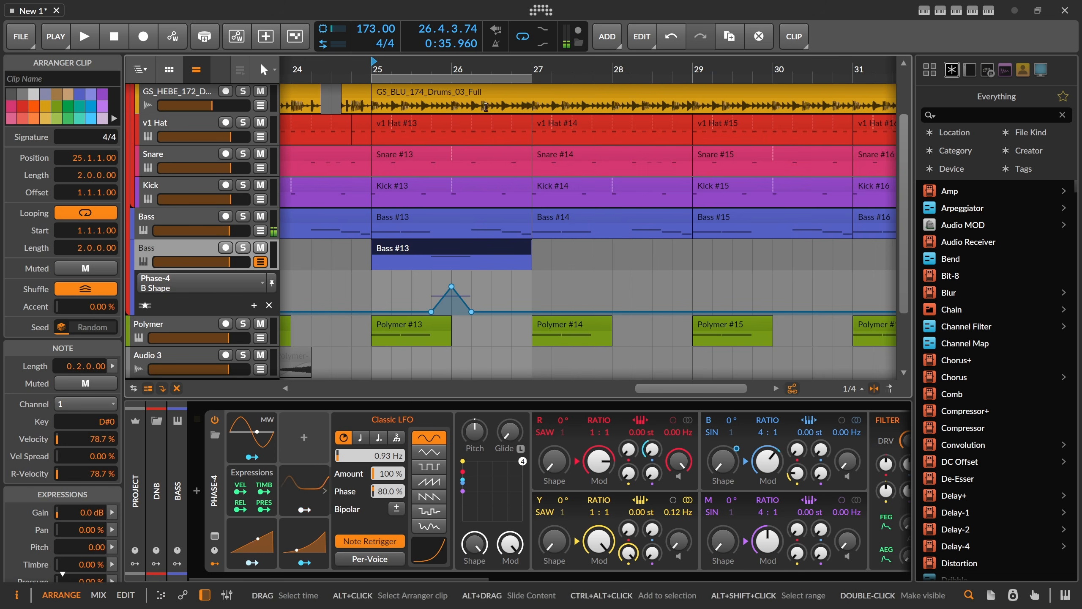
Step: Collapse the lower Bass's Classic LFO settings and extend the loop region from 25.1.1.00 to a length of 8.0.0.00
scroll(462, 70, down, 5)
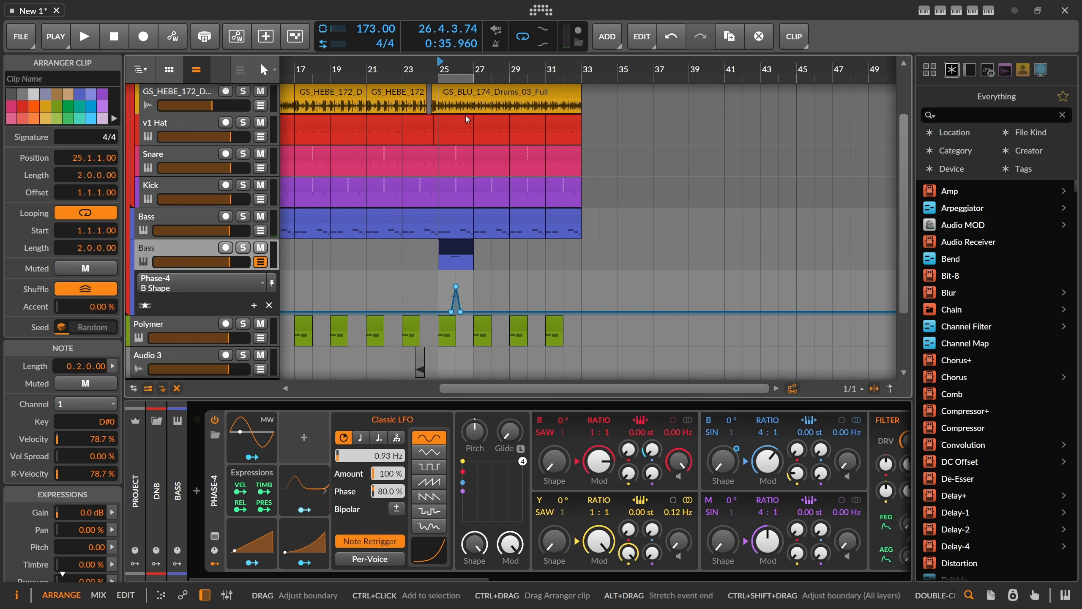
drag(437, 77, 477, 60)
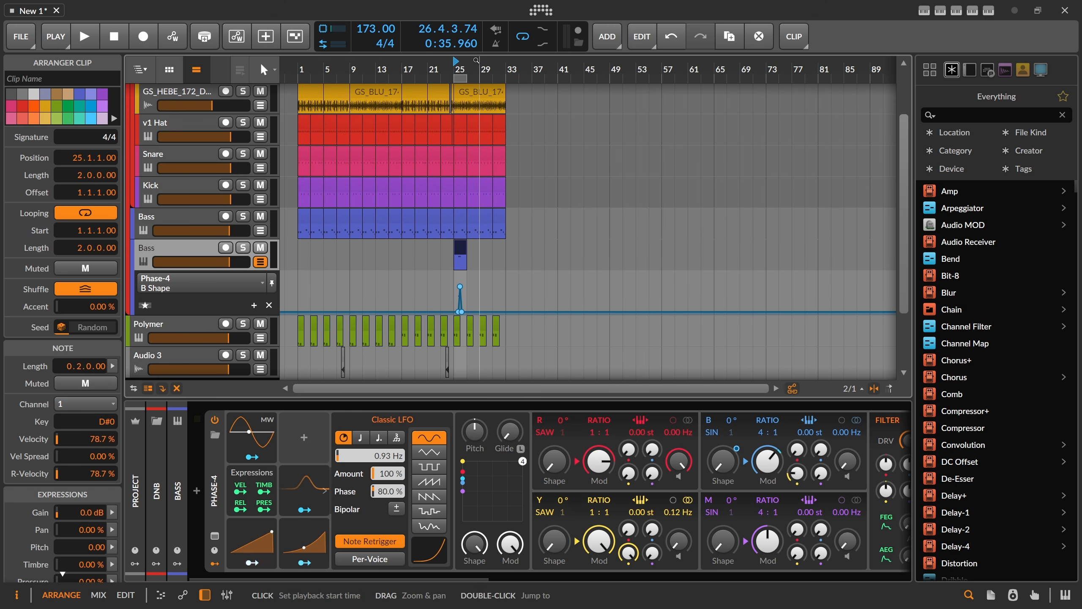
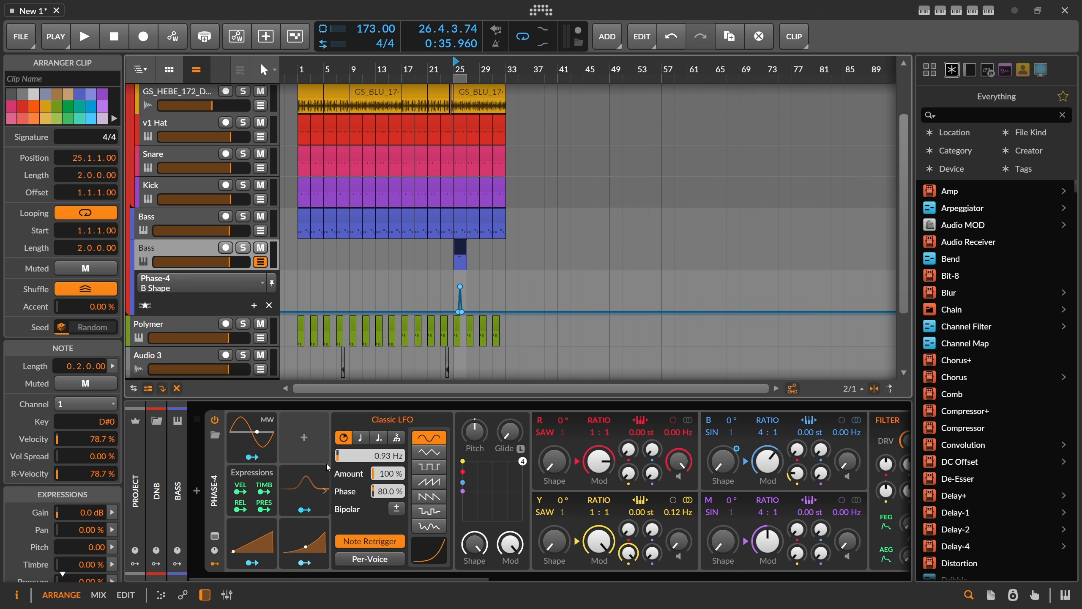
click(310, 470)
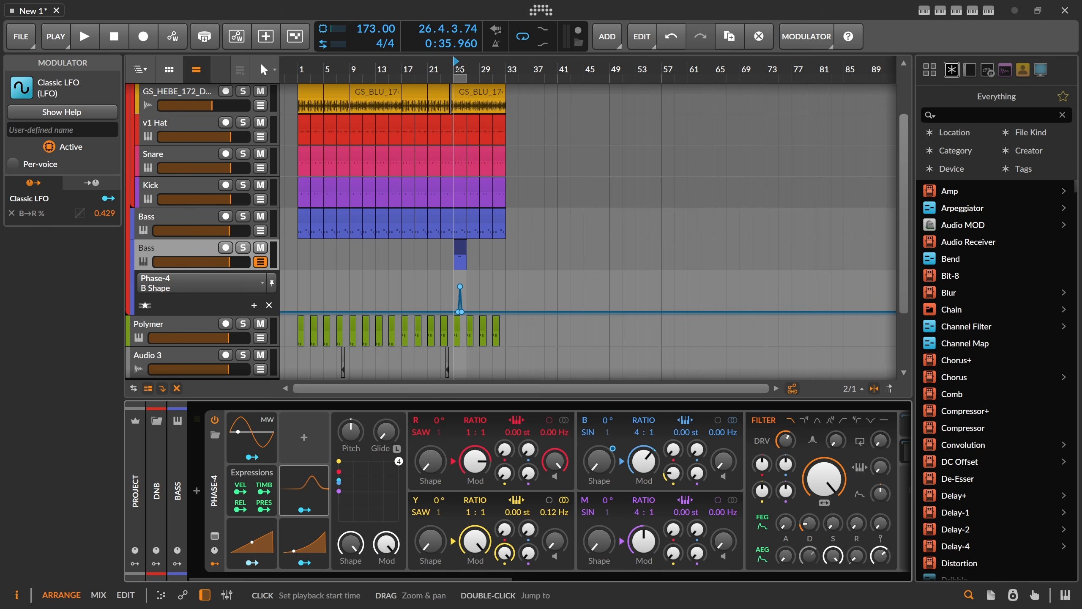
drag(460, 70, 495, 111)
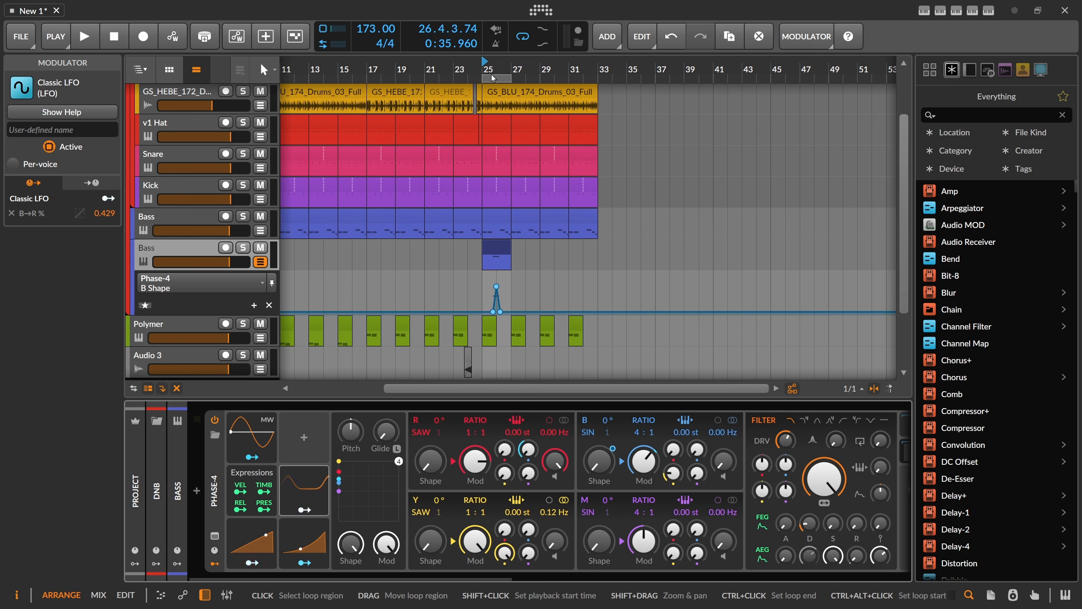
drag(490, 70, 532, 113)
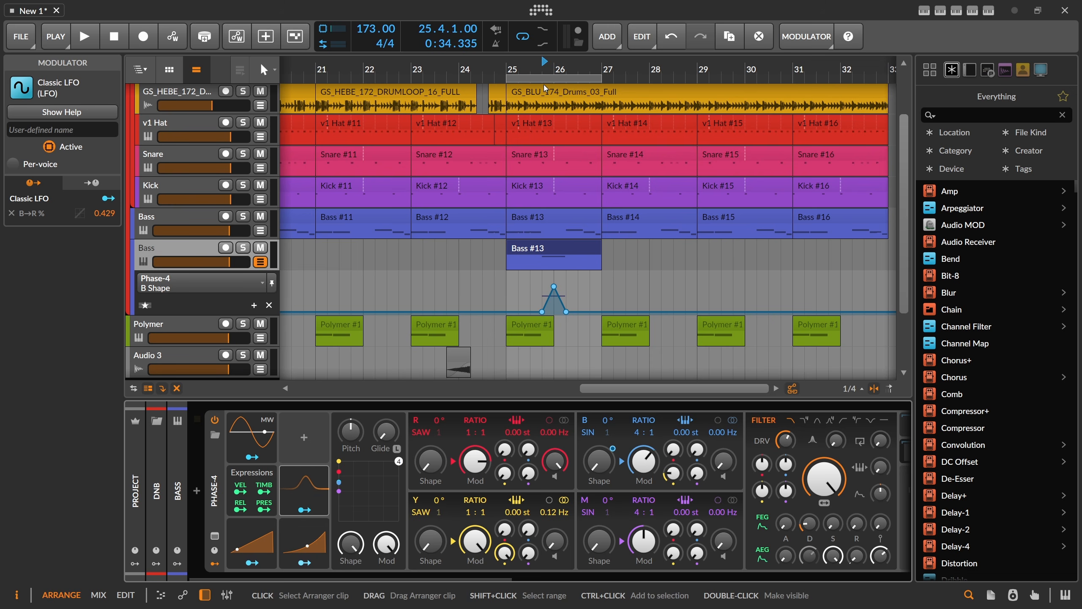
drag(553, 69, 552, 45)
click(561, 250)
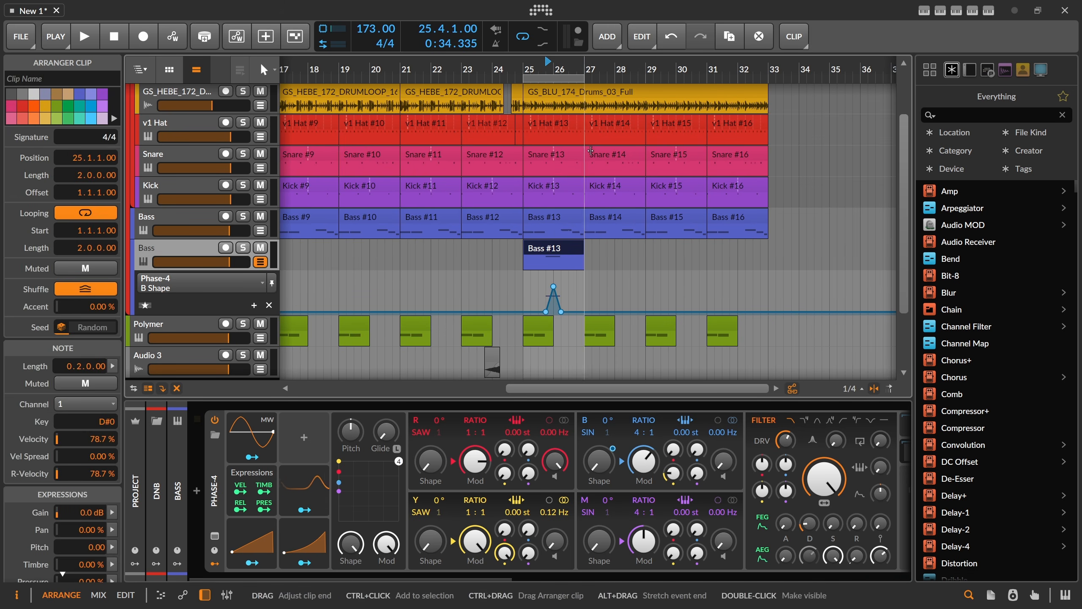
drag(588, 78, 760, 95)
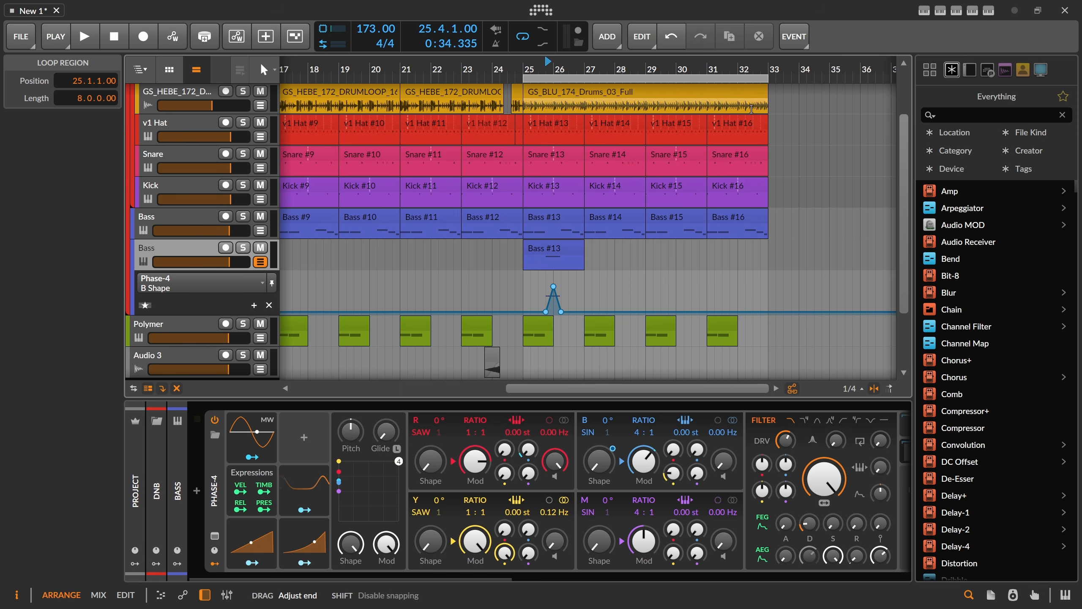
Step: Copy the lower Bass #13 clip with its B Shape automation to 29.1.1.00 and hide the track's automation lane
drag(544, 252, 668, 251)
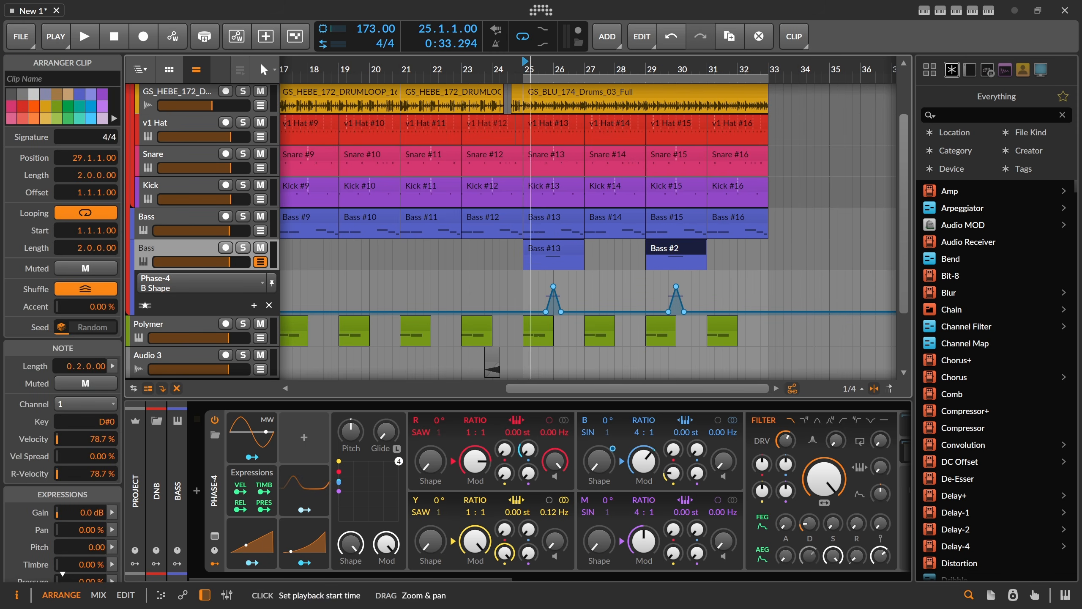
drag(531, 69, 532, 102)
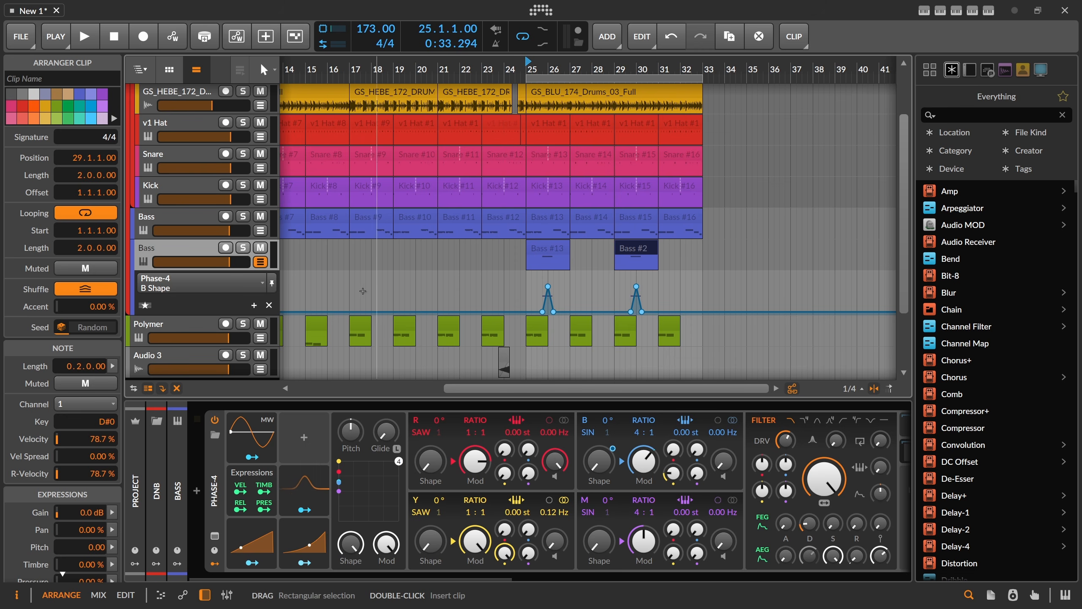
click(263, 263)
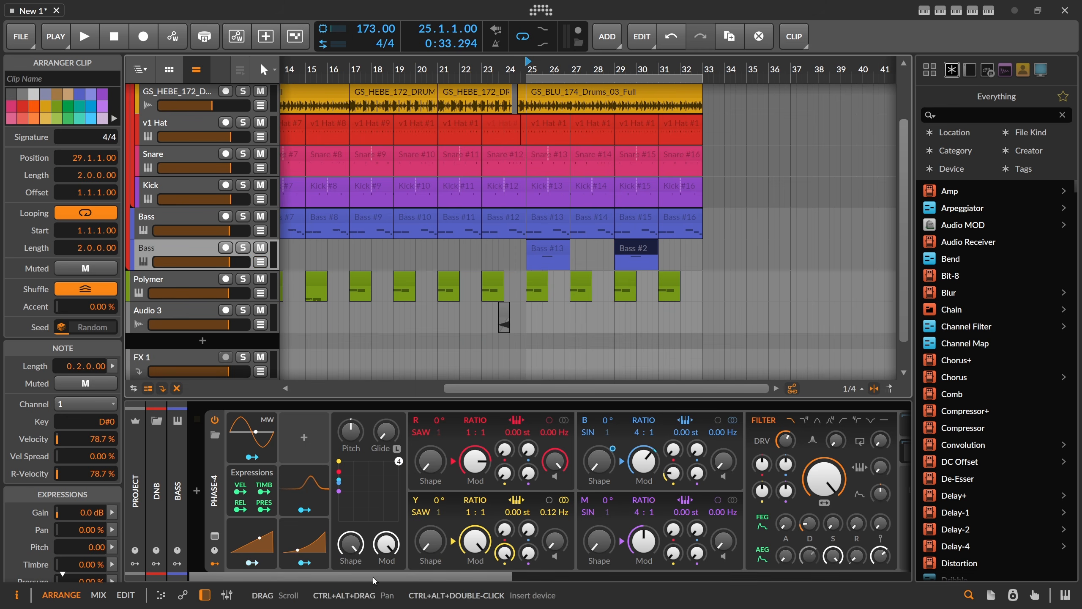
Step: Review the lower Bass's FX devices from Multiband FX-2 to Delay-1, collapse the Phase-4 FX chain and play the loop
scroll(419, 478, right, 5)
click(295, 435)
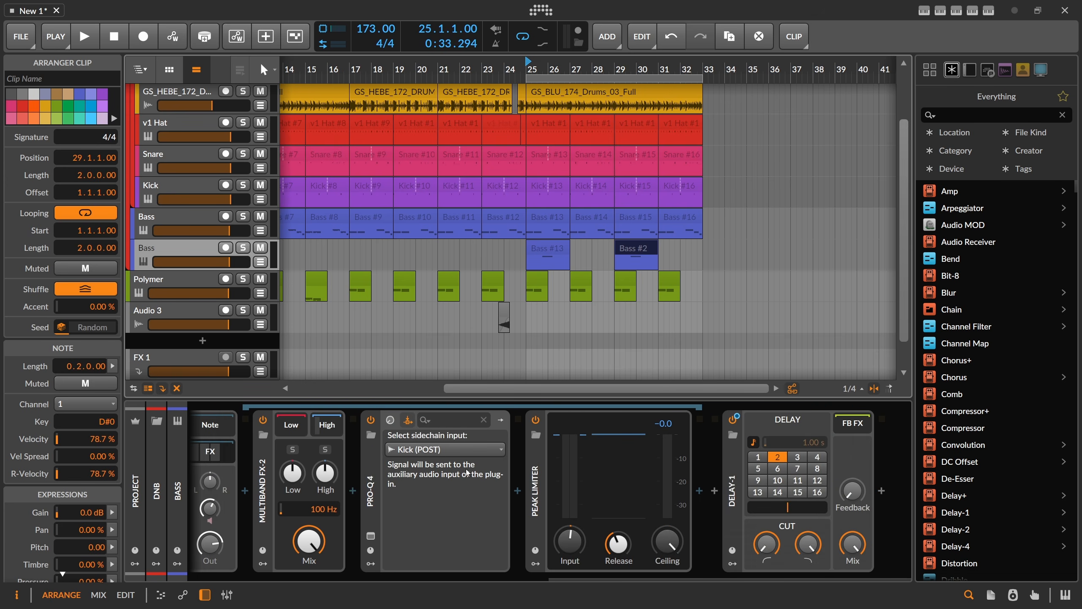
drag(564, 578, 513, 578)
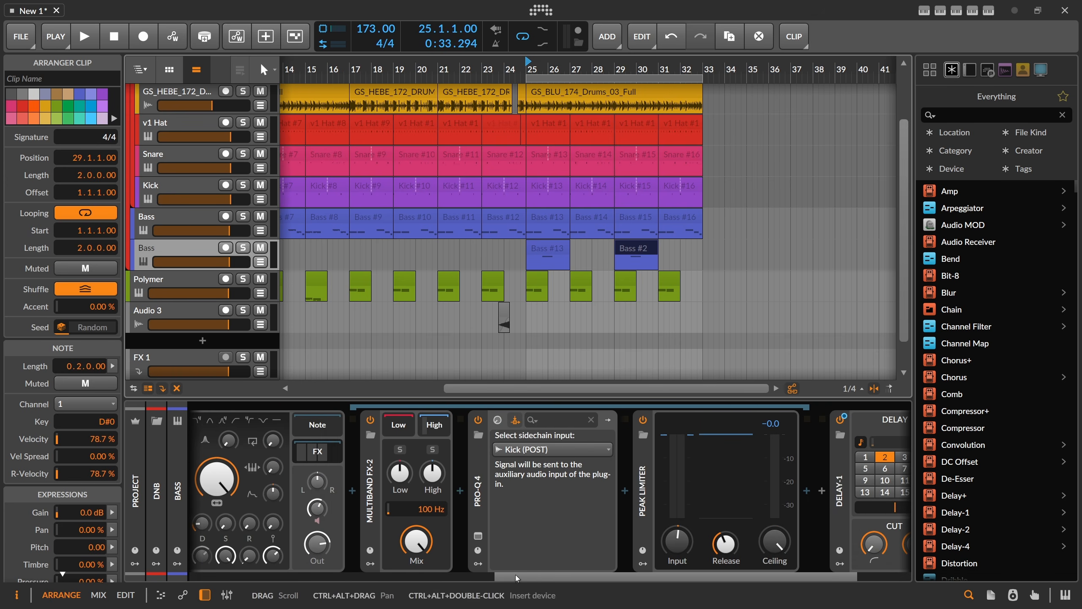
click(317, 452)
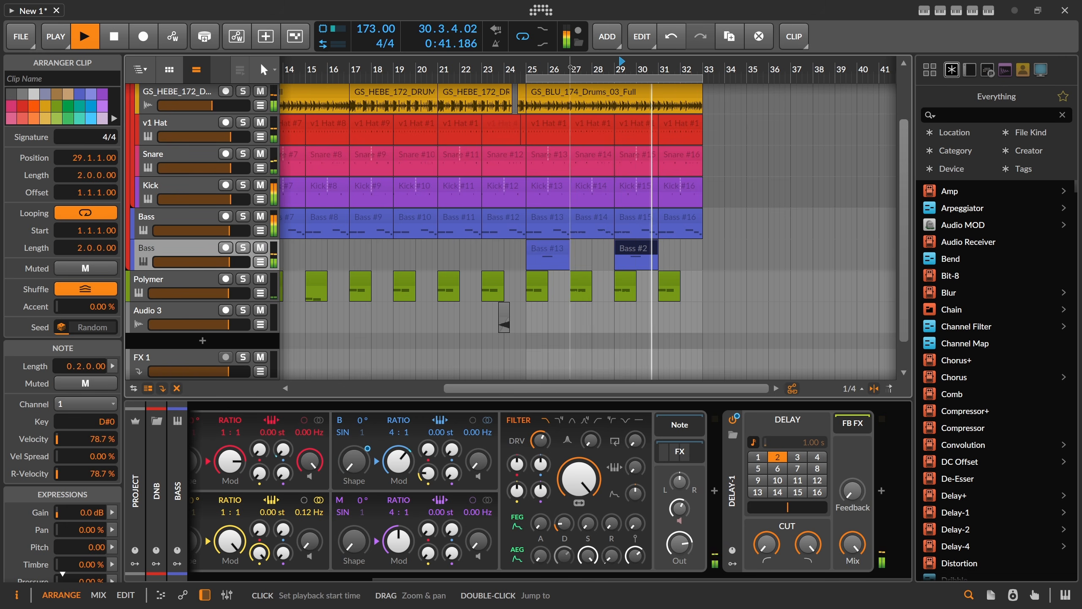
Step: Extend the loop region to start at 1.1.1.00 with a length of 32.0.0.00 during playback
drag(632, 65, 532, 70)
drag(530, 77, 281, 78)
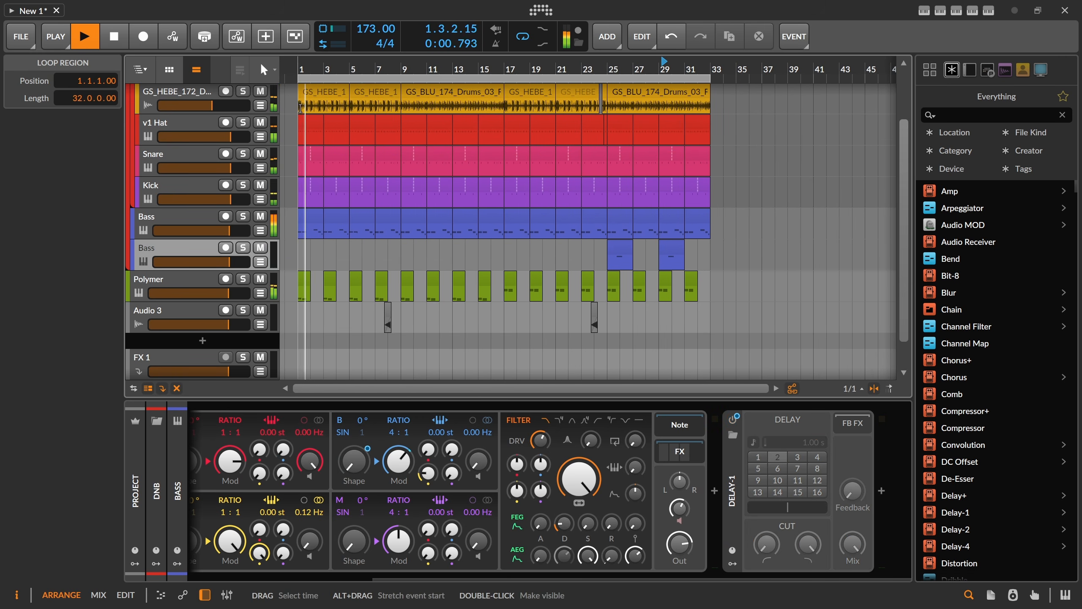
Step: Select the Polymer track, adjust its AD and filter envelope decays, and try a 2:1 oscillator ratio
click(195, 282)
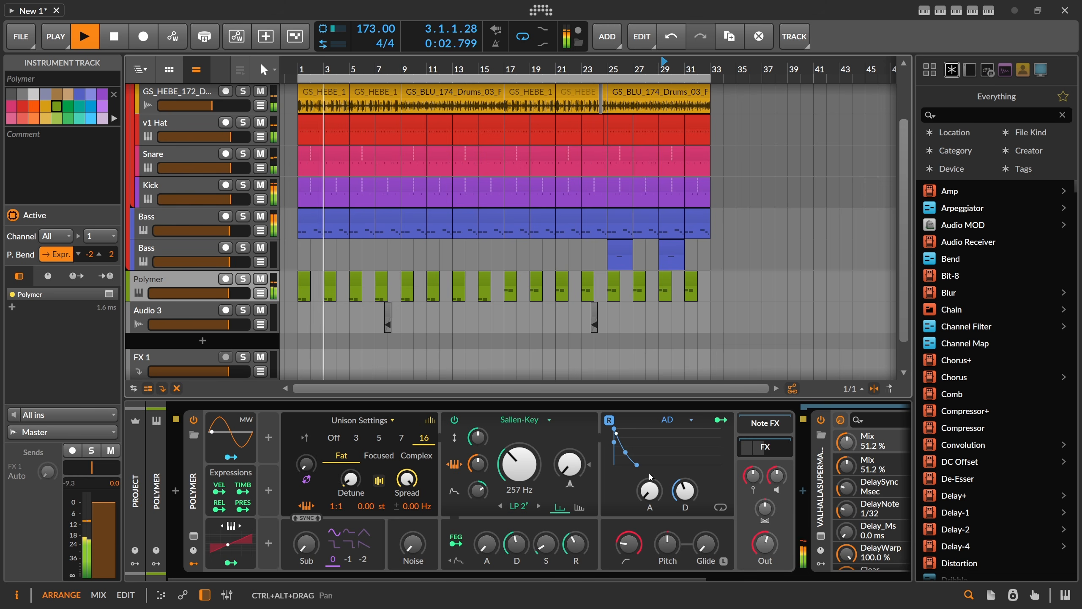
drag(685, 492, 686, 495)
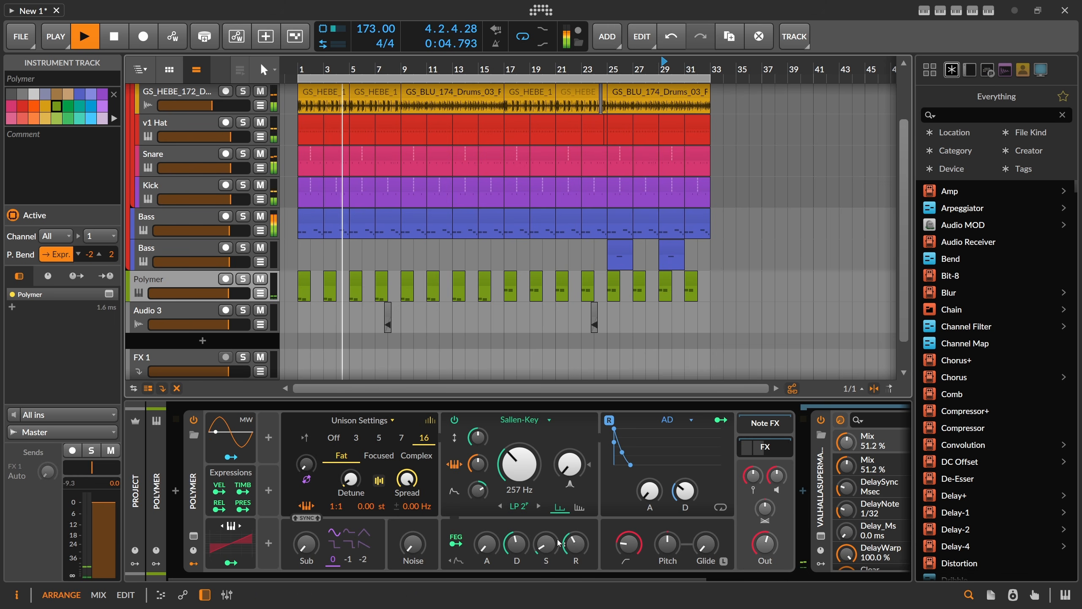
drag(518, 544, 517, 539)
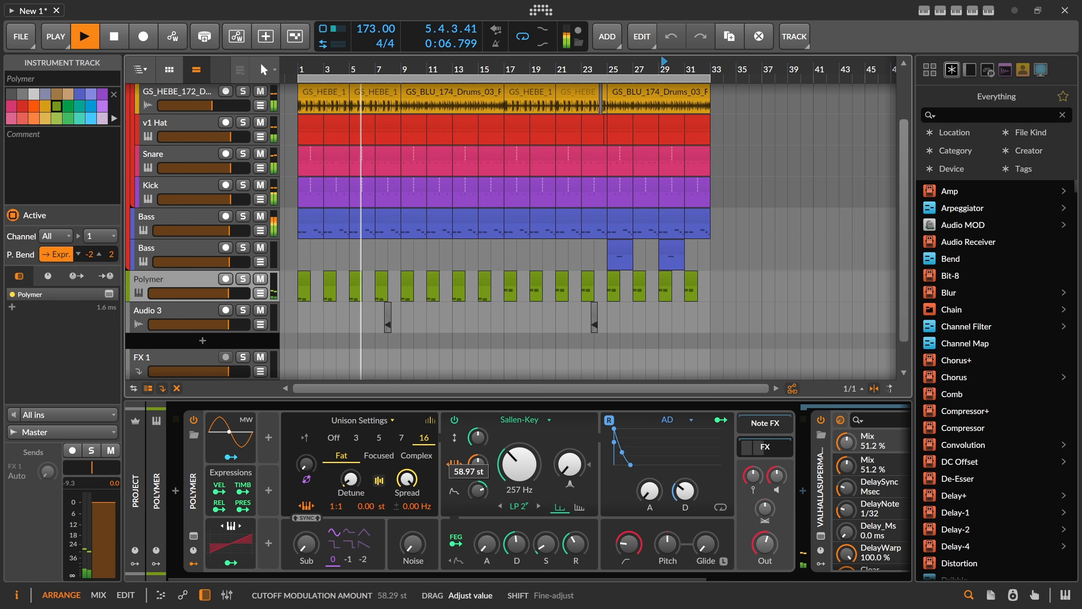
drag(331, 506, 331, 501)
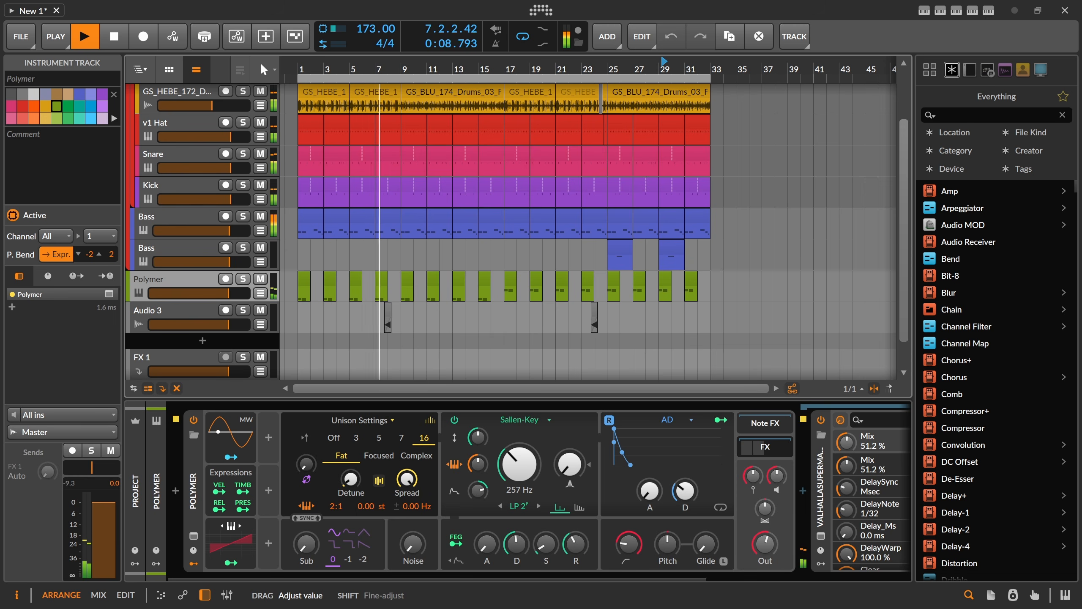
Step: Collapse and reopen the Polymer's FX chain, and raise the instrument's output level
scroll(595, 574, right, 2)
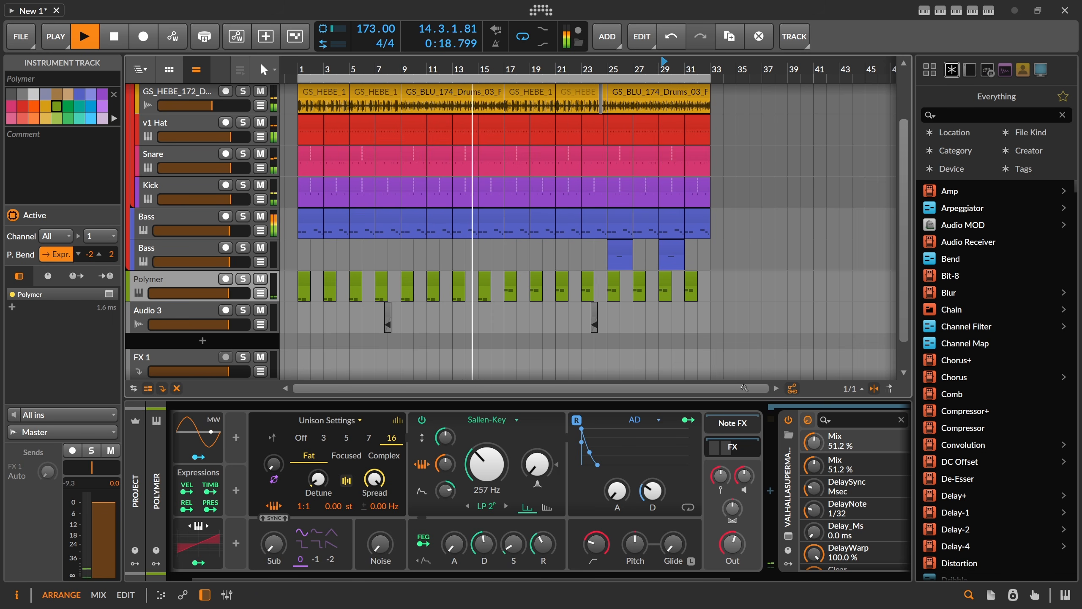
click(736, 448)
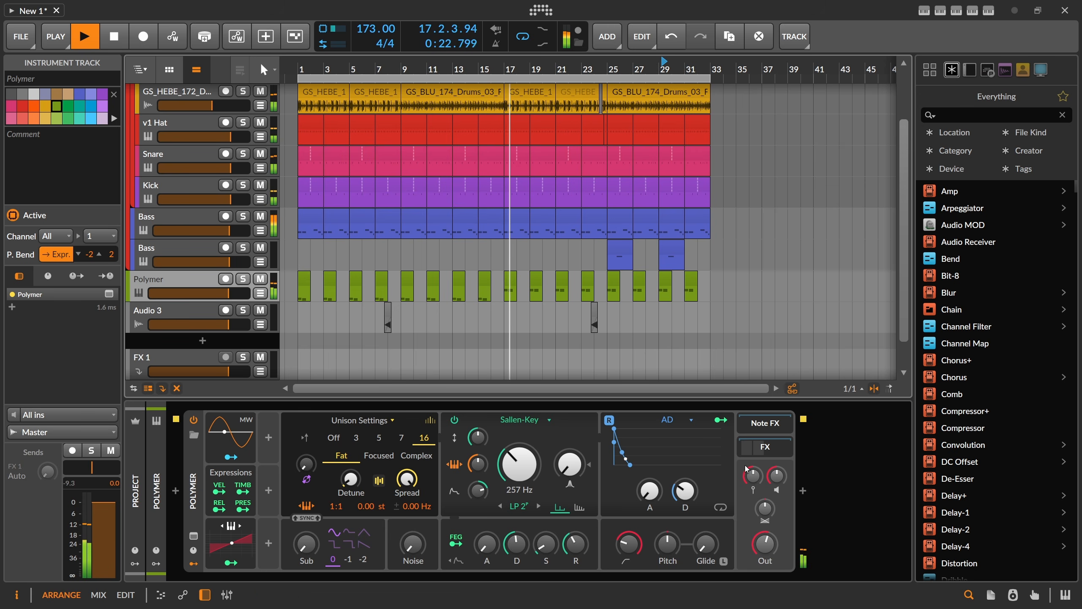
click(763, 448)
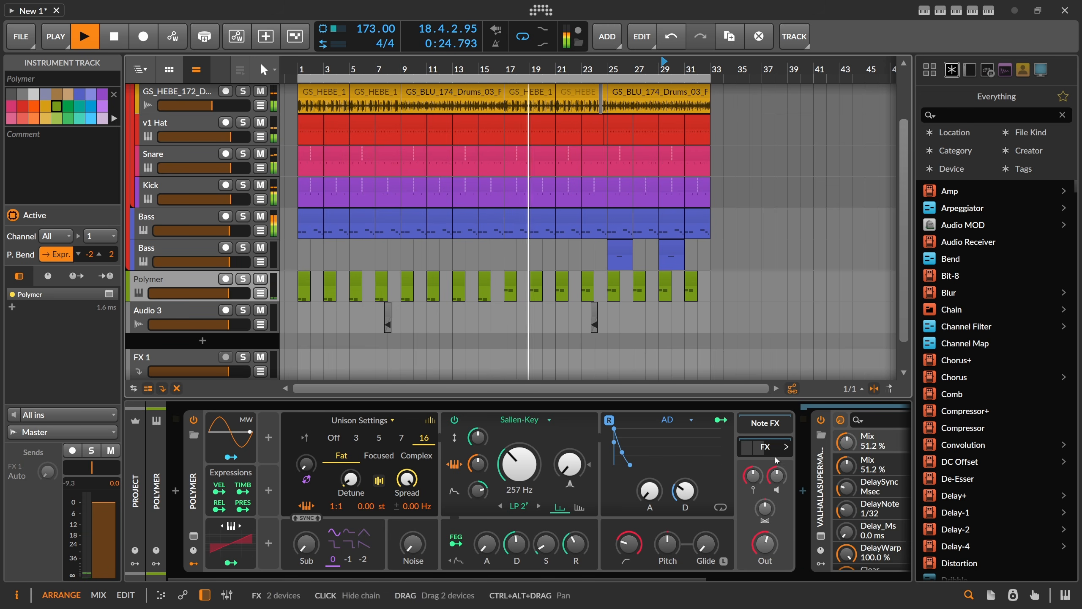
drag(765, 544, 765, 530)
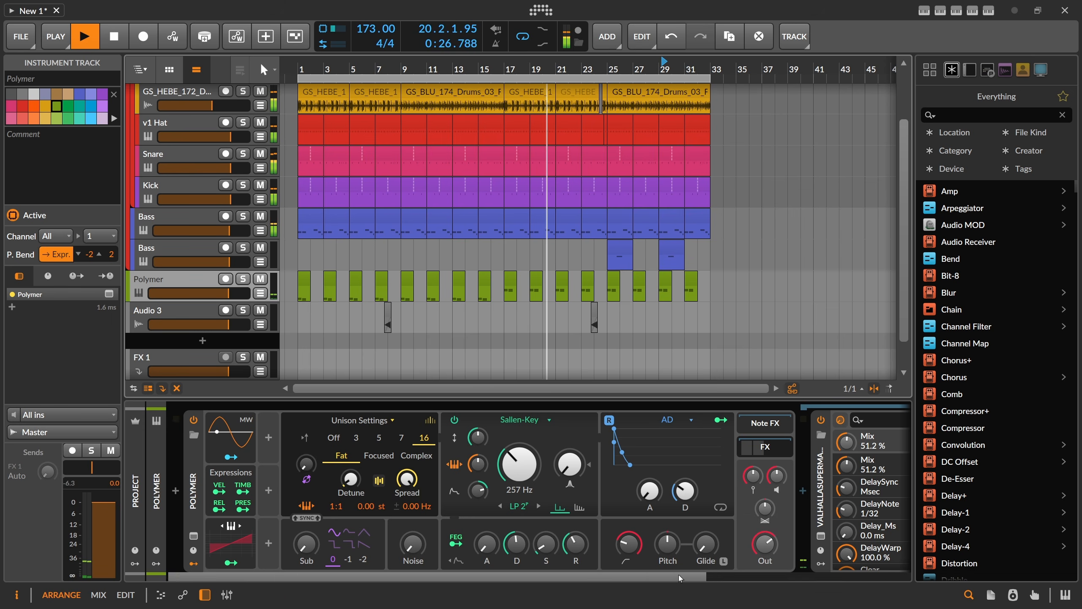
Step: Insert a Delay-1 between ValhallaSupermassive and Peak Limiter in the Polymer's FX chain and play the arrangement
drag(680, 579, 924, 561)
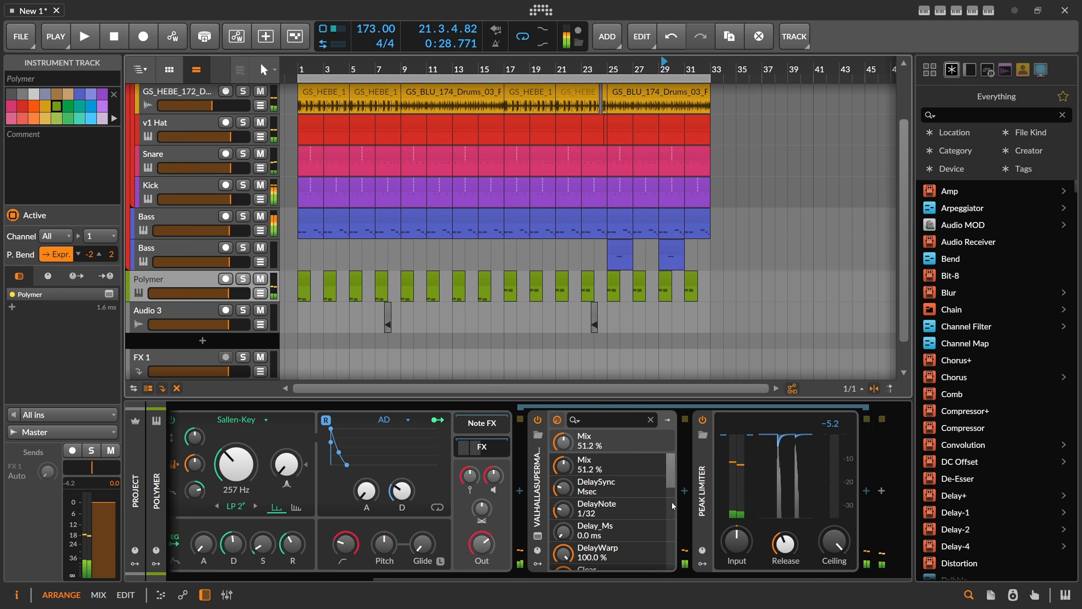
click(683, 493)
text(delay)
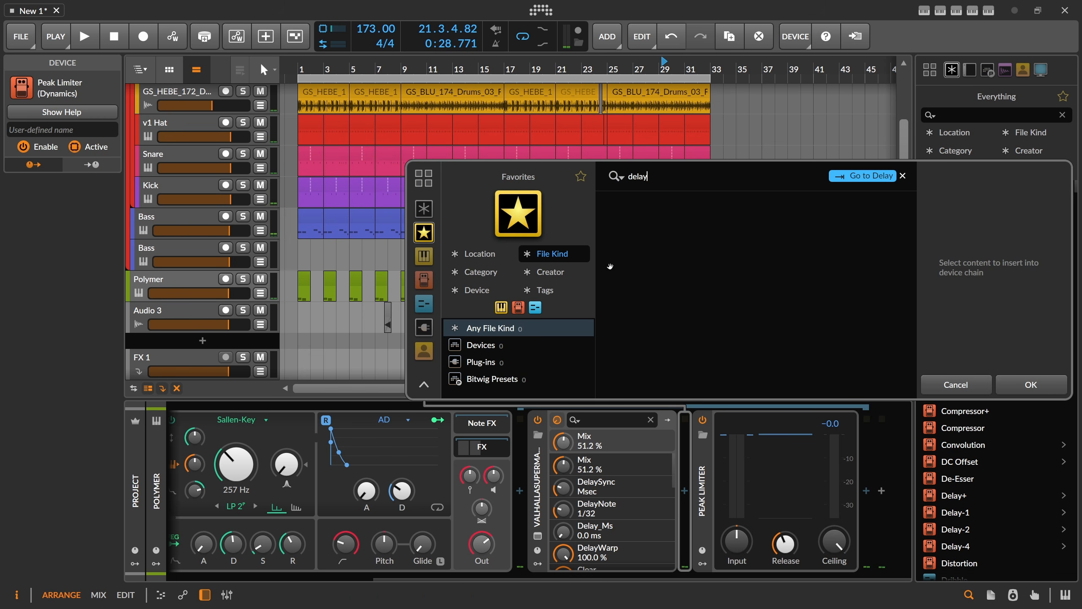
click(432, 209)
double_click(640, 225)
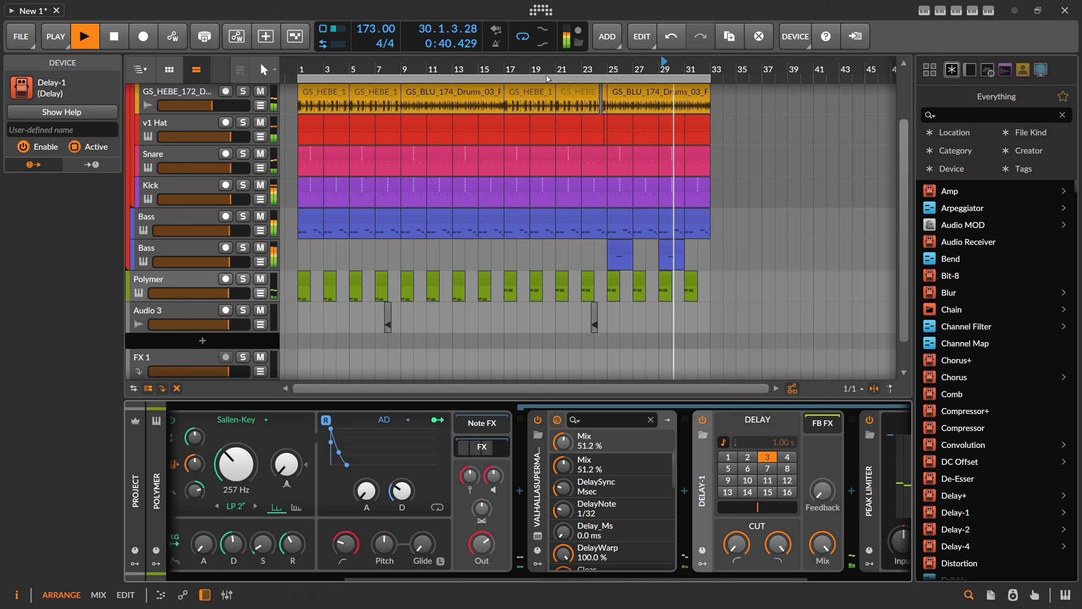
key(space)
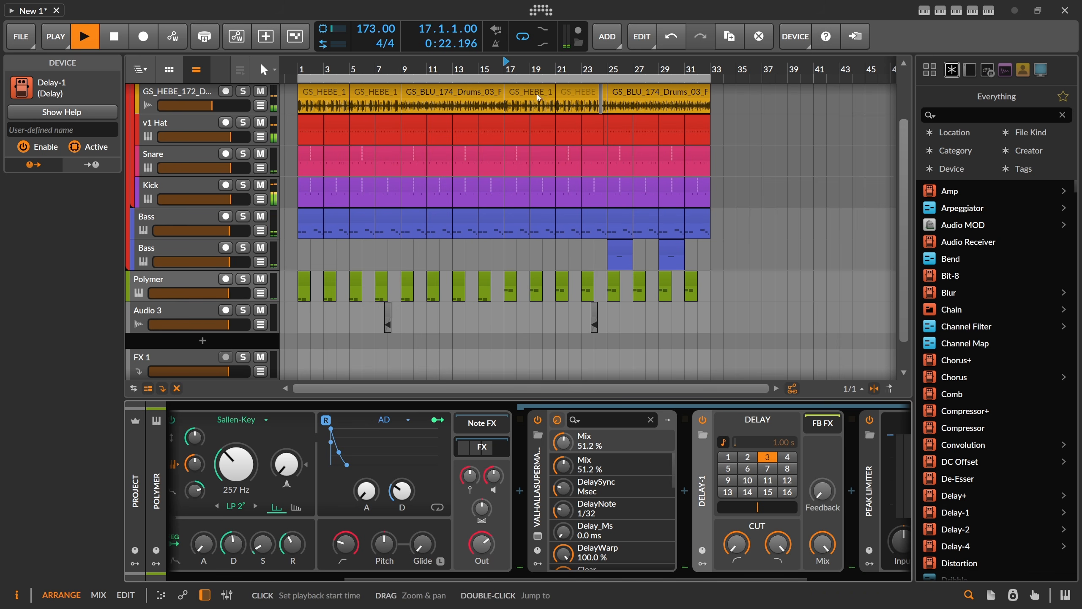
Step: Restart playback to try the Delay-1 time at 2 and 4 steps, and disable the Delay-1 device
key(space)
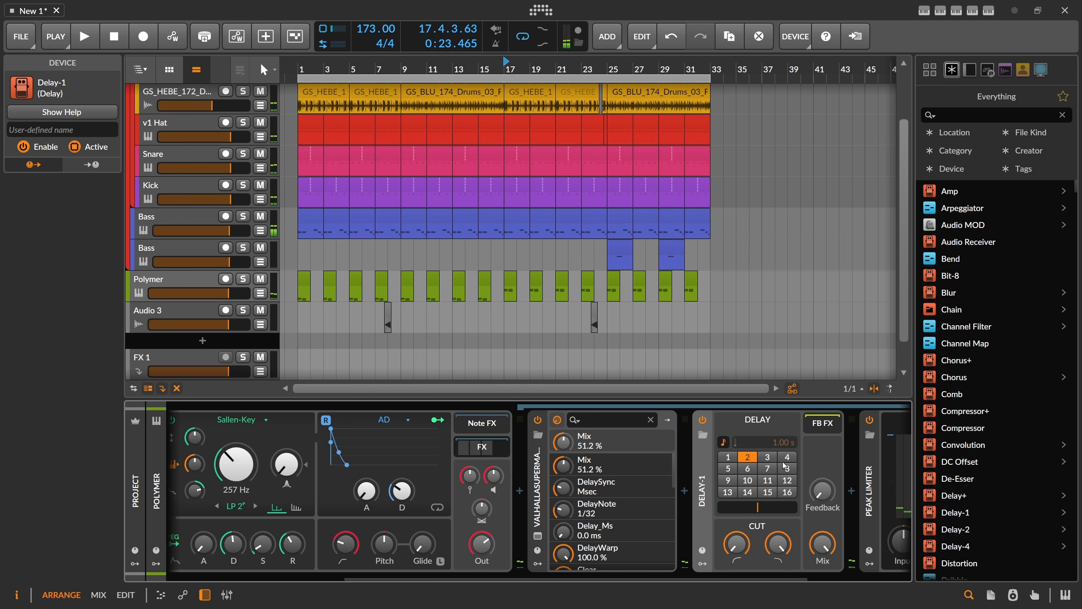
key(space)
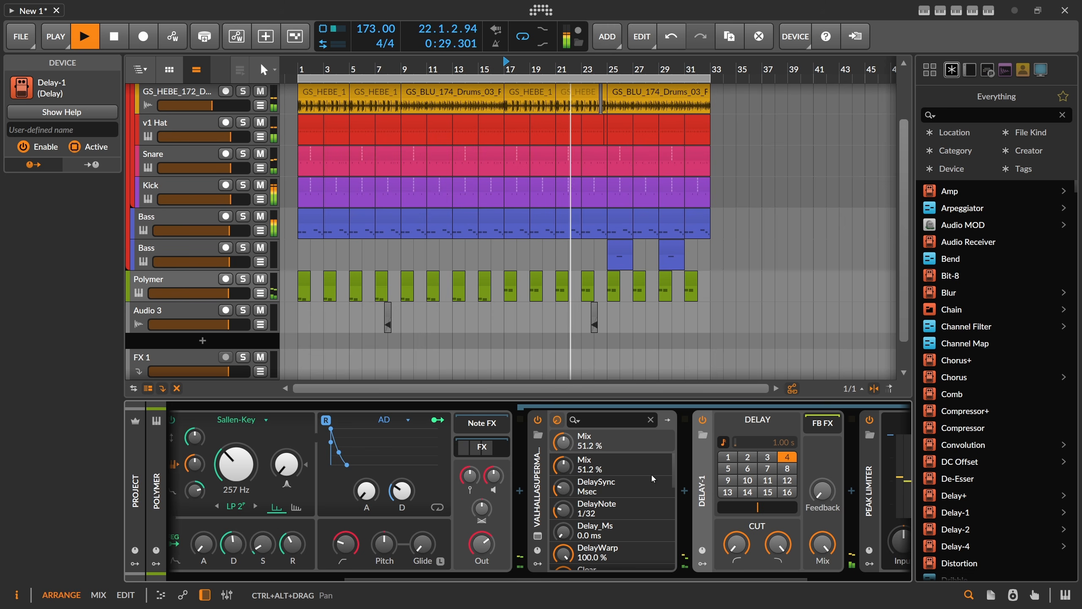
click(700, 420)
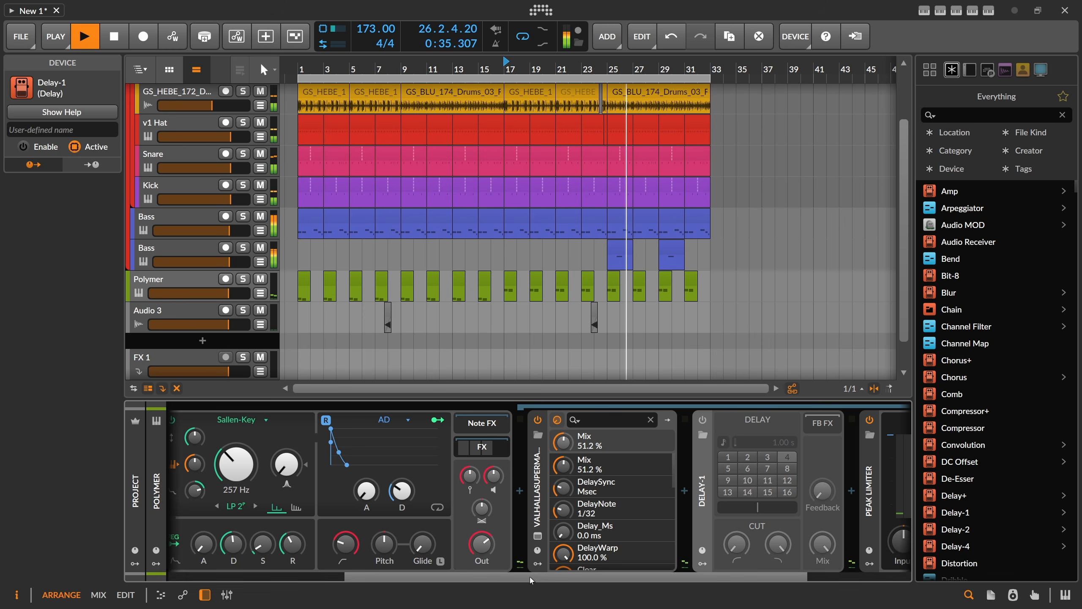
Step: Adjust the Polymer's unison detune, set its filter cutoff to 266 Hz, and stop playback
drag(531, 580, 353, 580)
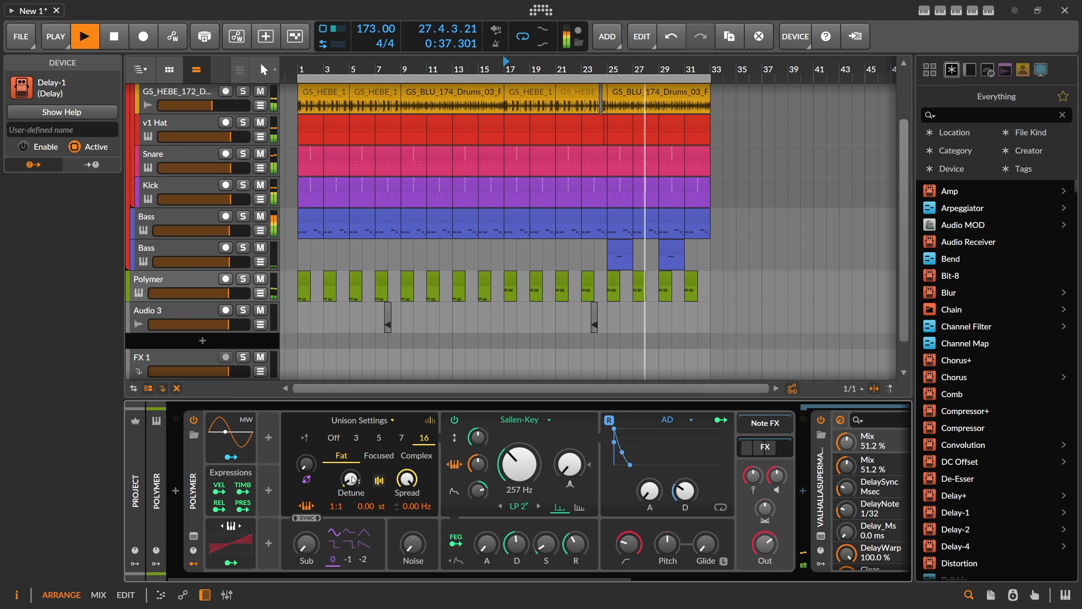
drag(350, 479, 351, 469)
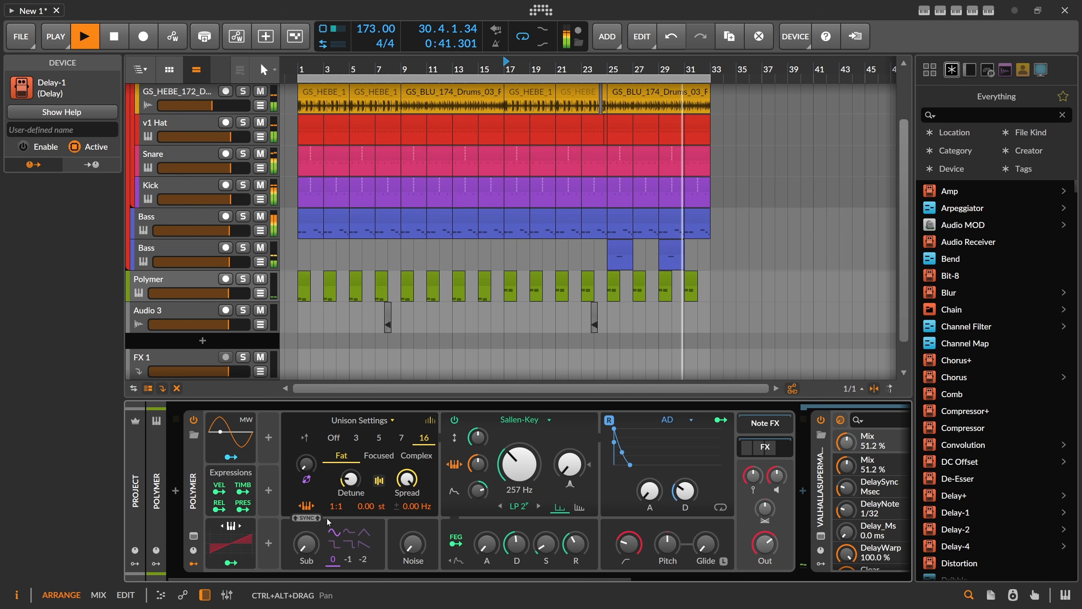
click(534, 467)
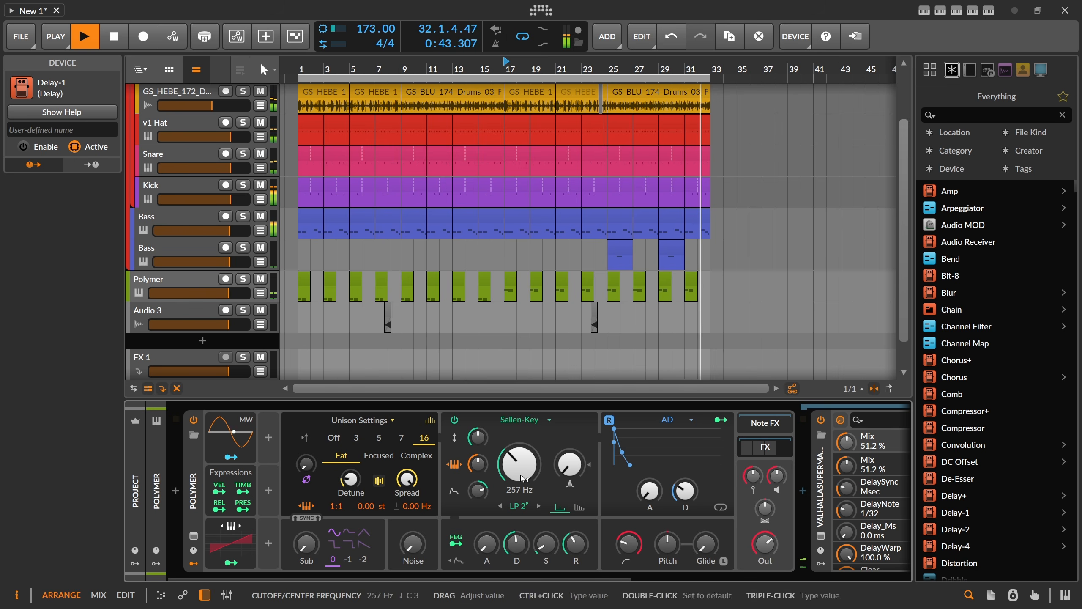
drag(534, 467, 533, 466)
key(space)
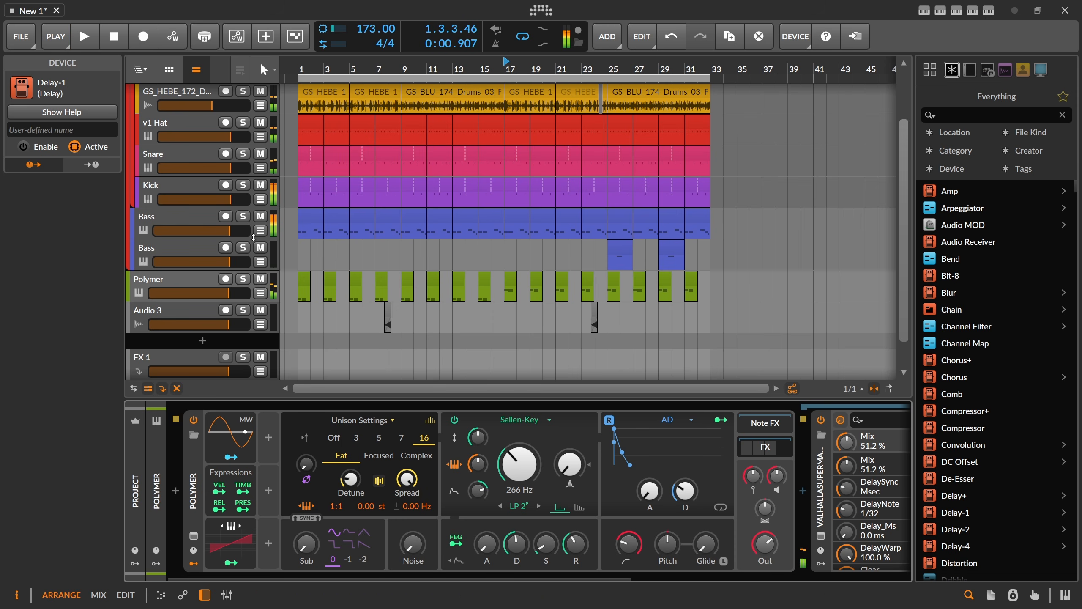
Step: Rename the Polymer track as Stabs
click(189, 277)
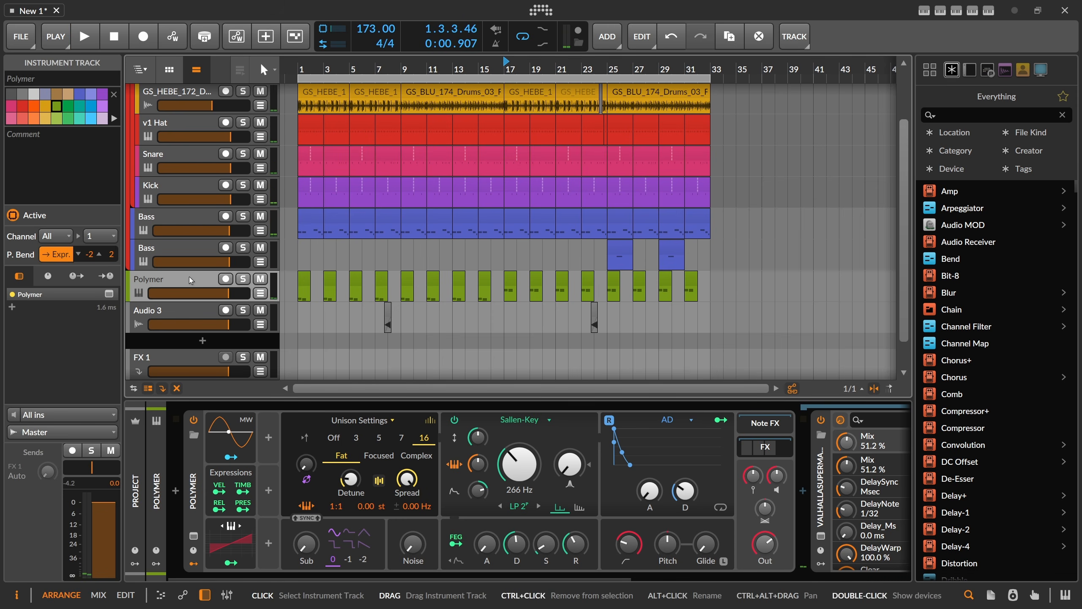
double_click(189, 278)
text(Stabs)
key(Return)
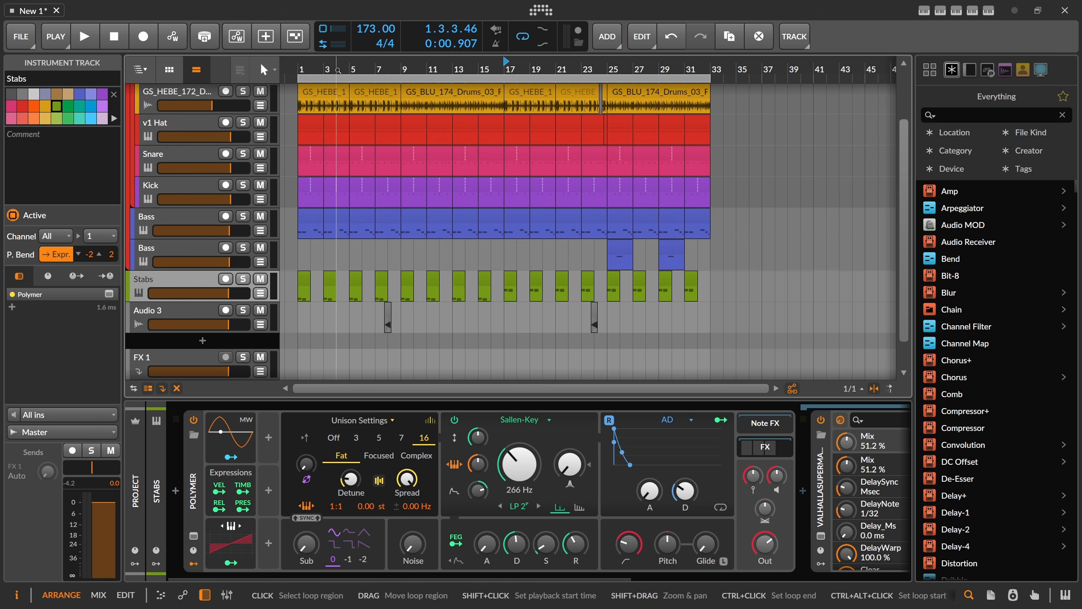
Step: Collapse the Polymer's FX chain and return the playback start to 1.1.1.00
drag(337, 71, 336, 52)
scroll(327, 217, up, 3)
scroll(325, 268, down, 3)
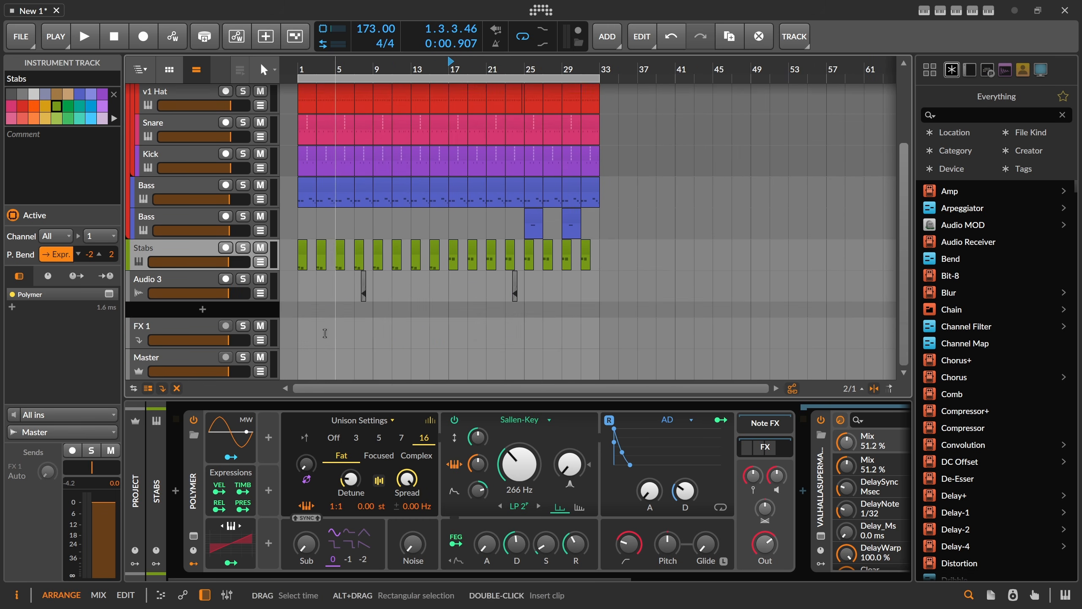
scroll(314, 251, up, 3)
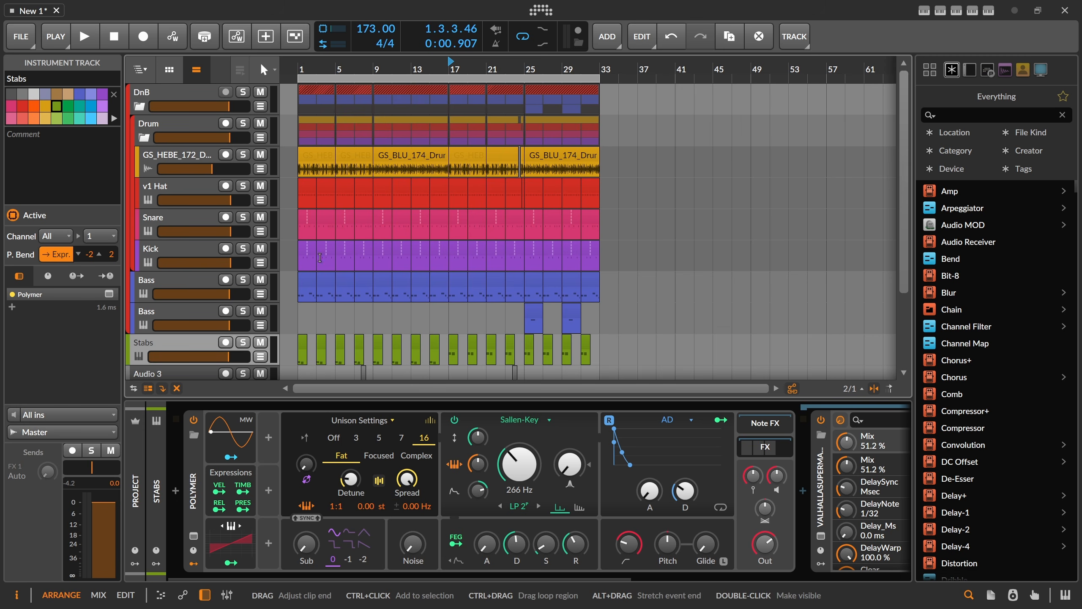
scroll(324, 268, down, 3)
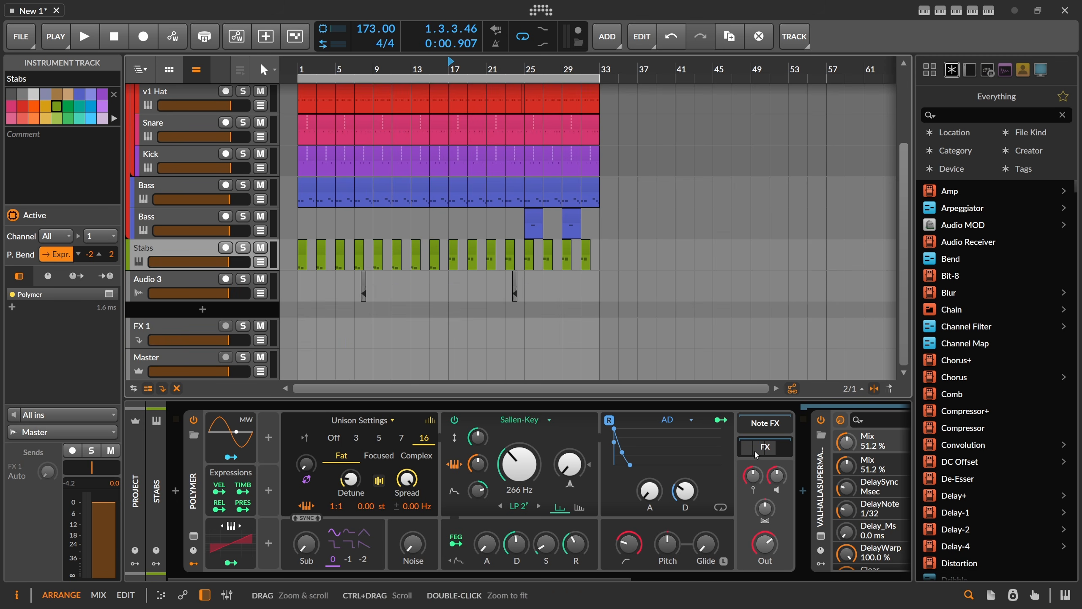
click(756, 454)
scroll(493, 199, up, 3)
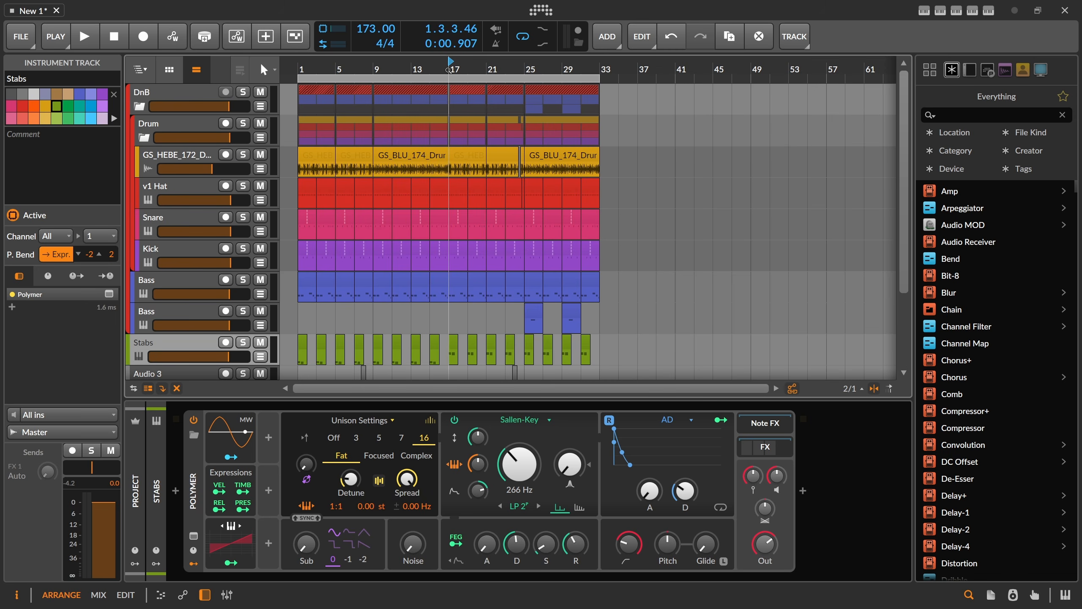
drag(405, 66, 409, 41)
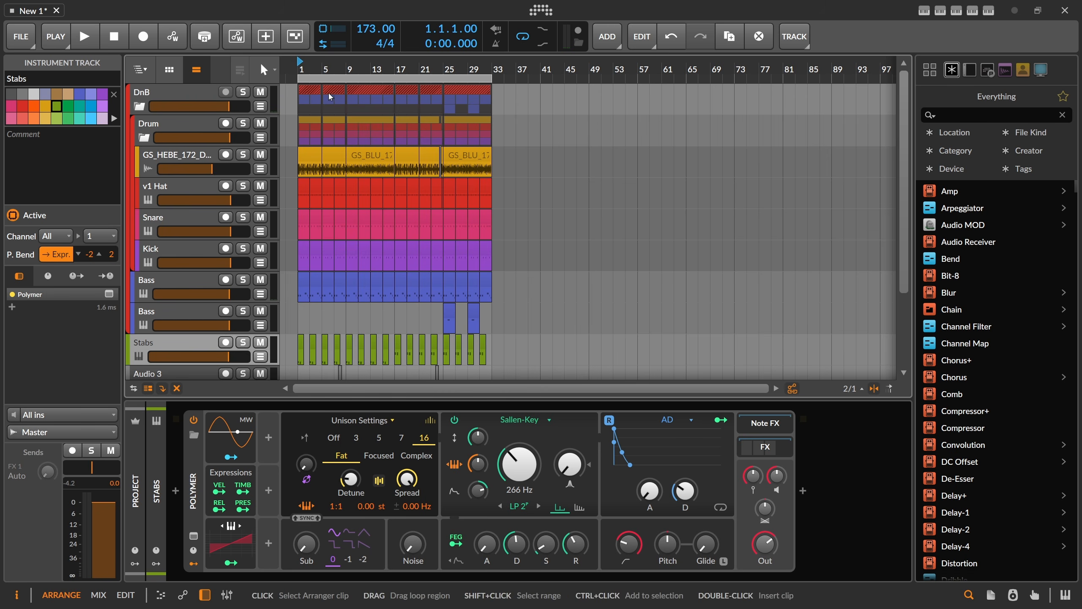
Step: Collapse the Drum group, then group the DnB, Stabs and Audio 3 tracks under a new group named All
click(310, 99)
click(145, 138)
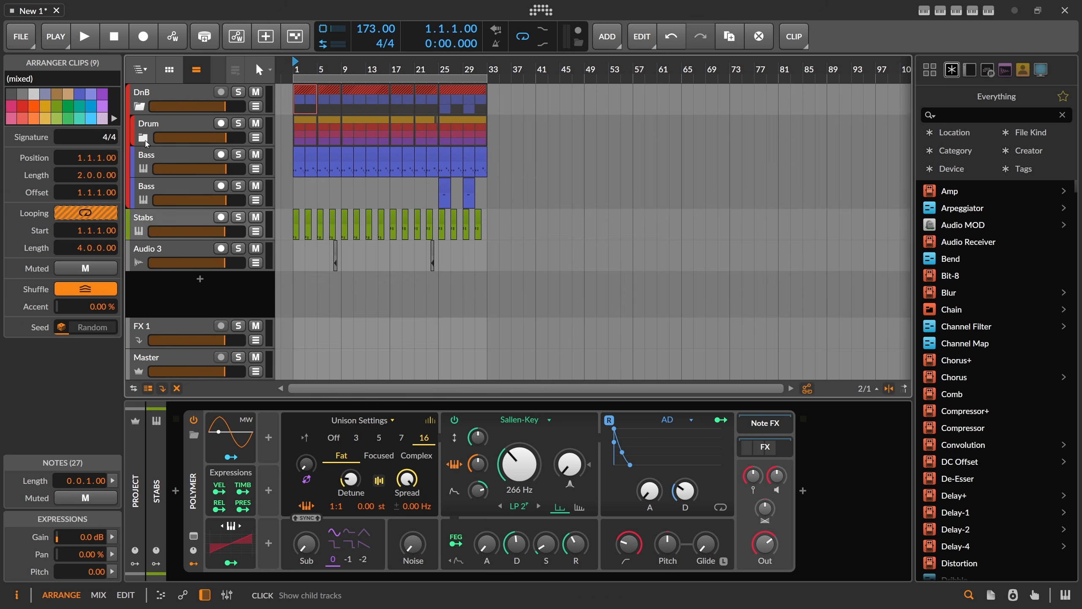
click(172, 99)
click(168, 242)
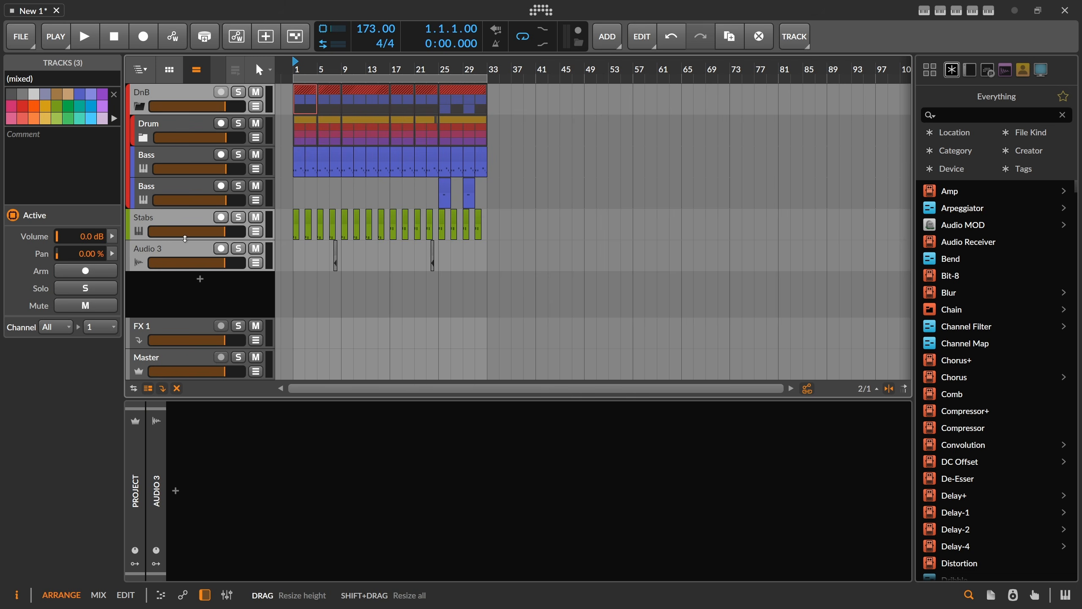
key(ctrl+g)
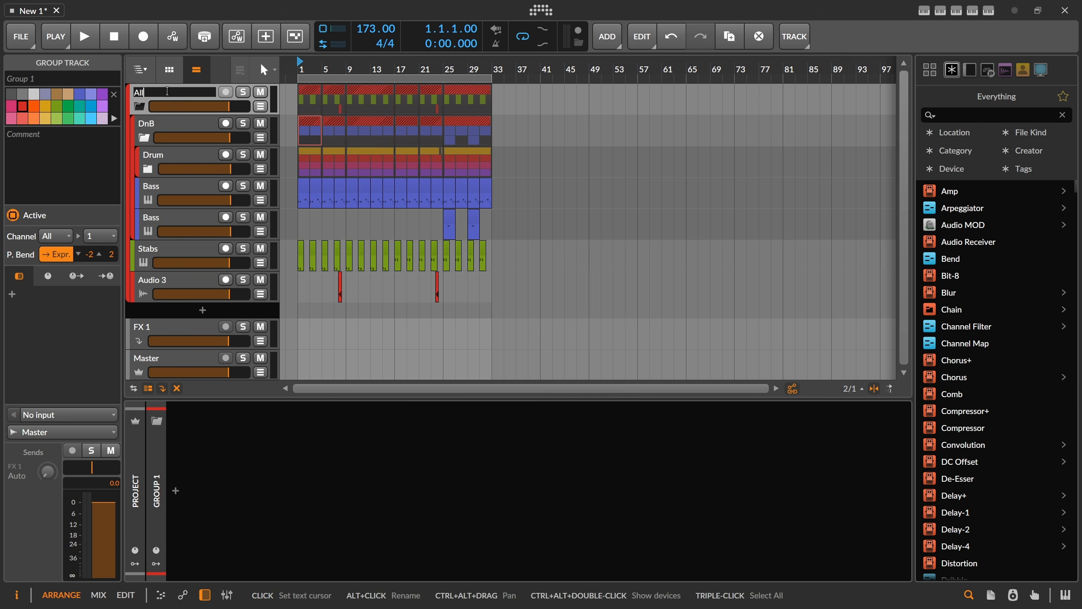
text(All)
key(Return)
Step: Select all clips of the DnB group across the arrangement and color them green
click(210, 140)
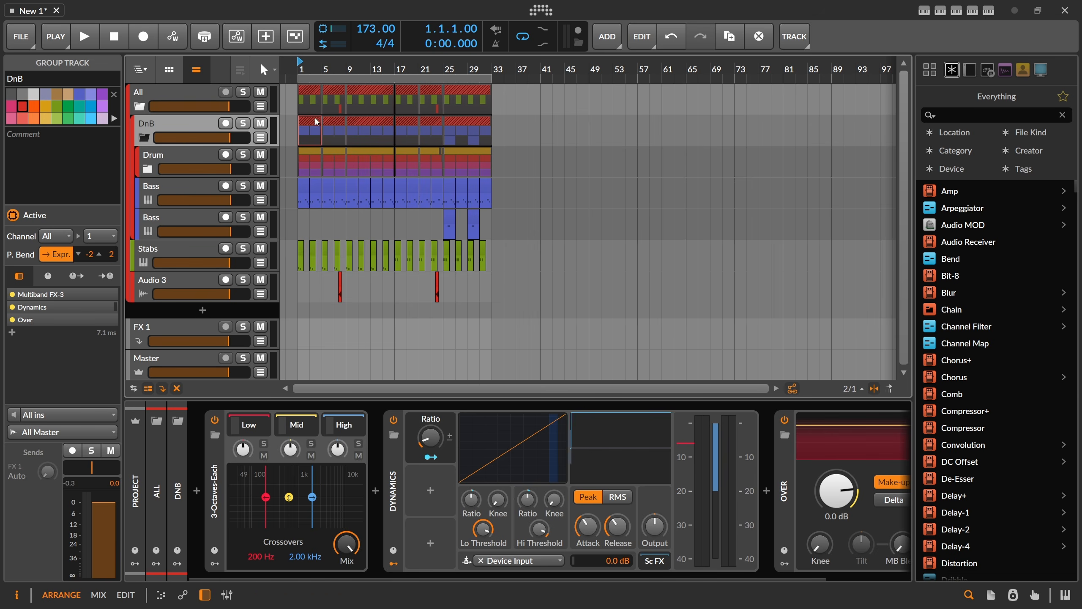
drag(288, 127, 425, 126)
click(60, 94)
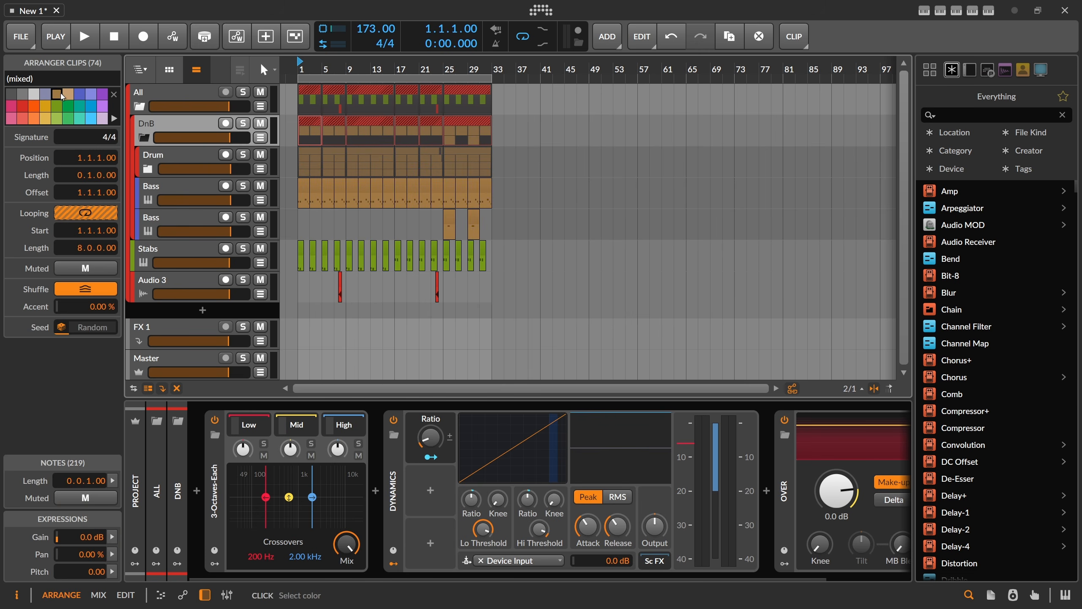
click(57, 106)
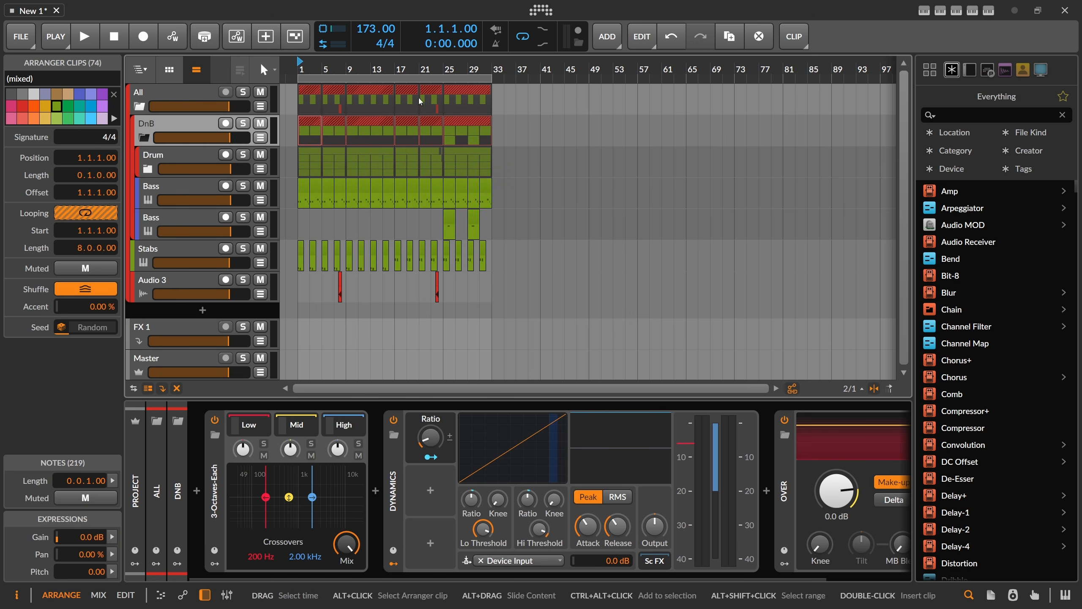
Step: Duplicate the All group's 32-bar section to bar 33 and color the copied clips teal
scroll(457, 90, down, 1)
mouse_move(473, 91)
mouse_down()
mouse_move(303, 94)
mouse_move(505, 102)
mouse_move(459, 103)
mouse_up()
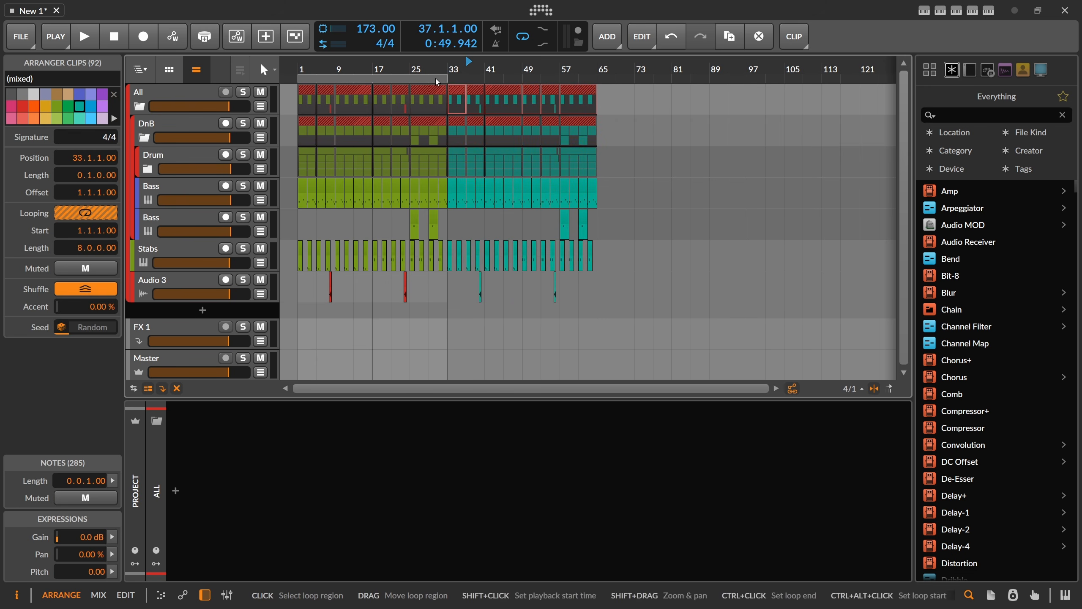
Step: Move the loop region to the copied section and play the arrangement from bar 33
mouse_move(302, 78)
mouse_down()
mouse_move(450, 78)
mouse_move(469, 102)
mouse_up()
double_click(451, 72)
key(space)
Step: Delete all Stabs clips in the copied section from bar 33 onward
drag(757, 251, 473, 251)
key(Delete)
drag(467, 74, 467, 71)
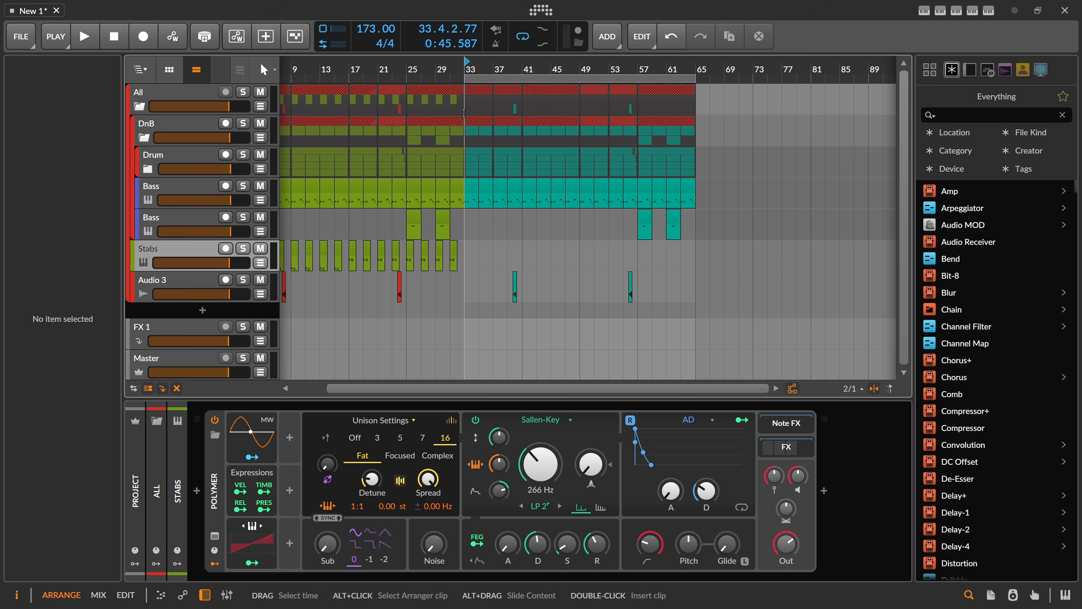
drag(421, 74, 444, 83)
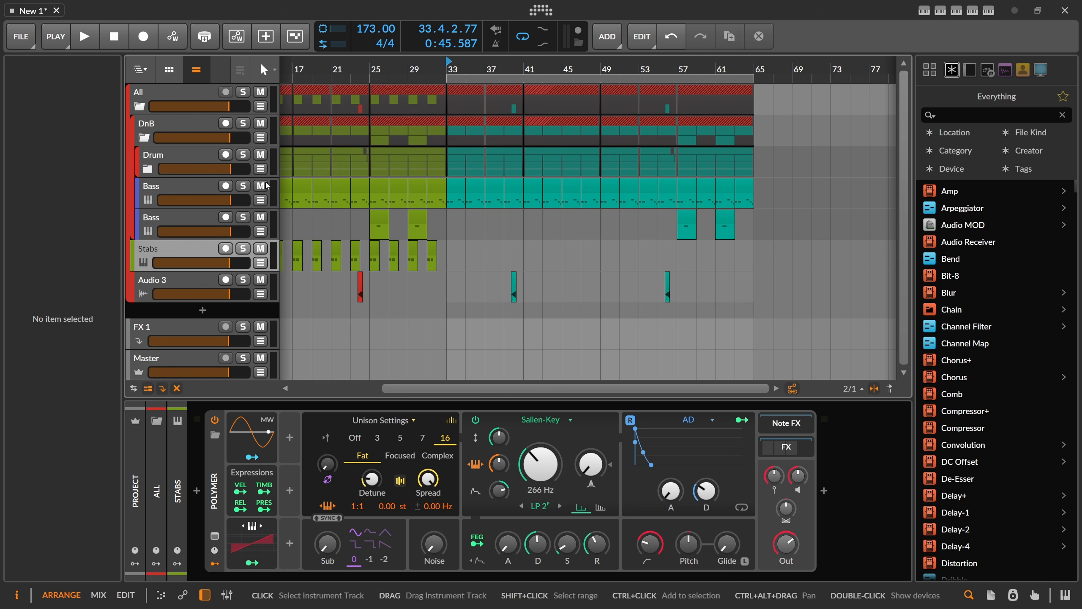
Step: Expand the Drum group to inspect its tracks and select the GS_HEBE_172 drum loop clip at bar 33
click(205, 190)
click(148, 169)
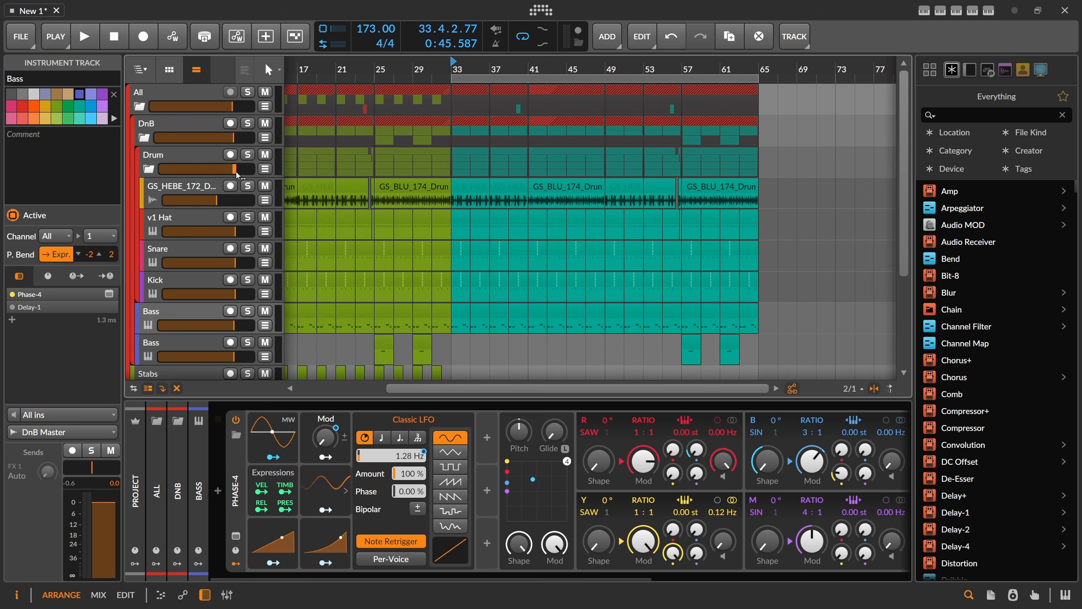
click(148, 169)
scroll(452, 70, up, 2)
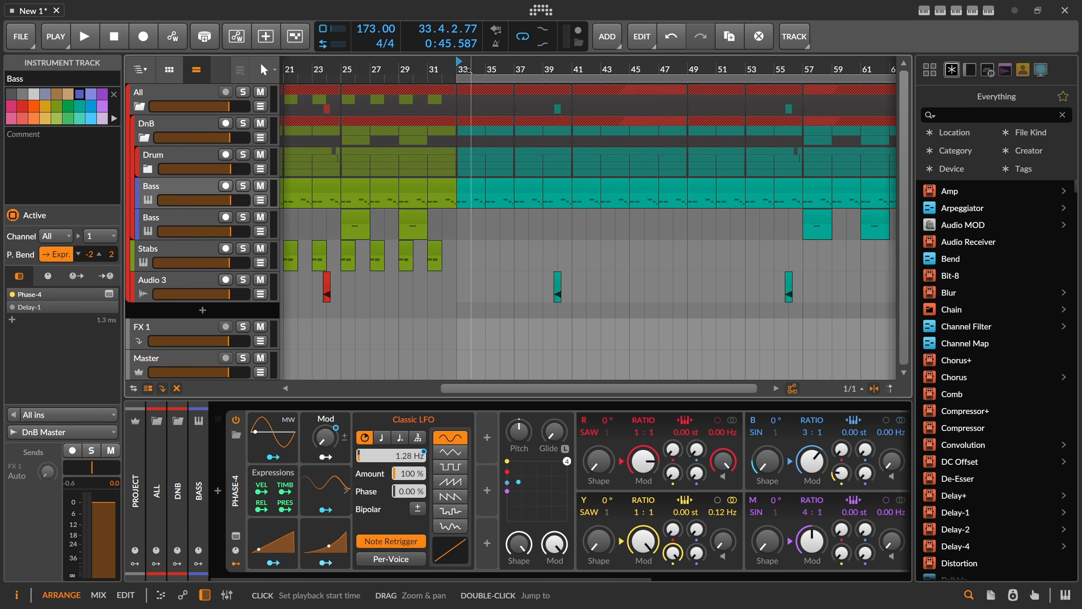
click(148, 169)
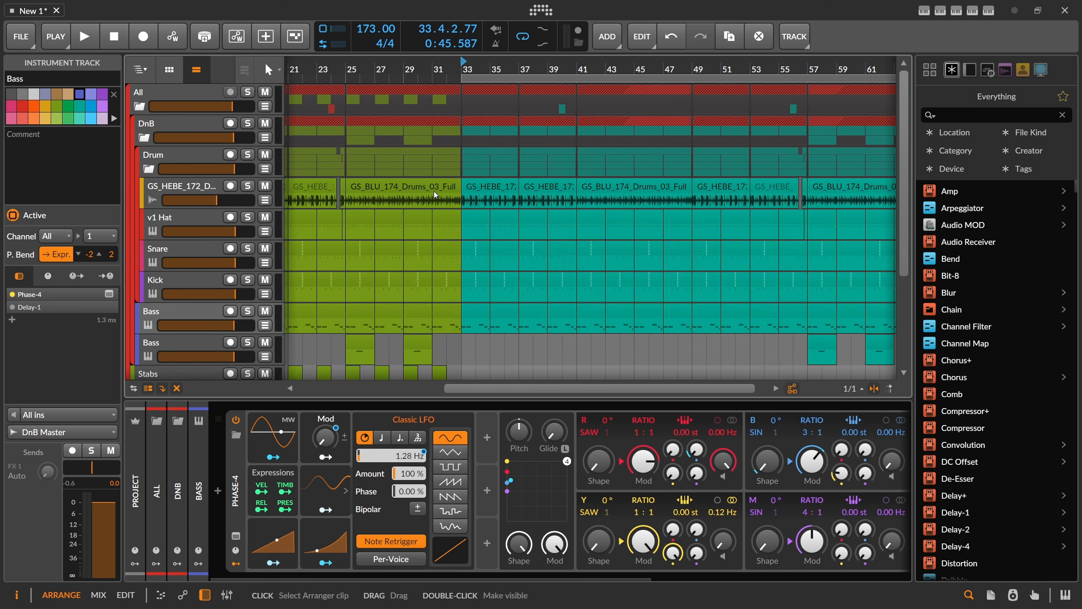
click(473, 188)
Step: Play the copied section from bar 33, collapse the Drum group, and stop playback
scroll(512, 70, down, 3)
key(space)
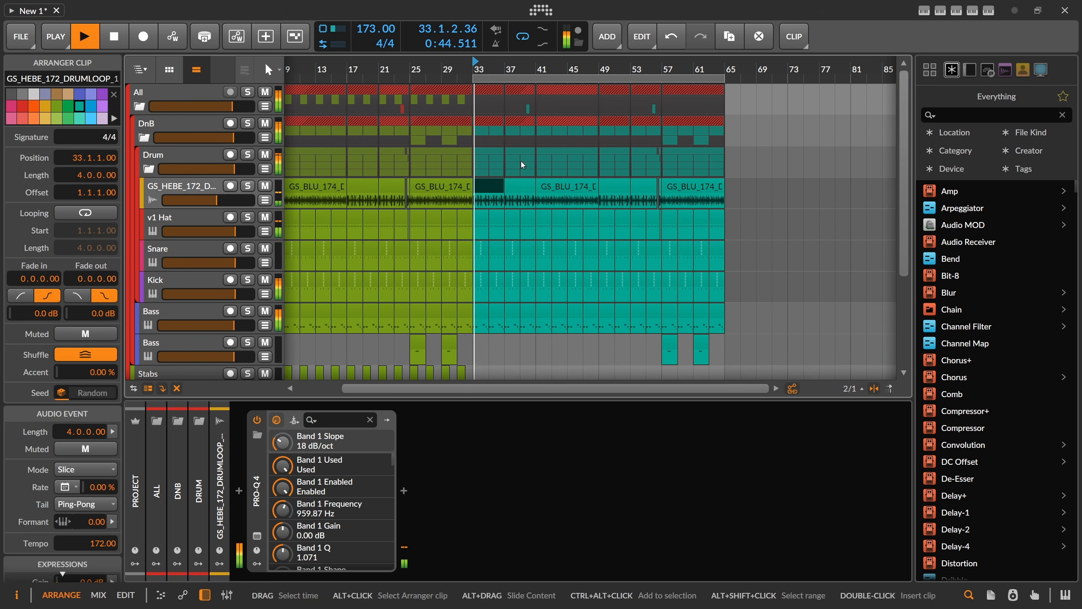
scroll(496, 163, down, 3)
scroll(225, 172, up, 3)
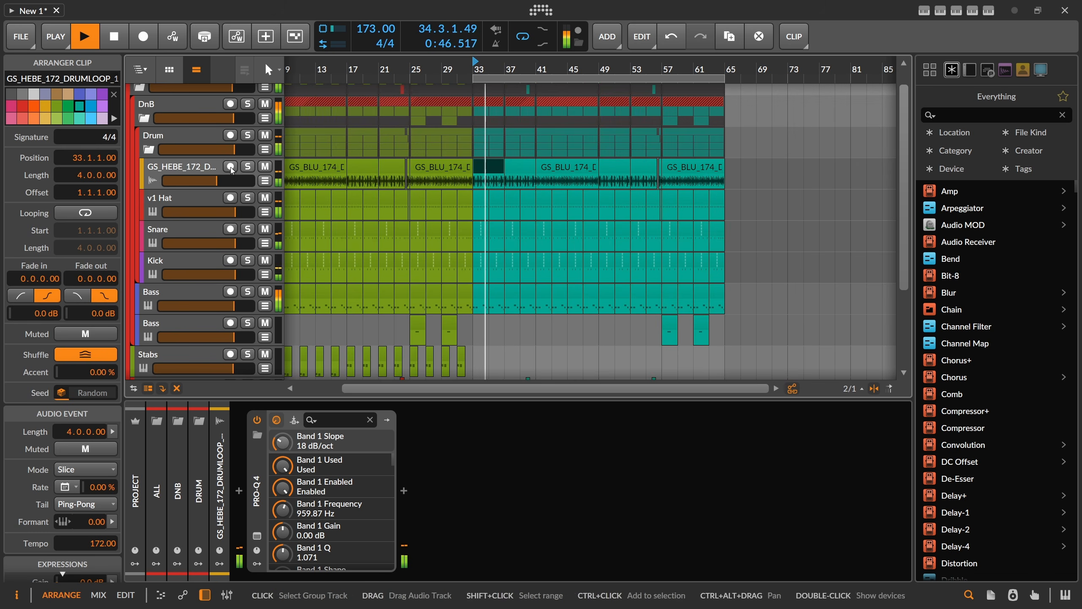
click(149, 150)
key(space)
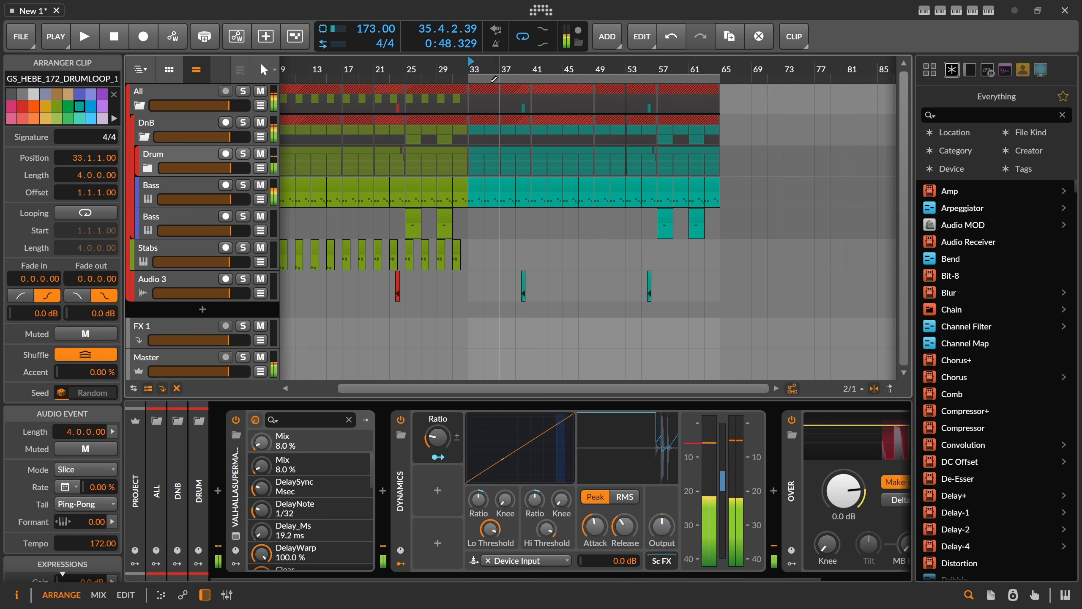
Step: Open the main Bass clip at bar 33, shorten its first D#0 note to 0.0.3.00, duplicate it to 1.1.4.00, and play the result
drag(481, 70, 531, 201)
double_click(530, 202)
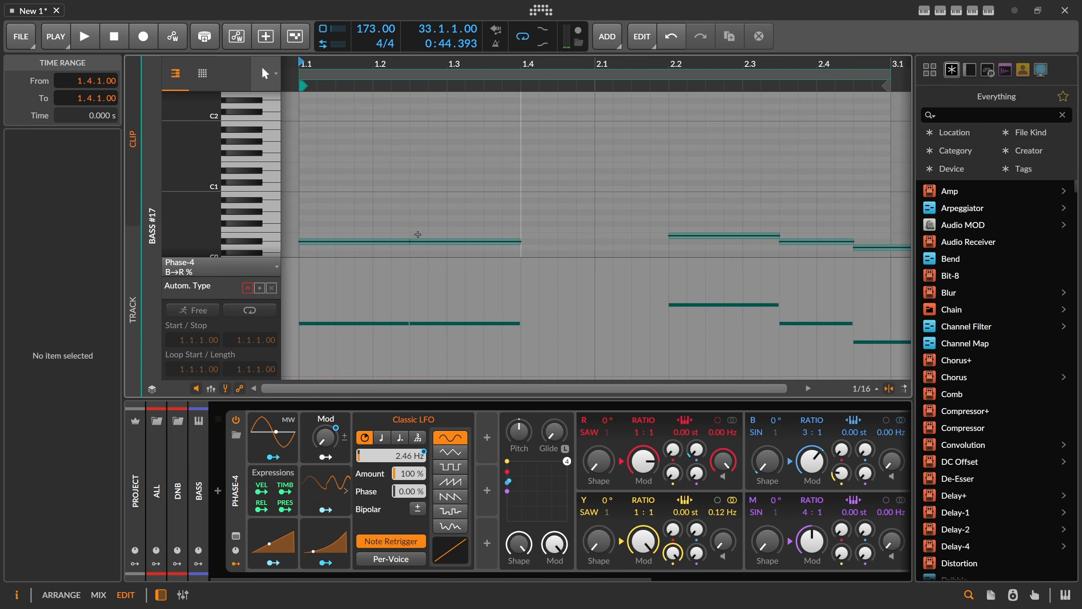
click(400, 242)
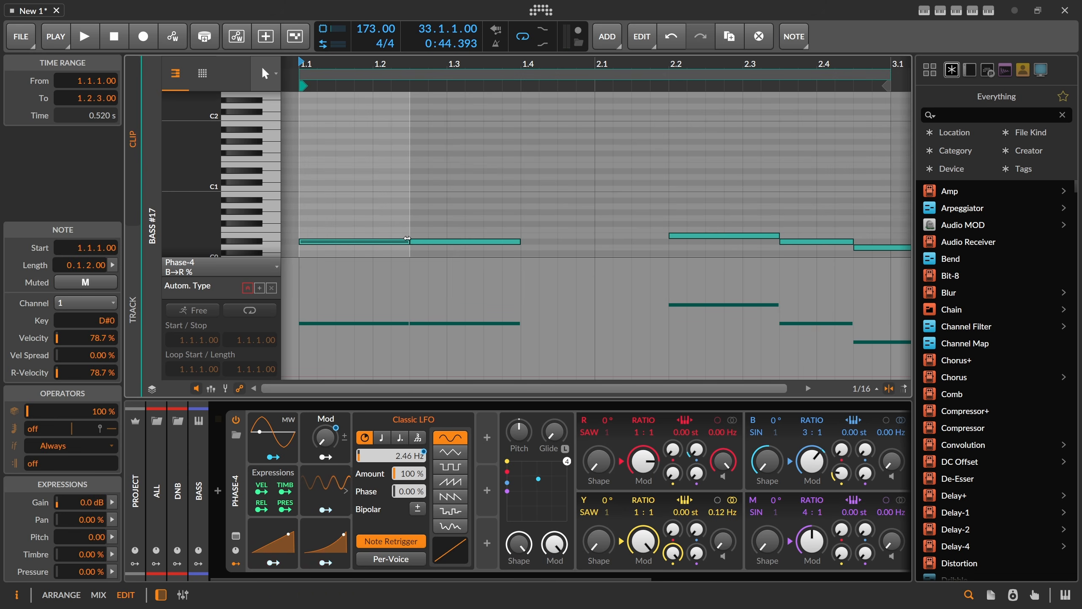
drag(366, 246, 348, 244)
key(ctrl+d)
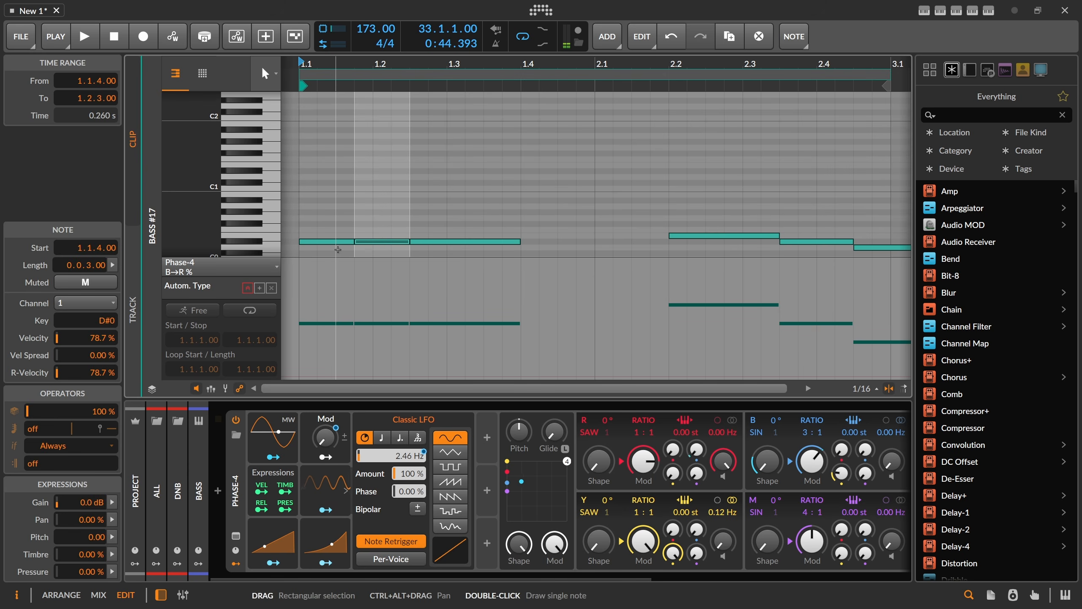
key(space)
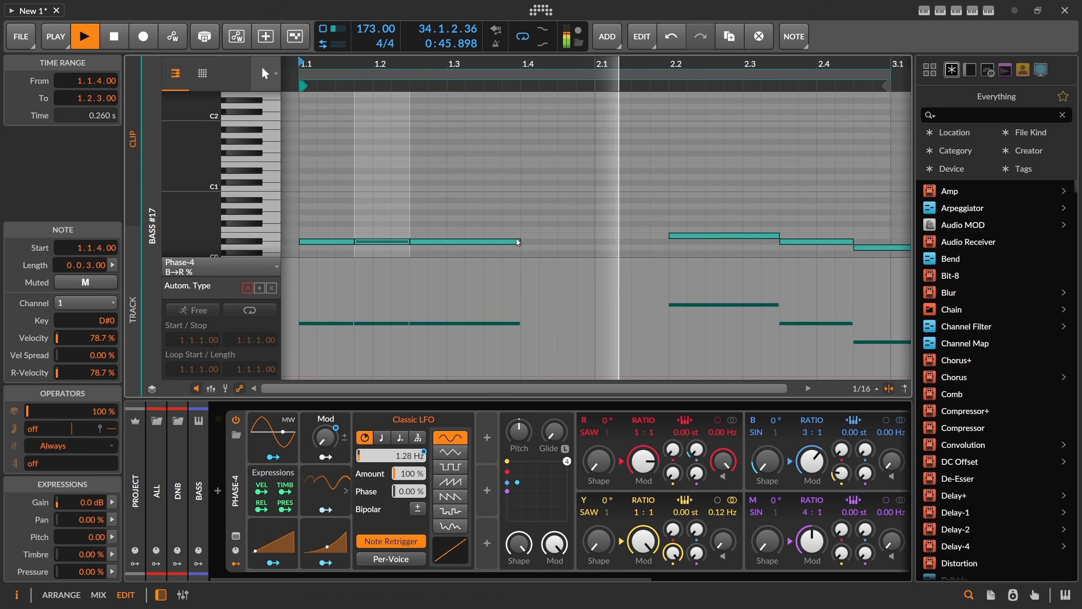
key(space)
Step: Split the E0 note at 2.2.1.00 in the Bass clip so its first part is 0.0.2.00 long
drag(677, 63, 672, 160)
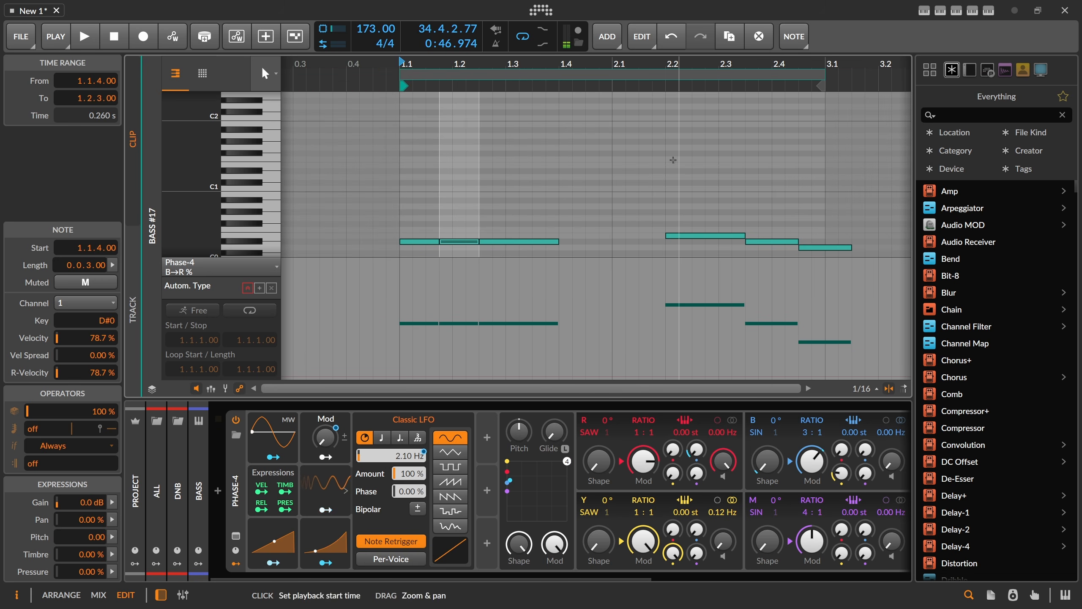
mouse_move(670, 236)
mouse_down()
mouse_move(699, 231)
mouse_move(681, 239)
mouse_up()
double_click(670, 230)
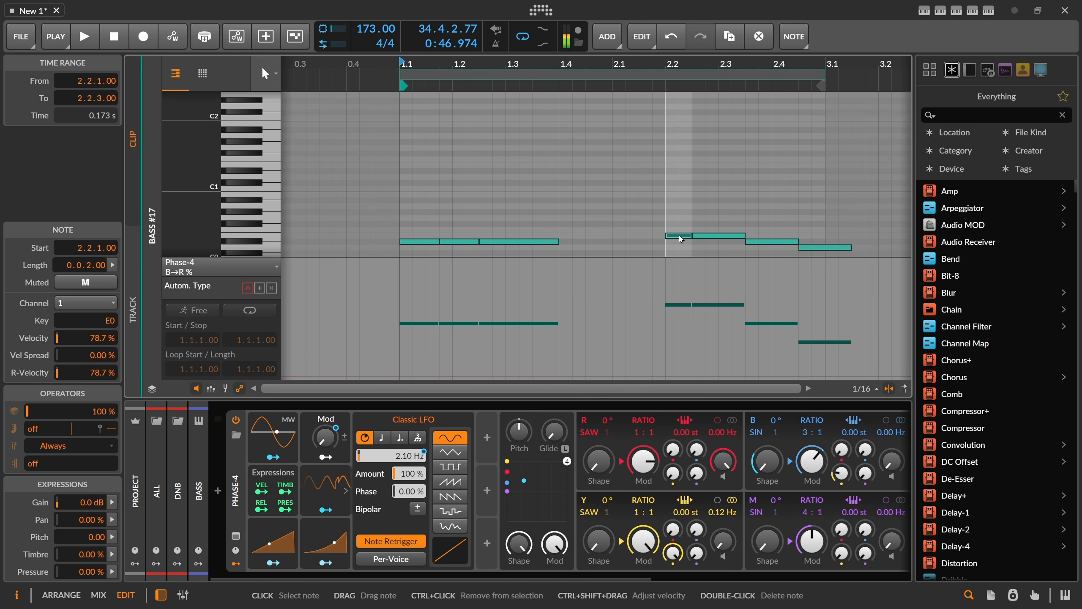
Step: Transpose the E0 note at 2.2.1.00 up one octave to E1 and play the bass line
key(shift+Up)
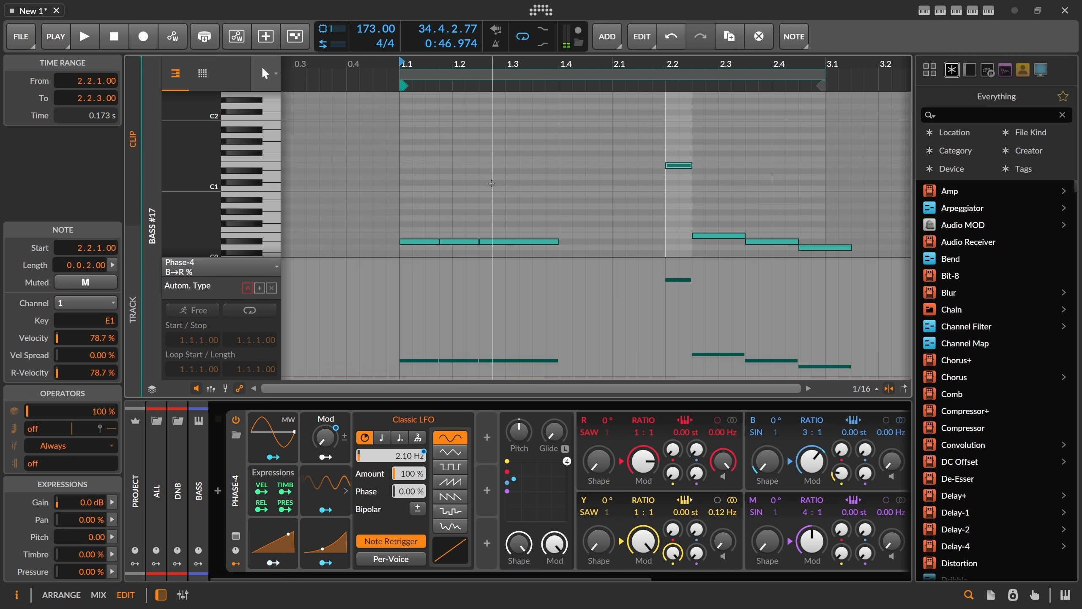
click(506, 232)
key(space)
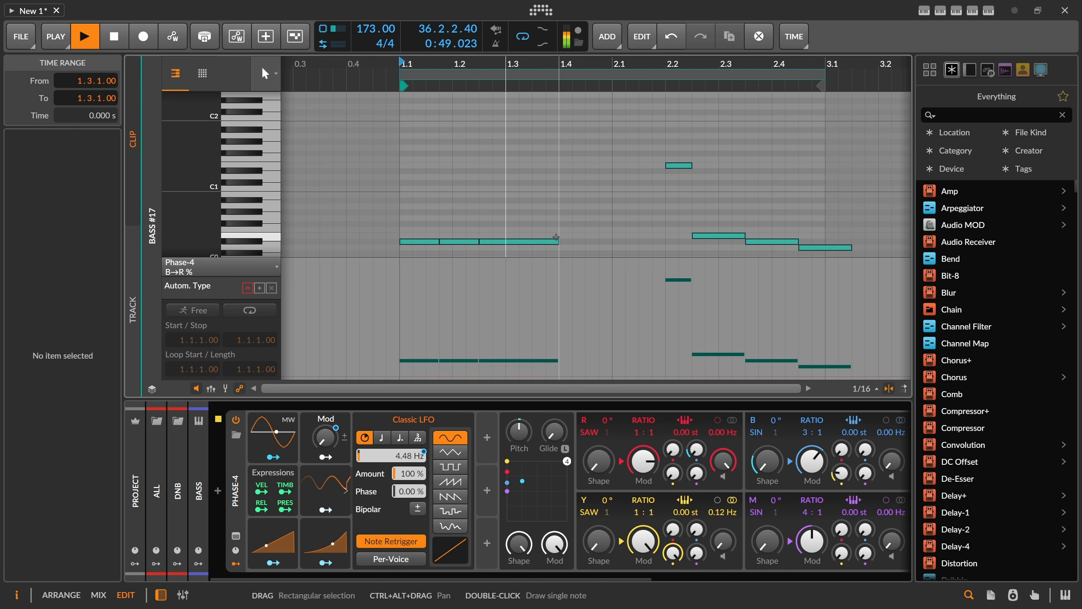
Step: Stop playback and duplicate the edited Bass clip at bar 33 onto bar 35
key(space)
key(alt+1)
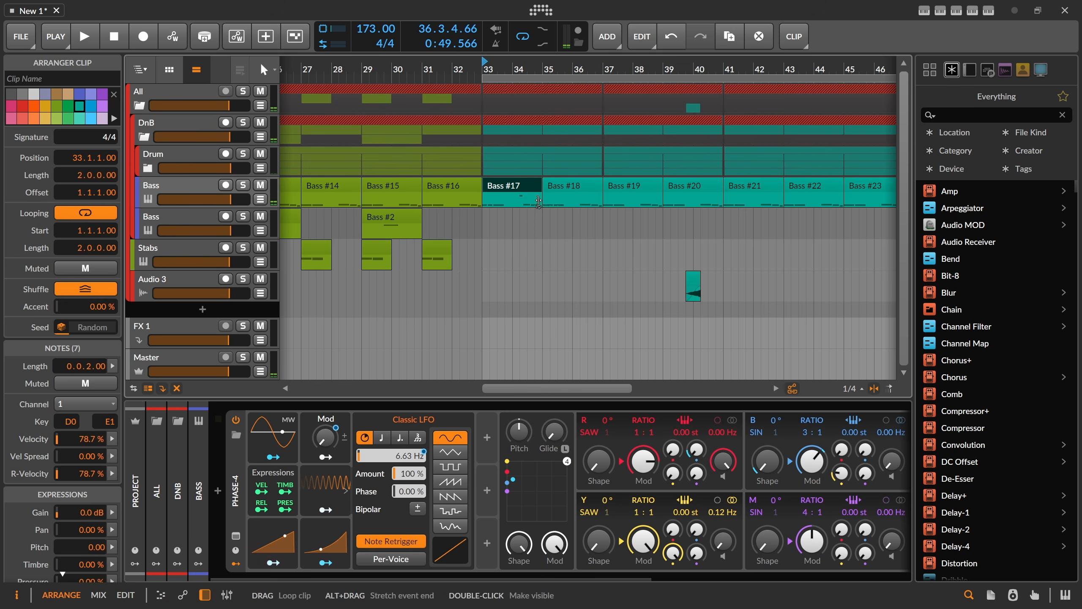
key(ctrl+d)
Step: Reopen the bar 33 Bass clip, shorten its last D#0 note to 0.1.0.00, duplicate it to 1.3.3.00, and play the result
double_click(516, 190)
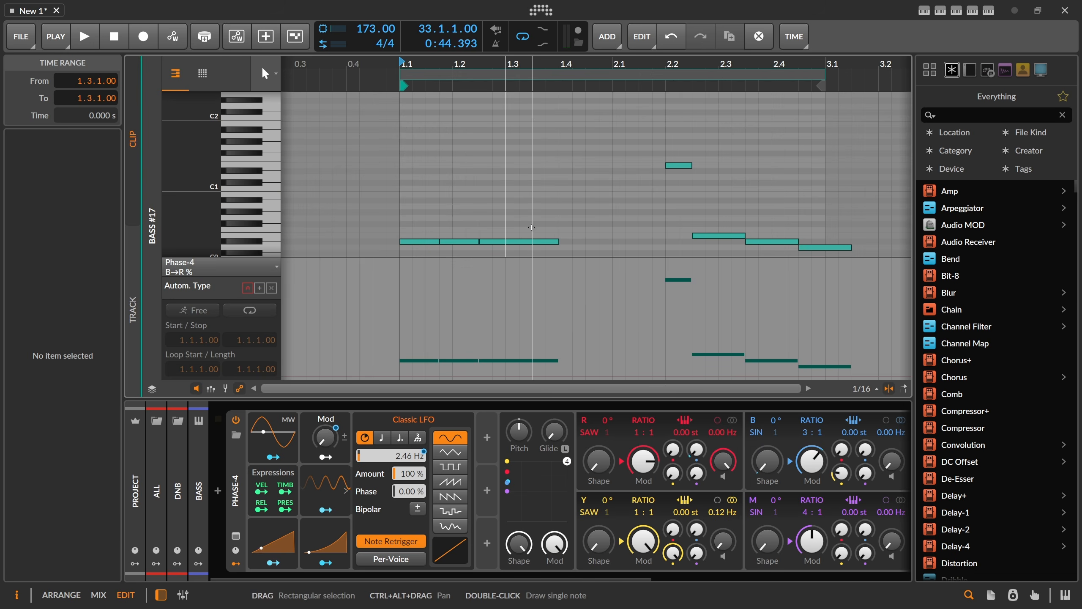
key(alt+1)
double_click(516, 191)
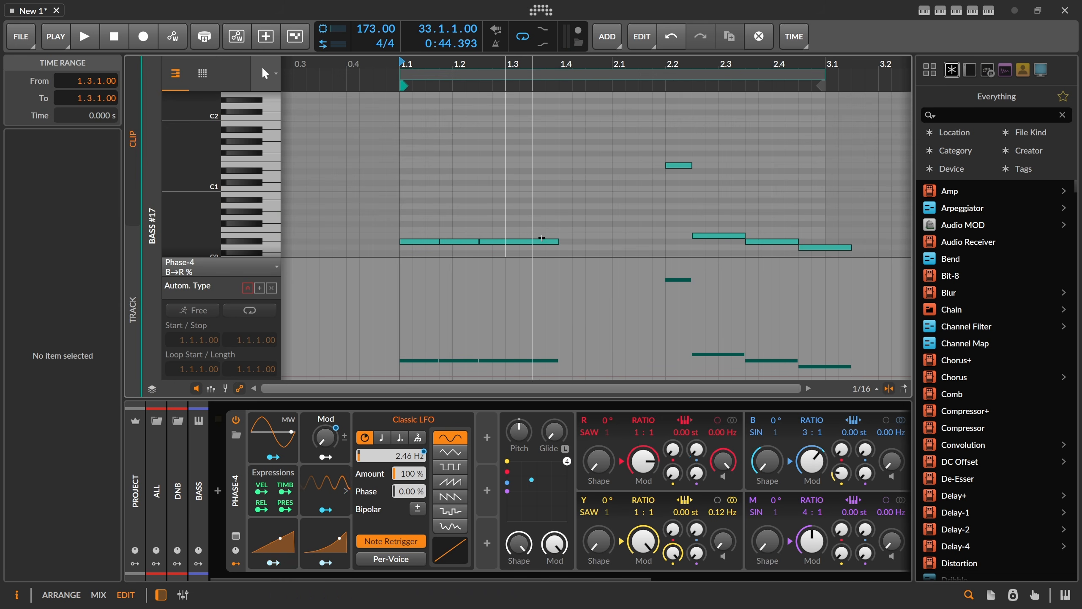
drag(558, 240, 533, 241)
key(ctrl+d)
key(space)
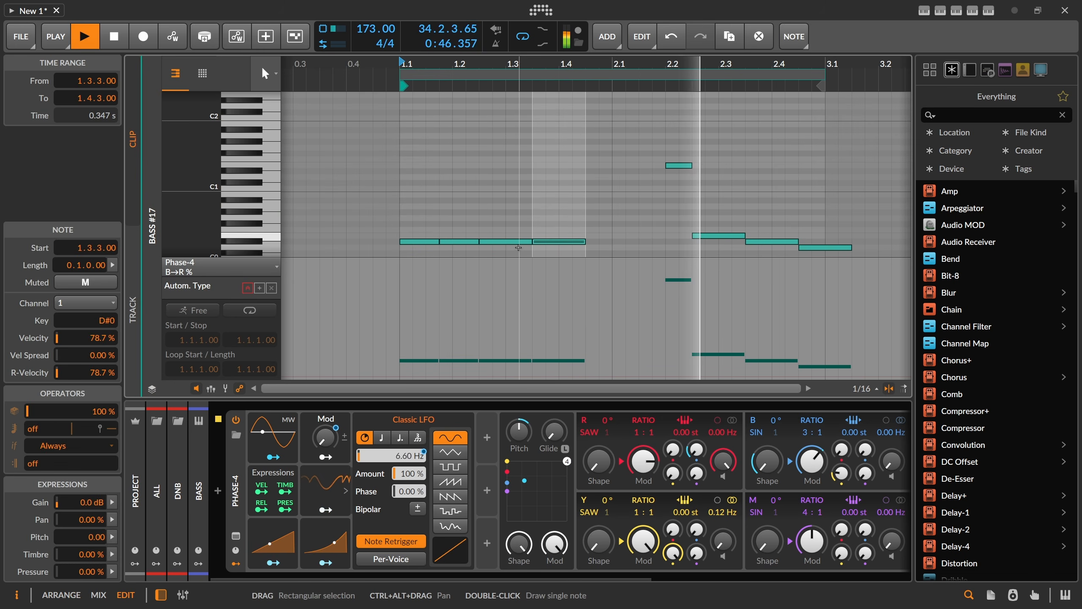
key(alt+1)
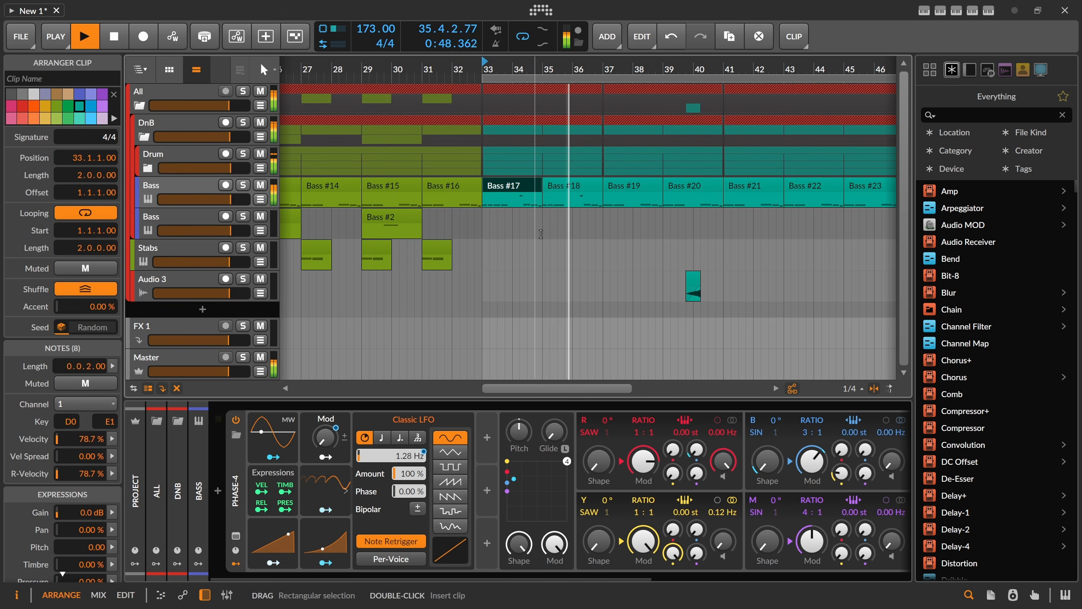
key(space)
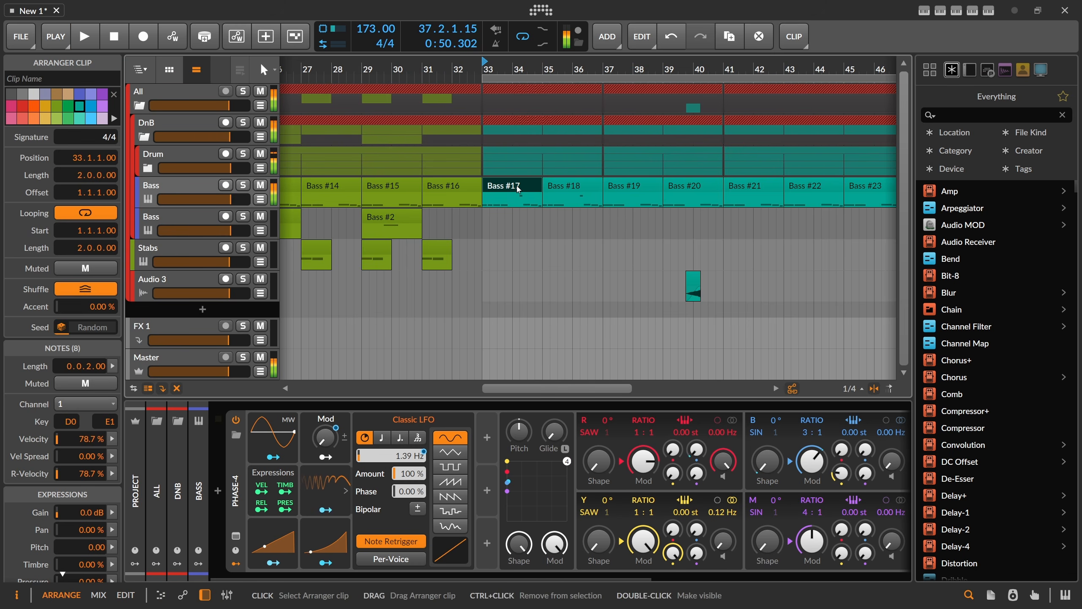
Step: Duplicate the Bass clips at bars 33 and 35 together three times to fill bars 37 to 48
shift+click(559, 188)
key(ctrl+d)
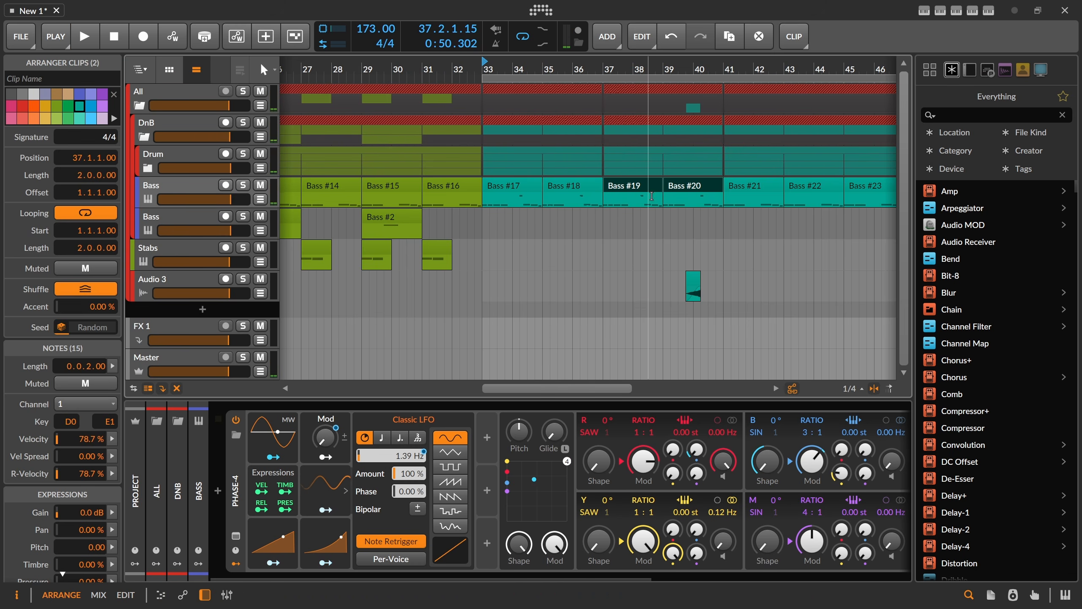
drag(694, 68, 598, 68)
key(ctrl+d)
key(ctrl+d)
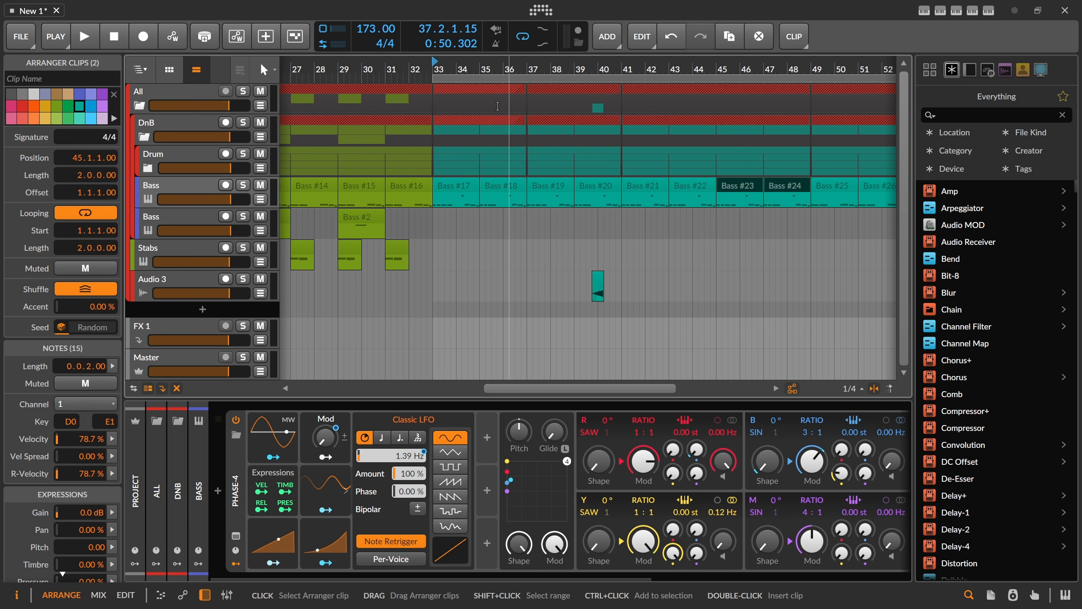
Step: Play the varied bass section from bar 33 and stop playback
key(space)
scroll(434, 66, down, 3)
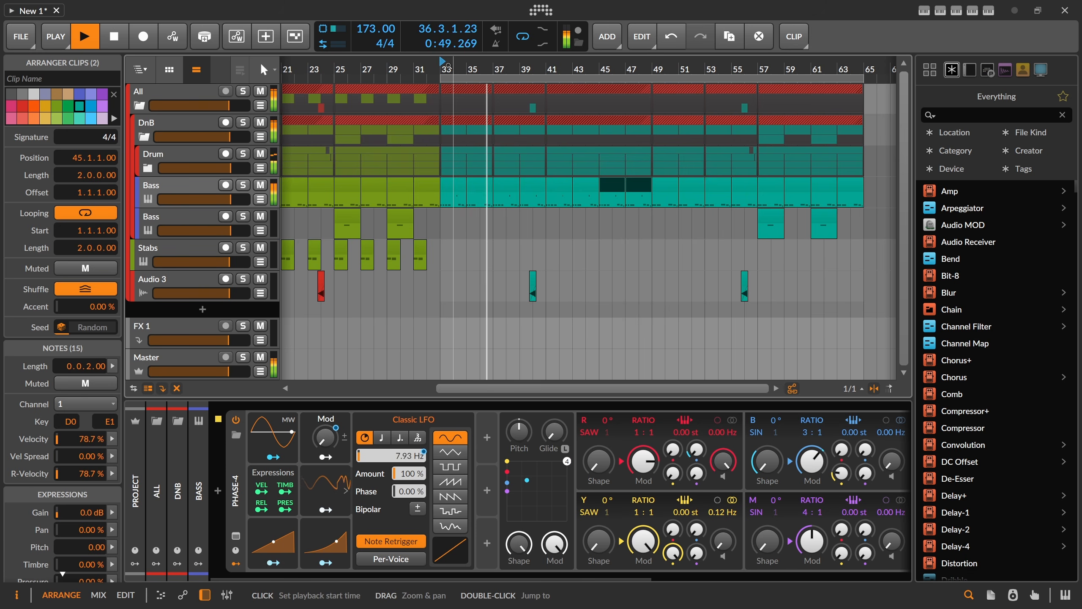
key(space)
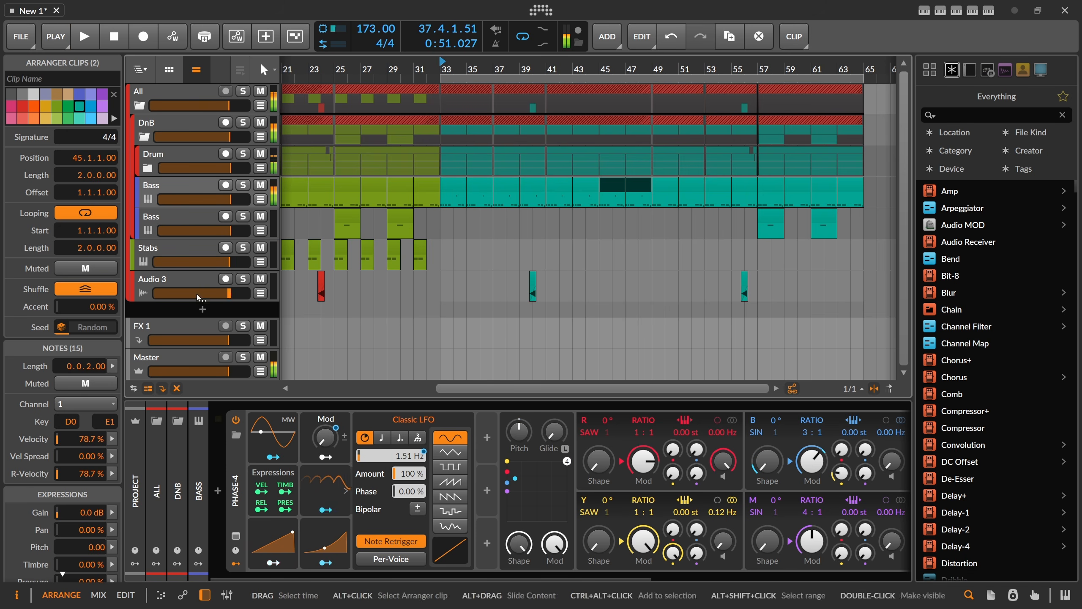
Step: Add a new instrument track with the Atlas drum sampler
key(ctrl+t)
text(atlas)
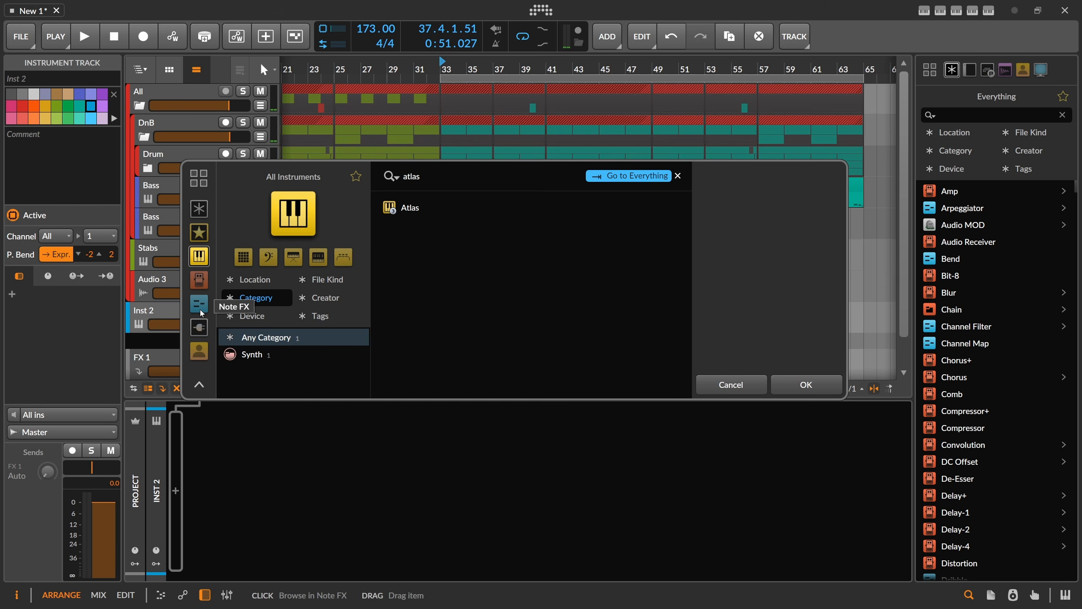
key(Return)
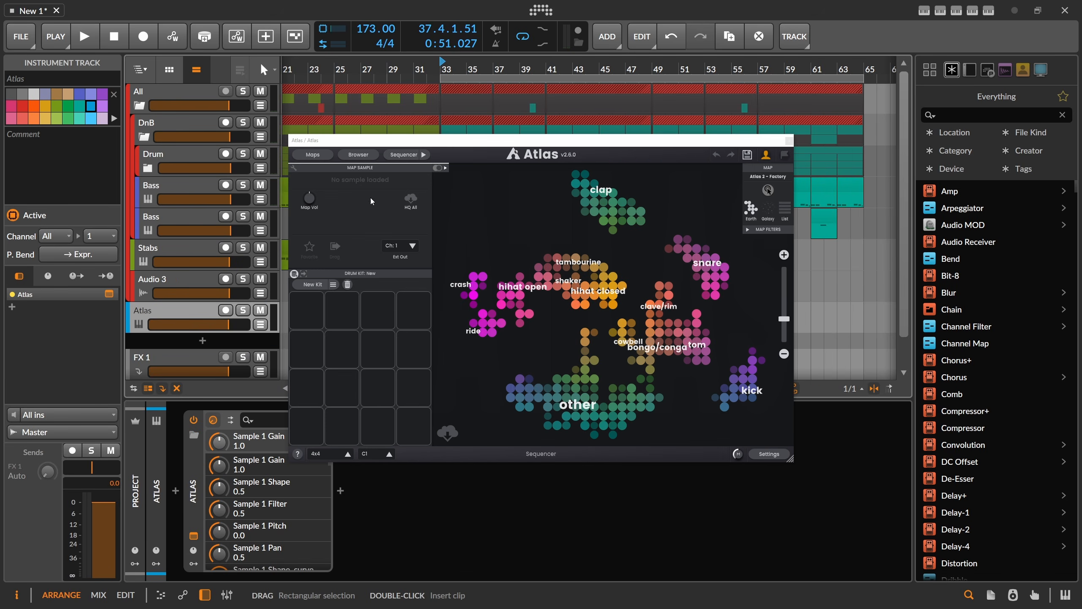
Step: Load the All sample map in Atlas and display it in Galaxy mode
click(363, 156)
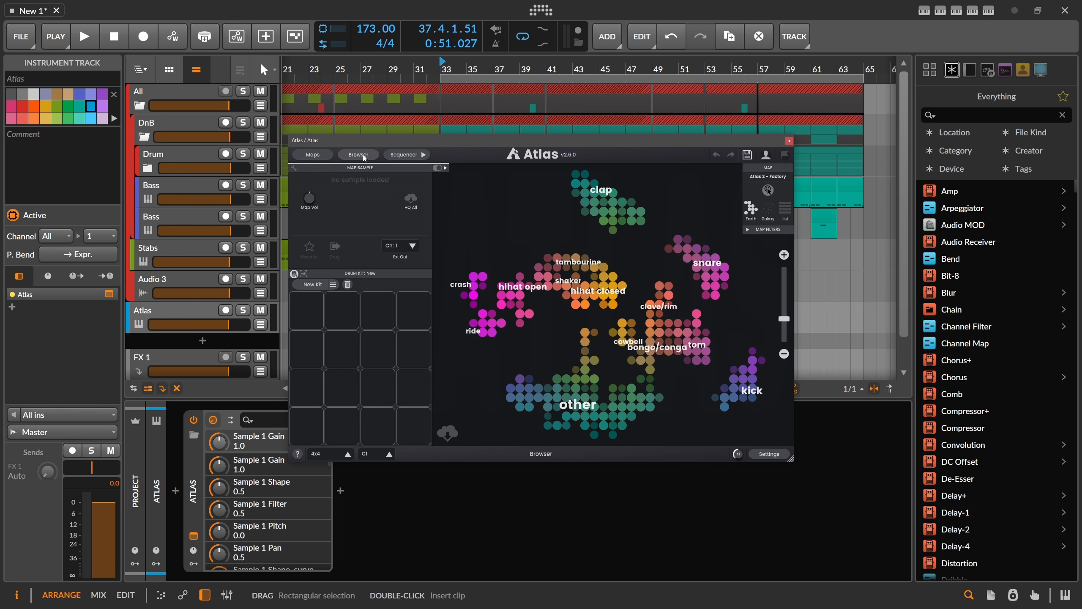
click(362, 155)
click(316, 155)
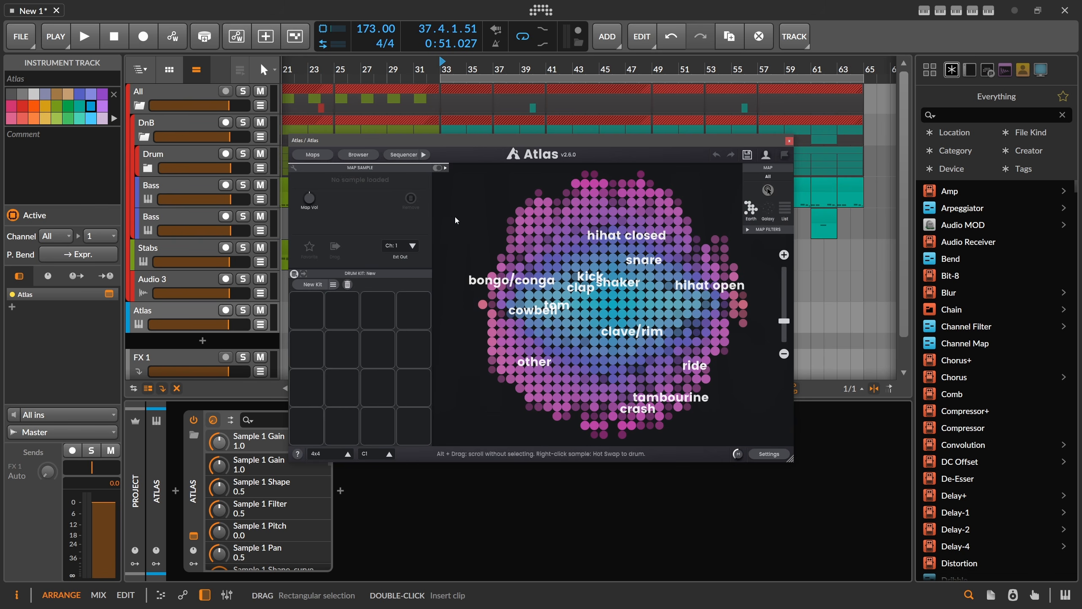
click(769, 209)
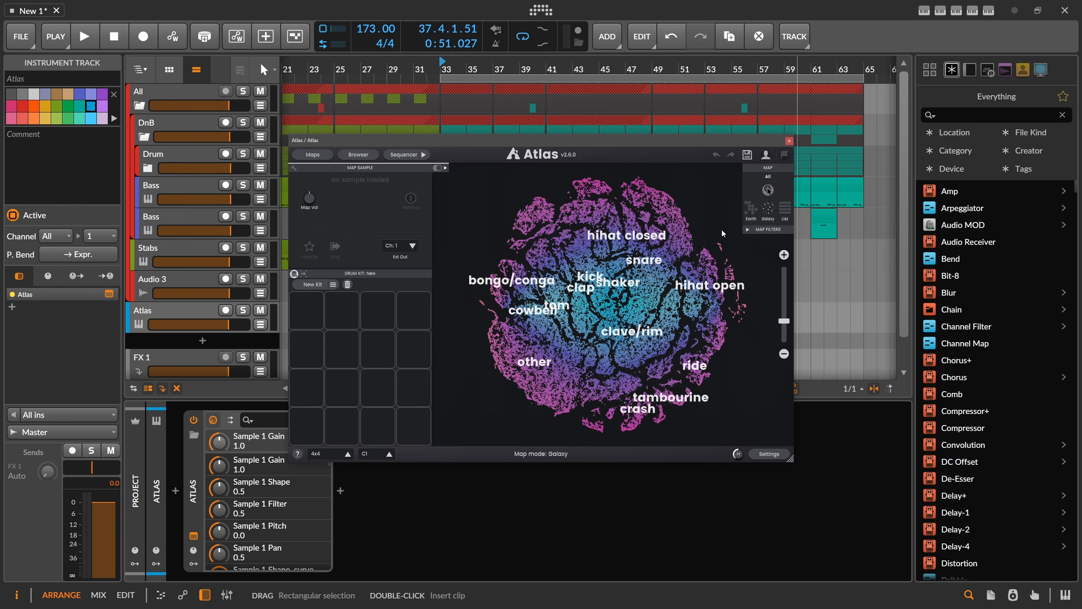
Step: Audition samples around the bongo/conga area of the Atlas map
scroll(532, 313, down, 3)
scroll(527, 320, up, 5)
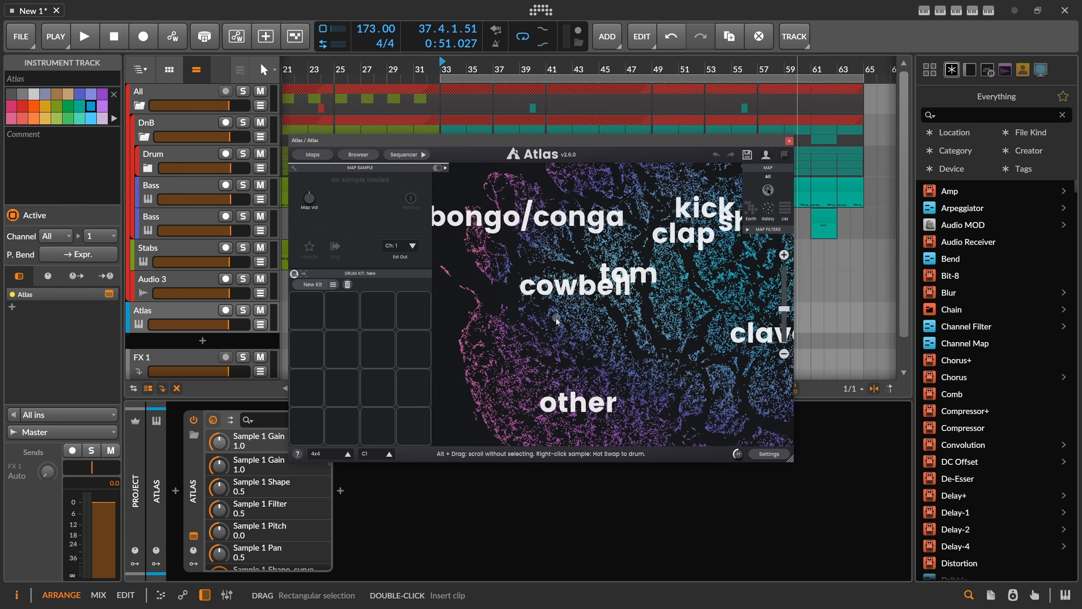
scroll(558, 318, down, 1)
click(529, 259)
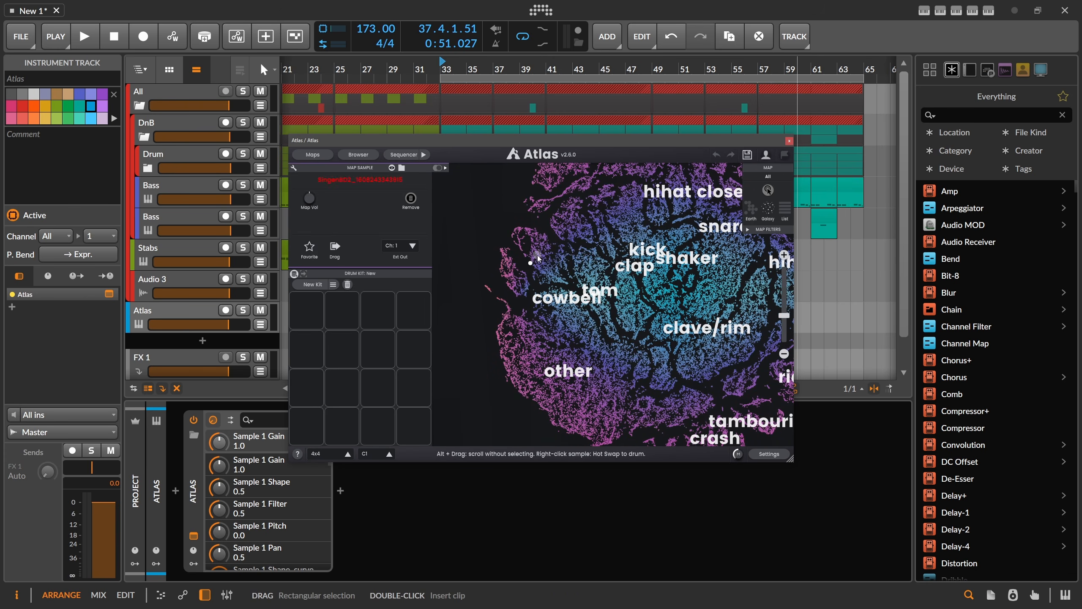
click(535, 253)
scroll(536, 261, up, 5)
click(544, 267)
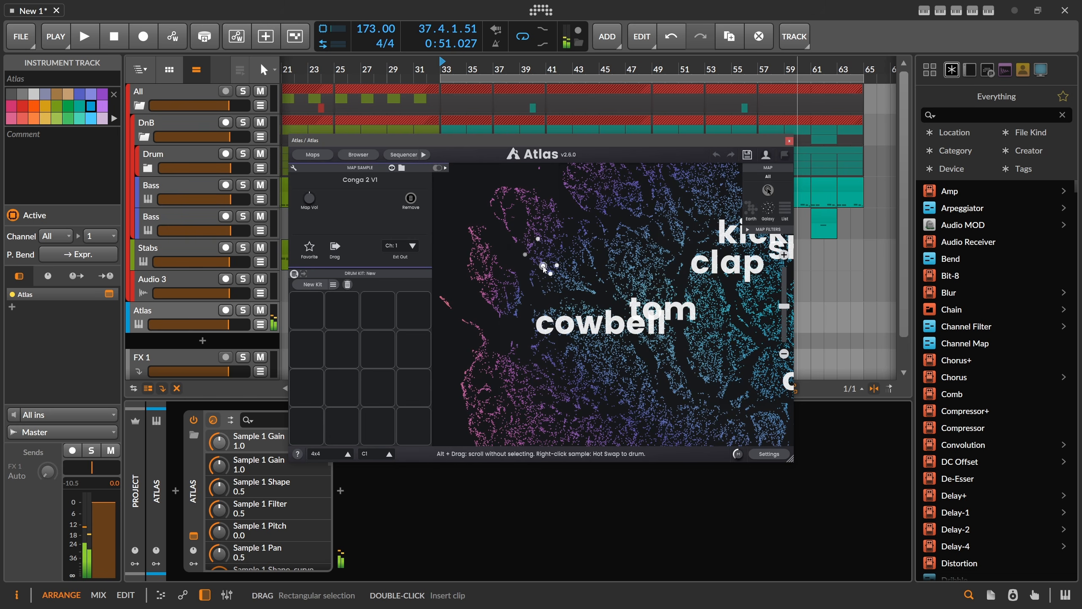
Step: Fill the first four drum pads with bongo/conga samples from the map, starting with DarabukaLow 4 V2 on pad 1
drag(542, 259, 315, 427)
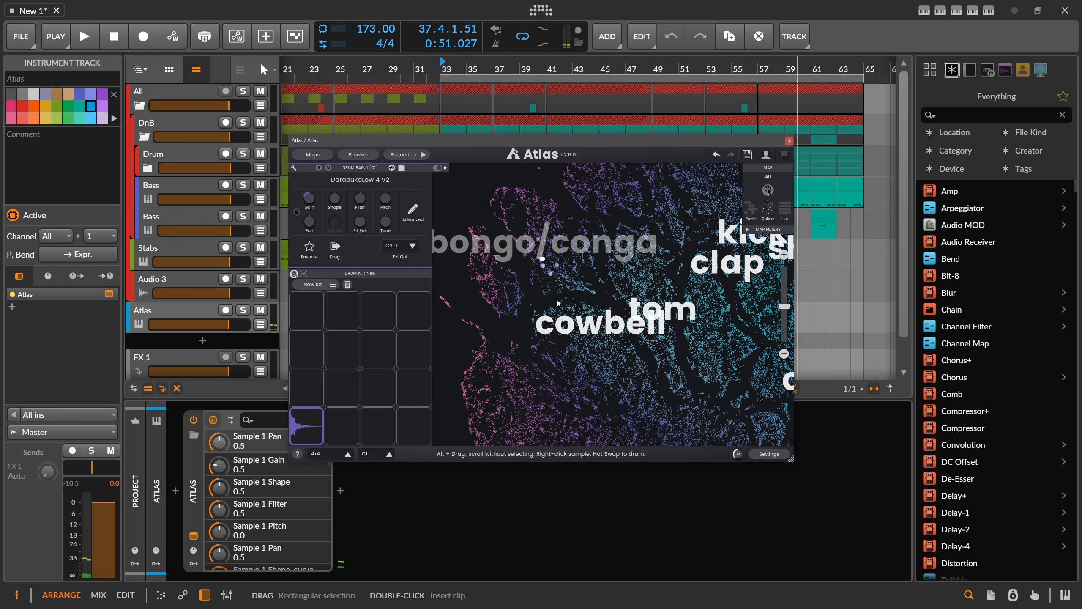
drag(552, 261, 378, 424)
click(547, 243)
drag(553, 236, 558, 233)
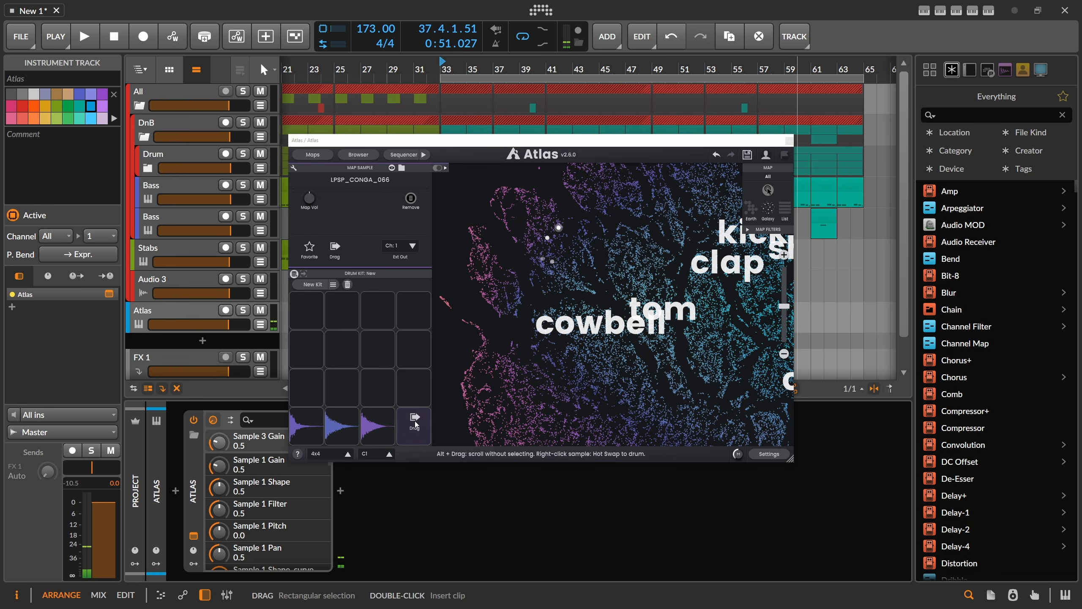
drag(416, 424, 415, 424)
Step: Fill pads 5 to 8 with more bongo/conga samples, using PA8906_Bng_Hands6 PhutSndHse on pad 5 and LPSP_CONGA_113 on pad 8
drag(557, 240, 306, 387)
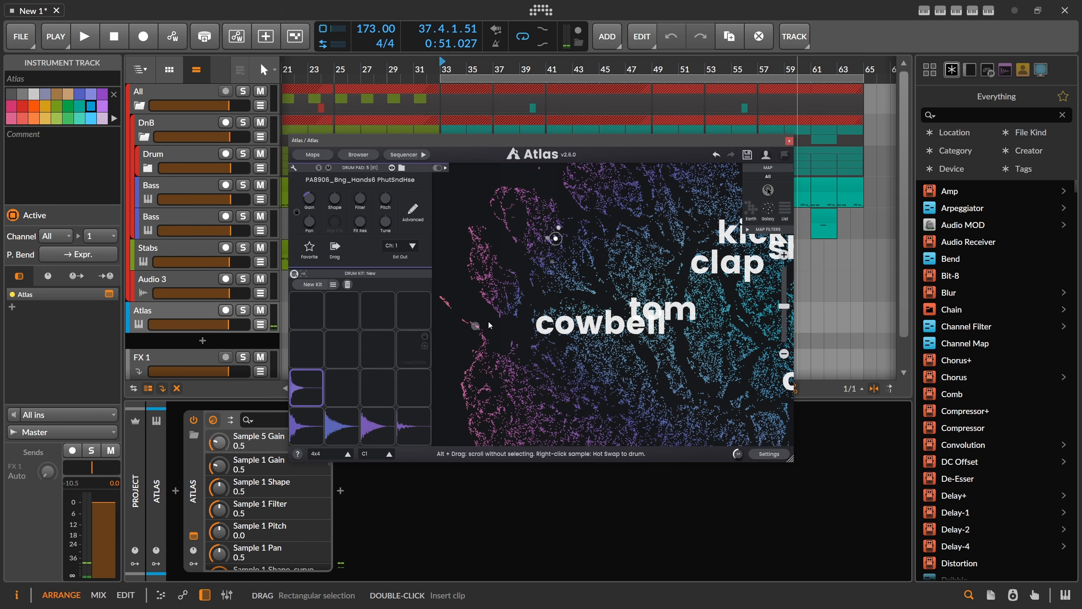
drag(541, 230, 342, 388)
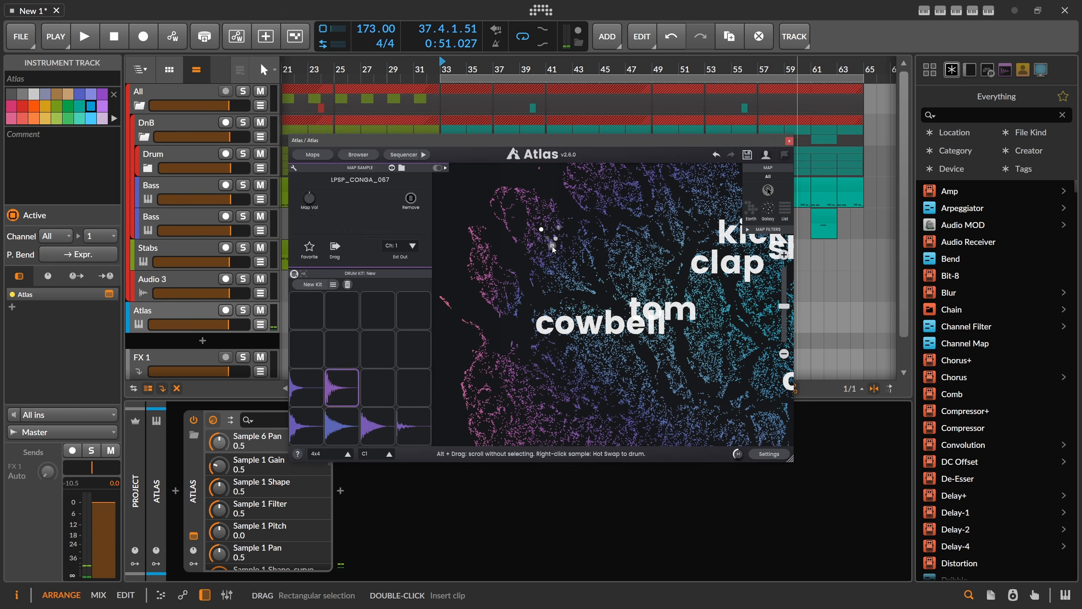
drag(552, 247, 415, 386)
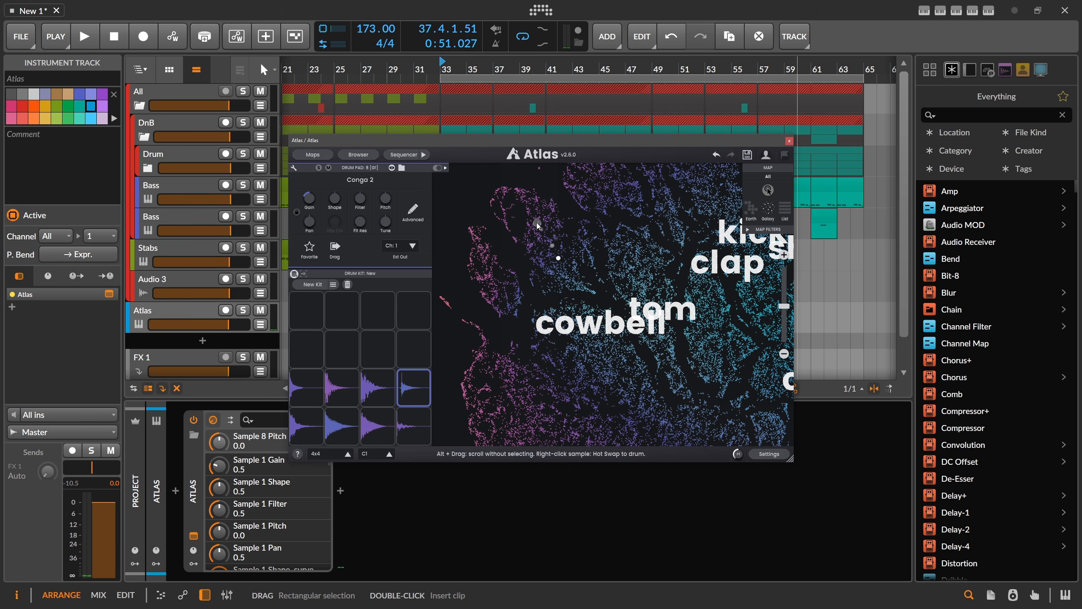
drag(537, 223, 415, 384)
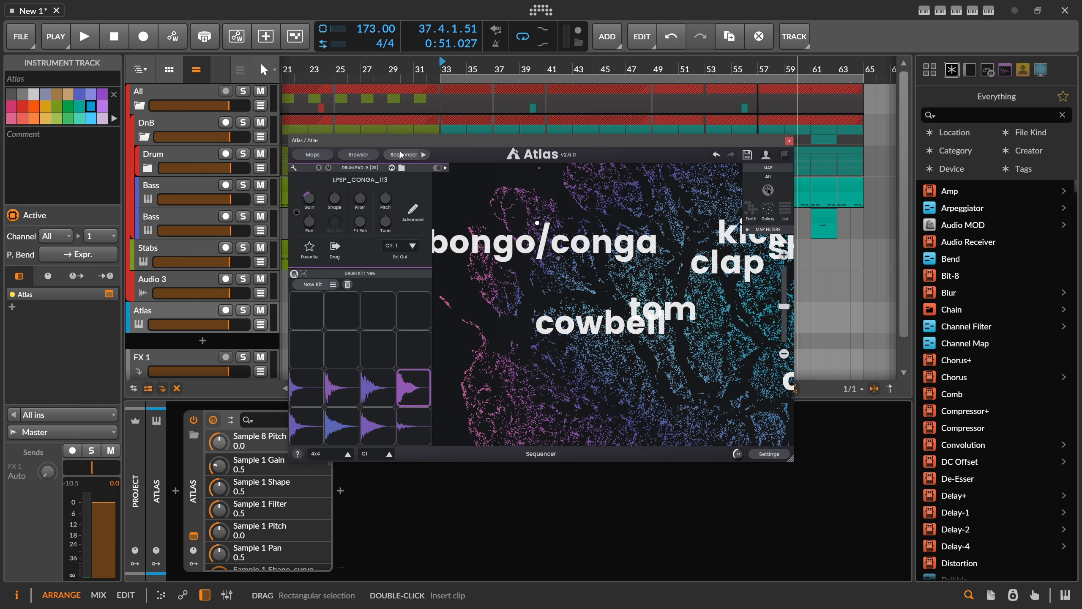
Step: Open the Atlas step sequencer, place a first-step hit on the lowest bongo row with a shortened polyrhythm length, and play from bar 33
click(403, 155)
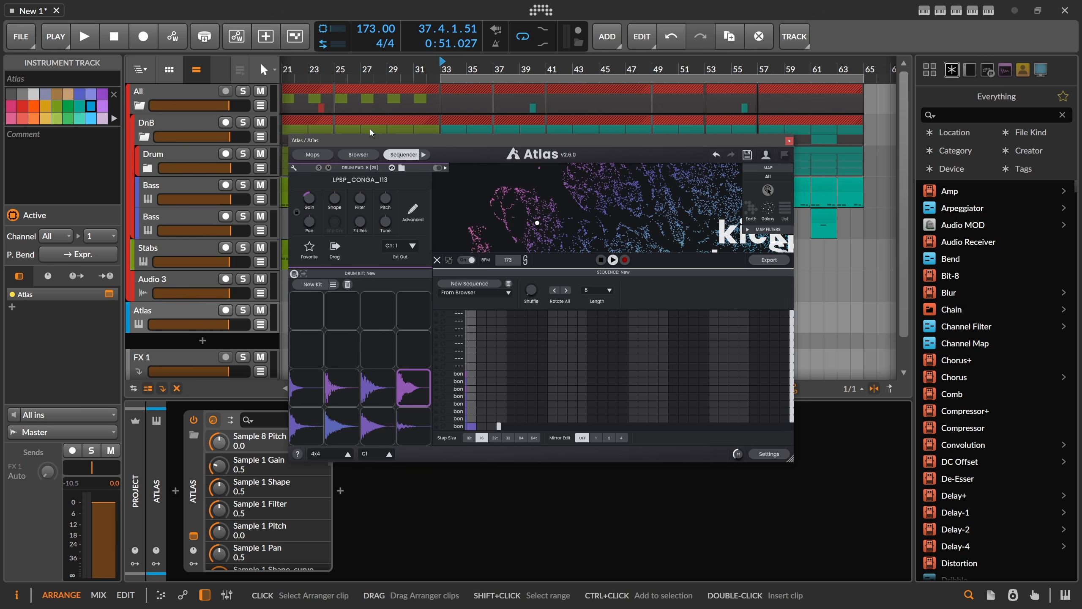
drag(349, 140, 446, 156)
double_click(441, 69)
key(space)
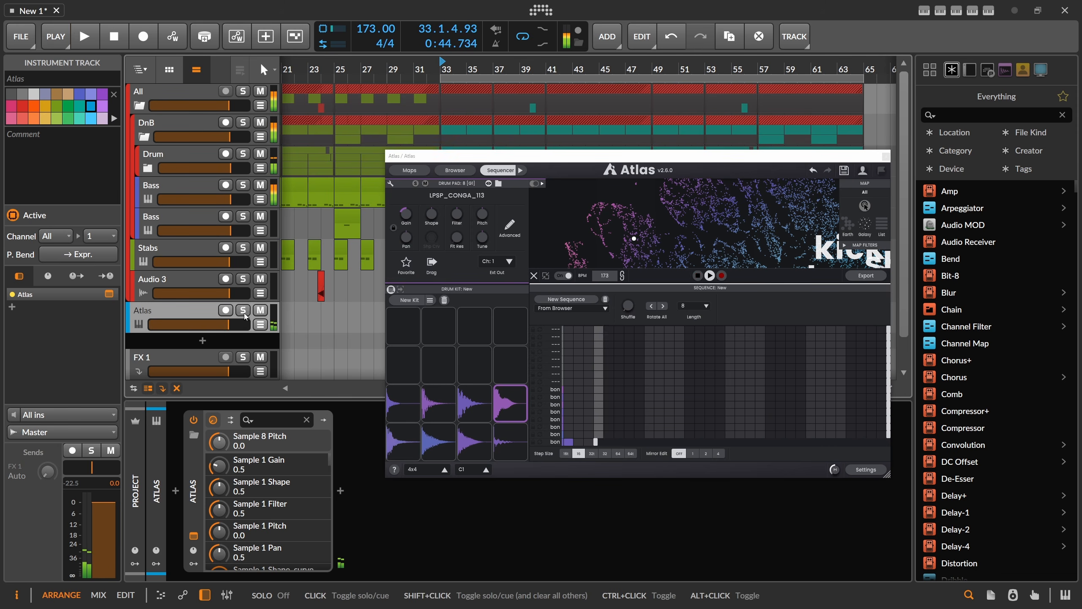
Step: Solo the Atlas track and briefly play its sequence
click(243, 310)
key(space)
key(space)
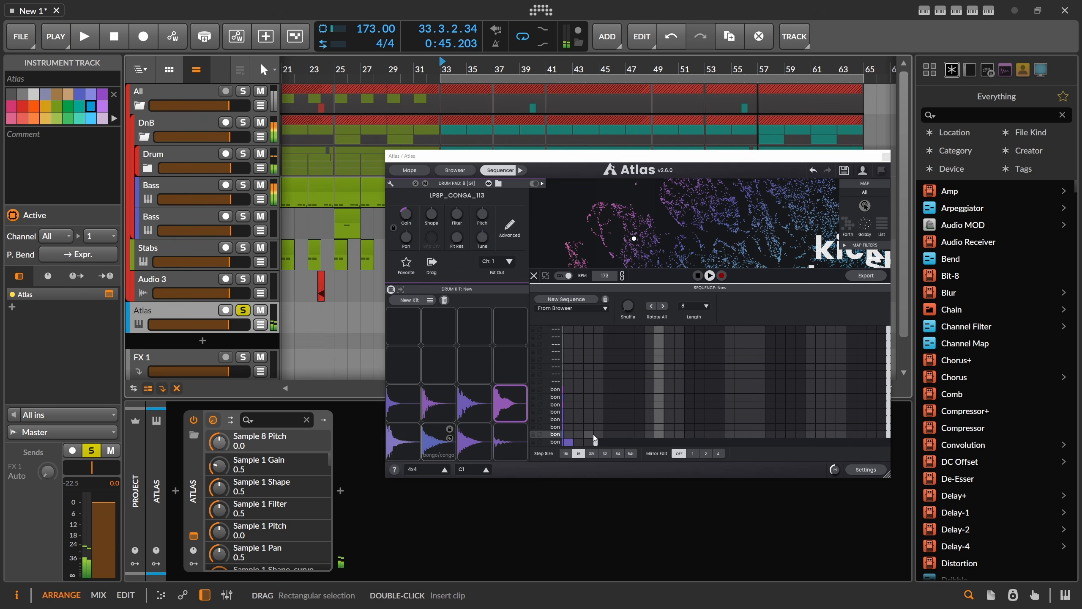
Step: Place staggered hits on steps 2, 3 and 4 of the next three bongo rows, give each row a longer polyrhythm length, and play the pattern
click(578, 434)
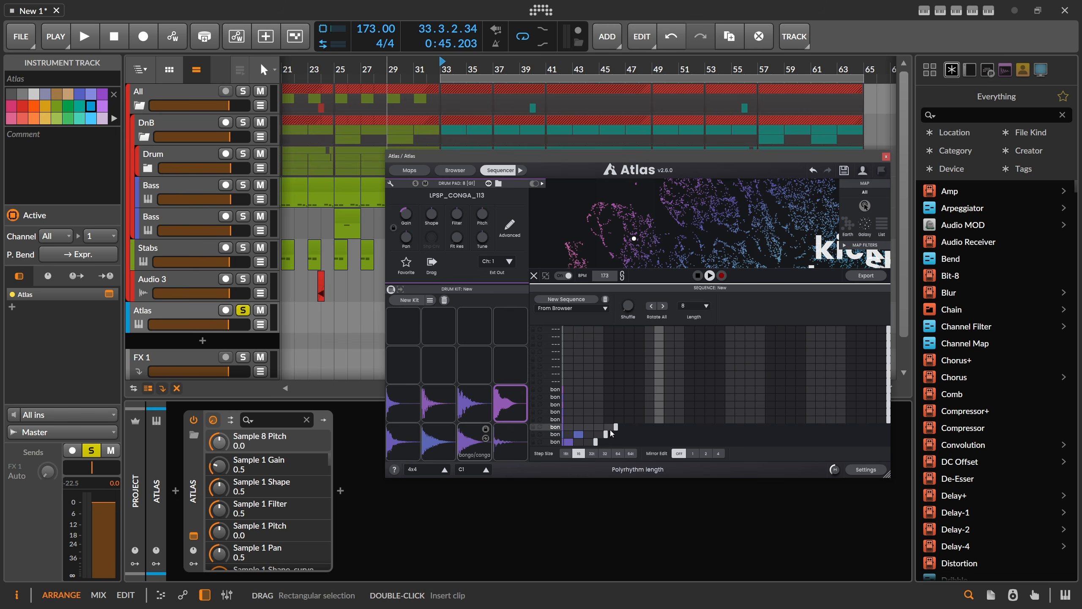
key(space)
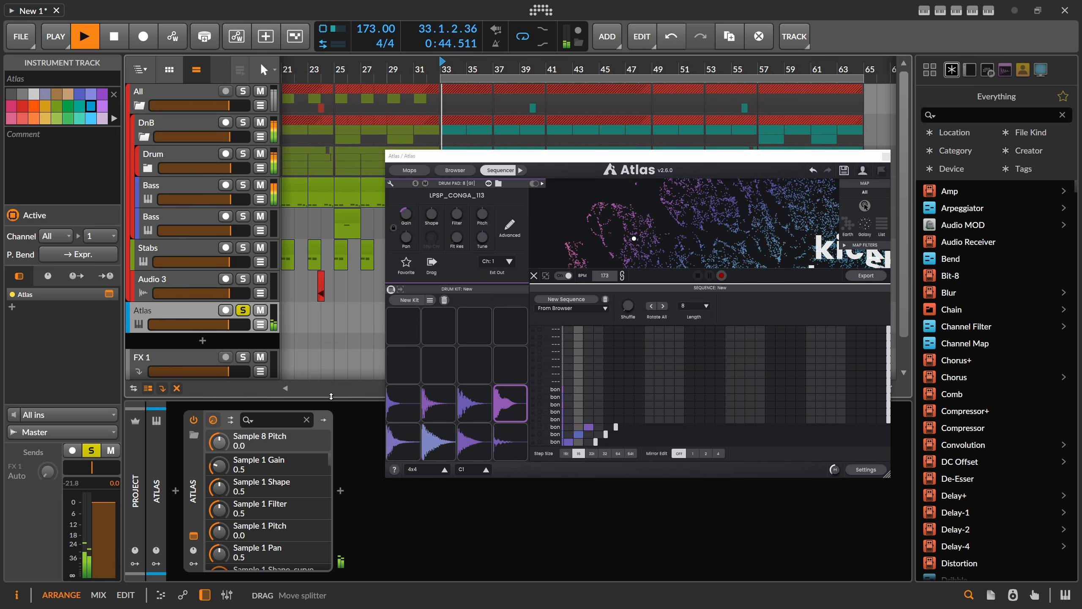
drag(888, 420, 626, 419)
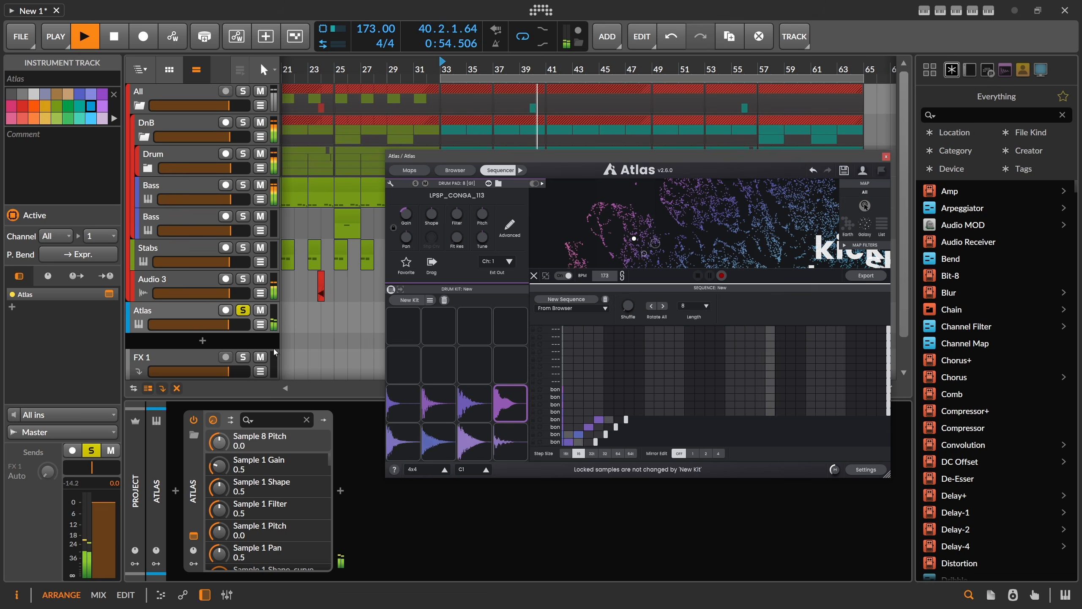
key(space)
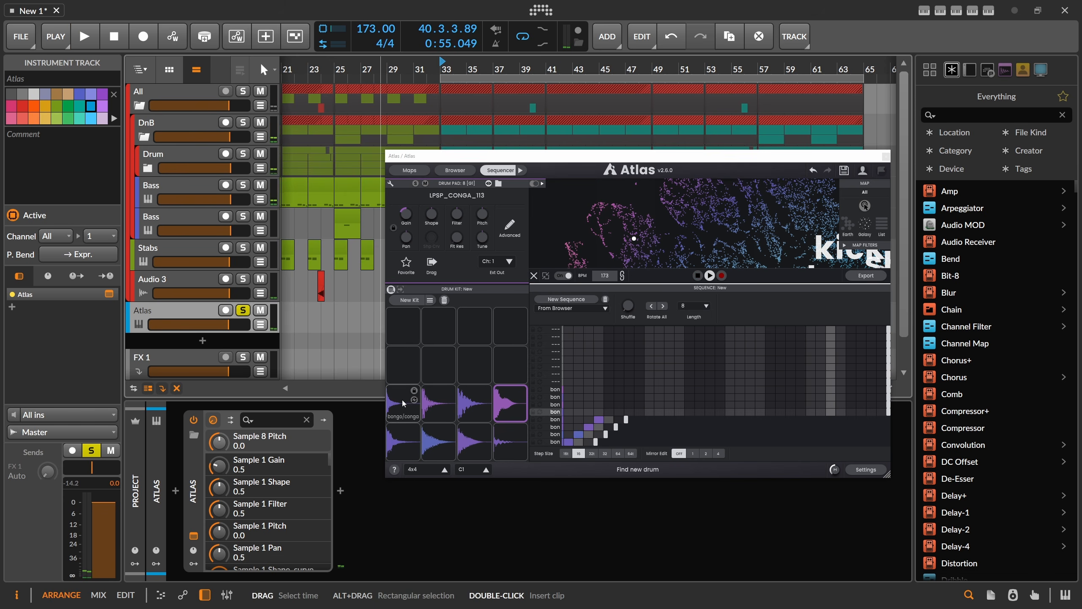
Step: Move the PA8906_Bng_Hands6 PhutSndHse sample to pad 3, and set Shape to 0.0 for all eight loaded pads
shift+click(403, 403)
drag(408, 414, 471, 439)
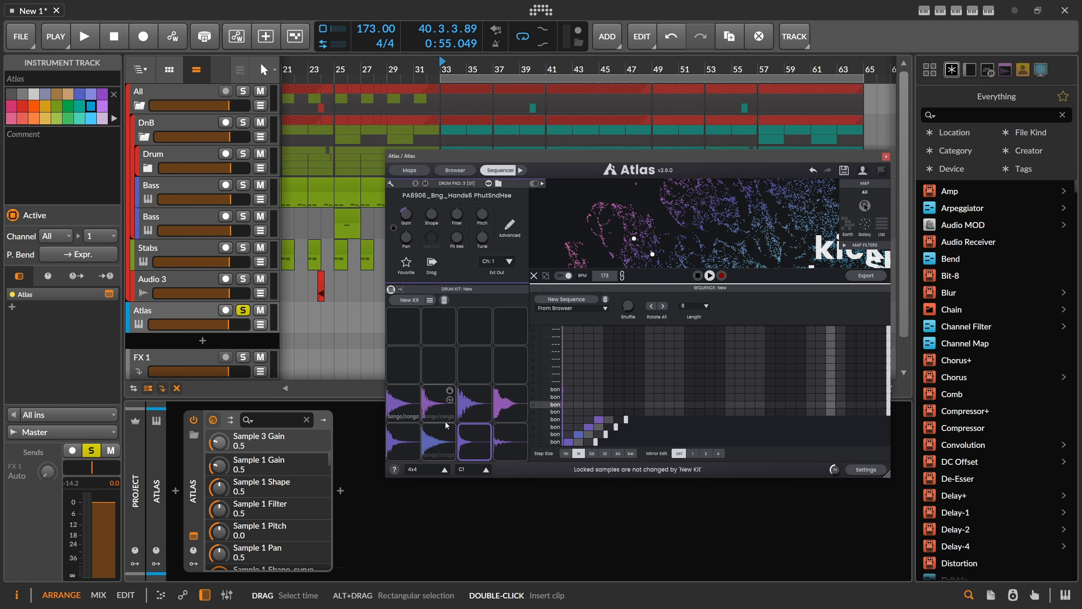
click(402, 412)
shift+click(487, 440)
shift+click(506, 444)
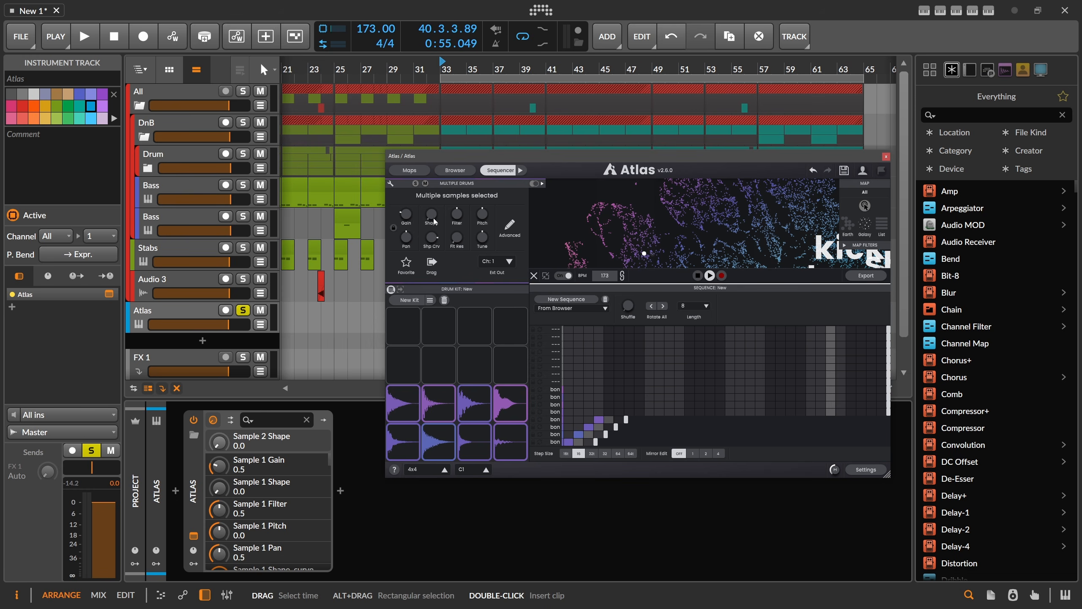
Step: During playback, set the fifth bongo row's polyrhythm length to six steps, place its hit on step 6, and clear the third row's step-3 hit
key(space)
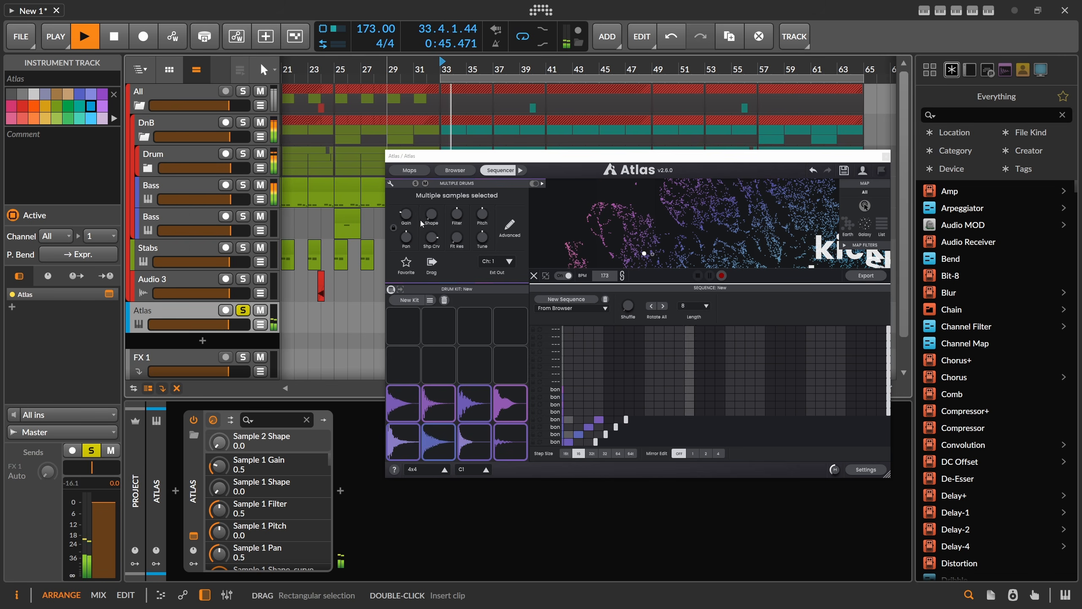
mouse_move(438, 204)
mouse_move(436, 202)
mouse_down()
mouse_move(433, 216)
mouse_move(438, 182)
mouse_move(436, 217)
mouse_up()
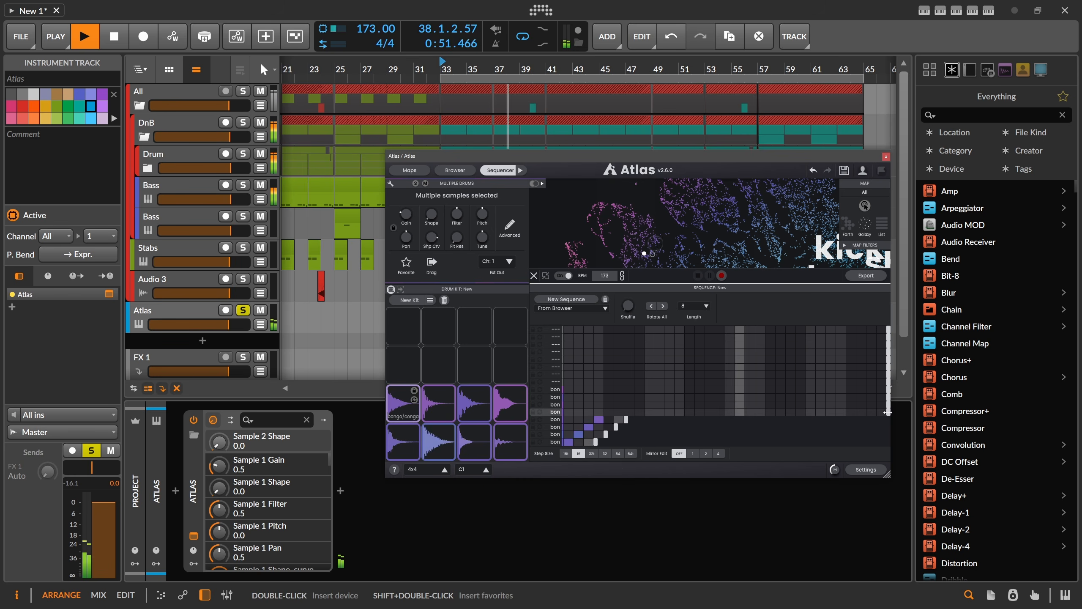
drag(888, 413, 624, 415)
click(619, 412)
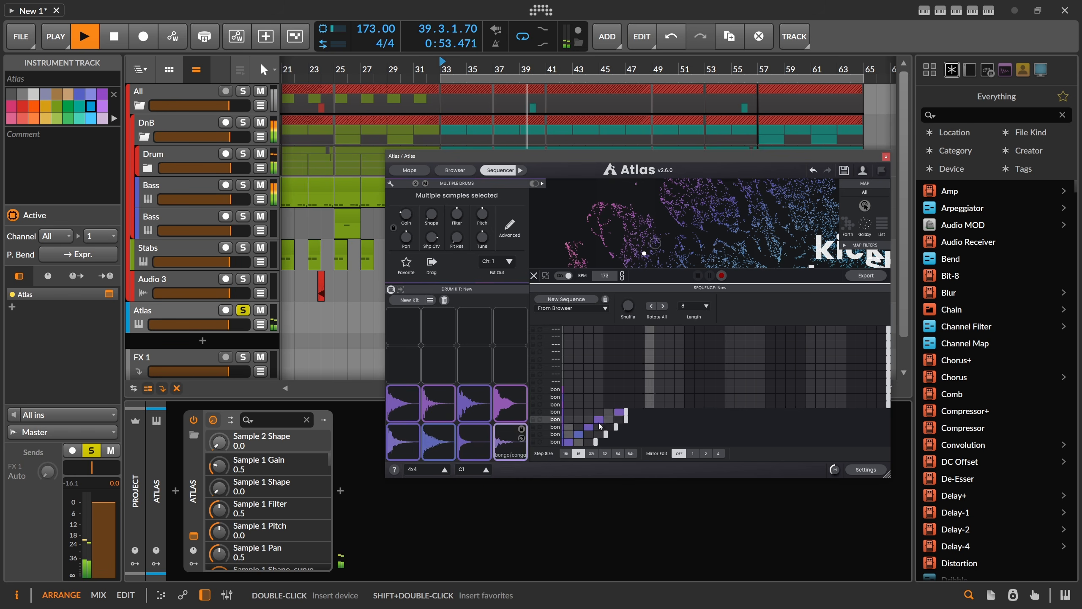
click(590, 427)
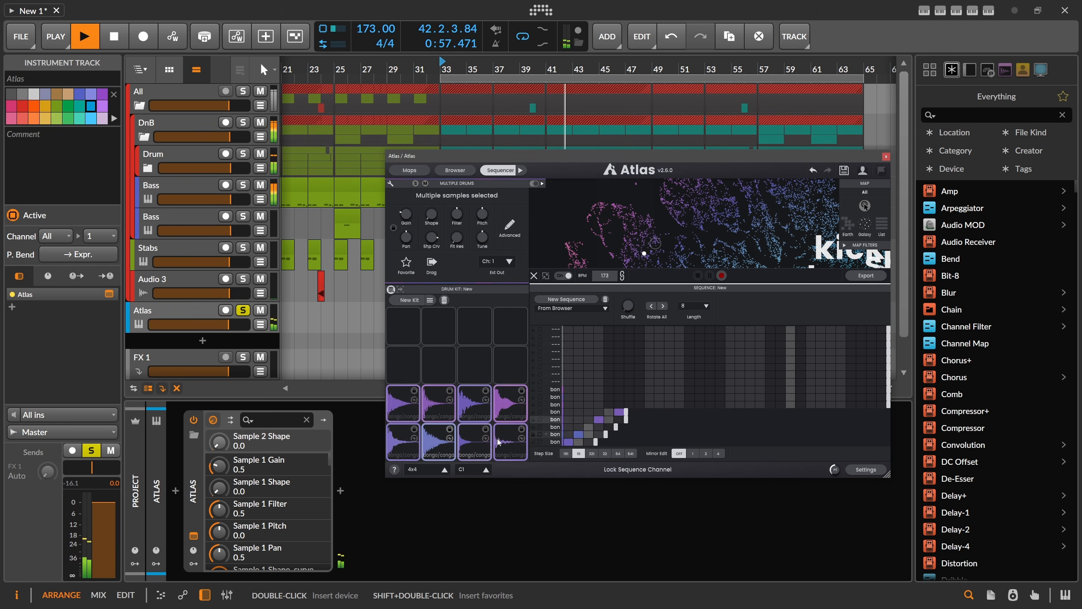
Step: Generate new drum kit samples twice, and set Shape to 0.0 and Gain to 1.0 for all eight selected bongo/conga pads
click(419, 306)
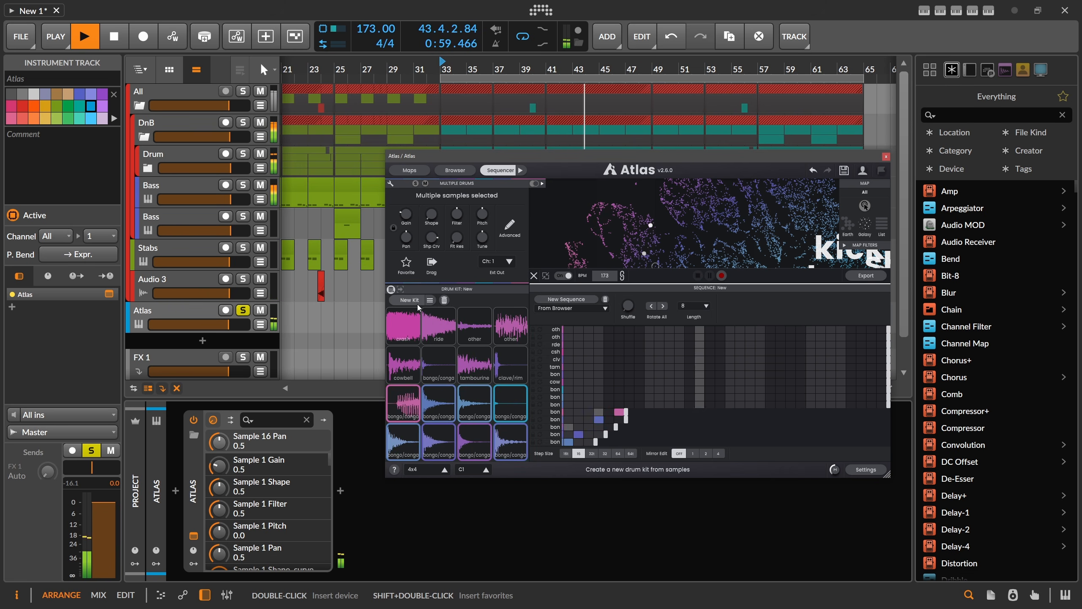
click(419, 305)
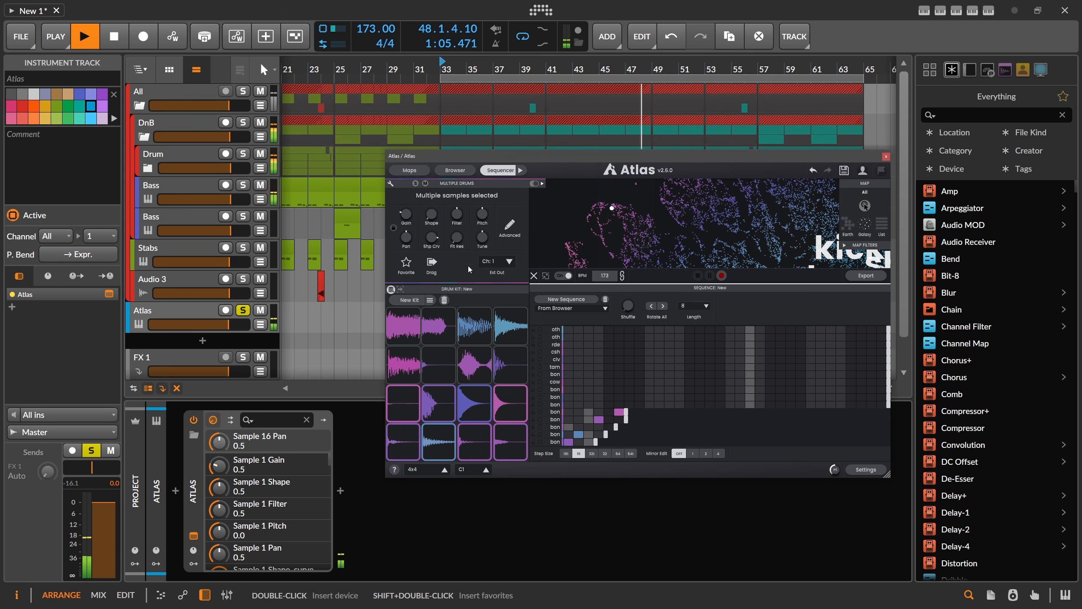
drag(431, 216, 432, 220)
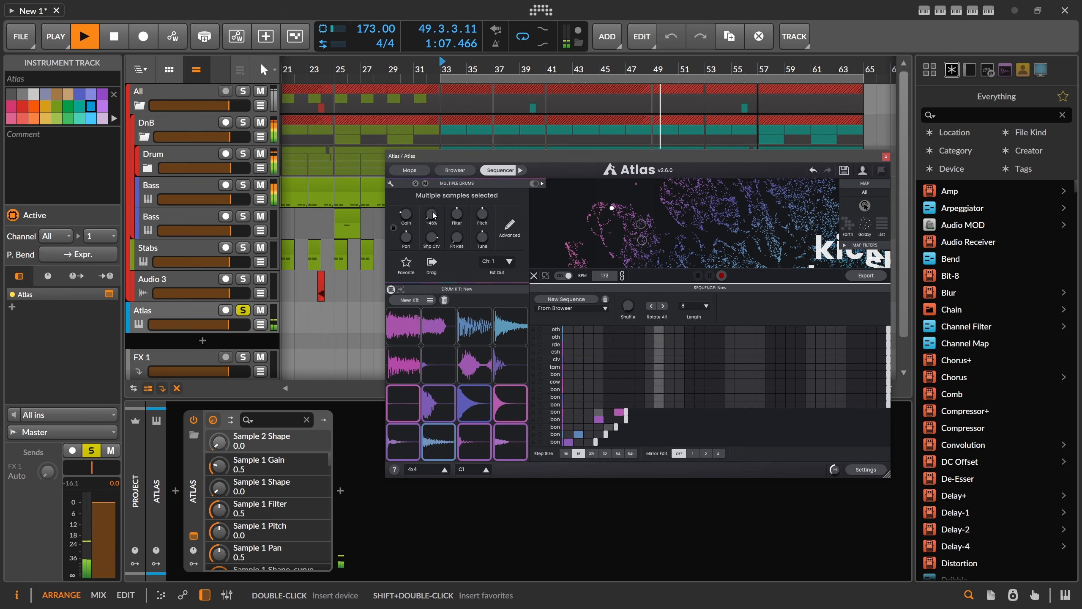
drag(406, 213, 411, 195)
Step: Insert an Over distortion device after Atlas with its clipping threshold at -10.2 dB, and close the Atlas window
double_click(353, 471)
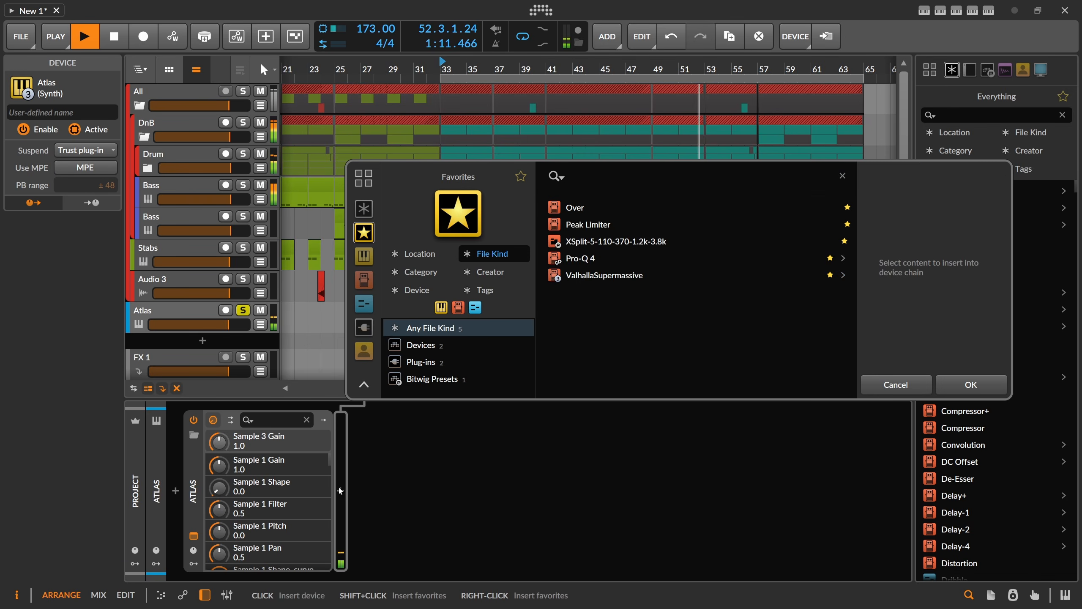
text(o)
double_click(565, 206)
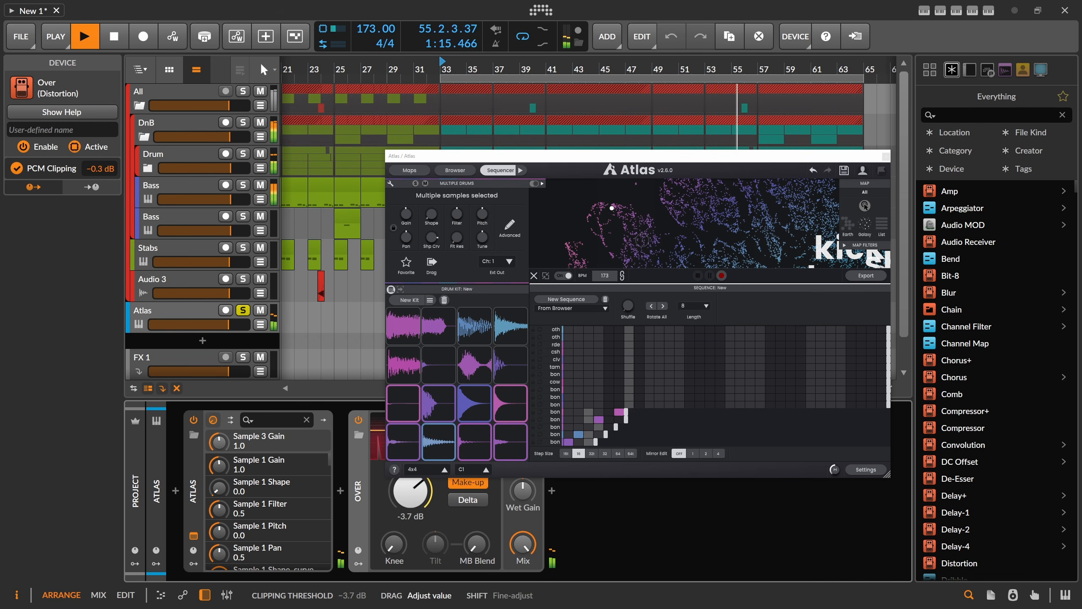
drag(411, 492, 410, 496)
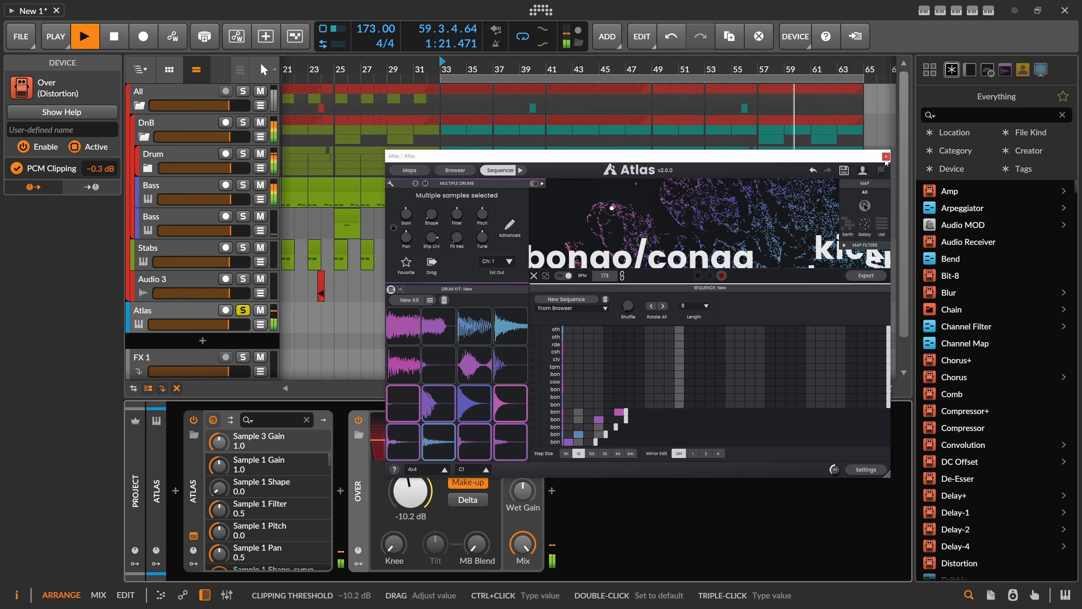
click(885, 157)
Step: Insert an EQ-2 between Atlas and Over, and set its low band to a 4-pole high-pass at 594 Hz
click(353, 495)
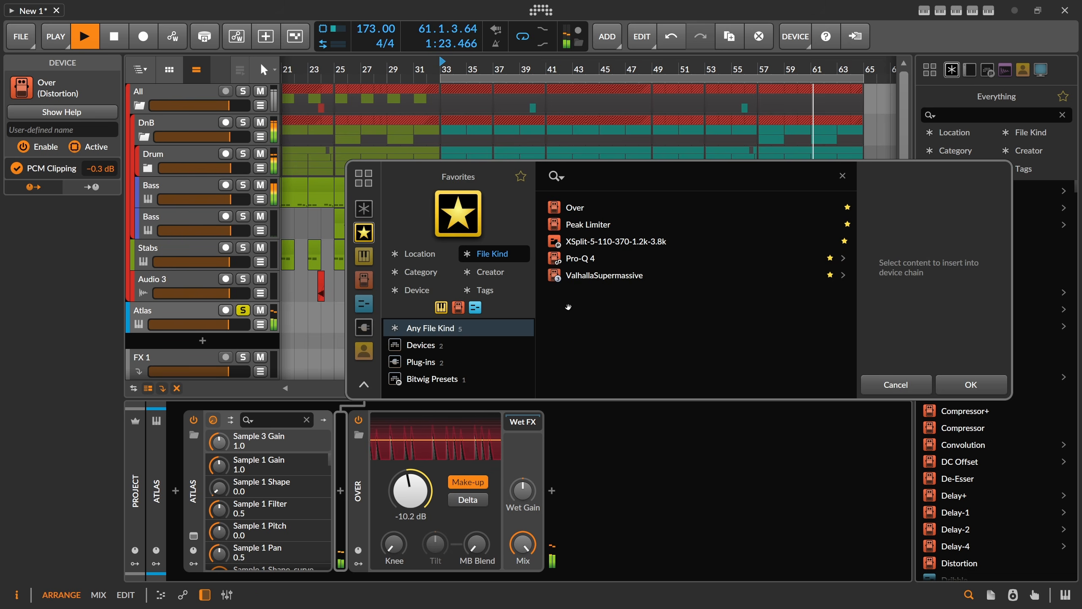
text(eq)
click(364, 208)
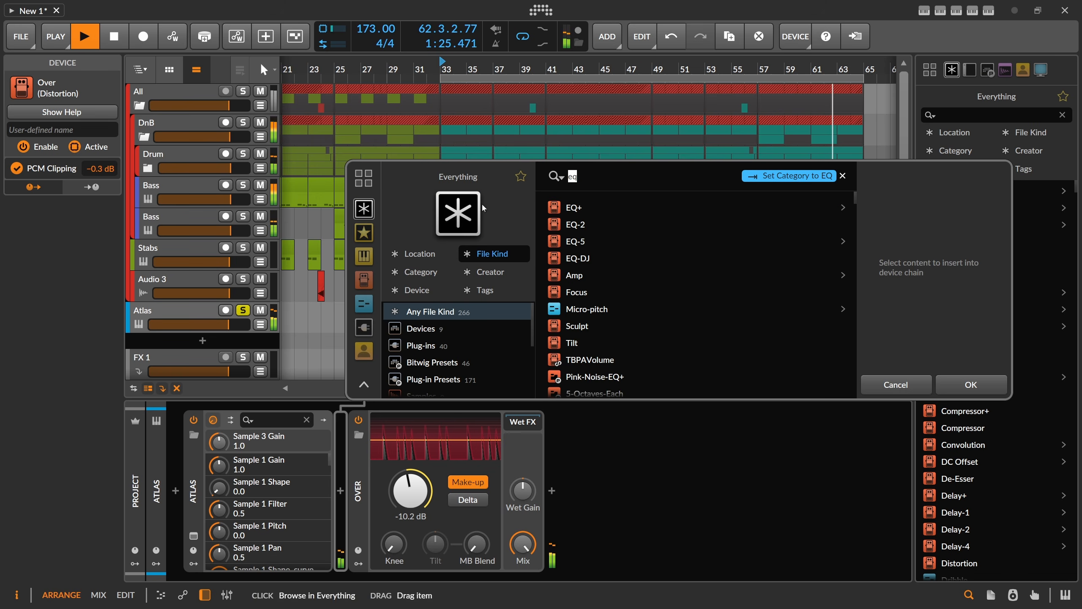
double_click(575, 228)
click(401, 516)
click(411, 547)
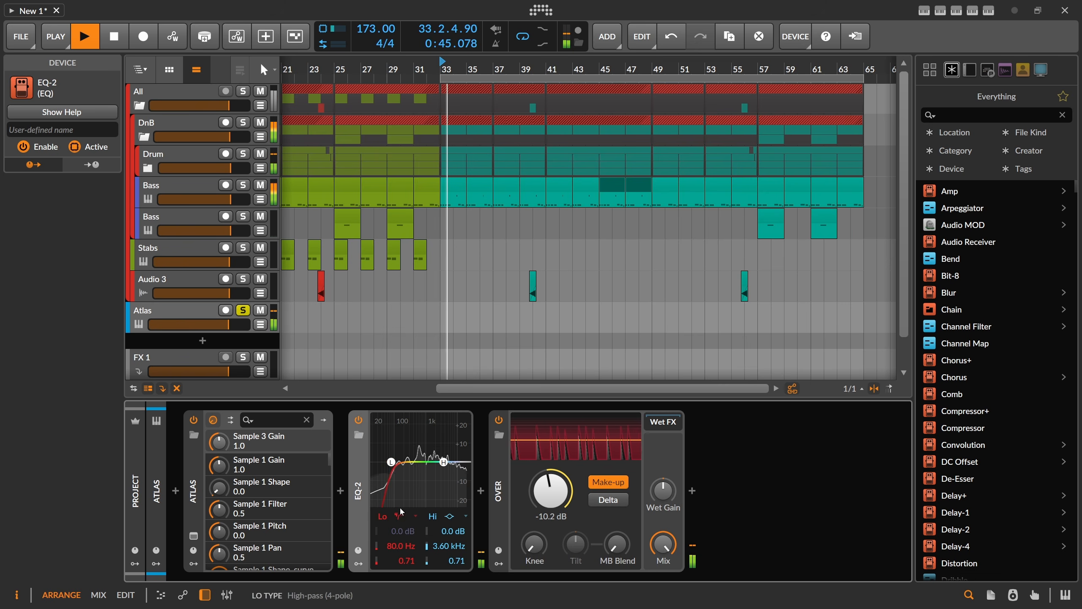
drag(391, 462, 420, 463)
Step: Solo the DnB group alongside Atlas, set Over's clipping threshold to -11.1 dB, and set EQ-2's low band to 405 Hz and high band to 12.0 kHz
click(243, 124)
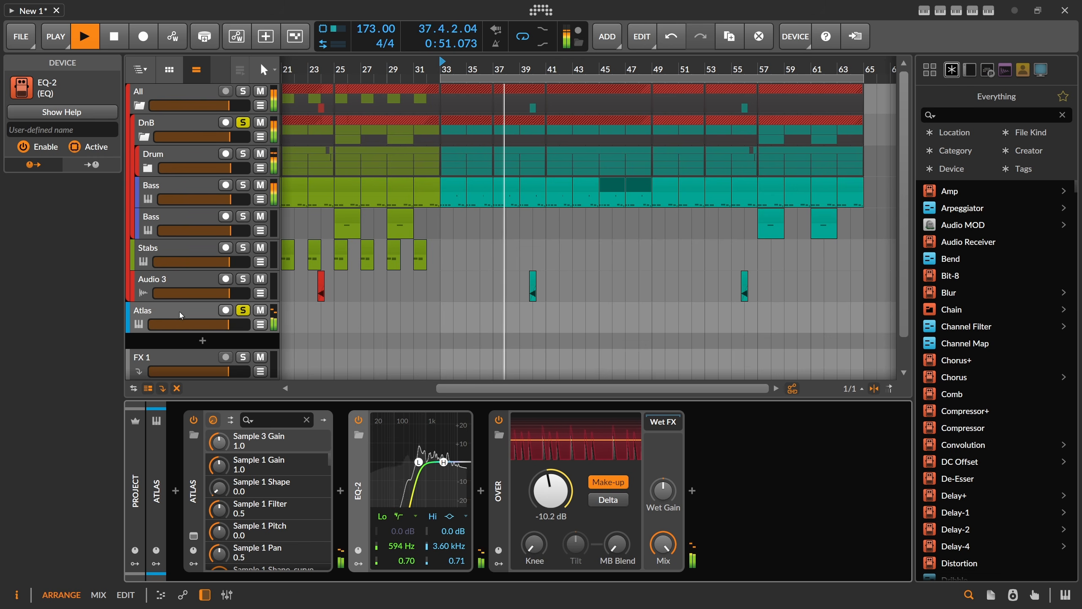
drag(550, 491, 551, 496)
drag(445, 463, 415, 463)
double_click(444, 459)
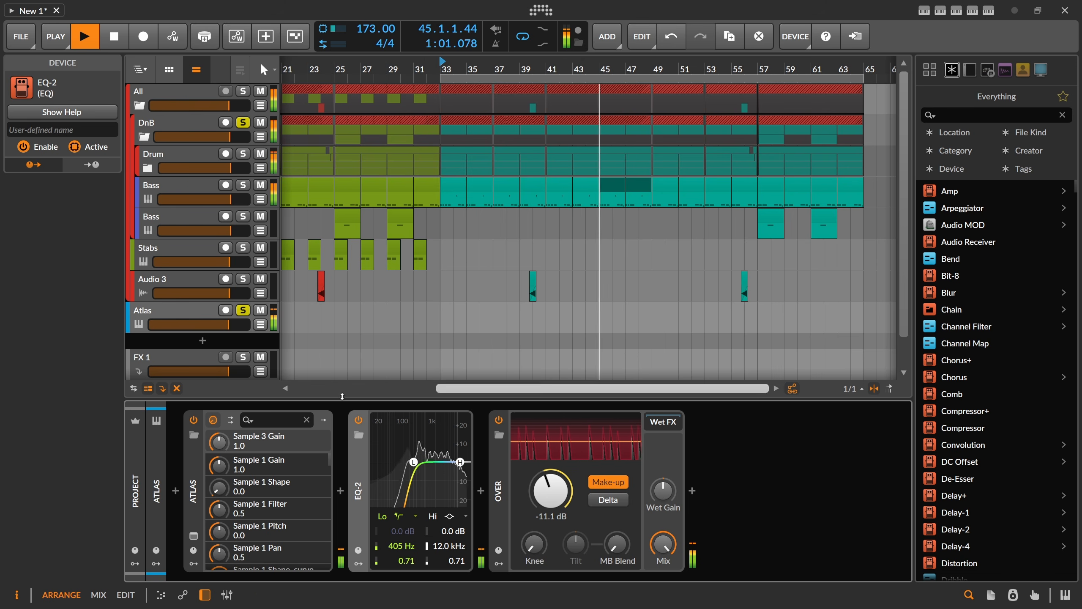
Step: Lengthen the lowest bongo row's polyrhythm to seven steps in Atlas, set Over's clipping threshold to -12.6 dB, and stop playback
click(193, 535)
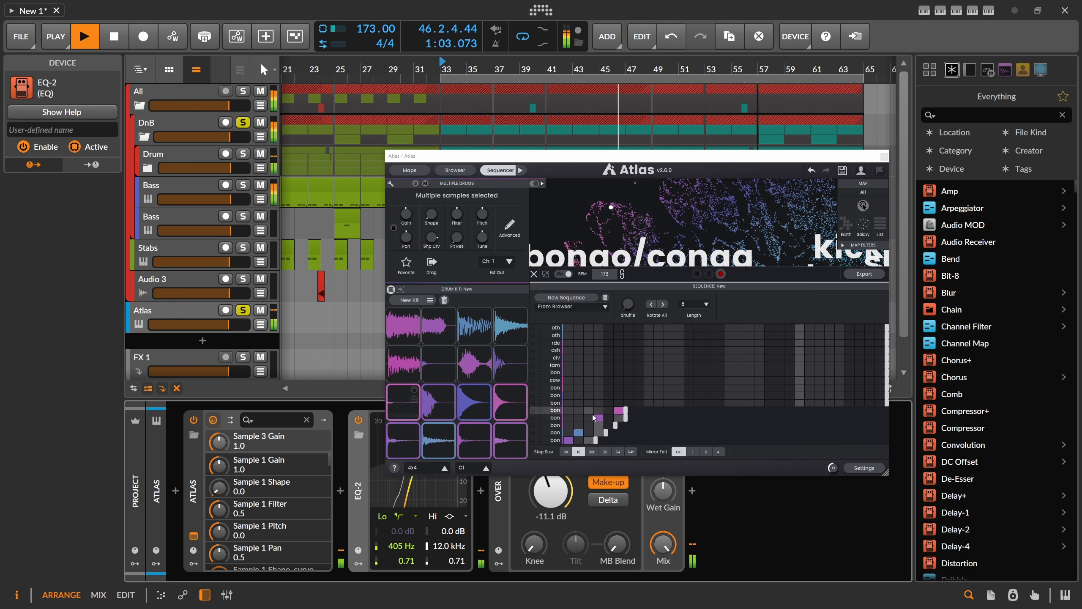
drag(596, 440, 632, 443)
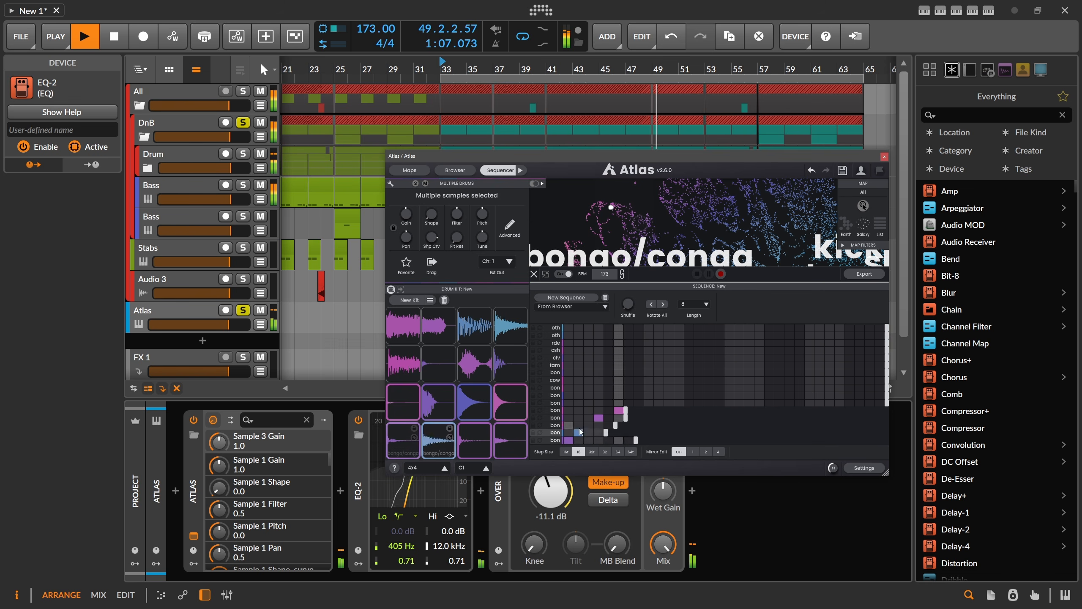
click(884, 157)
drag(551, 490, 550, 495)
key(space)
Step: Insert ValhallaSupermassive between Atlas and EQ-2, and set its Warp to 100.0 % and Delay to 0.0 ms
click(344, 491)
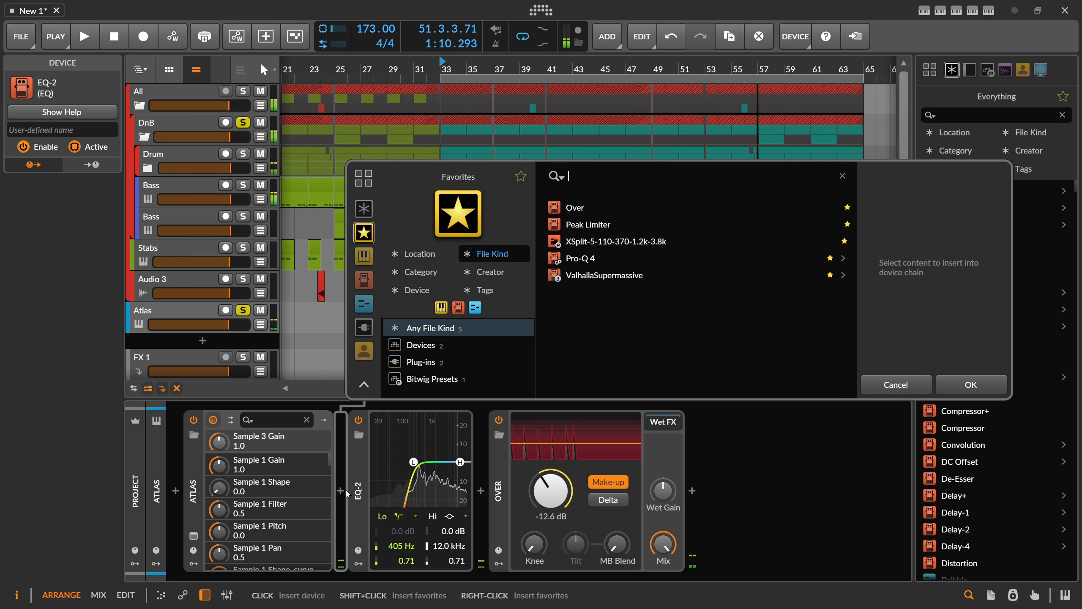
text(supermass)
key(Return)
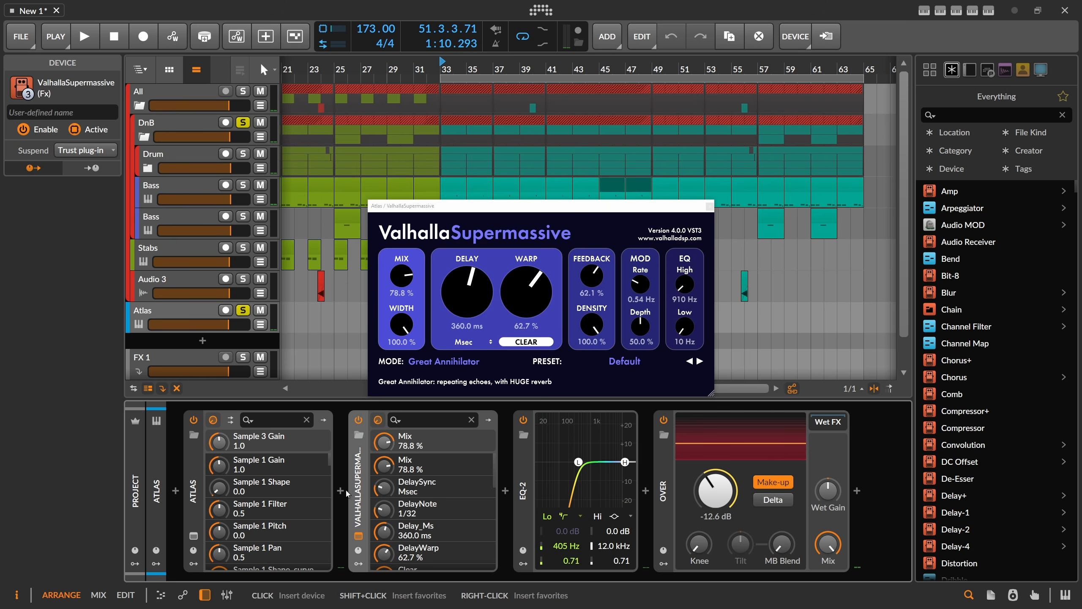
drag(527, 286, 538, 235)
drag(467, 287, 467, 399)
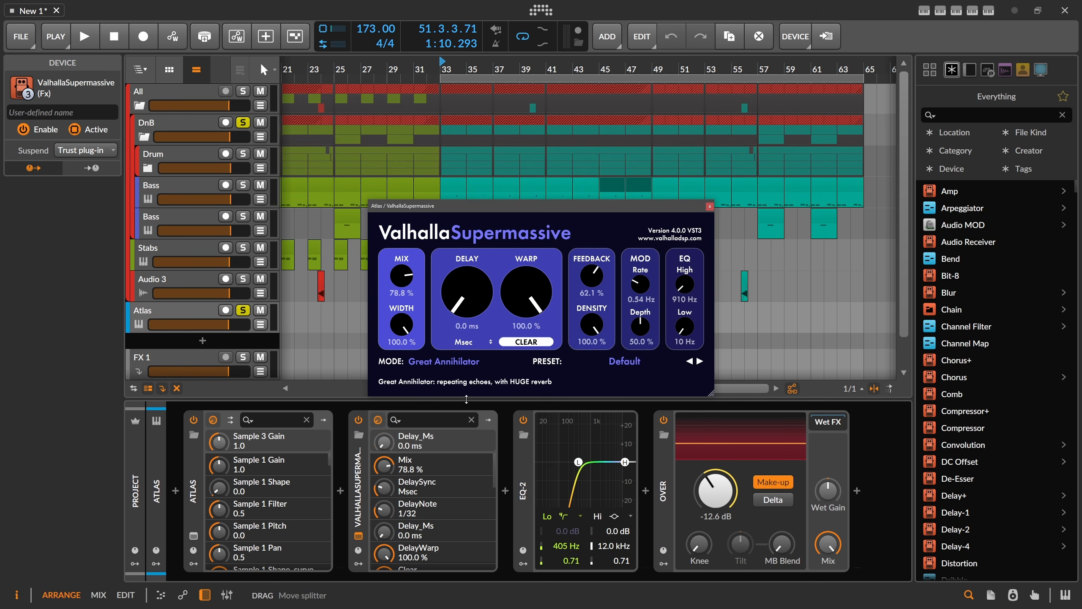
Step: Set the reverb's Feedback to 54.1 %, Mix to 35.6 %, EQ High to 2810 Hz and Low to 190 Hz while playing from bar 33
click(602, 280)
key(space)
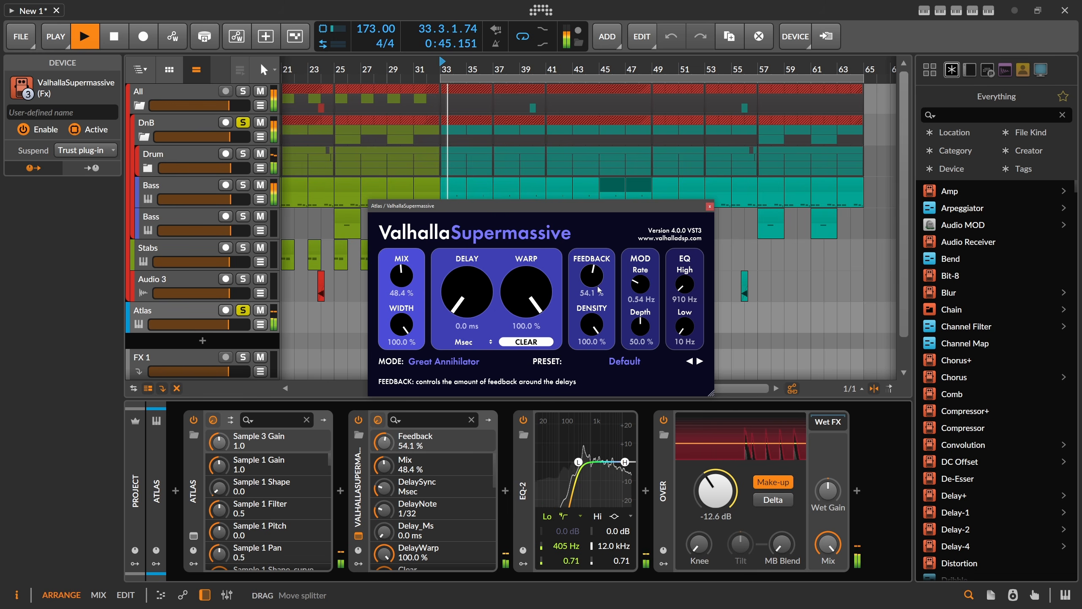
drag(411, 282, 413, 288)
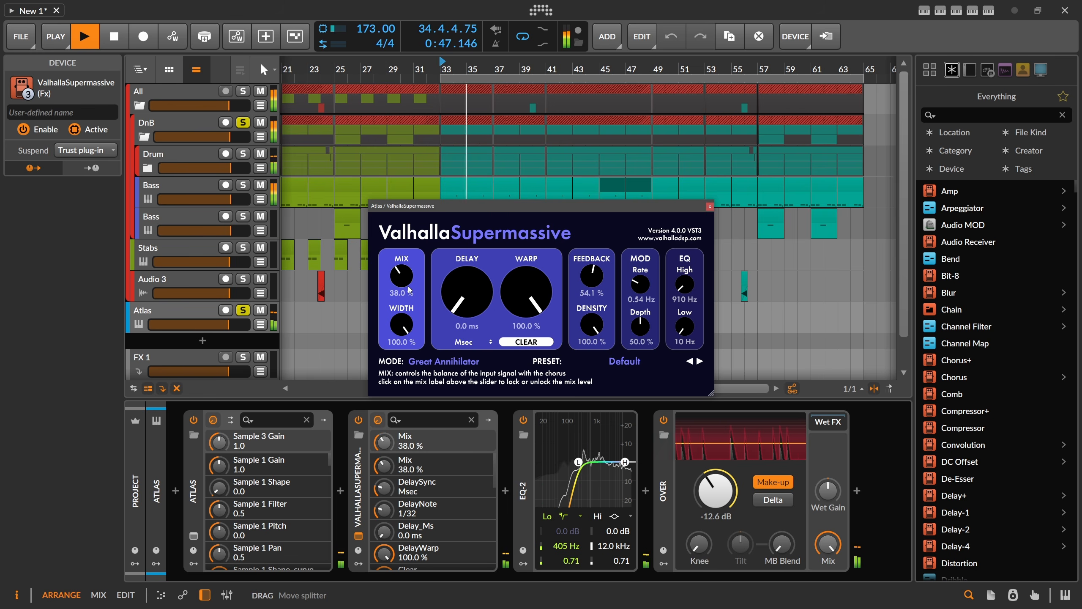
drag(682, 283, 682, 281)
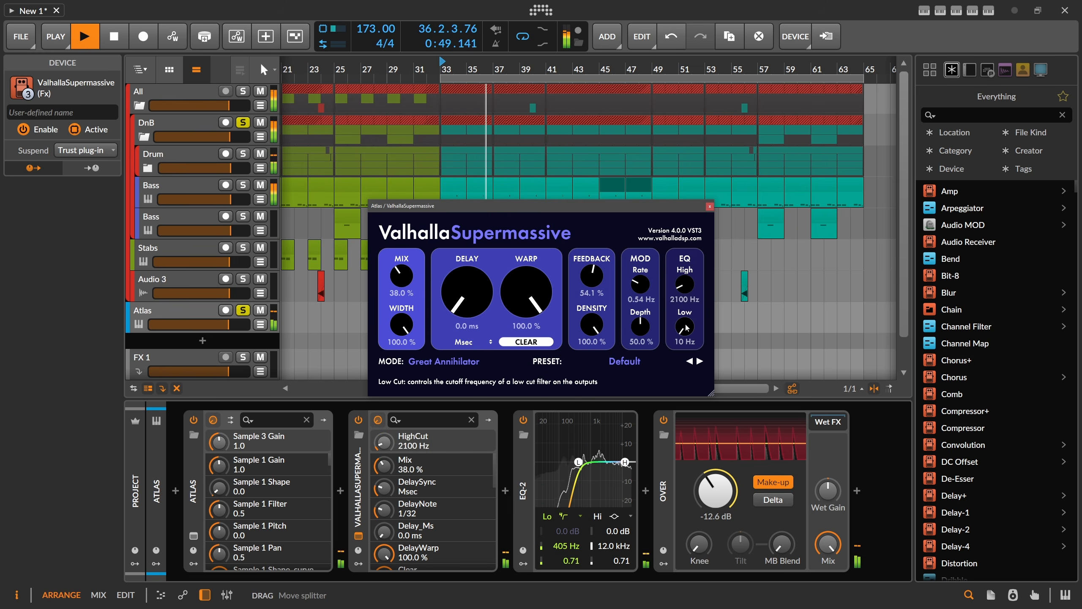
drag(686, 328, 685, 319)
drag(686, 280, 687, 274)
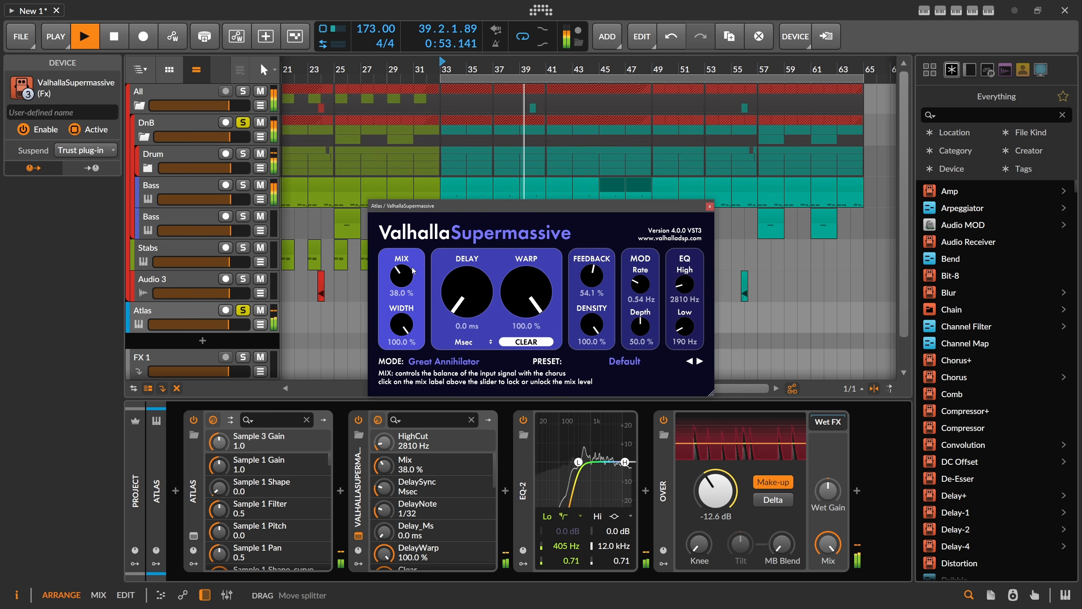
drag(401, 276, 402, 279)
click(709, 207)
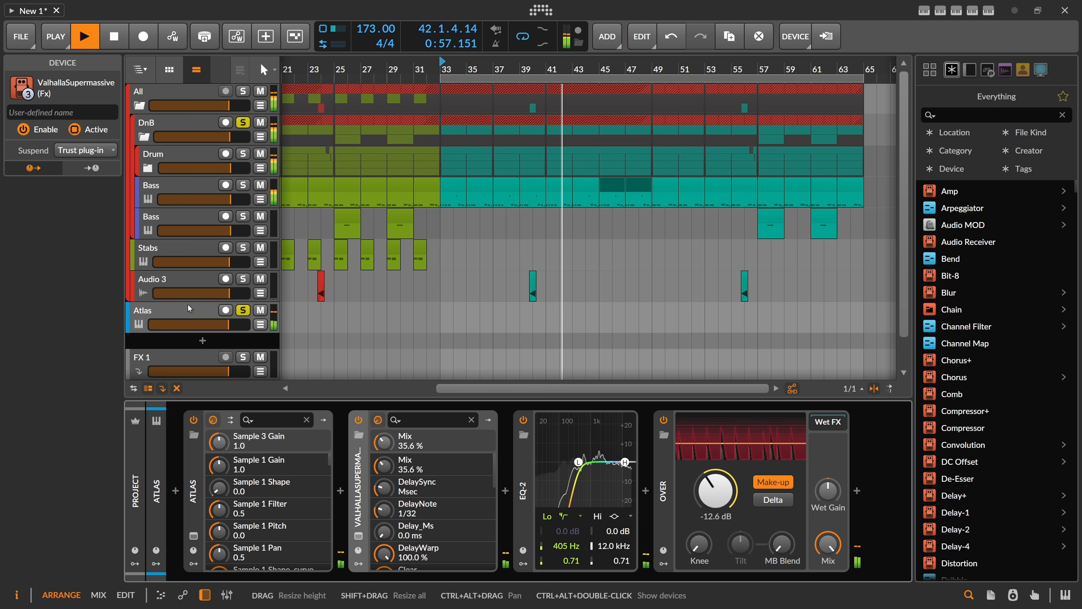
key(space)
Step: Move the Atlas track into the Drum group, expand the group, and set the Atlas track's volume to -16.0 dB during playback
drag(188, 309, 180, 163)
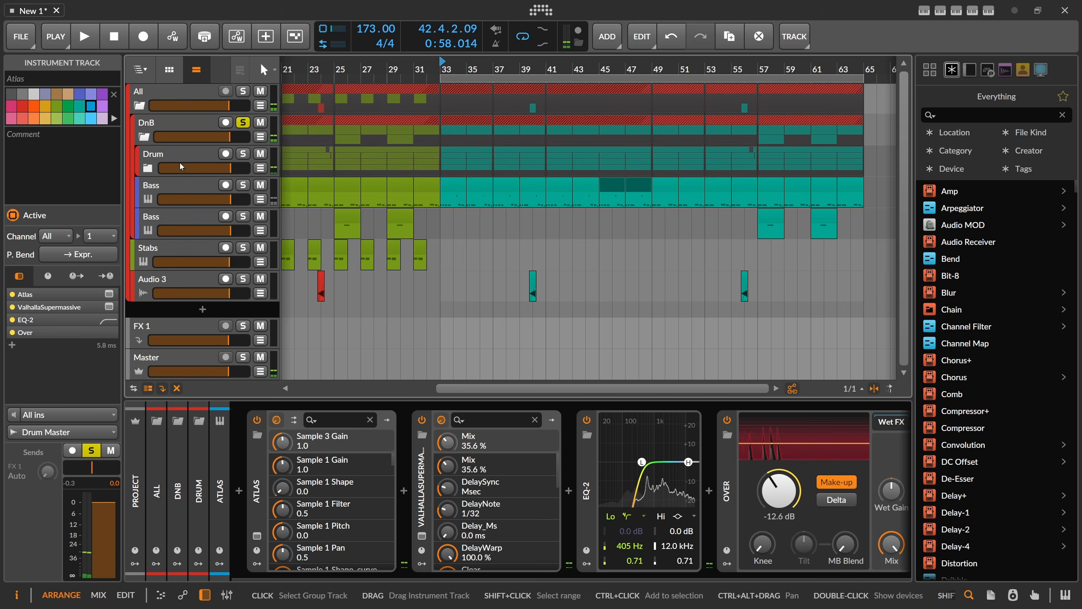
click(158, 164)
drag(225, 325, 197, 324)
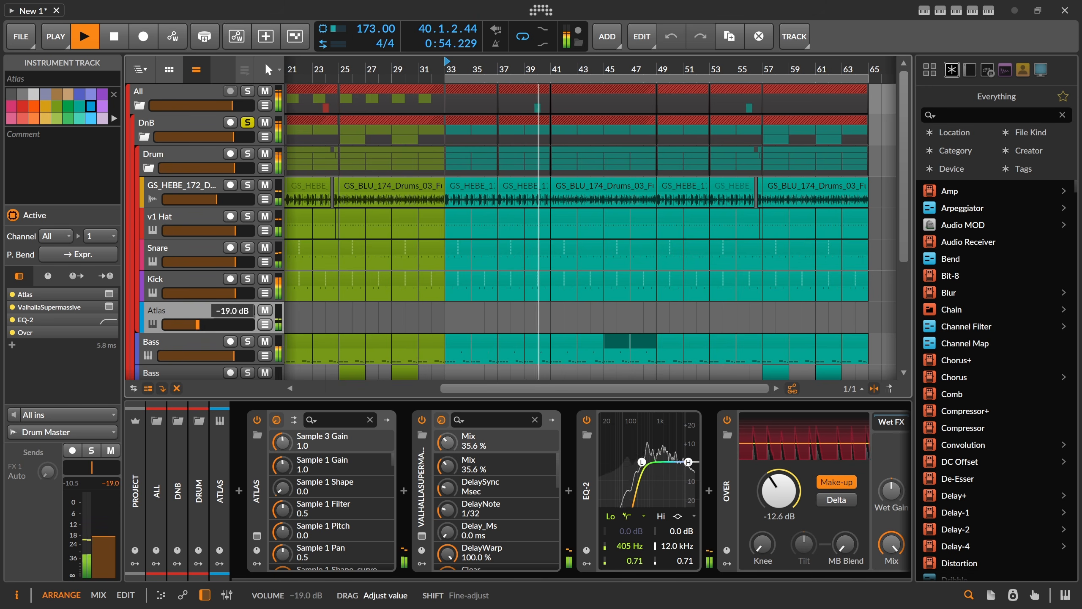
drag(207, 323, 210, 323)
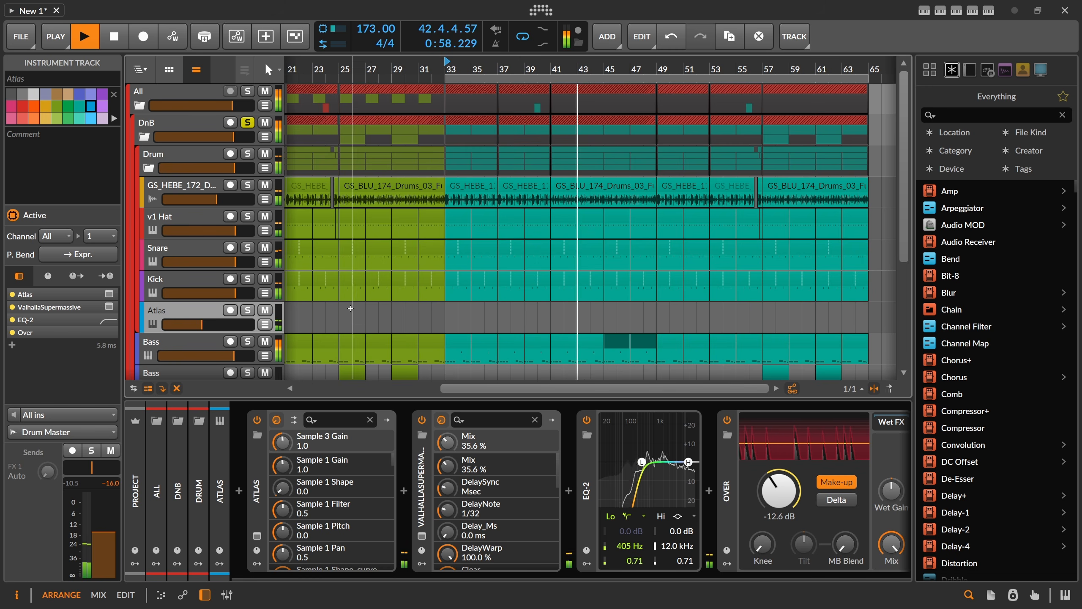
key(space)
Step: Bounce bars 33 to 49 of the Atlas track to a new audio track, using the Post-Fader source at 32-bit floating-point
drag(446, 317, 613, 322)
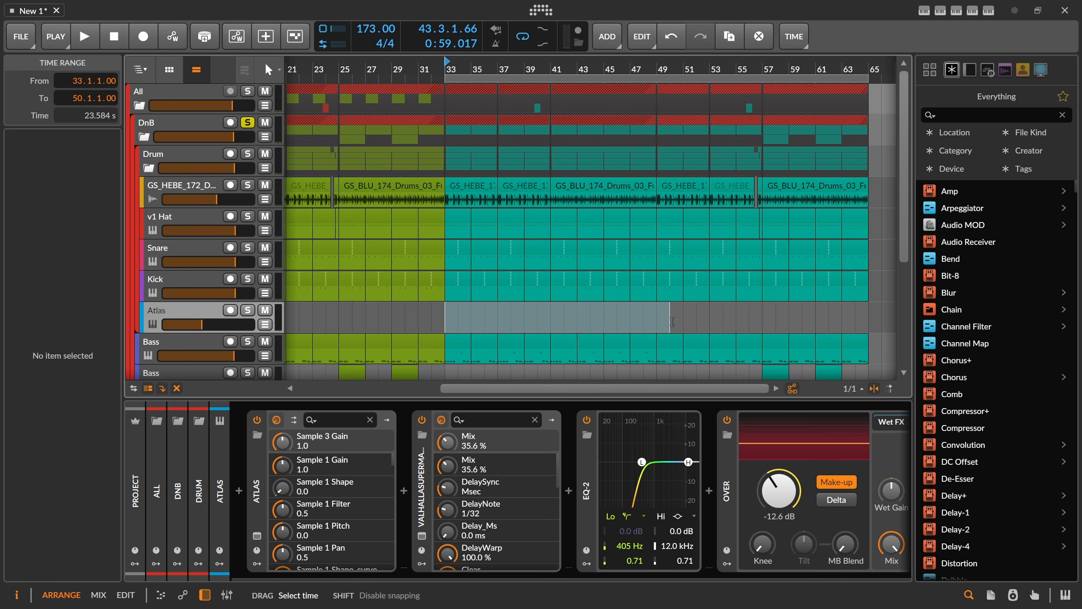
right_click(599, 321)
click(641, 484)
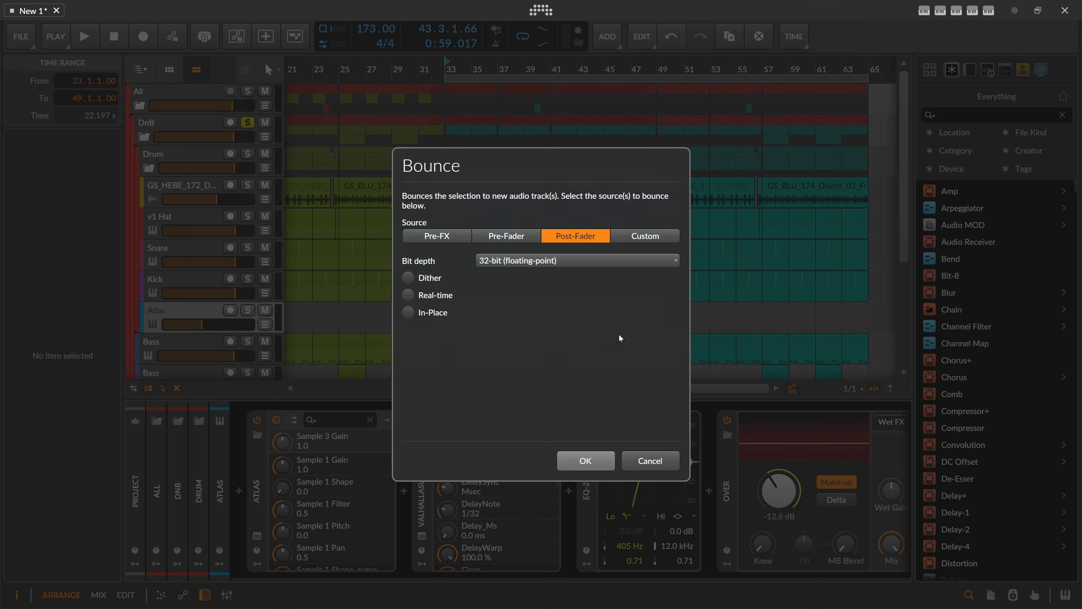
click(586, 460)
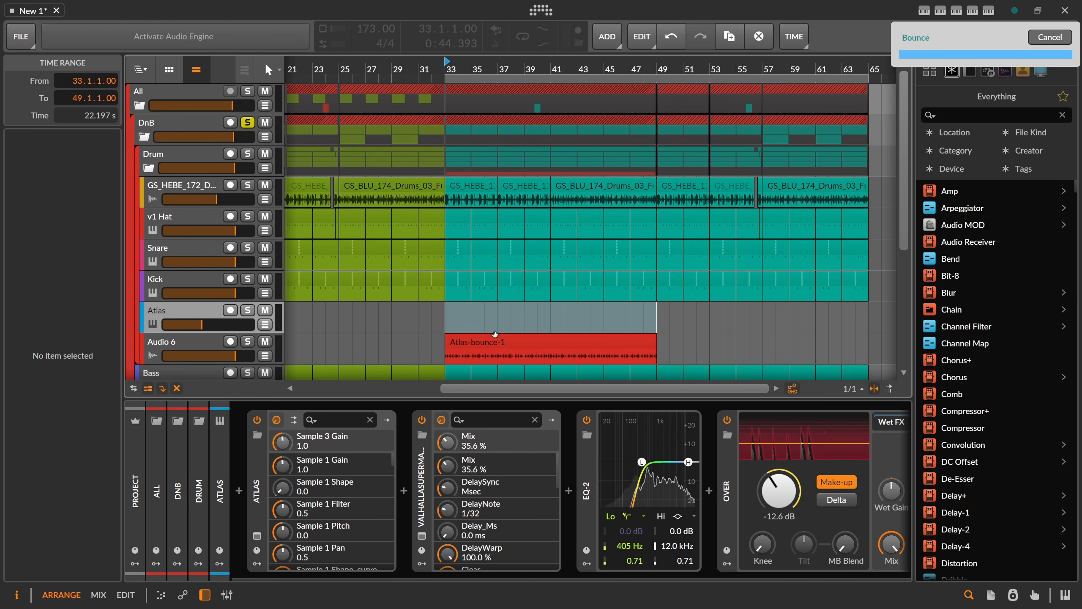
Step: Delete the original Atlas track, rename the bounced audio track as Percs, and play the arrangement from bar 33
click(484, 336)
click(188, 315)
key(Delete)
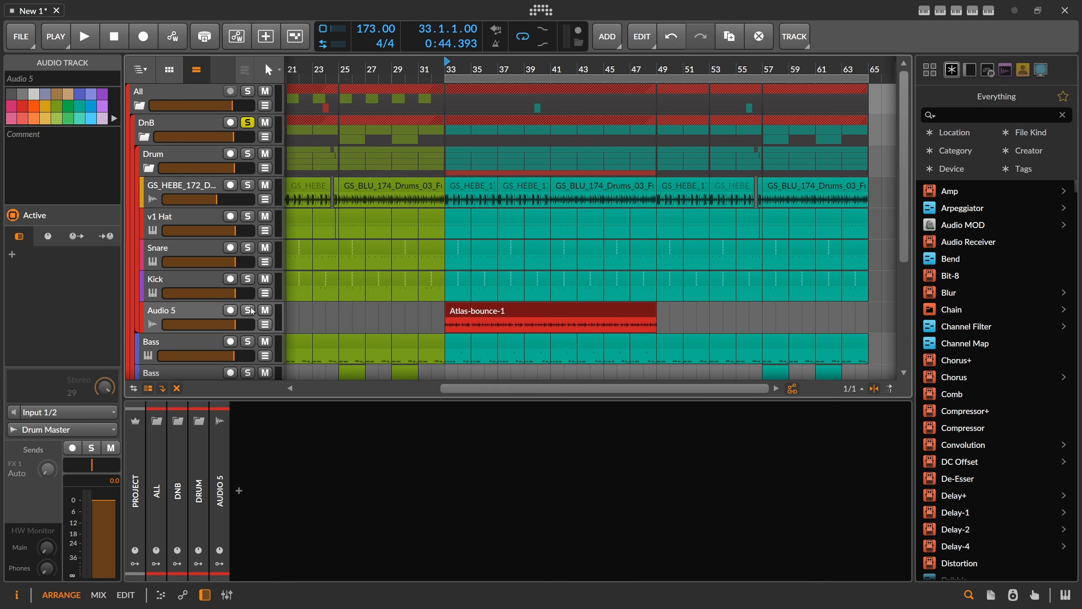
double_click(189, 310)
text(Percs)
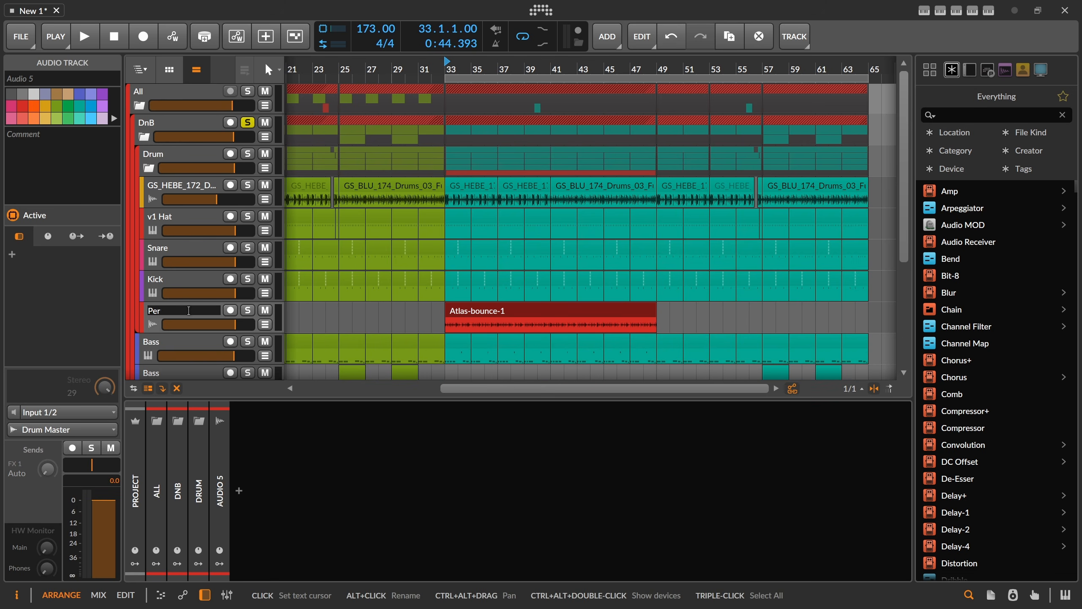
key(Return)
key(space)
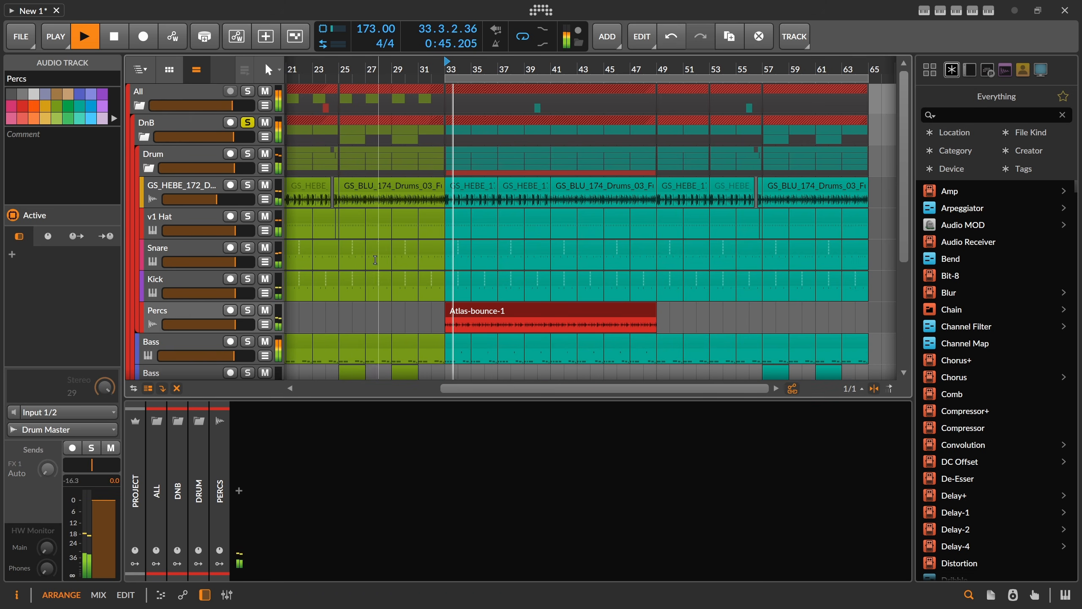
drag(517, 73, 515, 33)
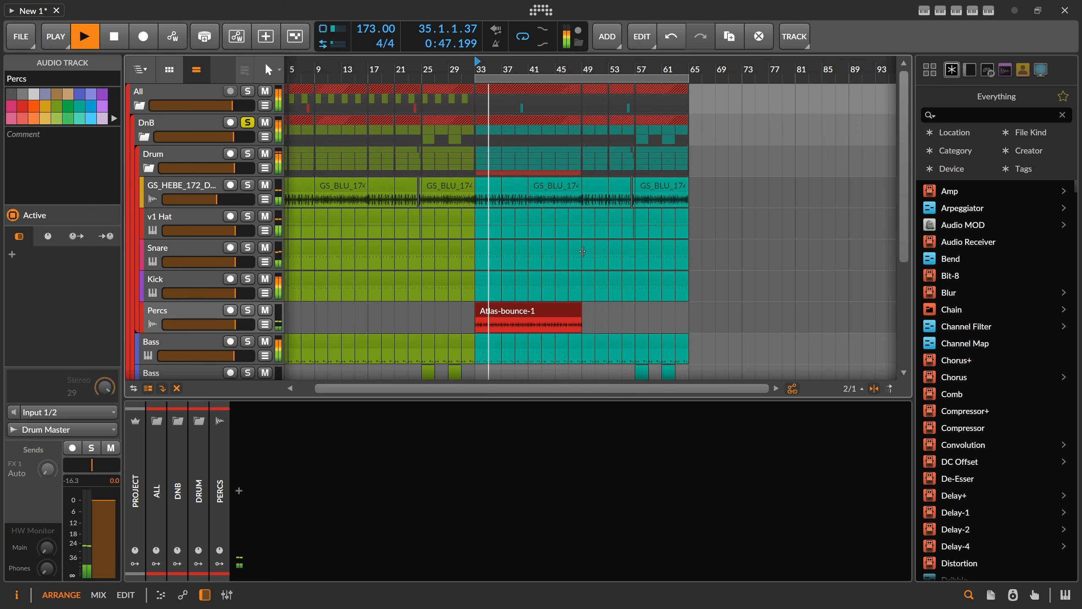
Step: Duplicate the 16-bar percussion clip on the Percs track so the copy starts at bar 49
click(574, 302)
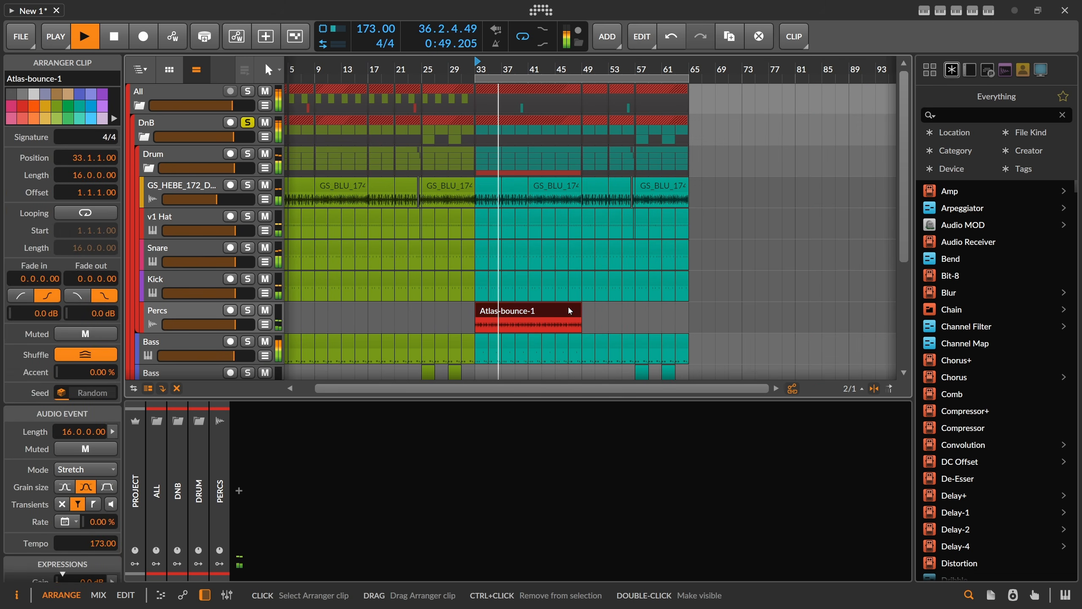
key(ctrl+d)
drag(549, 71, 543, 45)
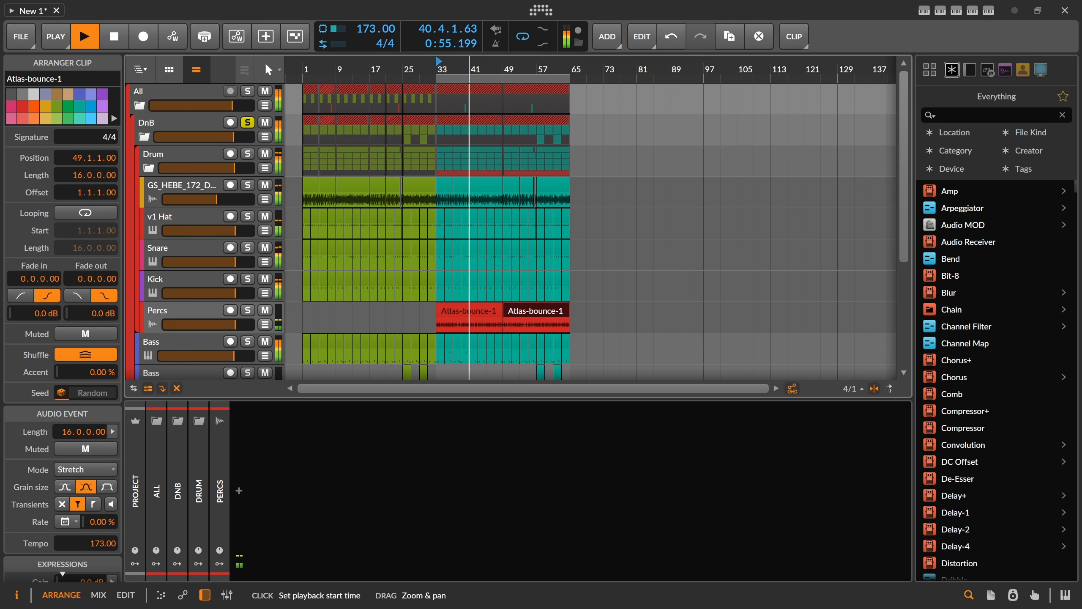
Step: Shorten the first Percs clip to 8 bars, ending at bar 41, and delete the percussion clip after it
drag(456, 69, 457, 147)
key(space)
click(735, 308)
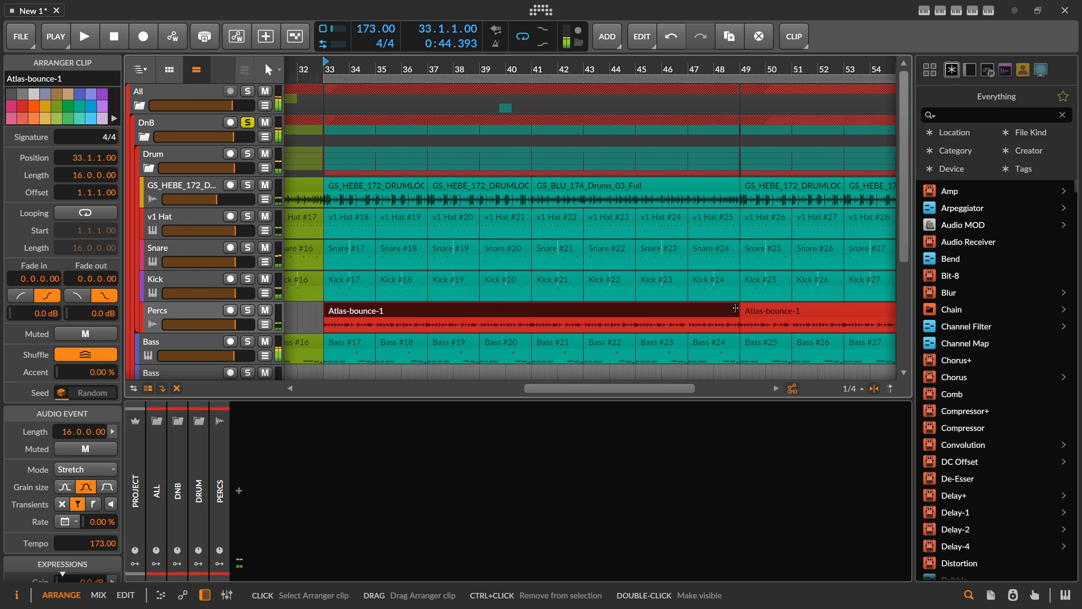
drag(735, 308, 533, 313)
click(553, 316)
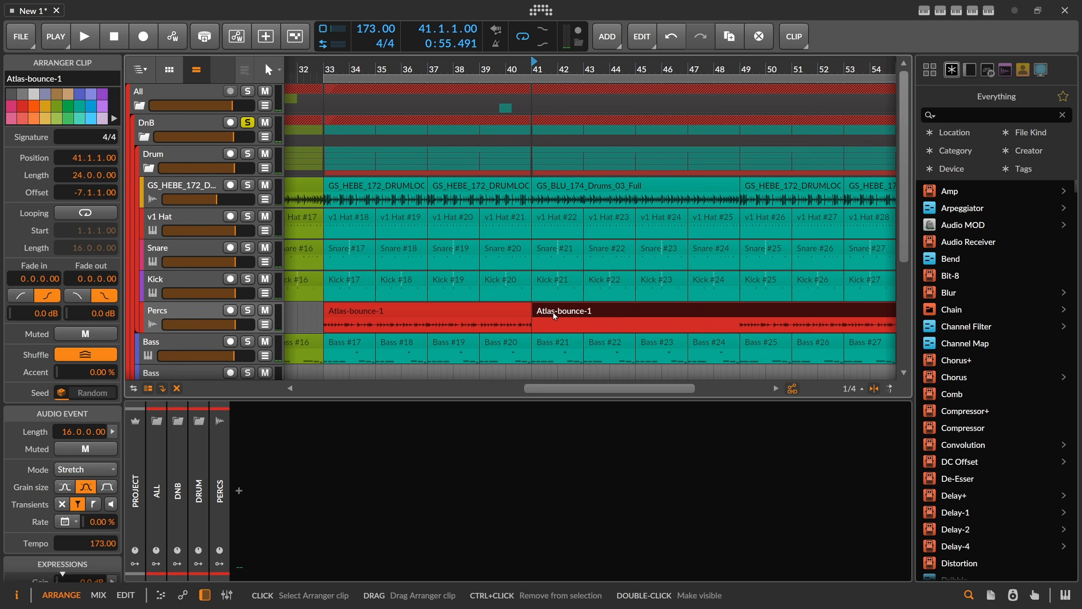
key(Delete)
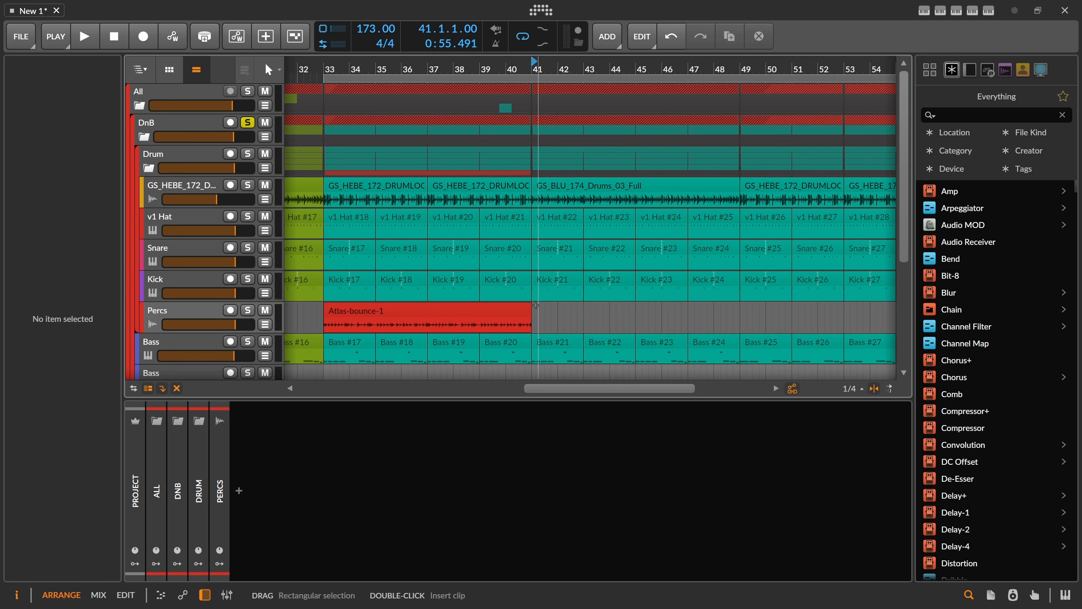
Step: Split the Percs clip at 40.3.1 to isolate its final two beats, and audition that passage
click(531, 310)
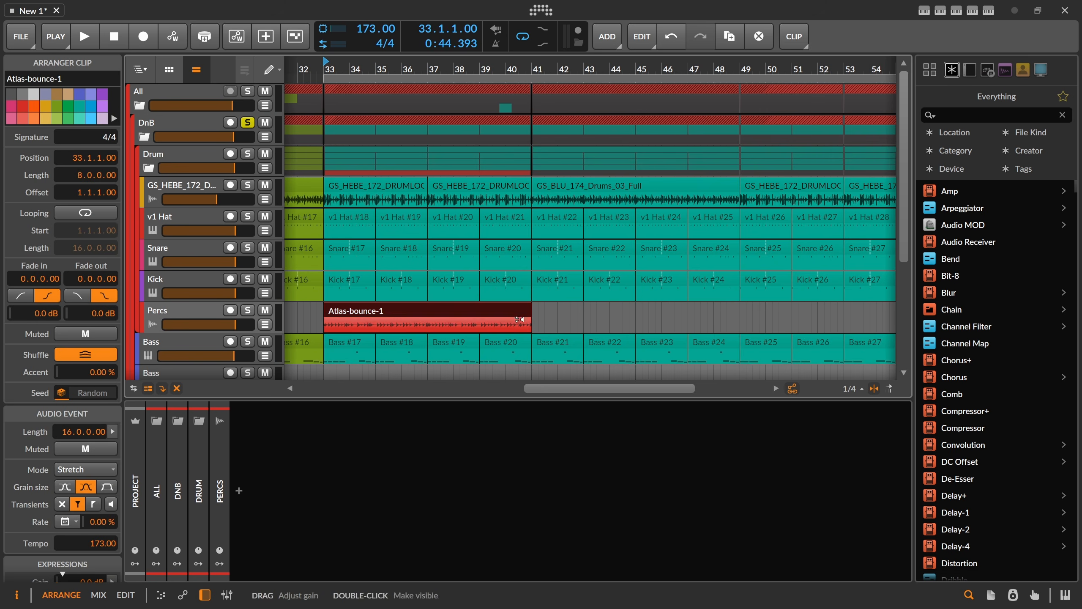
key(5)
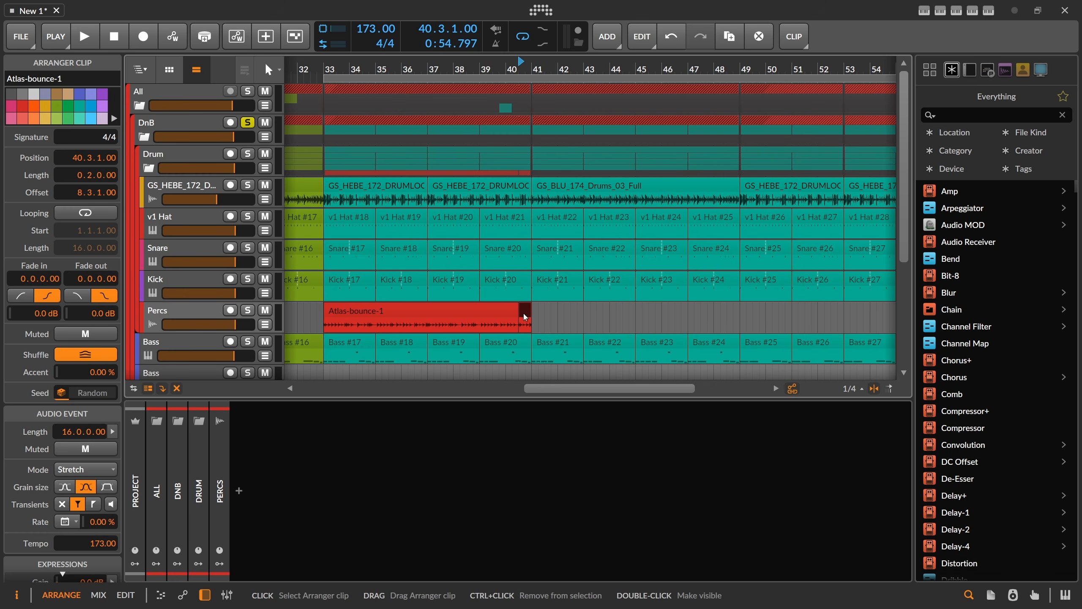
key(space)
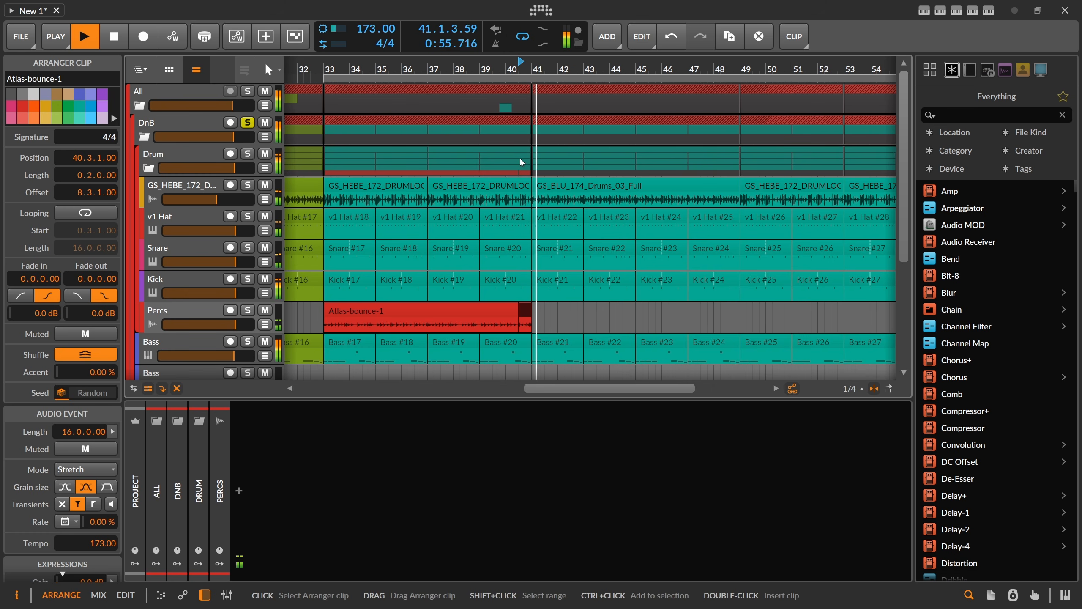
key(space)
Step: Duplicate both pieces of the 8-bar Percs phrase three times to fill the section up to bar 65
drag(538, 311, 406, 315)
key(ctrl+d)
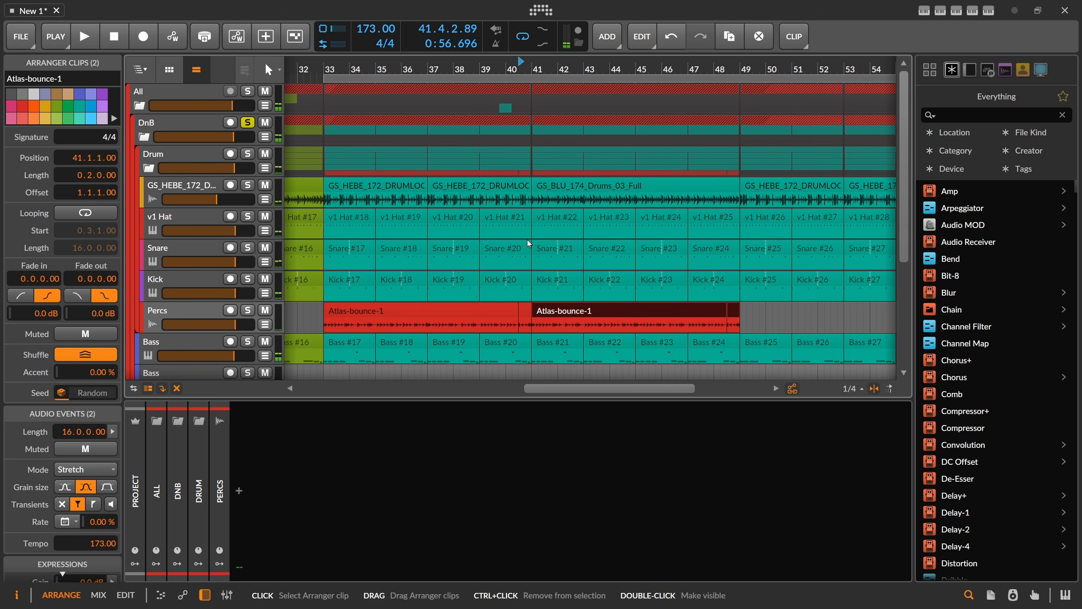
drag(549, 69, 537, 45)
key(ctrl+d)
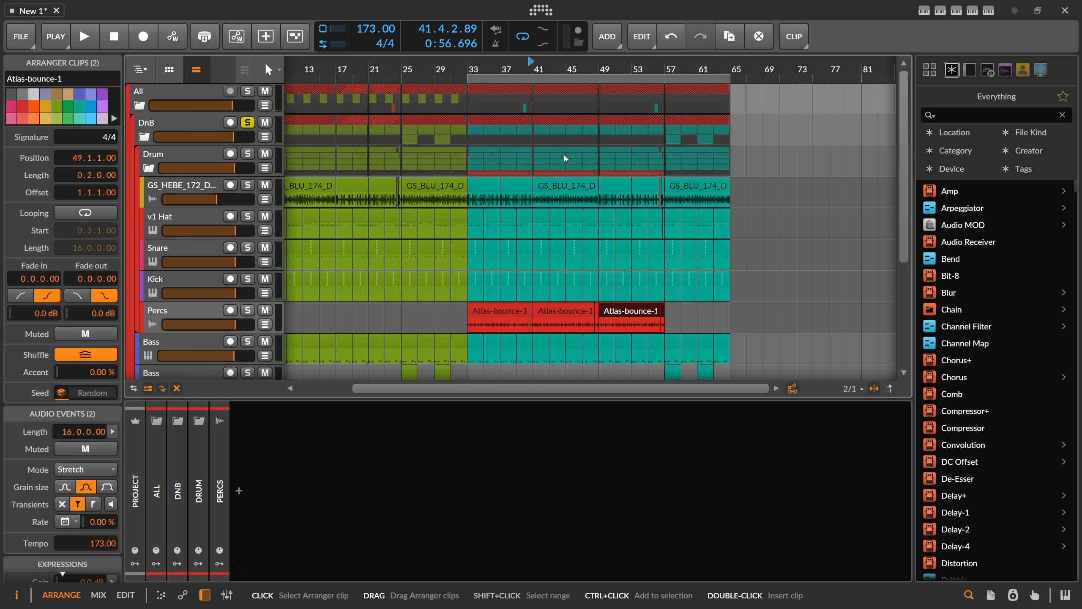
key(ctrl+d)
Step: Split the final GS_BLU_174_Drums_03_Full clip at 64.3.1 to isolate its last two beats
click(712, 69)
drag(728, 71, 737, 128)
click(738, 218)
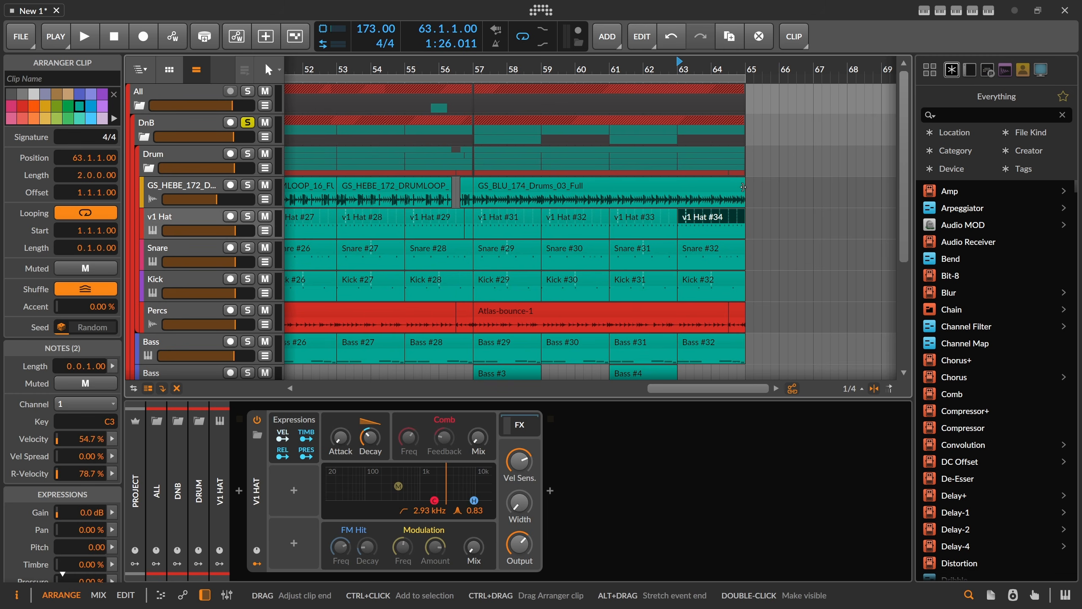
click(740, 189)
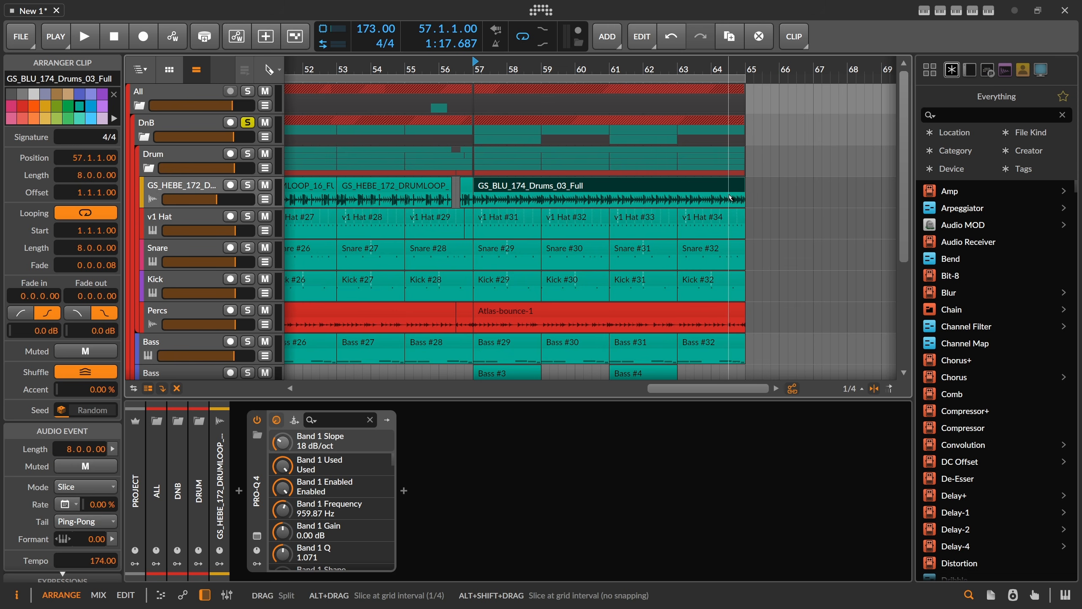
click(730, 197)
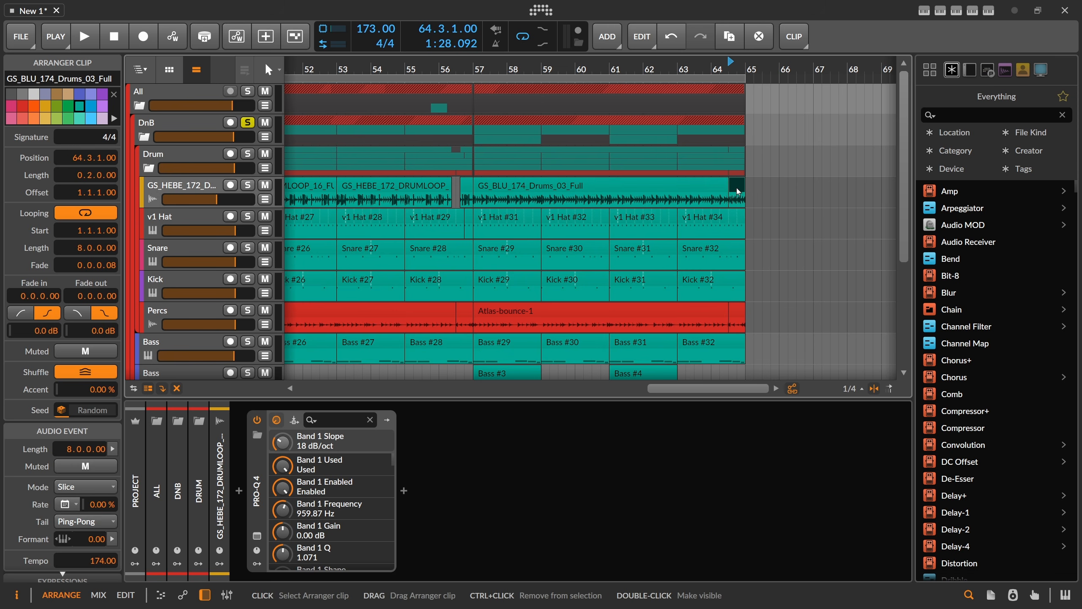
Step: Trim the last v1 Hat, Snare and Kick clips so they end at 64.3.1
click(727, 227)
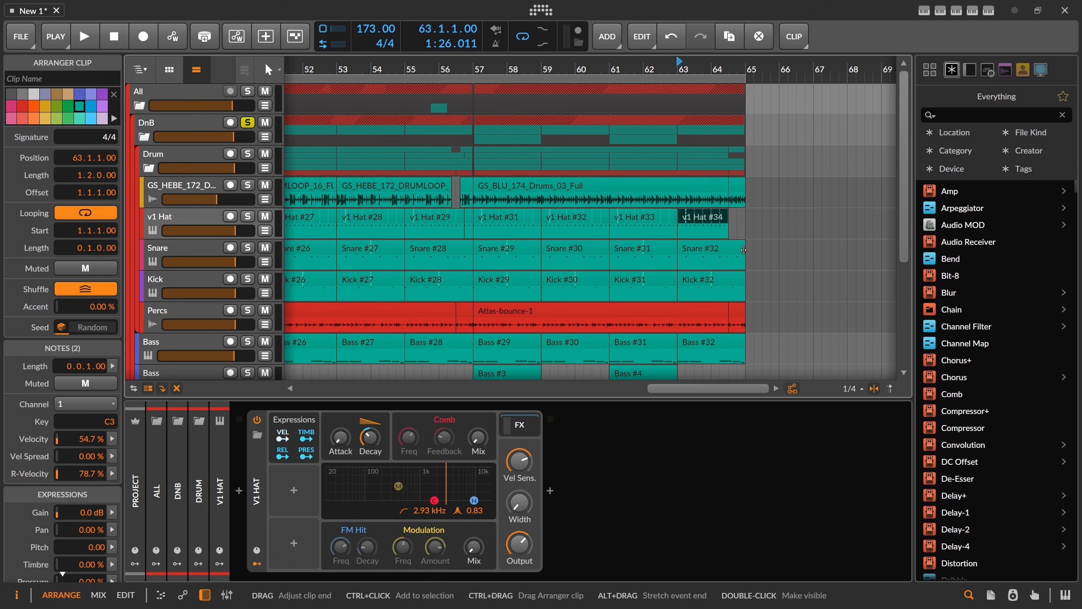
drag(738, 228, 743, 318)
click(755, 288)
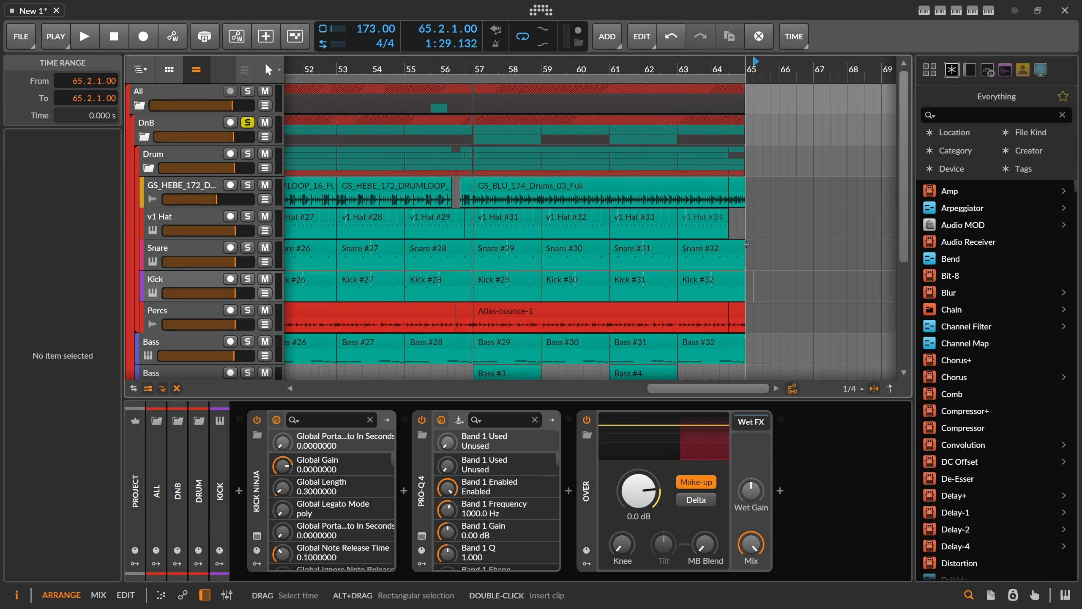
drag(746, 244, 728, 280)
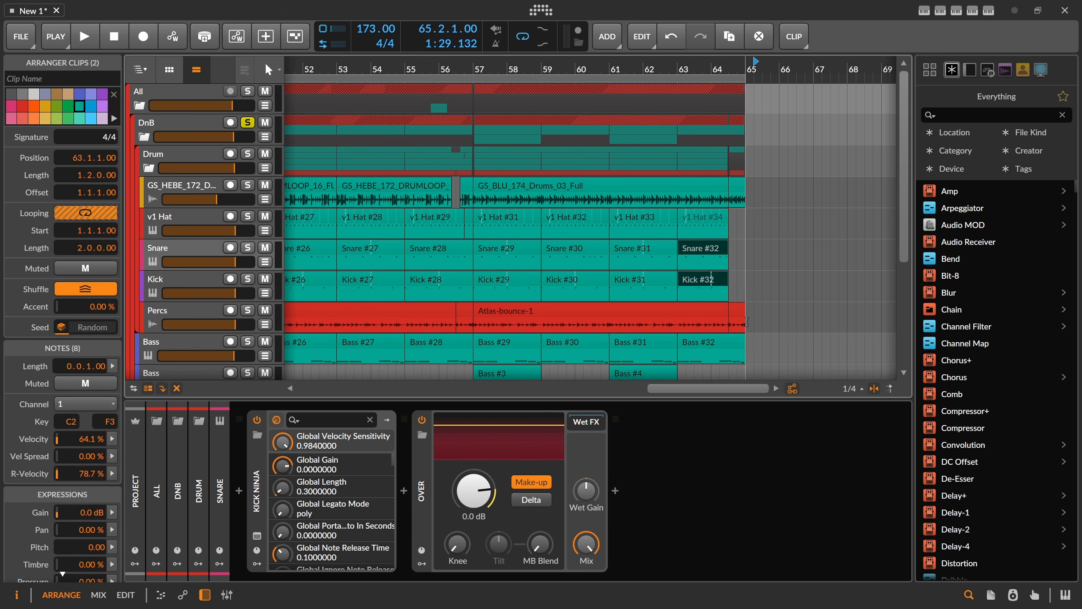
Step: In the last clip of the main Bass track, delete the final two notes, extend the E0 note to 3.1.1, and play it back
click(734, 346)
key(4)
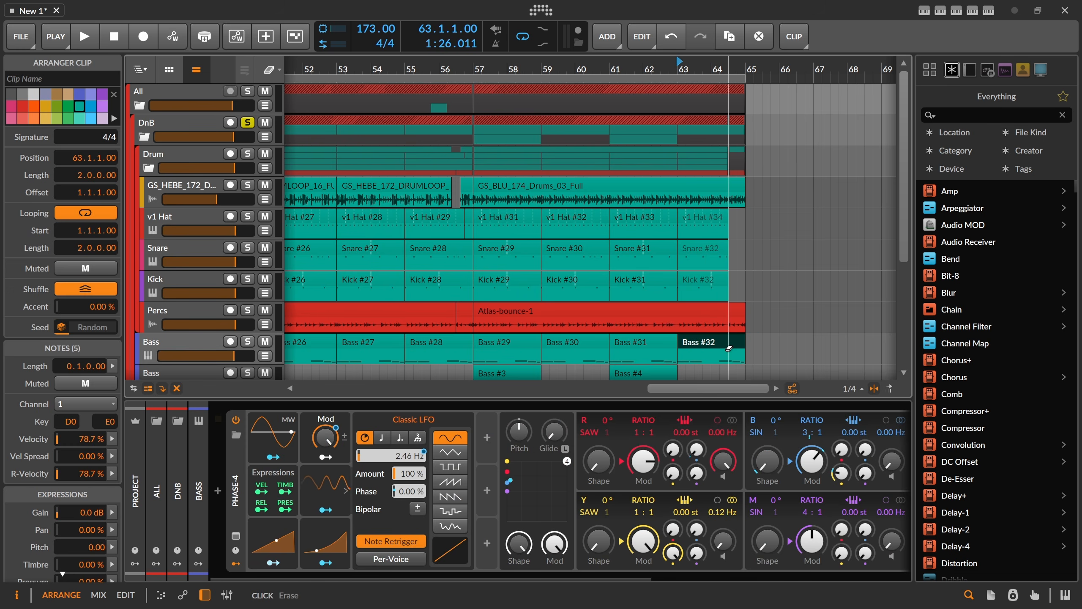
double_click(733, 346)
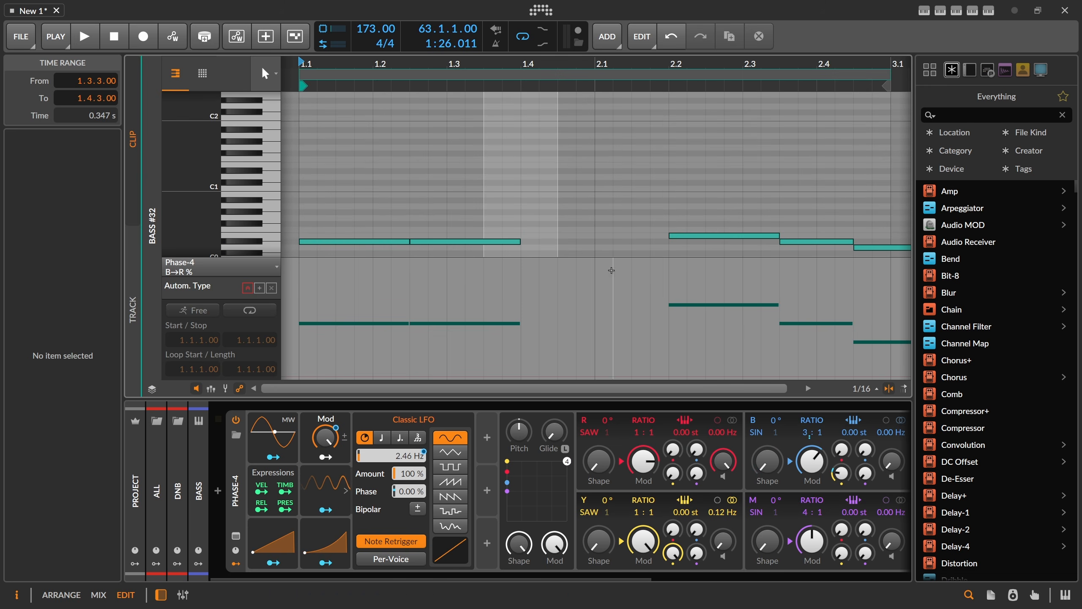
drag(695, 65, 631, 115)
drag(696, 212, 735, 264)
key(Delete)
drag(674, 224, 735, 227)
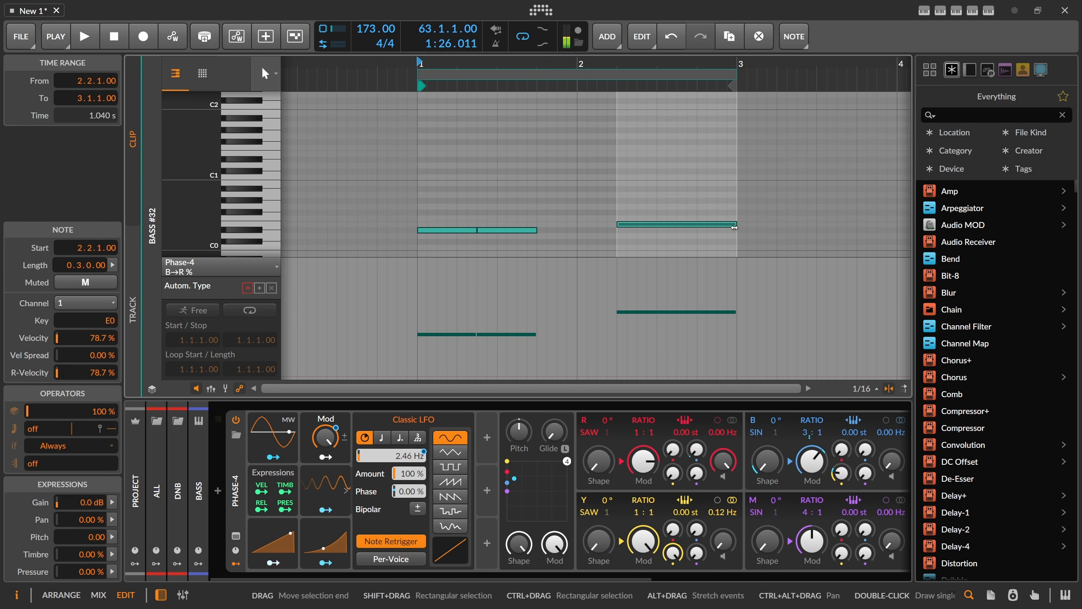
key(alt+1)
key(space)
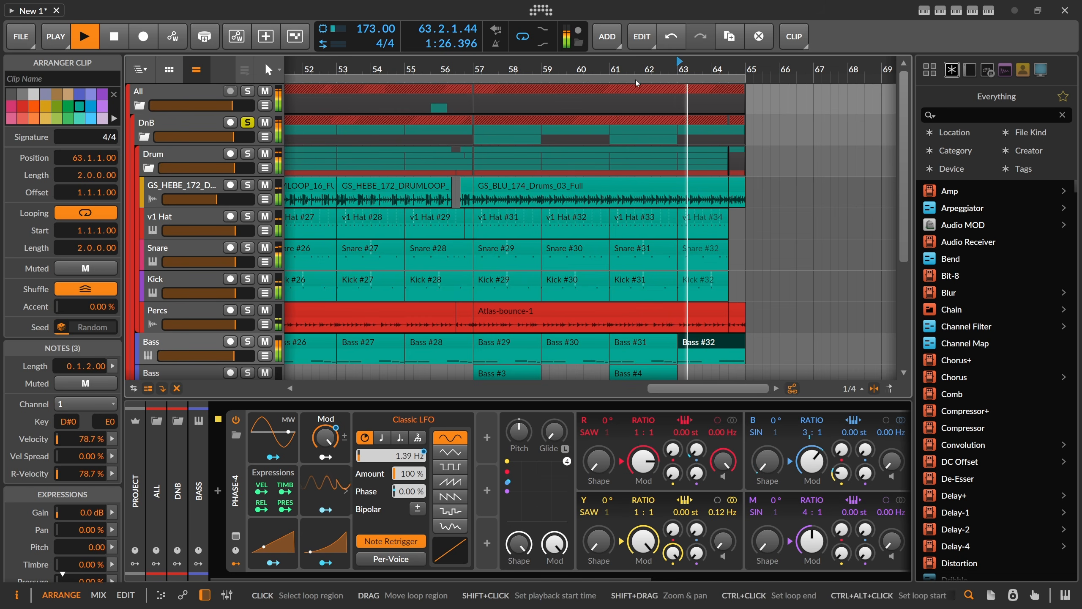
Step: Select all the Percs clips from bar 33 to 65 and set their gain expression to -3.0 dB during playback
drag(711, 66, 648, 137)
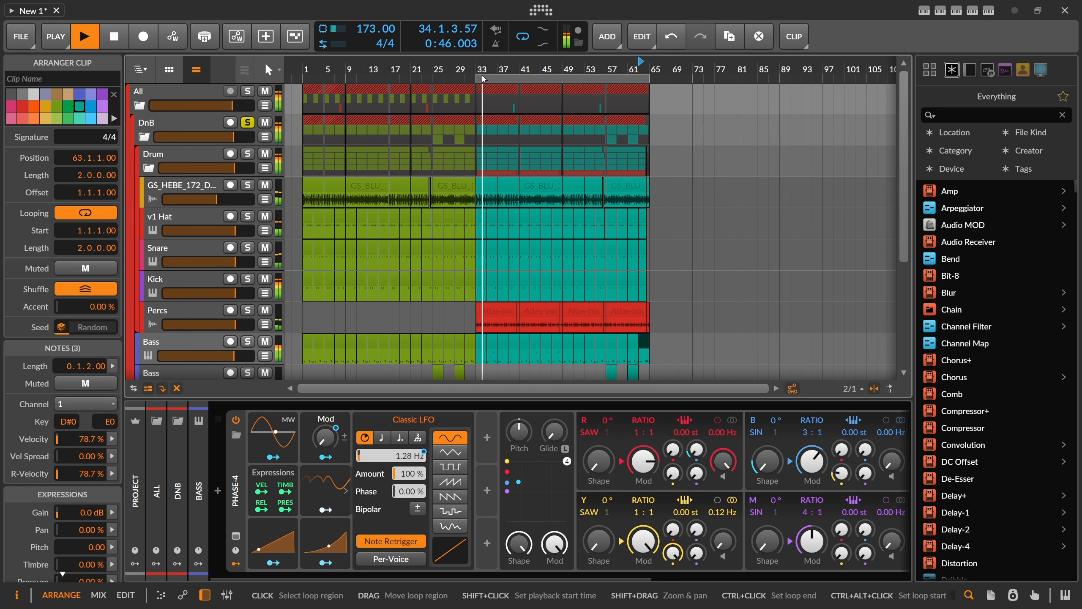
click(220, 311)
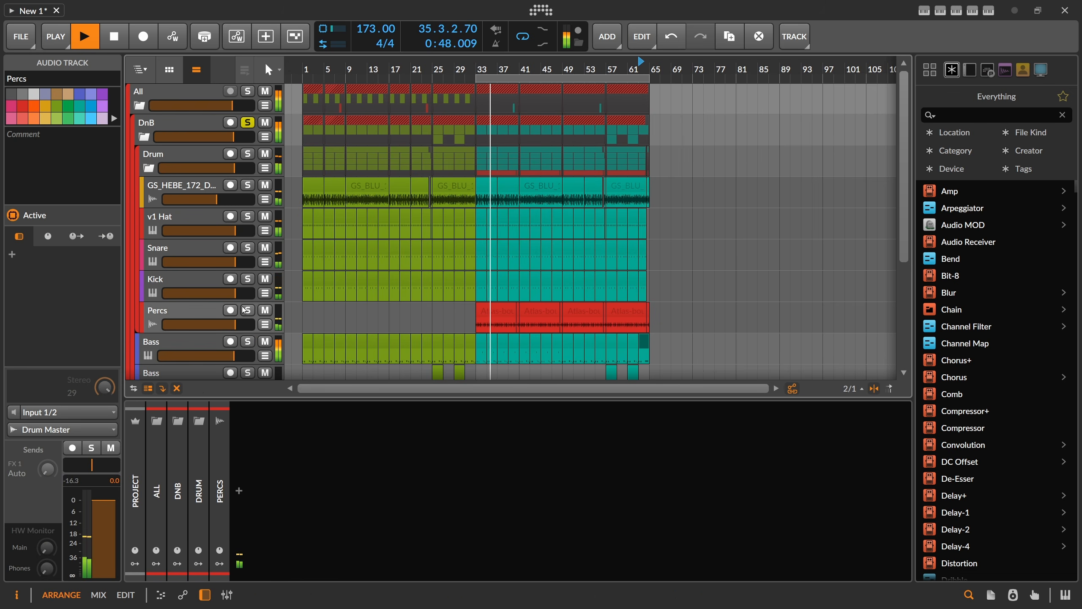
click(495, 314)
drag(455, 312, 639, 309)
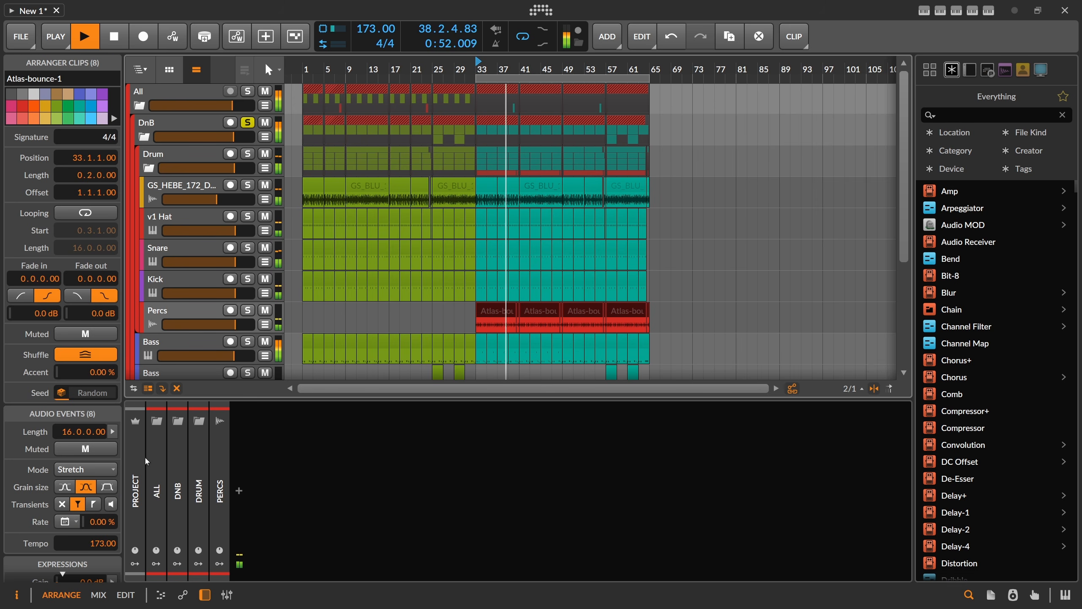
scroll(79, 450, down, 3)
double_click(95, 504)
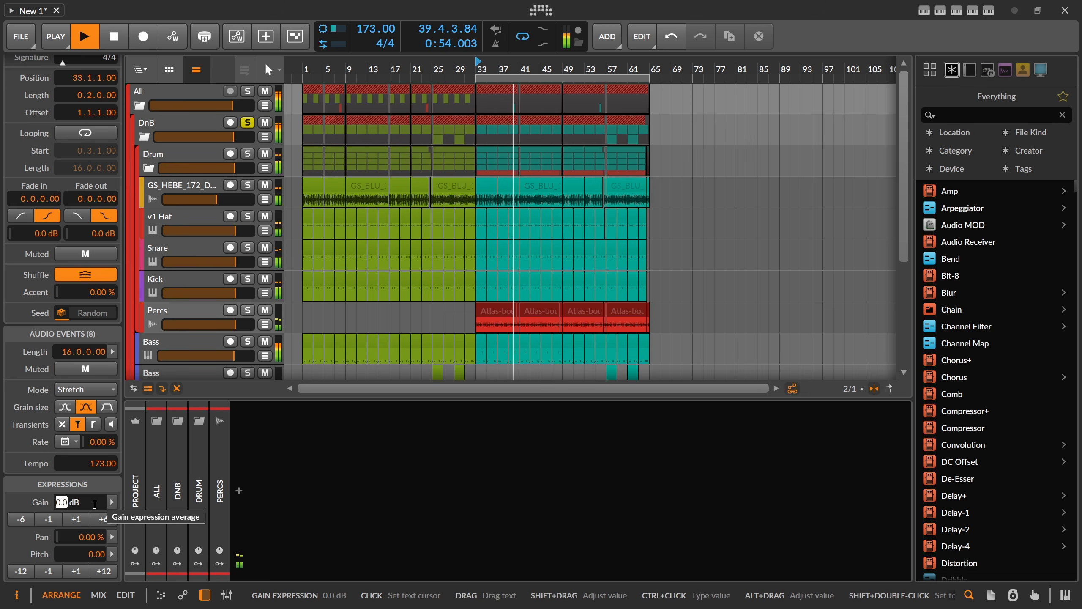
text(-)
text(3)
key(Return)
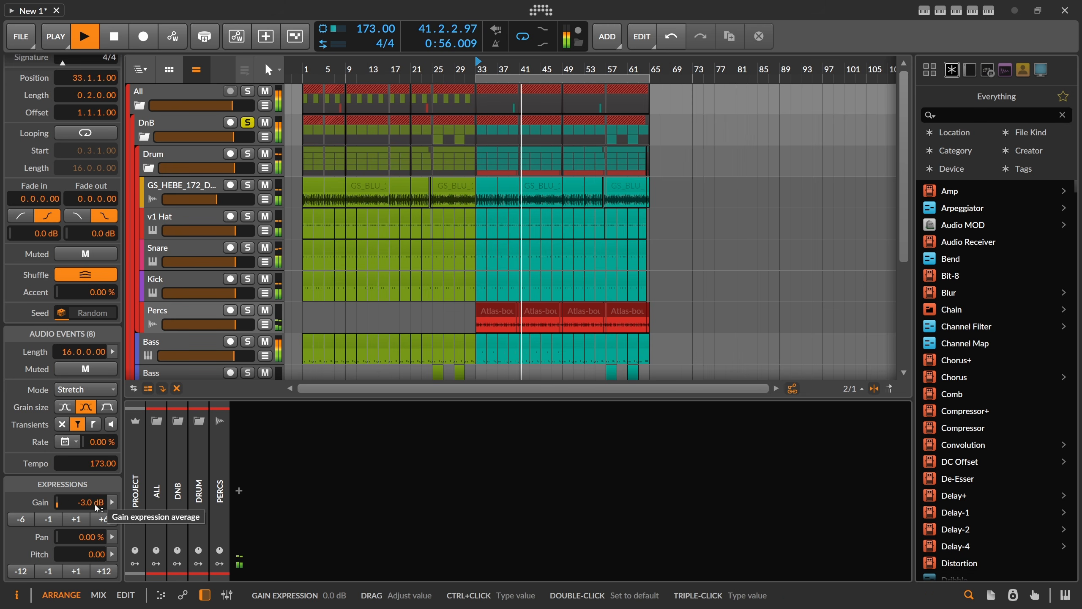
Step: Stop playback and add a new instrument track with Polymer below the Audio 3 track
drag(477, 69, 479, 60)
scroll(493, 125, down, 4)
scroll(493, 125, down, 2)
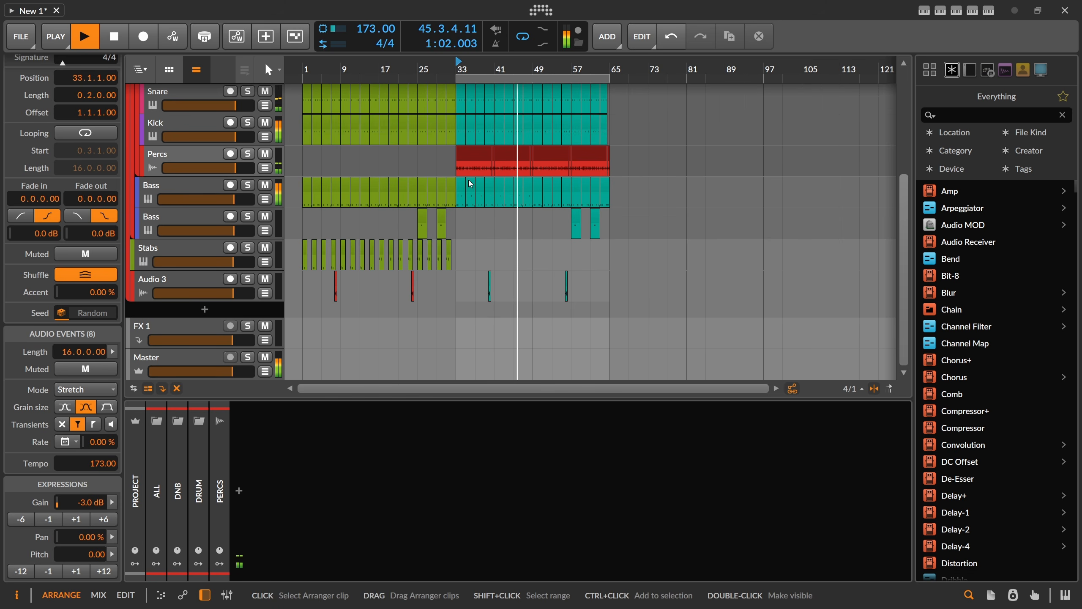
key(space)
click(205, 309)
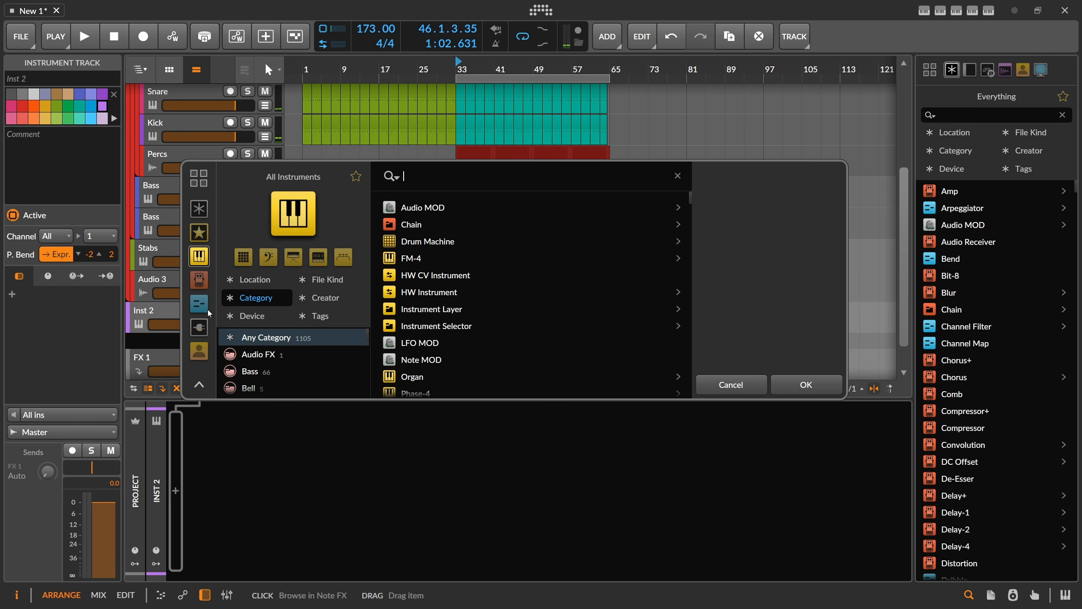
text(polymer)
key(Return)
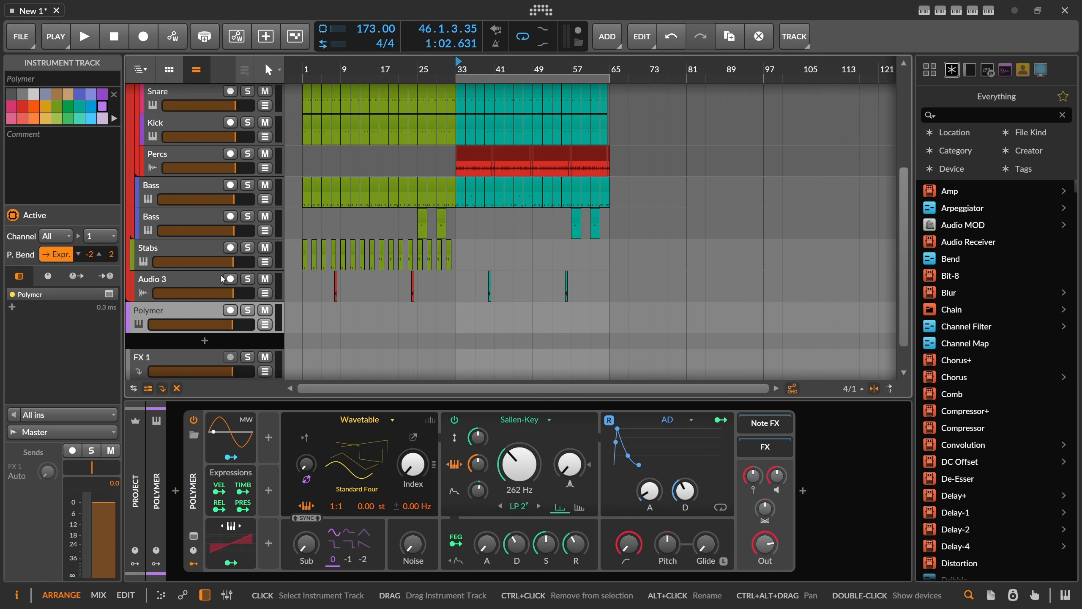
Step: Insert an empty one-bar clip at bar 33 on the Polymer track
double_click(461, 319)
drag(467, 67, 473, 124)
drag(456, 311, 435, 312)
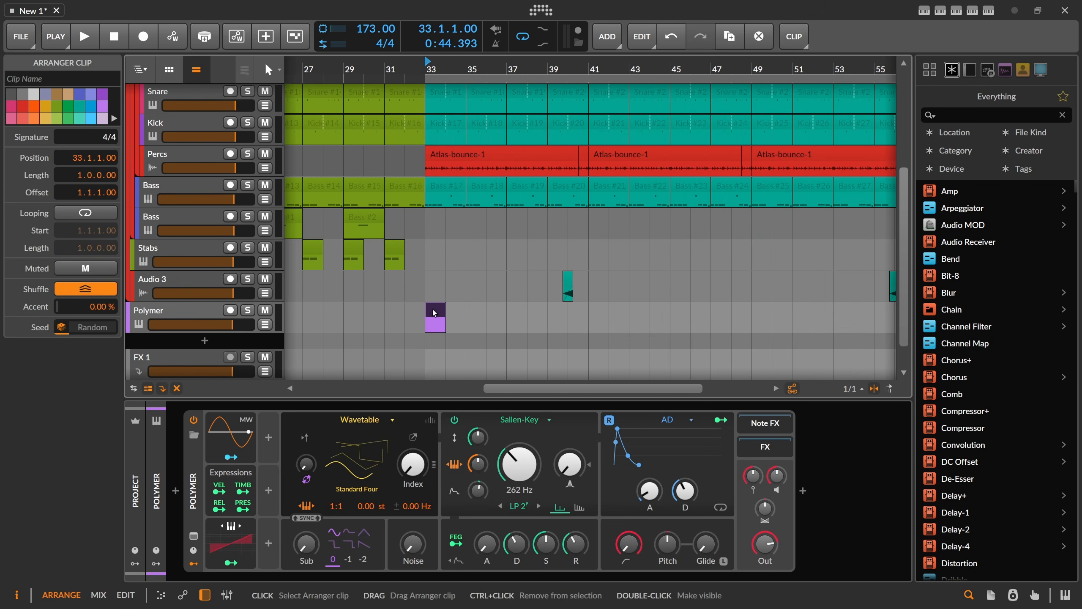
Step: Draw a sixteenth-note D#2 at the start of the Polymer clip and return to the arrangement
click(208, 316)
double_click(431, 310)
scroll(457, 177, up, 1)
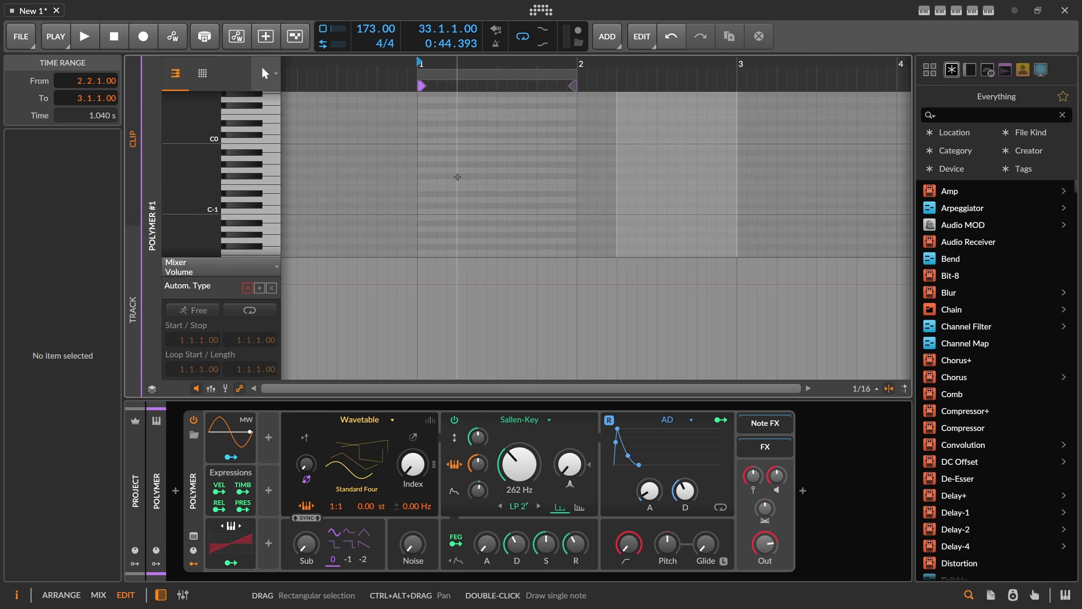
scroll(417, 189, up, 2)
double_click(421, 191)
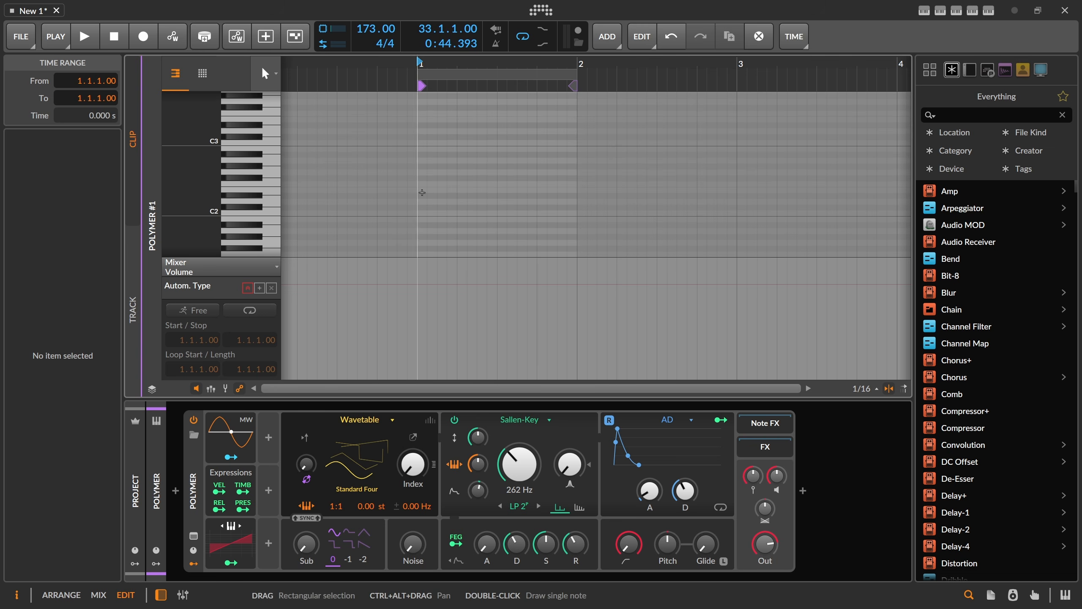
key(Tab)
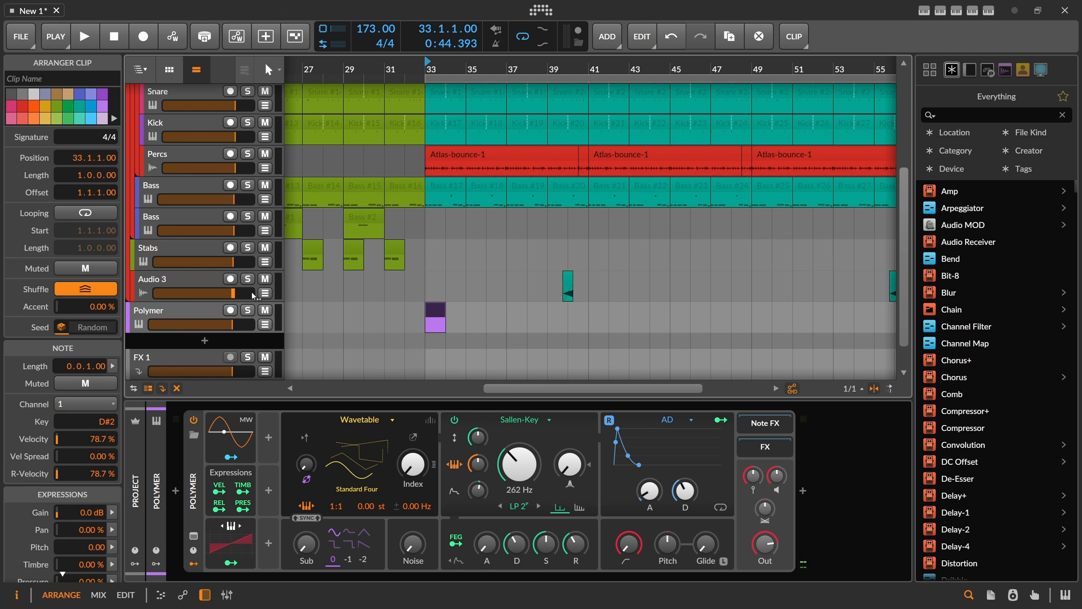
Step: Turn off solo on the DnB group and play the arrangement from bar 33
scroll(260, 272, up, 5)
click(248, 122)
scroll(375, 236, down, 6)
key(space)
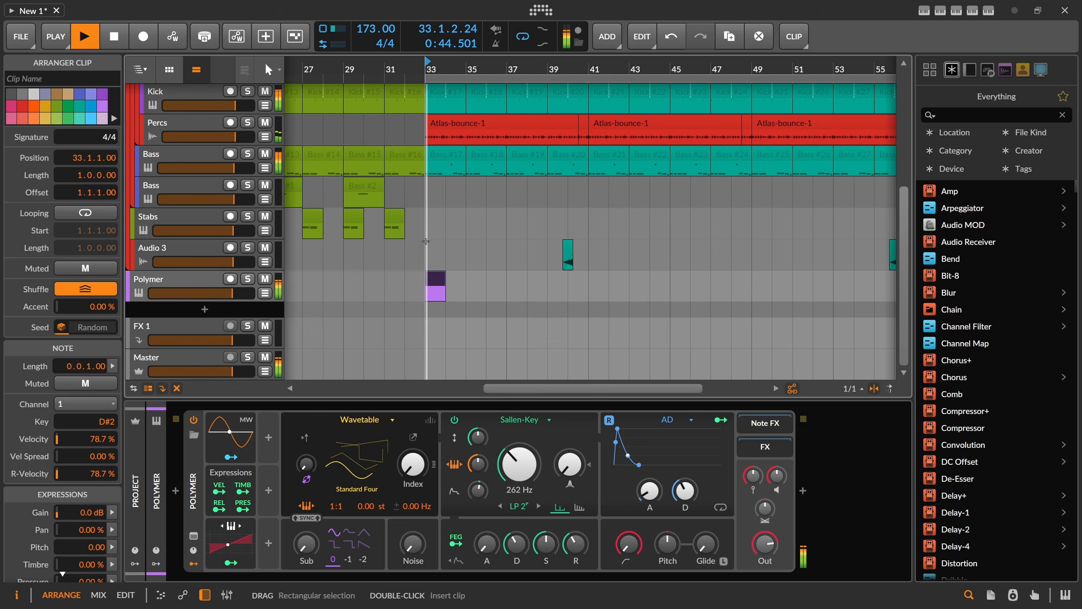
Step: Open the Polymer clip and add sixteenth notes D#3 at 1.2.1, D3 at 1.3.1, D2 at 1.4.1 and E2 at 1.4.3
double_click(443, 288)
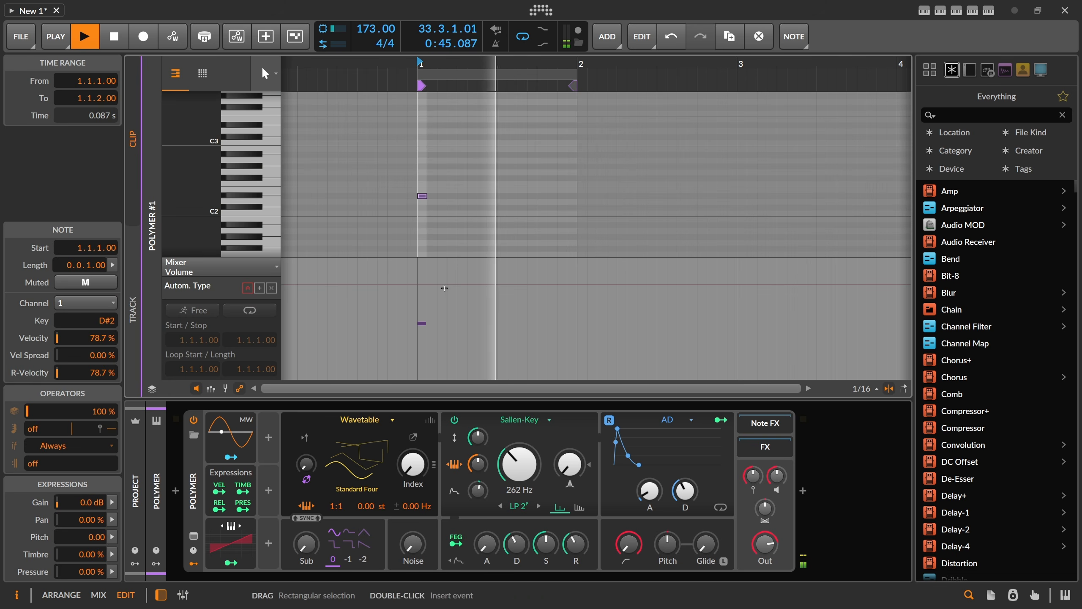
double_click(452, 195)
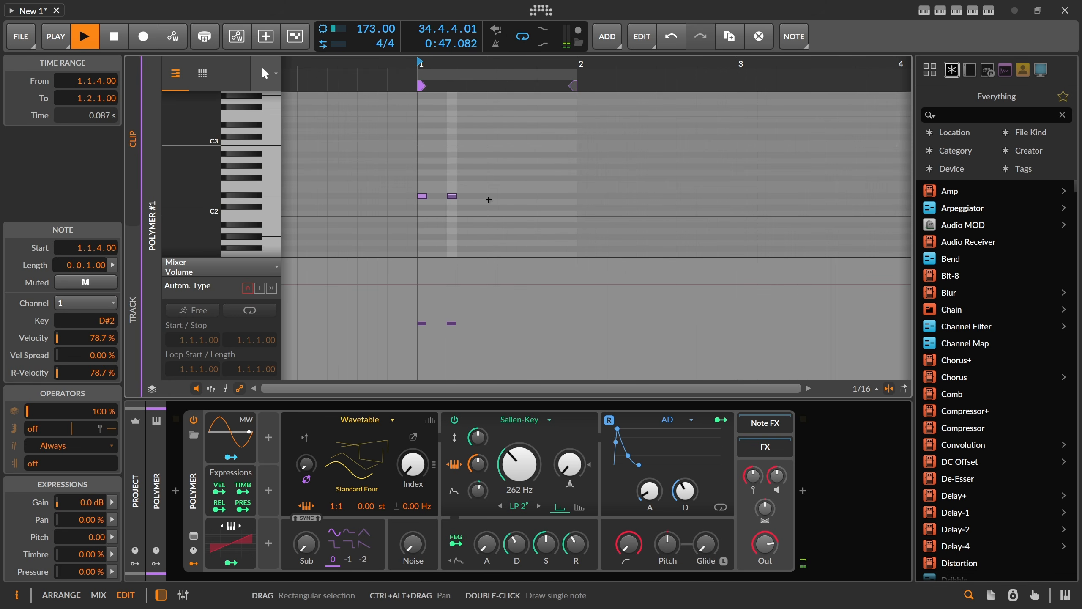
key(Right)
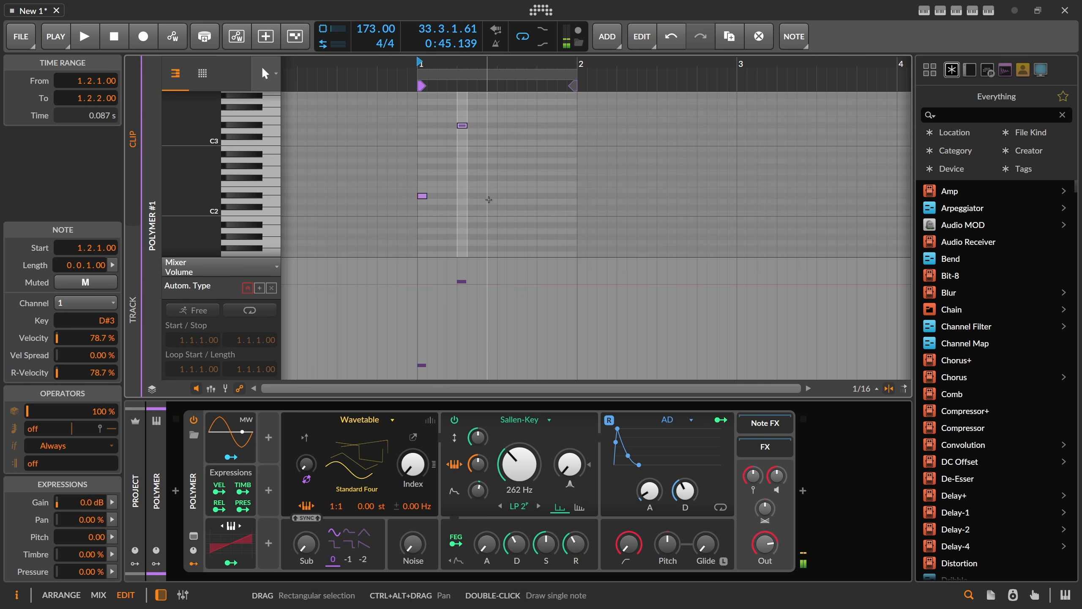
click(474, 165)
click(462, 125)
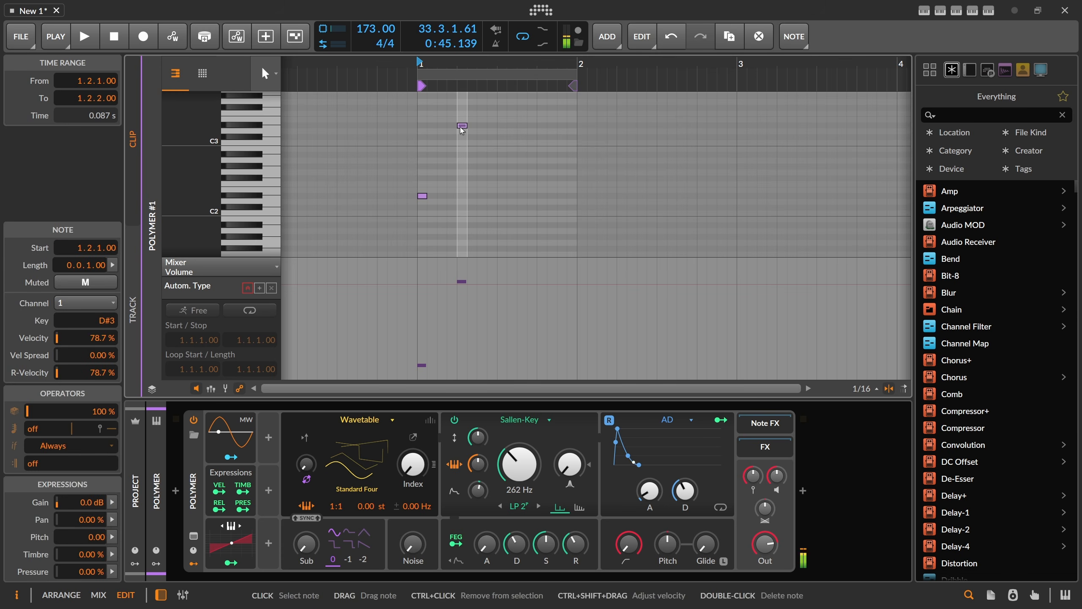
drag(502, 132, 519, 151)
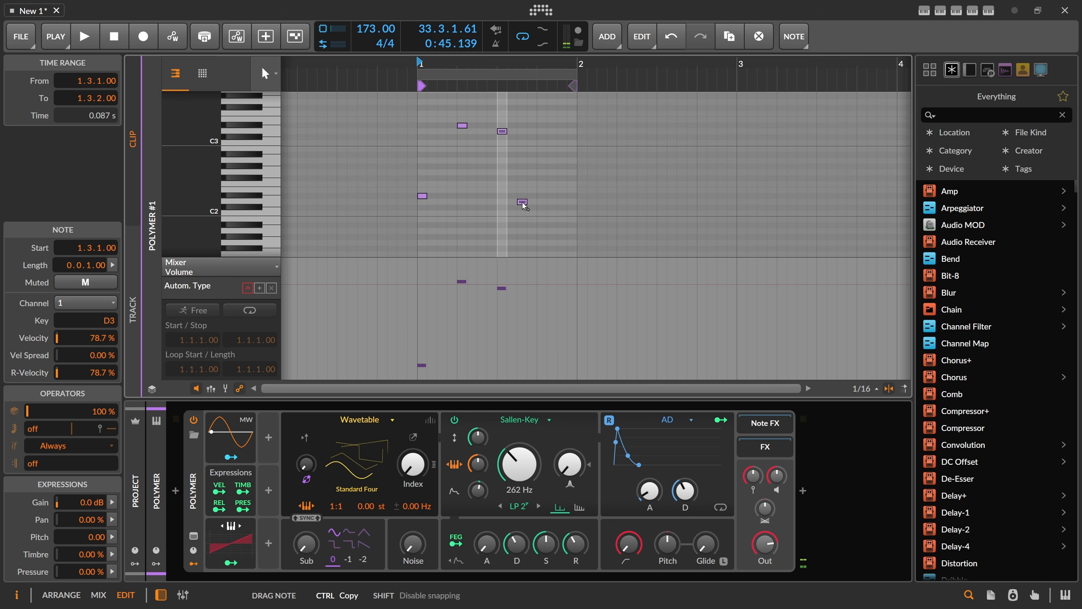
drag(542, 203, 542, 204)
key(space)
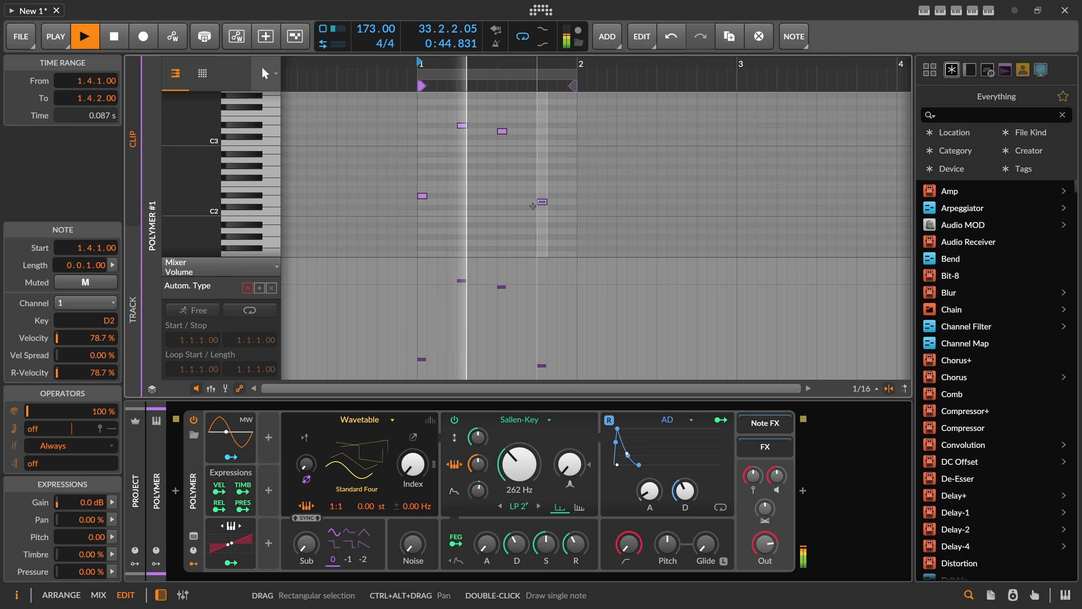
double_click(563, 191)
Step: Solo the Polymer track in the arrangement and loop-extend its clip from bar 33 to a length of 32 bars
key(space)
key(Tab)
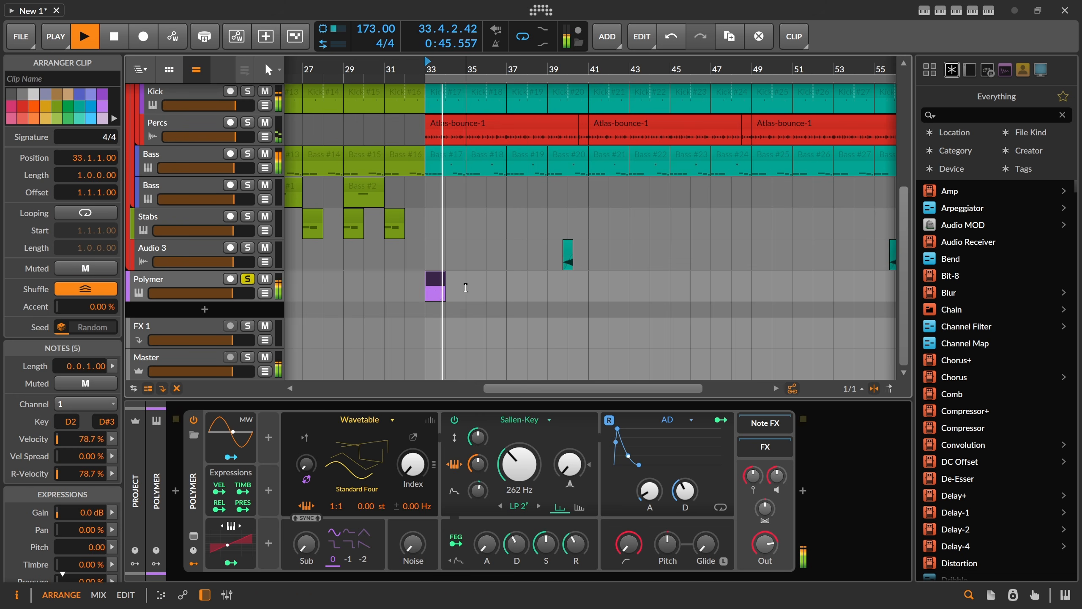
key(space)
drag(445, 299, 752, 311)
drag(664, 388, 554, 388)
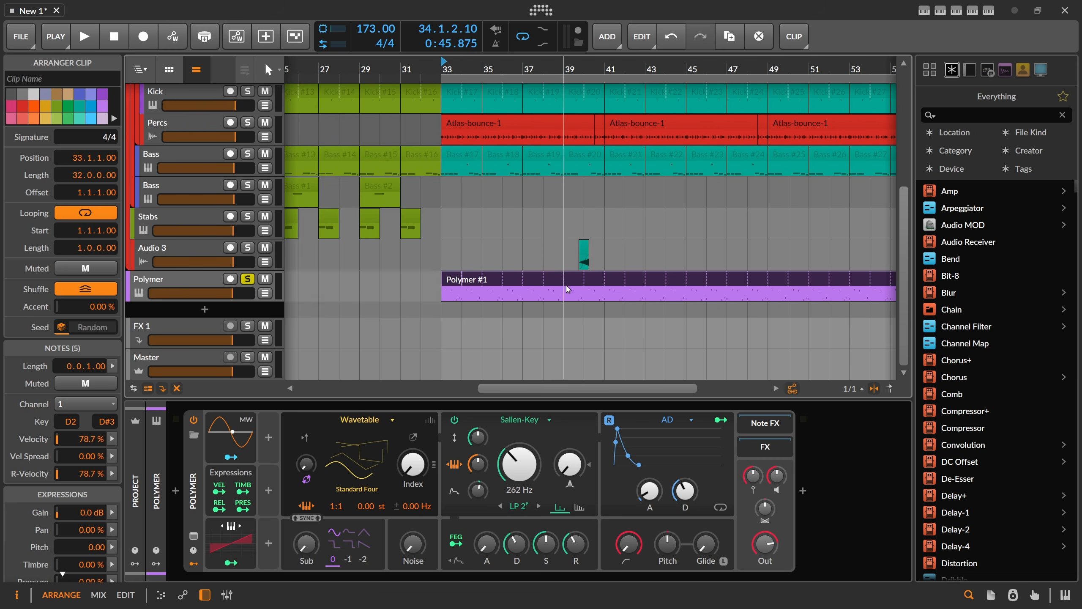
Step: Reopen the Polymer clip, audition it and delete the E2 note at 1.4.3
double_click(568, 289)
key(space)
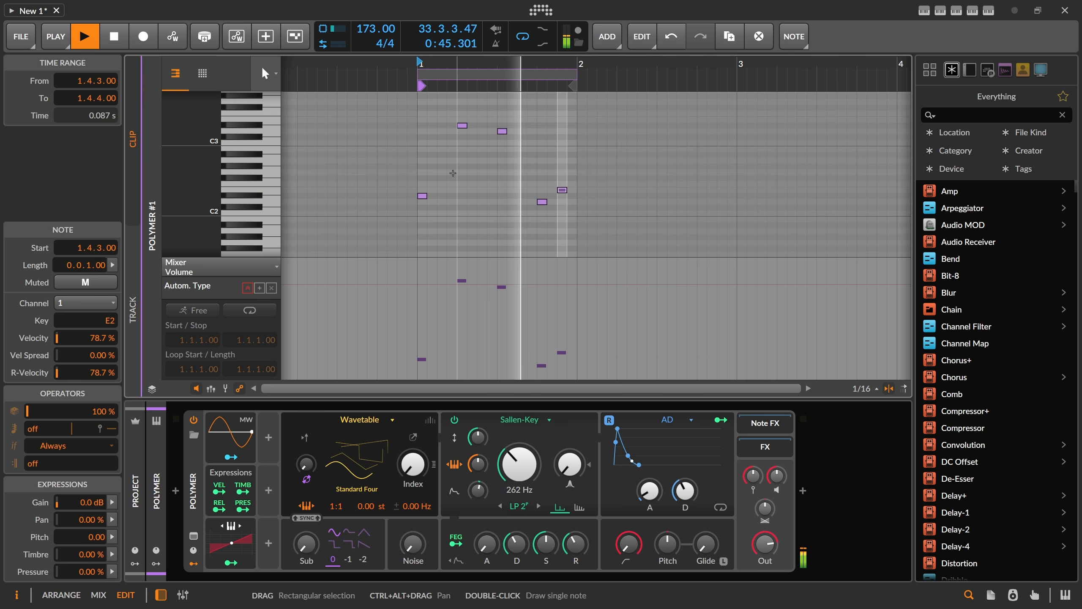
key(space)
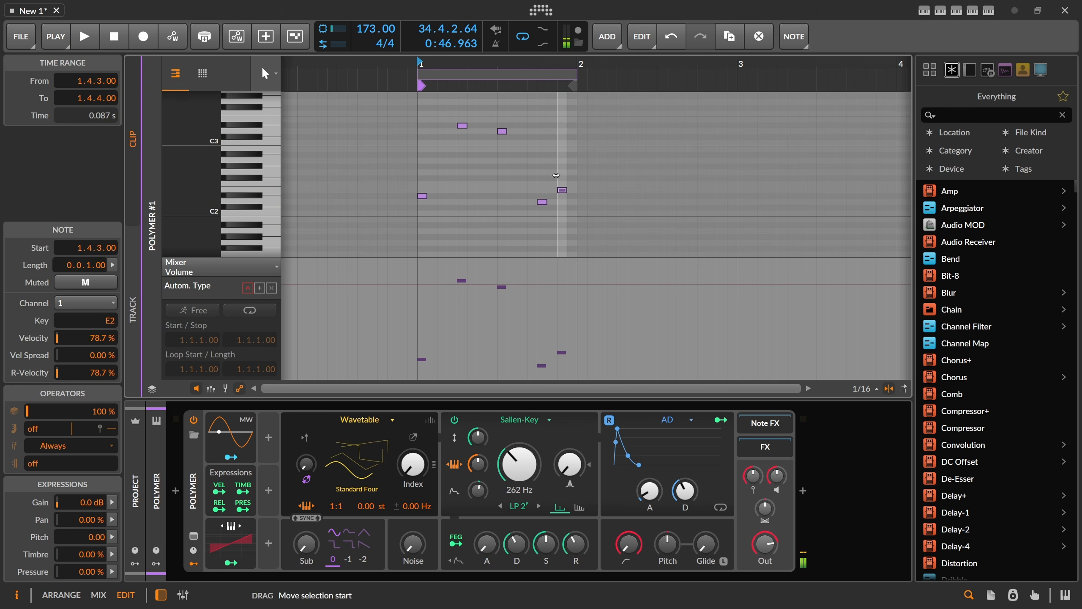
drag(556, 175, 556, 204)
click(564, 203)
key(Delete)
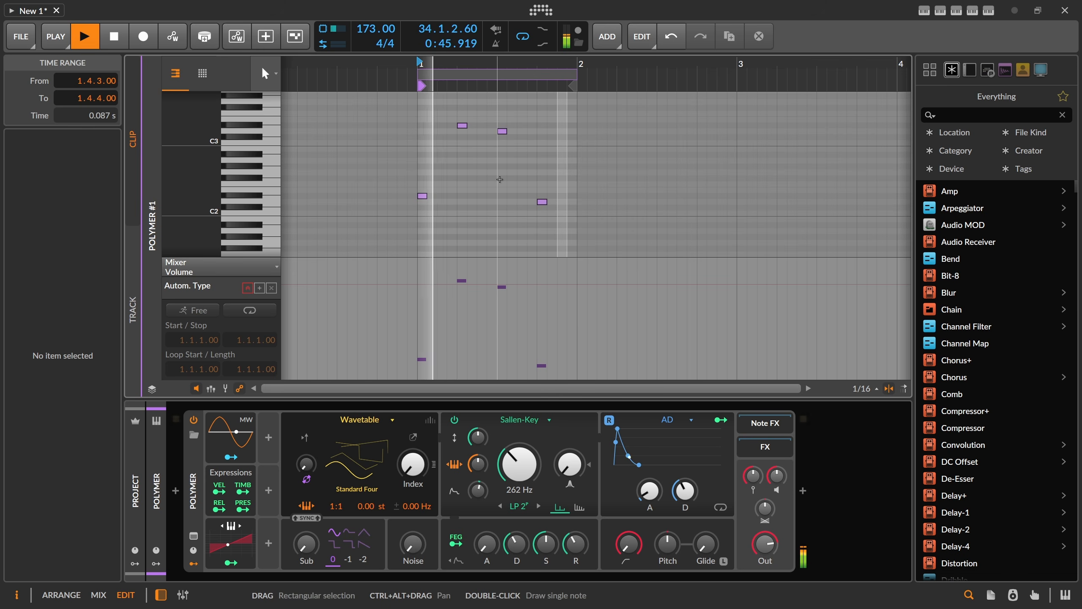
key(space)
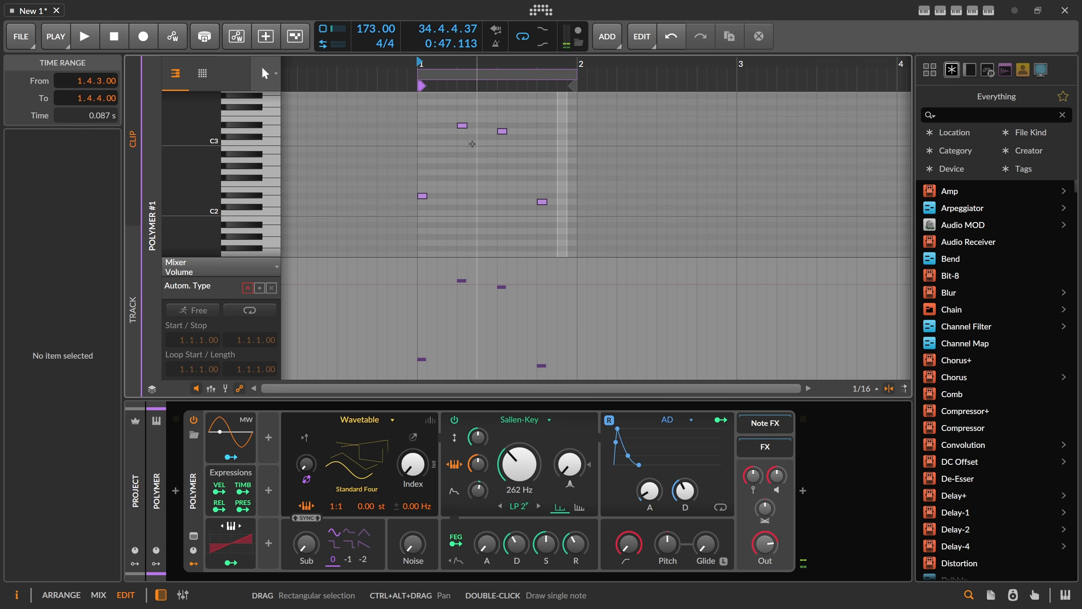
Step: Raise the D3 note at 1.3.1 to E3 and audition the pattern
click(463, 126)
drag(503, 131, 503, 120)
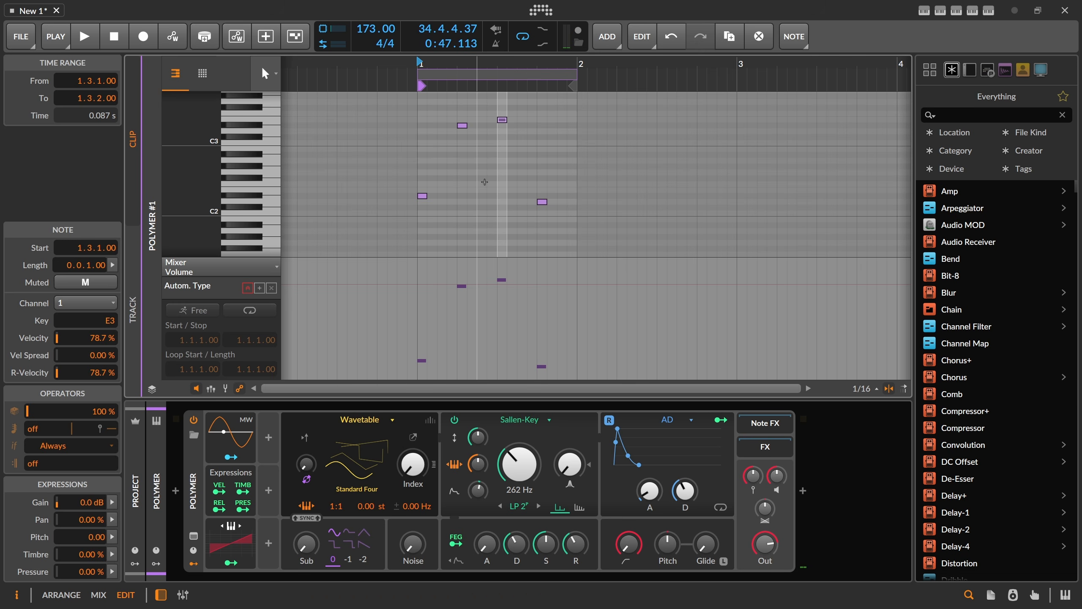
key(space)
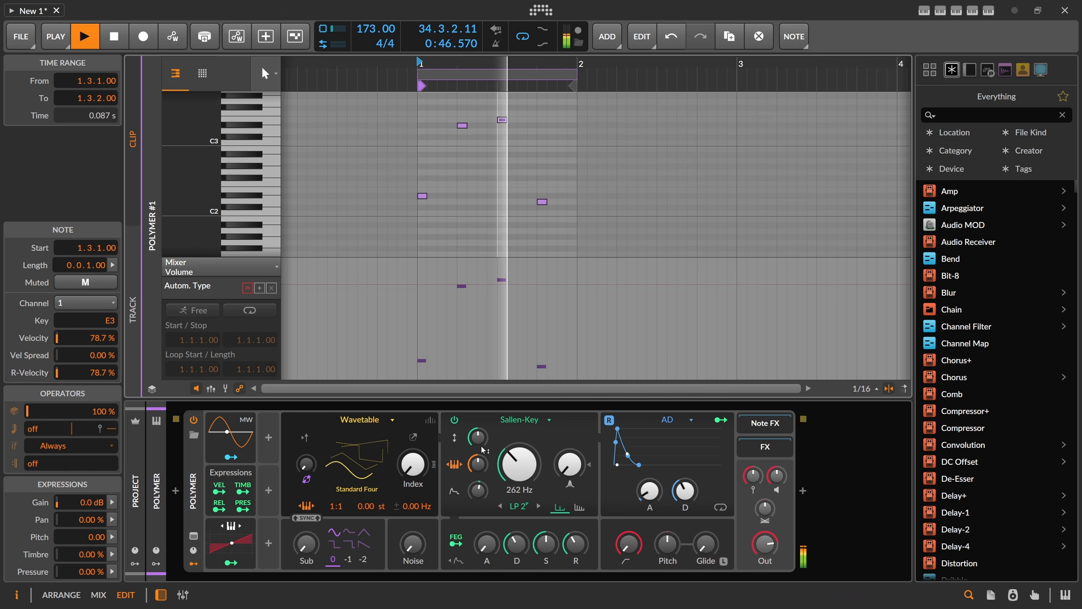
key(space)
Step: Set the Polymer oscillator to 16-voice Fat unison and raise the filter's cutoff modulation amount to about 40 semitones
click(434, 463)
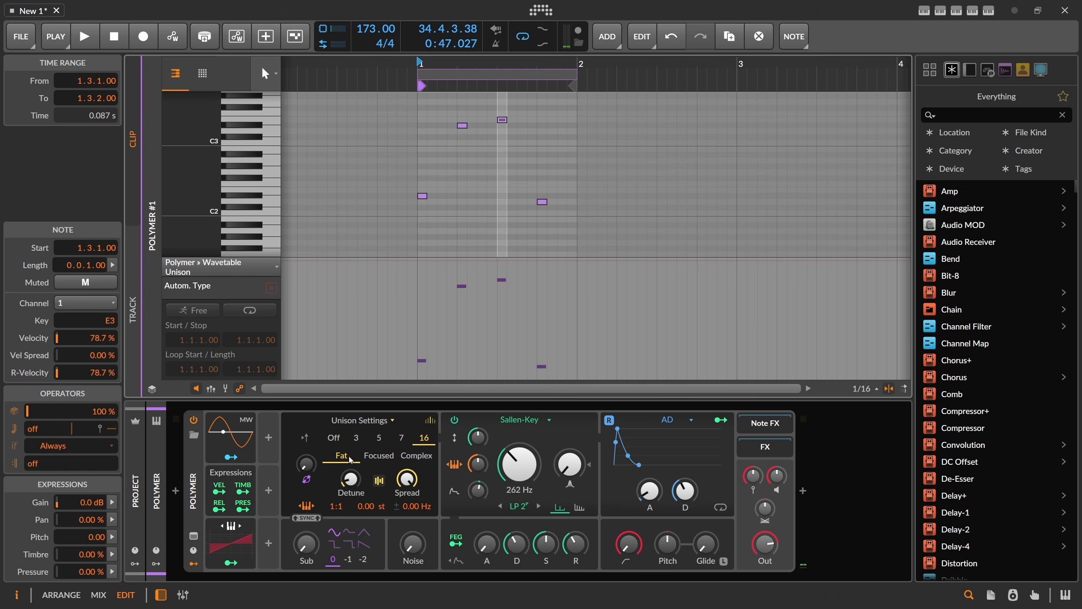
key(space)
click(478, 463)
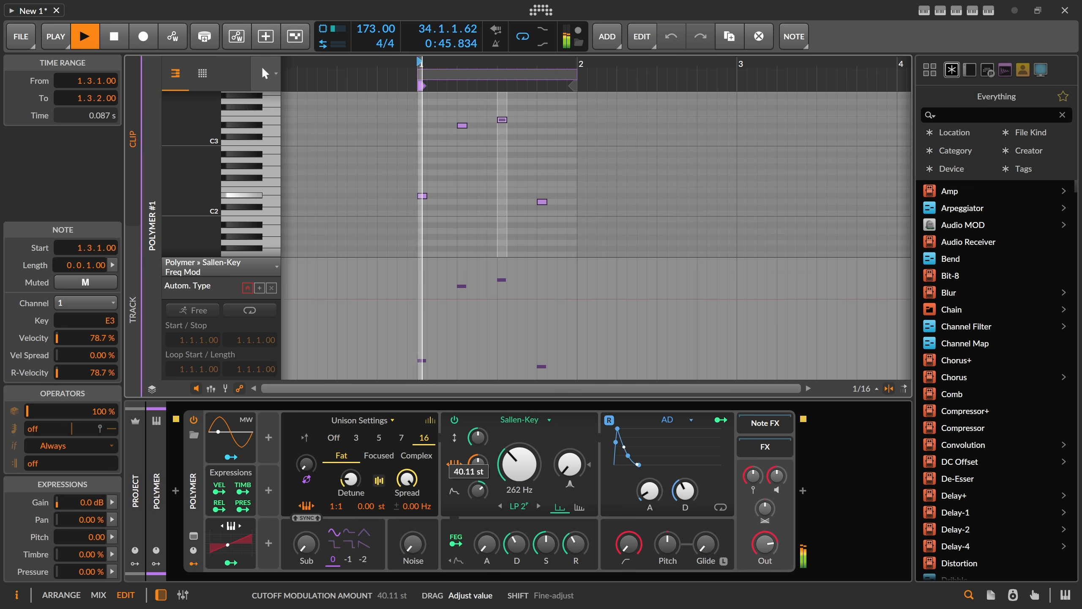
click(491, 537)
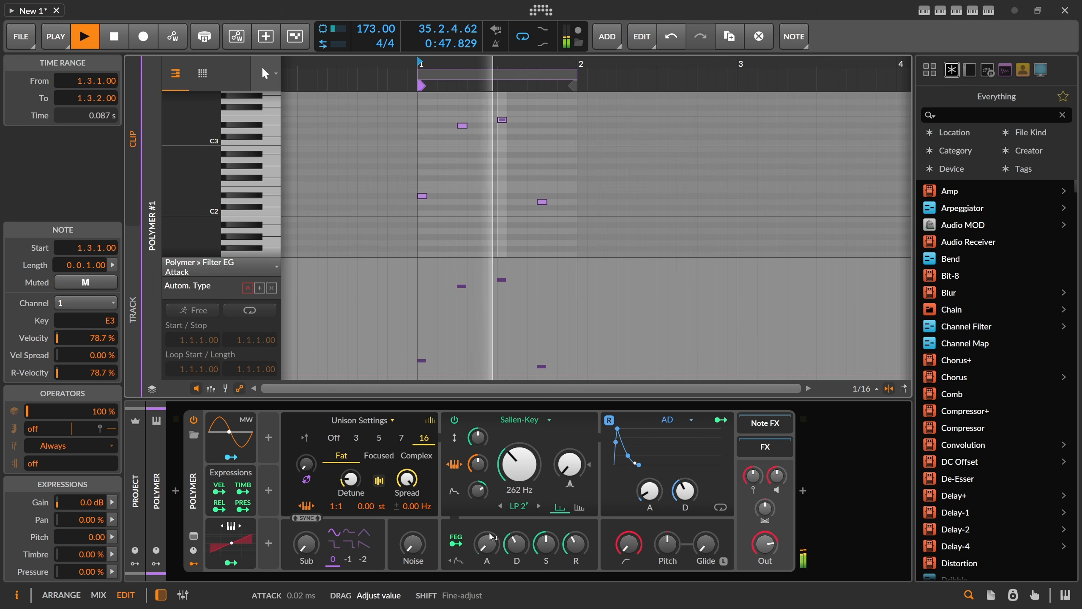
click(478, 463)
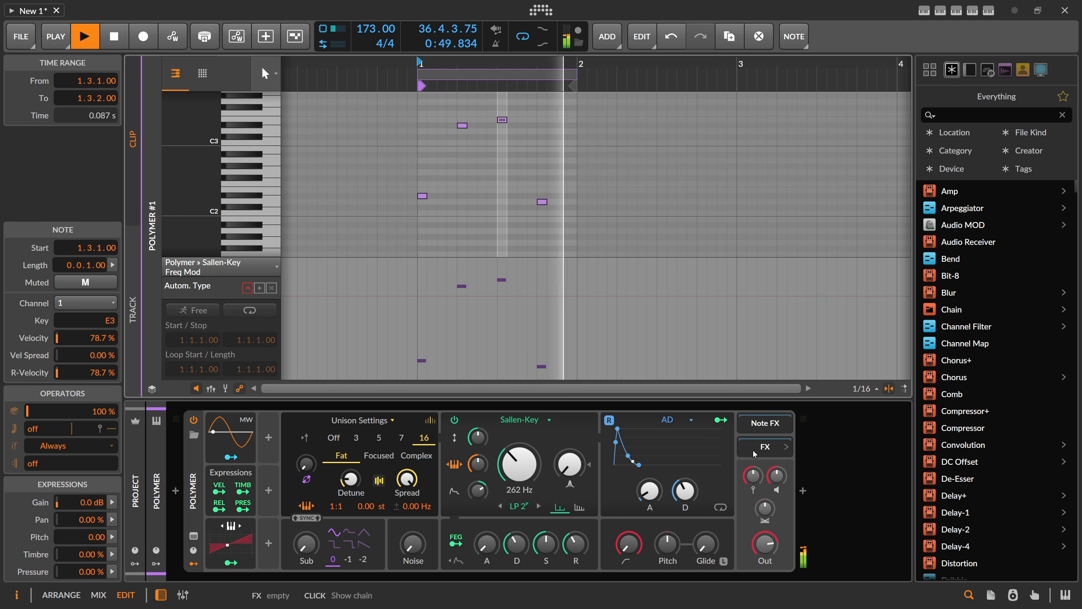
Step: Insert ValhallaSupermassive after the Polymer synth and play the pattern through it
key(space)
click(804, 491)
text(supermas)
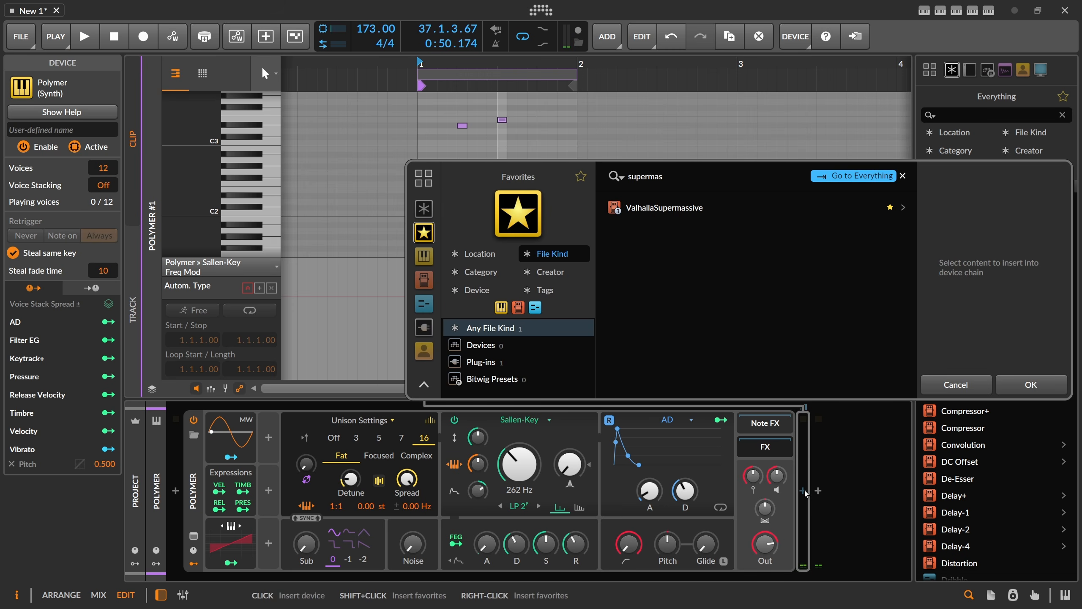
key(Return)
key(space)
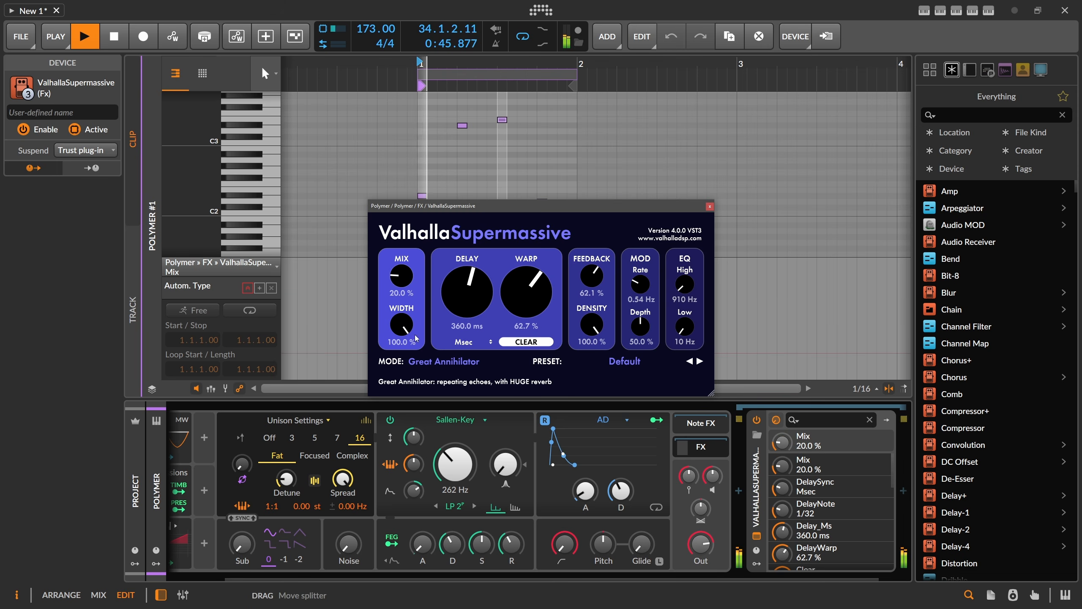
Step: Set ValhallaSupermassive's EQ High to 4710 Hz, Low to 160 Hz, Delay to 14.4 ms, Warp to 100% and Mix to 17.2%, closing its window
drag(685, 331, 684, 266)
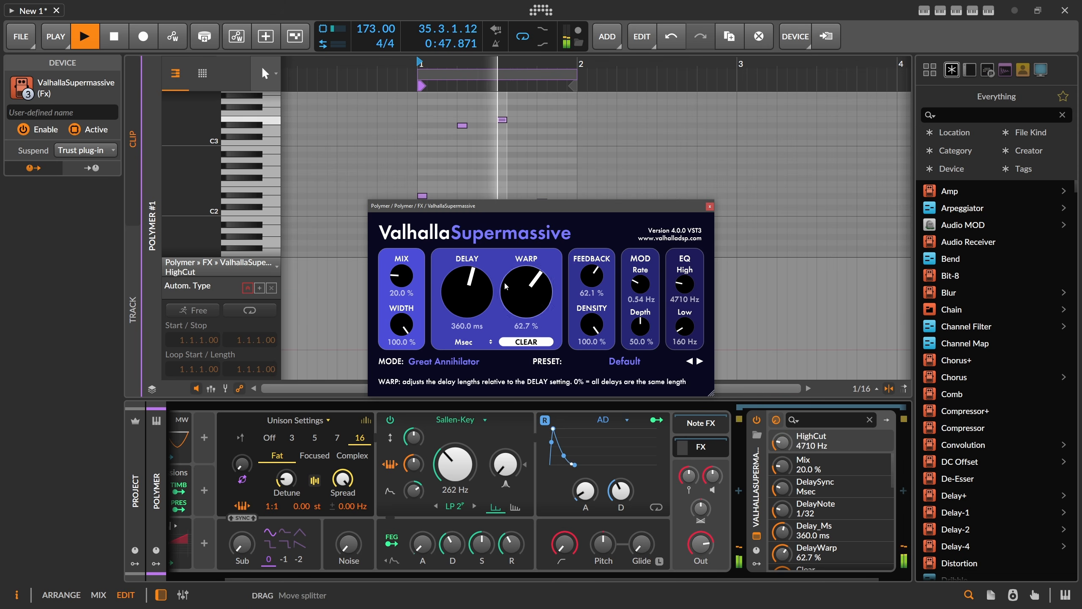
drag(479, 305, 450, 328)
drag(528, 295, 537, 245)
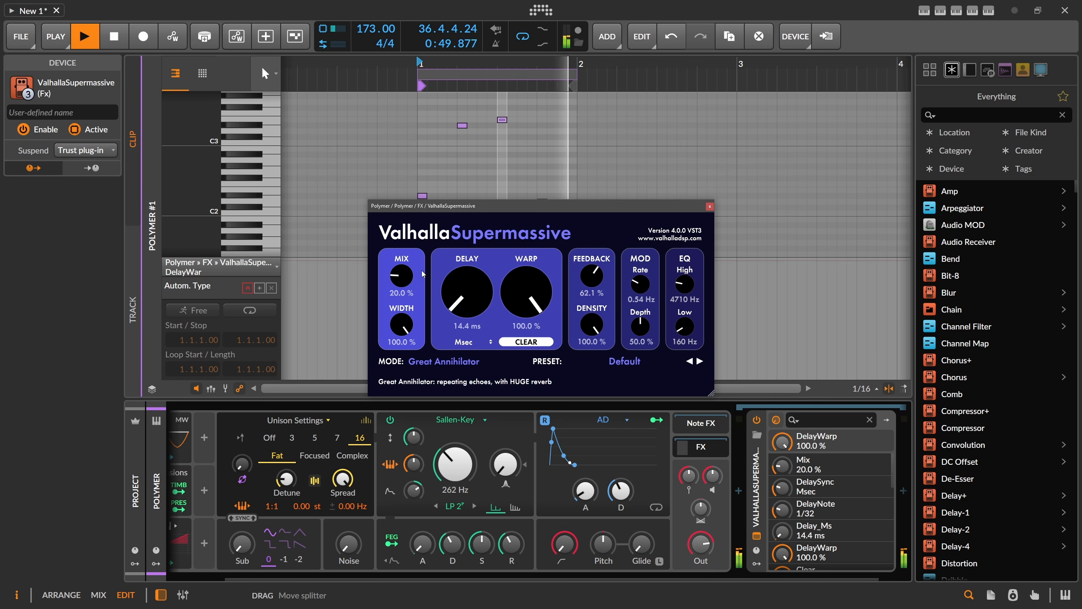
drag(403, 276, 402, 279)
click(709, 207)
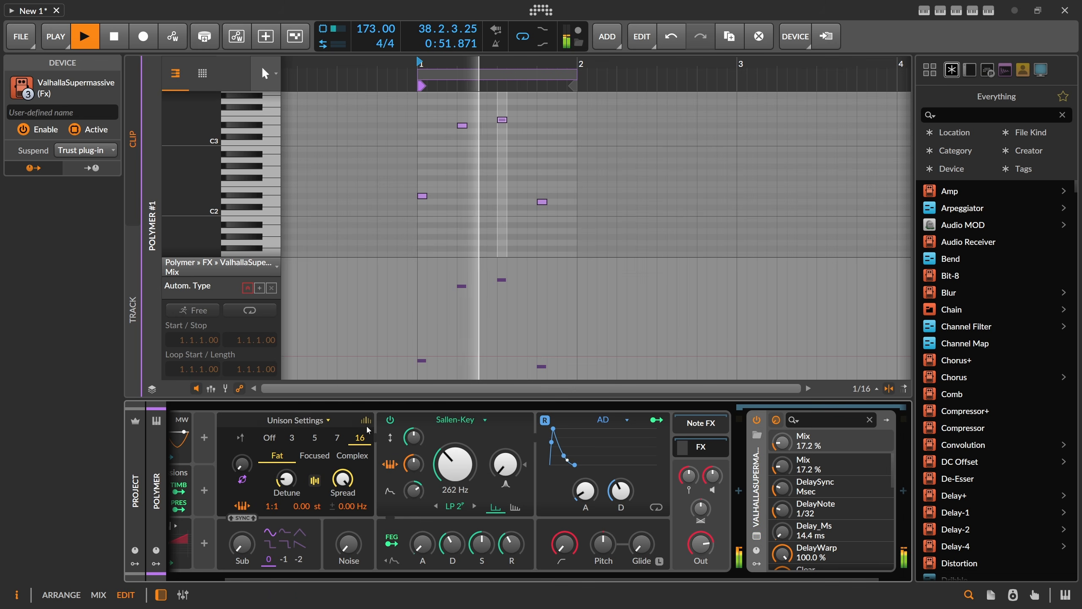
Step: Set the Polymer unison detune to 12 cents, then return to the arrangement and turn off the Polymer track's solo
click(365, 420)
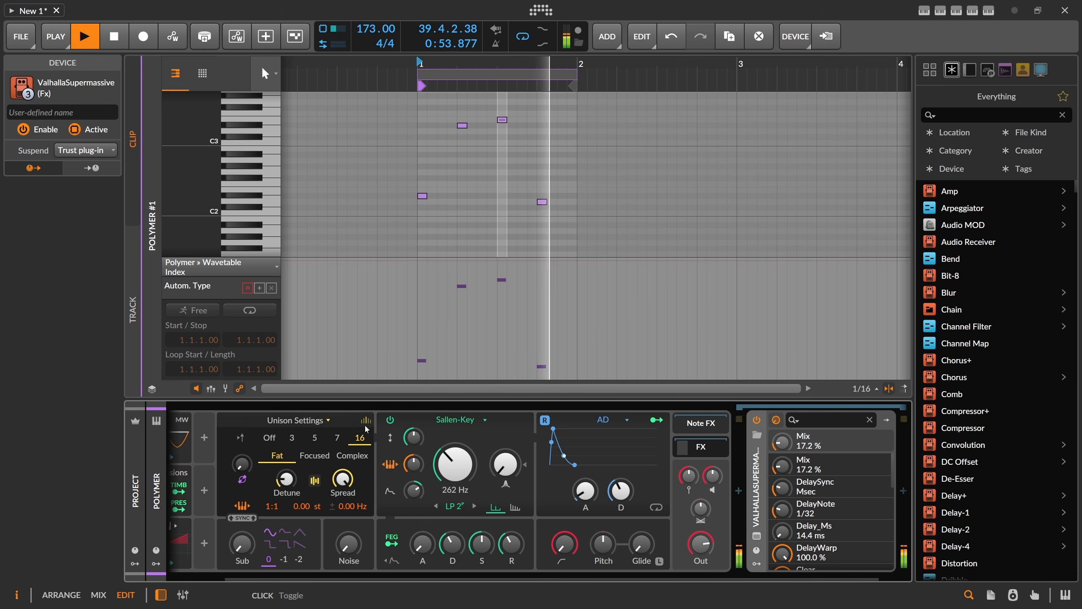
click(366, 420)
drag(287, 478, 286, 481)
click(399, 234)
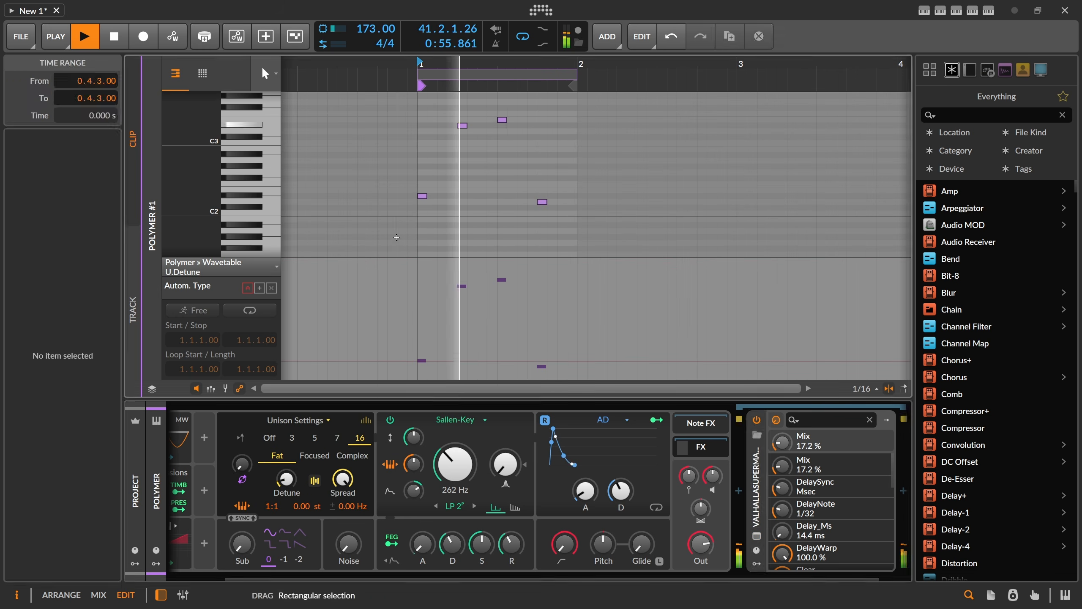
key(Tab)
click(249, 280)
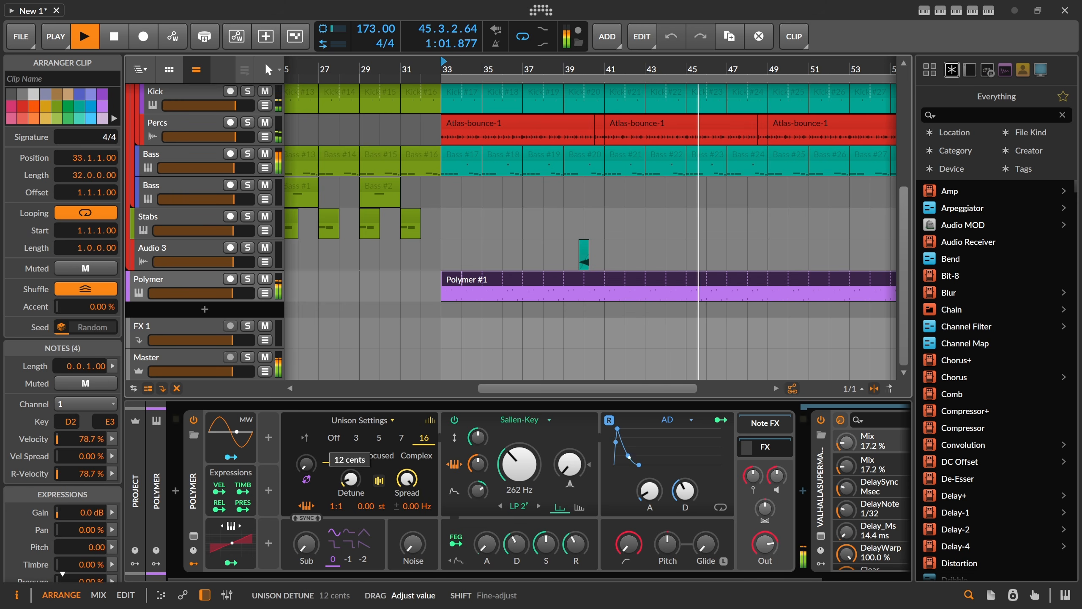
Step: Transpose all notes in the Polymer clip up one octave and set the AD envelope's decay to 291 ms
double_click(452, 280)
key(ctrl+a)
key(shift+Up)
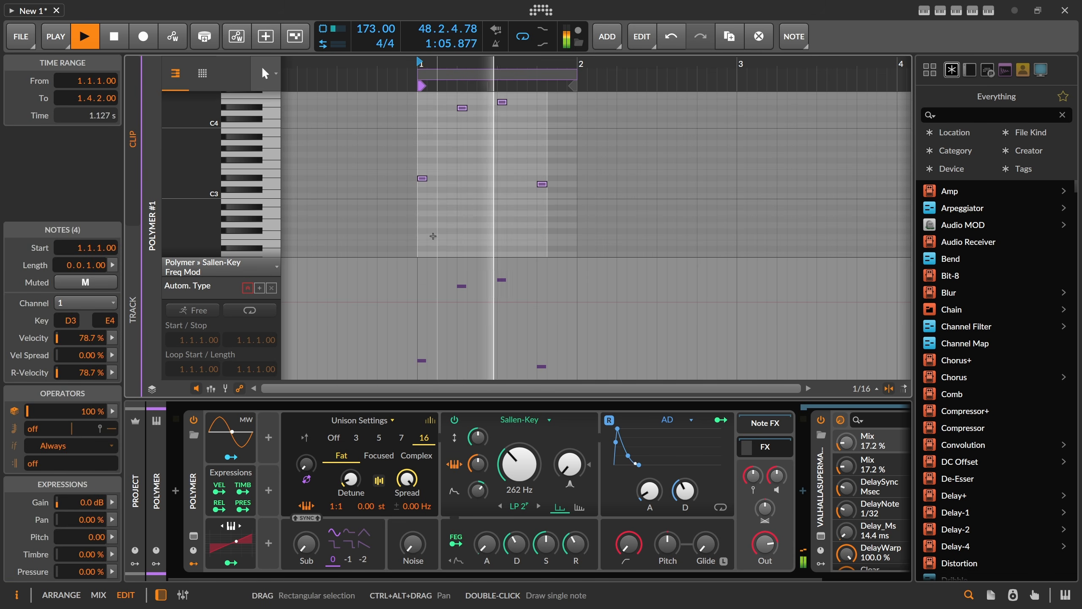
drag(649, 491, 685, 499)
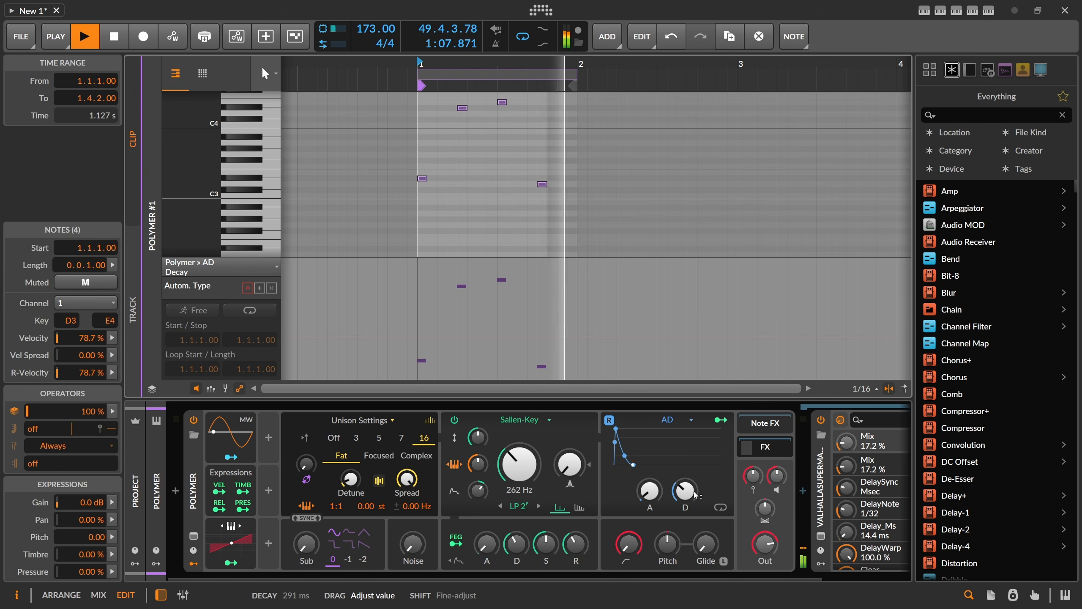
Step: Set ValhallaSupermassive's Delay to 74.4 ms and Mix to 12.4%, then close its window
click(821, 536)
drag(453, 297, 452, 287)
drag(401, 276, 402, 280)
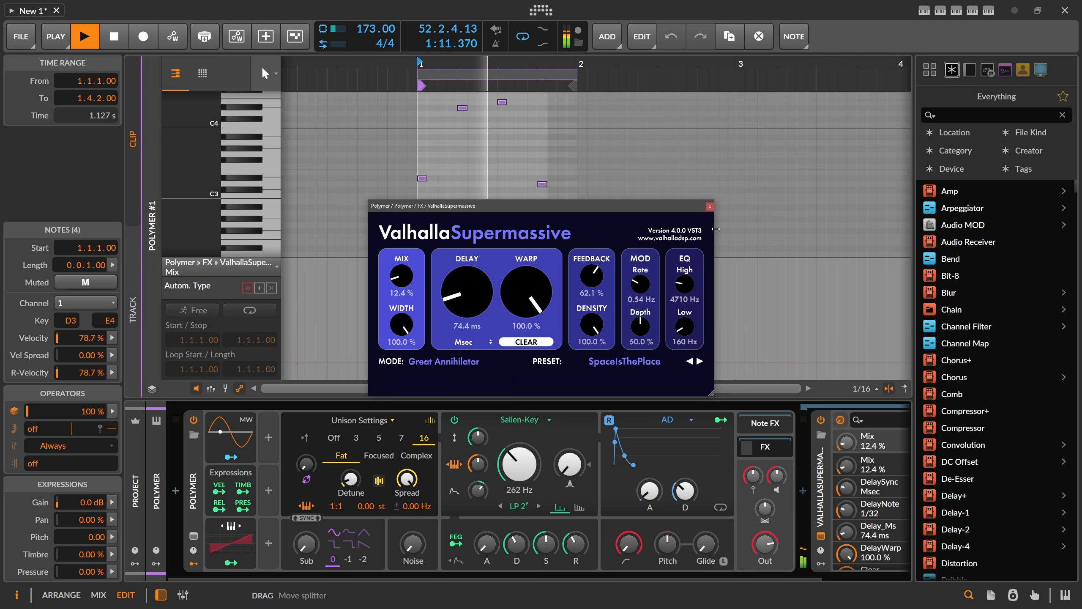
click(710, 206)
Step: Insert a Delay-2 device after ValhallaSupermassive and set its mix to 21.9% during playback
drag(724, 579, 826, 579)
key(space)
click(867, 491)
text(delay)
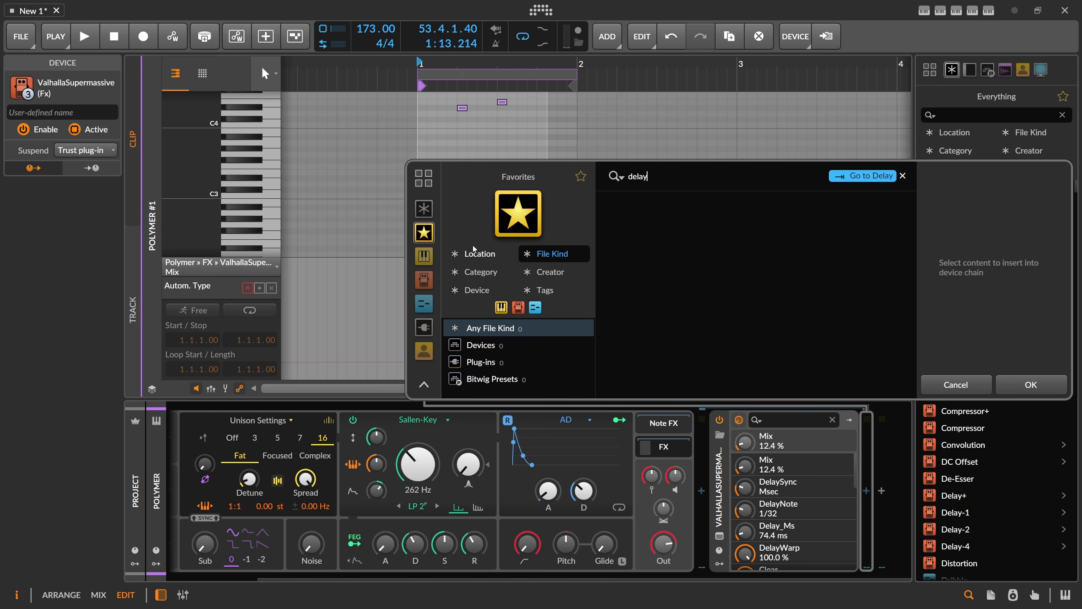
click(442, 214)
double_click(654, 237)
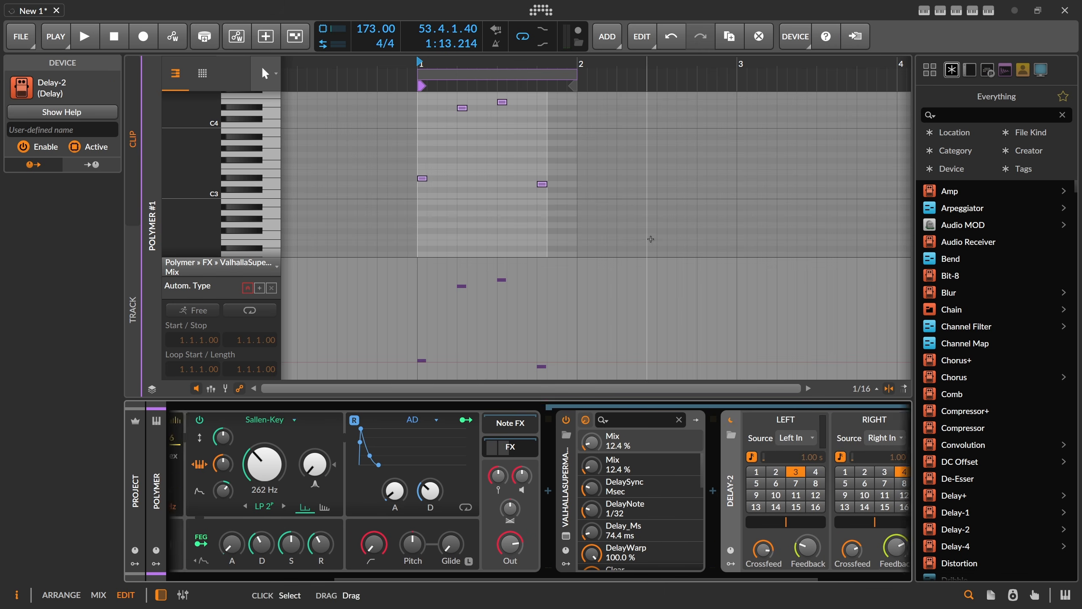
key(space)
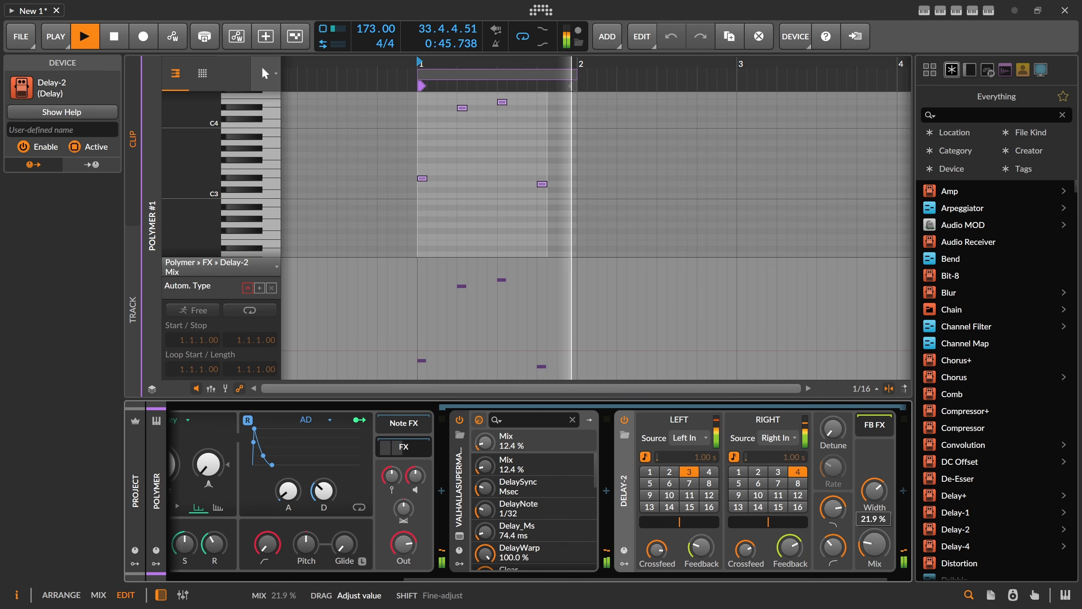
Step: Reduce Polymer's filter cutoff modulation amount and shorten the decay of both the AD envelope and the filter envelope
scroll(605, 566, left, 5)
drag(605, 566, 494, 566)
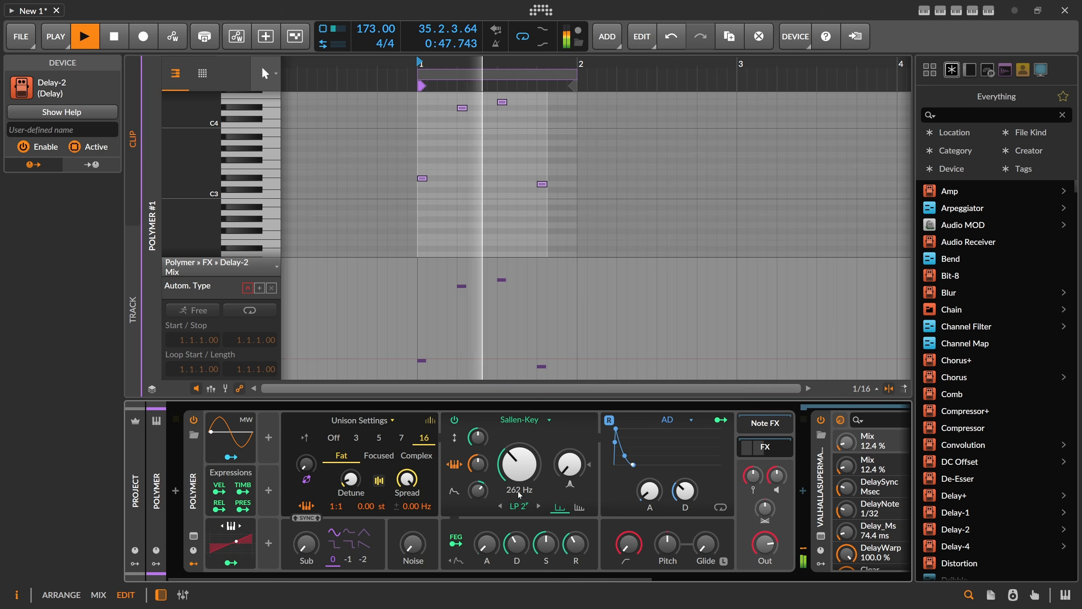
drag(478, 490, 478, 511)
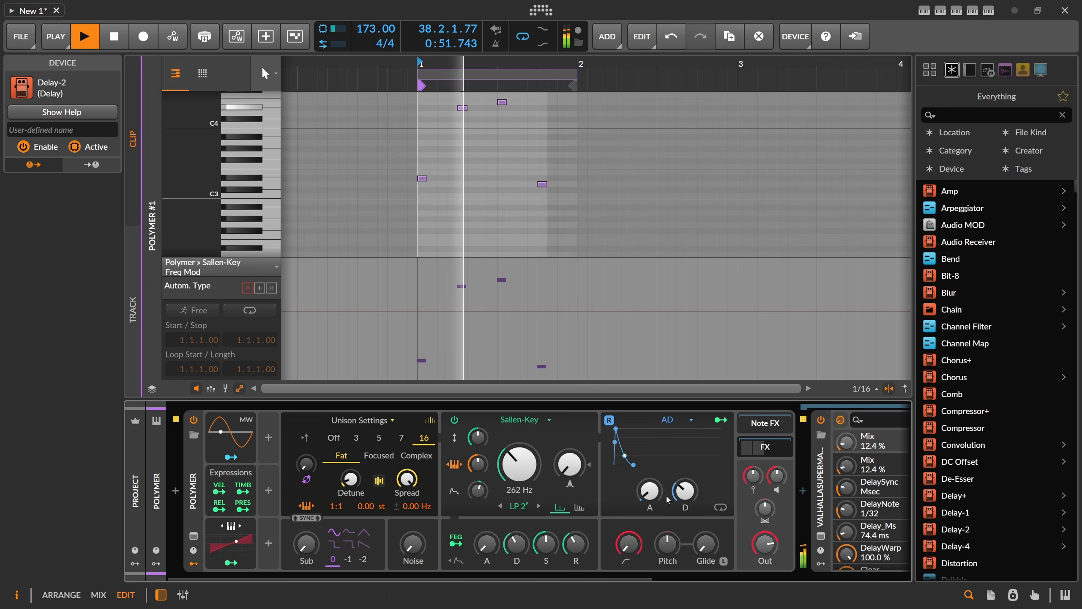
drag(685, 491, 685, 503)
drag(517, 544, 517, 553)
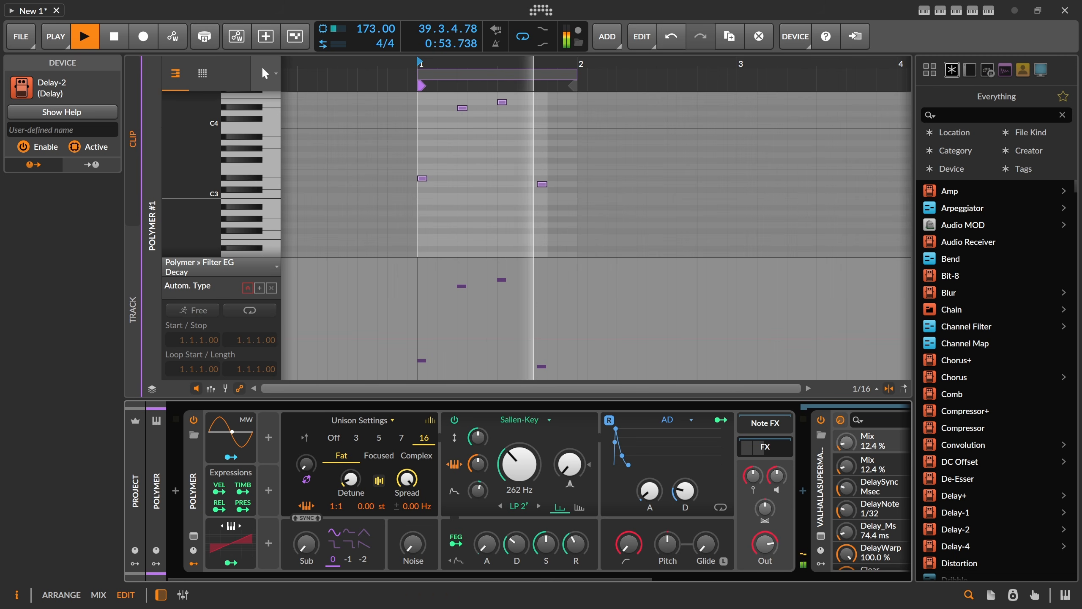
drag(478, 490, 478, 475)
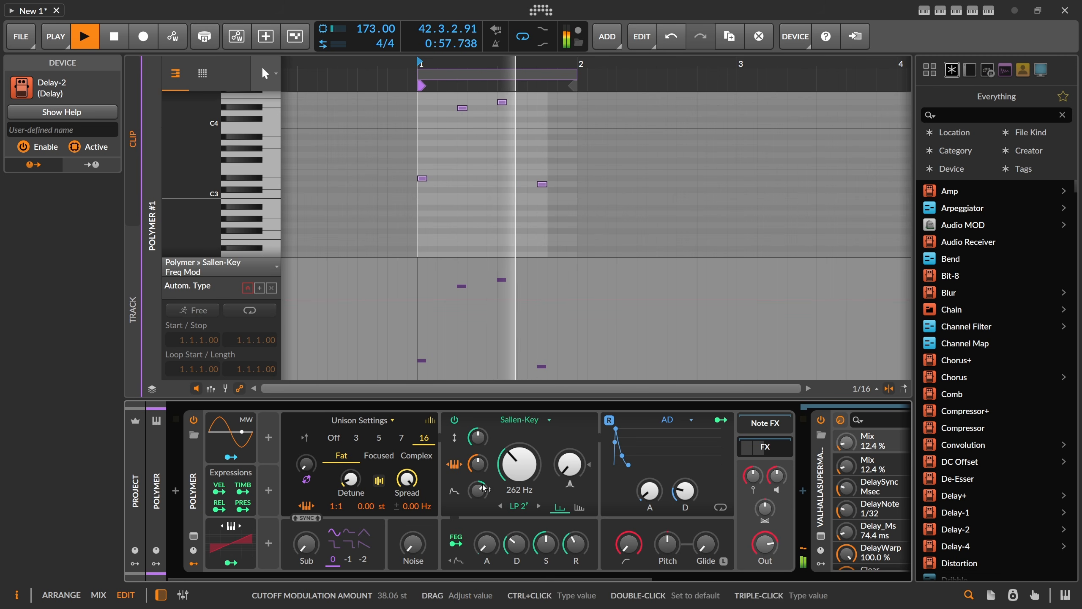
click(451, 166)
scroll(451, 166, up, 3)
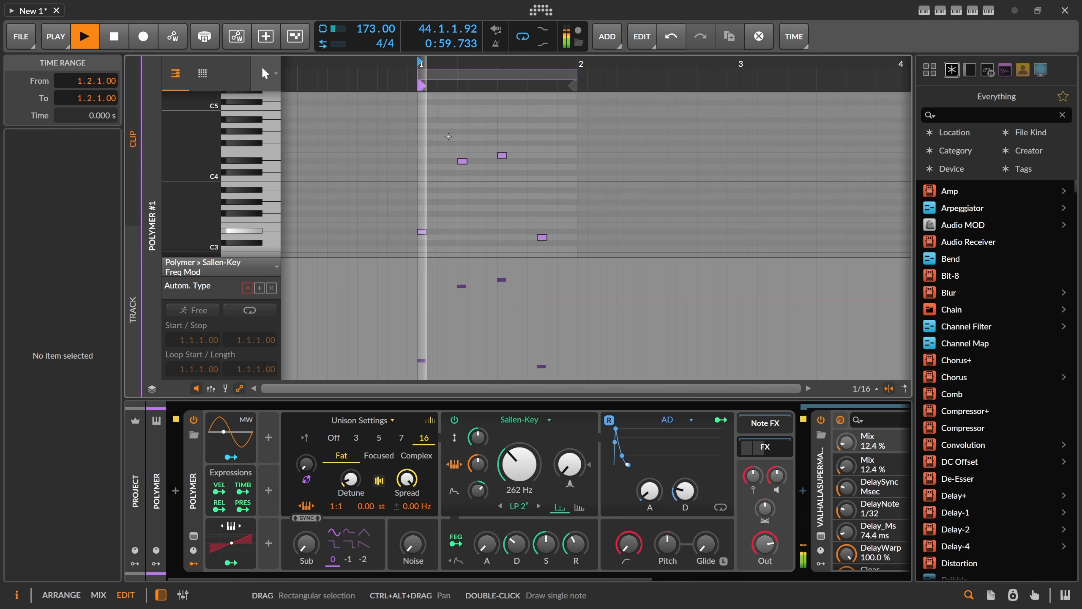
double_click(442, 120)
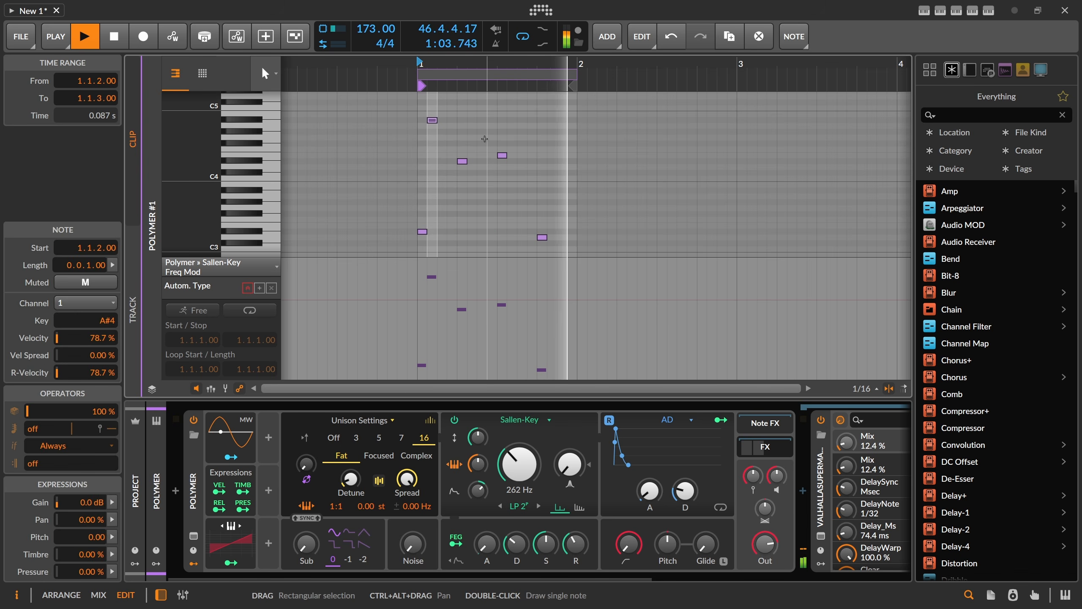
key(Delete)
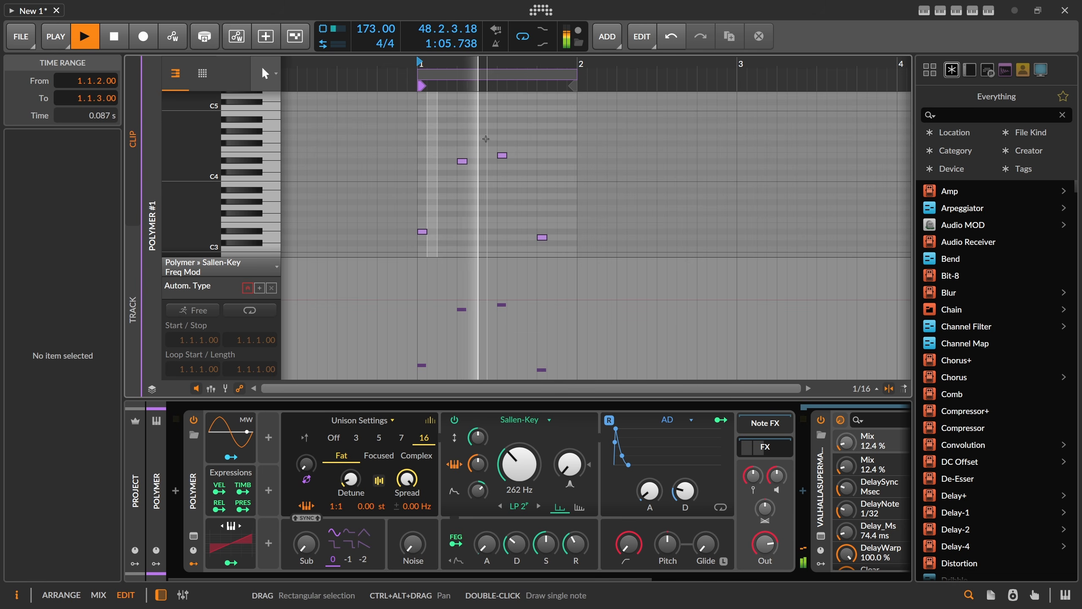
Step: Lower Polymer's filter cutoff modulation amount to 0 st, lengthen the filter envelope's decay and raise the high-pass frequency slightly
drag(478, 491, 478, 500)
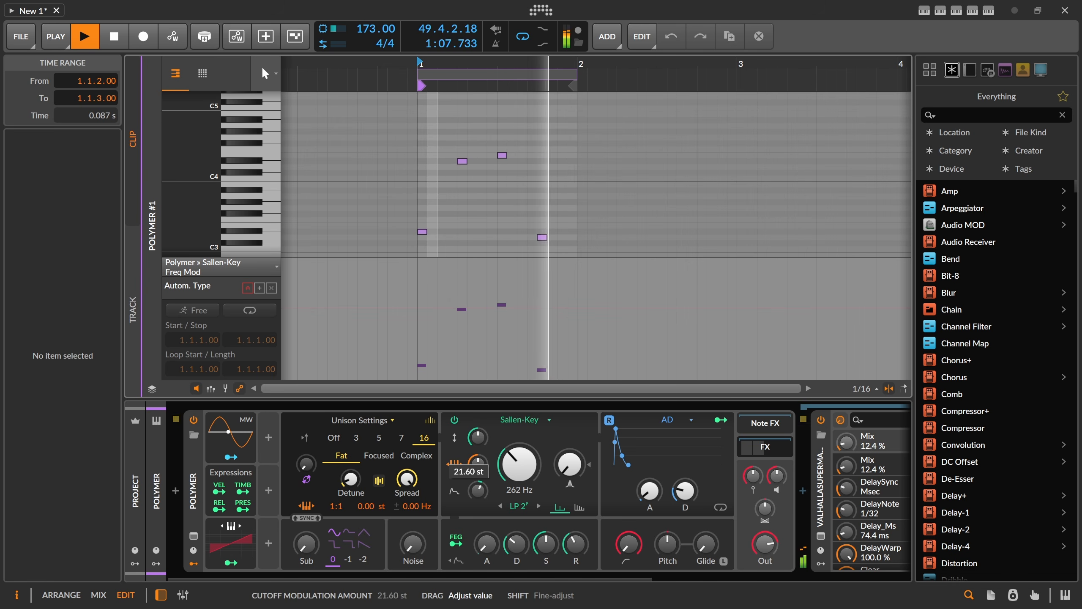
drag(516, 544, 516, 538)
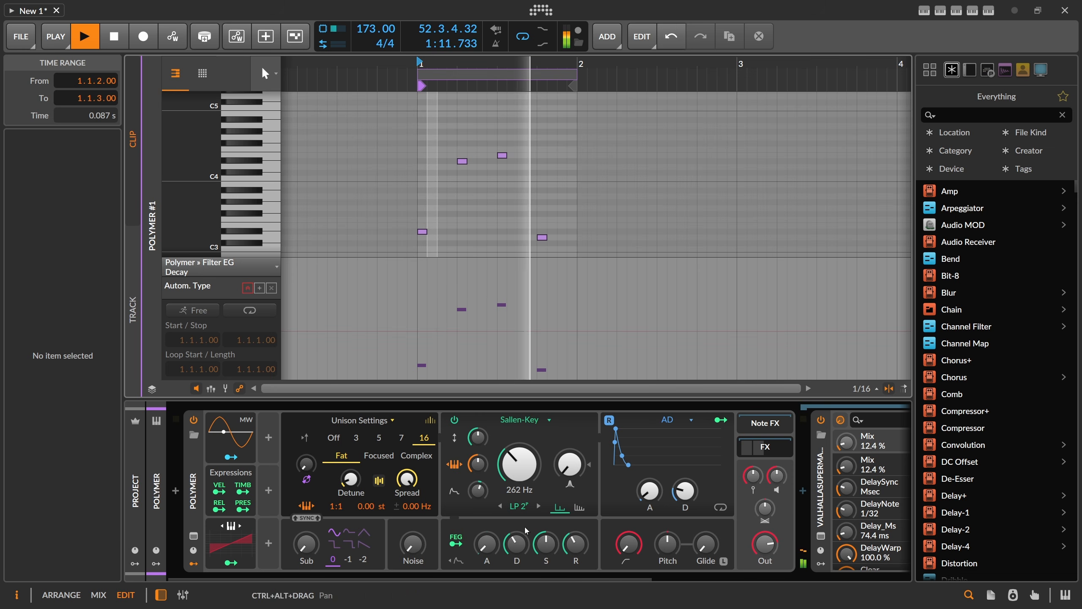
drag(628, 544, 629, 542)
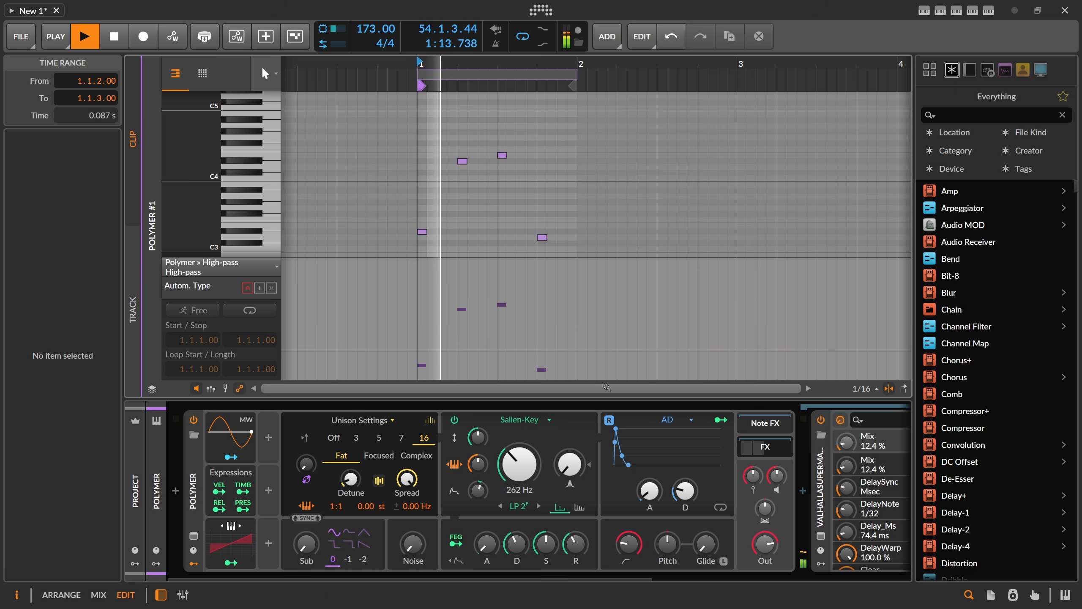
Step: Return to the arrangement, rename the Polymer track as Arp and show its automation lane
key(alt+1)
drag(510, 68, 503, 55)
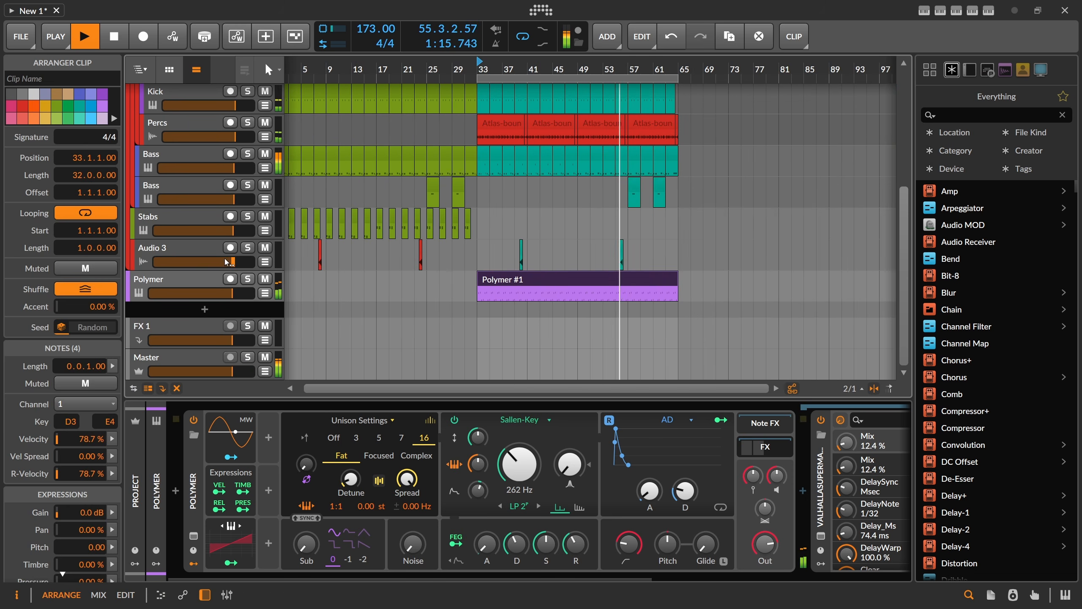
click(190, 282)
key(ctrl+r)
text(Arp)
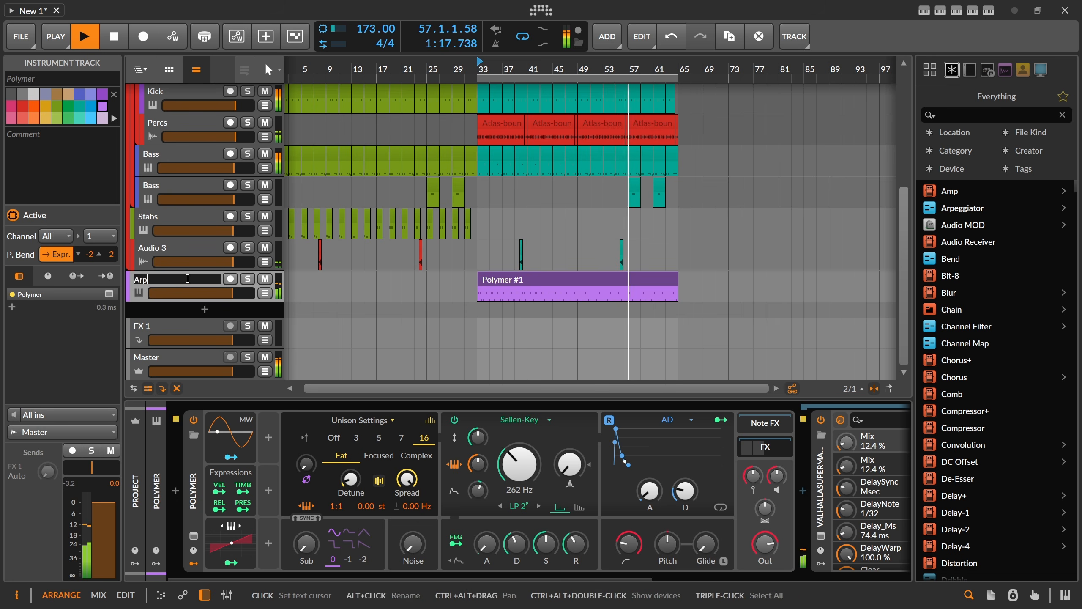
key(Return)
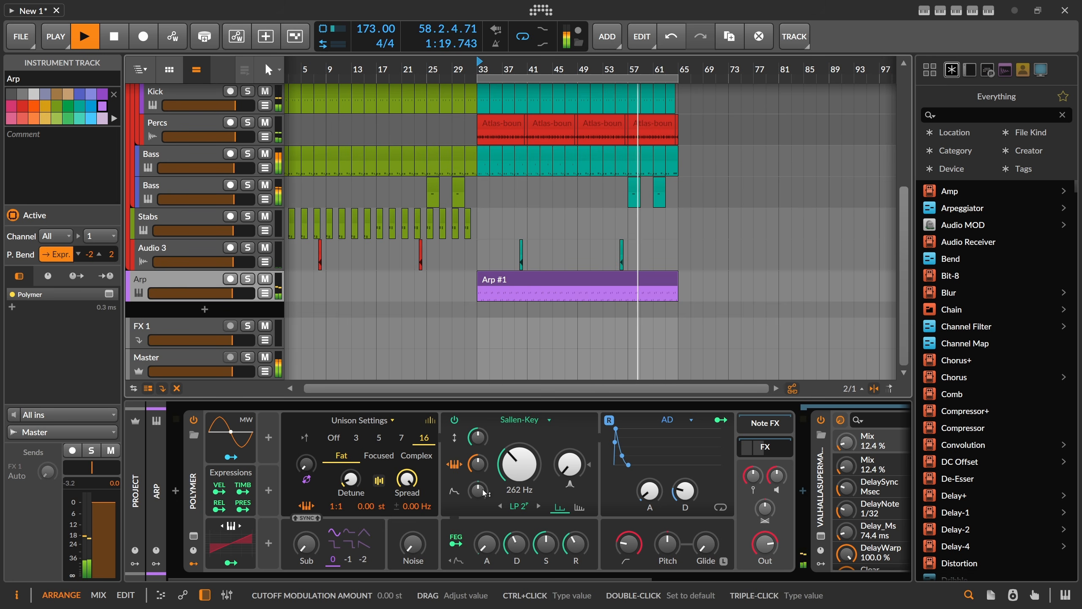
click(268, 295)
Step: Draw a rising cutoff modulation automation on the Arp track from 0 st at bar 33 to about 25 st at bar 49
click(477, 324)
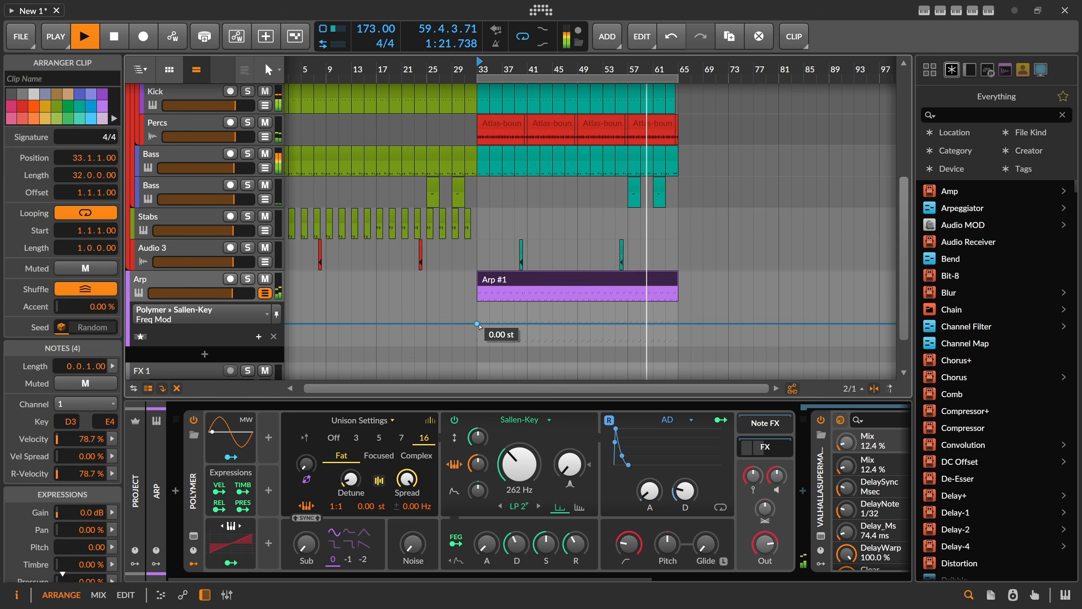
drag(549, 323, 577, 319)
key(space)
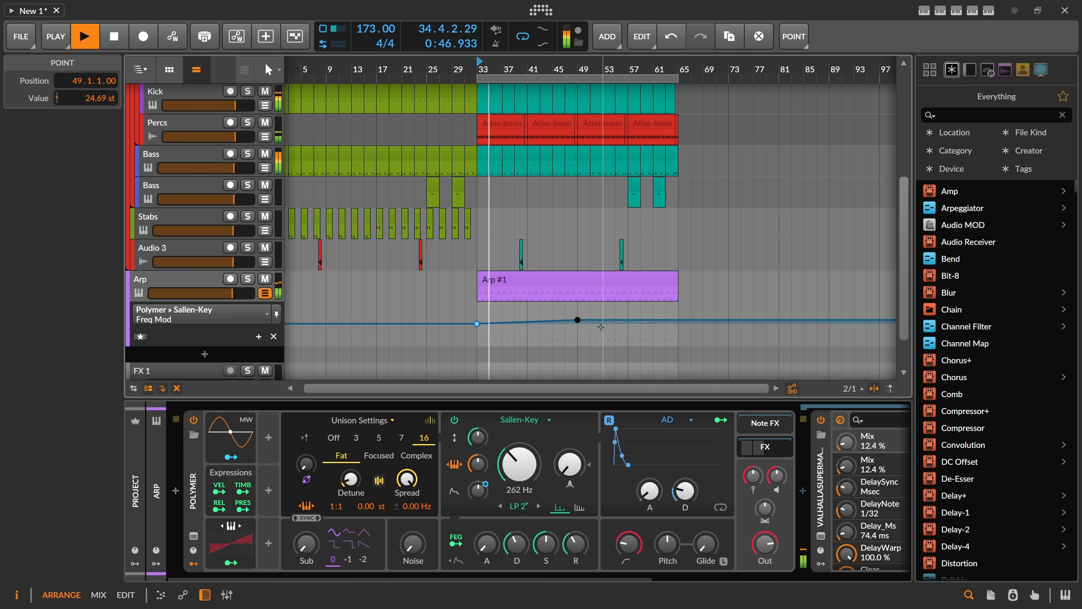
drag(578, 320, 577, 318)
Step: Shorten the Arp clip to end at bar 49, set the playback start to bar 45 and stop playback
click(614, 283)
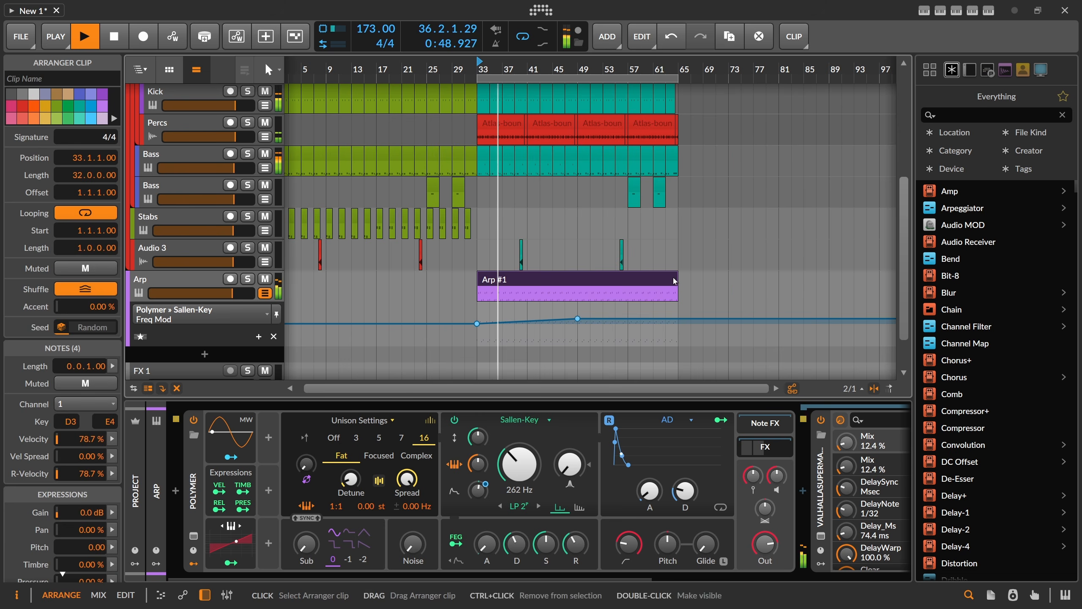
drag(674, 281, 570, 282)
click(553, 337)
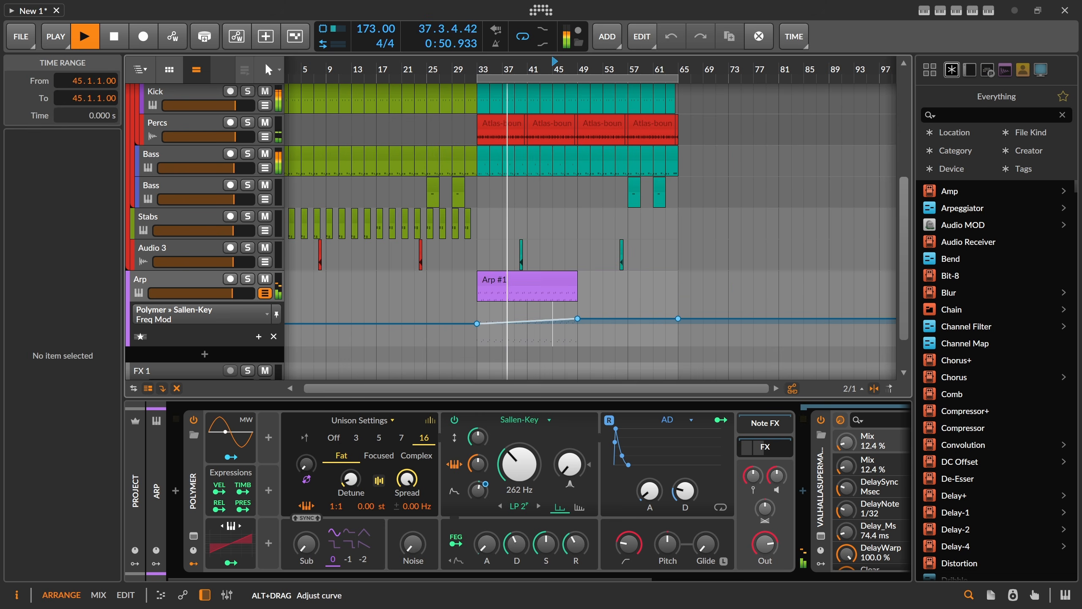
key(space)
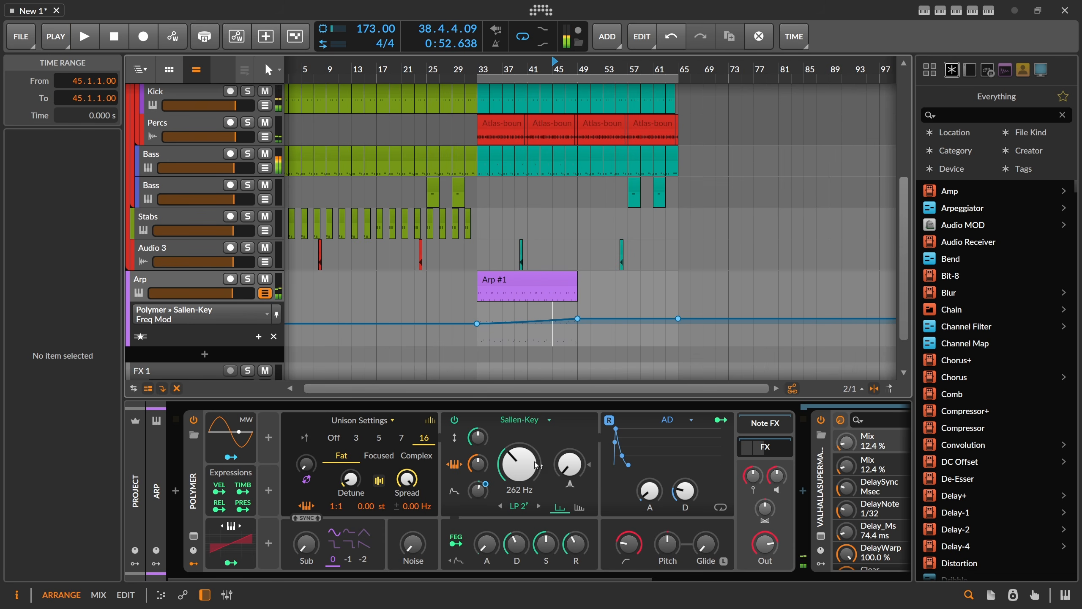
Step: Add a Macro modulator to the Polymer device
click(270, 443)
text(mac)
key(Down)
key(Return)
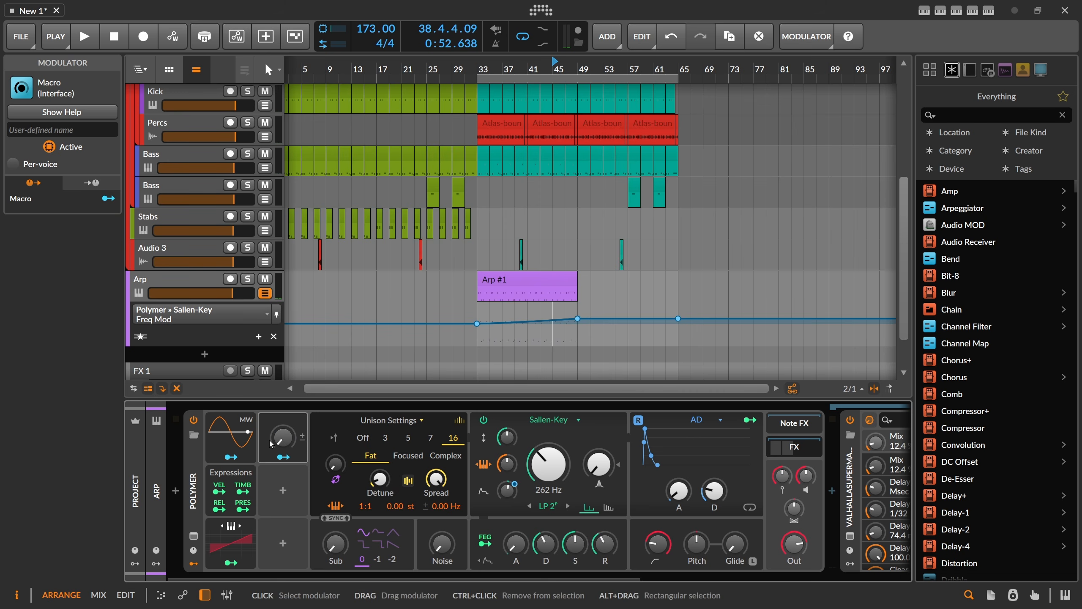
Step: Delete all points from the Arp track's cutoff modulation automation lane
double_click(578, 319)
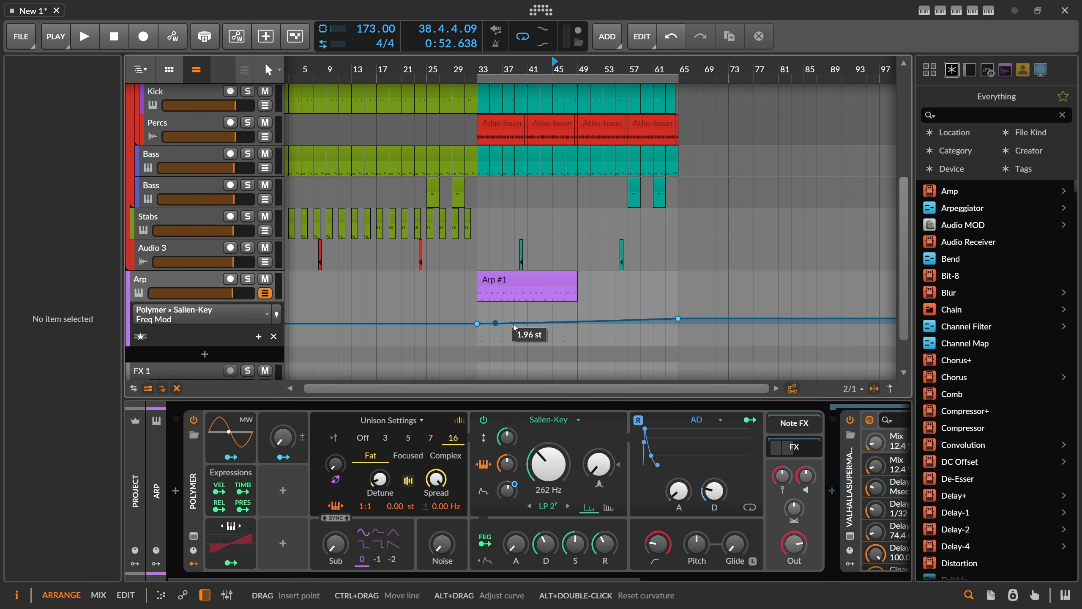
double_click(679, 320)
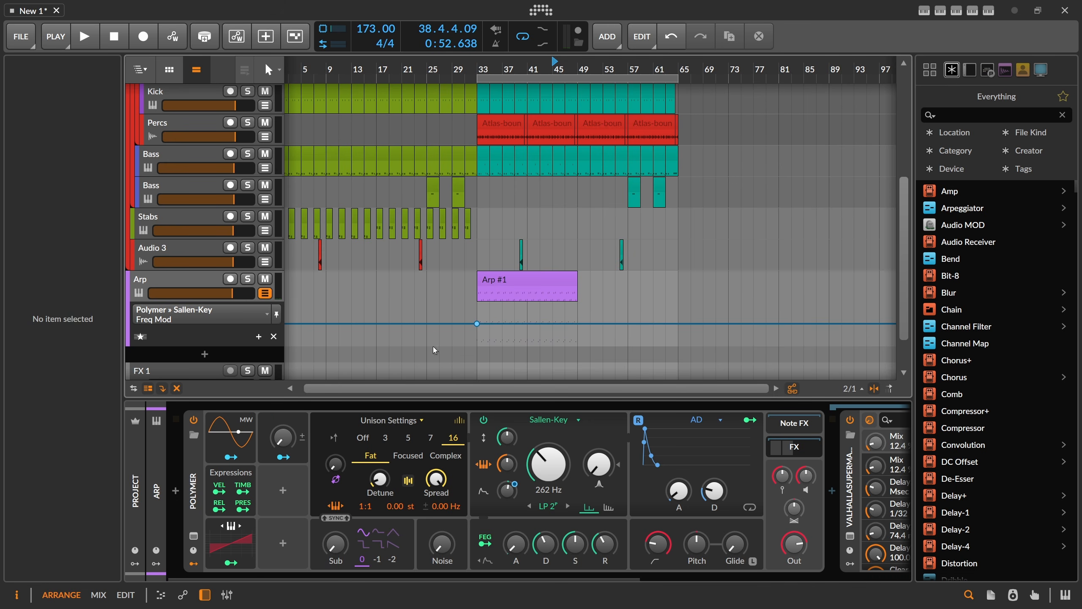
double_click(477, 323)
Step: Map the macro to the cutoff modulation amount at 0.120, the filter envelope's decay, and the AD decay at +0.40, with a brief playback check
click(284, 456)
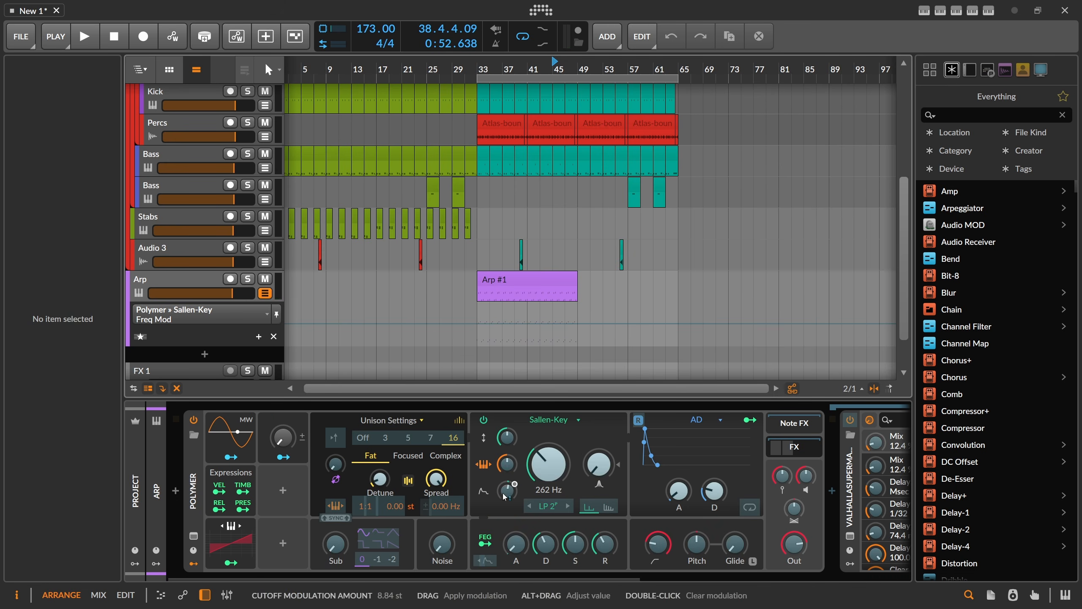
right_click(549, 464)
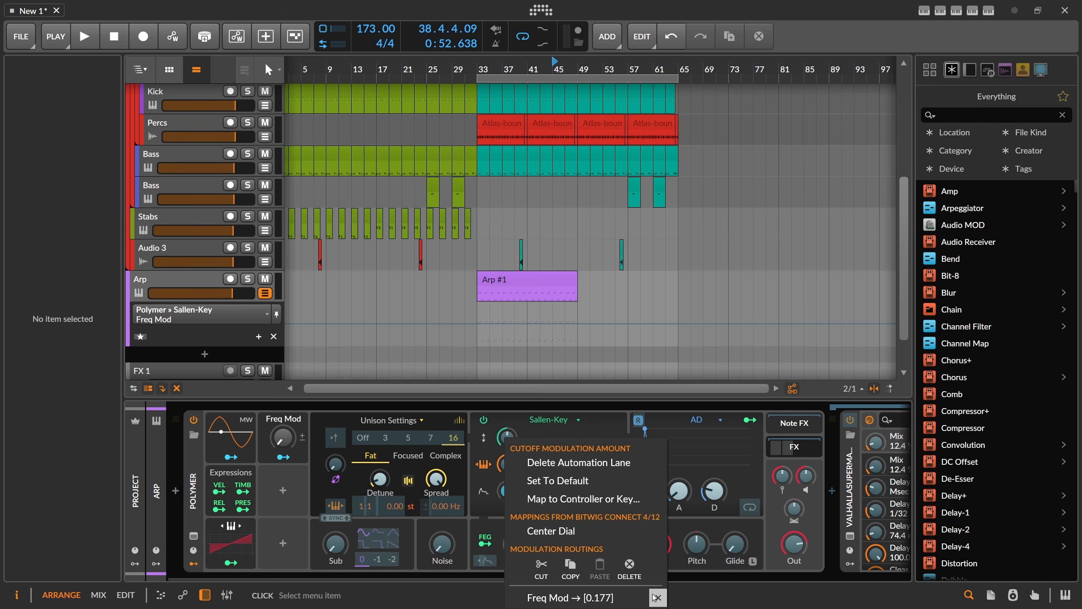
key(Escape)
right_click(511, 501)
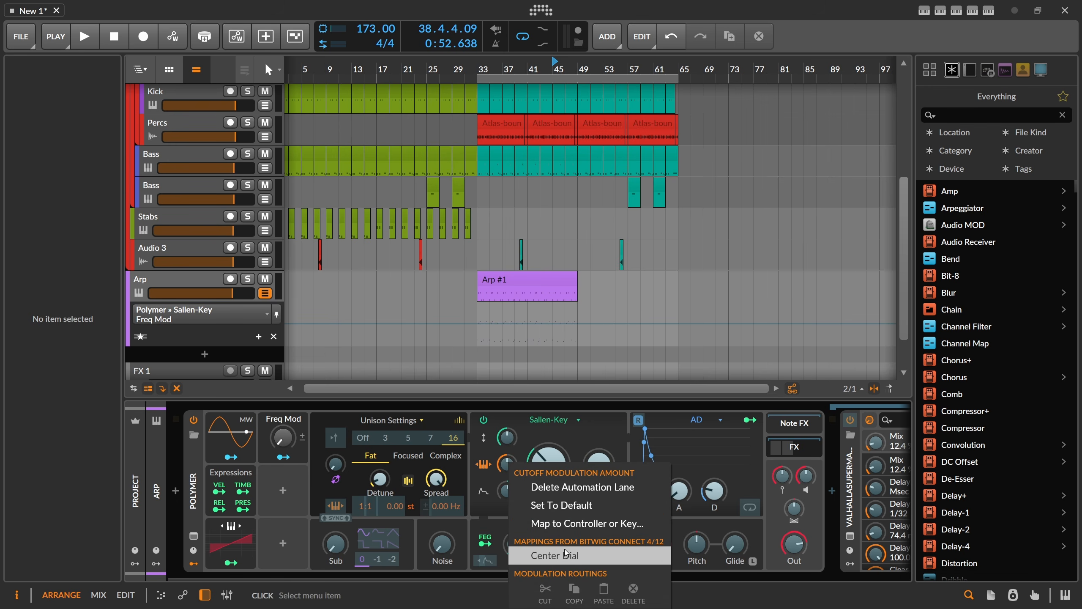
click(515, 487)
click(511, 493)
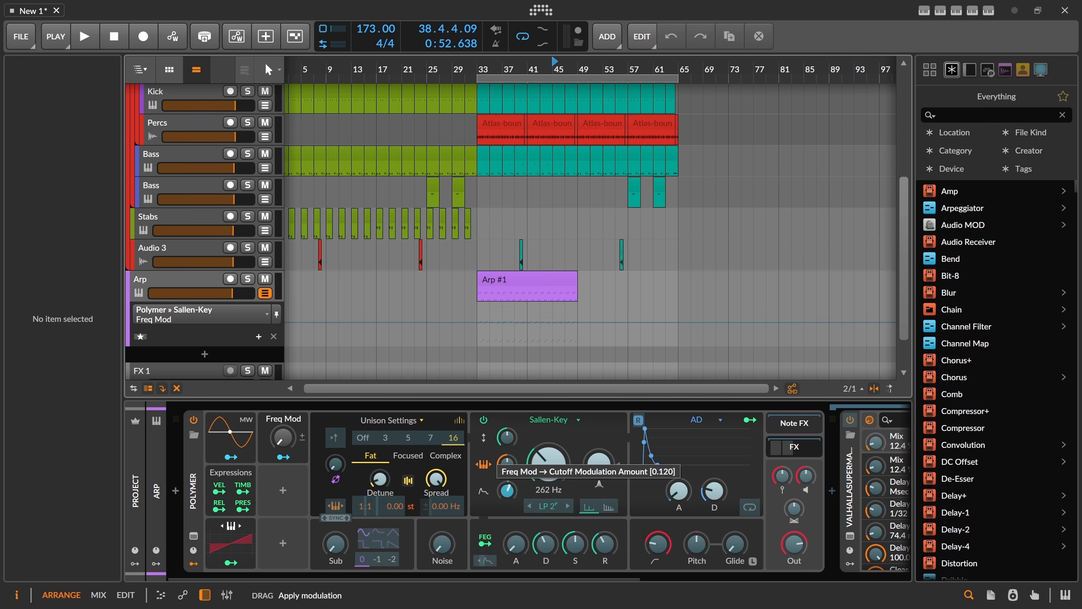
click(546, 542)
click(714, 491)
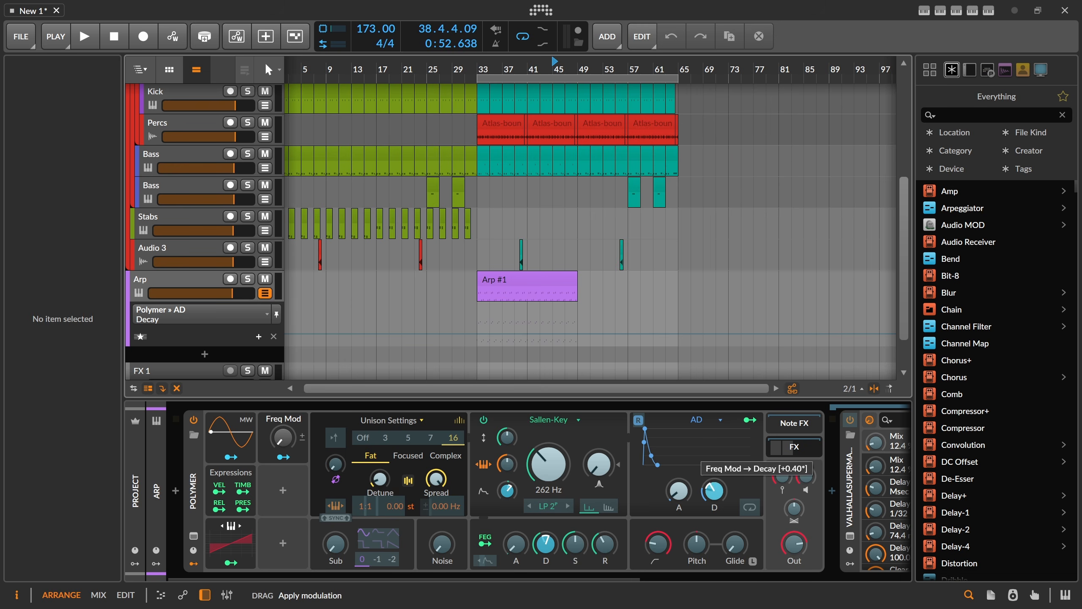
key(space)
key(space)
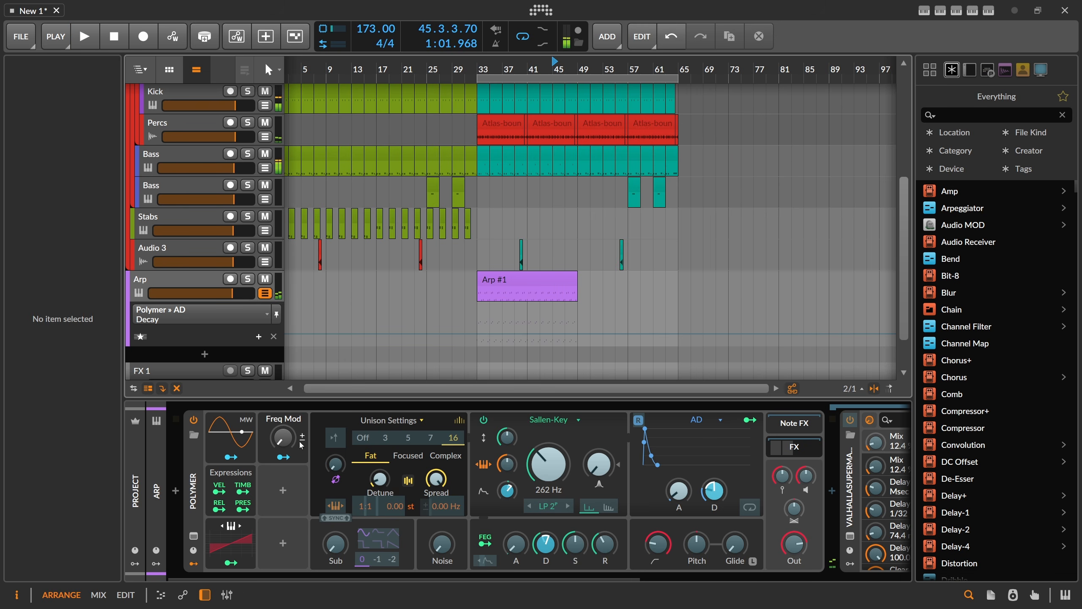
Step: Show the macro's automation and rename the macro as Mod
click(282, 439)
click(292, 417)
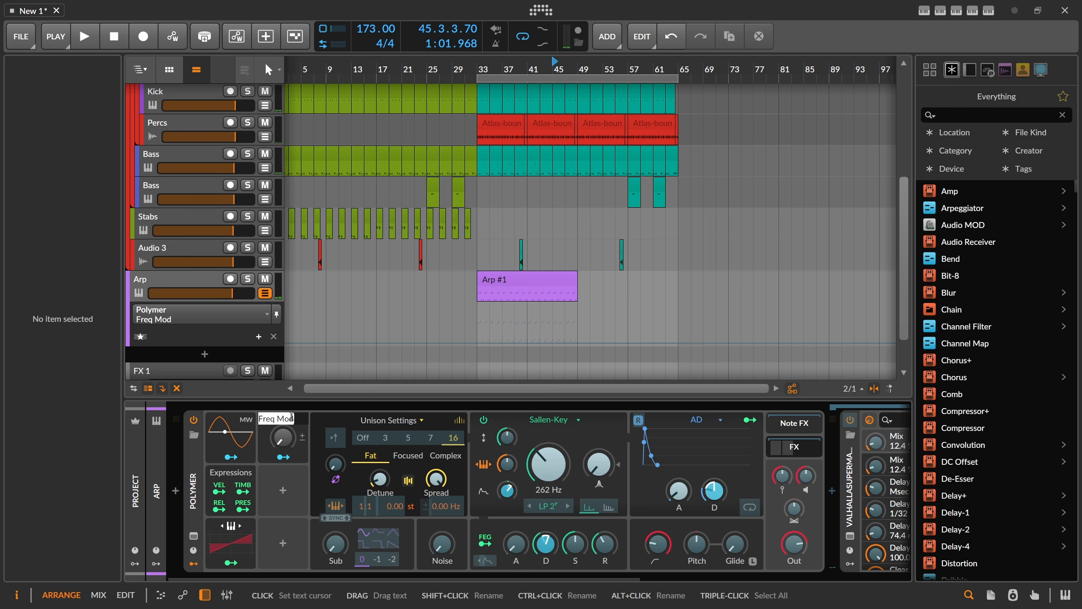
text(Mod)
key(Return)
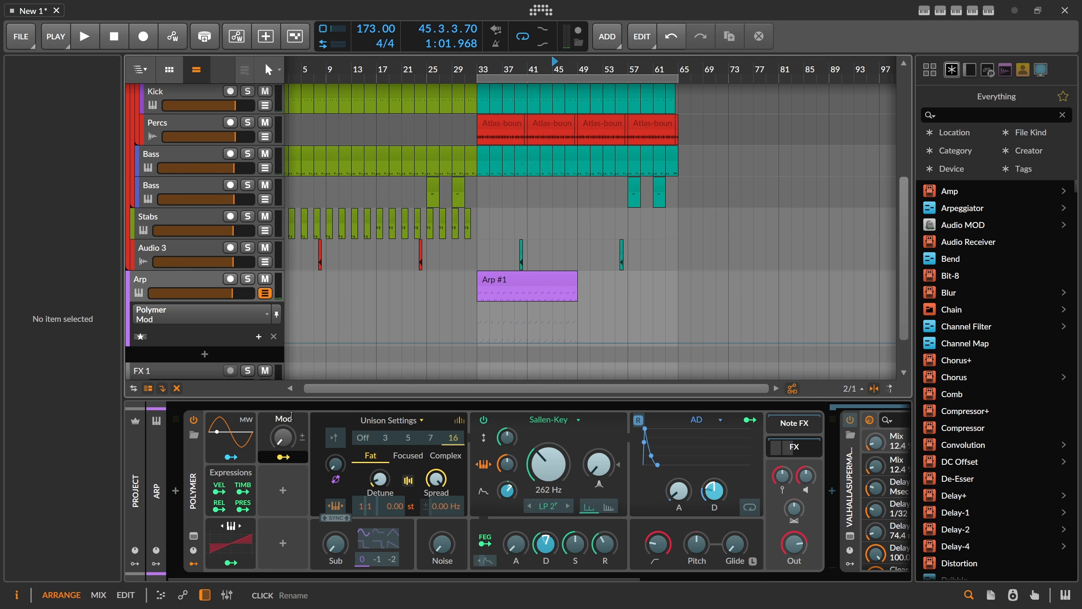
Step: Draw a Mod automation ramp from 0% at bar 33 to 35.9% at bar 49 and start playback
double_click(479, 342)
drag(578, 343, 577, 331)
click(476, 345)
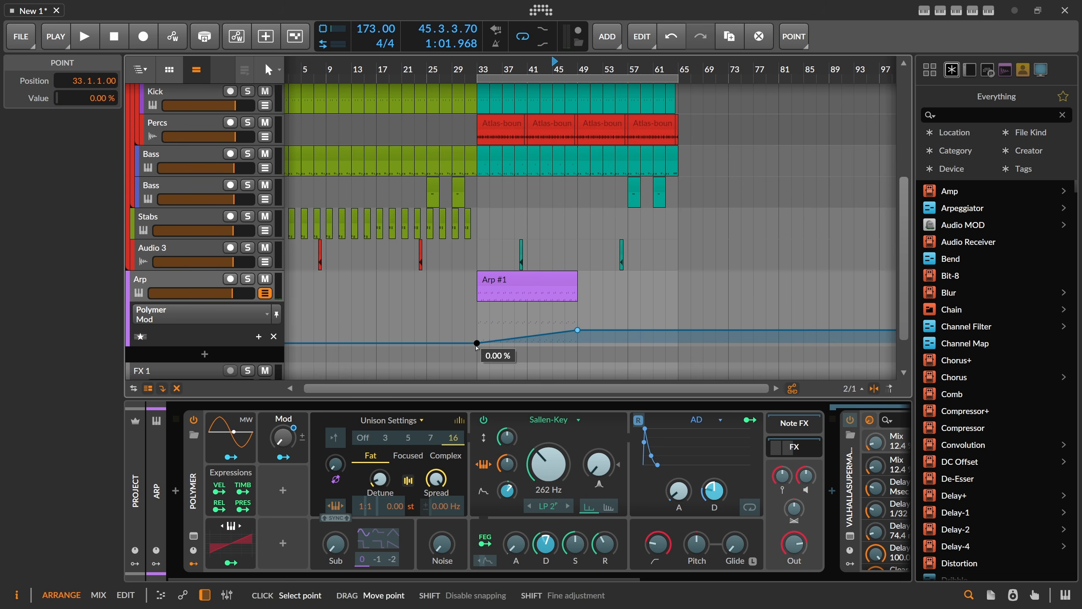
key(space)
click(577, 329)
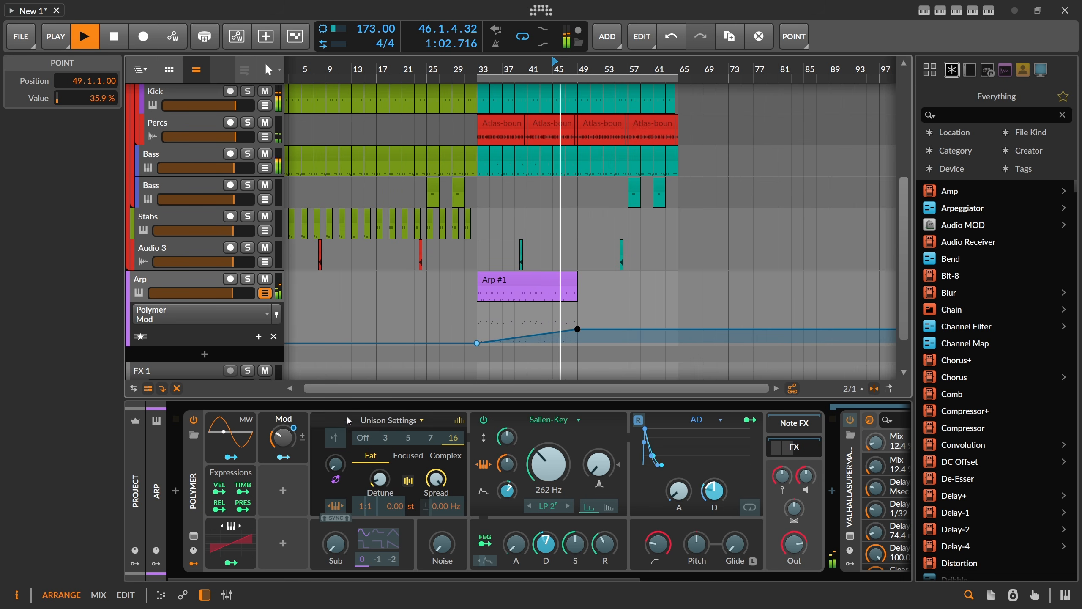
Step: Map Mod to the filter cutoff and to the high-pass at 16 st, and increase its modulation of the AD and filter envelope decays
drag(507, 492, 546, 463)
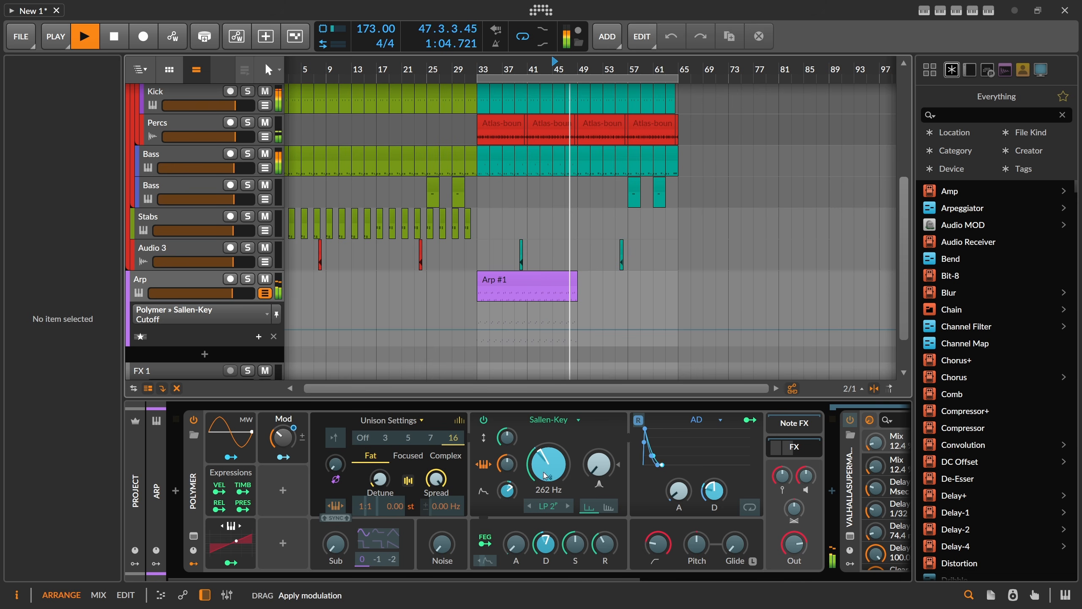
drag(715, 492, 715, 487)
drag(550, 542, 550, 536)
drag(659, 545, 659, 536)
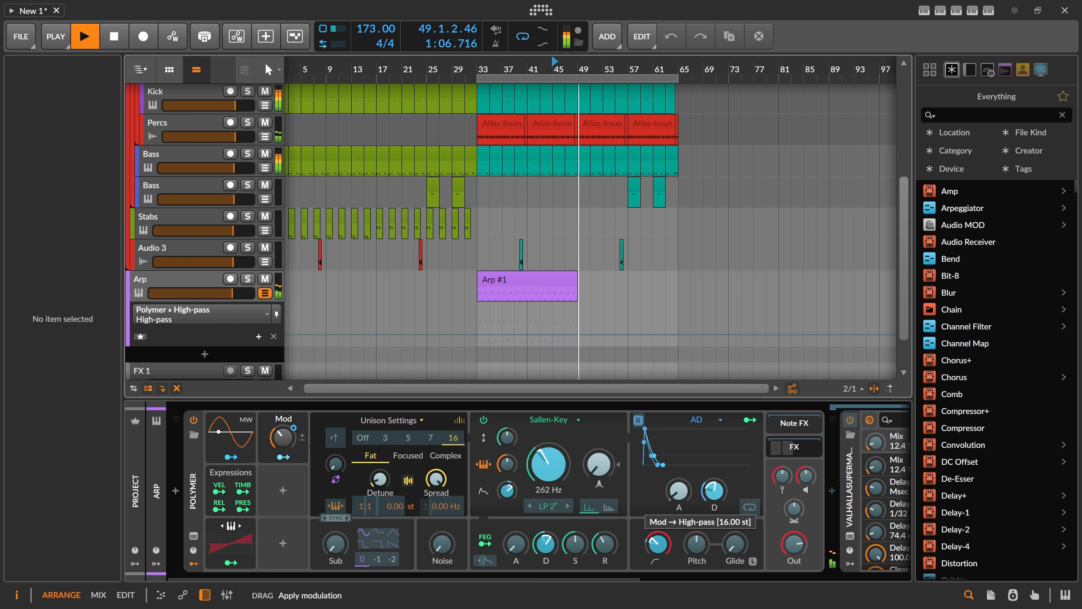
Step: Replay from bar 45 while increasing Mod's modulation of cutoff, AD decay and high-pass, and map it to the unison detune
key(space)
key(space)
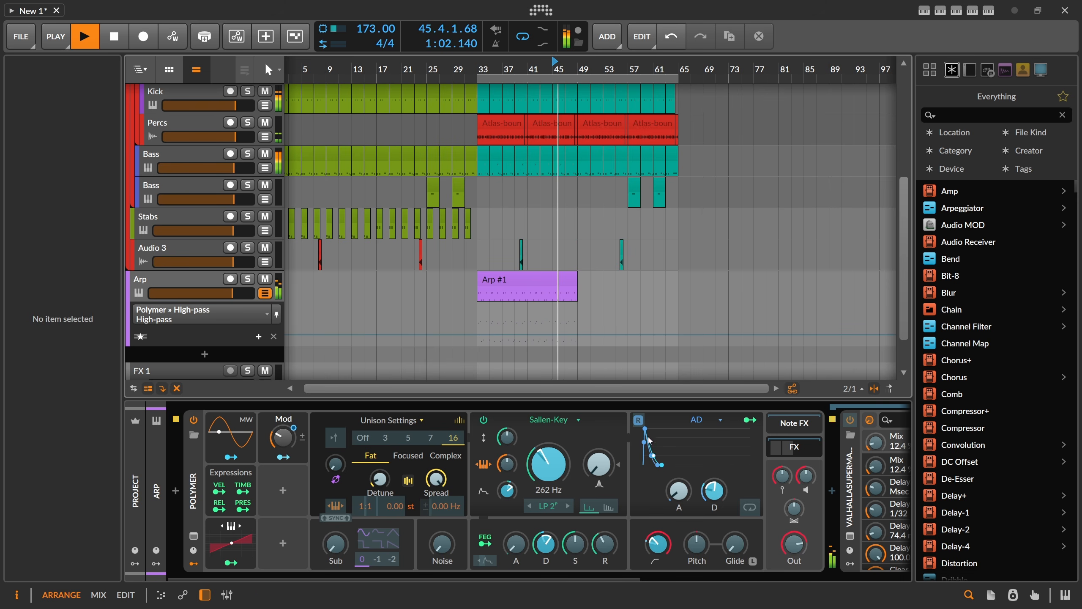
drag(547, 463, 548, 459)
drag(713, 492, 713, 488)
drag(658, 544, 659, 541)
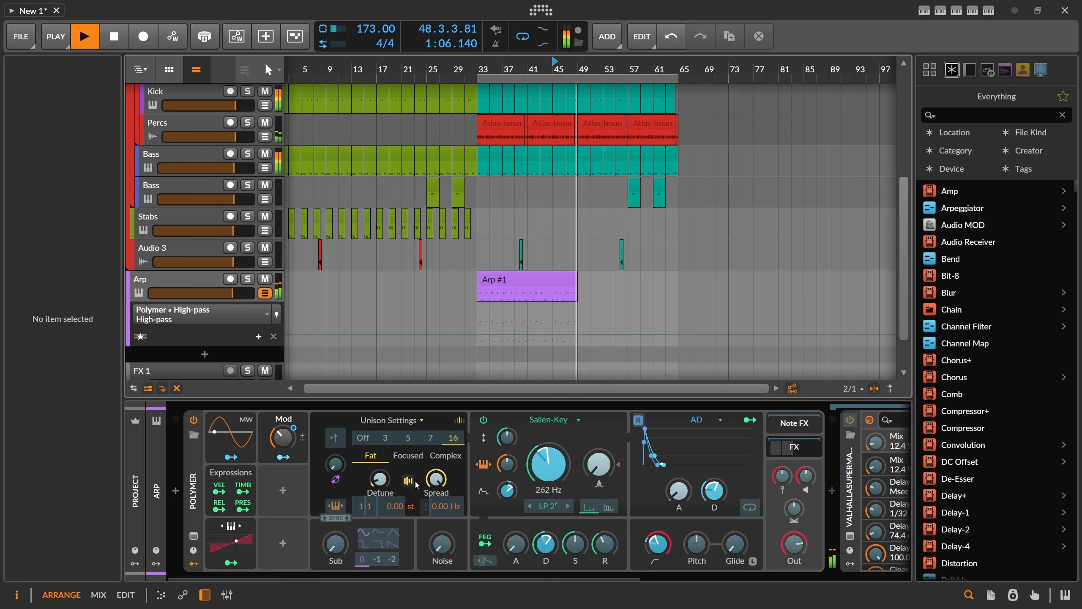
drag(379, 478, 379, 480)
key(space)
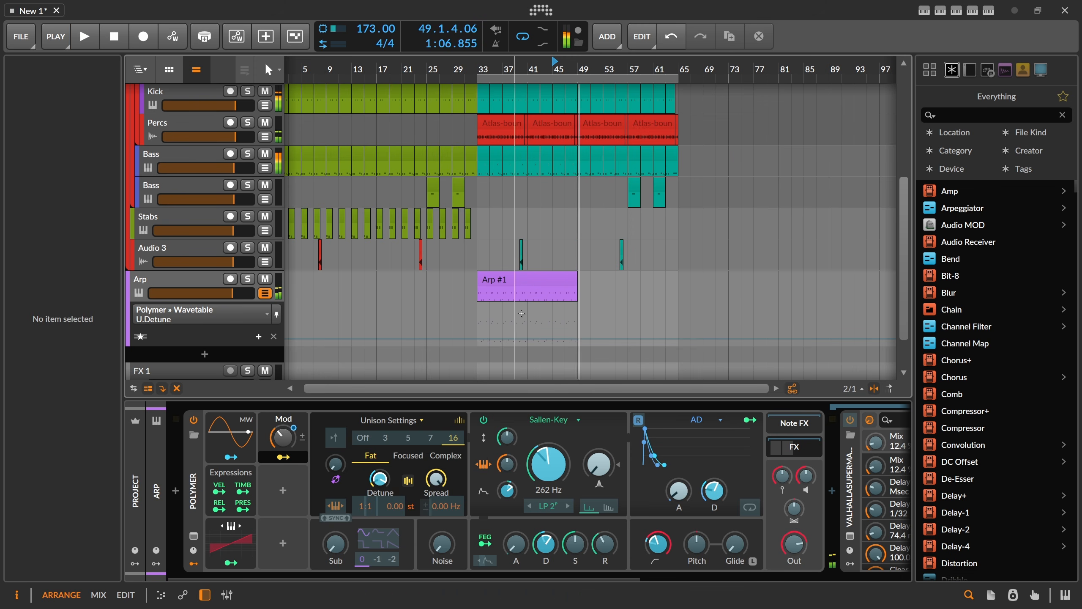
Step: Duplicate the 16-bar Arp clip to bar 49 and play the section from bar 33 with the Delay-2 device in view
click(528, 282)
key(ctrl+d)
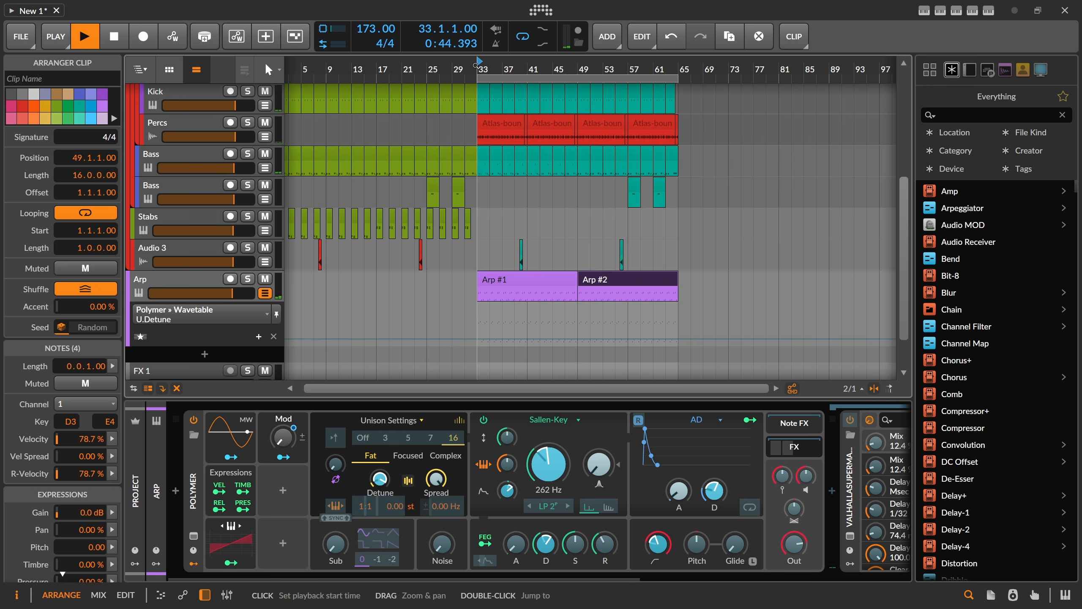
key(space)
drag(410, 578, 683, 578)
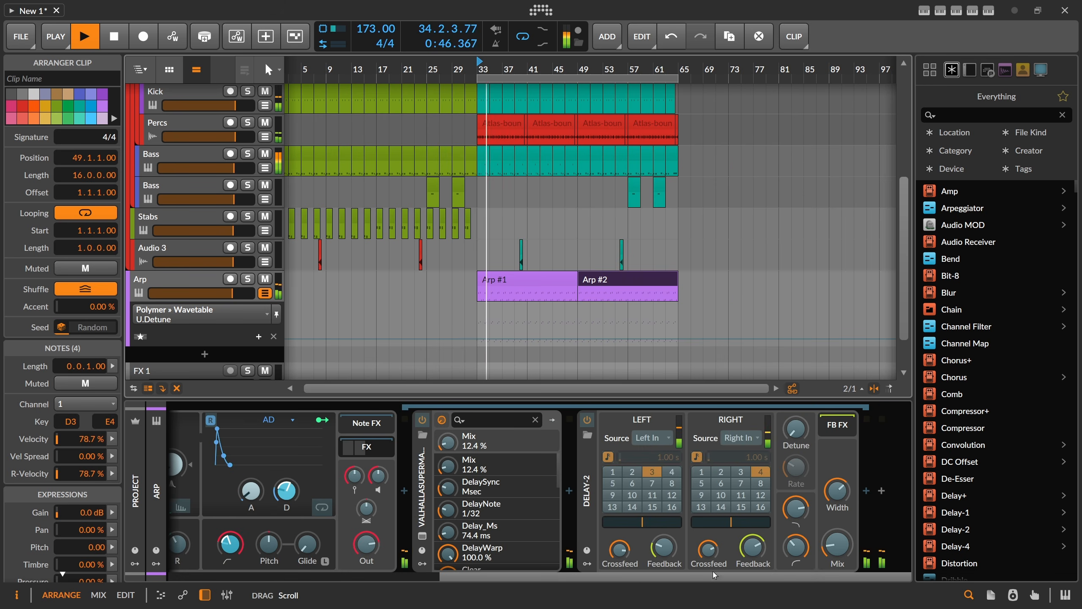
Step: Map Mod to the Delay-2 mix and to ValhallaSupermassive's delay time, raising the delay's base value to 98.4 ms
drag(837, 545, 837, 521)
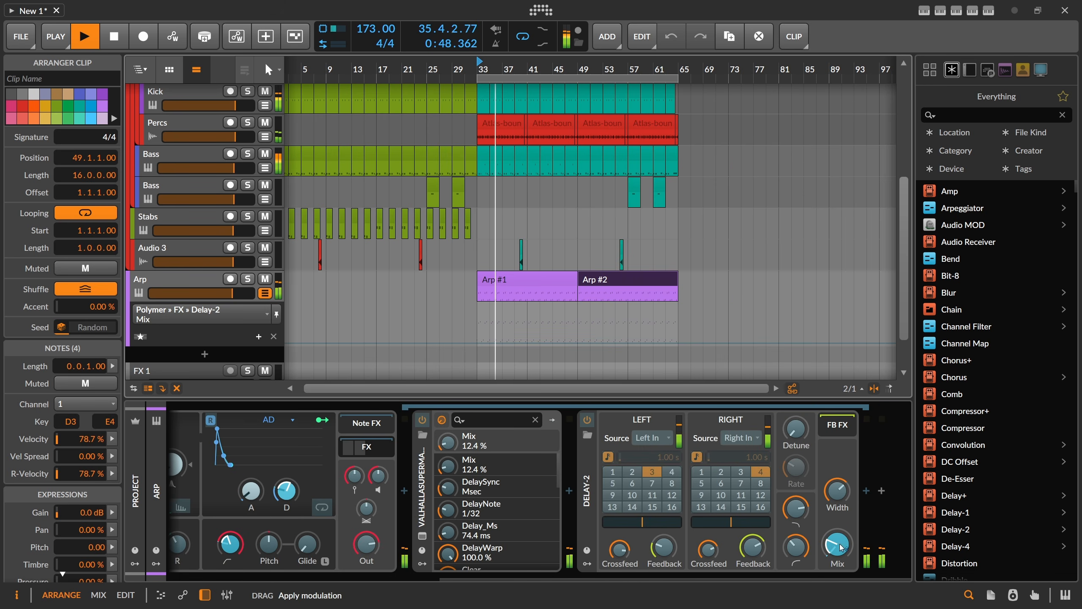
click(423, 536)
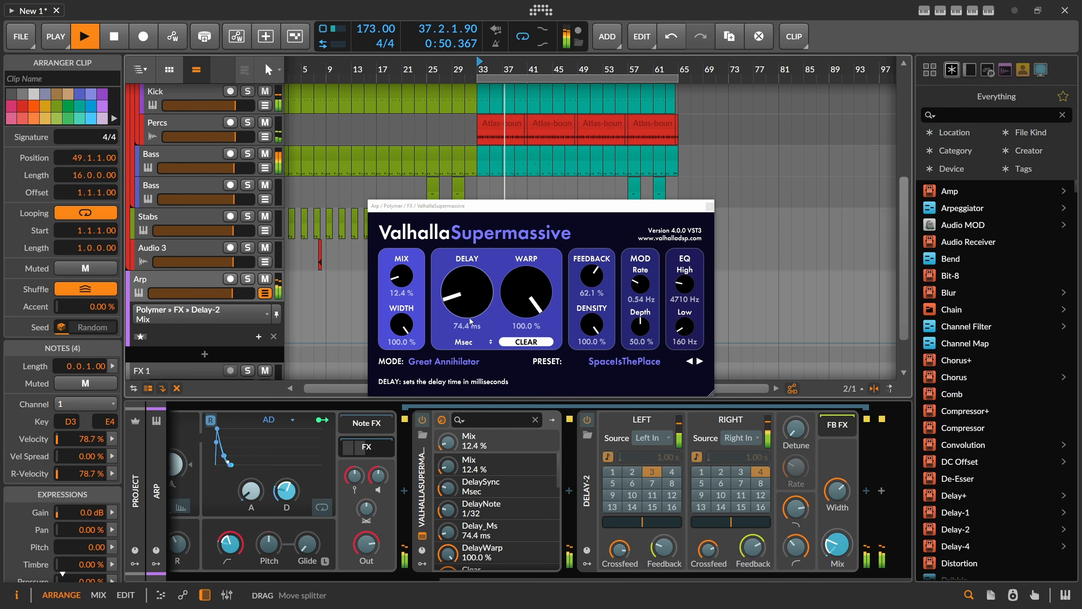
drag(464, 297, 463, 288)
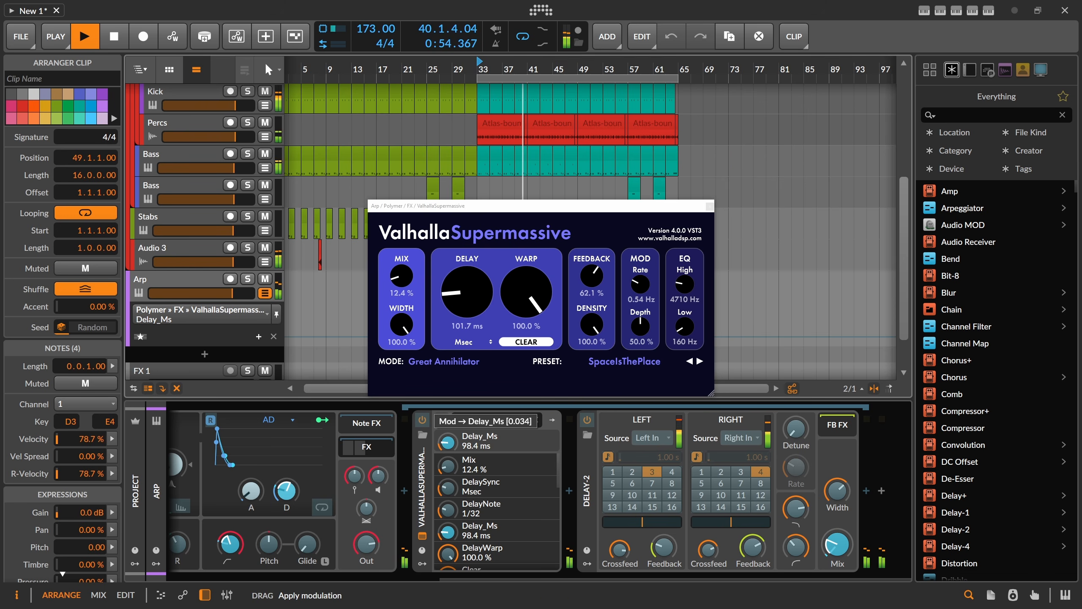
drag(448, 442, 448, 441)
Step: Set the ValhallaSupermassive mix to 13.2%, map Mod to it, and close the plug-in window
drag(401, 277, 401, 275)
drag(447, 437, 448, 432)
click(710, 206)
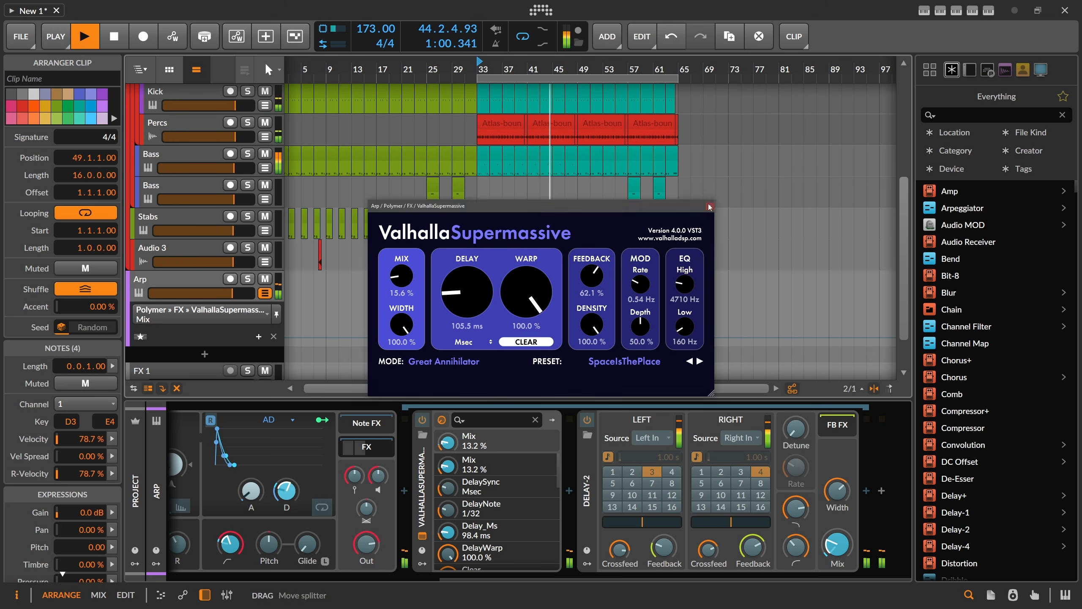
Step: Display the Arp track's Mod automation and bend both ramps into curves that rise slowly at first
click(265, 293)
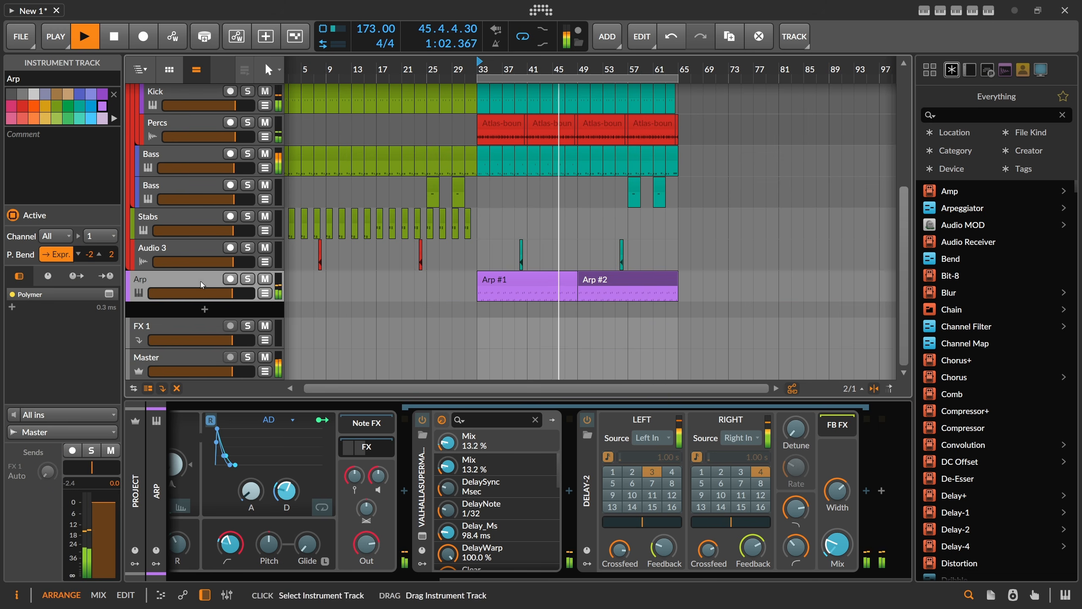
scroll(514, 175, down, 2)
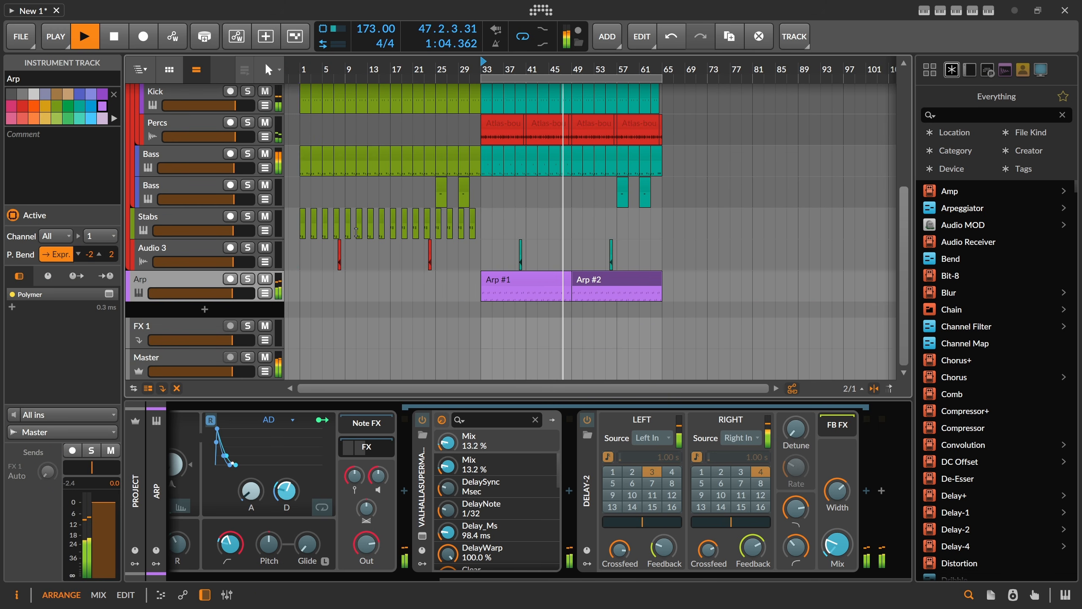
click(265, 293)
scroll(262, 289, down, 2)
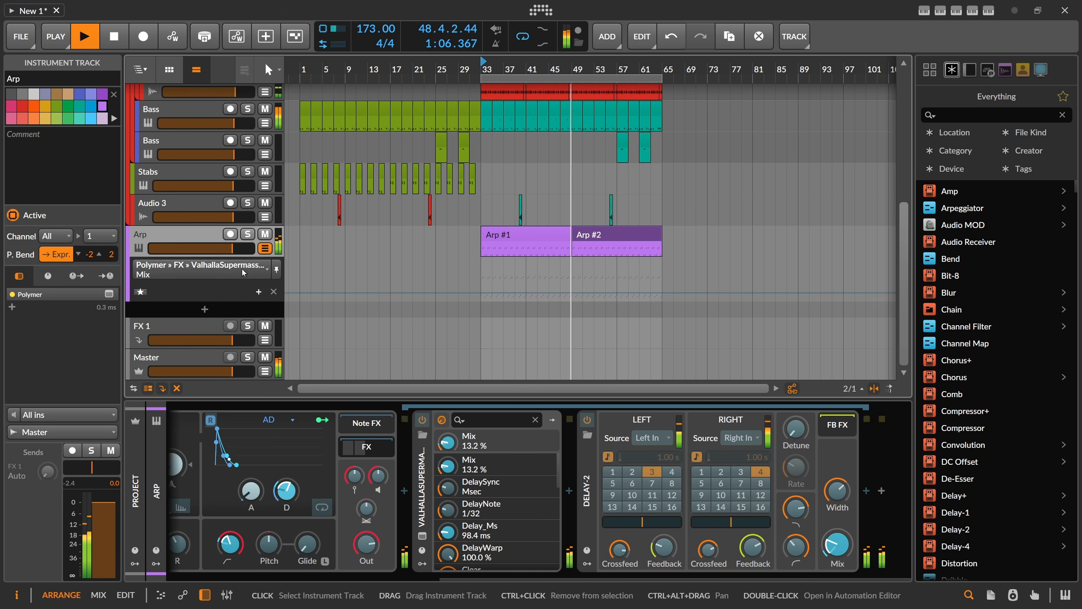
click(241, 270)
click(220, 292)
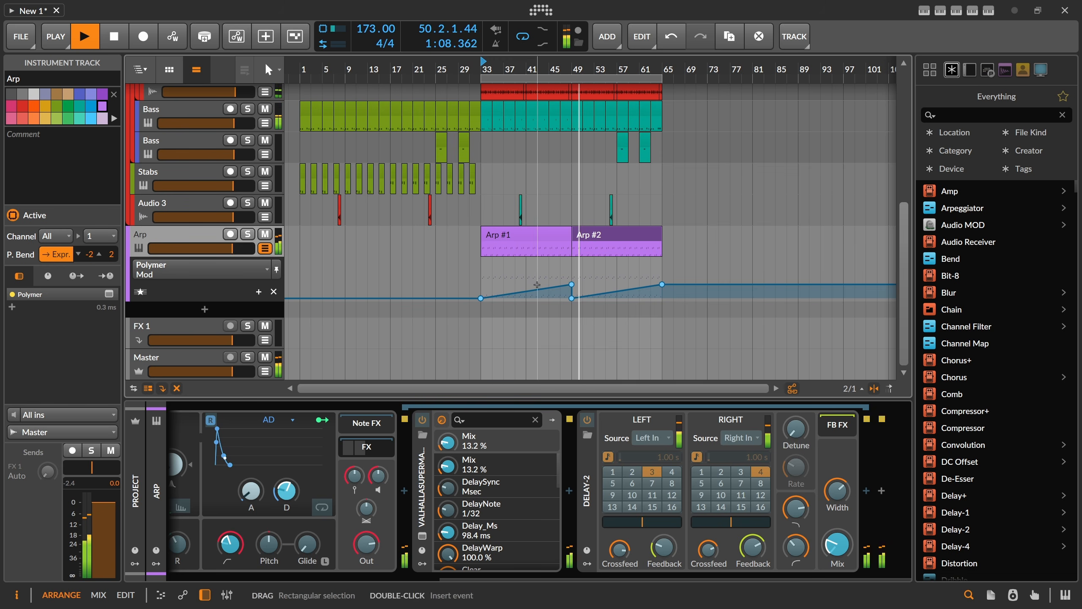
drag(618, 292, 619, 295)
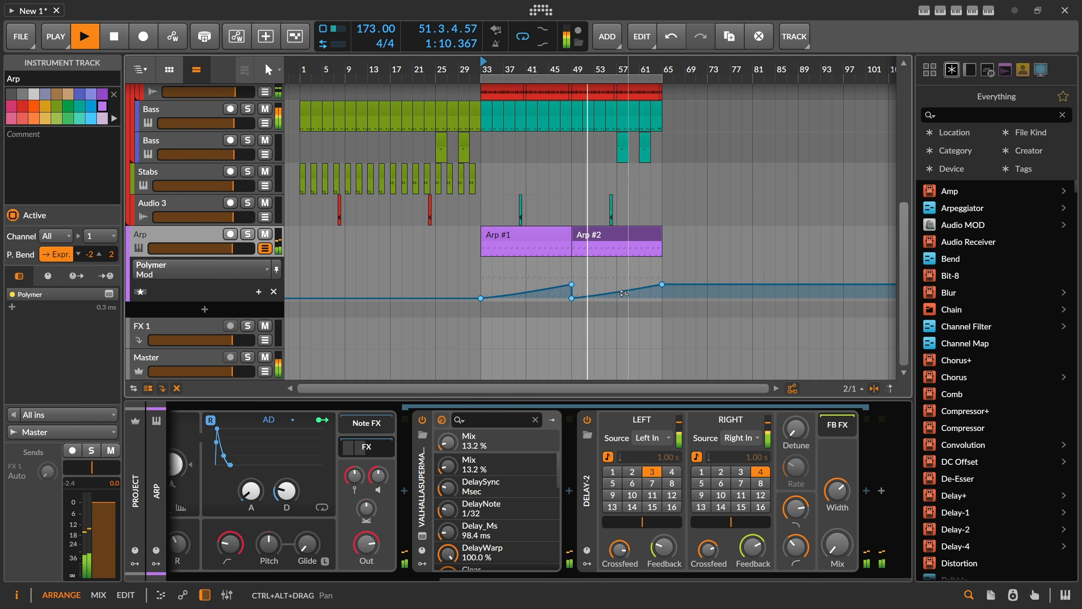
Step: Stop playback and transpose all four notes of the second Arp clip up one octave
double_click(584, 236)
key(space)
scroll(521, 220, down, 3)
scroll(464, 83, down, 5)
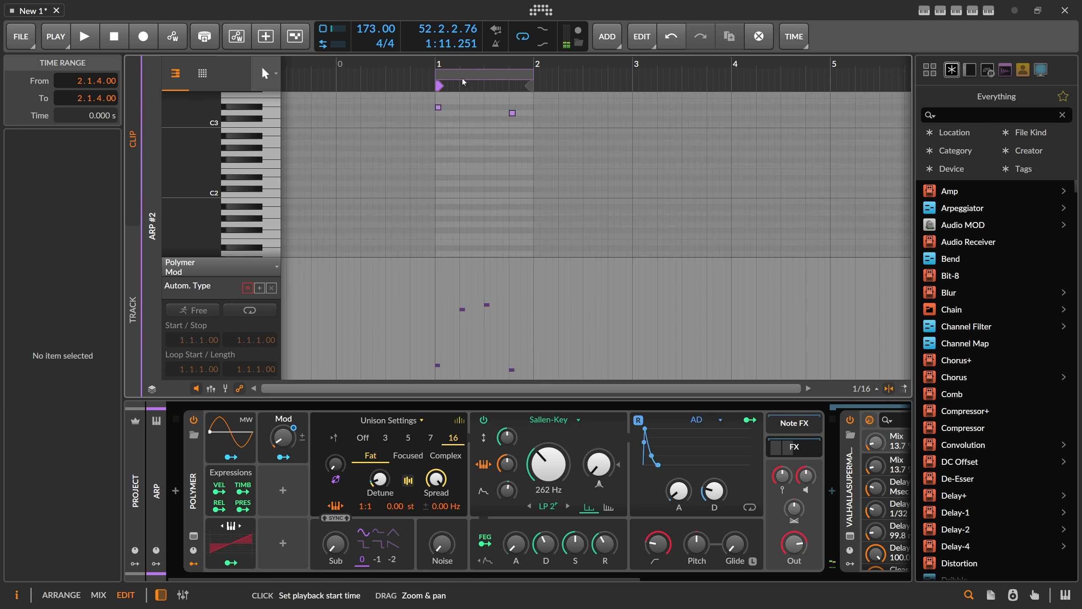
scroll(489, 128, up, 3)
drag(427, 117, 567, 251)
key(shift+Up)
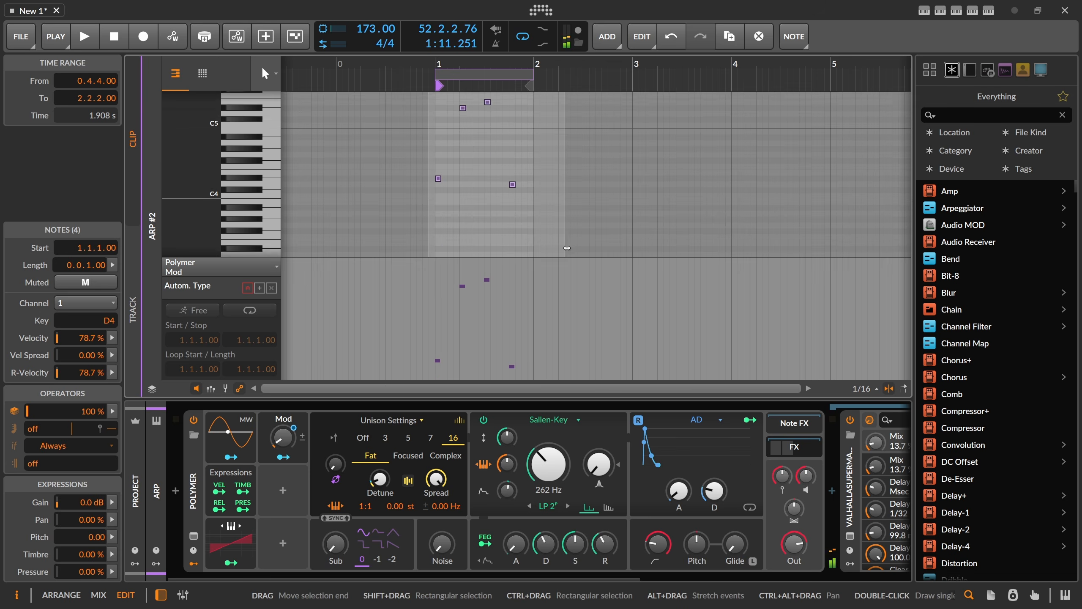
Step: Set the playback start to bar 49 of the arrangement and play the second Arp clip
key(Tab)
key(space)
key(space)
click(576, 79)
key(space)
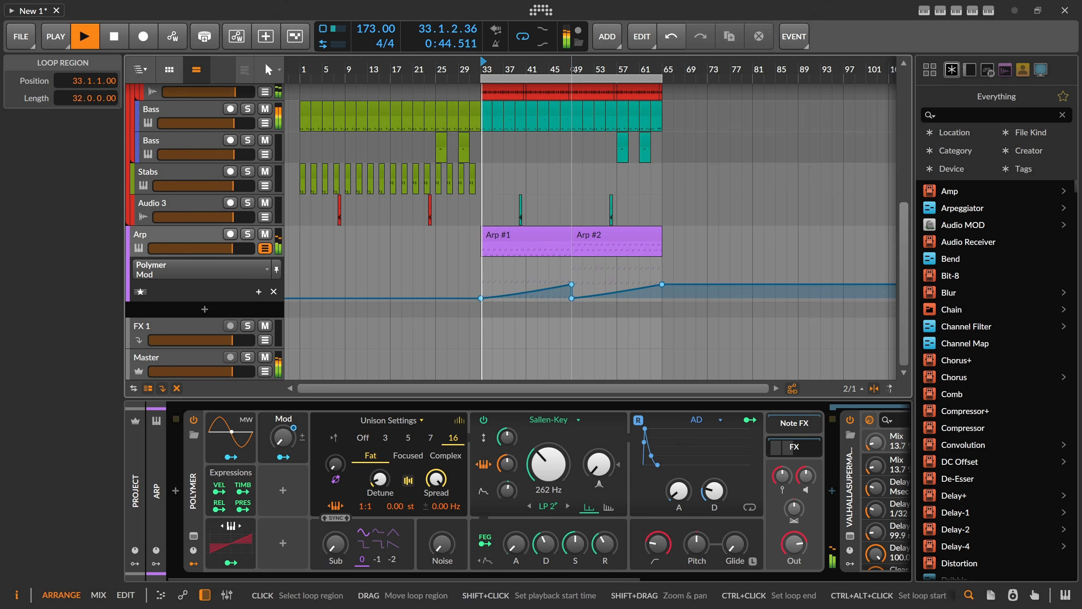
key(space)
click(575, 69)
key(space)
click(595, 235)
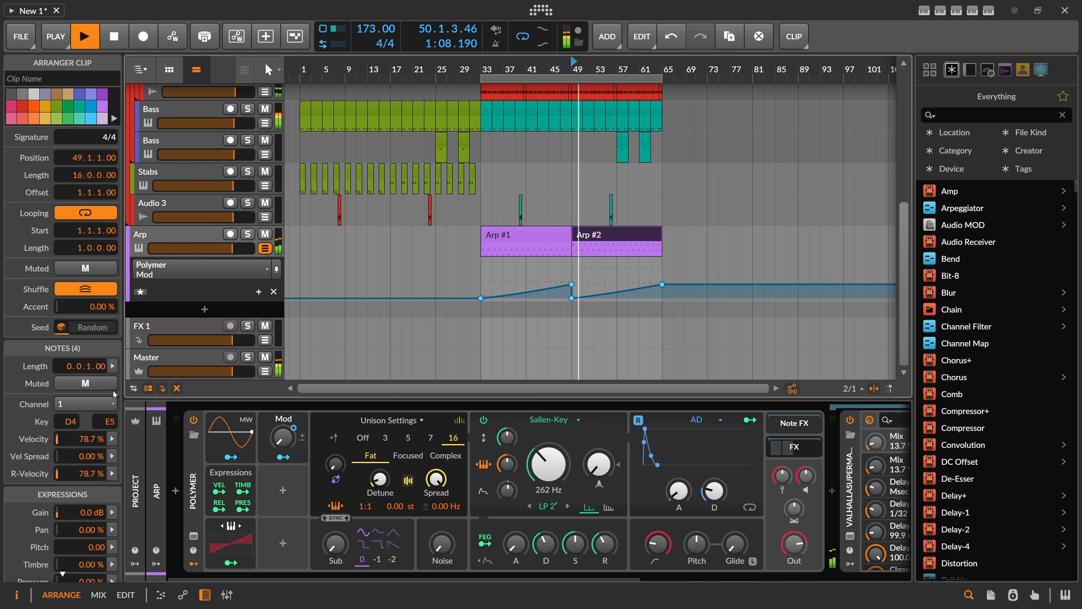
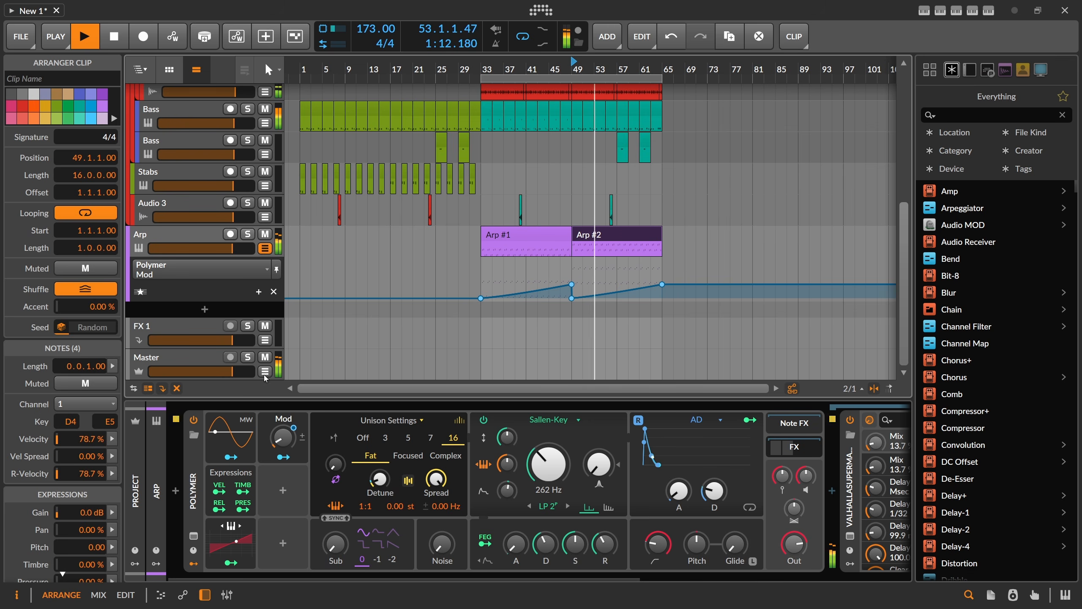
Step: Lengthen the filter envelope attack in the Arp's Polymer and set its AD attack to 5.67 ms
click(178, 237)
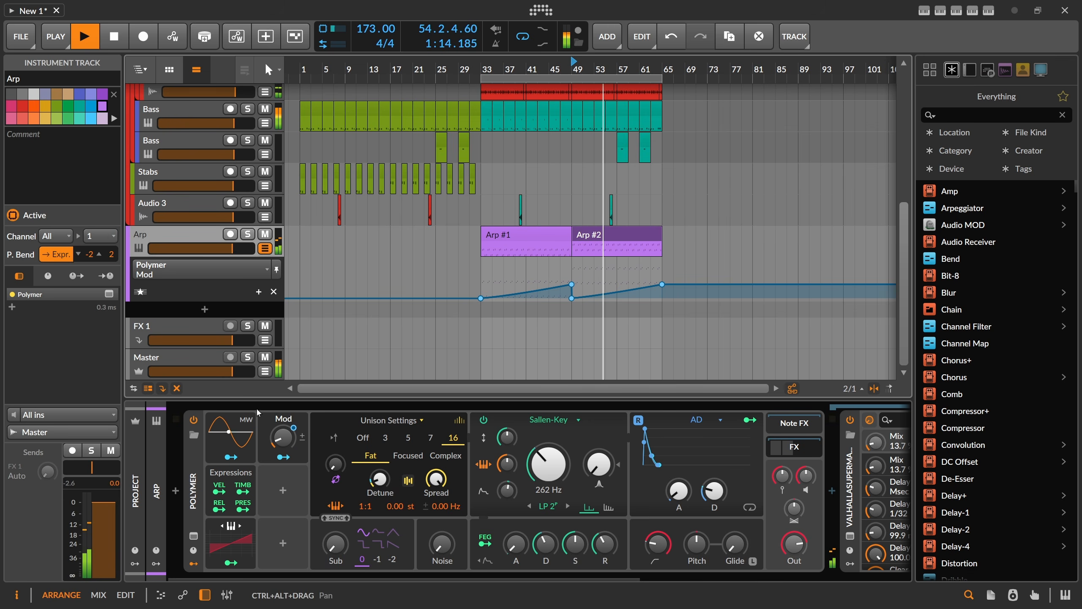
click(516, 544)
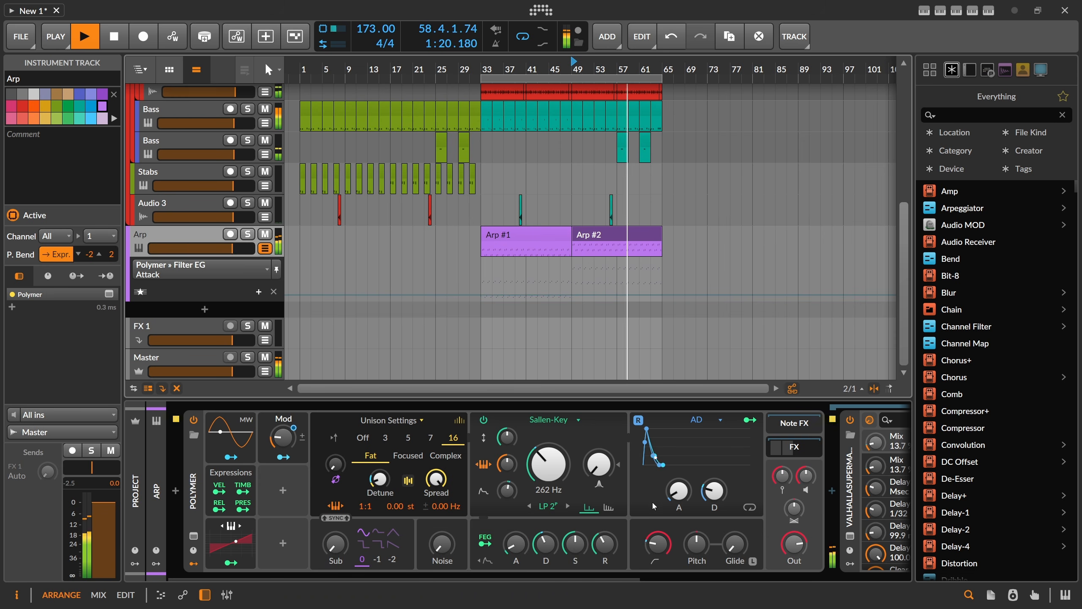
click(679, 493)
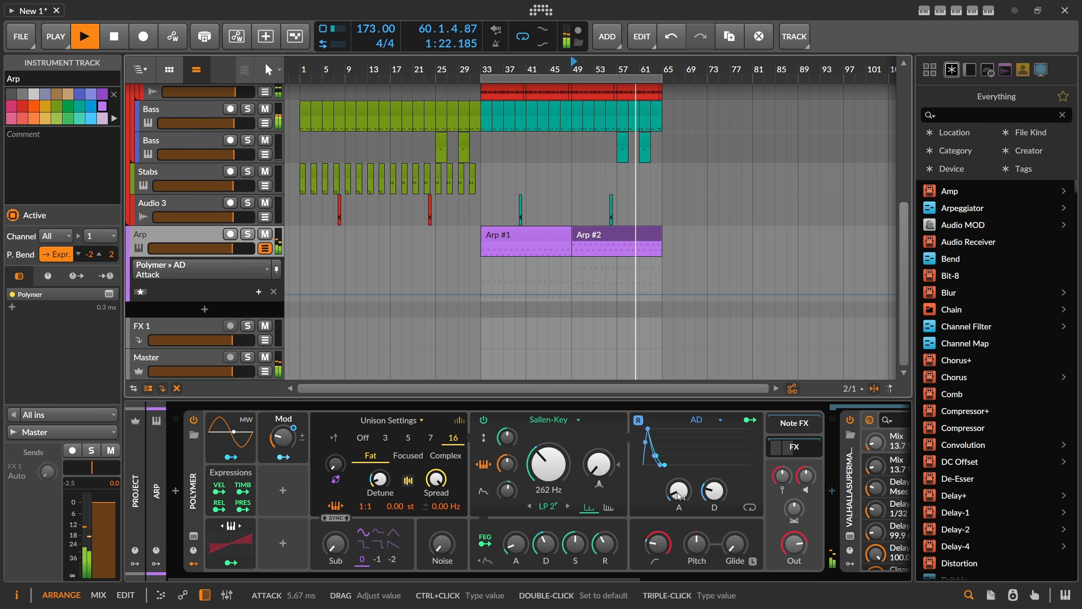
Step: Fold away the Arp Polymer's FX chain and set the synth's output to -5 dB
click(800, 456)
ctrl+click(797, 544)
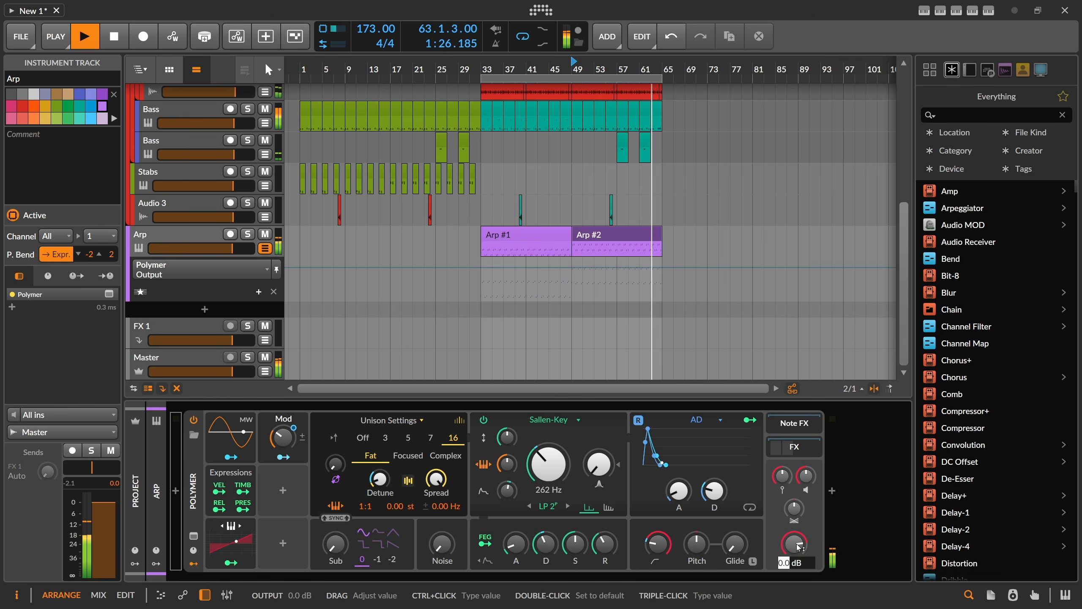
text(-5)
key(Return)
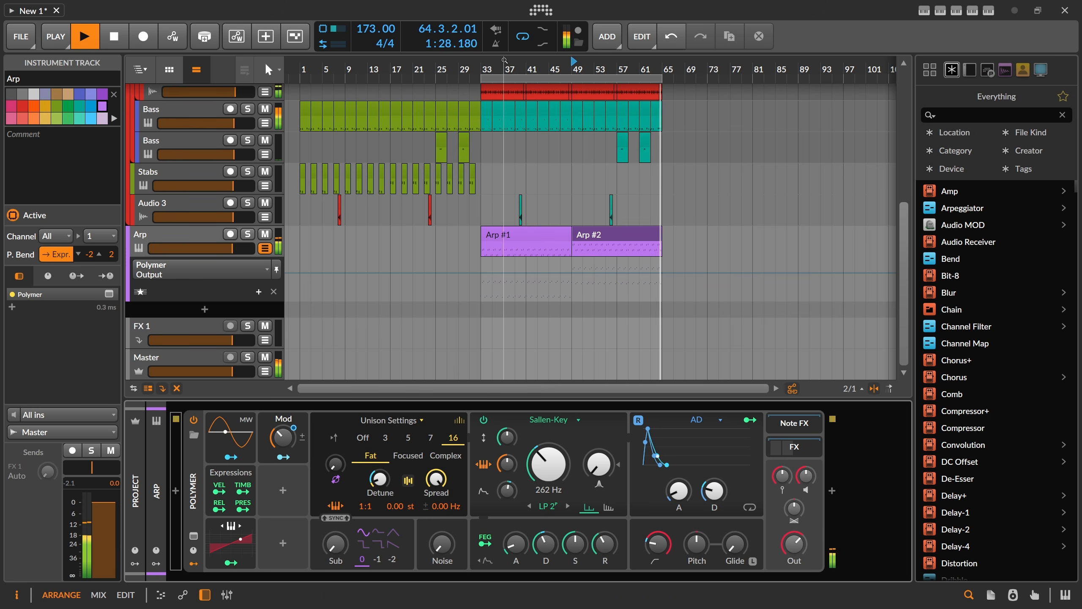
Step: Extend the loop region to 64 bars starting at bar 1 and play the arrangement from the beginning
drag(482, 79, 276, 83)
scroll(277, 86, up, 5)
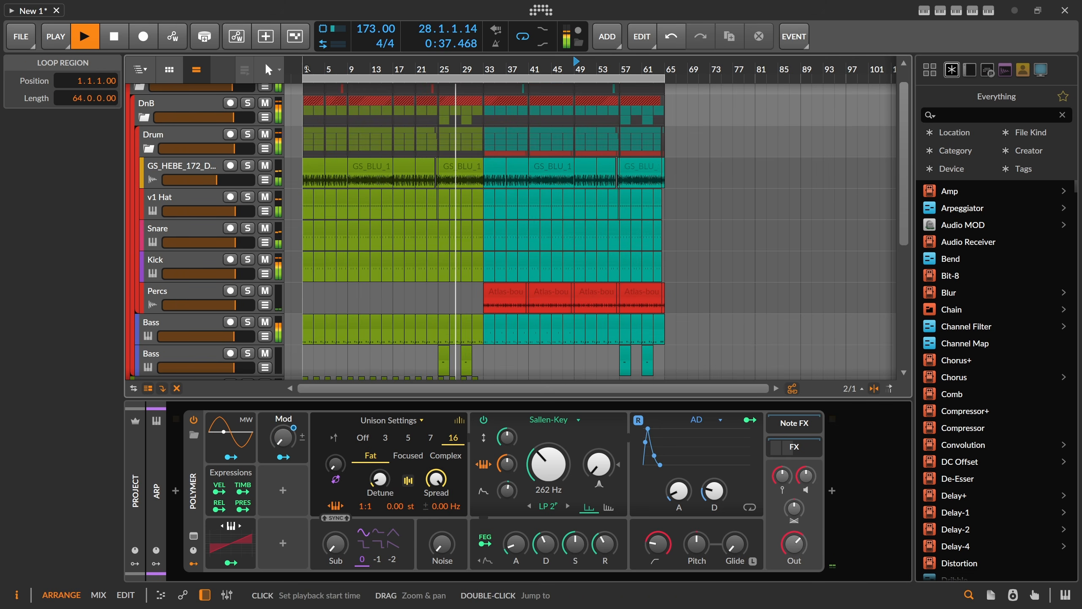
scroll(326, 104, down, 5)
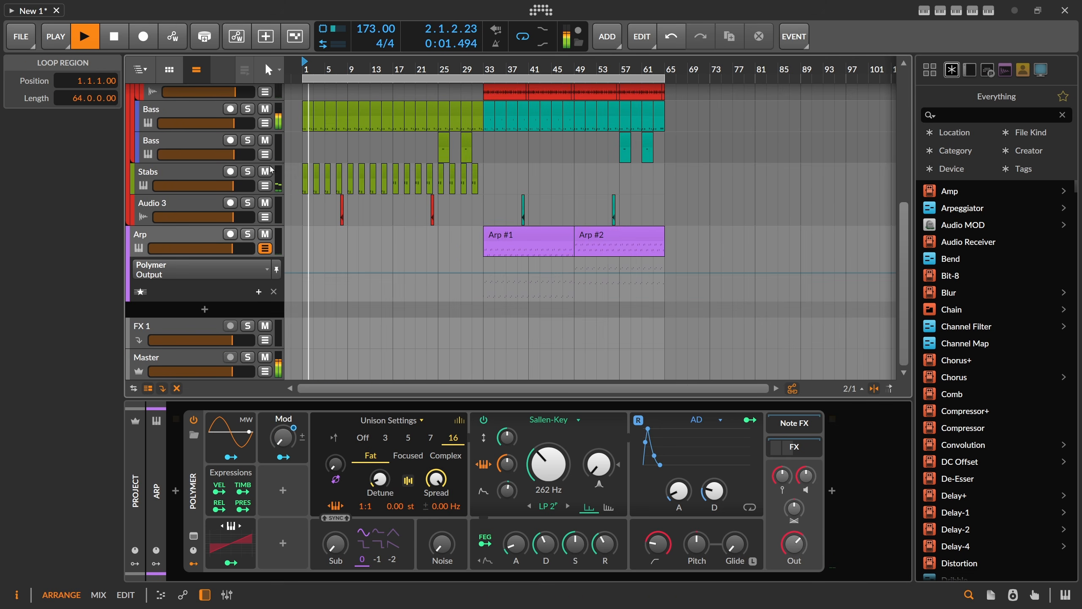
Step: Set the Stabs Polymer's envelope cutoff modulation amount to 49.37 st and adjust its unison detune
click(216, 172)
drag(498, 464, 499, 464)
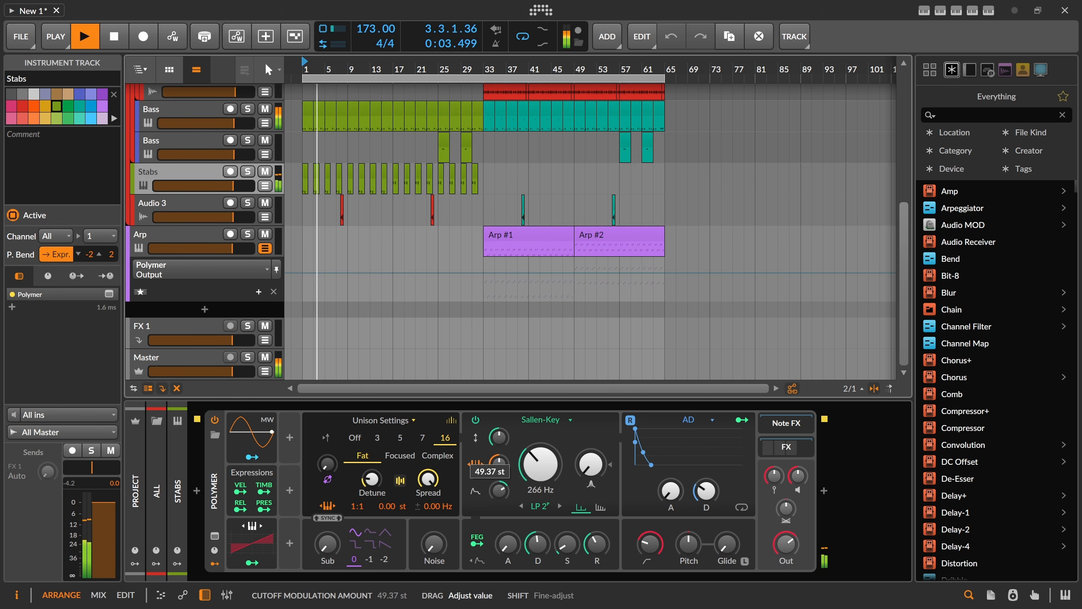
drag(371, 478, 372, 480)
key(space)
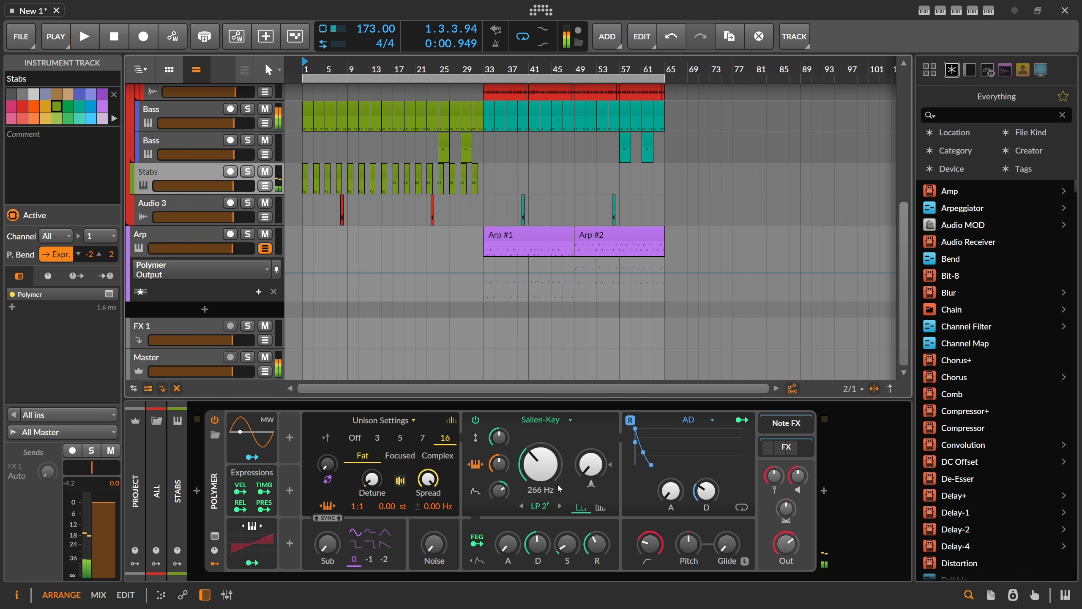
Step: Lengthen the AD decay of the Stabs Polymer while replaying the opening stab
key(space)
key(space)
drag(706, 491, 706, 480)
key(space)
key(space)
key(space)
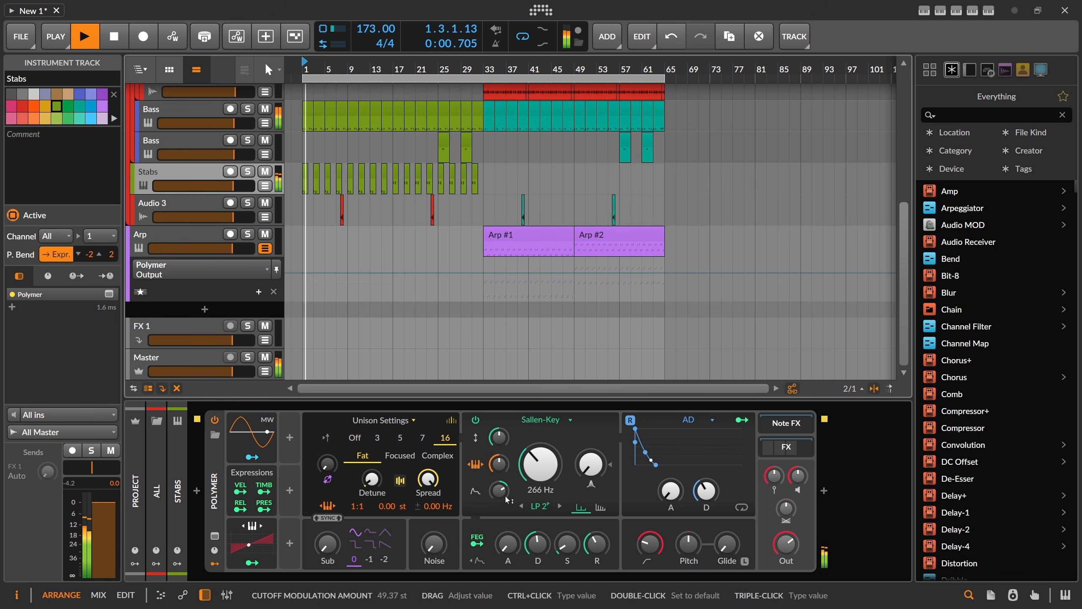
Step: Lower the Stabs filter's cutoff modulation amount to 21.26 st and raise its resonance while replaying the opening
drag(499, 463, 498, 468)
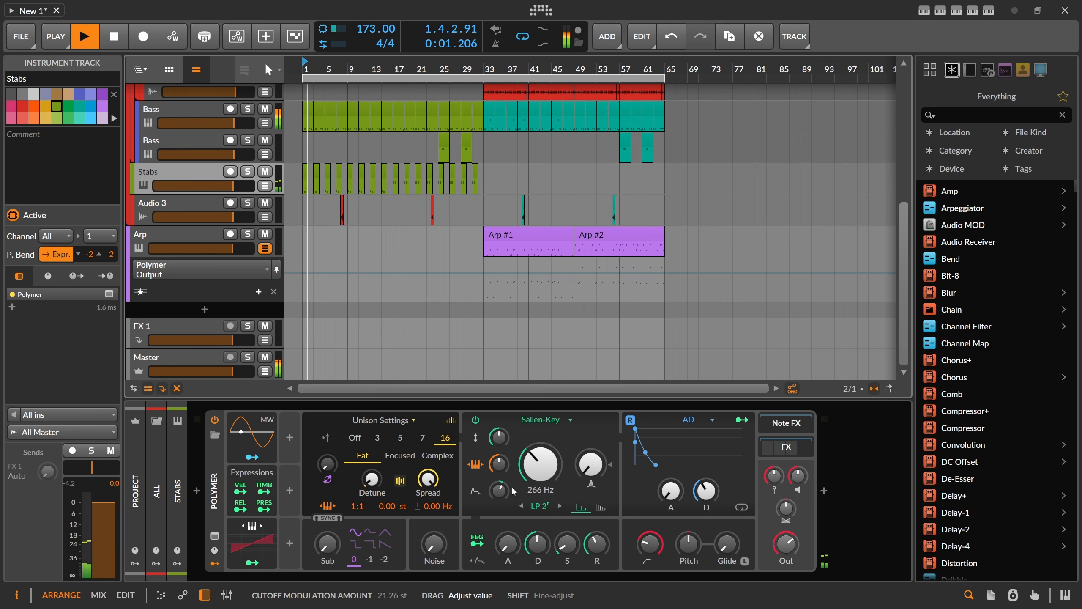
key(space)
drag(591, 464, 591, 446)
key(space)
key(space)
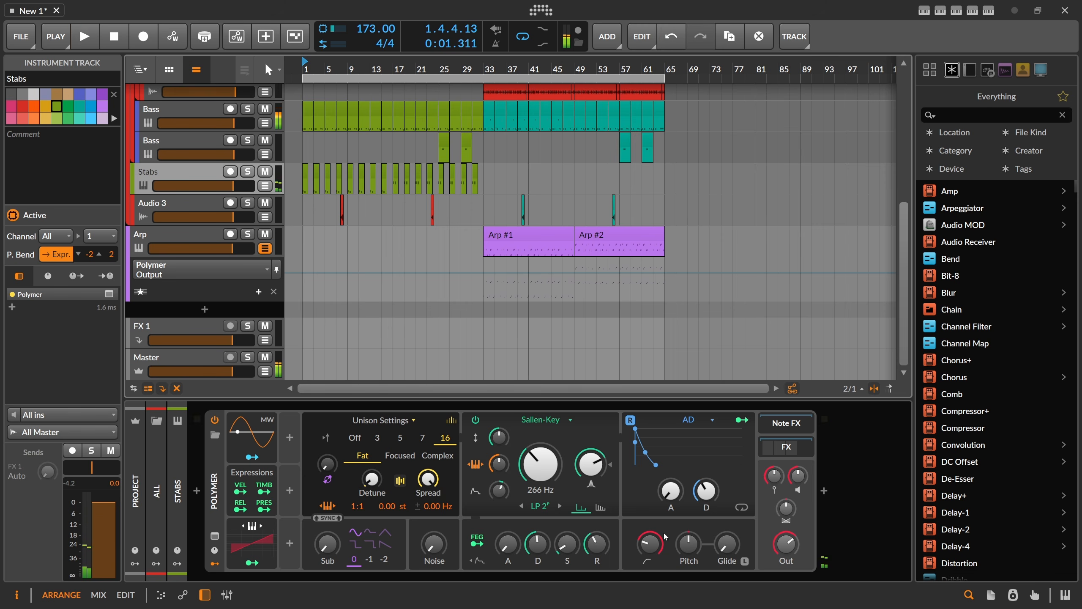
key(space)
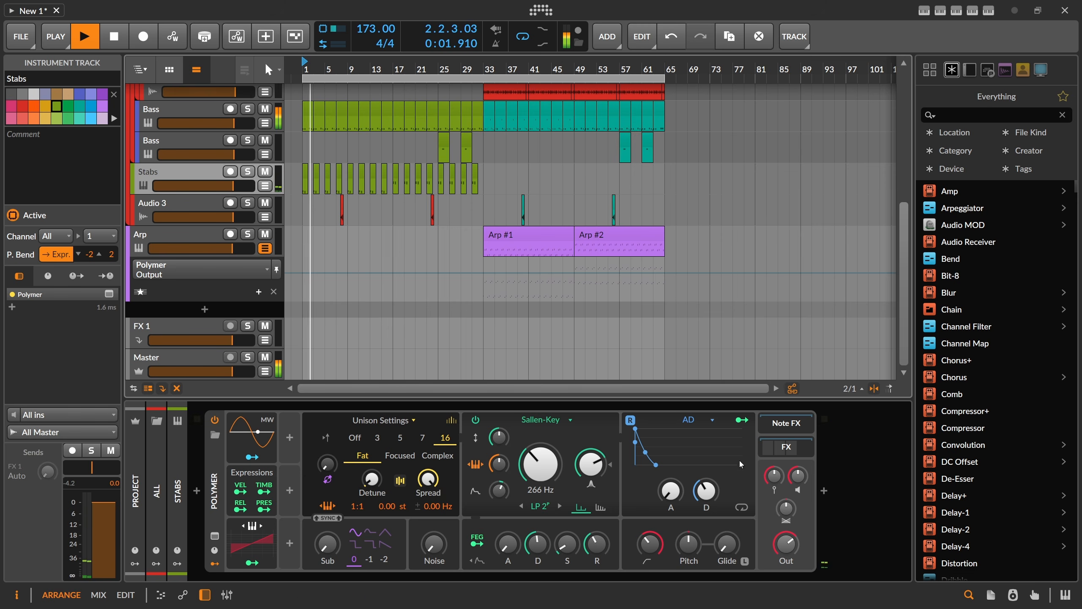
Step: Open ValhallaSupermassive in the Stabs FX chain and set its delay to 24.0 ms and low EQ to 600 Hz
click(787, 446)
click(843, 536)
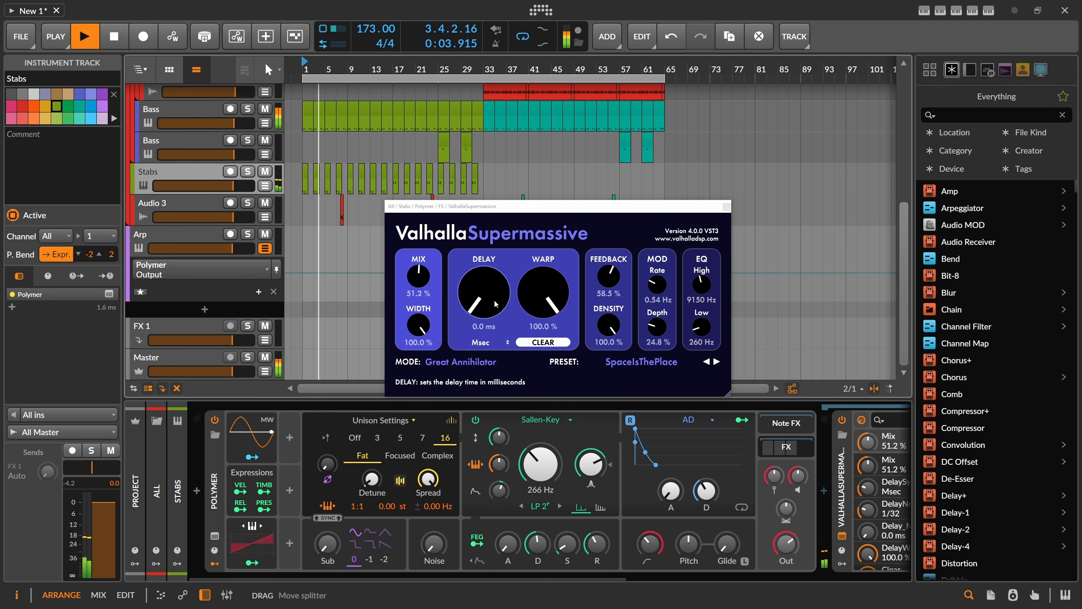
drag(496, 303, 497, 294)
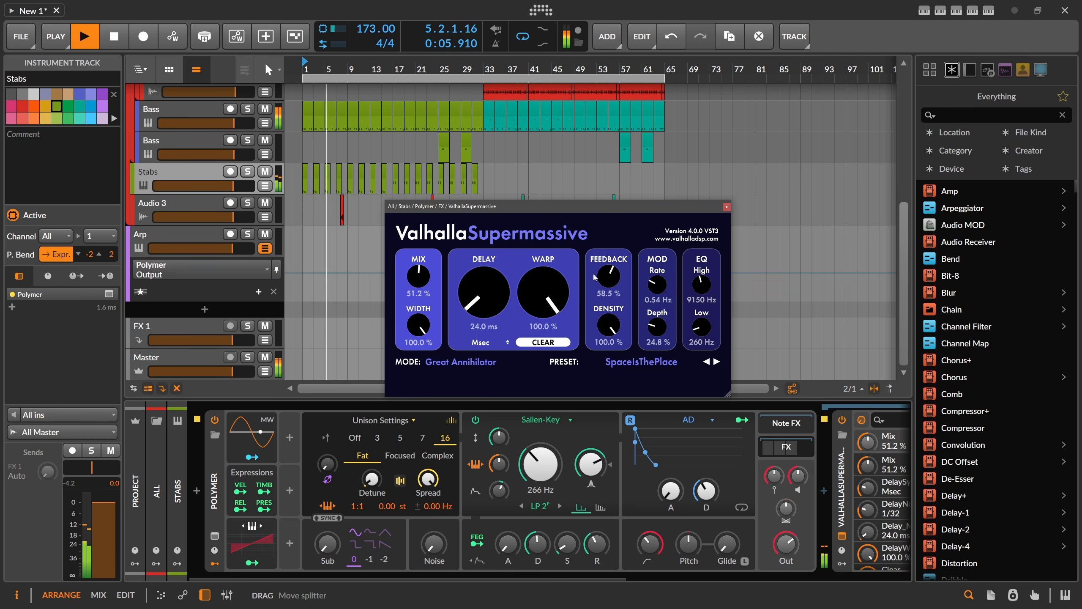
drag(702, 327, 707, 317)
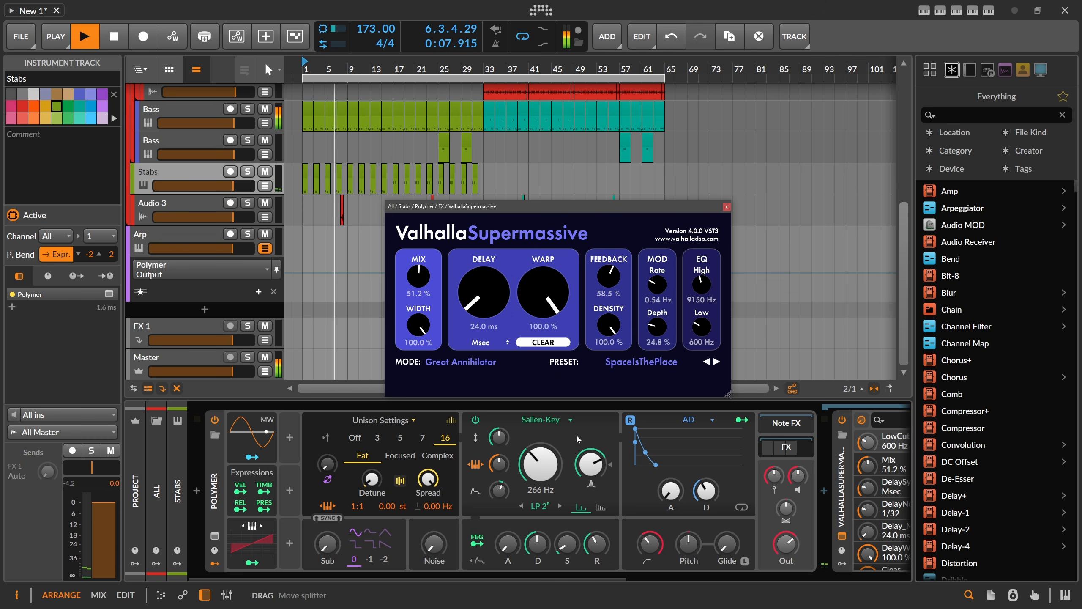
Step: Fine-tune the Stabs Polymer's cutoff modulation amount and high-pass, and close the reverb window
click(499, 463)
drag(490, 490, 490, 491)
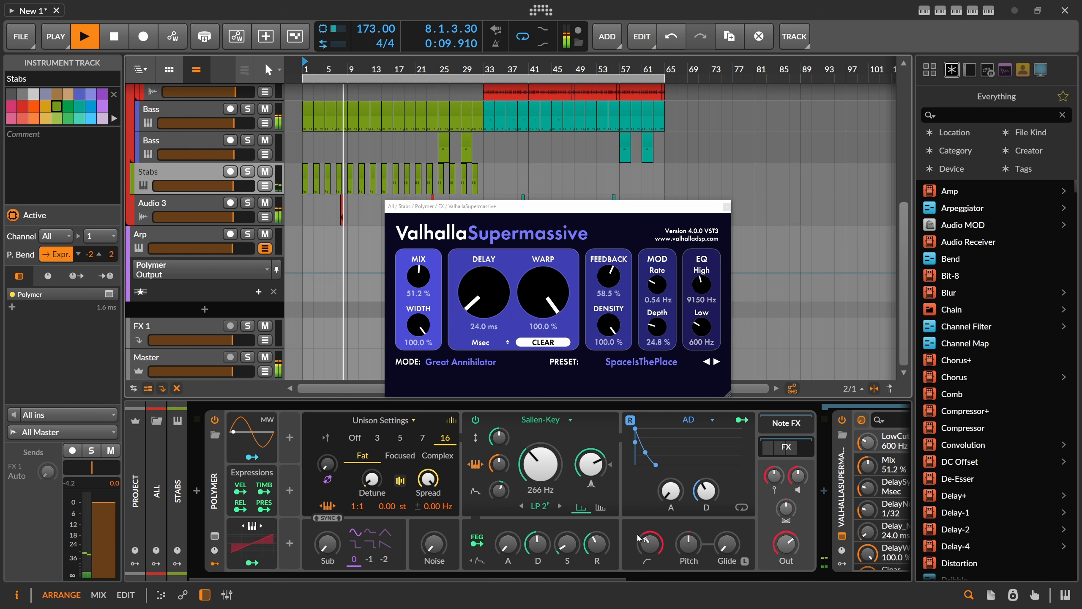
drag(647, 549, 646, 539)
click(727, 207)
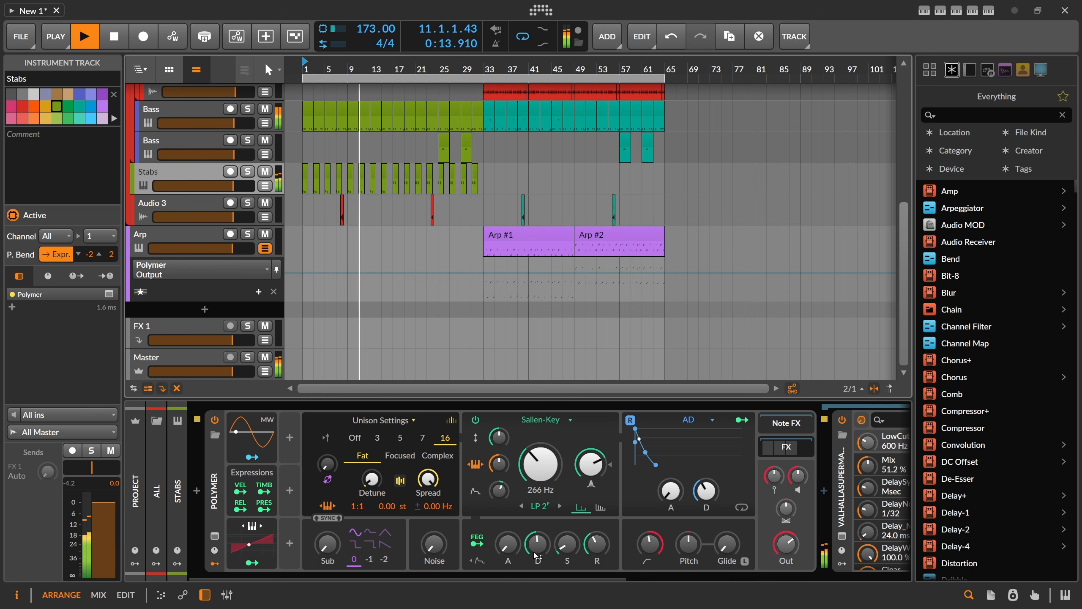
Step: Check the Delay-1 and Peak Limiter devices in the Stabs FX chain and look over the arrangement during playback
drag(499, 578, 788, 580)
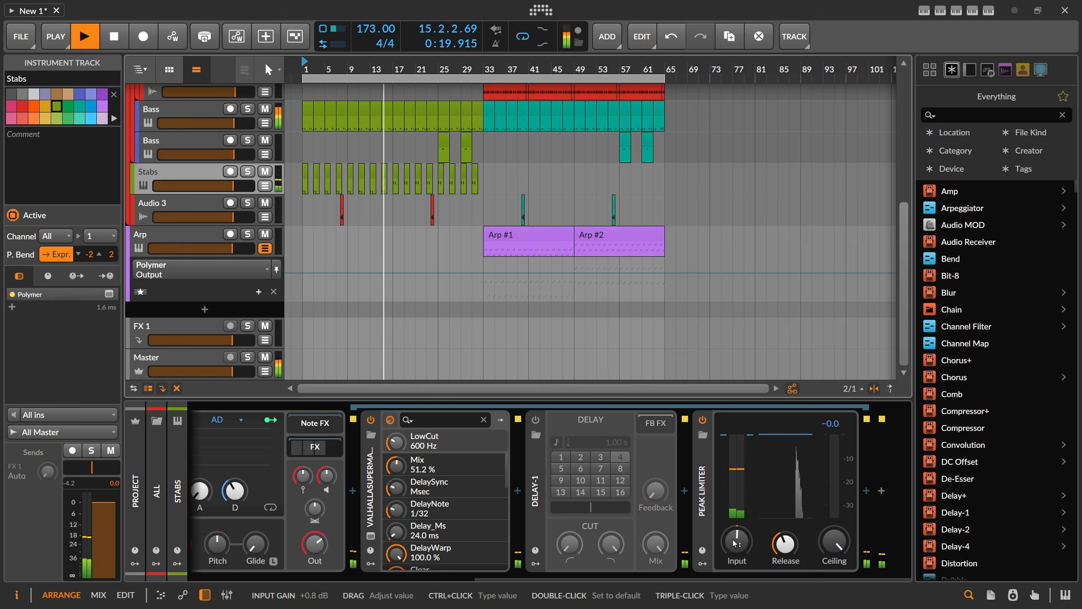
scroll(400, 149, up, 5)
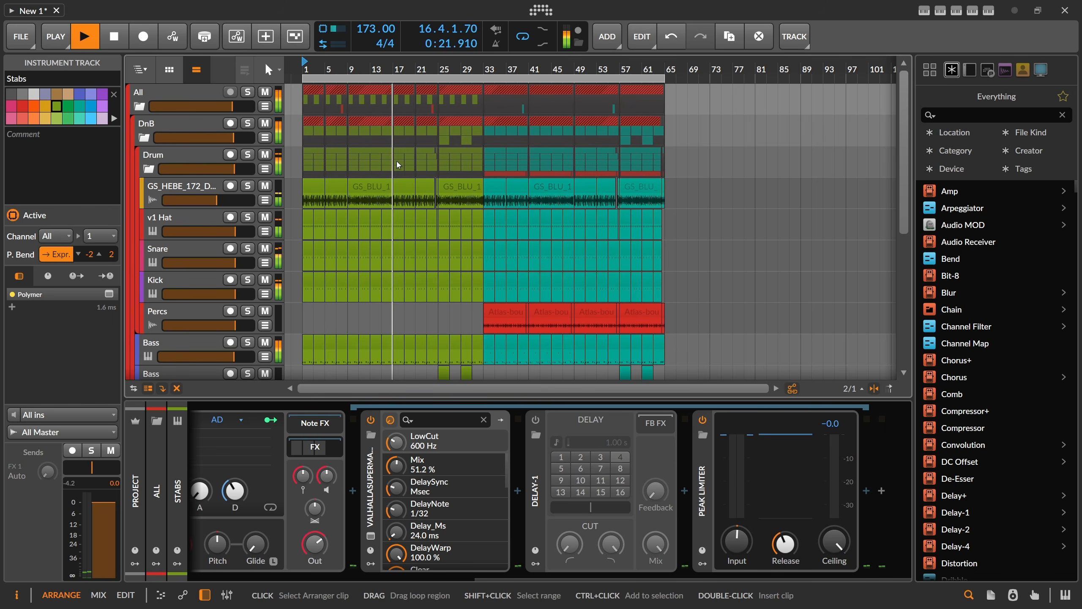
scroll(400, 182, down, 5)
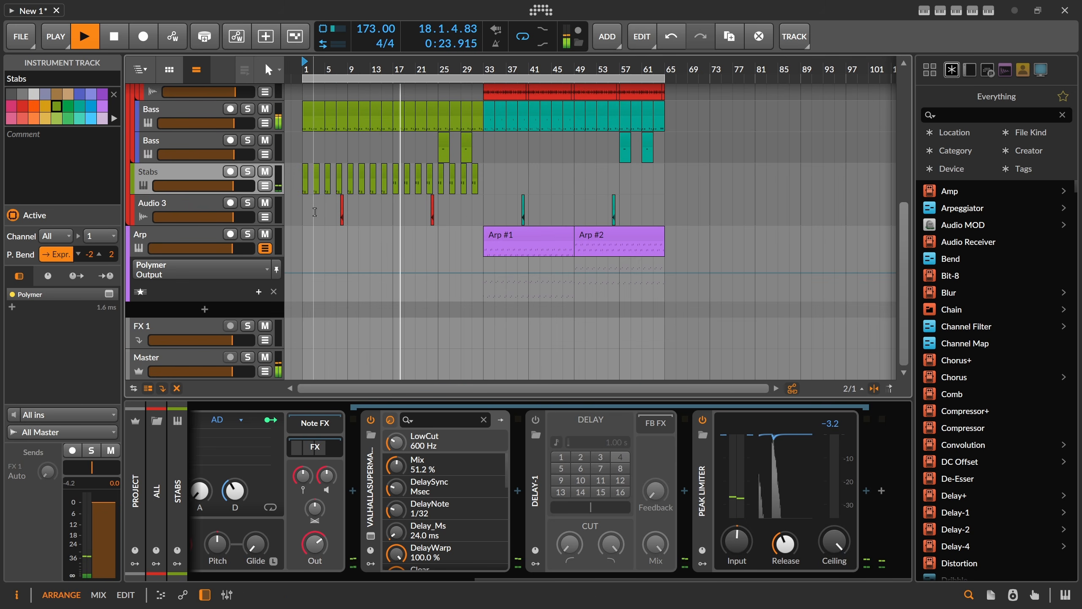
Step: Return to the Polymer synth on the Stabs track and lower its Sallen-Key filter's resonance during playback
drag(499, 576, 178, 551)
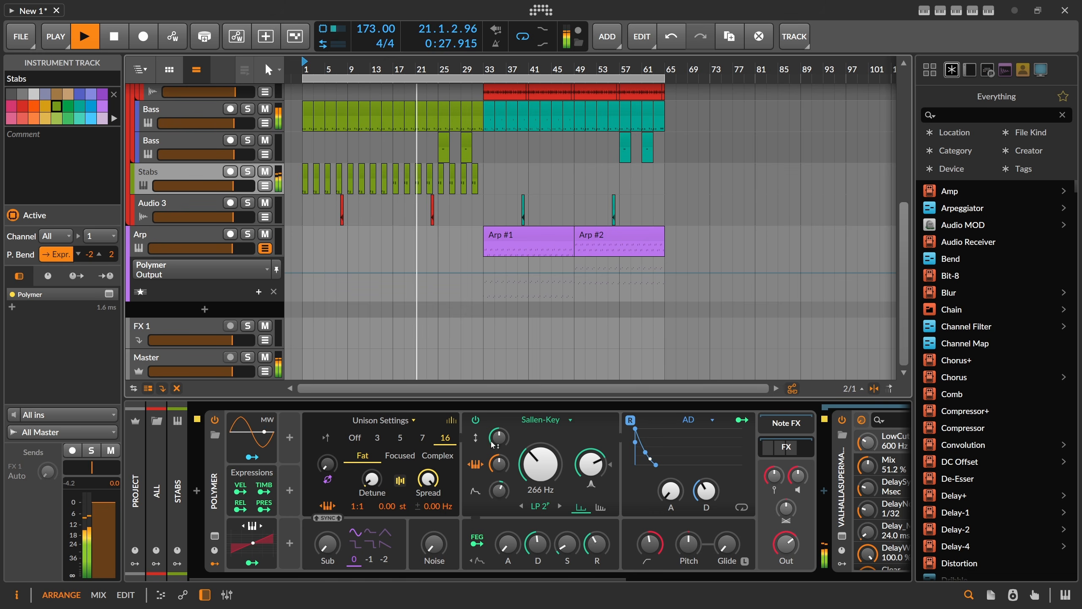
drag(591, 464, 591, 474)
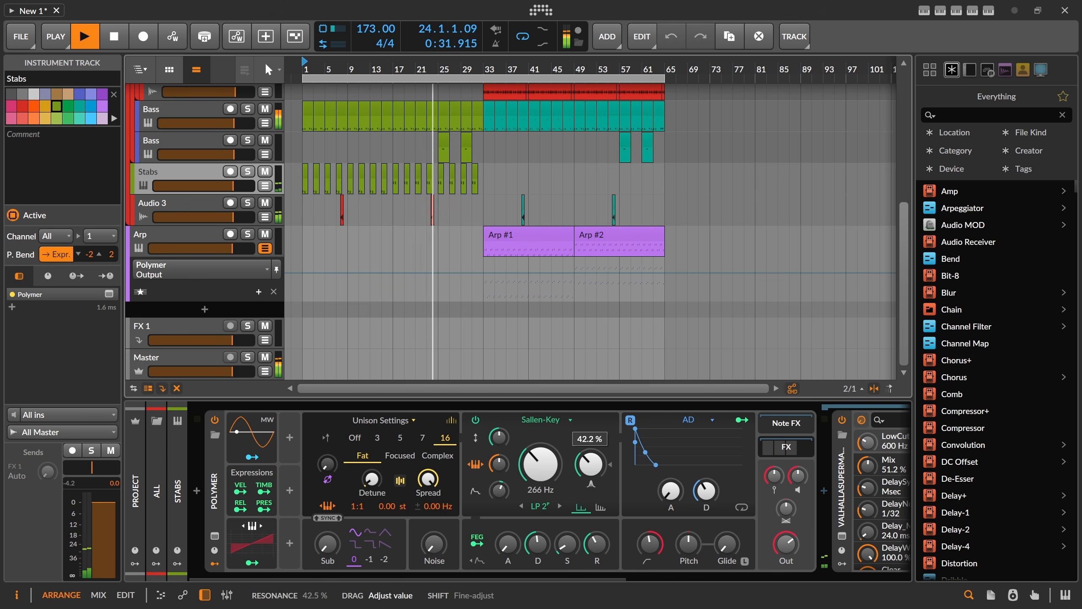
drag(590, 474, 604, 470)
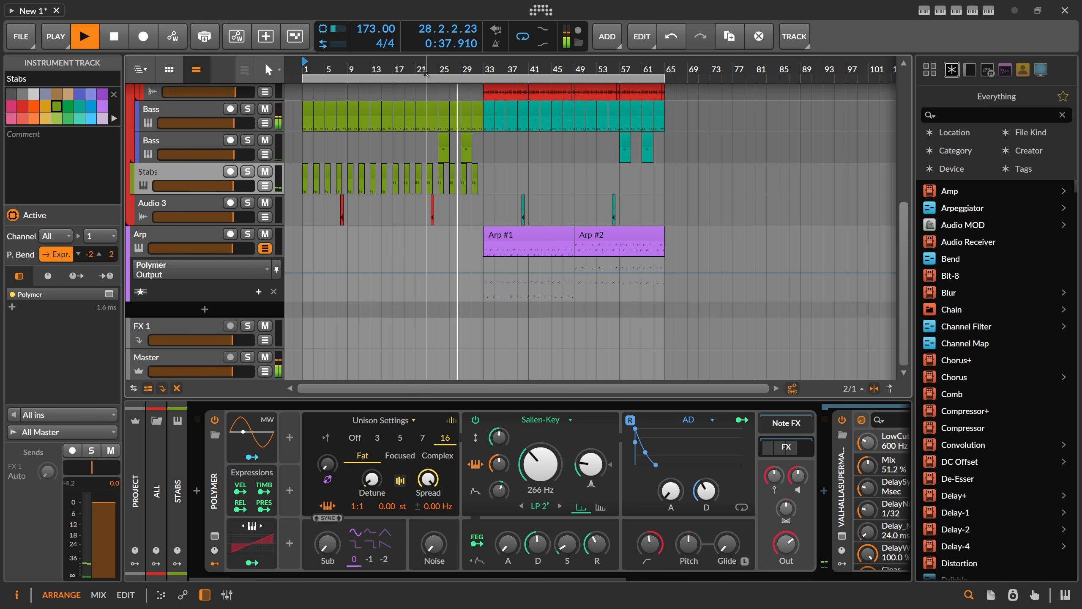
Step: Copy the two-bar clip at bar 29 on the lower Bass track to bar 31, filling the end of the first section
drag(425, 74, 507, 149)
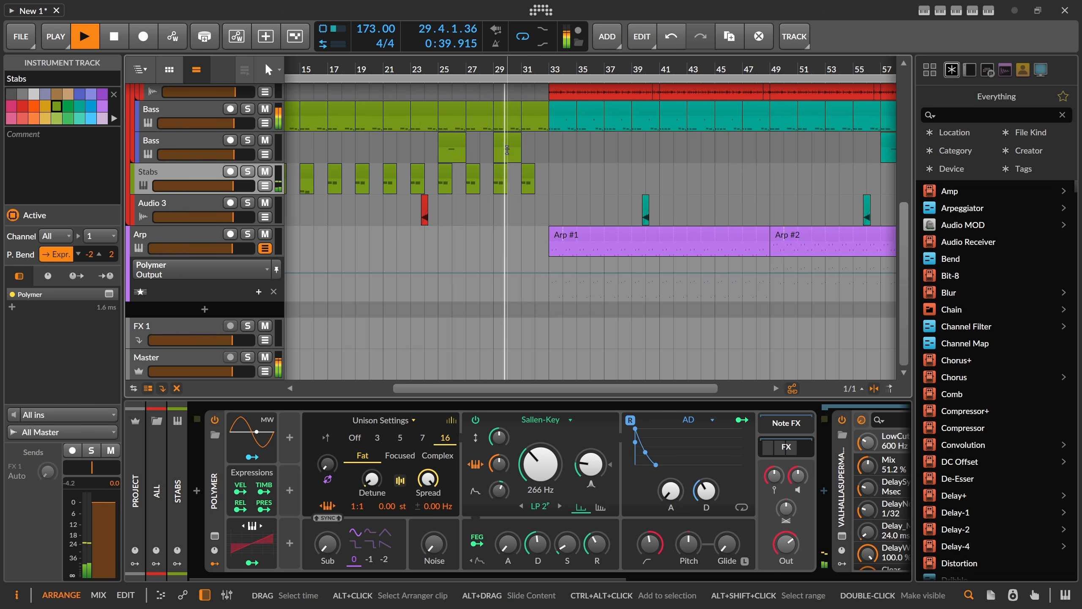
drag(508, 139, 536, 142)
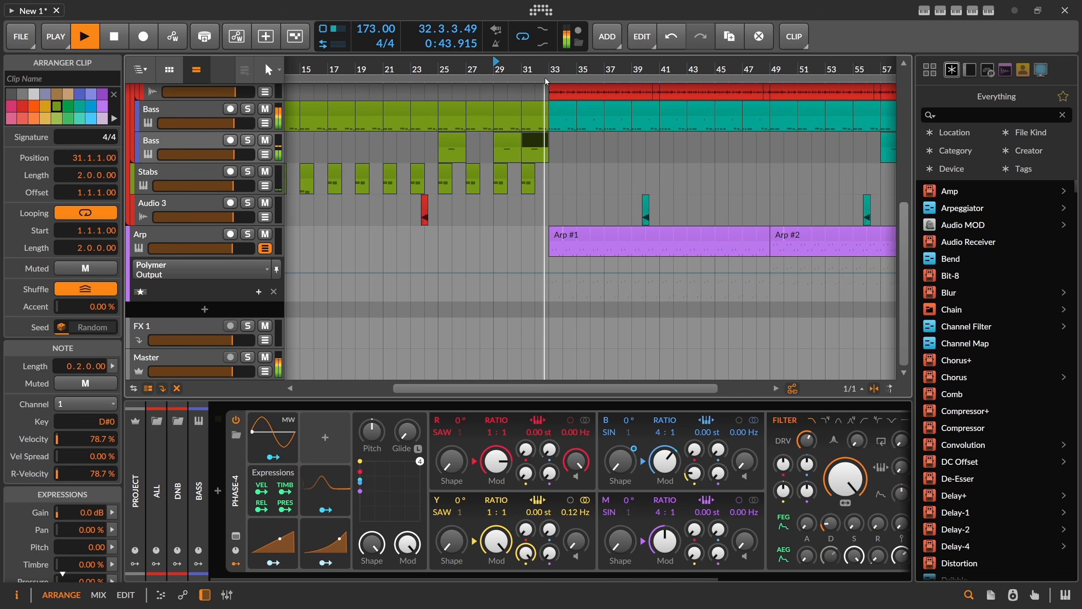
scroll(532, 148, down, 3)
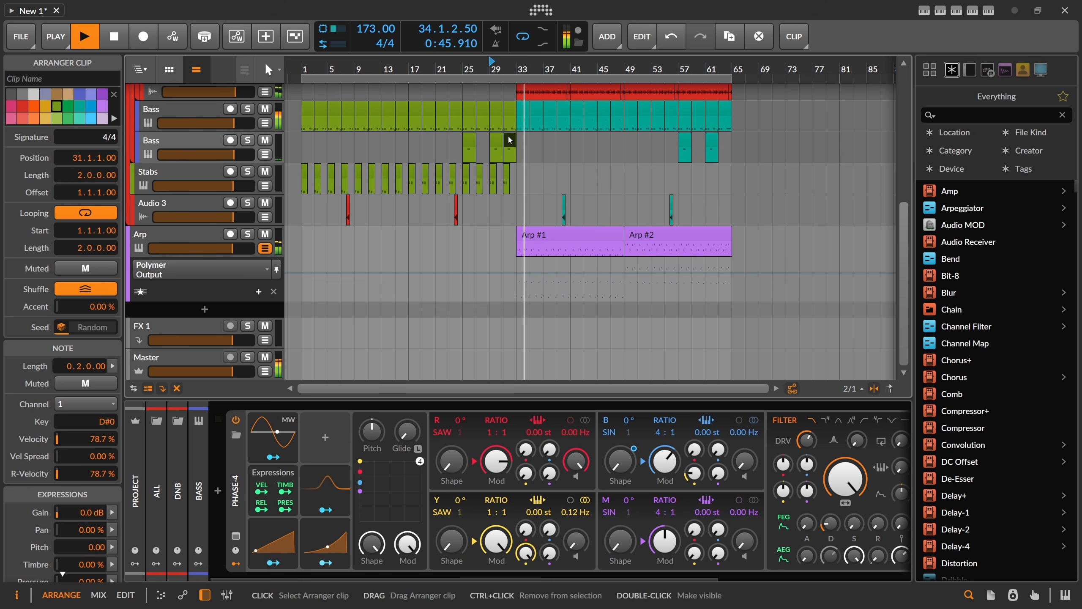
drag(527, 69, 524, 111)
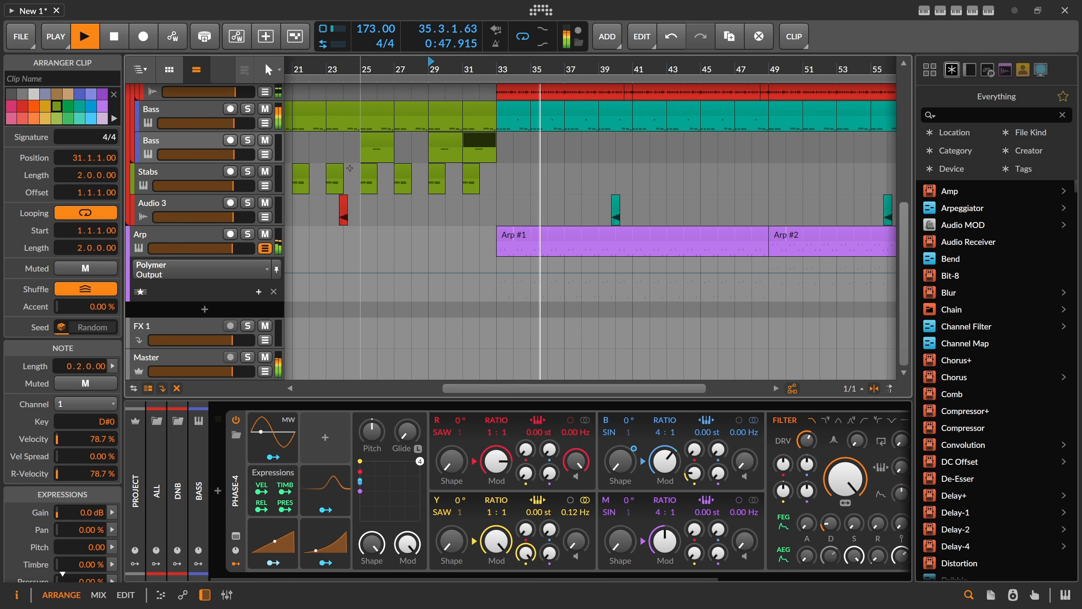
drag(455, 68, 455, 6)
scroll(453, 112, up, 5)
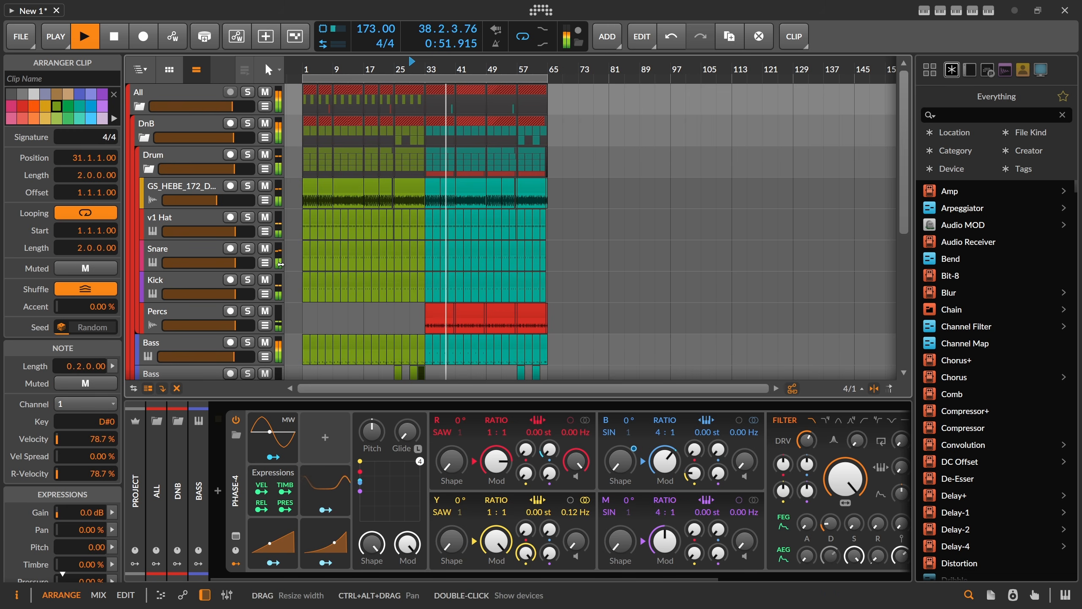
Step: Mute and unmute the Arp track during playback to compare the mix with and without it
scroll(392, 252, down, 6)
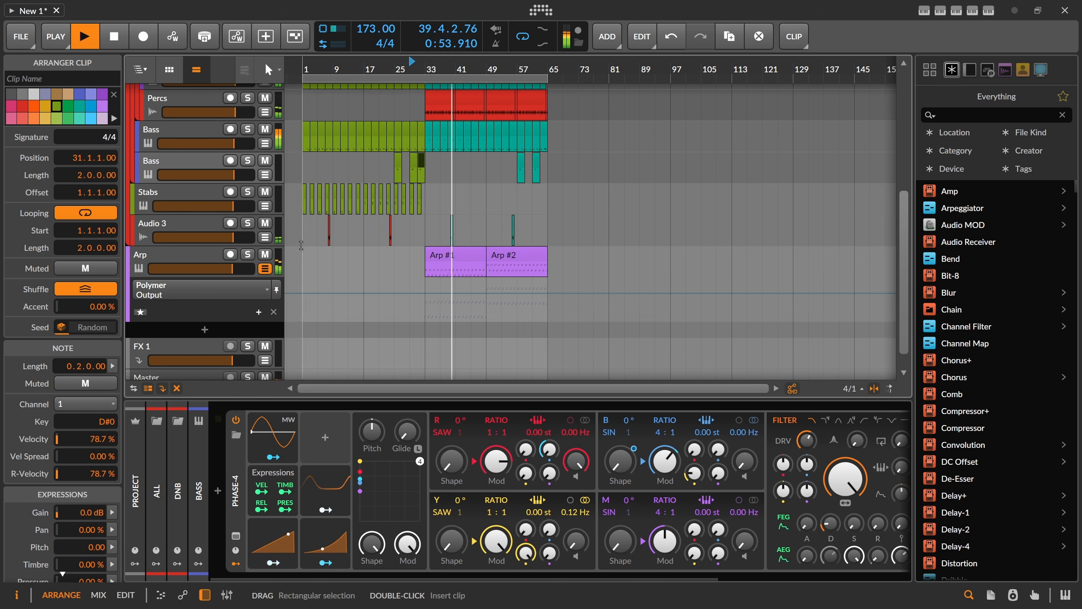
click(265, 254)
click(265, 255)
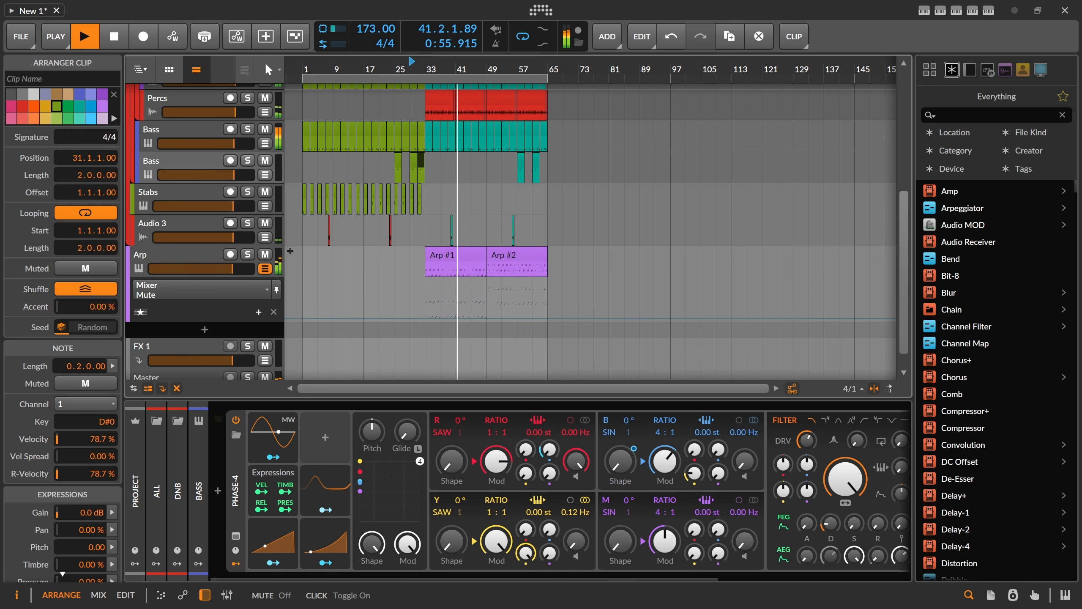
Step: Cut the section between bars 40 and 41 out of the Arp clip
drag(460, 73, 562, 179)
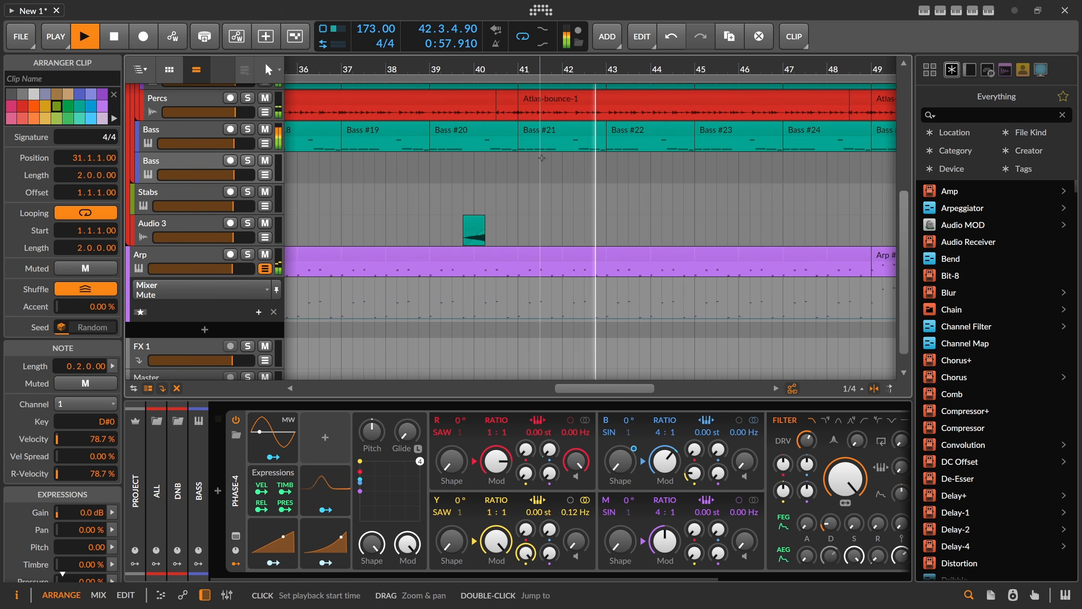
key(space)
click(509, 257)
key(4)
key(5)
click(519, 265)
click(474, 267)
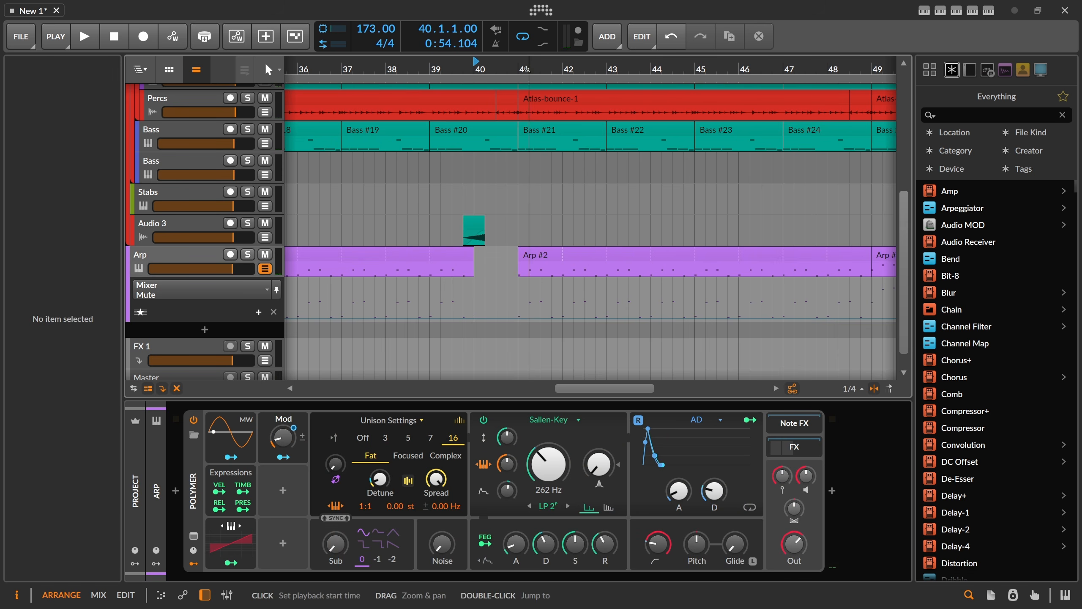
Step: Replace the Arp clip at bar 41 with a duplicate of the bar 33 Arp clip and its Audio 3 clip
scroll(520, 179, down, 5)
click(565, 256)
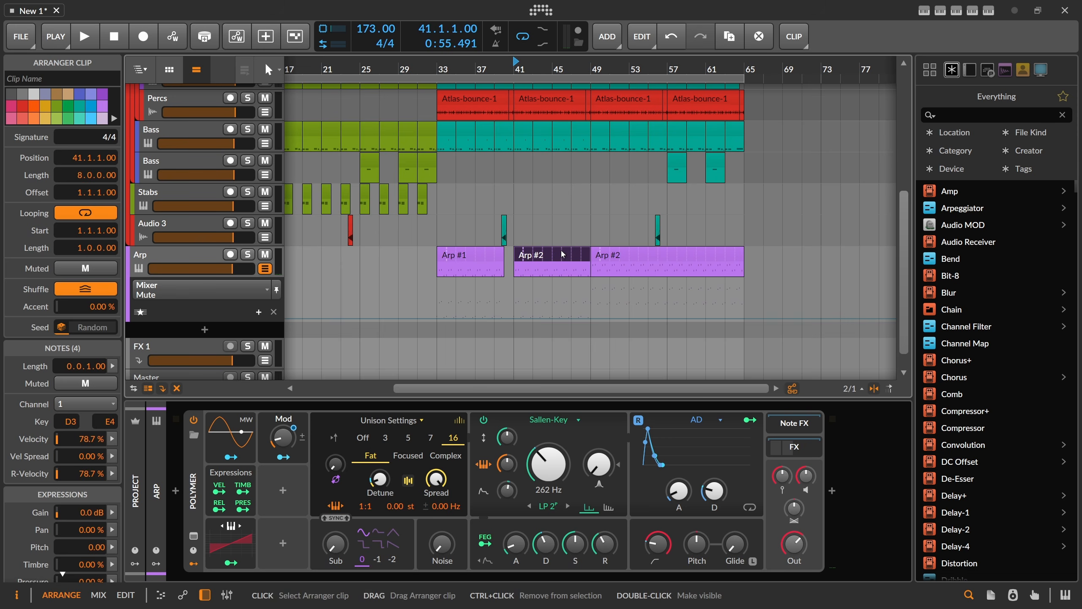
key(Delete)
click(465, 256)
drag(421, 233, 510, 272)
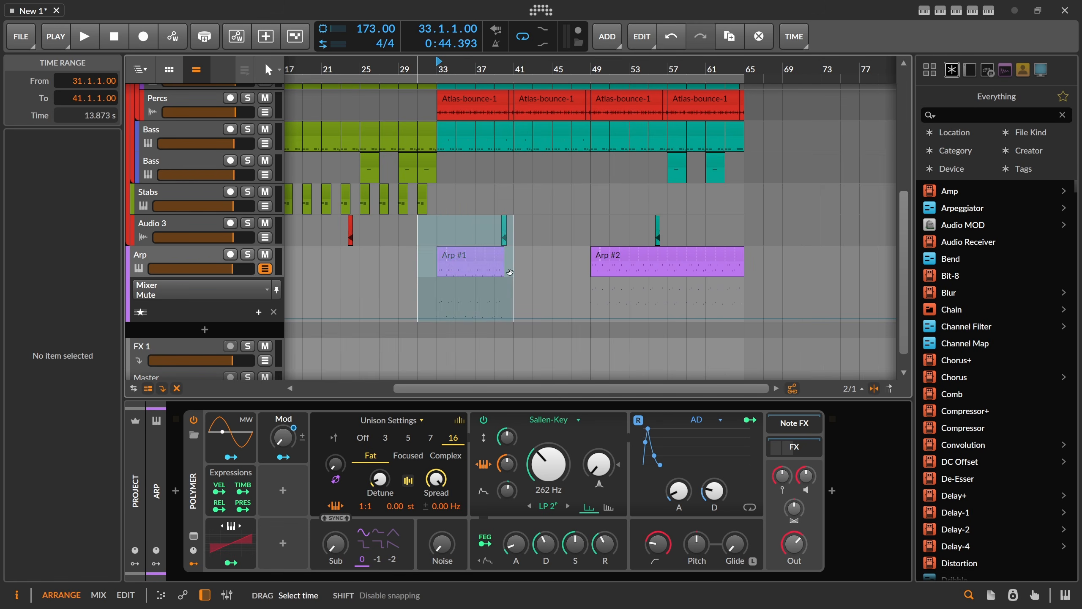
click(463, 261)
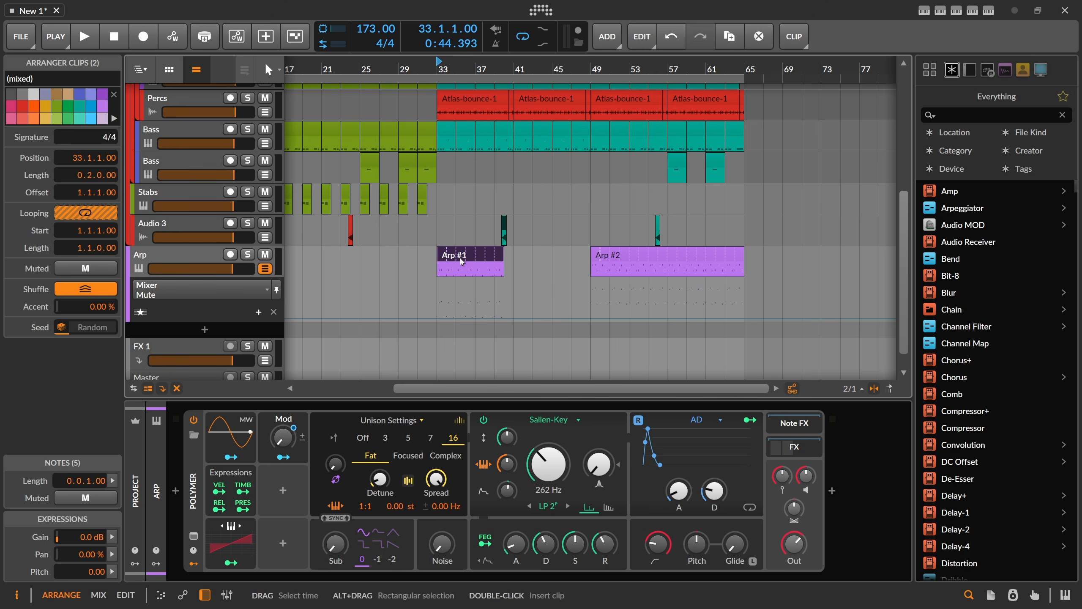
drag(521, 260, 522, 260)
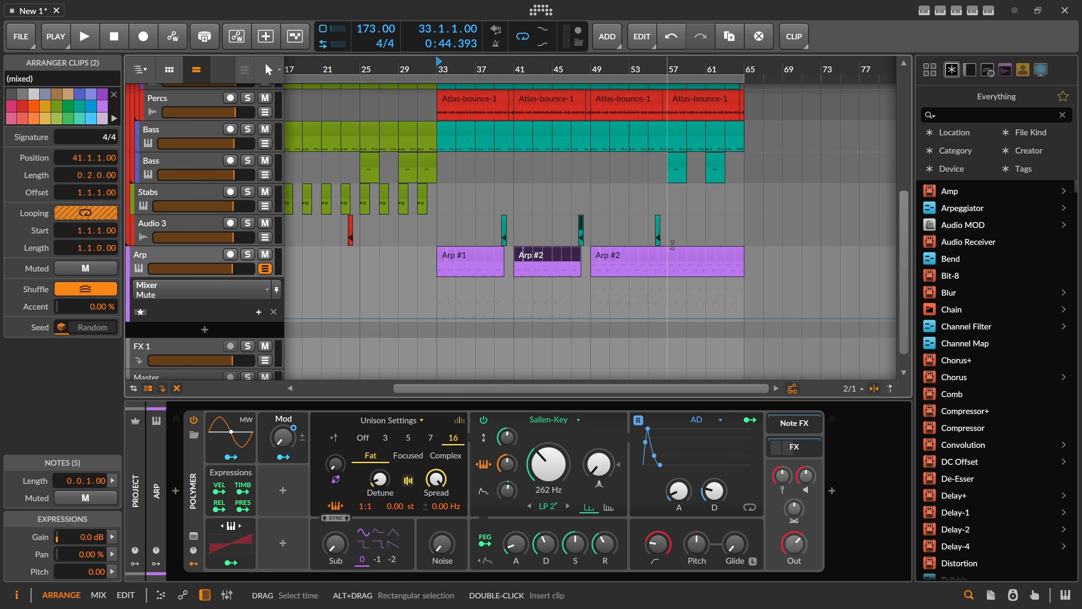
Step: Replace the long Arp clip at bar 49 and the Audio 3 clip above it with a duplicate of both tracks' clips from bars 33 to 49
drag(761, 257, 606, 220)
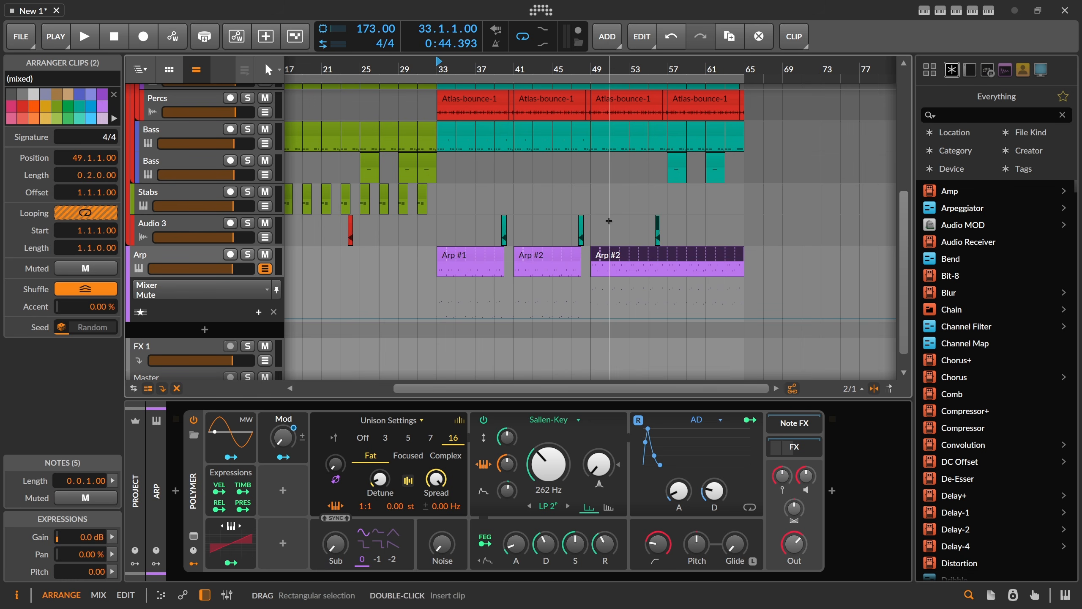
click(610, 221)
click(592, 258)
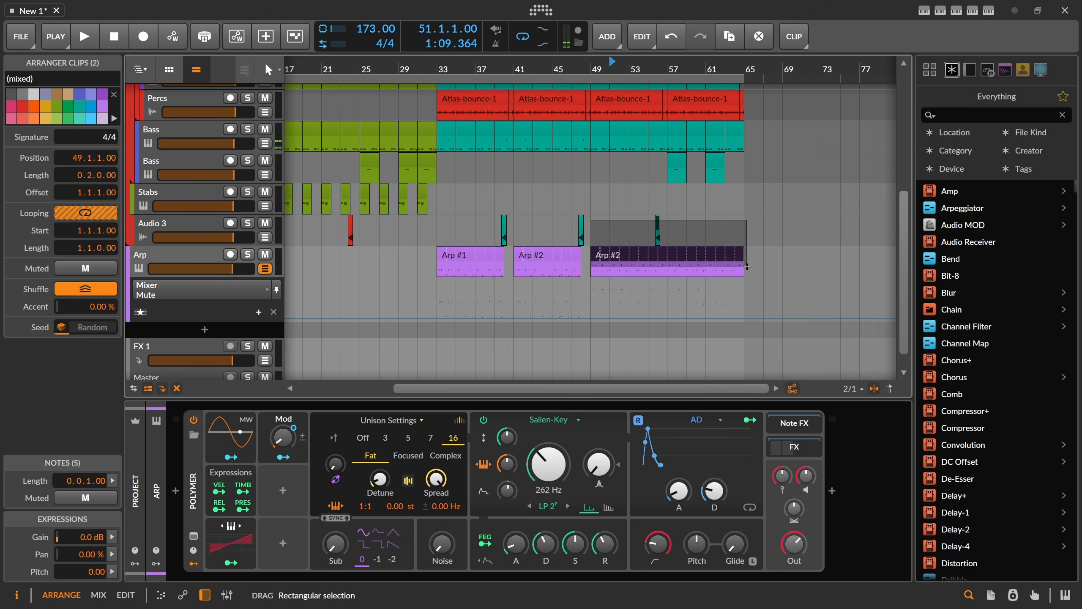
key(Delete)
drag(588, 259, 452, 219)
ctrl+drag(470, 257, 624, 257)
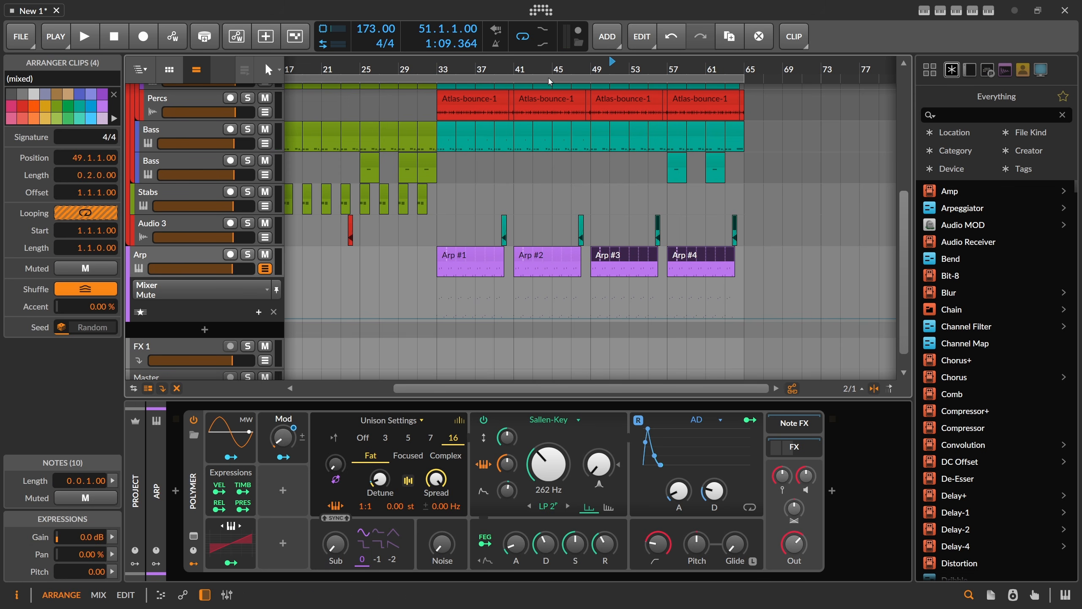
Step: Play back the arrangement from bar 33 with the All group collapsed
click(438, 66)
drag(439, 66, 417, 130)
scroll(416, 131, up, 3)
scroll(417, 130, up, 3)
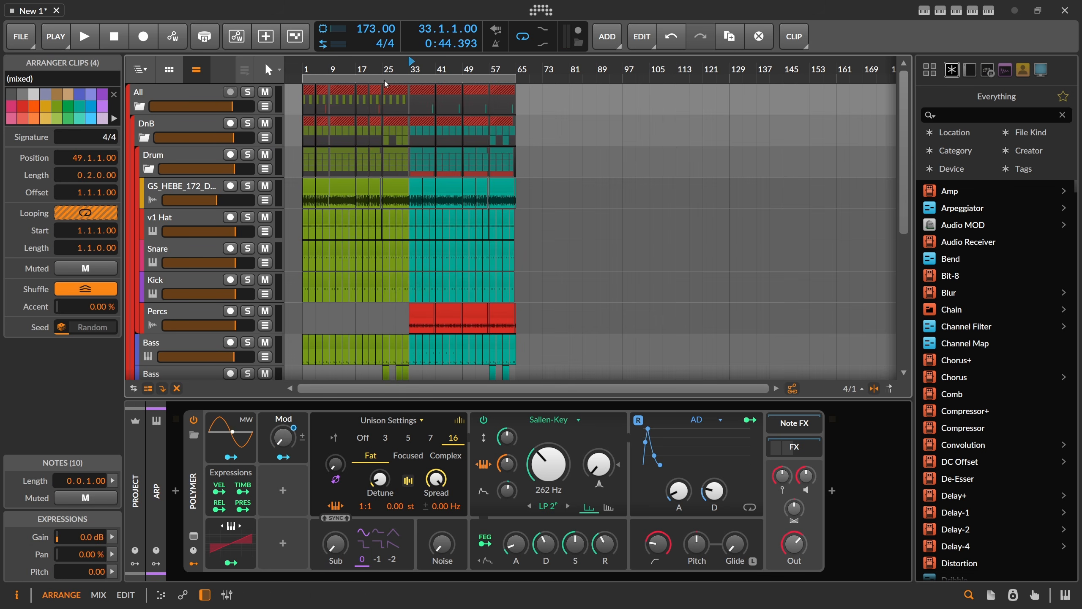
drag(303, 68, 320, 80)
click(138, 107)
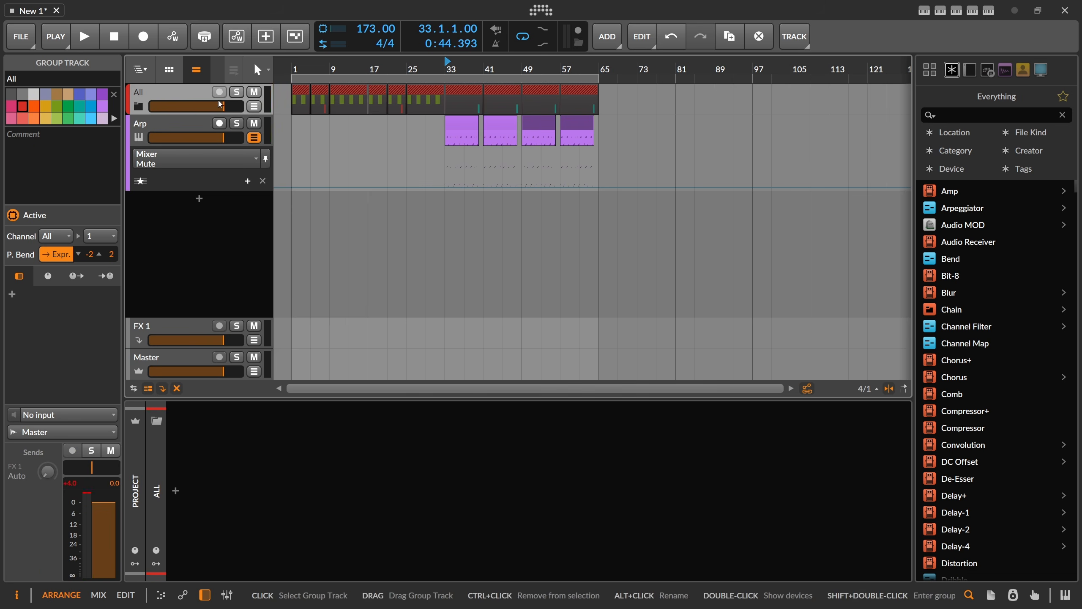
key(space)
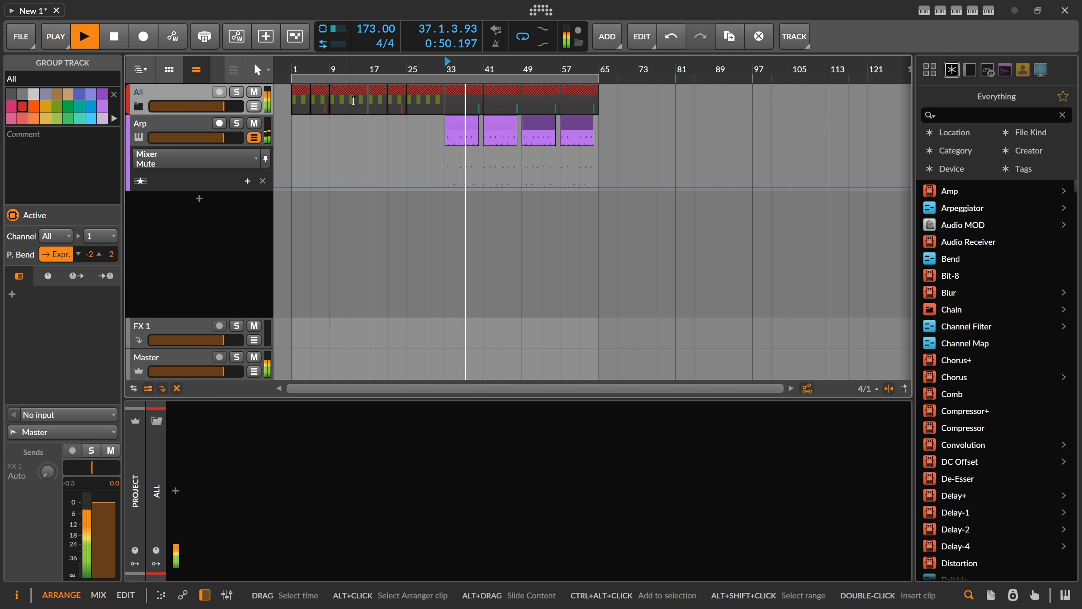
key(space)
Step: Move the Arp track into the All group directly below Stabs and hide its automation lane
click(139, 106)
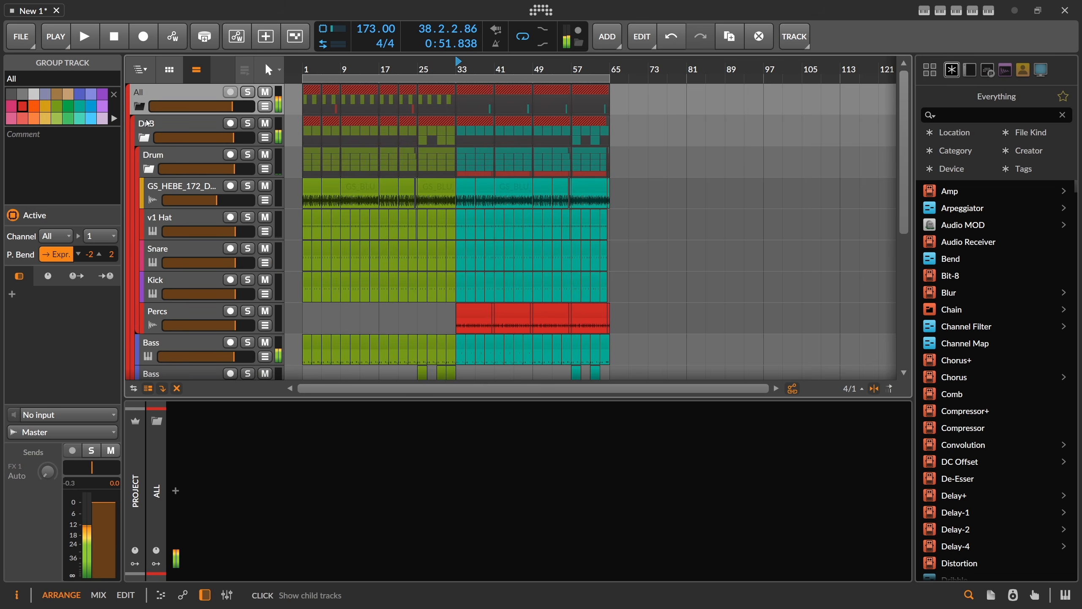
scroll(171, 323, down, 5)
drag(158, 236, 175, 200)
click(265, 217)
Step: Group the Stabs, Arp and audio effect tracks, rename the new group Music and collapse it
click(175, 220)
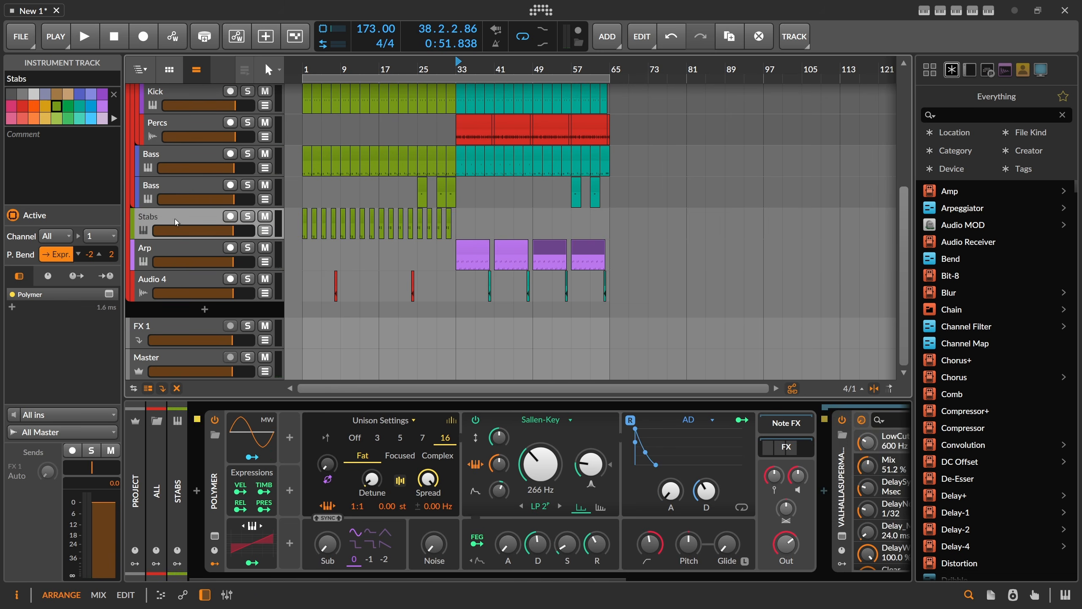
shift+click(168, 276)
key(ctrl+g)
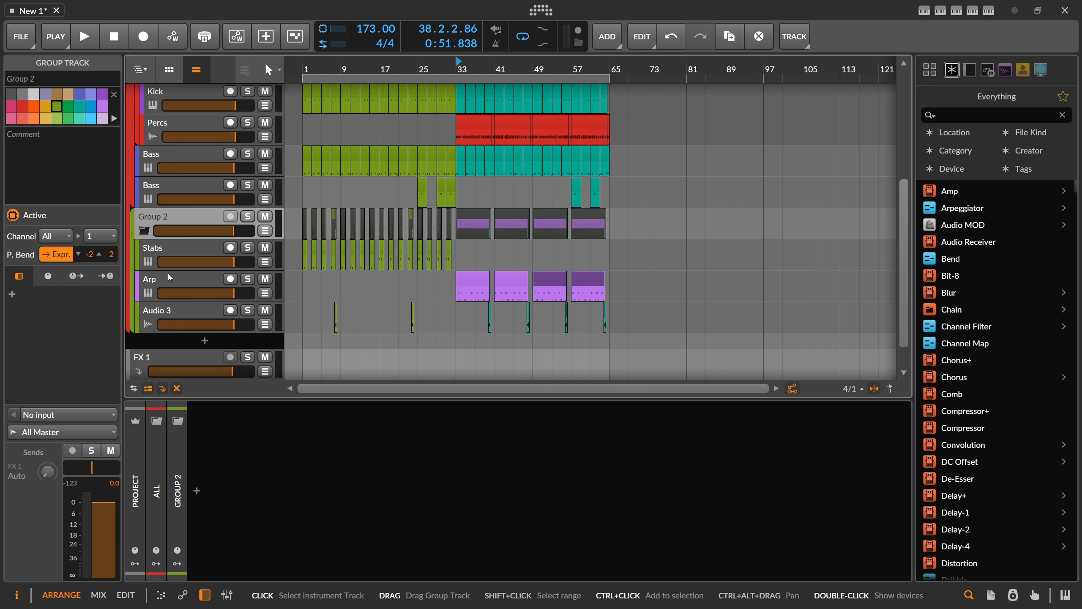
double_click(169, 218)
text(Am)
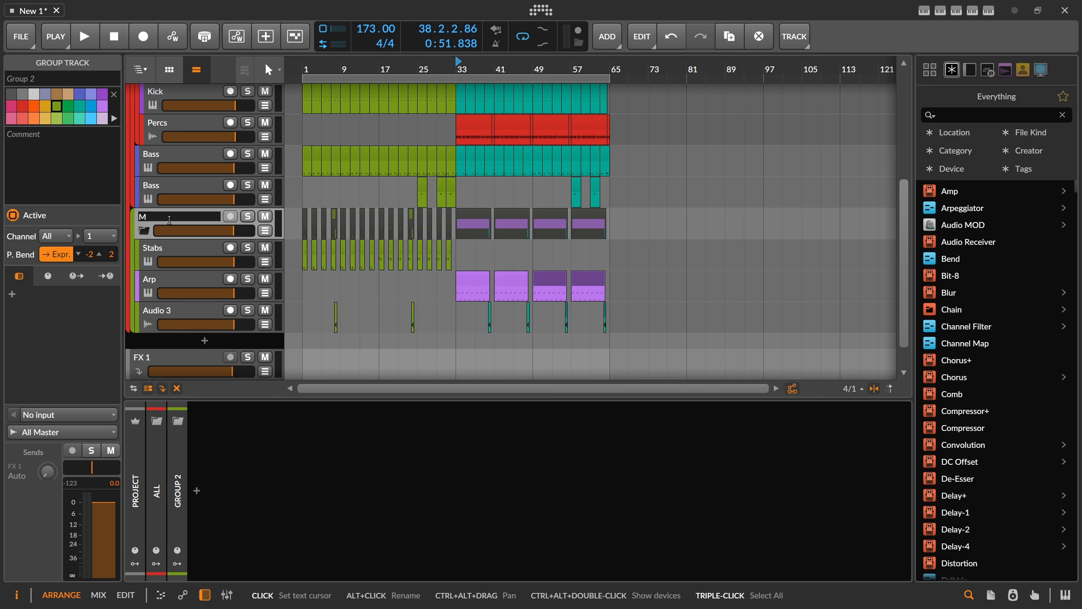
text(usic)
key(Return)
click(144, 231)
Step: Play the arrangement from bar 33 and check the All group's peak level after resetting its meter
key(space)
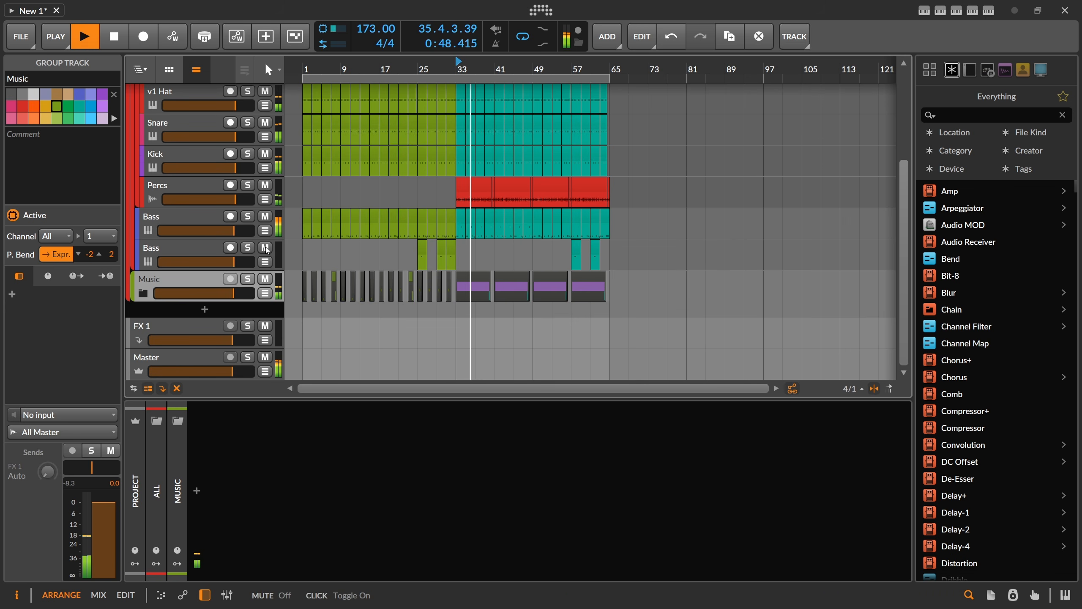
scroll(215, 124, up, 4)
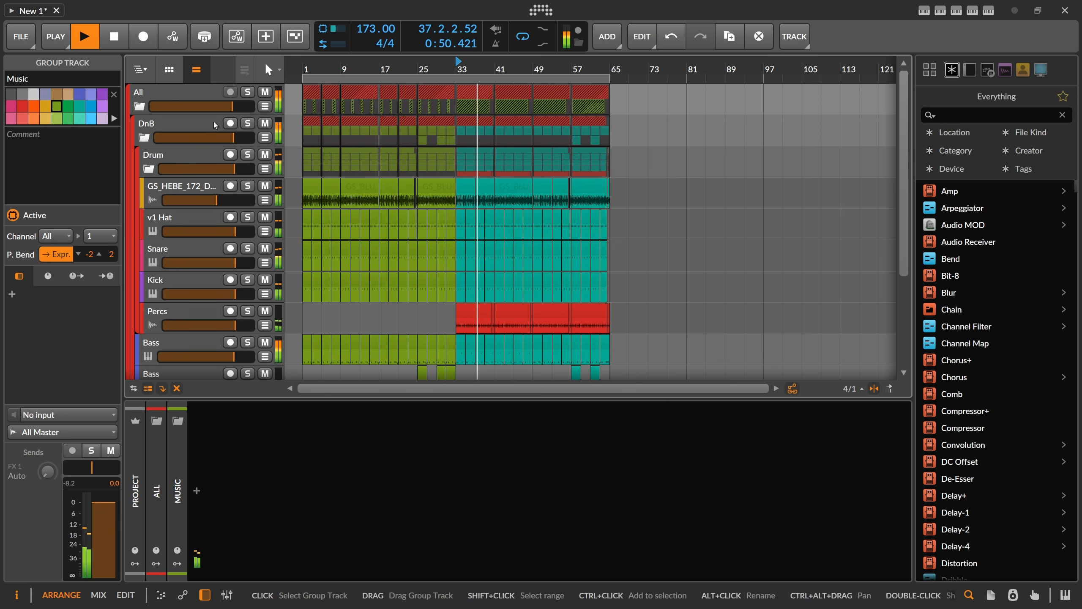
click(179, 95)
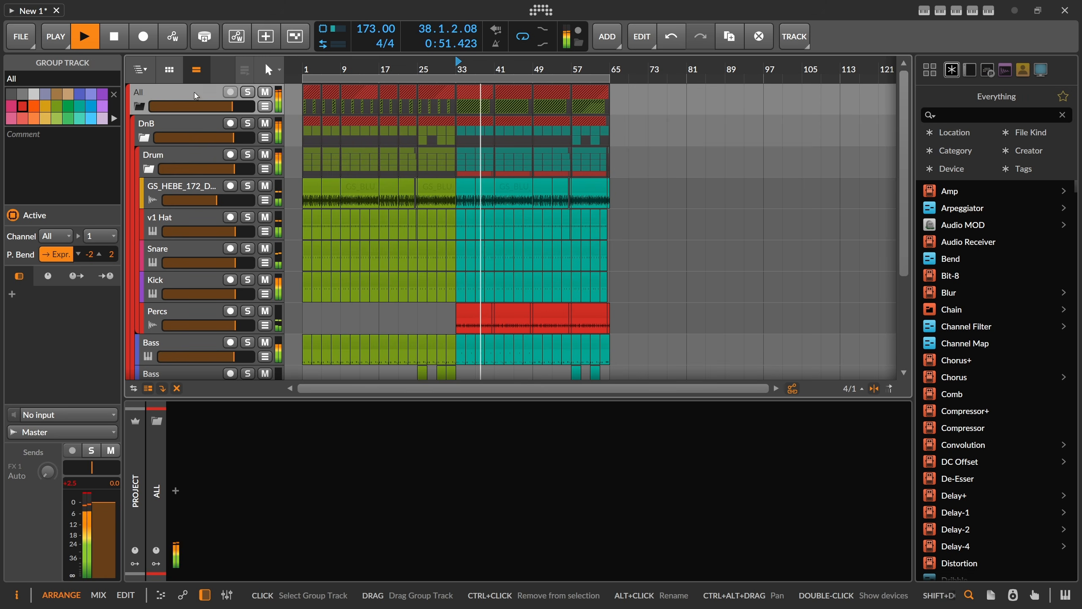
click(77, 484)
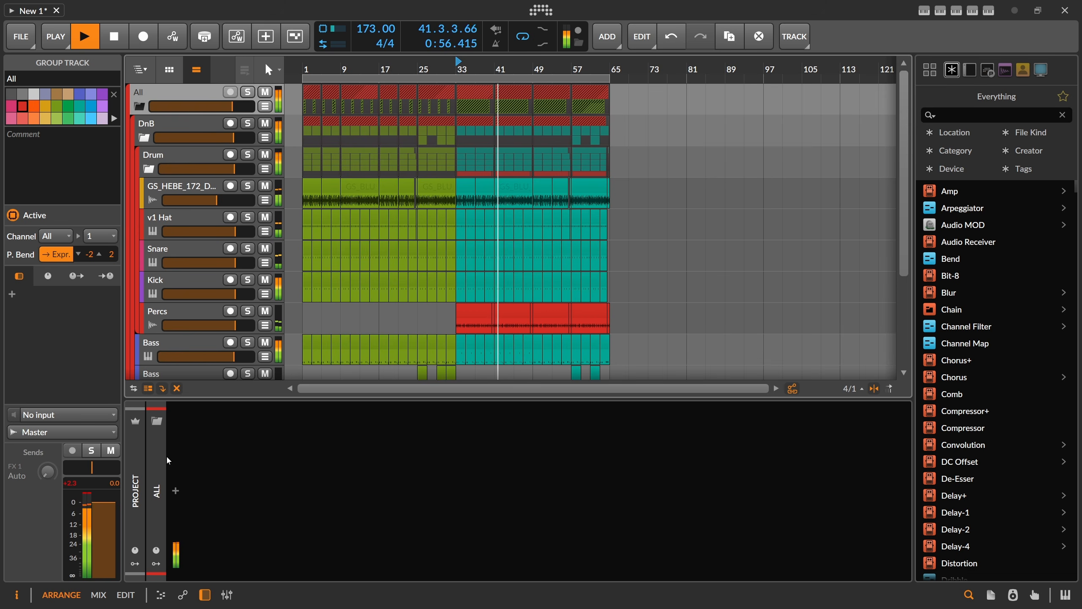
Step: Insert the Newfangled Elevate plug-in on the All group's device chain
click(178, 491)
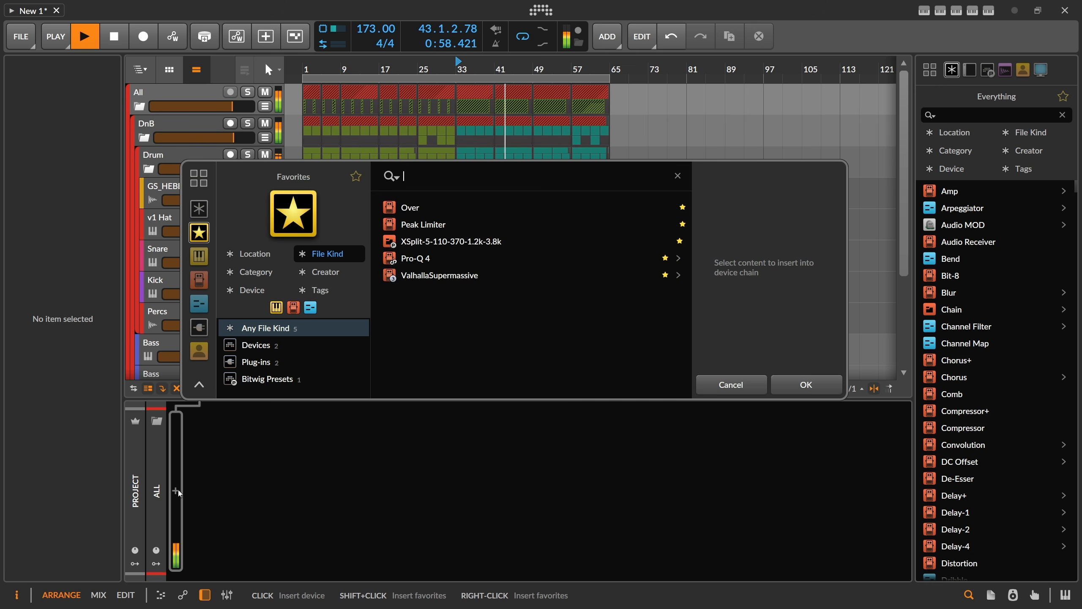
text(elv)
key(BackSpace)
key(BackSpace)
key(BackSpace)
text(eleva)
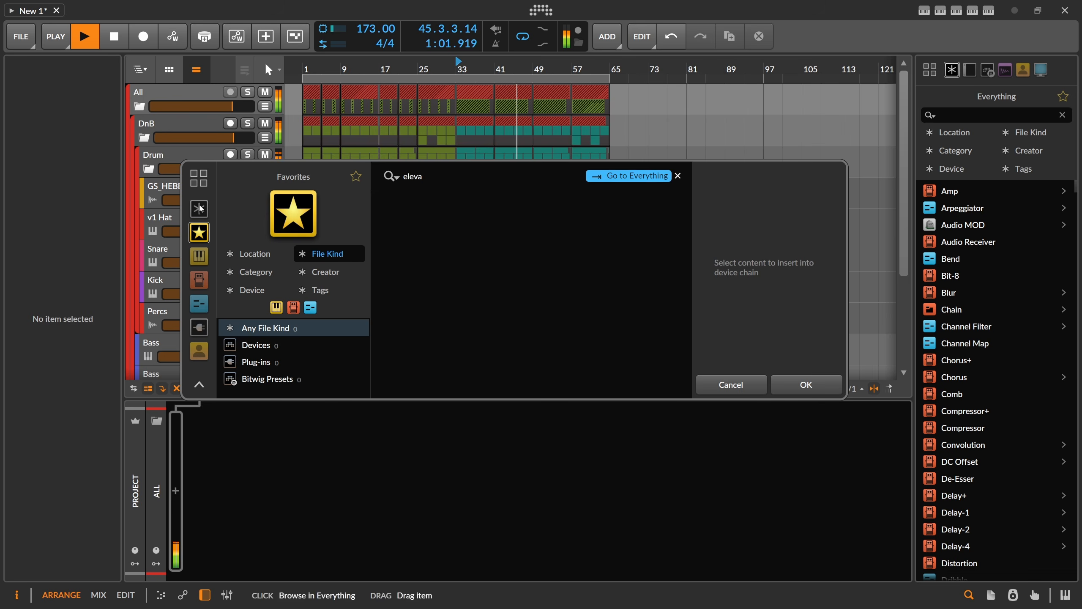
click(629, 175)
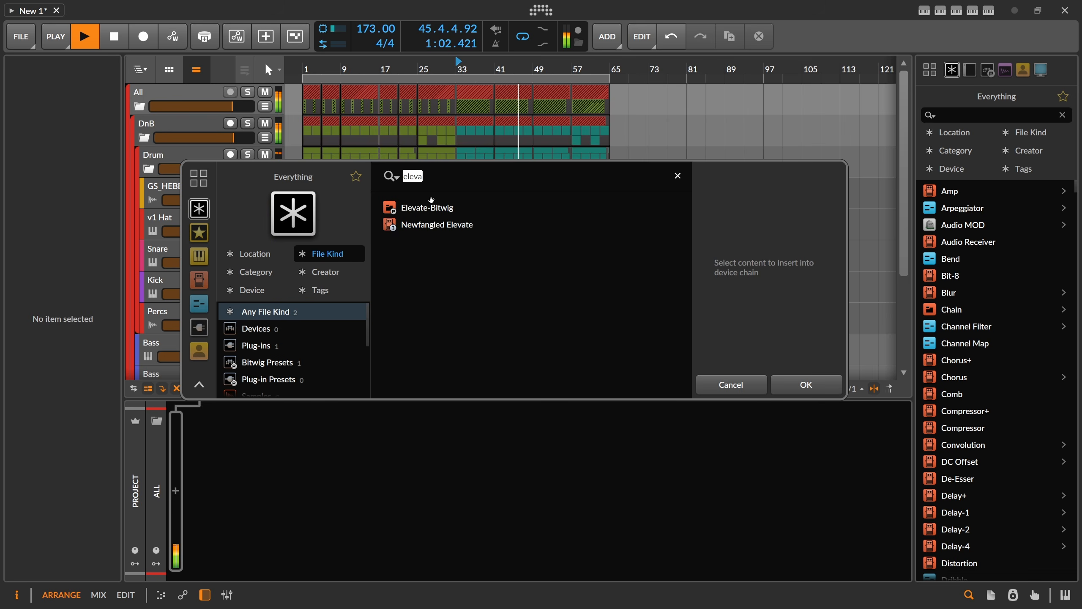
double_click(438, 224)
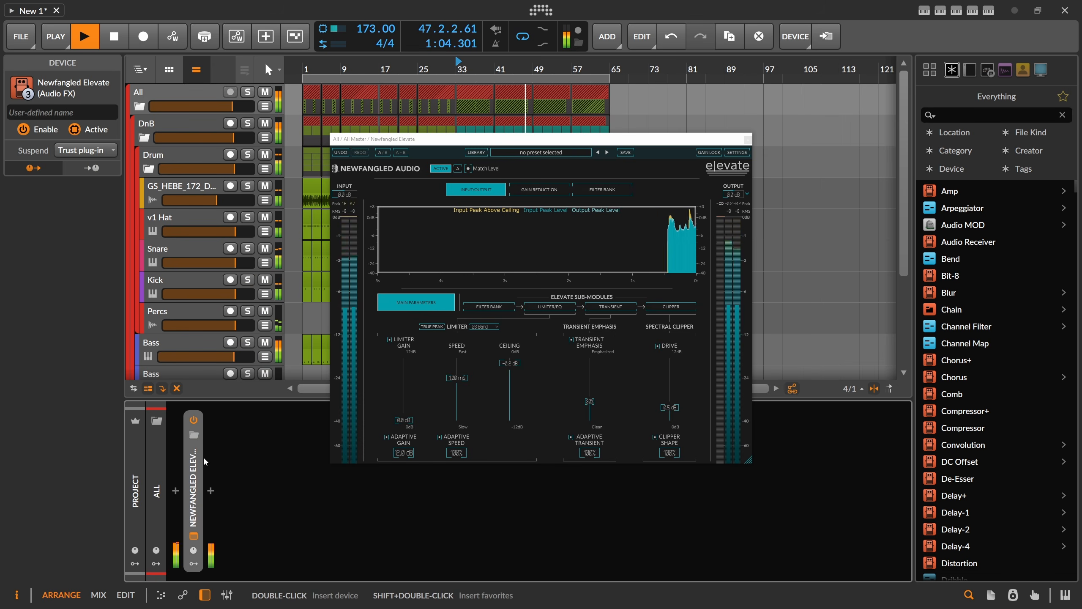
Step: Insert the dpMeter5 plug-in before Newfangled Elevate on the All group
click(176, 491)
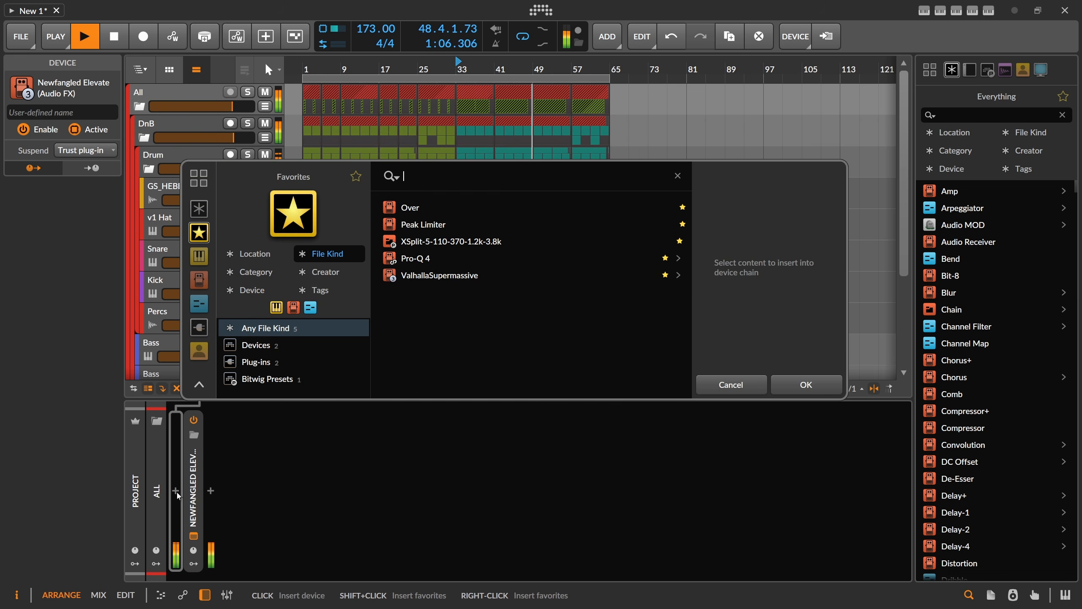
text(dpme)
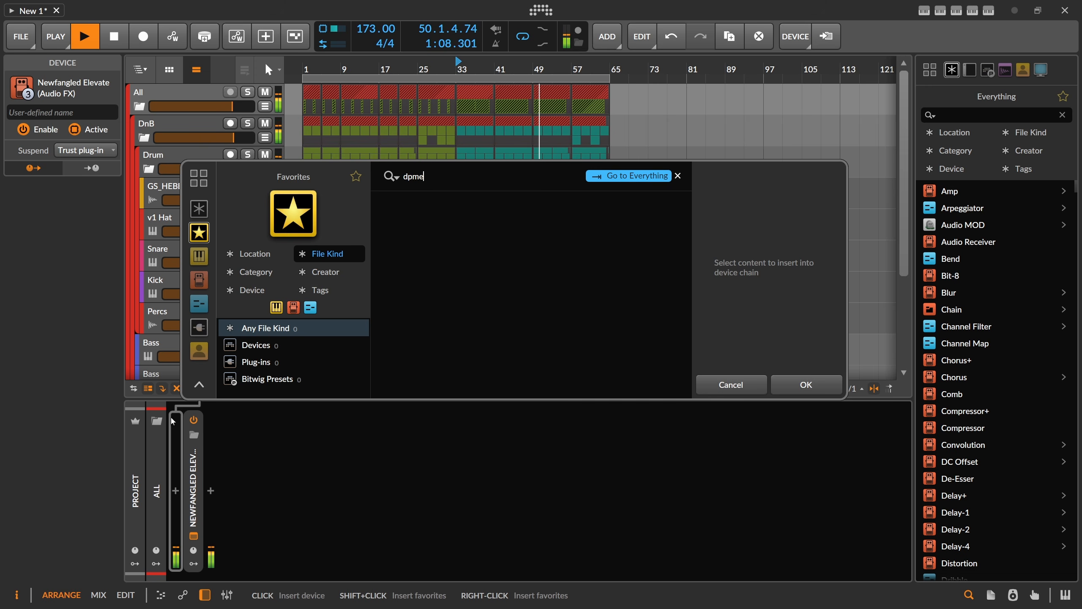
click(200, 209)
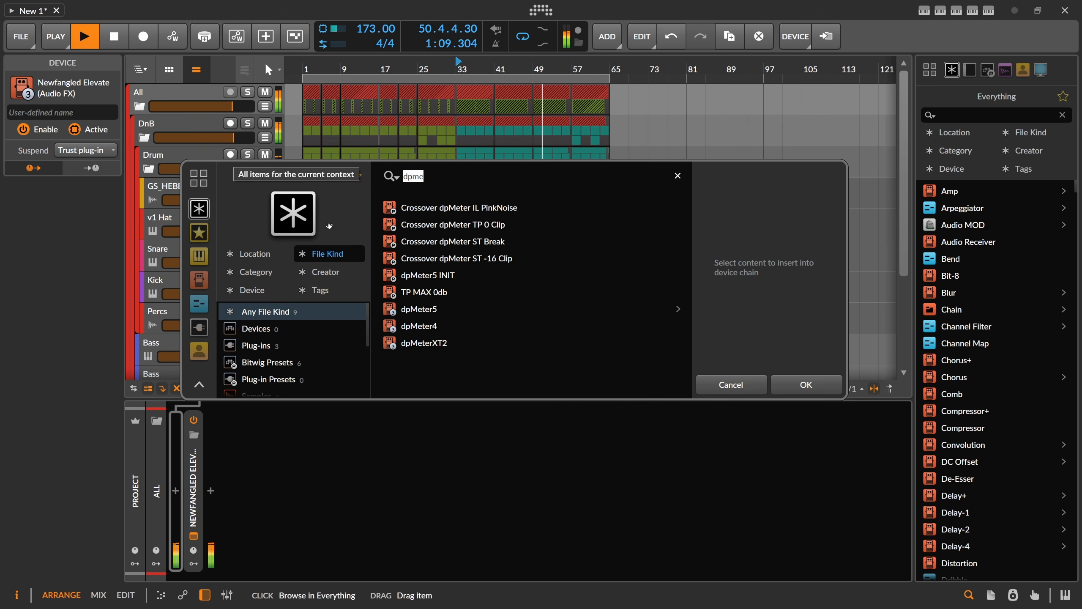
double_click(433, 310)
Step: Set dpMeter5's reference level to -6 LUFS and match the gain to the short-term loudness maximum
click(542, 262)
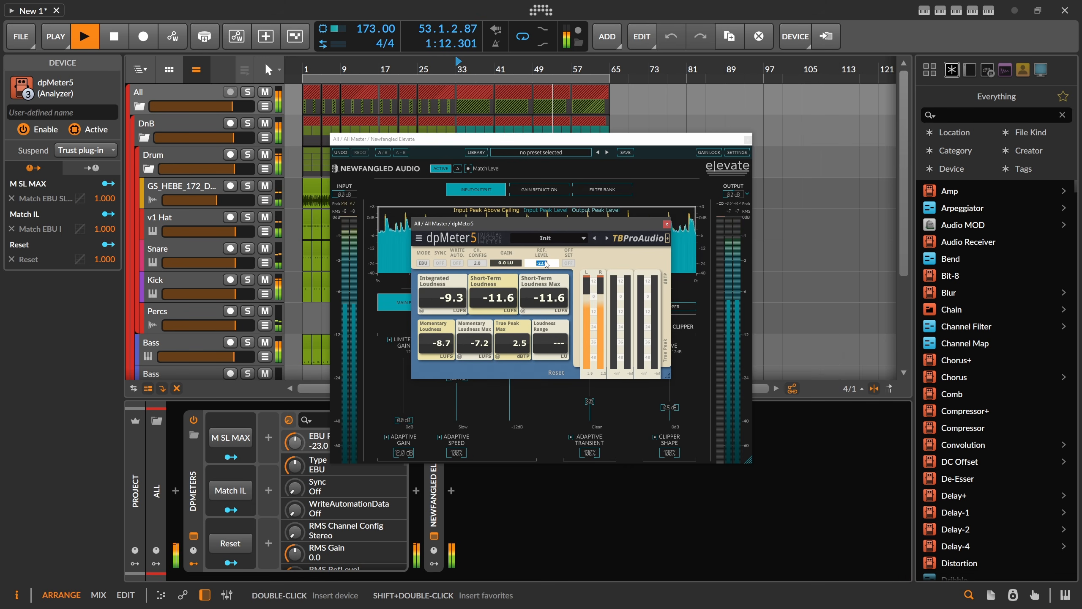
text(-6)
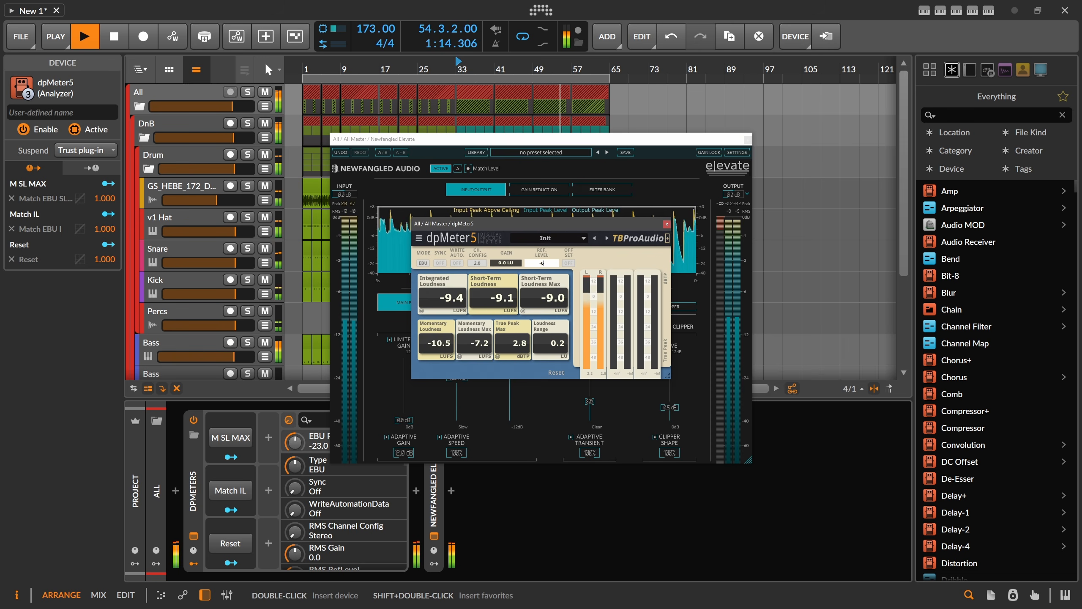
key(Return)
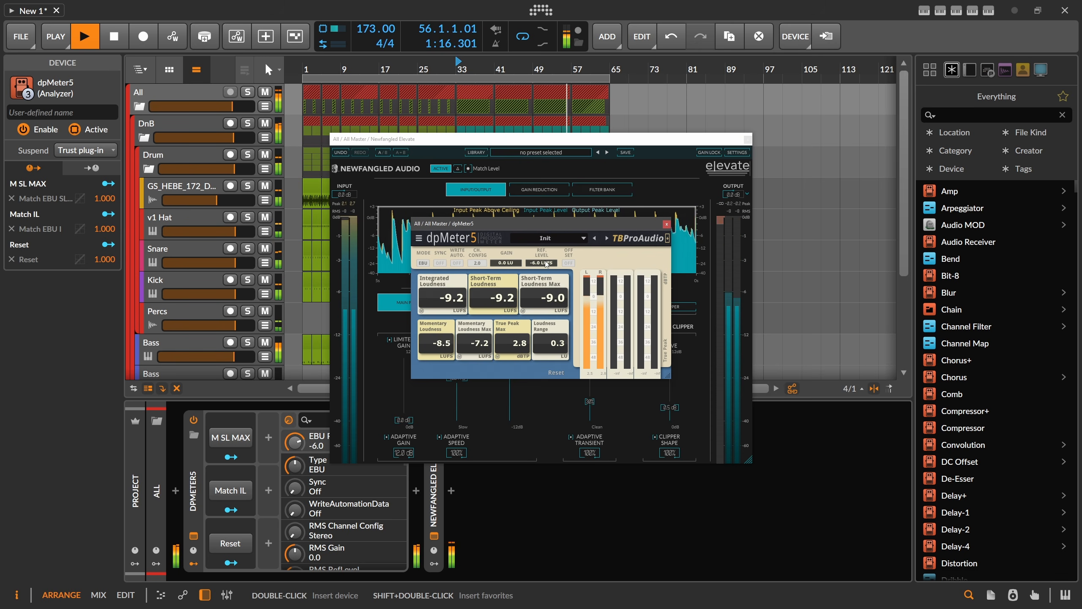
click(523, 312)
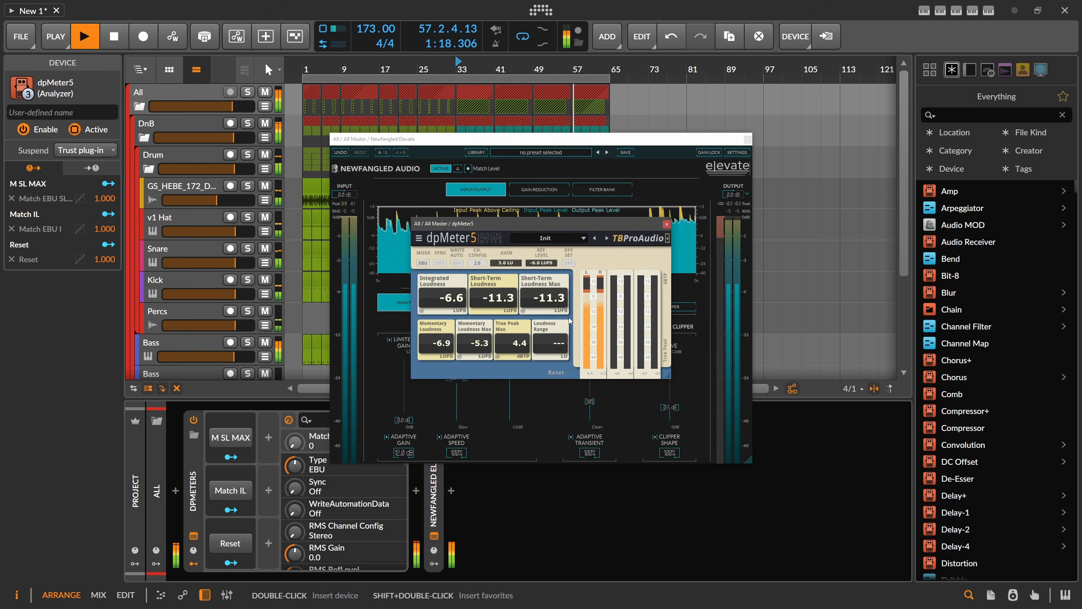
Step: Close the dpMeter5 and Newfangled Elevate plug-in windows
click(666, 223)
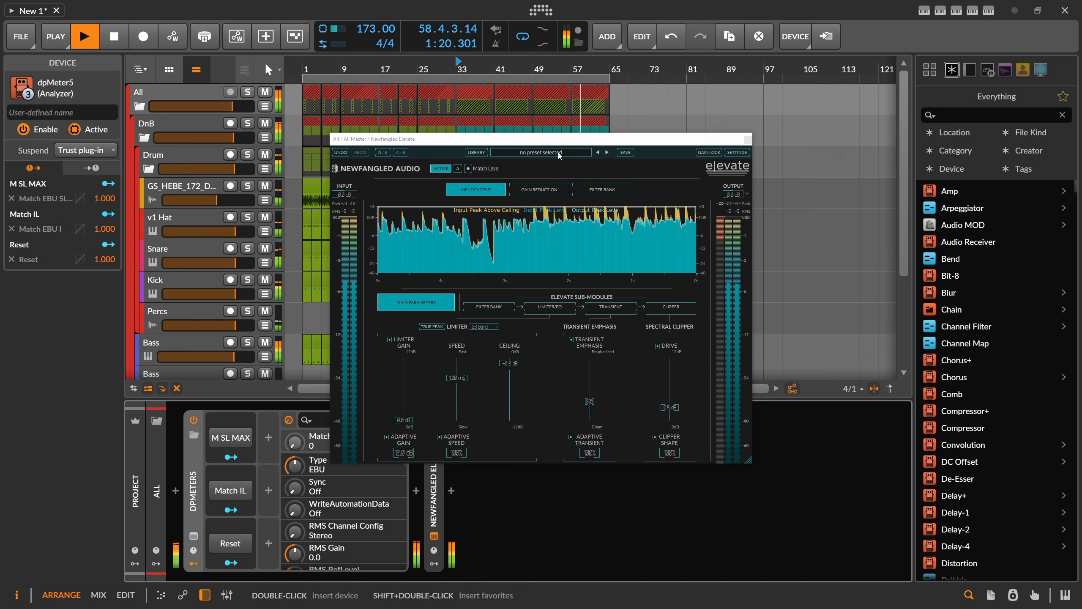
drag(559, 145, 732, 148)
click(922, 143)
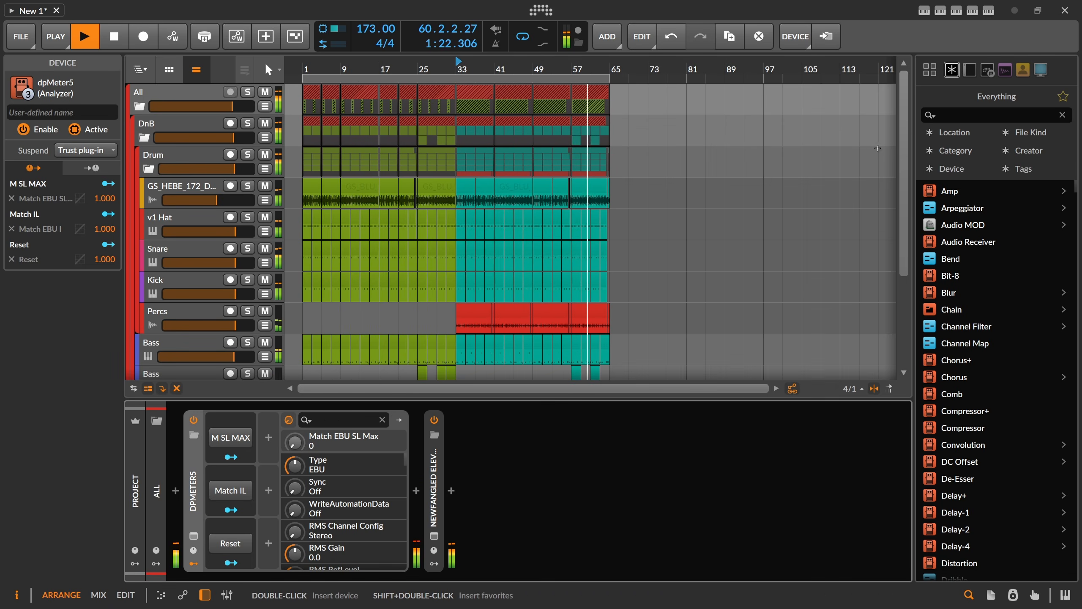
Step: Collapse the Drum group and copy the second Bass track's bar 25 clip to bar 5
double_click(205, 156)
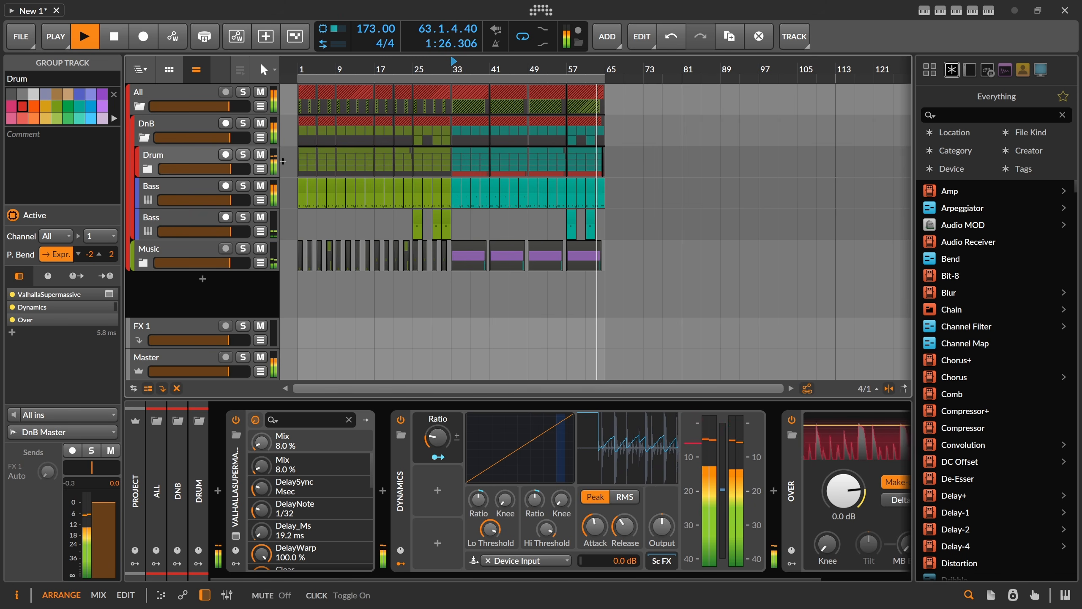
mouse_move(586, 69)
mouse_down()
mouse_move(599, 188)
mouse_move(618, 75)
mouse_move(586, 68)
mouse_up()
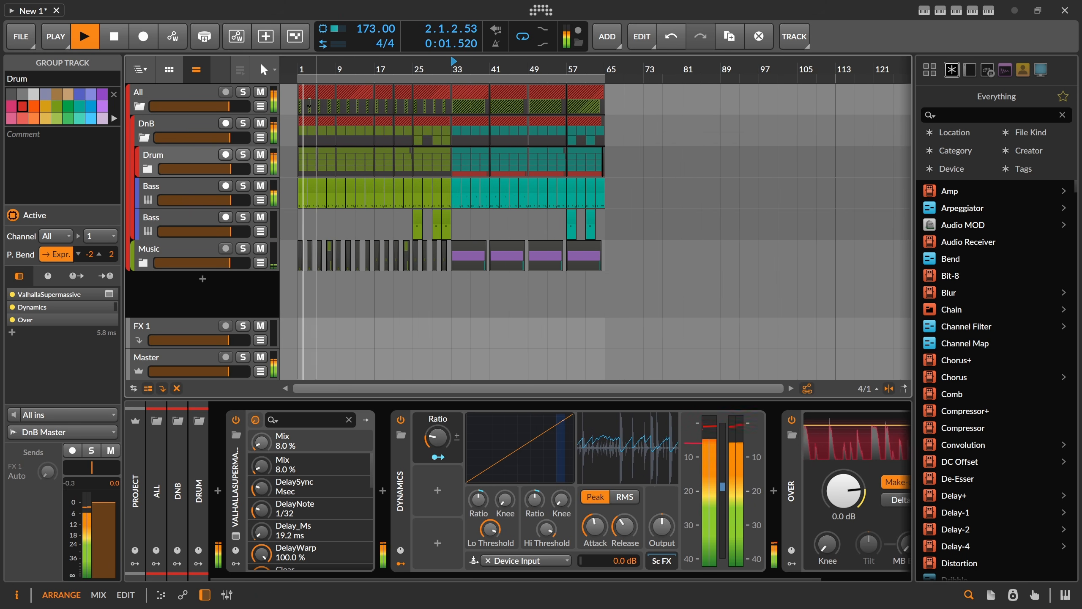
drag(317, 68, 474, 121)
drag(627, 218, 363, 221)
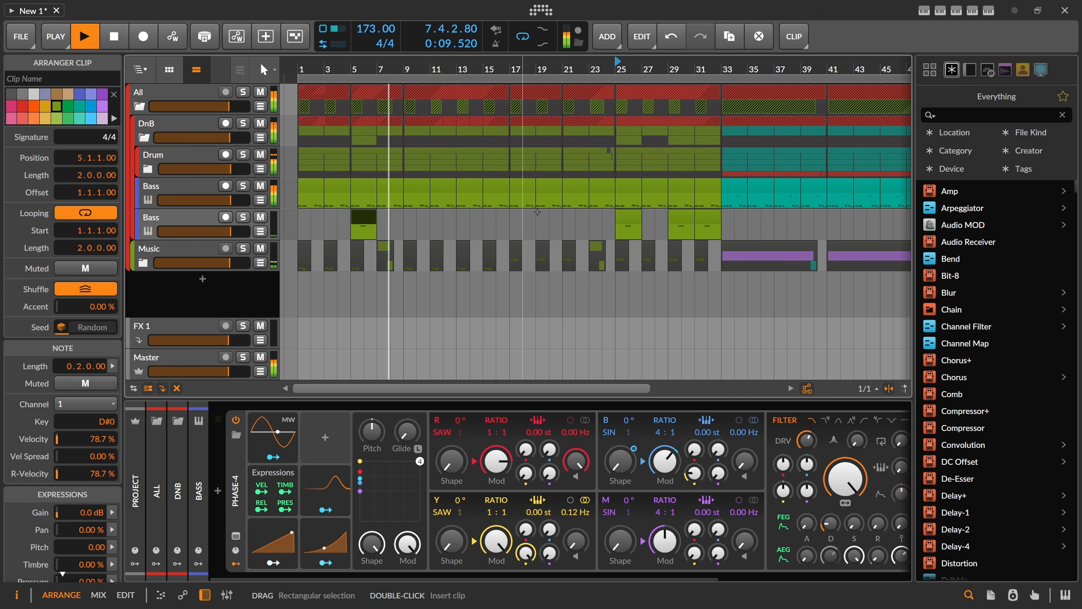
Step: Duplicate the second Bass track and move the copy's bar 5 clip to bar 9
key(space)
click(207, 218)
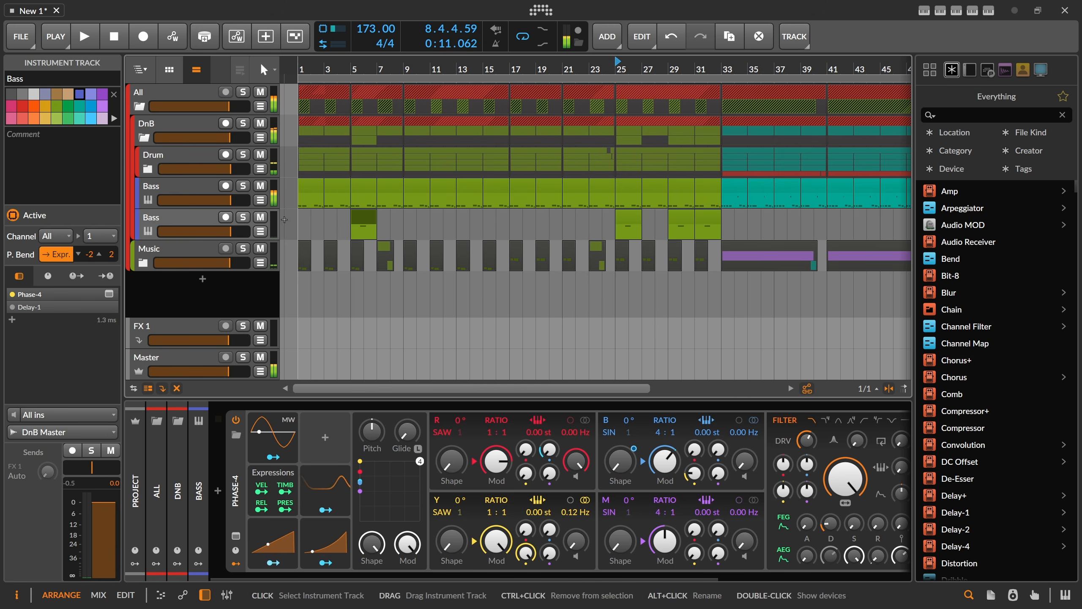
key(ctrl+d)
drag(363, 253, 415, 252)
Step: Delete the green clips from bar 25 to bar 33 on the duplicated Bass track
drag(600, 215, 620, 256)
key(Delete)
drag(558, 68, 554, 43)
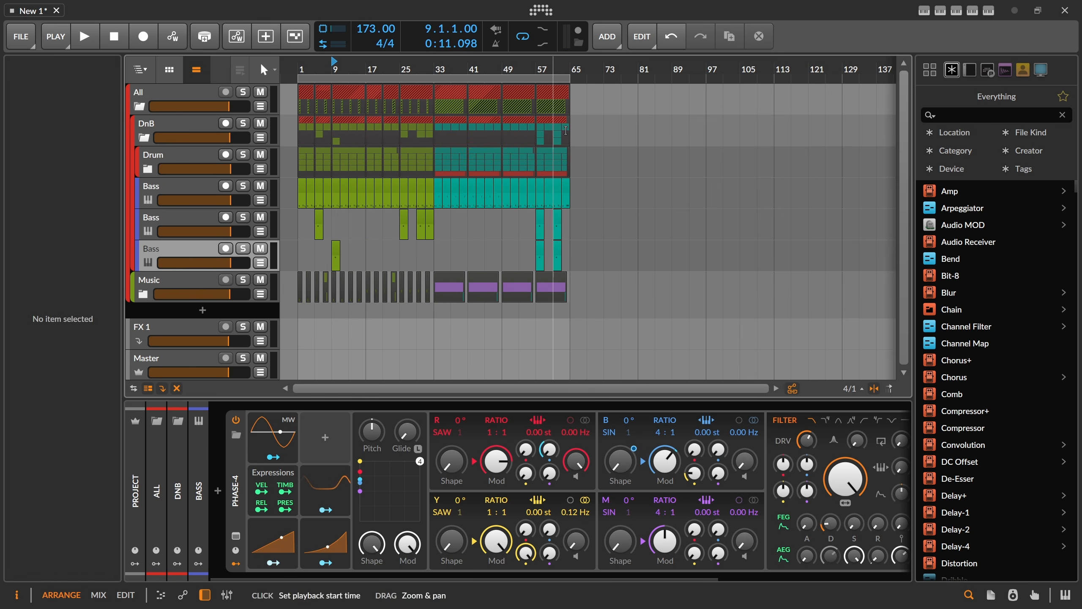
Step: Show the third Bass track's automation and move the middle point of Phase-4's B Shape curve to 10.1.4.00 at 65.6 %
drag(335, 65, 416, 80)
click(416, 79)
key(space)
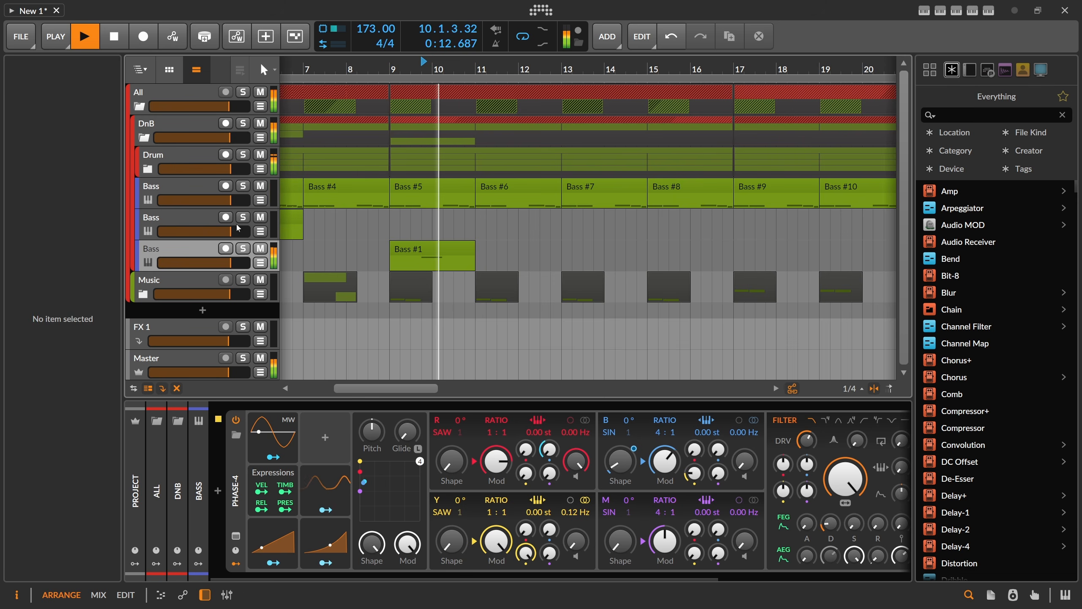
click(213, 254)
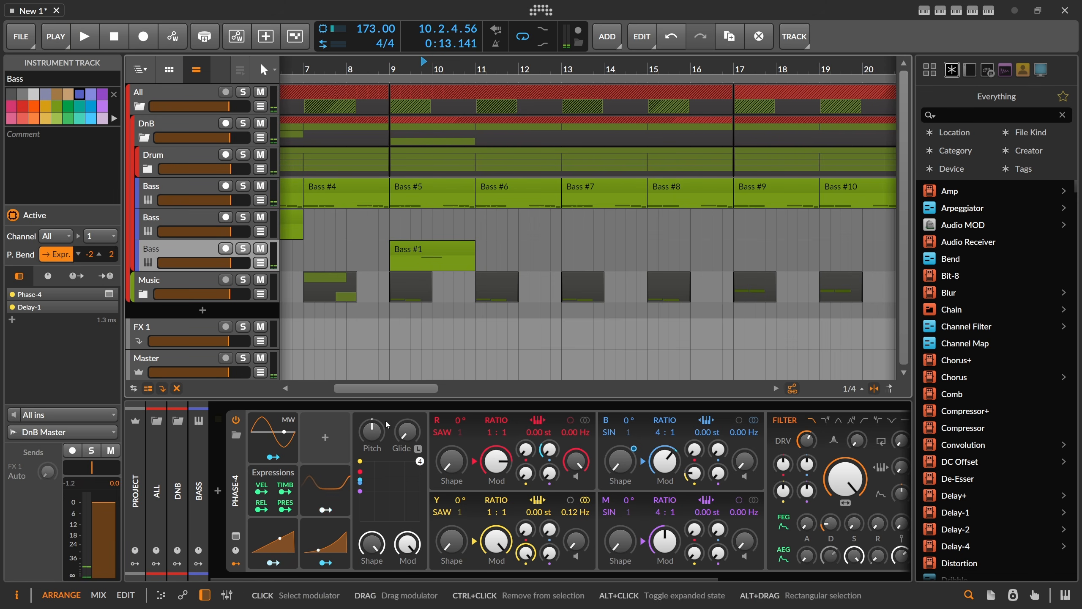
click(260, 264)
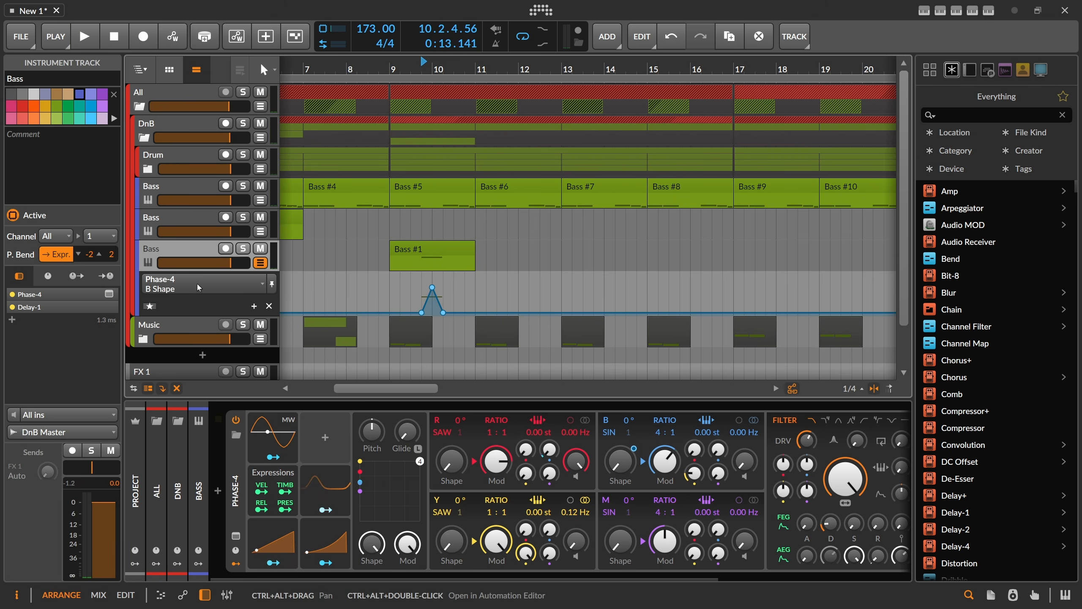
click(198, 288)
click(201, 285)
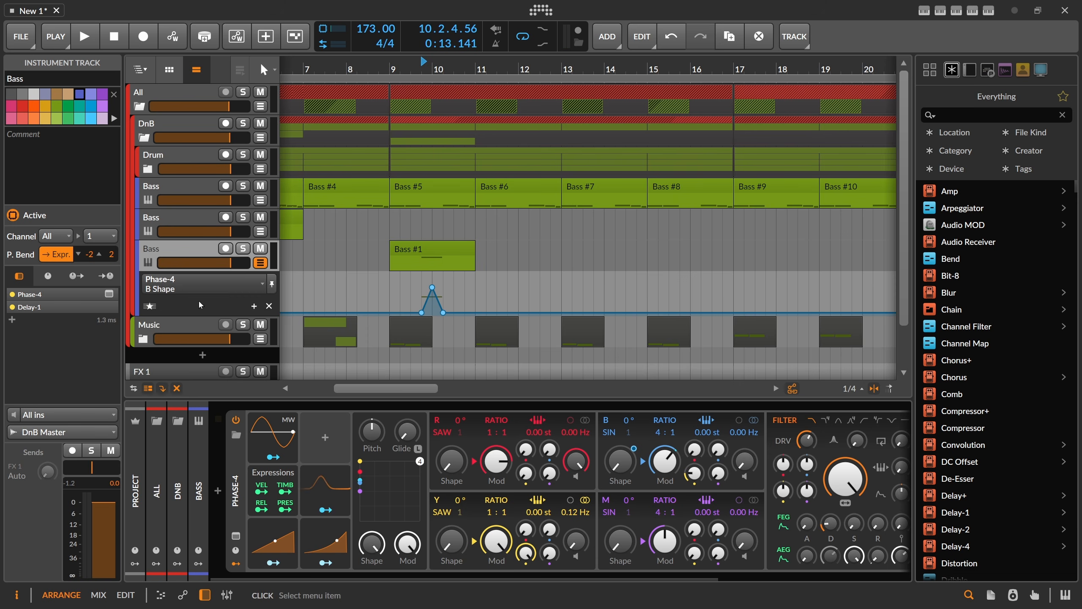
drag(441, 69, 471, 163)
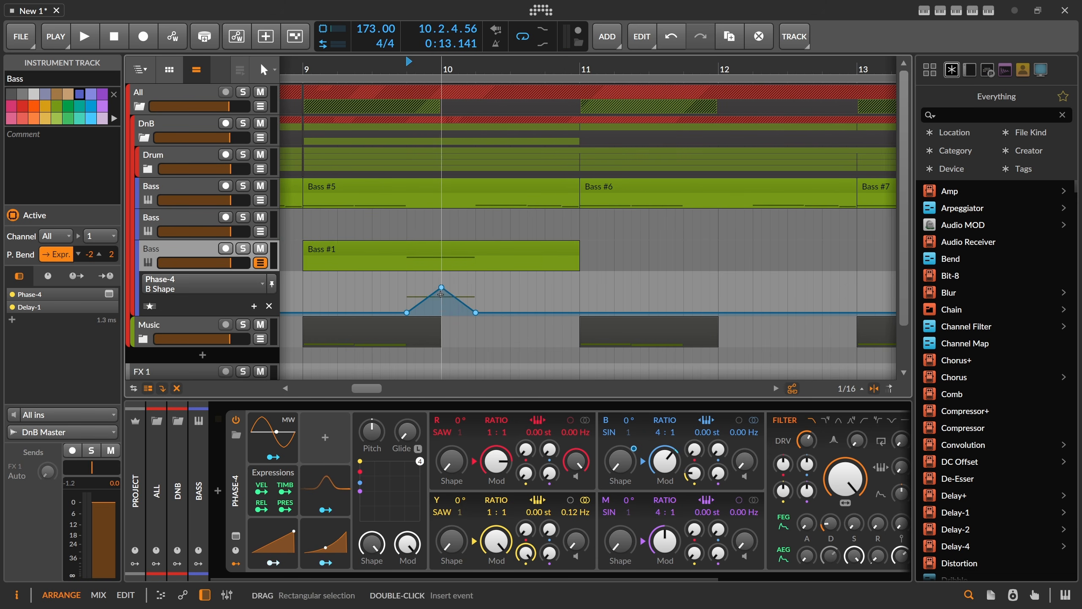
drag(441, 294, 467, 294)
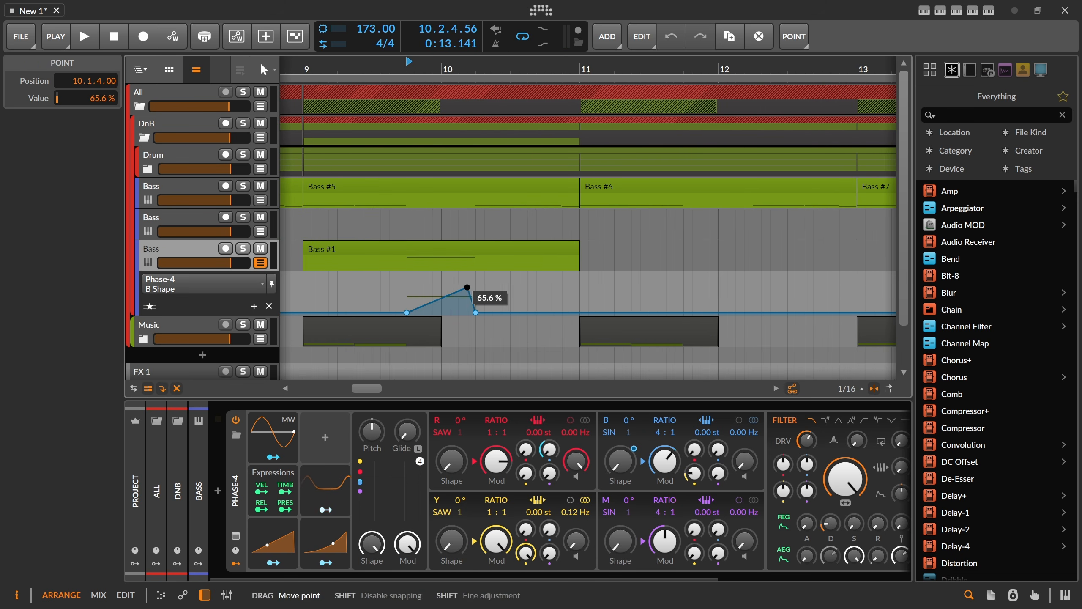
Step: Expand the Classic LFO modulator of the third Bass track's Phase-4 and set its rate to 3.22 Hz while auditioning
click(325, 487)
key(space)
drag(402, 461, 402, 447)
key(space)
key(space)
key(space)
key(space)
key(space)
key(space)
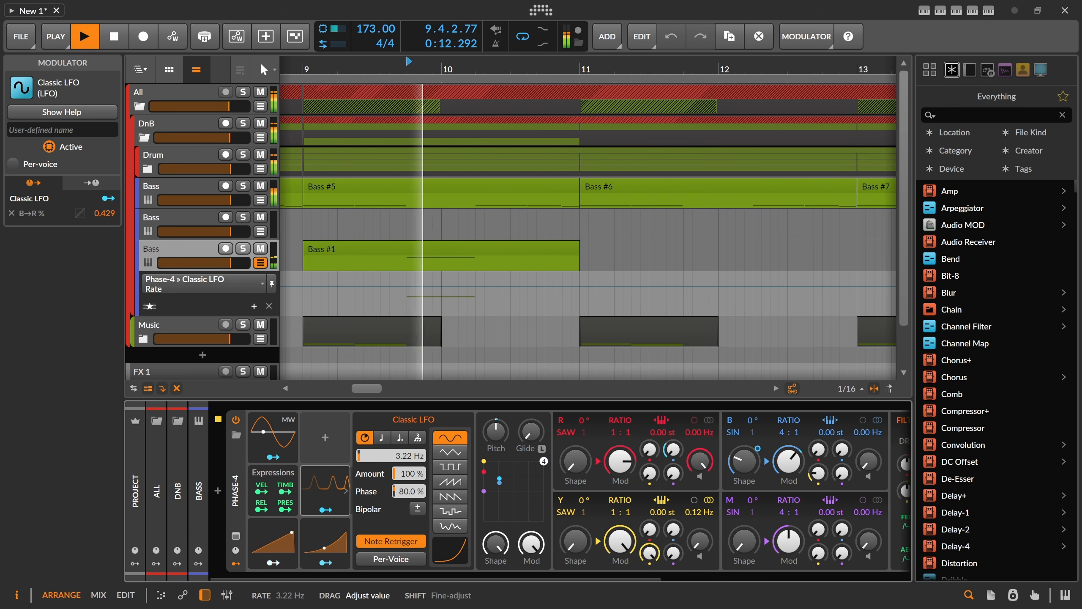
Step: Set the Classic LFO's curve to 0.00 % and its rate to 4.31 Hz while auditioning the clip
key(space)
key(space)
drag(450, 548, 450, 561)
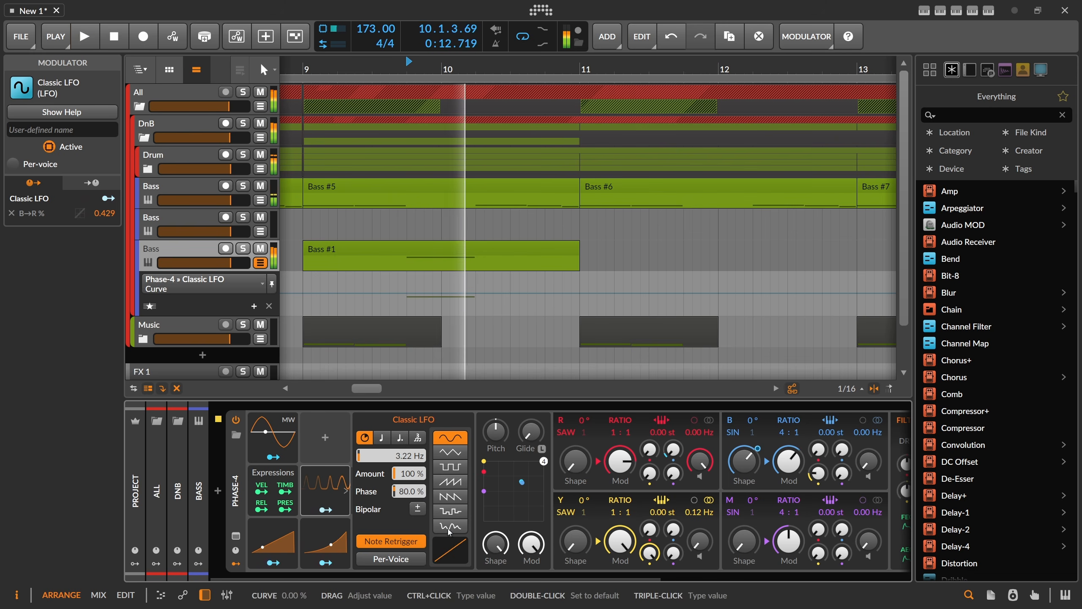
key(space)
key(space)
drag(402, 456, 403, 457)
key(space)
key(space)
key(space)
key(space)
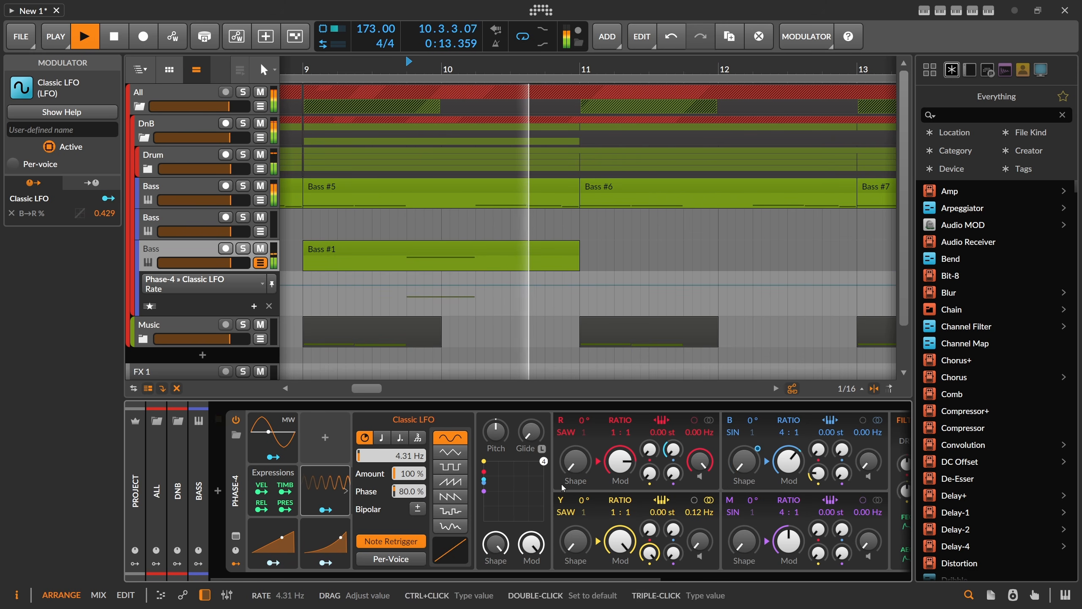
Step: Set the ratio of Phase-4's oscillator B to 2:1 and audition the bass clip at bar 9
key(space)
key(space)
drag(785, 441, 786, 443)
key(space)
key(space)
key(space)
key(space)
key(space)
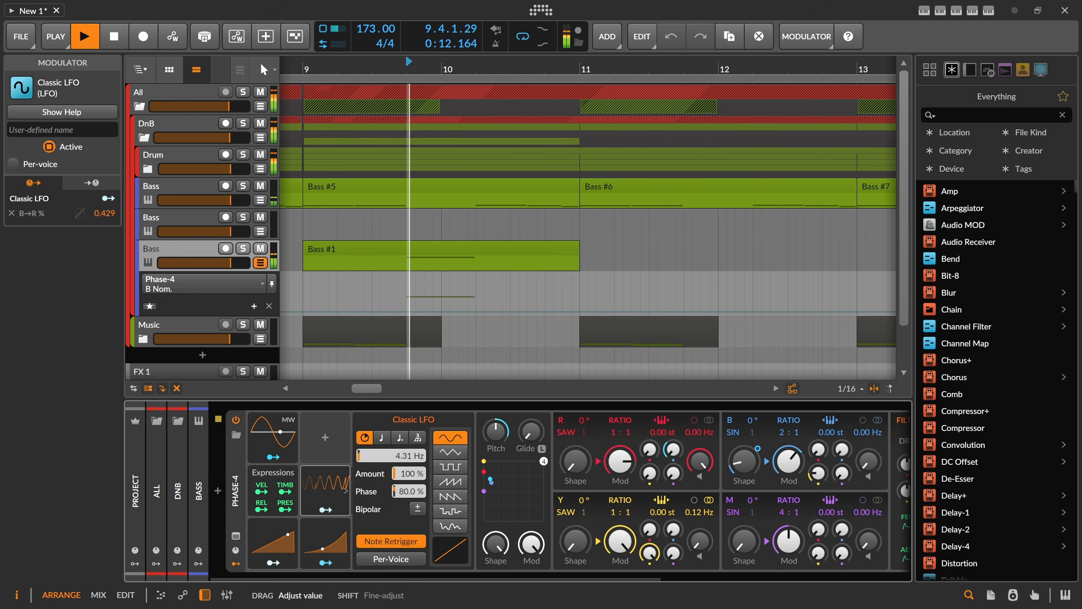
key(space)
drag(468, 68, 468, 54)
key(space)
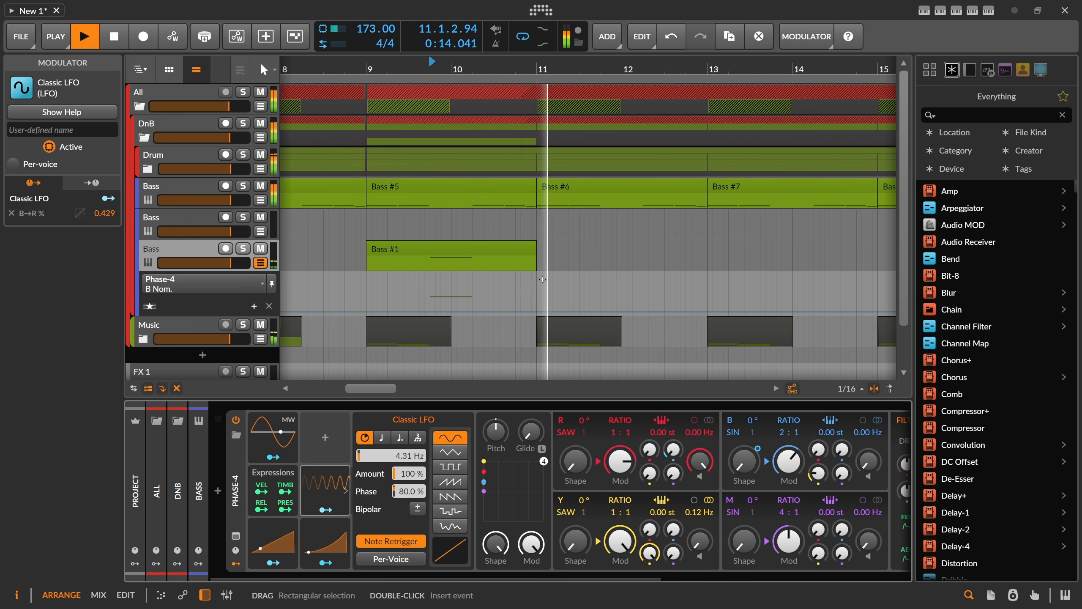
Step: Copy the second Bass track's bar 5 clip to bar 17 and the third Bass track's bar 9 clip to bar 21
scroll(810, 525, down, 5)
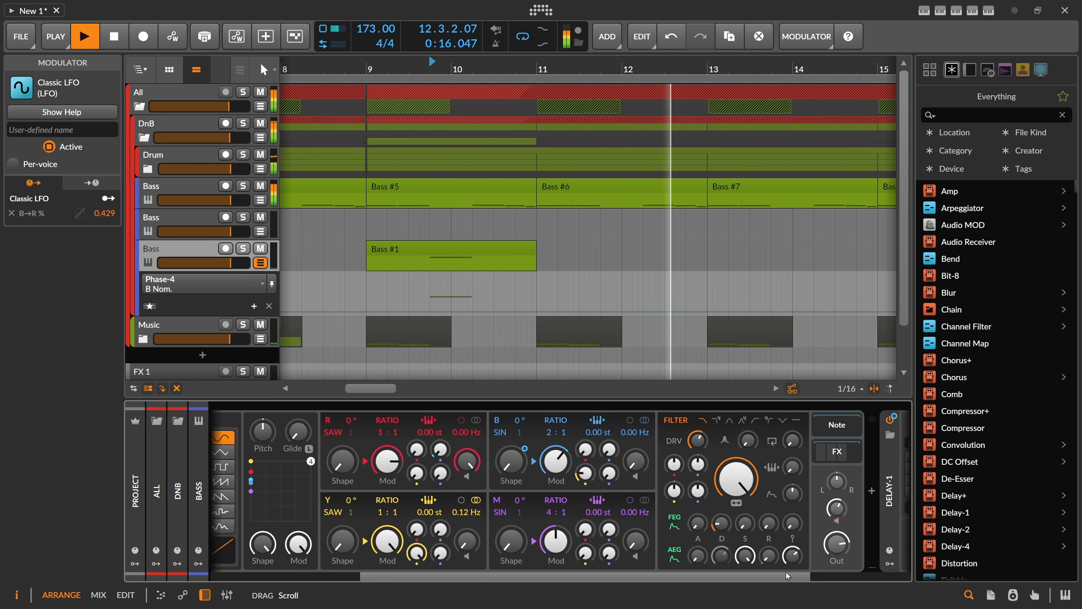
drag(462, 68, 462, 47)
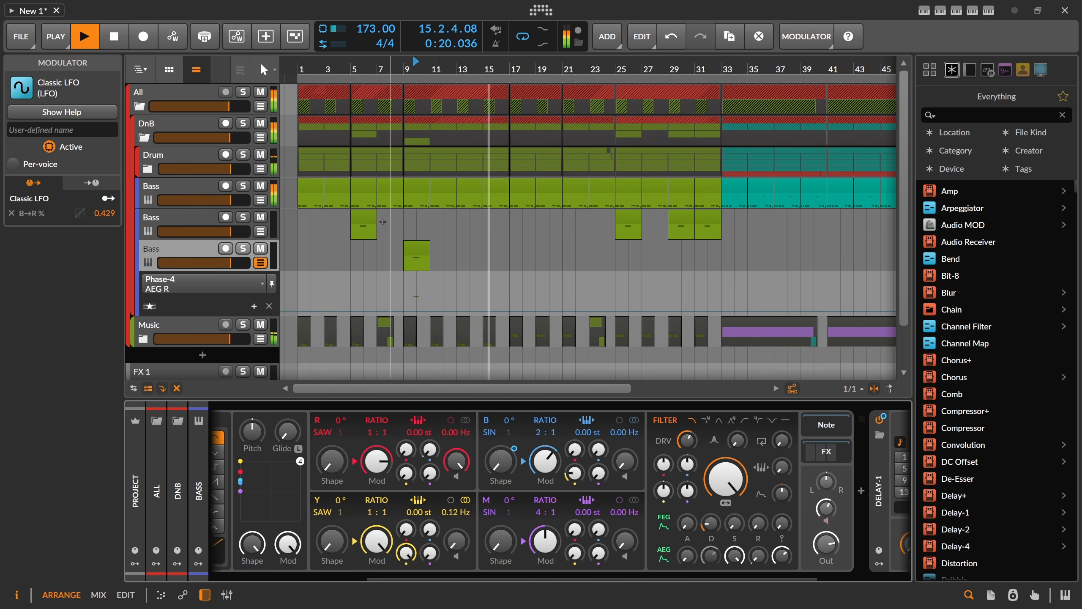
drag(371, 226, 530, 226)
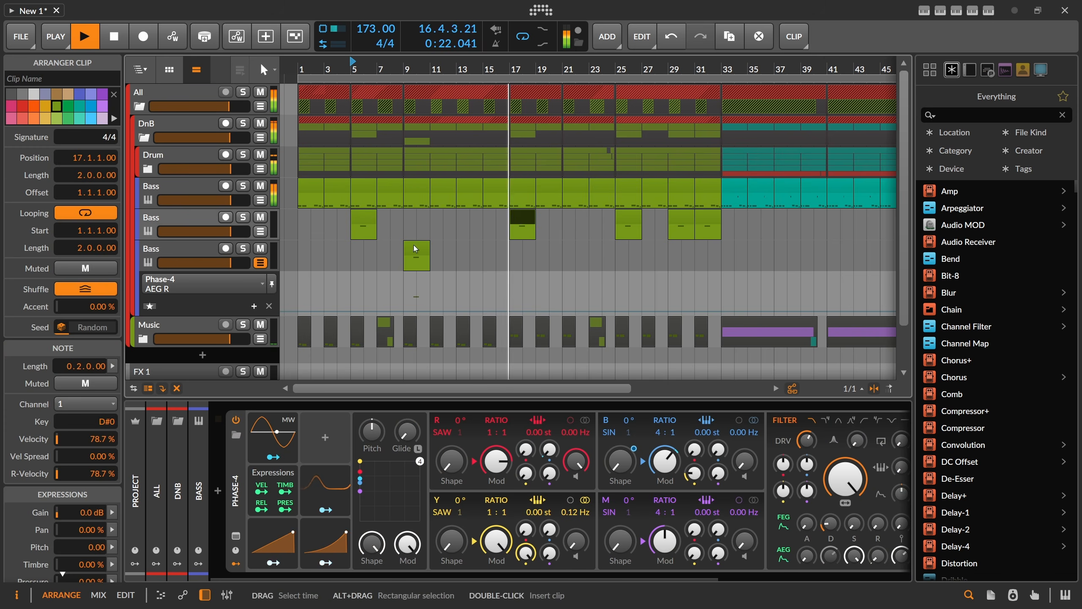
drag(412, 249, 572, 248)
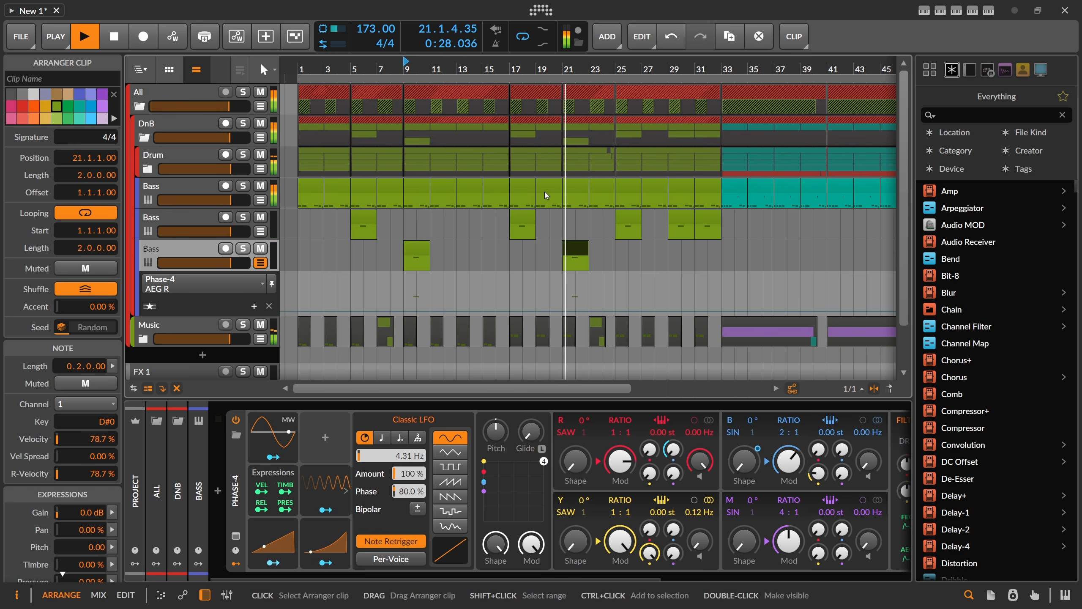
Step: Review the first Bass track's devices and audition the second Bass track's clip at bar 31
click(186, 187)
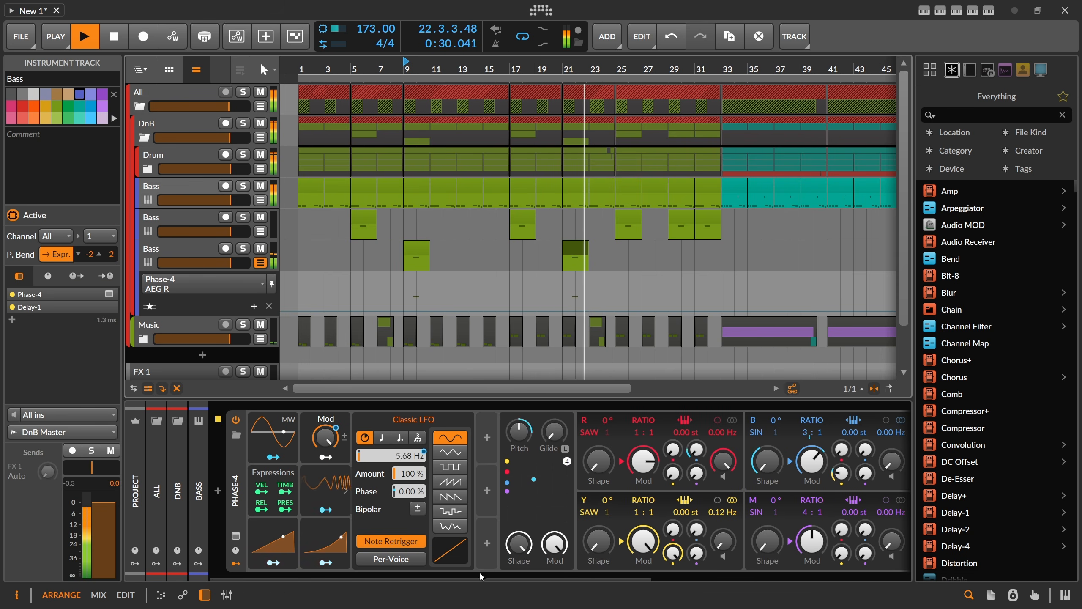
scroll(480, 576, down, 5)
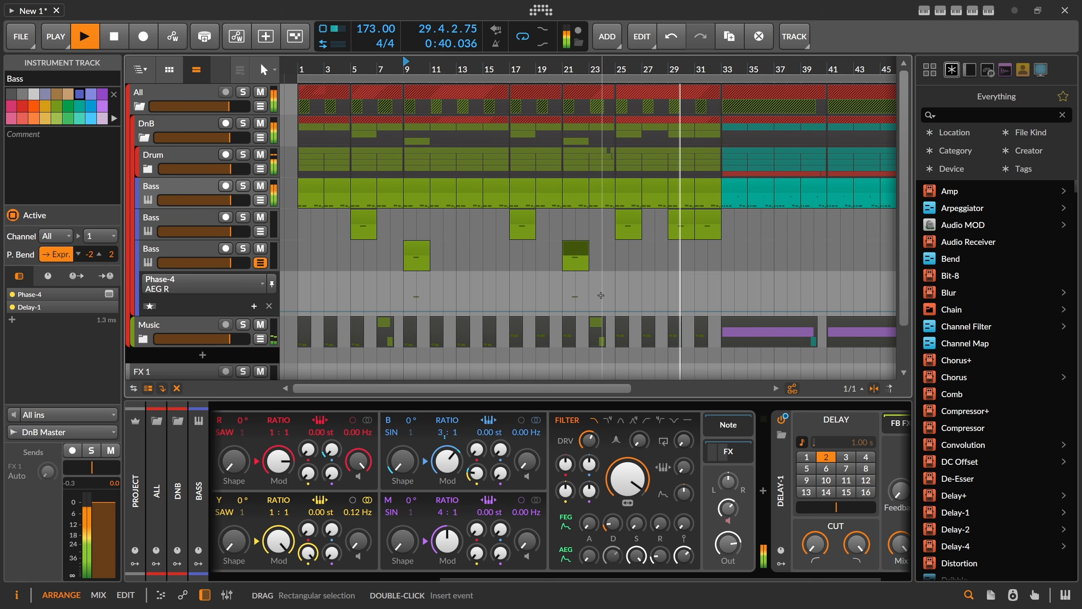
drag(708, 65, 690, 81)
click(707, 220)
key(space)
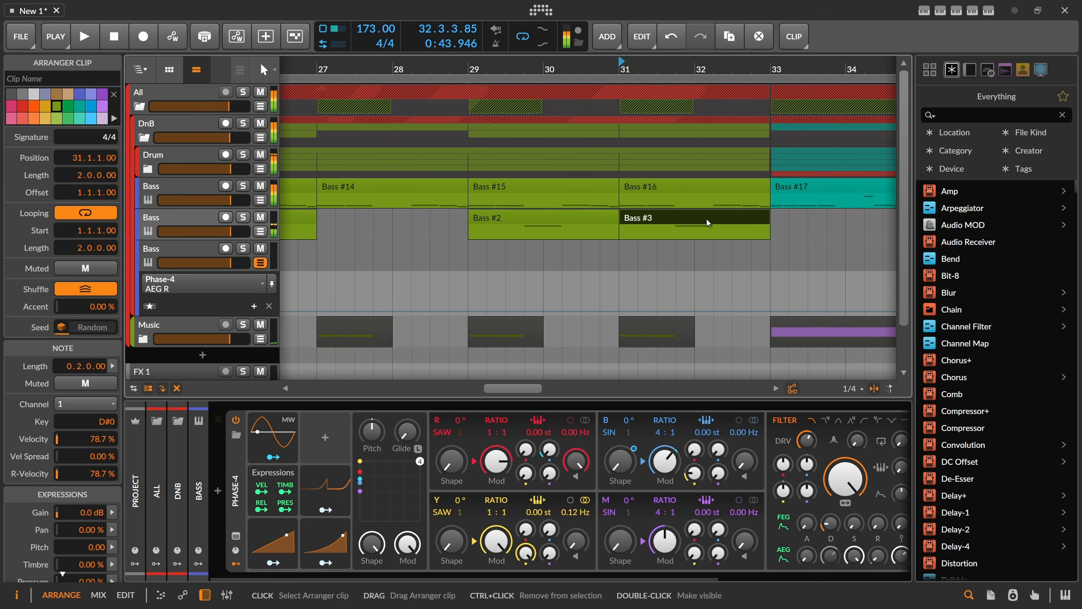
Step: Duplicate the third Bass track together with its automation lane
click(257, 240)
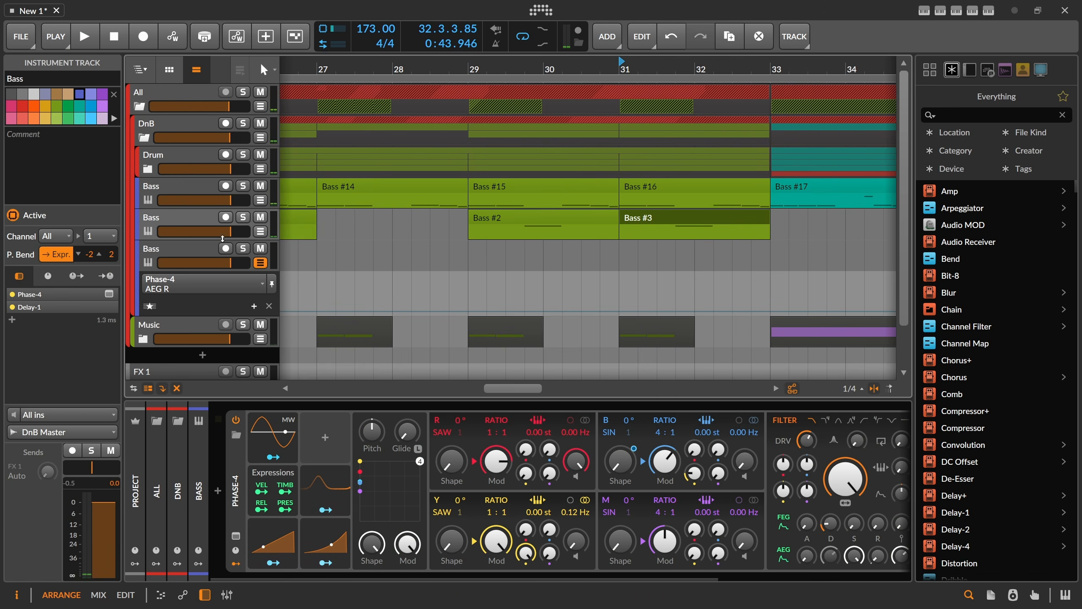
drag(486, 72, 510, 49)
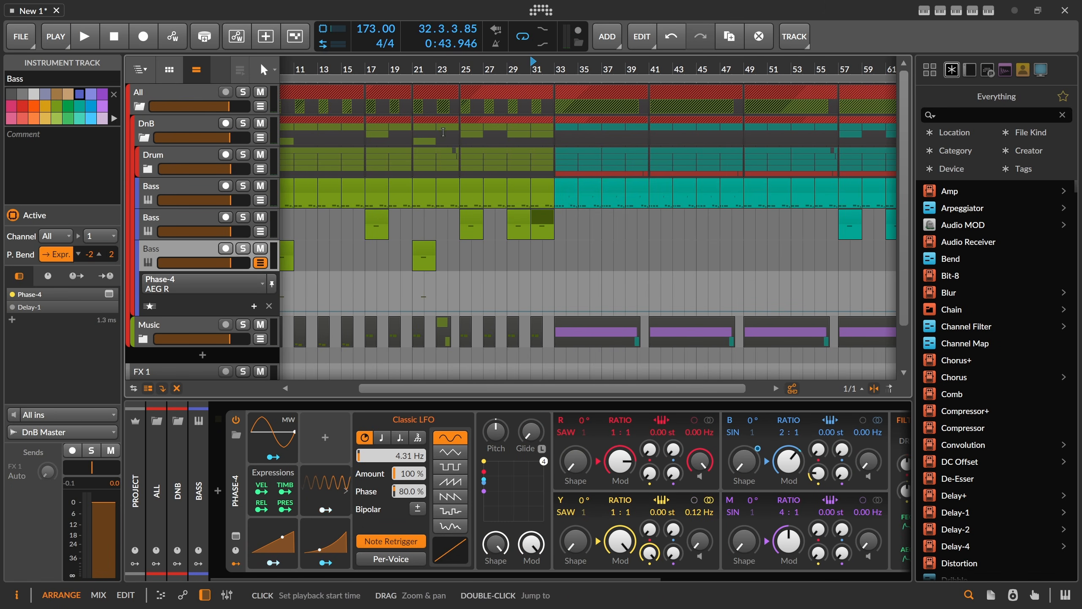
key(ctrl+d)
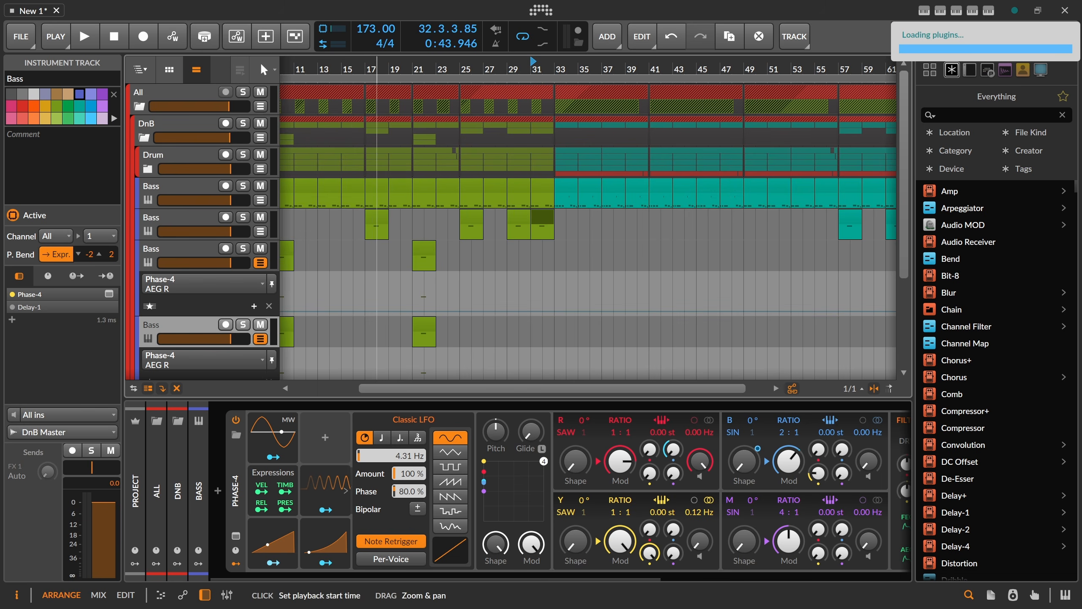
drag(377, 69, 403, 49)
Step: Hide the automation lanes of the two lower Bass tracks and delete the duplicated track
click(261, 263)
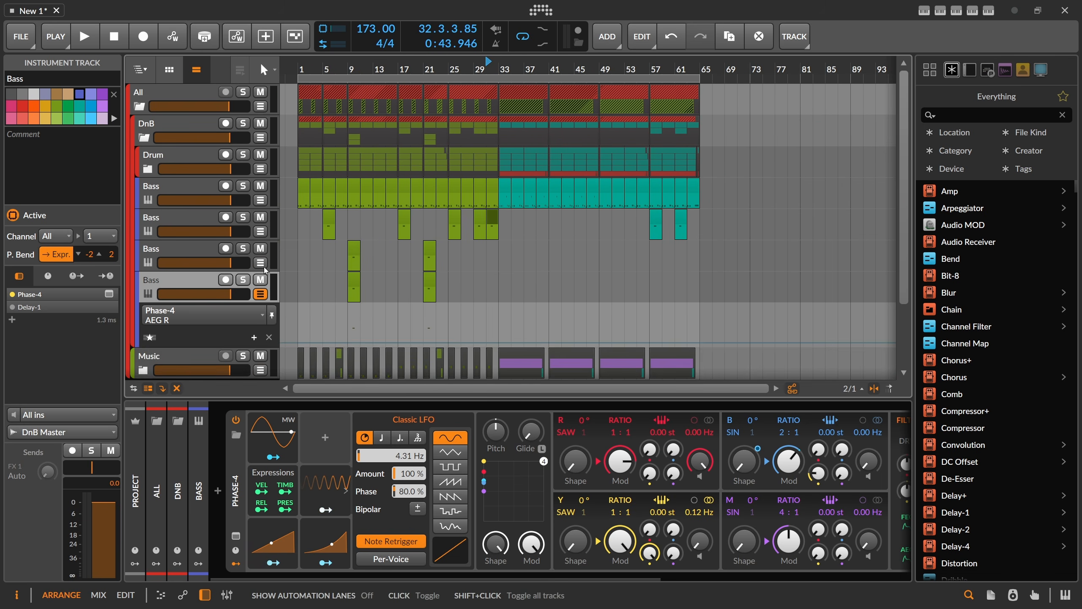
click(261, 294)
key(Delete)
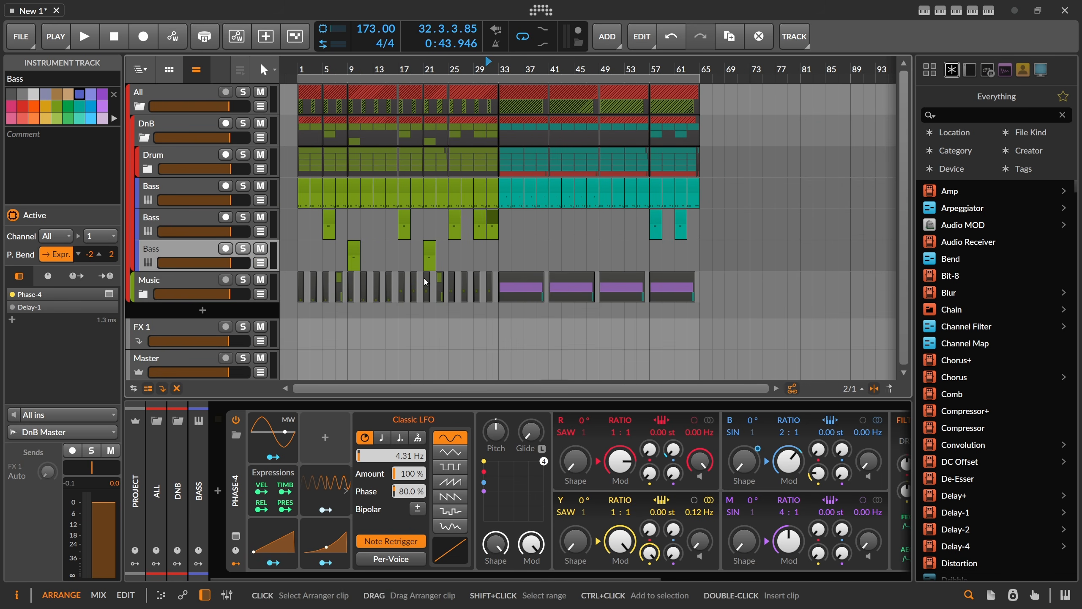
Step: Duplicate the third Bass track without visible automation lanes and move the copy's bar 21 clip to bar 31
key(ctrl+d)
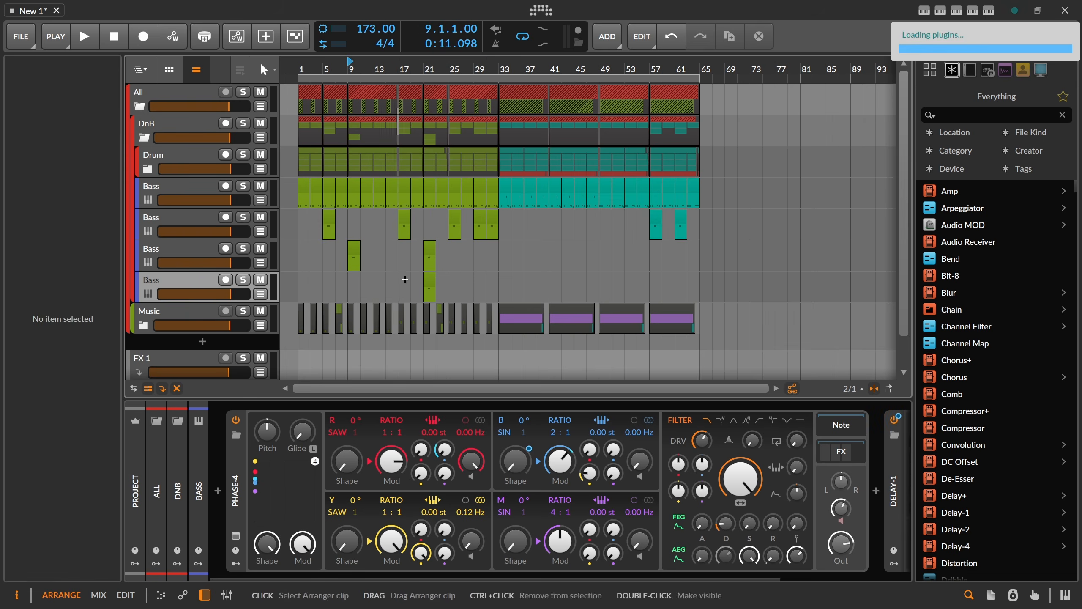
click(430, 282)
drag(430, 282, 493, 282)
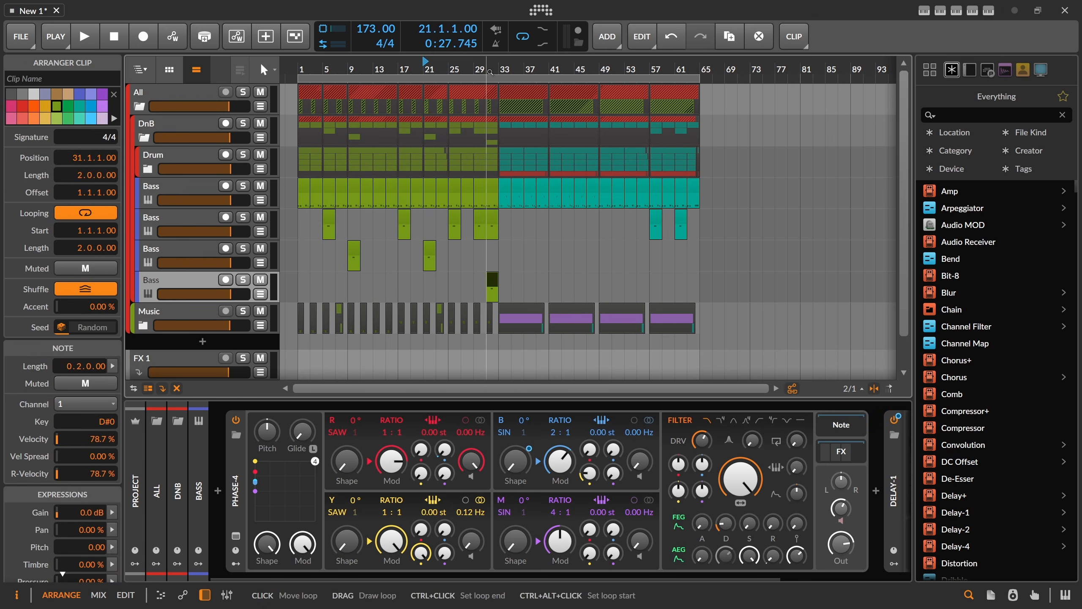
Step: Delete the clips at bar 31 on the first and second Bass tracks
drag(489, 68, 509, 133)
click(521, 218)
key(Delete)
click(523, 187)
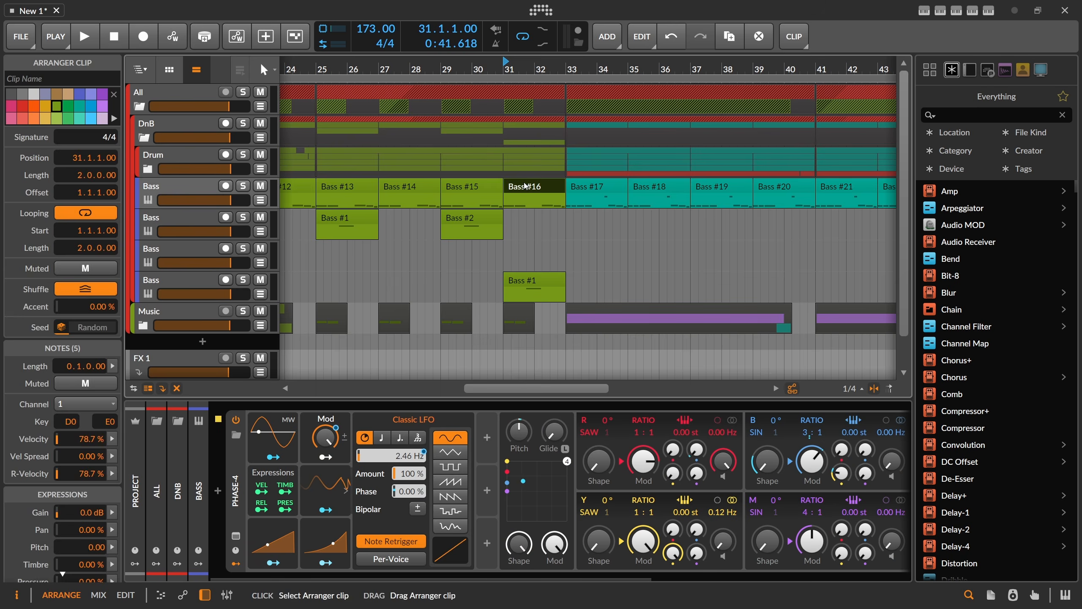
key(Delete)
Step: Extend the D#0 note in the fourth Bass track's bar 31 clip to a length of 2.0.0.00 and return to the arrangement
click(527, 281)
double_click(527, 281)
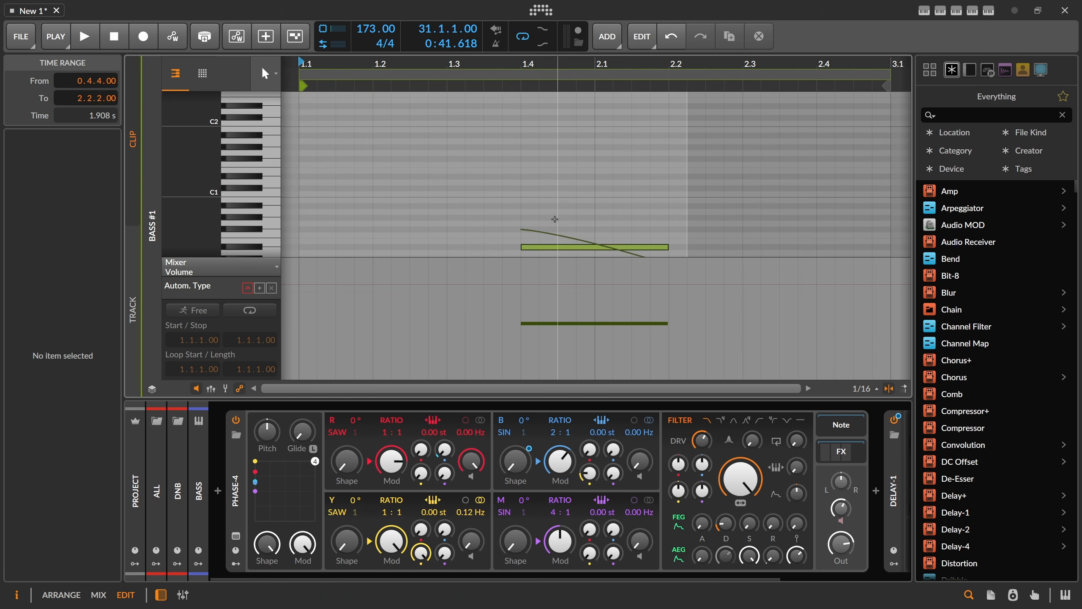
drag(567, 169, 322, 196)
drag(443, 196, 890, 196)
key(alt+1)
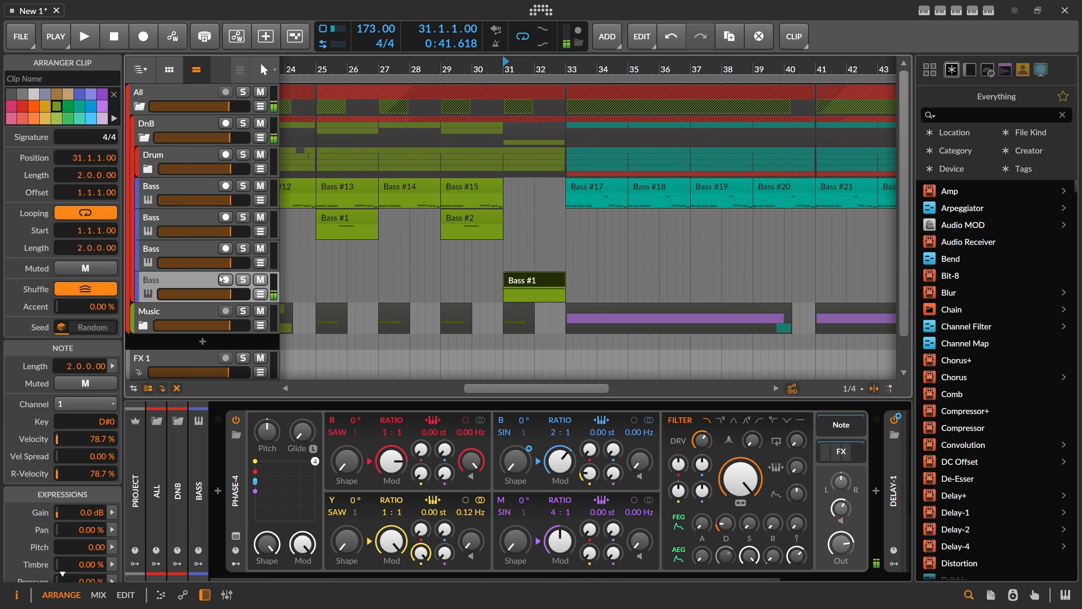
Step: Expand the FX chain inside the fourth Bass track's Phase-4
scroll(644, 490, right, 4)
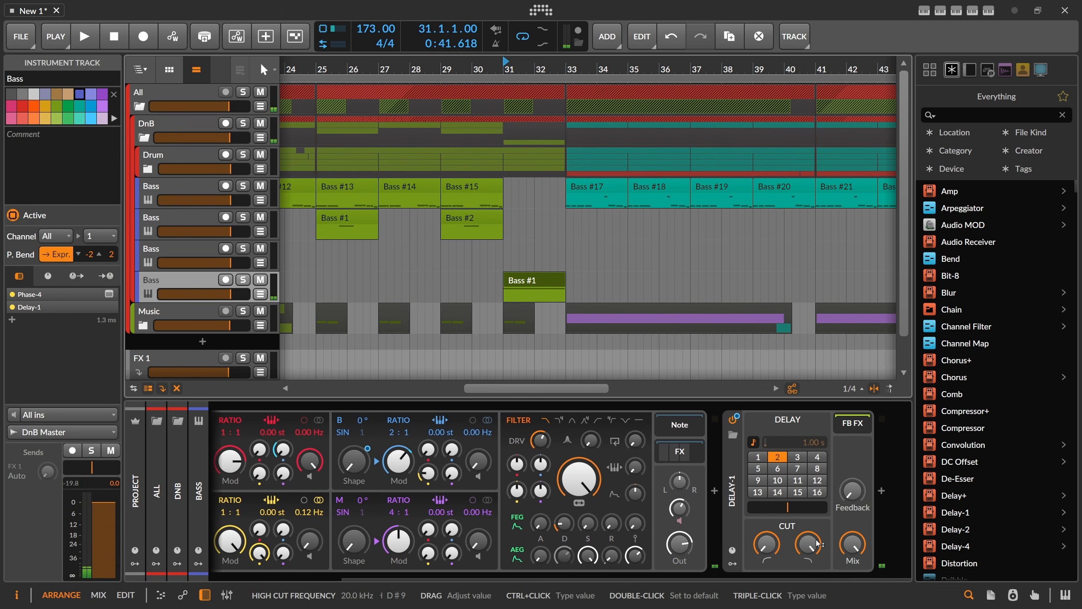
click(682, 452)
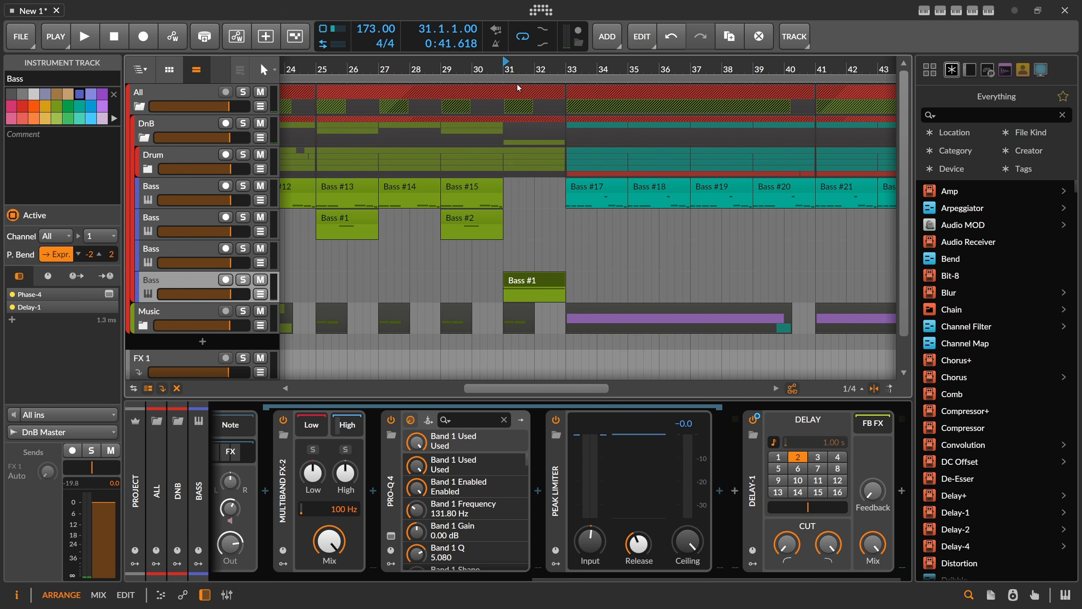
Step: Play the arrangement from bar 31, and again from bar 29 with the fourth Bass track soloed
key(space)
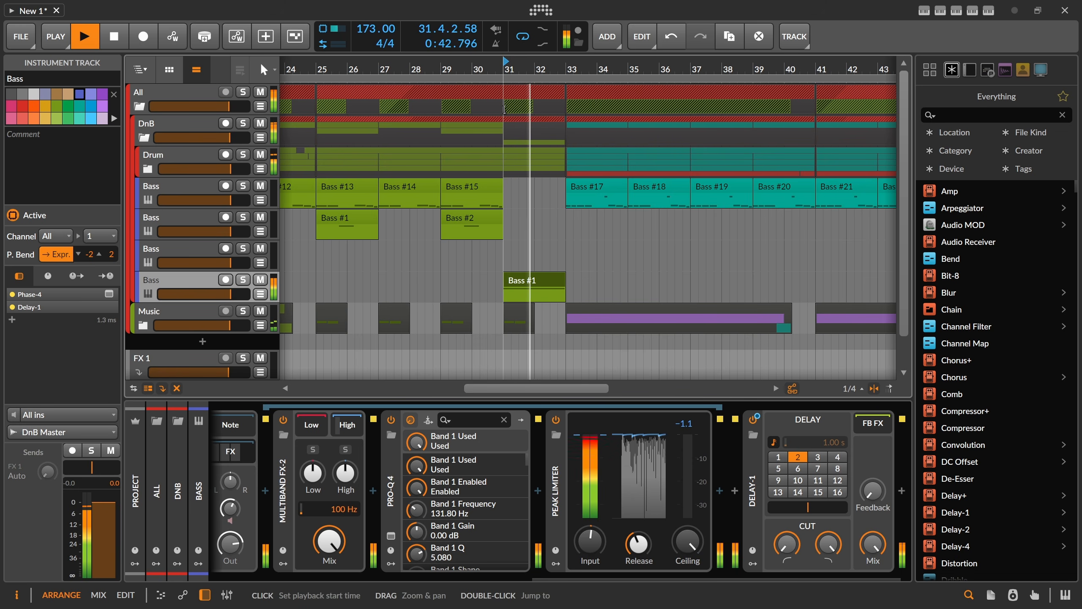
key(space)
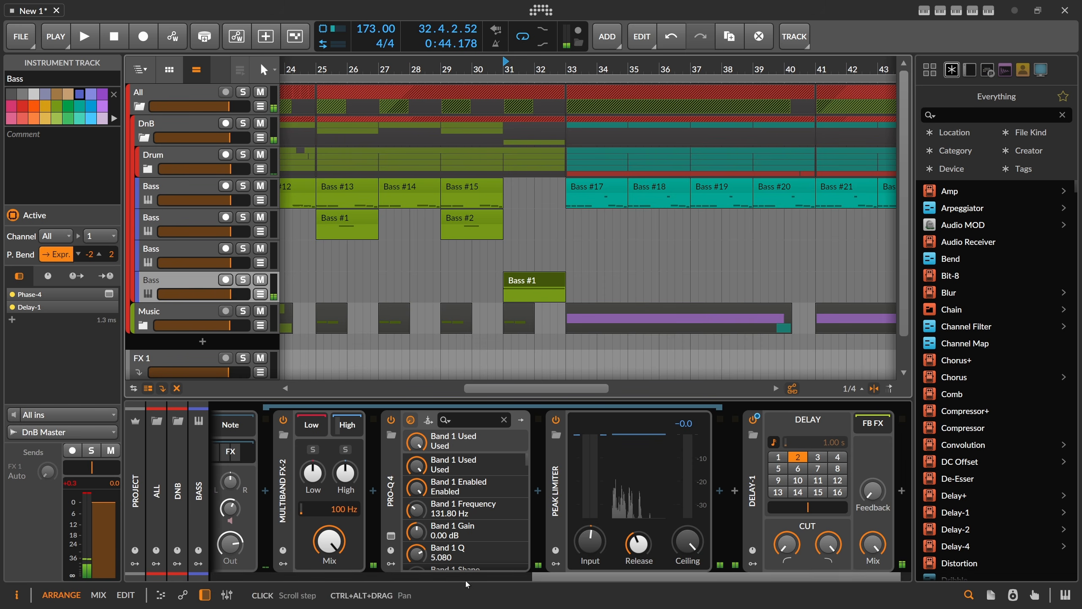
drag(539, 580, 697, 502)
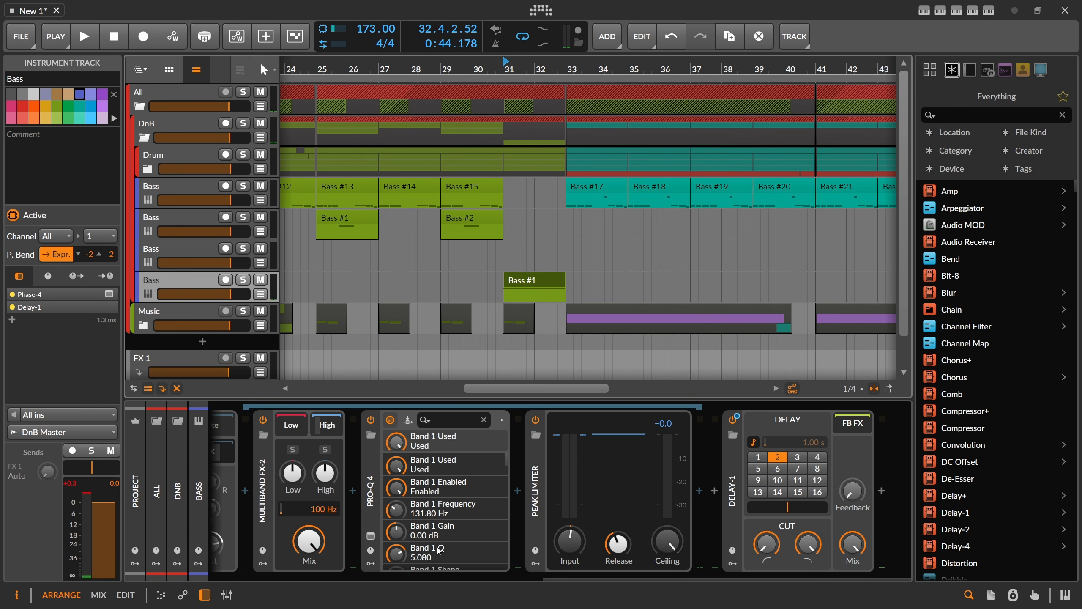
click(437, 577)
click(181, 186)
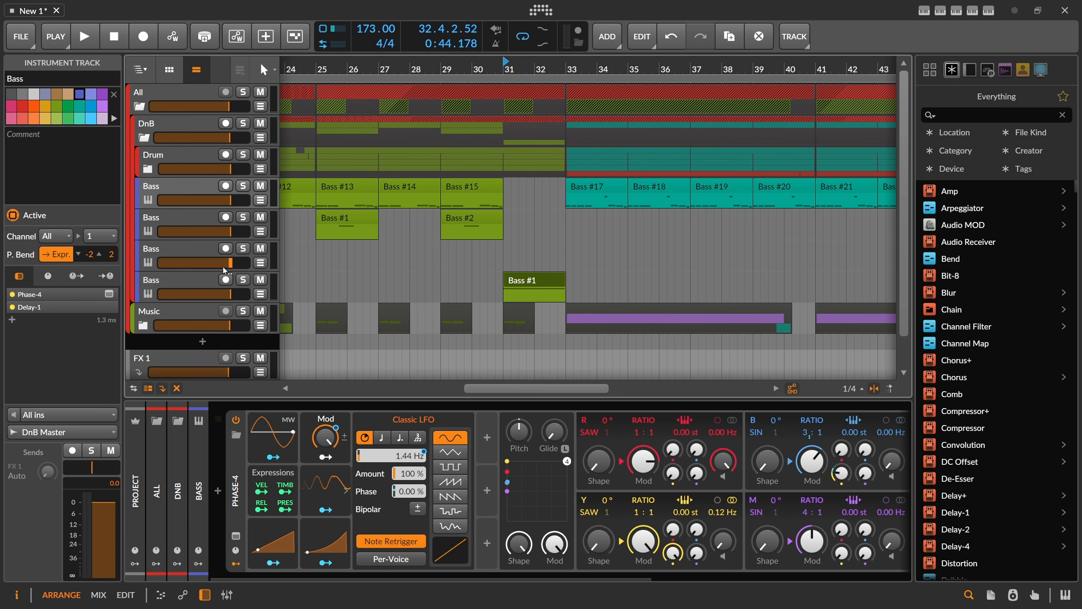
click(444, 64)
key(space)
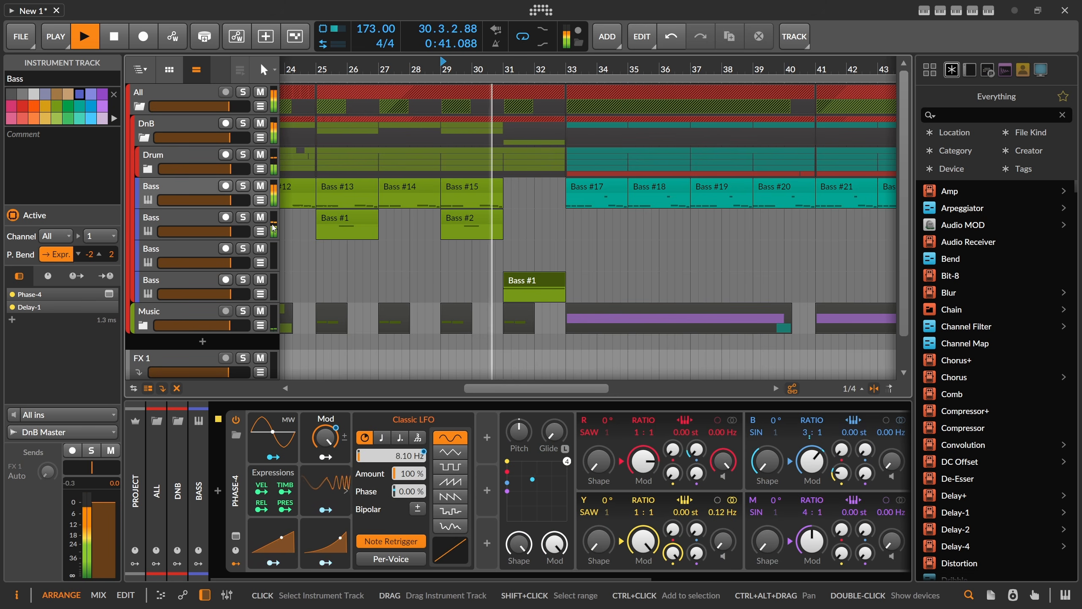
click(243, 280)
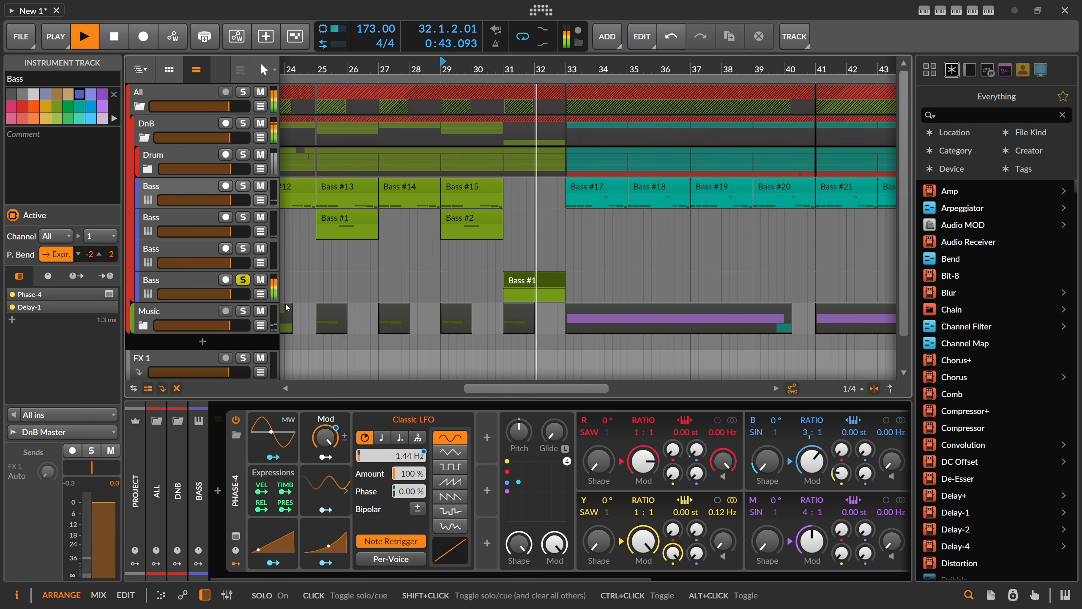
key(space)
Step: Deactivate Delay-1 on the fourth Bass track and delete it from the device chain
scroll(759, 496, right, 10)
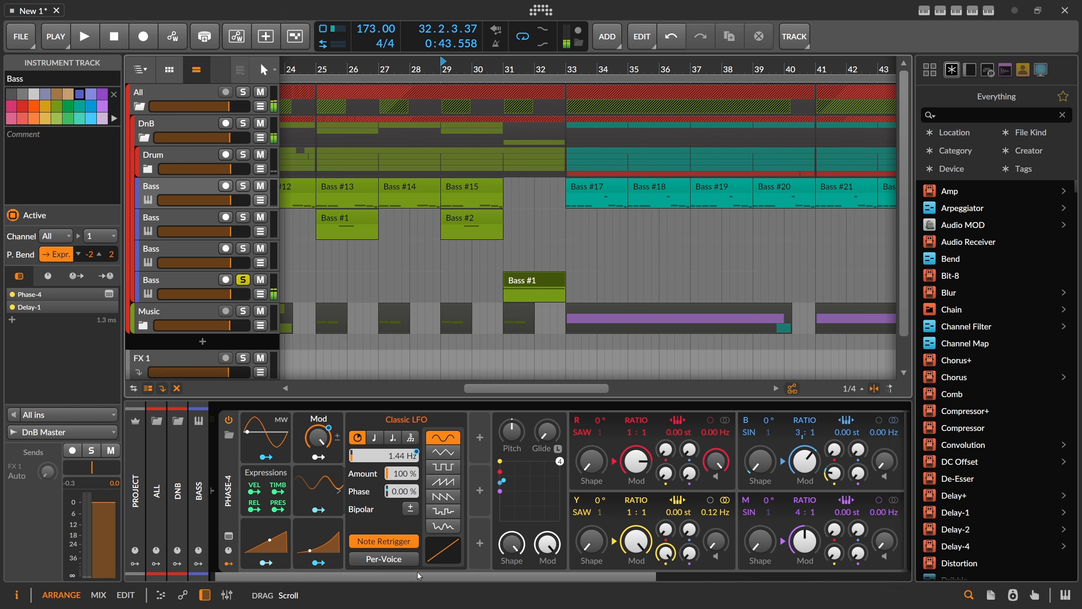
click(734, 420)
click(734, 461)
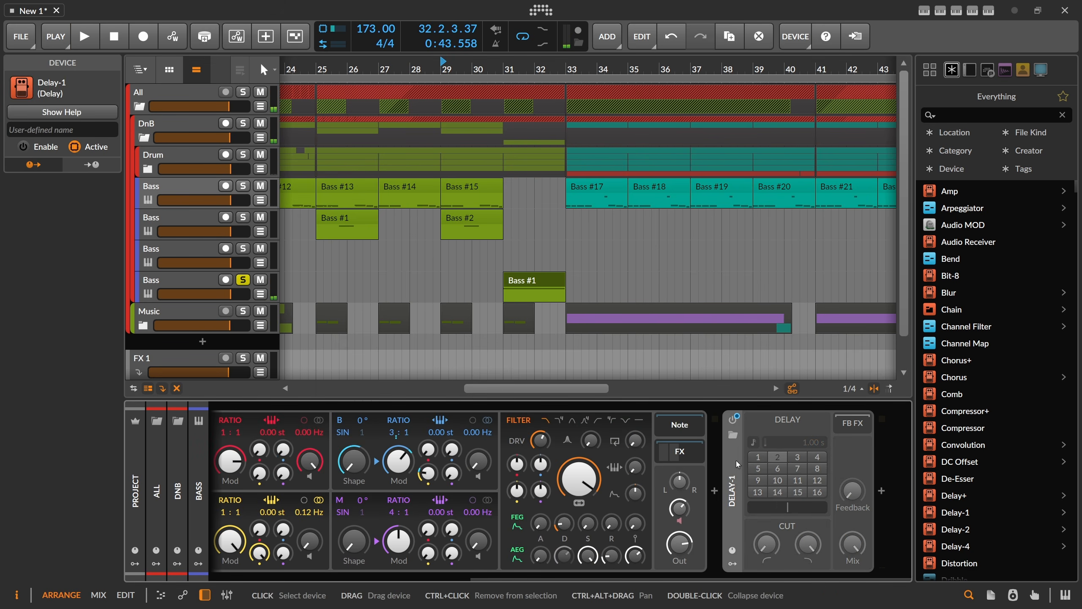
key(Delete)
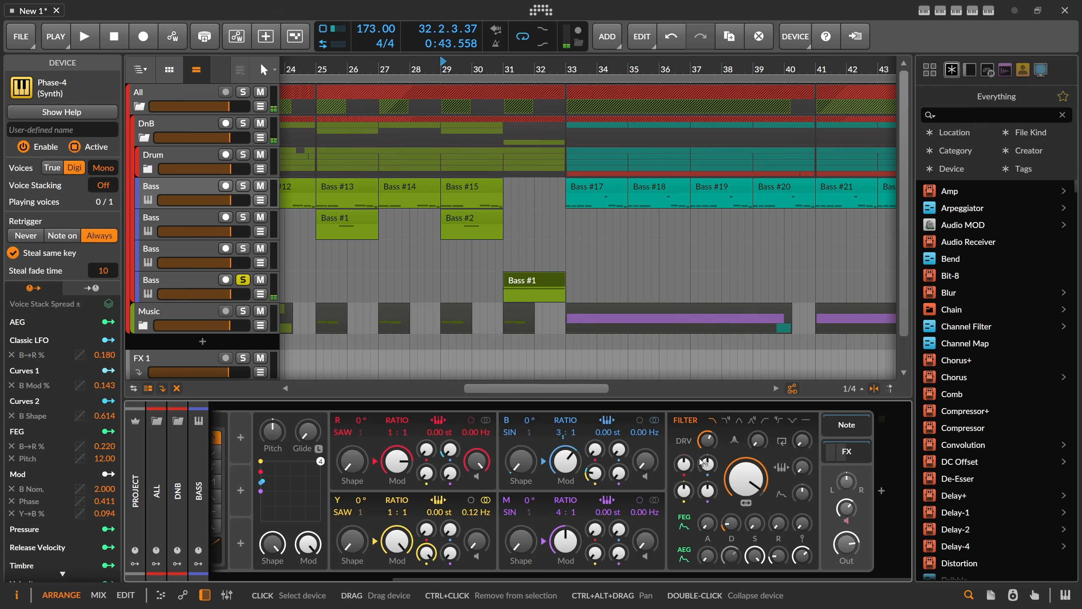
Step: Delete the fourth Bass track from the DnB group
click(837, 455)
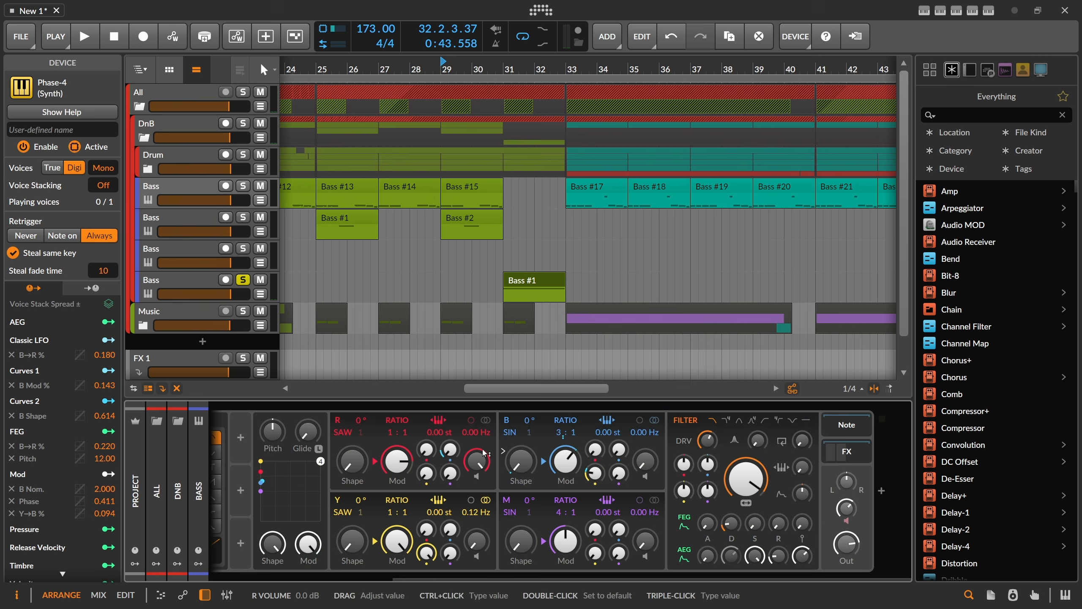
click(497, 454)
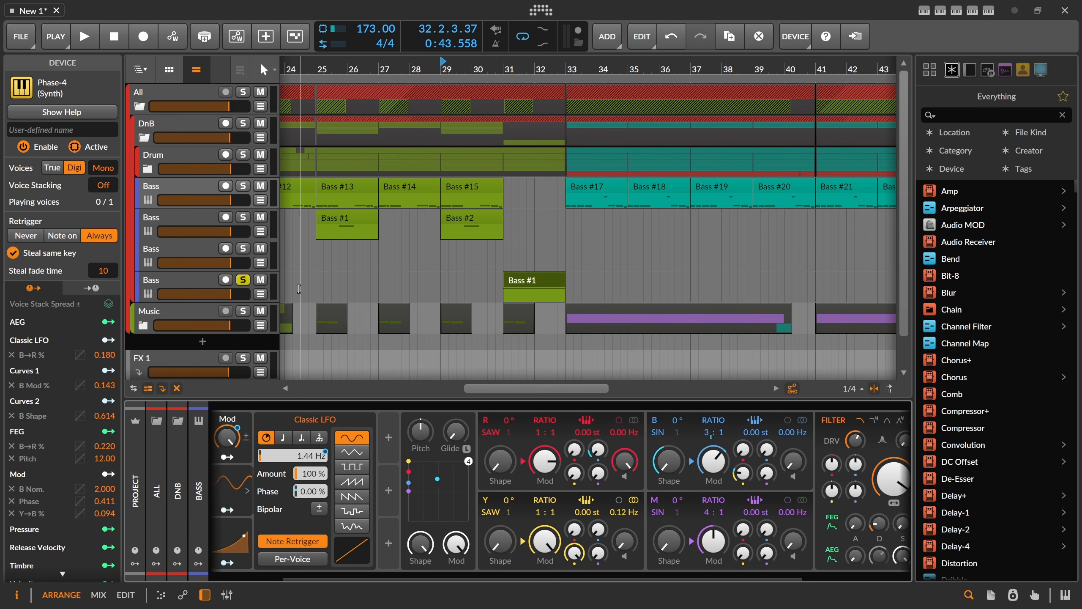
click(206, 280)
key(Delete)
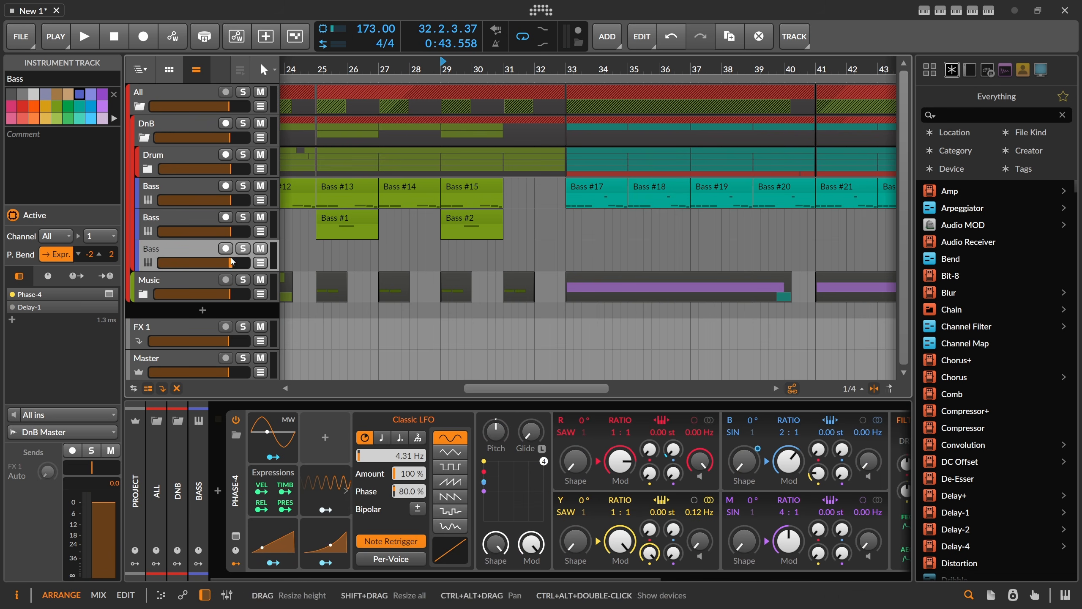
Step: Duplicate the third Bass track and shift the copy's bar 21 clip to bar 31, leaving no clip at bar 21
click(216, 221)
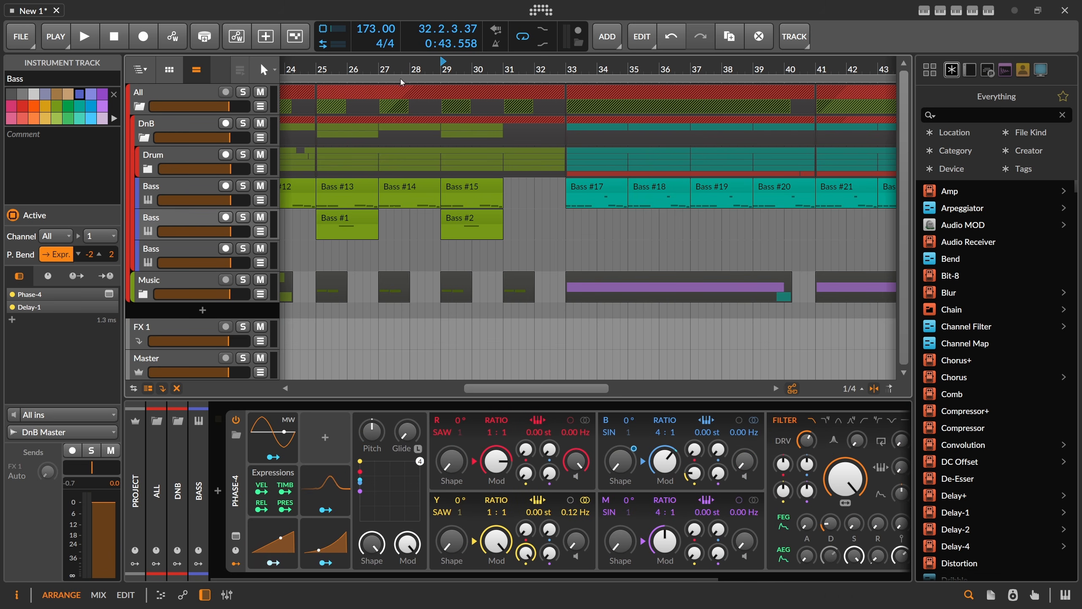
drag(400, 68, 437, 64)
click(372, 68)
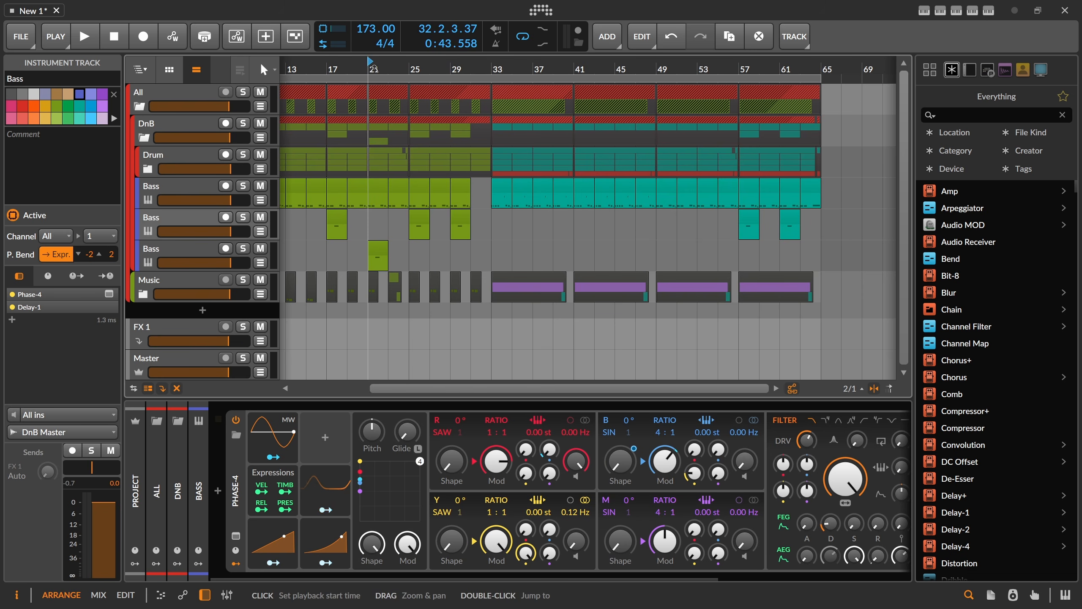
click(216, 250)
key(ctrl+d)
click(377, 286)
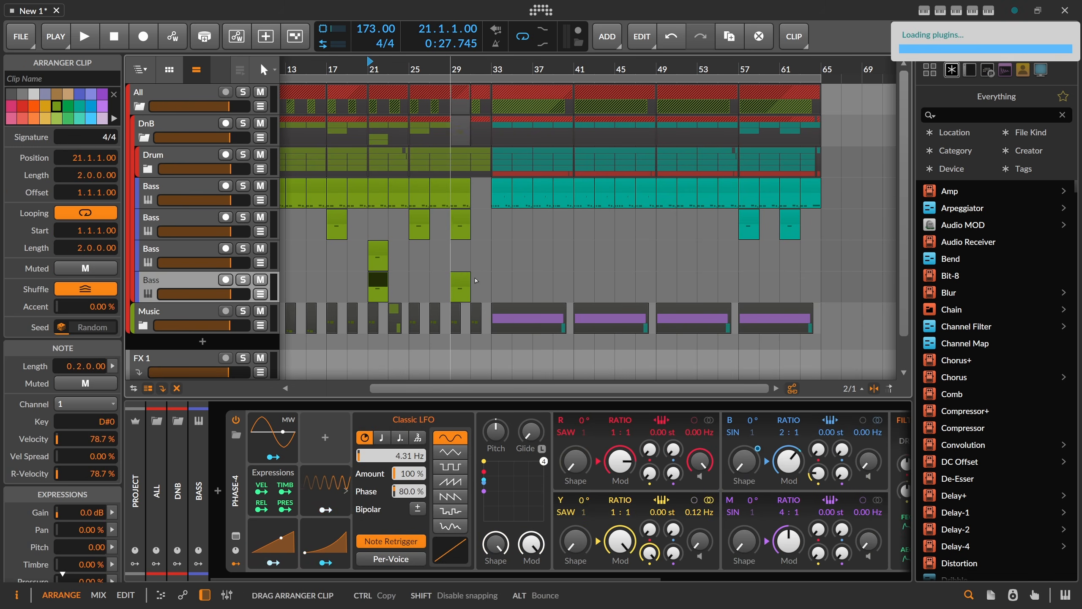
drag(377, 286, 480, 286)
drag(455, 61, 432, 68)
key(Delete)
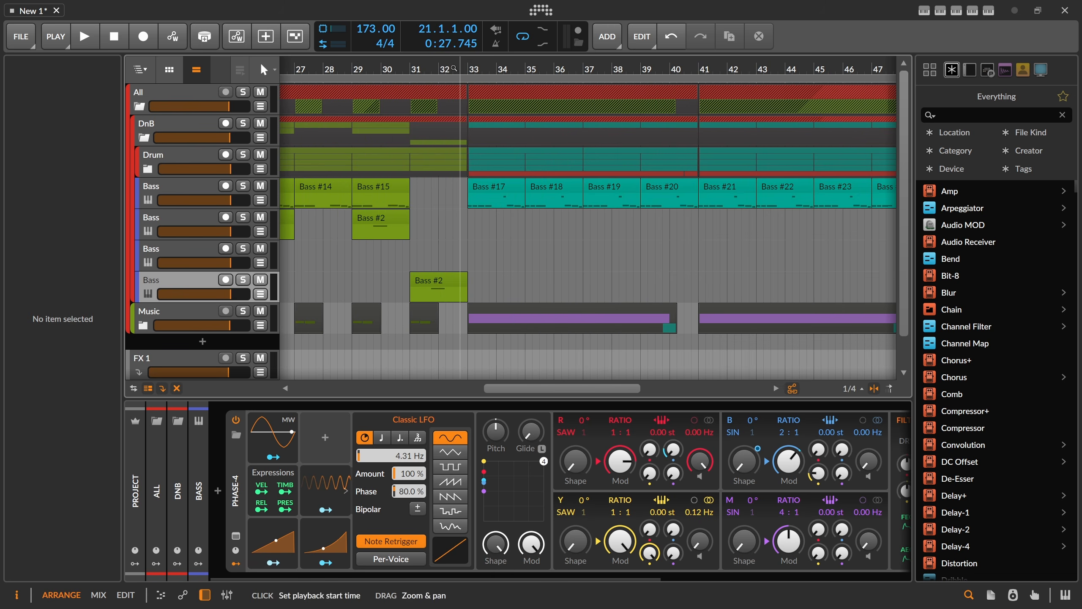
Step: Play the arrangement around bar 31, and again from bar 21 with the third Bass track soloed
key(space)
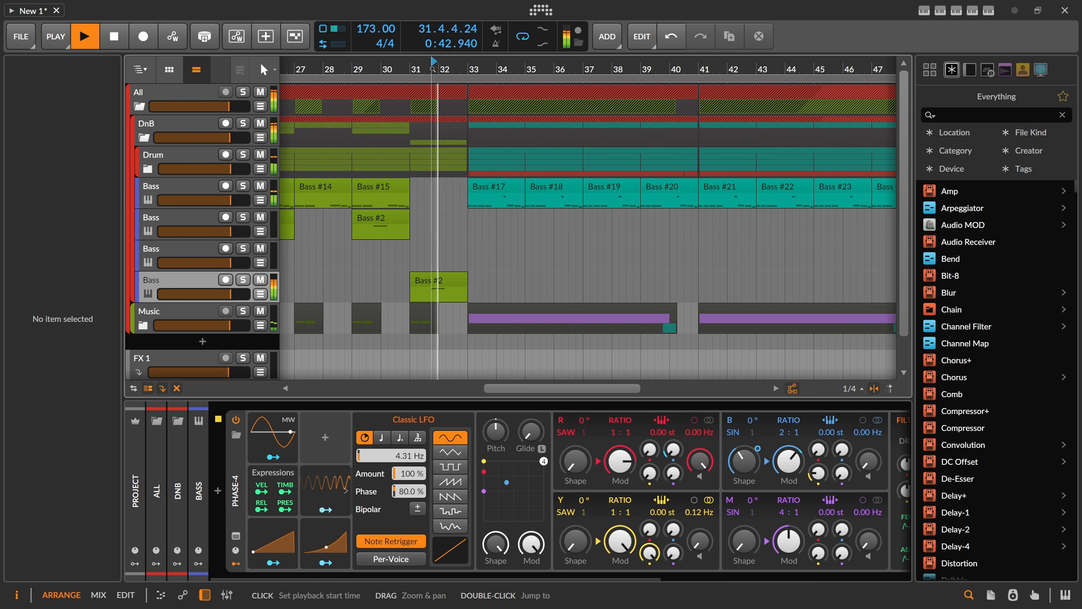
key(space)
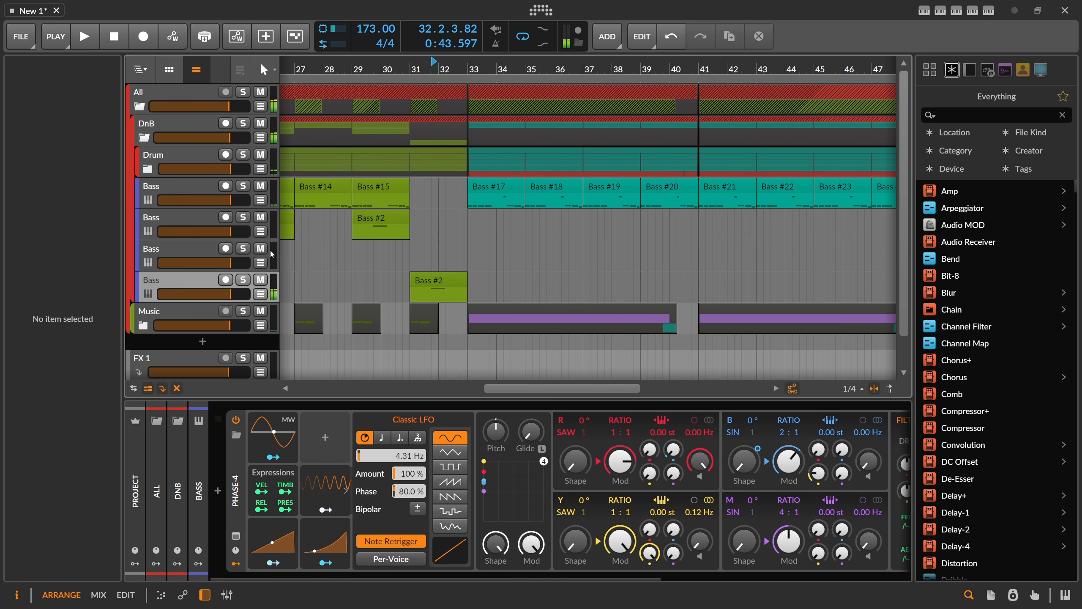
drag(339, 68, 432, 65)
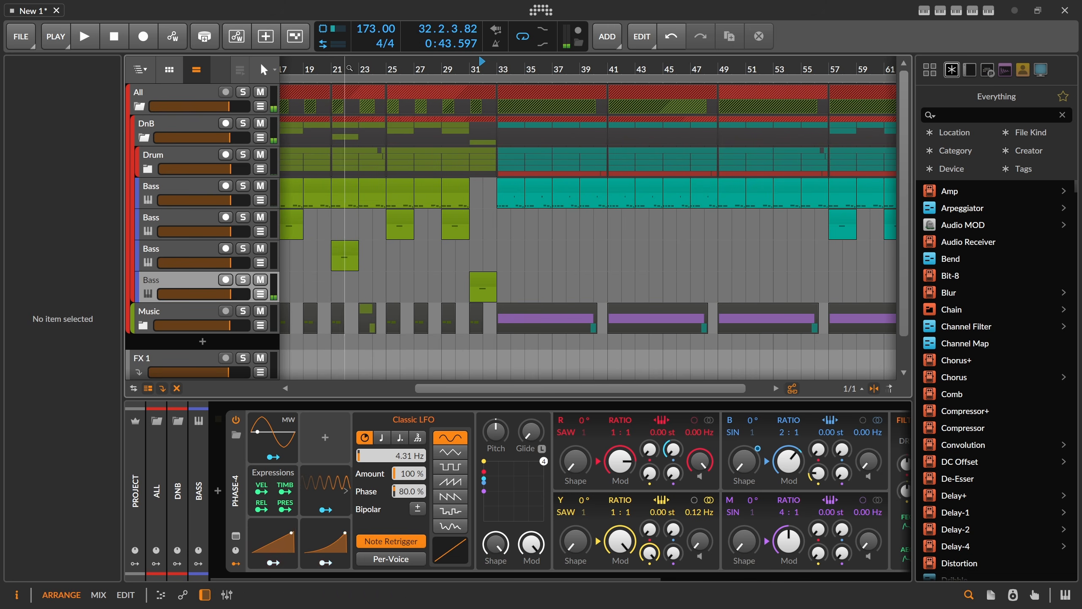
click(332, 67)
key(space)
click(249, 253)
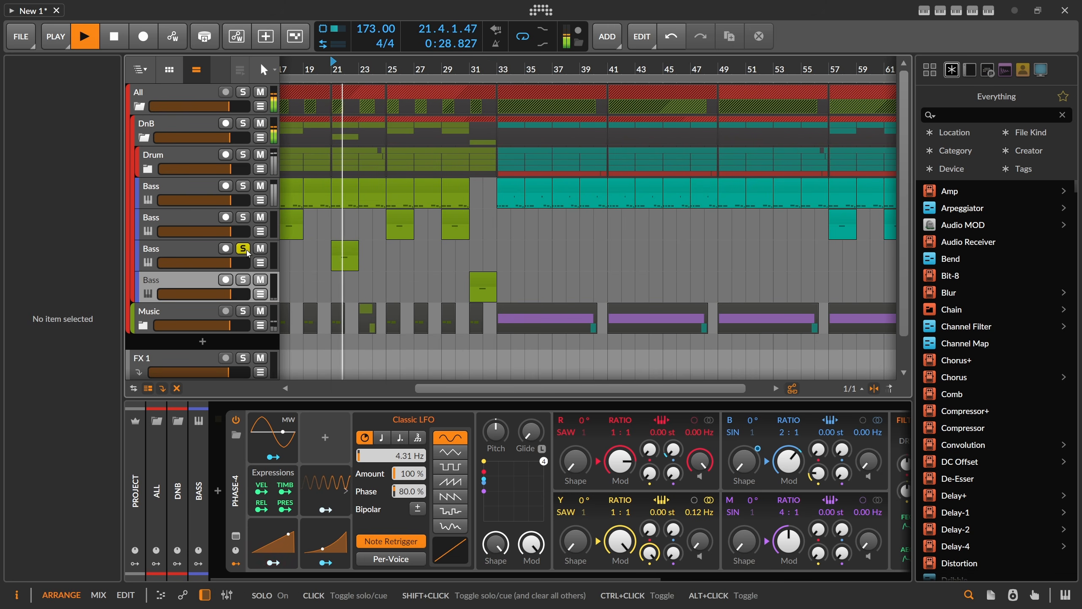
key(space)
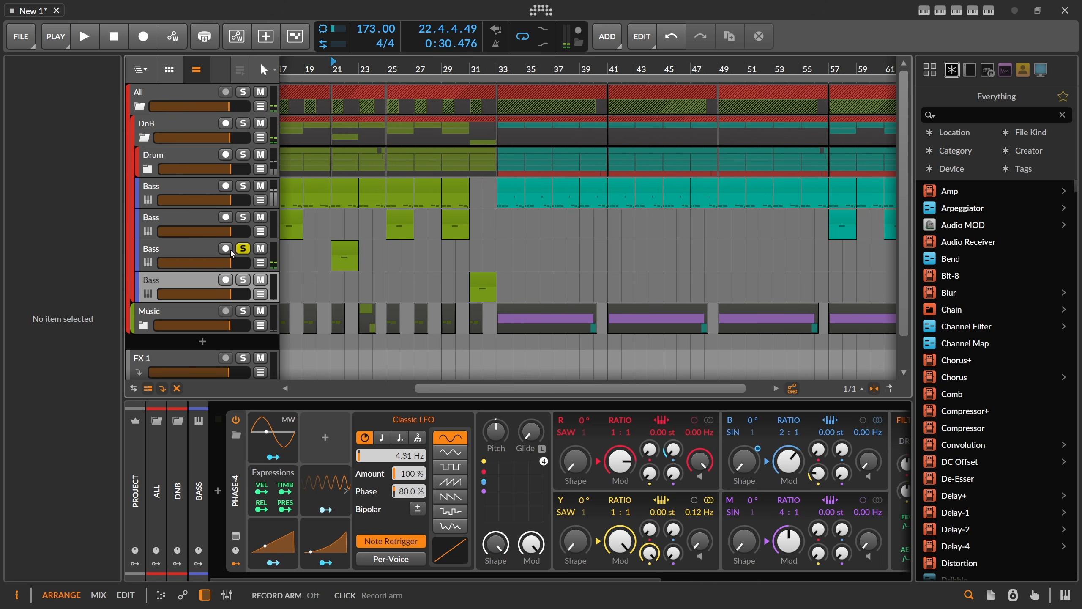
Step: Delete the duplicated fourth Bass track
click(233, 257)
click(235, 286)
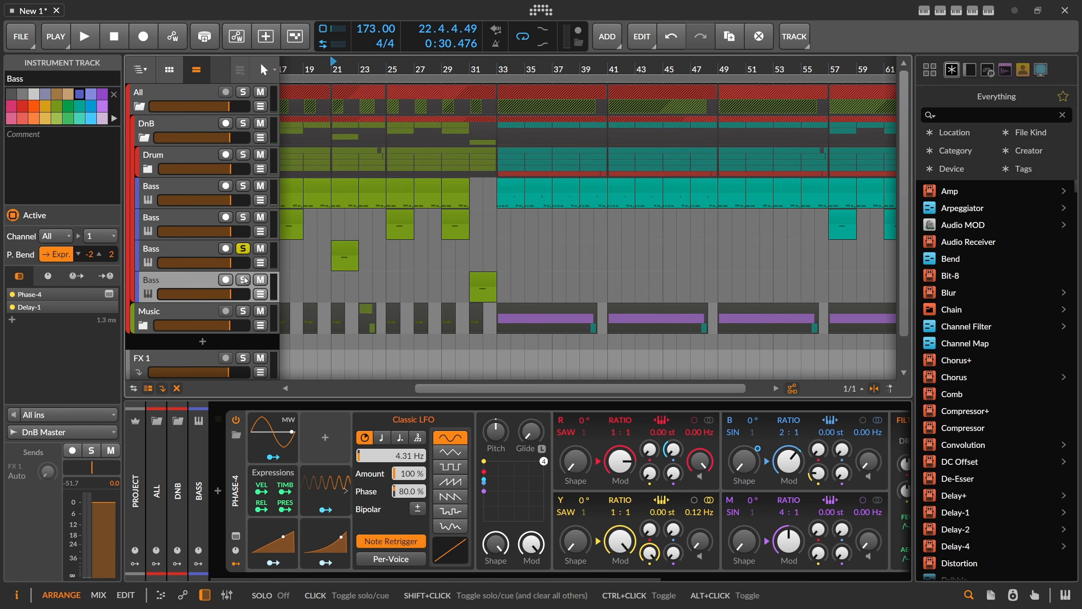
key(Delete)
click(345, 255)
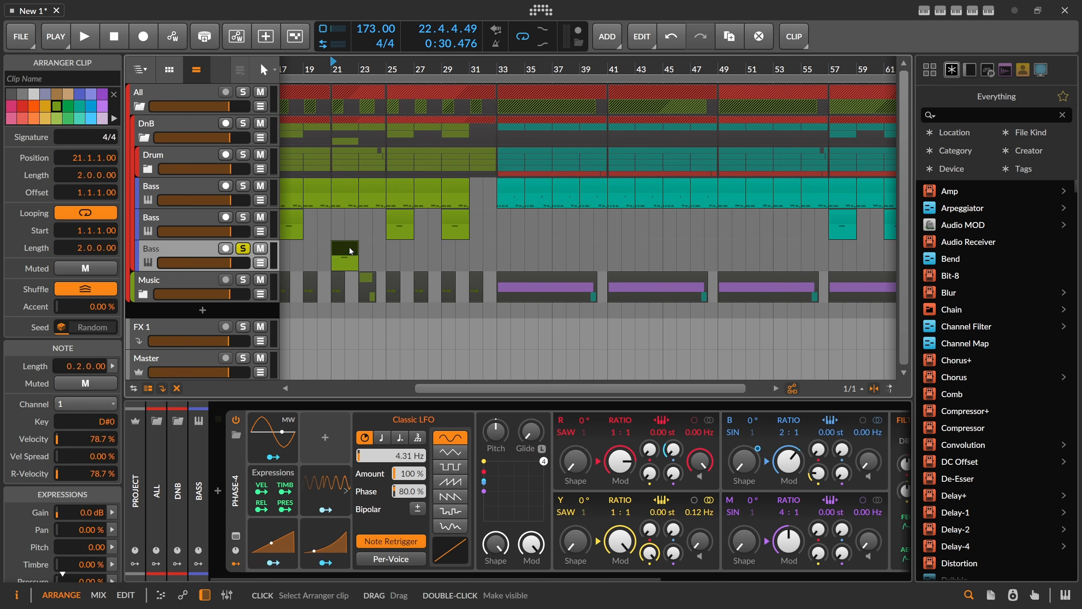
click(194, 154)
click(176, 122)
mouse_move(542, 579)
mouse_down()
mouse_move(631, 578)
mouse_move(533, 578)
mouse_up()
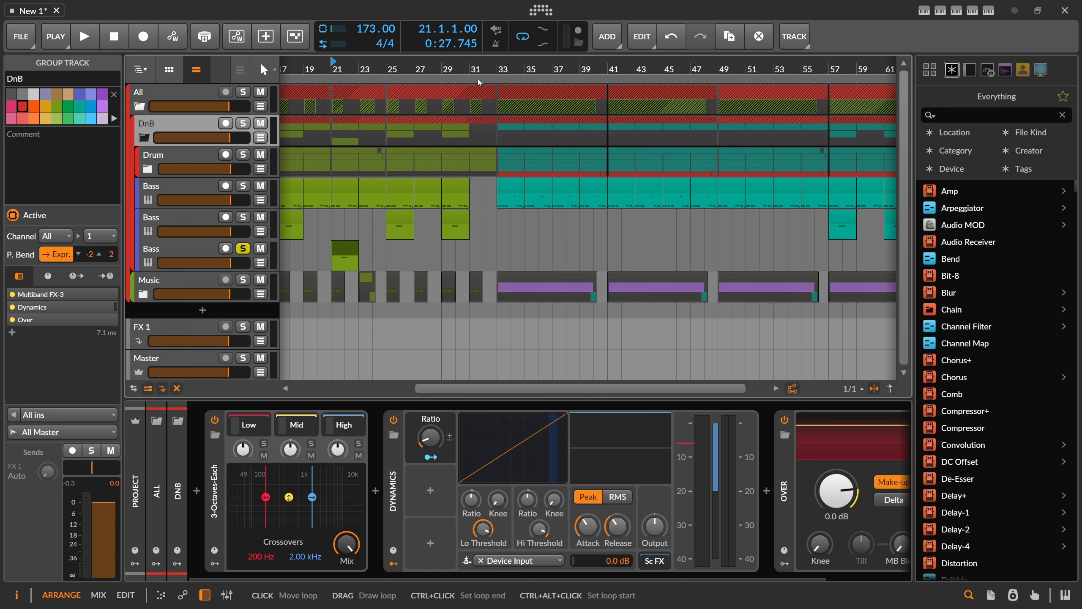
Step: Copy the second Bass track's bar 29 clip to bar 31 and unsolo the third Bass track
scroll(477, 192, up, 5)
click(438, 218)
drag(438, 219, 499, 216)
click(243, 248)
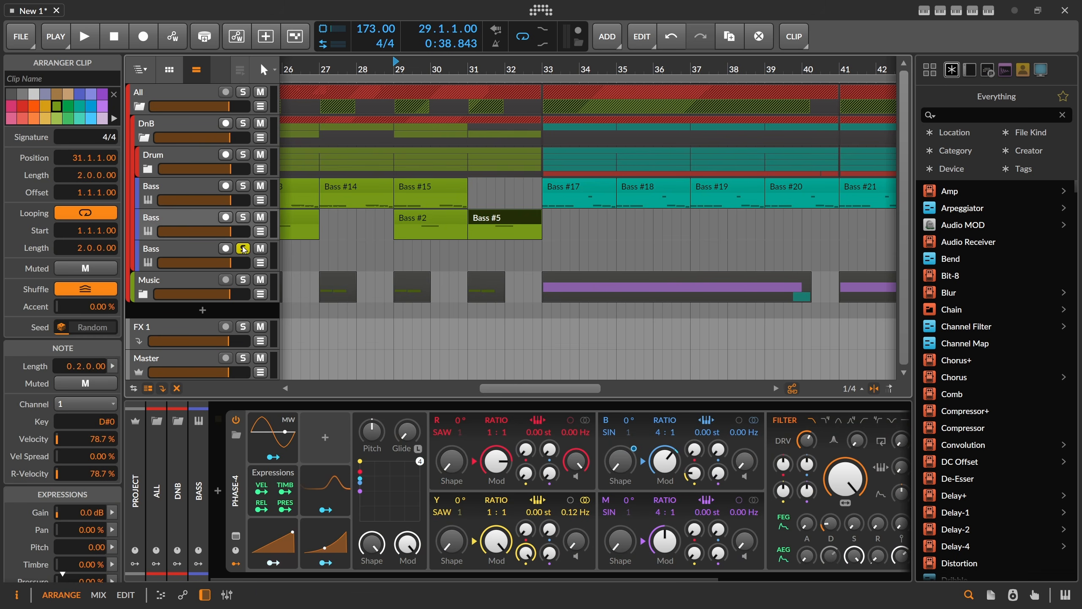
Step: Copy the third Bass track's bar 21 clip to bar 31 and remove the bar 31 clip from the second Bass track
click(200, 249)
drag(452, 66, 461, 164)
click(357, 249)
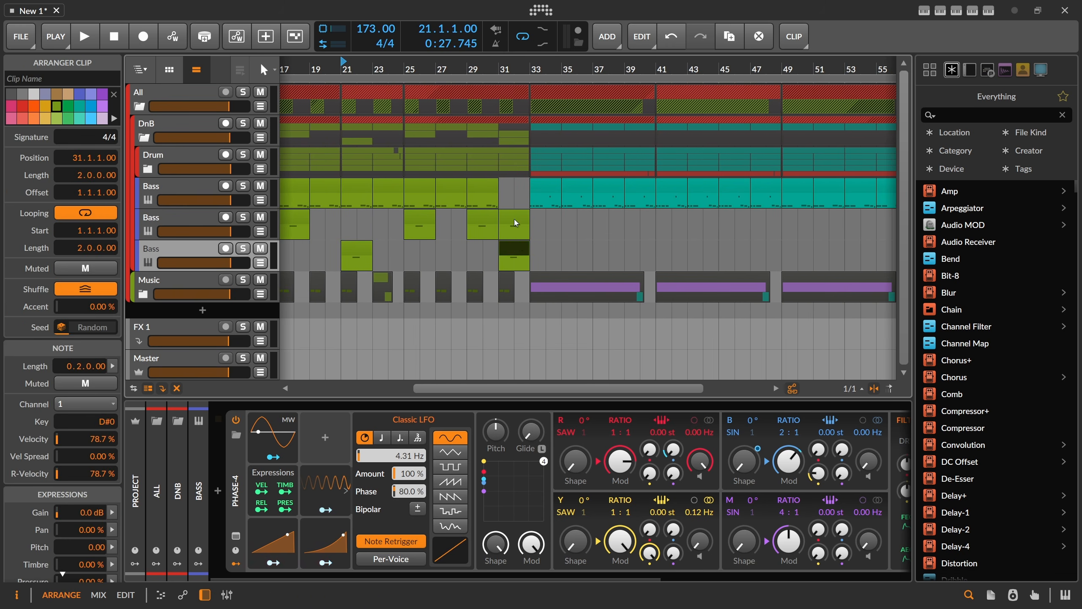
drag(513, 220, 512, 247)
click(513, 249)
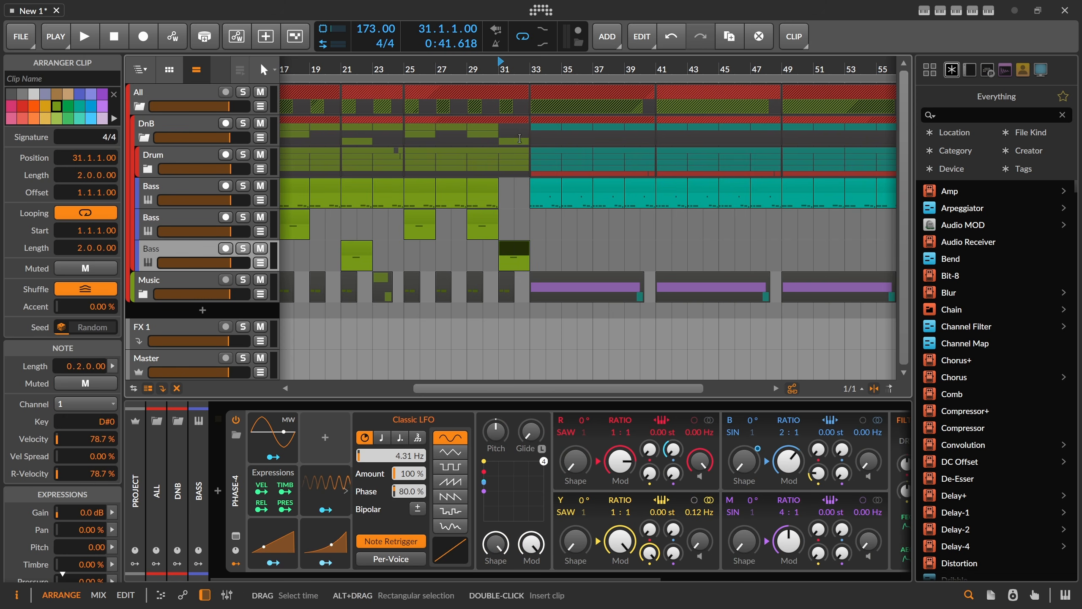
Step: Play the arrangement from bar 31 and solo the third Bass track
key(space)
click(243, 248)
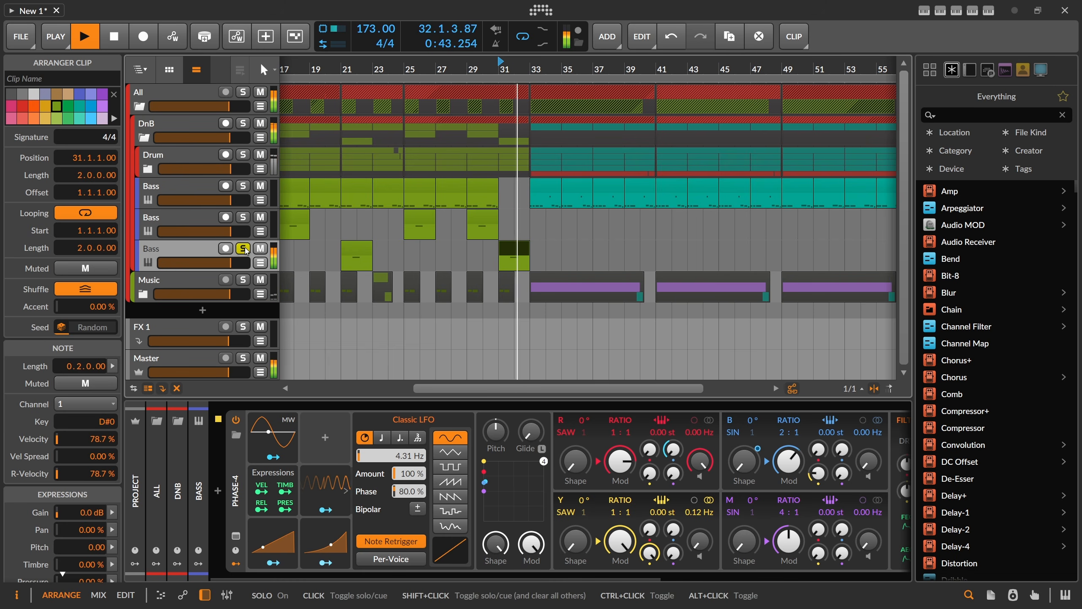
key(space)
Step: Open the third Bass track's bar 31 clip, move its D#0 note to 1.1.1.00 and extend it to a length of 2.0.0.00
drag(517, 69, 516, 205)
double_click(524, 246)
scroll(560, 200, down, 6)
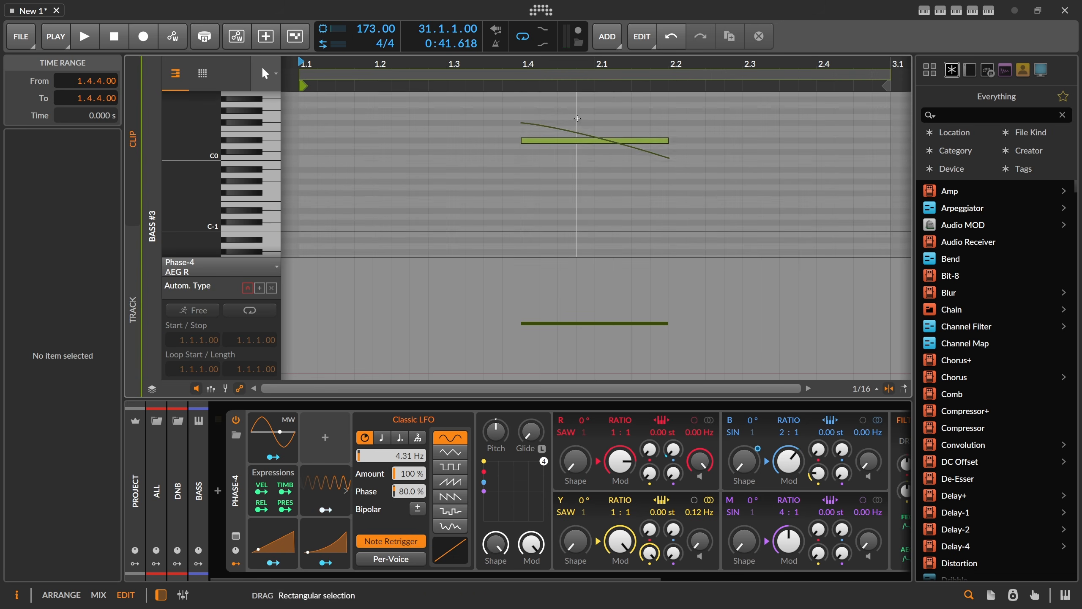
click(575, 141)
drag(370, 149, 298, 143)
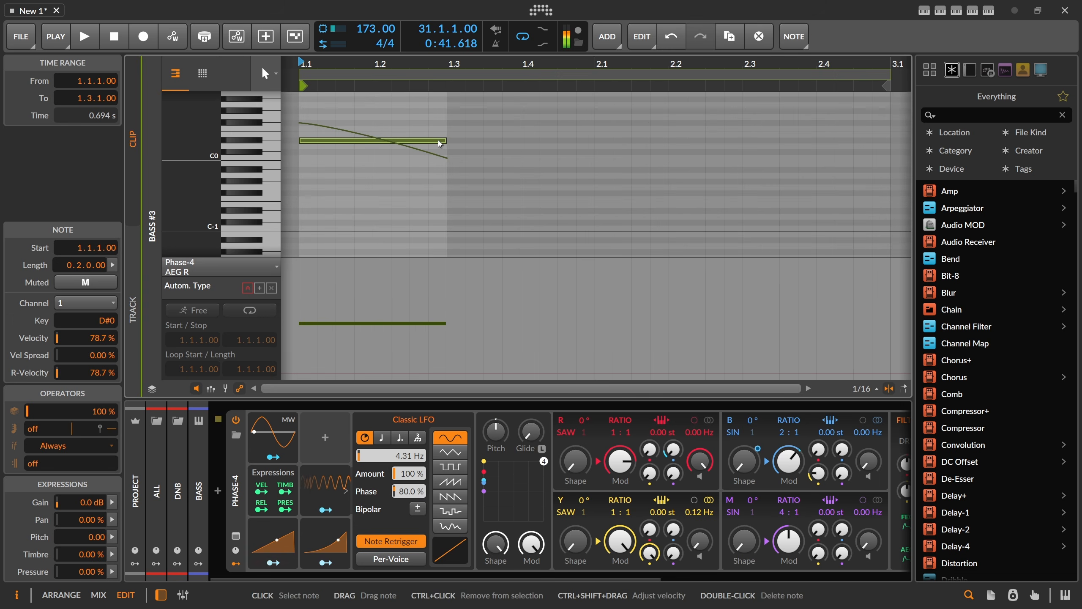
drag(443, 144, 890, 141)
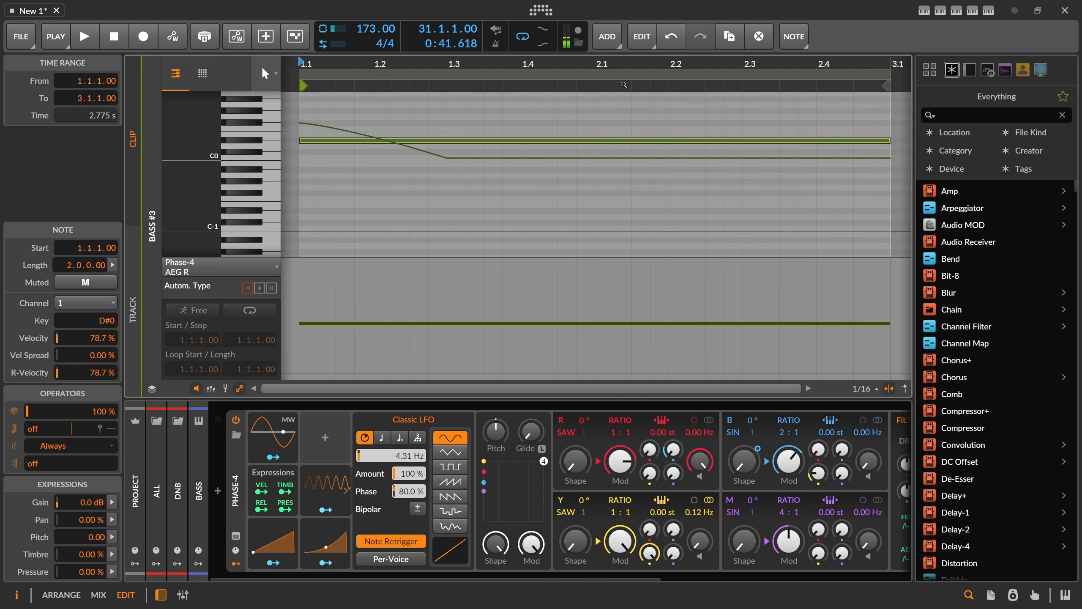
Step: Enable micro-pitch editing, stretch the note's pitch curve to the note's end and set its starting point to a value of 0.00
drag(629, 64, 609, 147)
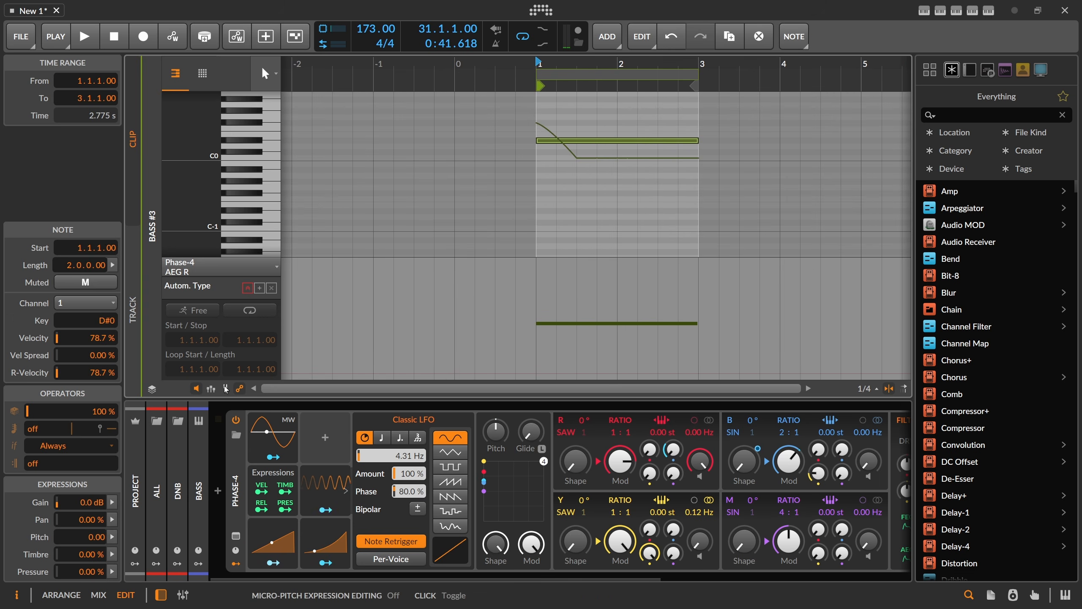
drag(576, 158, 699, 158)
drag(536, 122, 536, 135)
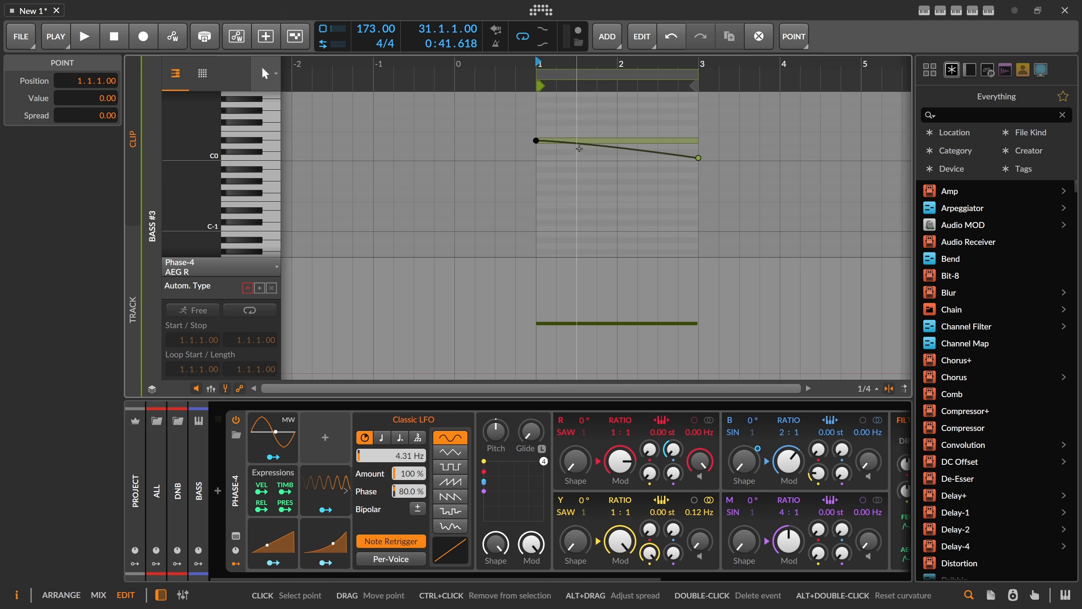
Step: Return to the arrangement and play back the soloed third Bass track's clip from bar 31
key(space)
key(alt+1)
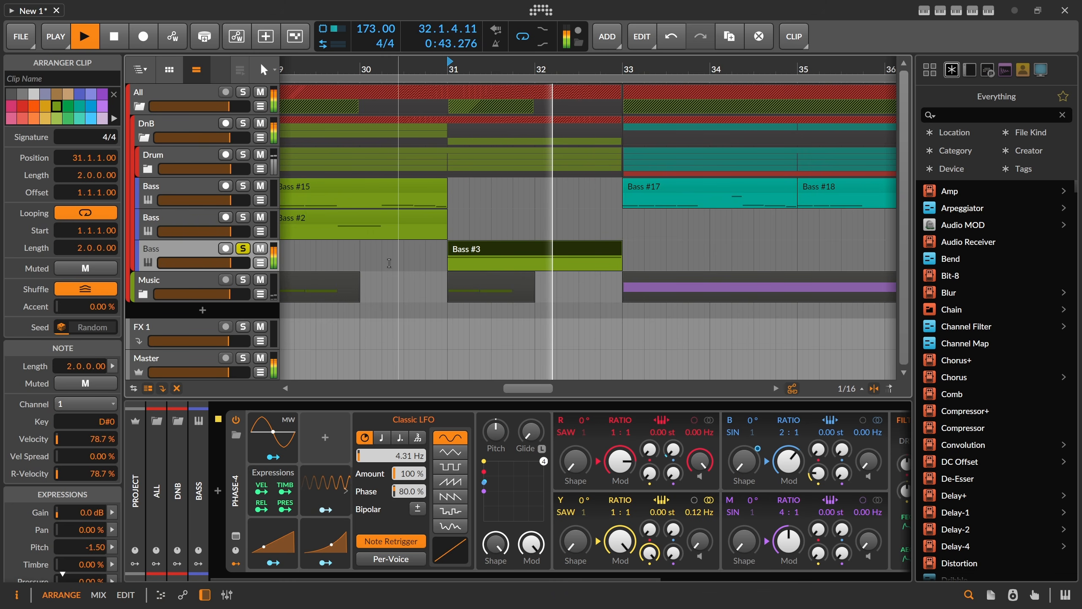
key(space)
key(space)
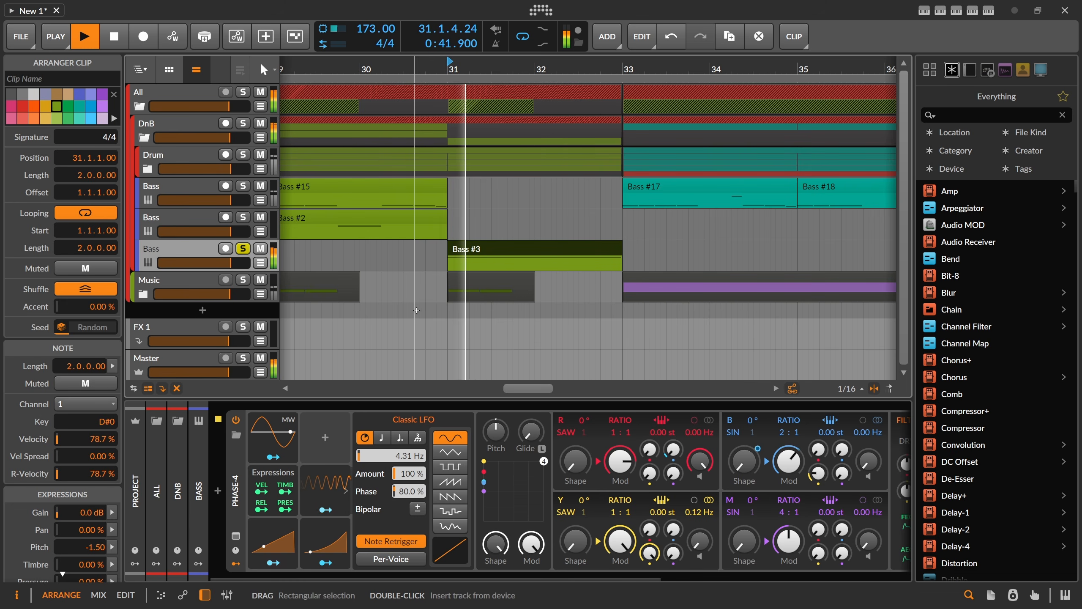
Step: Stop playback, duplicate the third Bass track and delete the bar 31 clip from the original
scroll(443, 65, down, 5)
key(space)
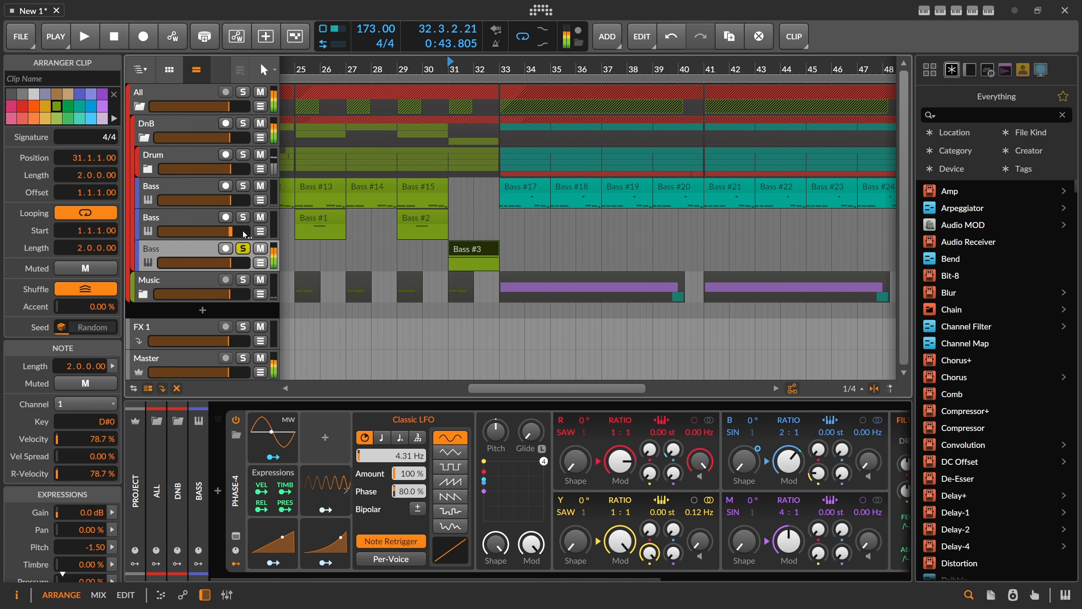
click(205, 252)
key(ctrl+d)
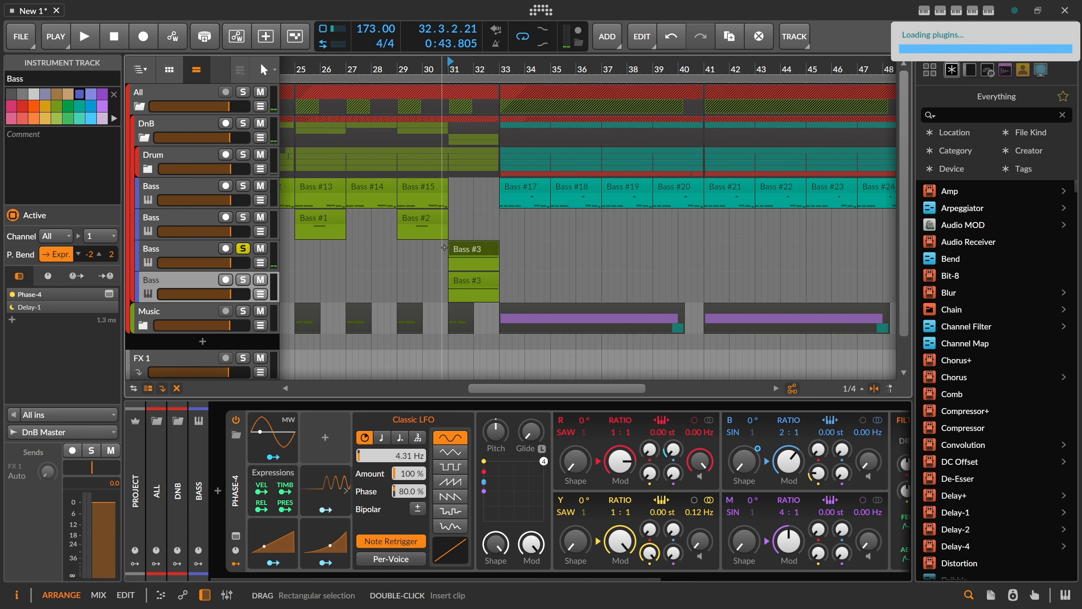
click(464, 253)
key(Delete)
Step: Unsolo the original third Bass track, solo its duplicate and play it from bar 31
click(243, 249)
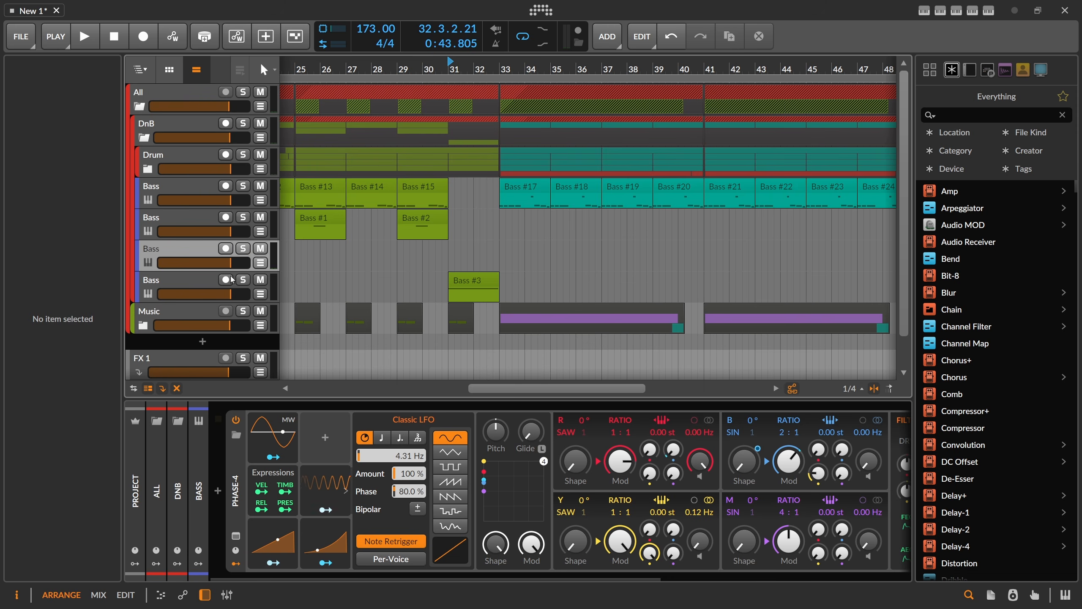
click(242, 280)
key(space)
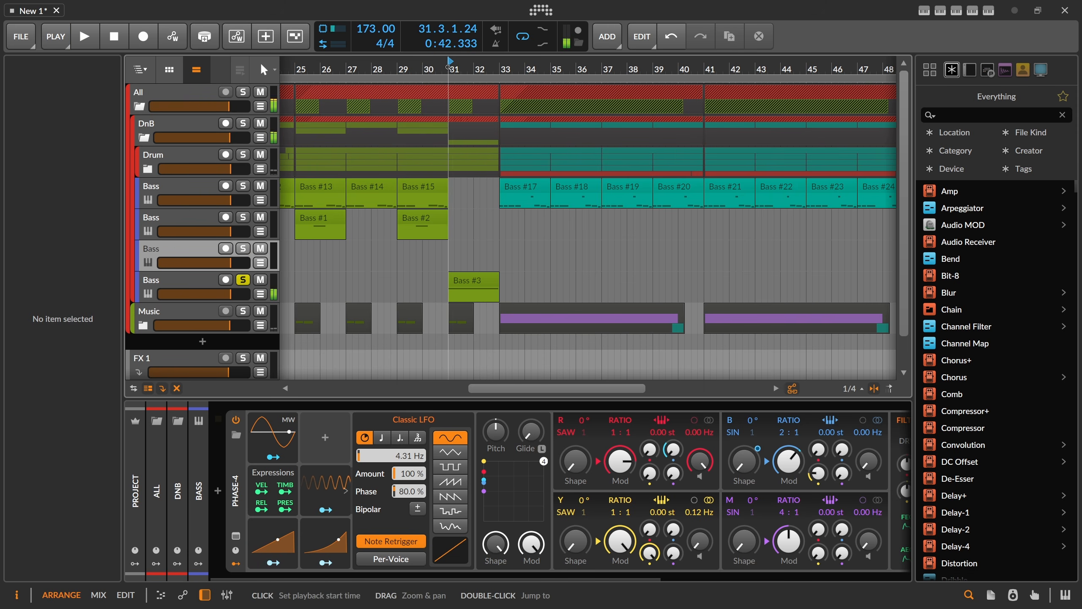
Step: Examine the duplicate Bass track's Phase-4 and Delay-1 devices, switching Phase-4 off and on between playbacks of bar 31
click(170, 281)
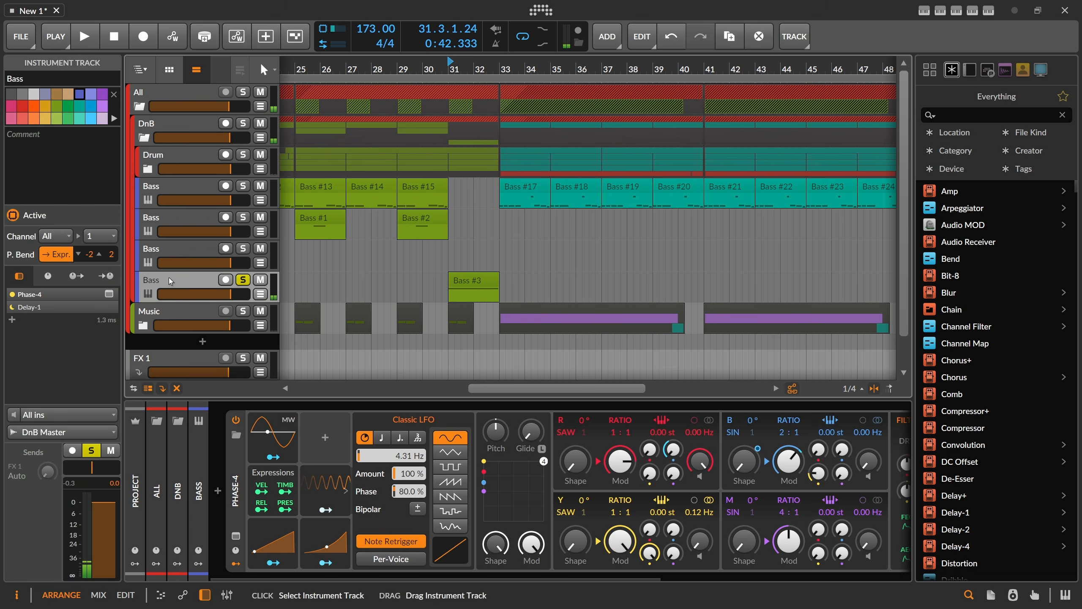
drag(461, 577, 763, 562)
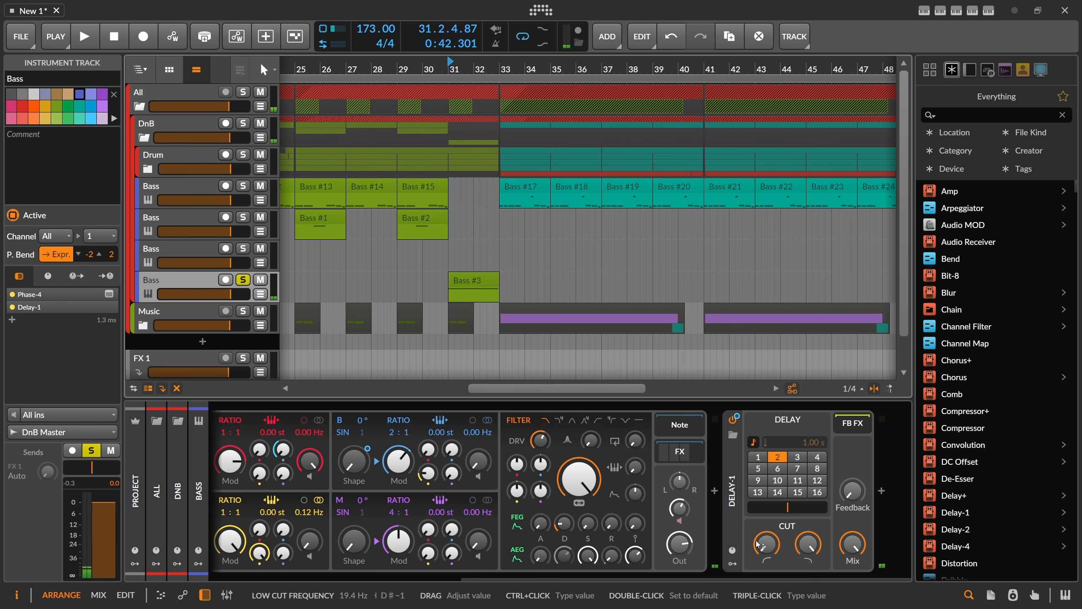
scroll(408, 449, left, 5)
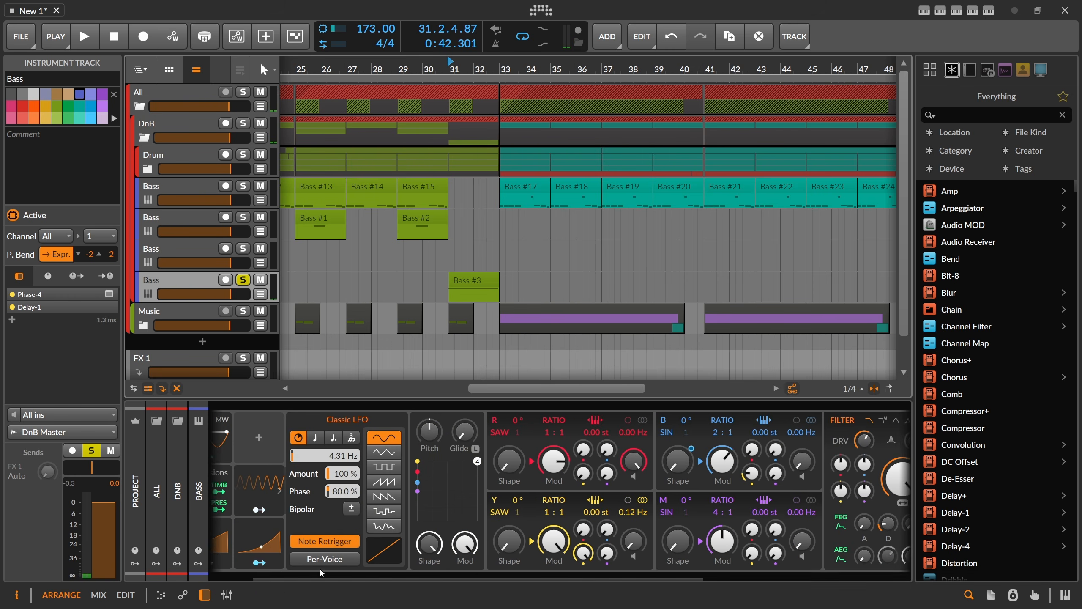
drag(322, 573, 264, 508)
key(space)
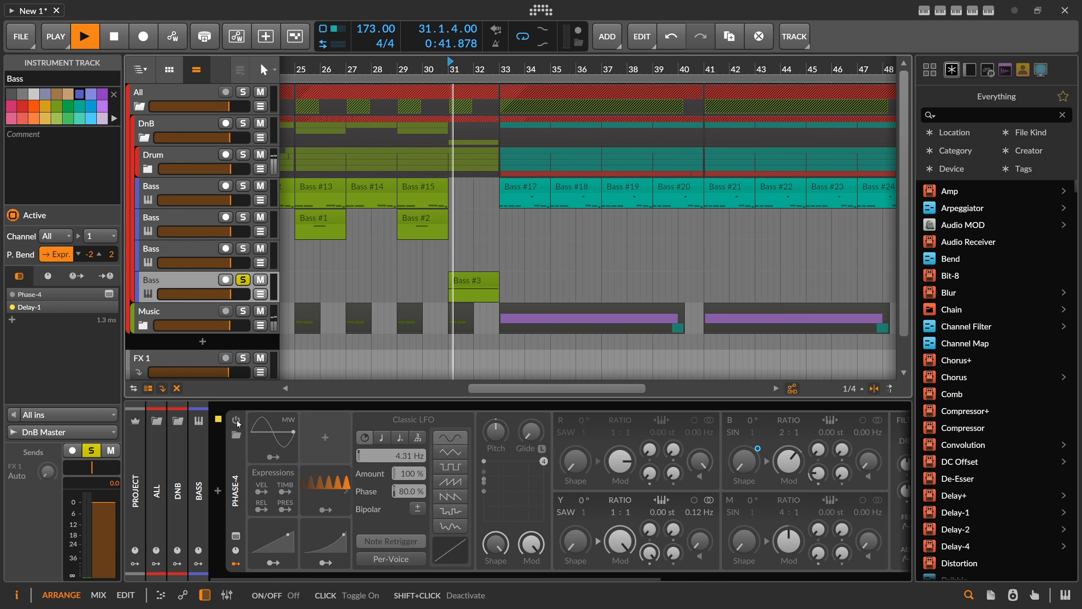
key(space)
key(space)
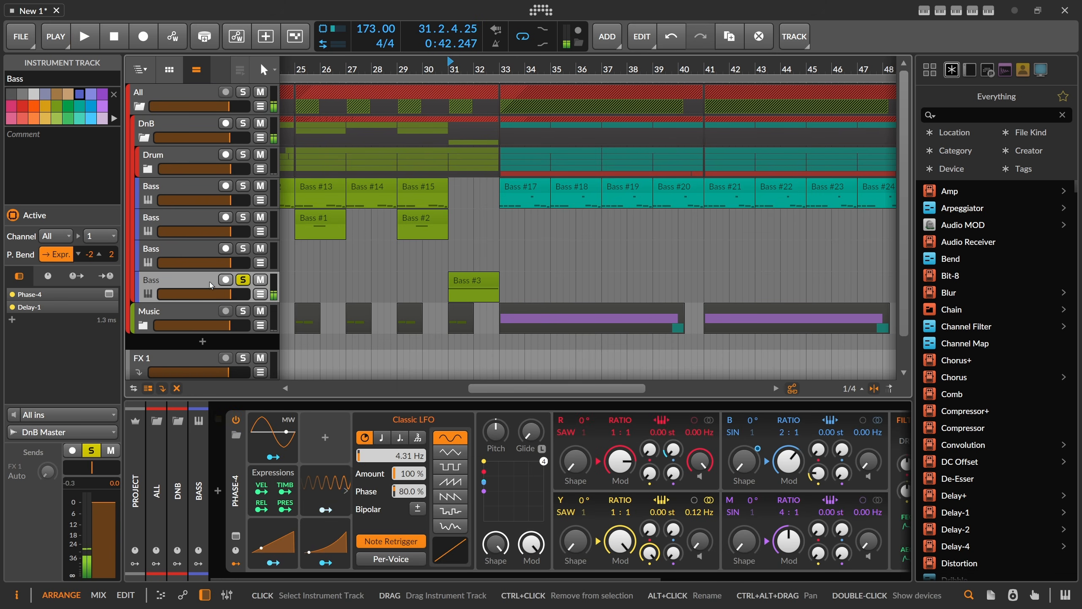
Step: Delete the duplicate Bass track and copy the second Bass track's bar 29 clip to bar 31
key(Delete)
drag(464, 68, 530, 68)
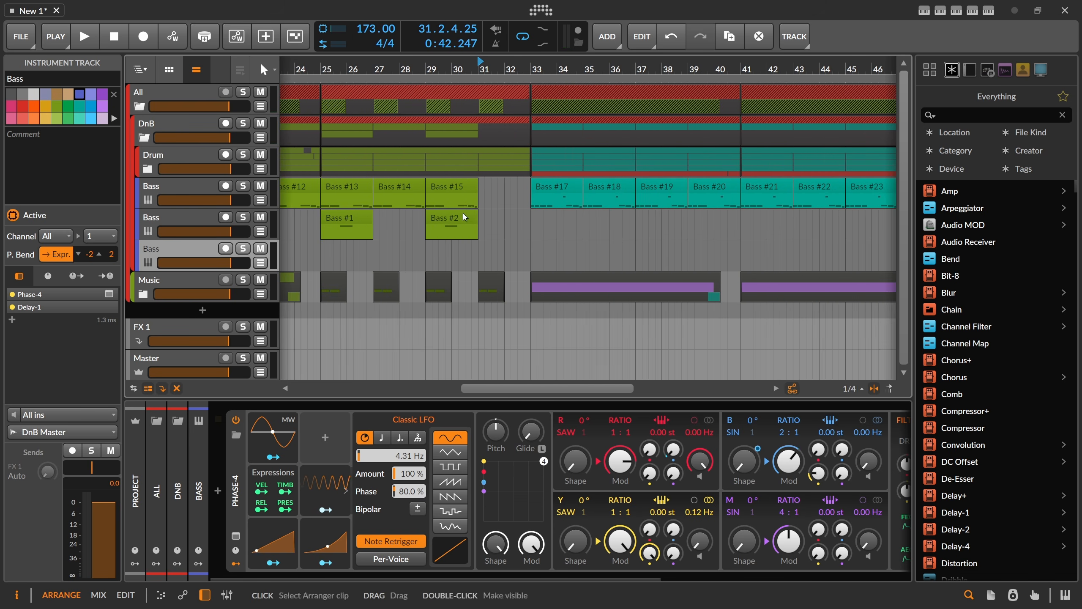
drag(462, 215, 512, 218)
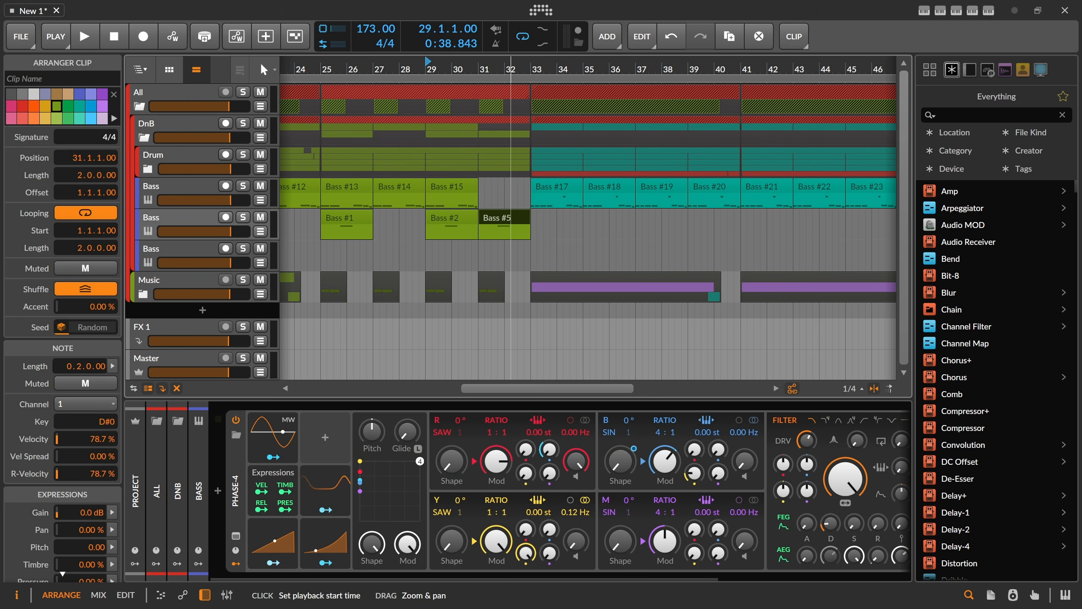
Step: Open the copied bar 31 clip, move its D#0 note to 1.1.1.00 and extend it to a length of 2.0.0.00
drag(510, 66, 513, 87)
click(502, 220)
double_click(502, 221)
scroll(551, 217, down, 2)
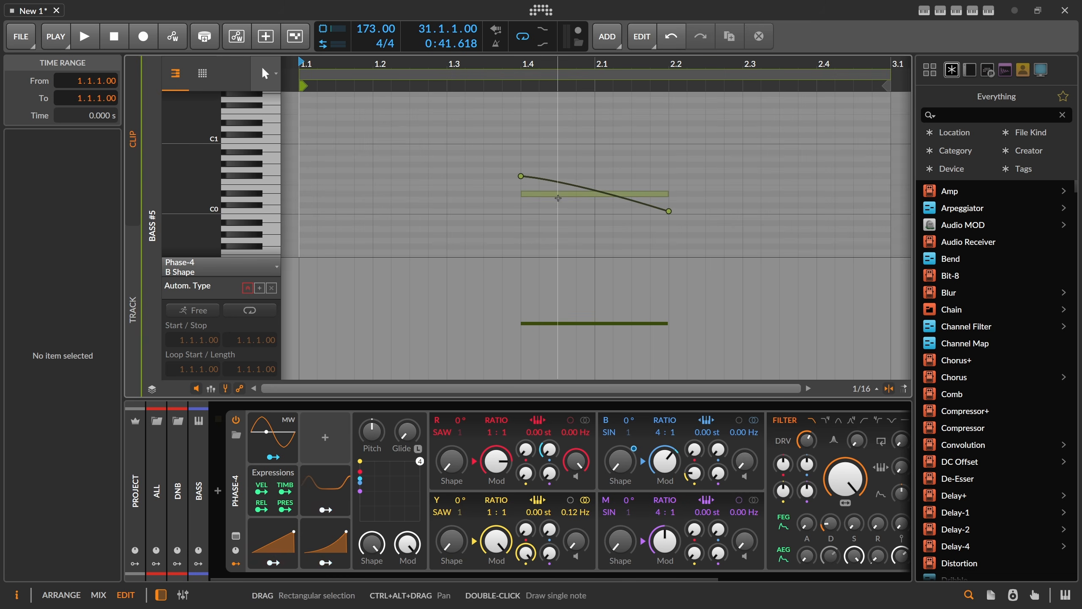
drag(557, 188, 318, 196)
drag(466, 194, 891, 194)
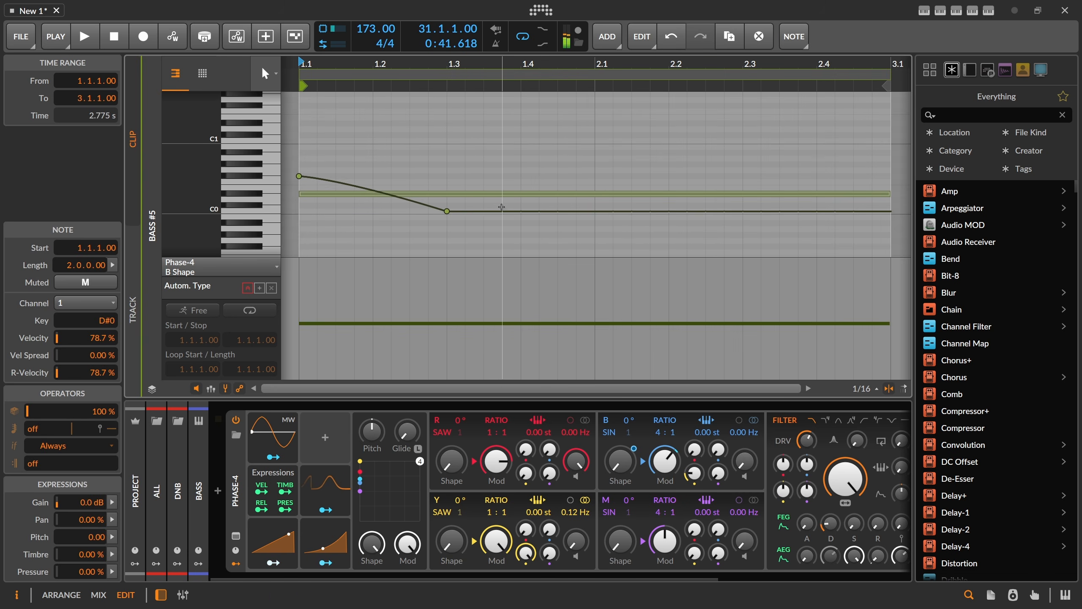
Step: Stretch the D#0 note's pitch curve to the note's end and set its starting point to a value of 0.00
drag(447, 211, 891, 211)
drag(299, 176, 299, 194)
Step: Play the edited clip from bar 31 and return to an overview of the whole arrangement
key(space)
drag(502, 65, 482, 66)
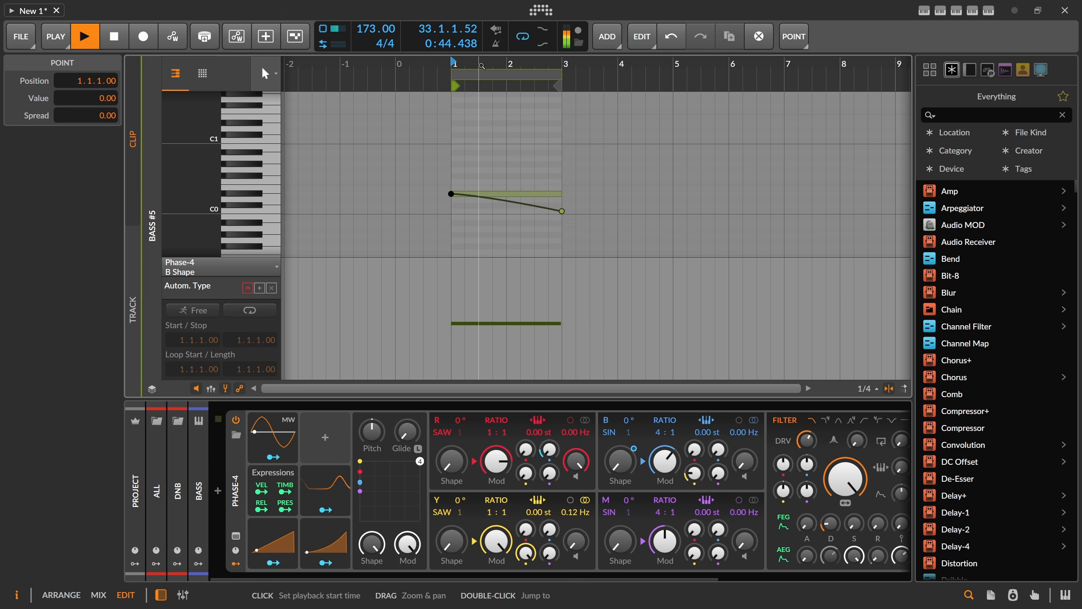
key(alt+1)
drag(484, 63, 544, 63)
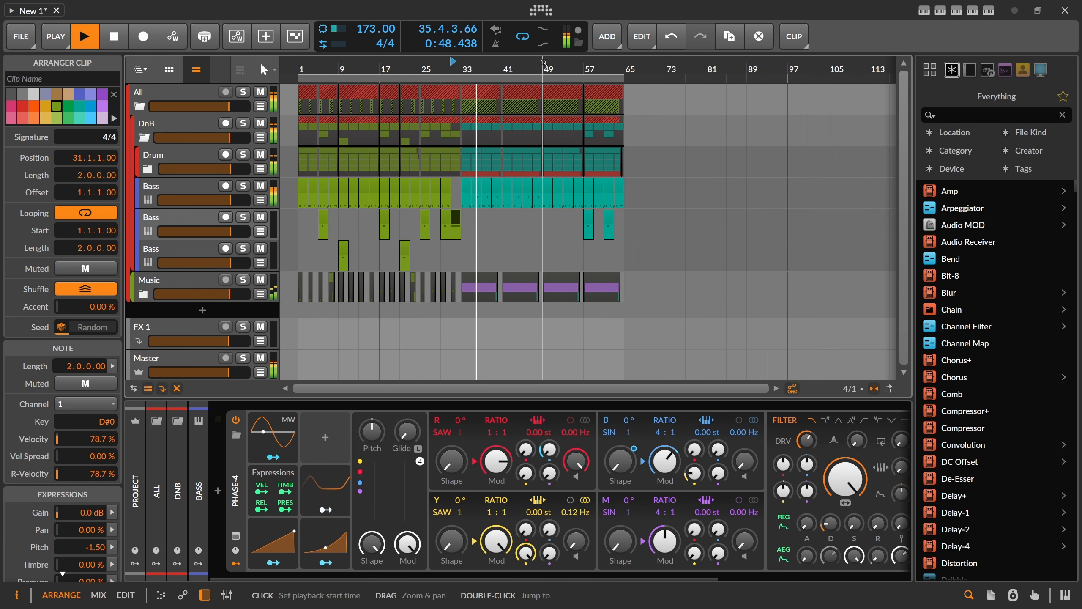
Step: Stop playback and get the DNB project name 2025-06-23_DNB from the Filename Generator
key(ctrl+s)
key(Escape)
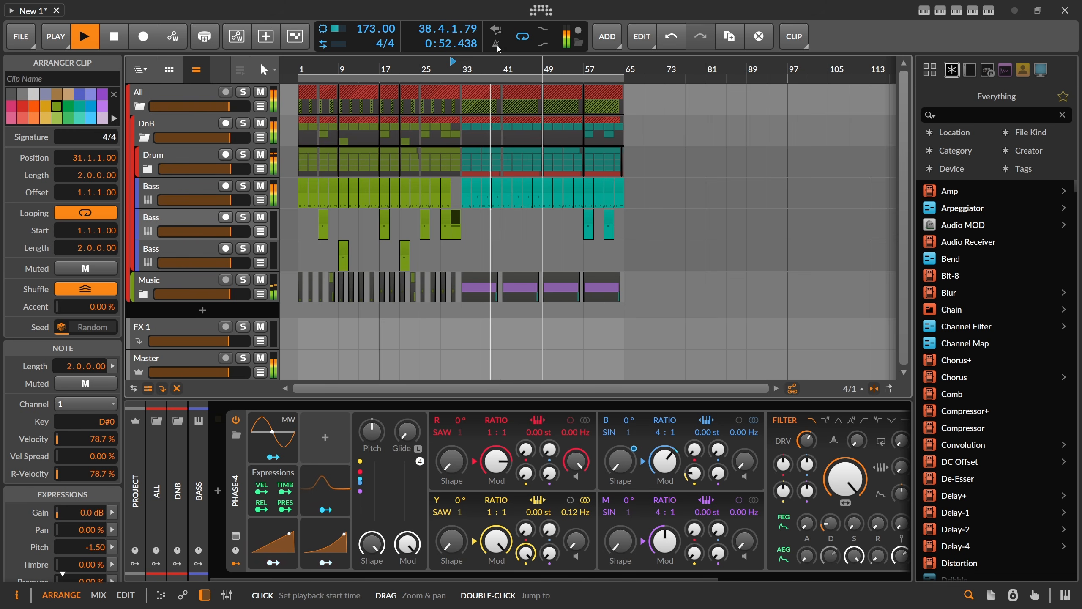
click(120, 41)
click(929, 10)
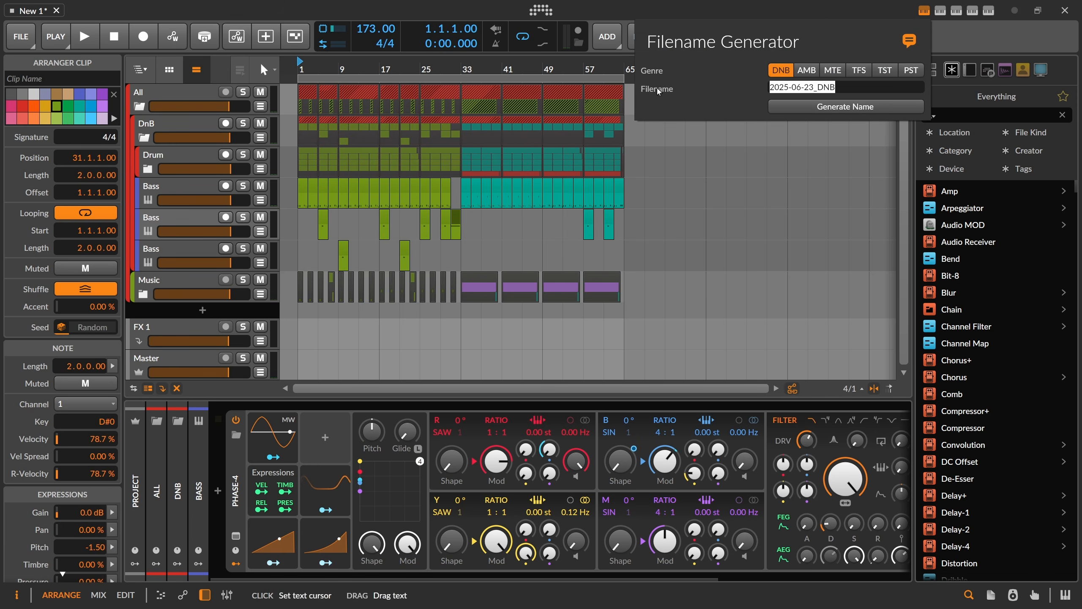
Step: Save the project under the new name 2025-06-23_DNB_TutorialBass in the Projects-Bitwig-Studio folder
click(20, 36)
click(21, 36)
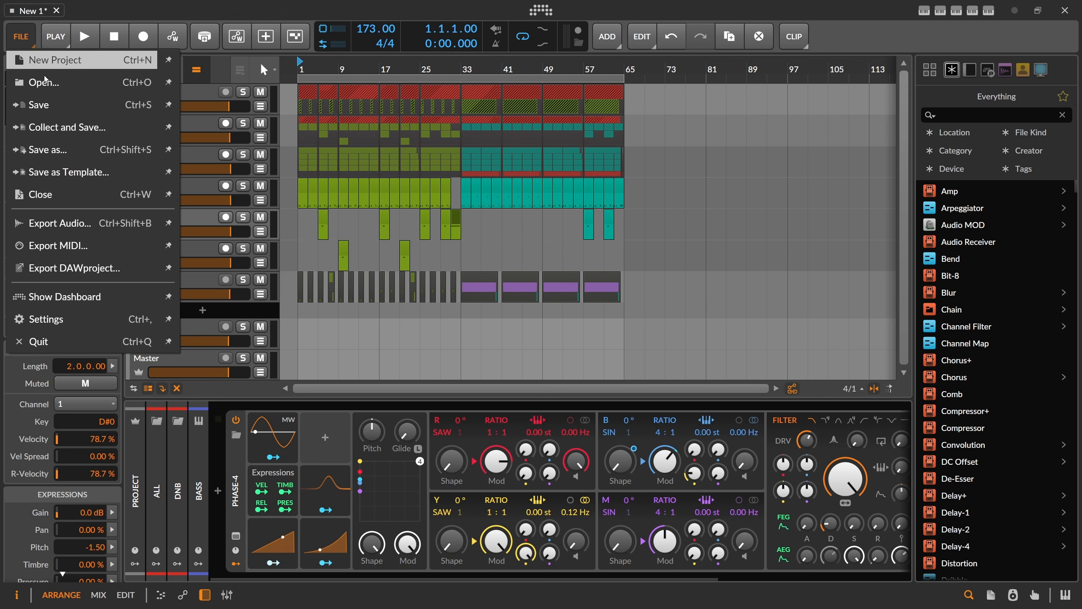
click(64, 150)
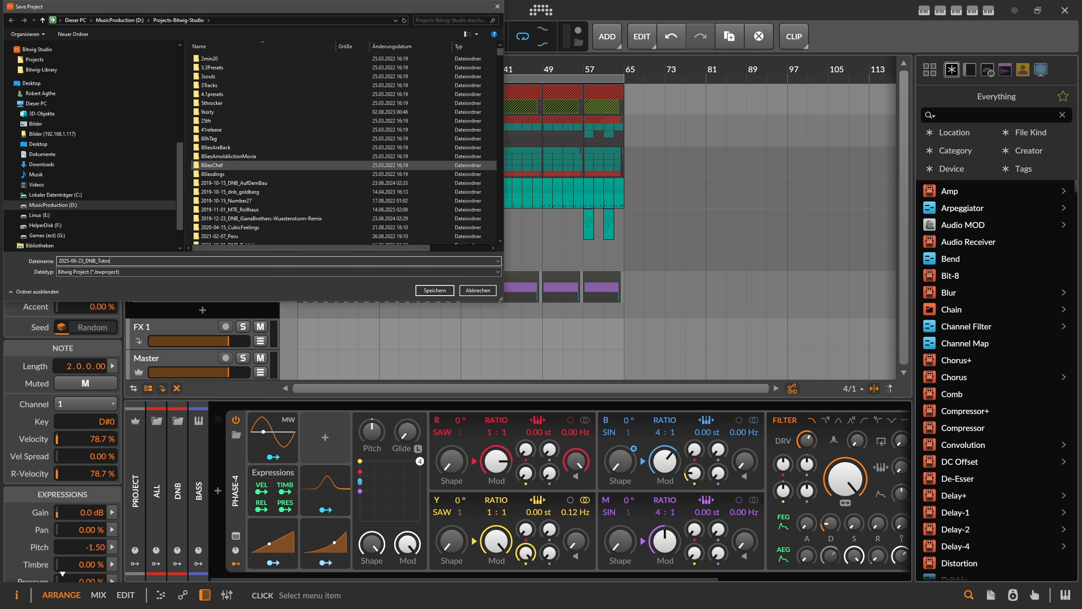
key(Return)
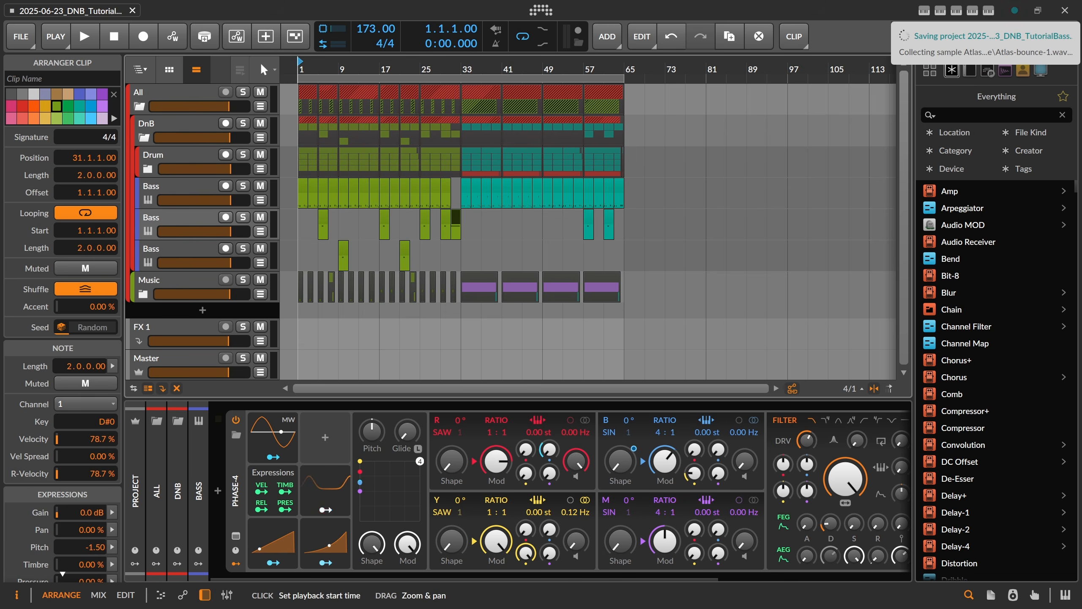
Step: Play the full arrangement from bar 1 and expand the Music group to show its tracks
drag(304, 65, 301, 65)
key(space)
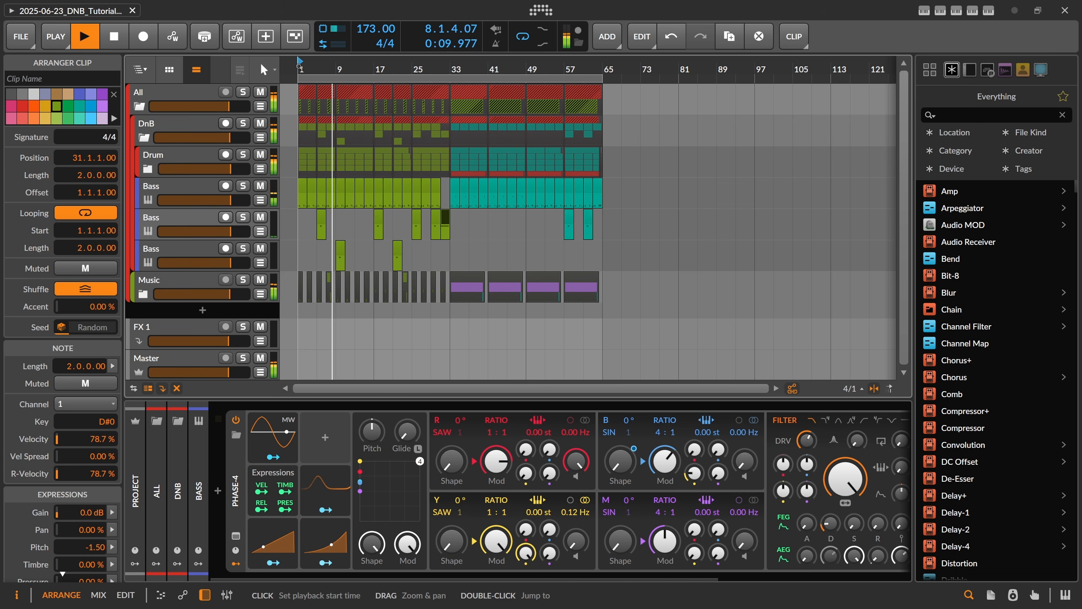
drag(299, 67, 299, 98)
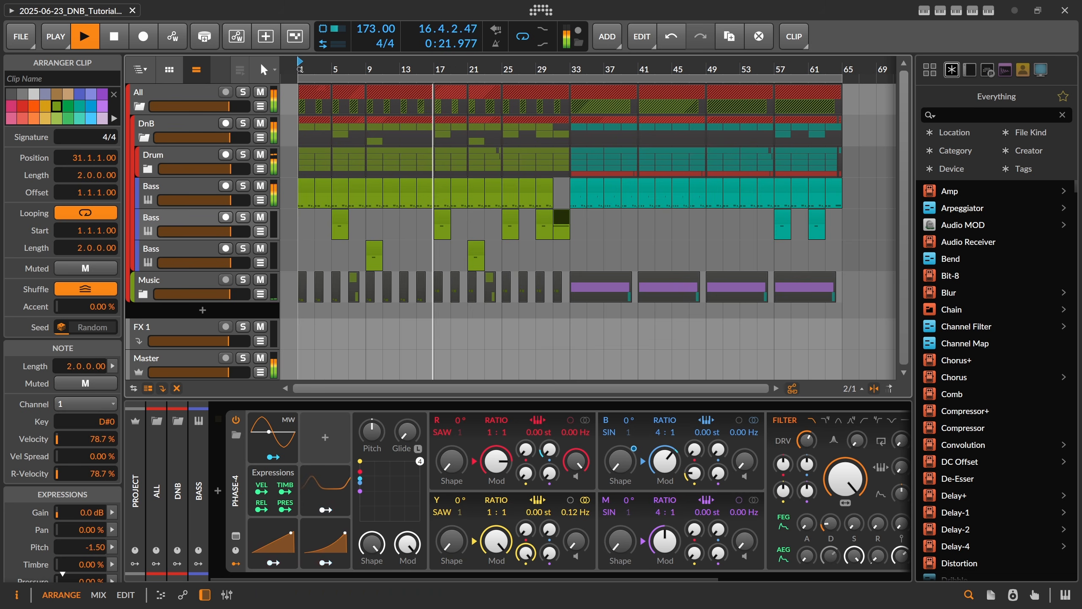
drag(302, 73, 301, 68)
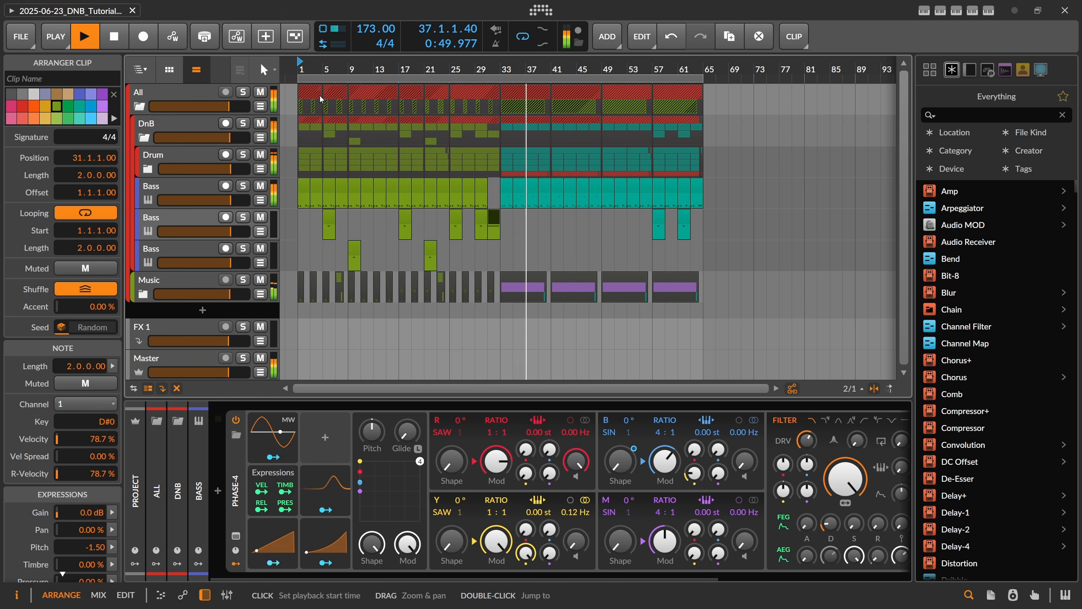
click(143, 294)
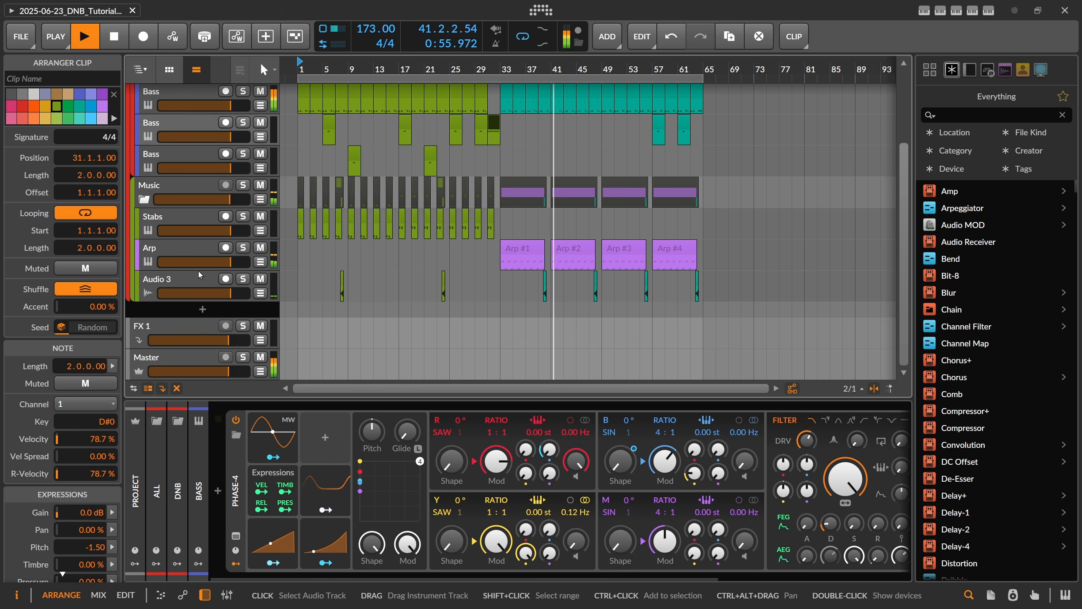
scroll(372, 181, up, 3)
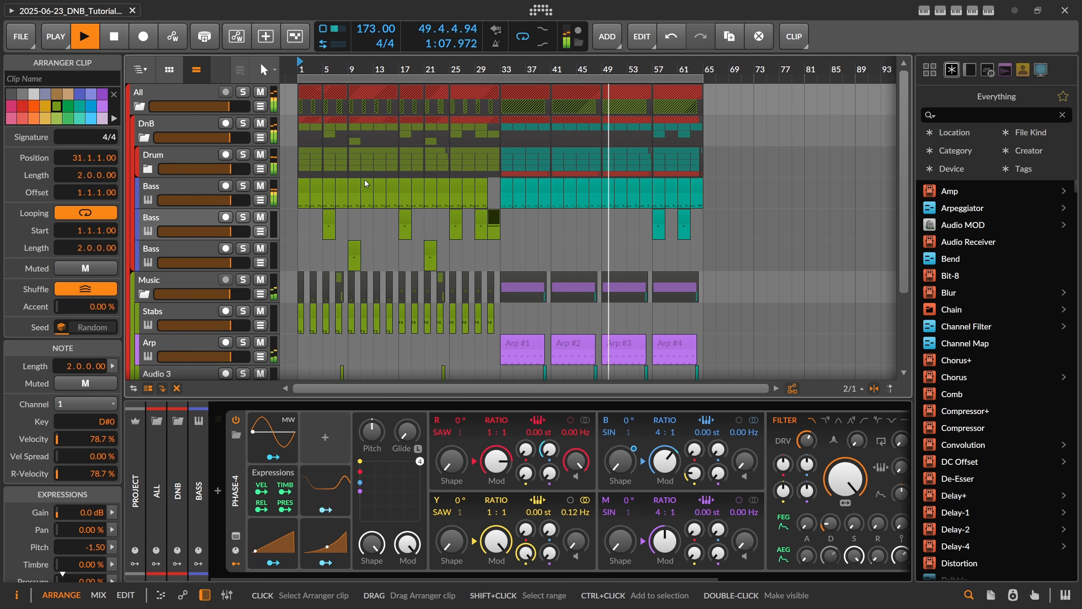
Step: Expand the Drum group, briefly mute its GS_HEBE loop track to compare the sound, and collapse the group again
click(147, 169)
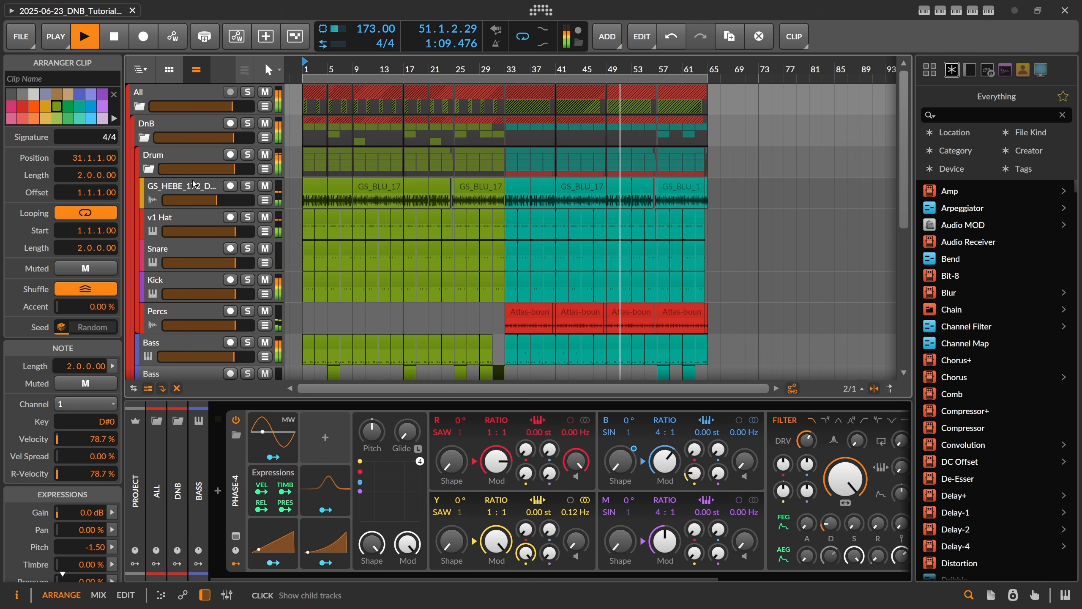
click(265, 187)
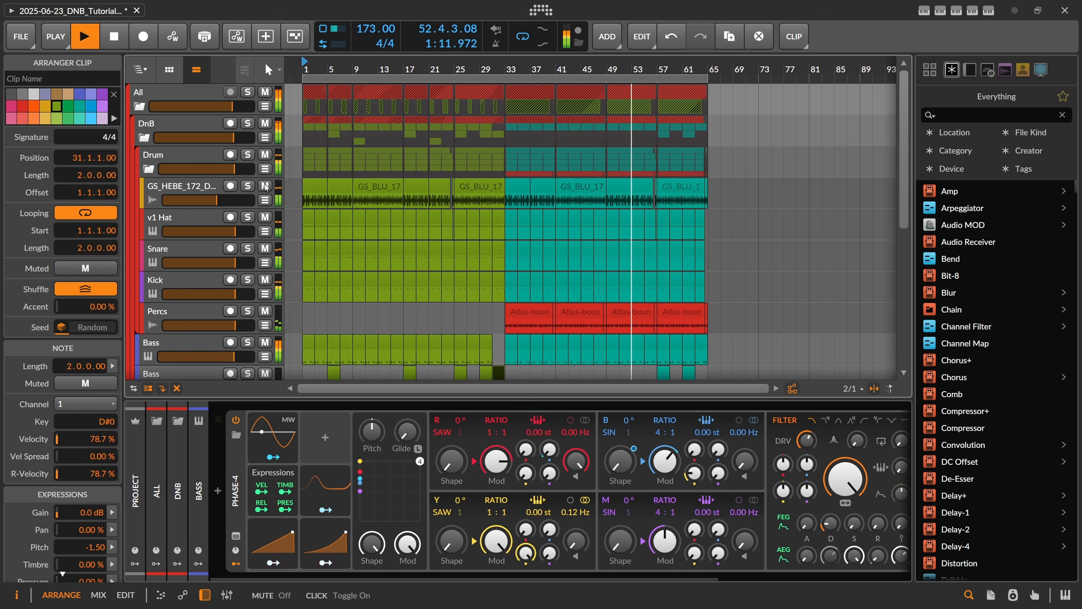
click(148, 169)
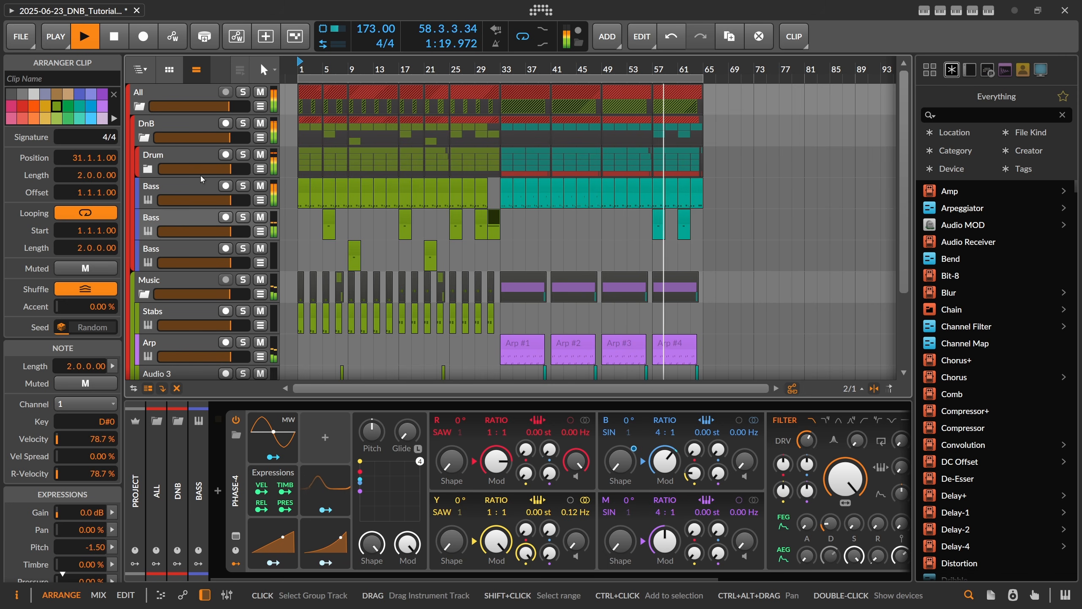
scroll(355, 193, down, 3)
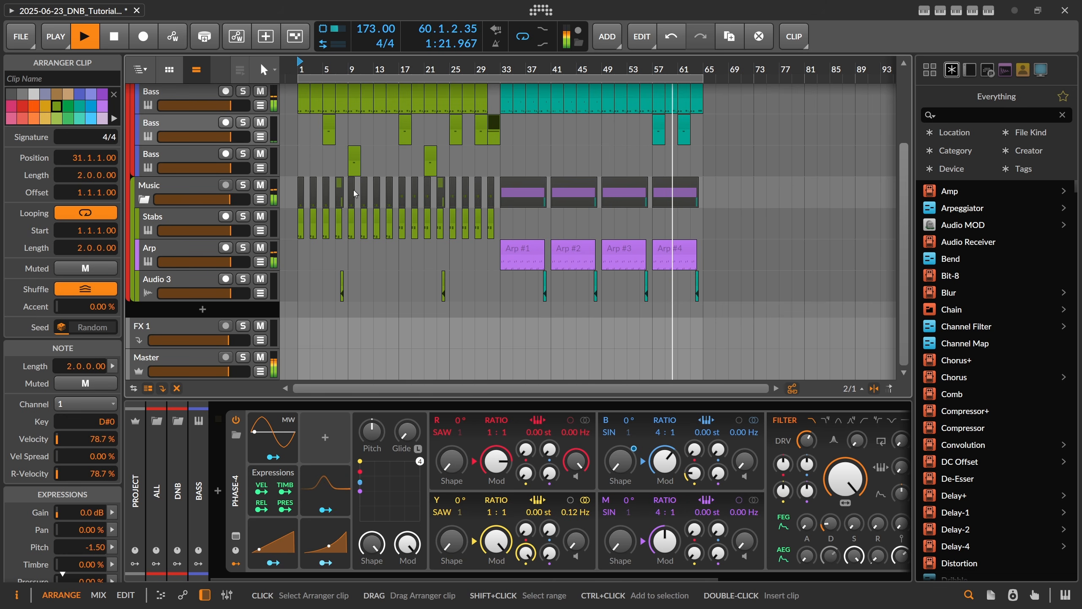
scroll(363, 192, up, 3)
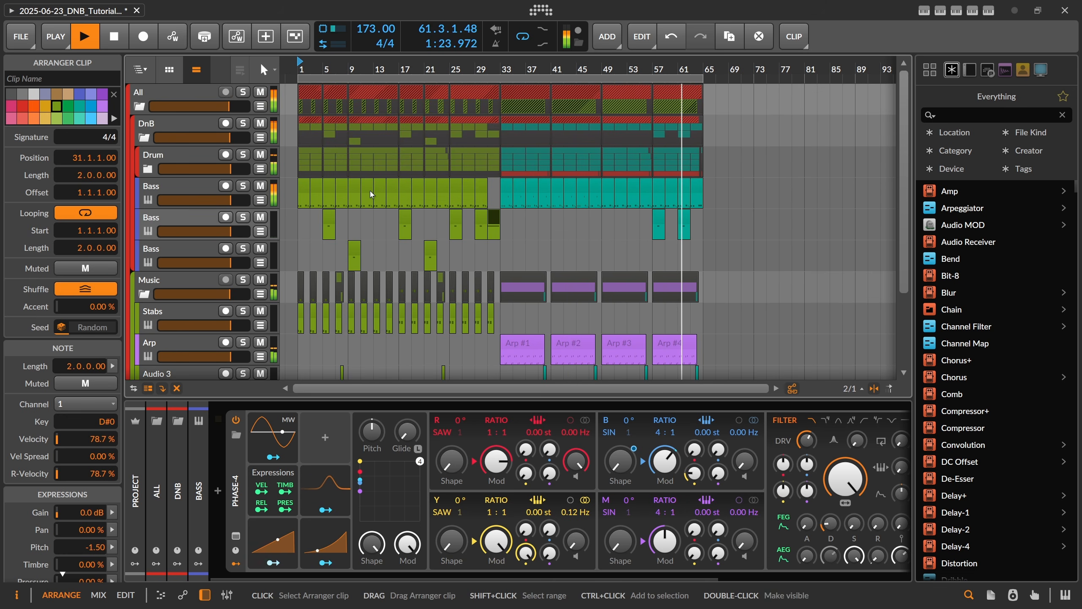
scroll(370, 191, down, 3)
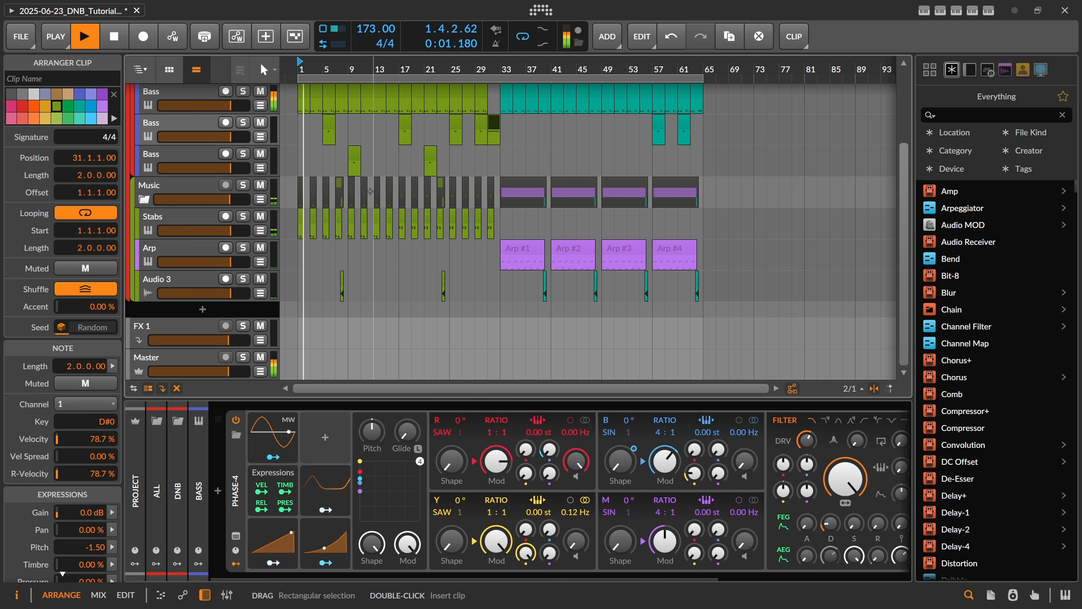
Step: Stop playback and save the project under its current name
click(116, 39)
click(21, 38)
click(39, 108)
scroll(575, 162, up, 3)
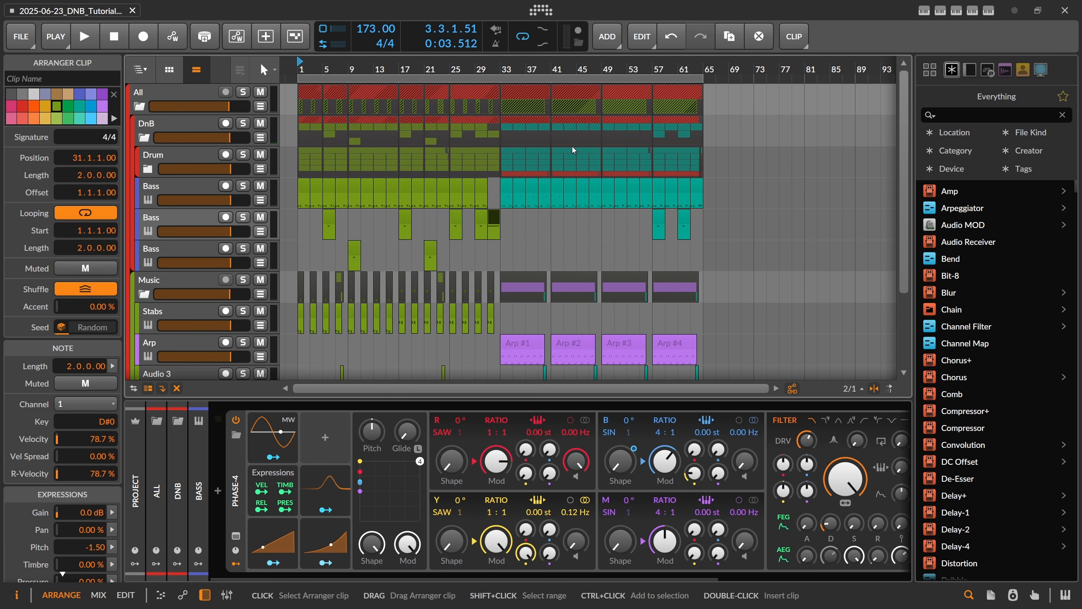
Step: Set the playback start to bar 33 and select the four clips Arp #1 to Arp #4 on the Arp track
scroll(575, 155, down, 3)
click(517, 249)
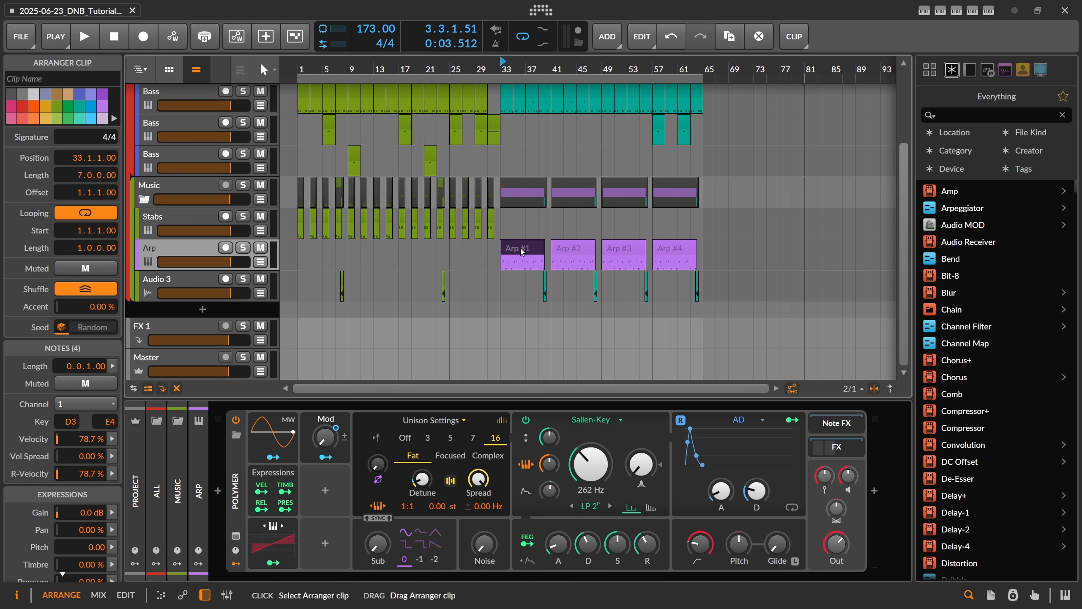
drag(499, 240, 724, 255)
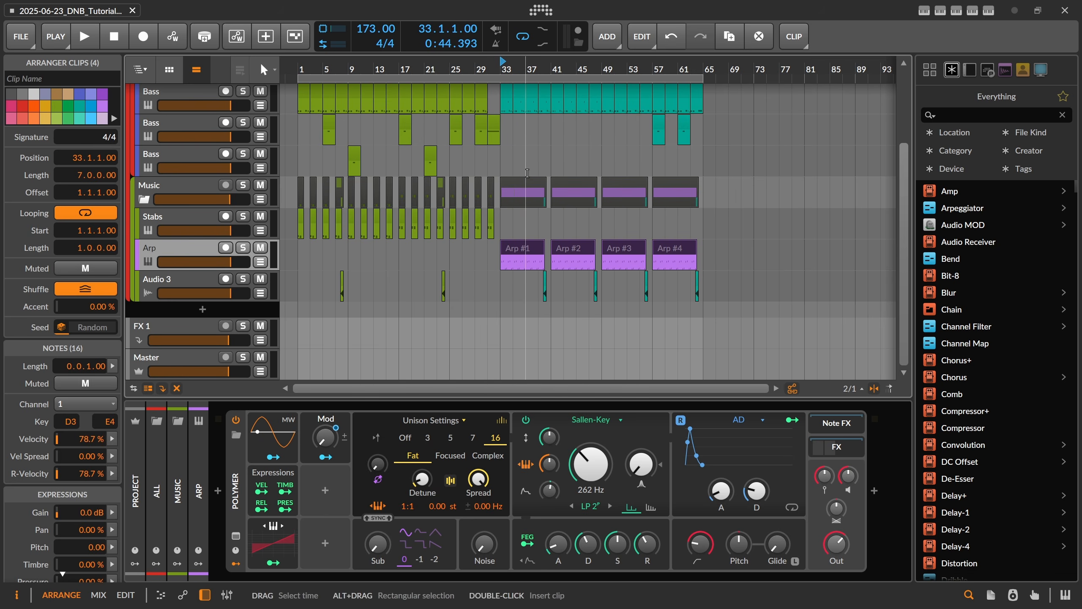
click(495, 246)
drag(504, 246, 719, 252)
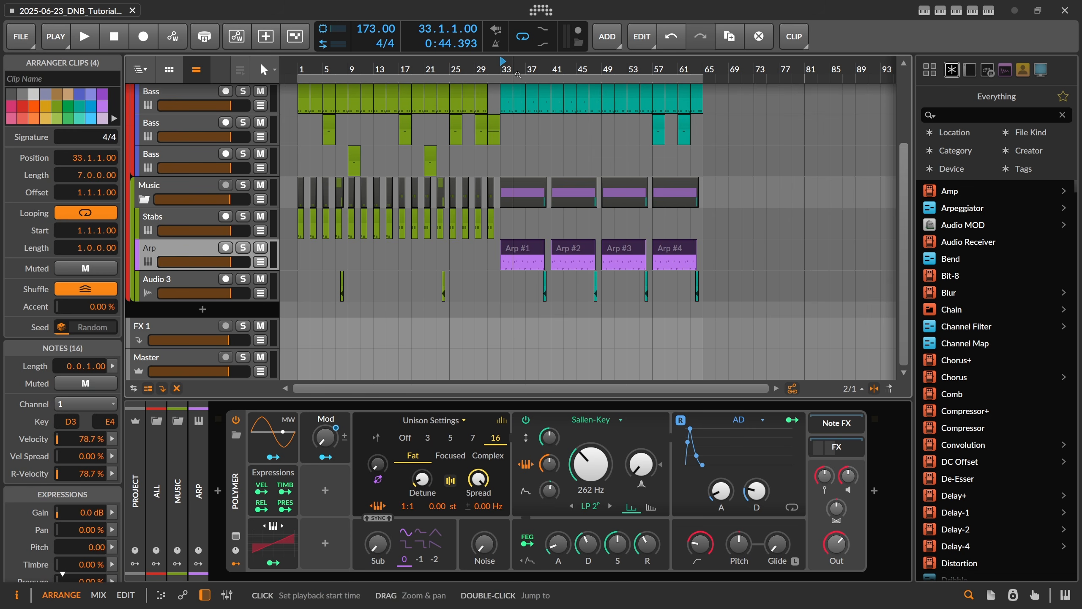
Step: Solo the Arp track in the Music group and play its clips from bar 33
drag(516, 69, 533, 89)
drag(501, 243, 797, 248)
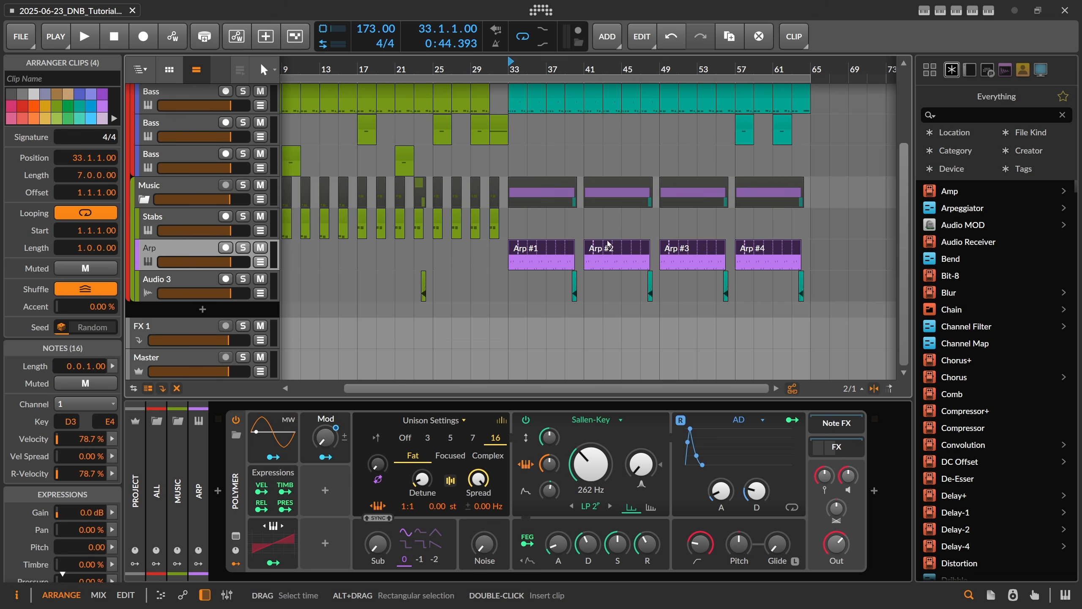
click(242, 248)
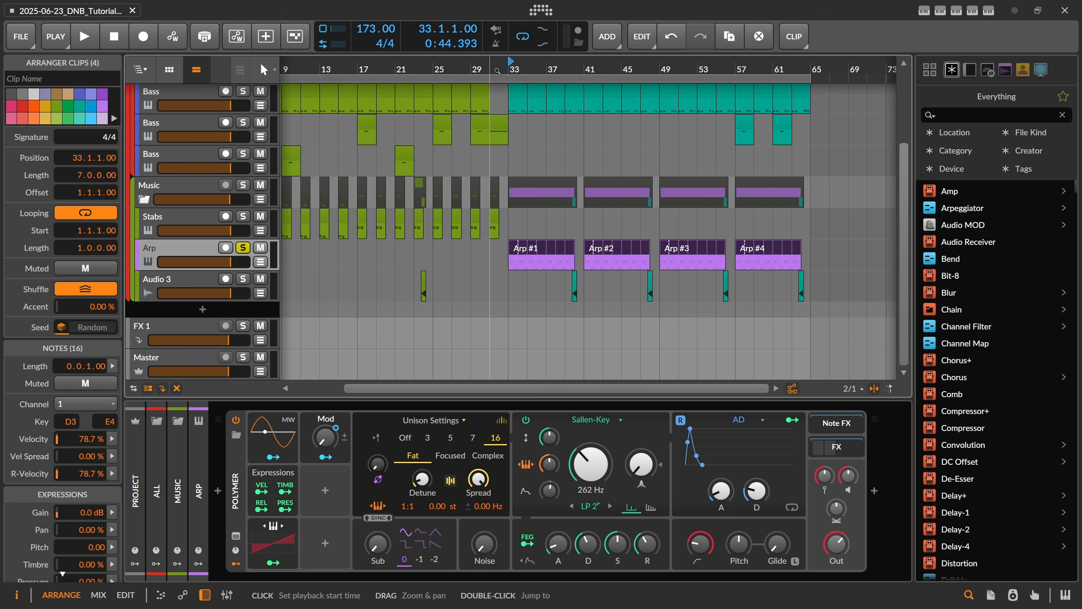
scroll(497, 142, up, 3)
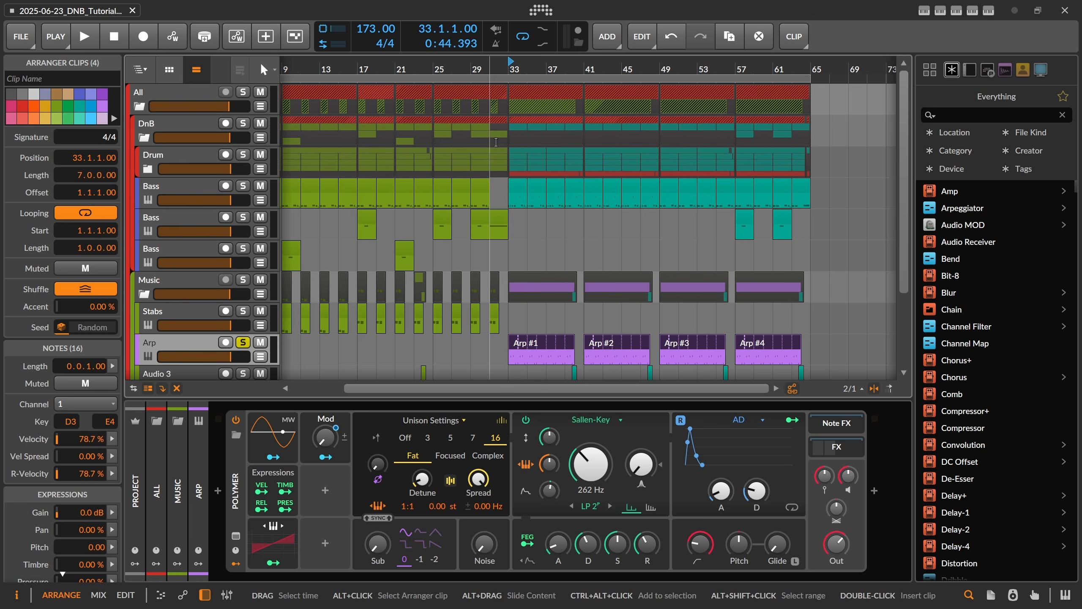
scroll(329, 240, down, 3)
key(space)
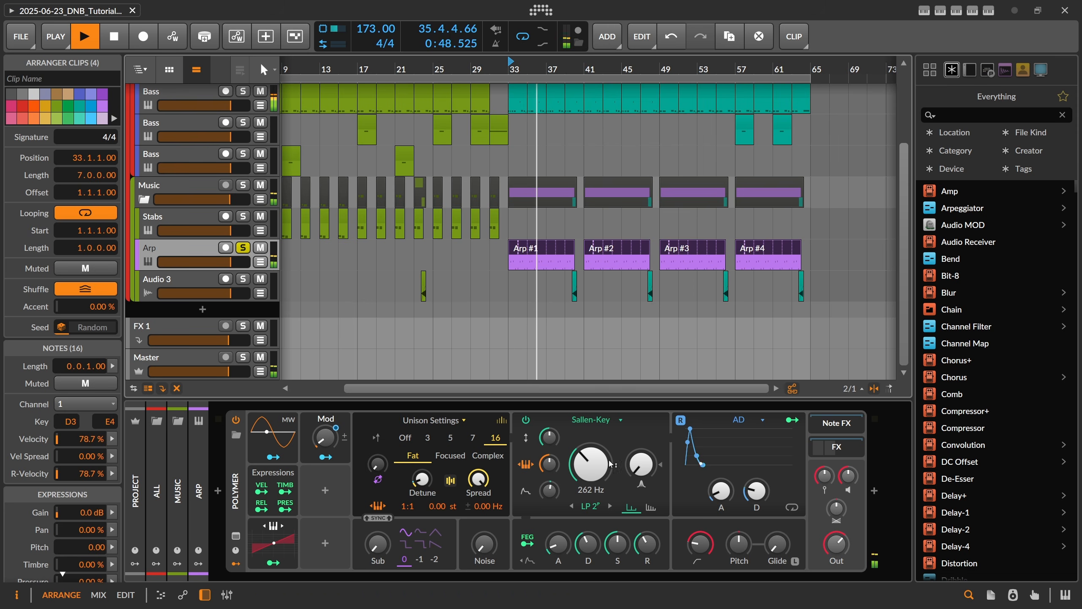
Step: Raise the Arp track's Polymer filter cutoff to 617 Hz and toggle the track's solo to compare it with the full mix
mouse_move(590, 464)
mouse_down()
mouse_move(591, 441)
mouse_move(590, 450)
mouse_up()
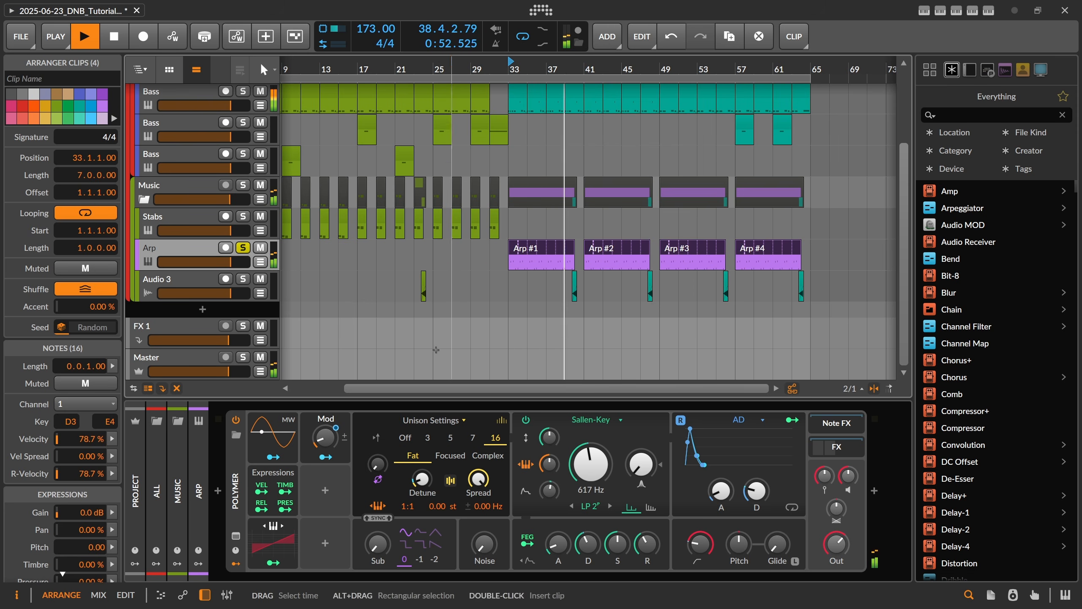
click(244, 247)
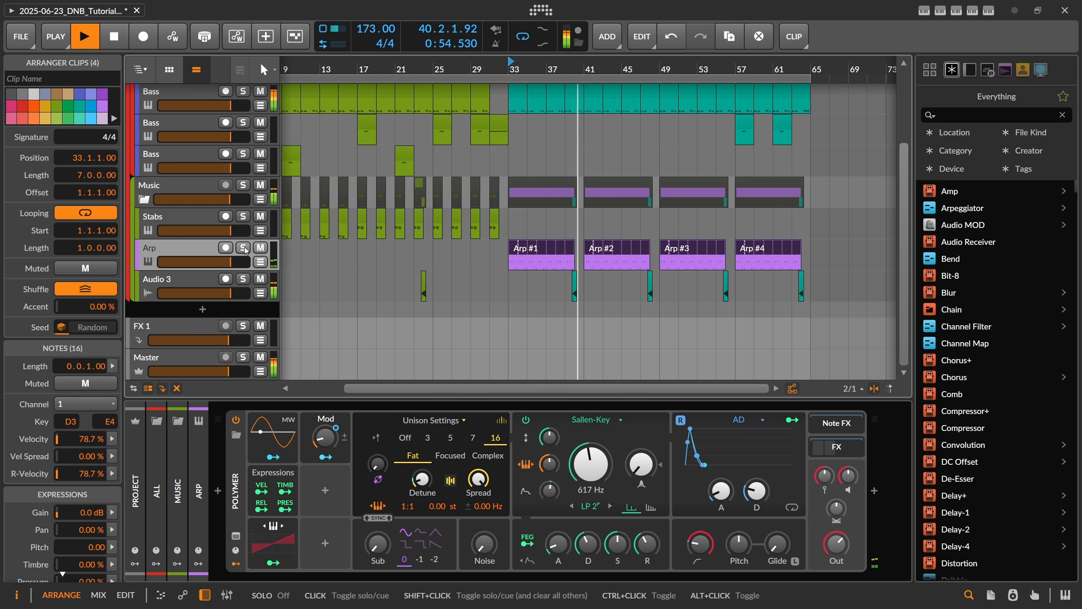
click(244, 248)
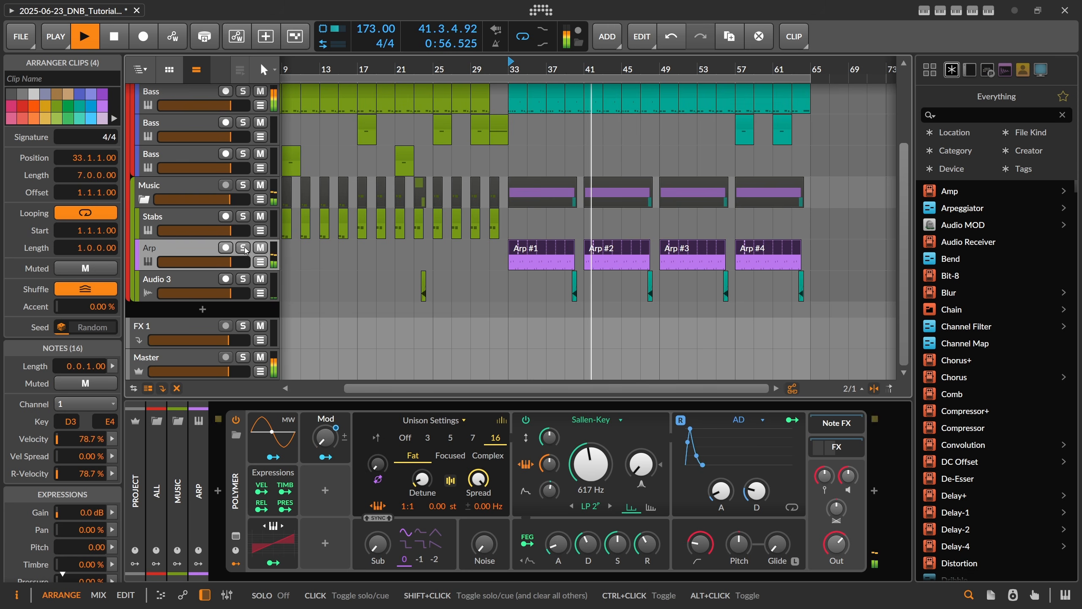
key(space)
Step: Move all clips of the arrangement 32 bars later so it starts at bar 33
drag(414, 64, 412, 91)
scroll(409, 95, up, 3)
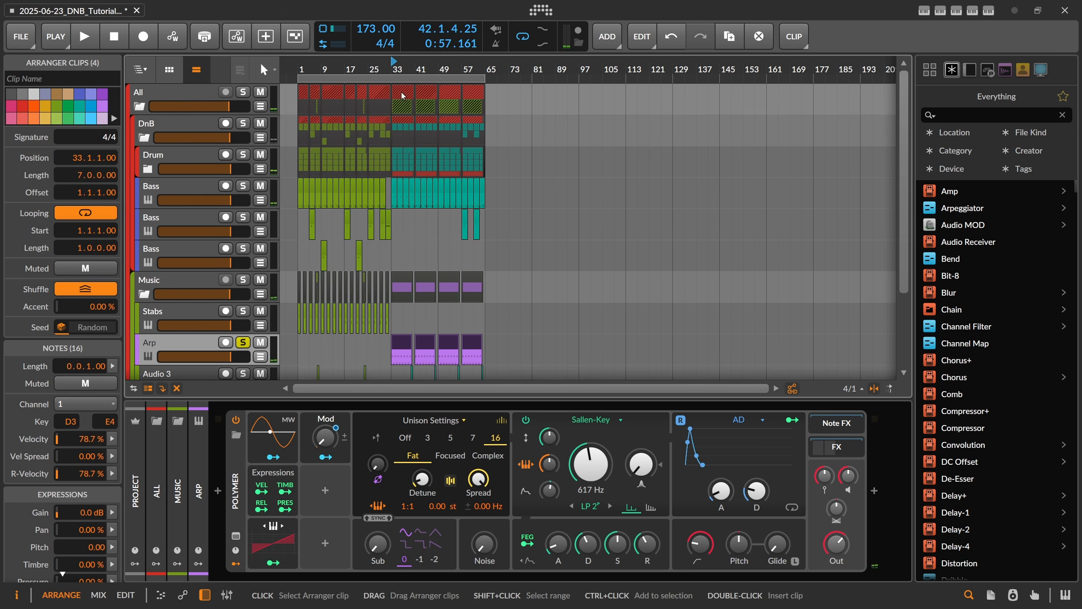
drag(510, 95, 400, 91)
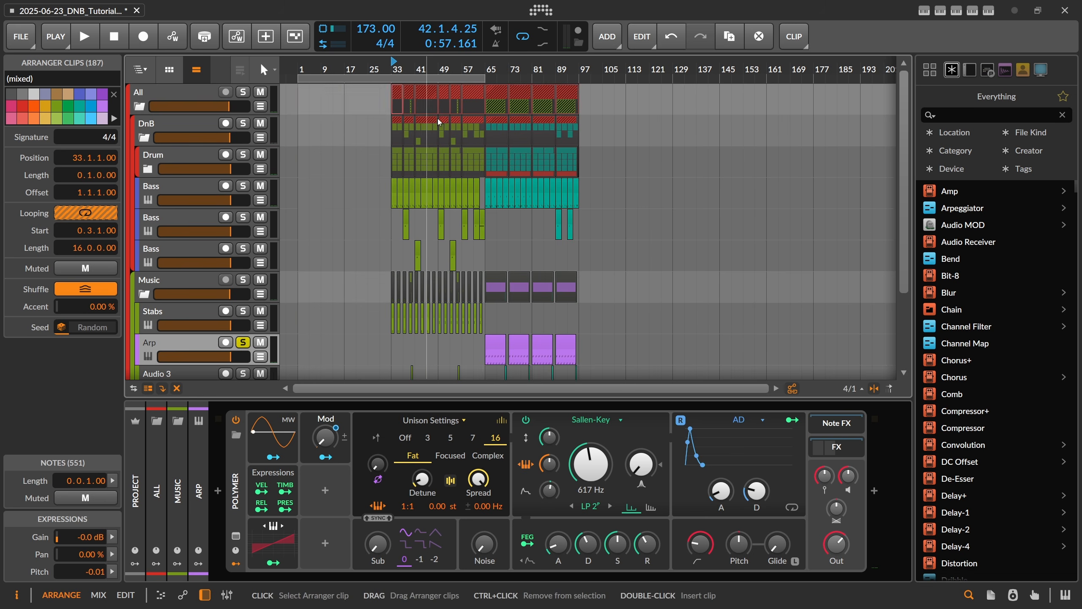
Step: Copy the Arp #1 clip onto a new track at bar 1 and delete the stray copy on the original Arp track
scroll(523, 217, down, 3)
drag(495, 247, 317, 308)
scroll(308, 247, up, 3)
click(316, 248)
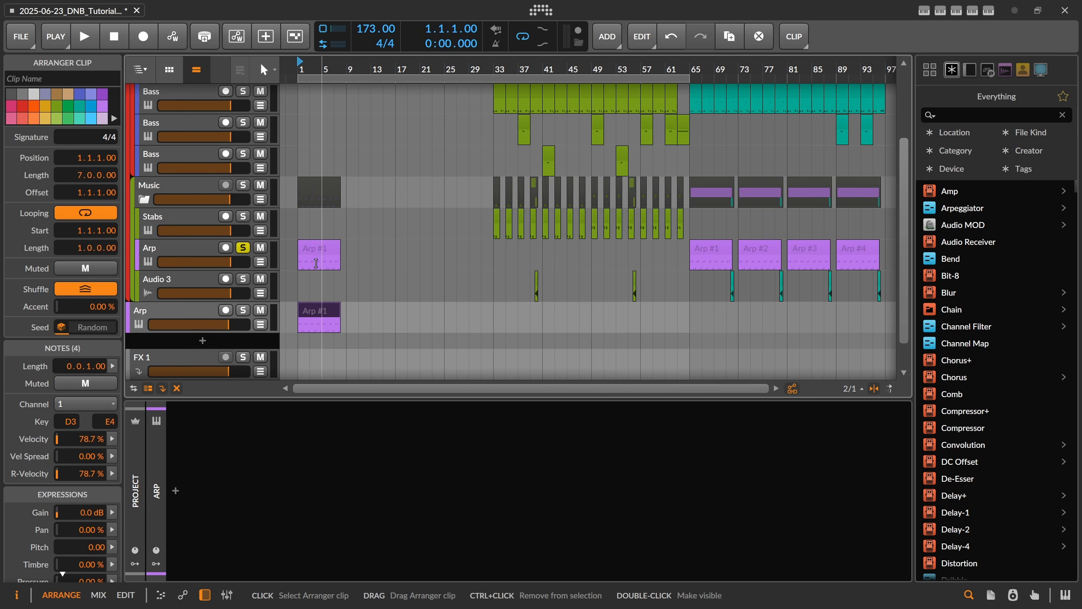
key(Delete)
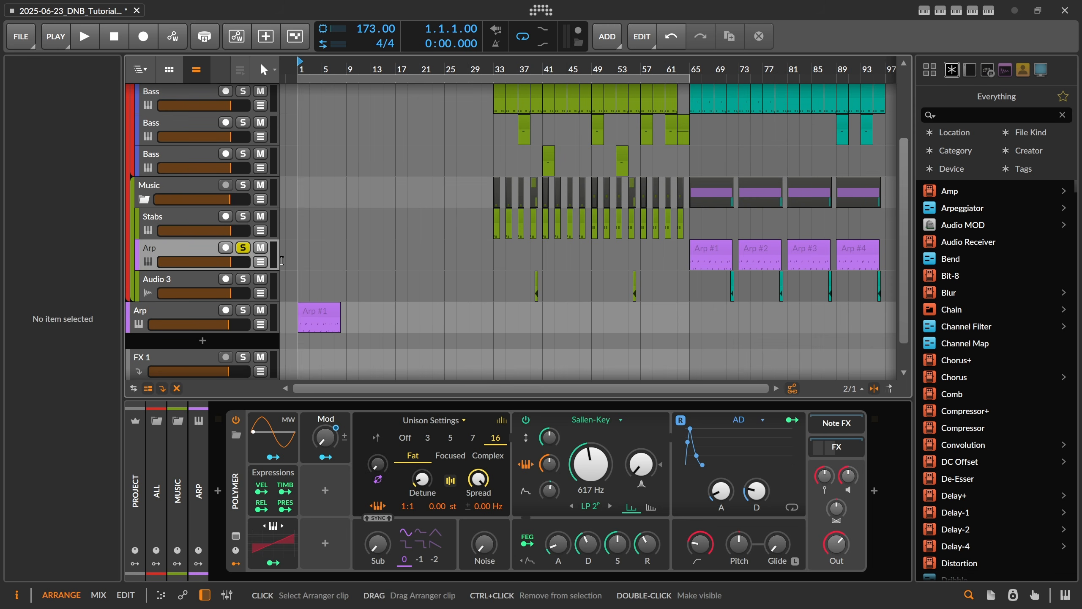
Step: Solo the new Arp track, insert a Polymer synth on it, and audition the clip
click(240, 310)
click(208, 308)
key(space)
key(space)
click(175, 490)
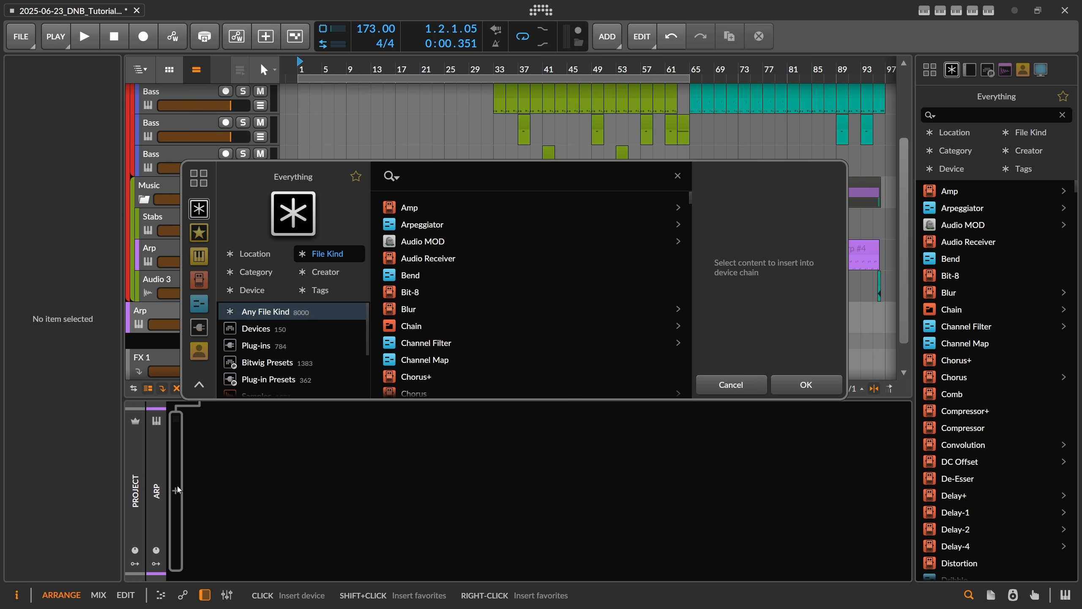
text(polymer)
key(Return)
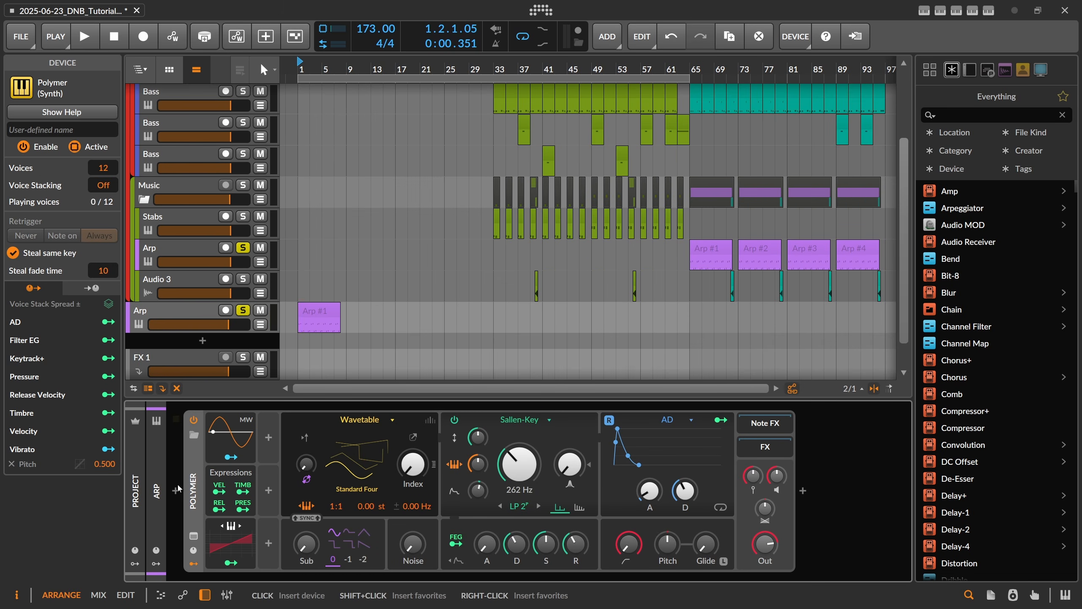
key(space)
key(space)
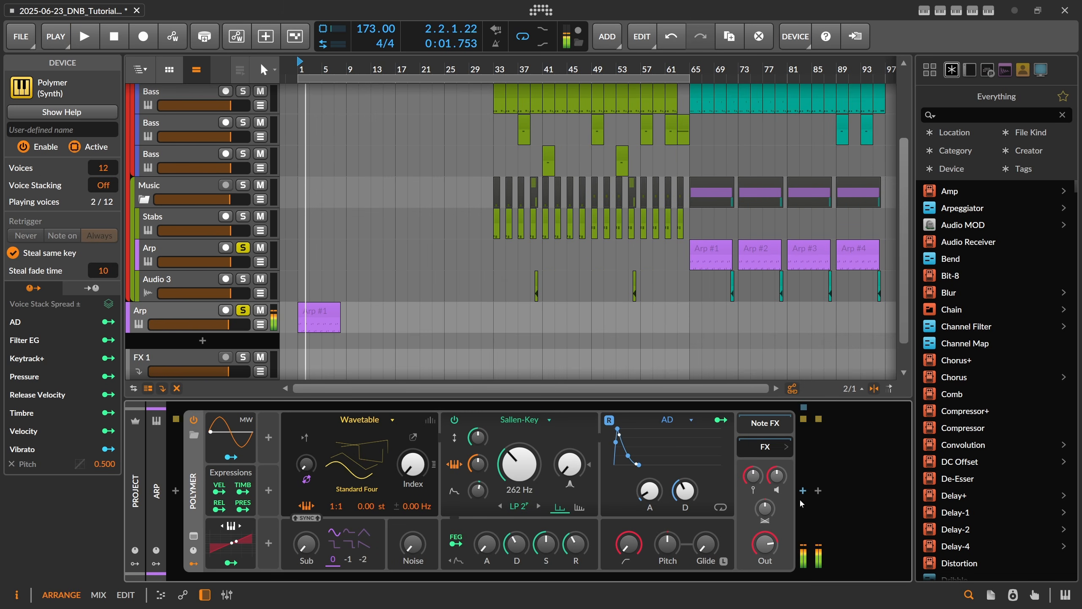
Step: Insert ValhallaSupermassive in the new Polymer's FX chain and set its mix to 55.6 % while listening
right_click(802, 497)
text(su)
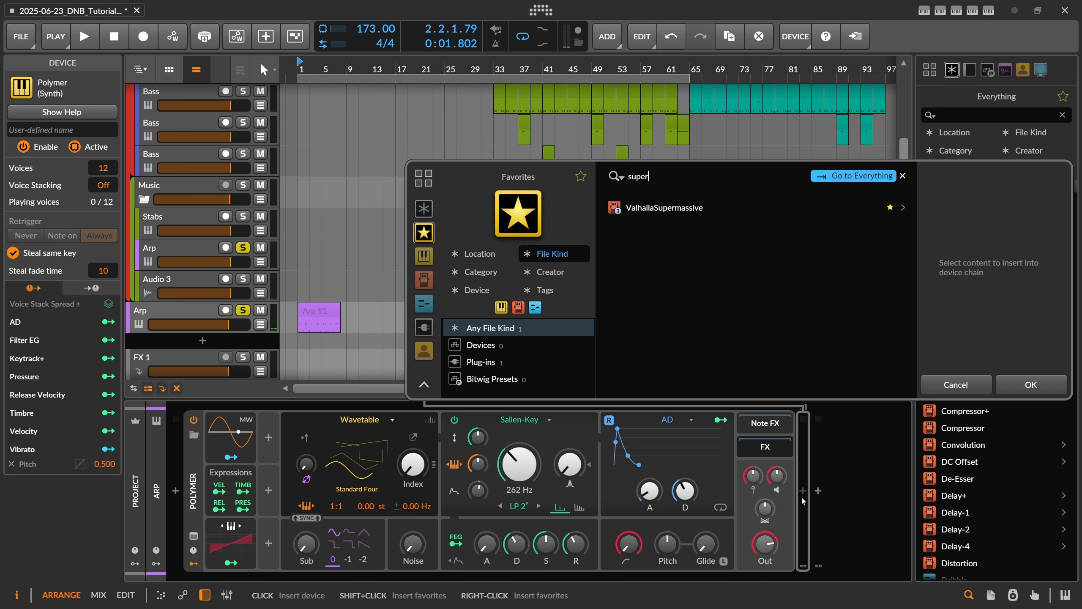
text(per)
key(Return)
key(space)
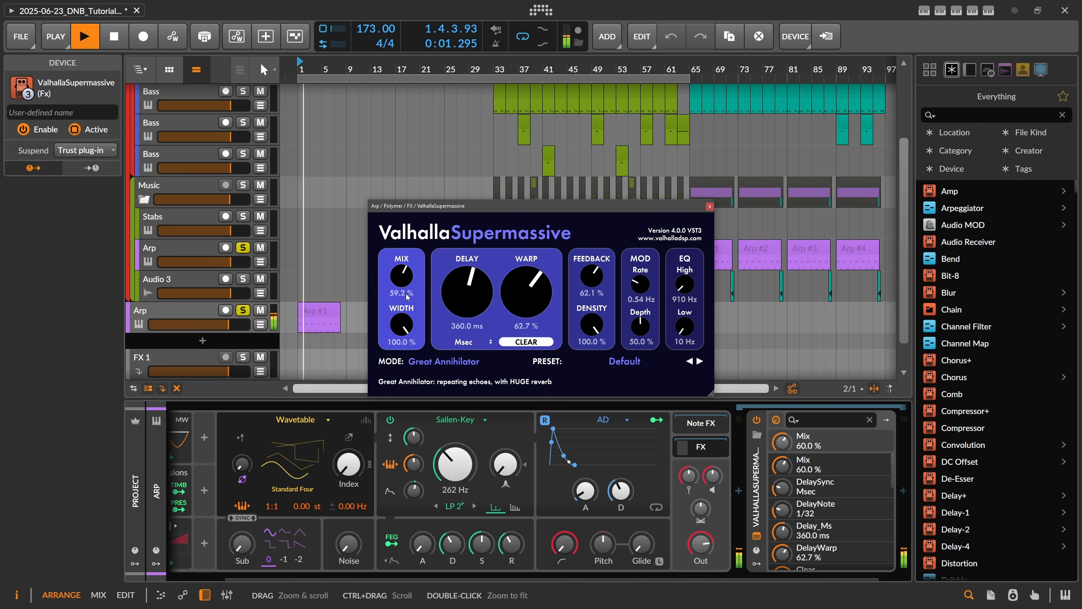
drag(407, 297, 407, 300)
key(space)
click(710, 207)
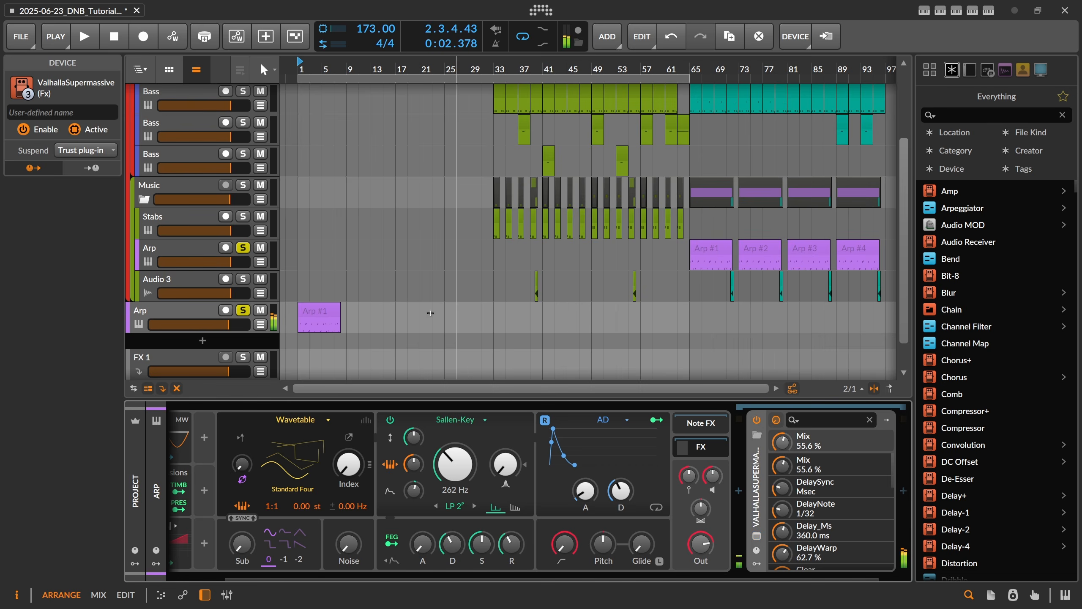
Step: Extend the new track's Arp #1 clip to 8 bars and scale its content to double length, making it 16 bars long
click(317, 310)
scroll(333, 322, down, 1)
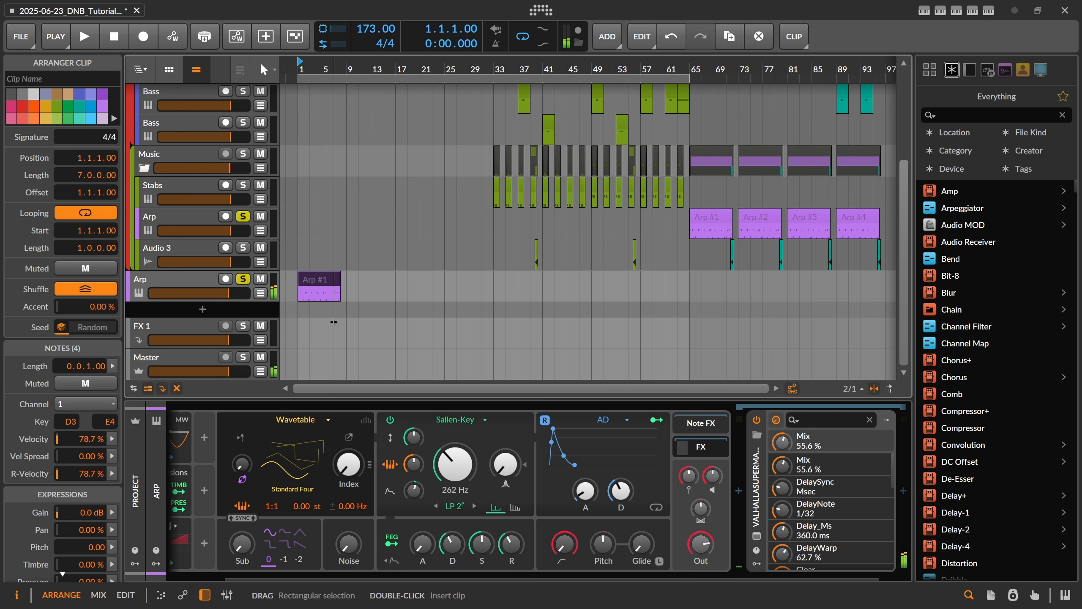
right_click(328, 290)
click(289, 324)
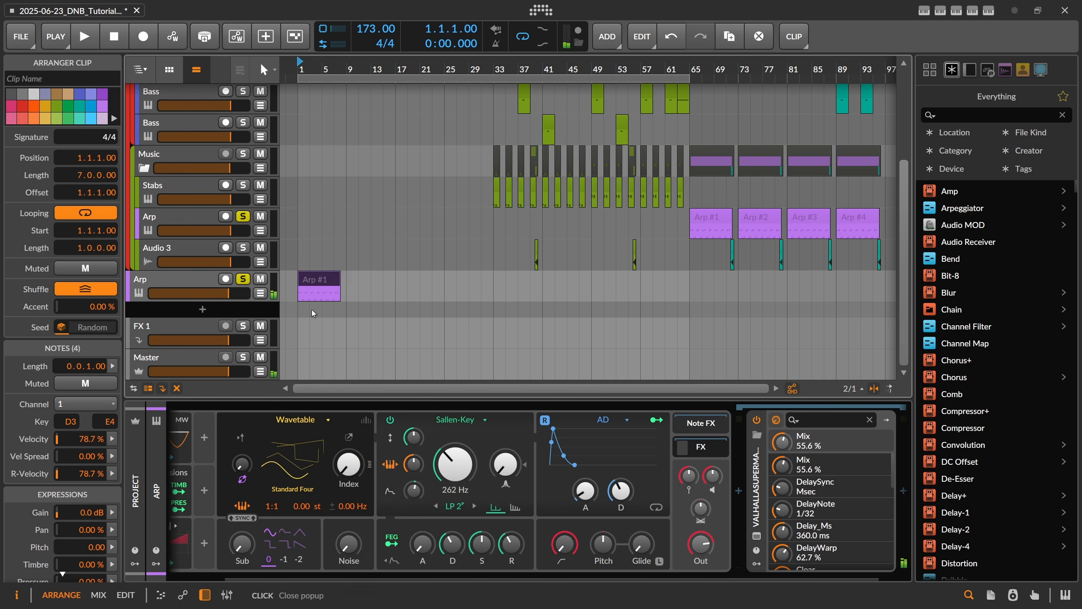
drag(340, 279, 347, 279)
right_click(329, 276)
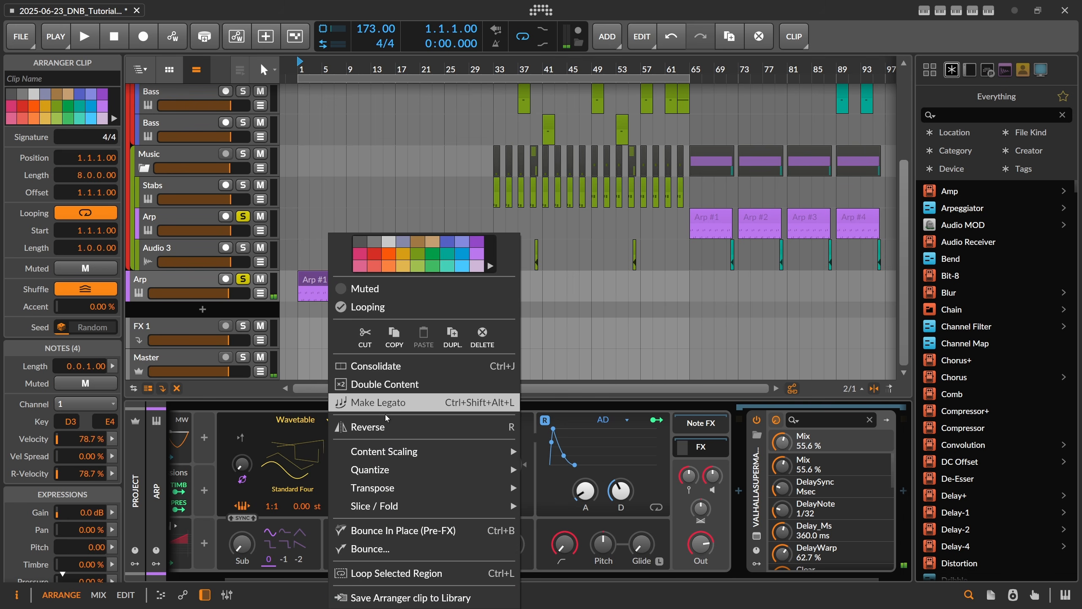
mouse_move(426, 451)
click(551, 488)
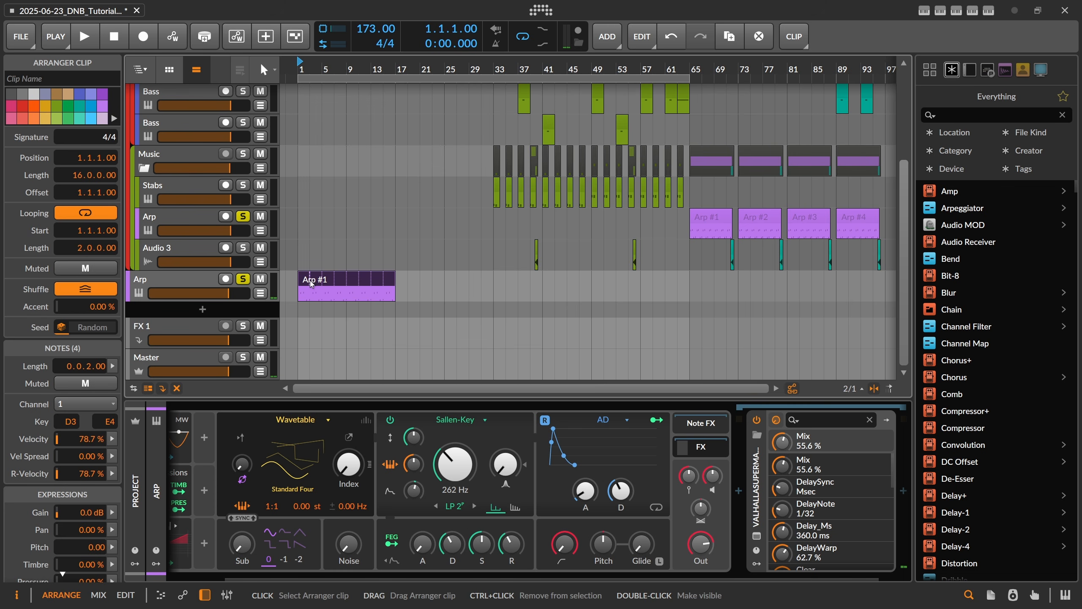
drag(311, 69, 367, 244)
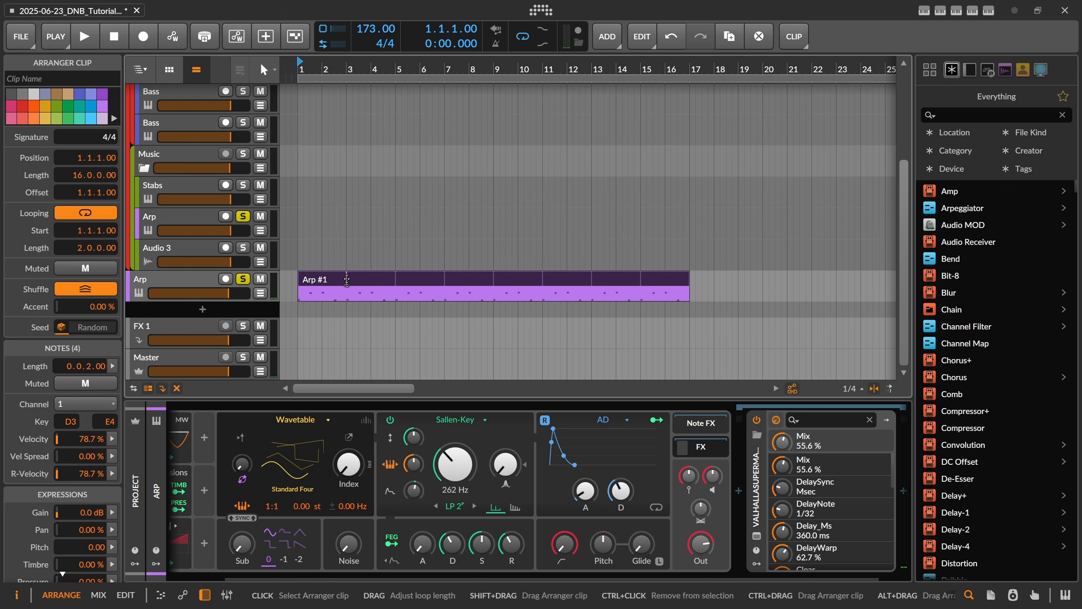
drag(348, 281, 434, 280)
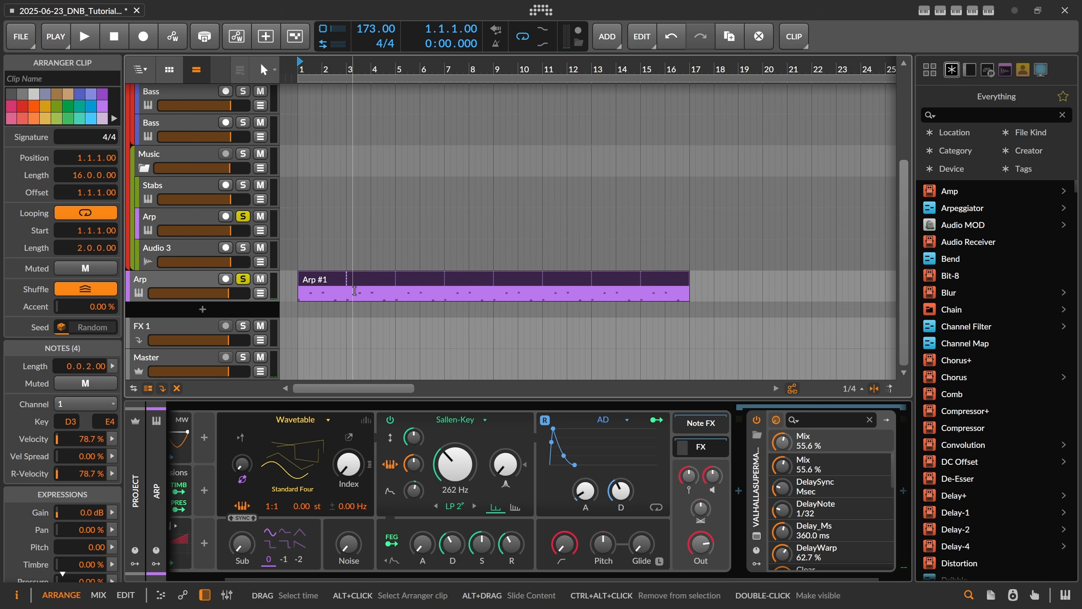
Step: Raise the attack of the new Polymer's AD envelope to about 431 ms while auditioning the clip
key(space)
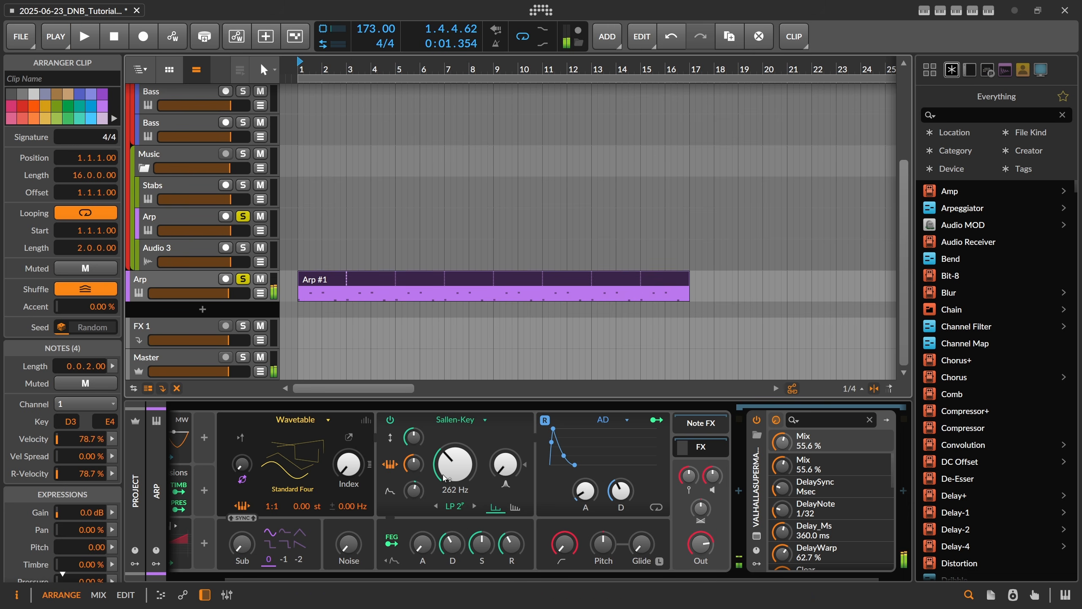
key(space)
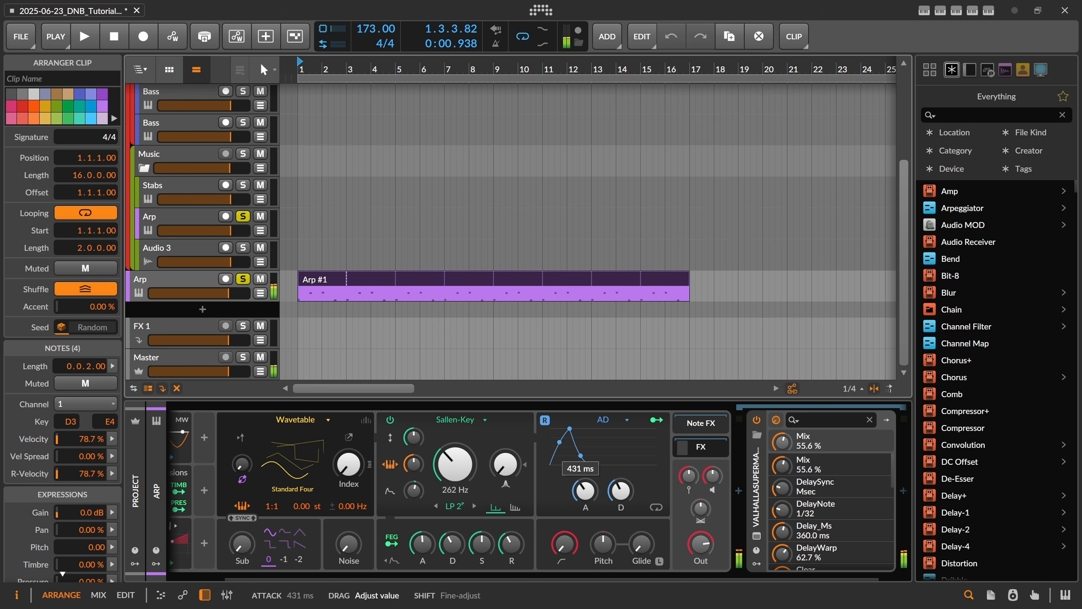
key(space)
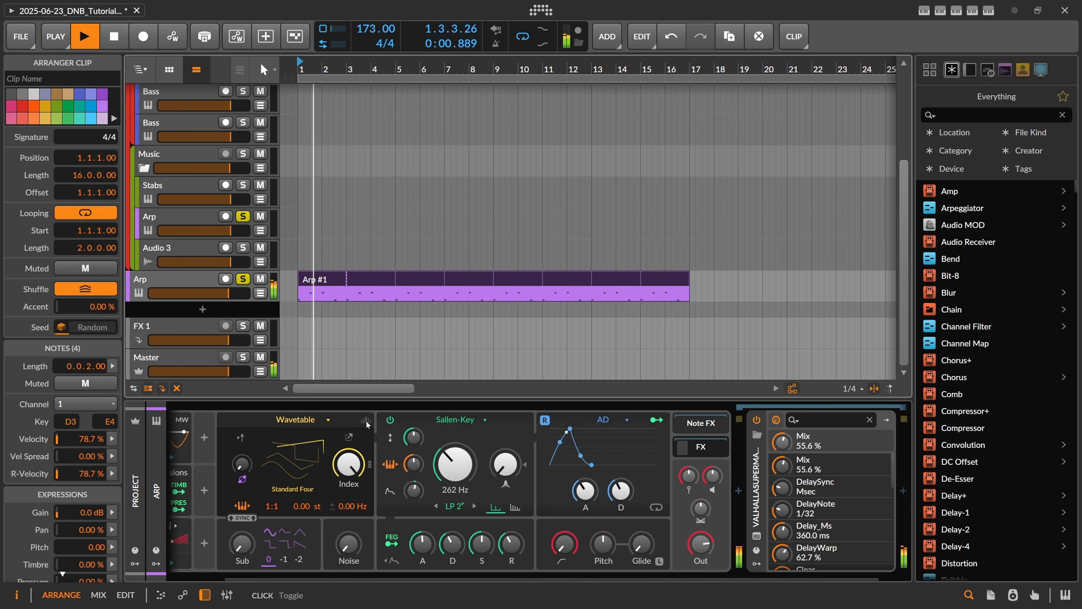
Step: Set the Polymer wavetable oscillator to 16 unison voices in Fat mode and increase its detune
click(365, 421)
key(space)
click(361, 438)
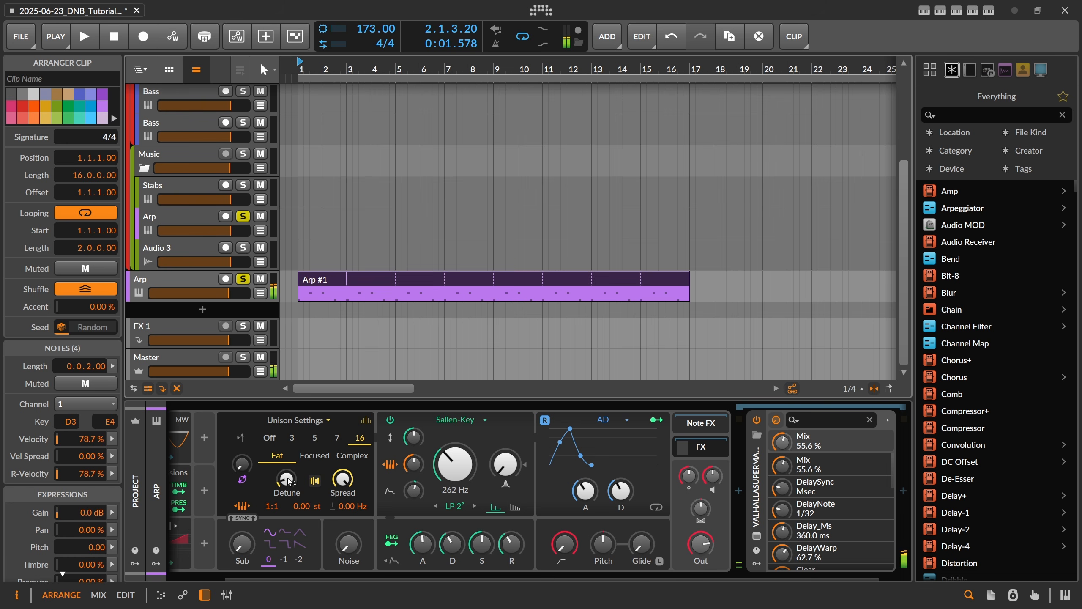
drag(288, 478, 288, 471)
key(space)
key(space)
Step: Blend in Polymer's sub oscillator at octave -1 to about 50.9 % and raise the filter cutoff to 382 Hz
drag(242, 544, 242, 507)
key(space)
click(283, 558)
key(space)
key(space)
drag(242, 544, 243, 525)
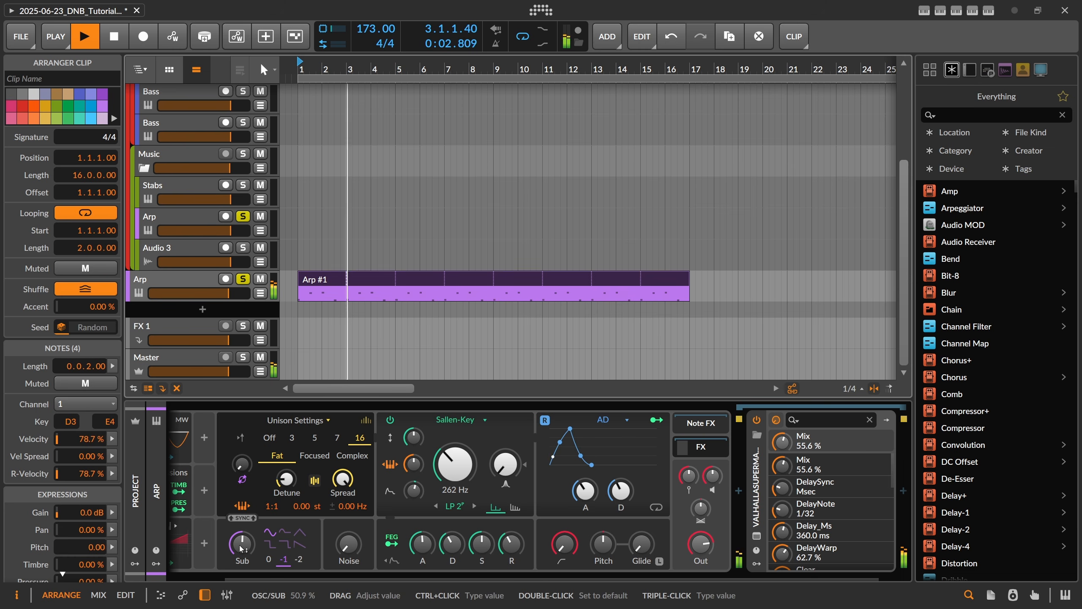
drag(454, 466, 454, 460)
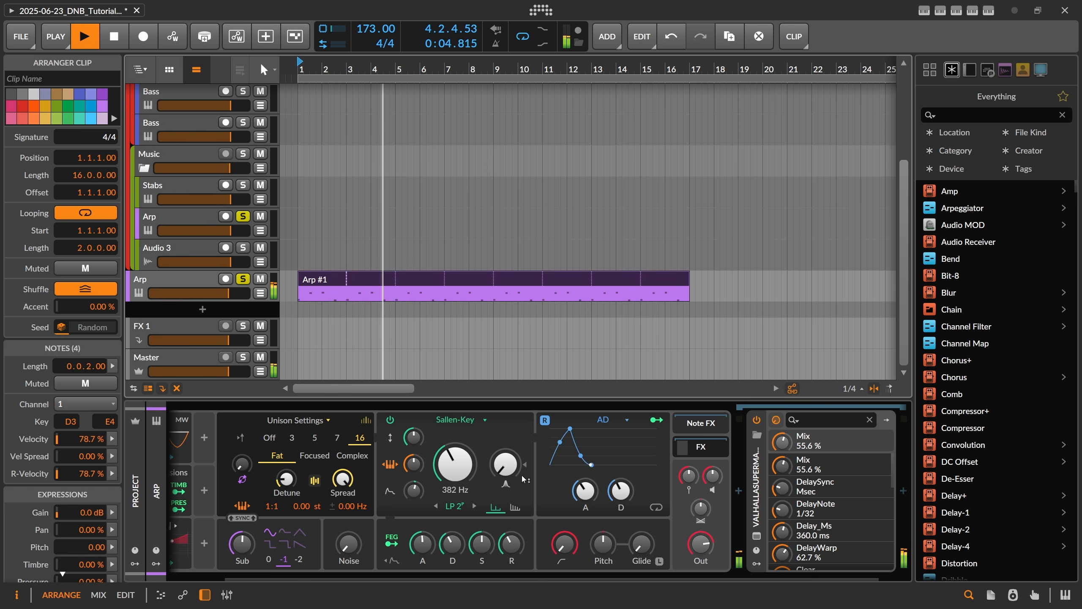
key(space)
Step: Open the new Arp #1 clip for note editing and transpose its four notes down one octave, auditioning the result
scroll(337, 410, left, 3)
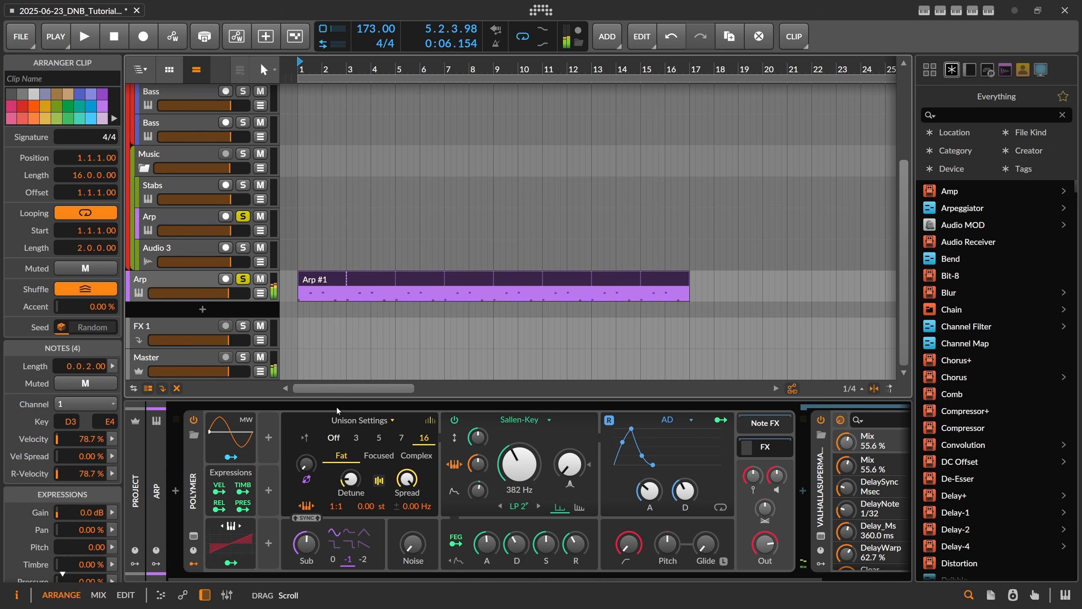
double_click(326, 285)
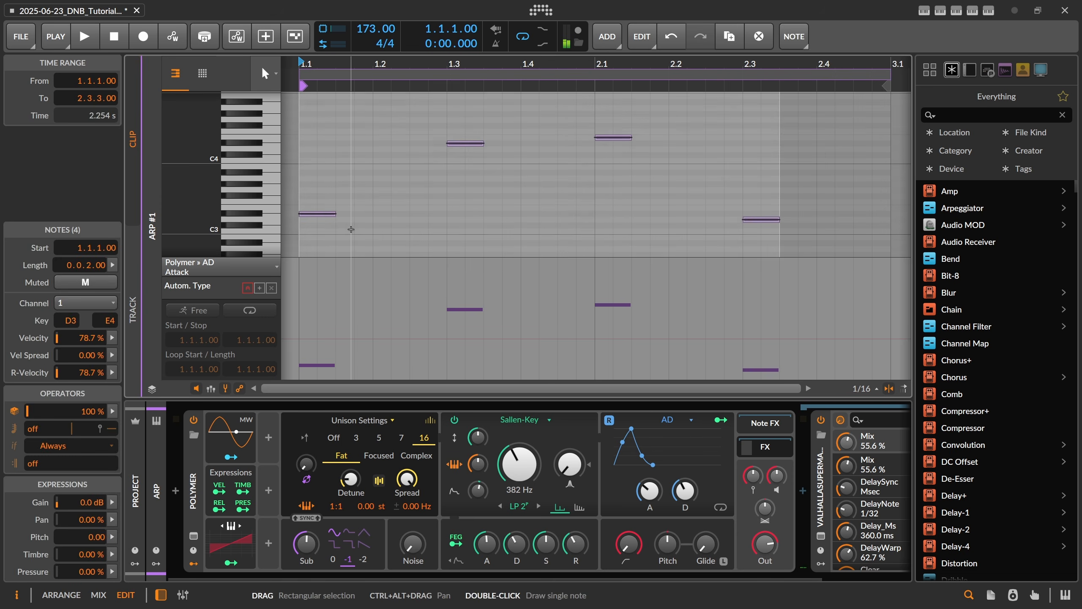
key(space)
click(350, 479)
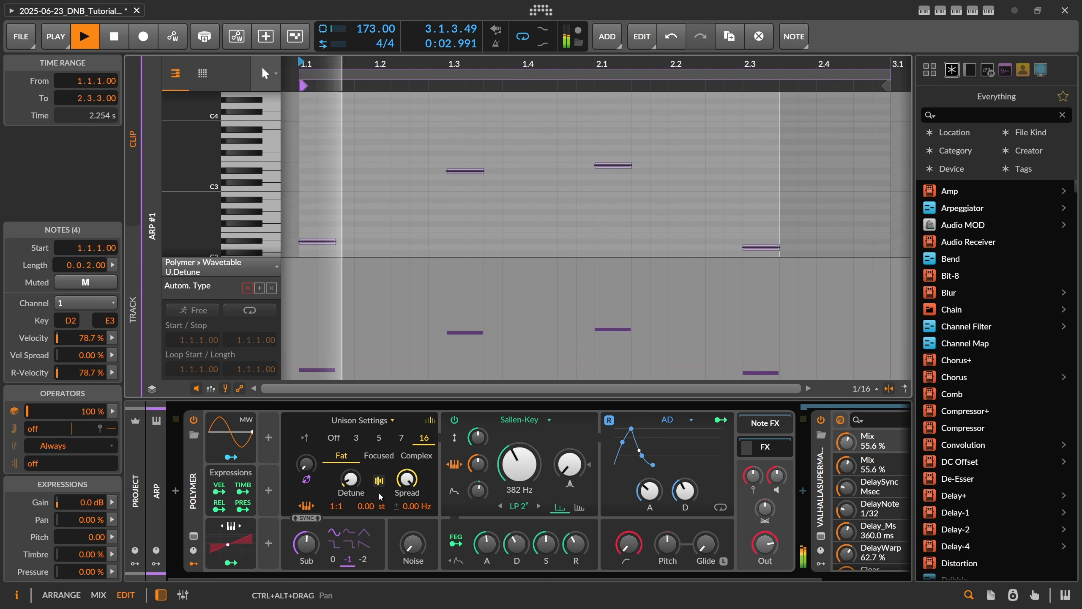
key(space)
Step: Make the four notes of the new Arp #1 clip legato and play the clip from the start
scroll(445, 64, down, 2)
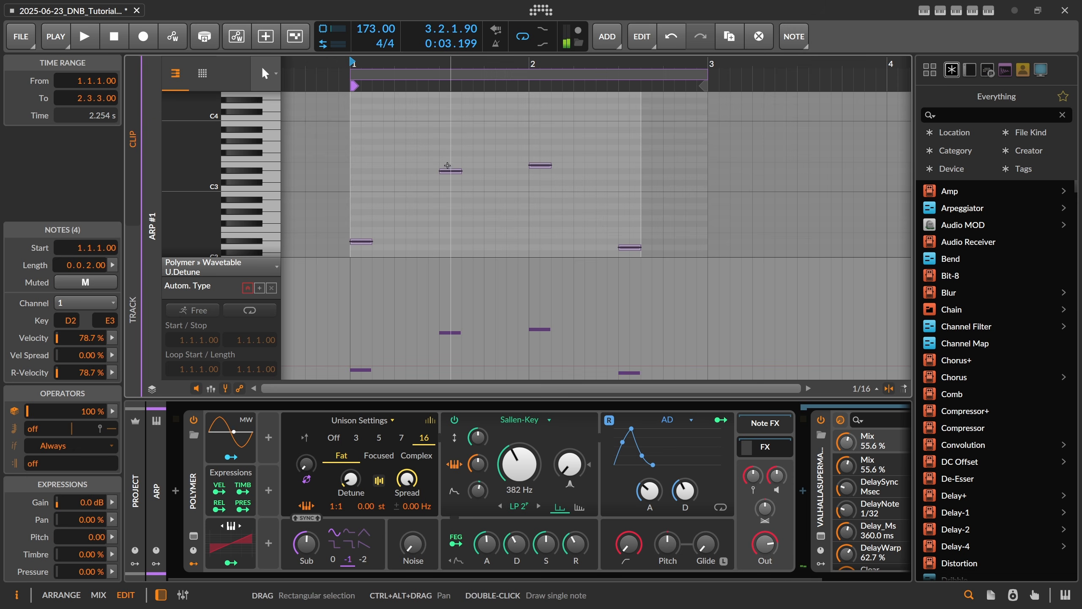
right_click(449, 171)
click(515, 265)
key(space)
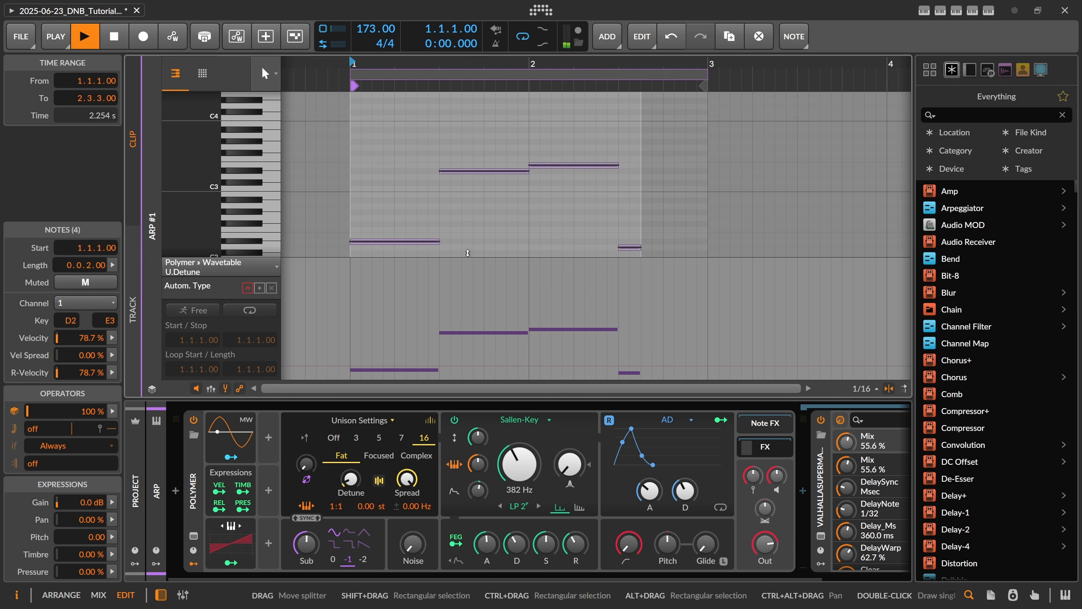
scroll(484, 238, down, 3)
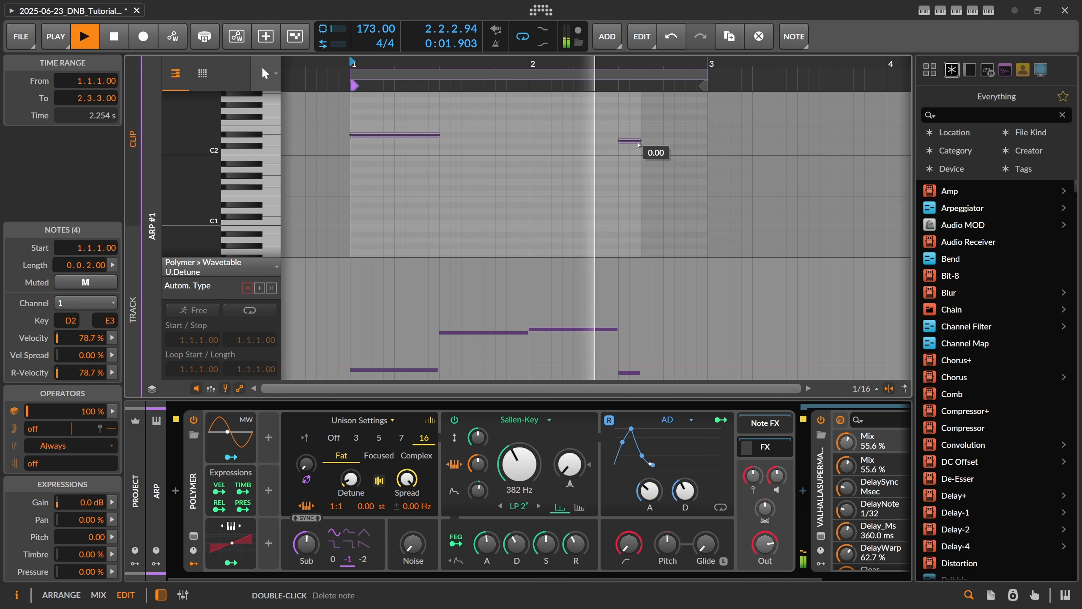
Step: Try to lengthen all four selected notes of the new Arp #1 clip together, and undo the change
key(space)
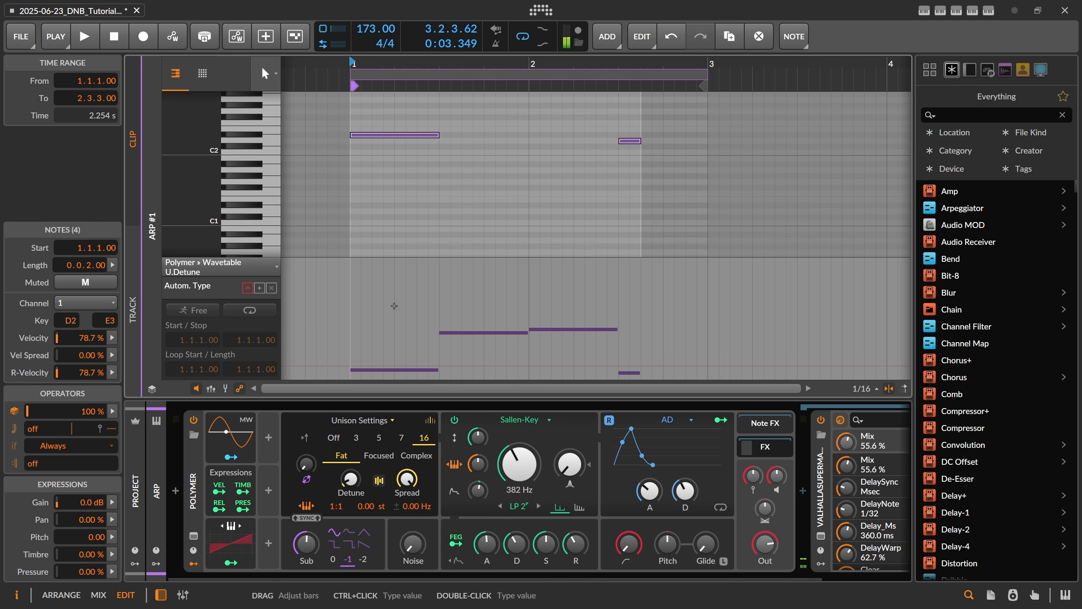
drag(635, 144, 690, 145)
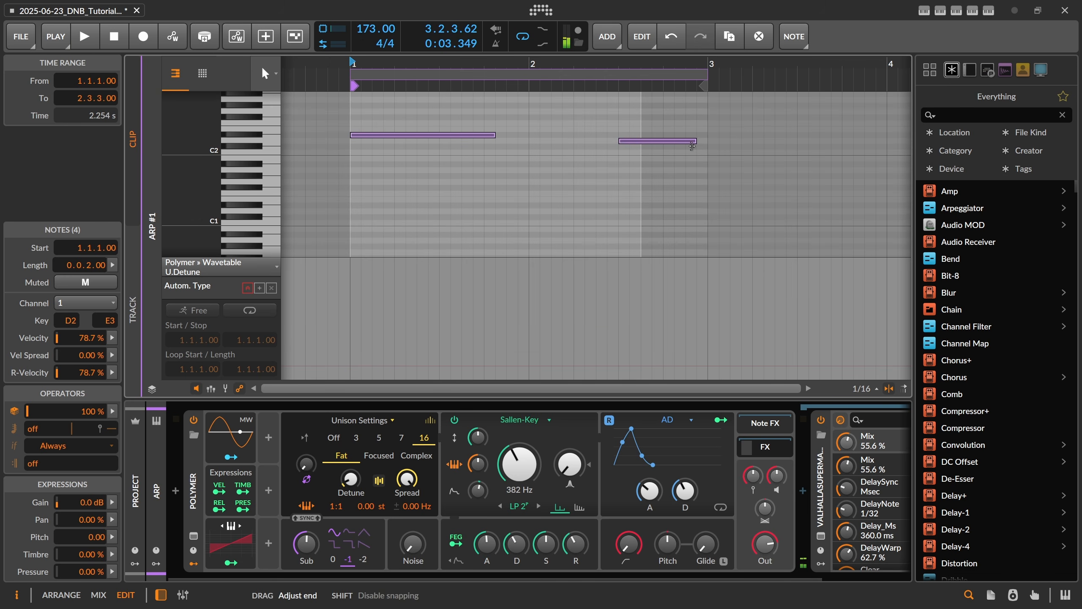
scroll(638, 179, up, 5)
scroll(636, 181, down, 2)
click(610, 200)
key(ctrl+z)
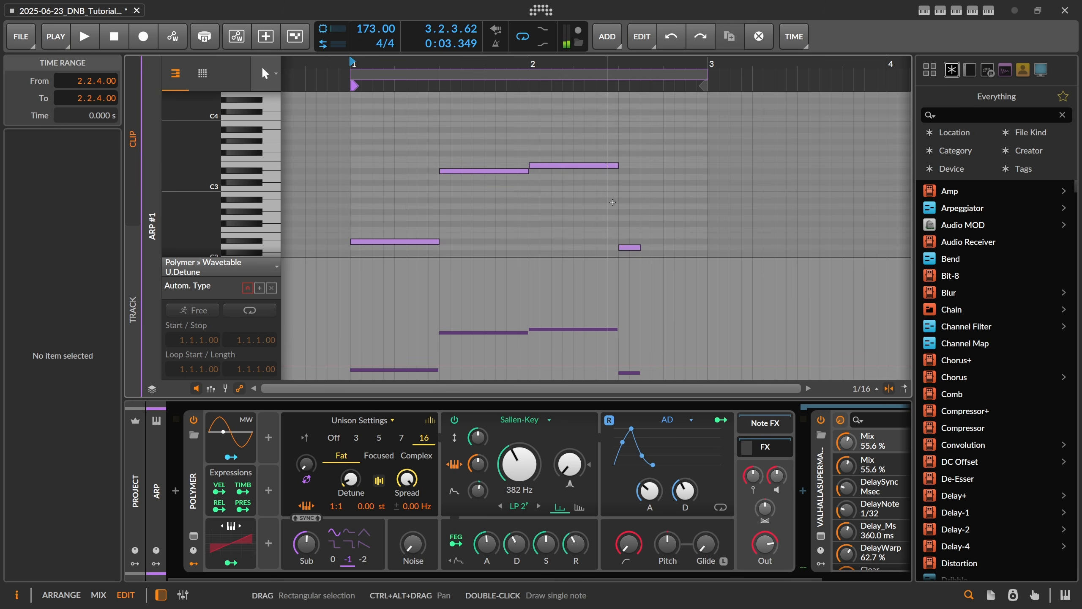
Step: Extend only the last note of the new Arp #1 clip so it ends at bar 3
scroll(612, 203, down, 1)
drag(641, 195, 708, 194)
click(585, 189)
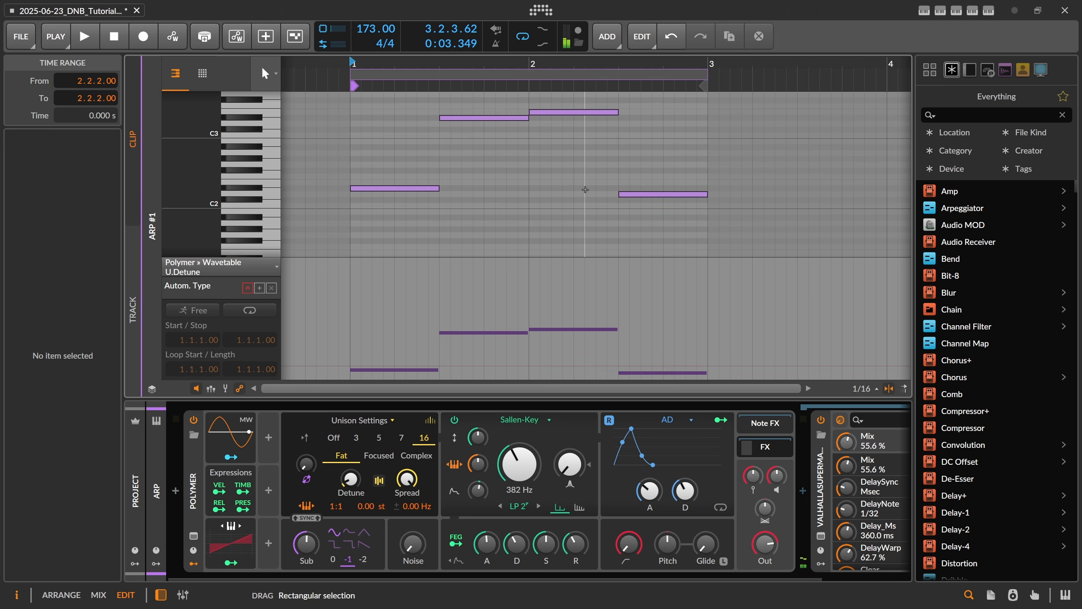
right_click(540, 164)
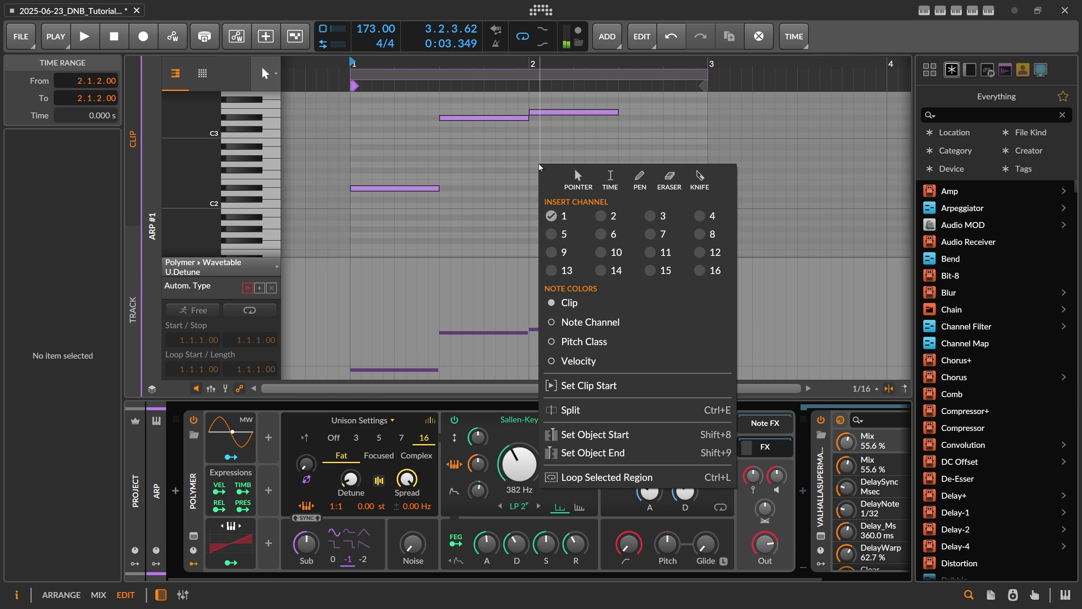
key(Escape)
Step: Return to the arrangement and scale the new Arp #1 clip's content to double length, making it span 32 bars
key(Tab)
right_click(331, 281)
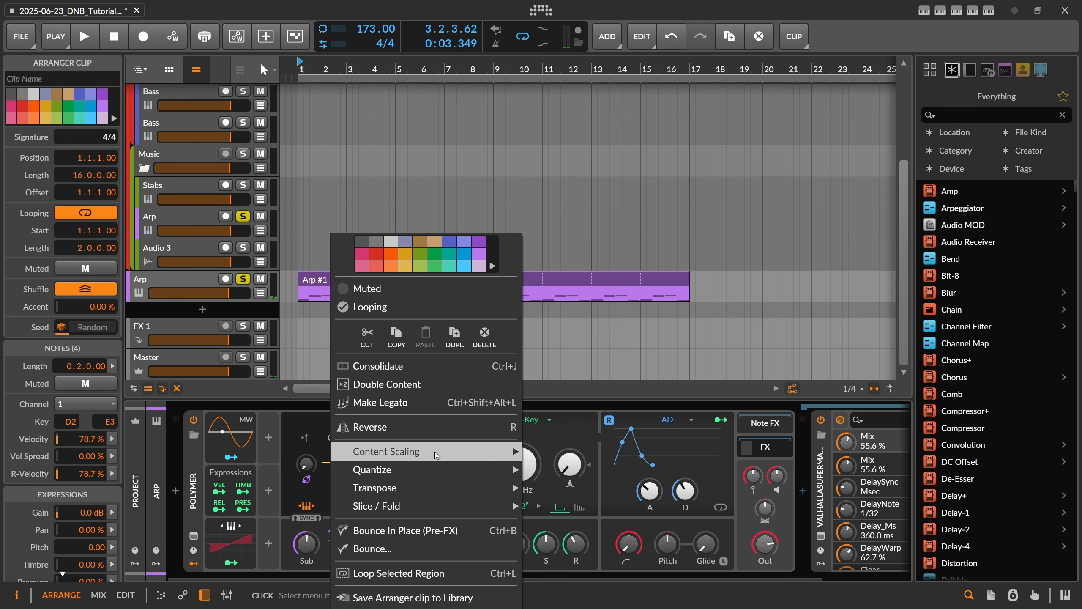
mouse_move(434, 452)
click(513, 482)
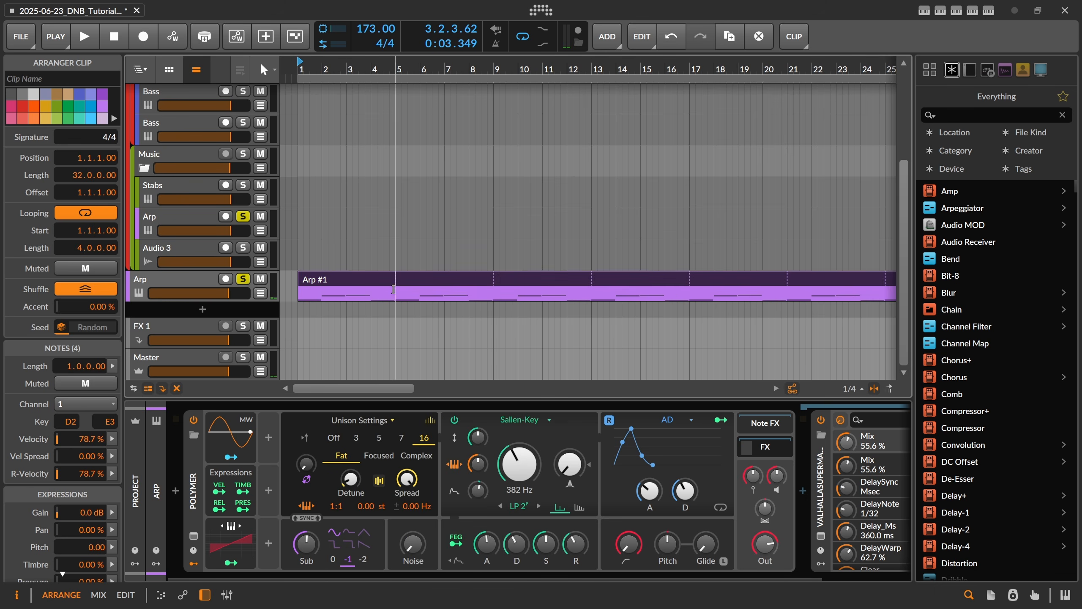
drag(393, 290, 493, 288)
drag(405, 289, 394, 290)
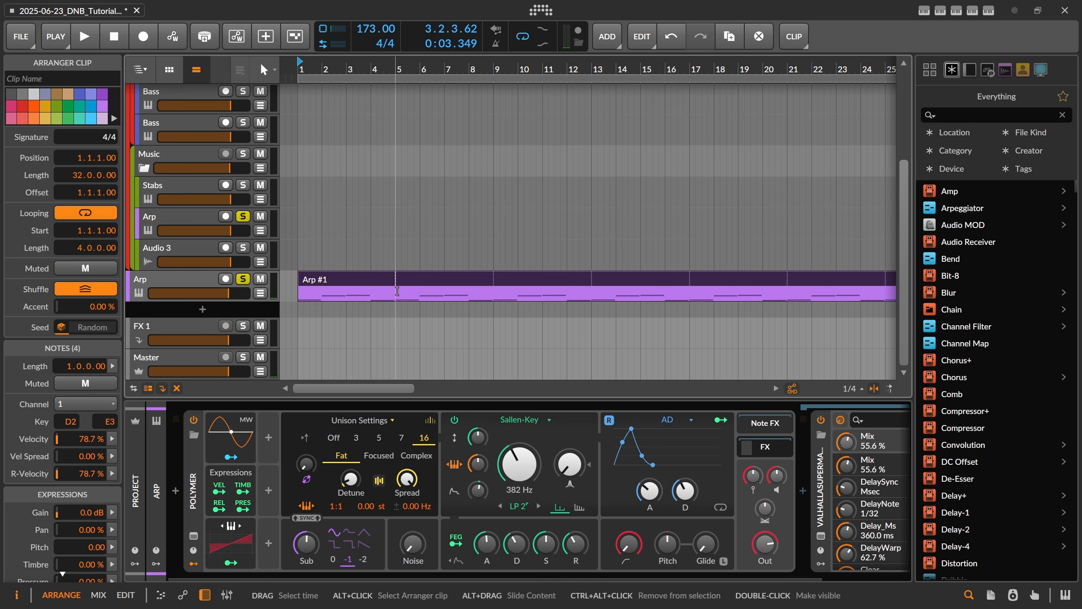
Step: While playing the clip, lengthen Polymer's AD envelope attack, set the filter cutoff to 436 Hz and raise the wavetable index
drag(371, 67, 343, 62)
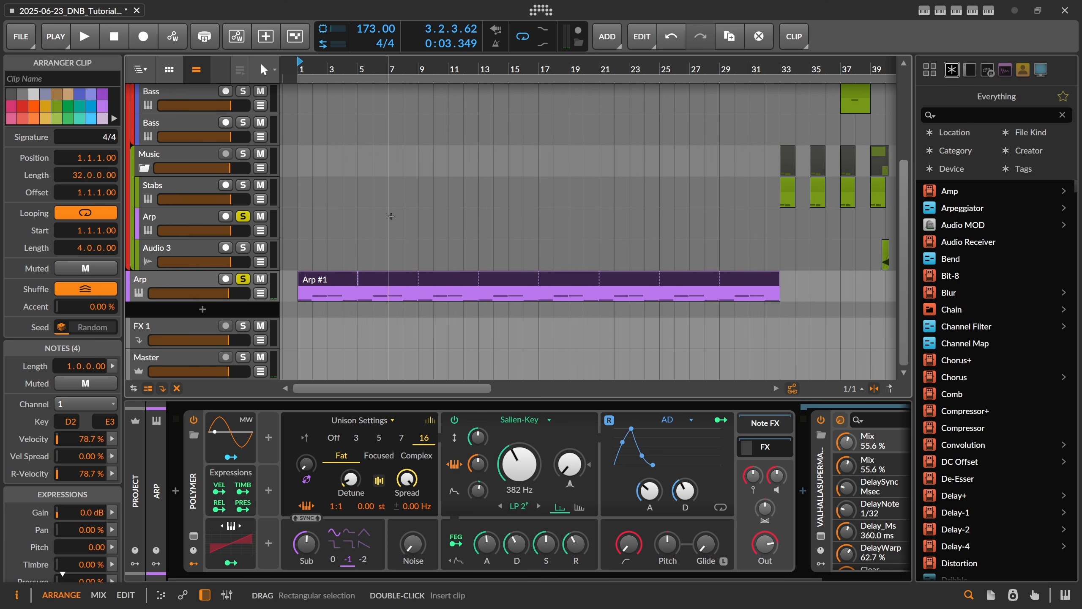
key(space)
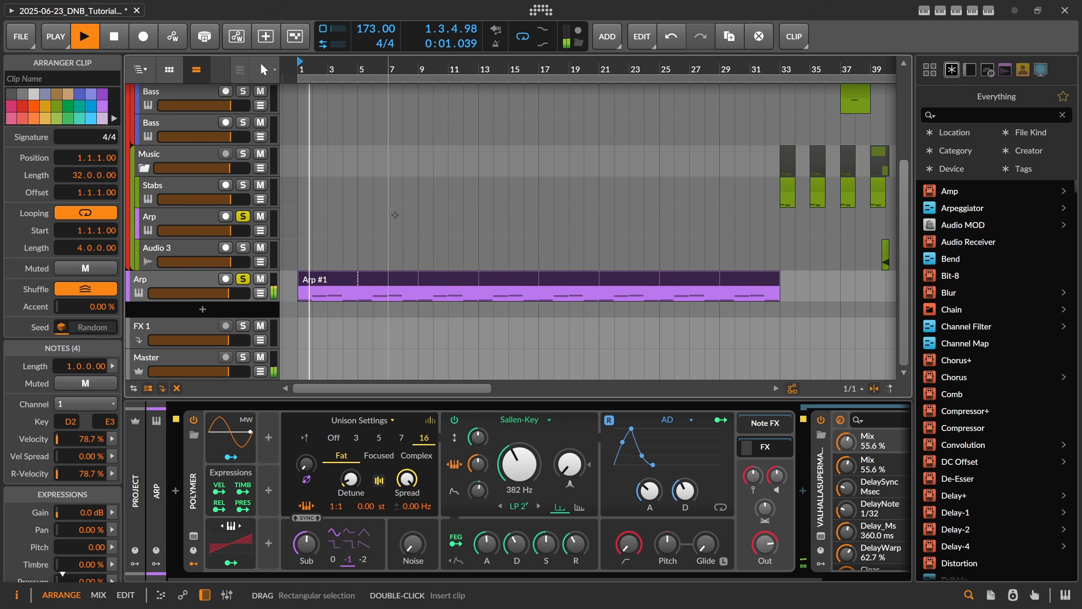
drag(631, 428, 648, 428)
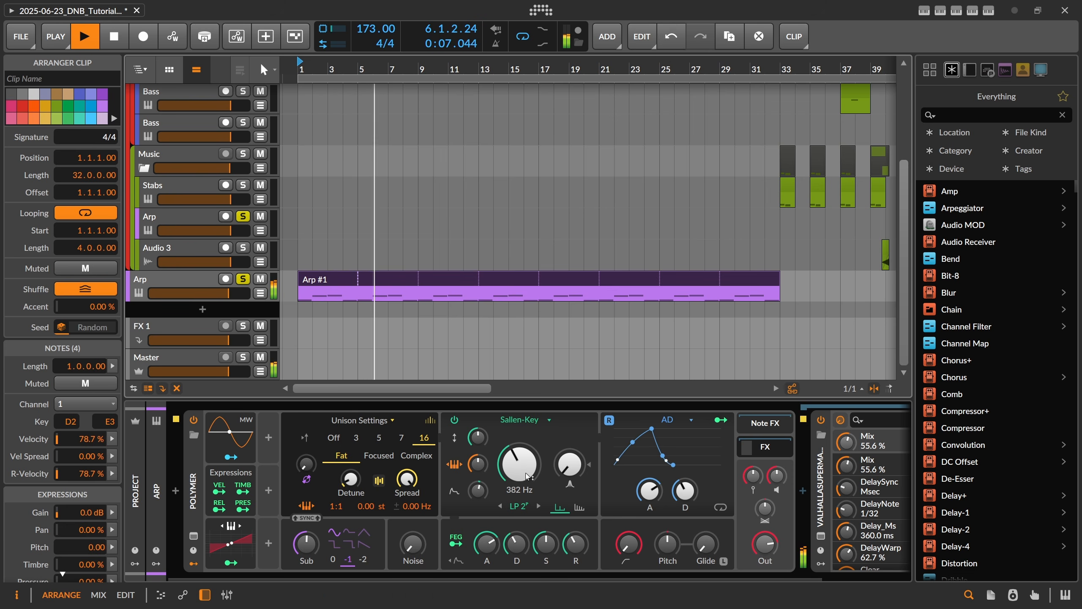
drag(527, 474, 478, 481)
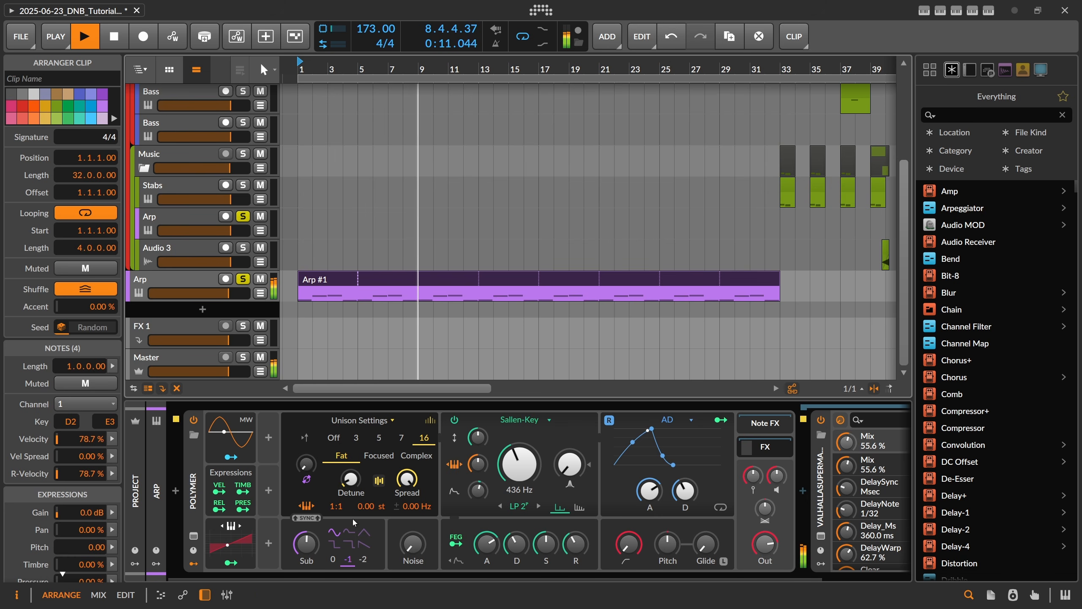
drag(307, 464, 307, 449)
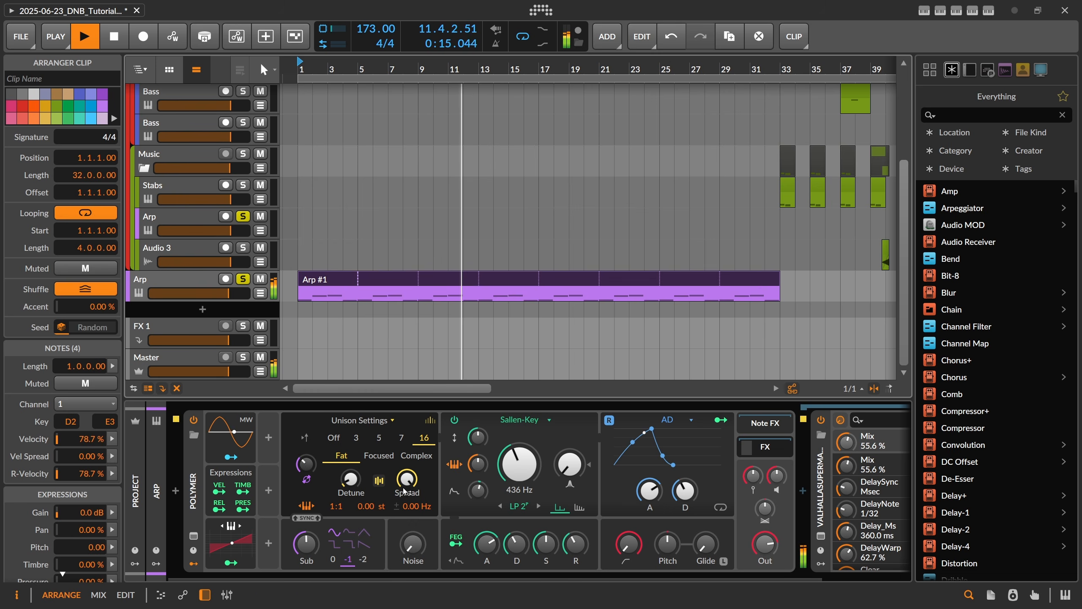
Step: In ValhallaSupermassive, set mix to 42.4 %, warp to 100 %, feedback to 72.1 %, EQ high to 2810 Hz and EQ low to 270 Hz
key(space)
click(820, 536)
drag(685, 331, 683, 285)
drag(399, 272, 400, 276)
key(space)
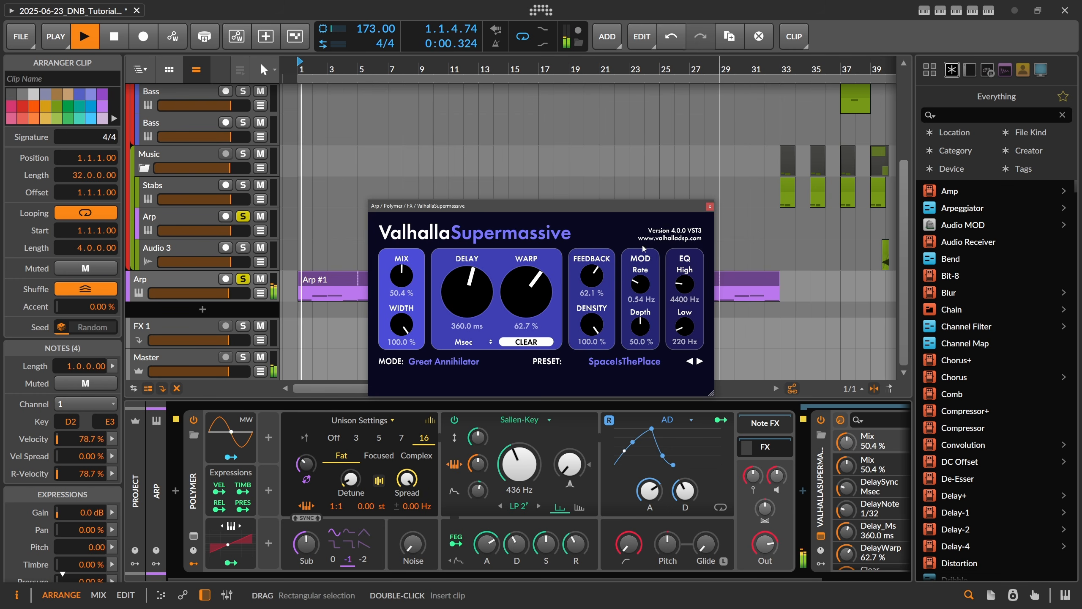
drag(522, 285, 515, 256)
drag(404, 277, 405, 275)
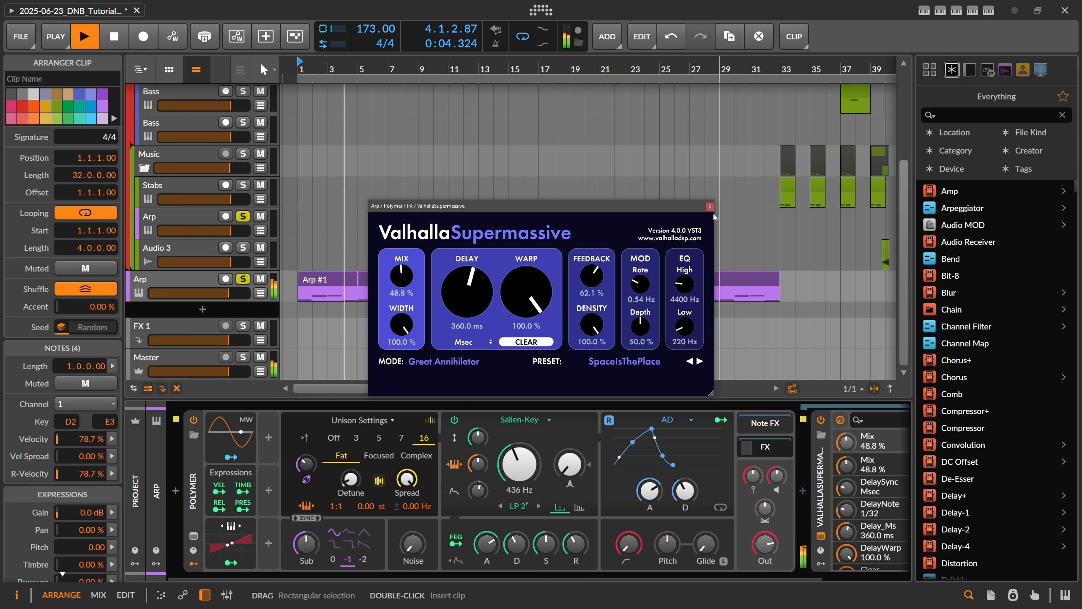
drag(596, 282, 596, 273)
drag(685, 284, 685, 324)
drag(404, 276, 404, 284)
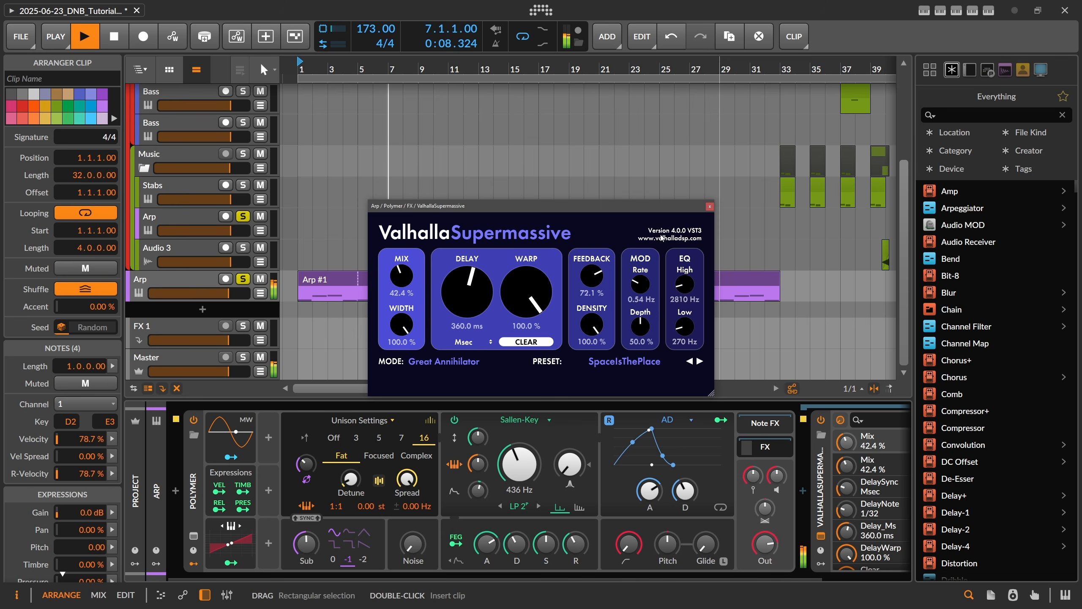
click(709, 207)
Step: Add Pro-Q 4 after ValhallaSupermassive and cut the lows with a low shelf of -12.28 dB at 350.27 Hz
drag(652, 579, 752, 579)
key(space)
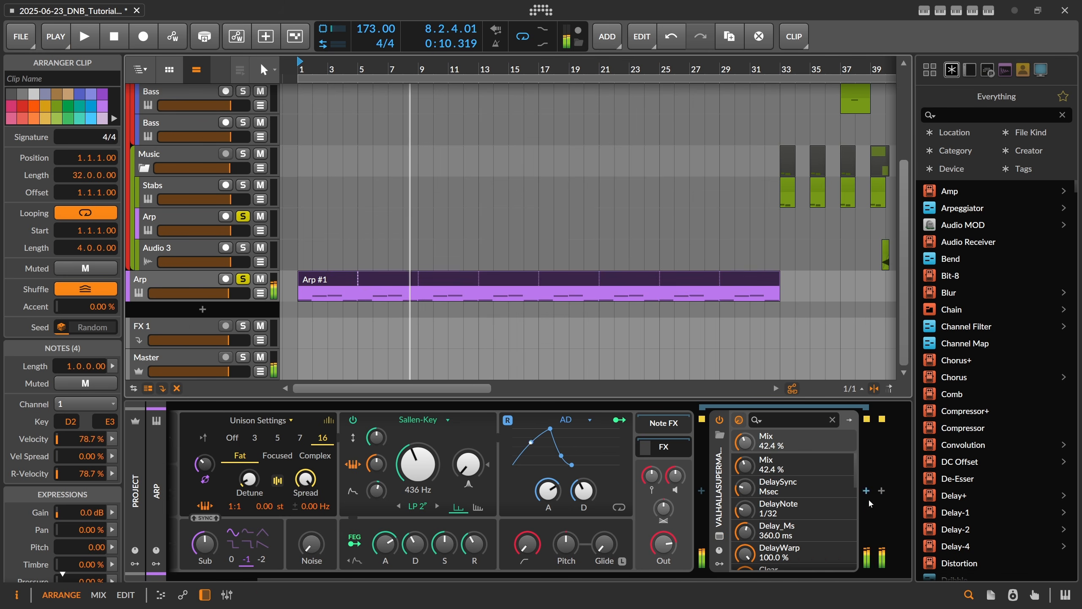
click(867, 494)
double_click(641, 258)
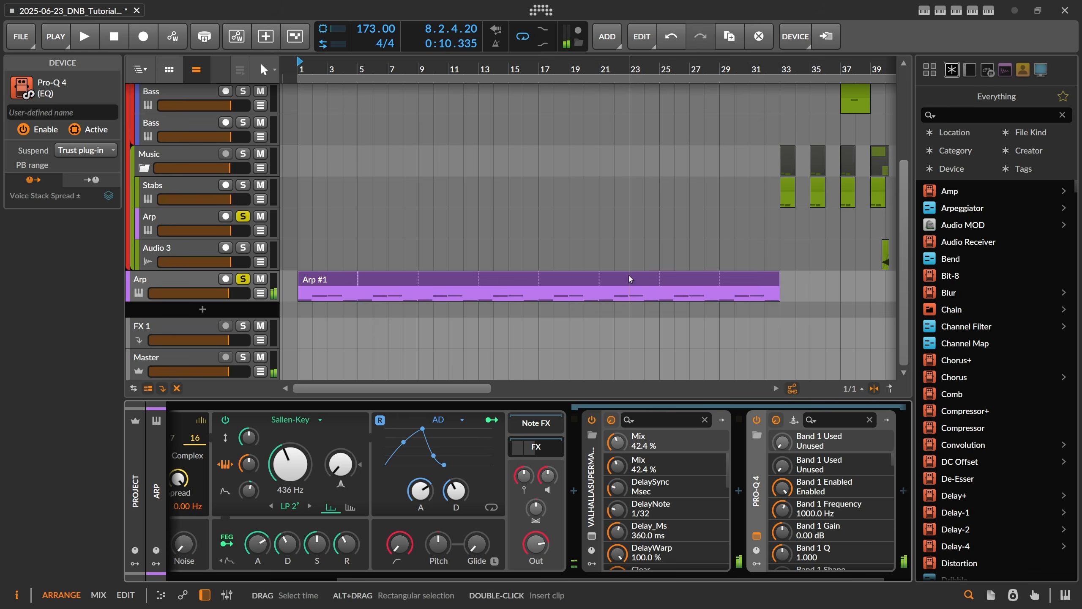
key(space)
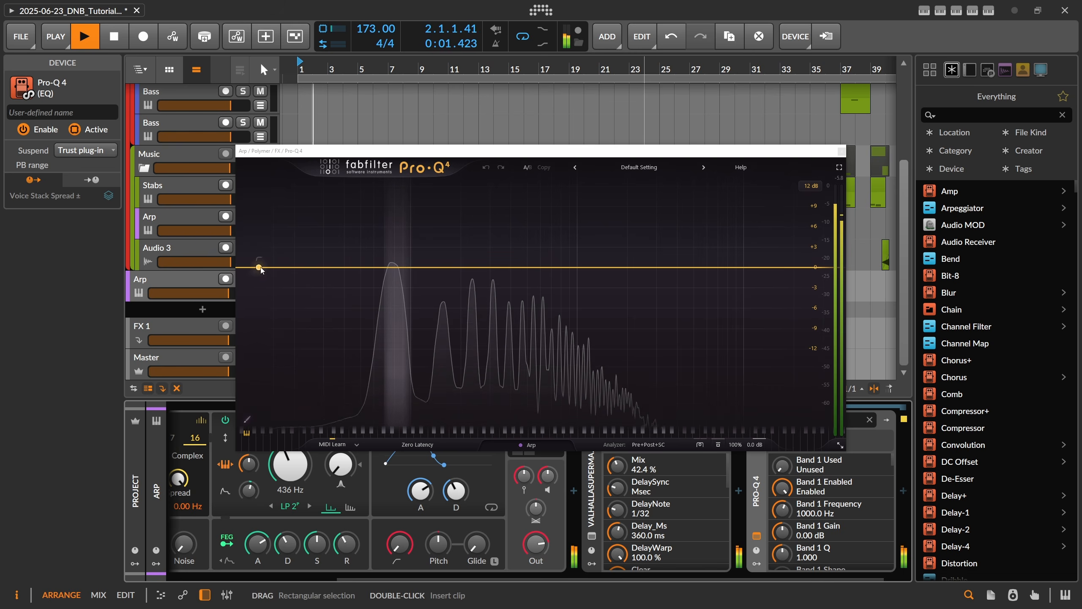
drag(337, 268, 501, 353)
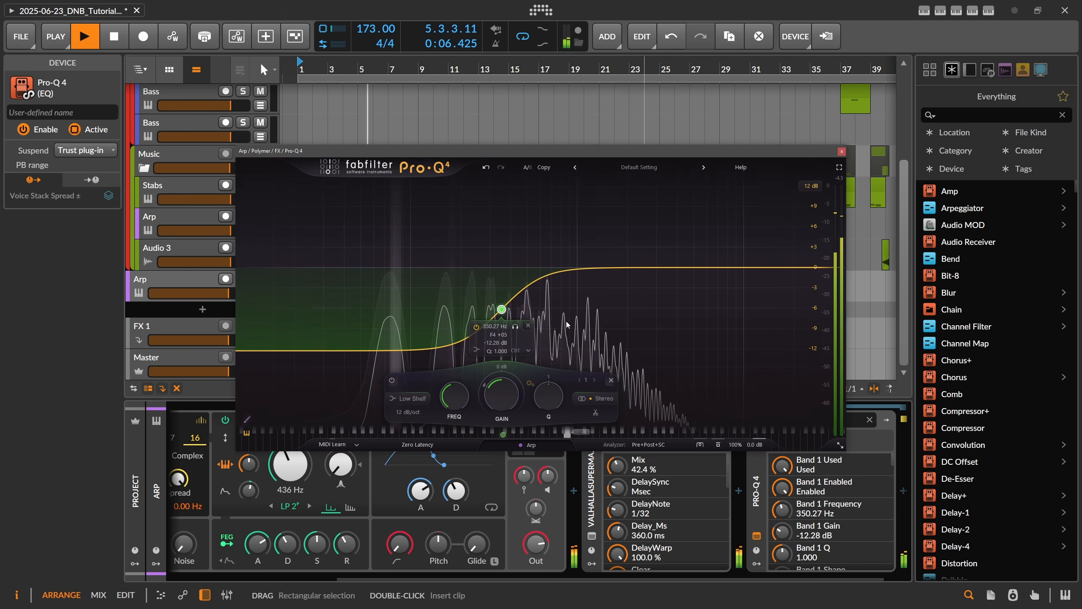
click(842, 152)
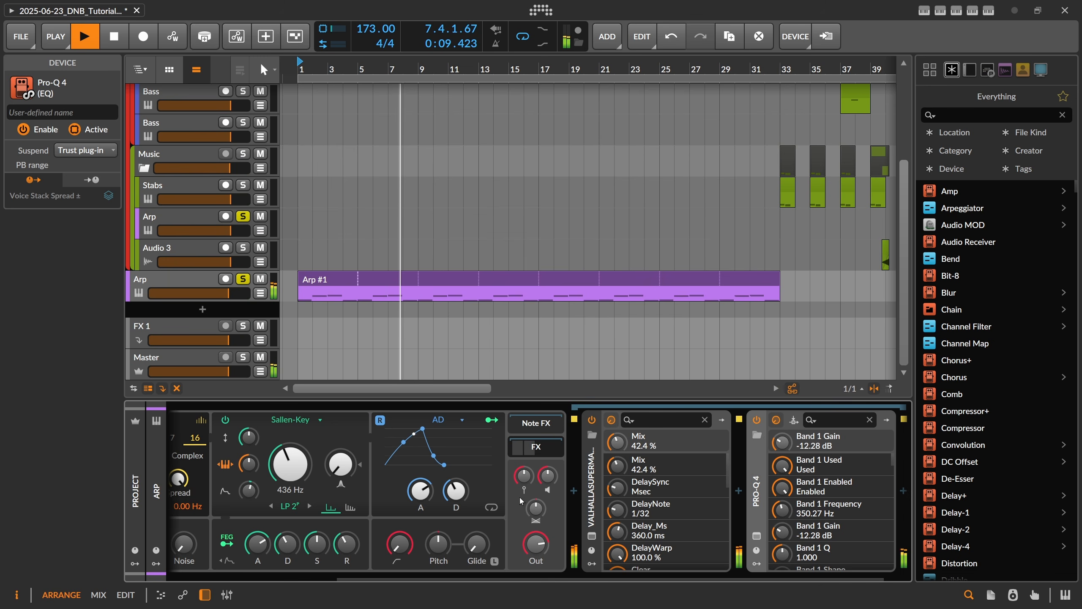
Step: Lower Polymer's filter cutoff to 262 Hz, lengthen the filter envelope's attack and decay, and raise the red control beside Pitch
drag(399, 543, 399, 525)
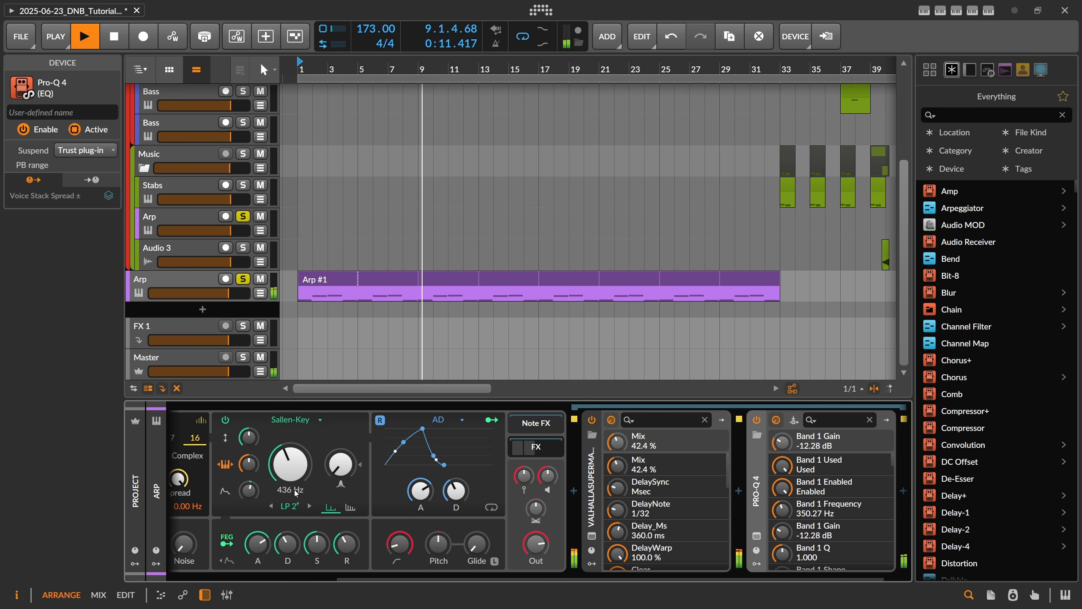
drag(287, 465, 287, 478)
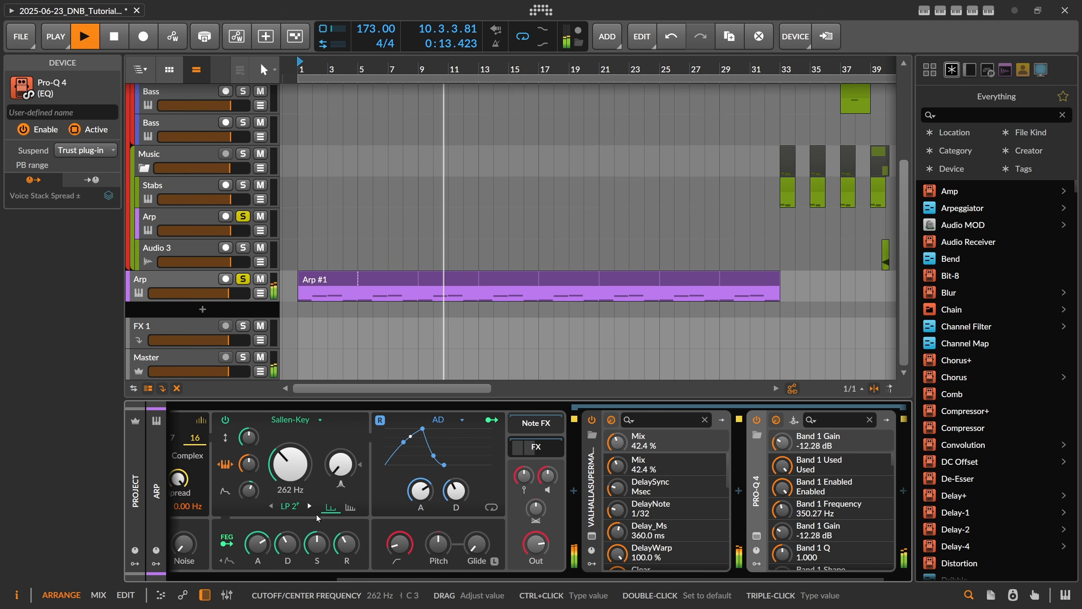
drag(258, 544, 258, 534)
drag(288, 544, 287, 537)
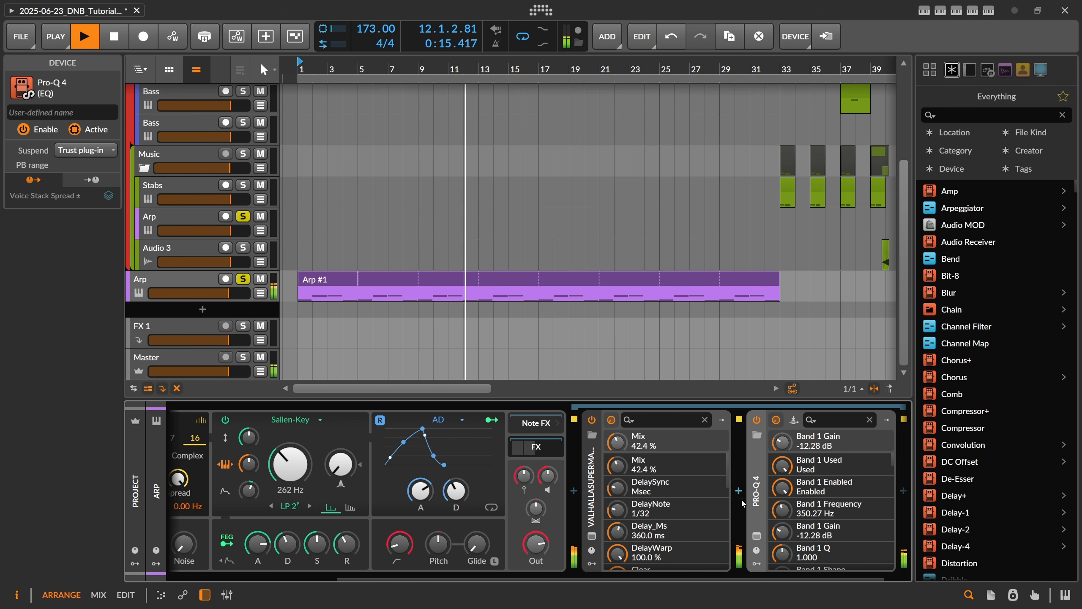
Step: Adjust ValhallaSupermassive to 50.8 % mix, 480 ms delay, EQ high 3450 Hz and EQ low 350 Hz
click(592, 536)
drag(402, 284, 408, 278)
drag(468, 292, 471, 280)
drag(685, 288, 688, 304)
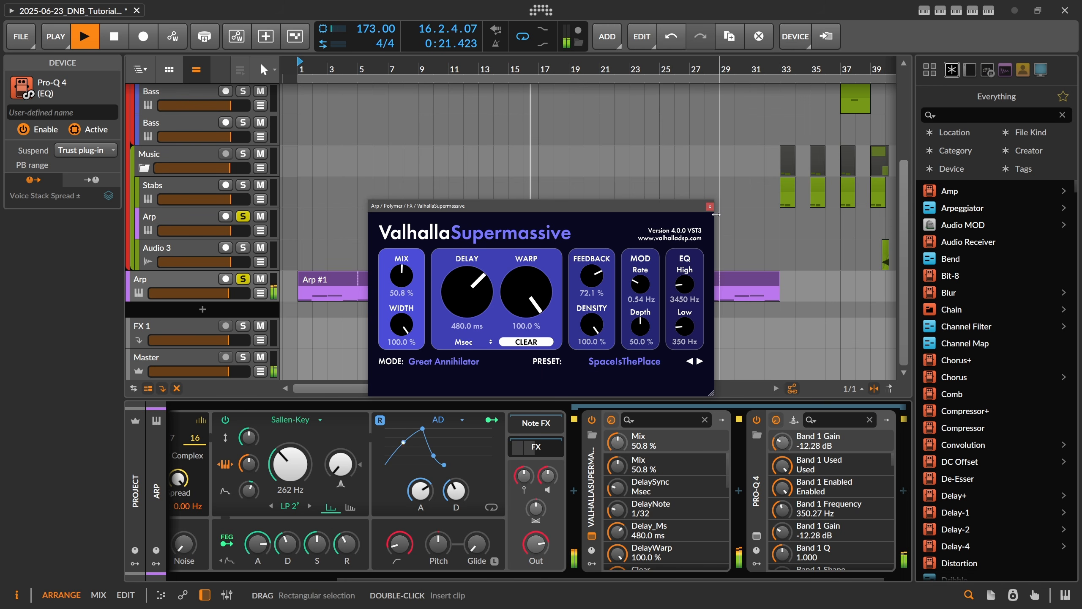
click(710, 207)
Step: Copy the Arp #1 clip from bar 65 to bar 1 of the original Arp track and play from the start
drag(450, 72, 450, 42)
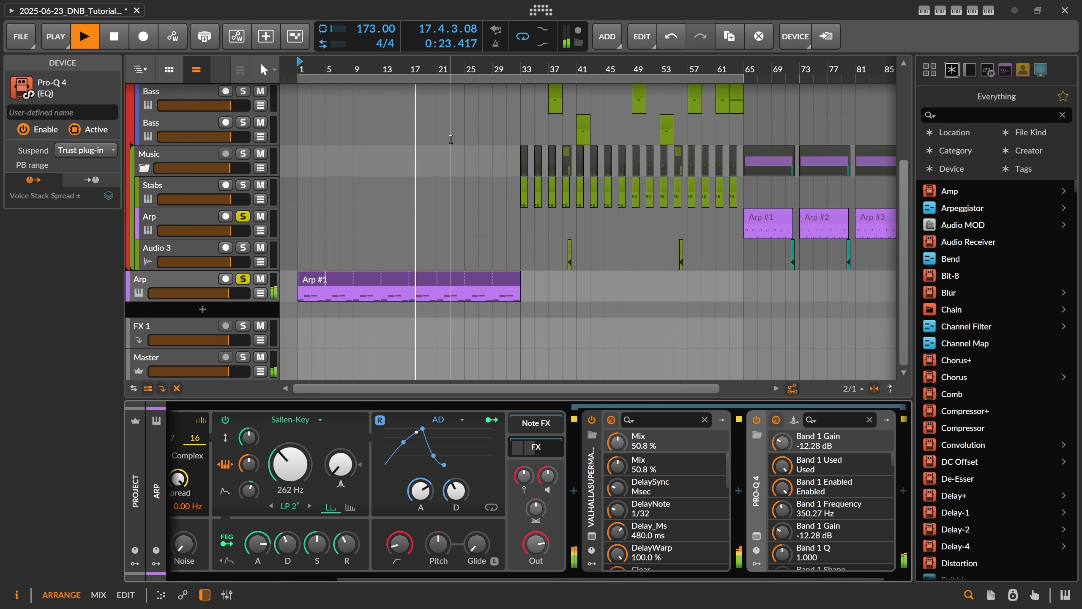
drag(732, 209, 287, 211)
click(302, 69)
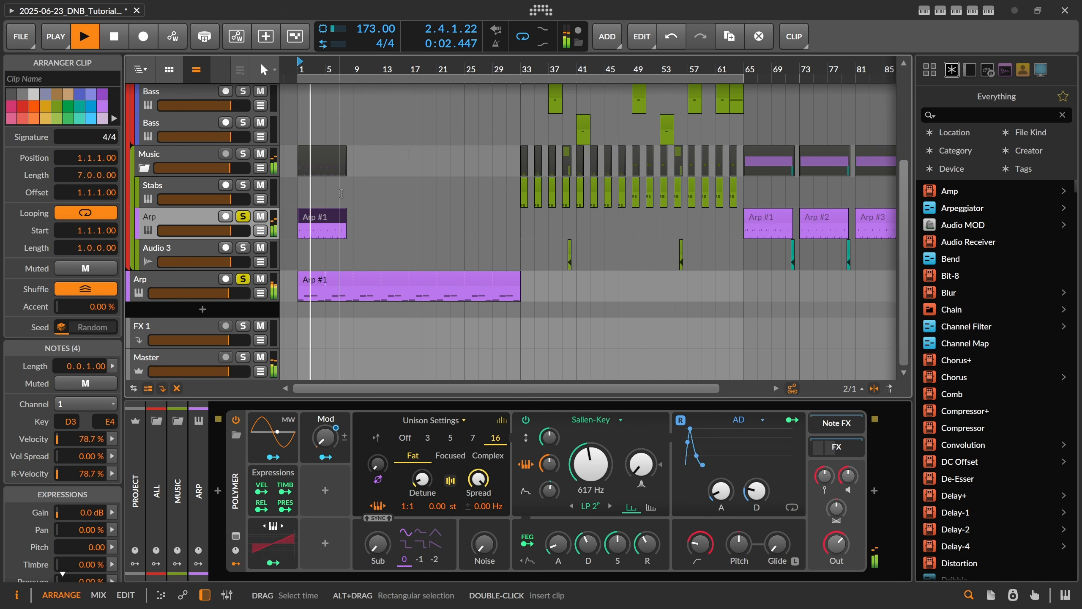
Step: Open the 32-bar Arp #1 clip for note editing, transpose all four notes down one octave and play it
click(202, 280)
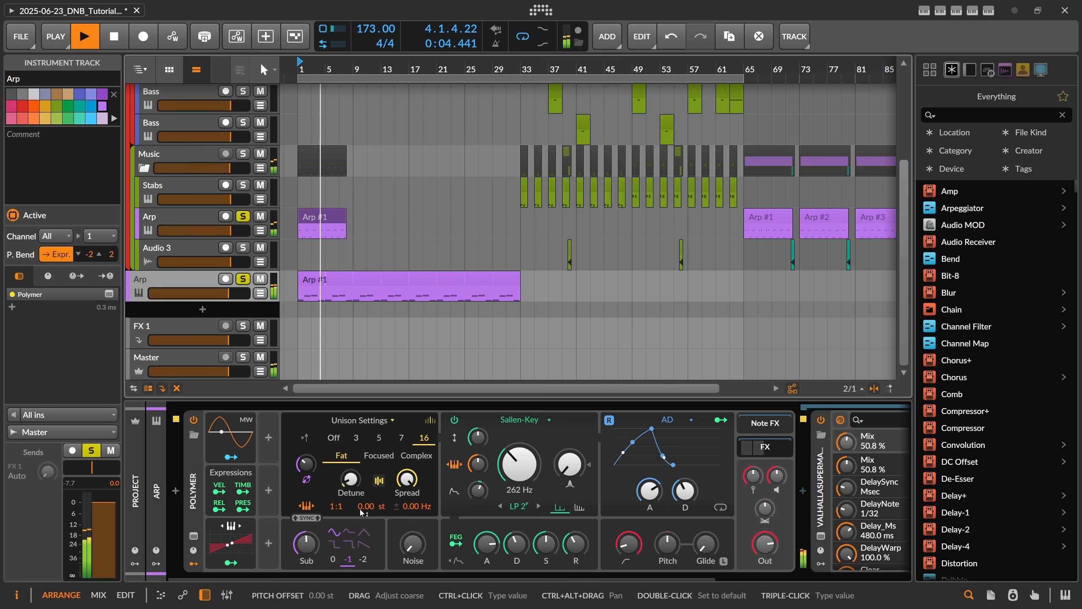
key(space)
click(314, 277)
double_click(315, 277)
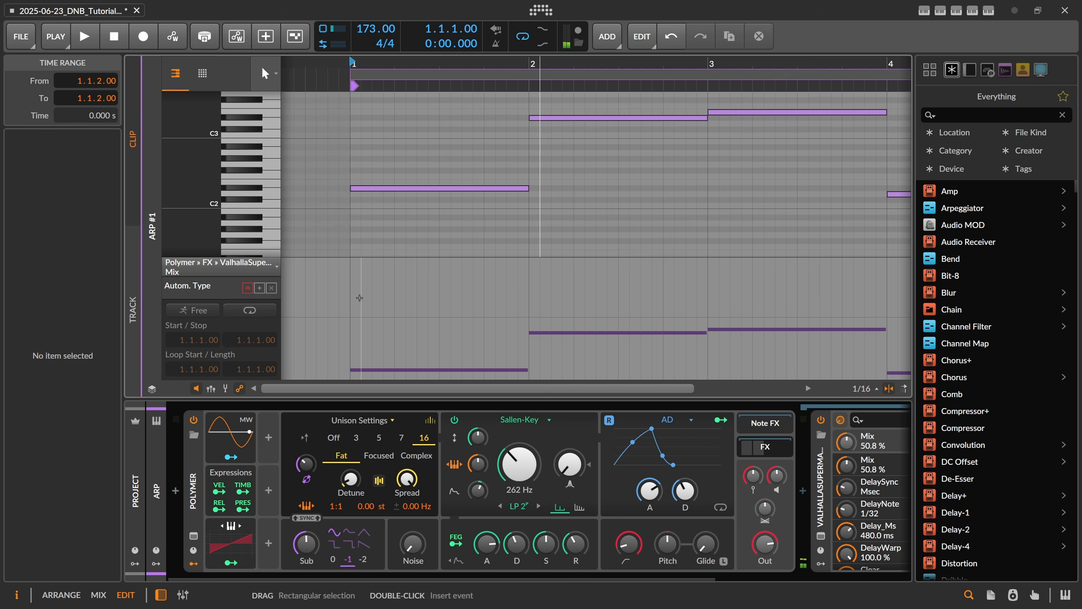
key(ctrl+a)
key(shift+Down)
key(space)
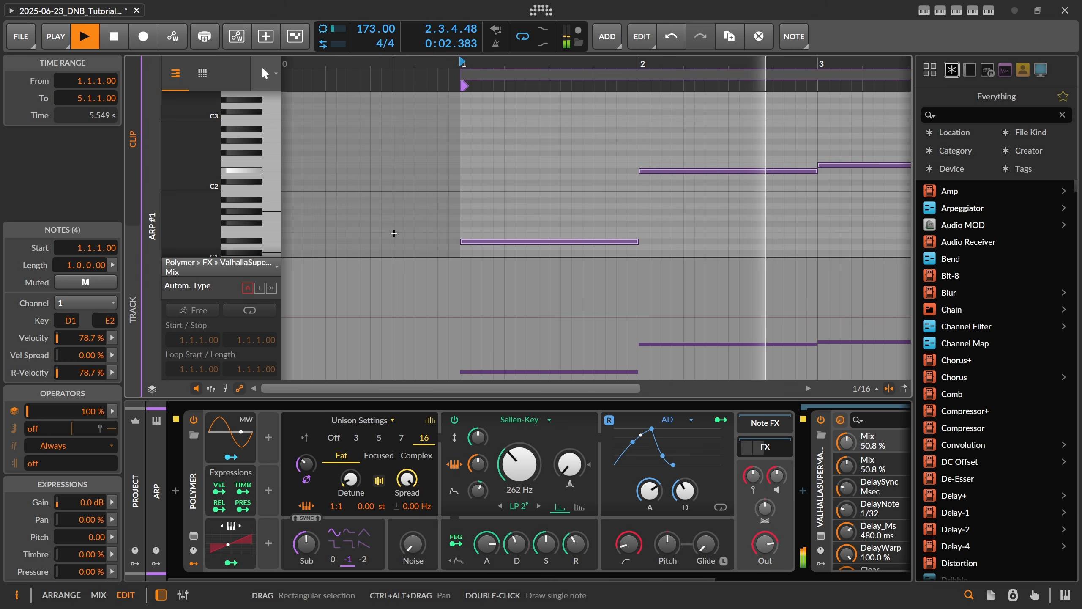
Step: Raise the clip's first and last notes by two octaves, and play the result back in the arrangement
drag(439, 64, 438, 102)
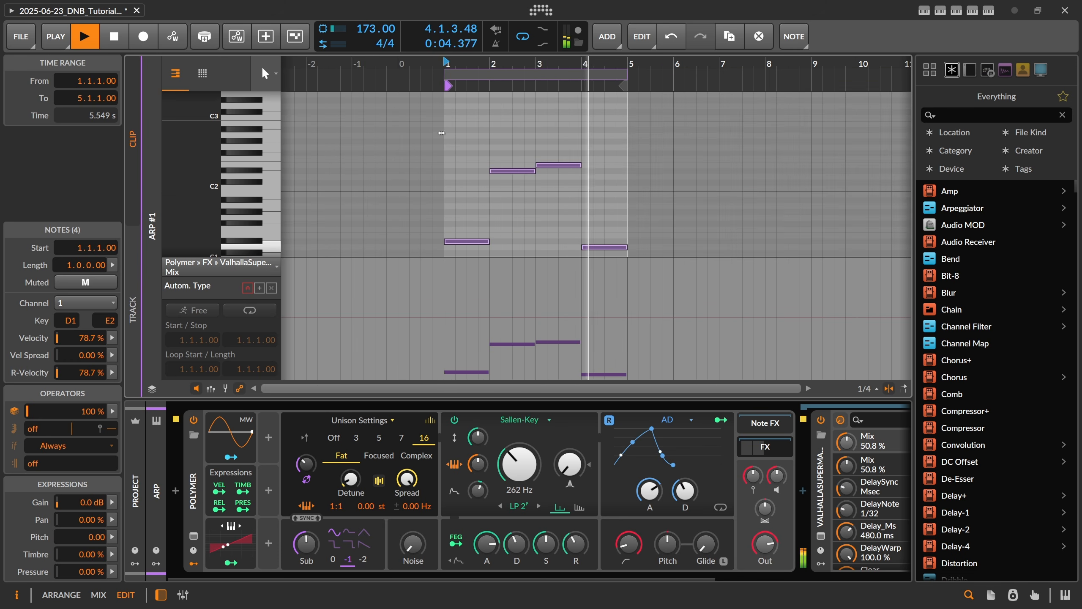
key(space)
drag(468, 196, 630, 251)
key(shift+Up)
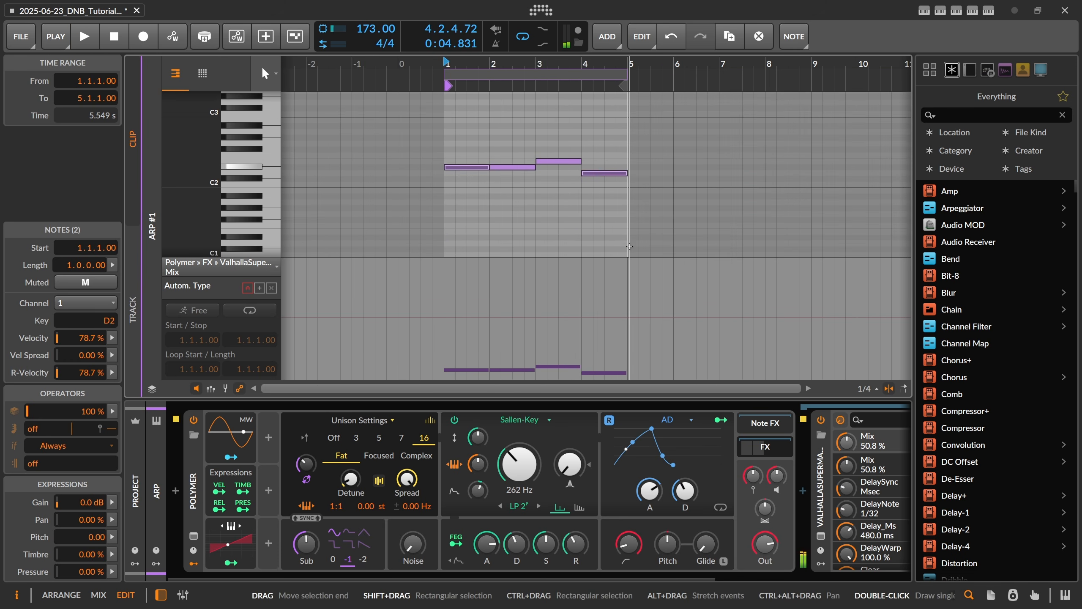
key(shift+Up)
key(space)
key(alt+1)
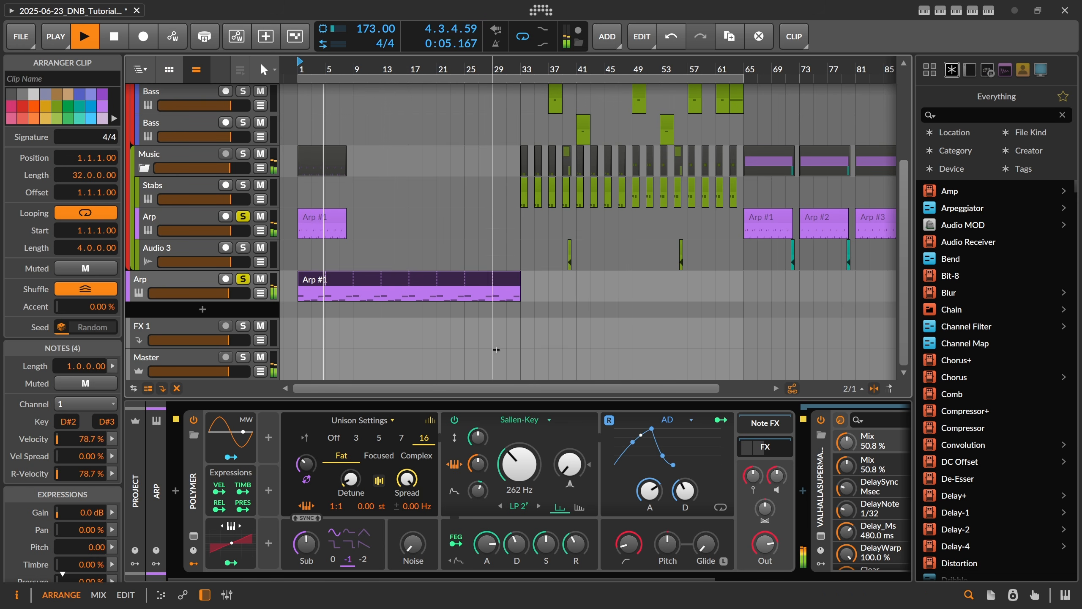
Step: Lower Polymer's filter envelope amount during playback, and stop playback
drag(478, 491, 478, 506)
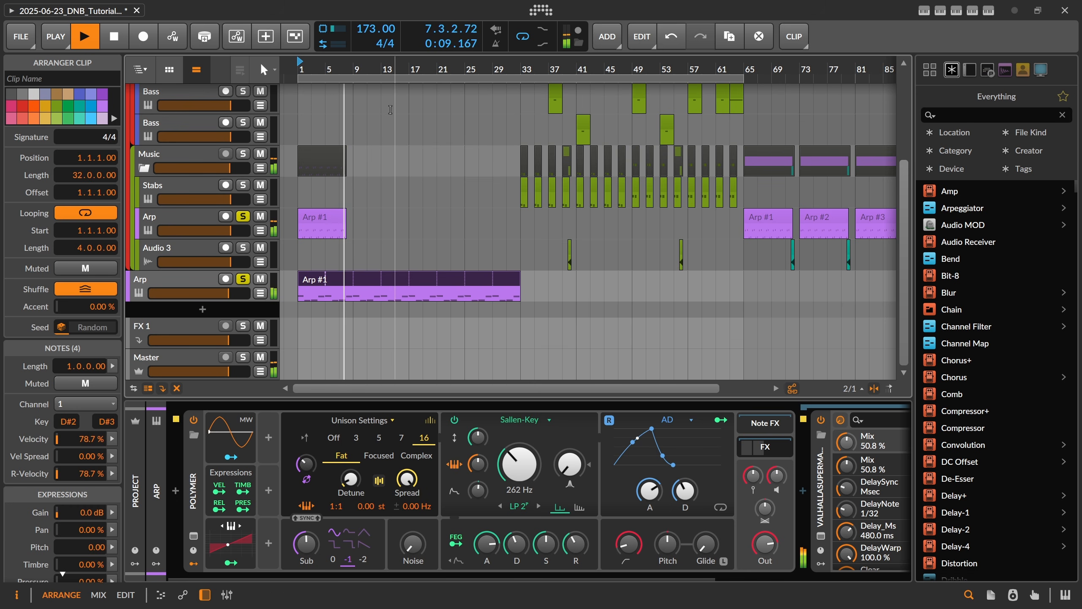
scroll(394, 122, down, 4)
scroll(395, 122, up, 5)
key(space)
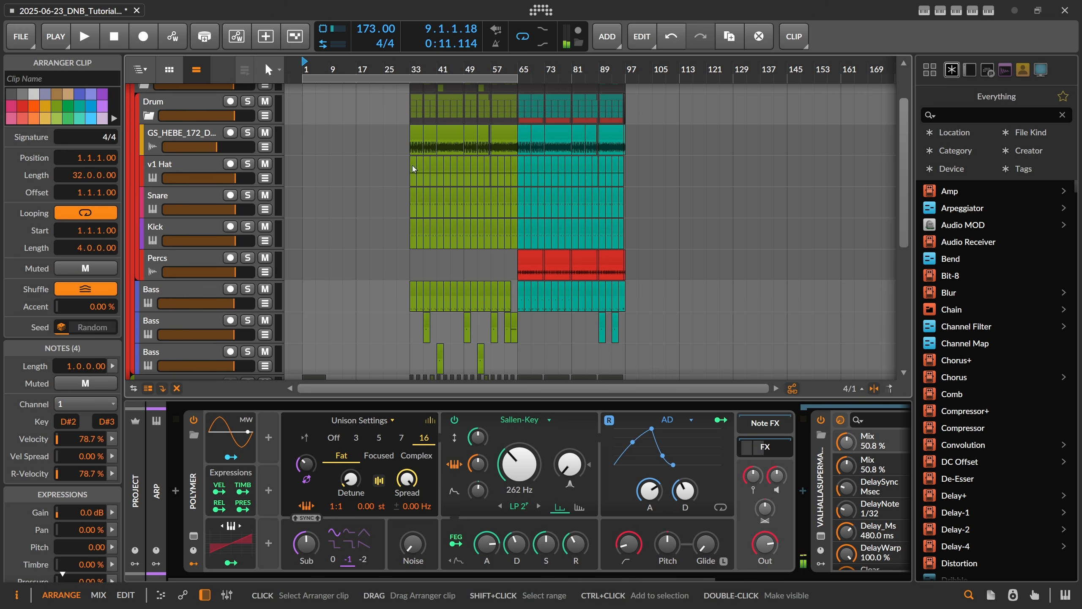
Step: Copy the v1 Hat clip from bar 33 to bar 1 of its track and play the intro with it
drag(415, 164, 311, 176)
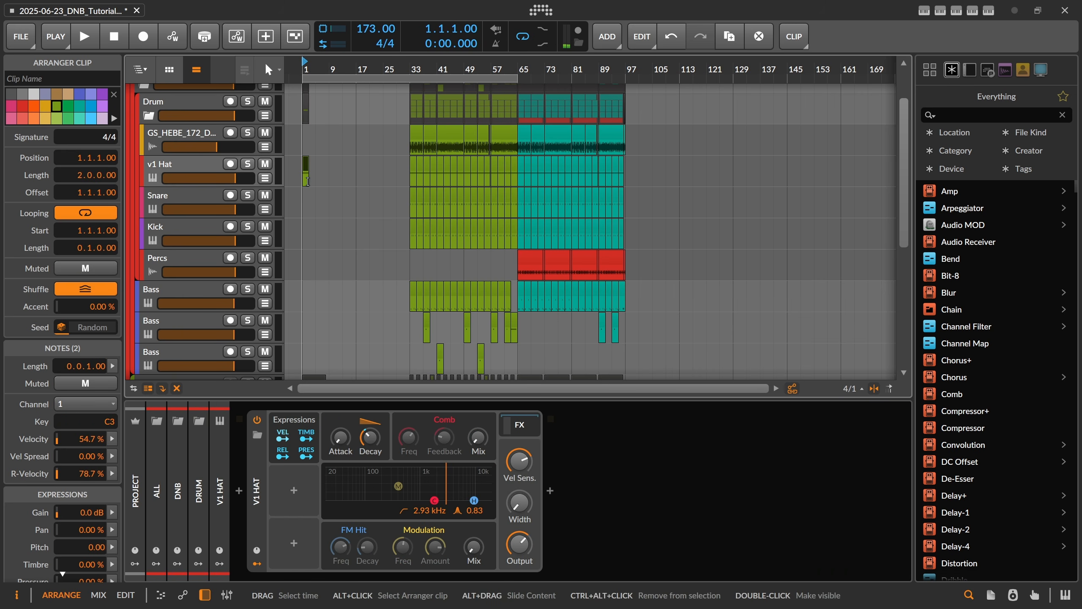
key(space)
drag(308, 70, 317, 147)
key(space)
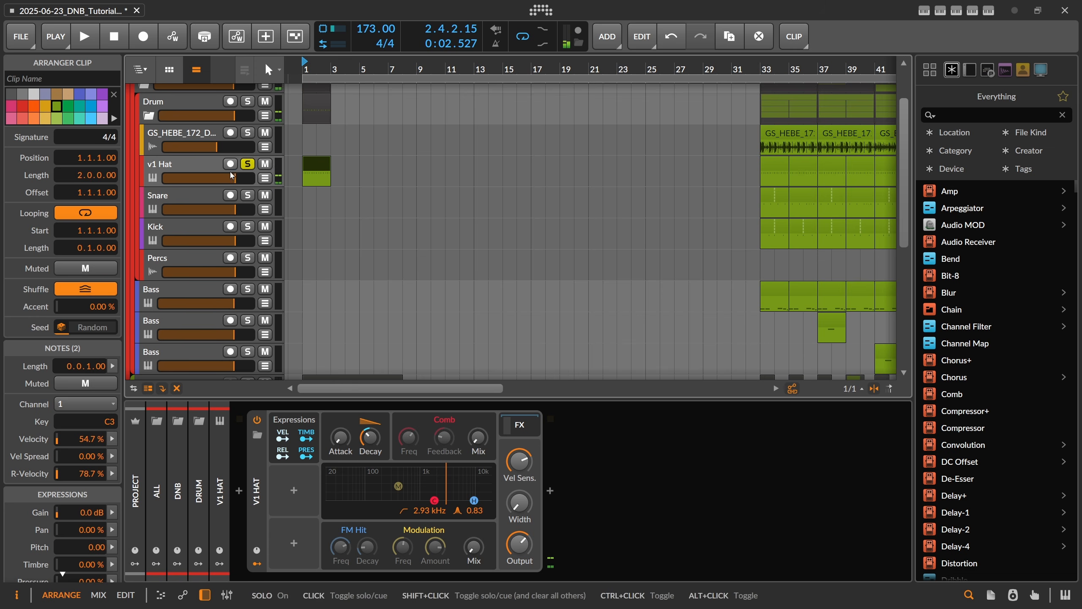
scroll(248, 221, up, 2)
scroll(248, 220, down, 6)
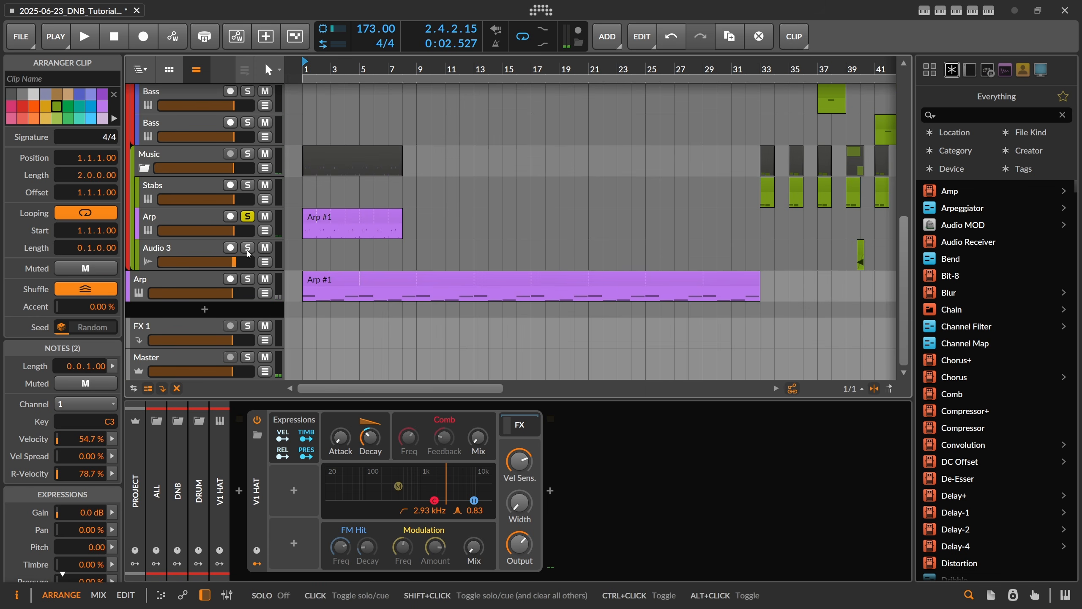
key(space)
scroll(283, 208, up, 6)
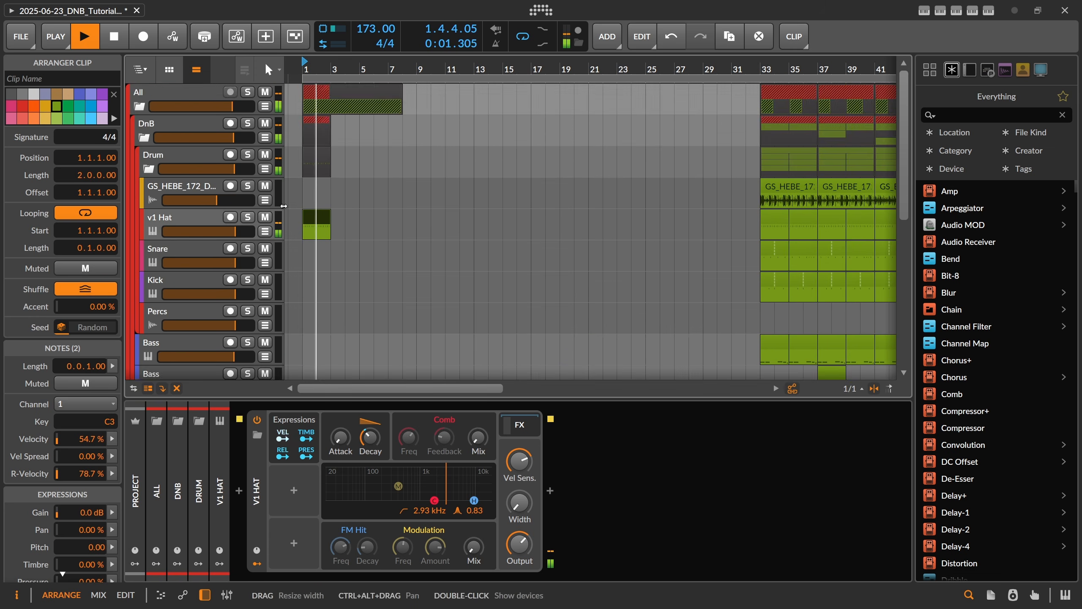
scroll(315, 193, down, 4)
scroll(316, 192, down, 2)
scroll(316, 192, up, 4)
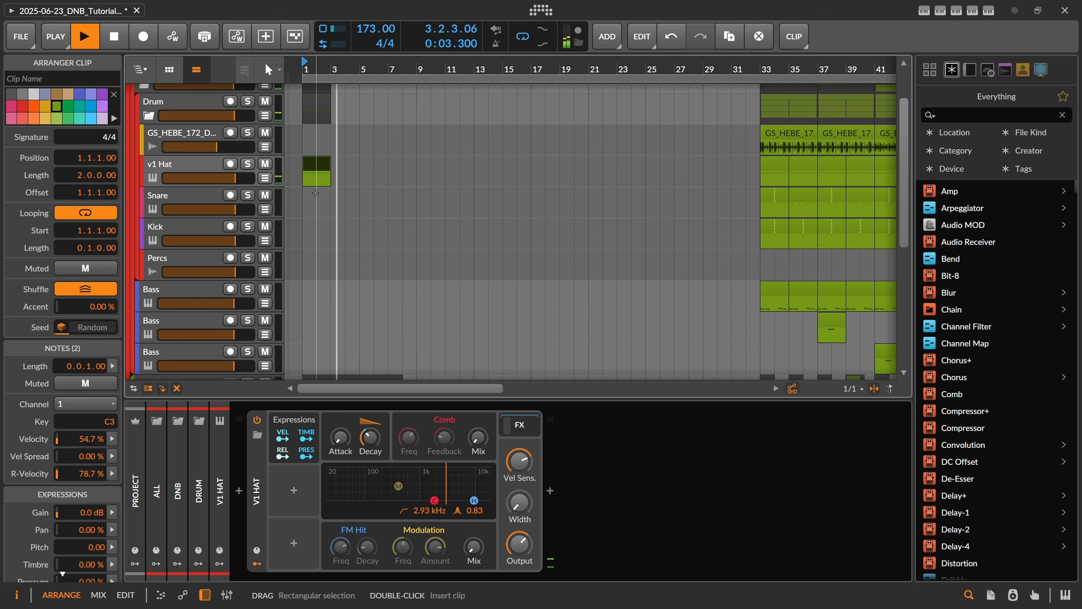
key(space)
Step: Open the copied v1 Hat clip and set its first note's velocity to 22.5 % and its second note's to 0 %
double_click(320, 165)
drag(299, 204, 300, 246)
click(595, 241)
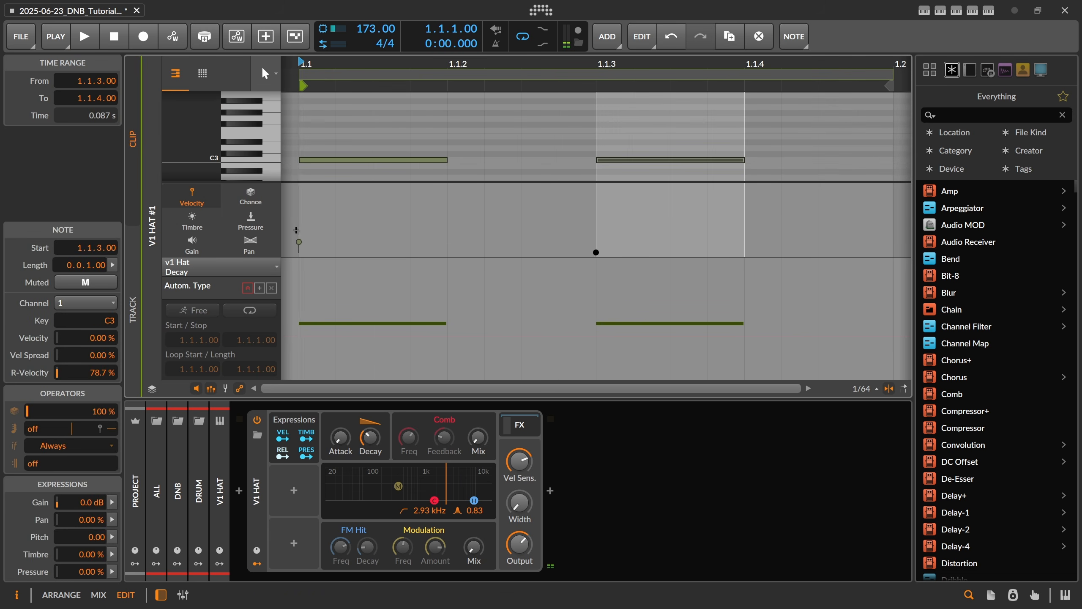
click(299, 242)
key(space)
drag(301, 239, 301, 235)
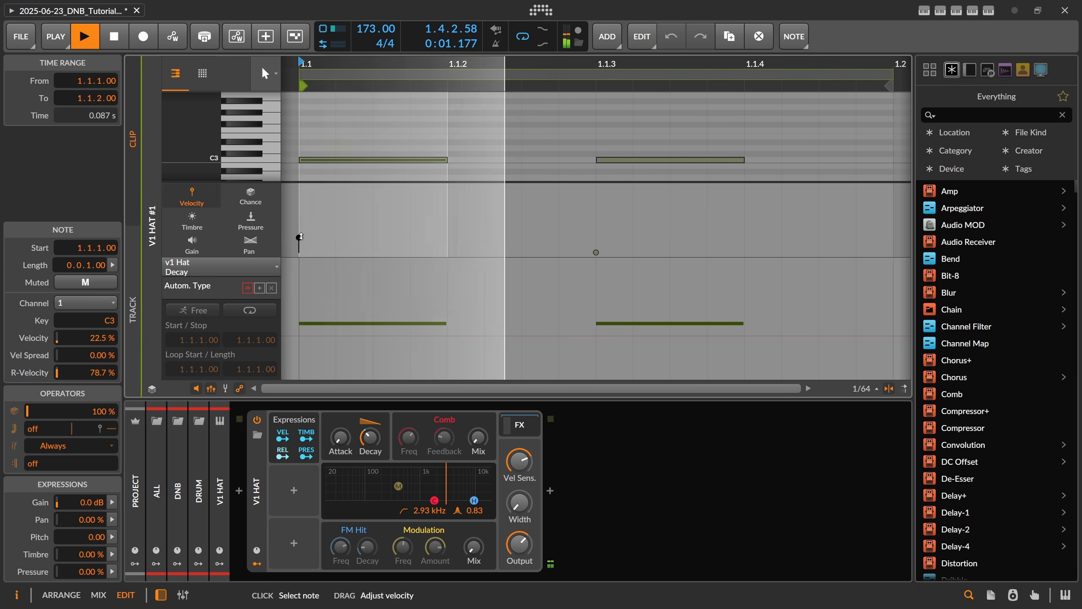
click(310, 230)
Step: Back in the arrangement, lengthen the intro's v1 Hat clip to 31 bars and play from the start
key(Tab)
key(space)
drag(328, 187, 739, 186)
key(space)
drag(387, 64, 388, 42)
scroll(390, 213, down, 5)
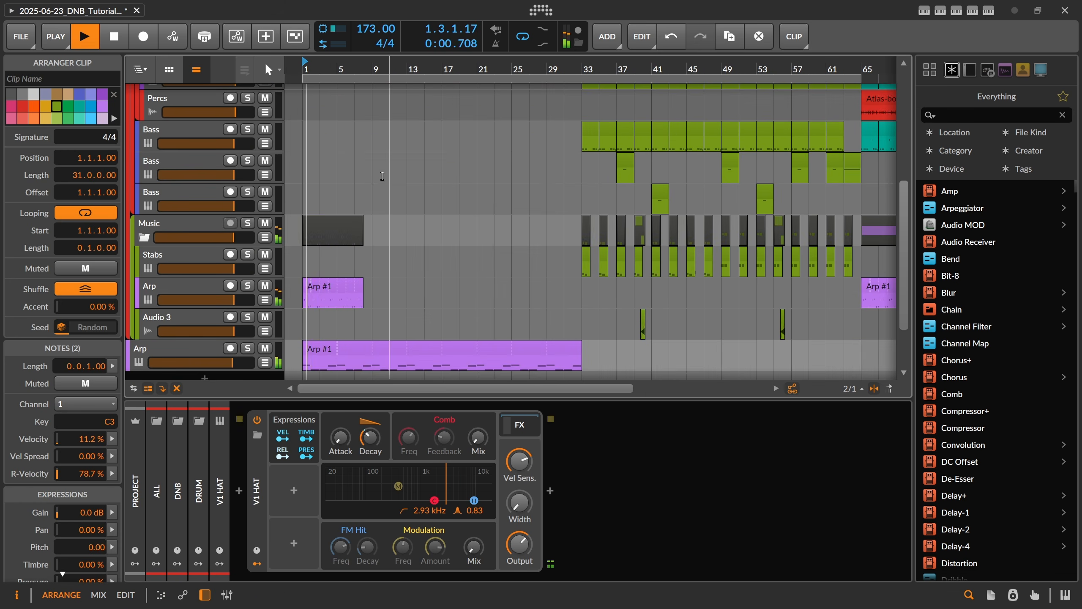
Step: Lower the filter cutoff of the Music group's Arp to 157 Hz and automate a slight cutoff rise from bar 1 to bar 33
click(188, 286)
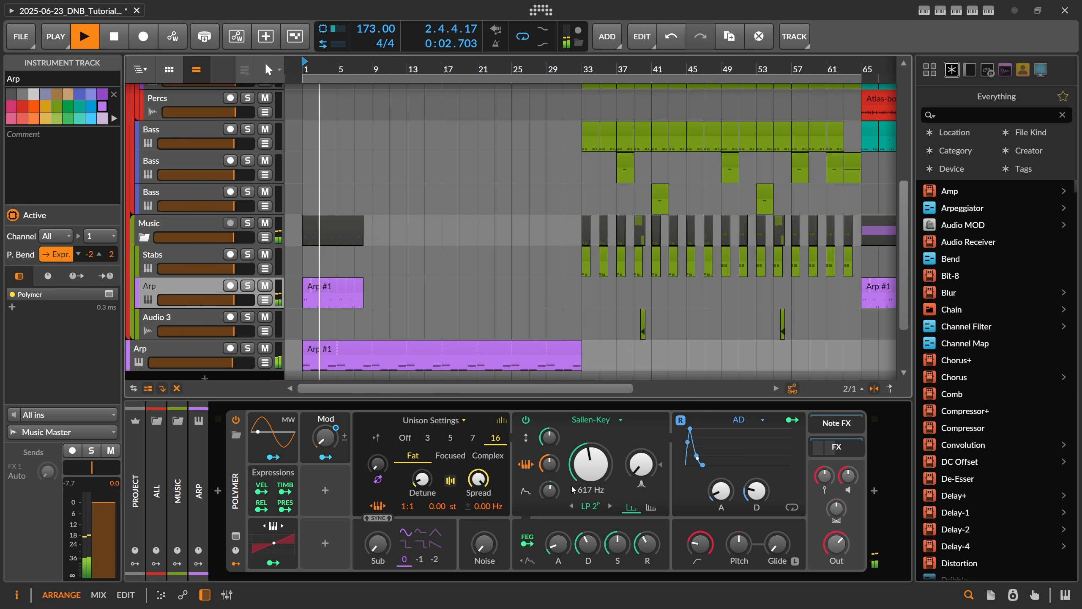
drag(590, 463, 591, 501)
click(265, 301)
scroll(266, 302, down, 3)
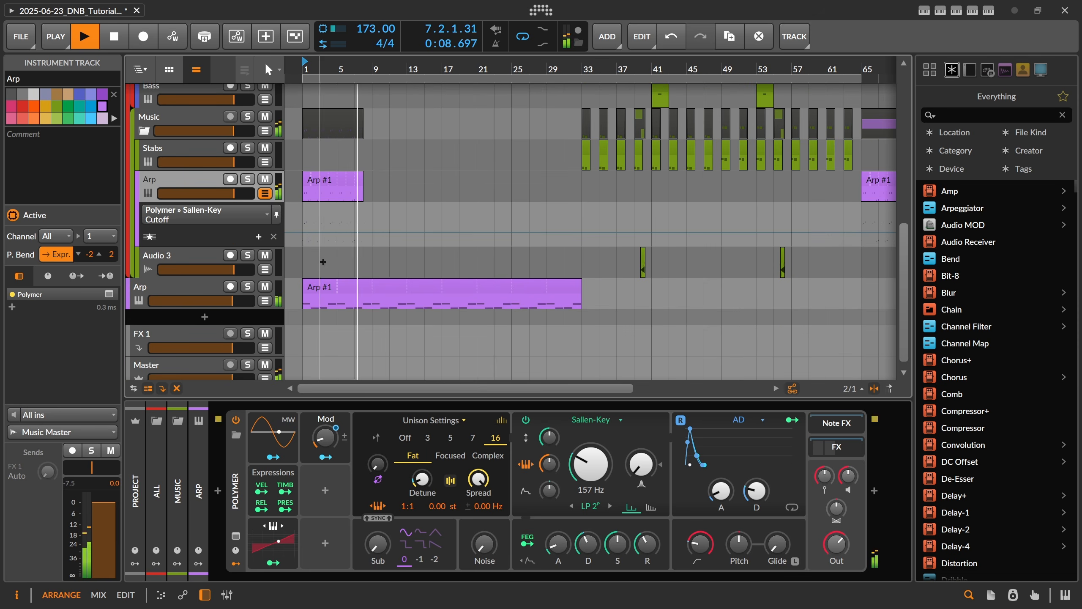
click(303, 232)
drag(387, 232, 582, 226)
Step: Restart playback and extend the intro's Arp #1 clip in the Music group to 32 bars
key(space)
key(space)
drag(362, 183, 581, 198)
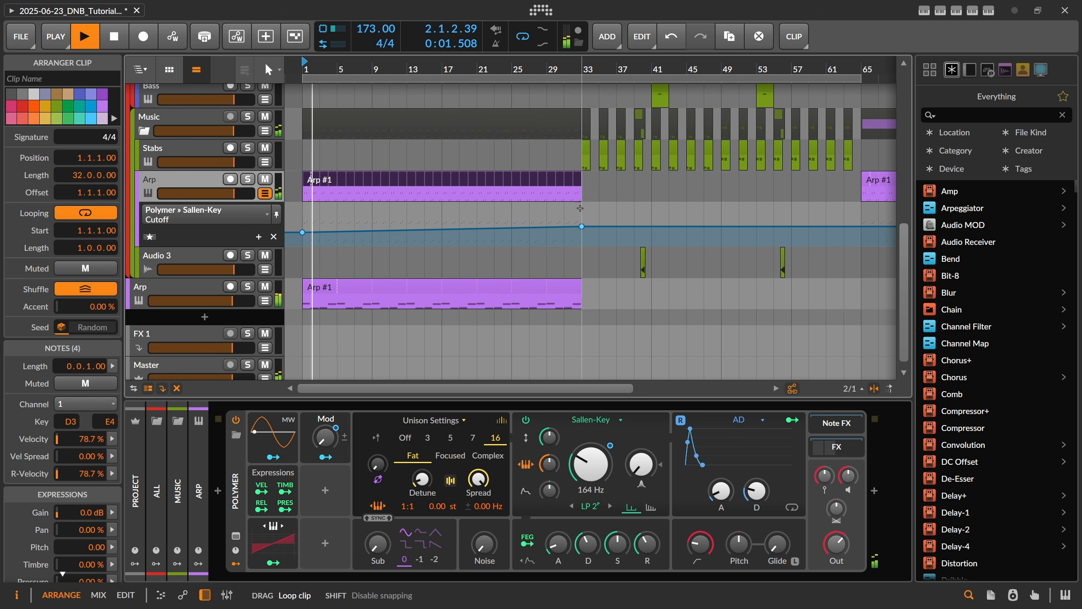
Step: Move the lower Arp track into the Music group beneath the other Arp and rename it "Pads Intro"
click(202, 292)
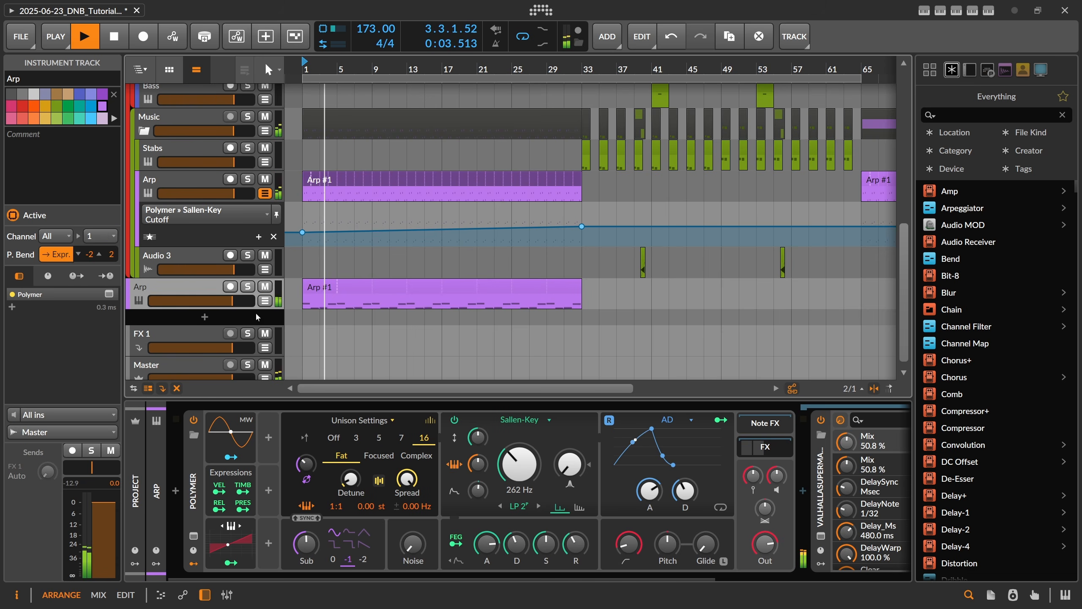
drag(202, 292, 187, 258)
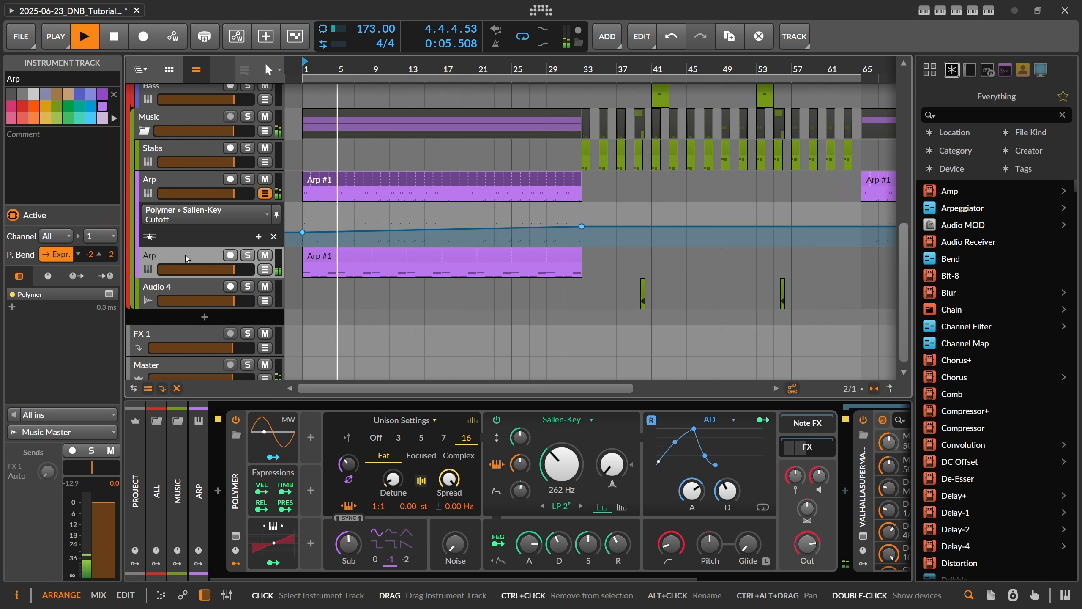
double_click(188, 256)
text(Pads Intro)
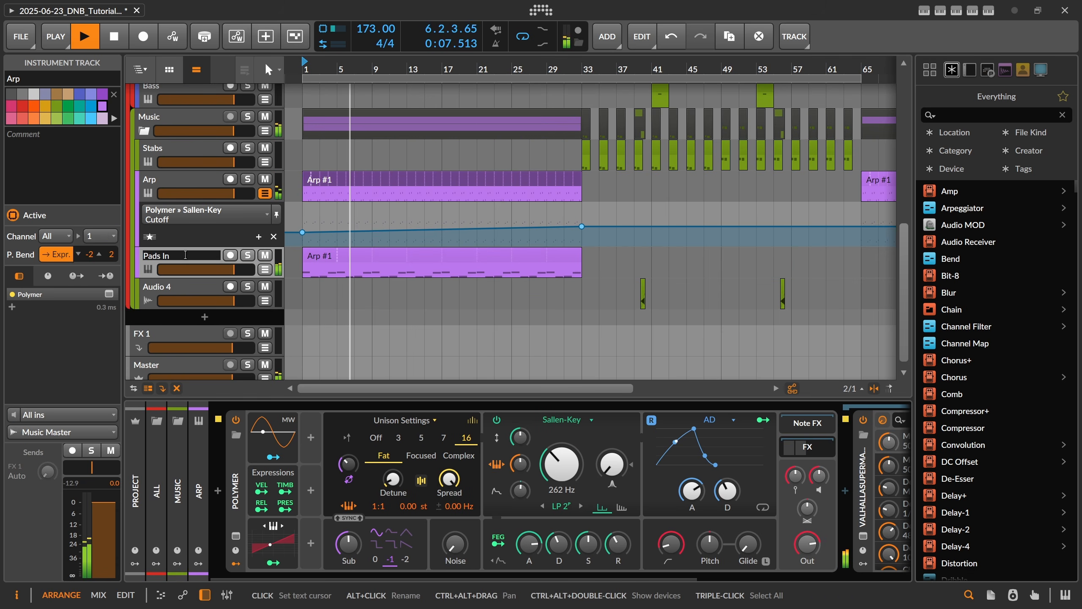
key(Return)
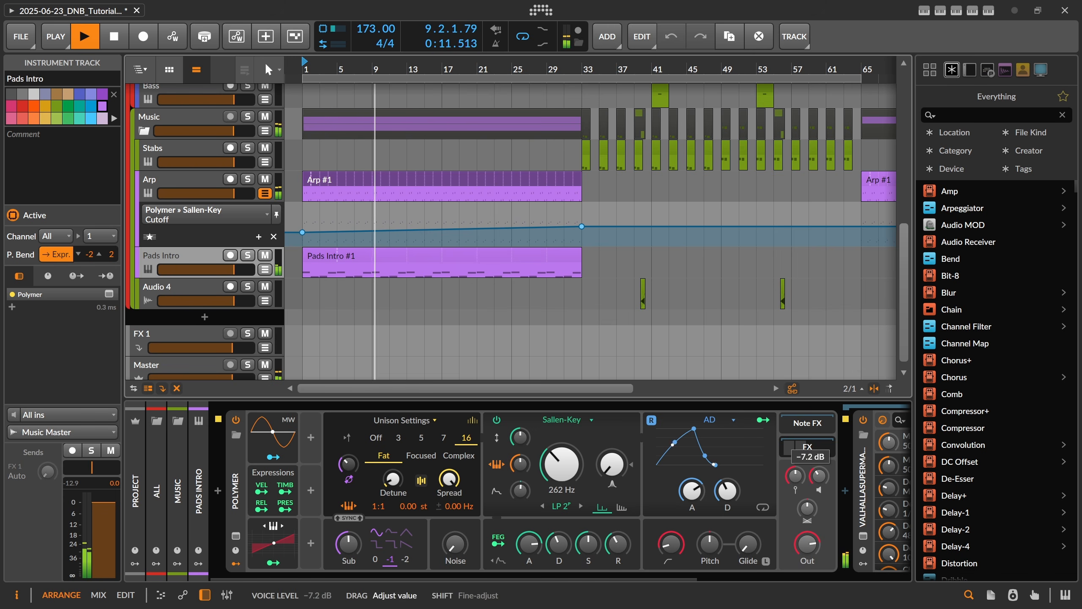
Step: Switch the Pads Intro filter to third-order low-pass, adjust its filter envelope attack and set the cutoff modulation amount to 22.29 st
scroll(691, 535, right, 5)
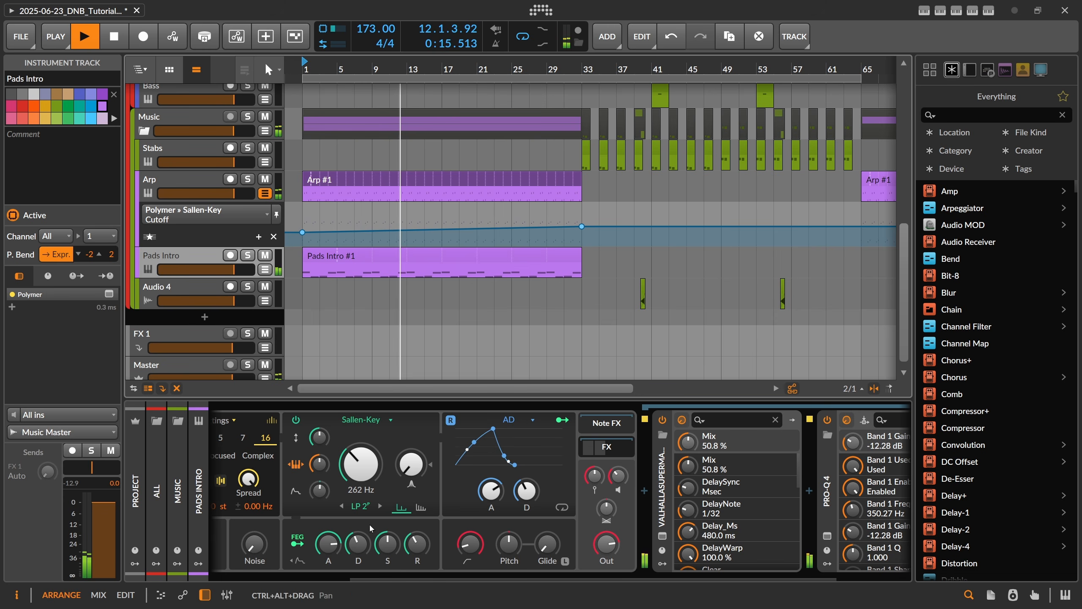
scroll(417, 510, left, 1)
click(418, 506)
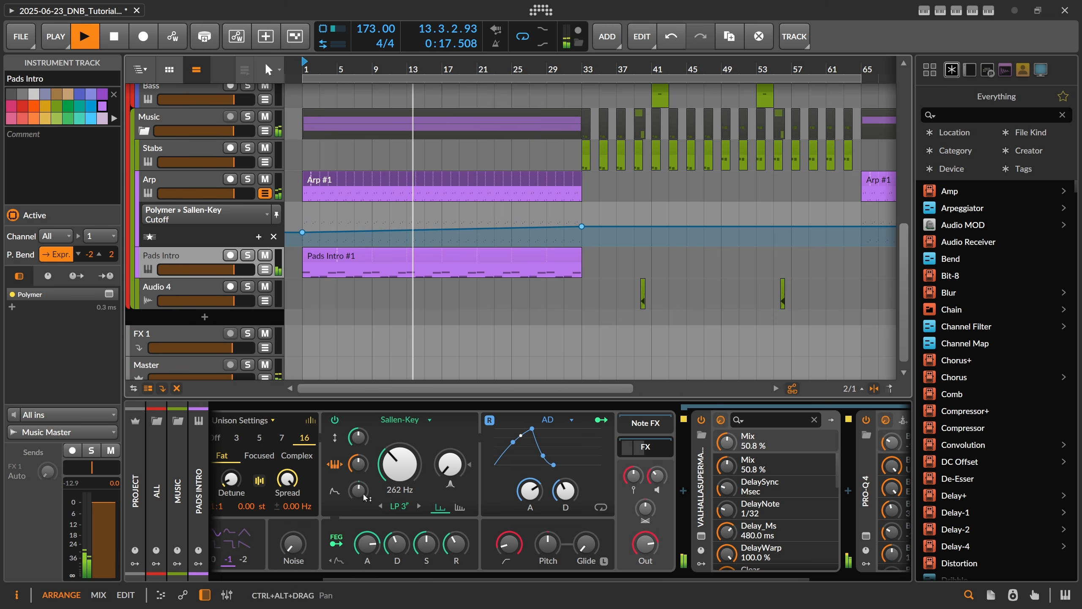
drag(362, 495, 362, 493)
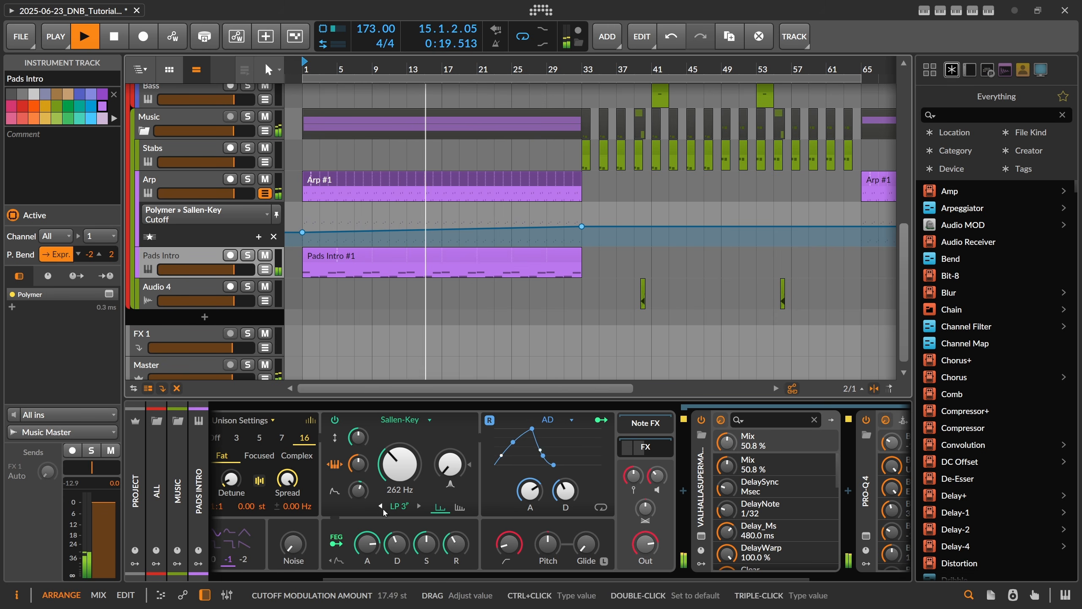
drag(368, 545, 368, 543)
drag(362, 495, 361, 487)
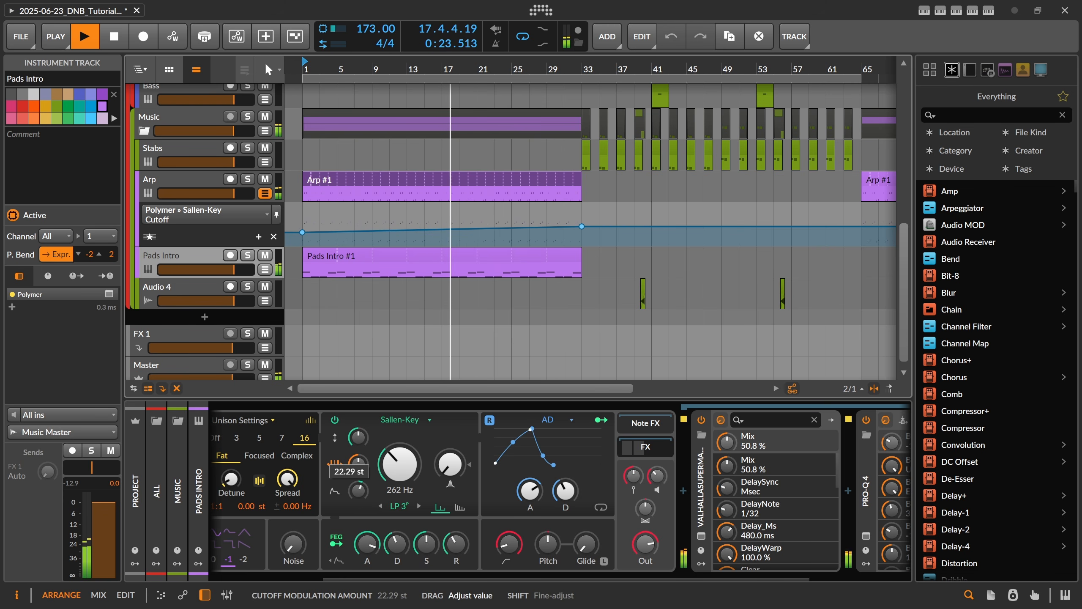
Step: Shorten the Pads Intro #1 clip to 30 bars
click(554, 270)
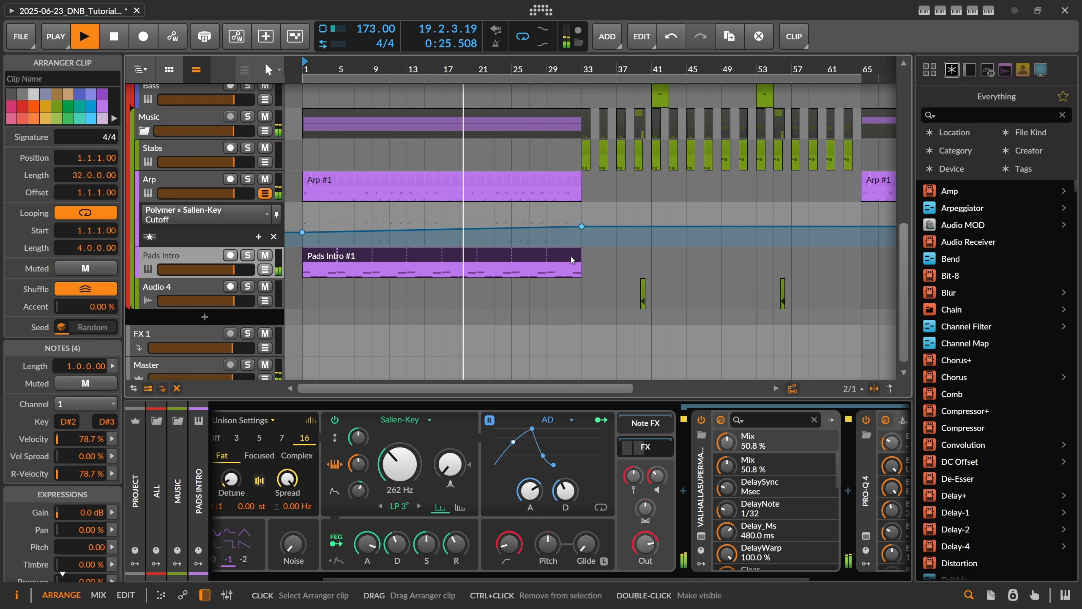
drag(578, 261, 561, 260)
scroll(570, 249, up, 5)
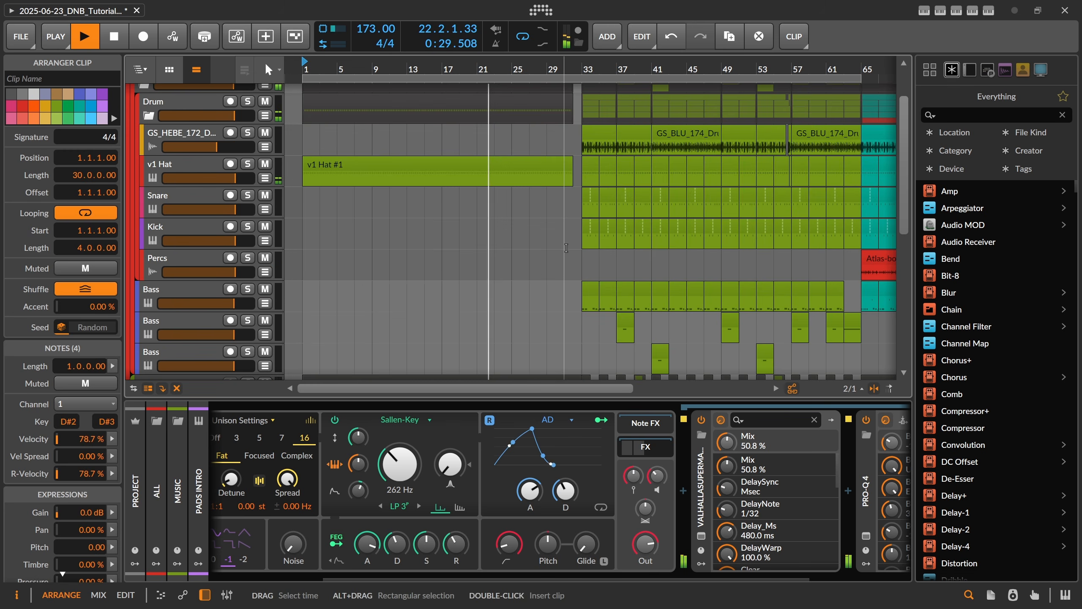
drag(544, 69, 525, 102)
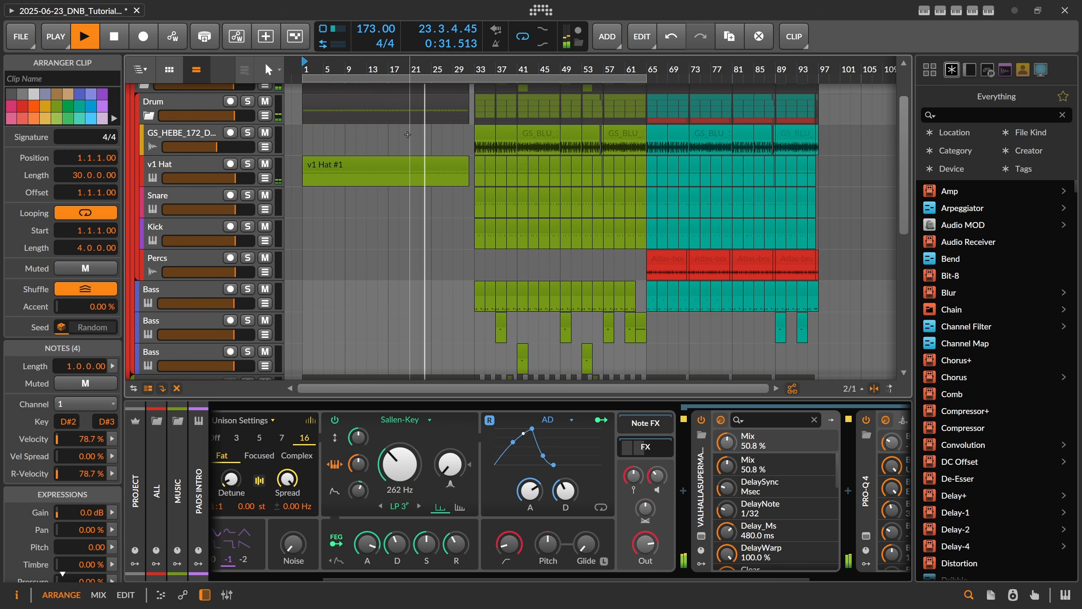
Step: Play the transition from bar 31 into the drop and save the project
double_click(464, 67)
drag(470, 71, 449, 101)
scroll(433, 147, down, 5)
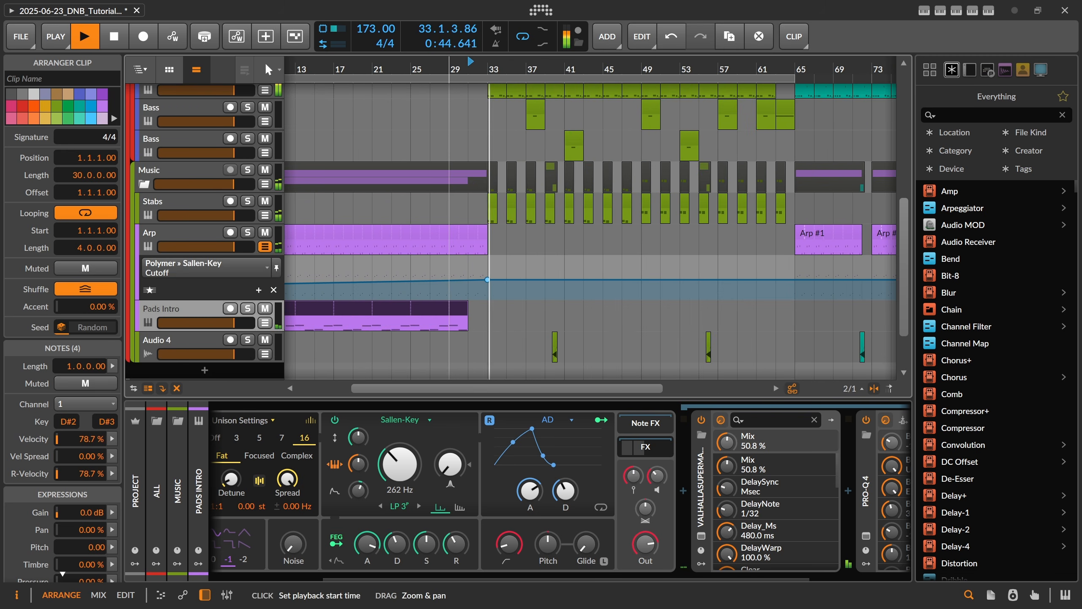
scroll(449, 156, down, 1)
scroll(449, 156, up, 3)
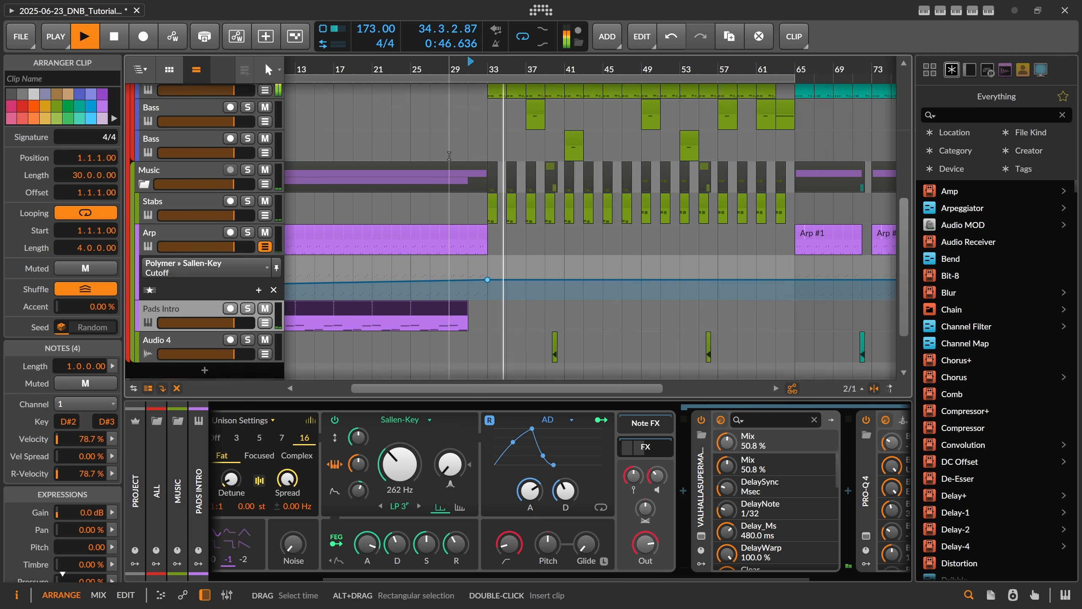
drag(430, 69, 400, 50)
scroll(356, 155, up, 4)
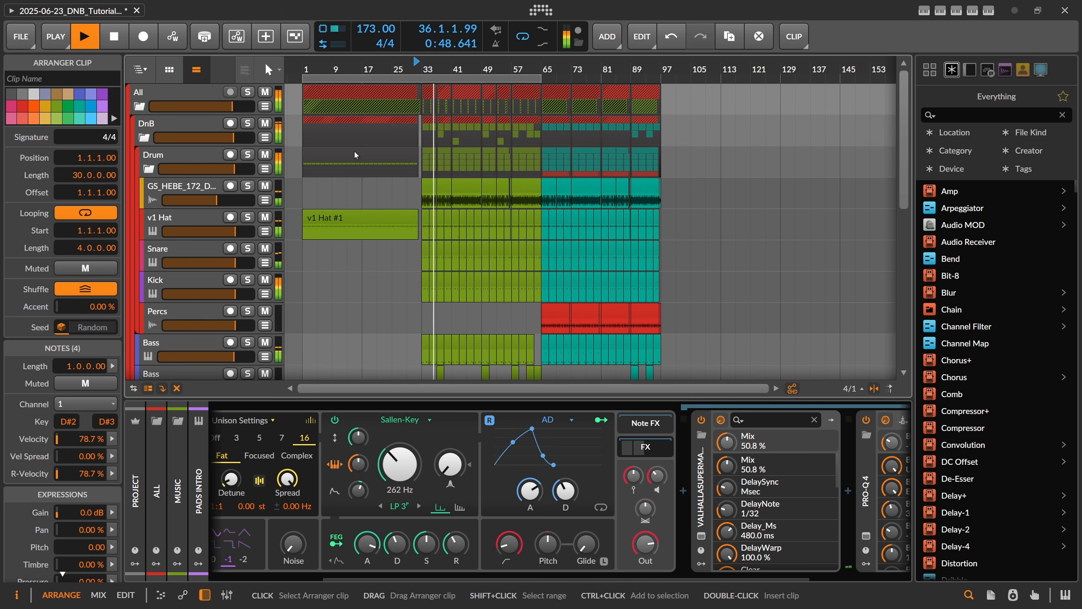
key(ctrl+s)
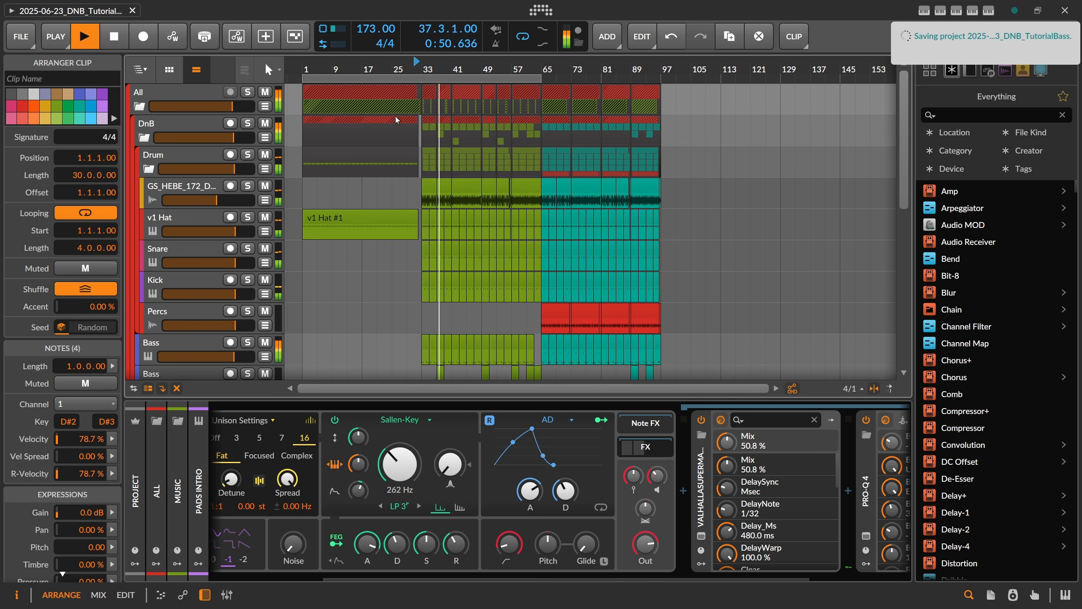
Step: Consolidate bars 33 to 41 of Audio 4 into one eight-bar clip and move it to bar 25
scroll(408, 128, down, 2)
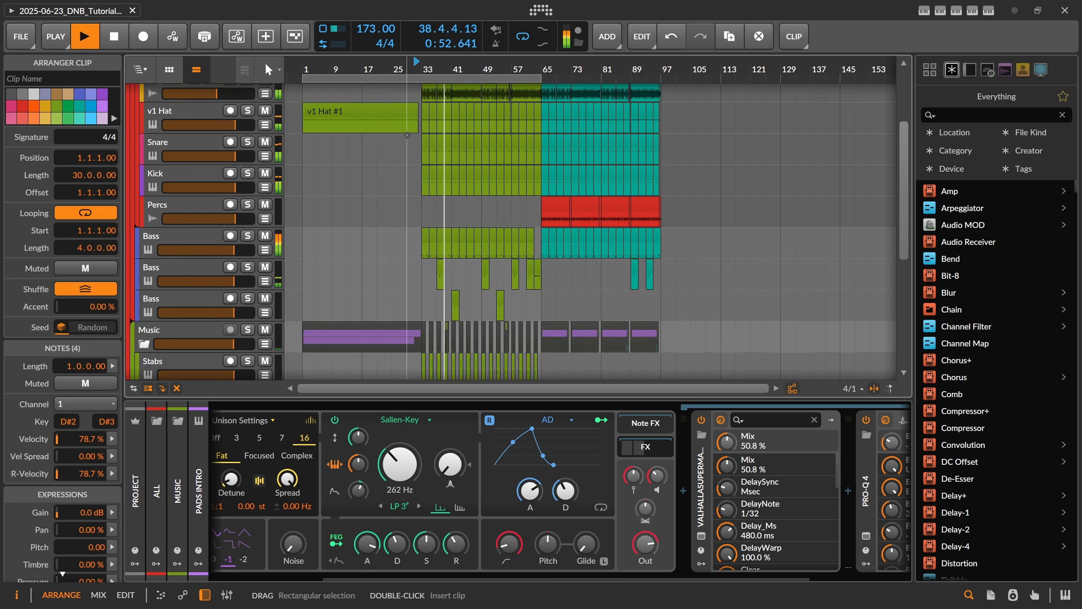
drag(396, 67, 402, 109)
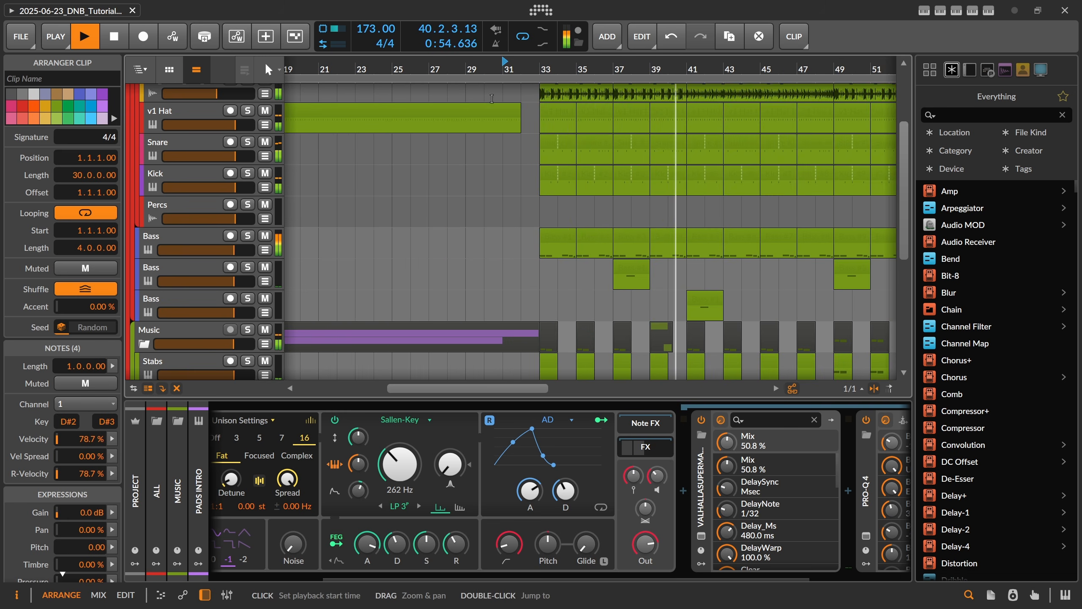
scroll(593, 234, down, 3)
scroll(593, 235, down, 2)
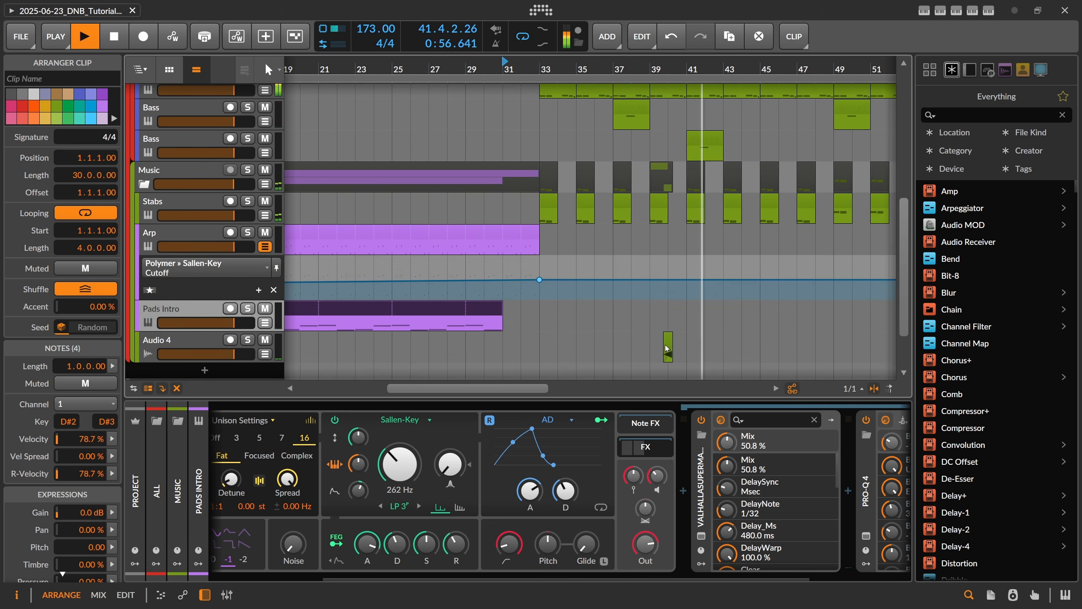
drag(675, 68, 656, 78)
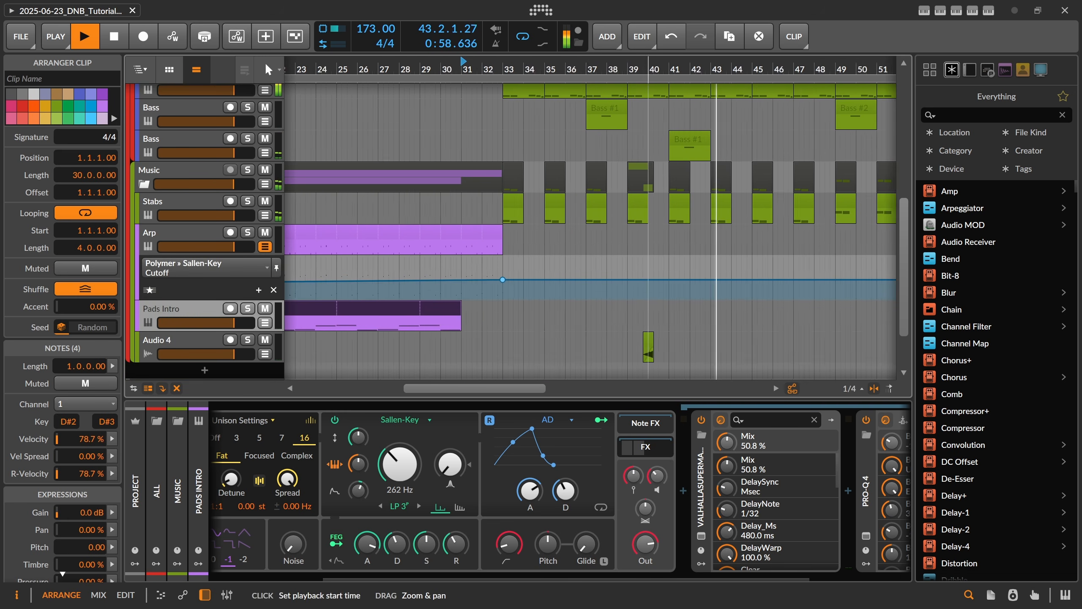
drag(511, 345, 672, 352)
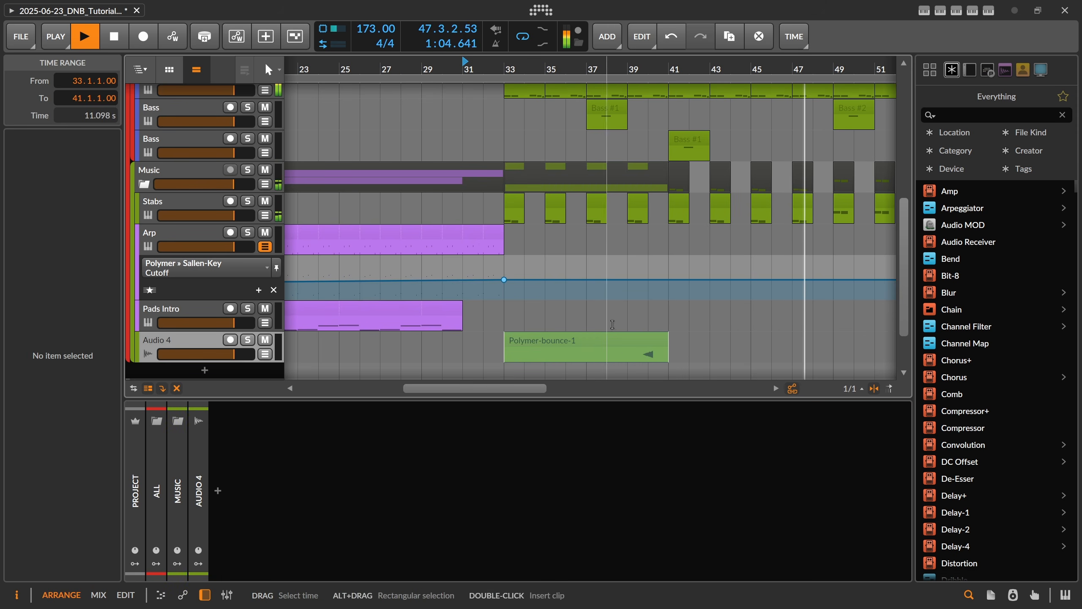
click(608, 328)
drag(612, 339, 447, 340)
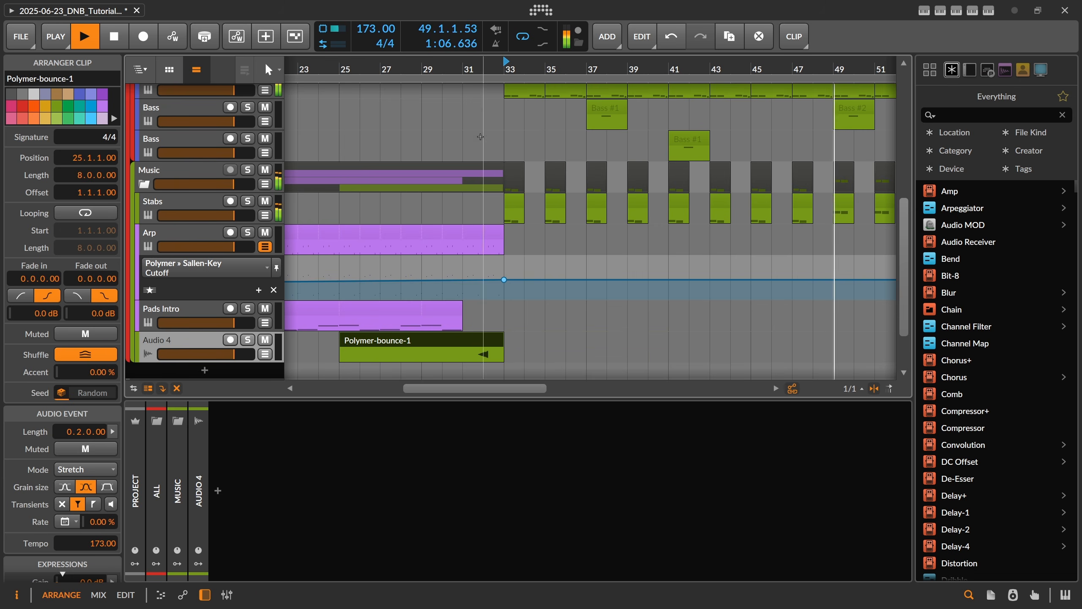
Step: Play from bar 31 and shorten the intro's Arp #1 clip to 31 bars
click(460, 65)
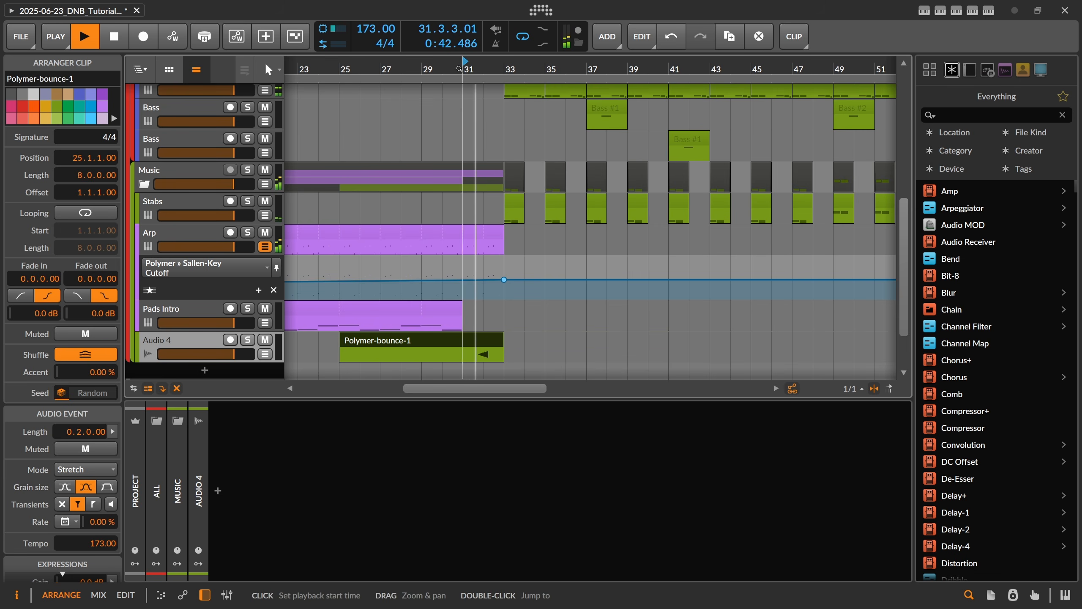
drag(503, 237, 483, 238)
Step: Copy the eight-bar Polymer-bounce-1 clip on Audio 4 from bar 25 to bar 33
drag(483, 66, 483, 20)
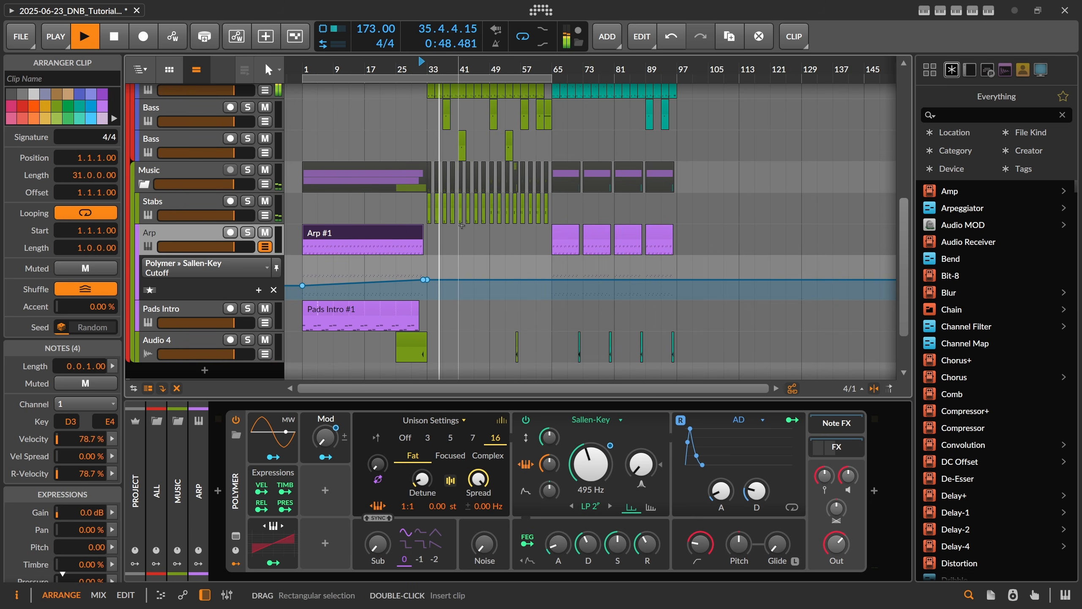
click(413, 340)
drag(414, 340, 443, 340)
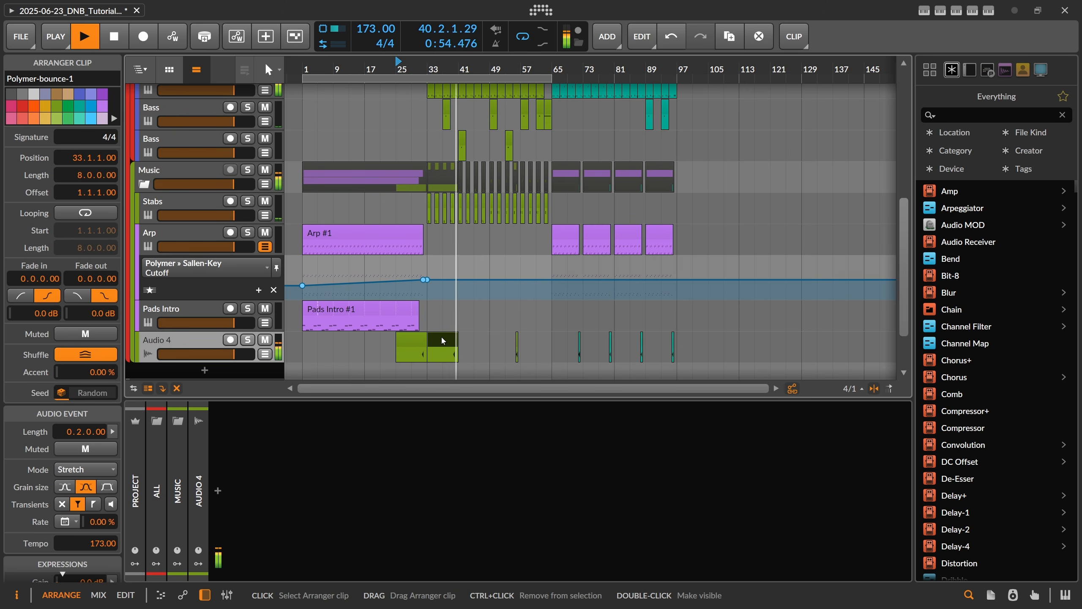
Step: Stop playback and collapse the Drum and DnB group tracks
scroll(403, 126, up, 5)
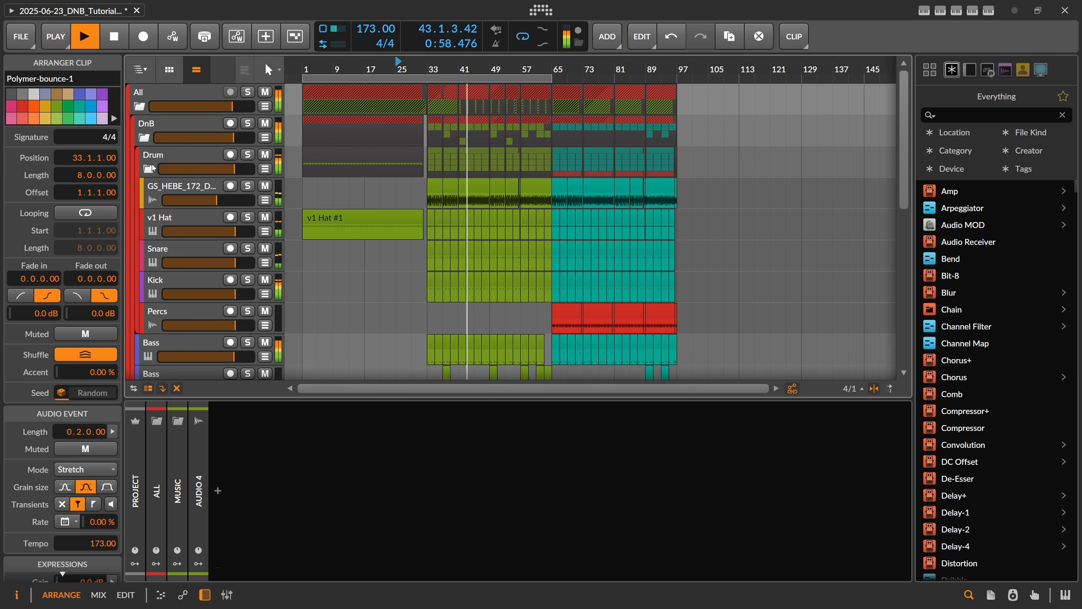
click(163, 156)
key(space)
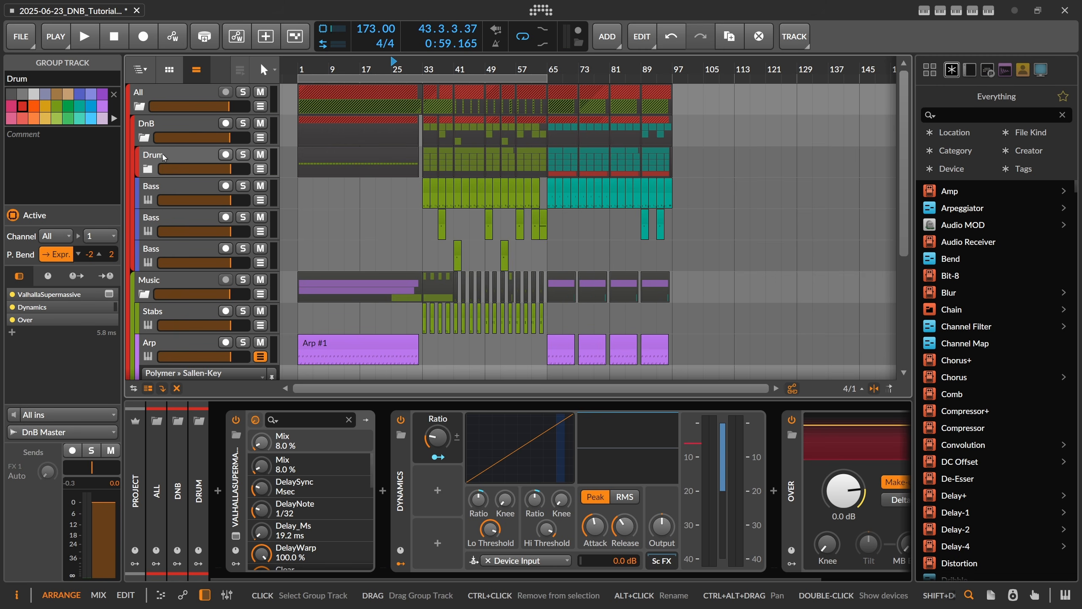
click(182, 95)
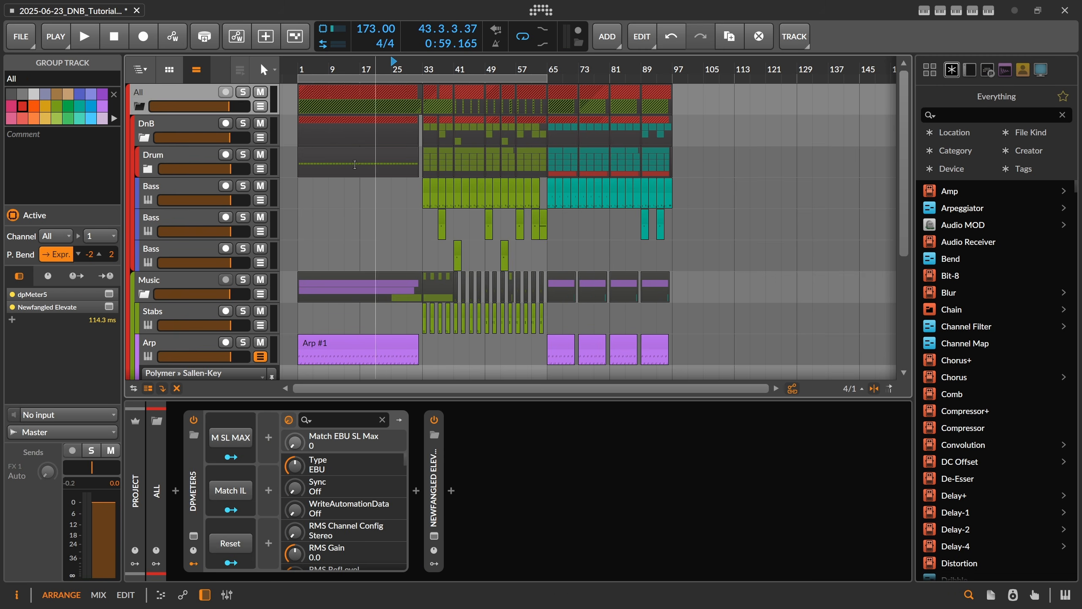
click(144, 138)
click(180, 125)
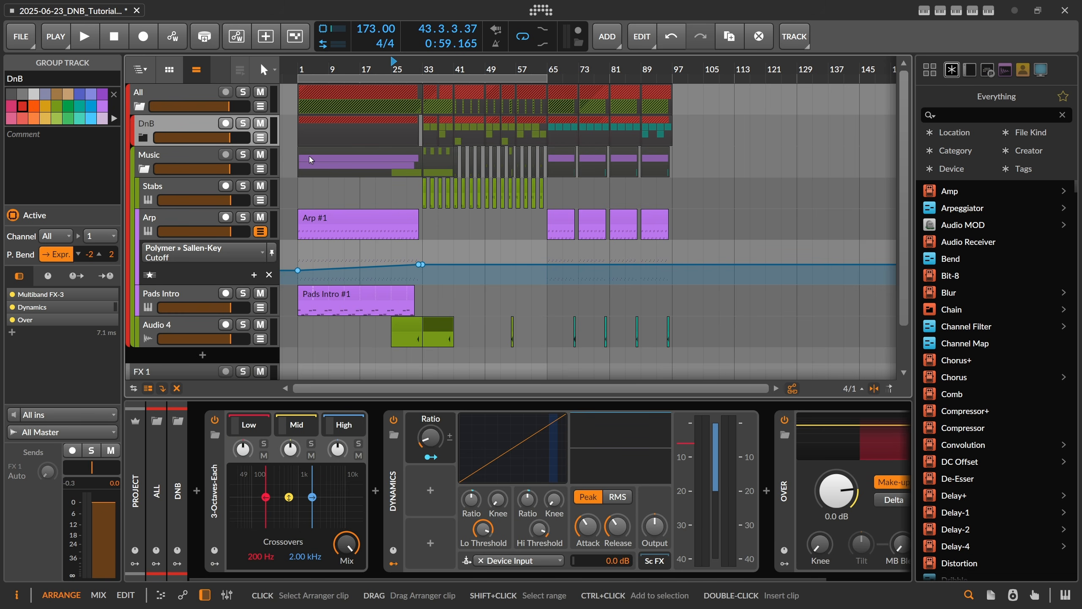
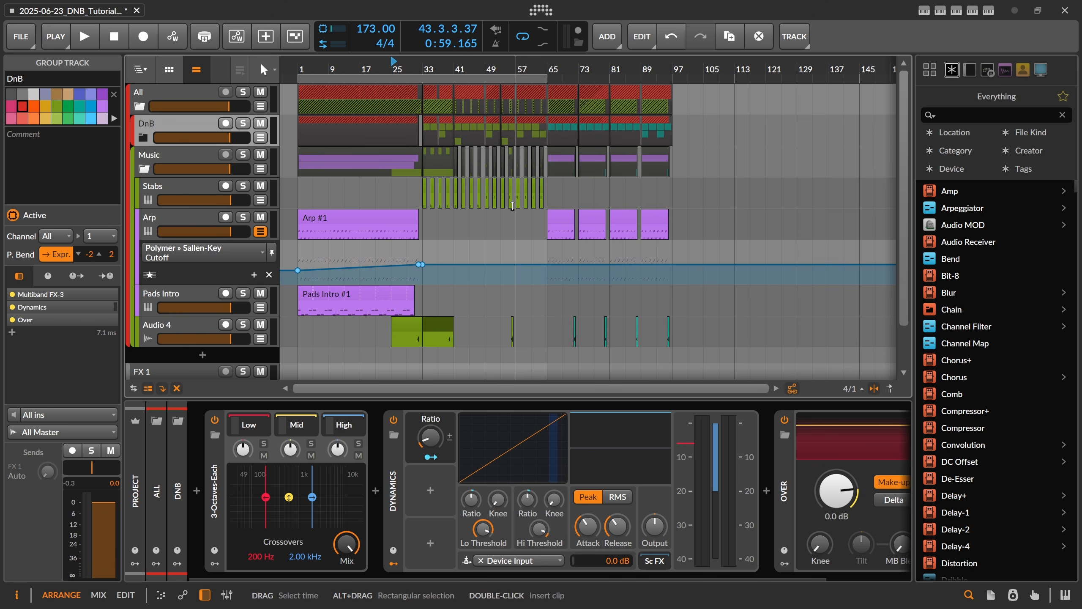
Step: Select the Arp track's four clips from bar 65, and swap the expanded group track from Music to DnB
click(539, 220)
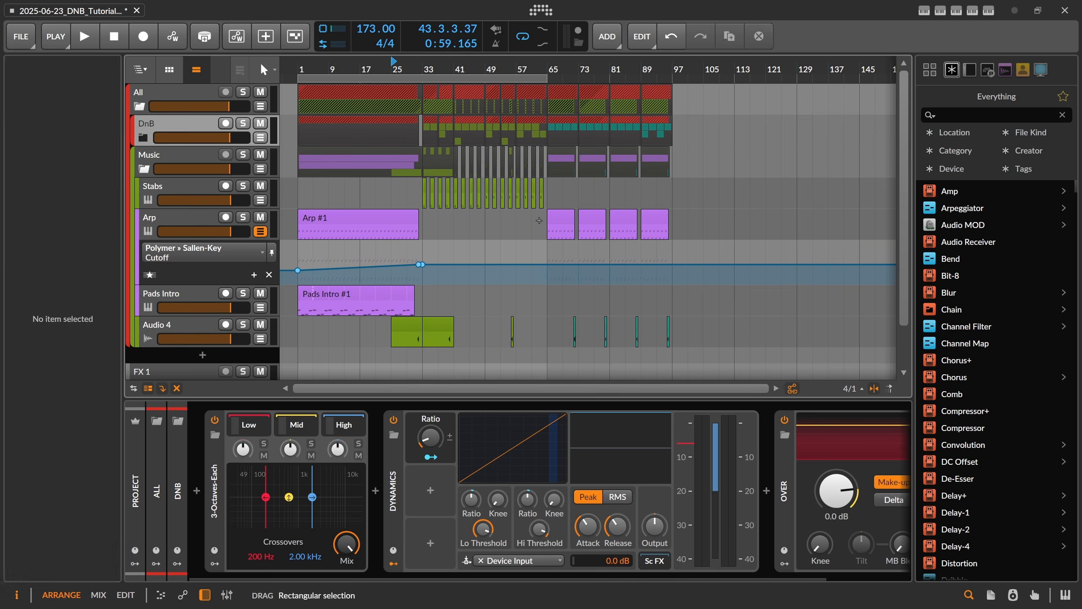
drag(539, 220, 653, 222)
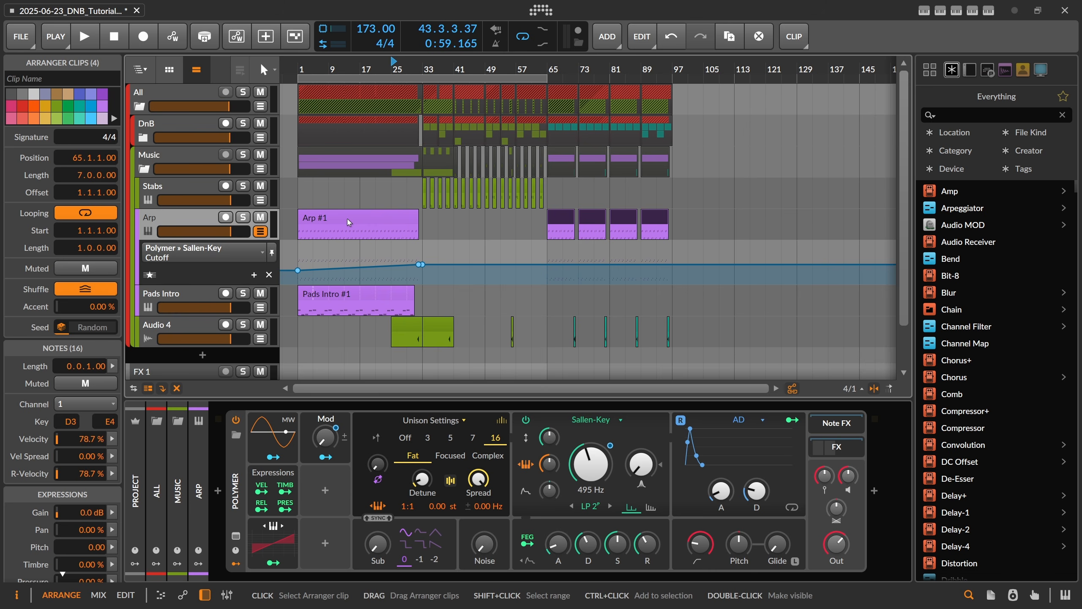
click(145, 169)
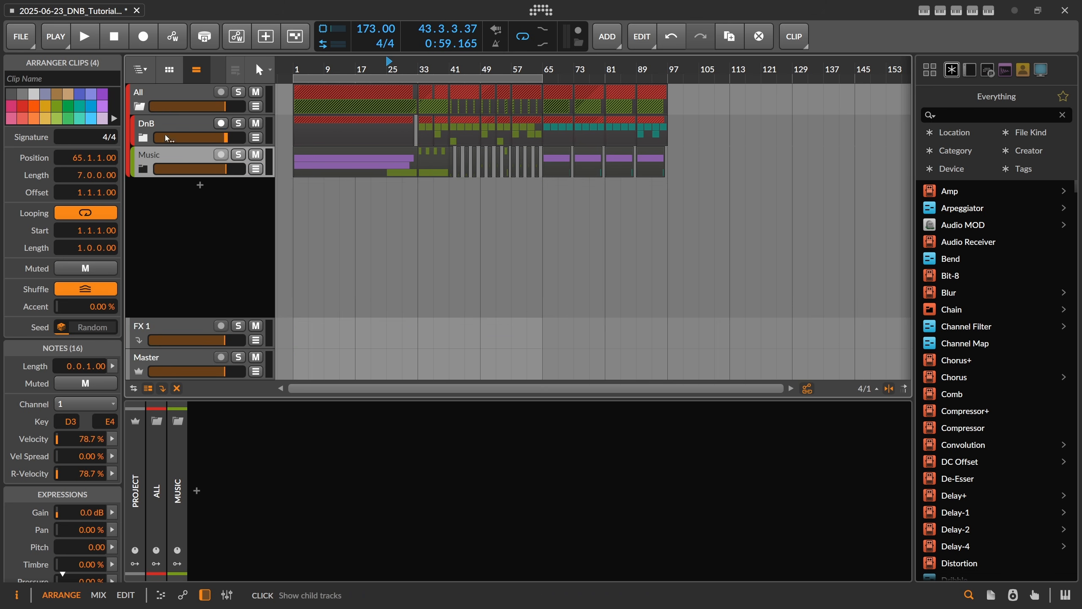
click(167, 120)
click(144, 138)
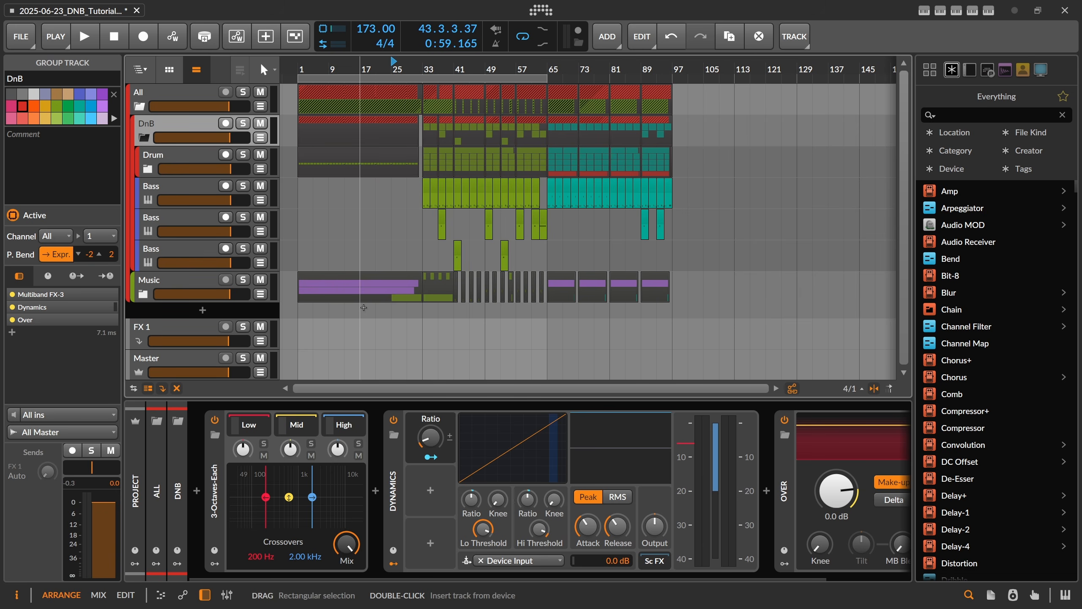
Step: Open the Pro-Q 4 window inside the FX chain of Phase-4 on the uppermost Bass track
click(229, 206)
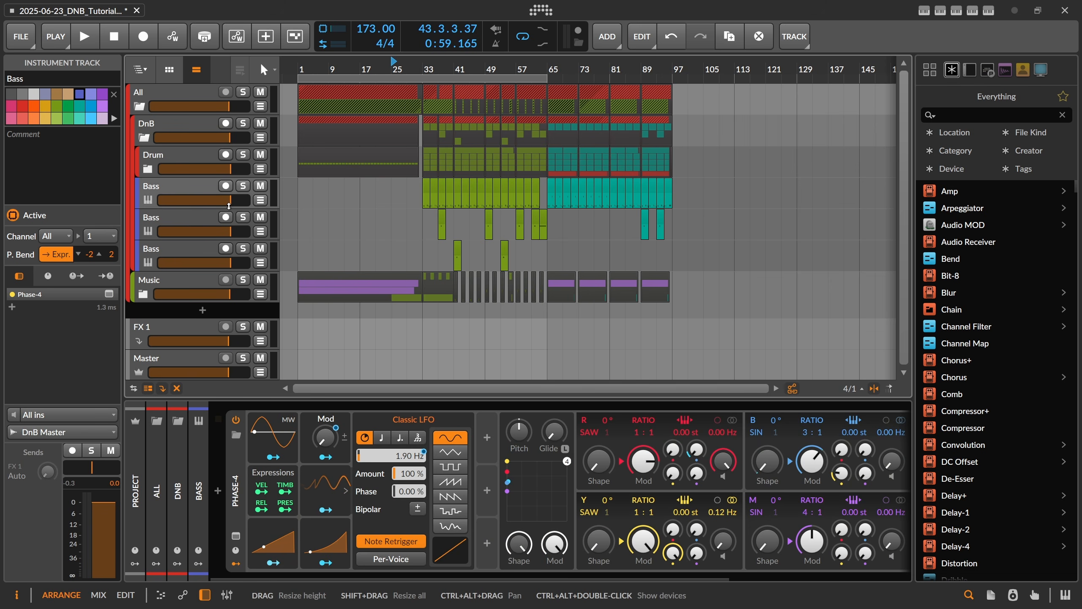
drag(501, 579, 859, 576)
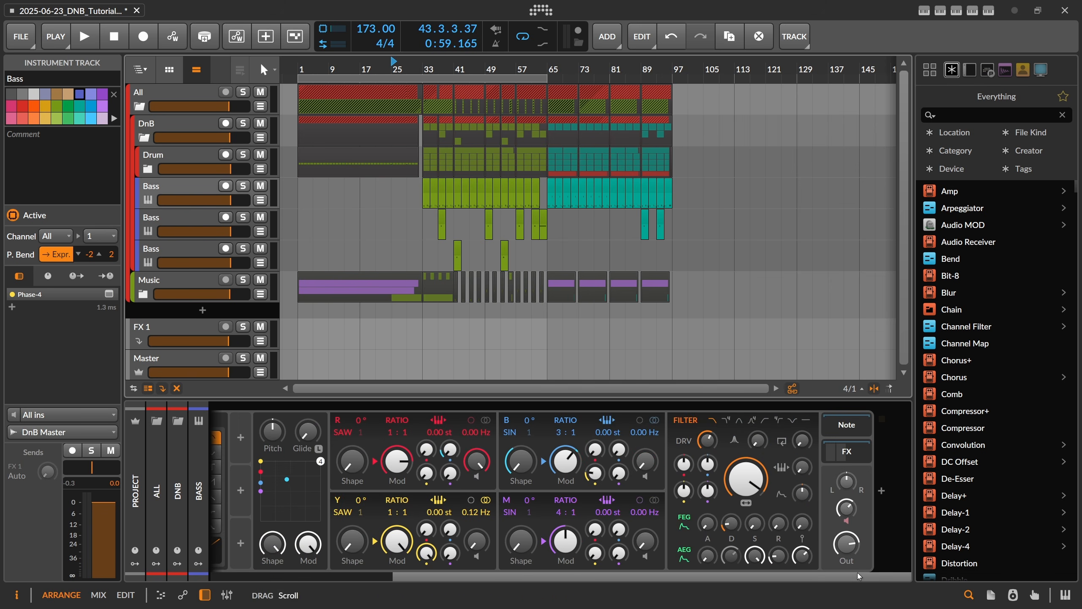
click(764, 575)
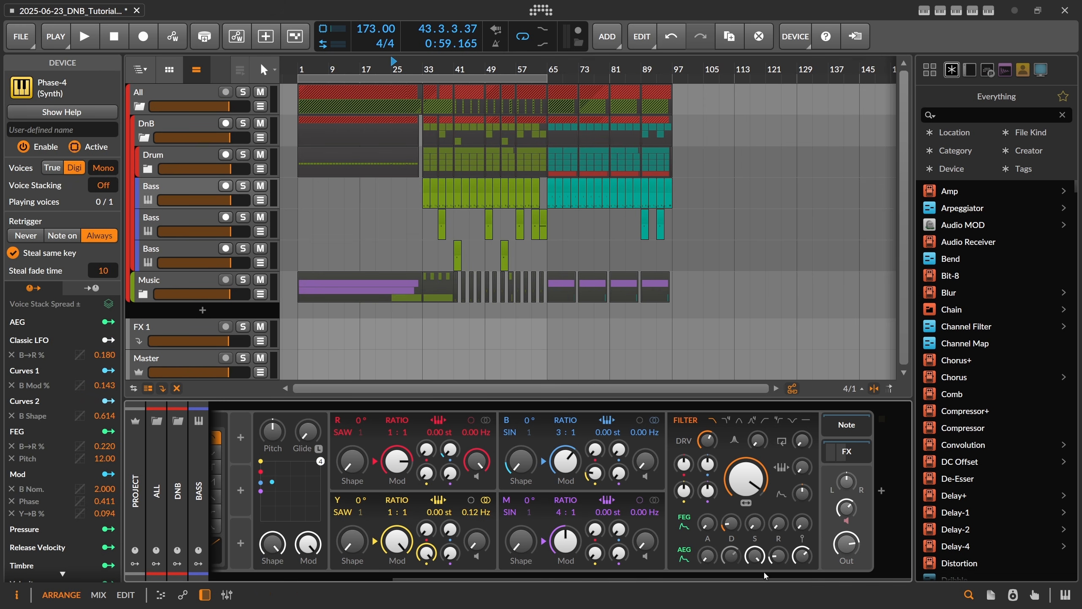
click(847, 451)
drag(686, 579, 882, 577)
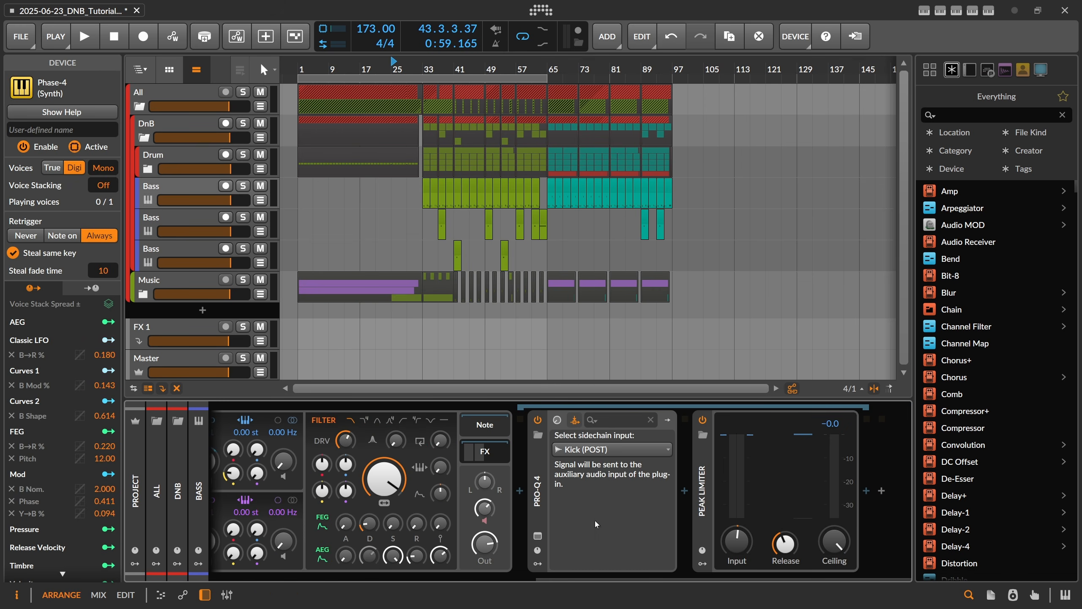
click(537, 536)
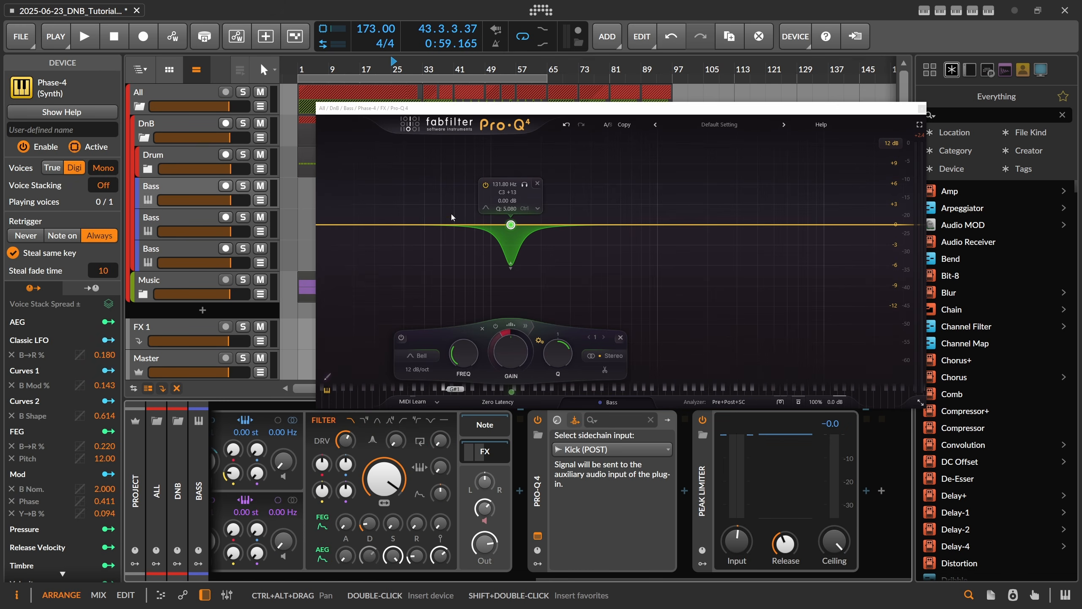
Step: Play from bar 33 to examine how Pro-Q 4 treats the bass against the kick sidechain, and close its window
click(425, 70)
key(space)
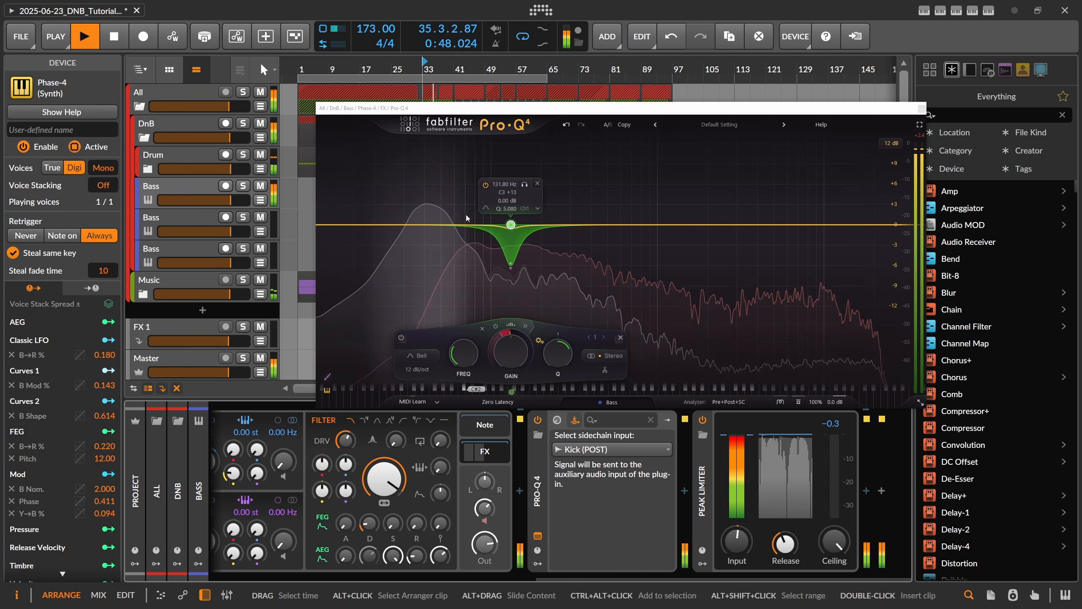
key(space)
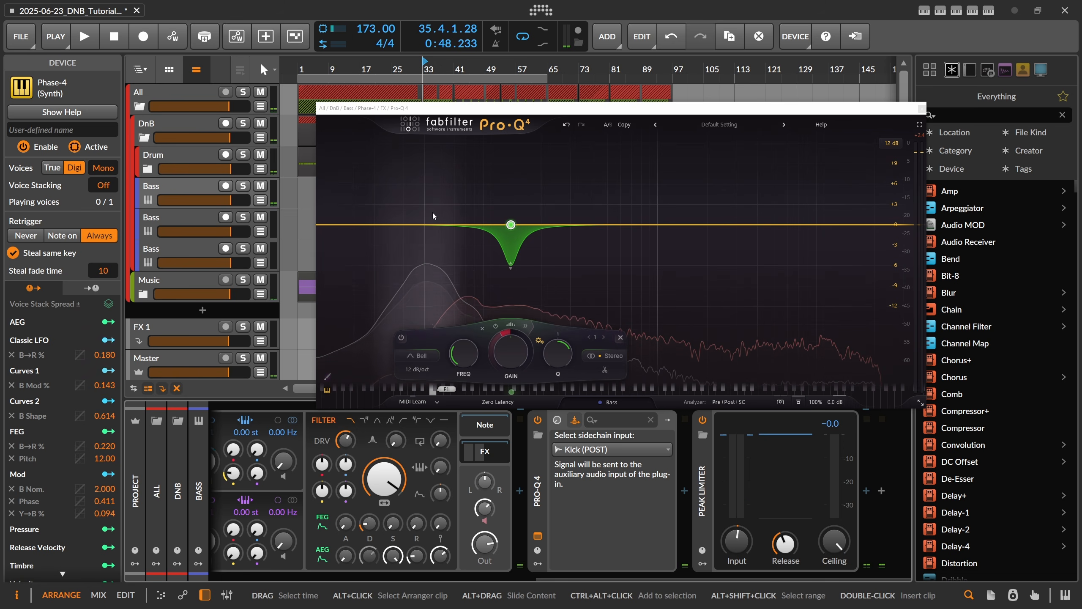
click(922, 109)
Step: Expand Newfangled Elevate on the All group and view its limiter settings in the plug-in window
click(156, 491)
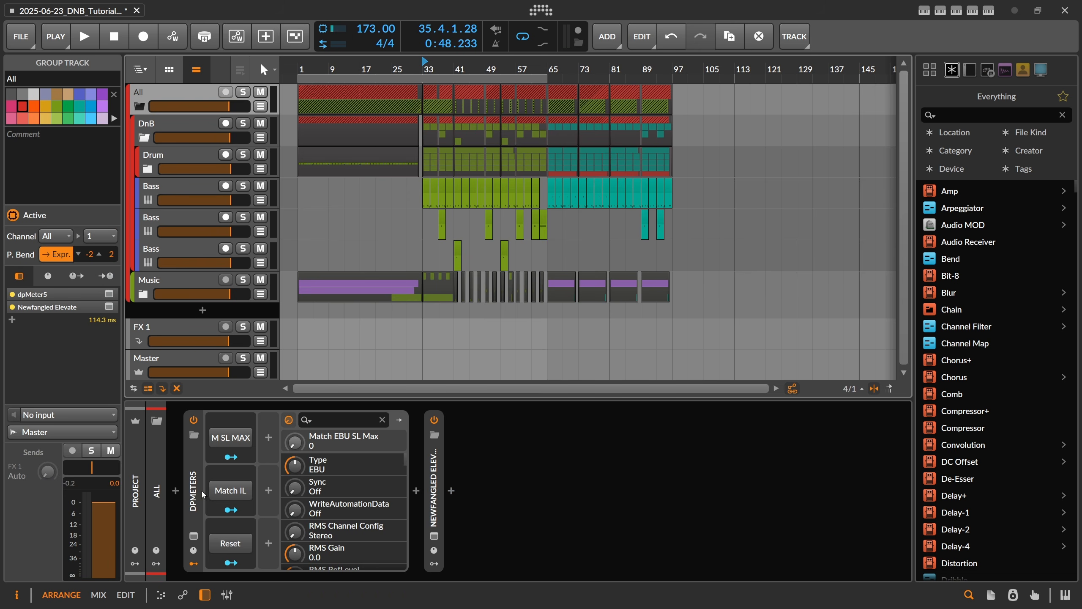
click(202, 493)
double_click(439, 528)
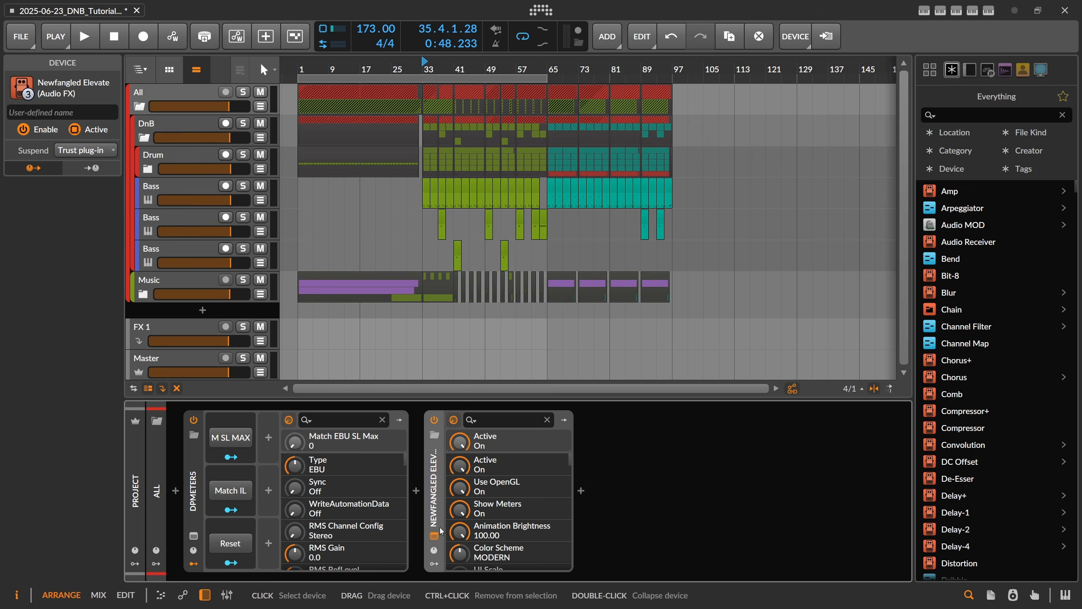
click(434, 536)
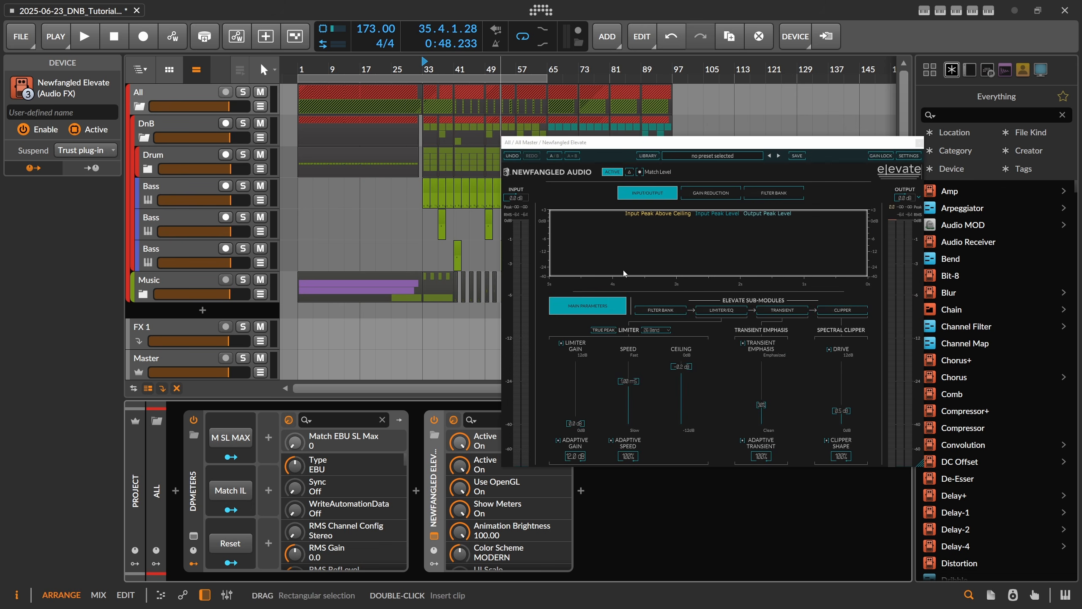
click(920, 144)
click(197, 488)
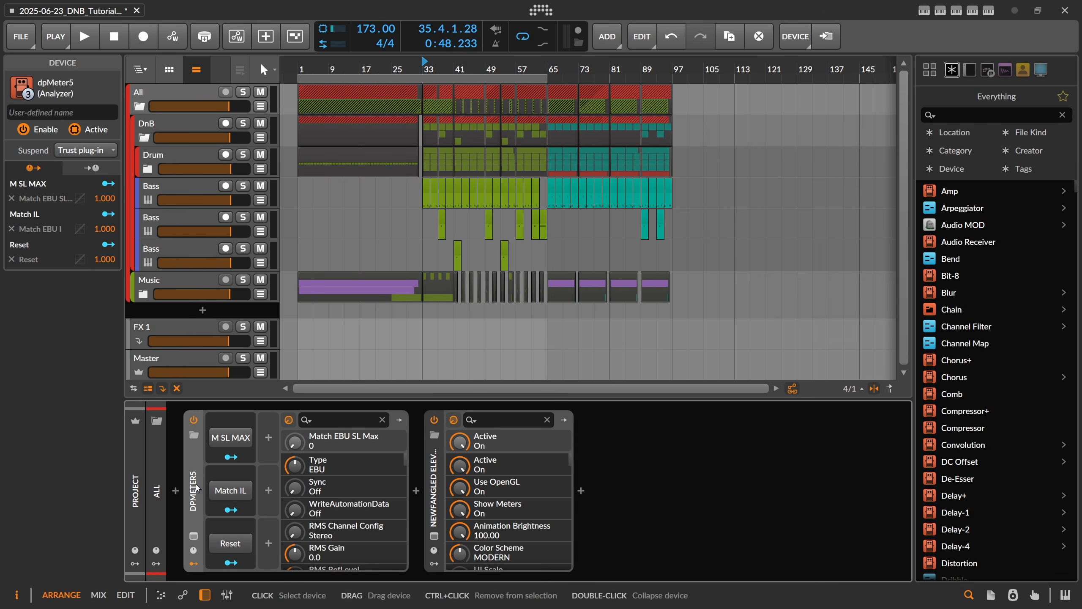
click(180, 485)
text(pro)
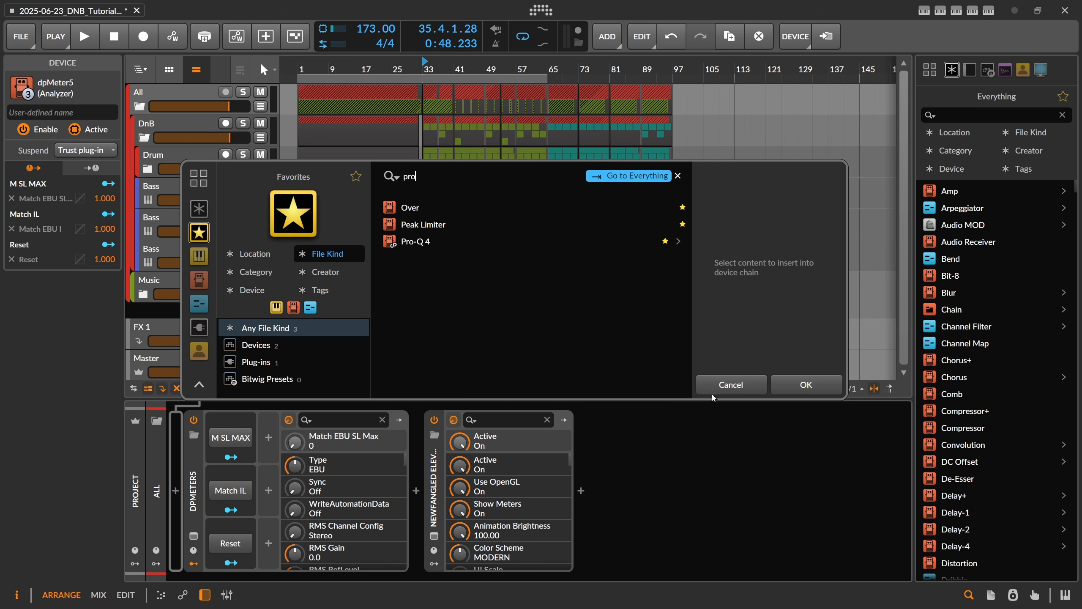
click(731, 385)
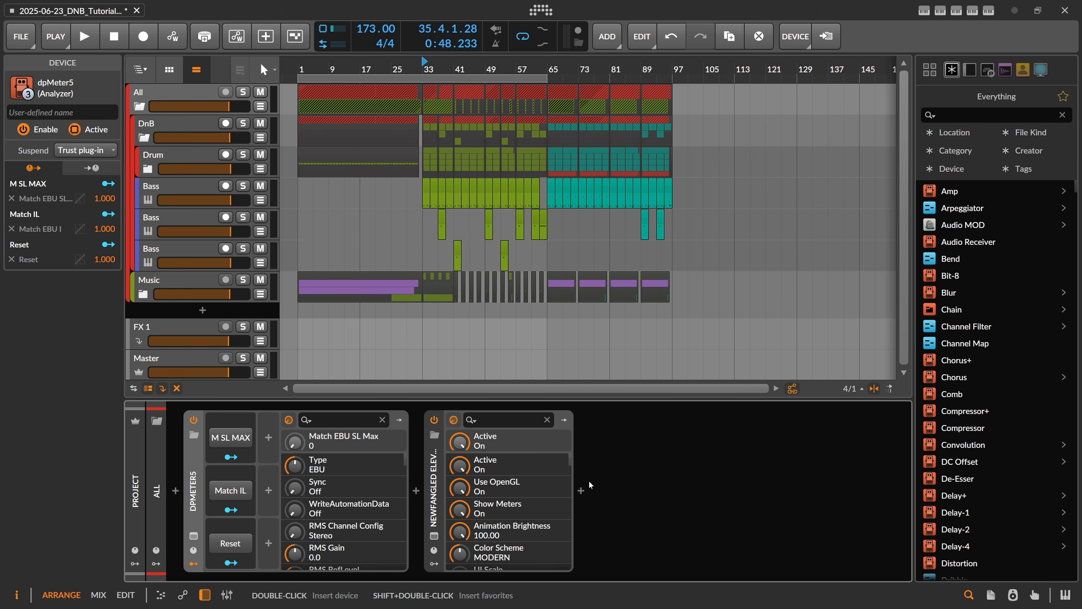
Step: Insert Tonal Balance Control 2 after Newfangled Elevate in the All group's device chain
click(583, 490)
text(tonal)
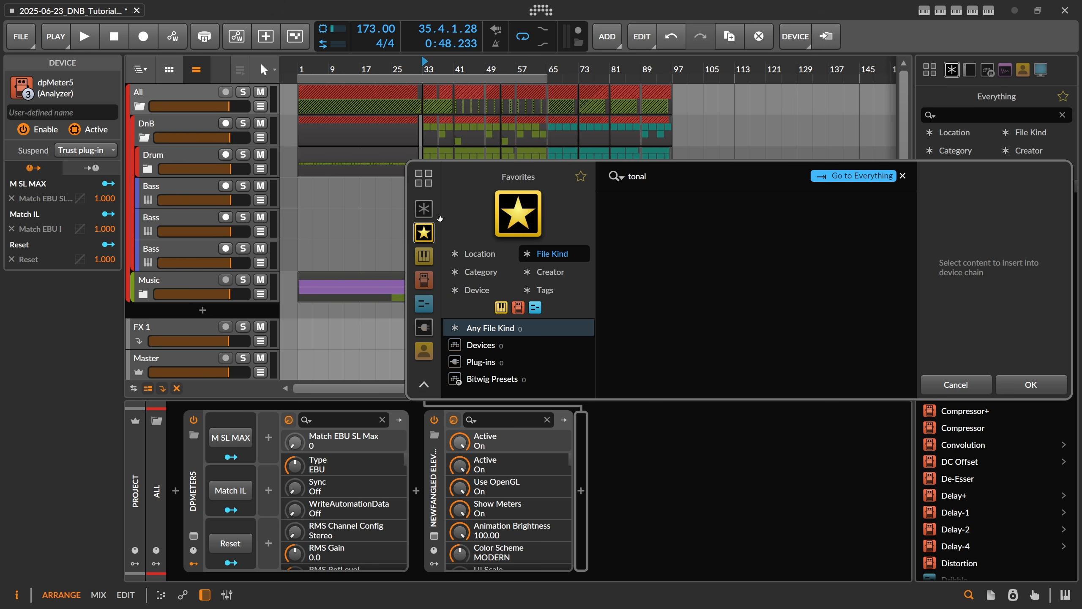
key(Tab)
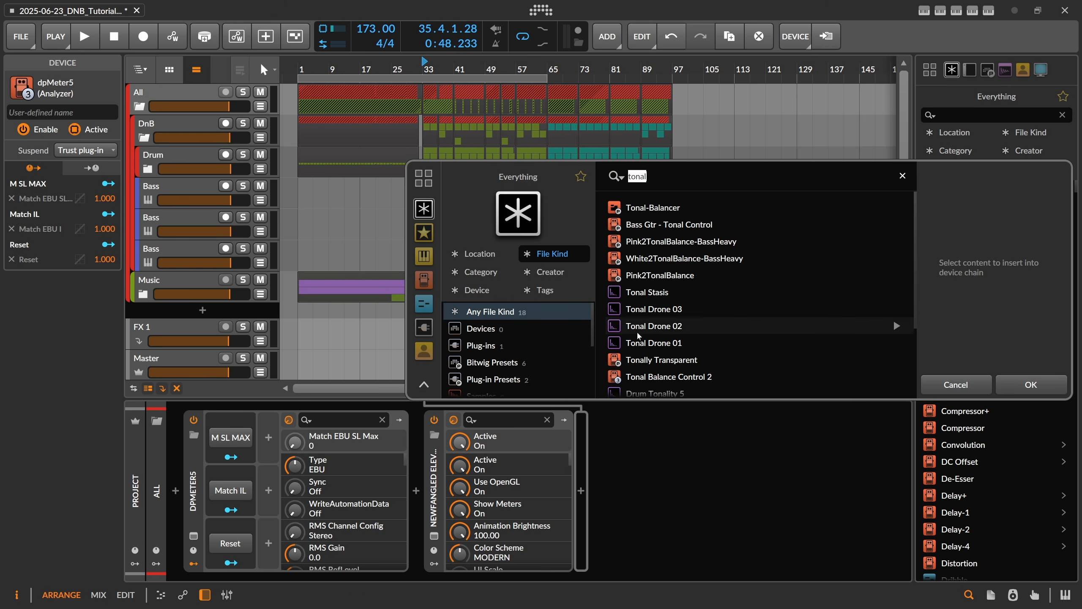
click(673, 177)
text(balan)
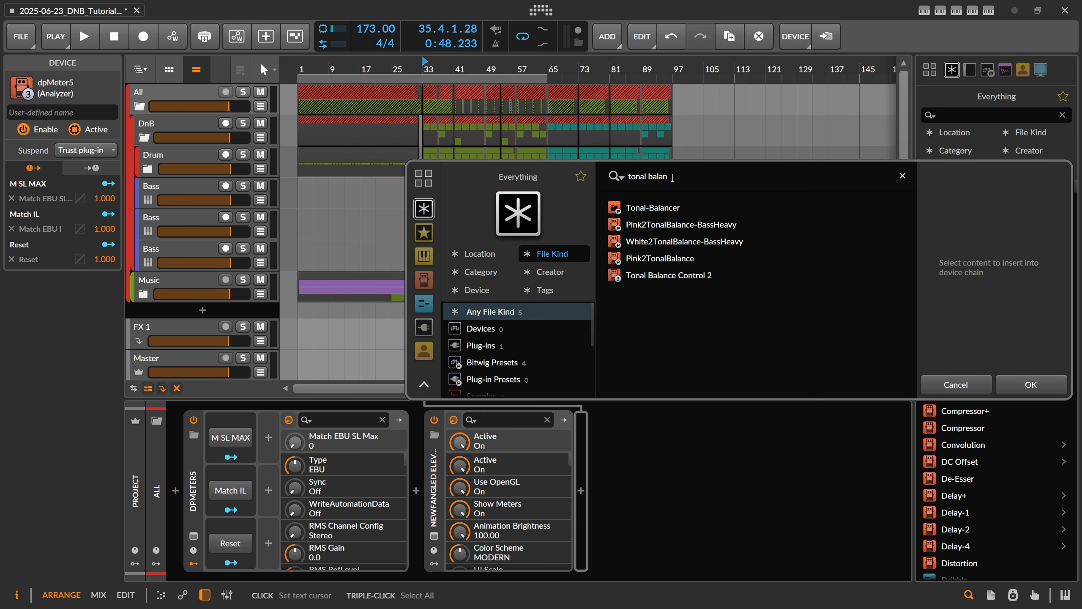
click(666, 274)
double_click(666, 275)
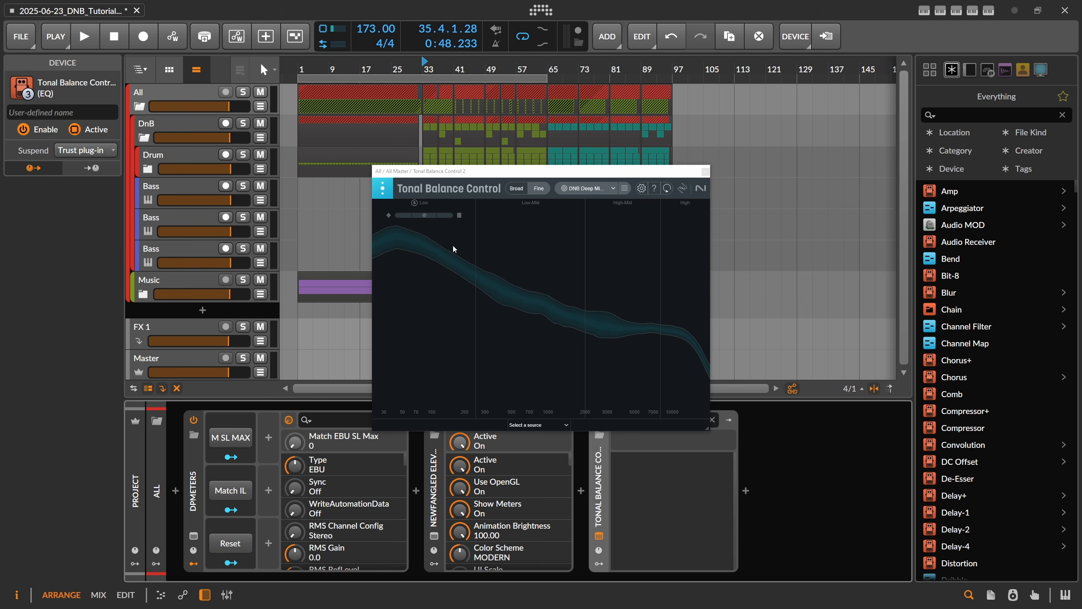
Step: Play from bar 33 to check the mix against the DNB Deep Minimal Groovy target in Tonal Balance Control, and close the window
click(592, 191)
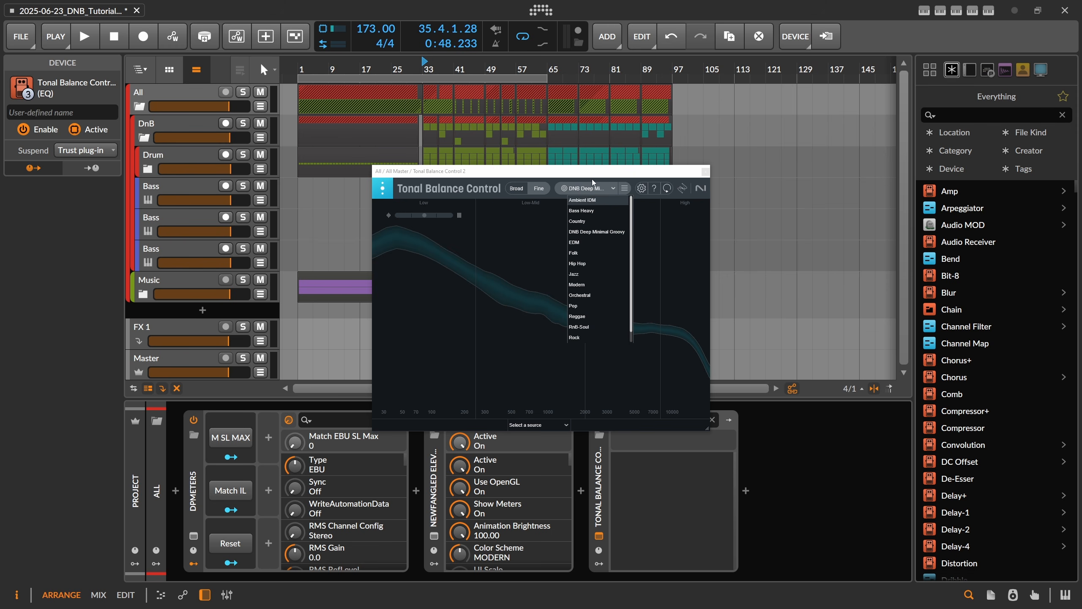
click(592, 180)
key(space)
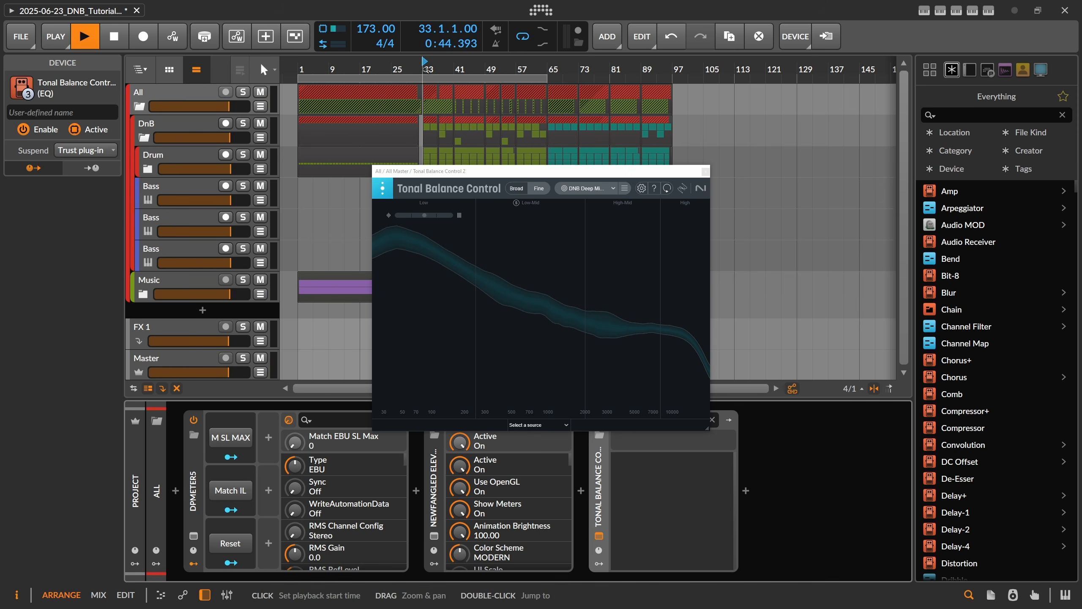
key(space)
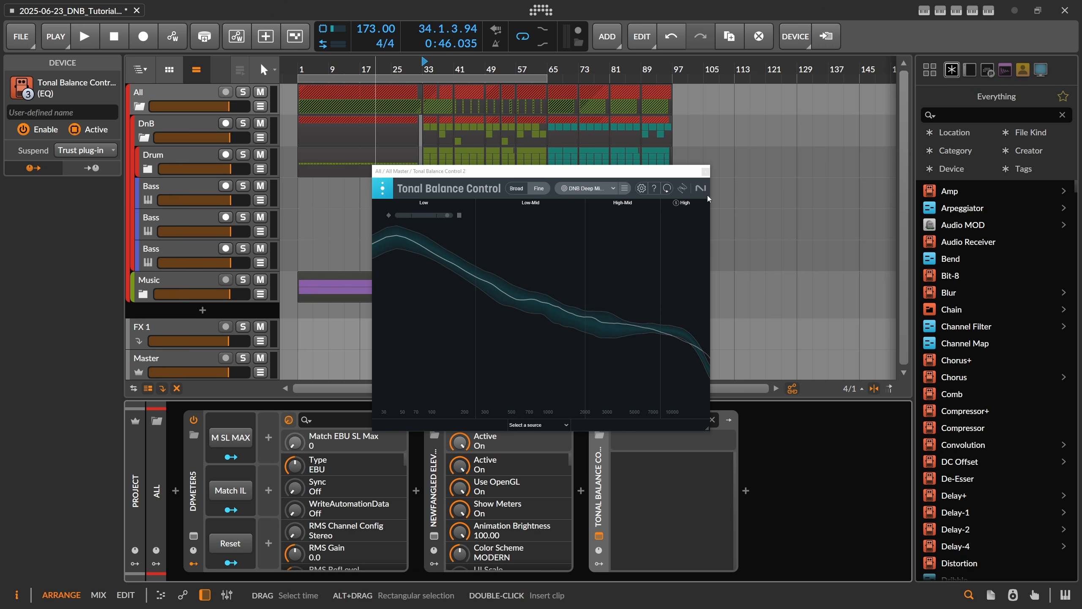
click(705, 172)
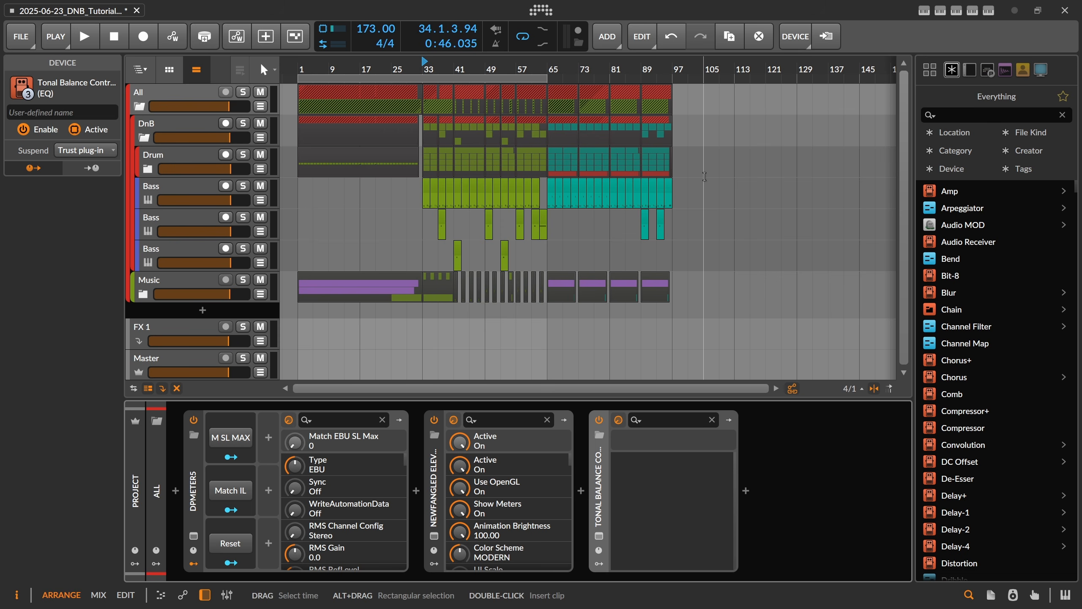
Step: Extend the arranger loop region to 96 bars from bar 1 and set the playback start to bar 1
click(197, 91)
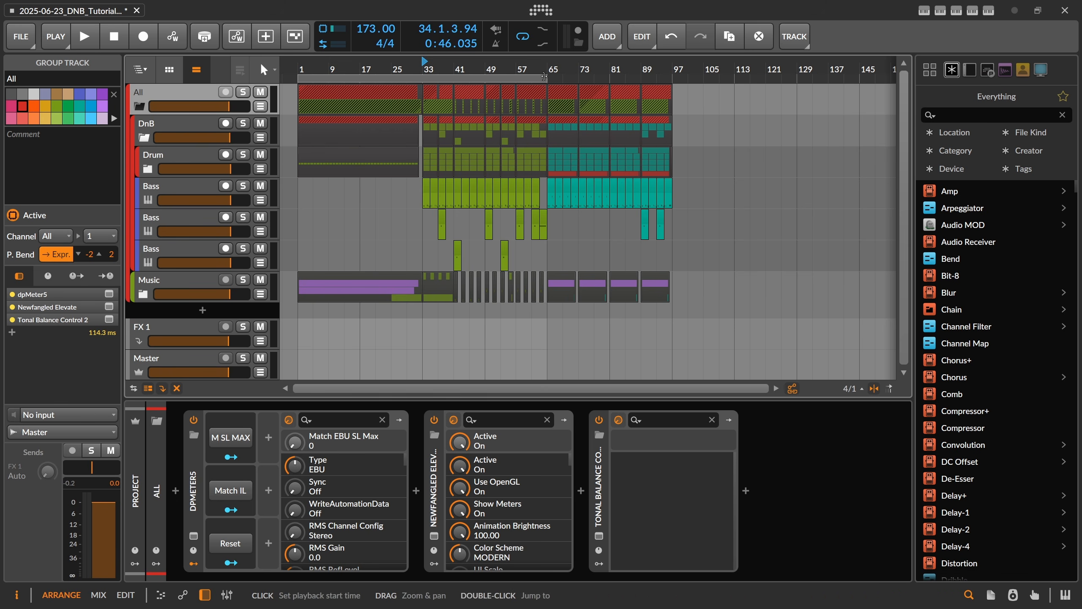
drag(546, 78, 673, 78)
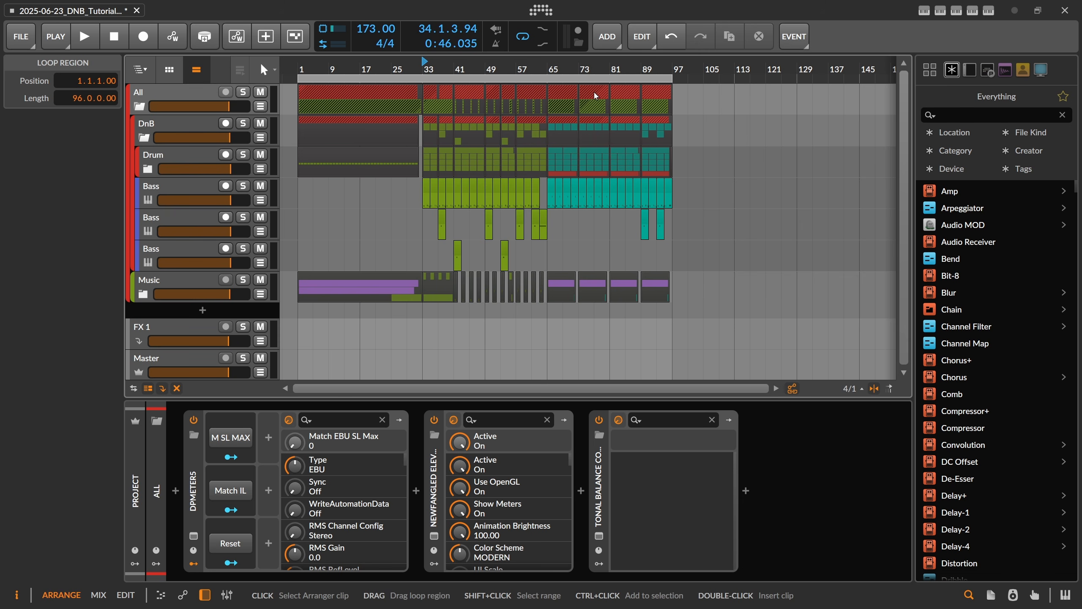
drag(299, 66, 341, 88)
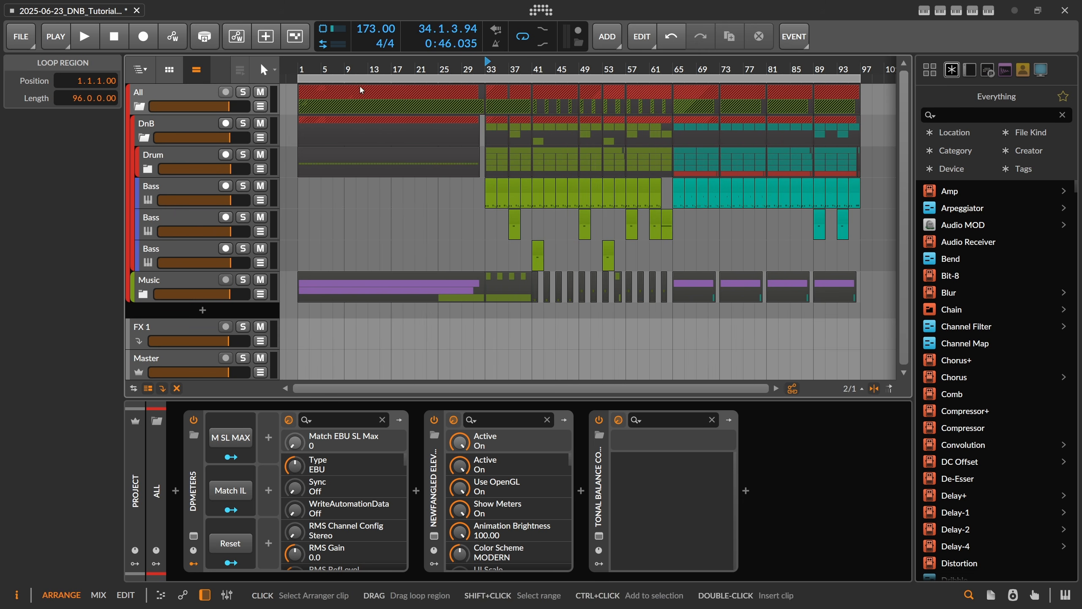
click(482, 95)
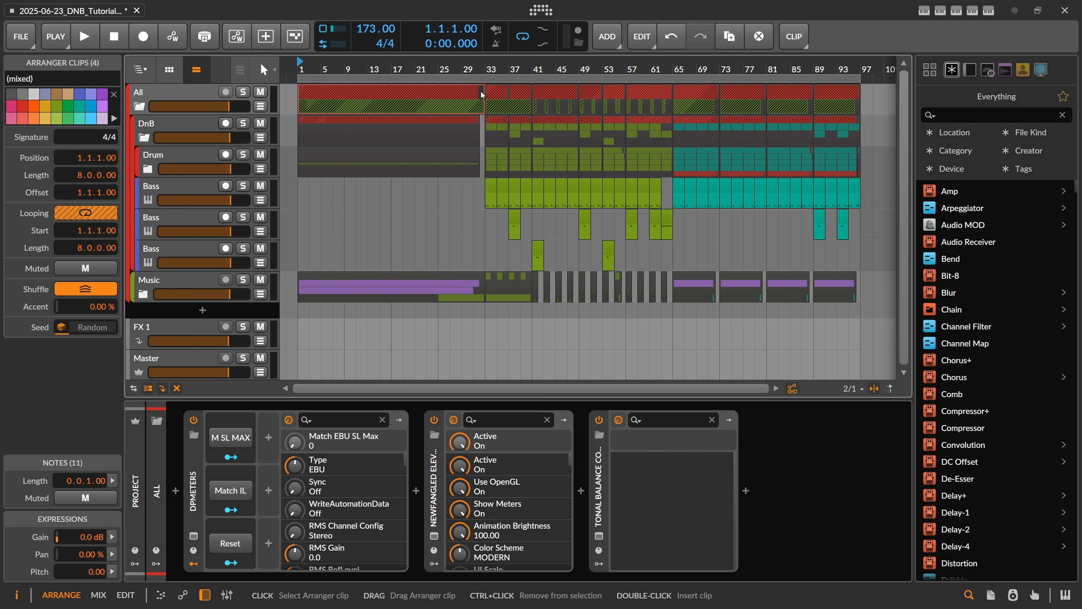
drag(481, 71, 475, 62)
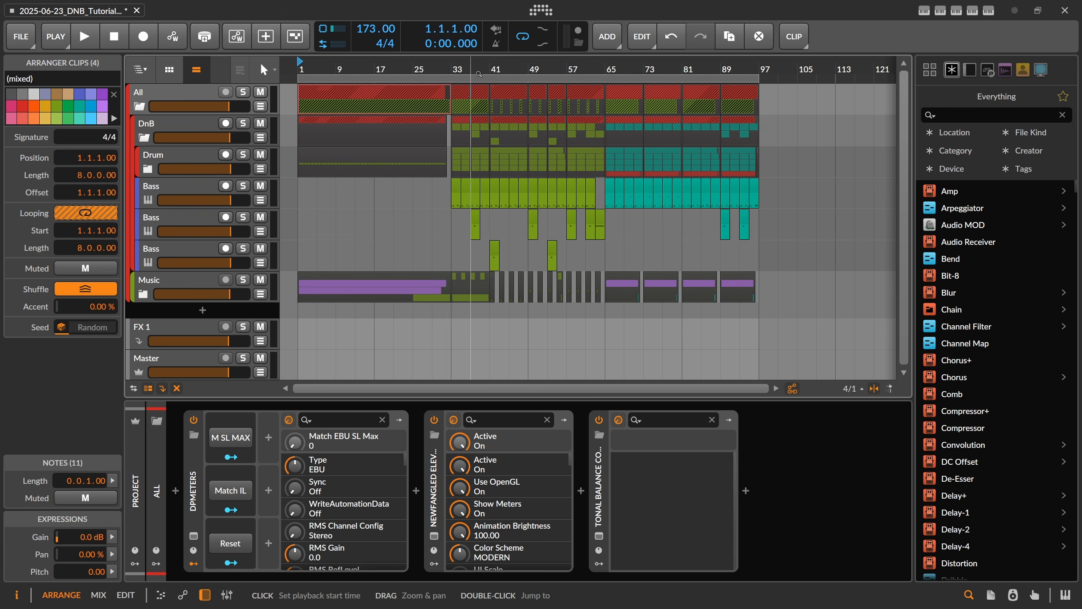
Step: Save the project and set the playback start to bar 1
click(455, 70)
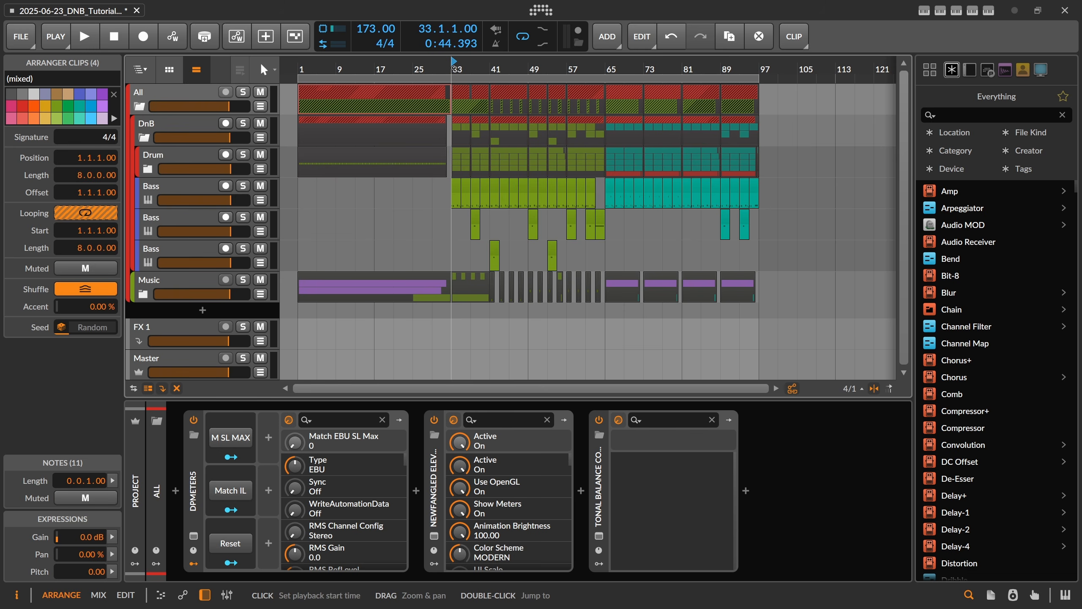
click(21, 37)
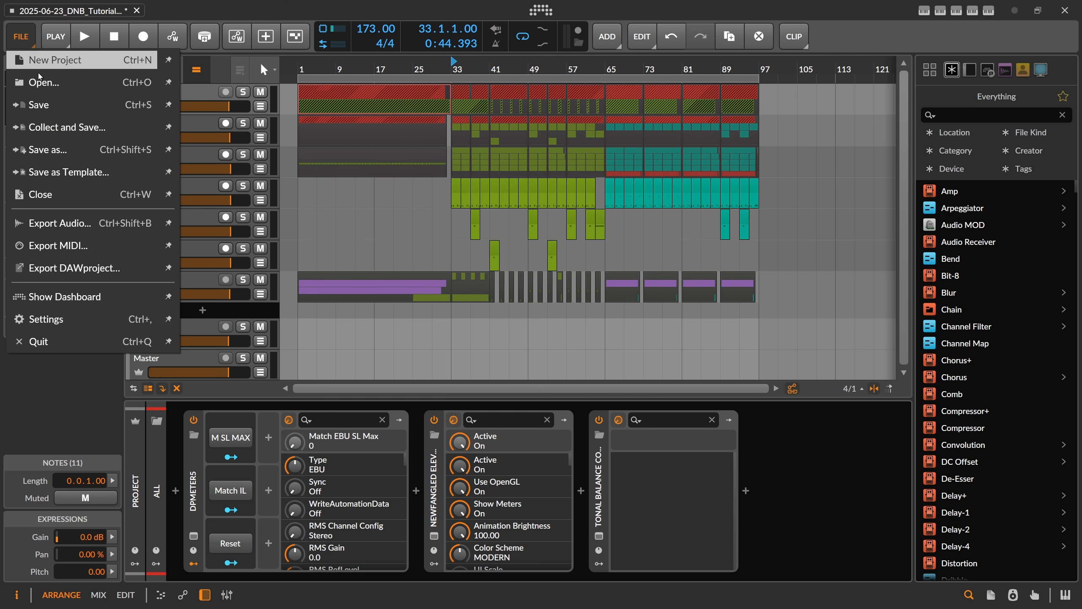
click(45, 107)
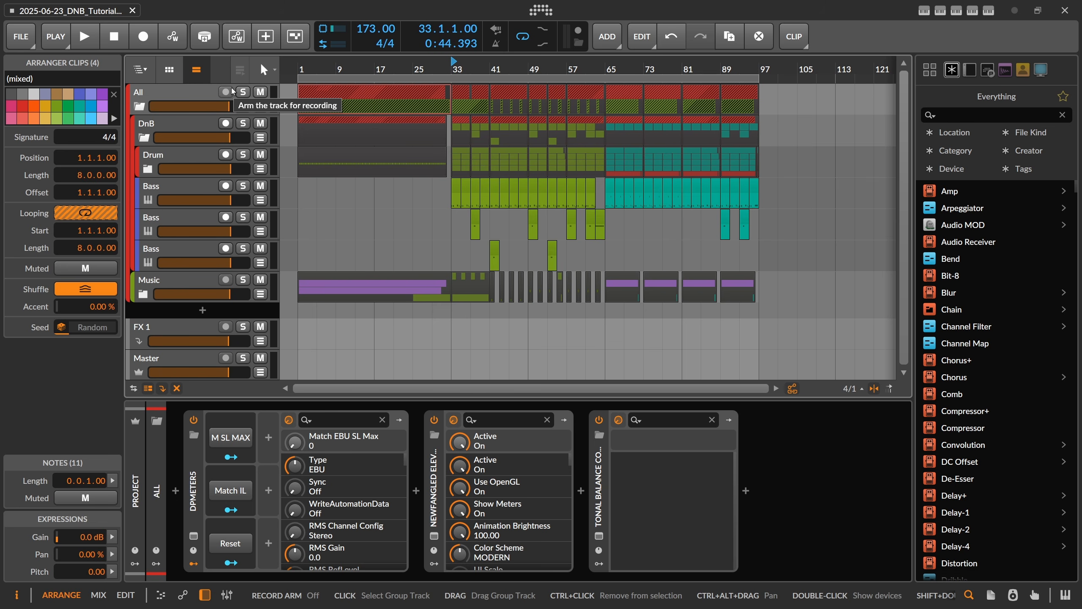
click(299, 63)
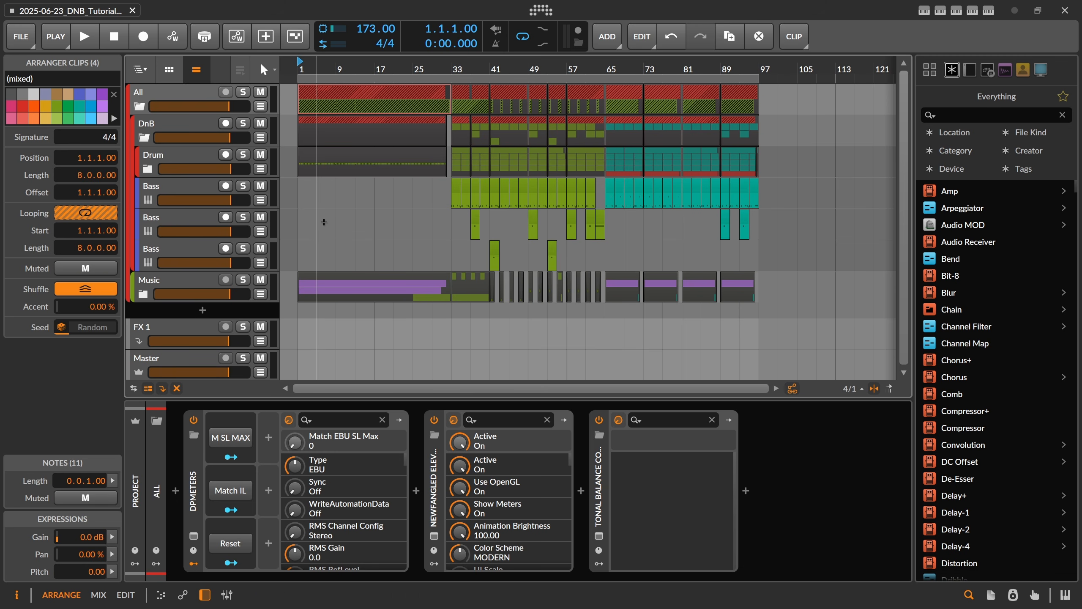
Step: Expand the Music group and review its Stabs, Arp, Pads Intro and Audio 4 tracks in the arrangement
click(144, 294)
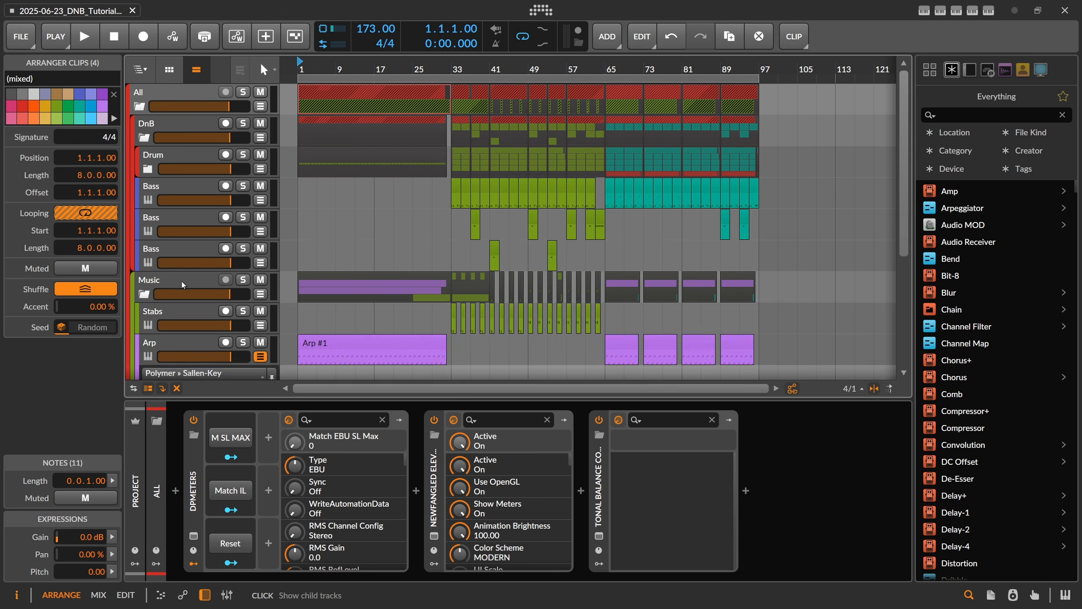
scroll(181, 281, down, 5)
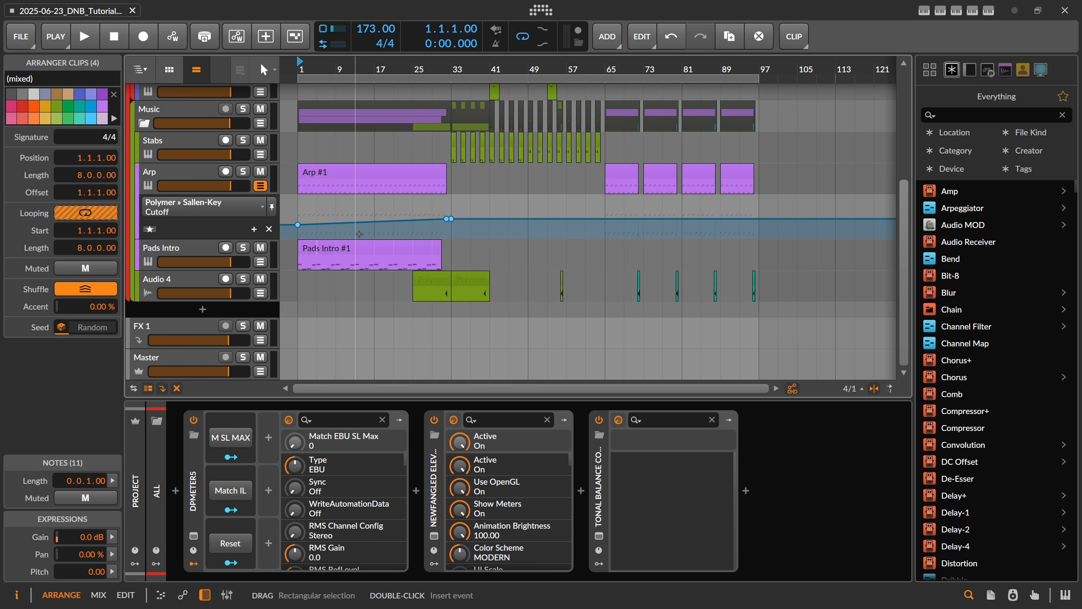
scroll(354, 231, up, 2)
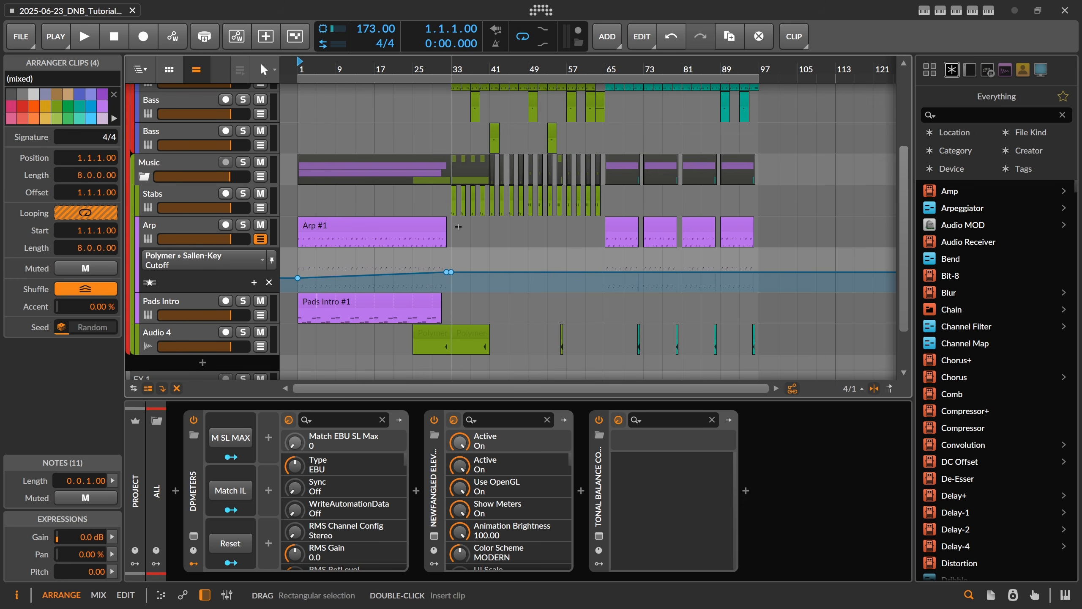
scroll(458, 226, up, 4)
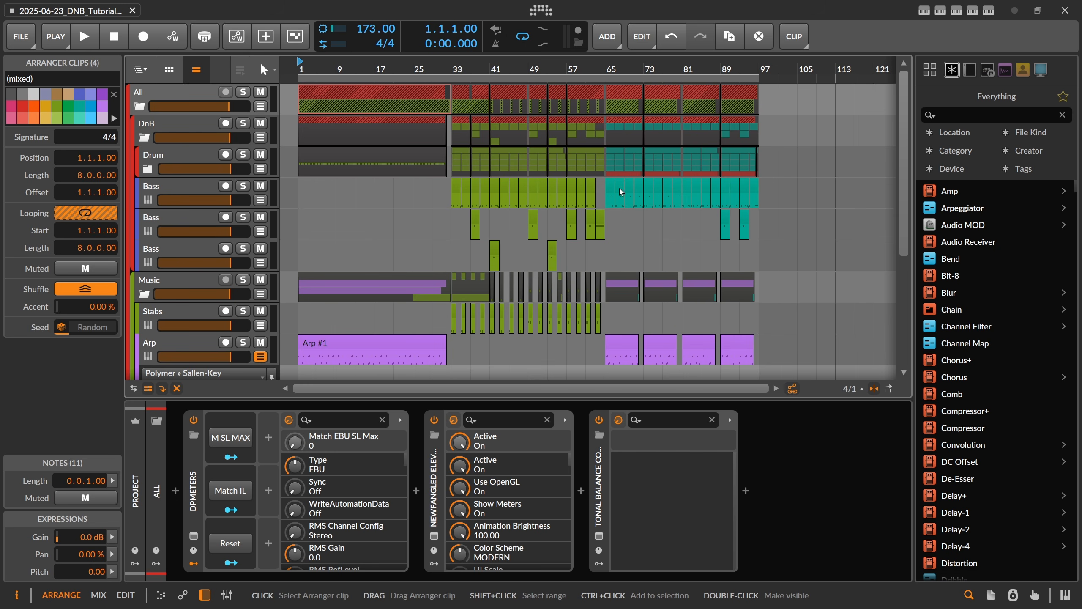
click(193, 98)
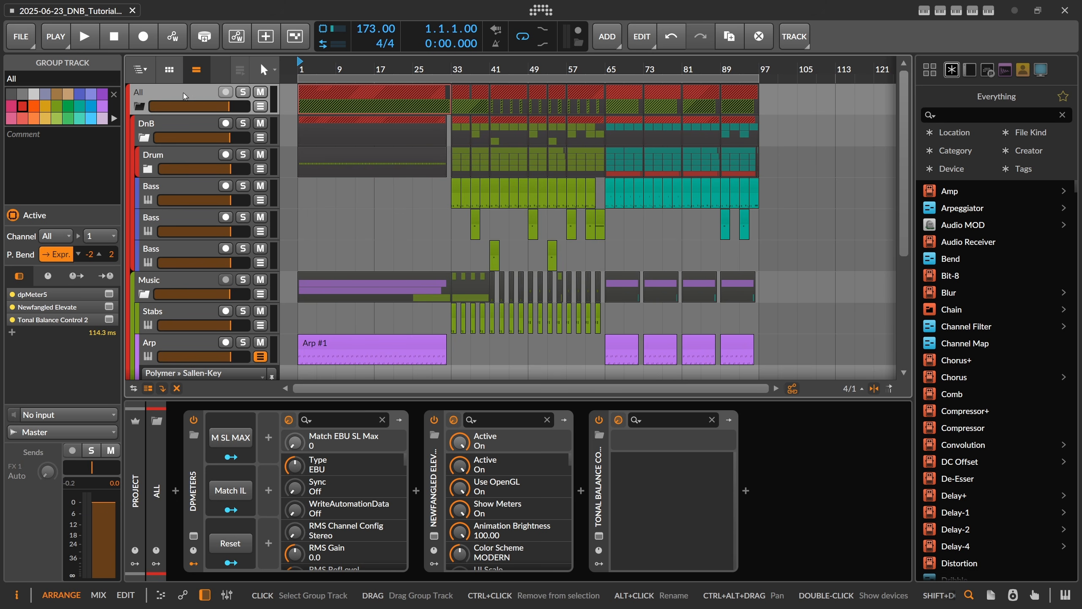
click(139, 106)
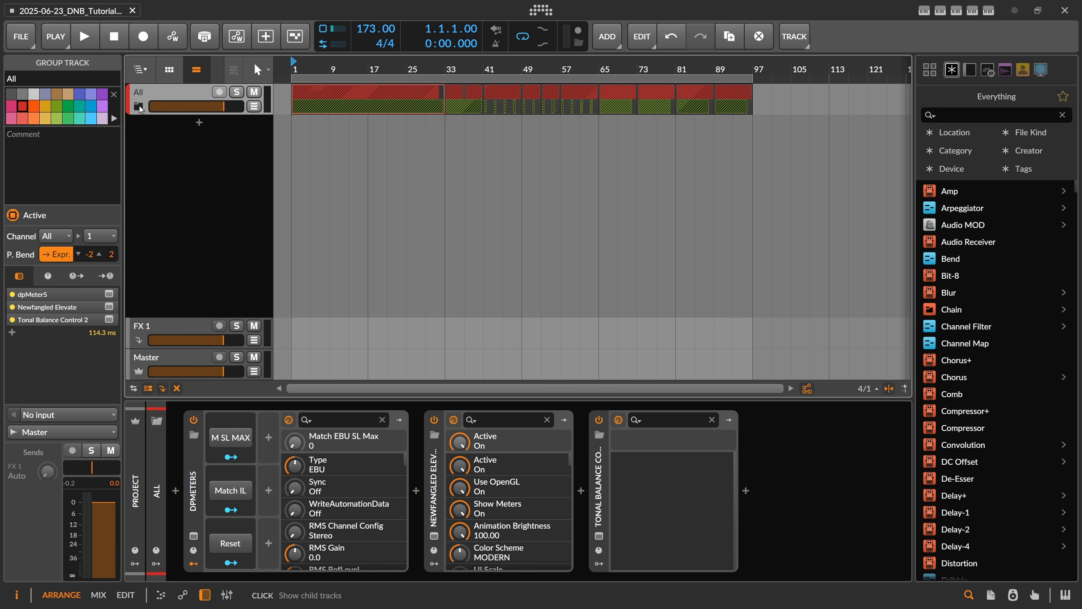
click(139, 107)
Step: Play the intro, lower the Arp track's filter cutoff automation point at bar 1, and hide the Arp automation lane
scroll(172, 124, down, 5)
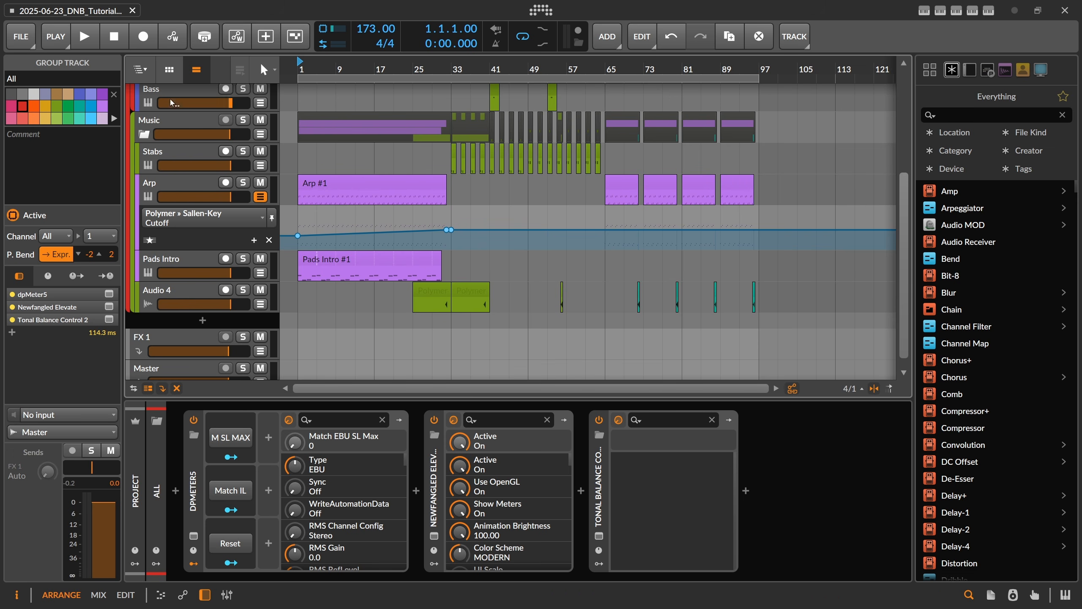
click(91, 39)
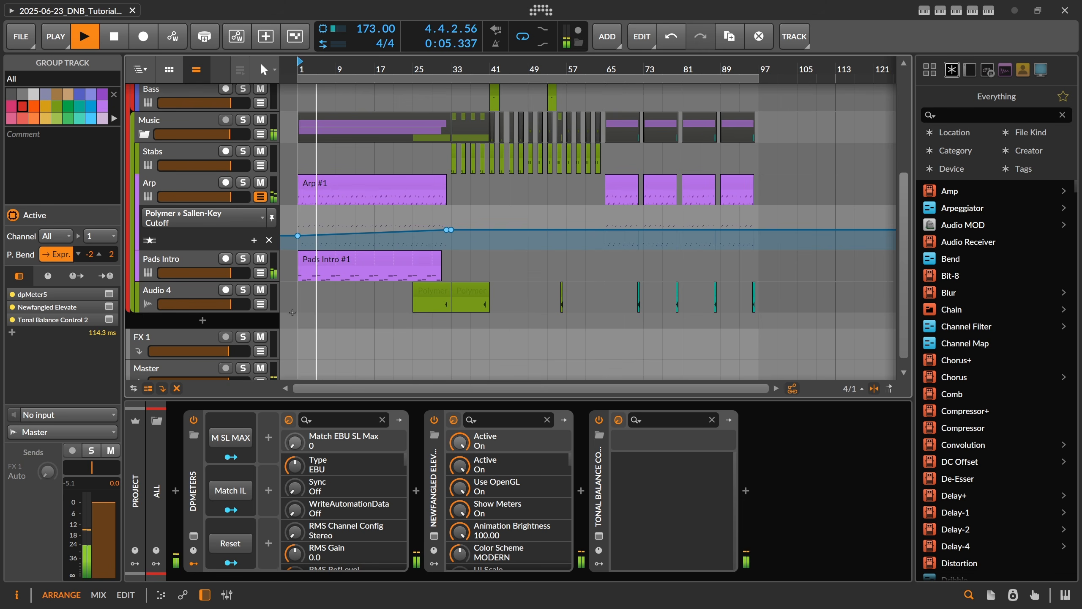
click(299, 236)
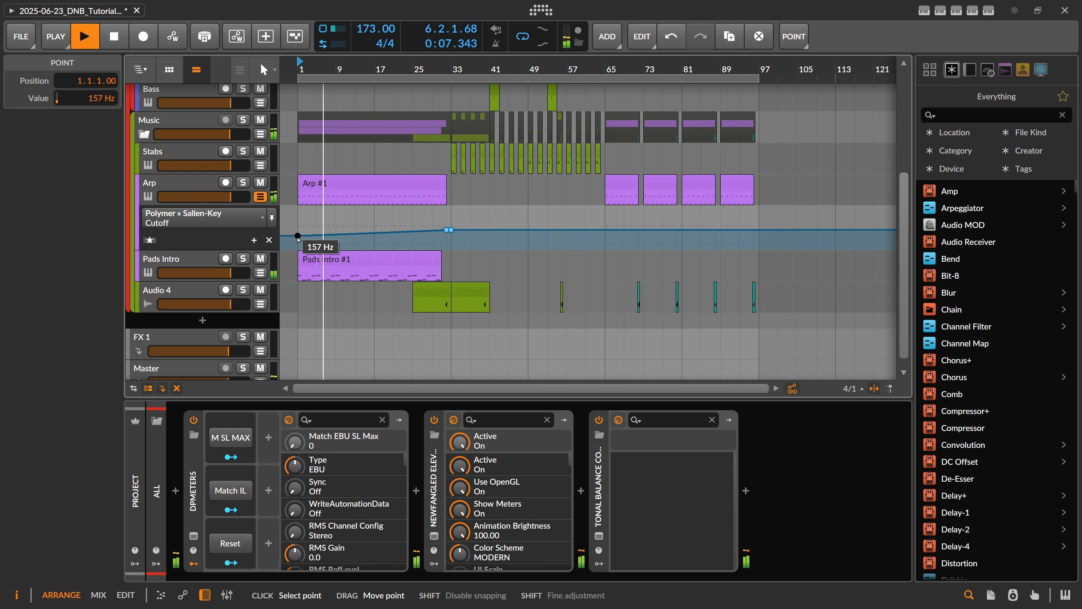
click(341, 262)
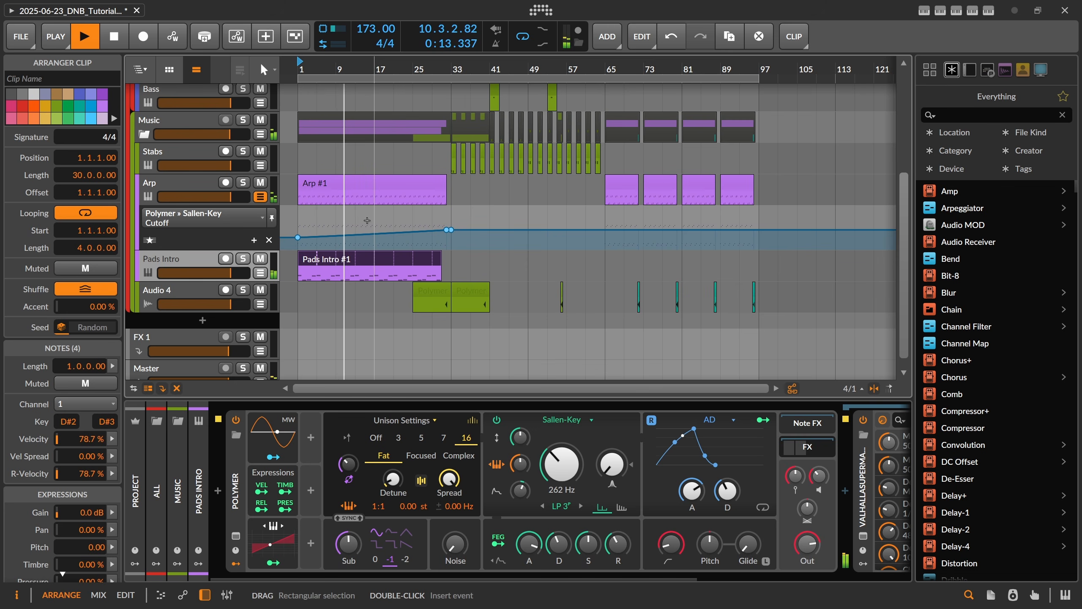
click(201, 190)
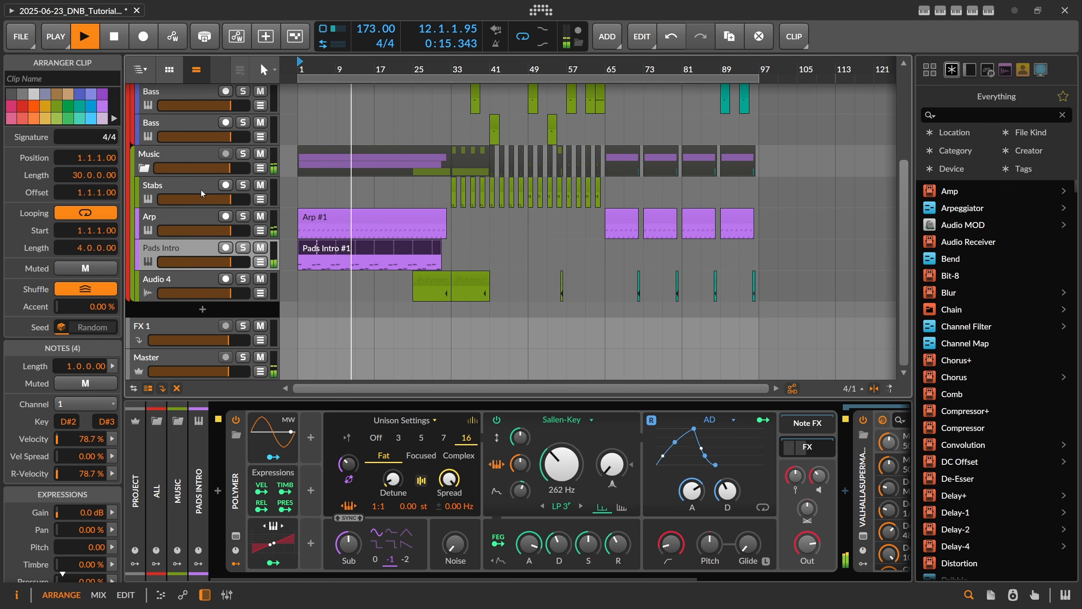
Step: Select the Stabs track and play from bar 29 to check the transition from the intro into the drop
click(202, 192)
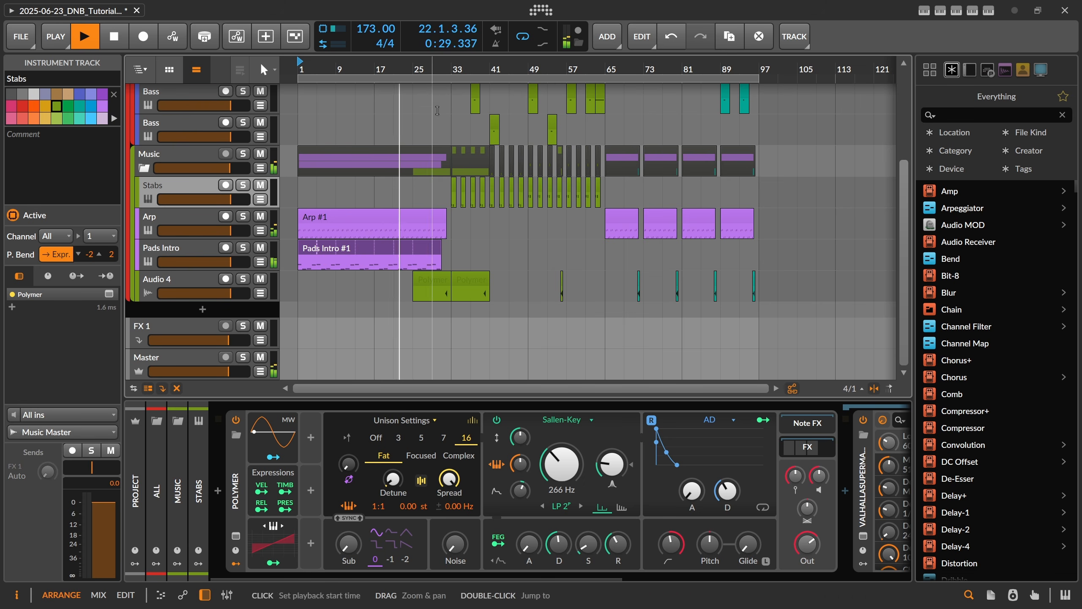
click(440, 70)
key(space)
key(space)
drag(440, 70, 455, 79)
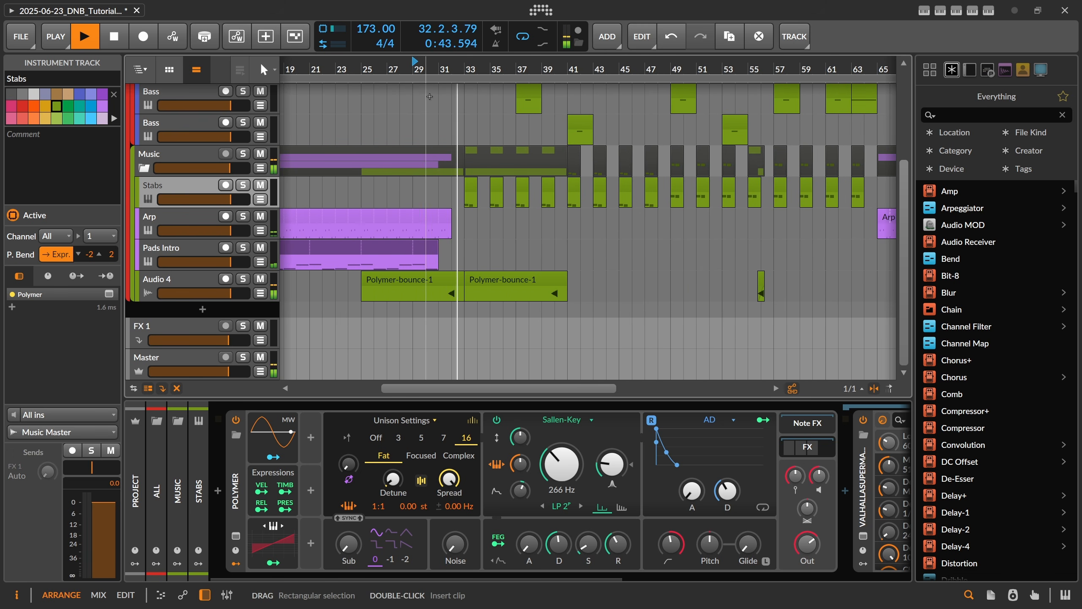
drag(393, 69, 460, 63)
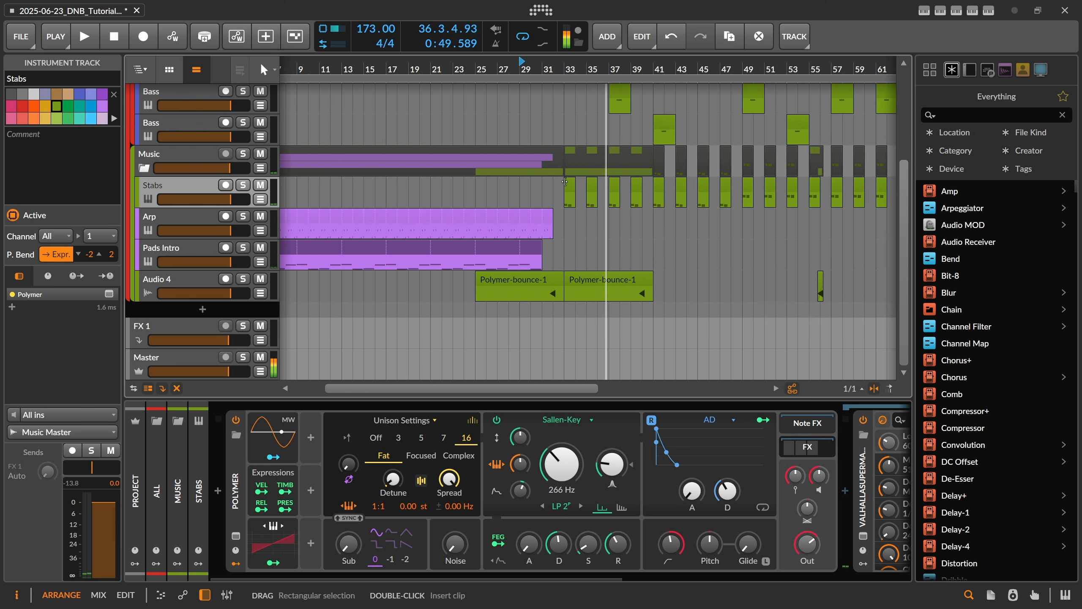
Step: Copy the first four Stabs clips of the drop into the intro from bar 24, and play from bar 23
key(space)
mouse_move(547, 184)
mouse_down()
mouse_move(642, 184)
mouse_move(473, 183)
mouse_move(557, 185)
mouse_up()
click(456, 65)
key(space)
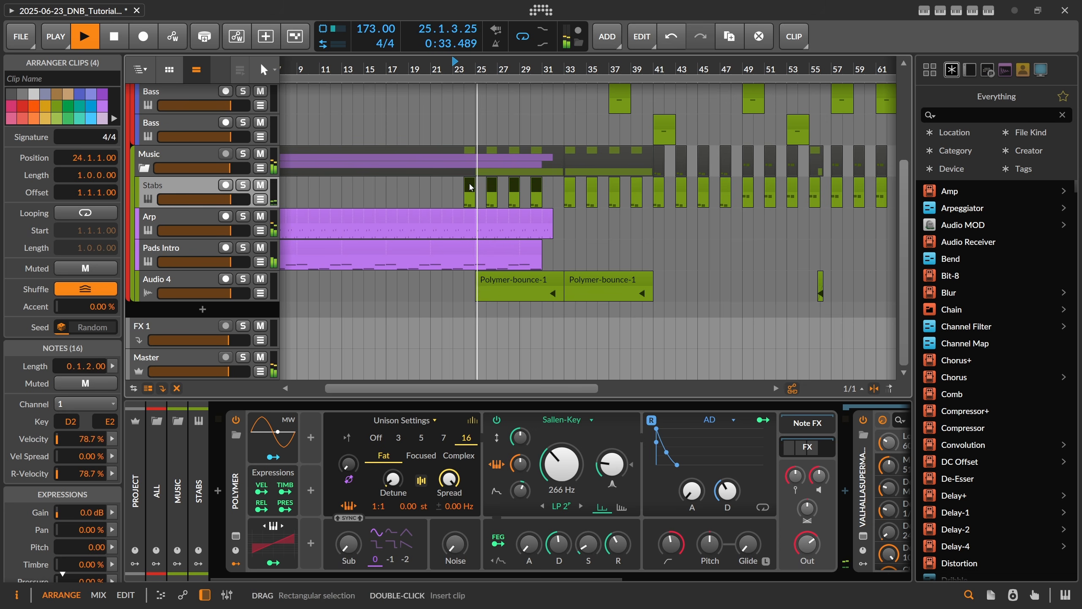
Step: Restart playback from bar 23 and raise the Stabs Polymer's filter cutoff to 1.08 kHz
click(217, 197)
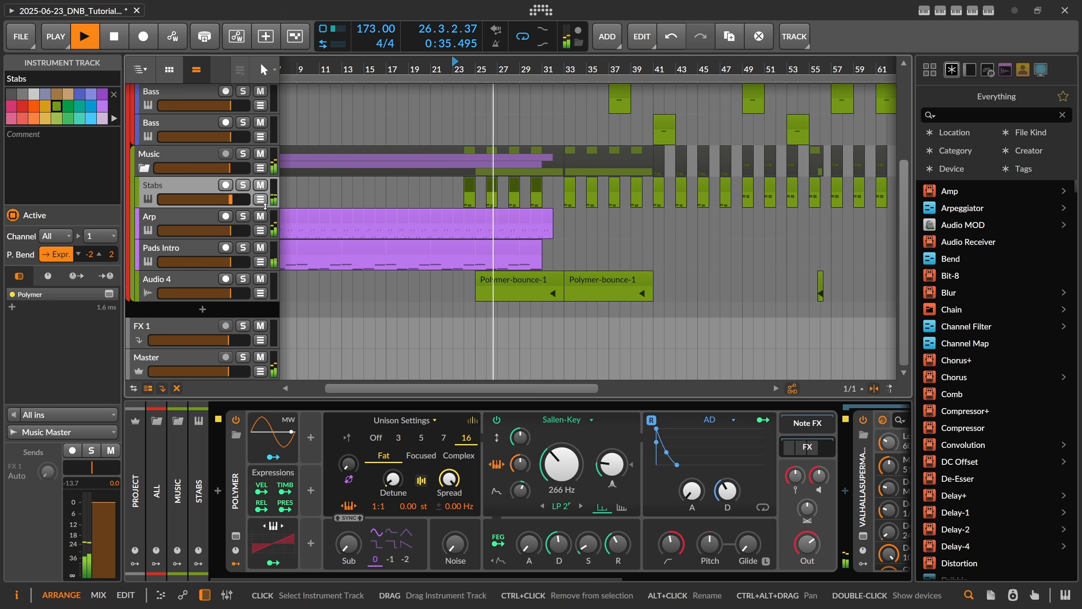
key(space)
key(space)
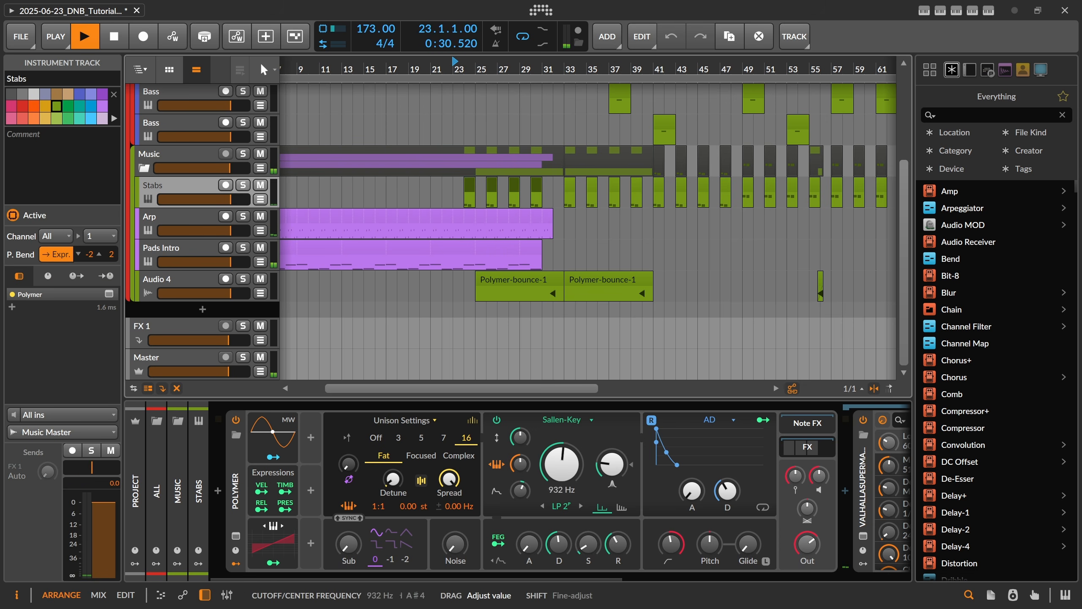
drag(570, 460, 569, 437)
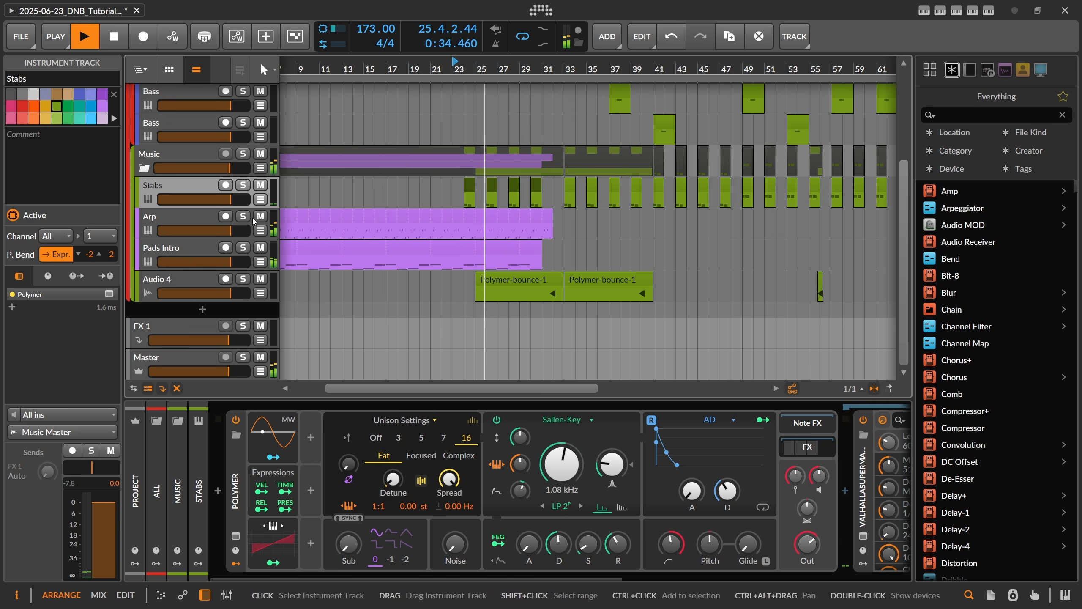
Step: Show the Stabs automation lane and draw a falling cutoff ramp from 3.84 kHz at bar 24 to a lower point at bar 31
click(260, 199)
key(space)
double_click(466, 223)
click(486, 220)
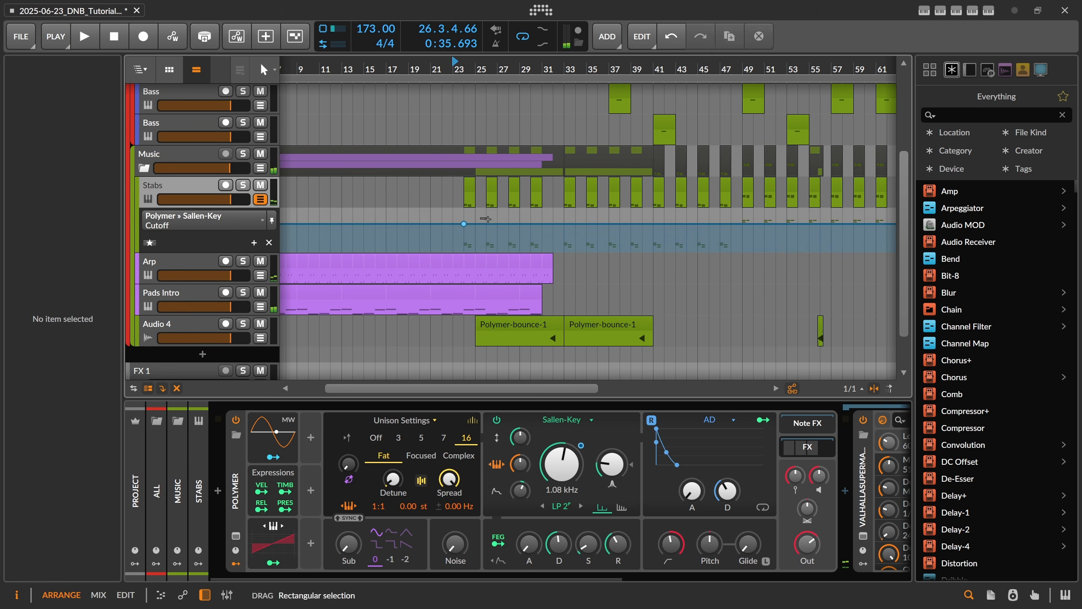
drag(491, 224, 464, 222)
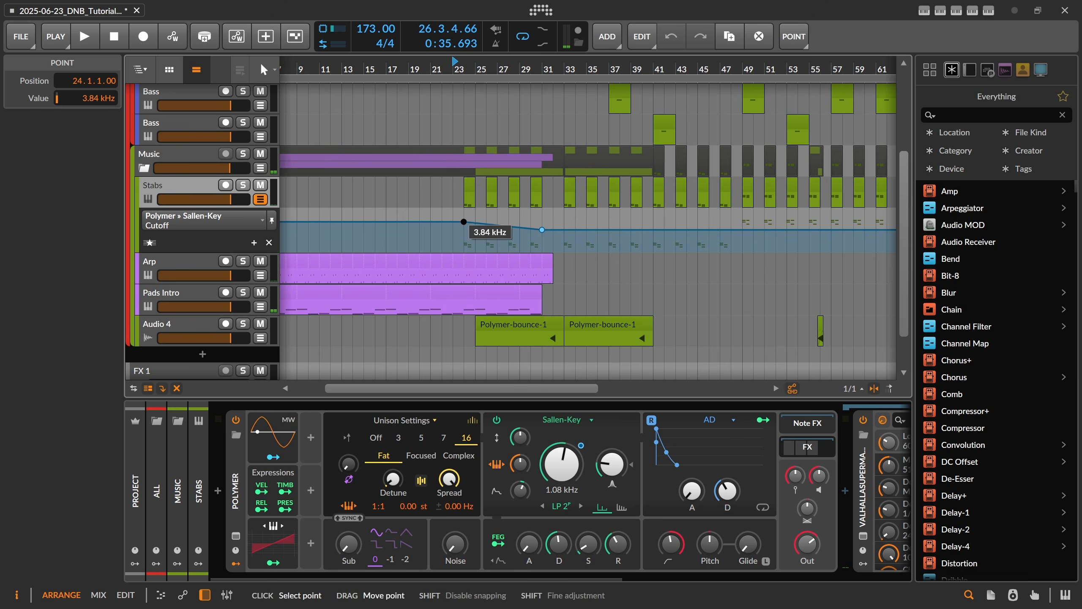
Step: Automate the Stabs Polymer's unison detune from 47 cents at bar 24 down to 19 cents at bar 31
key(space)
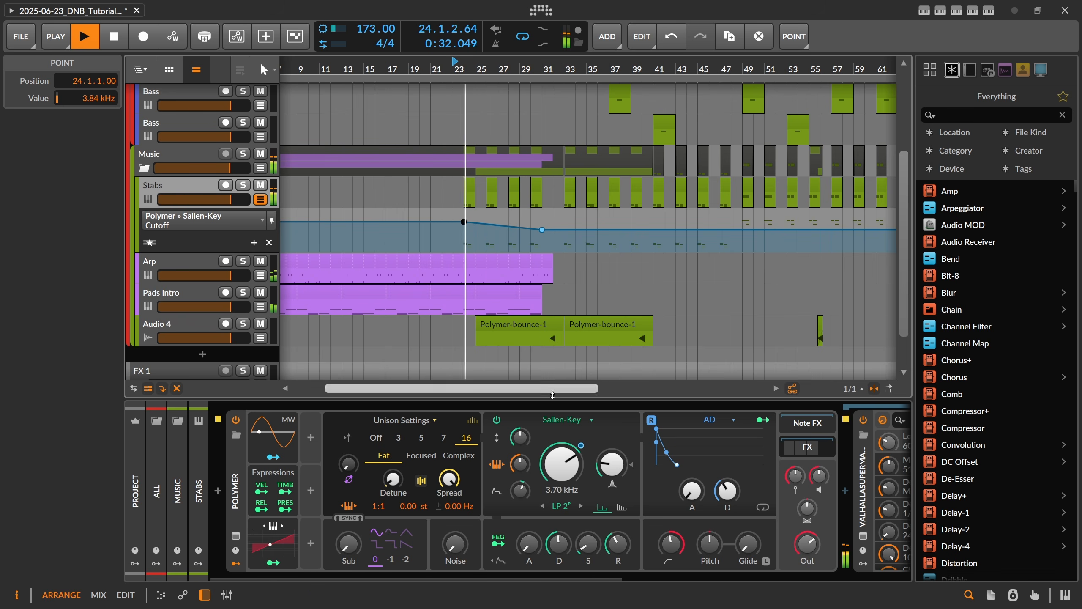
click(401, 479)
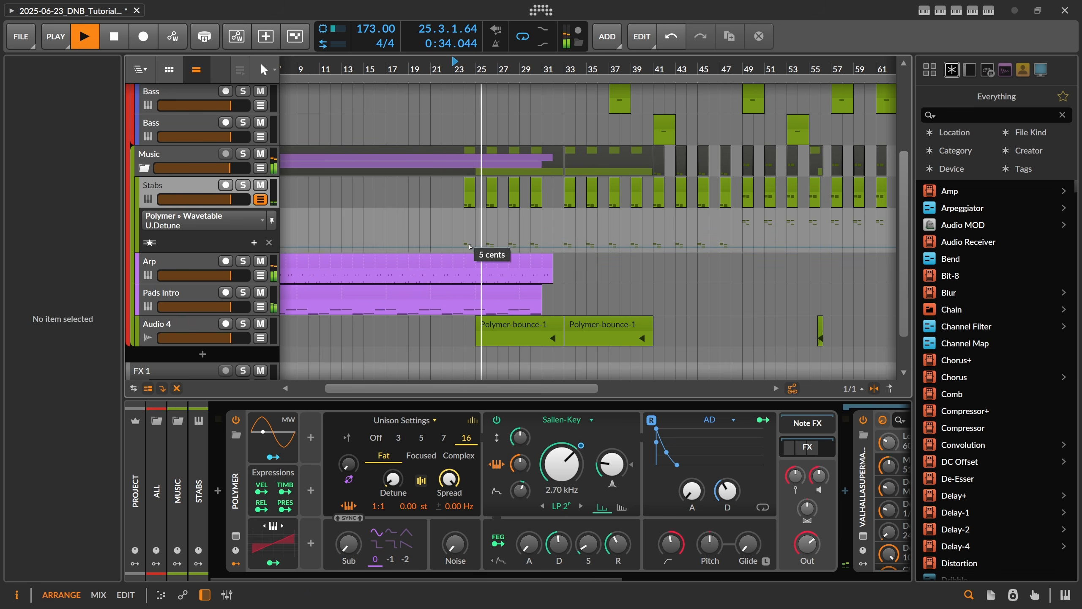
drag(465, 250, 542, 242)
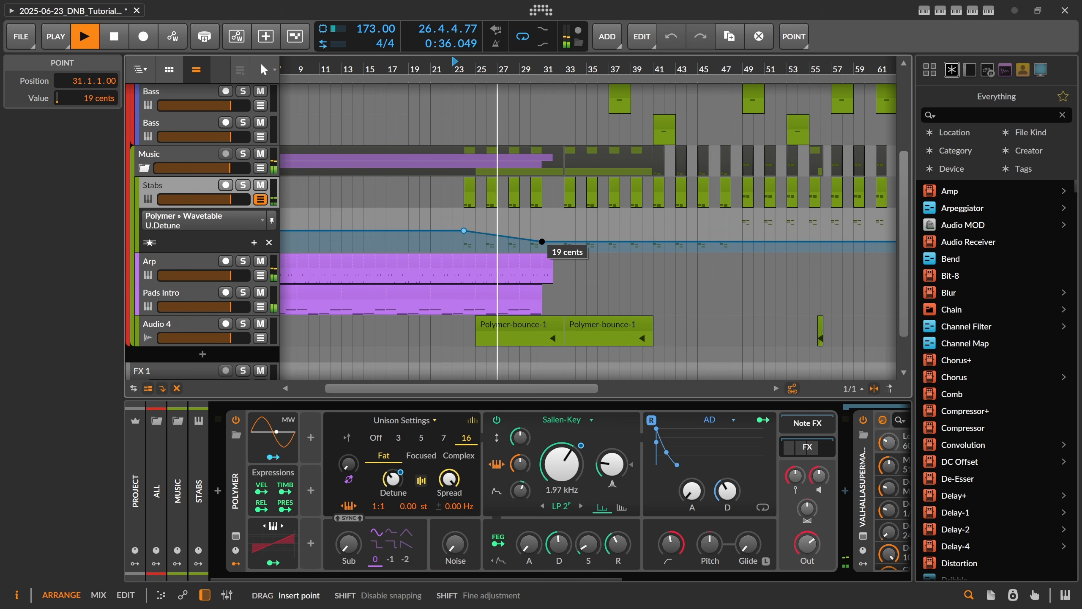
drag(464, 231, 464, 231)
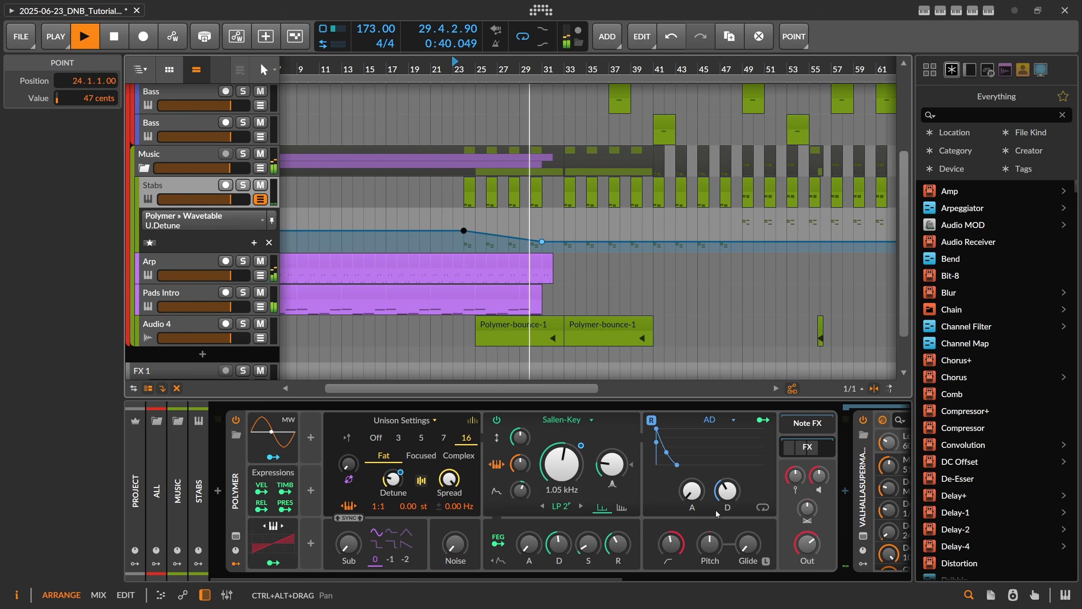
Step: Lengthen the Stabs Polymer's AD envelope decay and continue the cutoff automation from bar 33 down to 208 Hz at bar 49
drag(727, 490, 727, 481)
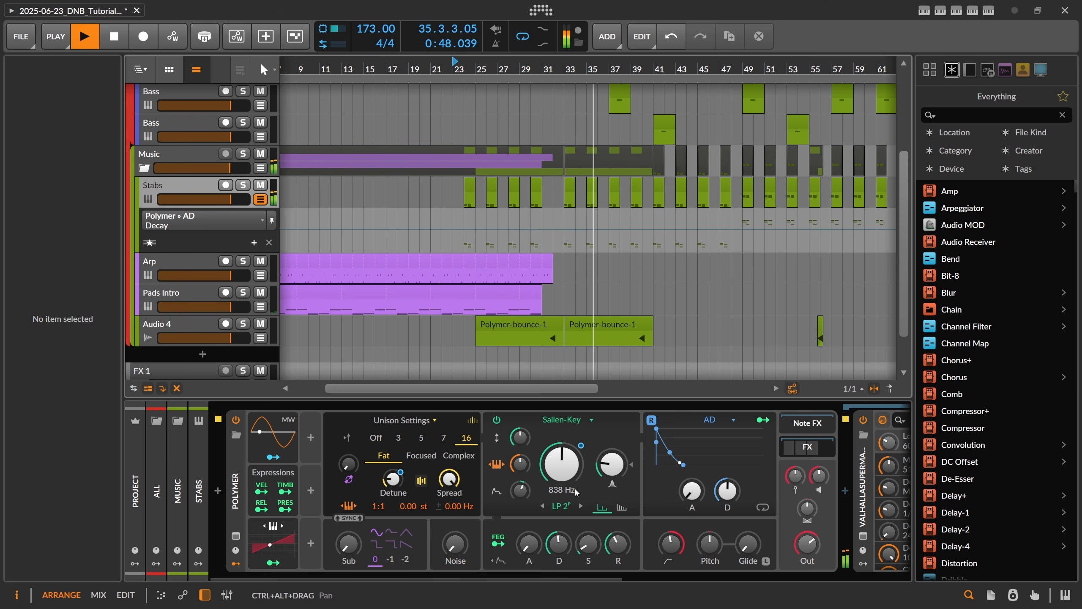
click(576, 491)
drag(561, 234, 742, 237)
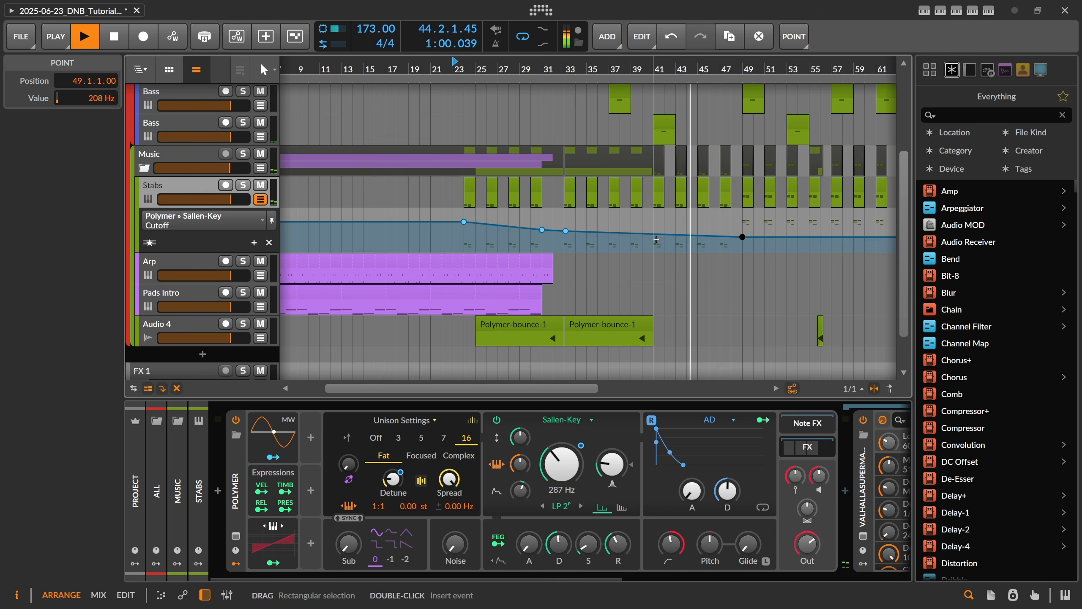
Step: Add a second Stabs cutoff sweep from 656 Hz at bar 49 through about 275 Hz near bar 62 to 111 Hz at bar 65
scroll(665, 171, up, 2)
drag(633, 68, 490, 39)
scroll(492, 258, up, 2)
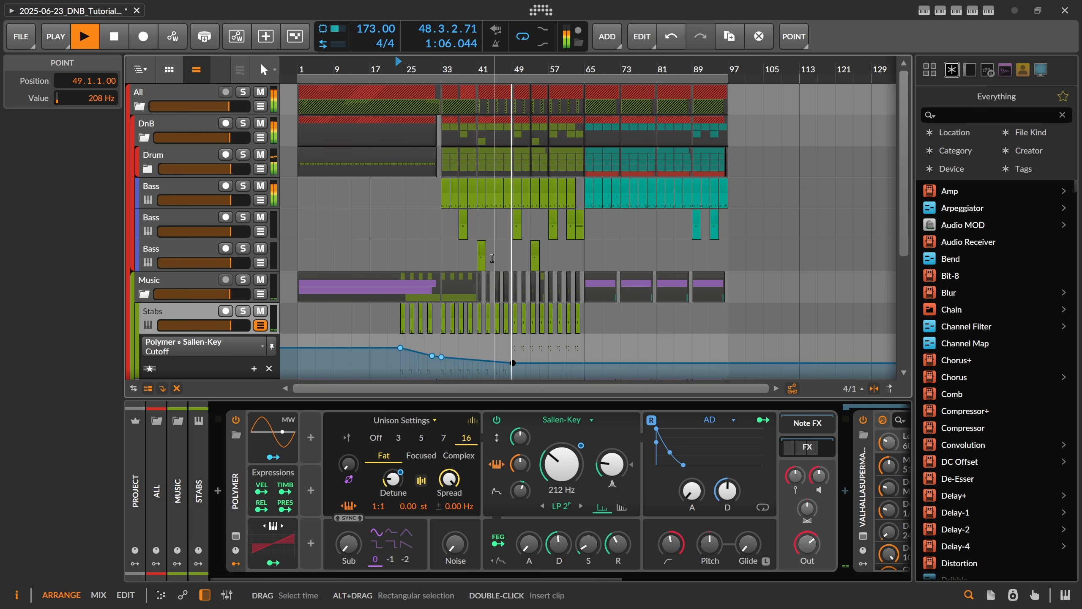
scroll(492, 258, down, 3)
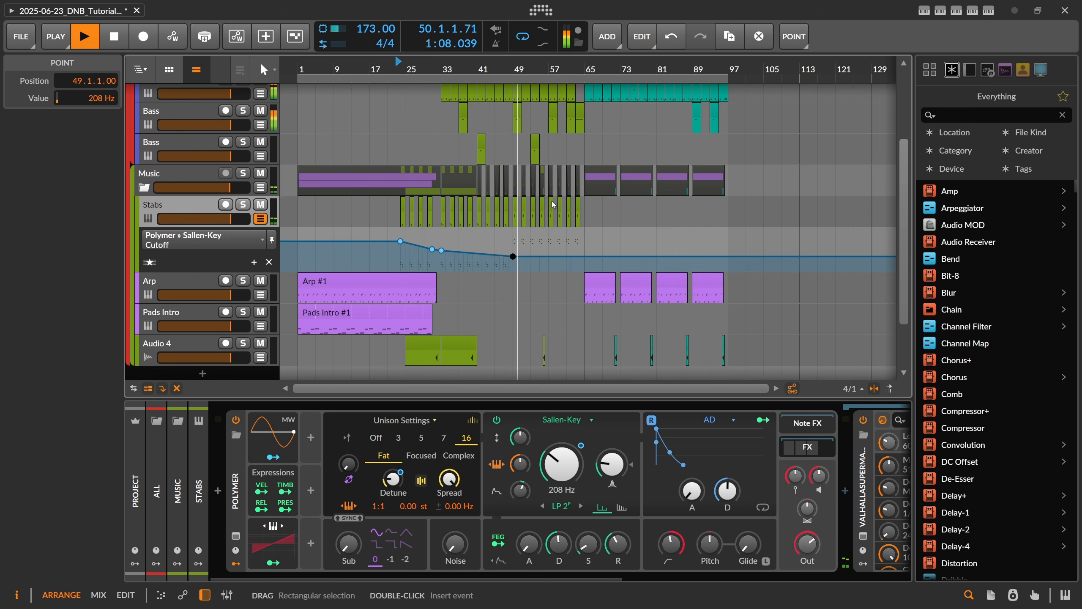
drag(517, 256, 585, 256)
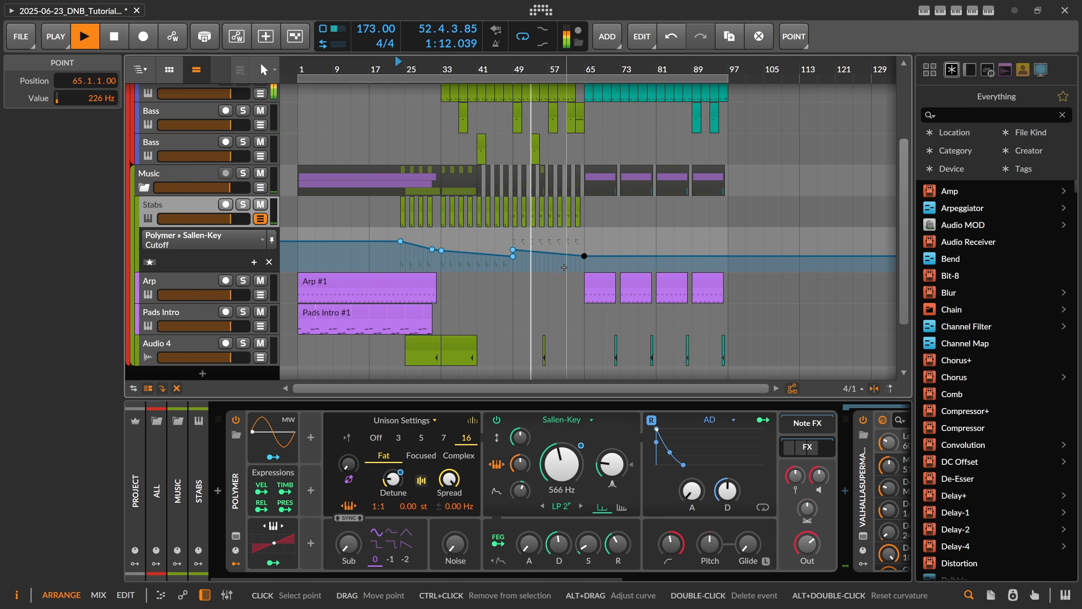
drag(512, 251, 513, 252)
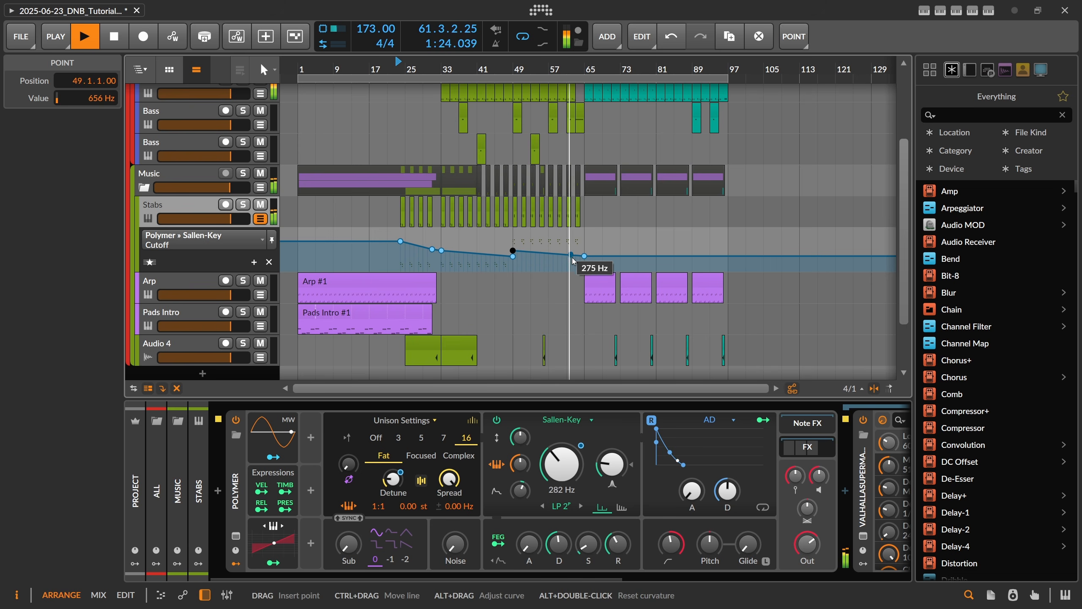
click(571, 255)
drag(584, 256, 584, 260)
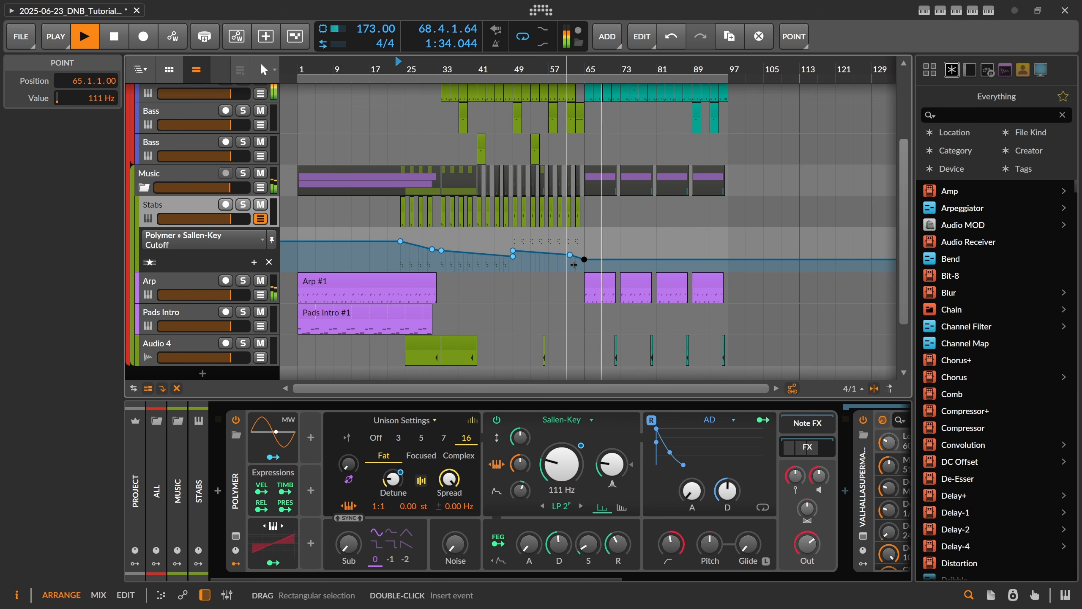
Step: On the Arp track, raise the Mod macro's modulation amount on the Delay-2 Mix to about 34.6 % and stop playback
click(181, 282)
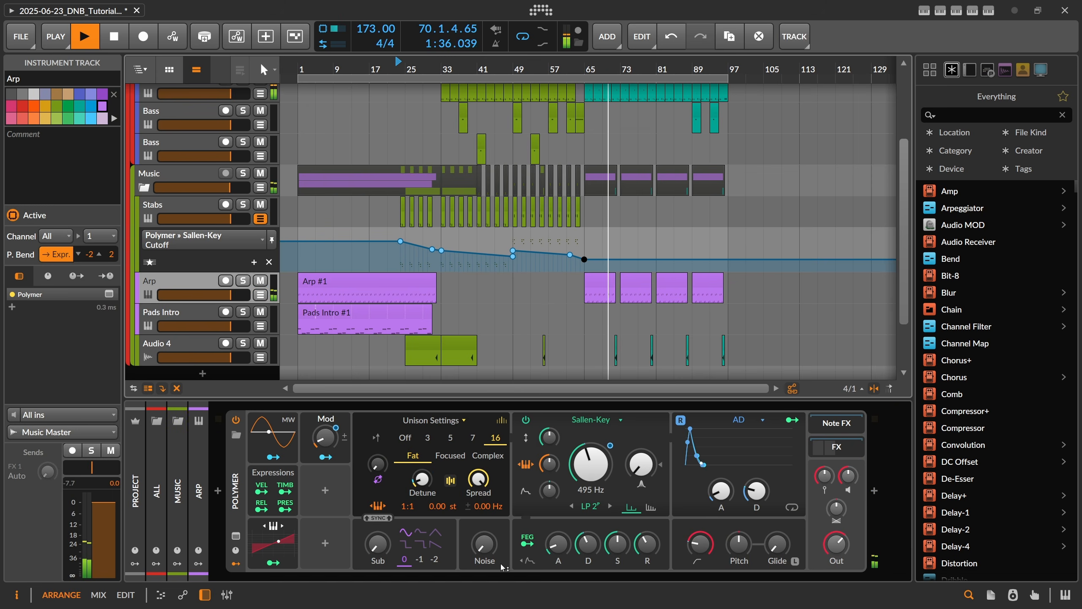
scroll(766, 575, down, 5)
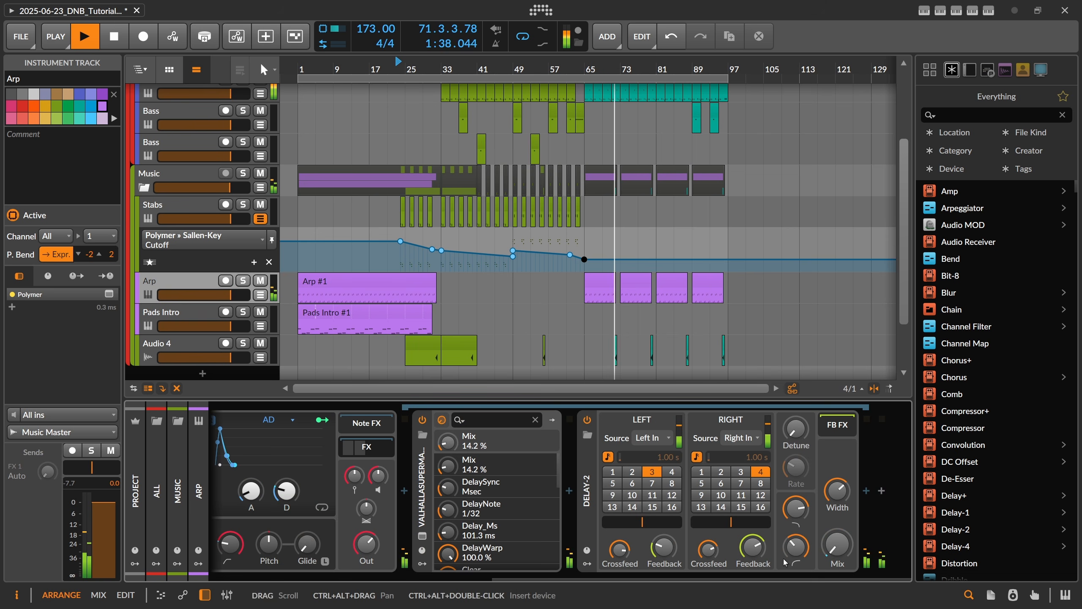
click(838, 545)
right_click(838, 545)
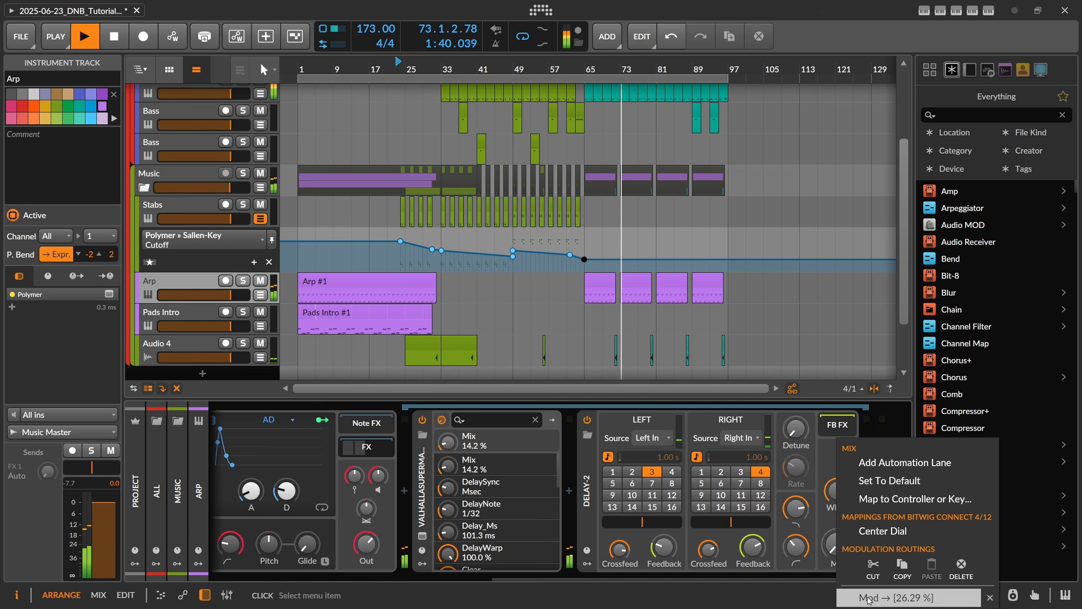
click(886, 598)
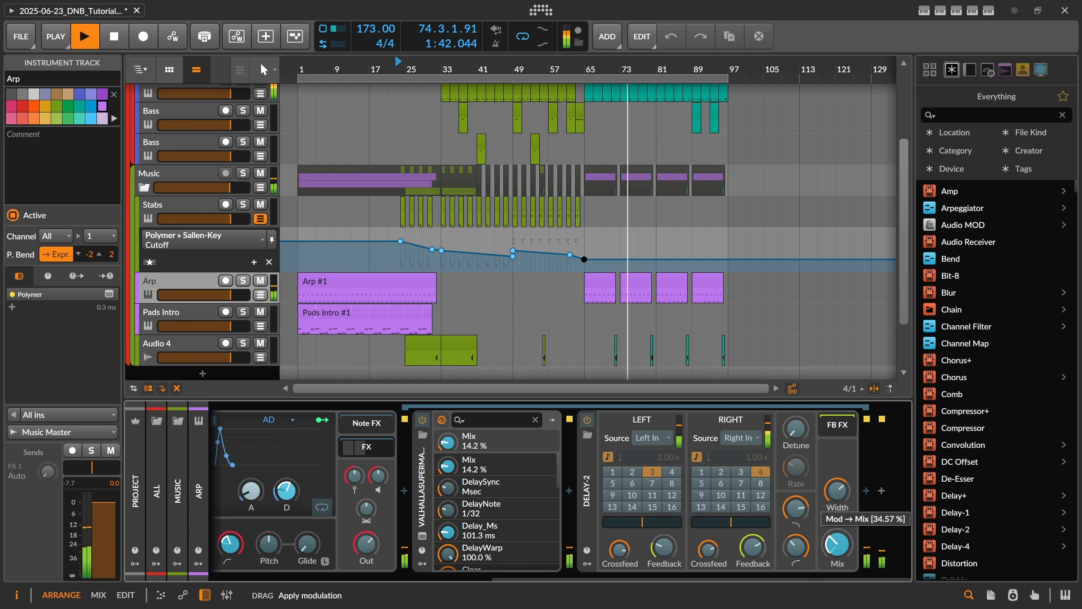
drag(837, 545, 837, 512)
key(Escape)
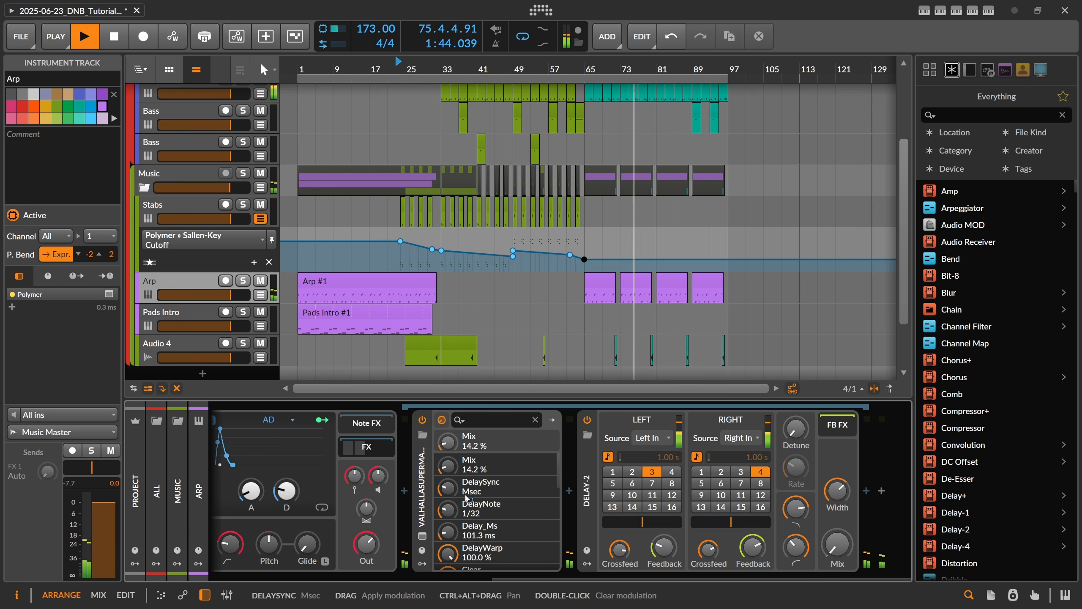
key(space)
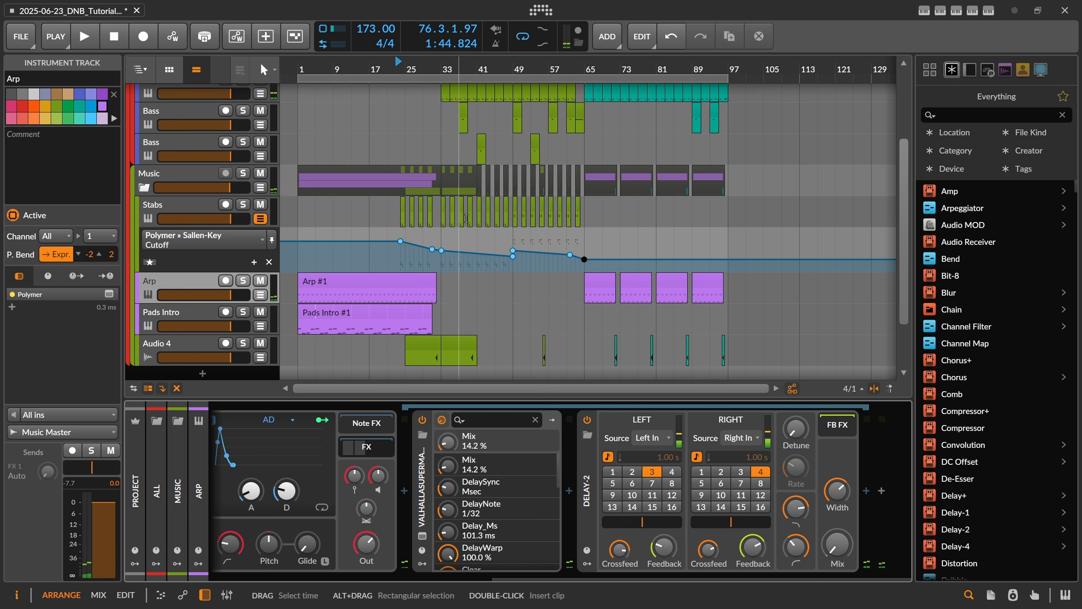